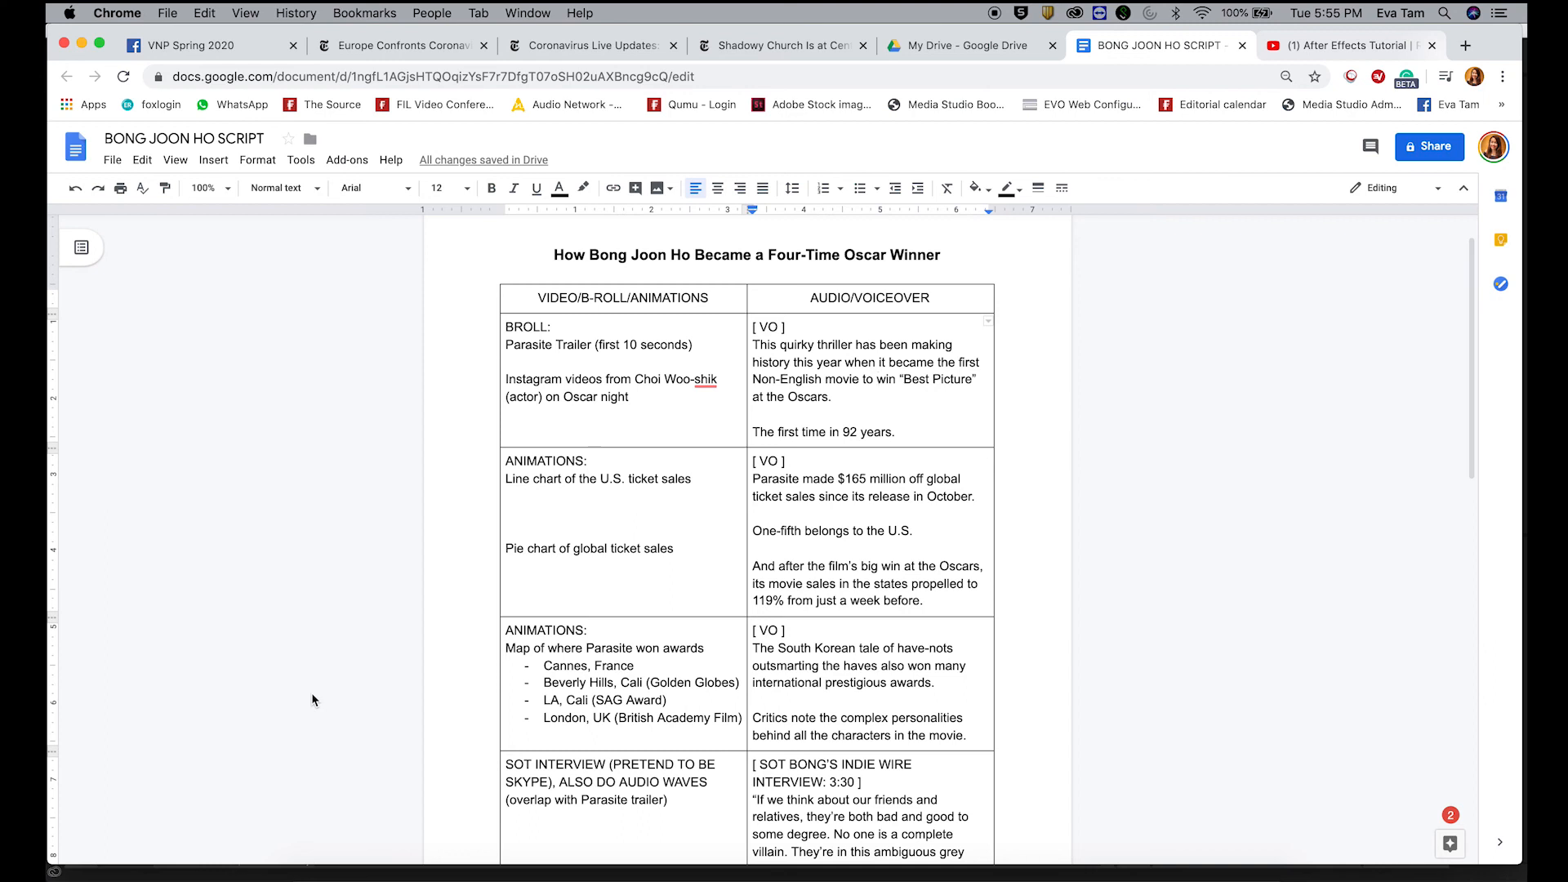
Step: Highlight "Line chart of the U.S. ticket sales" in yellow in the script's first animations row
scroll(311, 692, up, 2)
scroll(736, 438, down, 1)
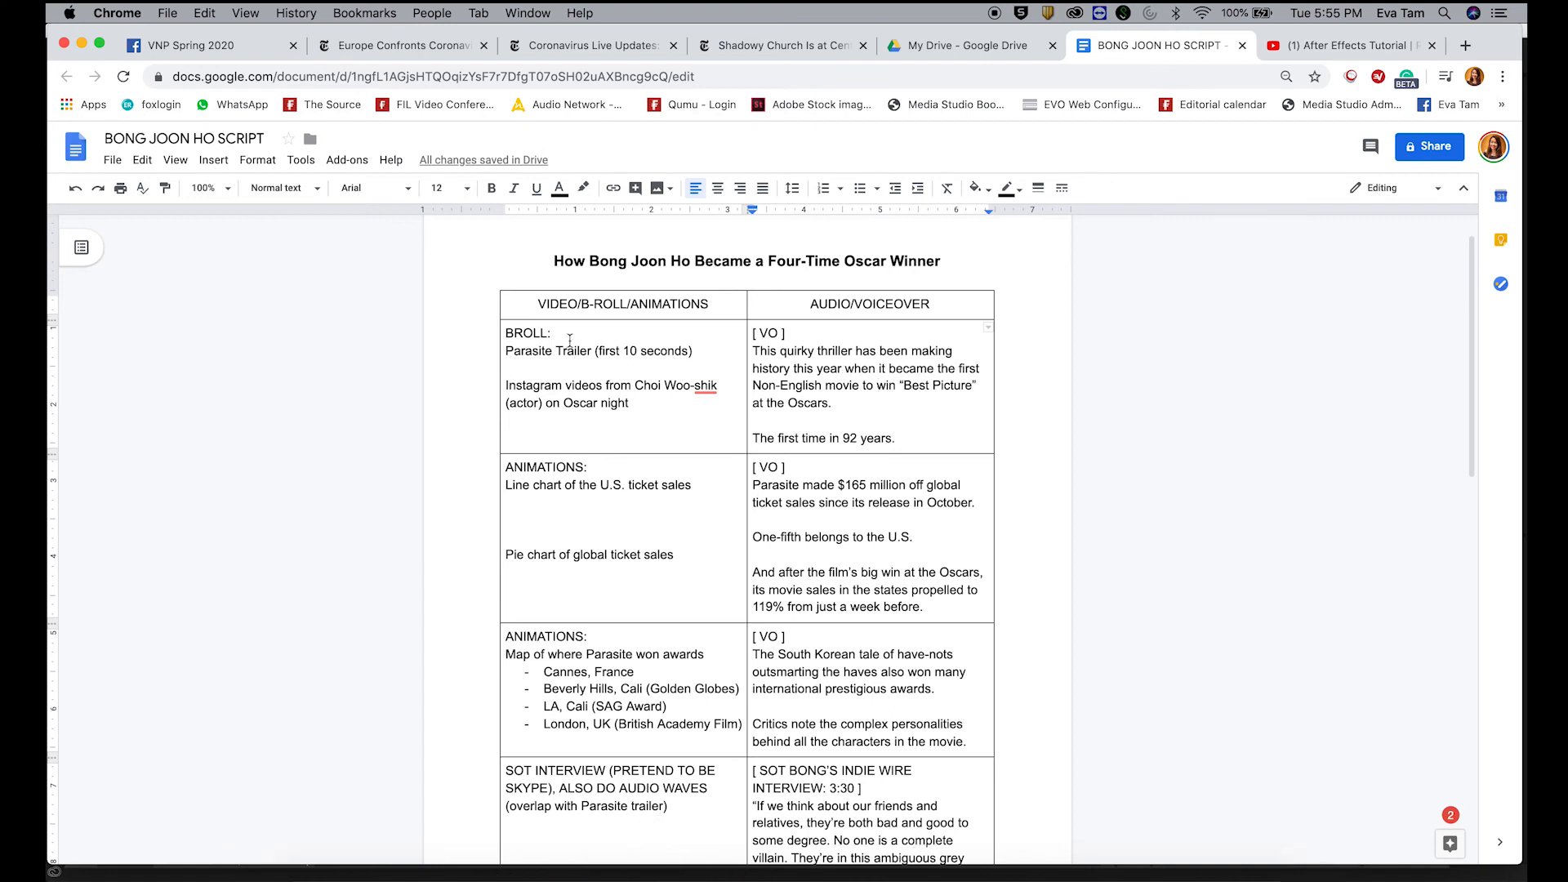
drag(630, 390, 512, 333)
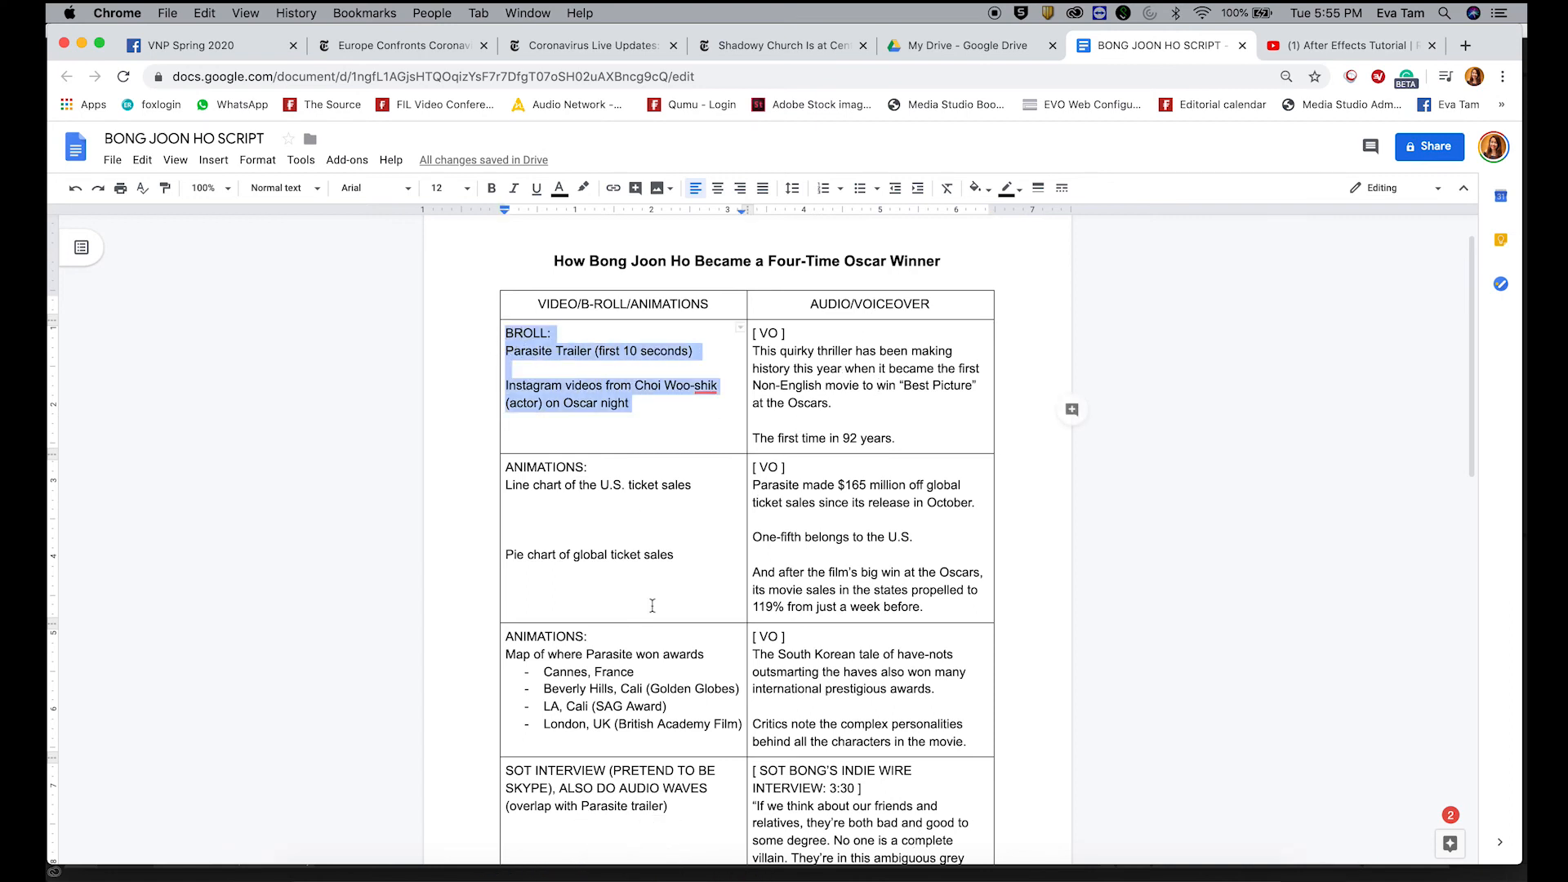
drag(696, 485, 467, 489)
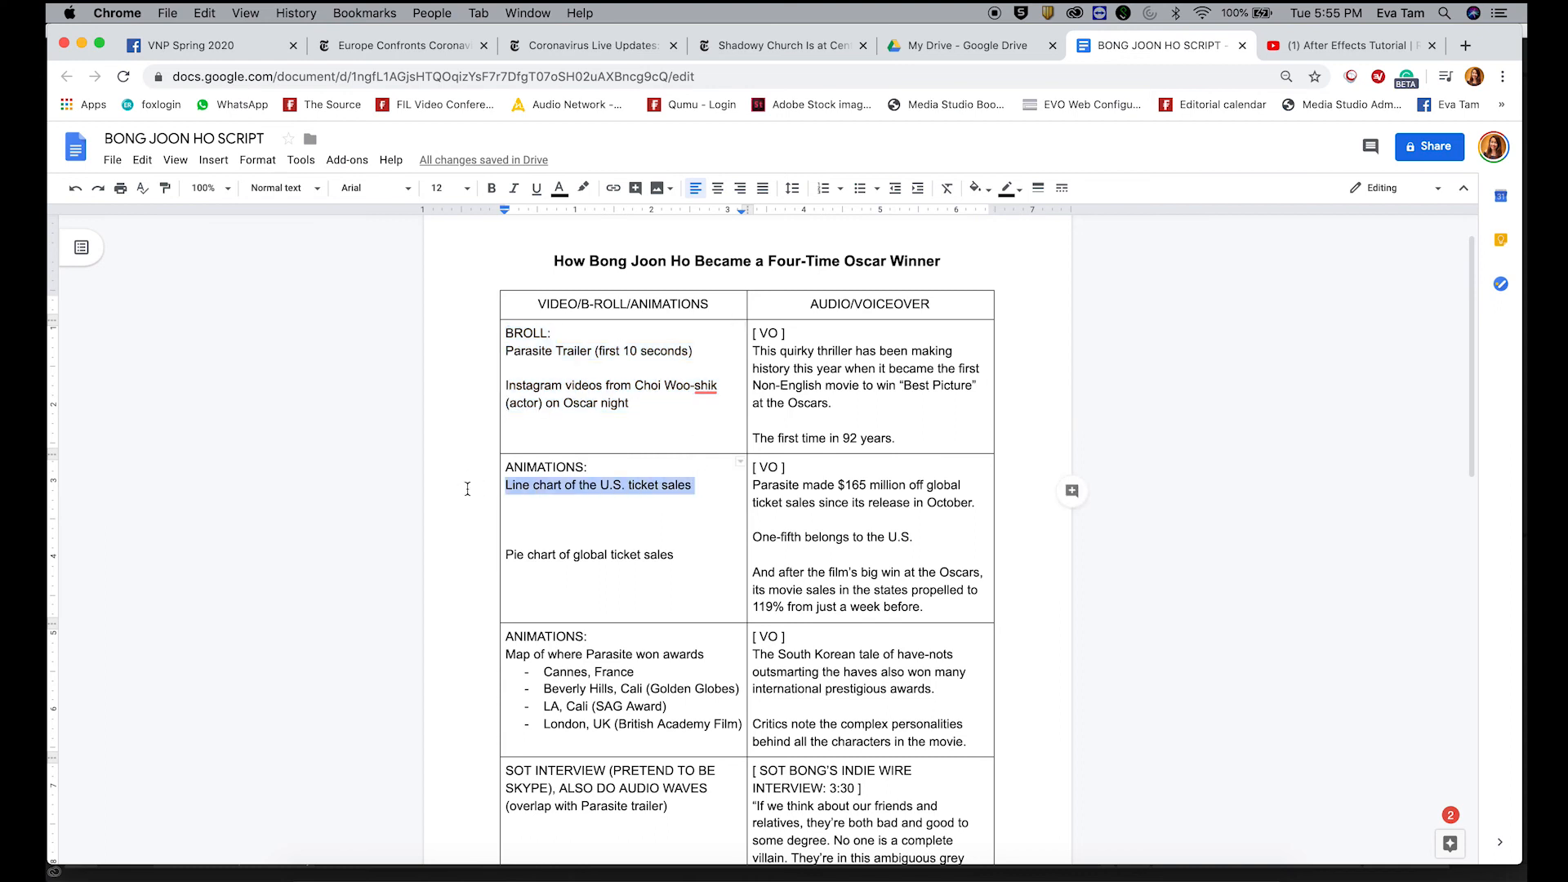
click(583, 188)
click(638, 259)
click(551, 479)
Step: Highlight "Pie chart of global ticket sales" in yellow in the same animations row
click(681, 556)
drag(681, 556, 492, 560)
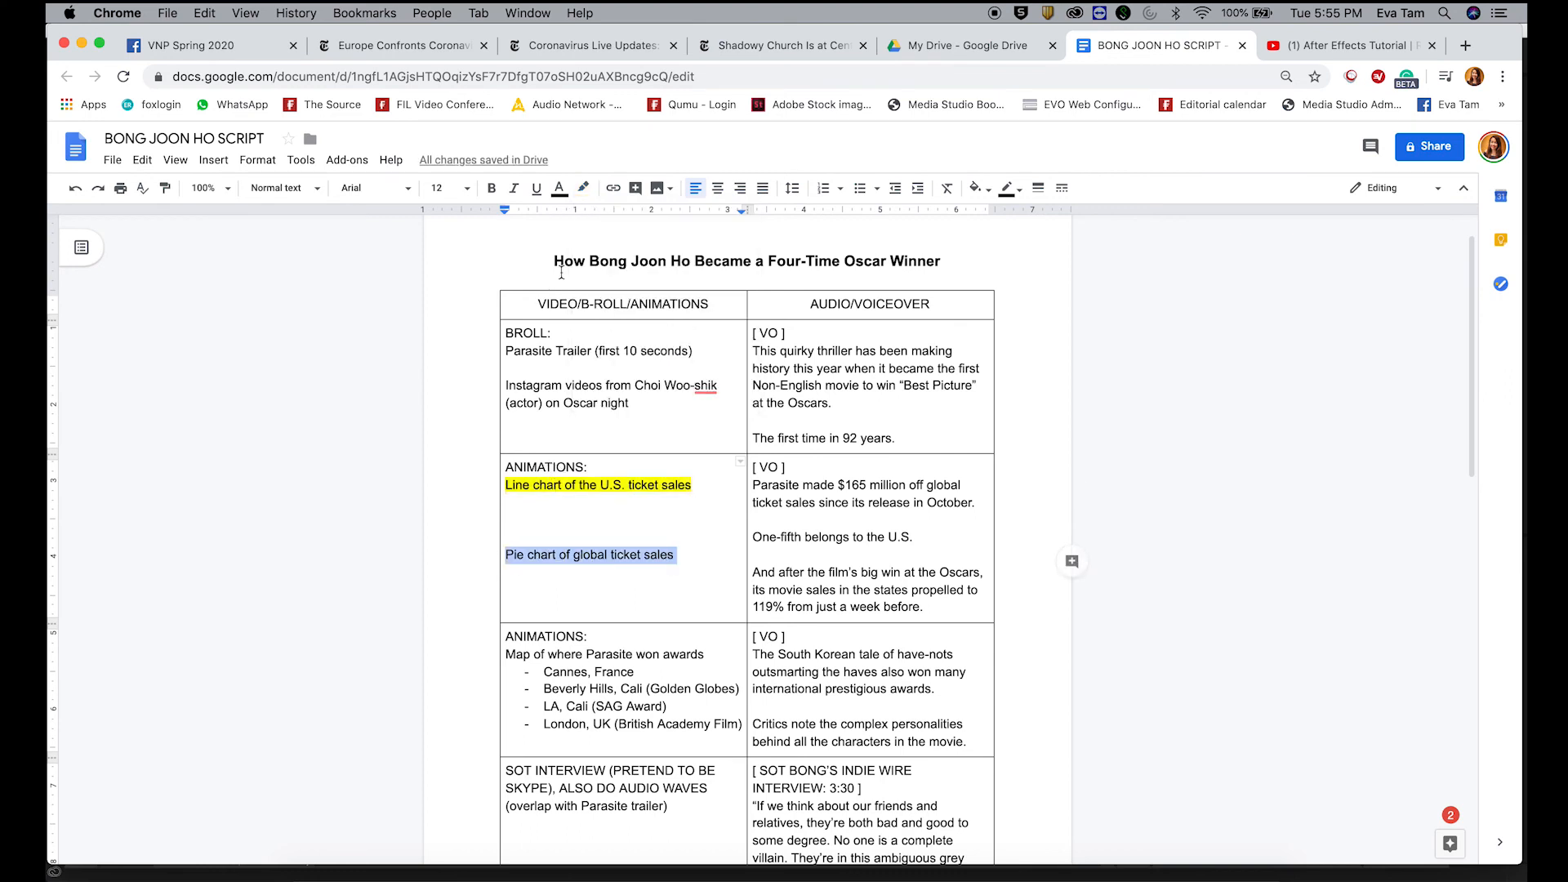
click(583, 188)
click(639, 259)
click(681, 517)
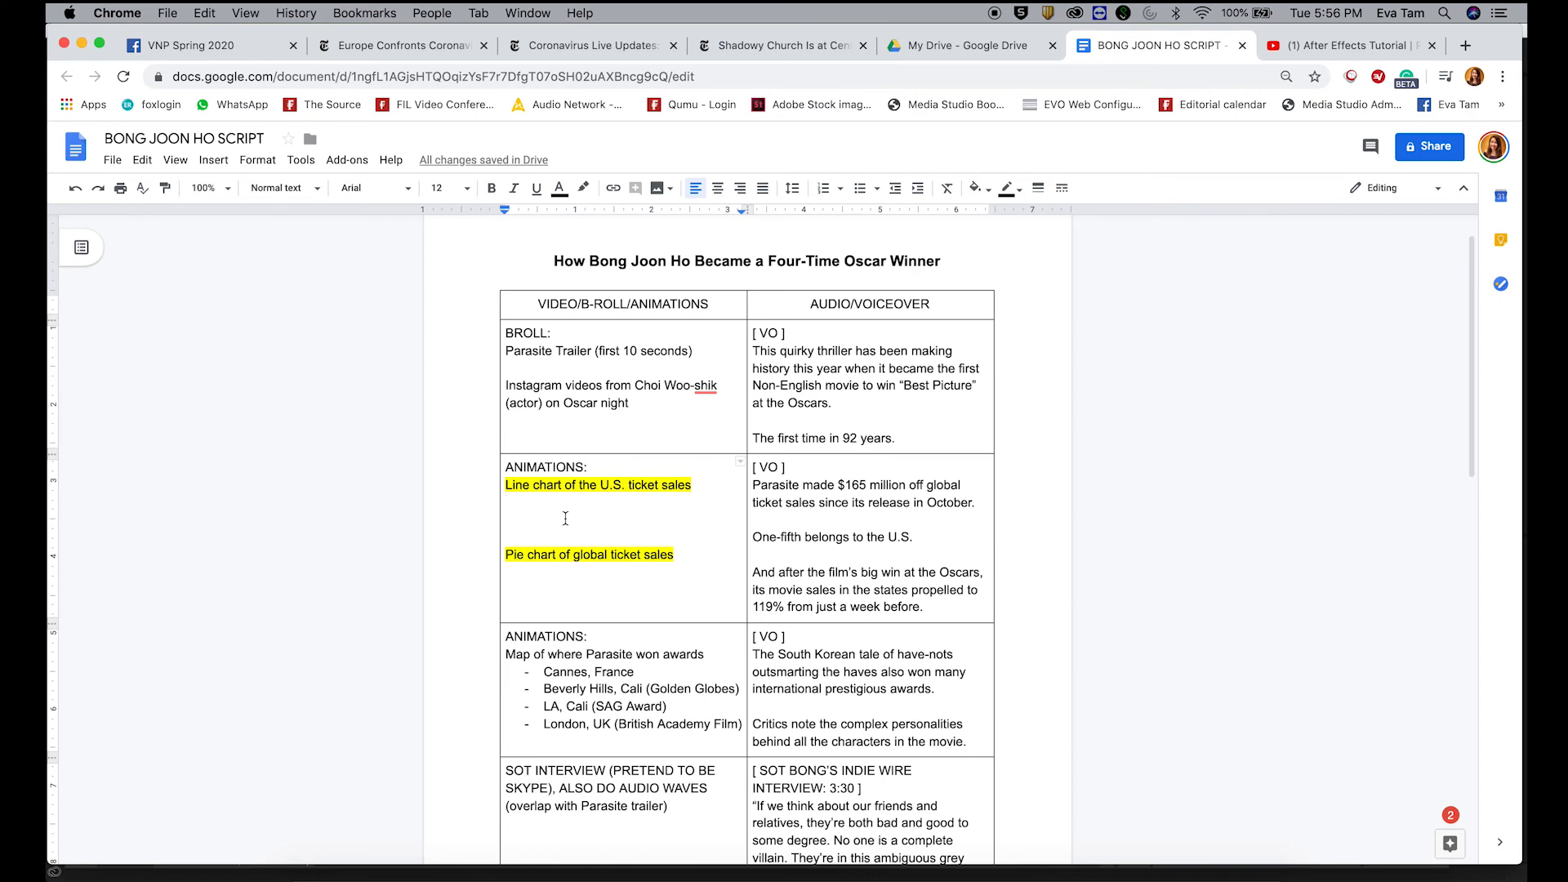
scroll(623, 530, down, 5)
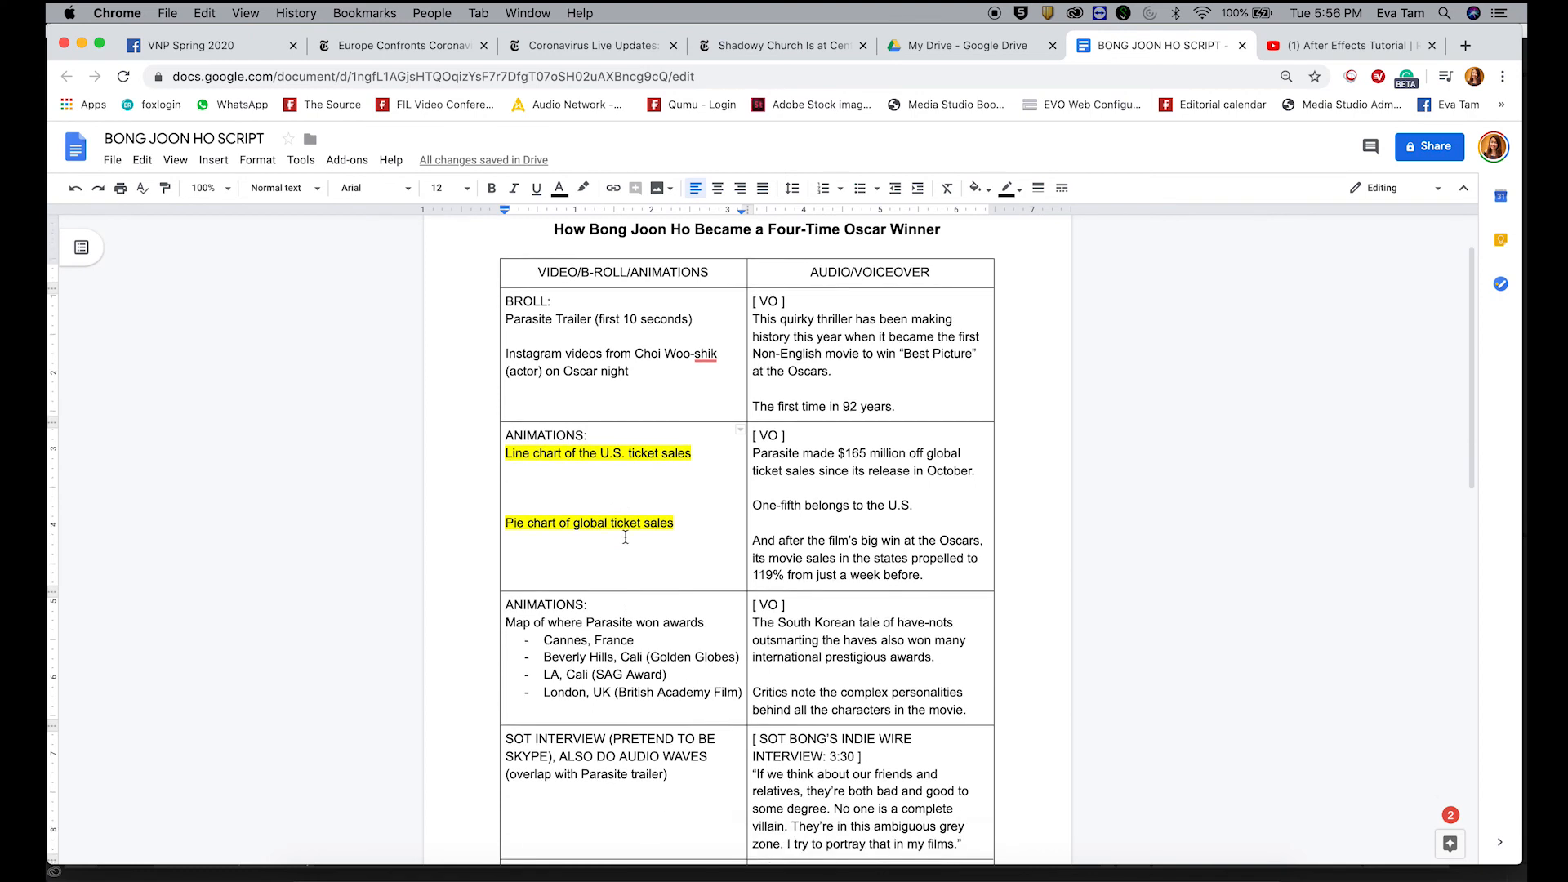
scroll(564, 453, up, 1)
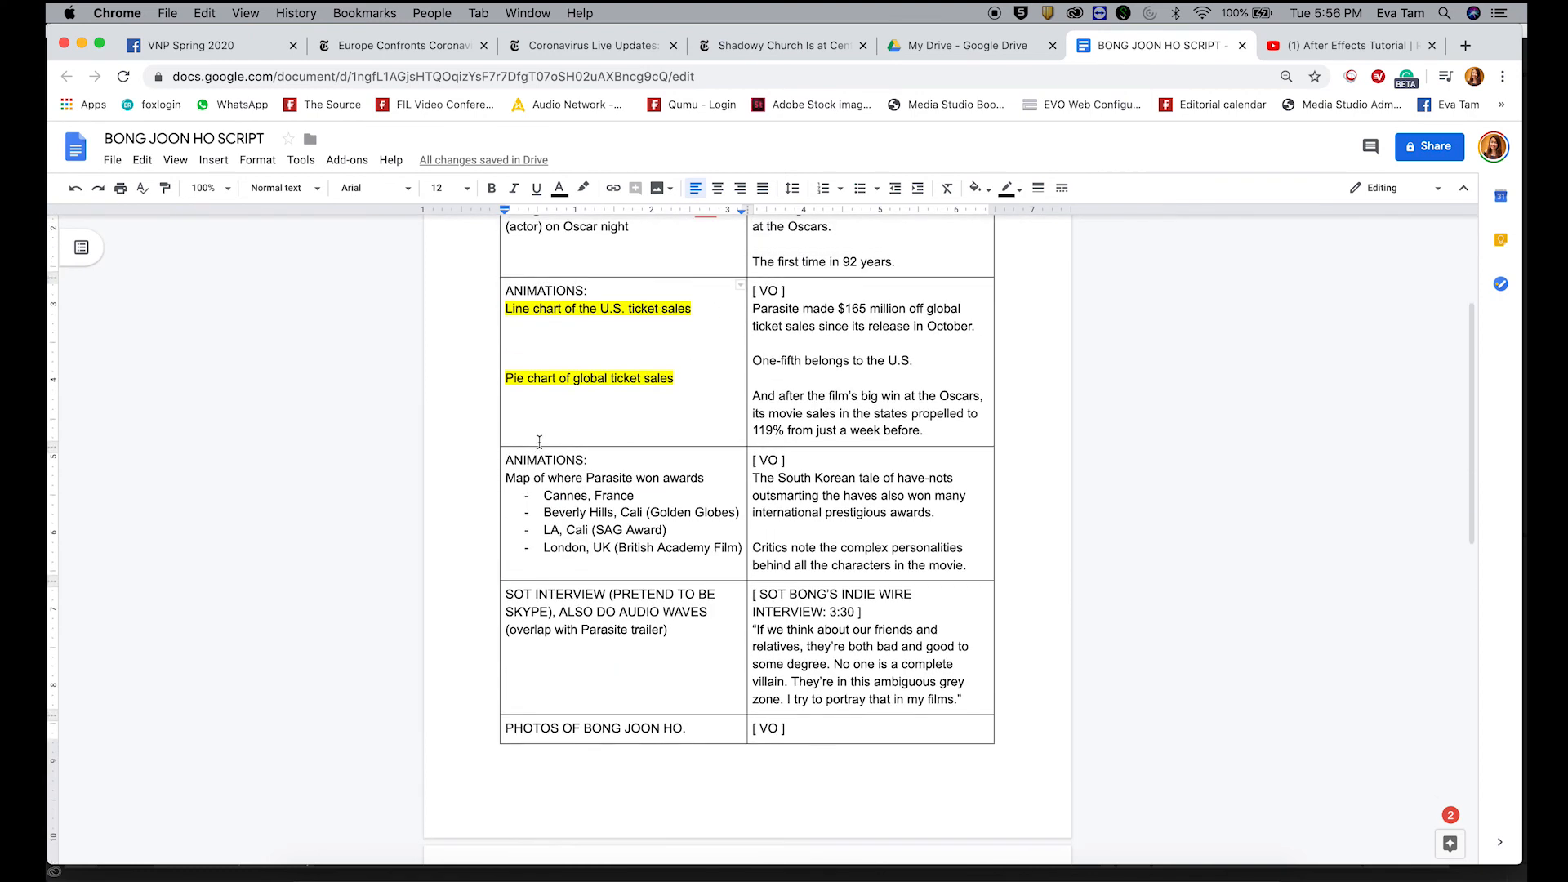
drag(505, 477, 707, 478)
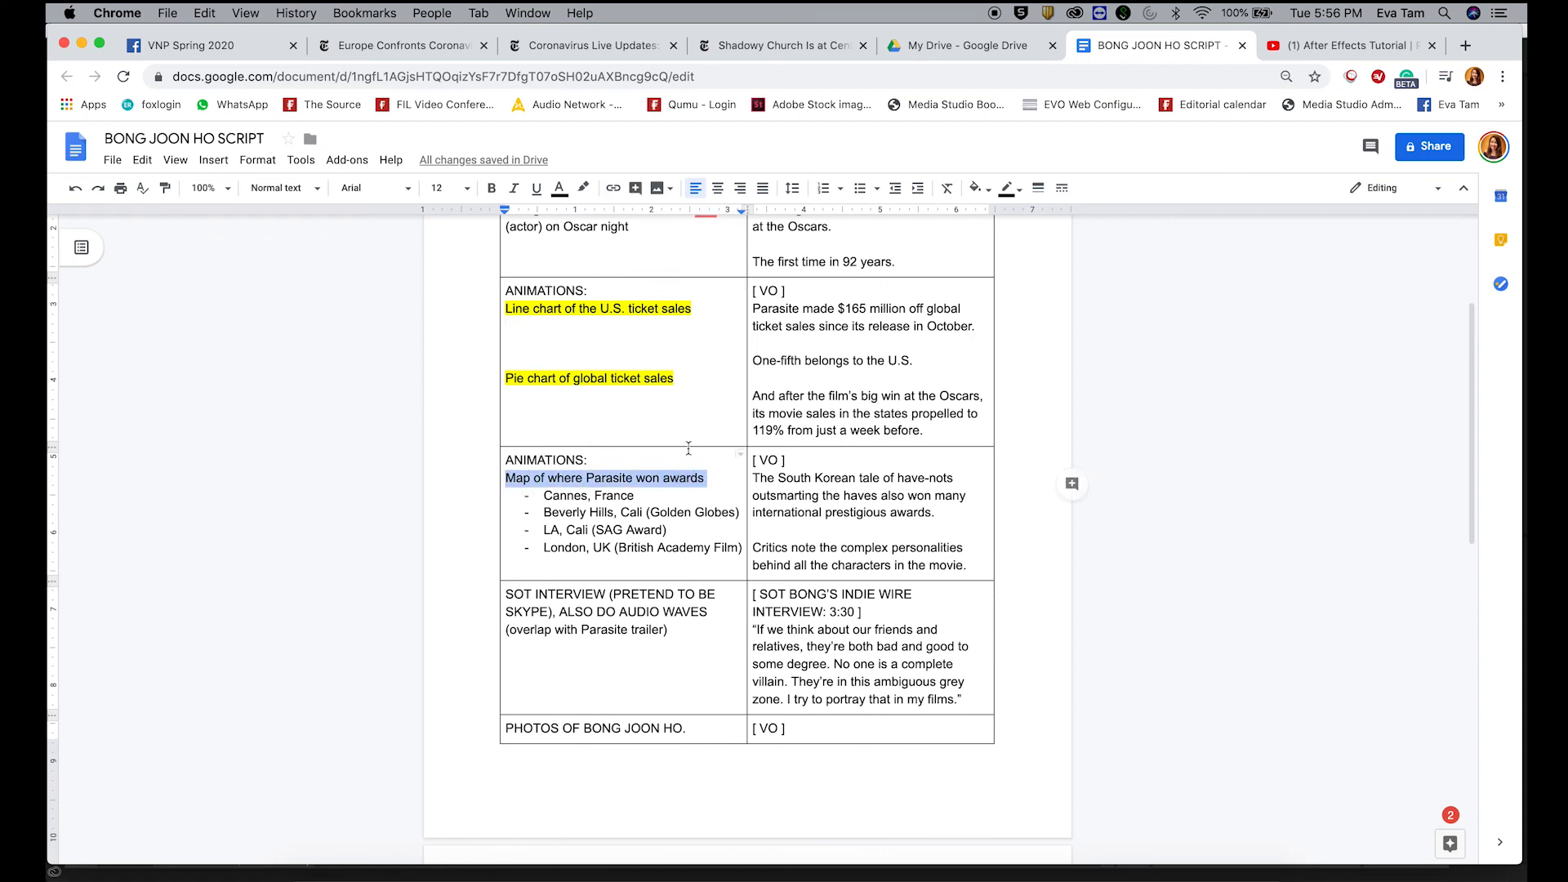
click(585, 189)
click(521, 528)
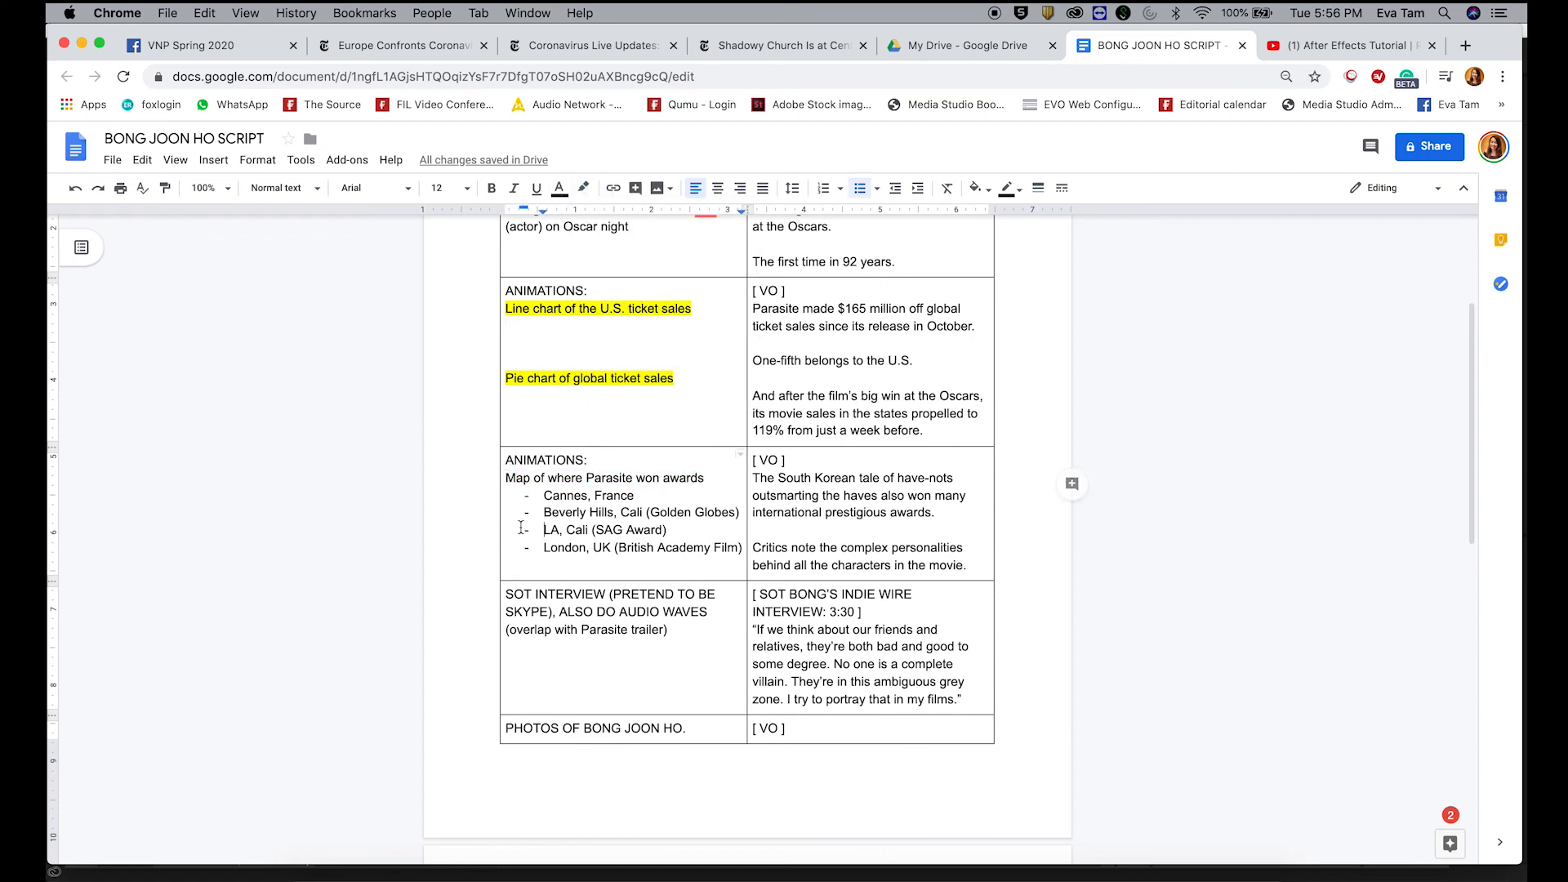
Step: Highlight "Map of where Parasite won awards" in yellow in the second animations row
drag(506, 478, 705, 478)
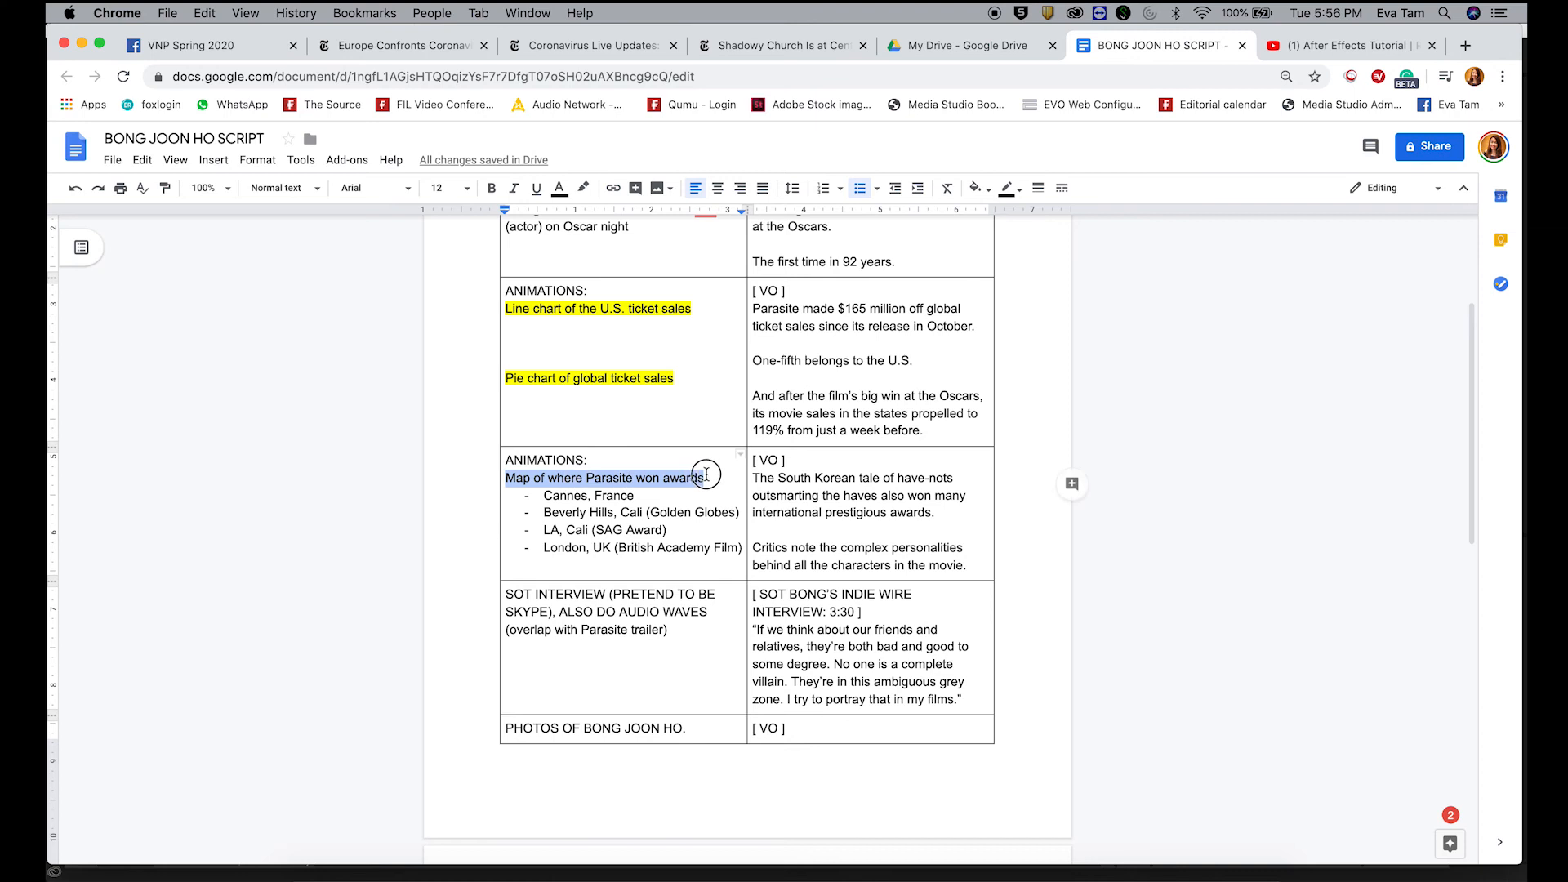
click(583, 187)
click(638, 259)
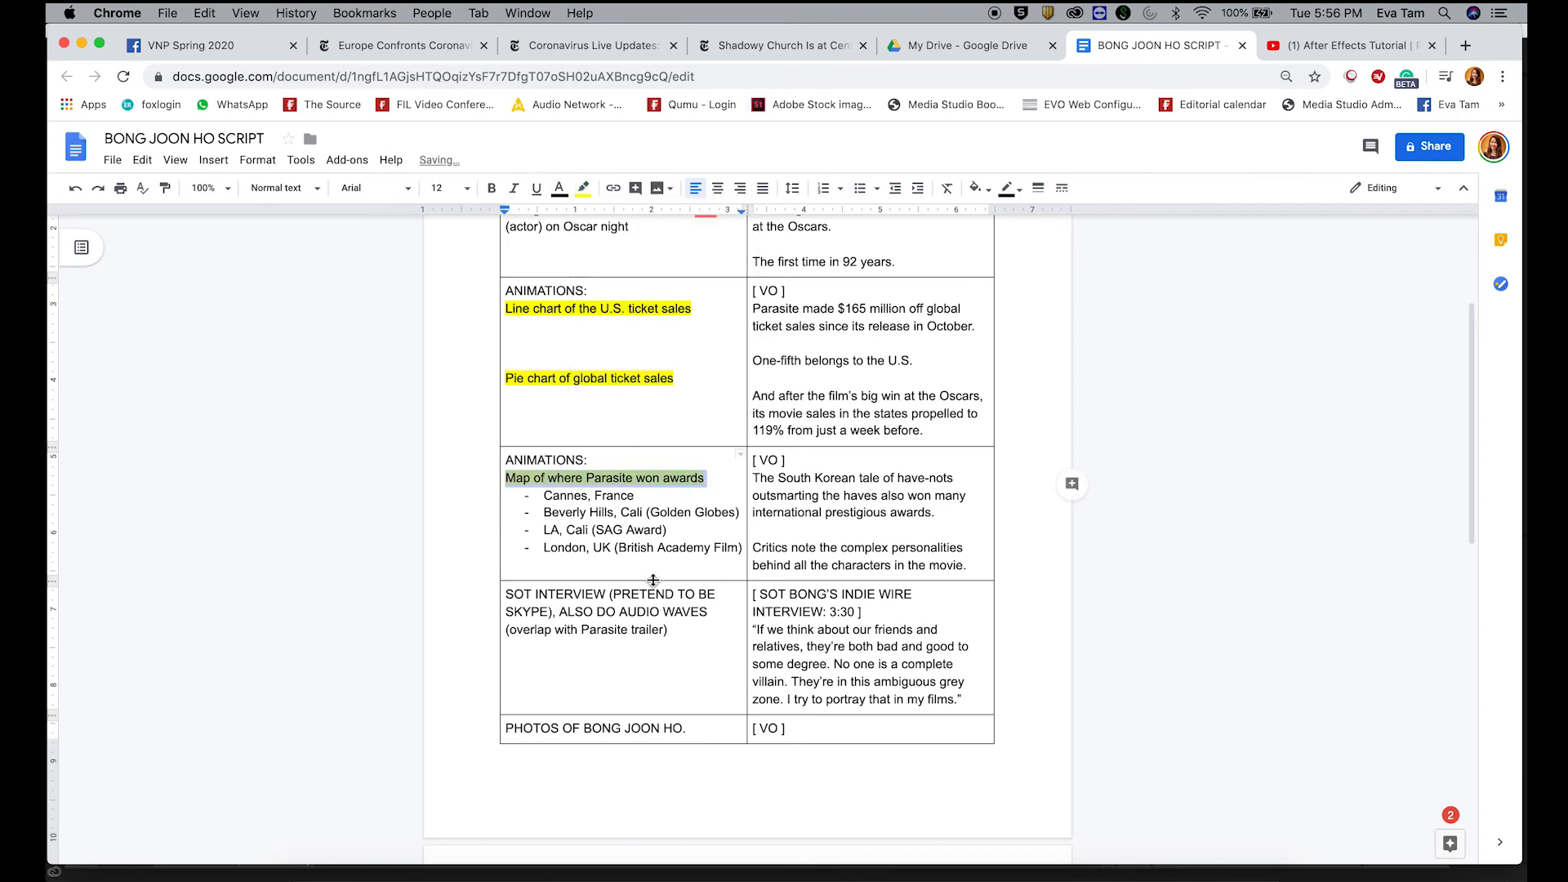
click(678, 530)
Step: Highlight "SOT INTERVIEW (PRETEND TO BE SKYPE), ALSO DO AUDIO WAVES" in yellow in the interview row
drag(681, 631, 710, 612)
click(535, 594)
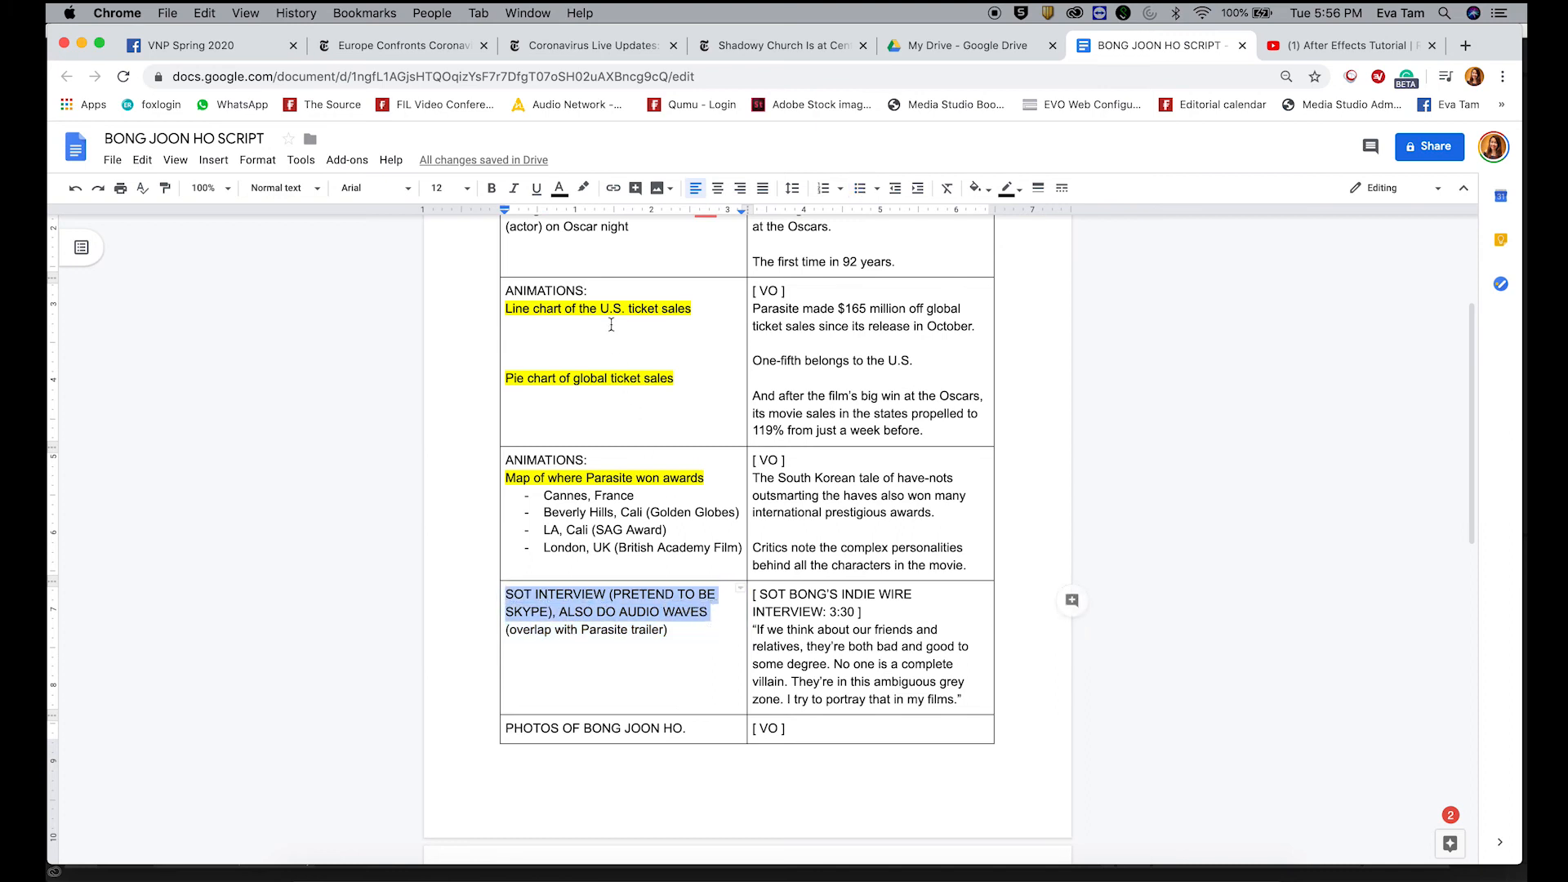
click(583, 187)
click(650, 278)
Step: Highlight the "TIMELINE OF BONG'S LIFE" heading in yellow on the script's second page
scroll(761, 482, down, 7)
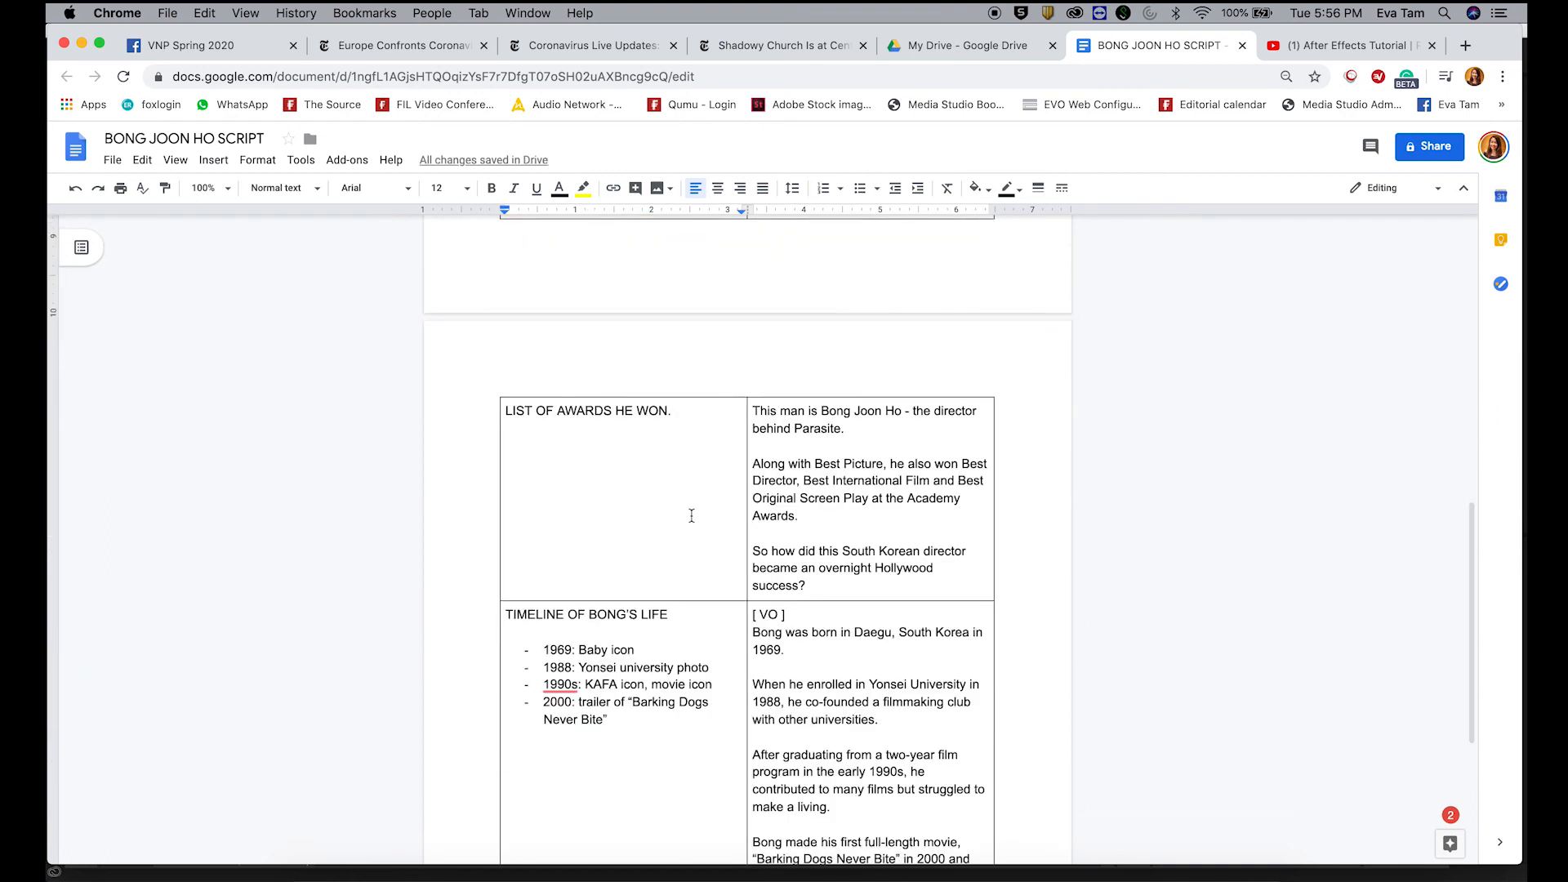
scroll(691, 516, up, 1)
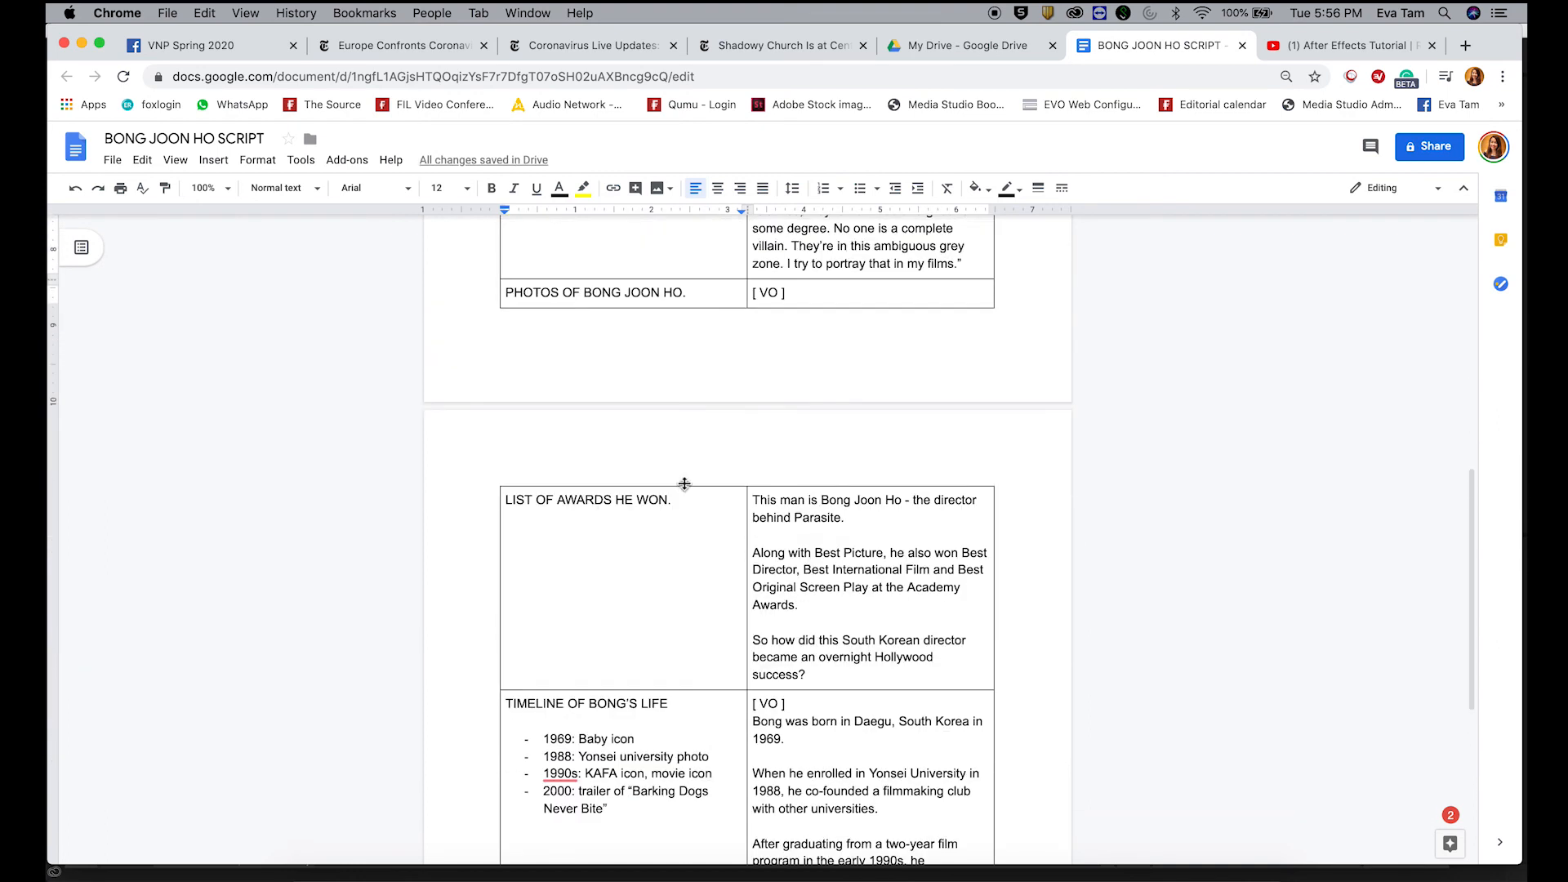
scroll(689, 508, up, 1)
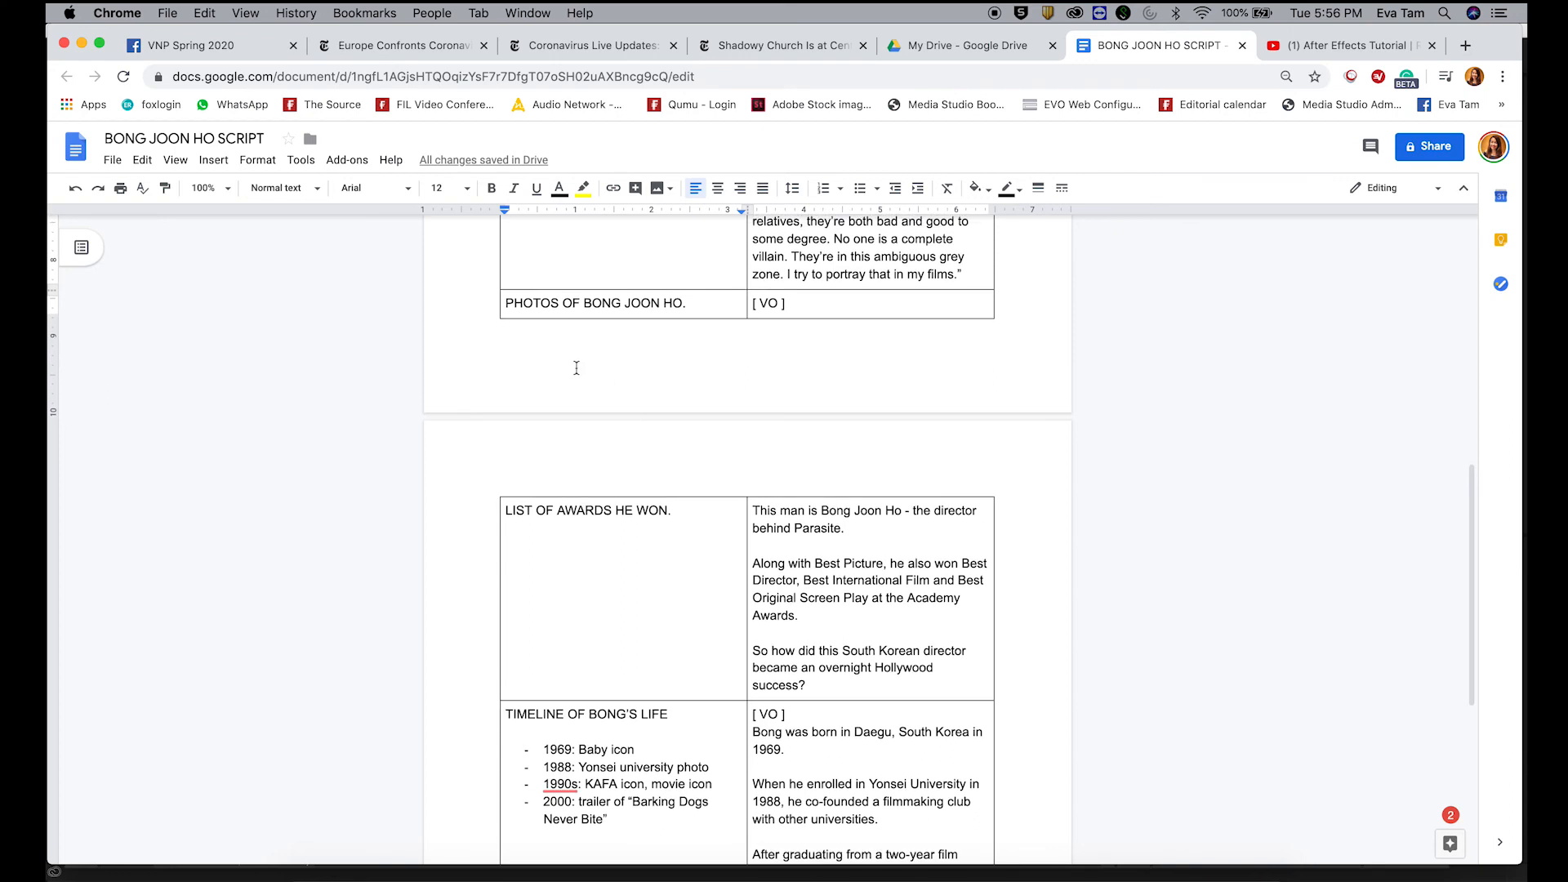
scroll(633, 538, down, 1)
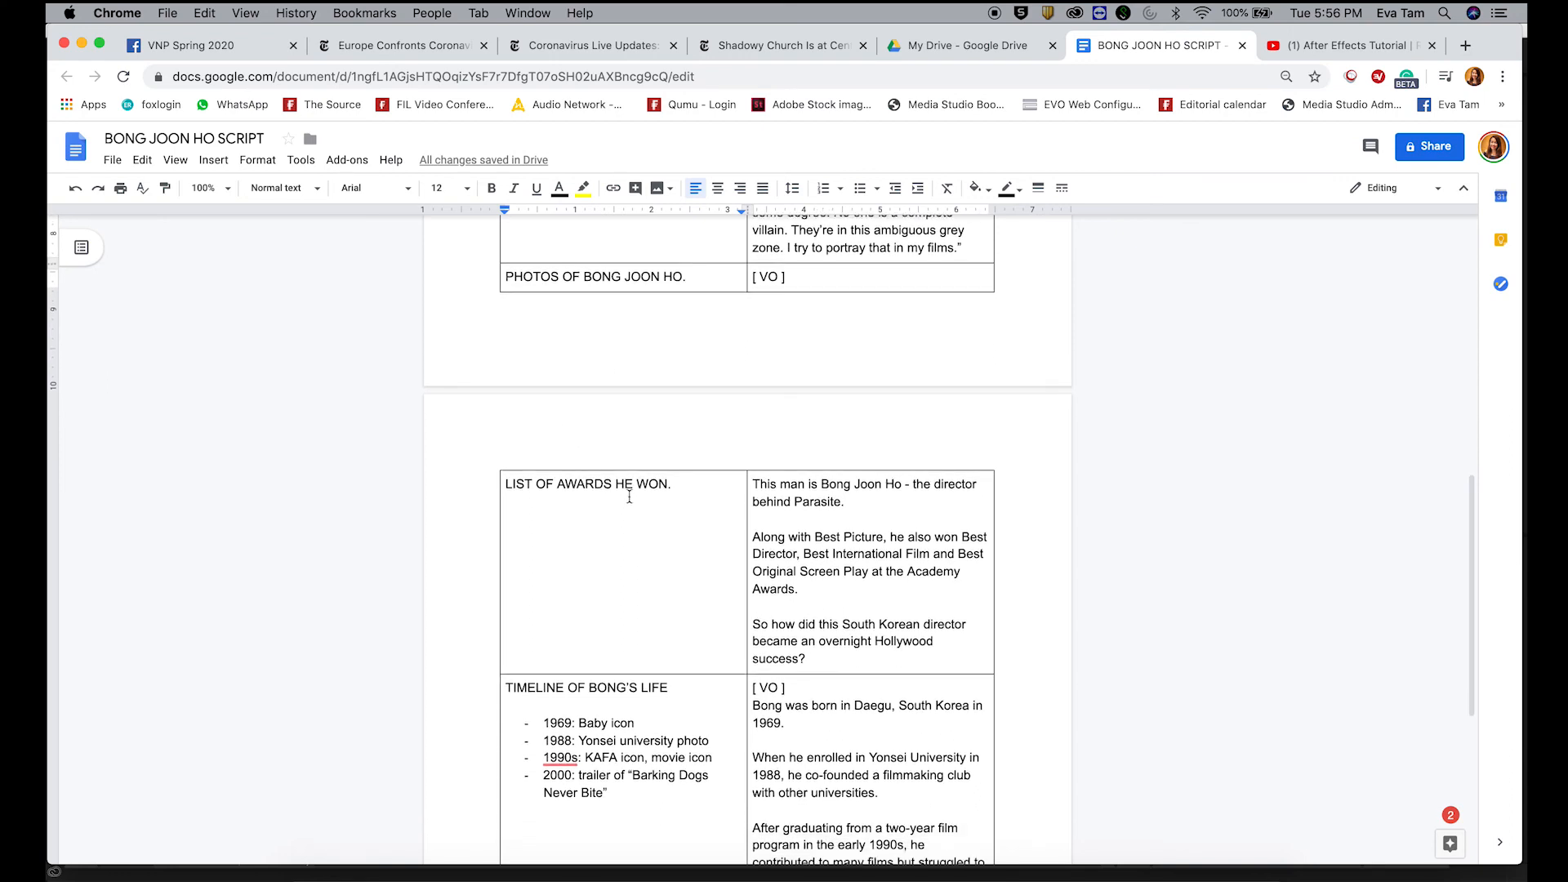
drag(700, 685, 508, 687)
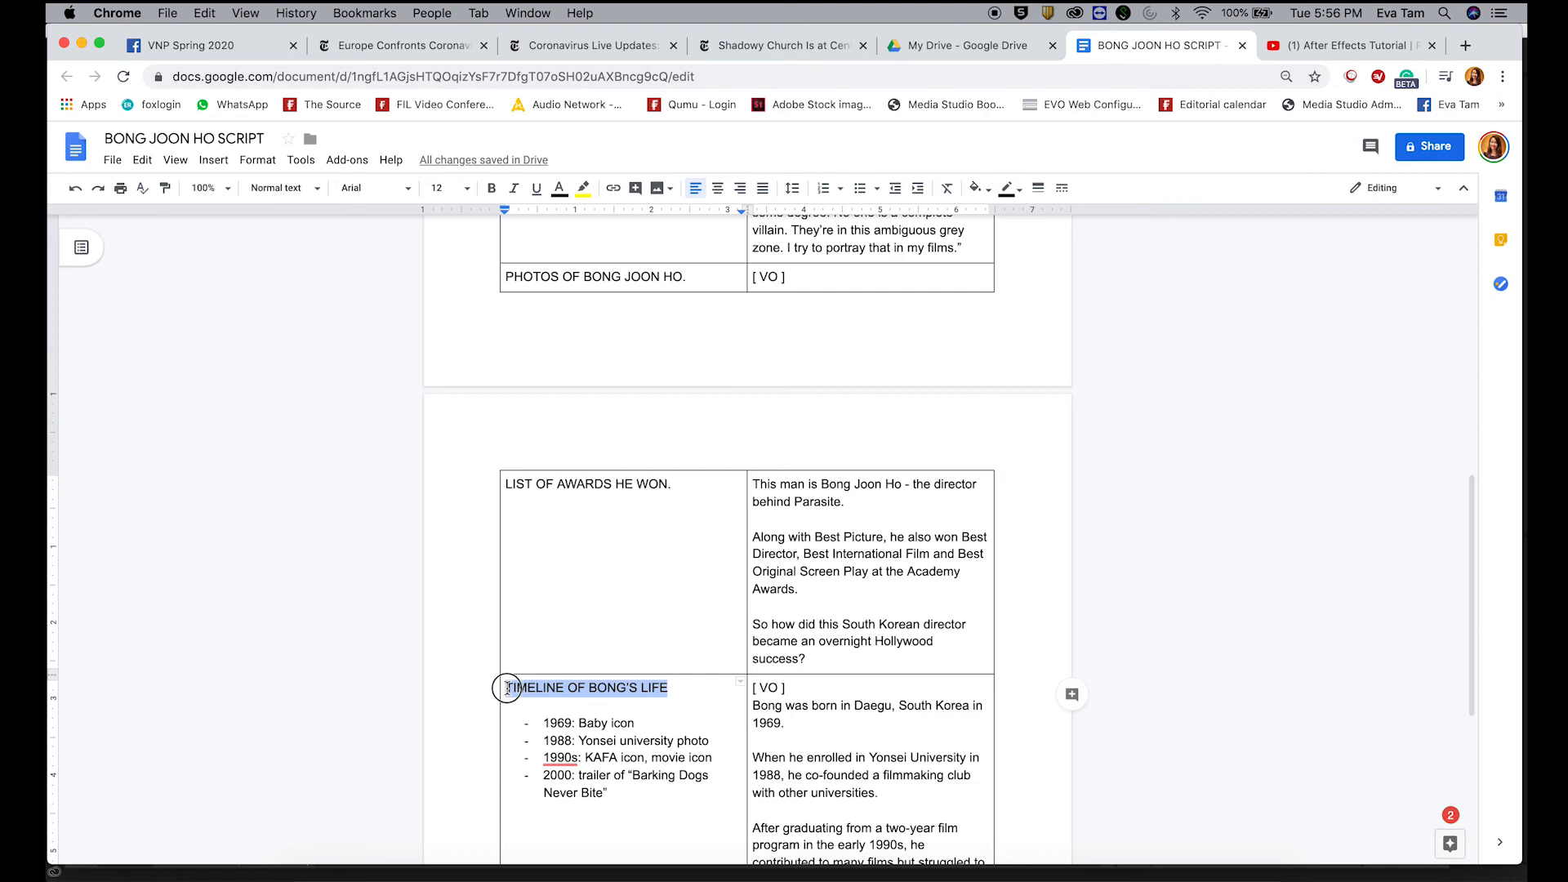
click(583, 188)
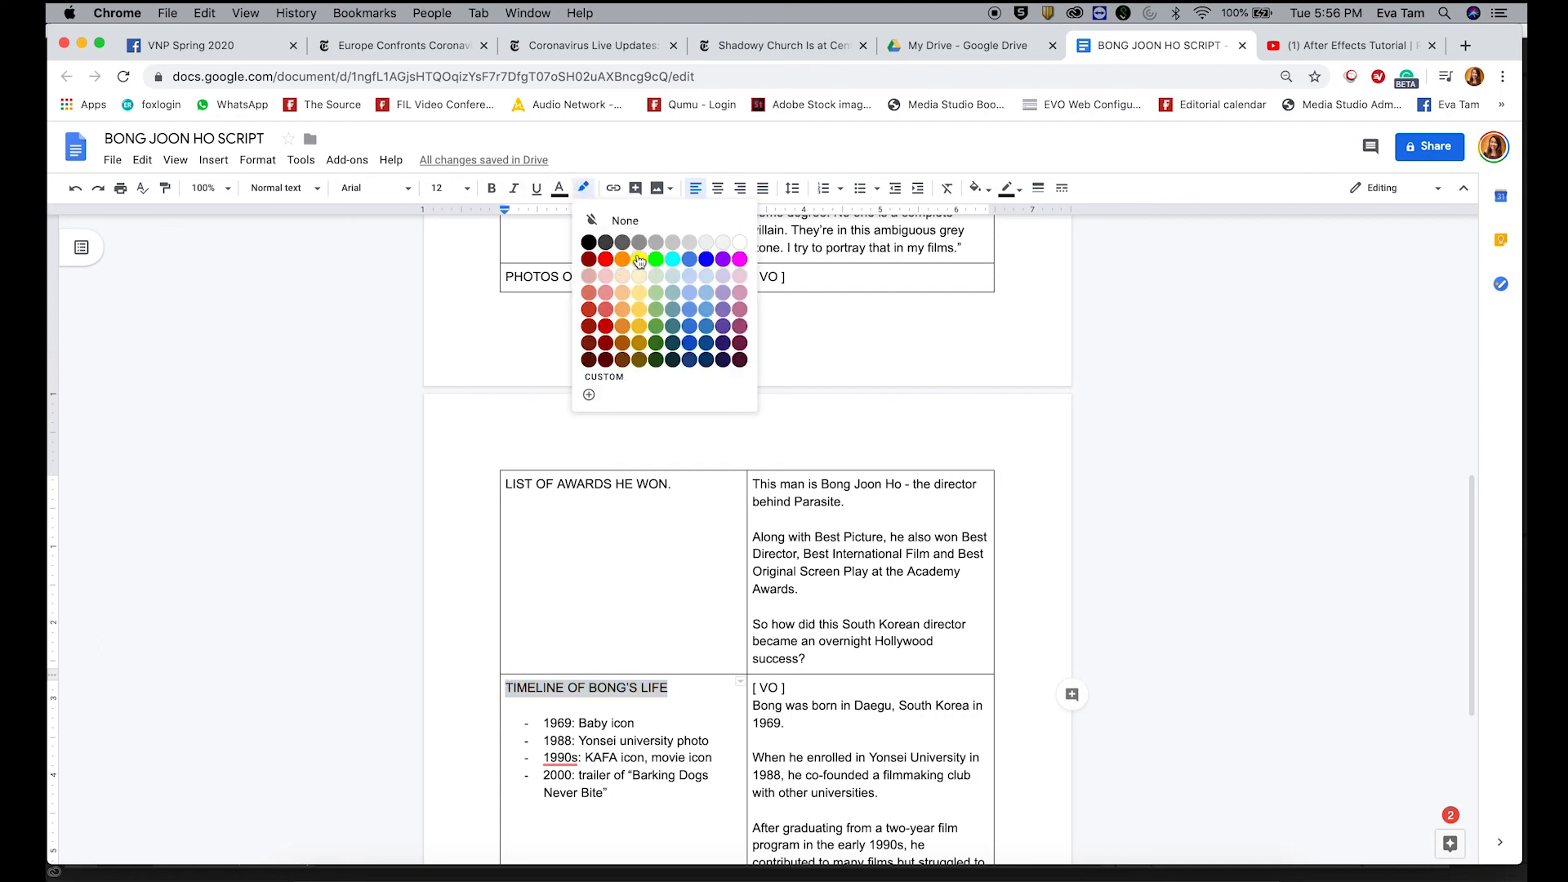
click(634, 257)
click(870, 555)
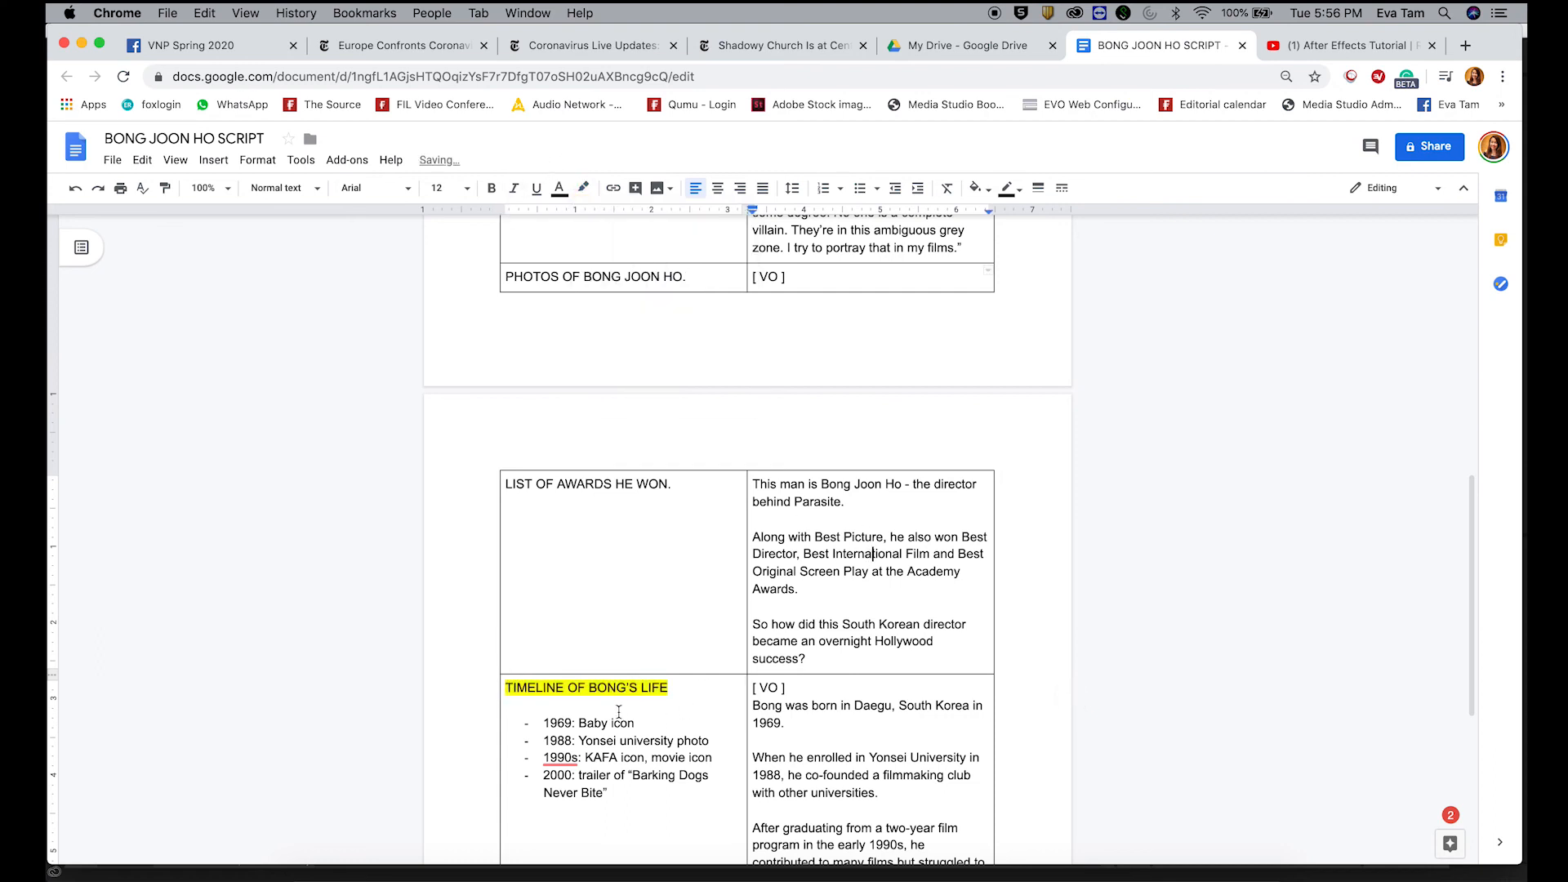
scroll(618, 712, up, 3)
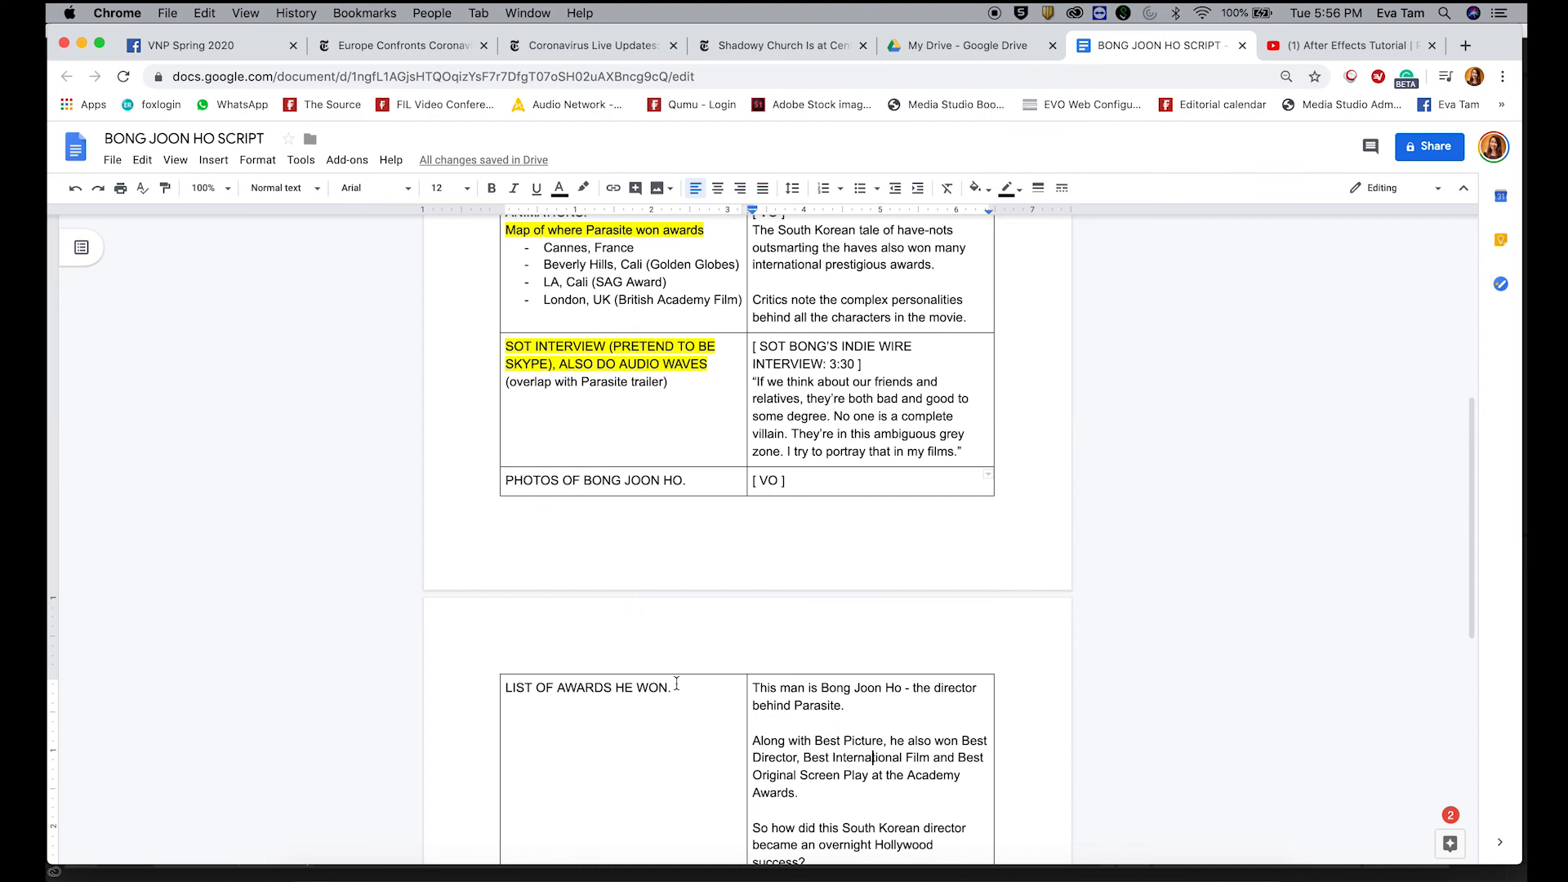
scroll(676, 684, up, 6)
scroll(648, 485, down, 11)
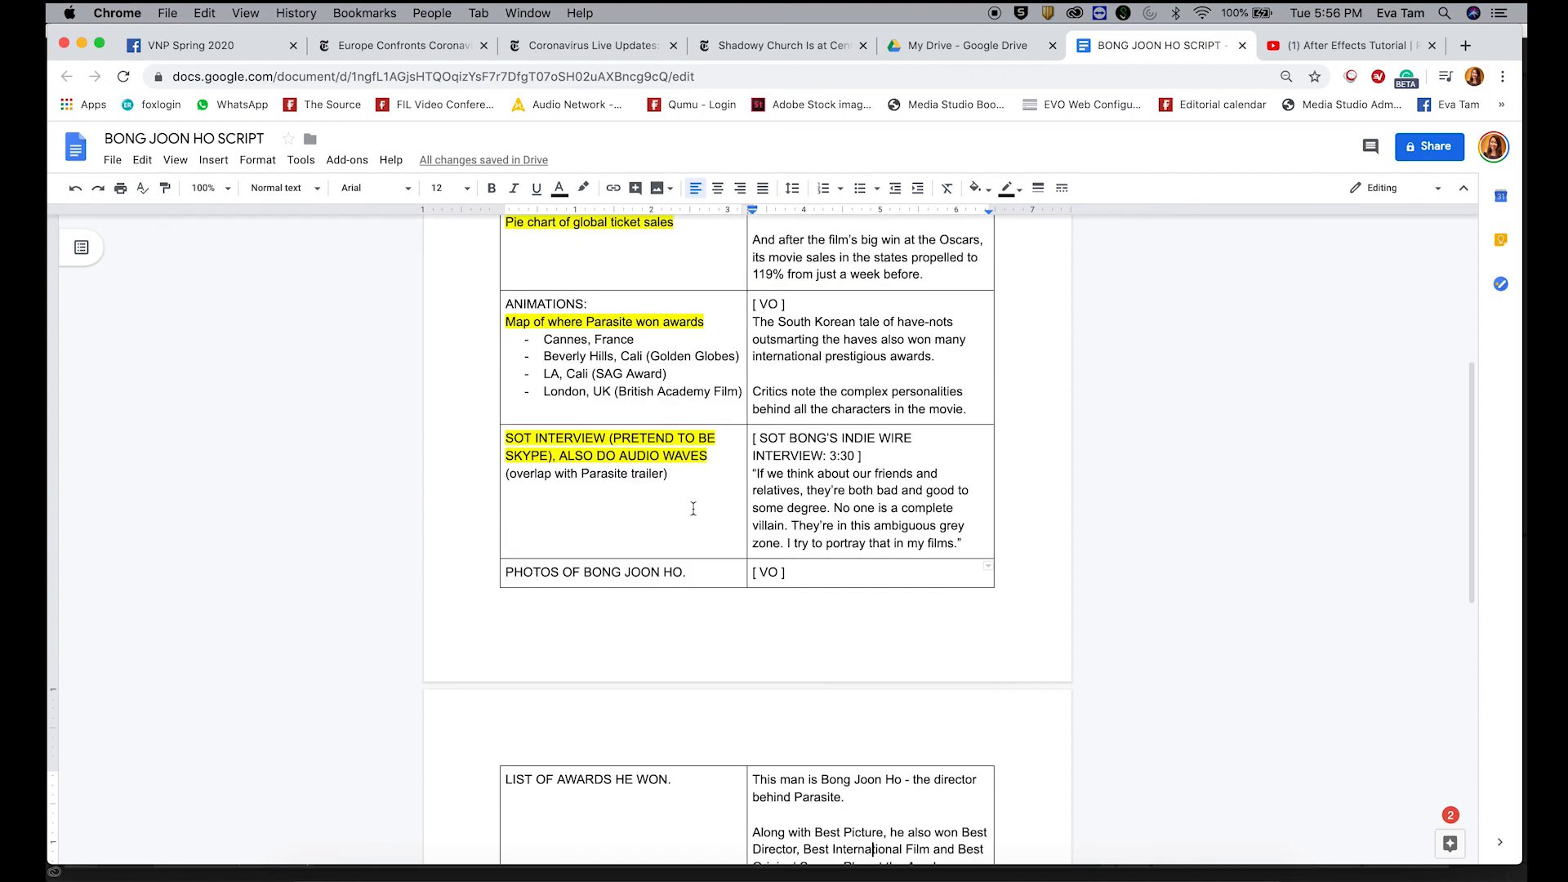
scroll(710, 513, up, 12)
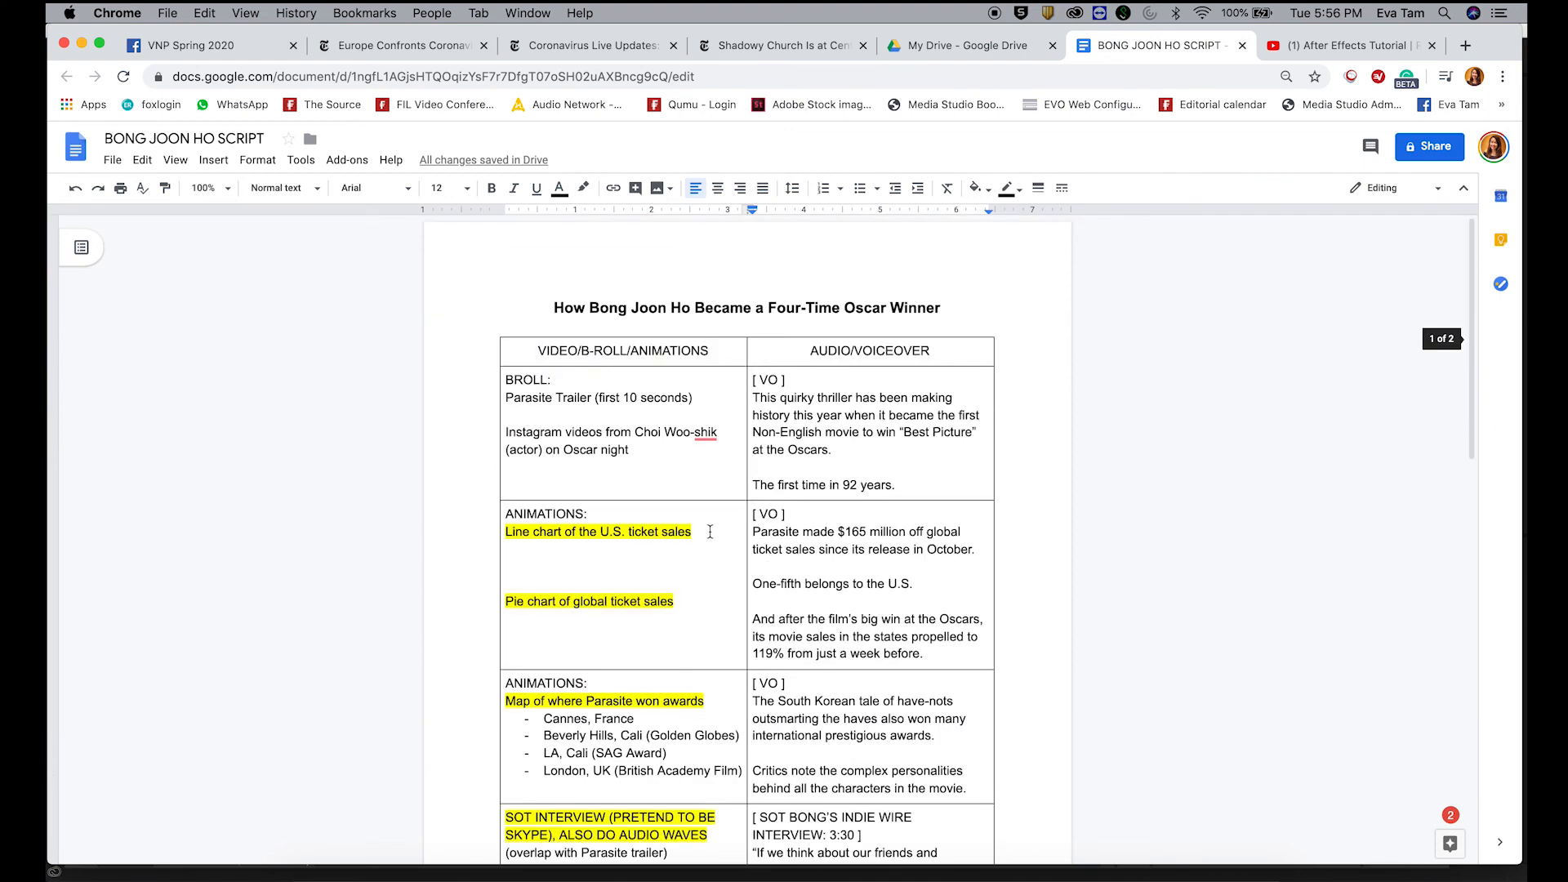
scroll(663, 505, down, 2)
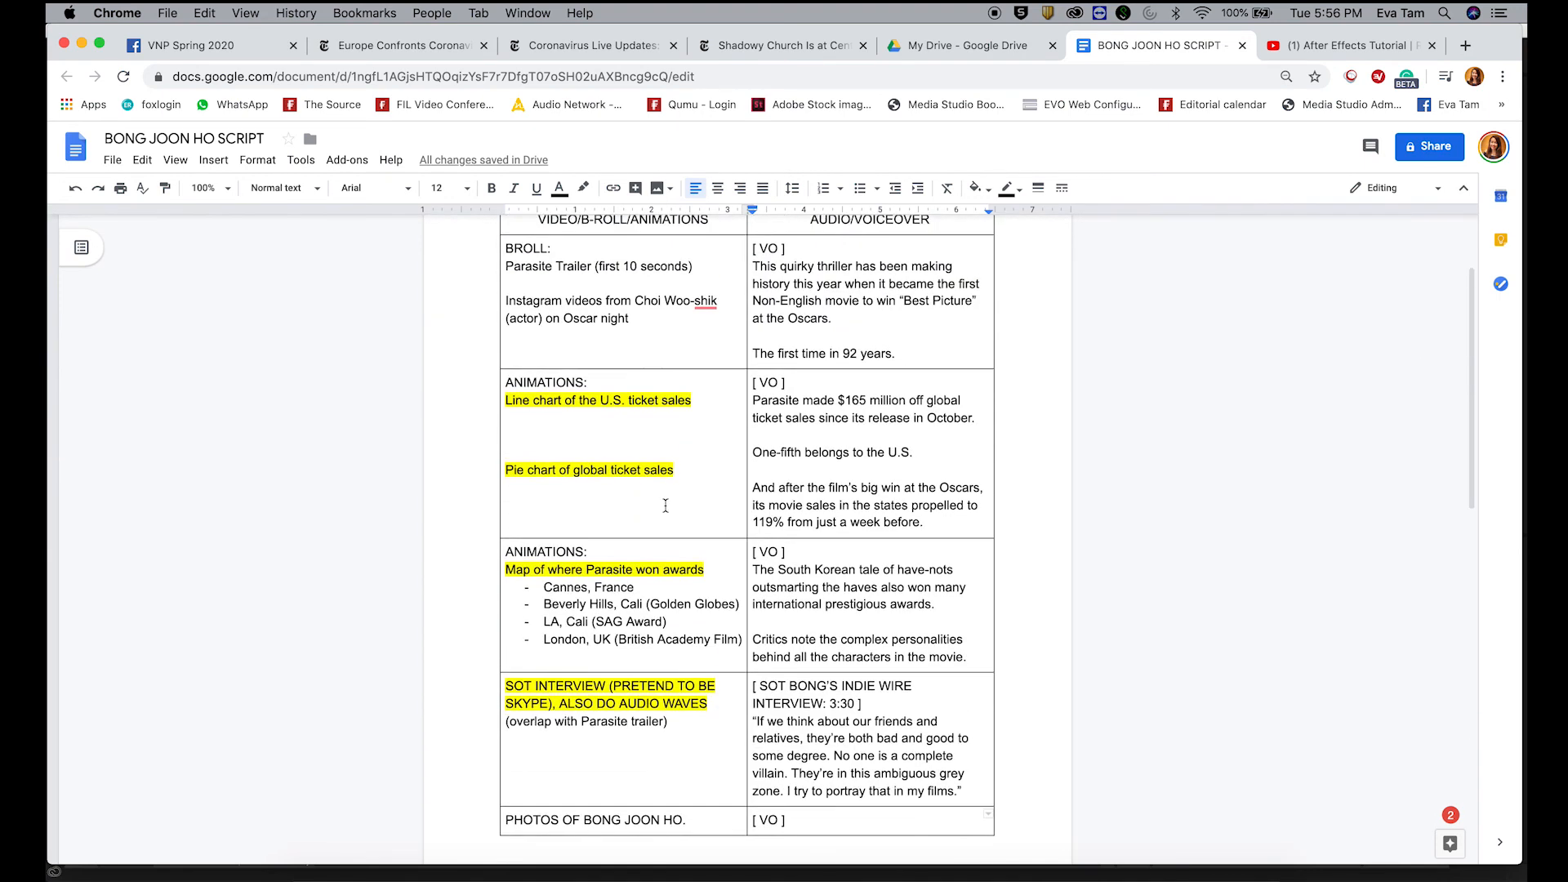
scroll(666, 506, up, 1)
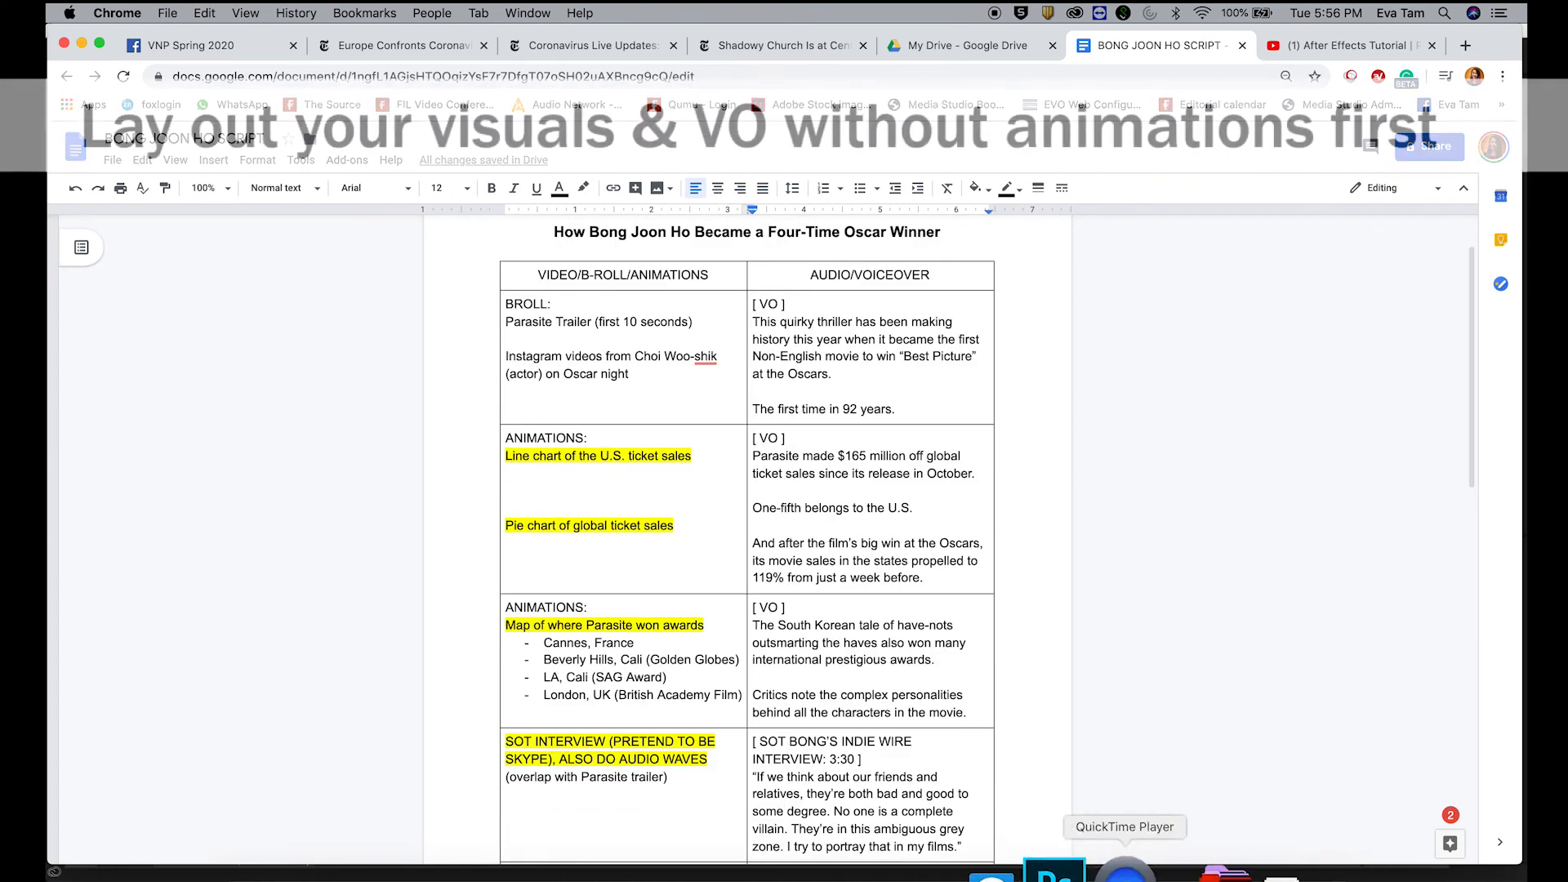
Step: Switch to Premiere Pro and place the bong joon ho voiceover clip on audio track A2, starting at about 3 seconds
click(895, 870)
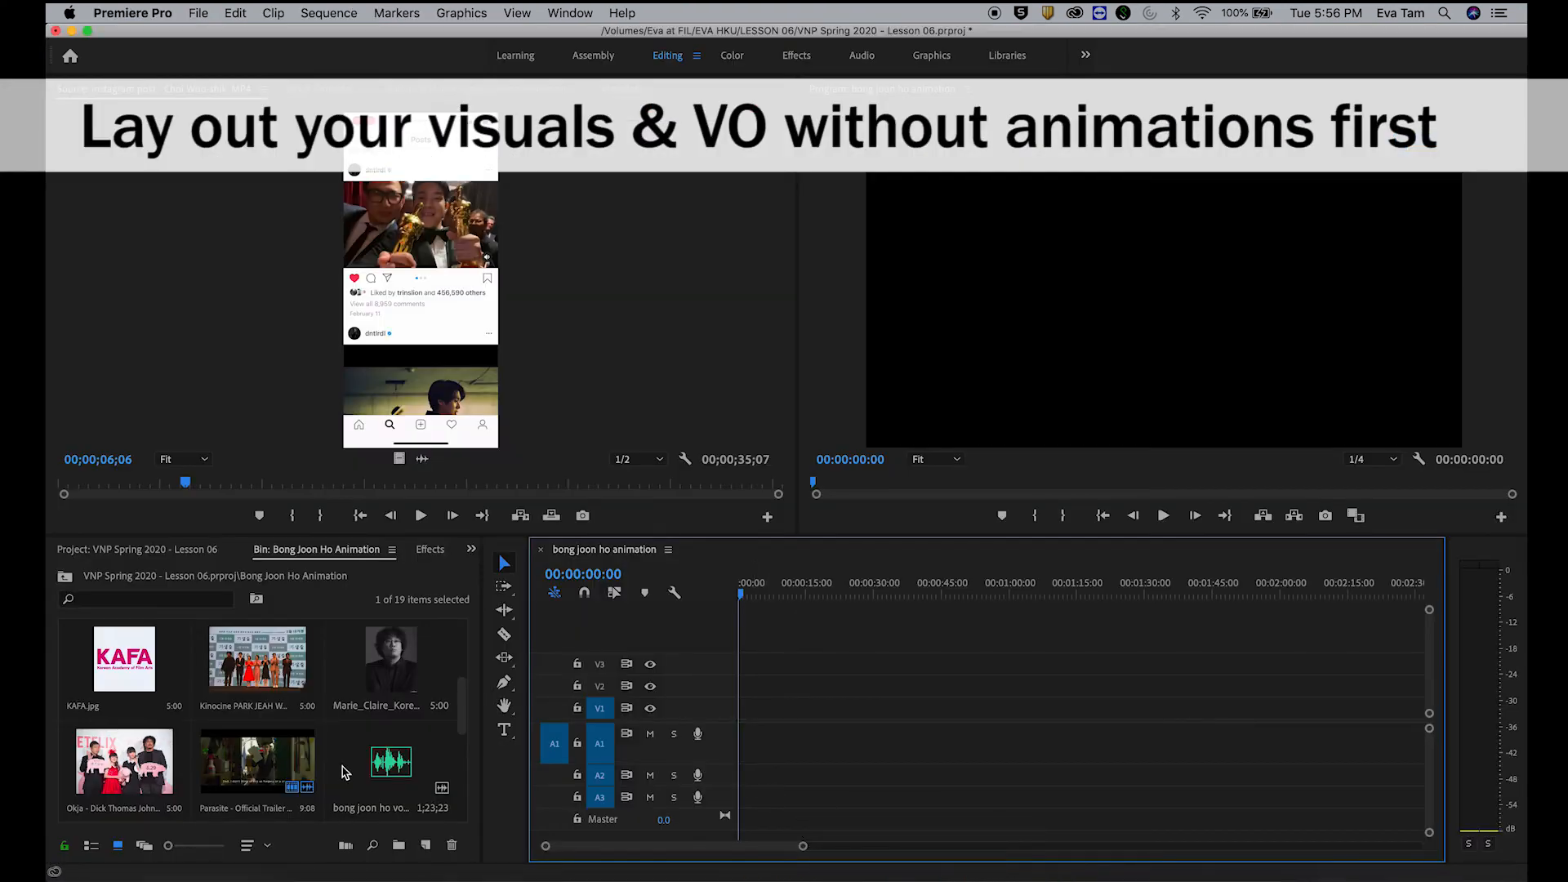
double_click(400, 764)
drag(406, 765, 749, 774)
drag(759, 586, 744, 603)
key(=)
key(=)
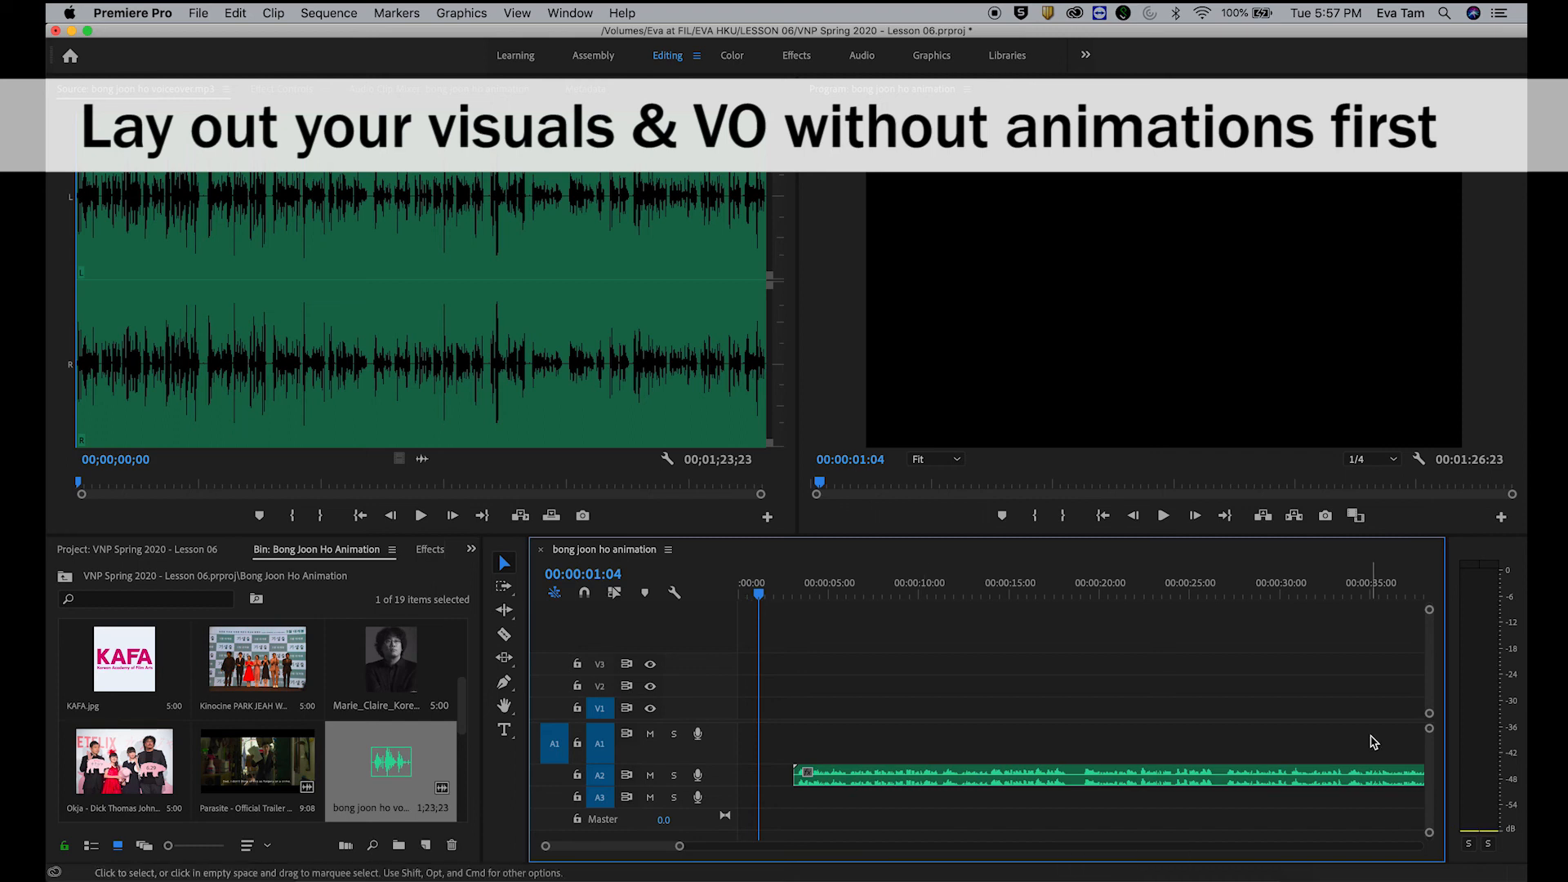
Step: Play the voiceover, split it at about 14 seconds and move the second part to start at about 29 seconds
click(790, 590)
key(space)
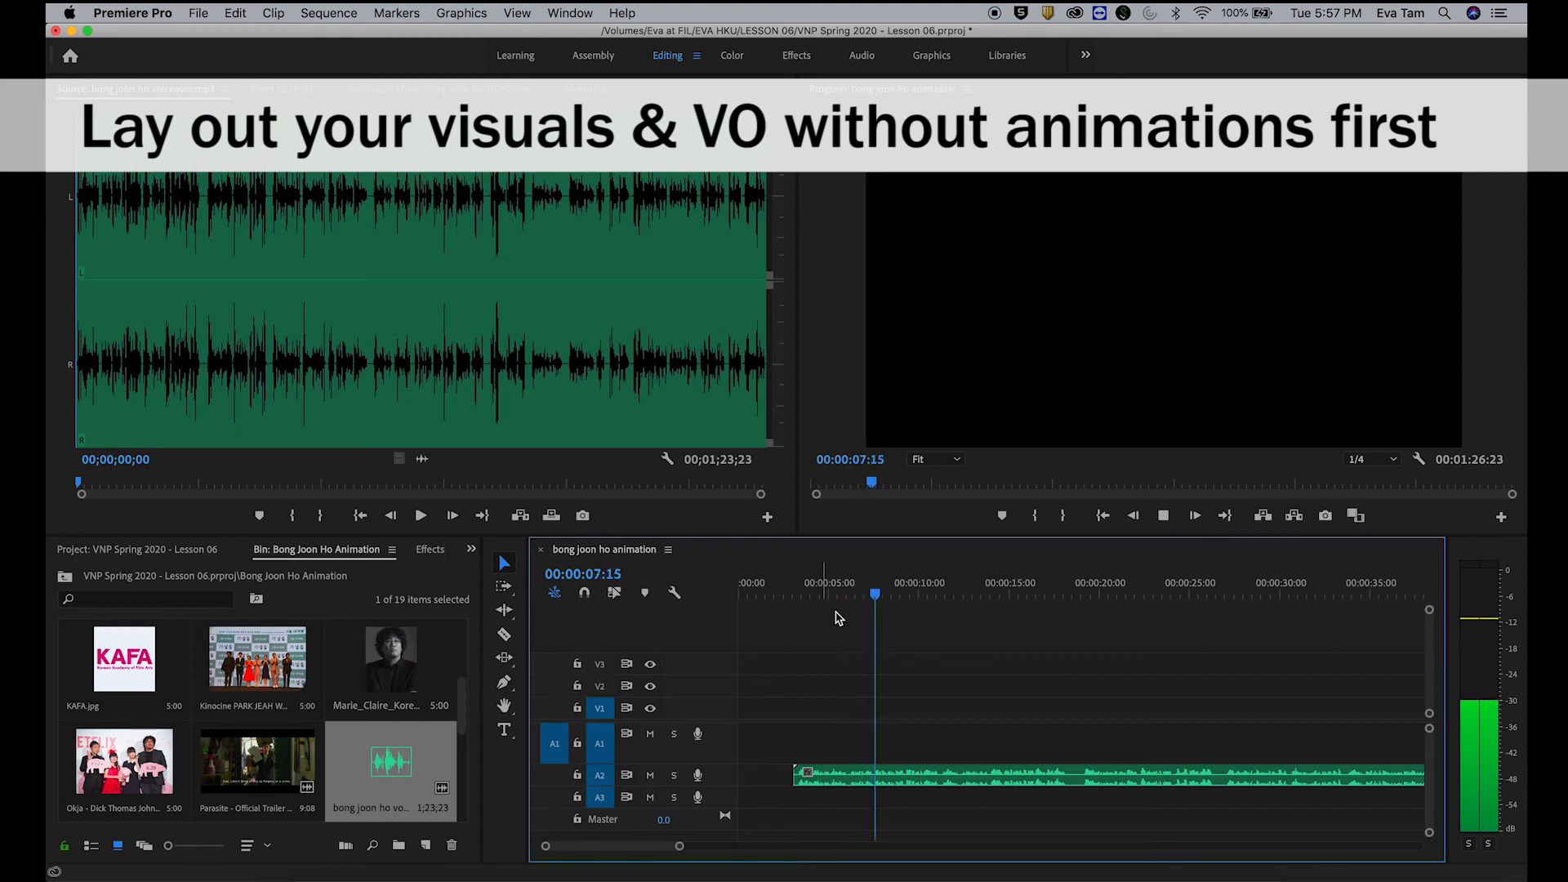
key(c)
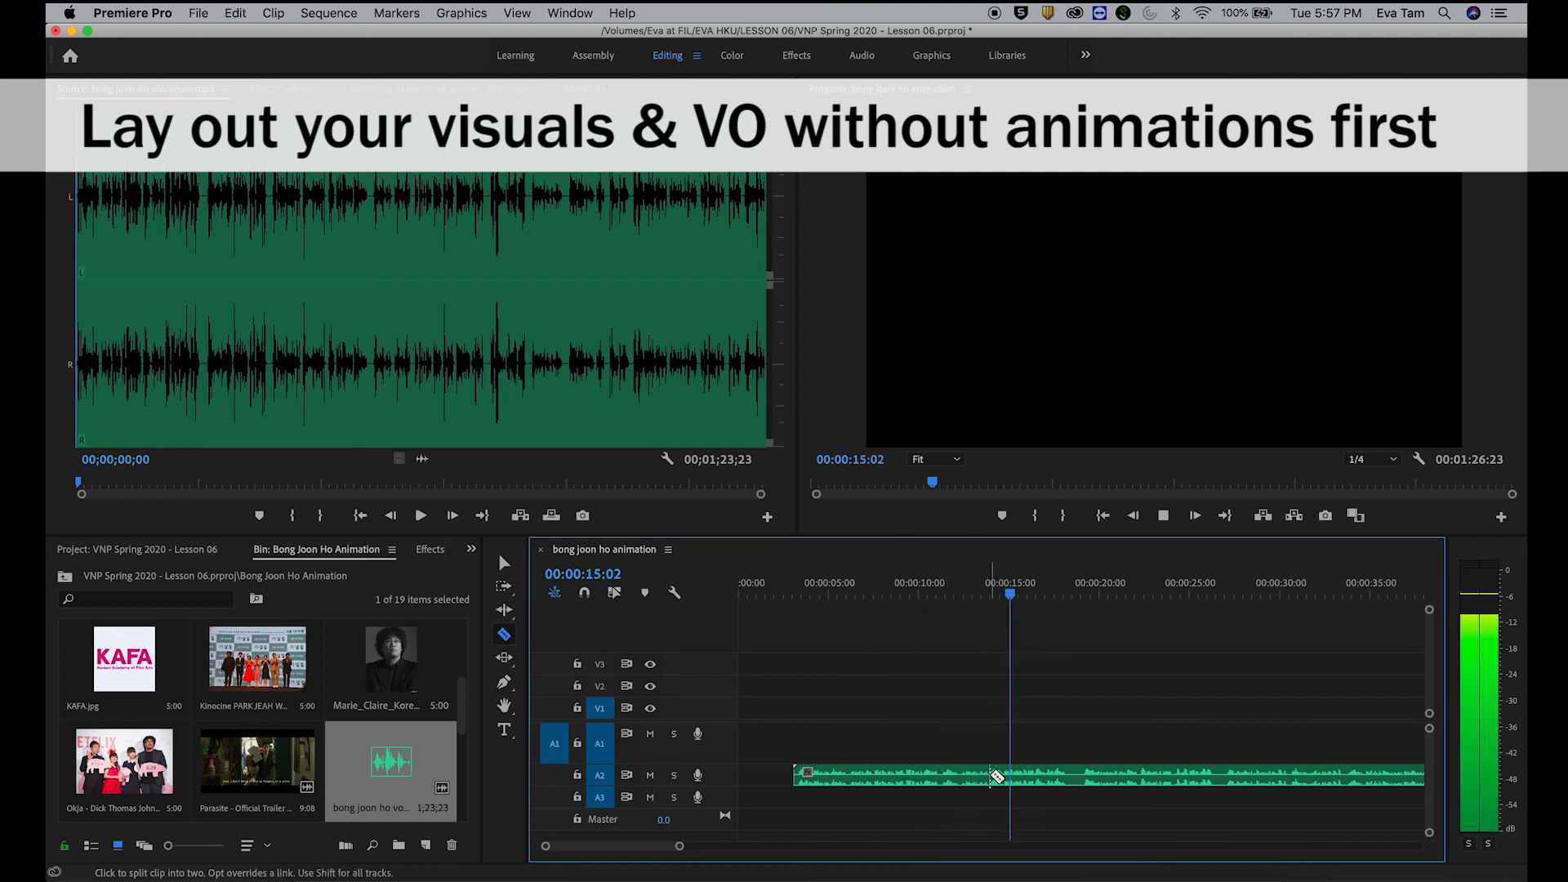
key(space)
click(991, 776)
key(v)
drag(1063, 778, 1333, 775)
Step: Preview the marked Parasite official trailer excerpt and place it at the sequence start on tracks V1 and A1
key(Home)
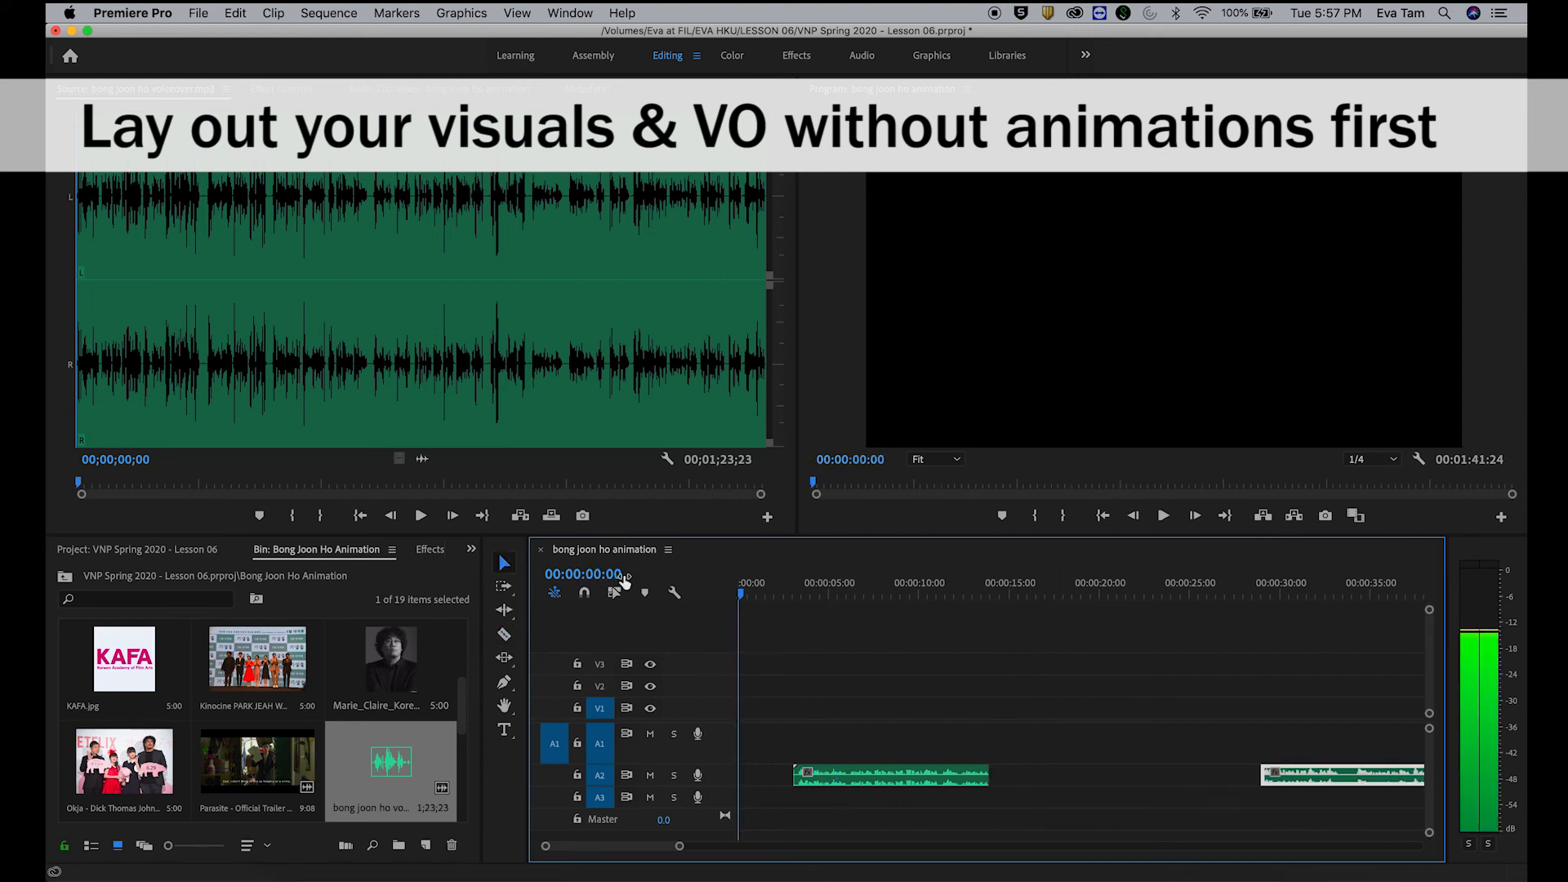
double_click(284, 785)
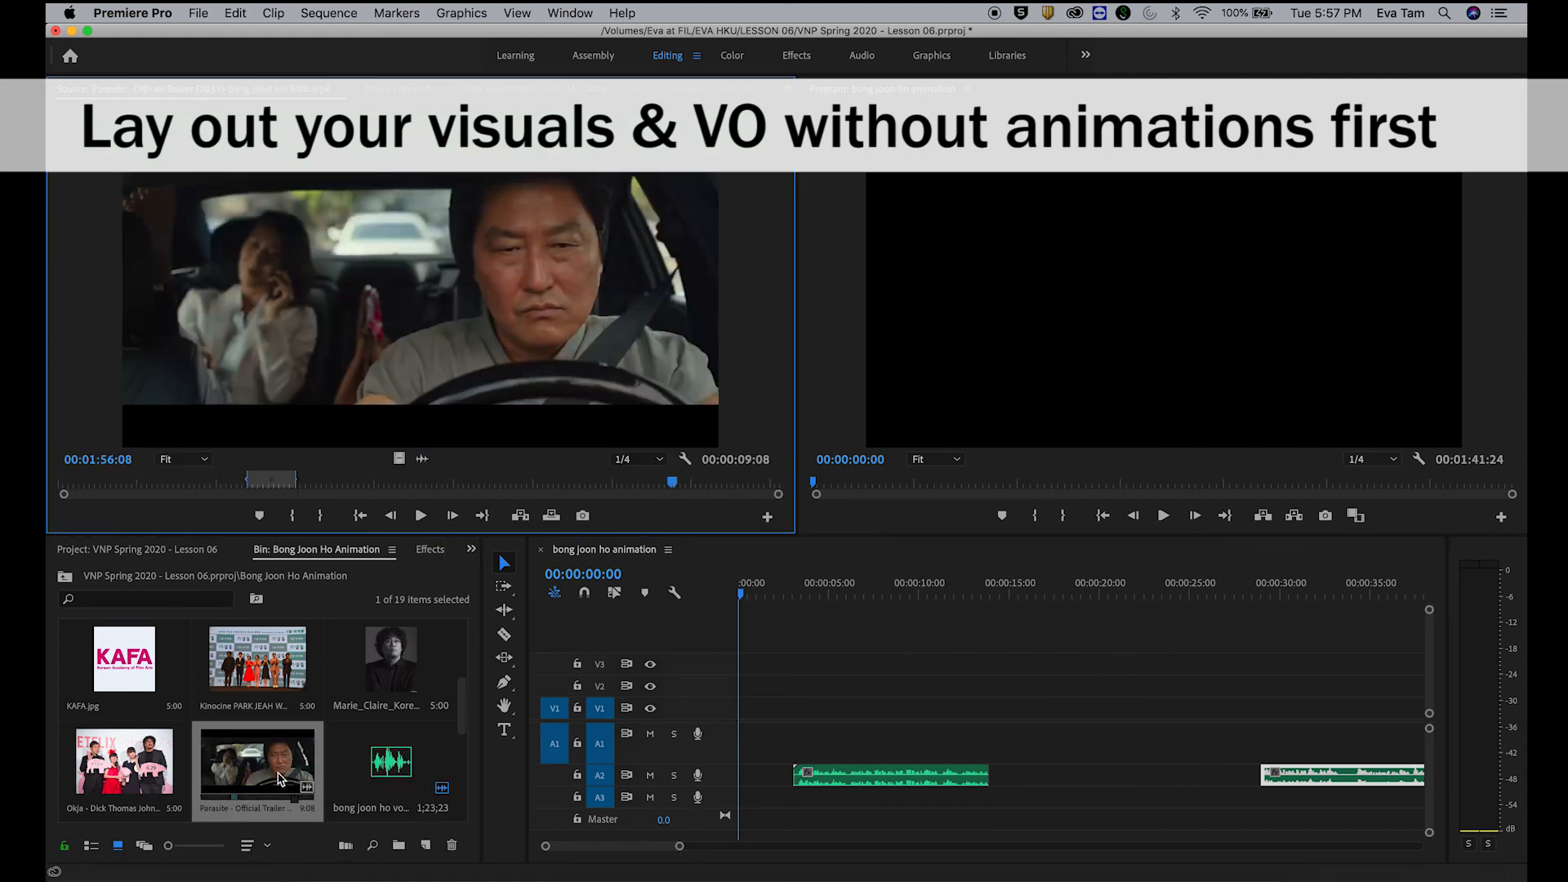
drag(329, 486, 251, 487)
key(space)
drag(256, 762, 730, 718)
Step: Move the first voiceover segment on A2 to begin right after the trailer clip, and preview the sequence's opening
drag(945, 769, 1045, 759)
key(space)
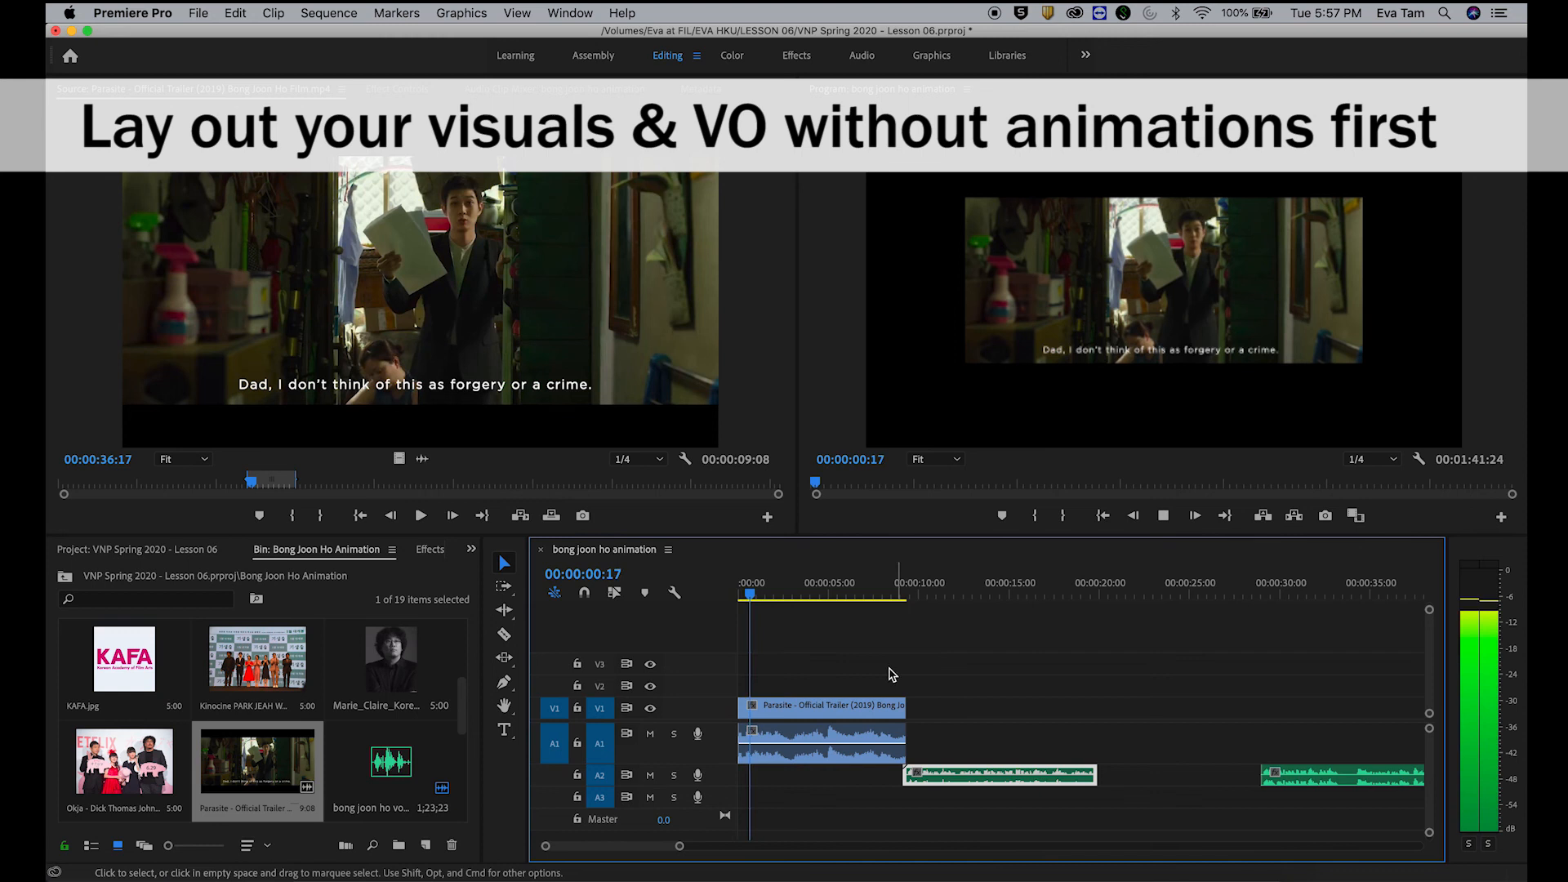
key(space)
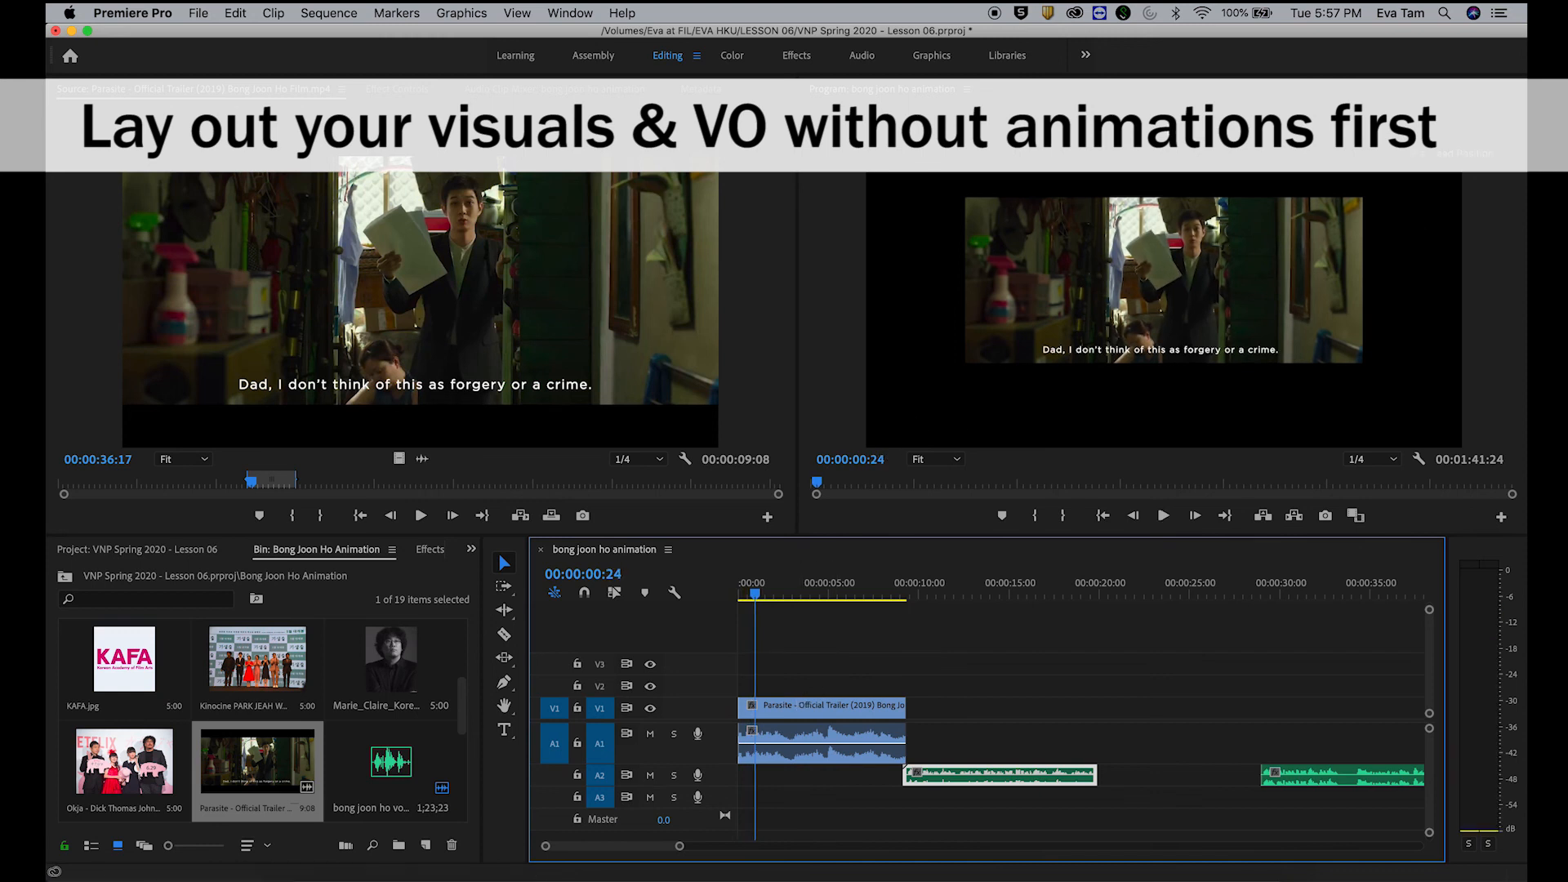
Step: Apply Scale to Frame Size to the Parasite trailer clip on V1
click(808, 707)
click(856, 644)
click(824, 699)
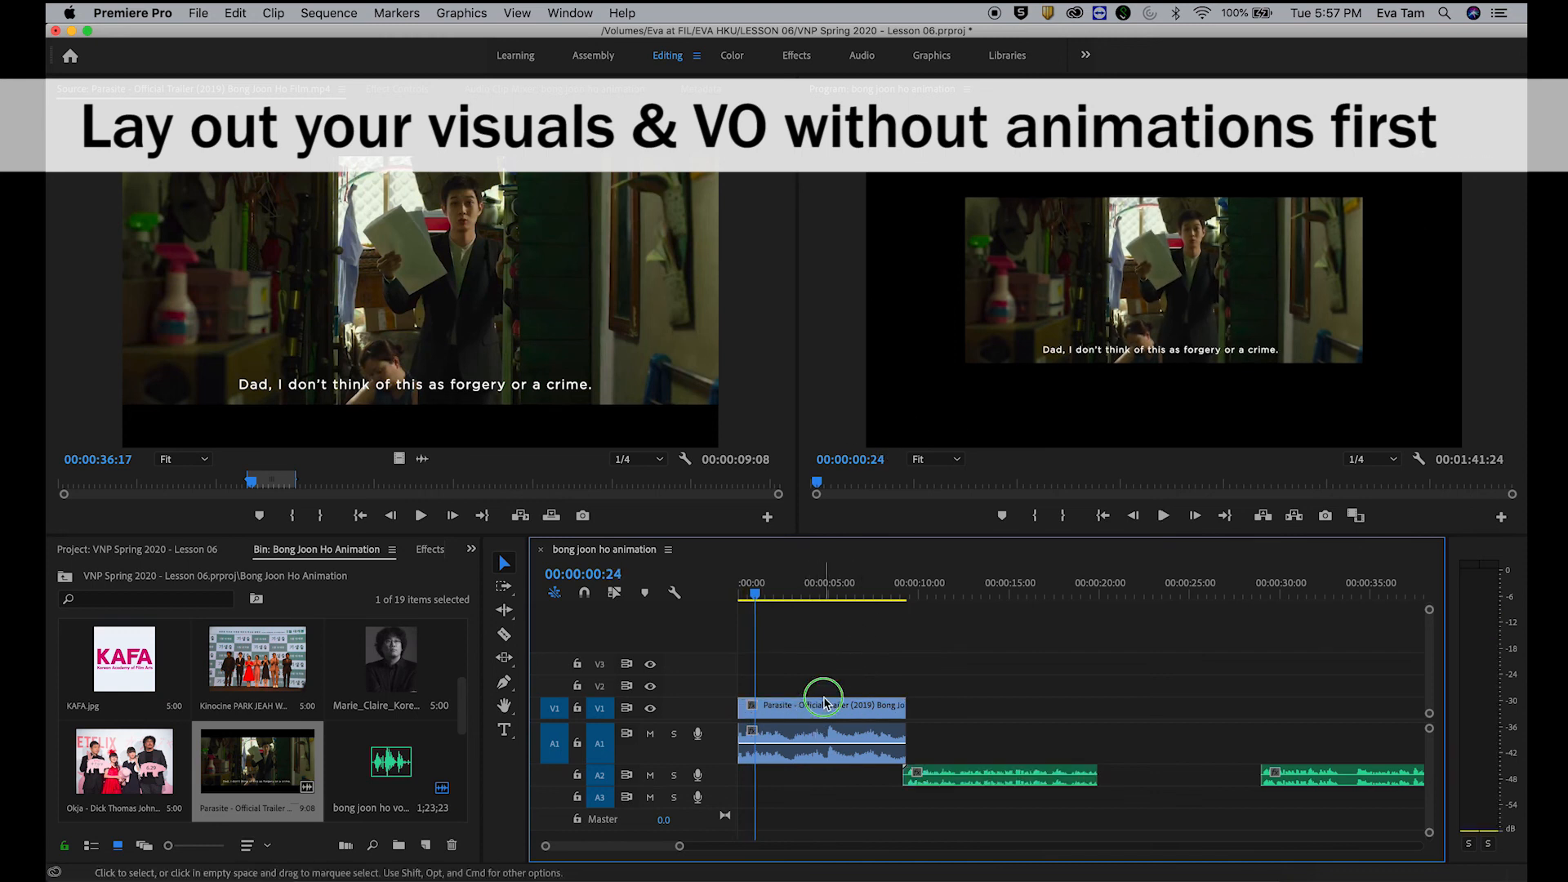
right_click(825, 703)
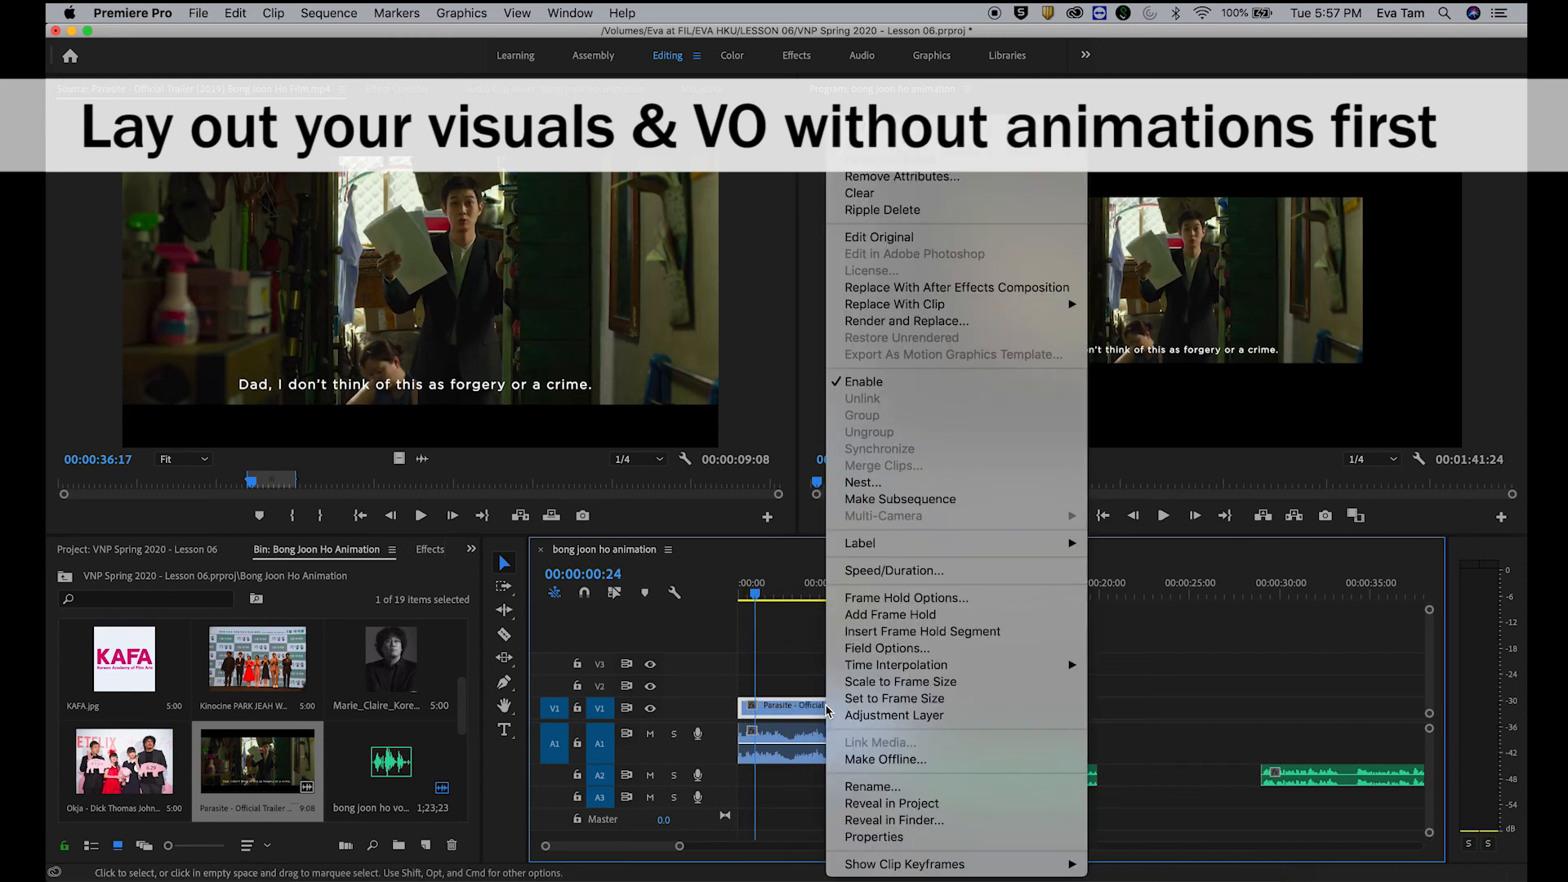
click(894, 681)
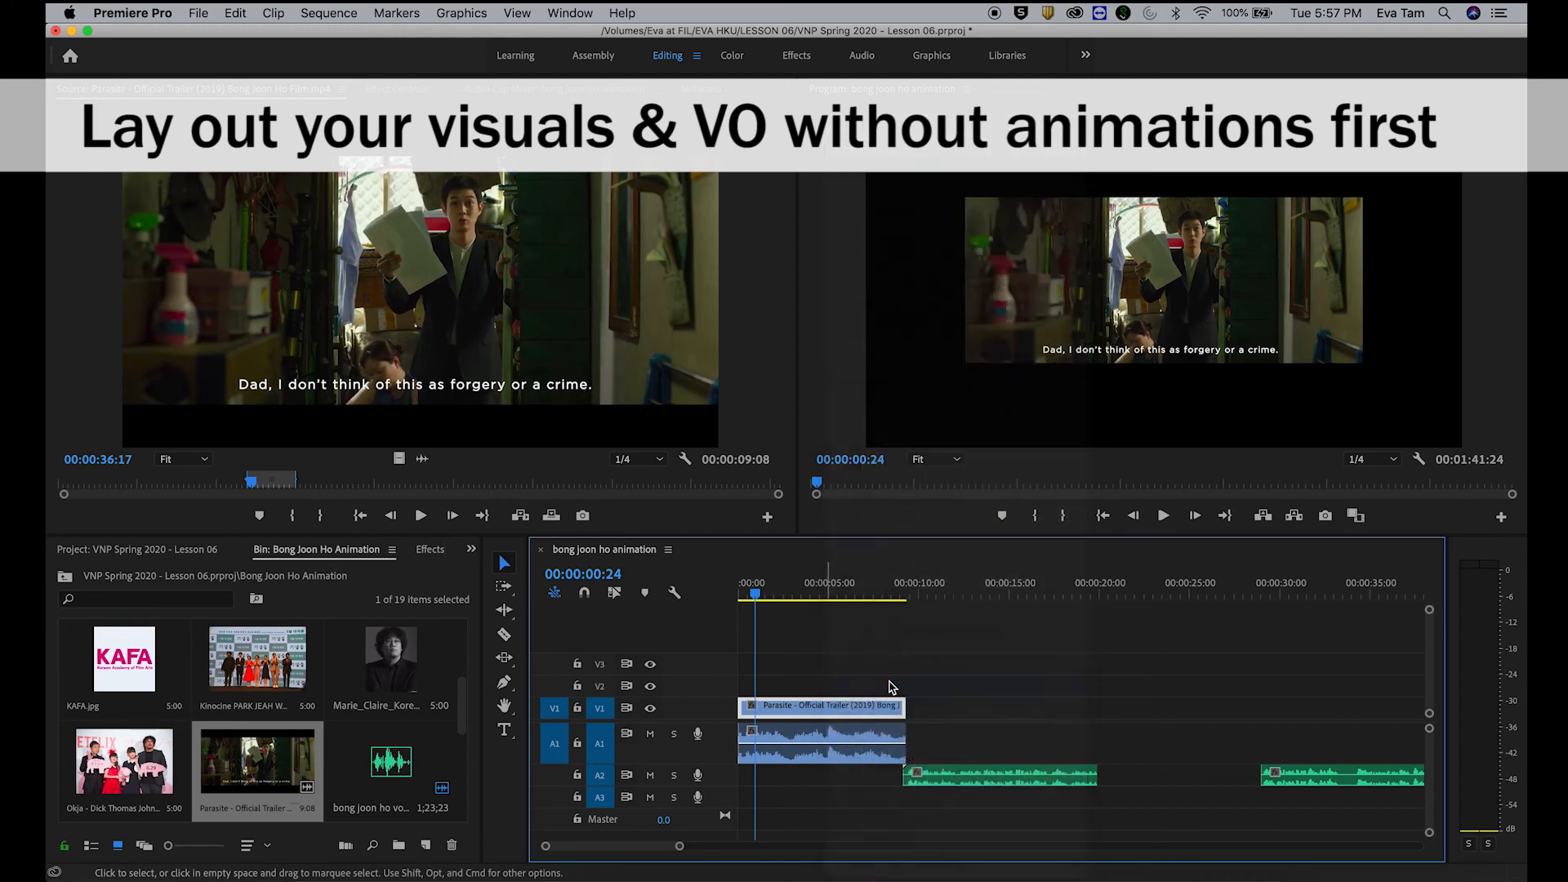
Step: Play through the rescaled Parasite trailer clip and stop near its end, at 00:00:08:19
click(925, 659)
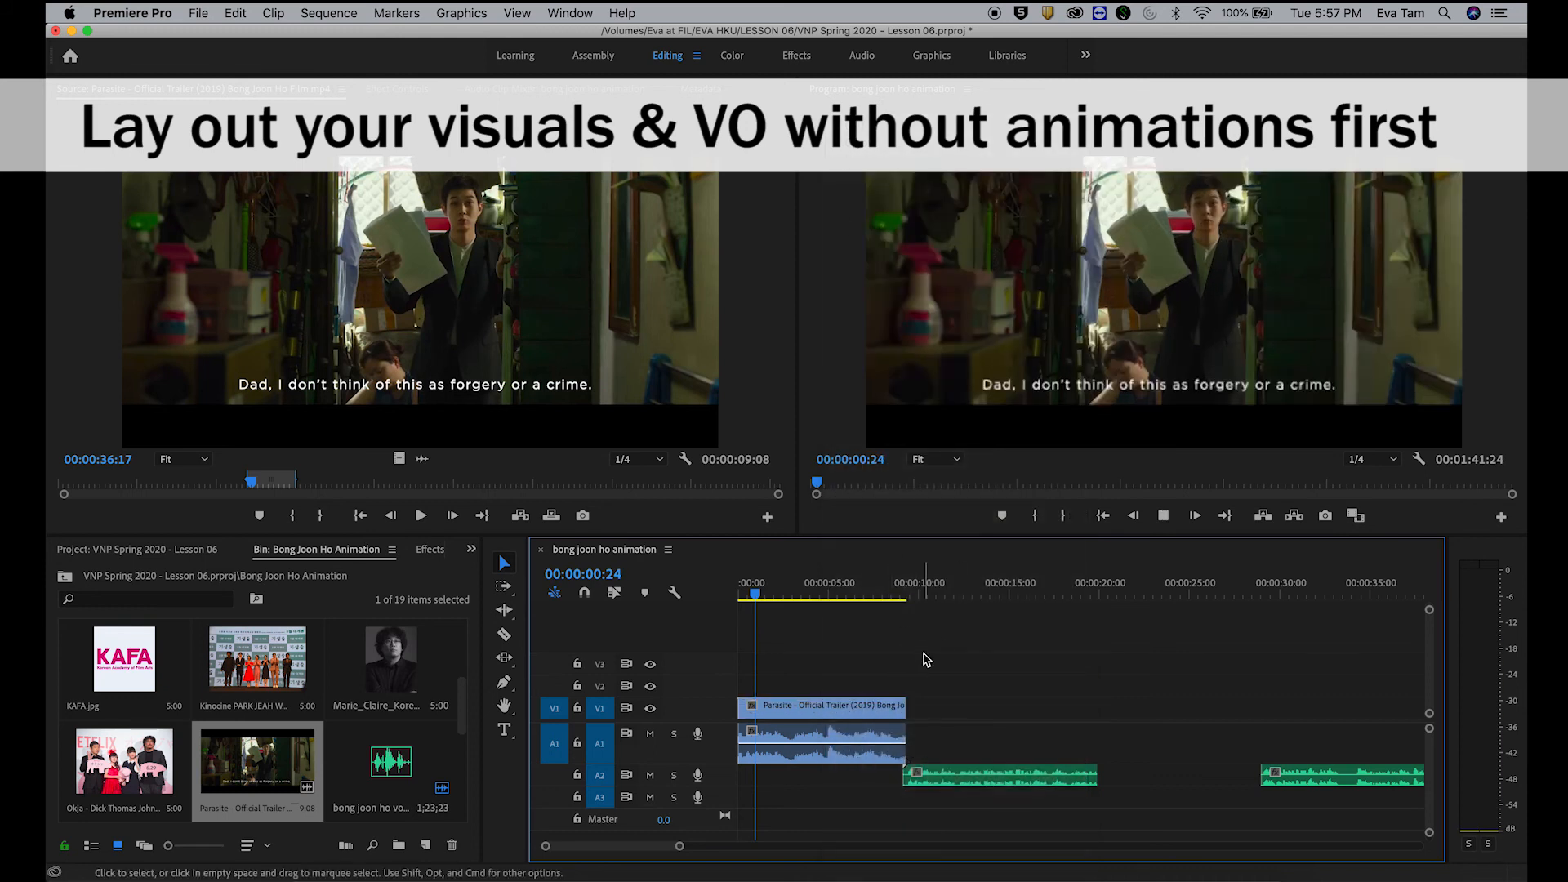
key(space)
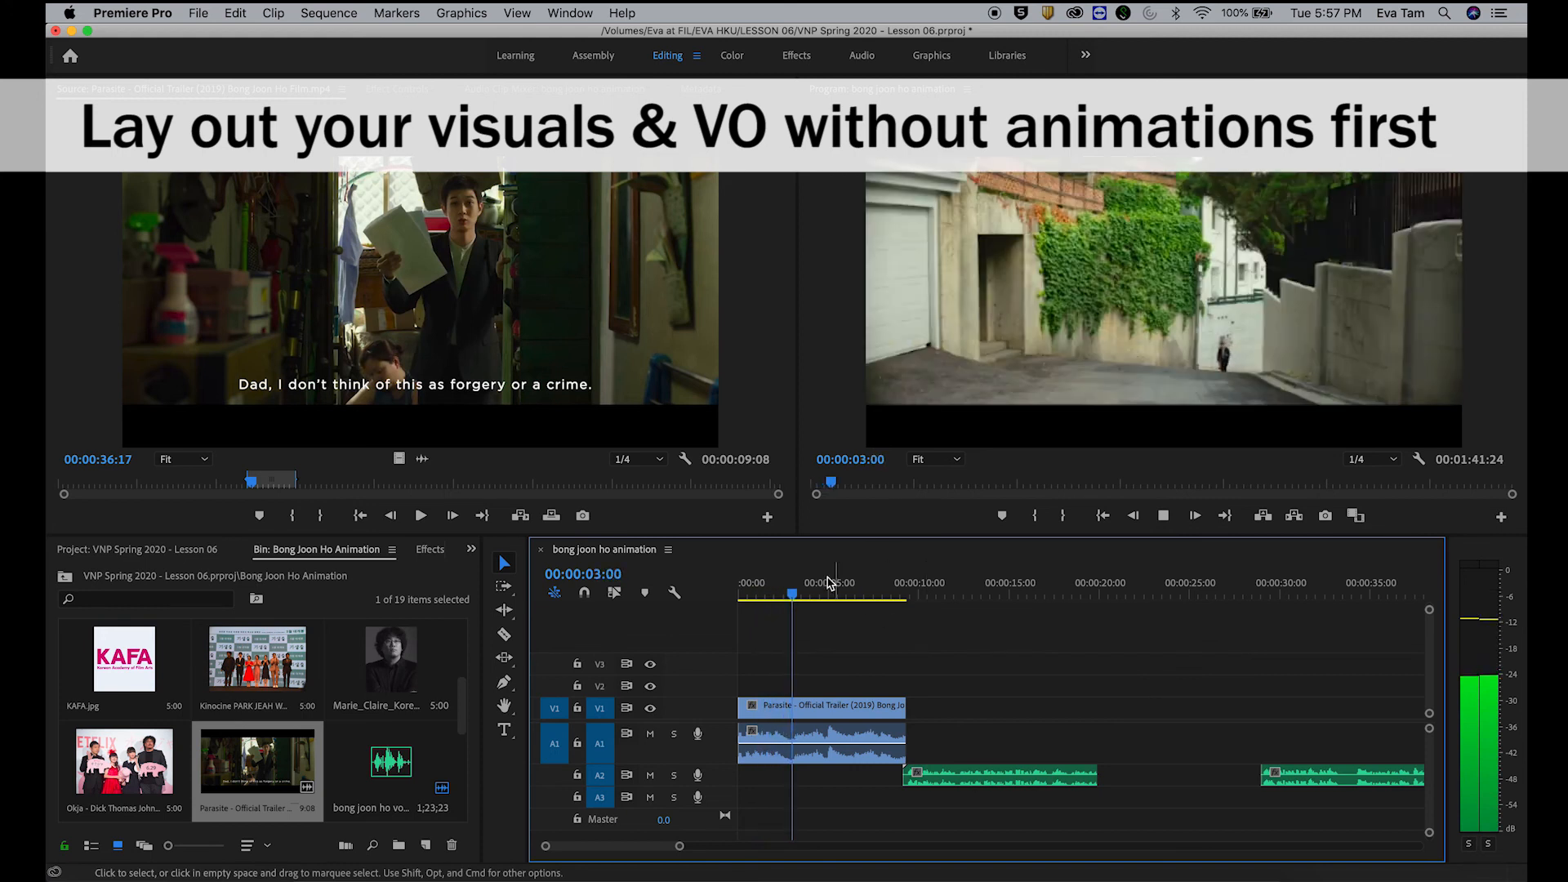
key(space)
drag(870, 582, 884, 583)
key(equal)
key(equal)
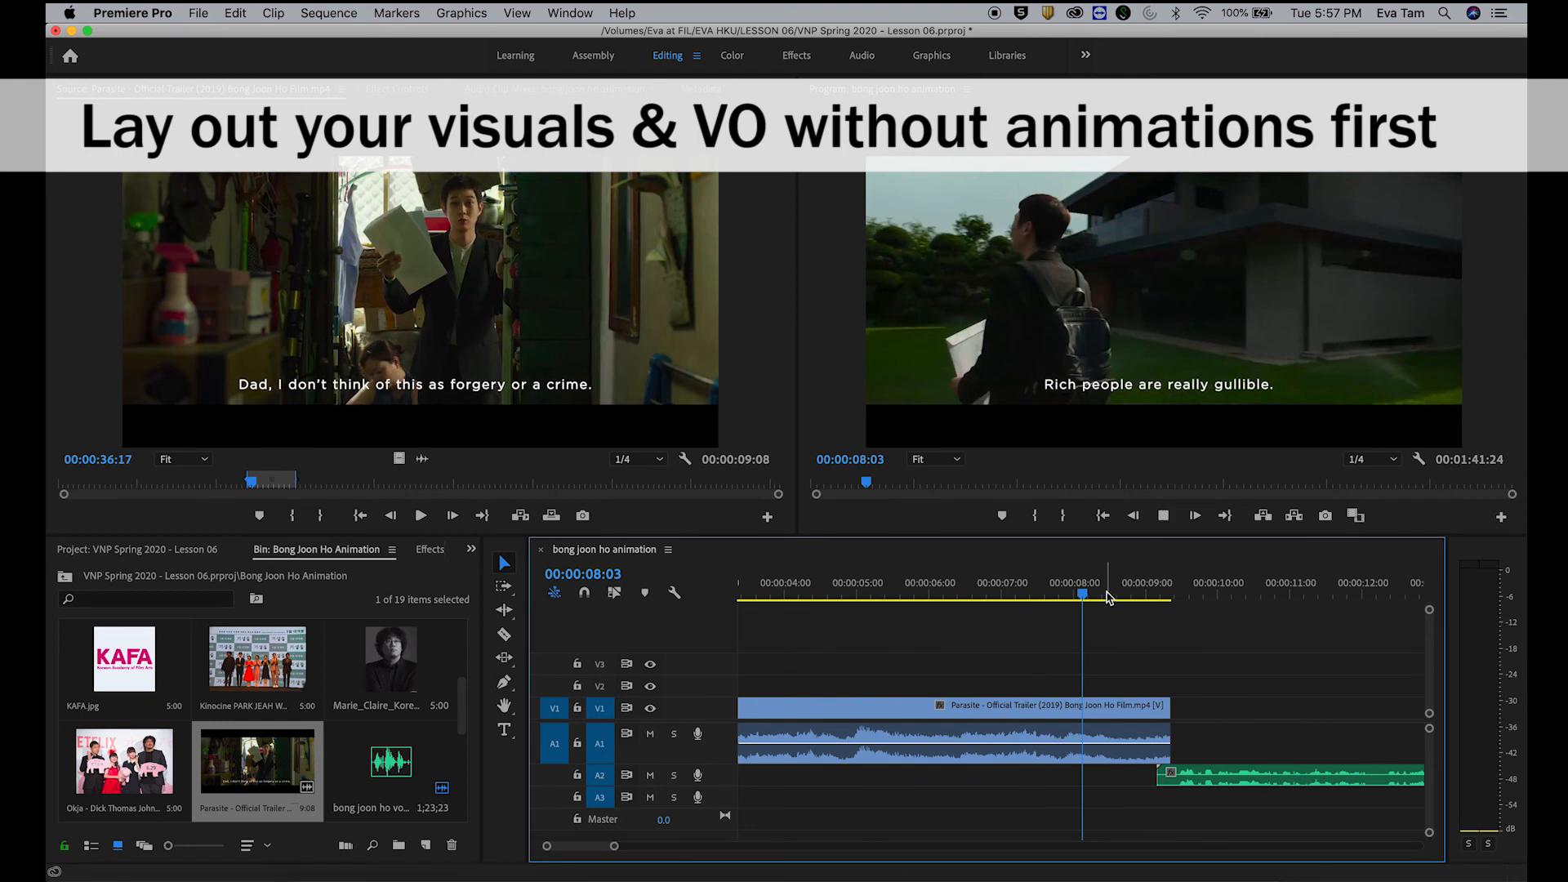
key(space)
key(space)
Step: Fade the trailer clip's audio on A1 down with volume keyframes from 00:00:08:19 to the first voiceover segment's start
click(1146, 745)
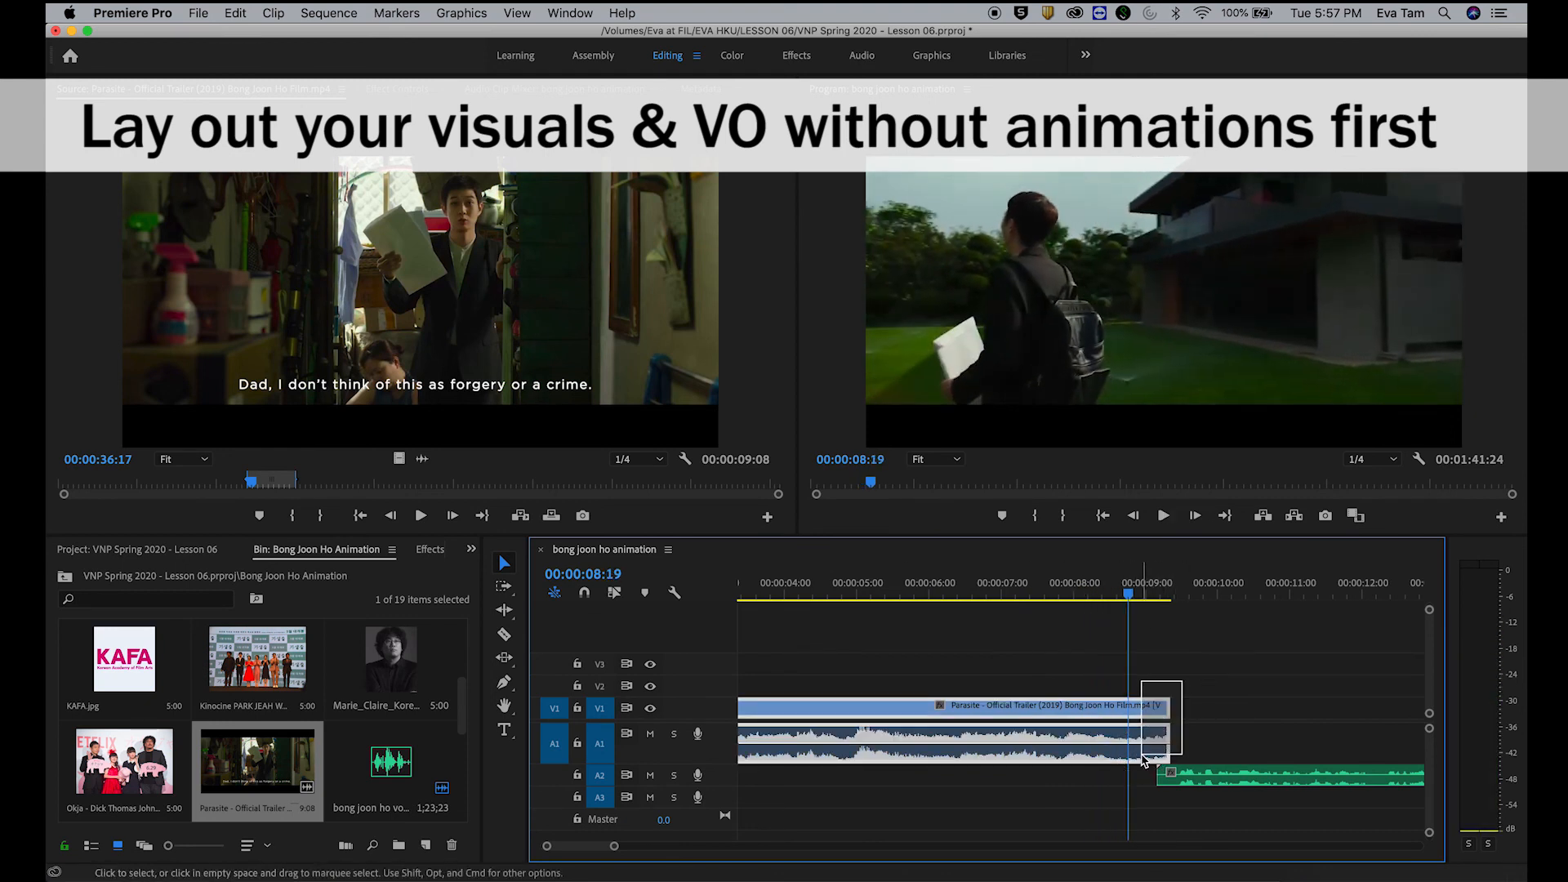
drag(585, 768, 586, 786)
click(503, 683)
click(1125, 753)
drag(1157, 752, 1159, 774)
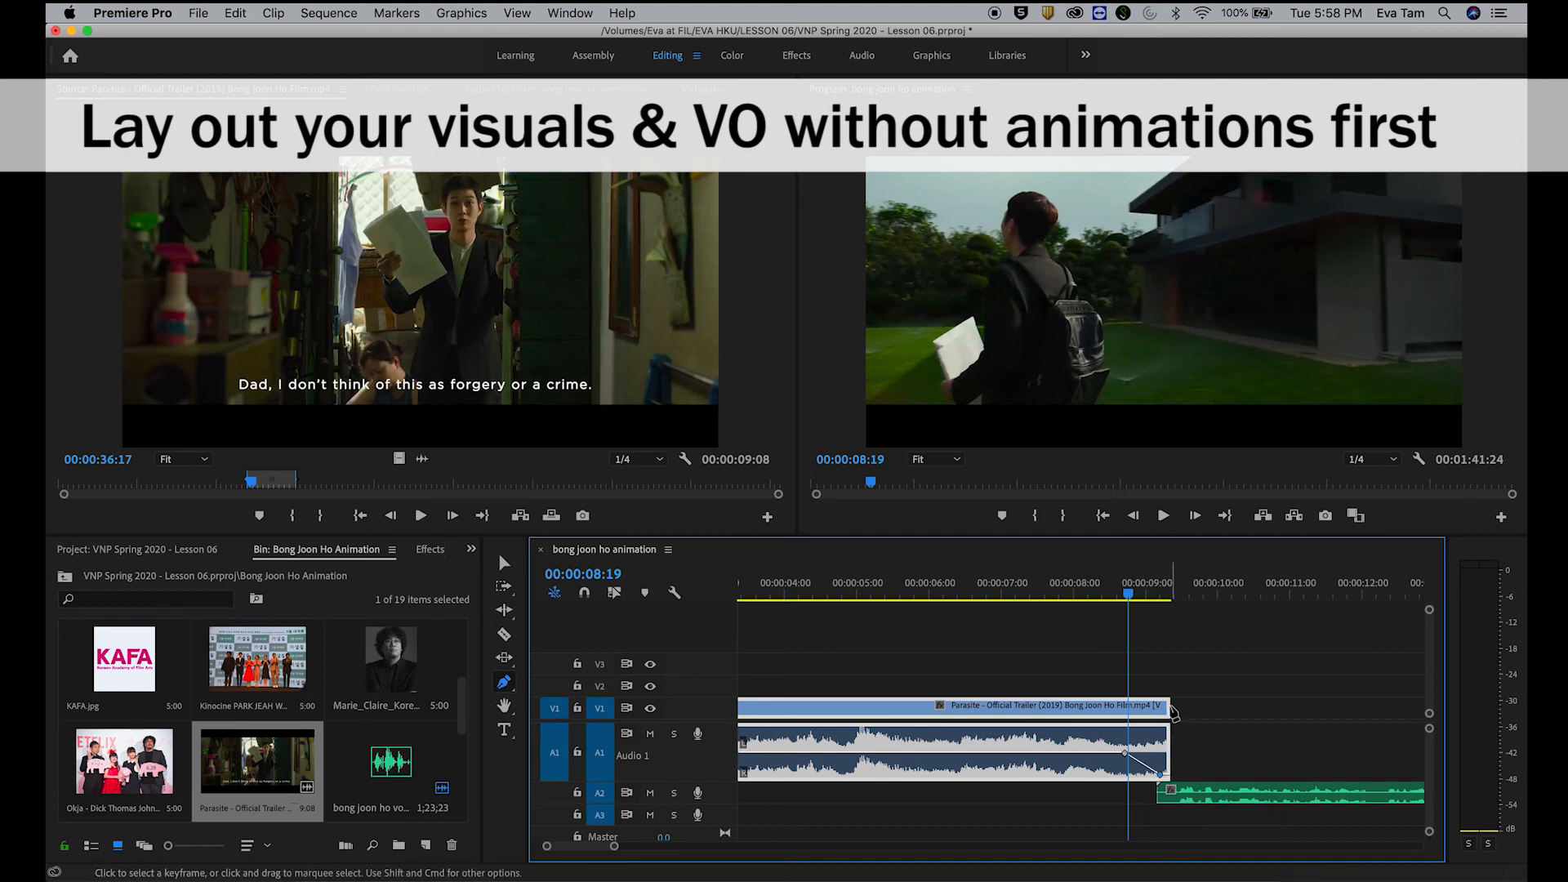
key(v)
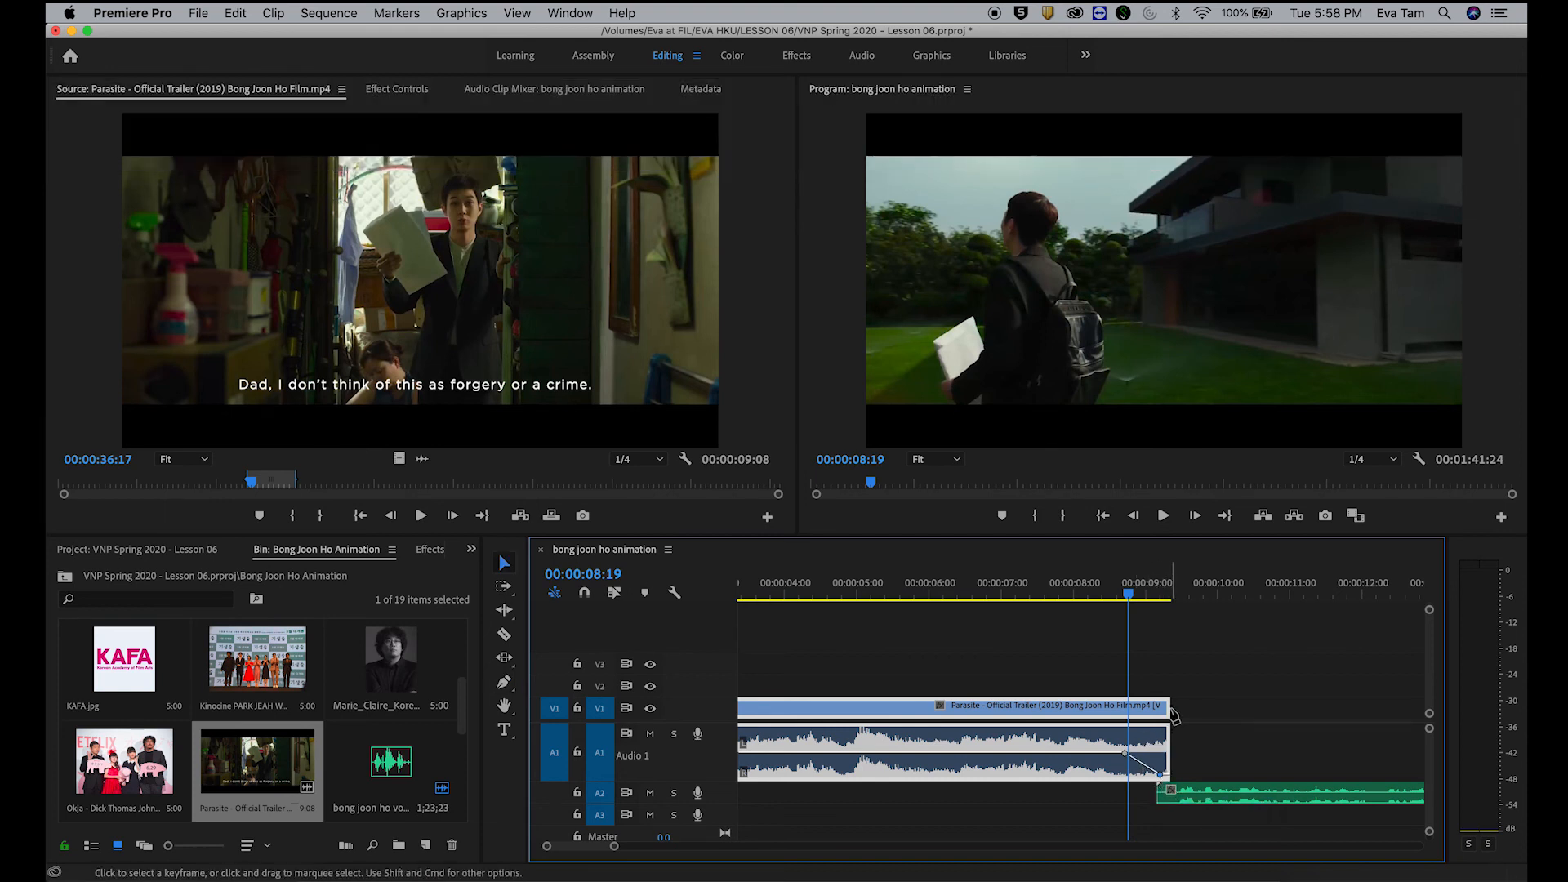
Step: Extend the trailer clip's end to about 00:00:12:16 so it overlaps the voiceover, and play back the overlap
drag(1167, 708, 1316, 701)
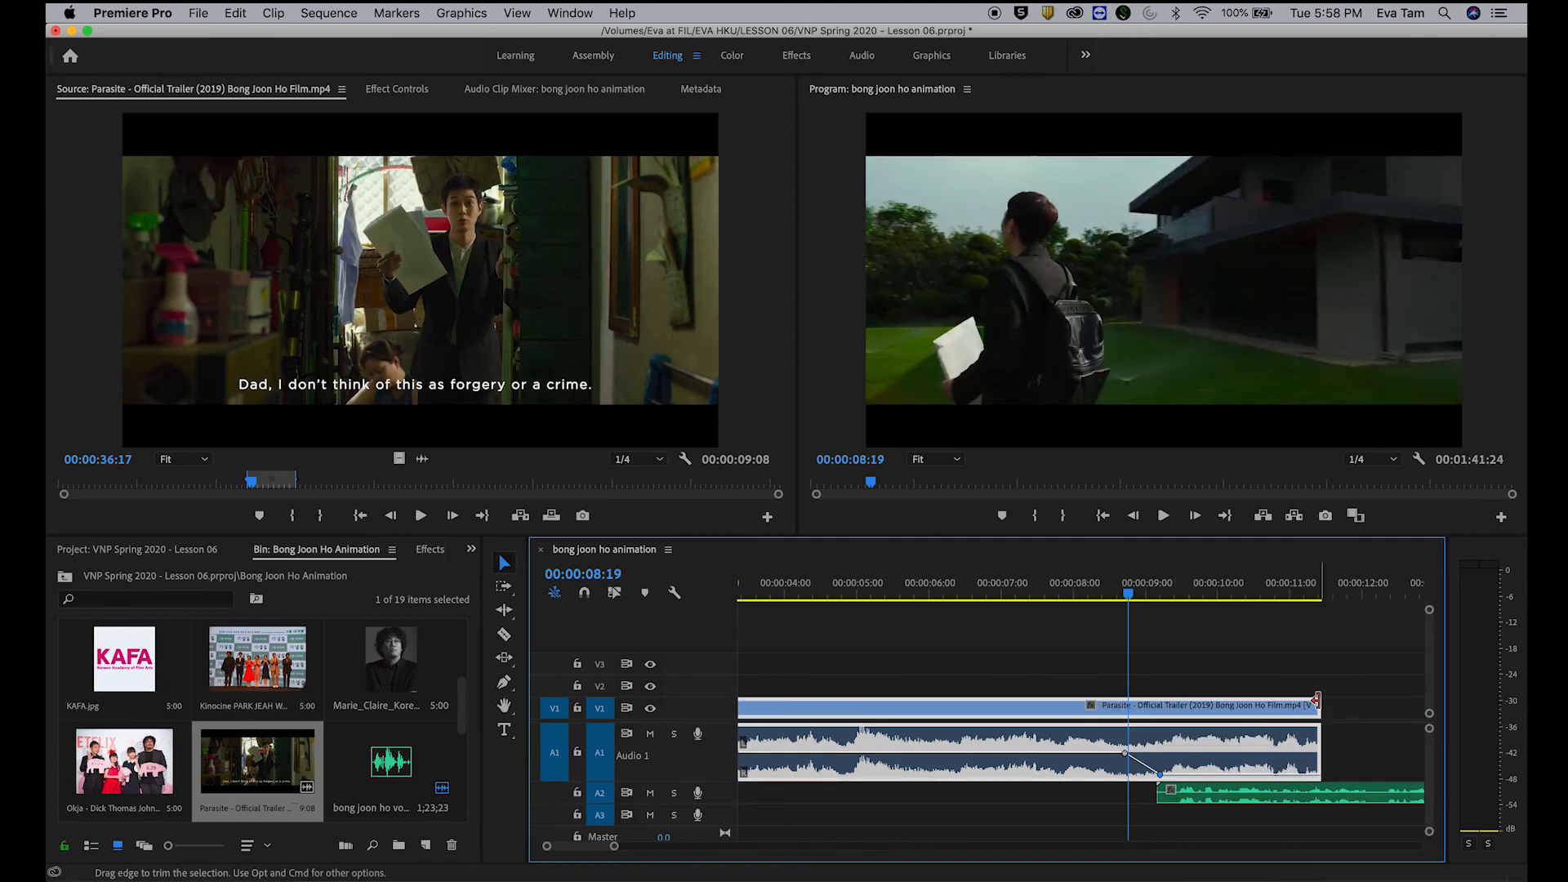
key(minus)
key(minus)
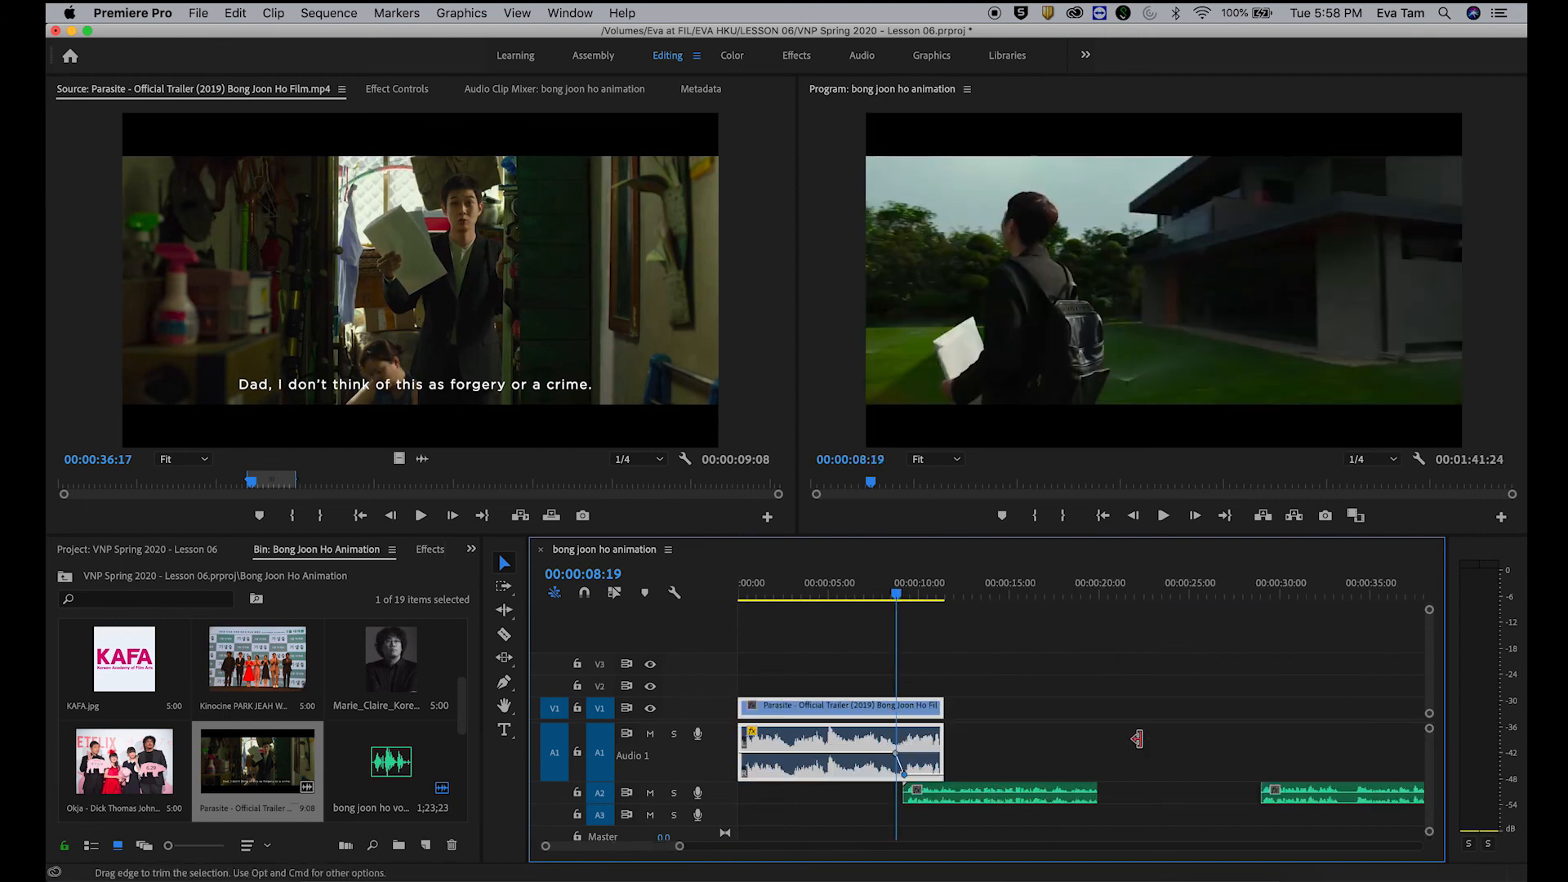
drag(943, 705, 973, 704)
key(space)
key(space)
key(space)
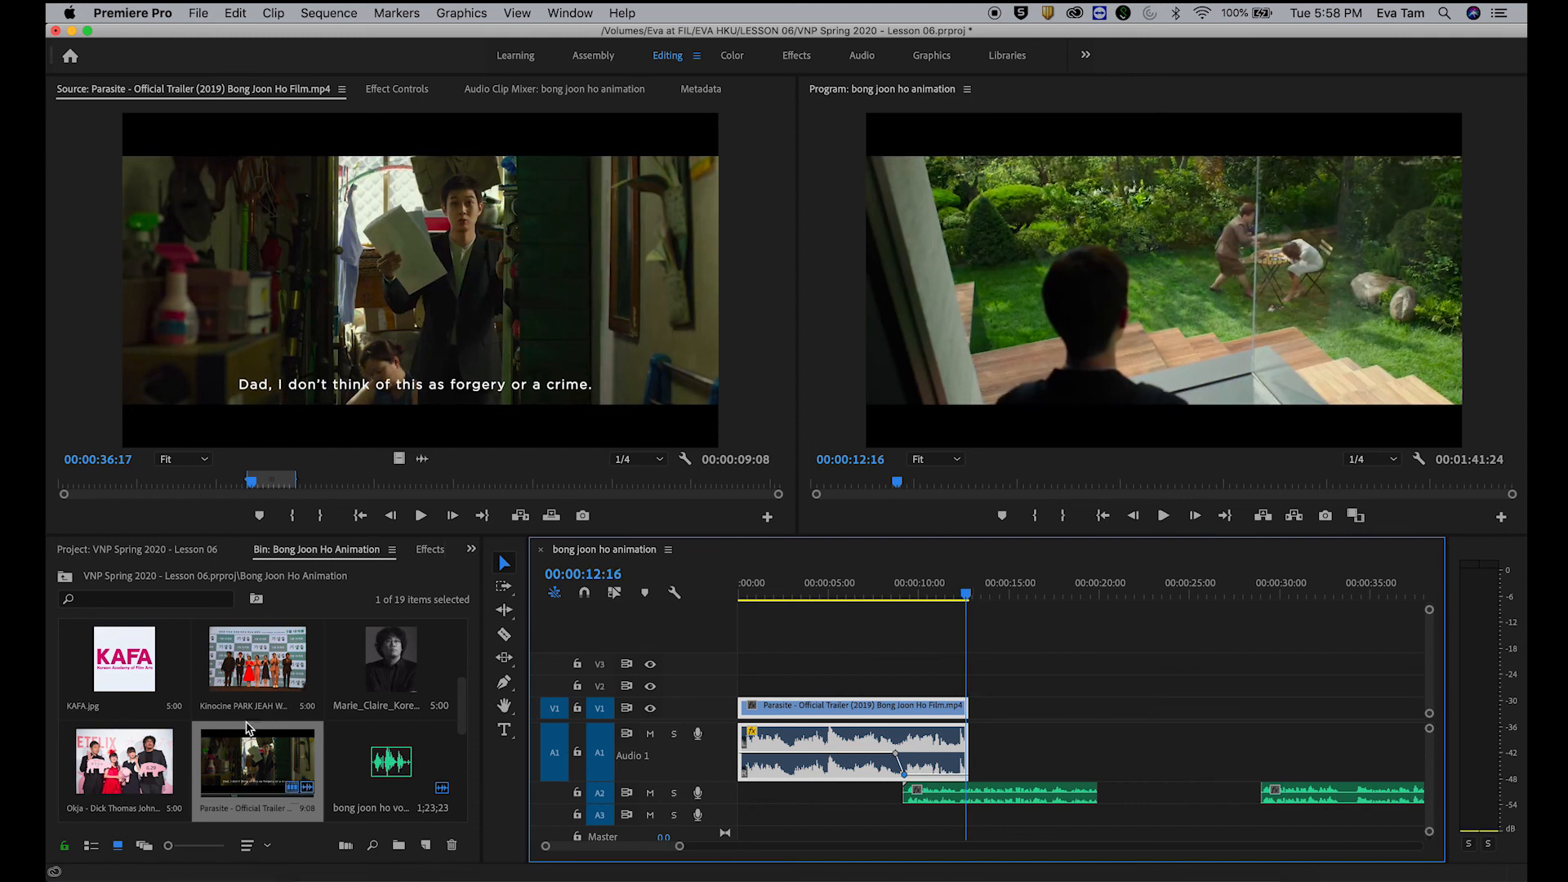
Step: Mark the Choi Woo-shik Instagram post video from 00;00;15;18 to 00;00;30;12 and place the excerpt right after the trailer clip
scroll(249, 725, down, 5)
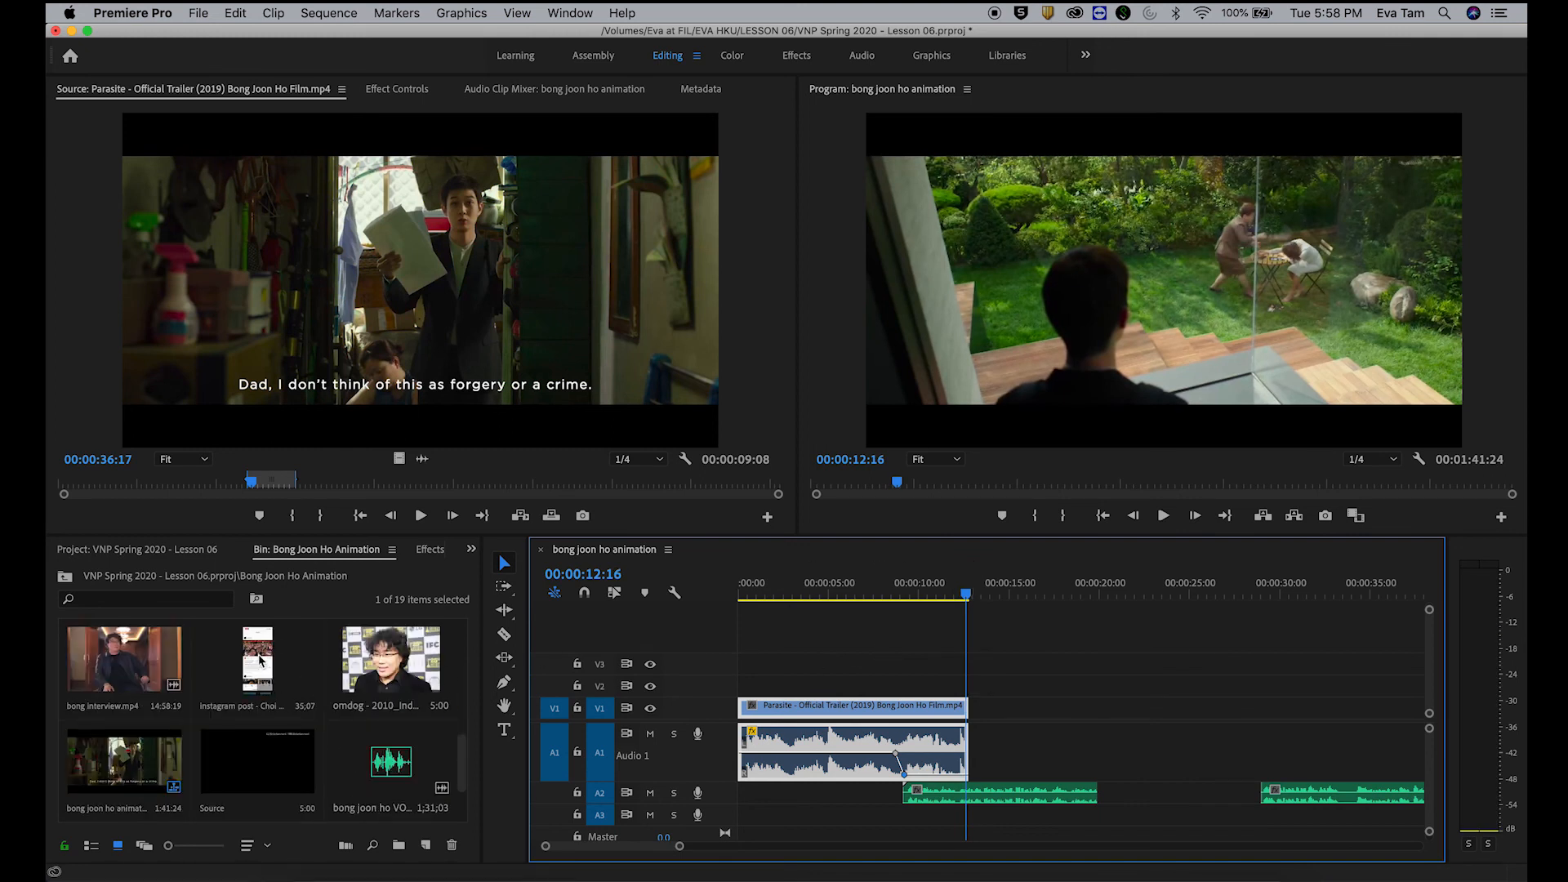
double_click(259, 661)
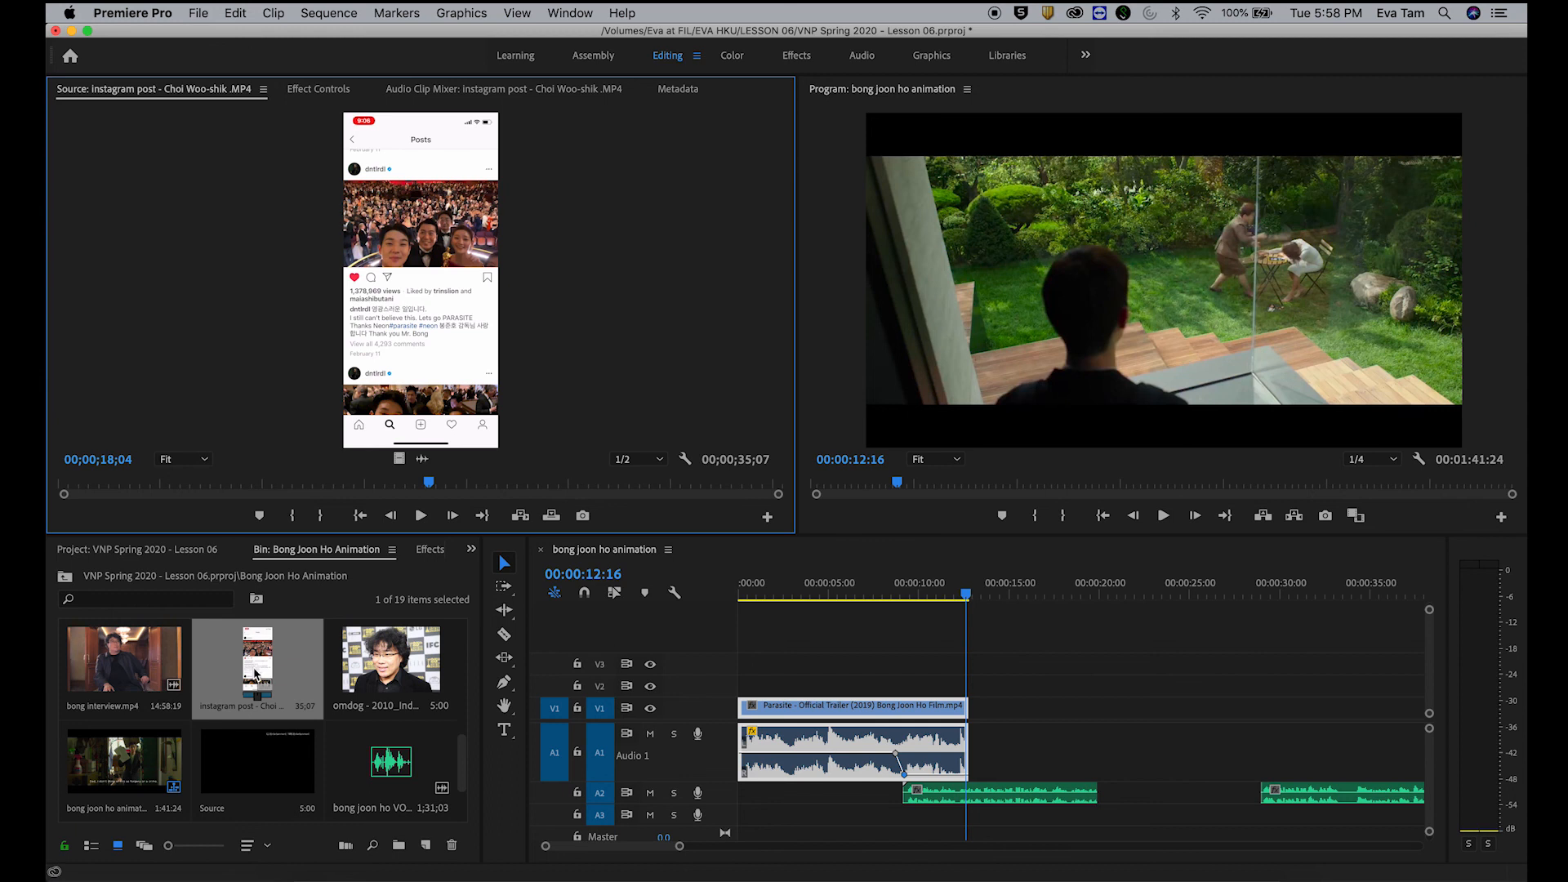
drag(431, 482, 380, 491)
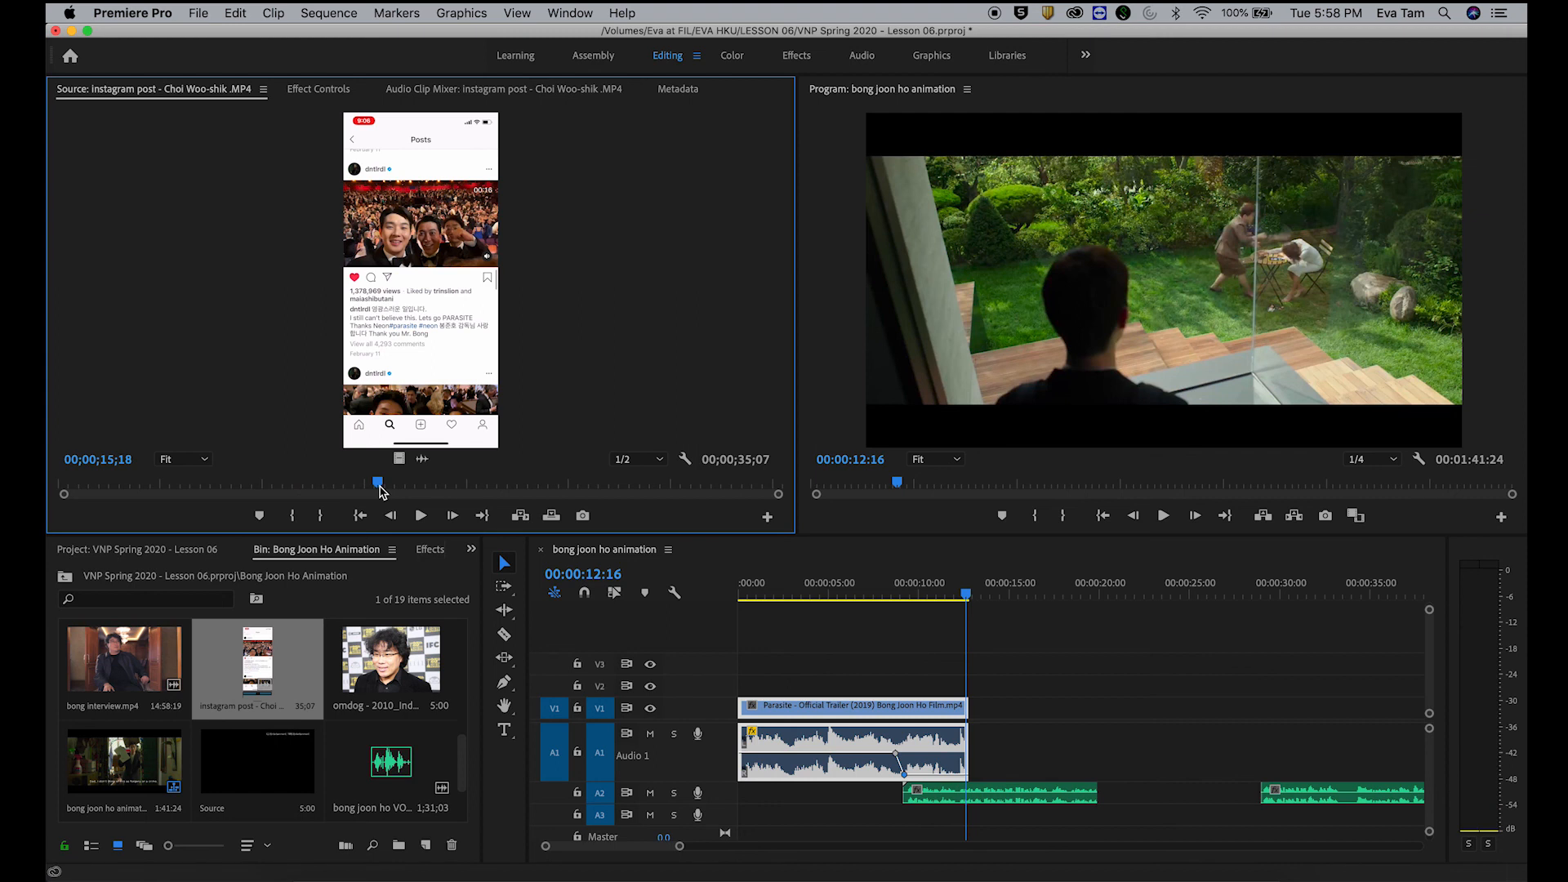
key(i)
drag(381, 481, 679, 479)
key(o)
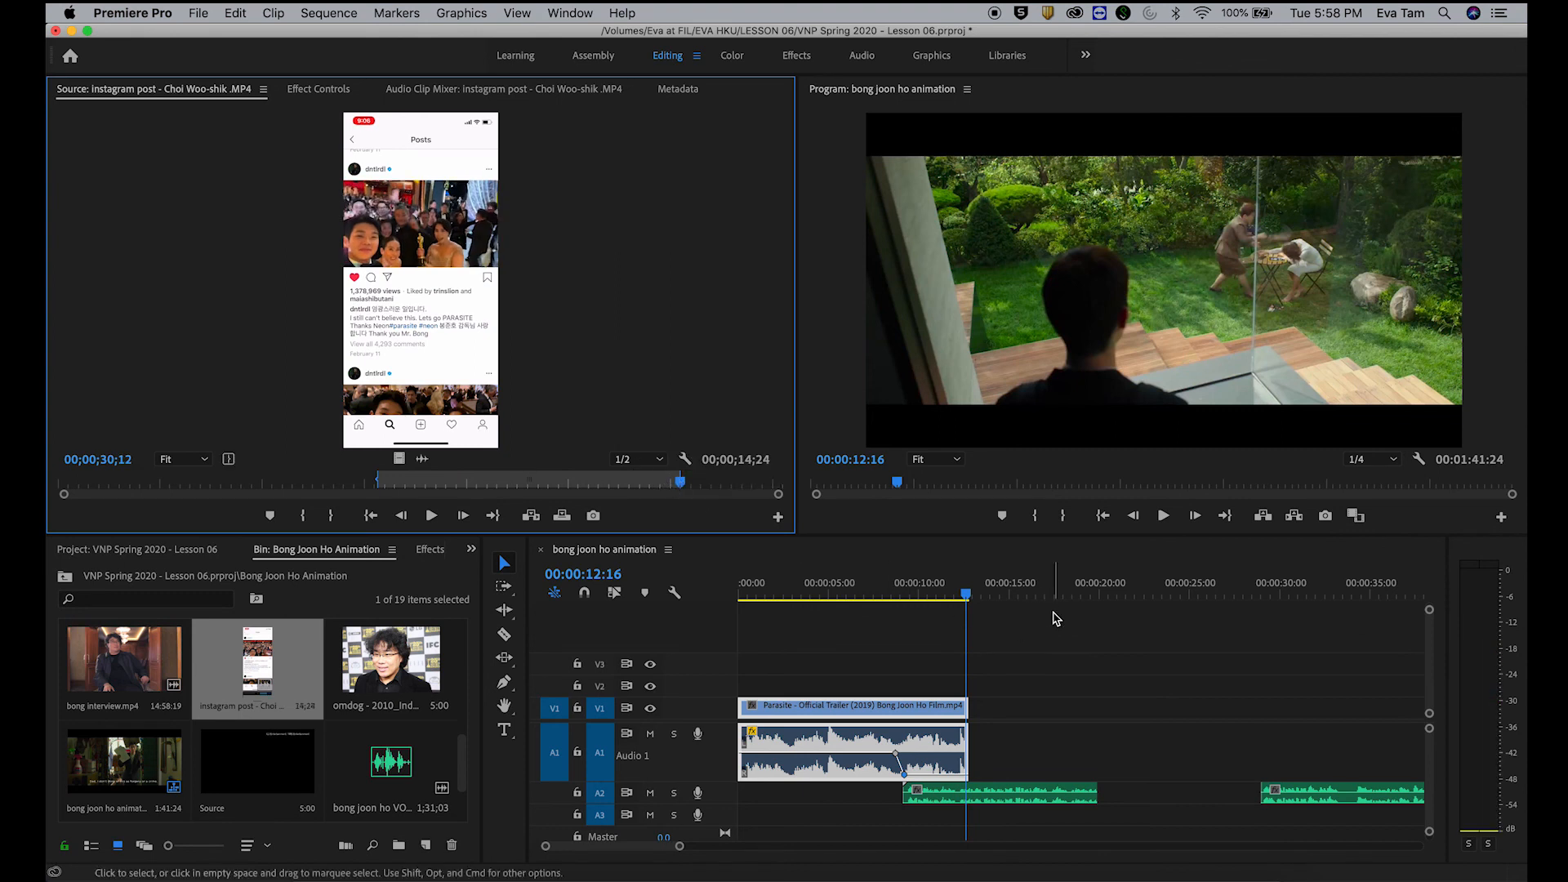
click(1027, 640)
key(period)
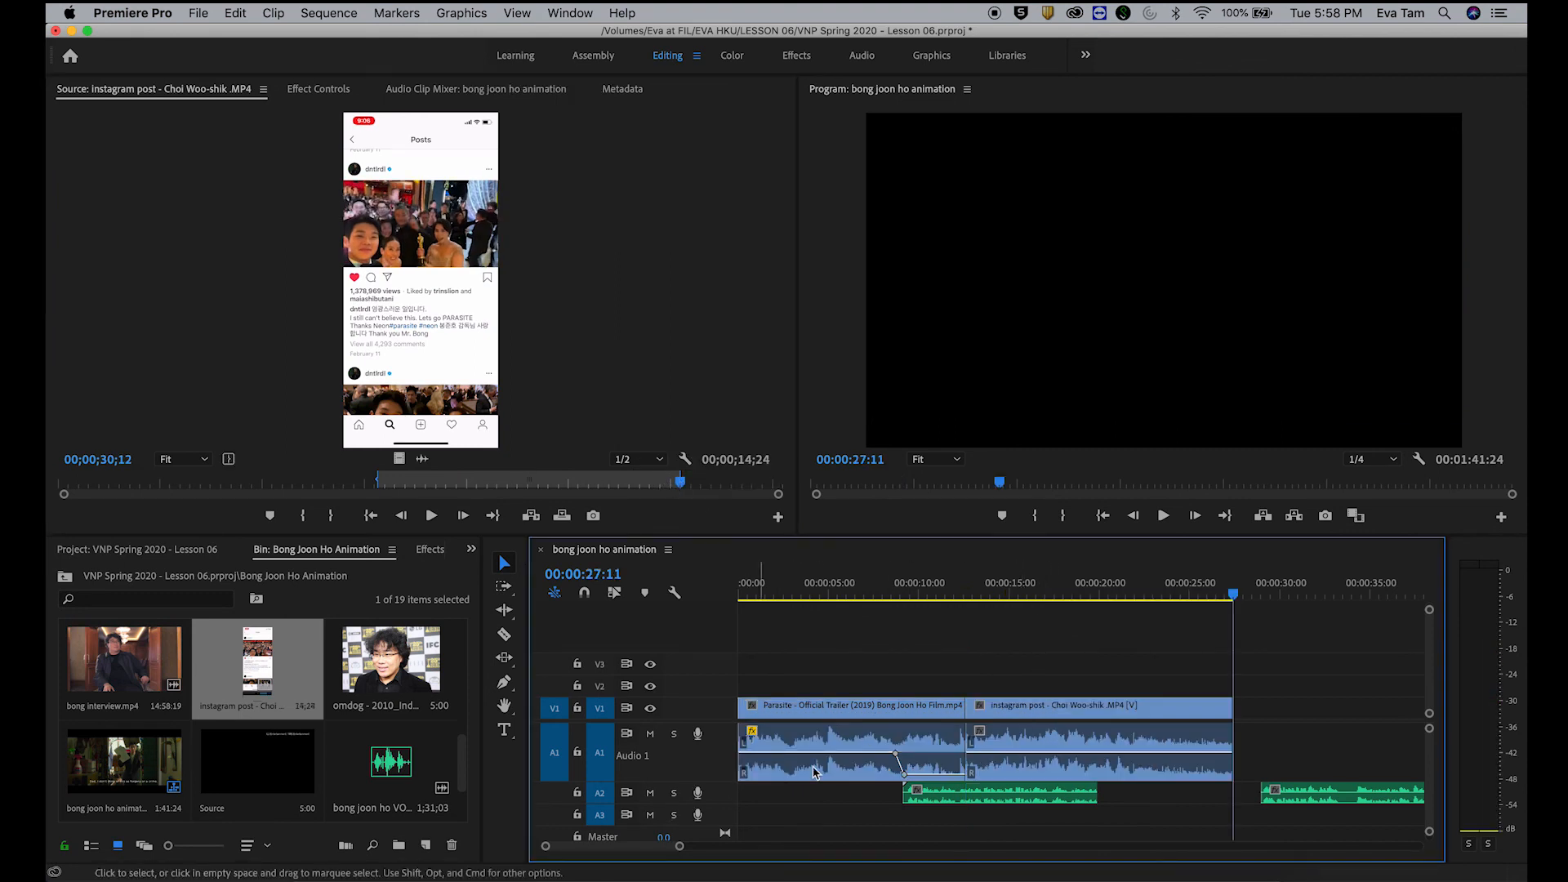
Step: Set the Instagram clip's vertical position to 689 to reframe the post
click(981, 585)
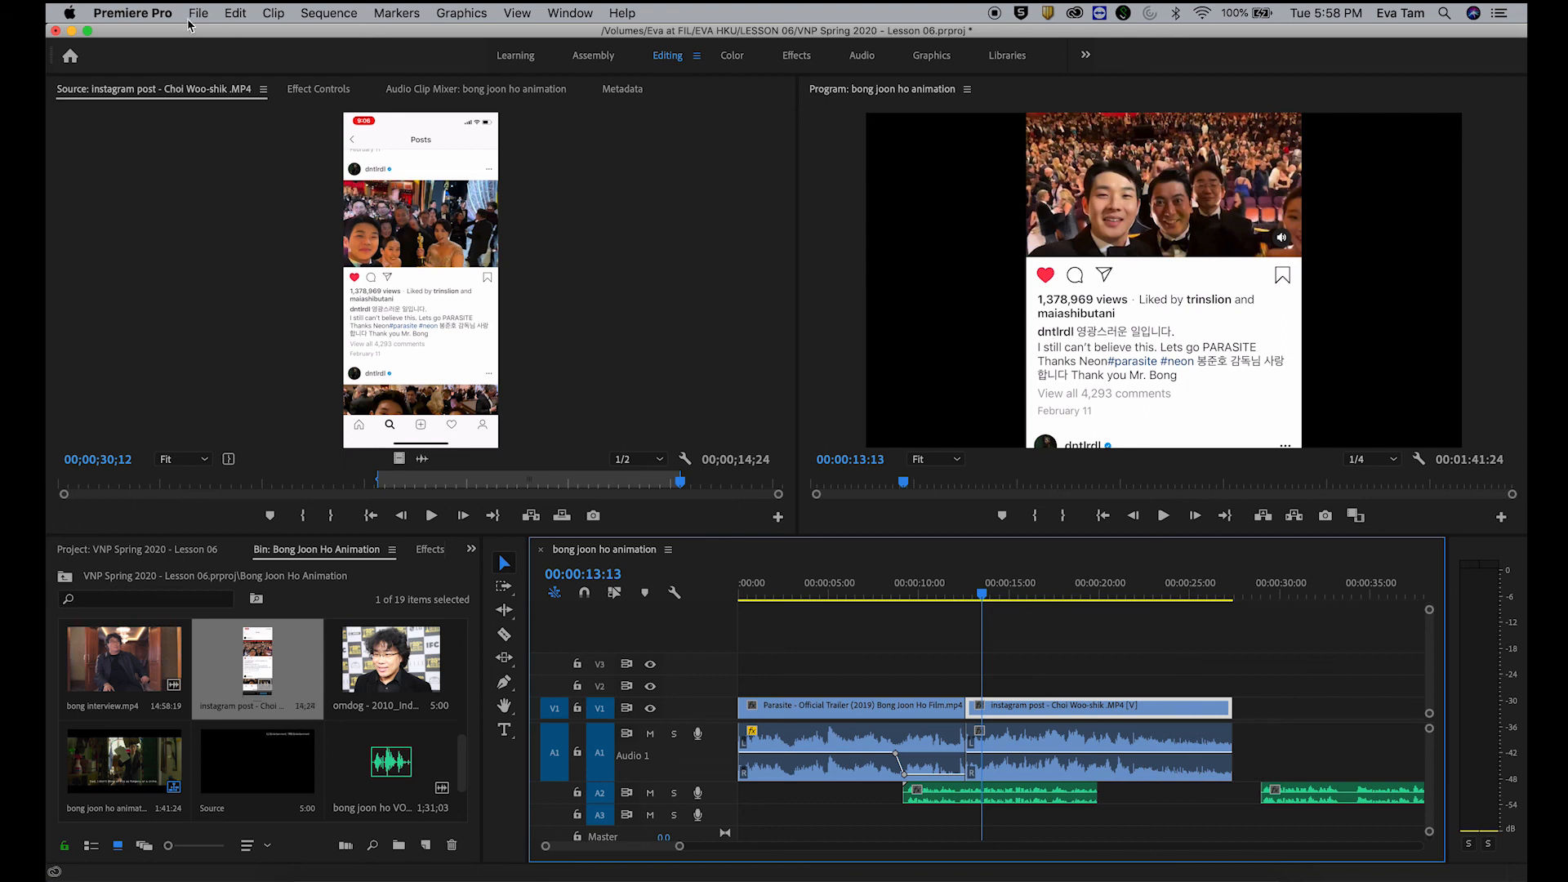
click(330, 91)
drag(379, 179, 502, 179)
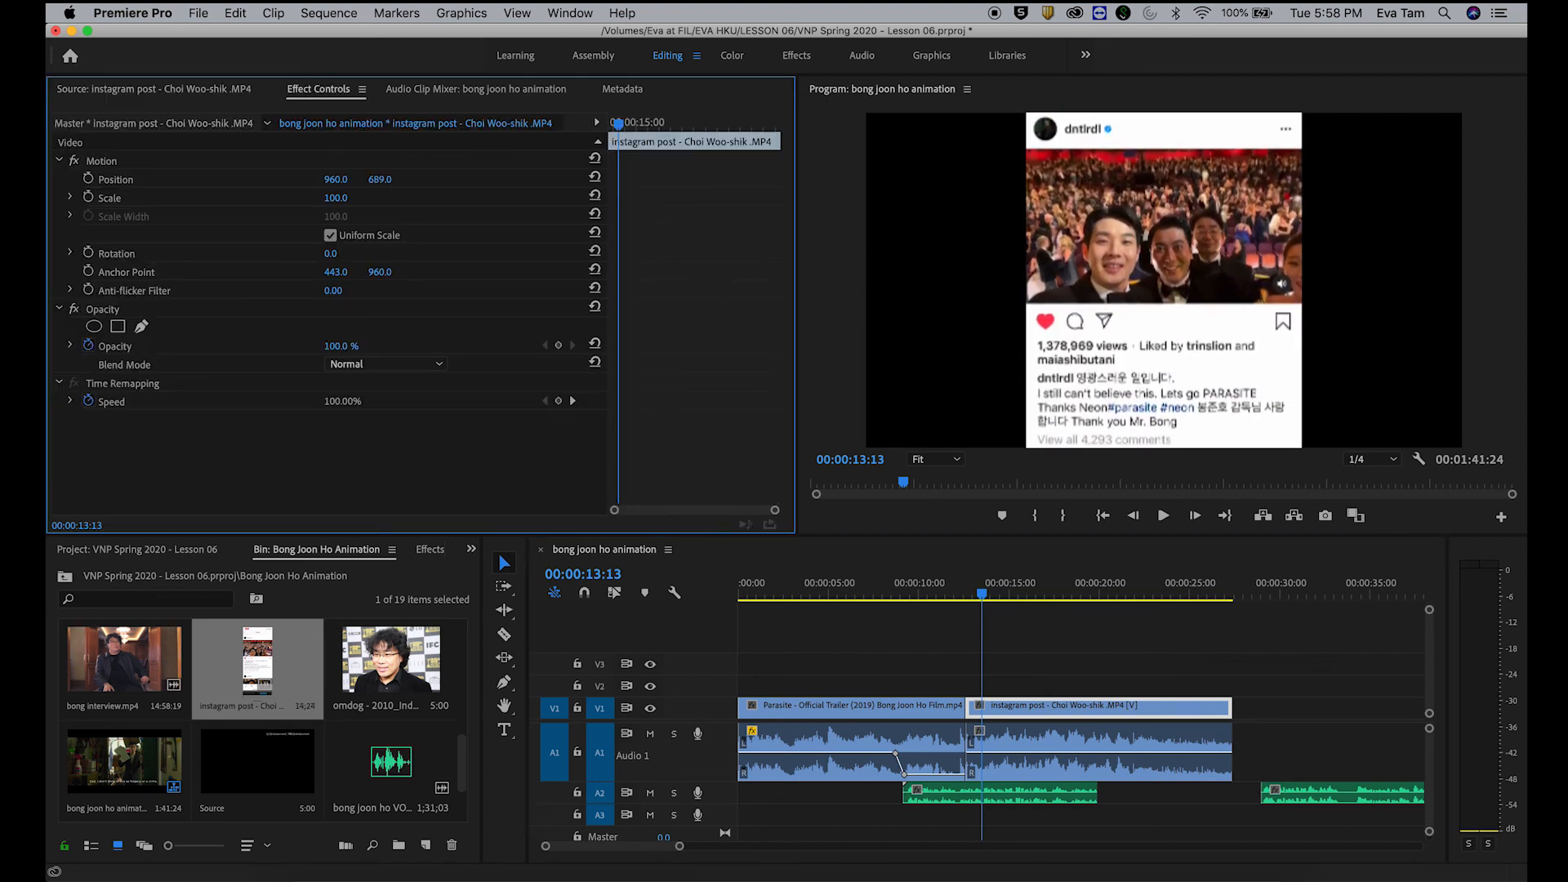
Step: Play the Instagram clip from its start and lower its audio level to -33.8 dB
click(990, 649)
drag(980, 599, 969, 598)
key(space)
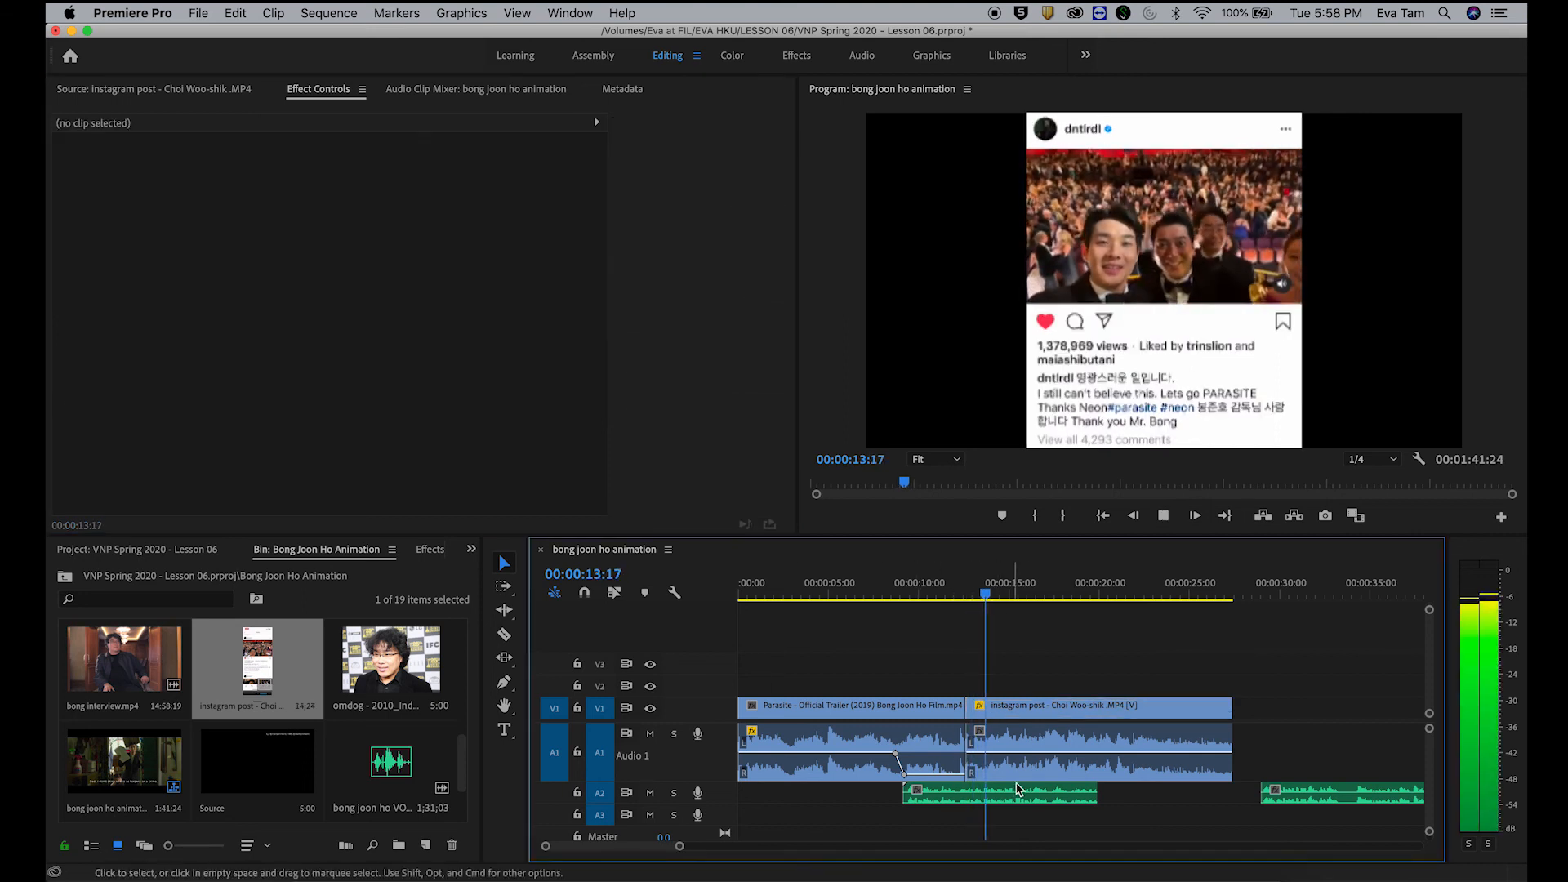
drag(1040, 756, 1040, 774)
key(space)
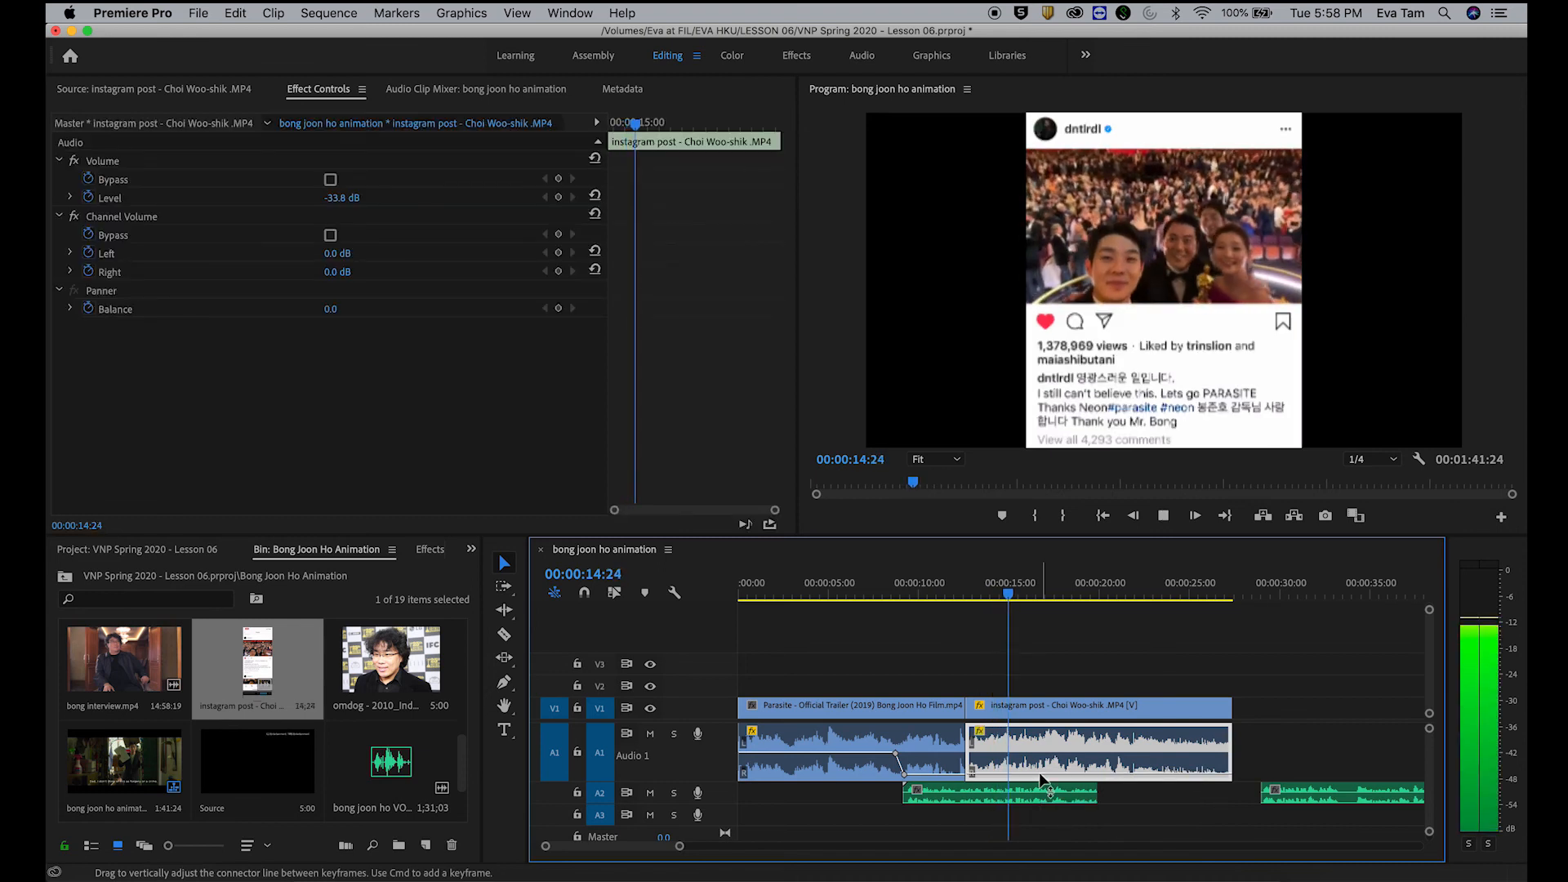
Step: Trim the Instagram clip's video and audio to end with the first voiceover segment, and move the playhead to 00:00:15:21
drag(1169, 633, 1177, 786)
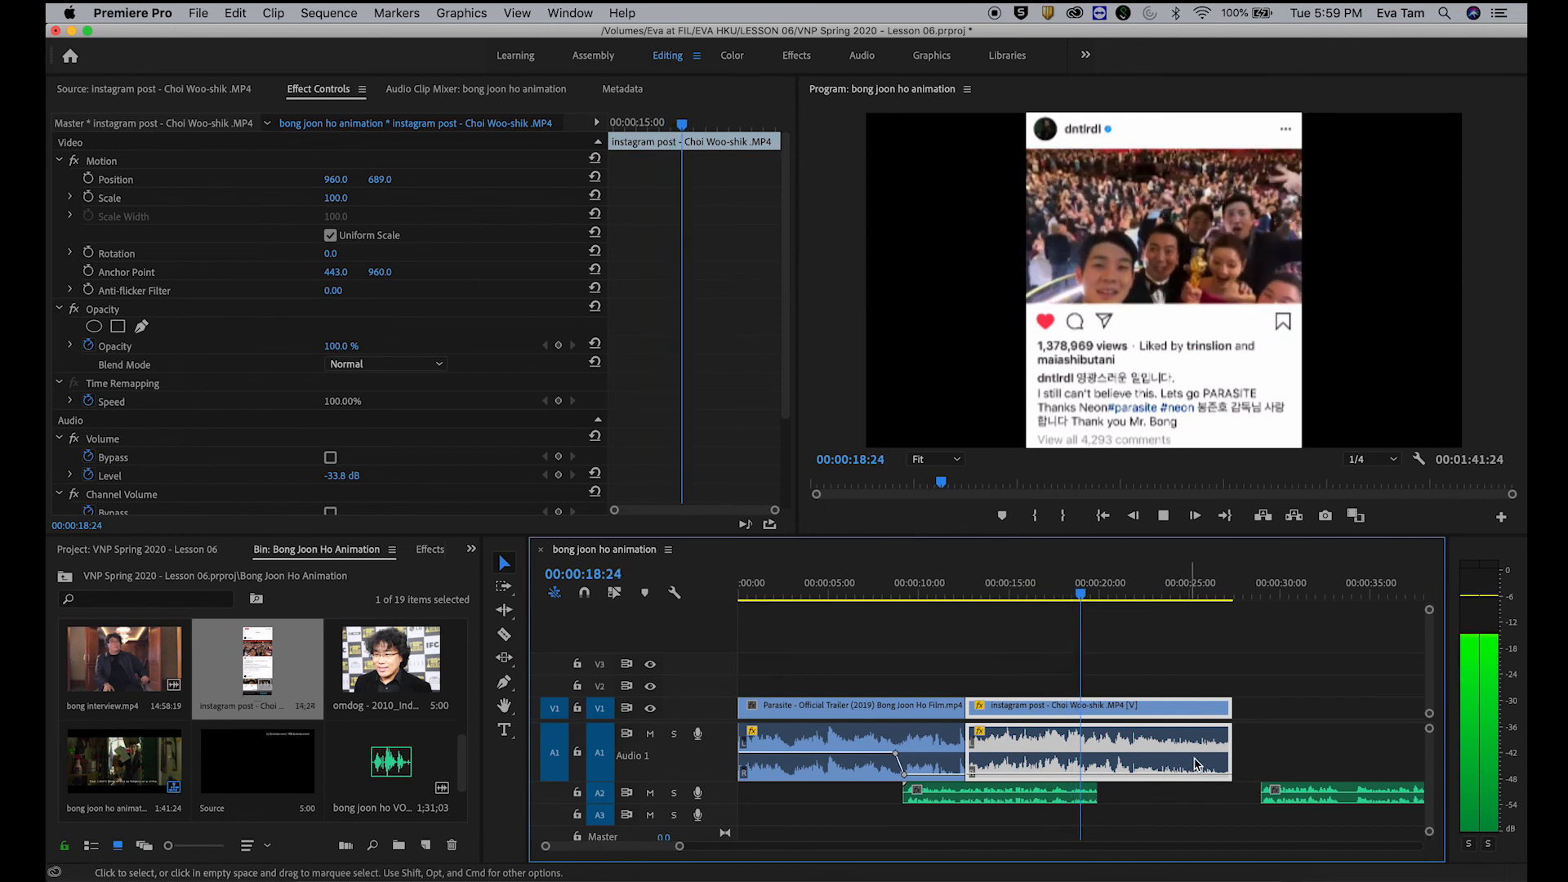
key(space)
drag(1237, 704, 1098, 707)
click(1027, 592)
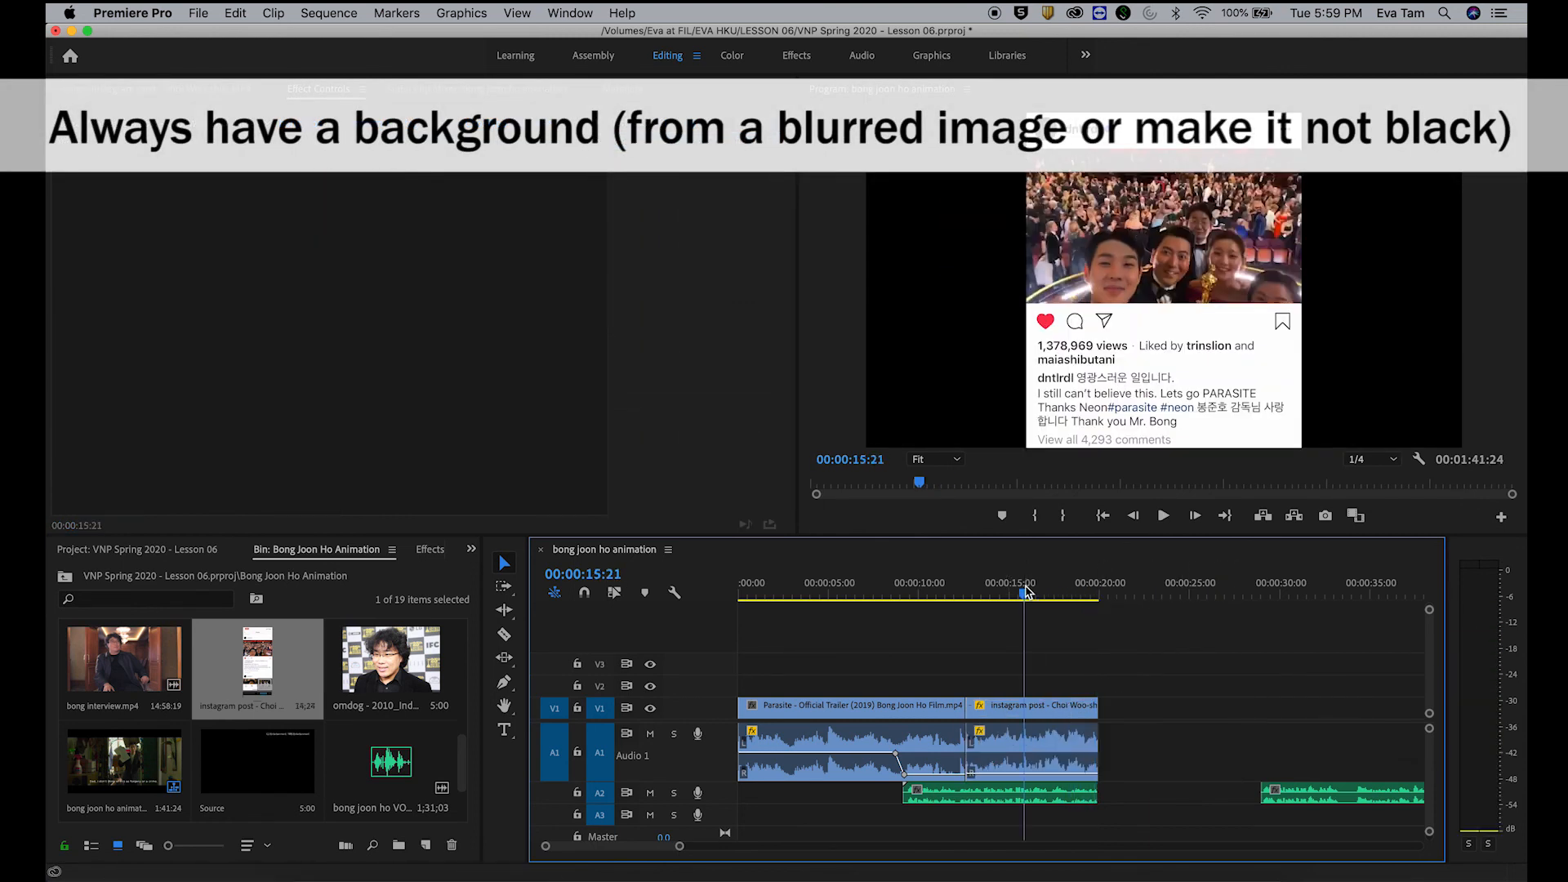
Step: Create a white 1920 x 1080 color matte at 25.00 fps in the Bong Joon Ho Animation bin and name it "white"
scroll(261, 735, down, 1)
right_click(329, 776)
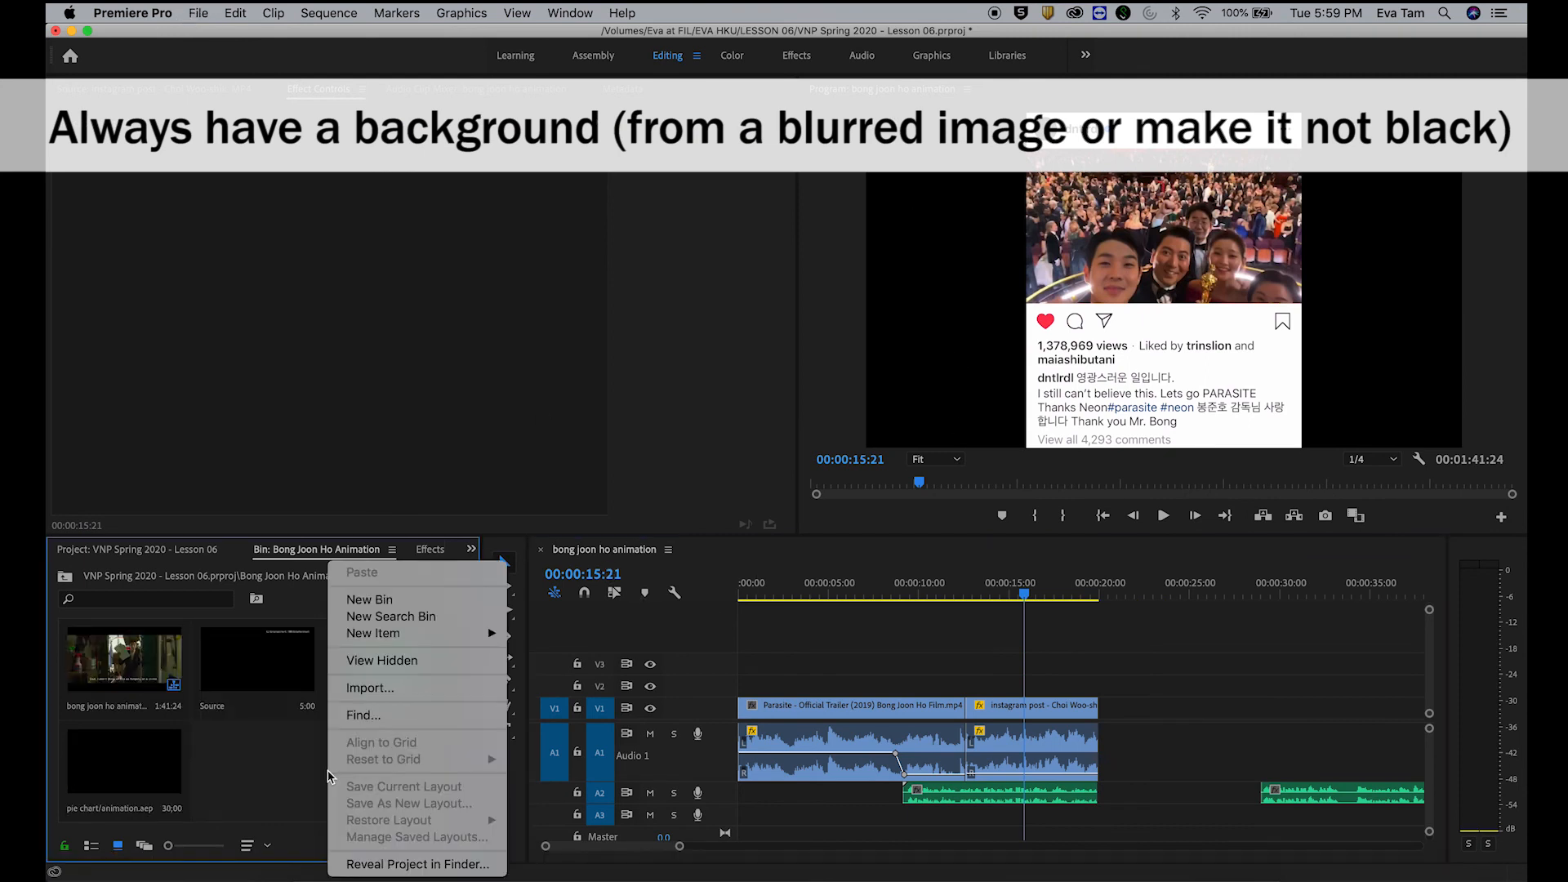
mouse_move(427, 634)
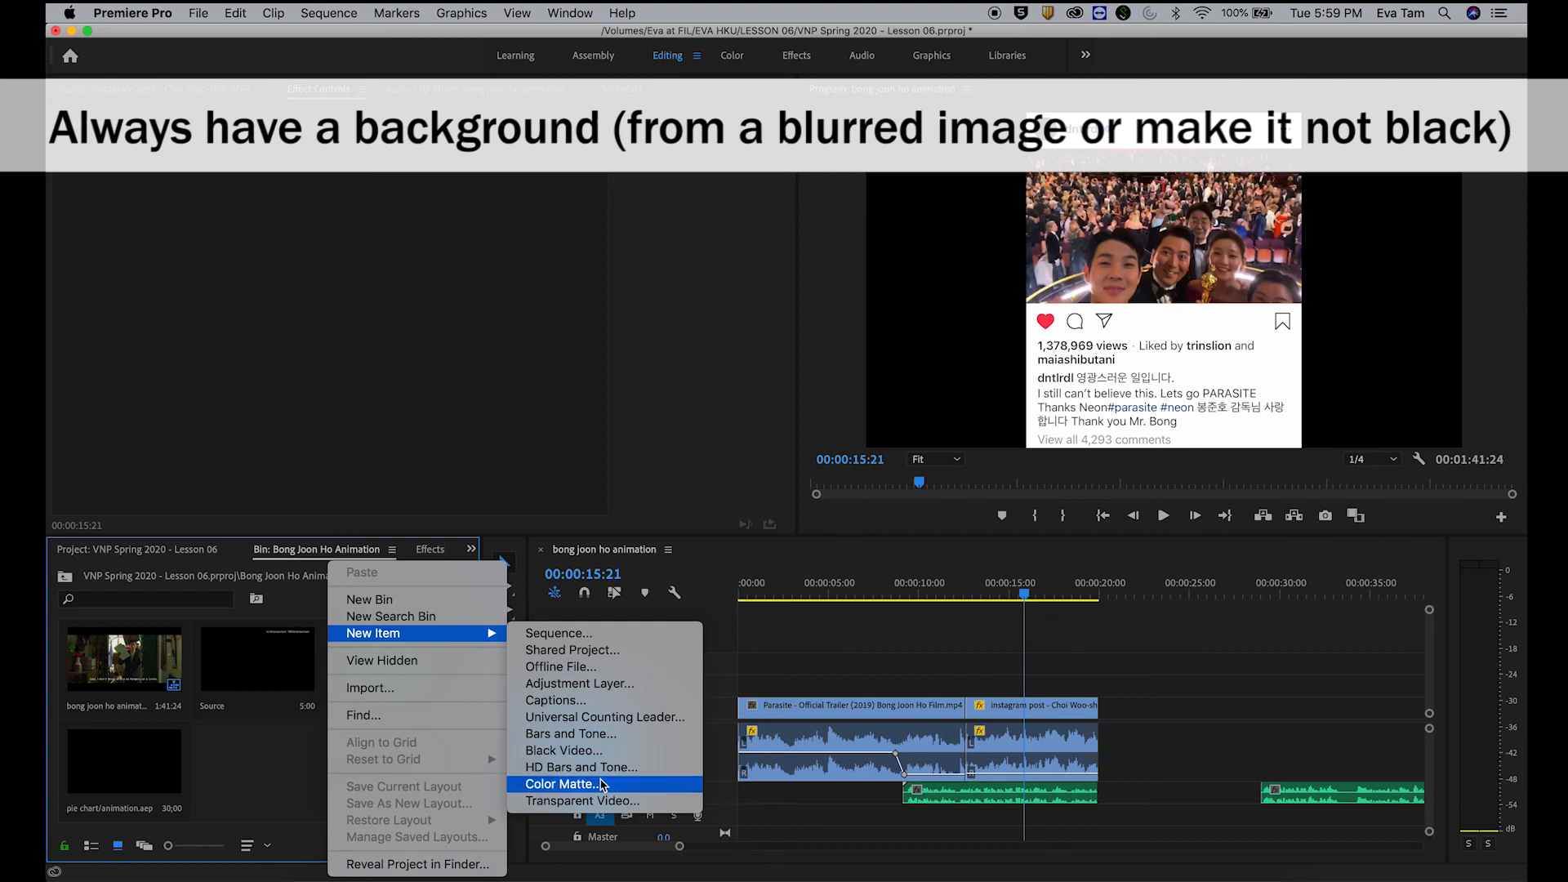
click(604, 784)
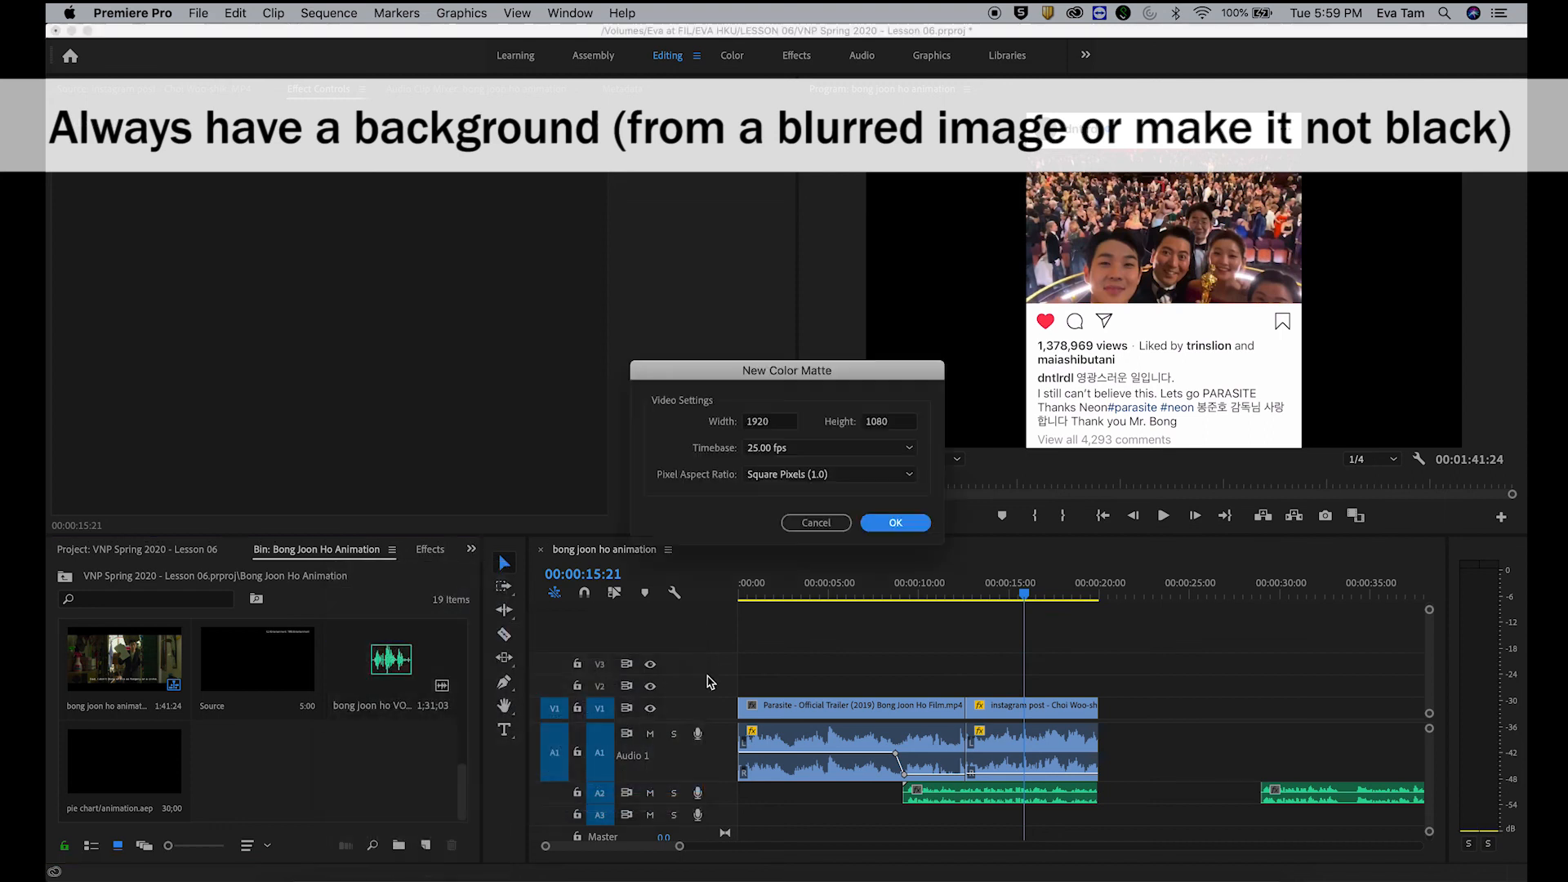
click(895, 522)
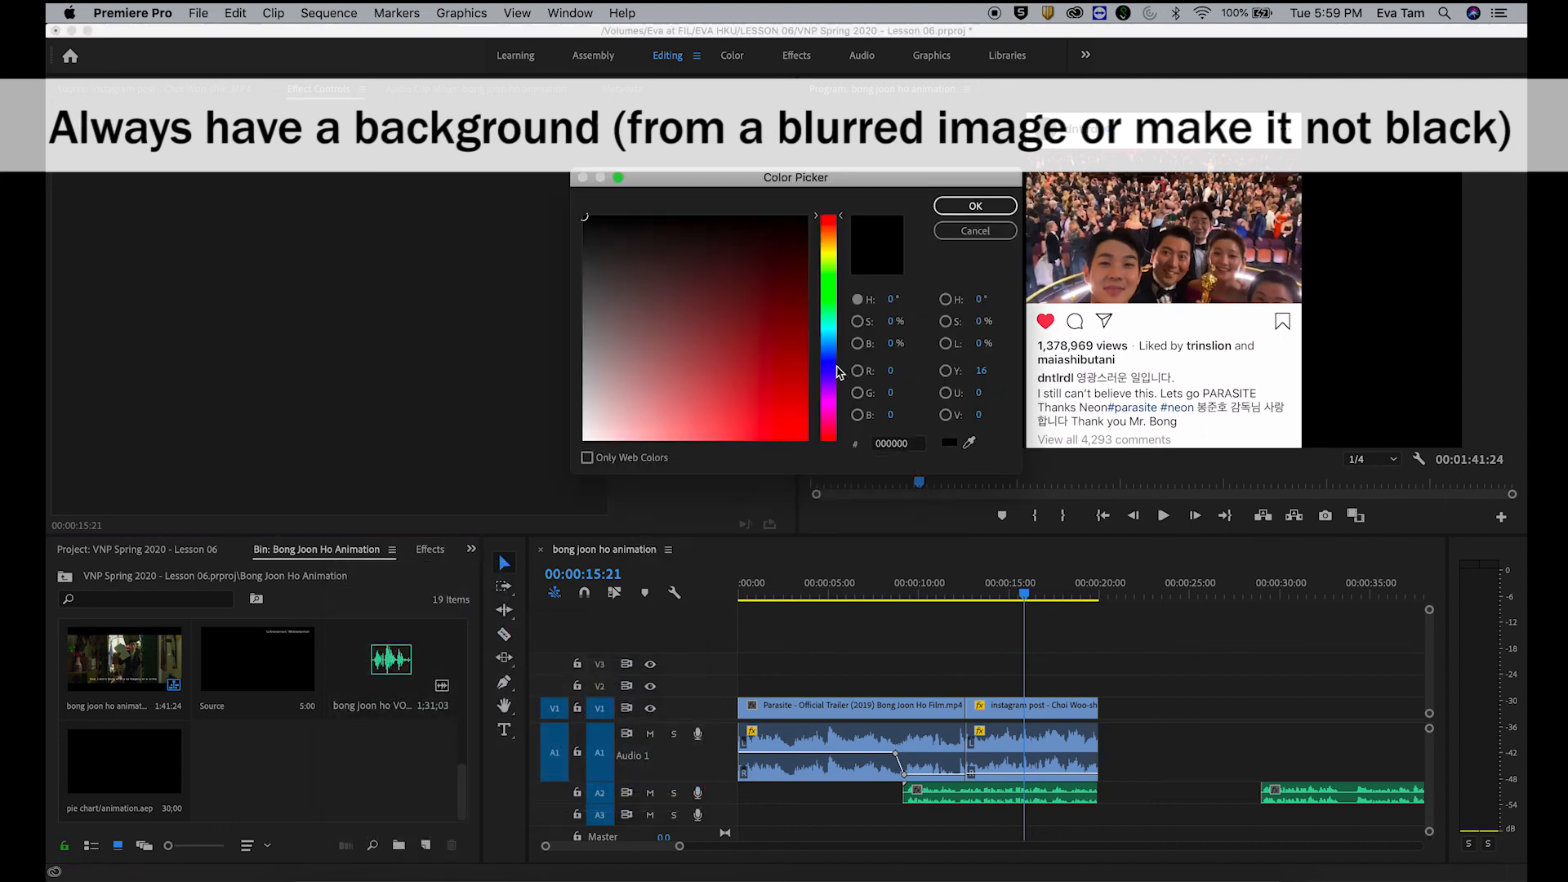
click(994, 209)
text(white)
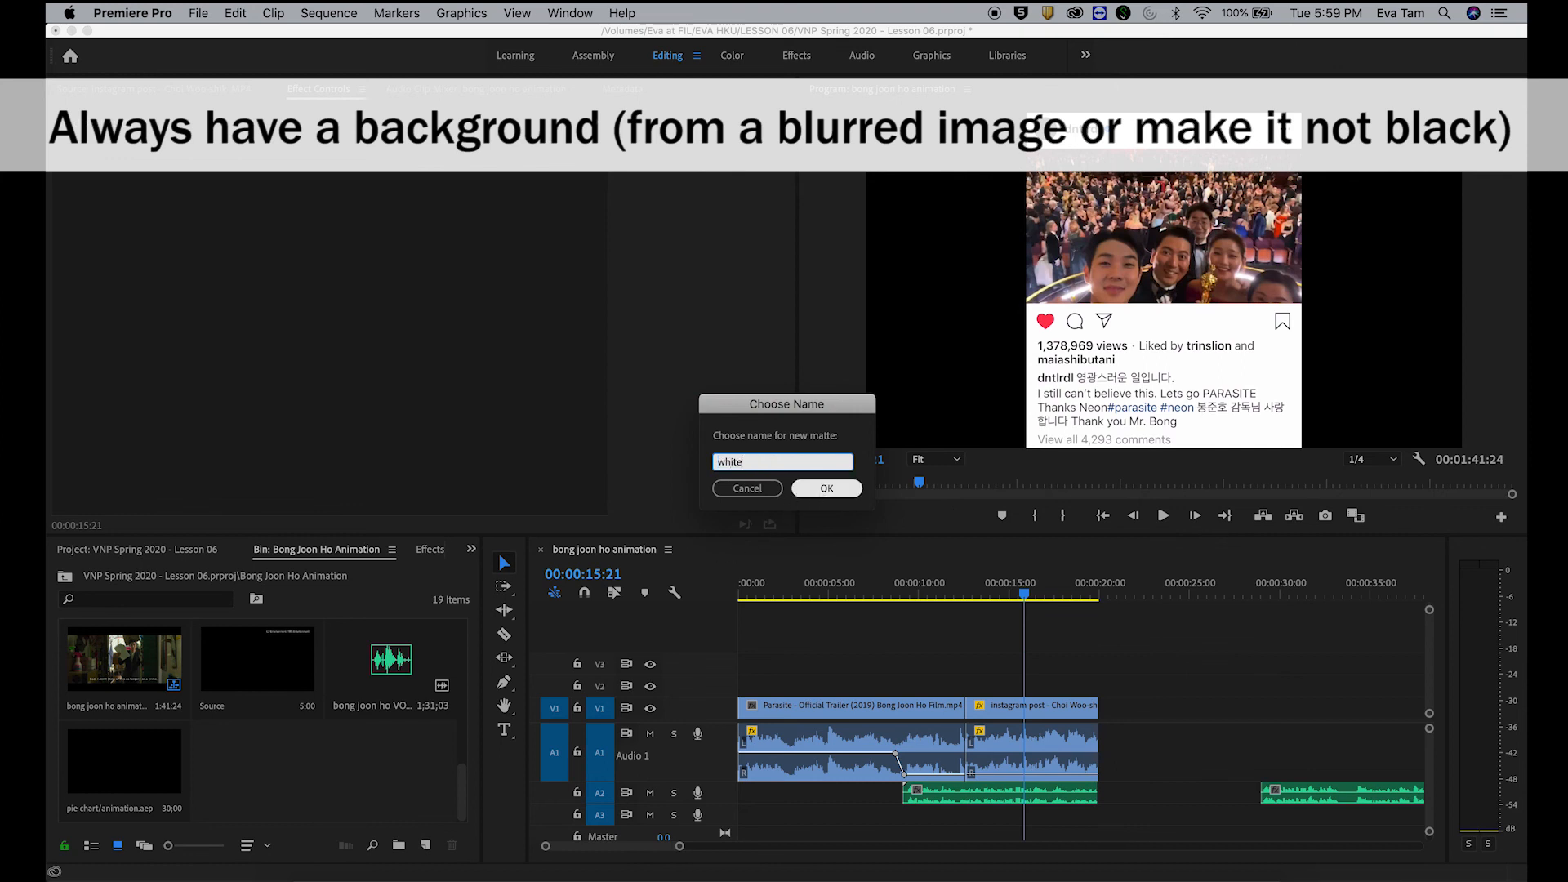
click(825, 490)
click(1021, 709)
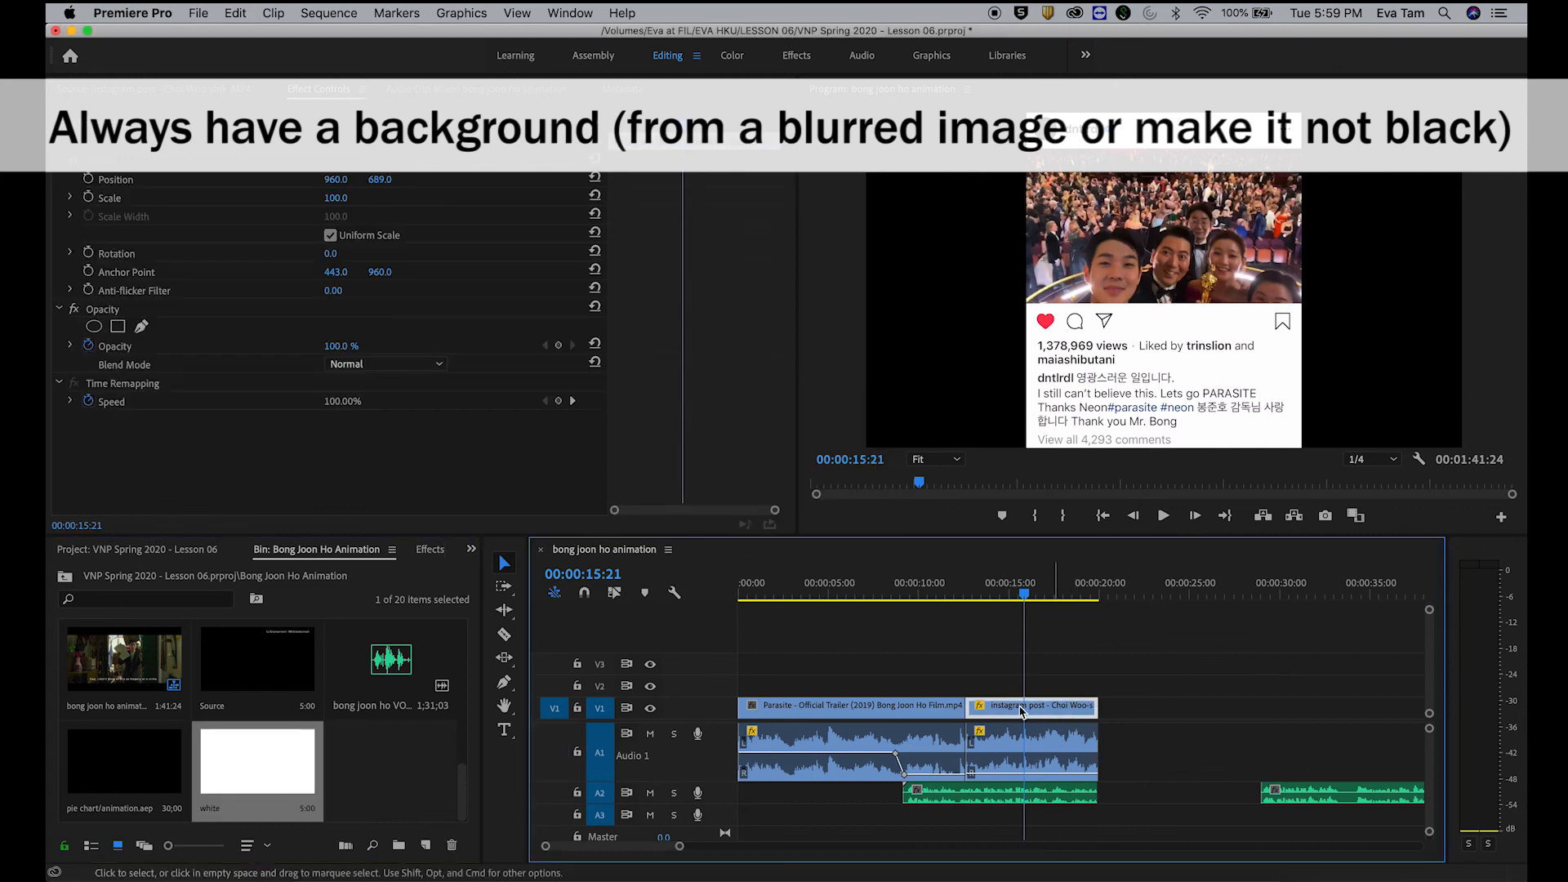
drag(1017, 709, 1017, 687)
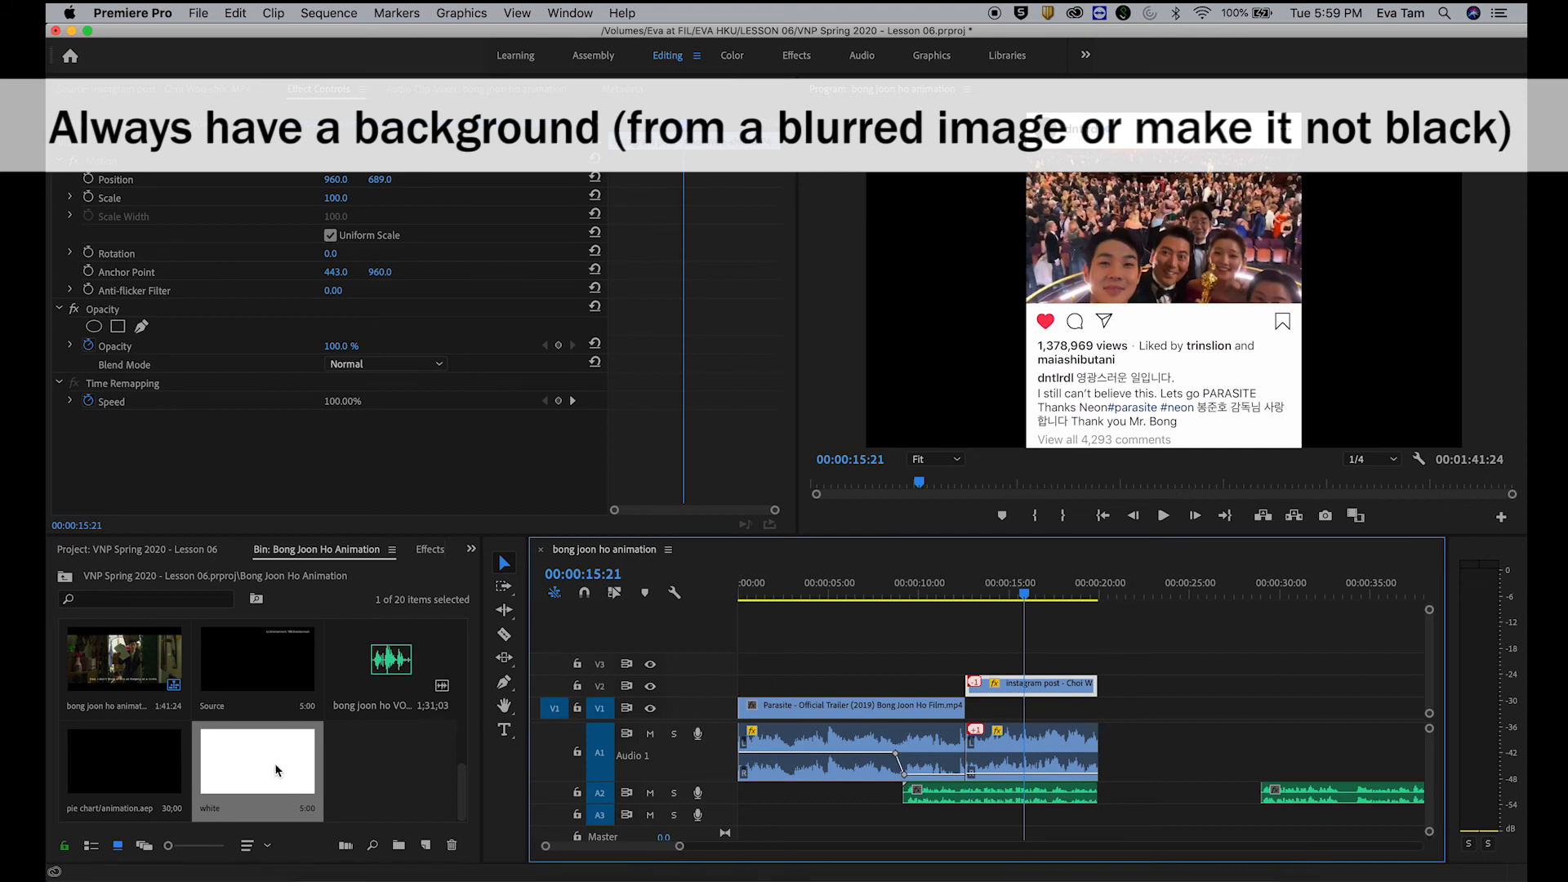
key(super+z)
key(equal)
key(equal)
drag(893, 705, 904, 684)
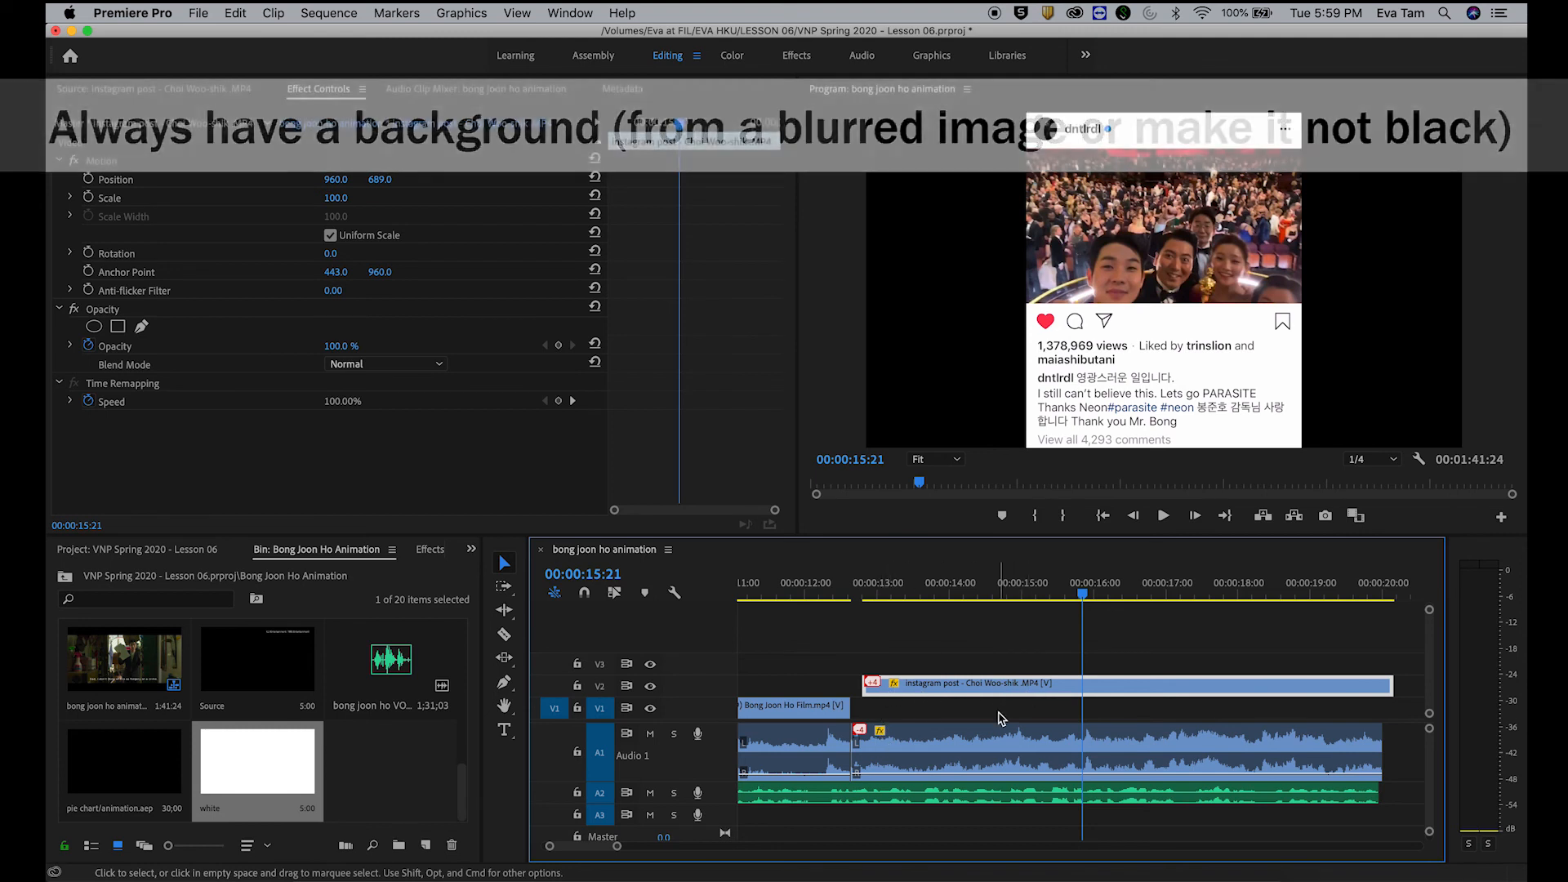
key(super+z)
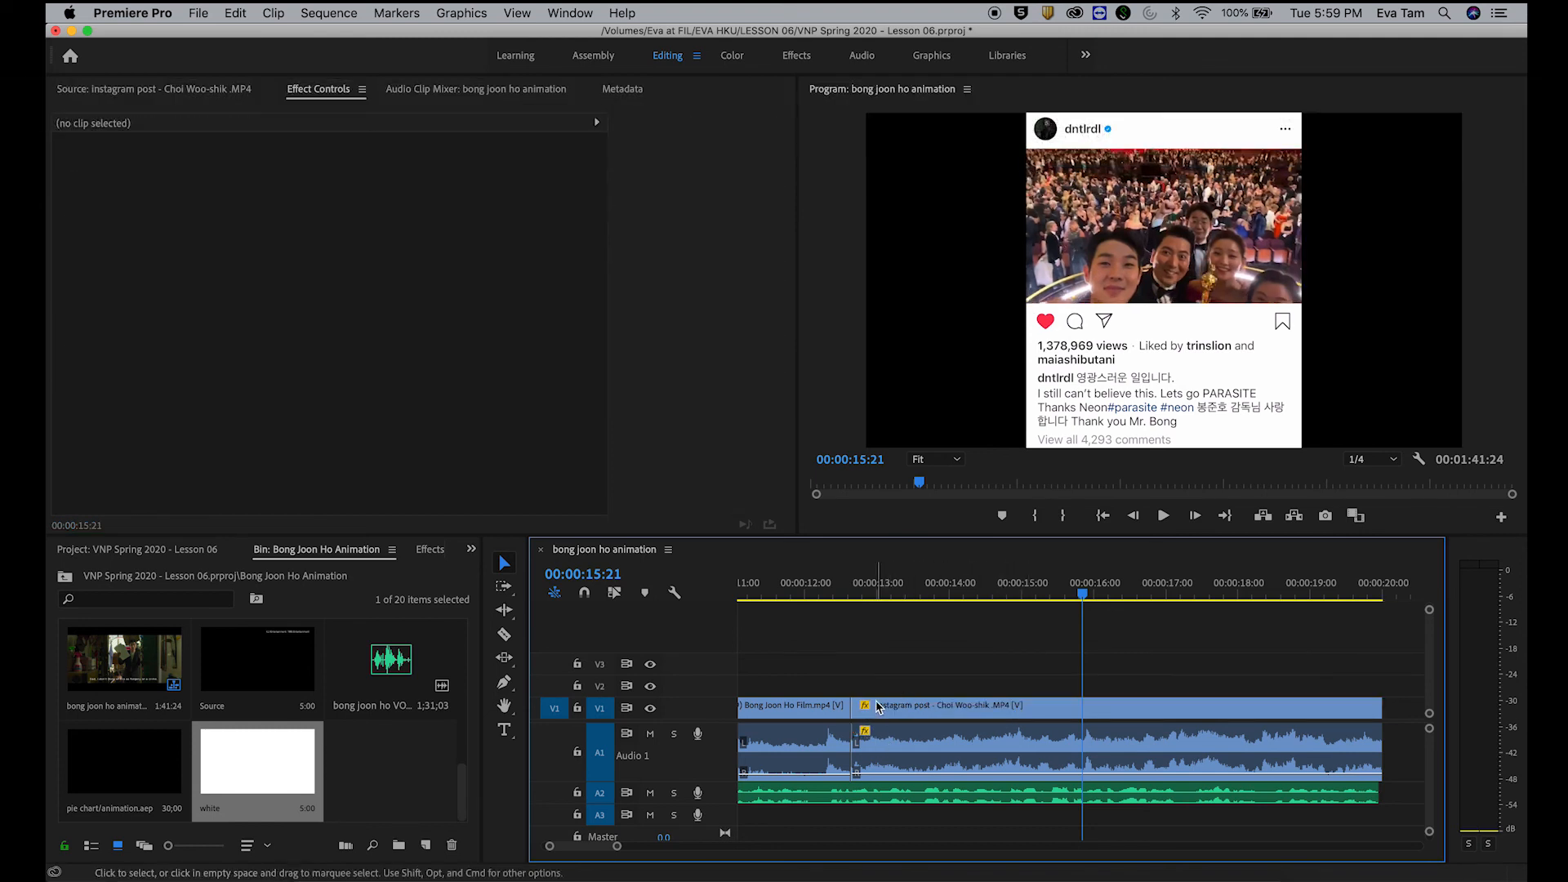
Step: Move the Instagram video straight up to V2 and place the white matte beneath it on V1, extended to the clip's end
click(853, 571)
drag(898, 707, 945, 685)
click(907, 629)
drag(390, 754, 855, 717)
click(884, 580)
drag(1213, 707, 1394, 703)
Step: Play and scrub through the Instagram clip over its white background, and select the matte on V1
key(space)
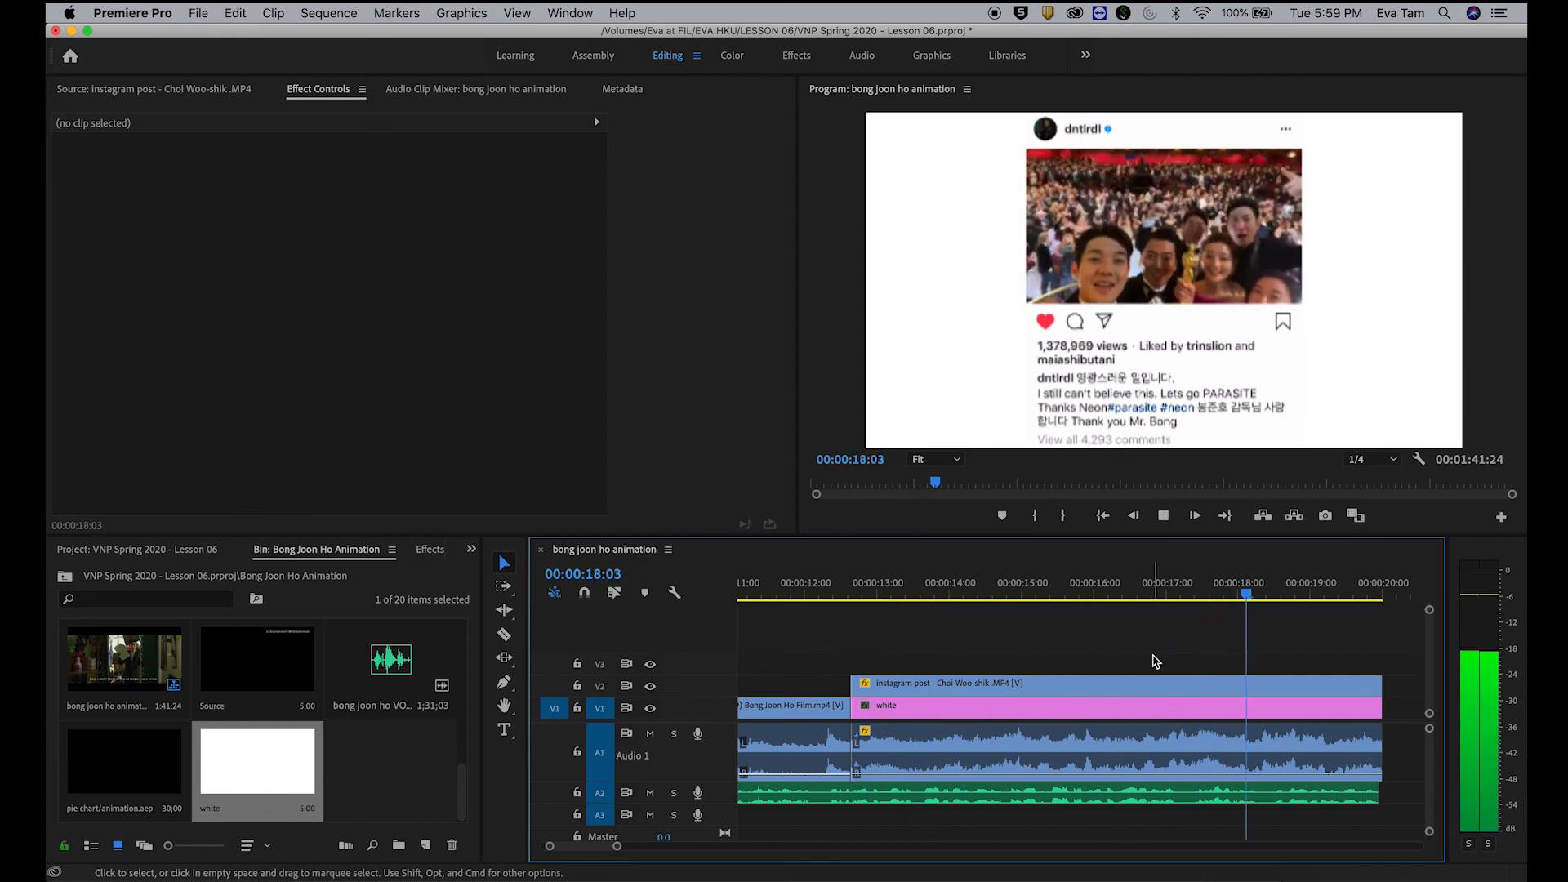
key(space)
drag(854, 588, 1026, 645)
click(1115, 594)
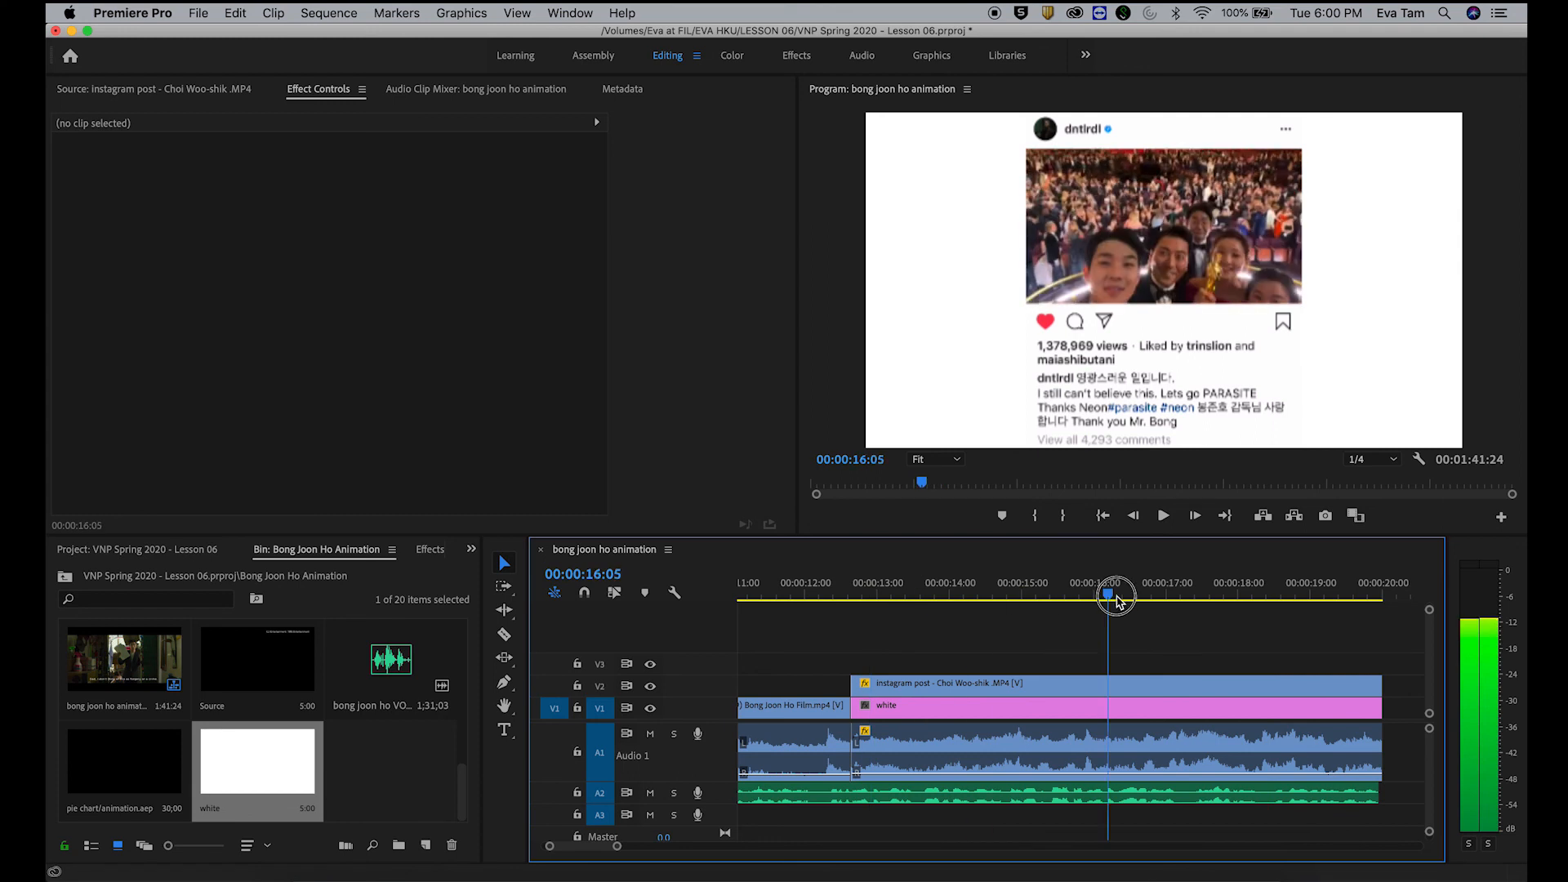
click(1139, 707)
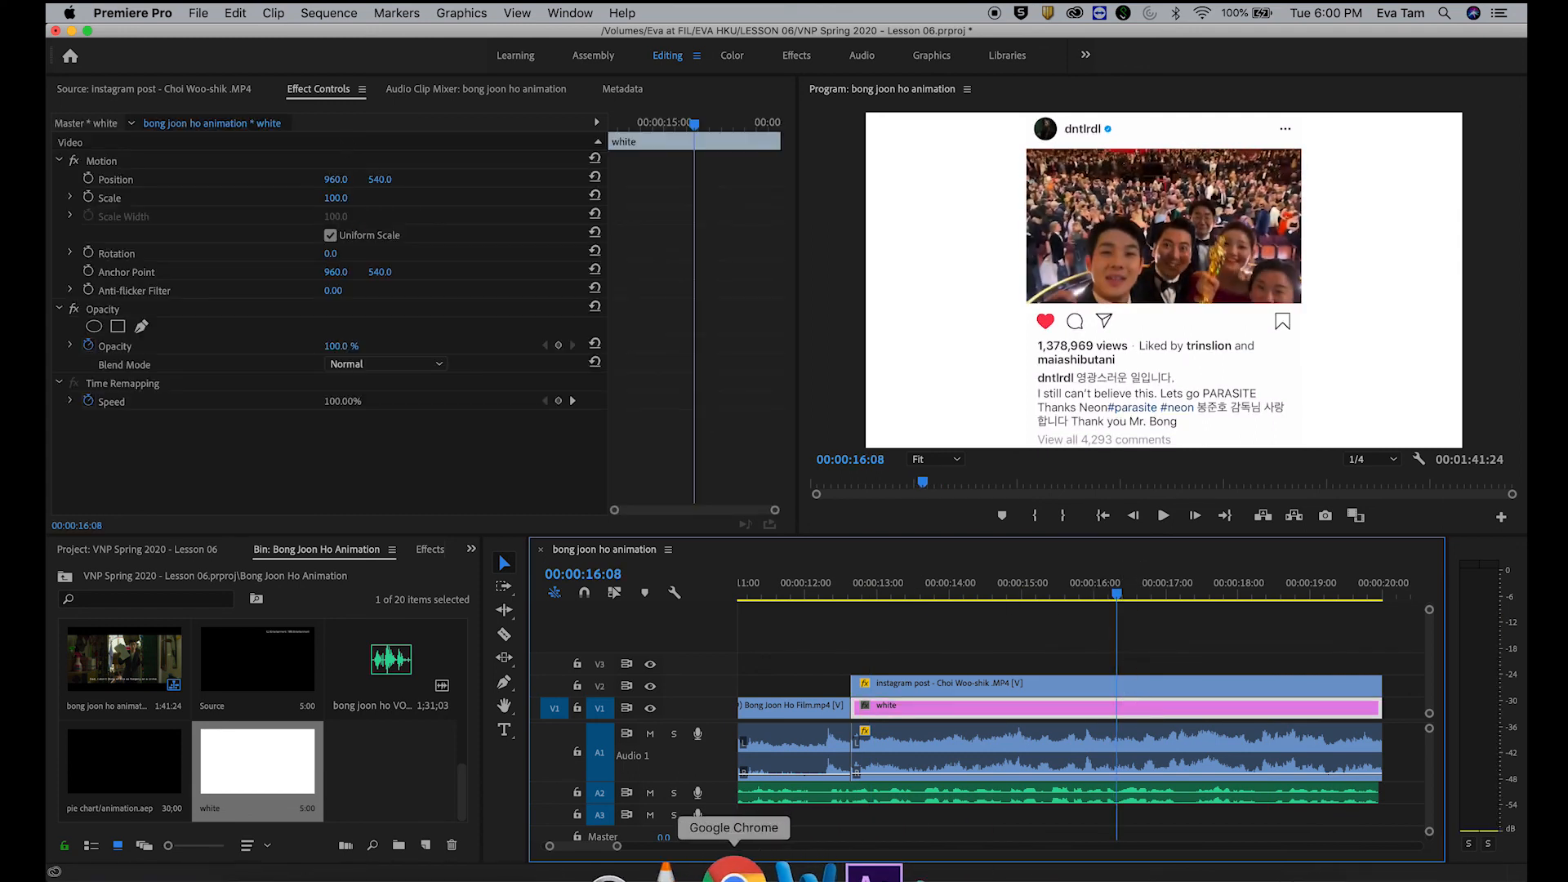
Step: Switch to the script in Chrome and add "TEXT: First non-English movie to win "Best Picture" in 92 years." below the Instagram videos line
click(749, 841)
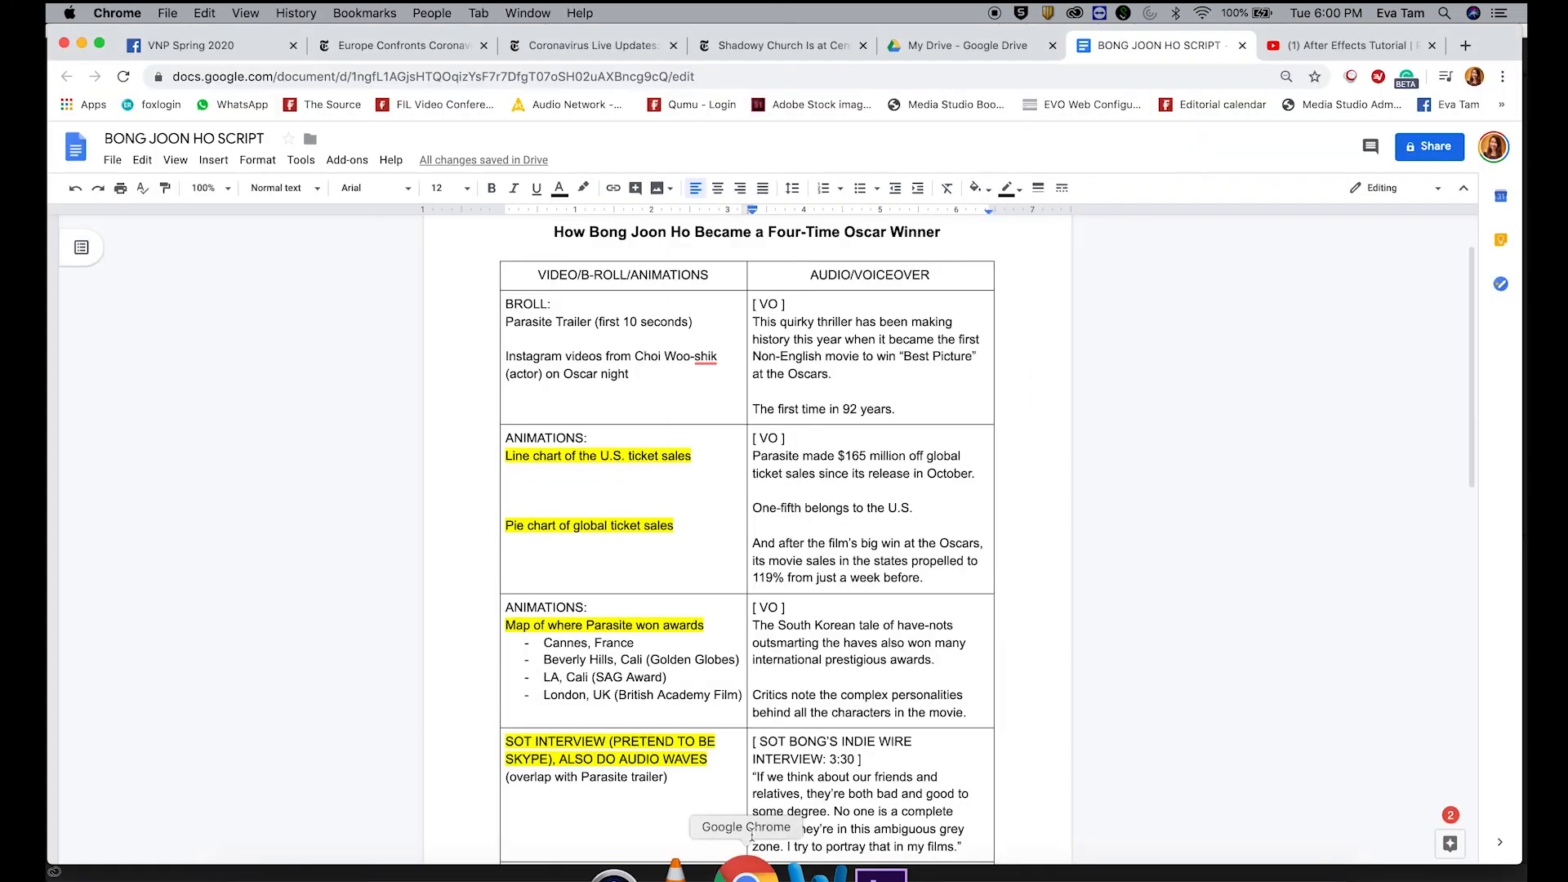
click(671, 375)
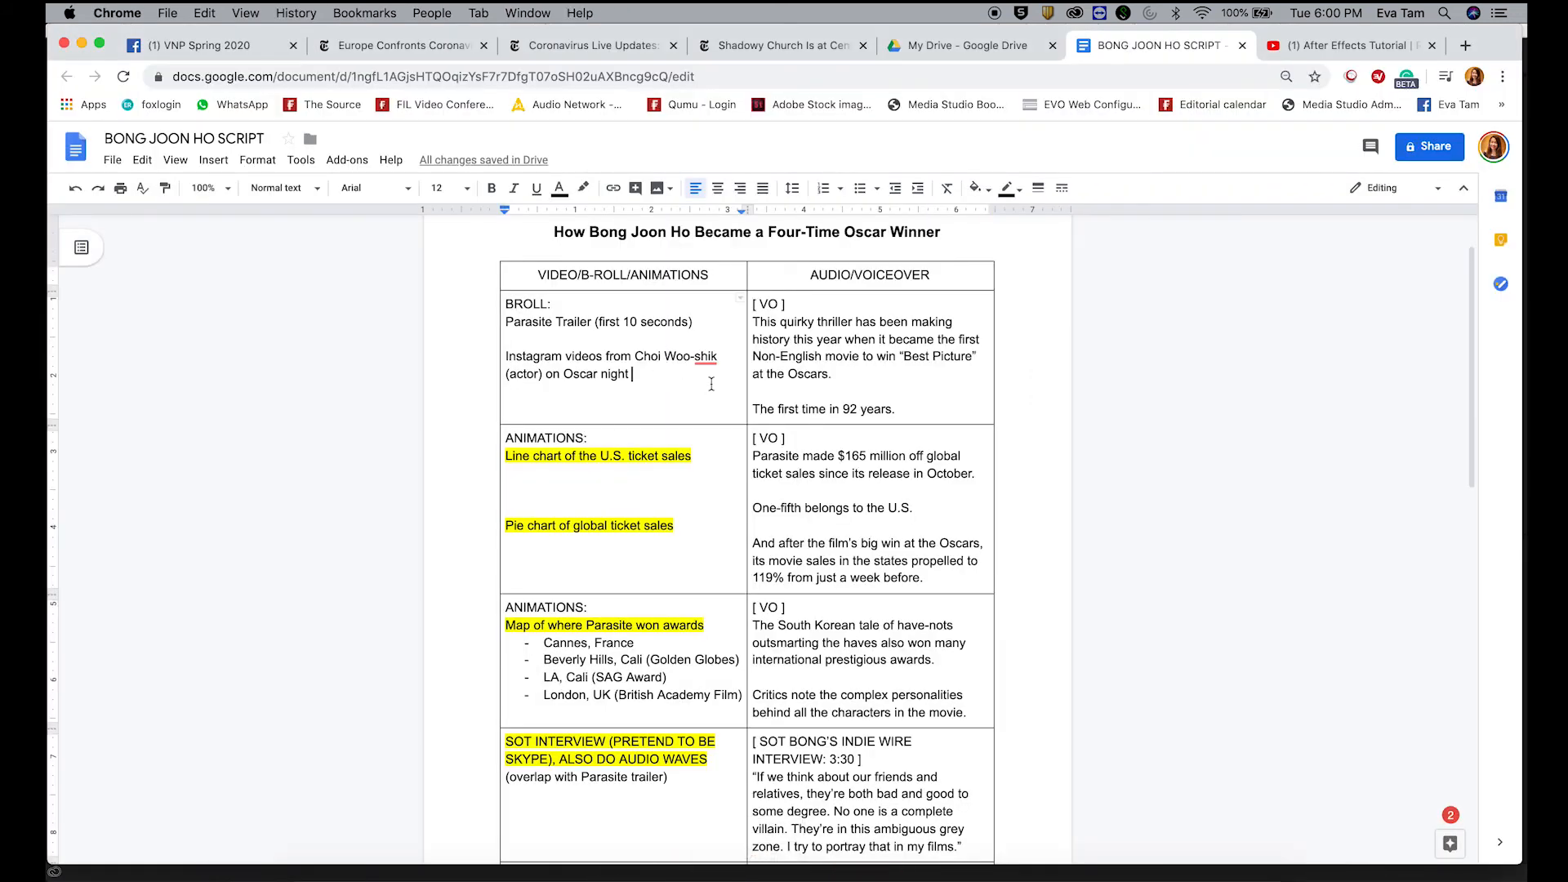
key(Return)
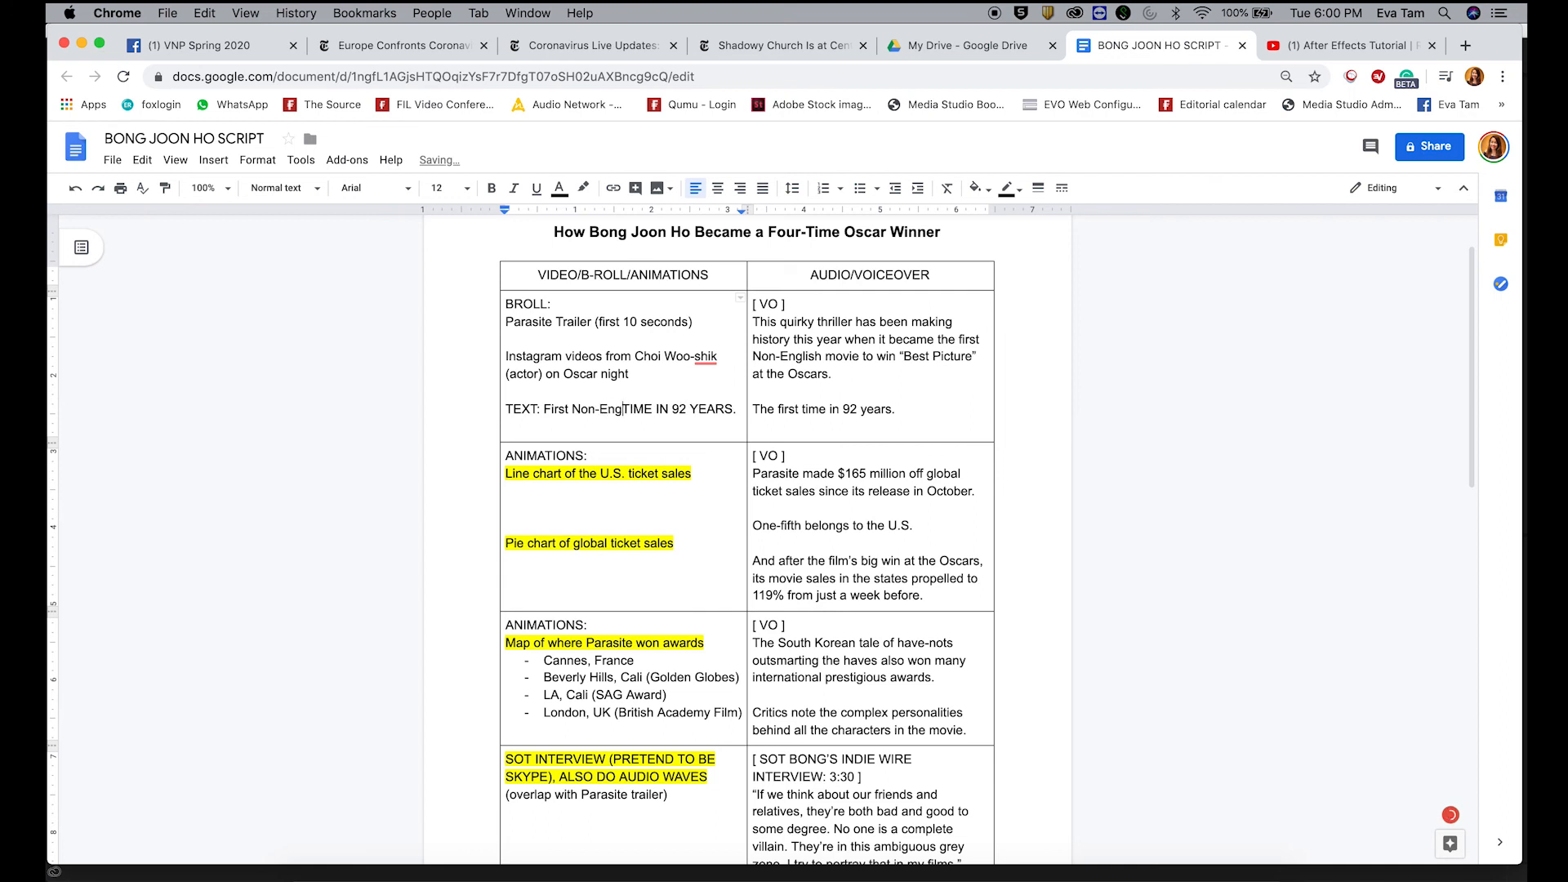
text(lish M)
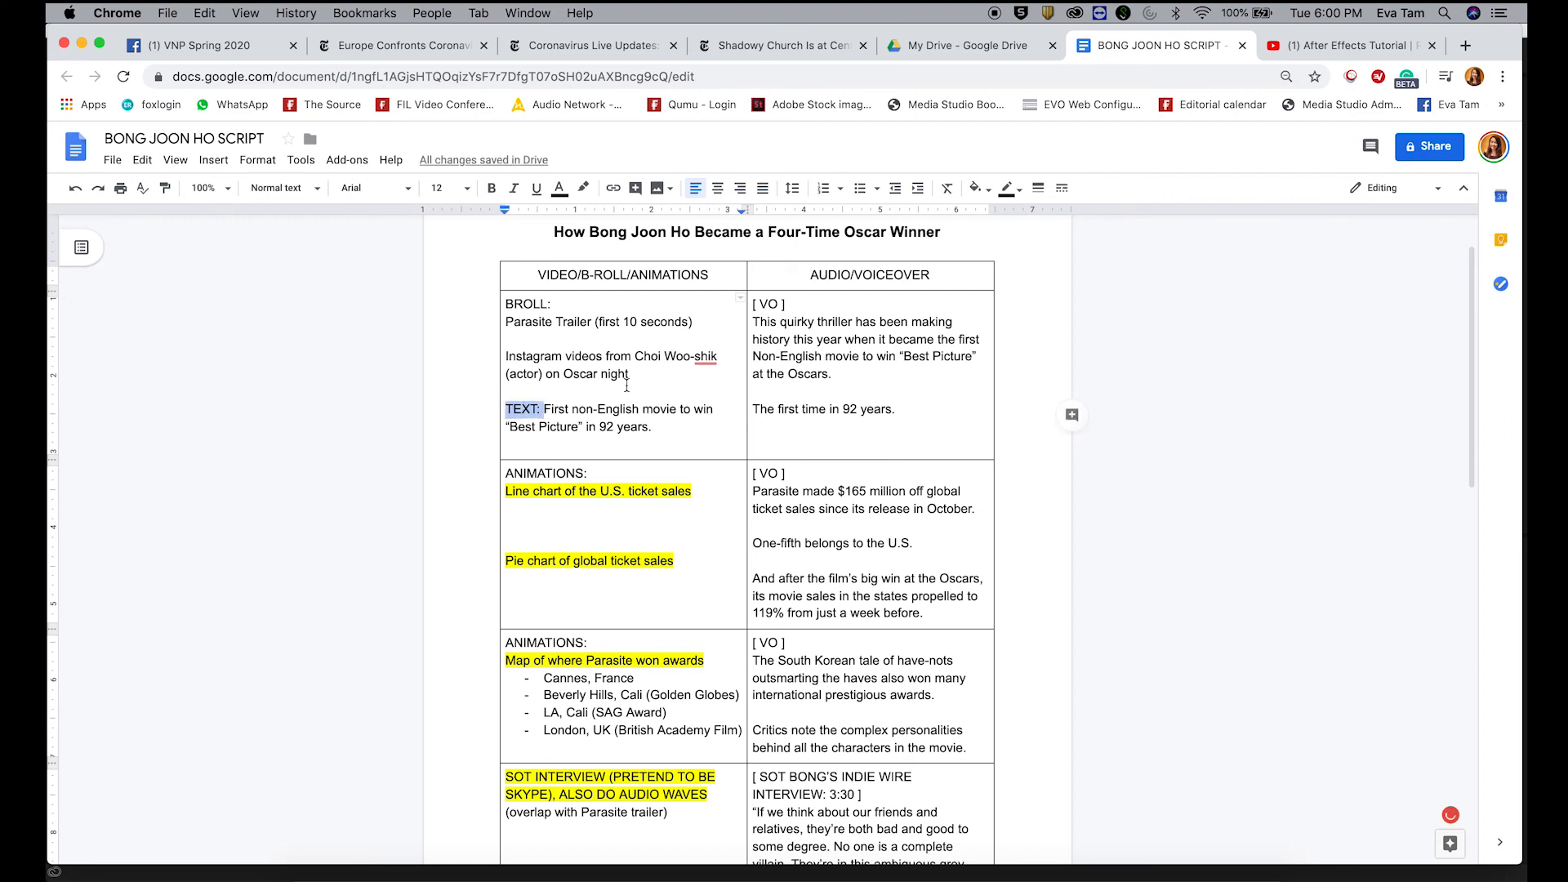
click(585, 190)
click(639, 282)
Step: Return to Premiere Pro and shift the Instagram video left by setting its horizontal position to 578
mouse_move(789, 879)
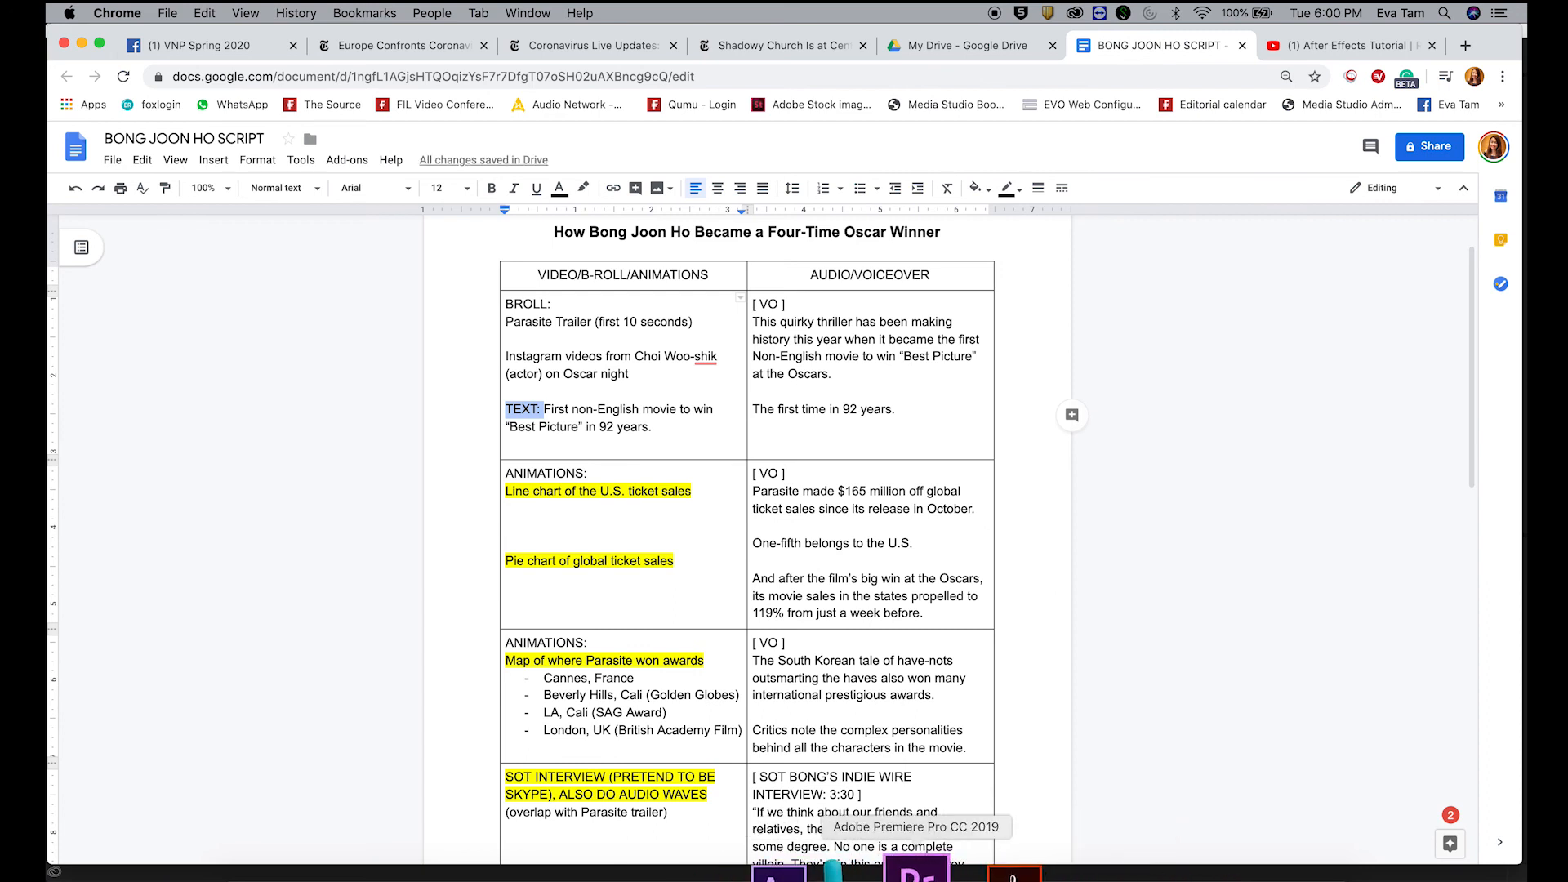
click(906, 872)
click(881, 586)
click(945, 684)
click(965, 627)
click(963, 686)
drag(335, 179, 40, 179)
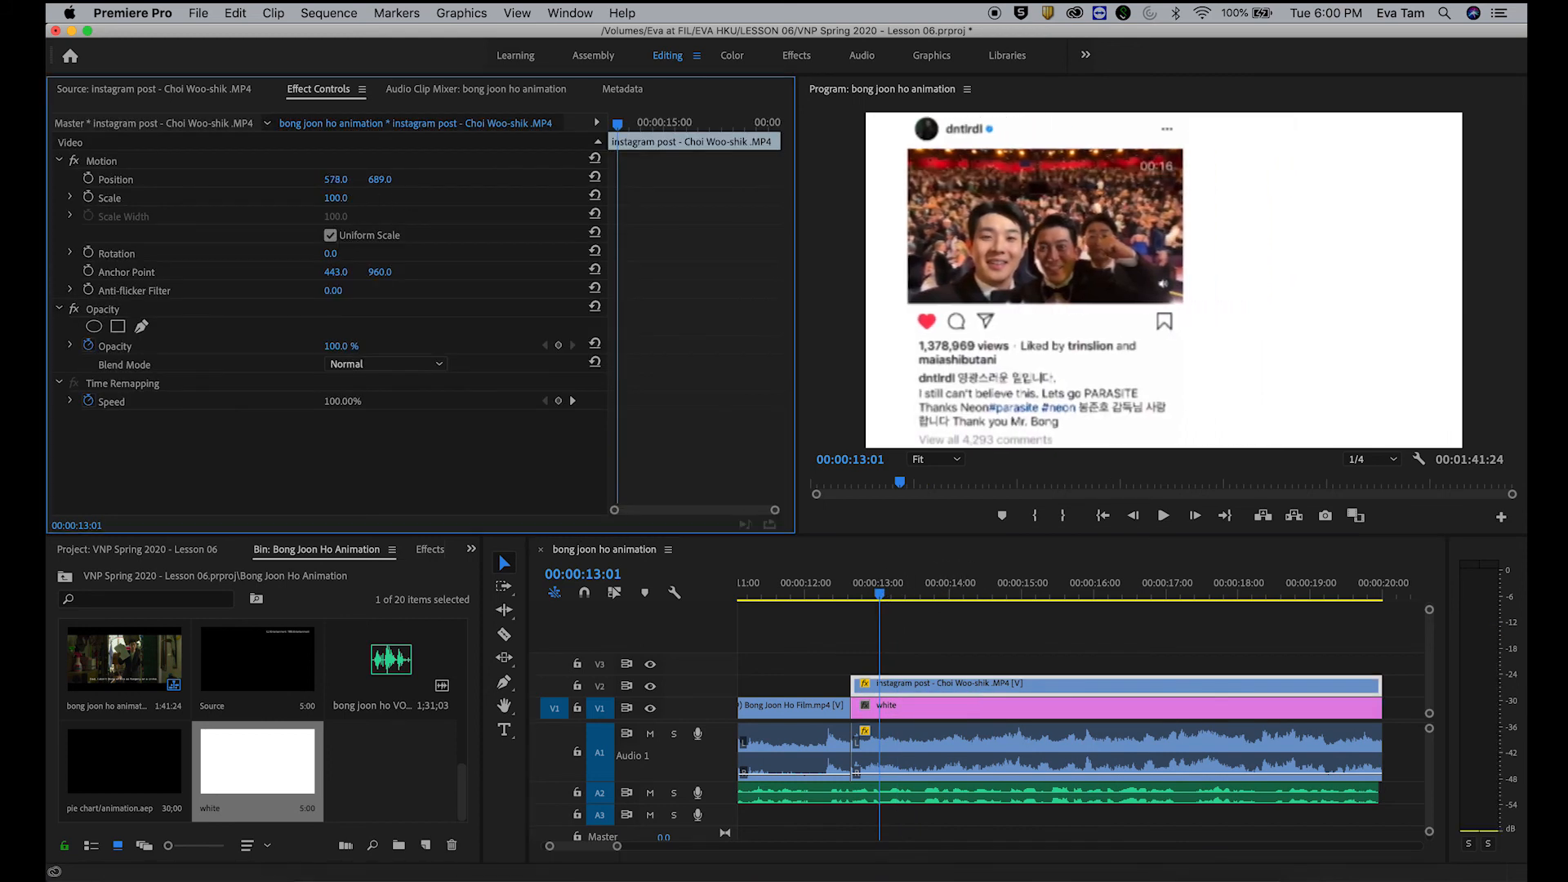
click(1027, 658)
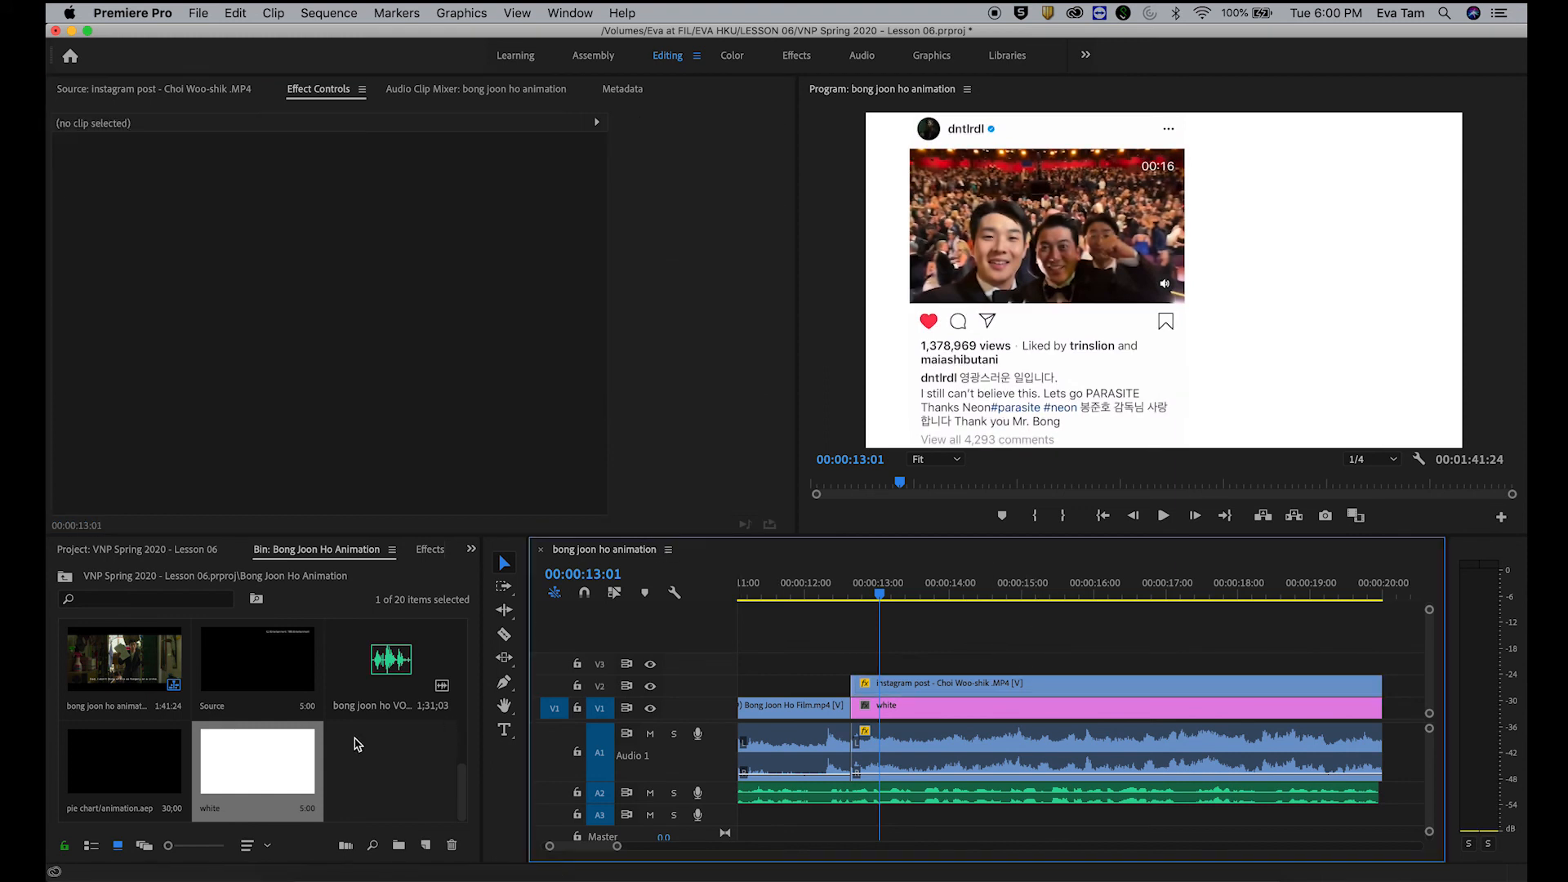
Step: Scrub through the repositioned Instagram clip and place the playhead near its start at 00:00:13:23
right_click(355, 744)
click(214, 770)
drag(858, 591, 1001, 604)
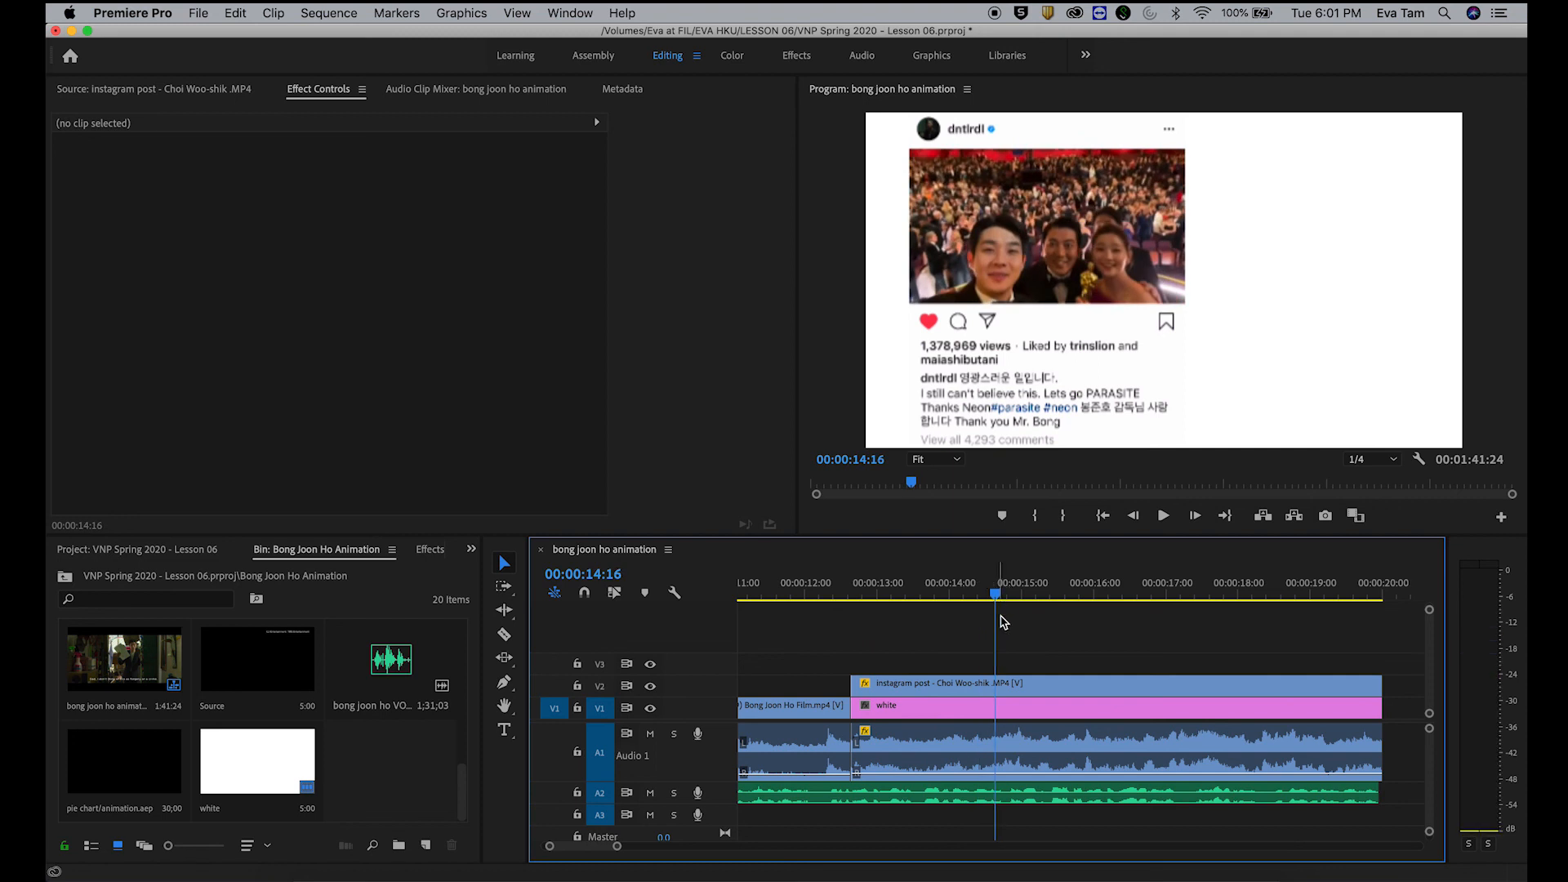
click(928, 597)
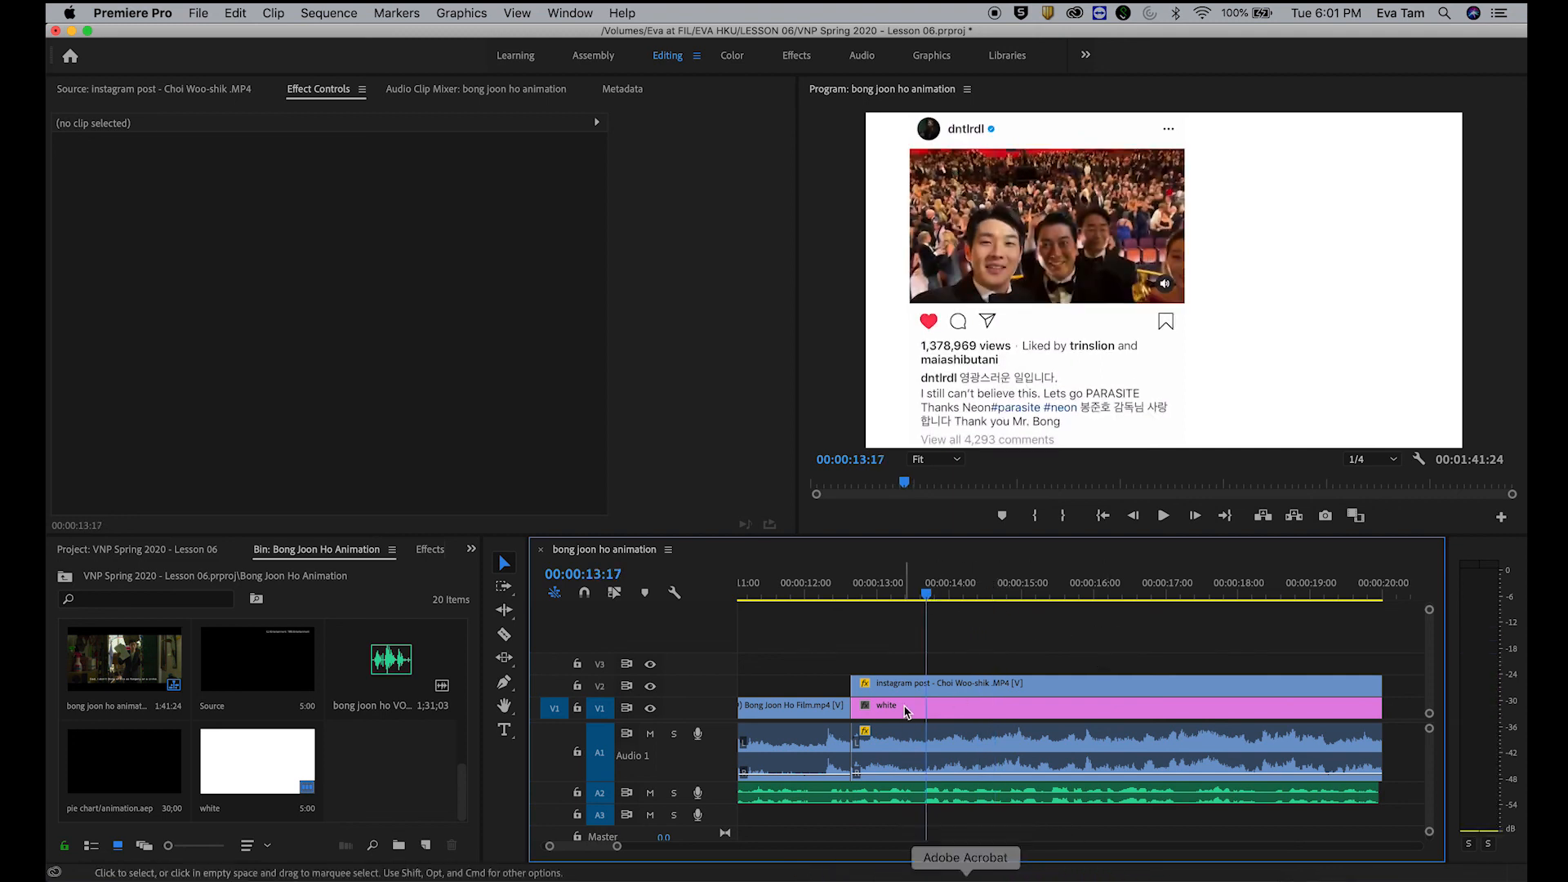
click(1278, 580)
key(backslash)
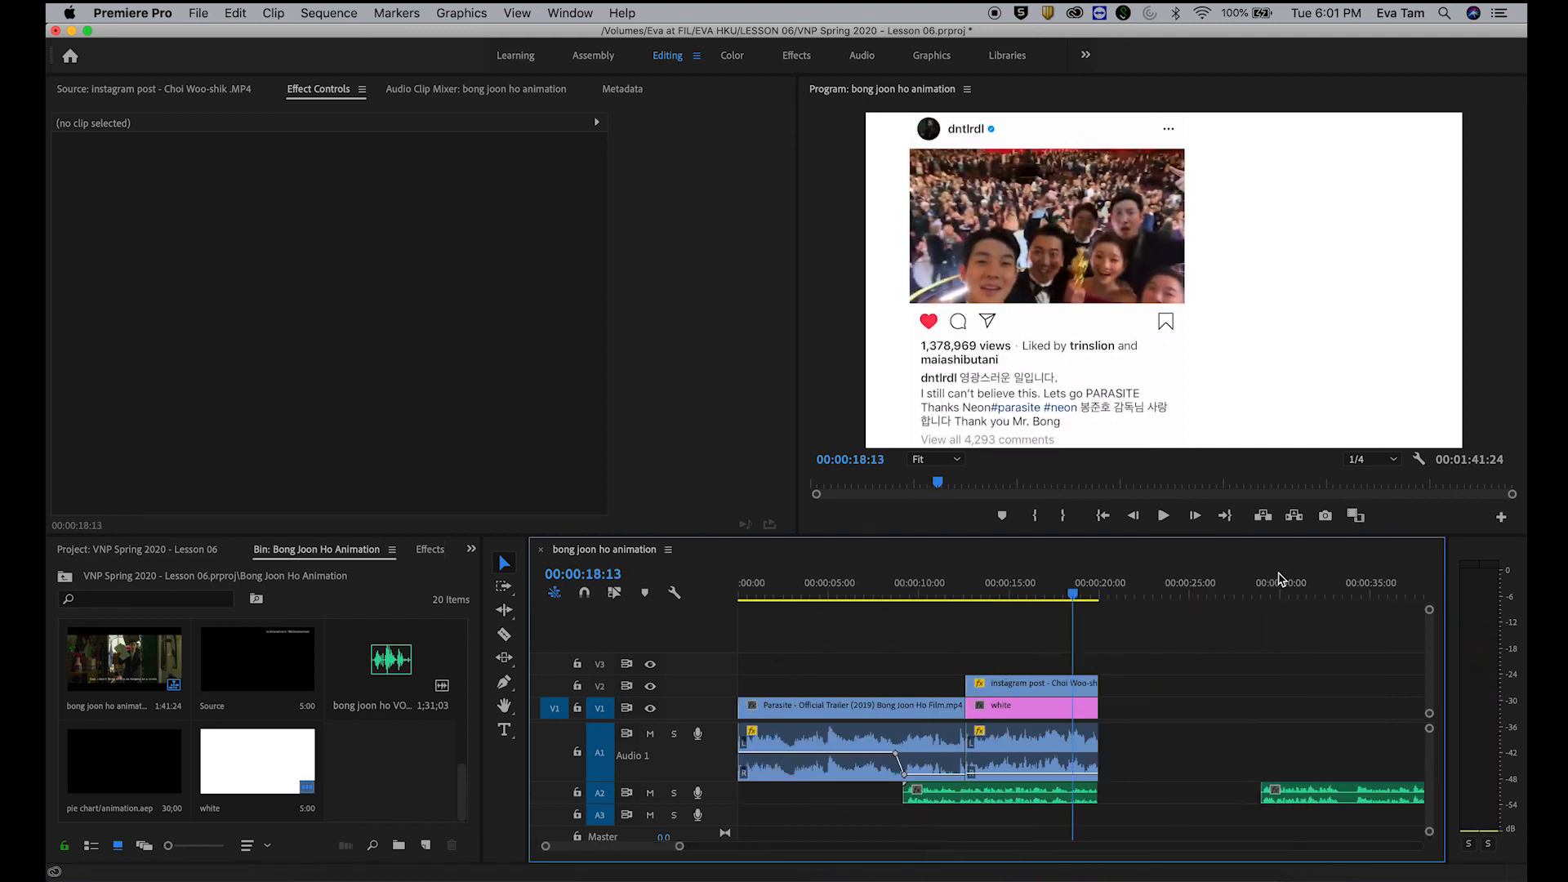
click(989, 593)
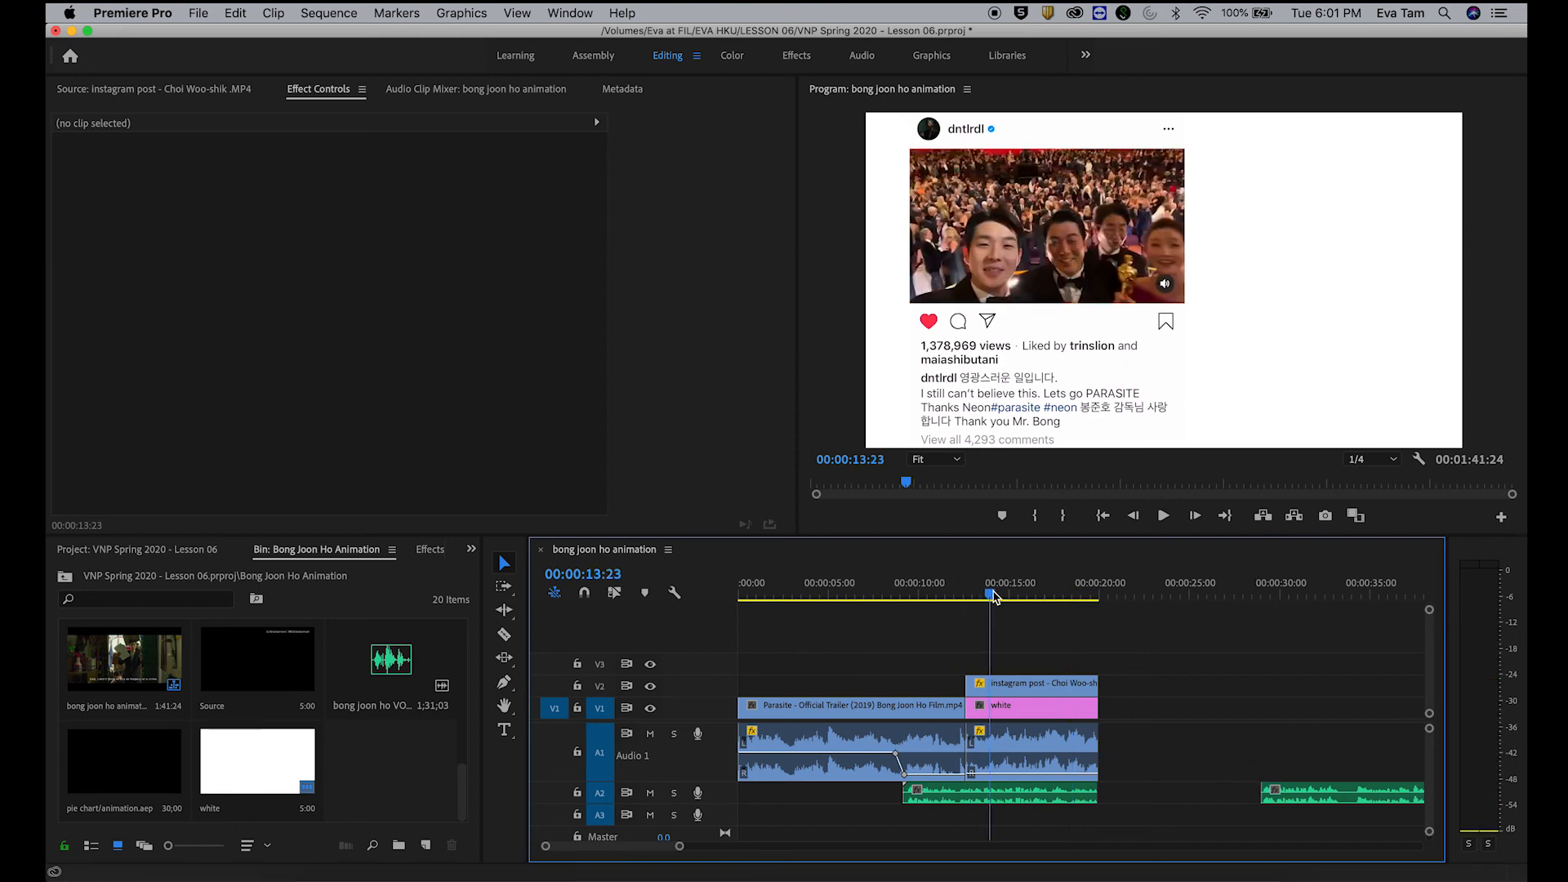
Step: Create a 1920 x 1080 legacy title at 25.00 fps and name it "text slate"
right_click(396, 770)
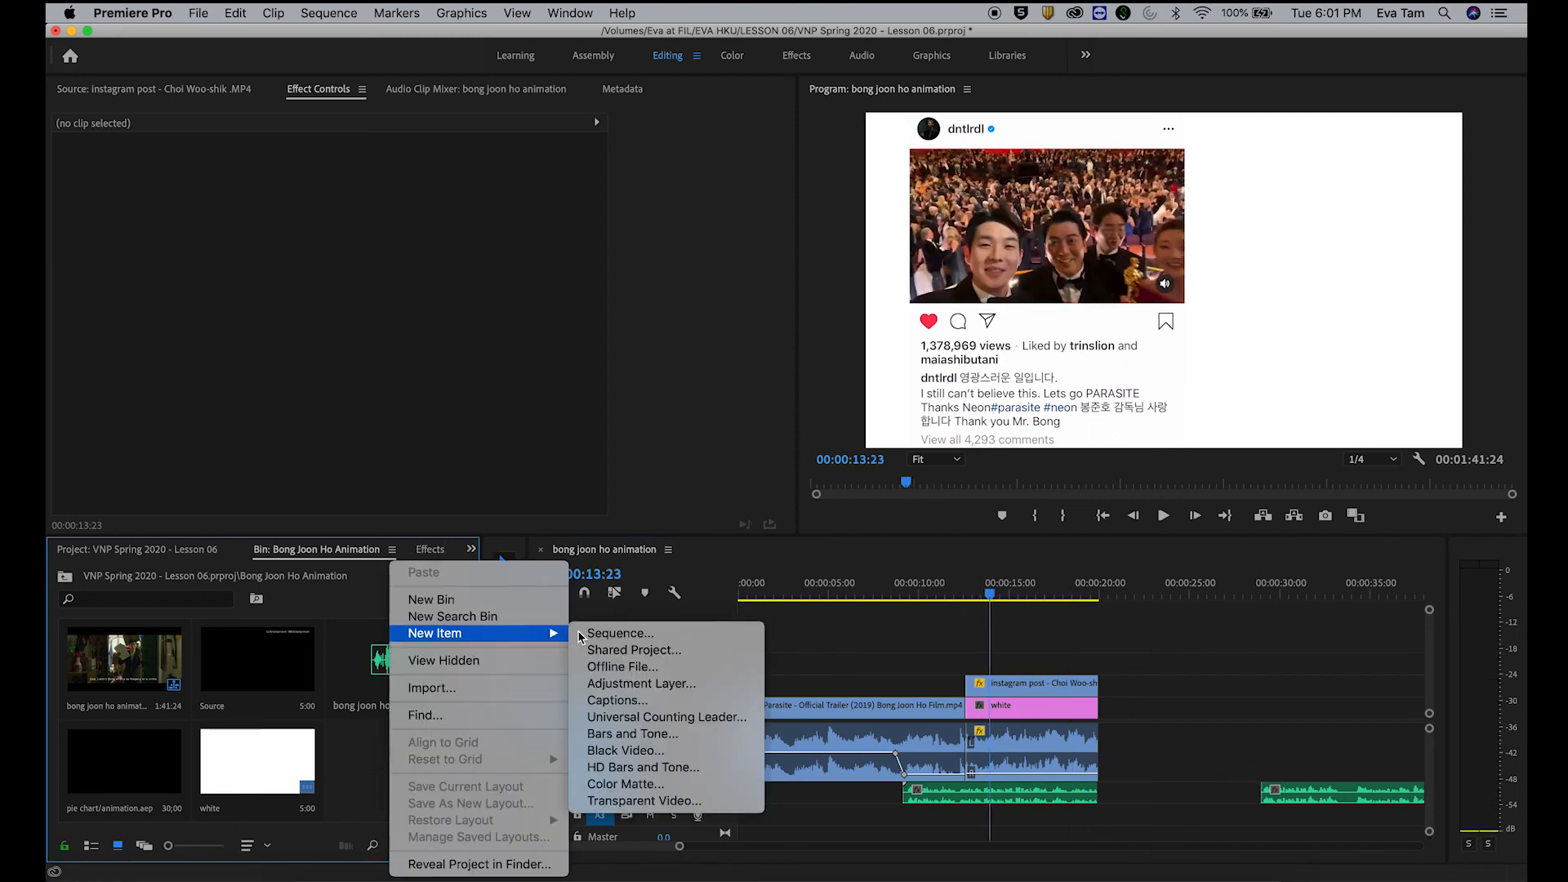
key(Escape)
click(198, 13)
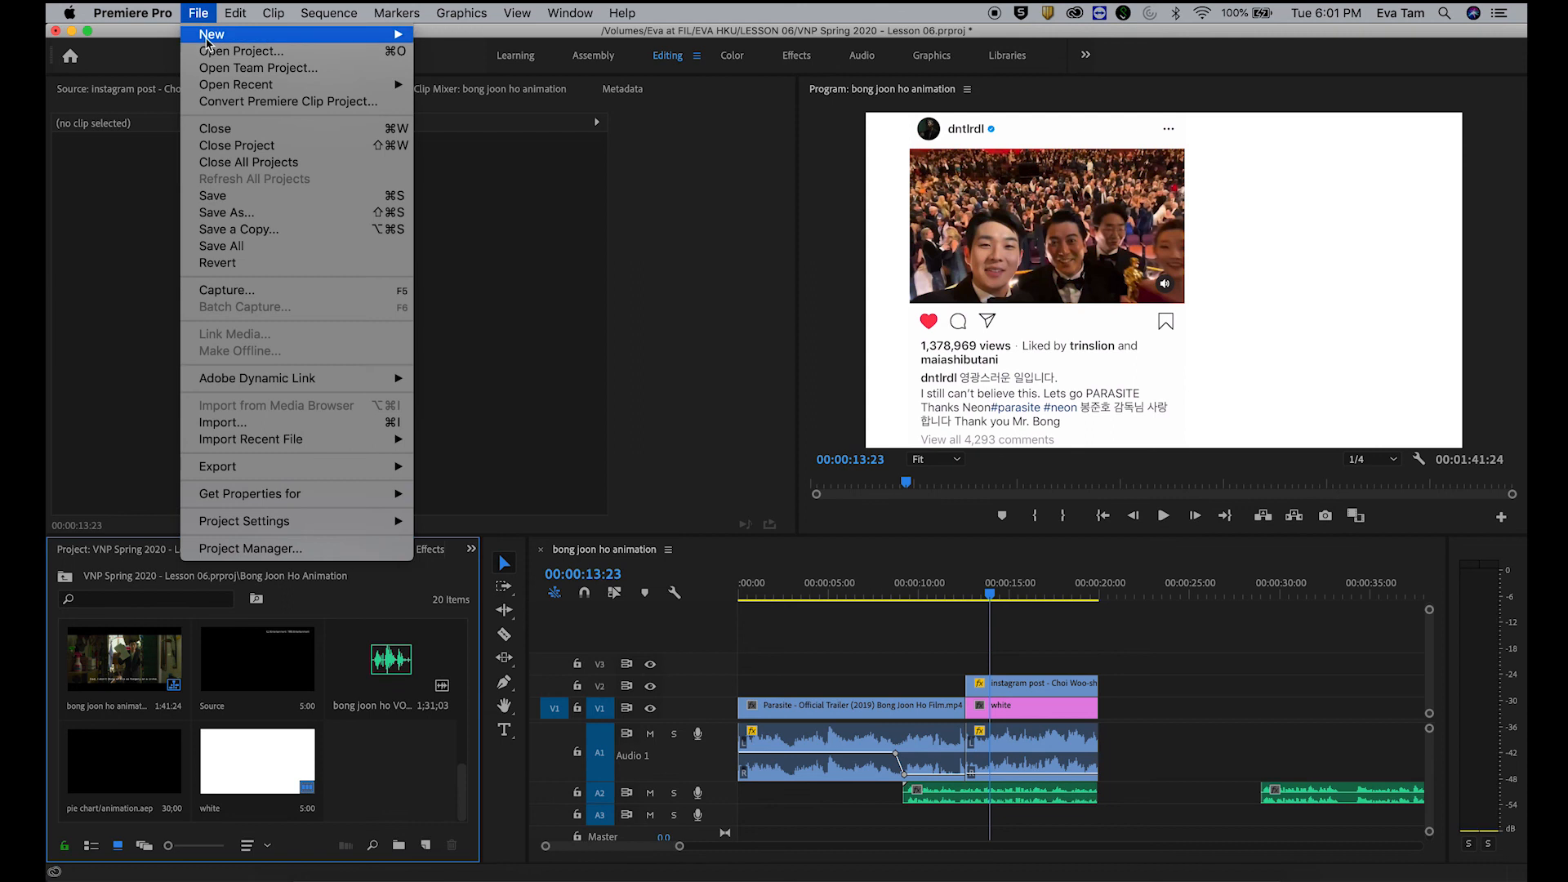
mouse_move(210, 37)
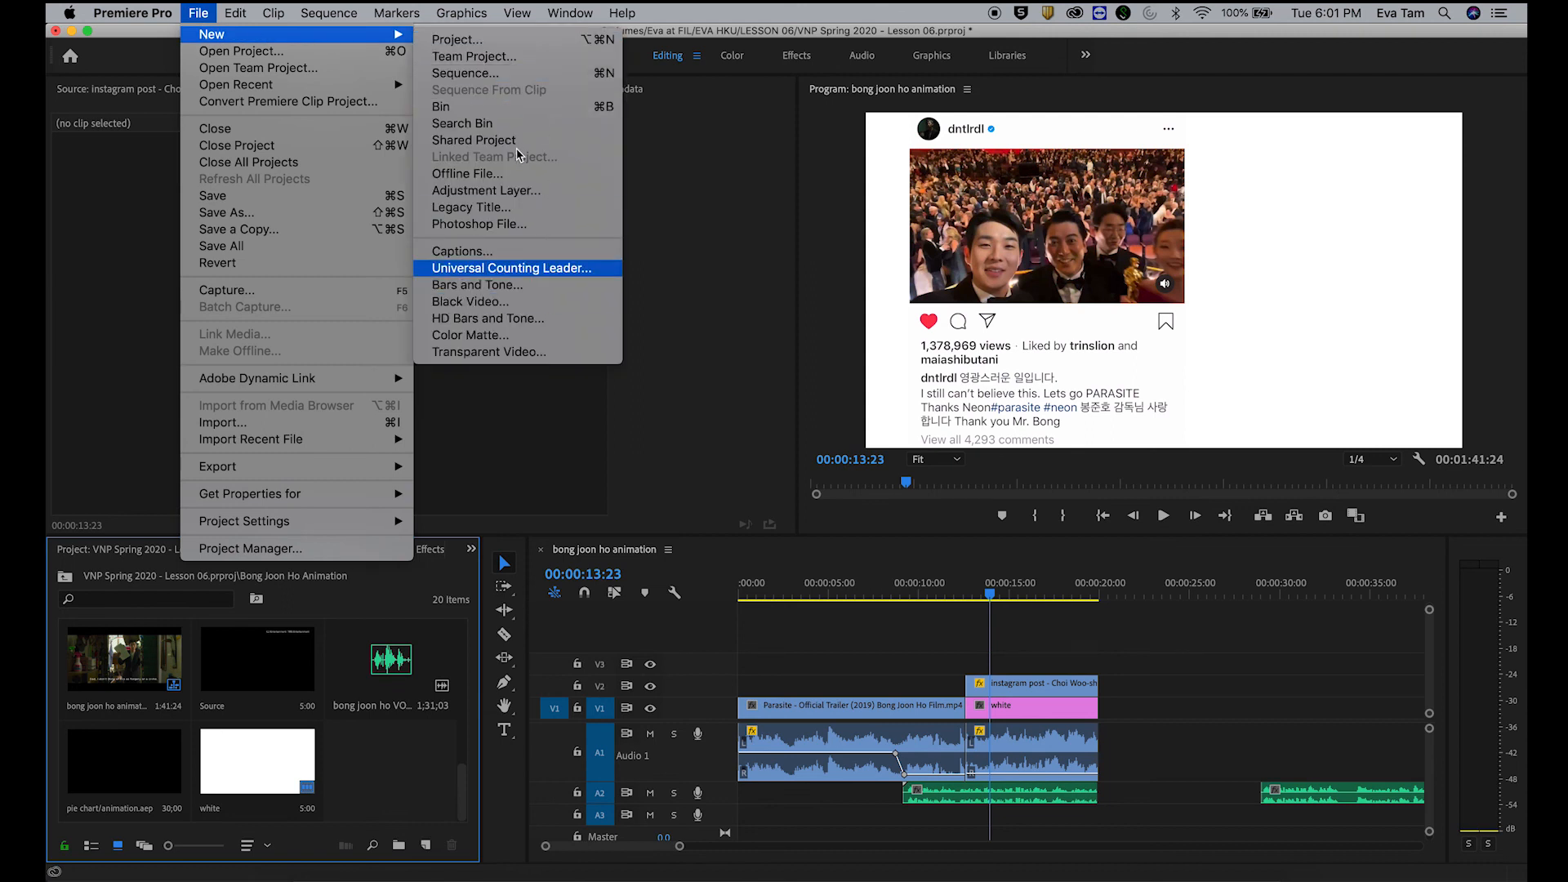
click(524, 209)
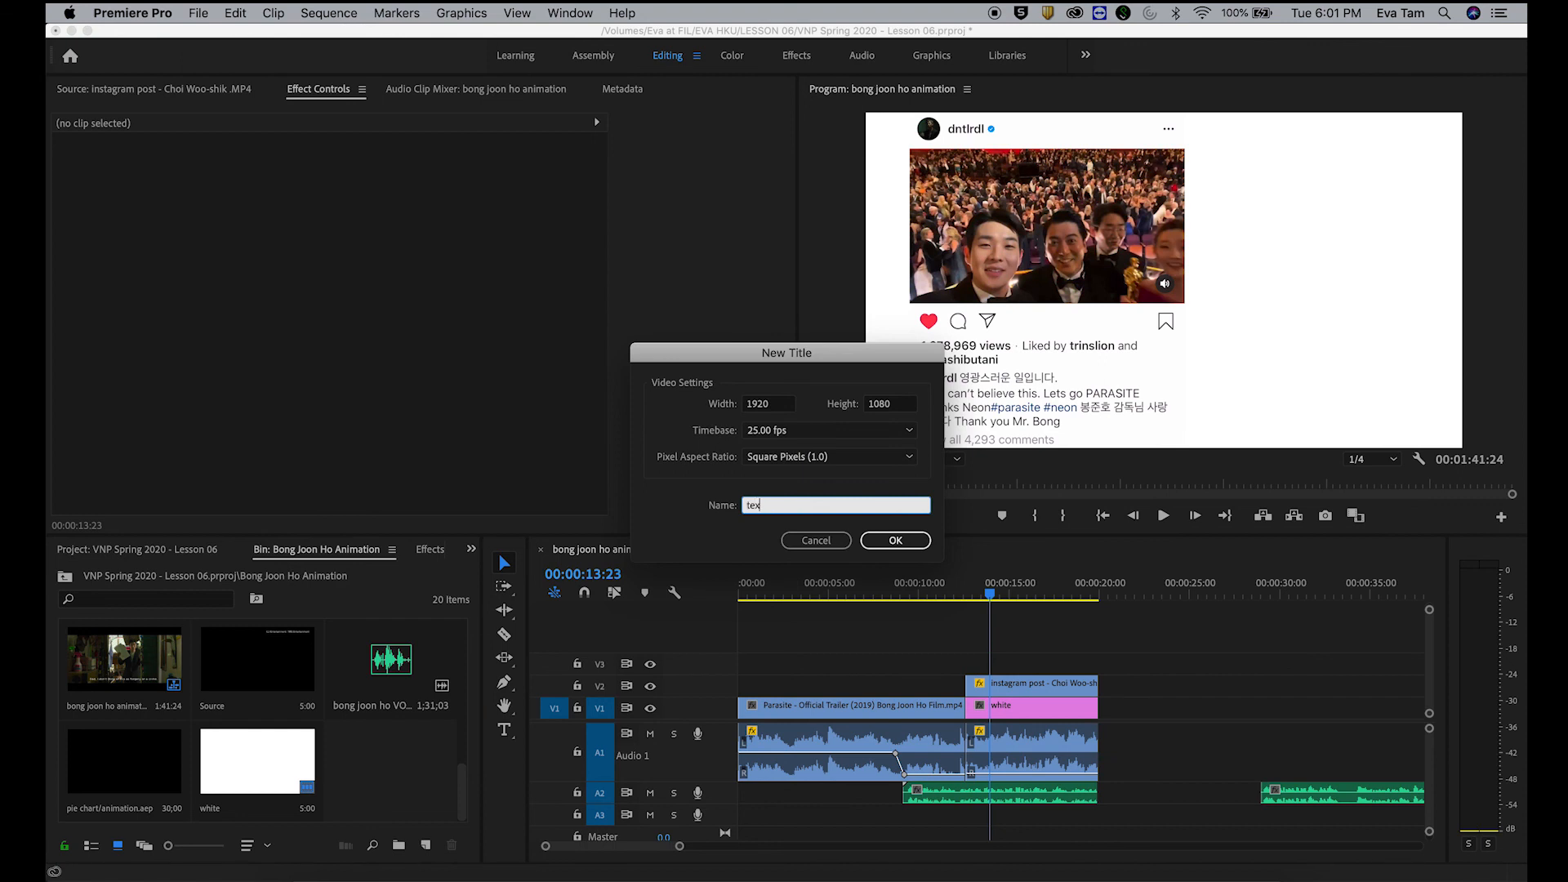
key(Return)
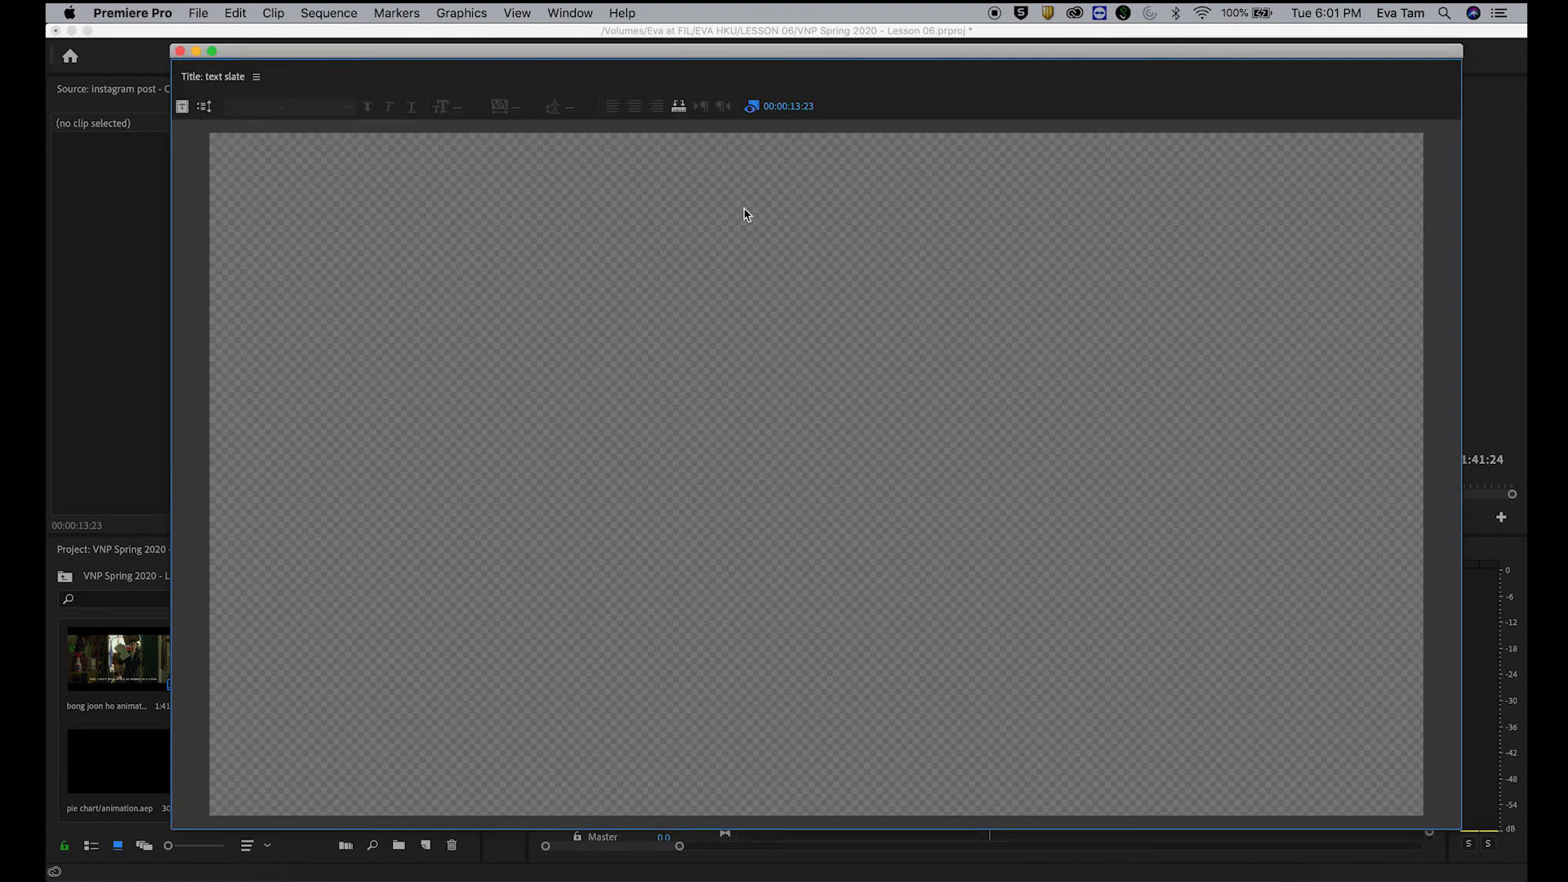
Step: Narrow the title tools area and start a text line in the blank space beside the Instagram post
click(214, 81)
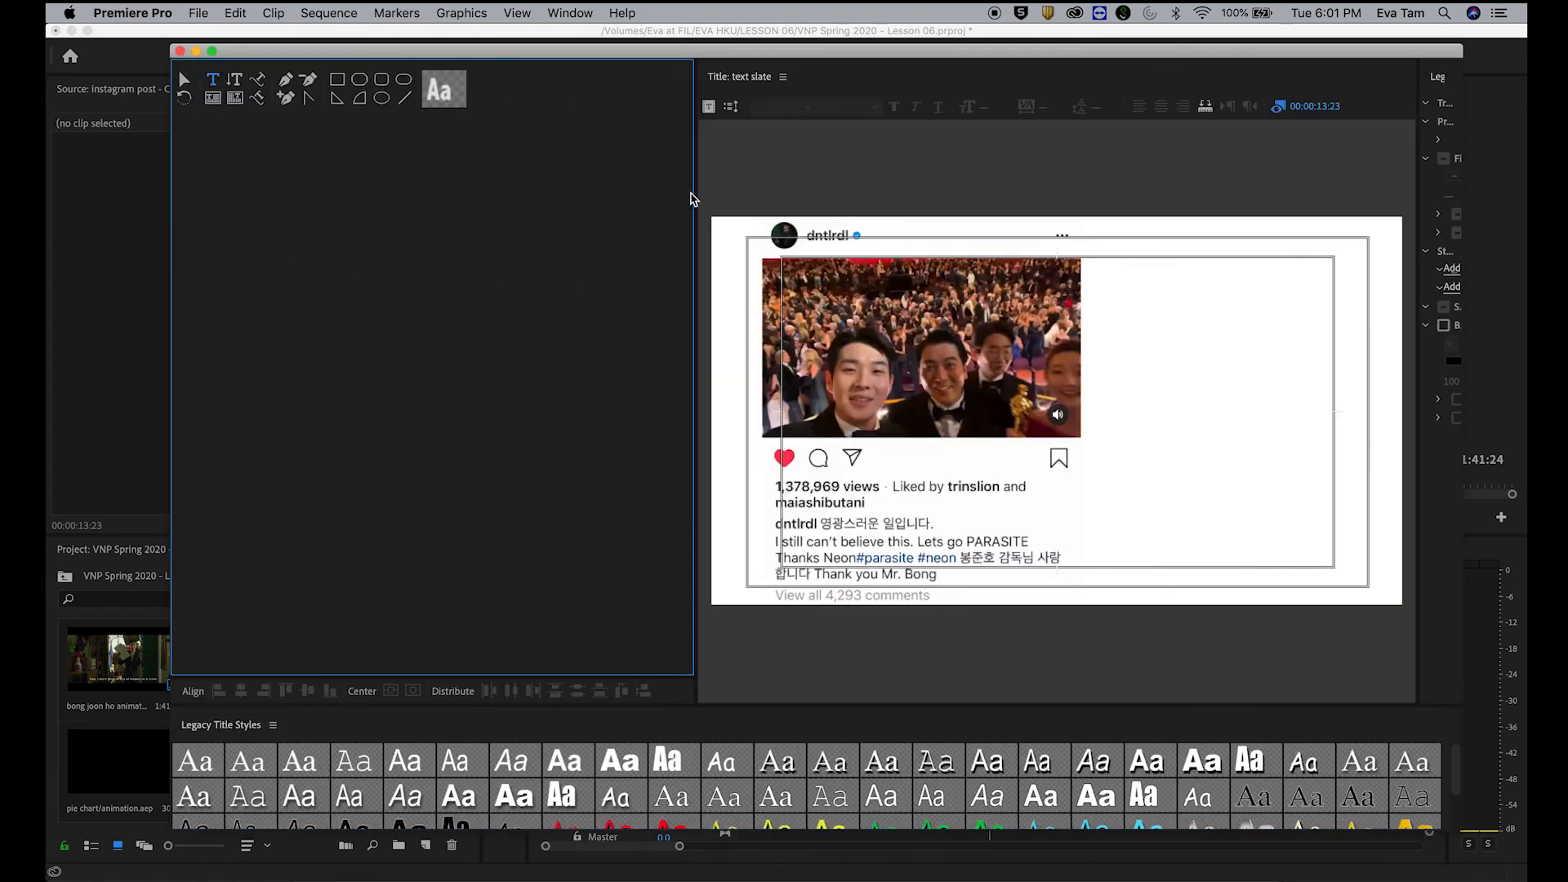
drag(693, 176, 261, 165)
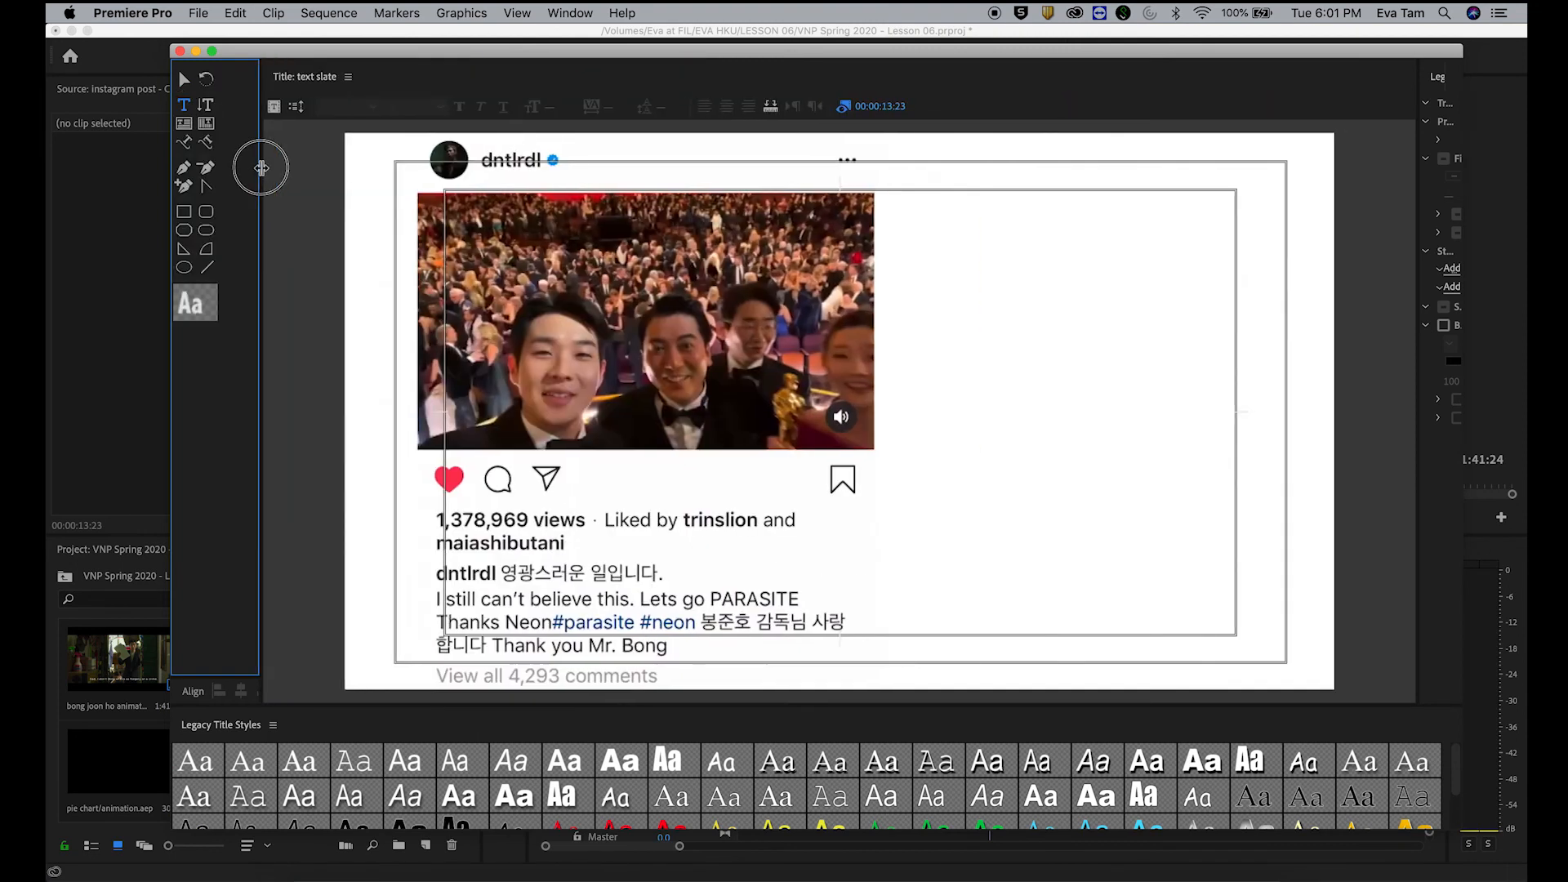
click(915, 311)
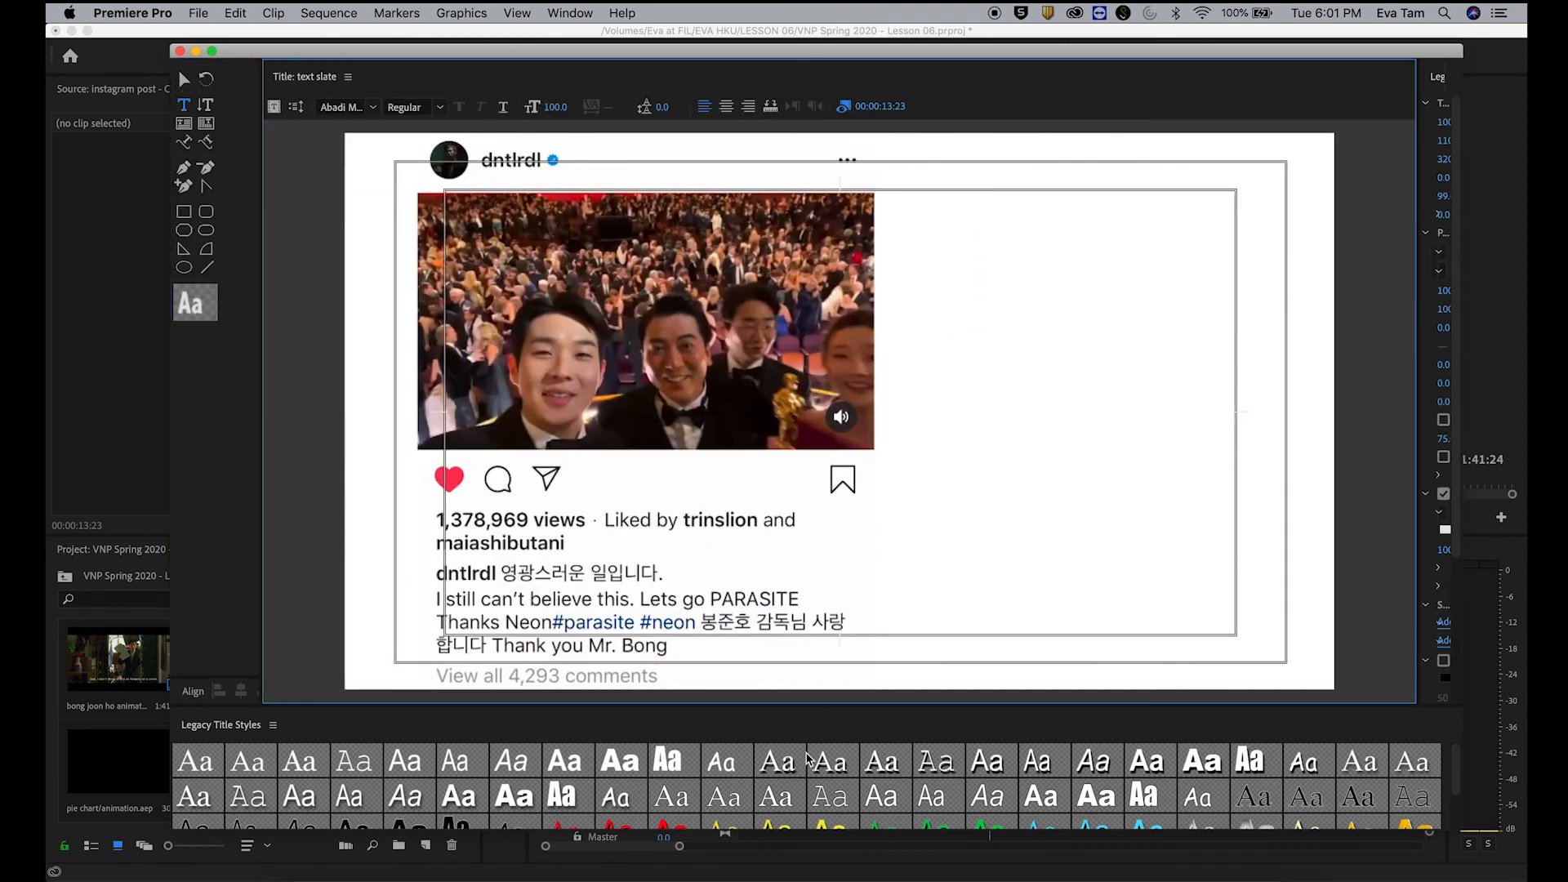
Step: Copy "First non-English movie to win "Best Picture" in 92 years" from the Chrome script and paste it into the title in Premiere Pro
click(719, 864)
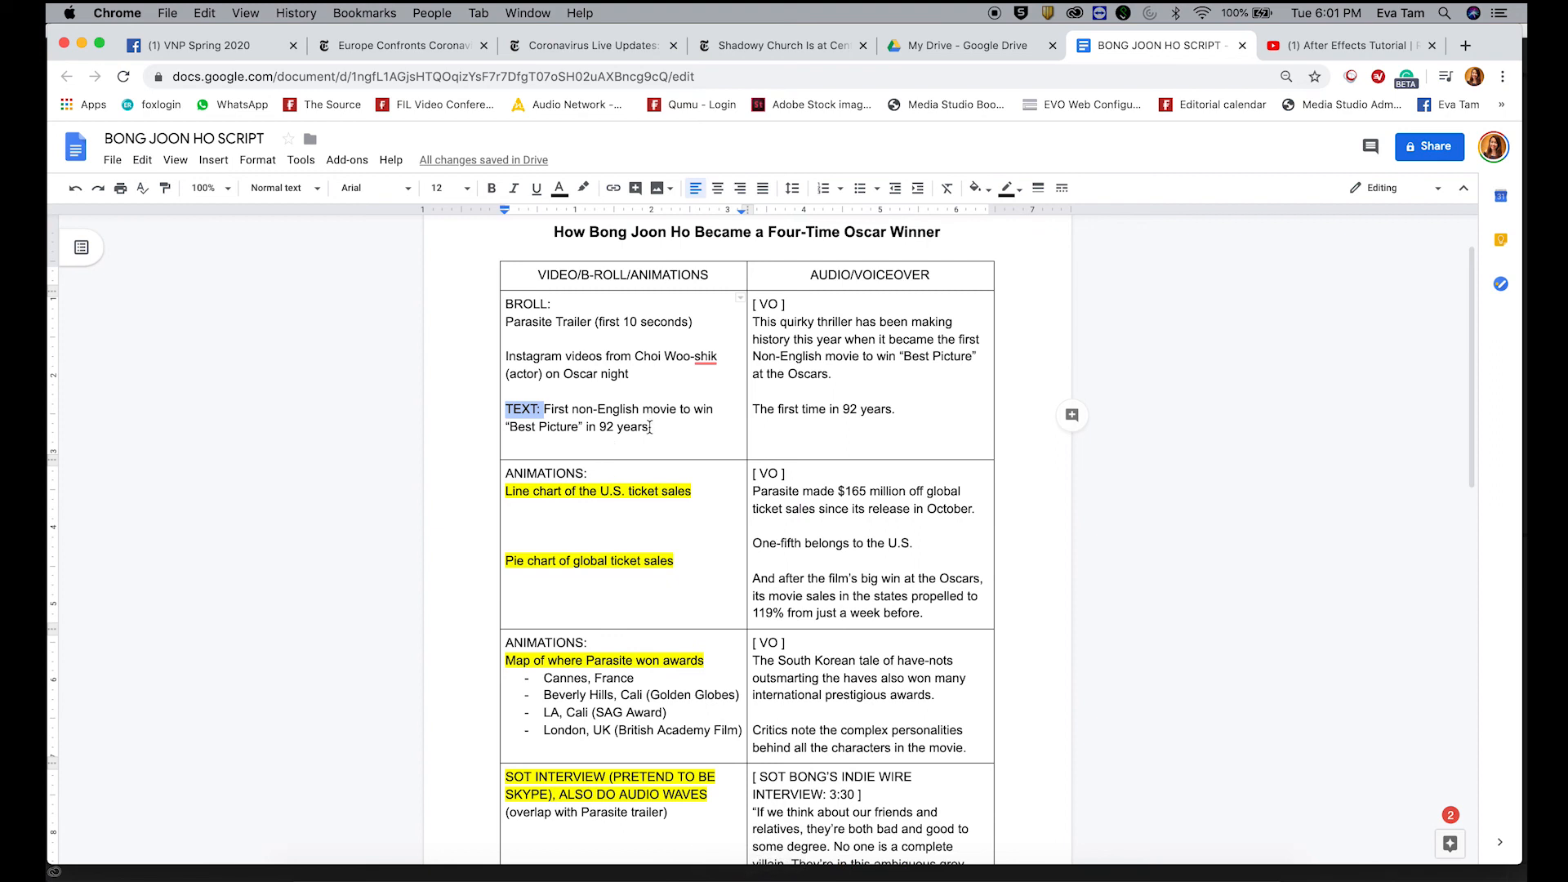
drag(631, 423, 562, 407)
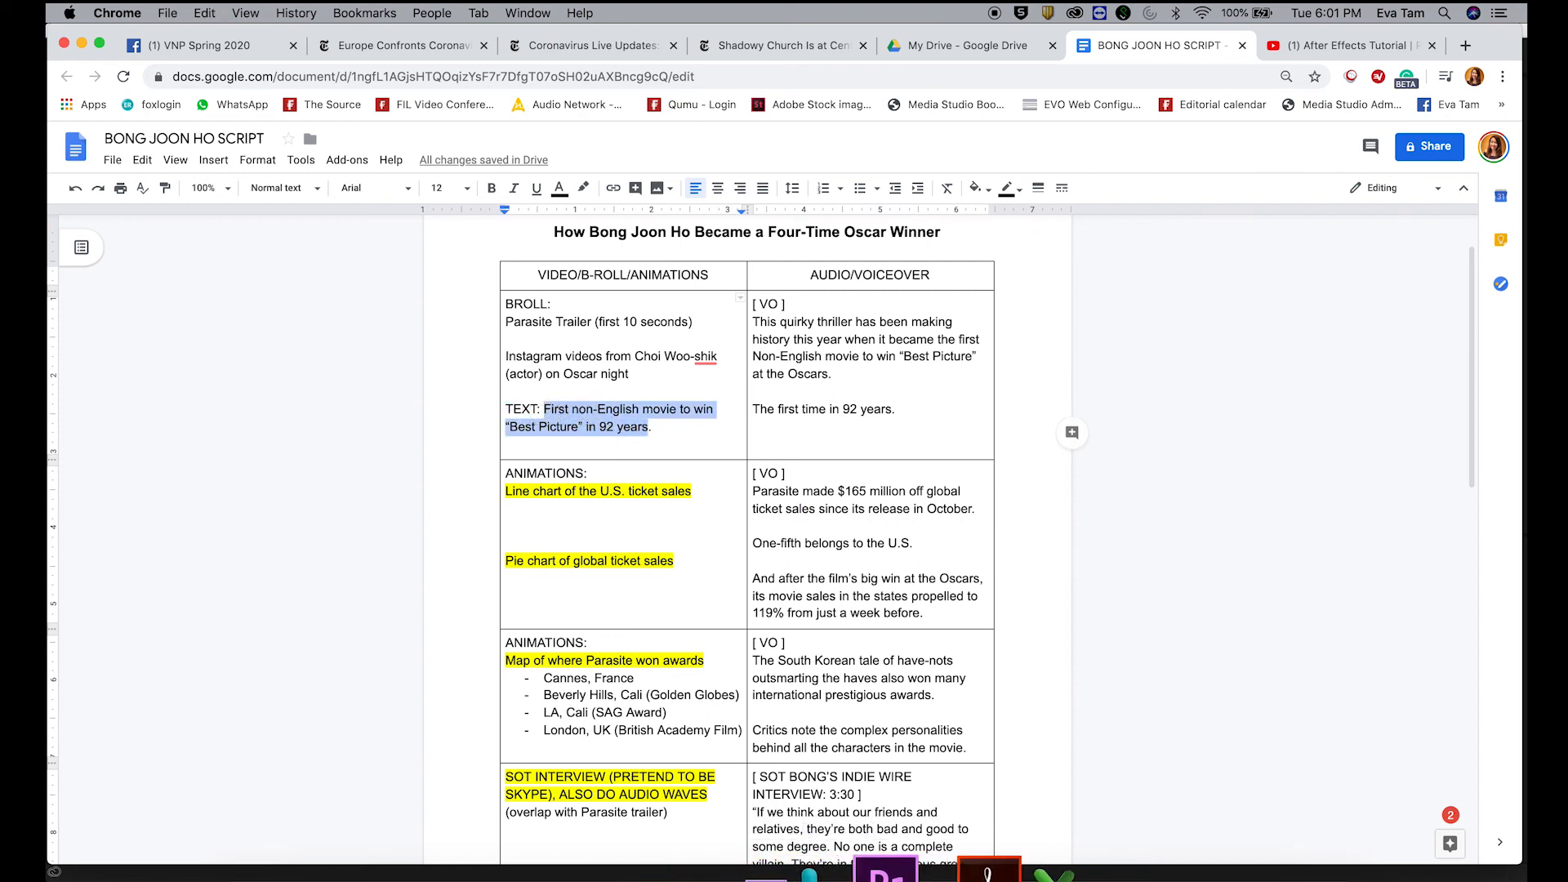
click(909, 872)
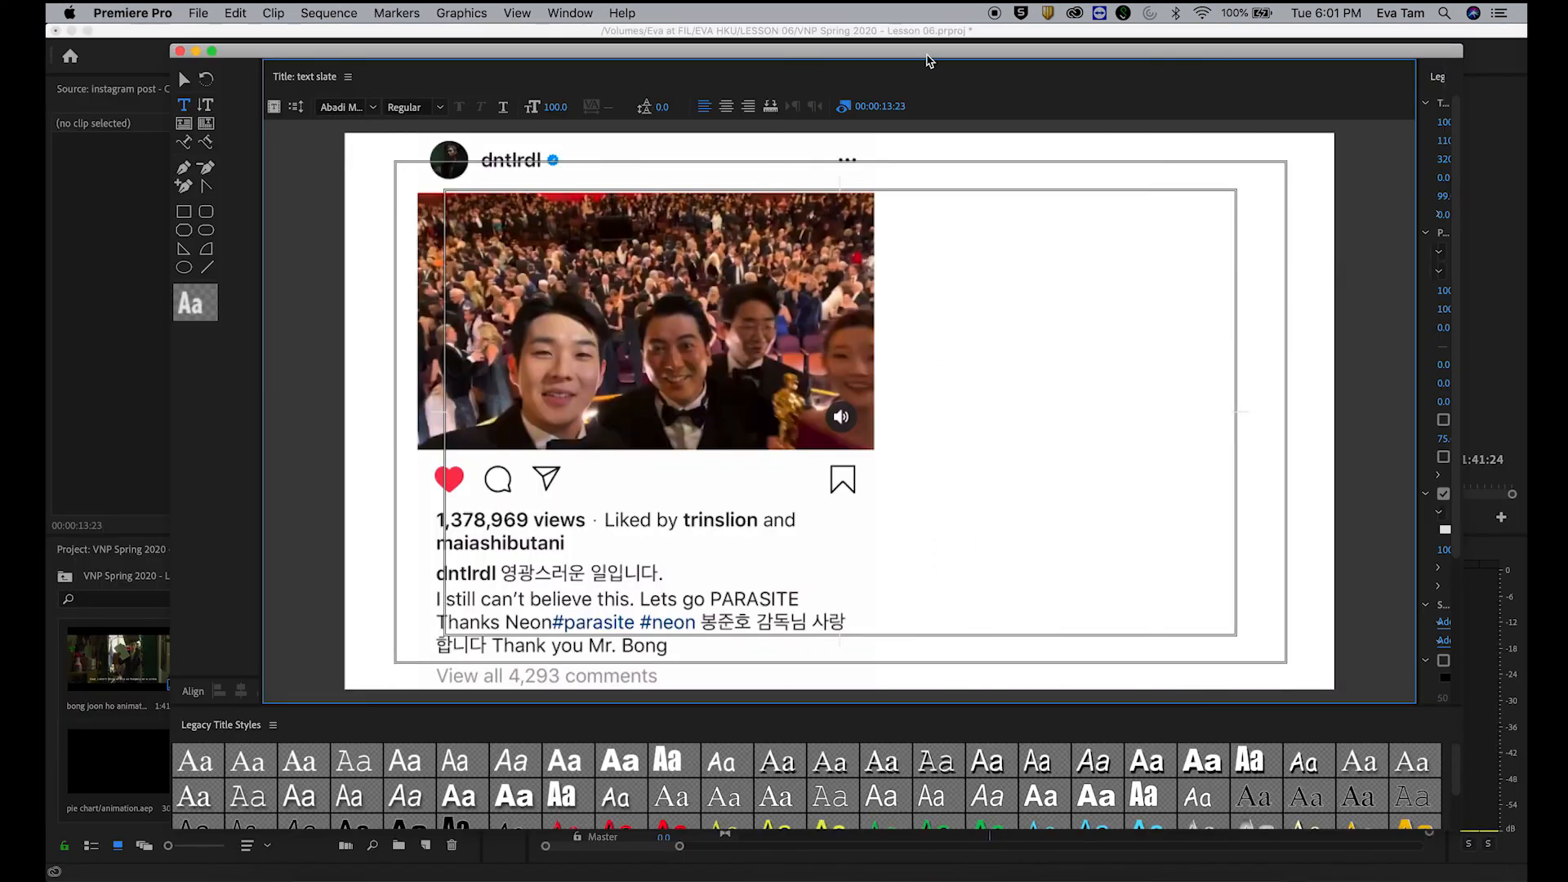
drag(927, 55, 906, 54)
key(super+v)
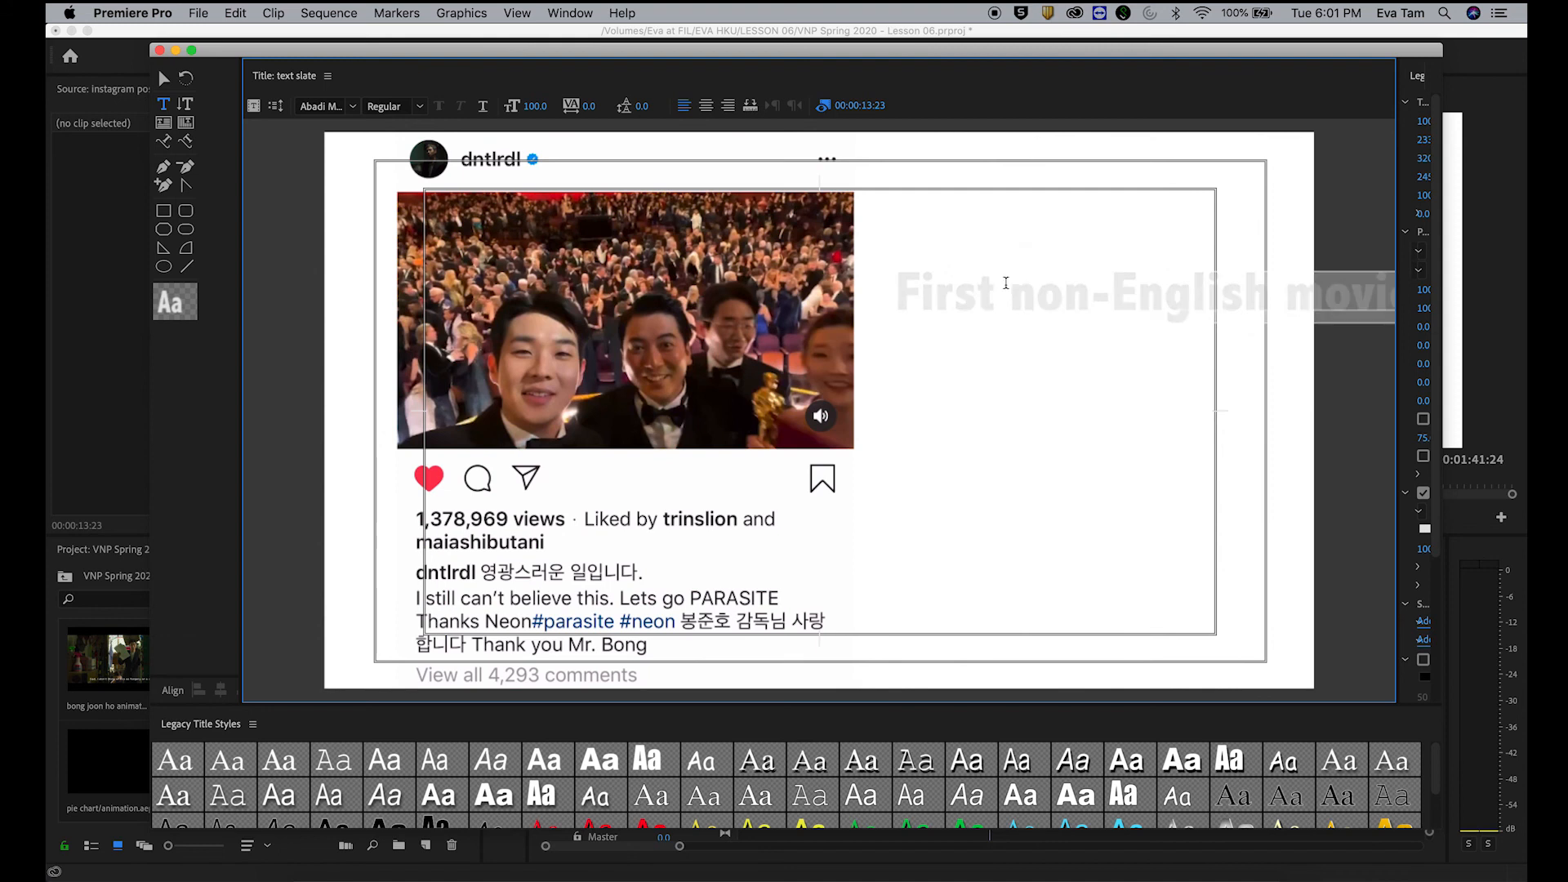
Step: Set the title text's font to Neuzeit G
click(331, 105)
text(Neuzeit G)
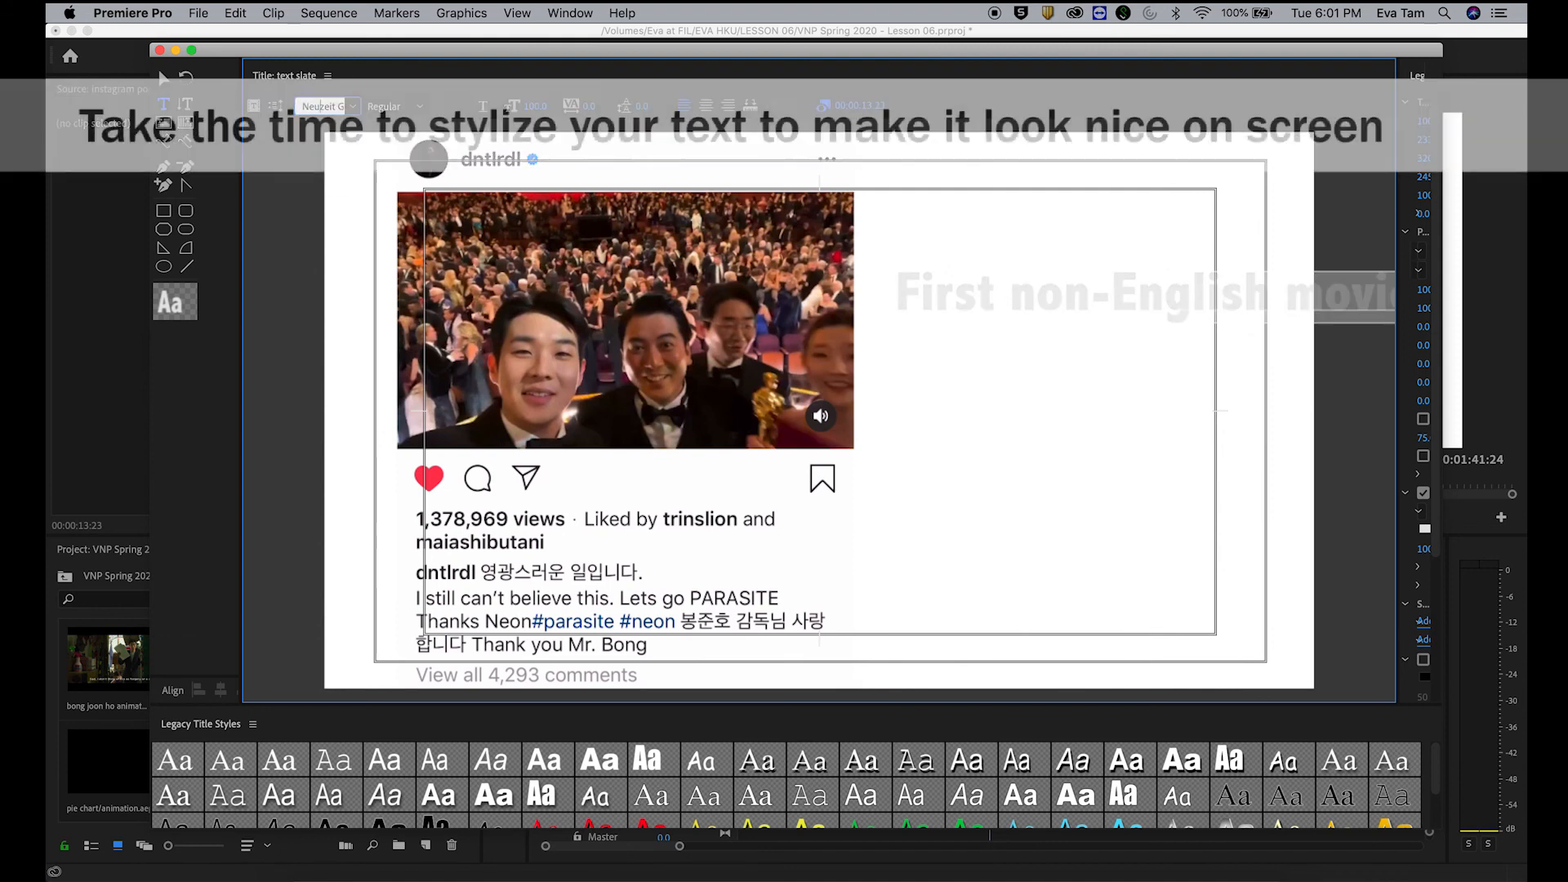
key(Return)
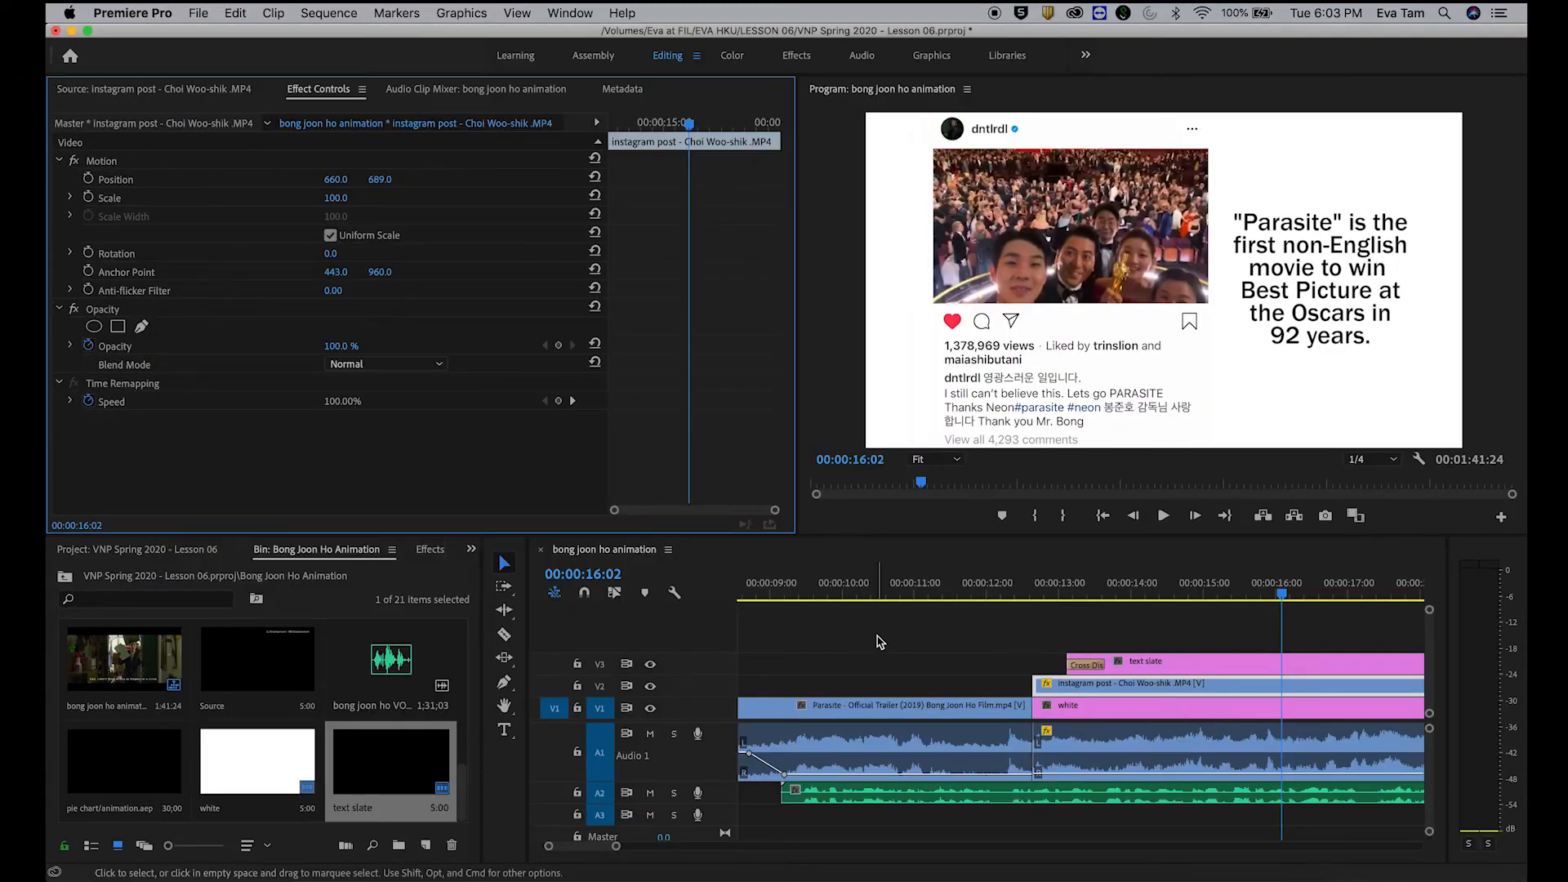
Step: Play back the Instagram clip with its text slate through to the end of the first voiceover segment
click(1078, 582)
key(space)
key(minus)
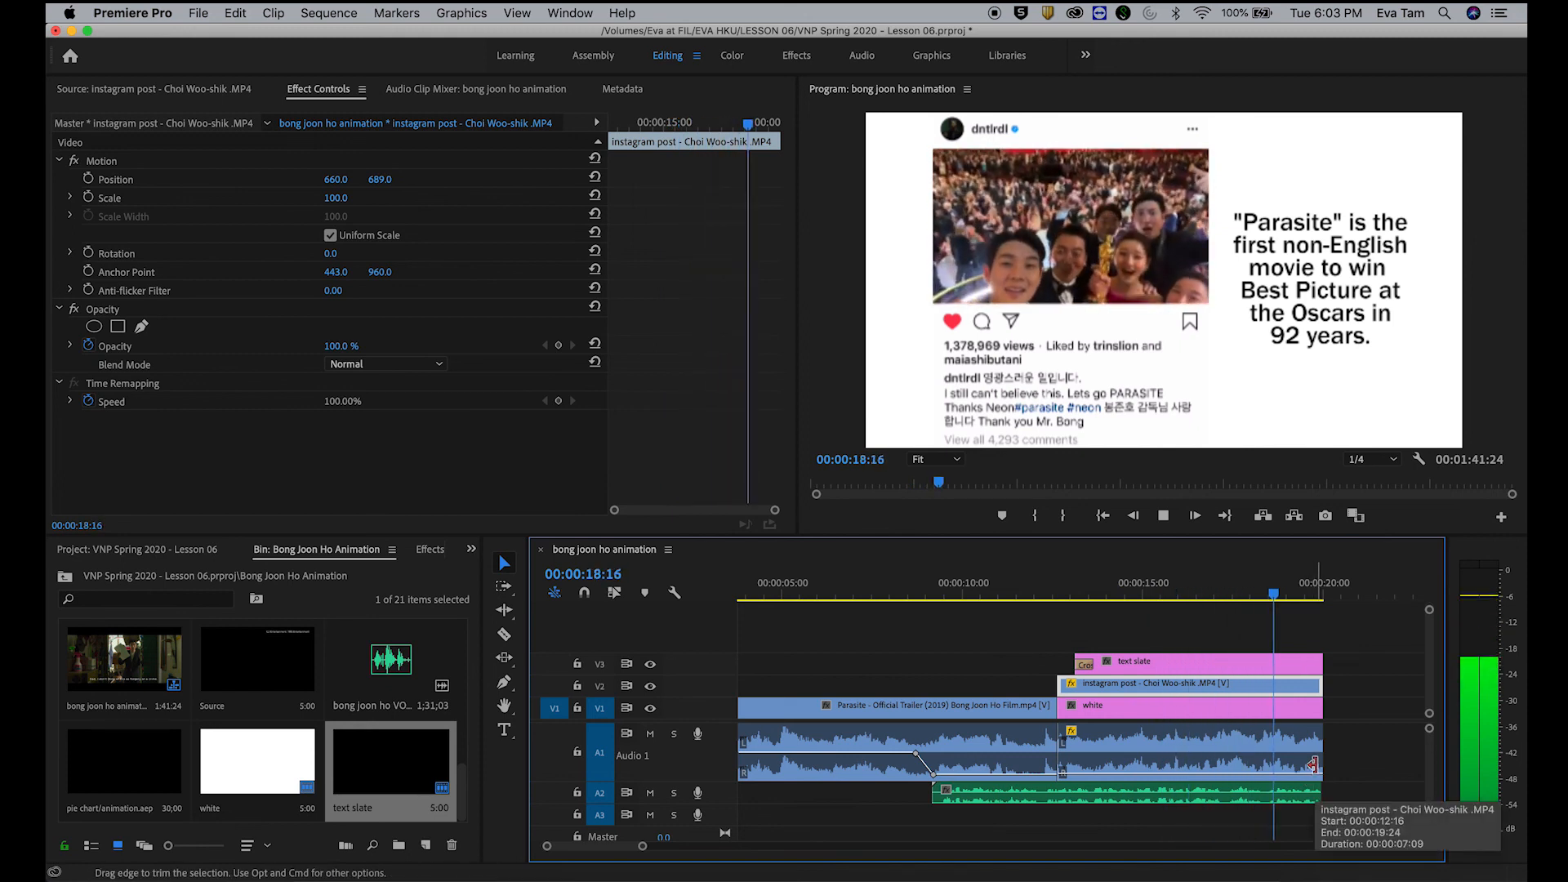
drag(1316, 595, 1287, 599)
key(minus)
Step: Listen to the second voiceover segment from 00:00:28:19 and move it on A2 to follow directly after the first segment
drag(1190, 596, 1258, 589)
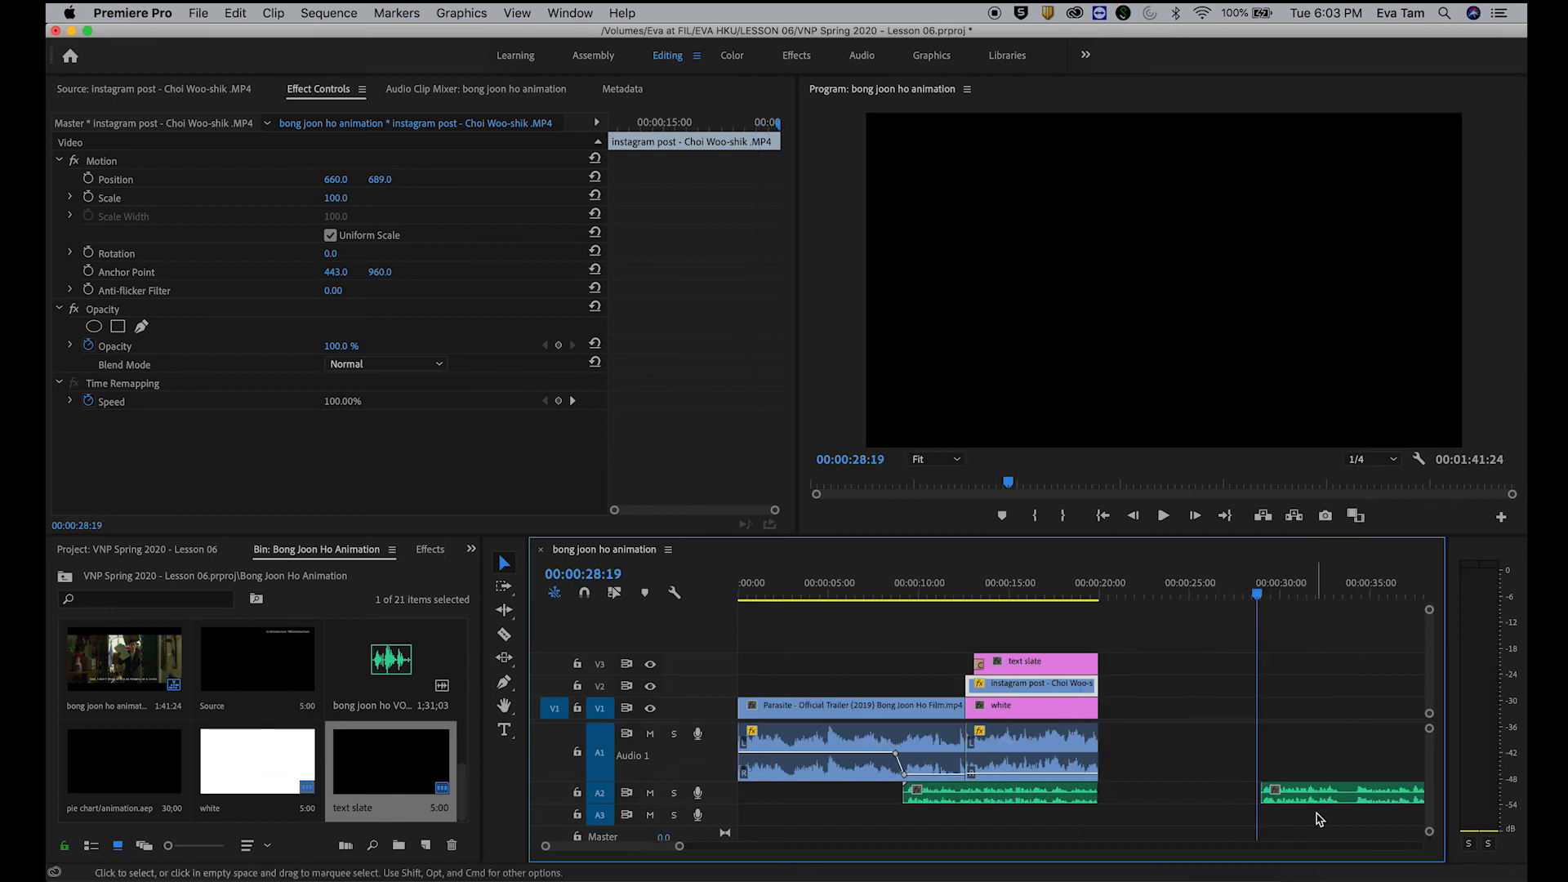
key(space)
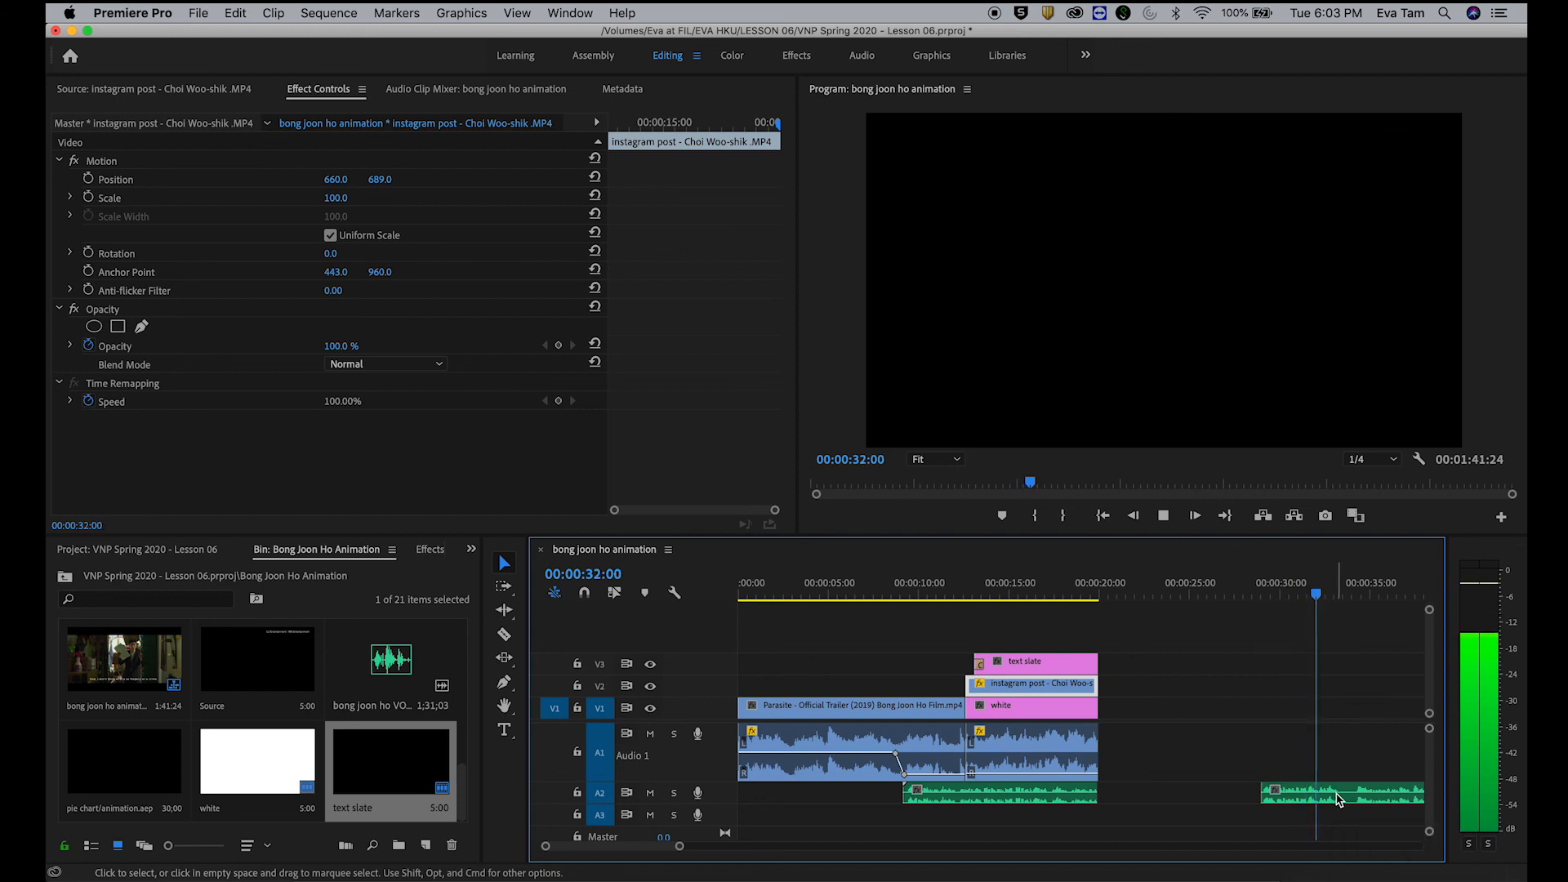
key(space)
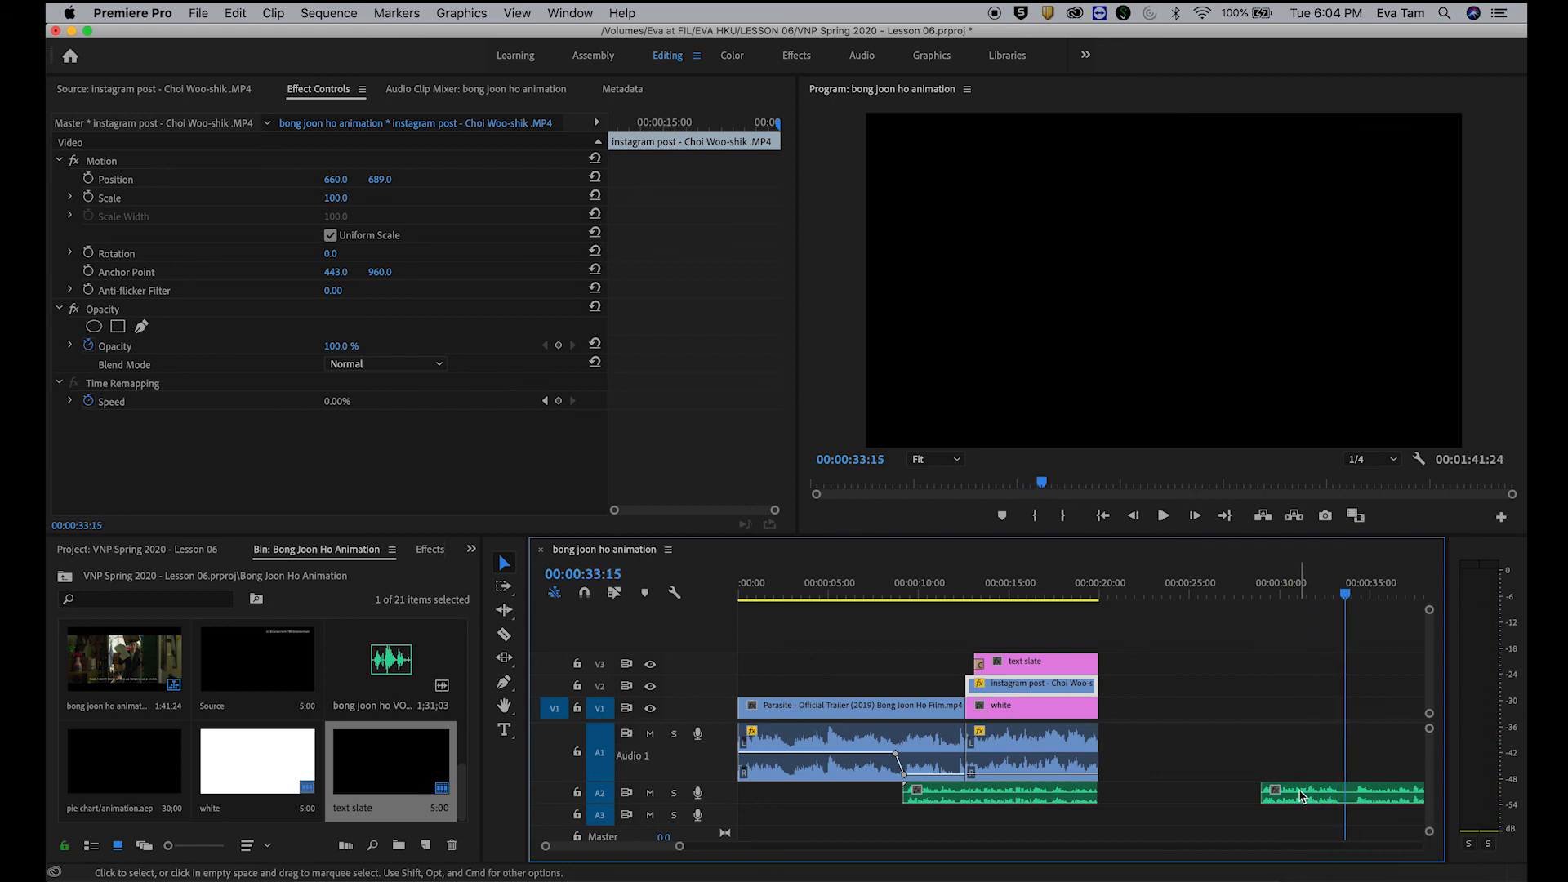
click(1173, 795)
drag(1321, 794, 1173, 794)
Step: Play the timeline from 00:00:19:12 to check the join between the two voiceover segments
click(1089, 588)
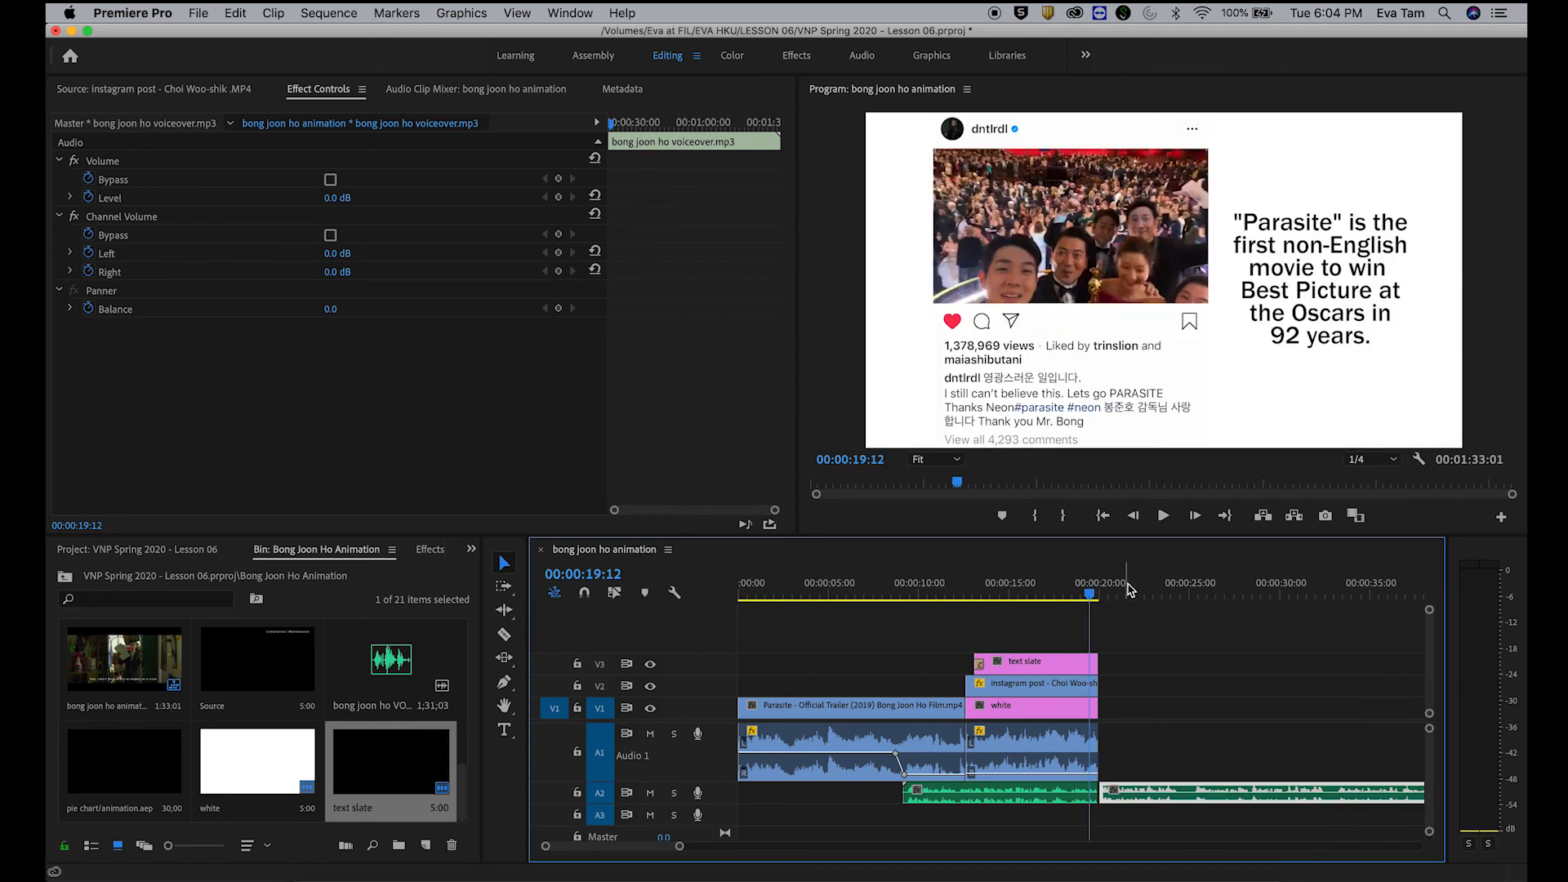
click(1179, 626)
key(=)
key(space)
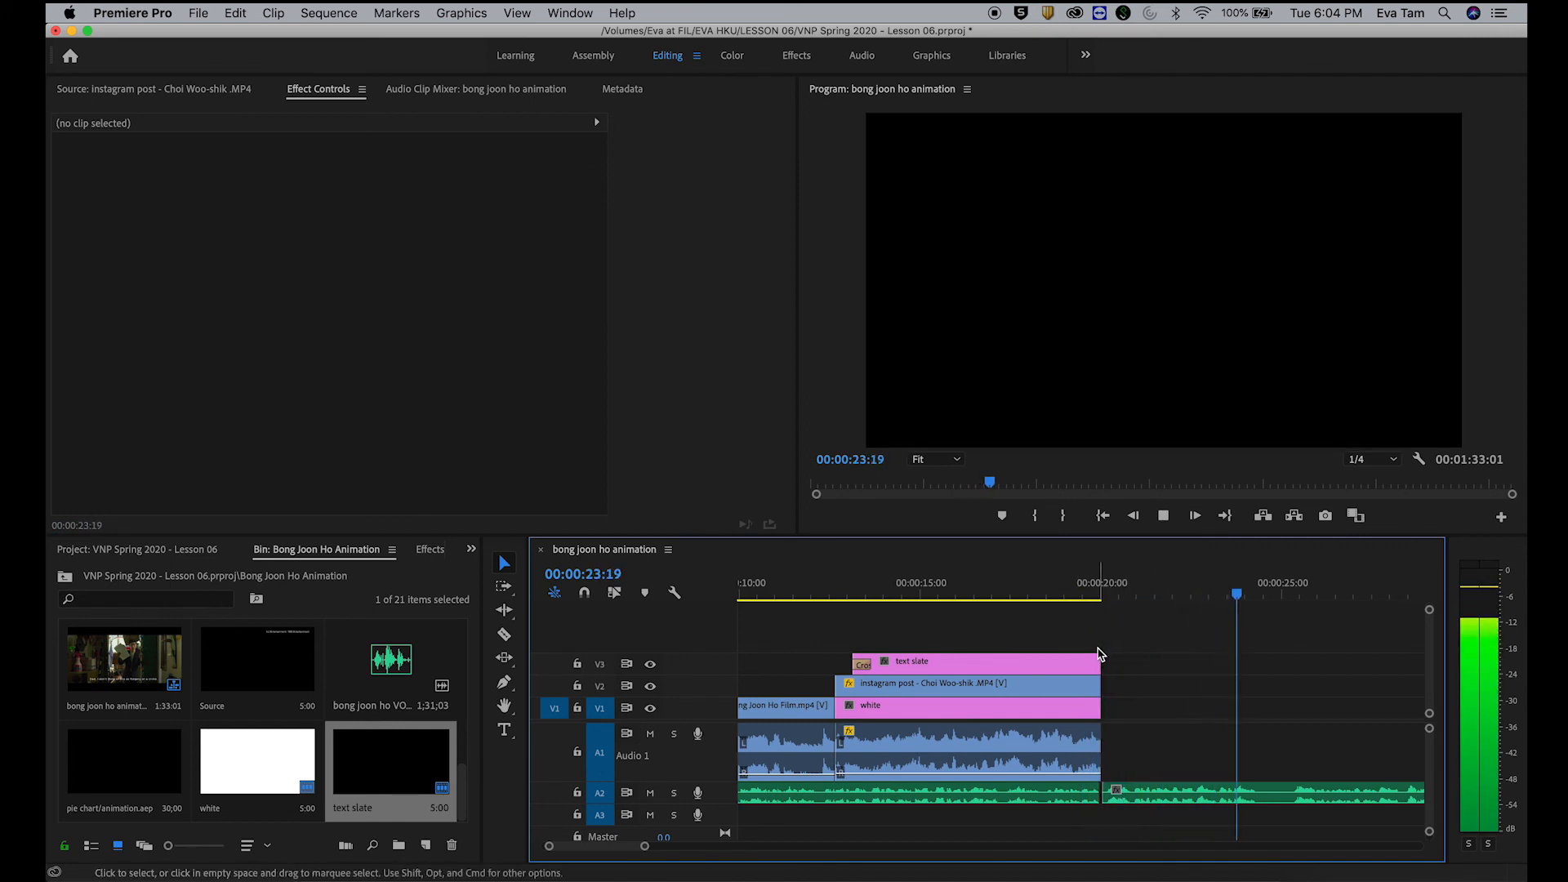
key(space)
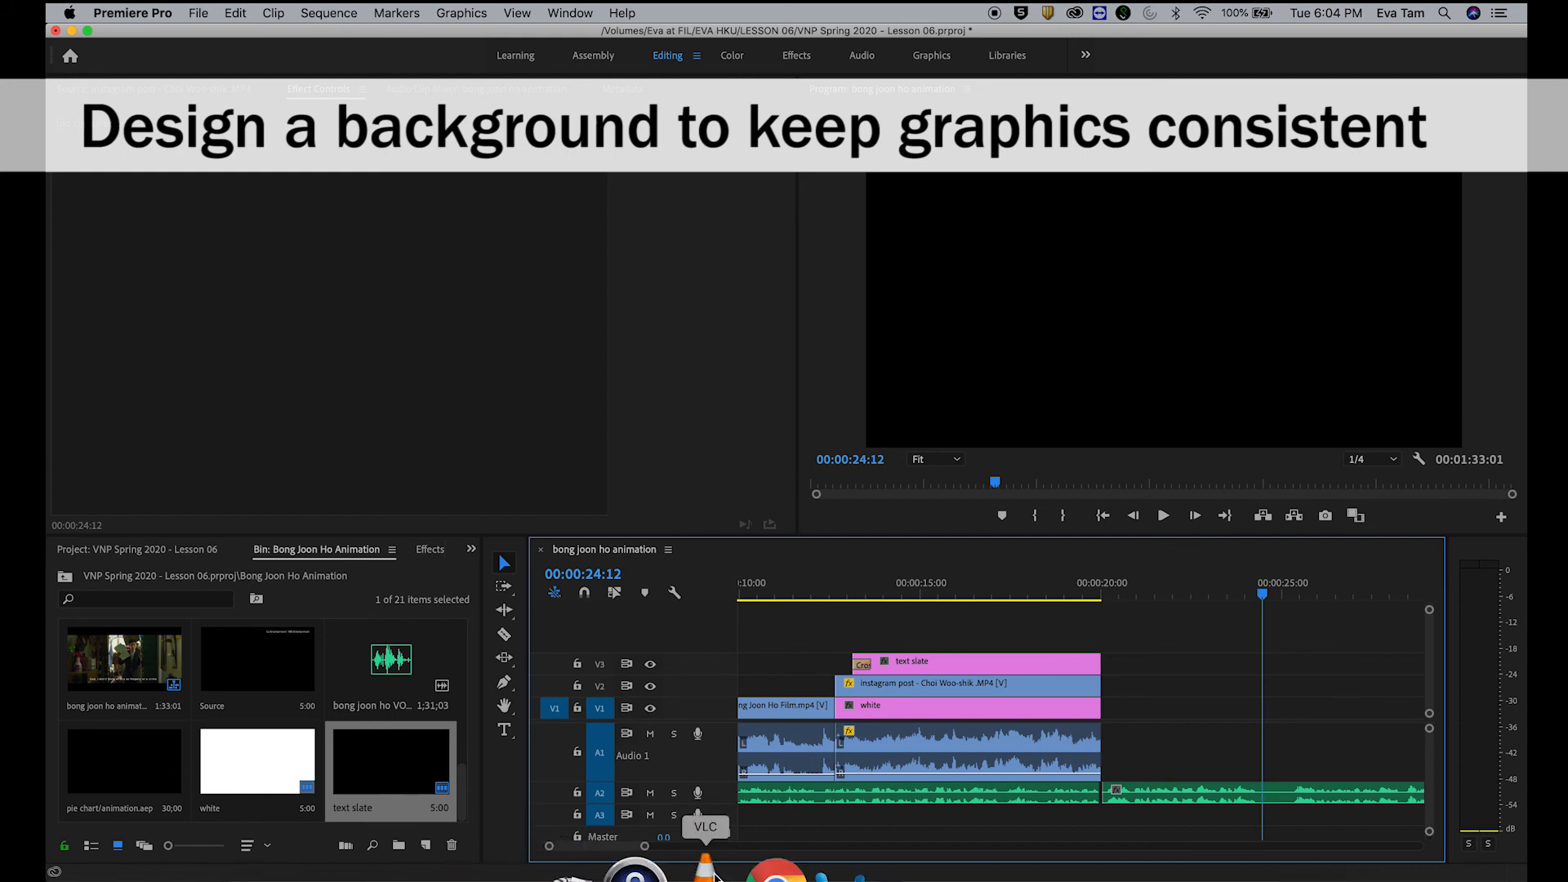
Step: Switch to Chrome and search Google Images for "background grunge film" in a new tab
click(729, 868)
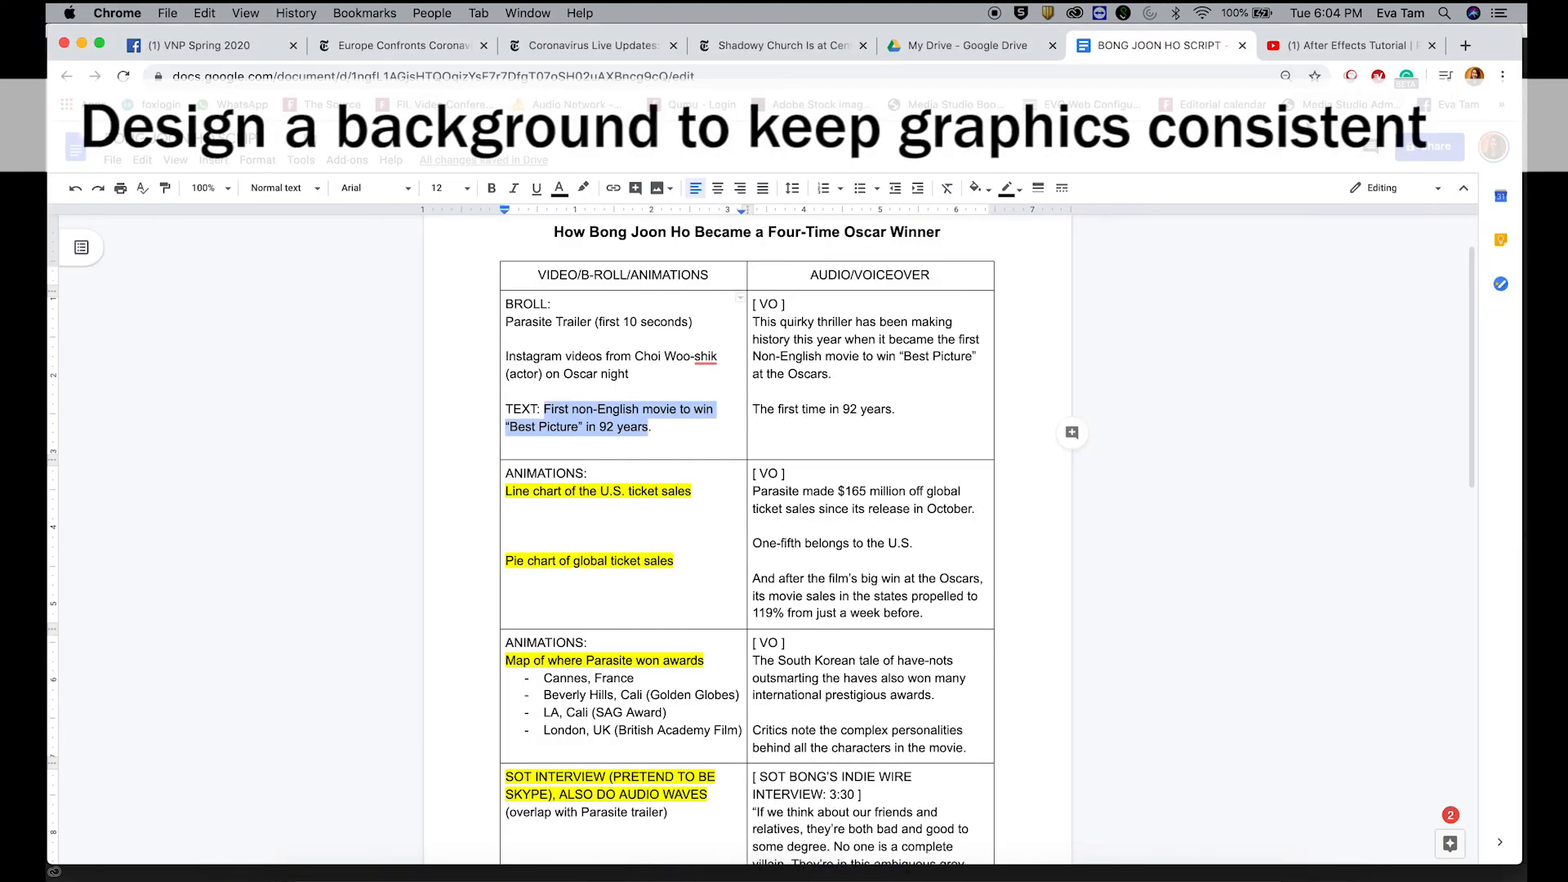
key(super+t)
text(tex)
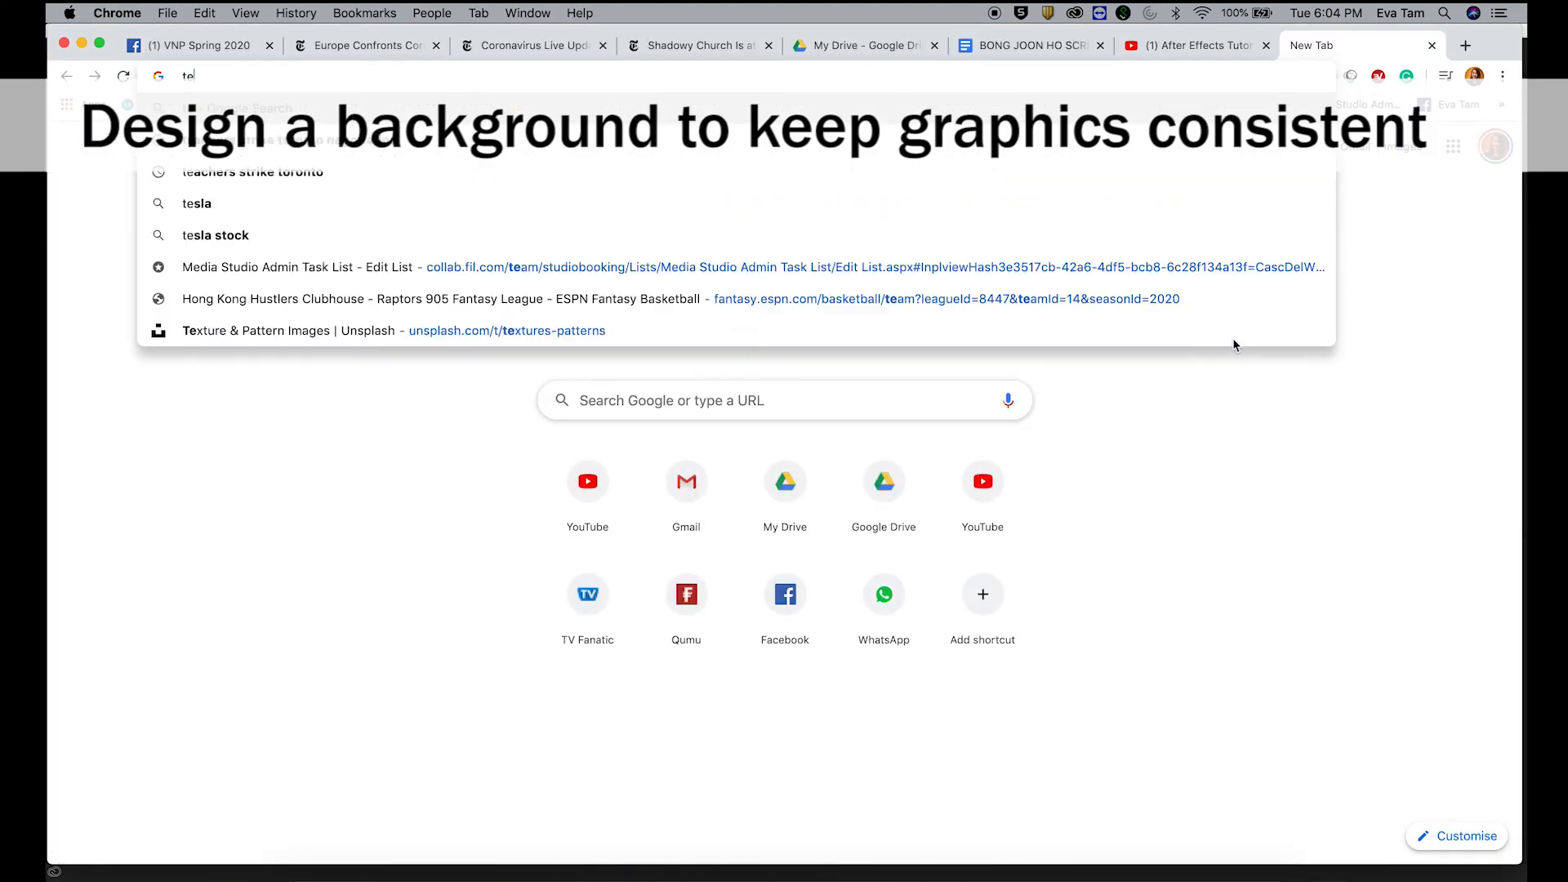
key(BackSpace)
key(BackSpace)
key(BackSpace)
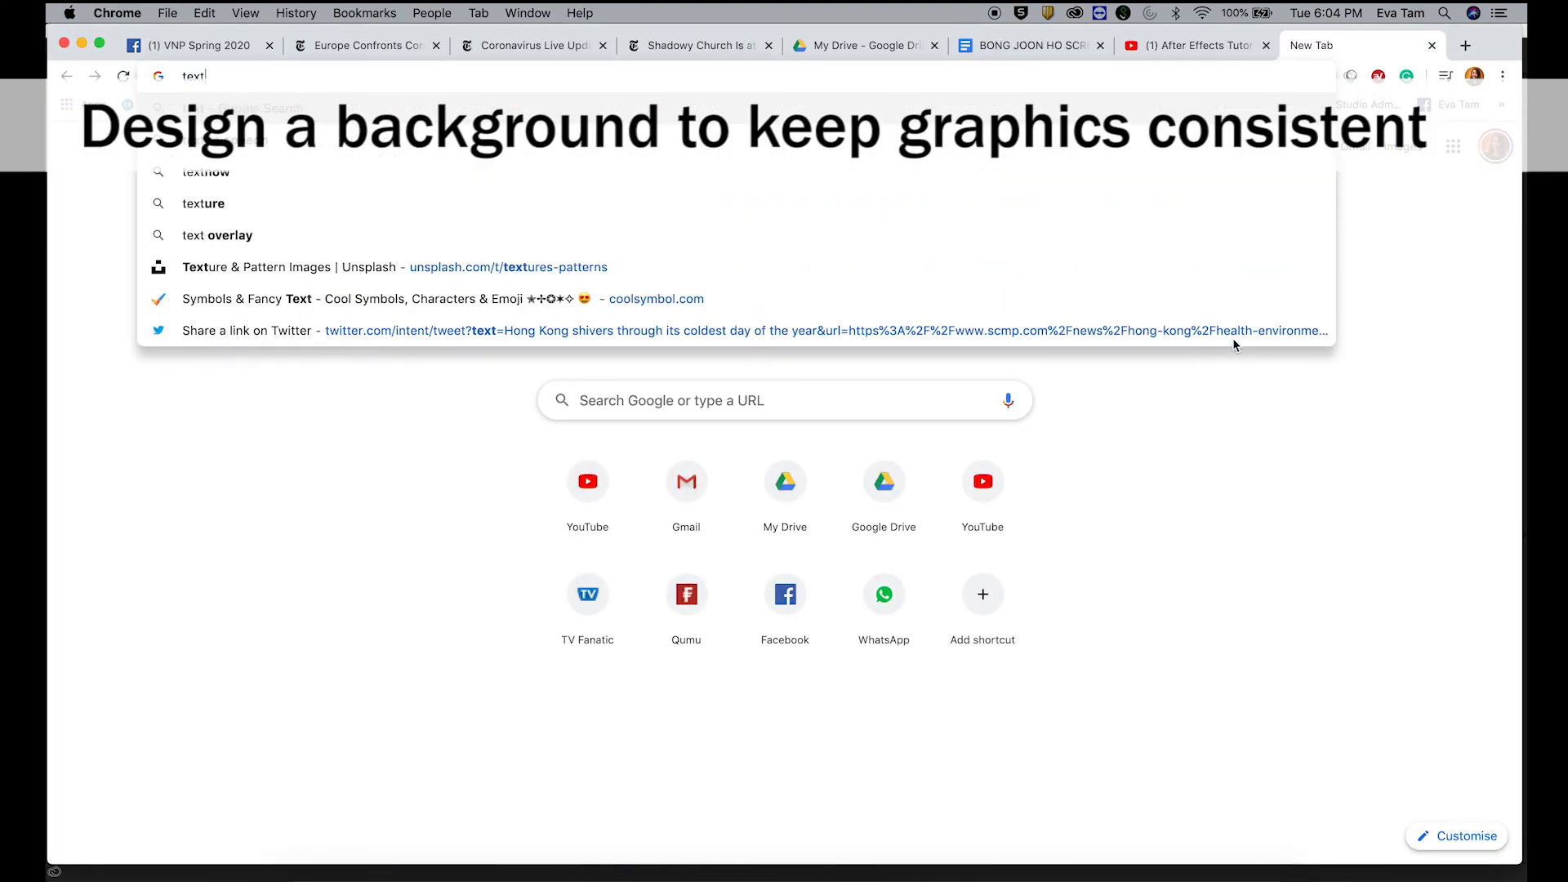
text(background)
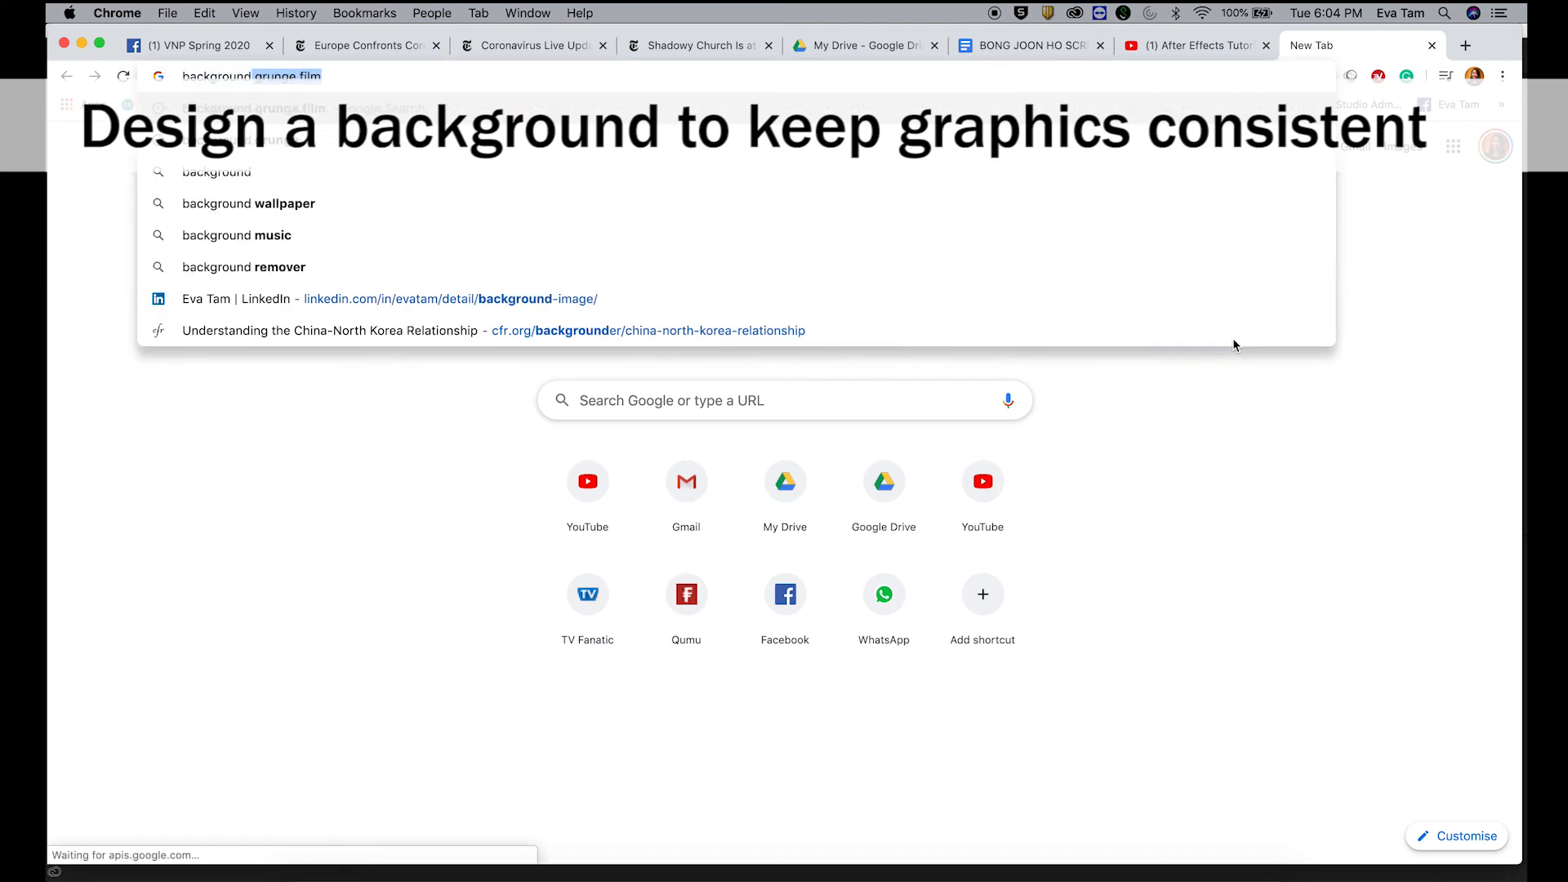
key(Return)
click(441, 368)
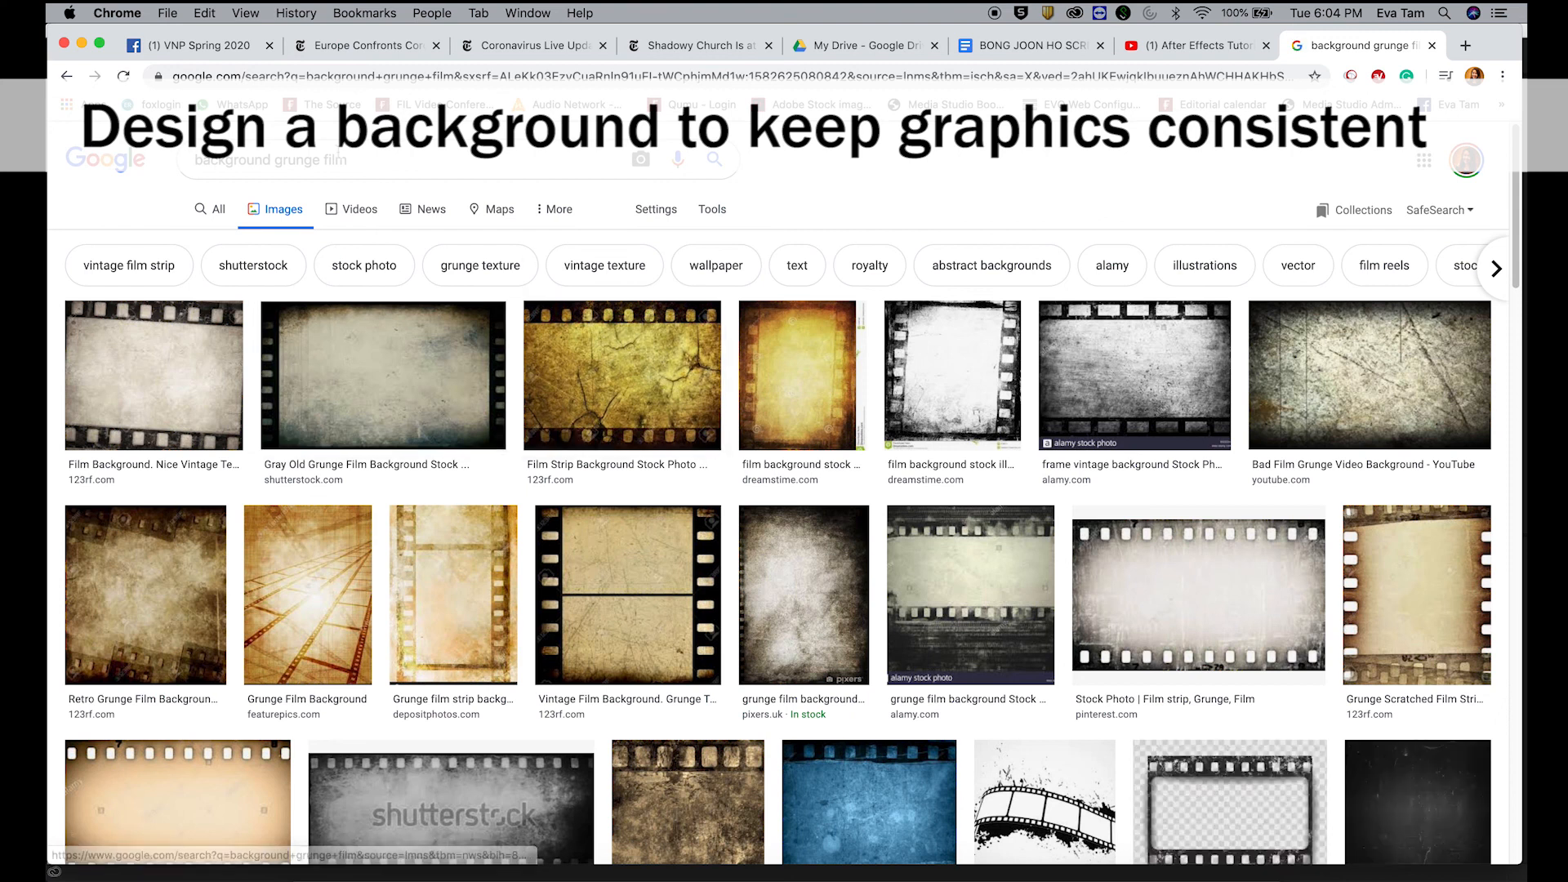
Step: Restrict the grunge film image results to the Large size
triple_click(331, 164)
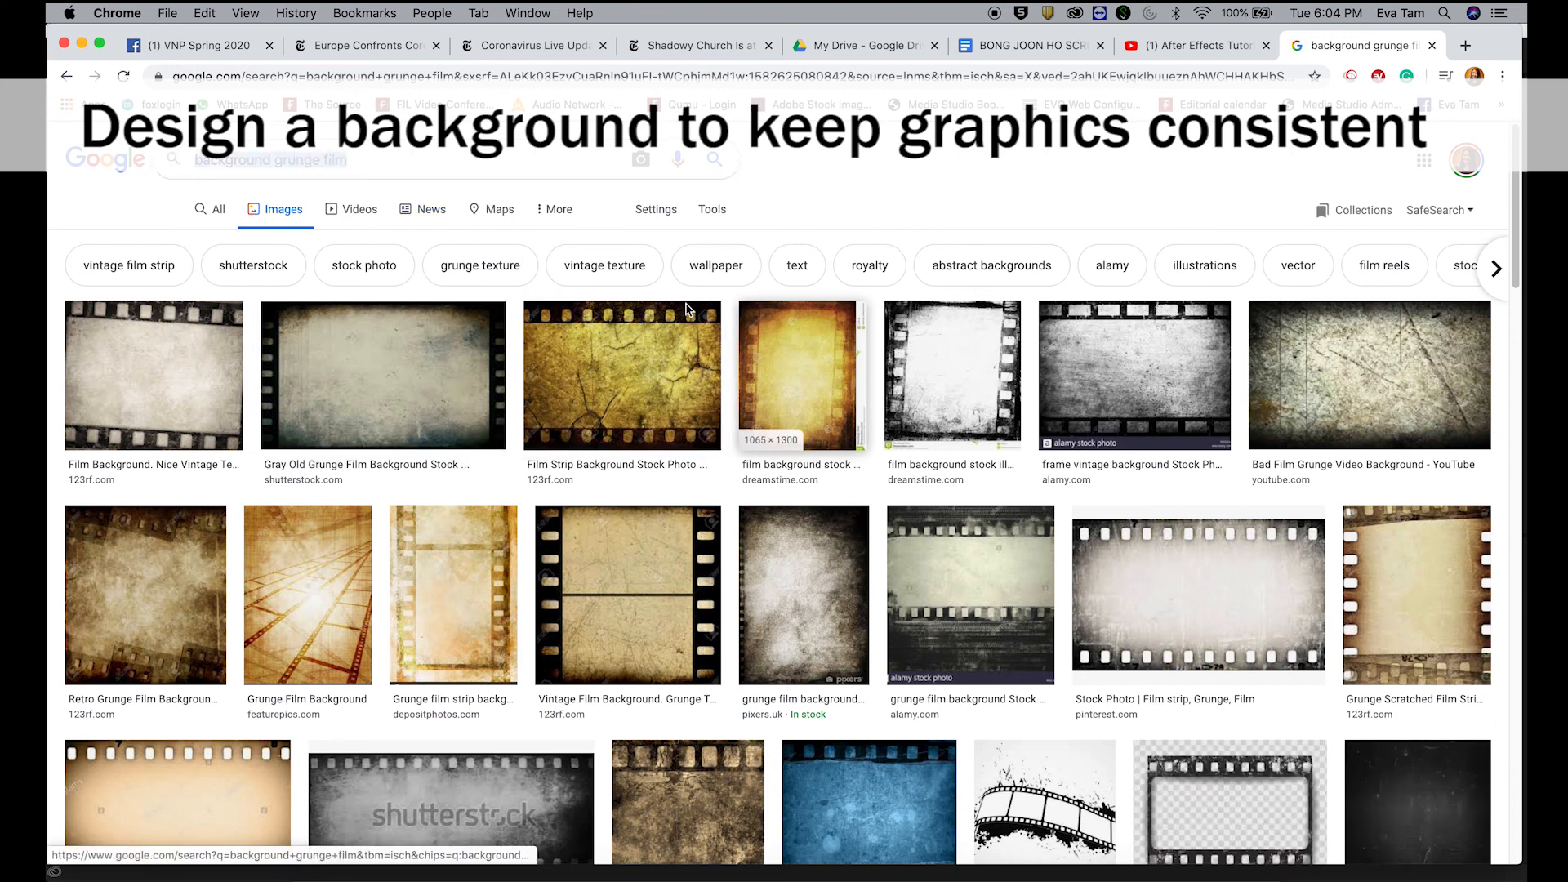
click(387, 167)
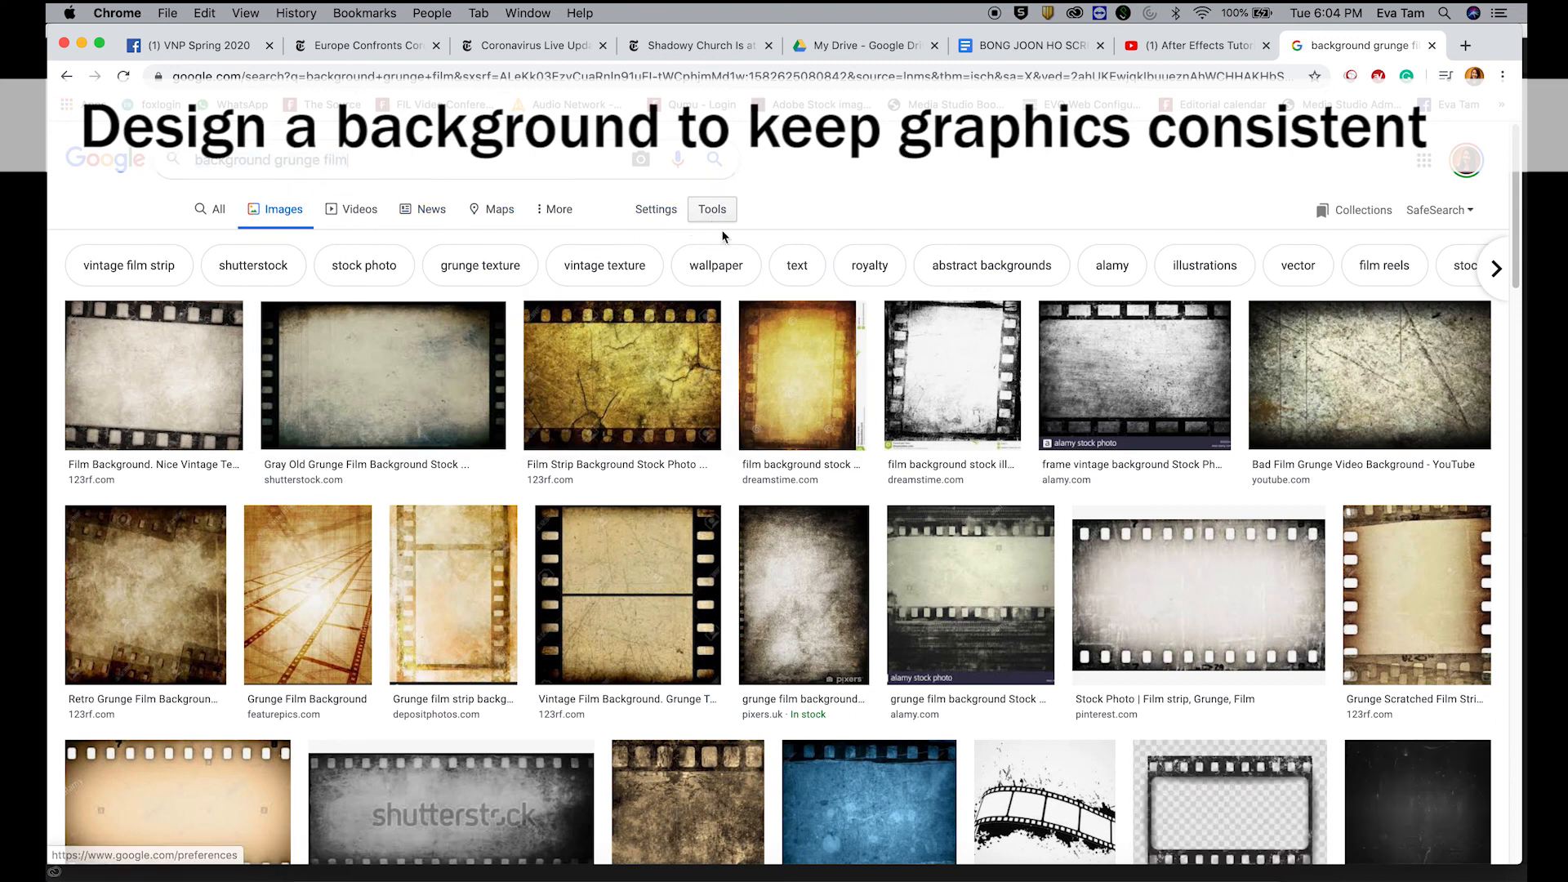
click(713, 215)
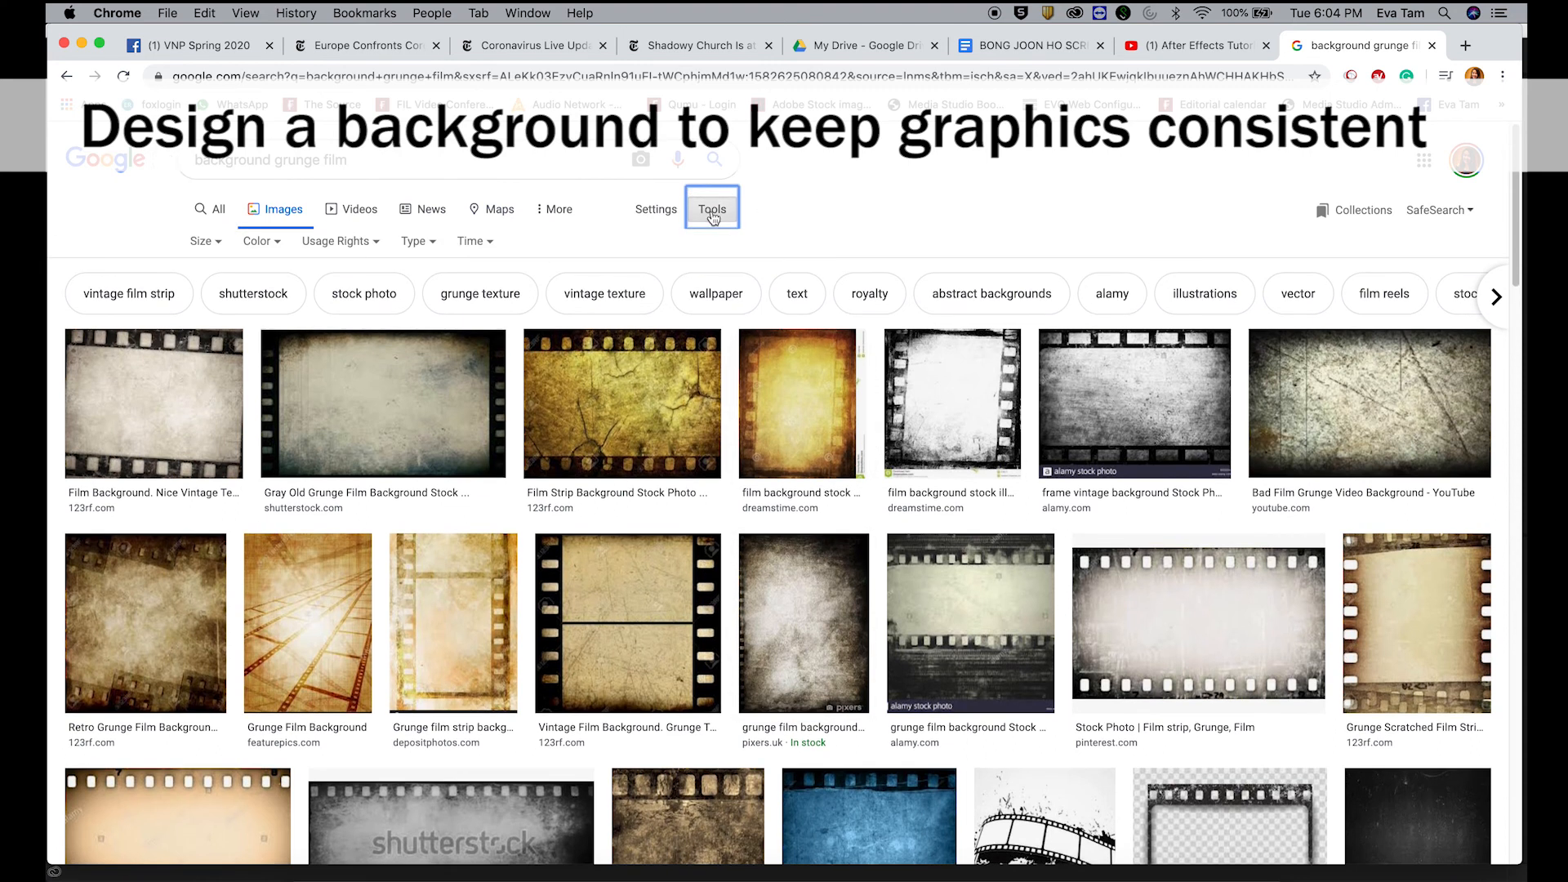
click(211, 243)
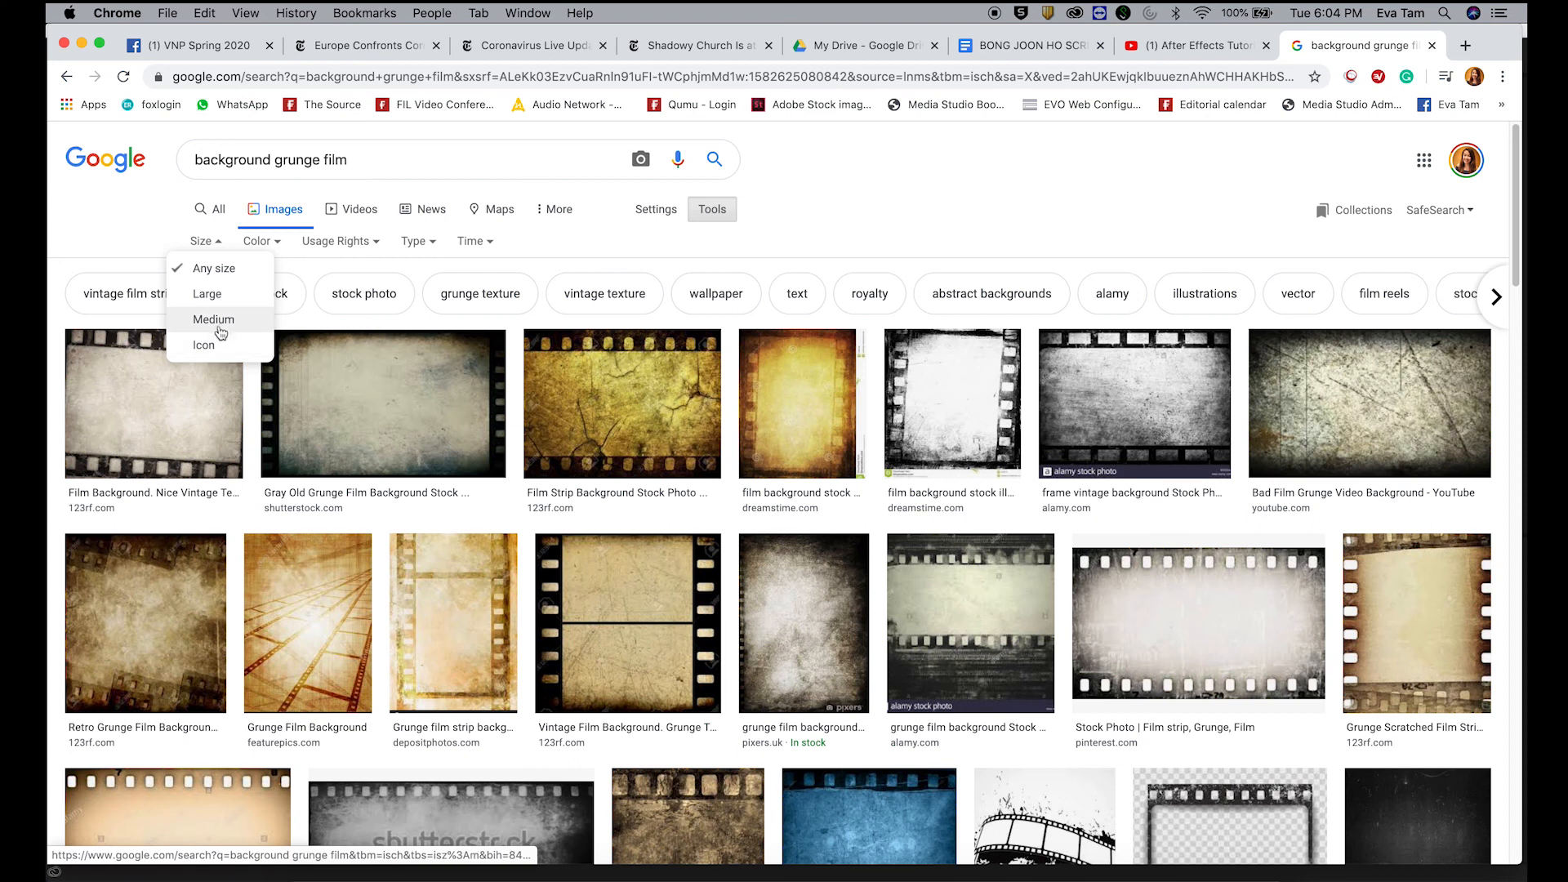
click(218, 296)
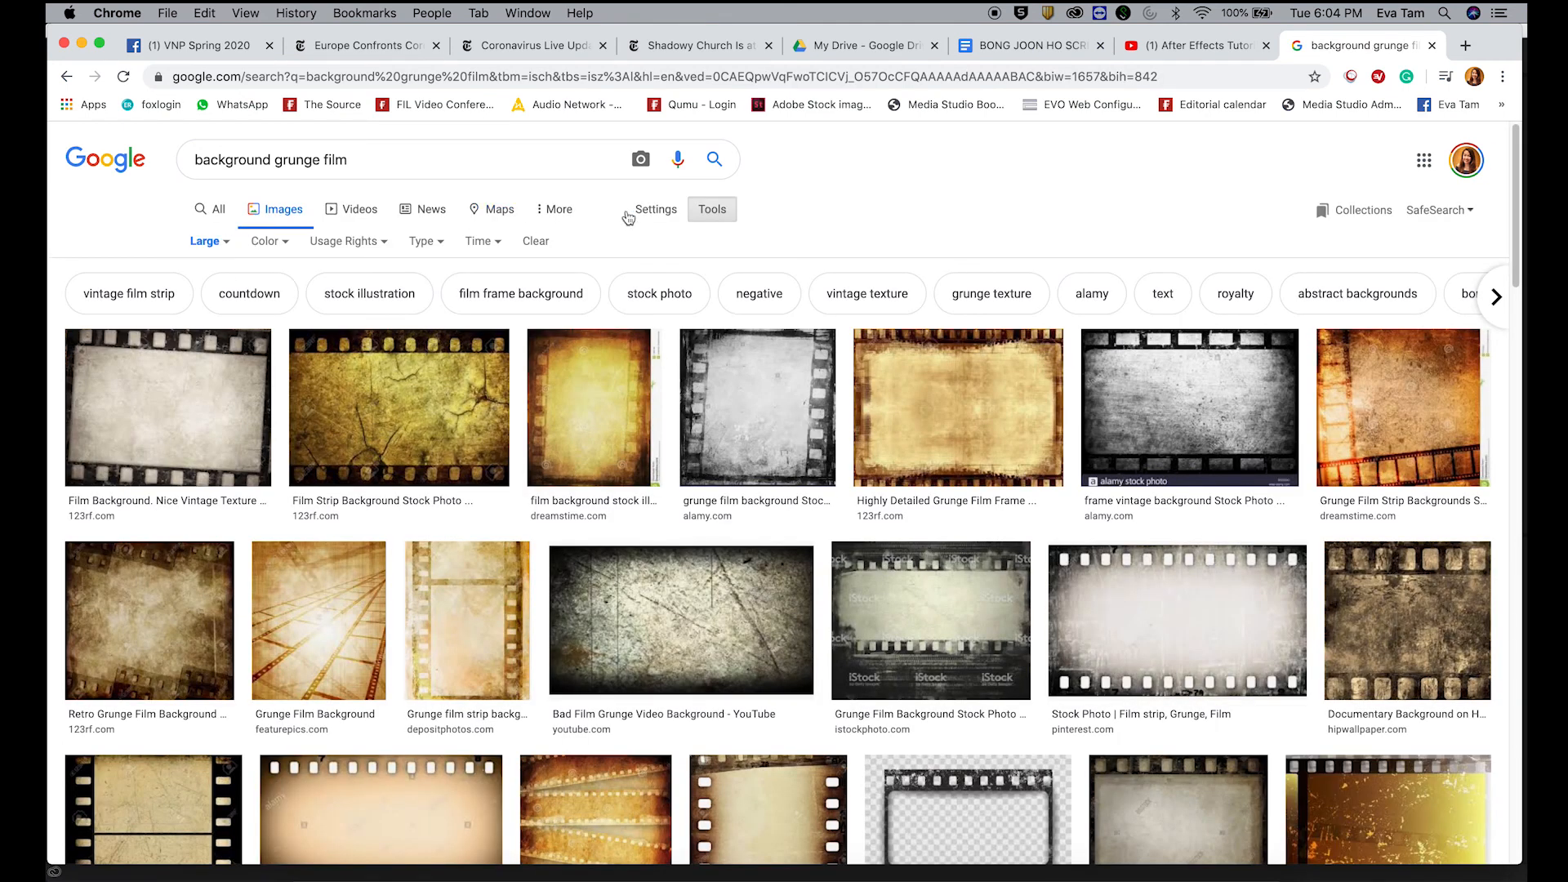
click(656, 210)
click(810, 206)
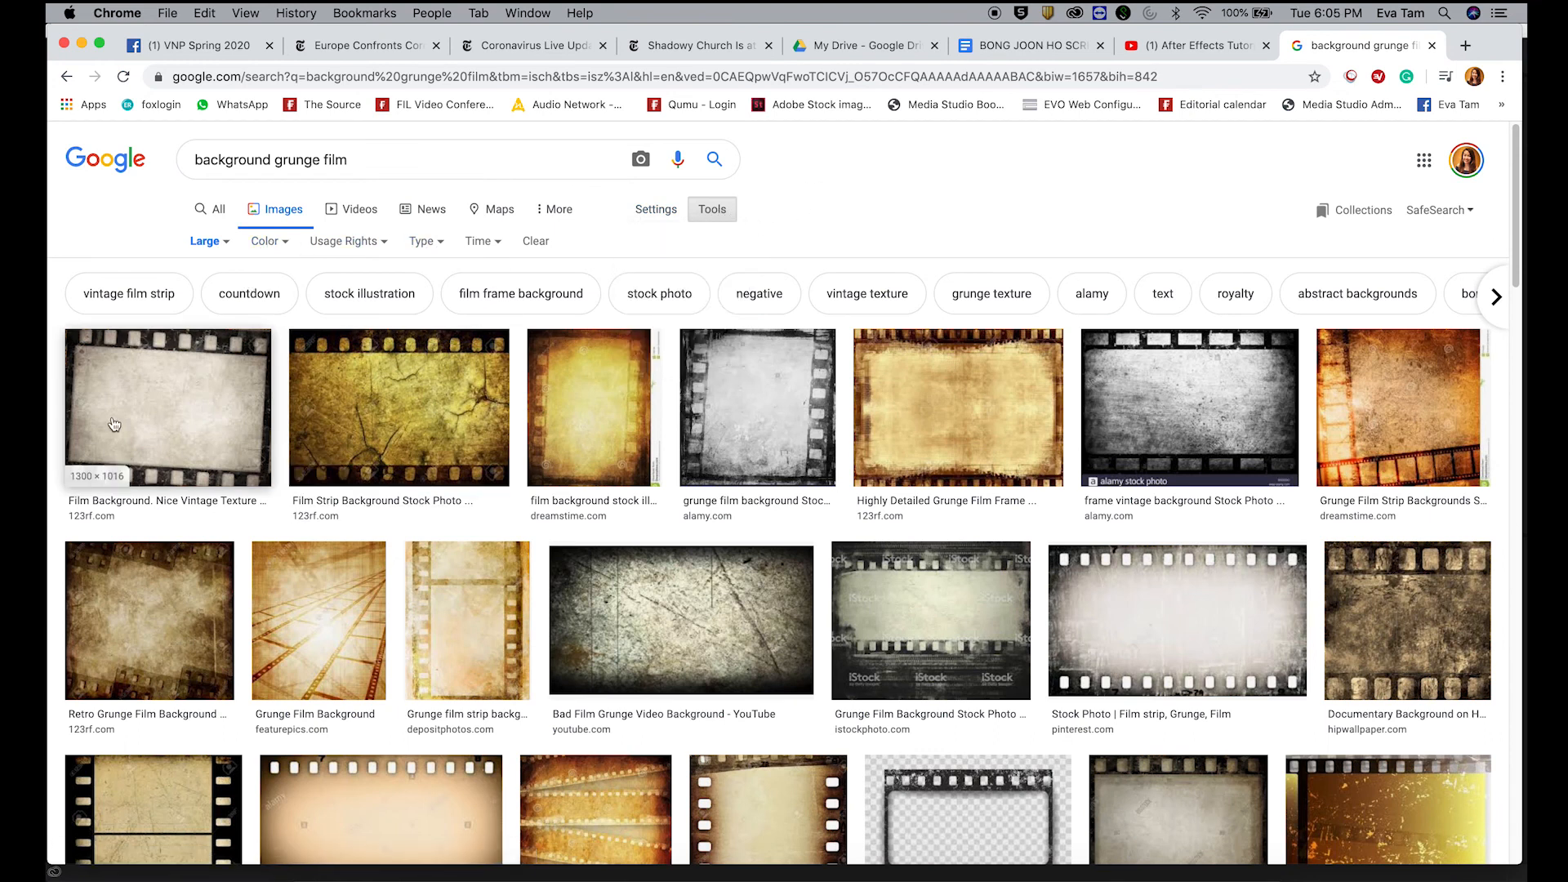
Step: Browse the large results and open the source pages of the pale film strip image from Pinterest
scroll(1146, 547, down, 1)
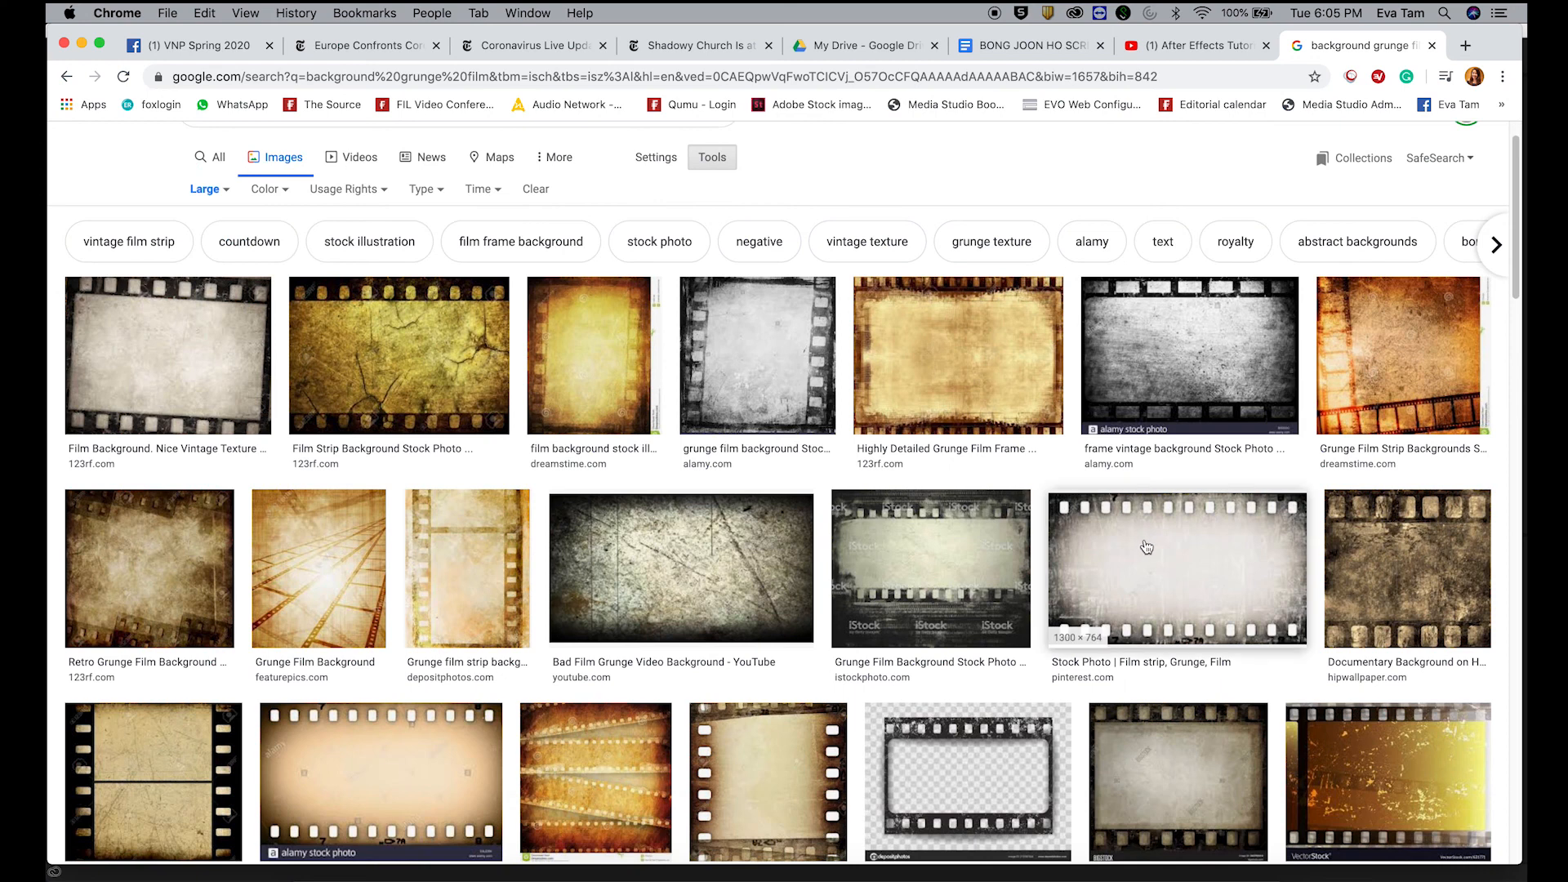
scroll(1203, 588, down, 5)
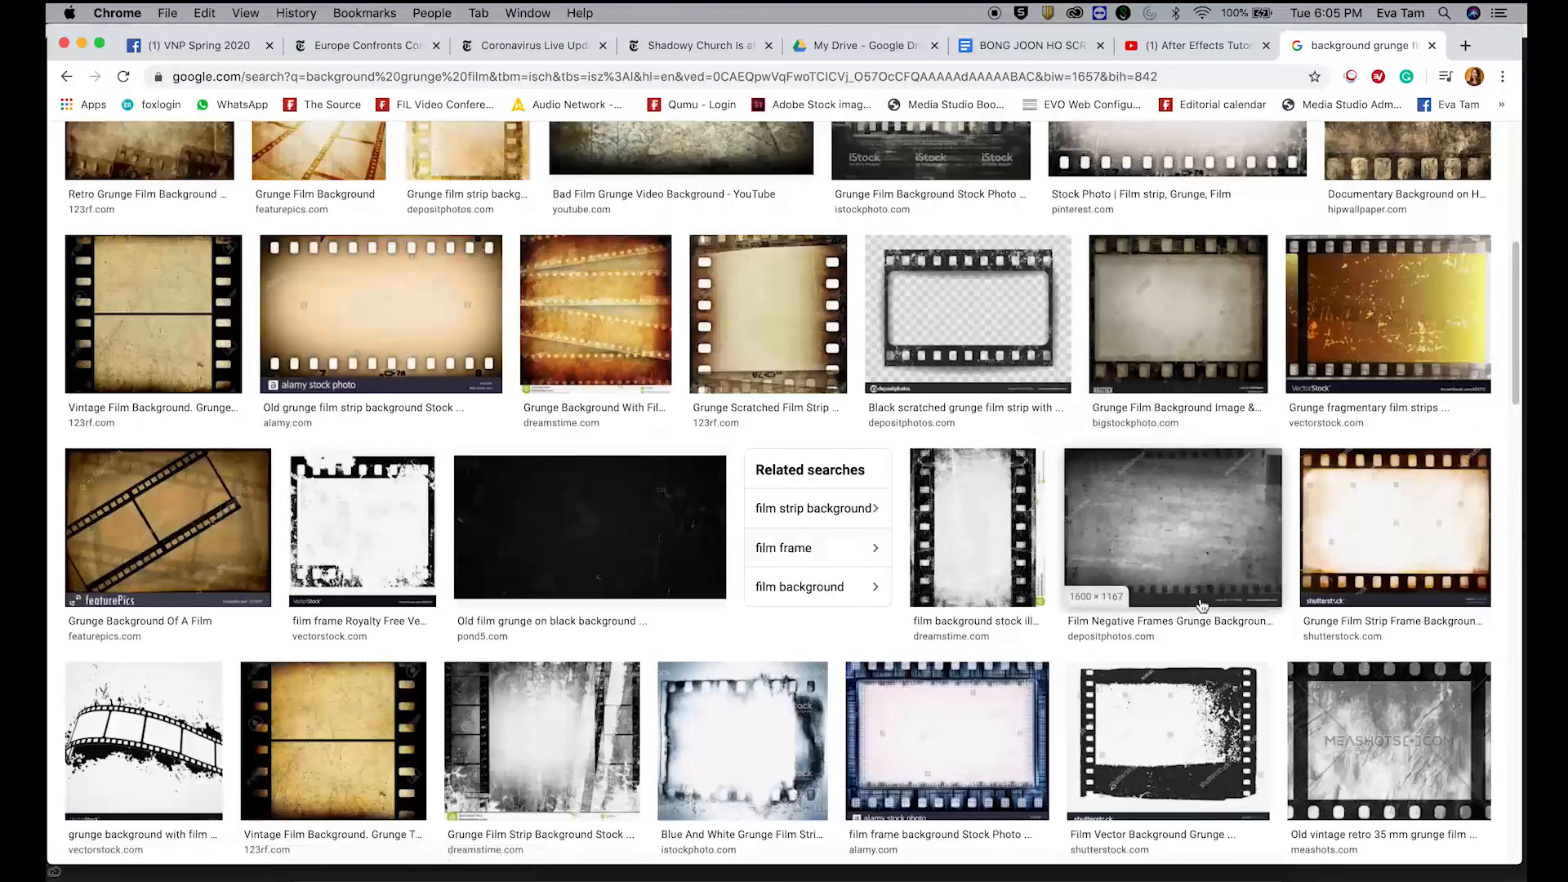
scroll(1198, 421, up, 2)
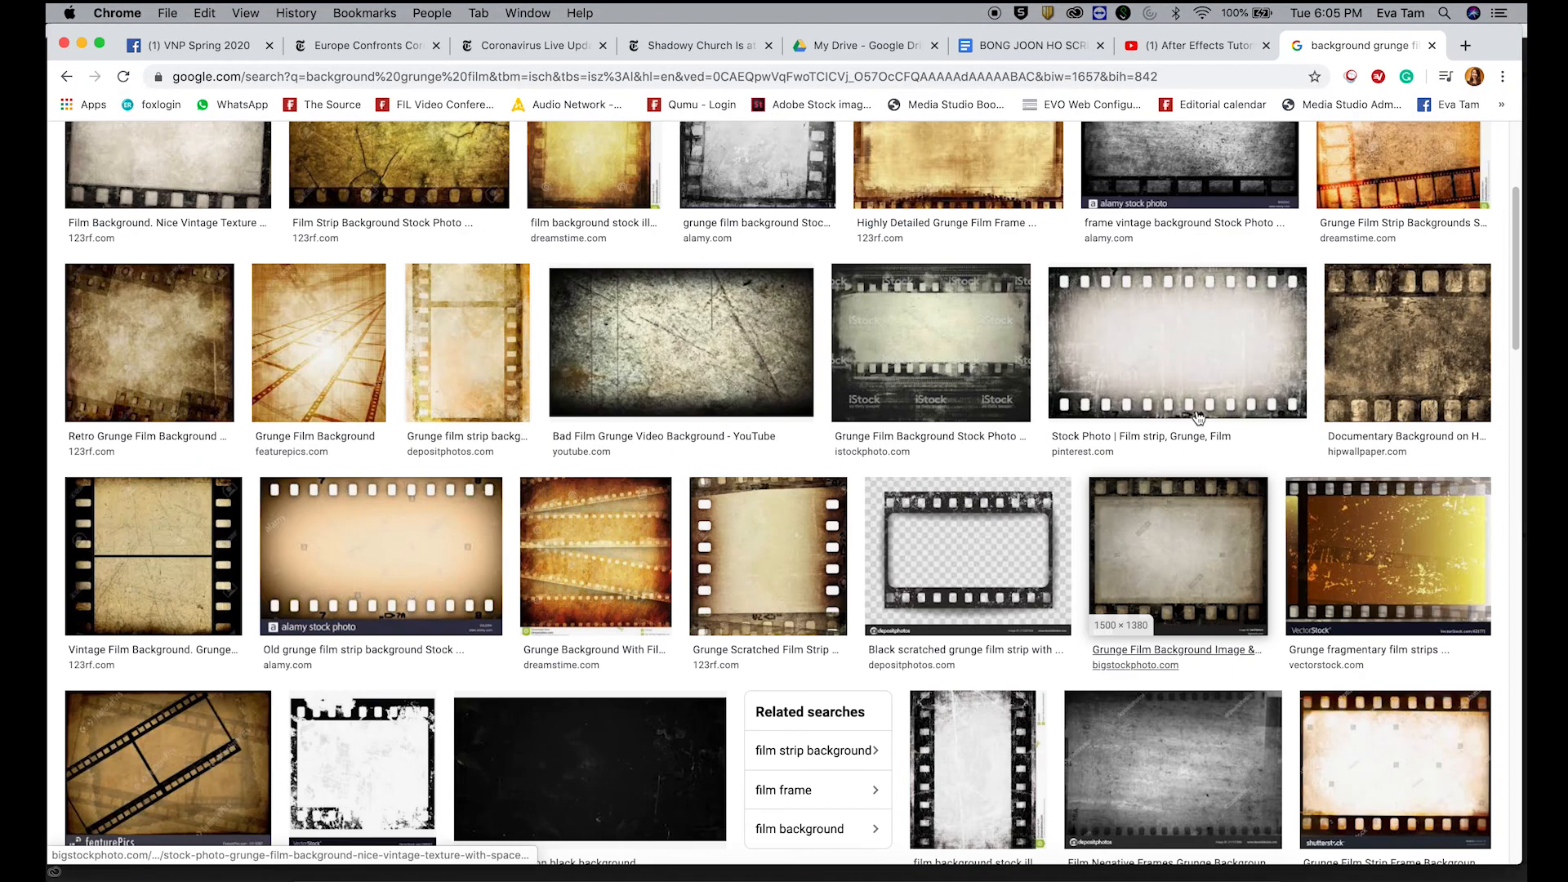
click(1171, 352)
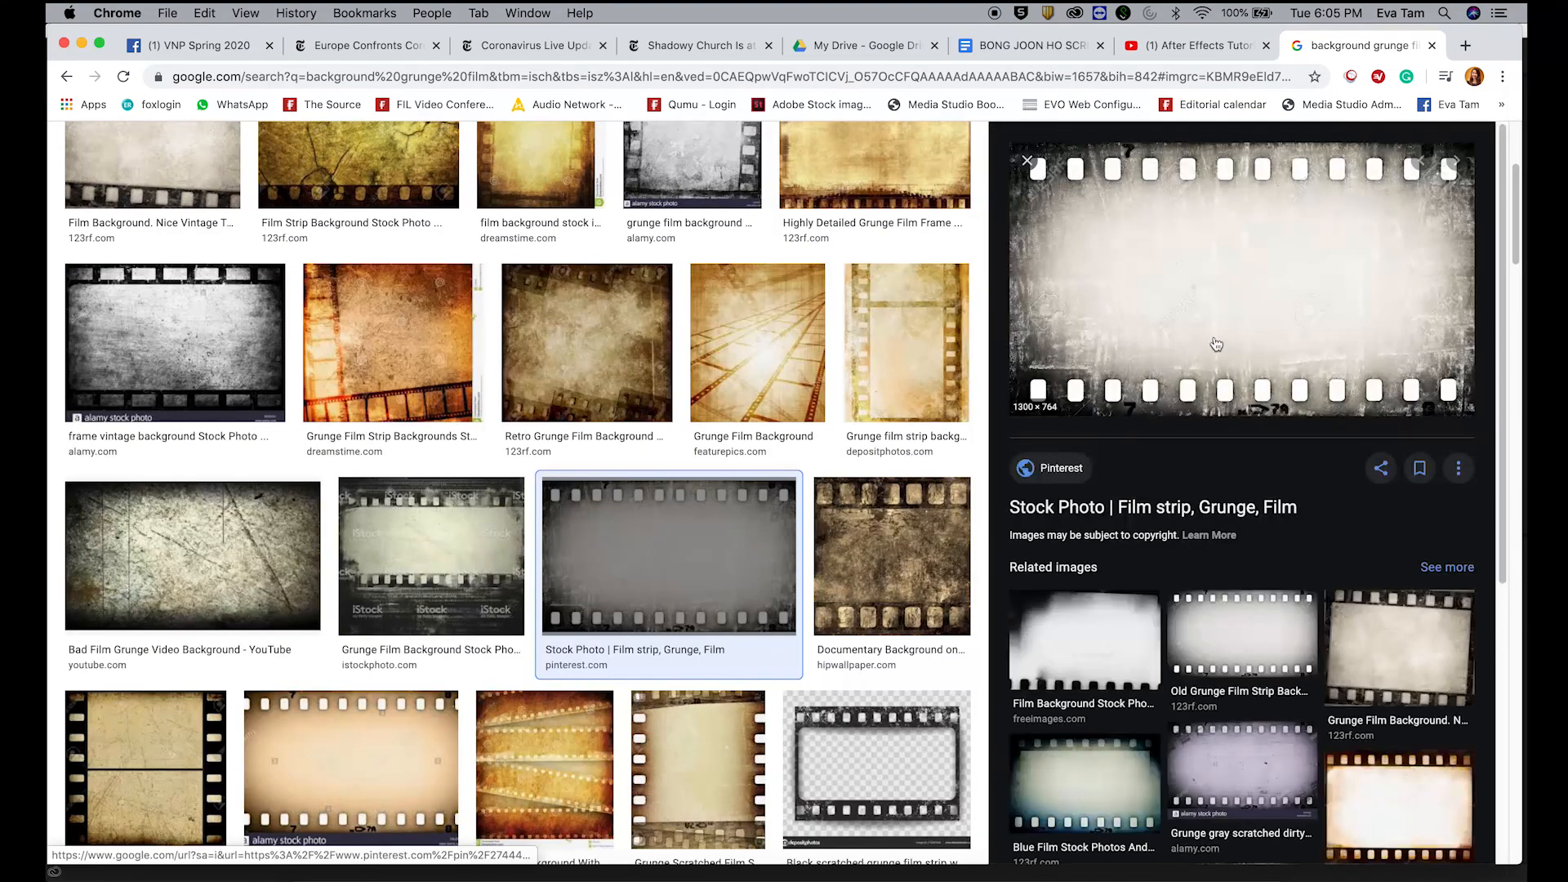
click(1233, 339)
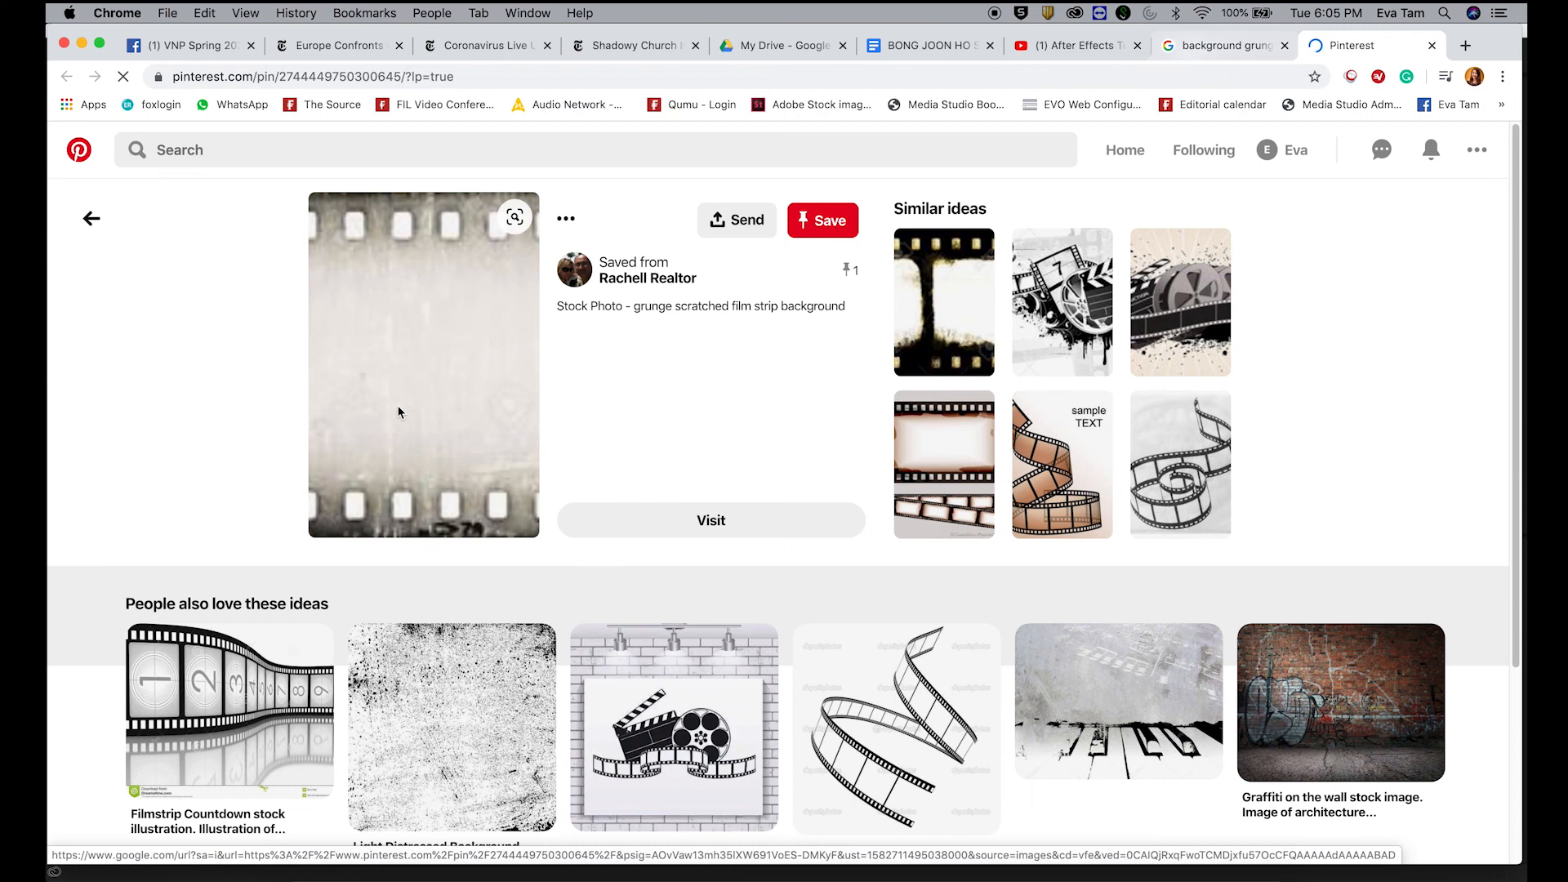
click(704, 531)
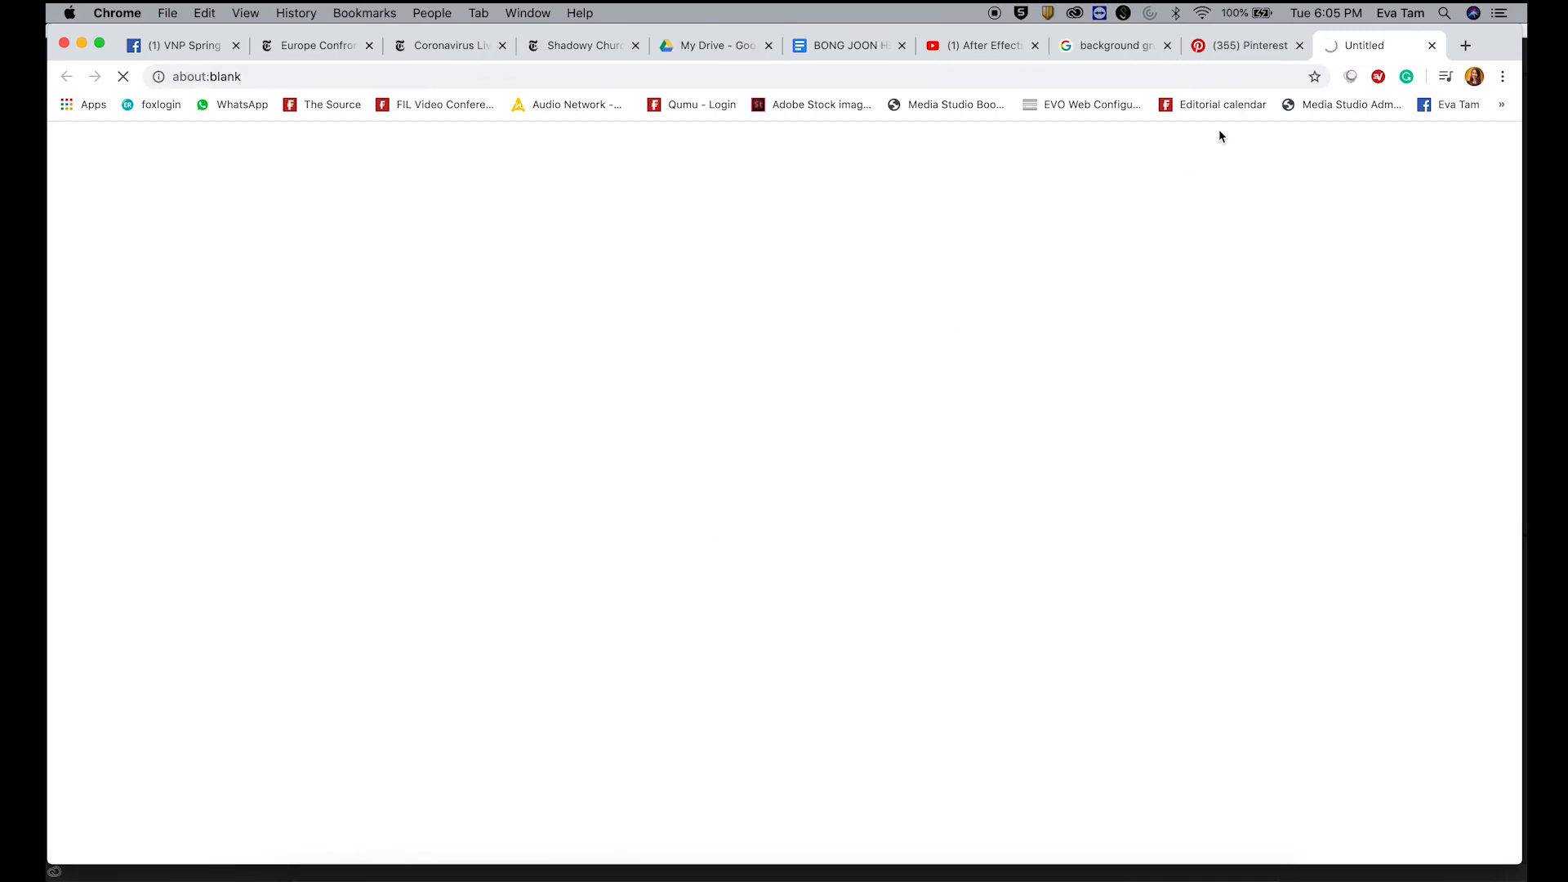
Step: Return to the image results and view the Pinterest film strip picture on its own in a new tab
click(1241, 55)
click(1114, 45)
right_click(1184, 285)
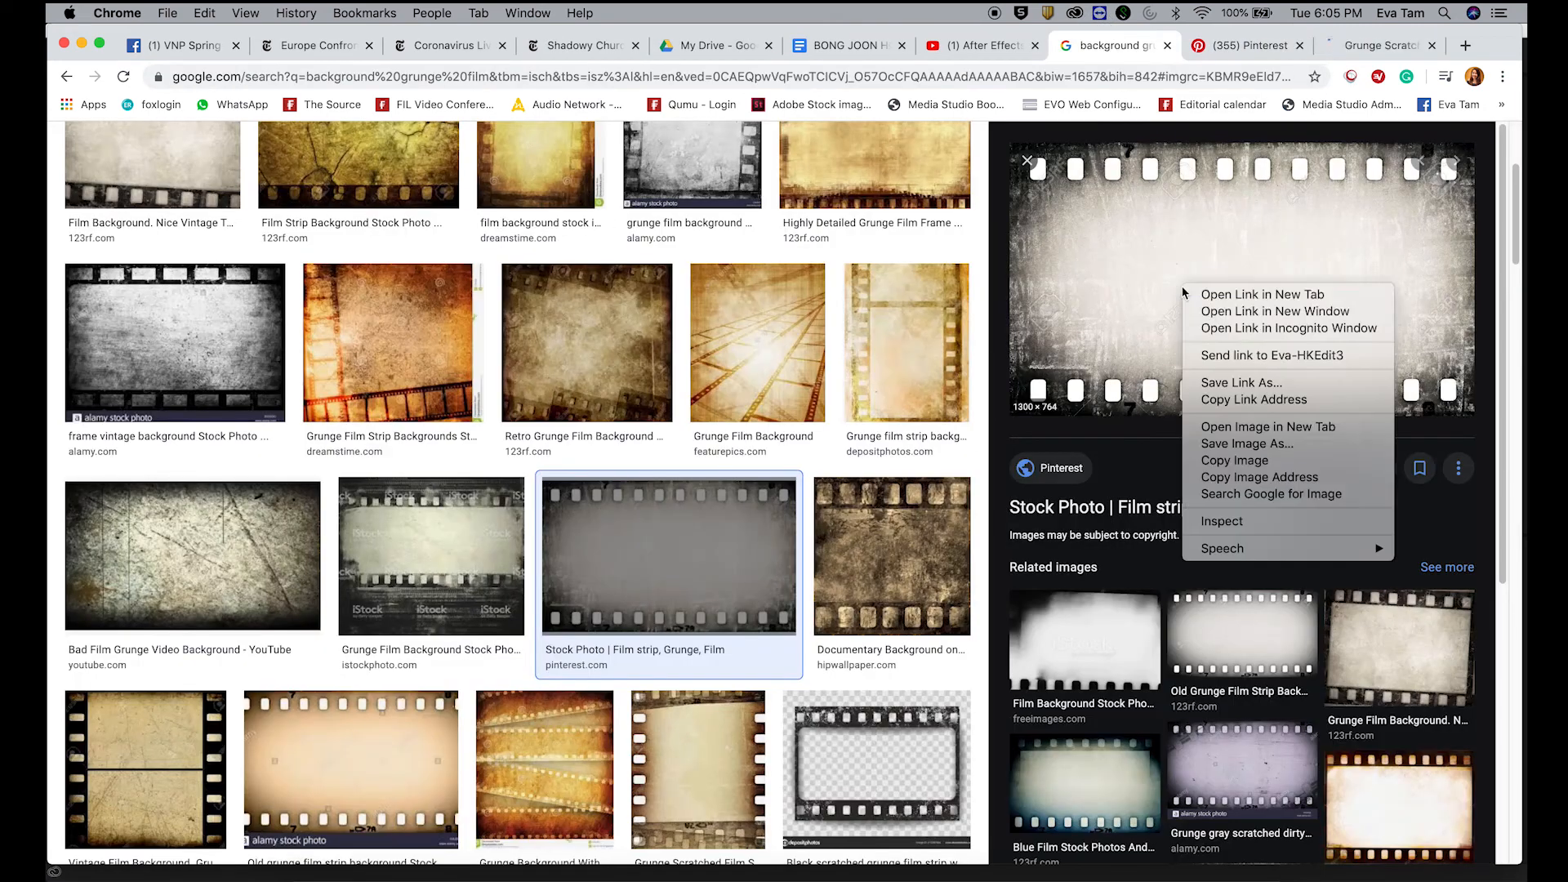
click(1257, 427)
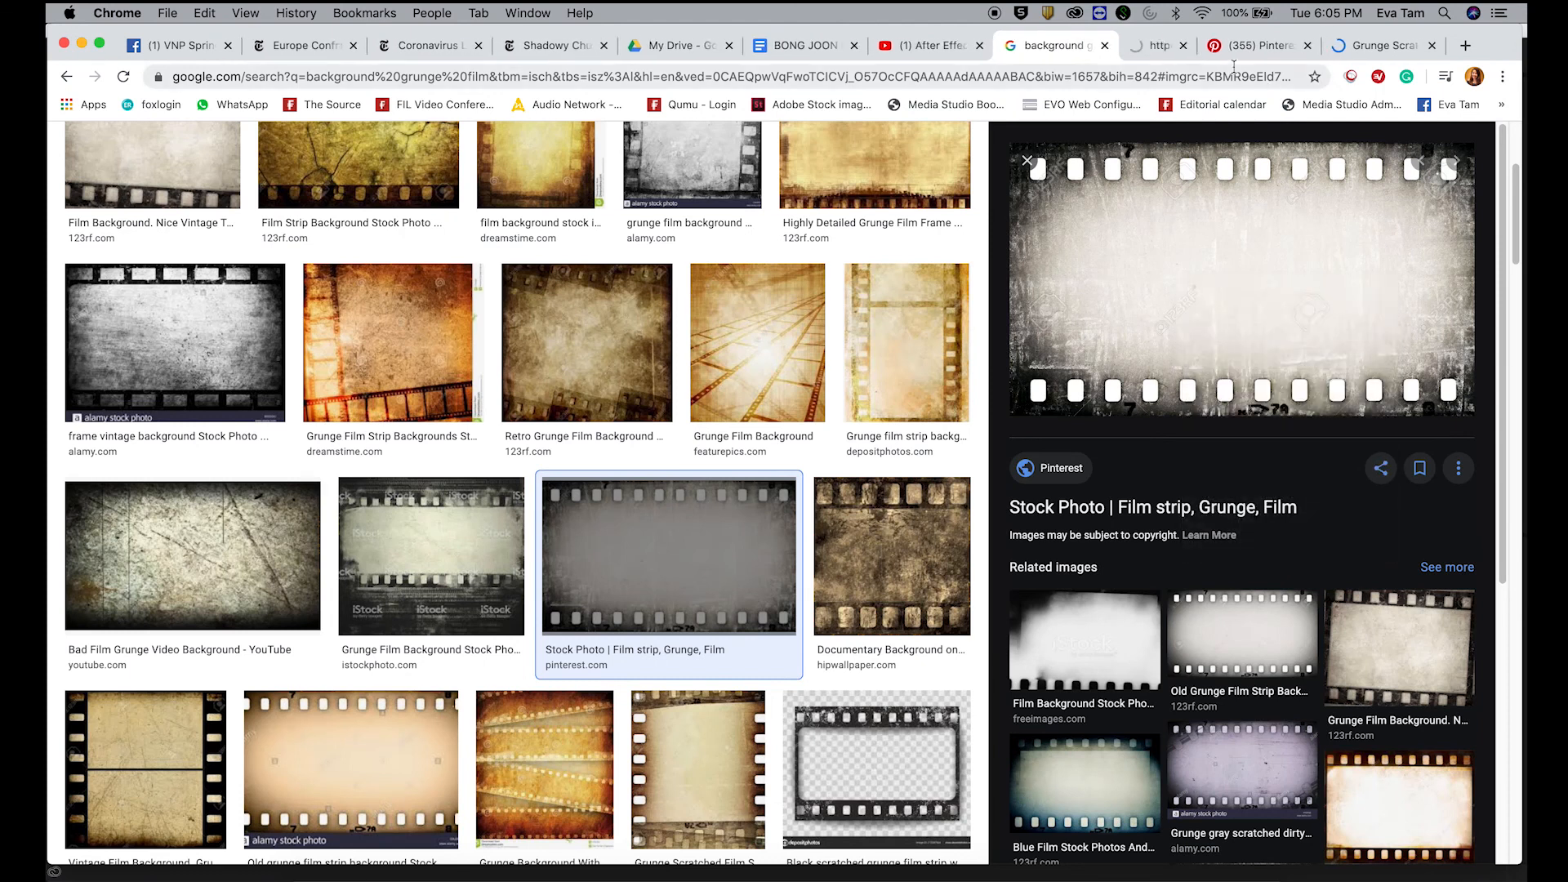
click(1165, 47)
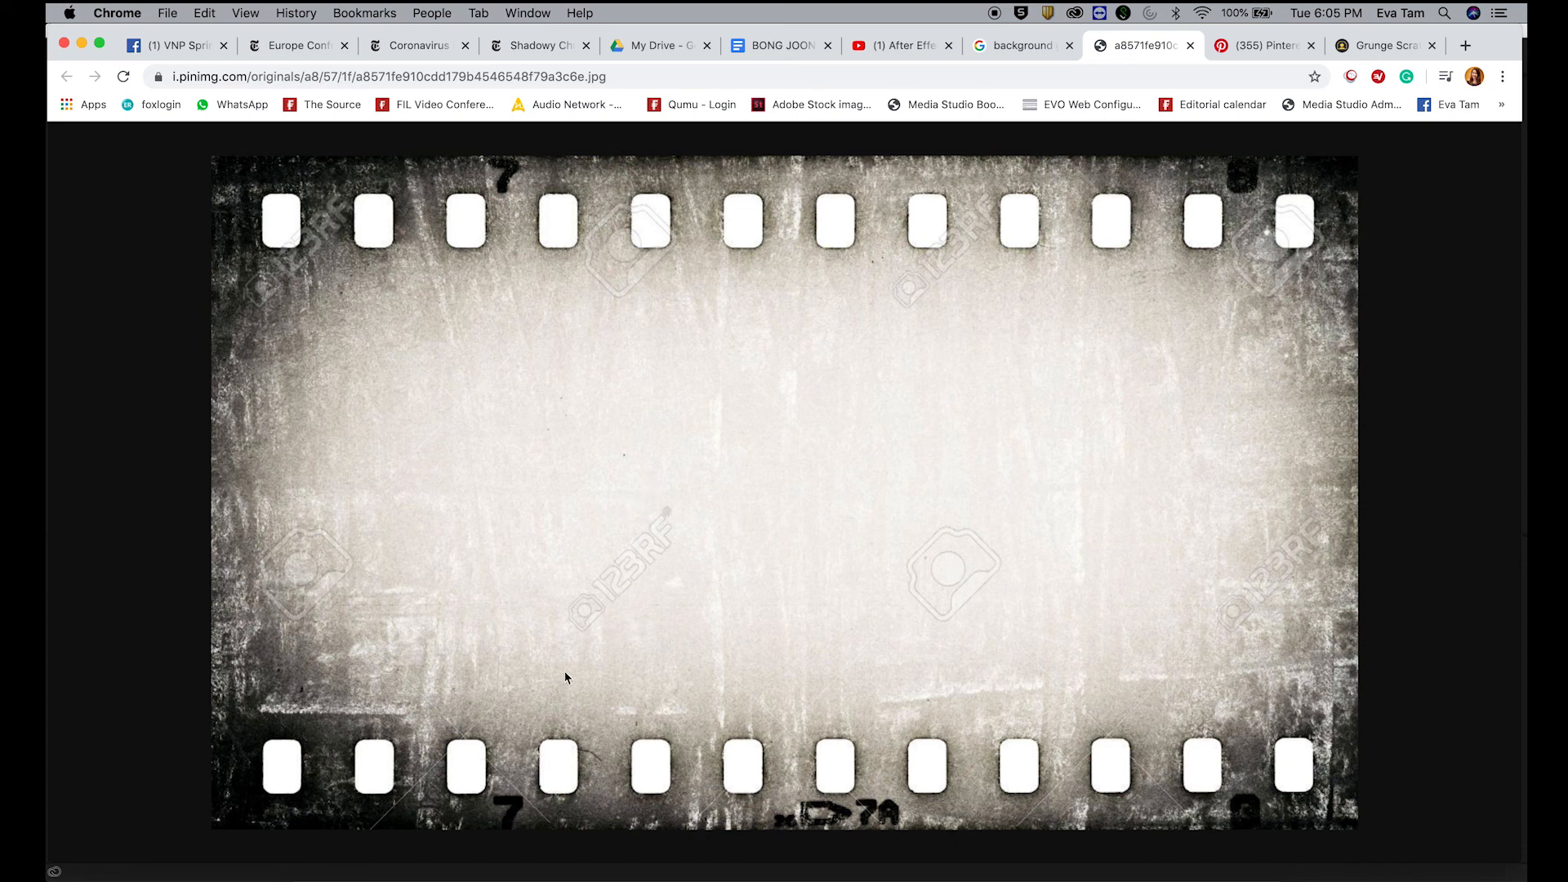
Step: Find the brown "Old film grunge background loop" image from VideoBlocks further down the results and download it
click(1029, 46)
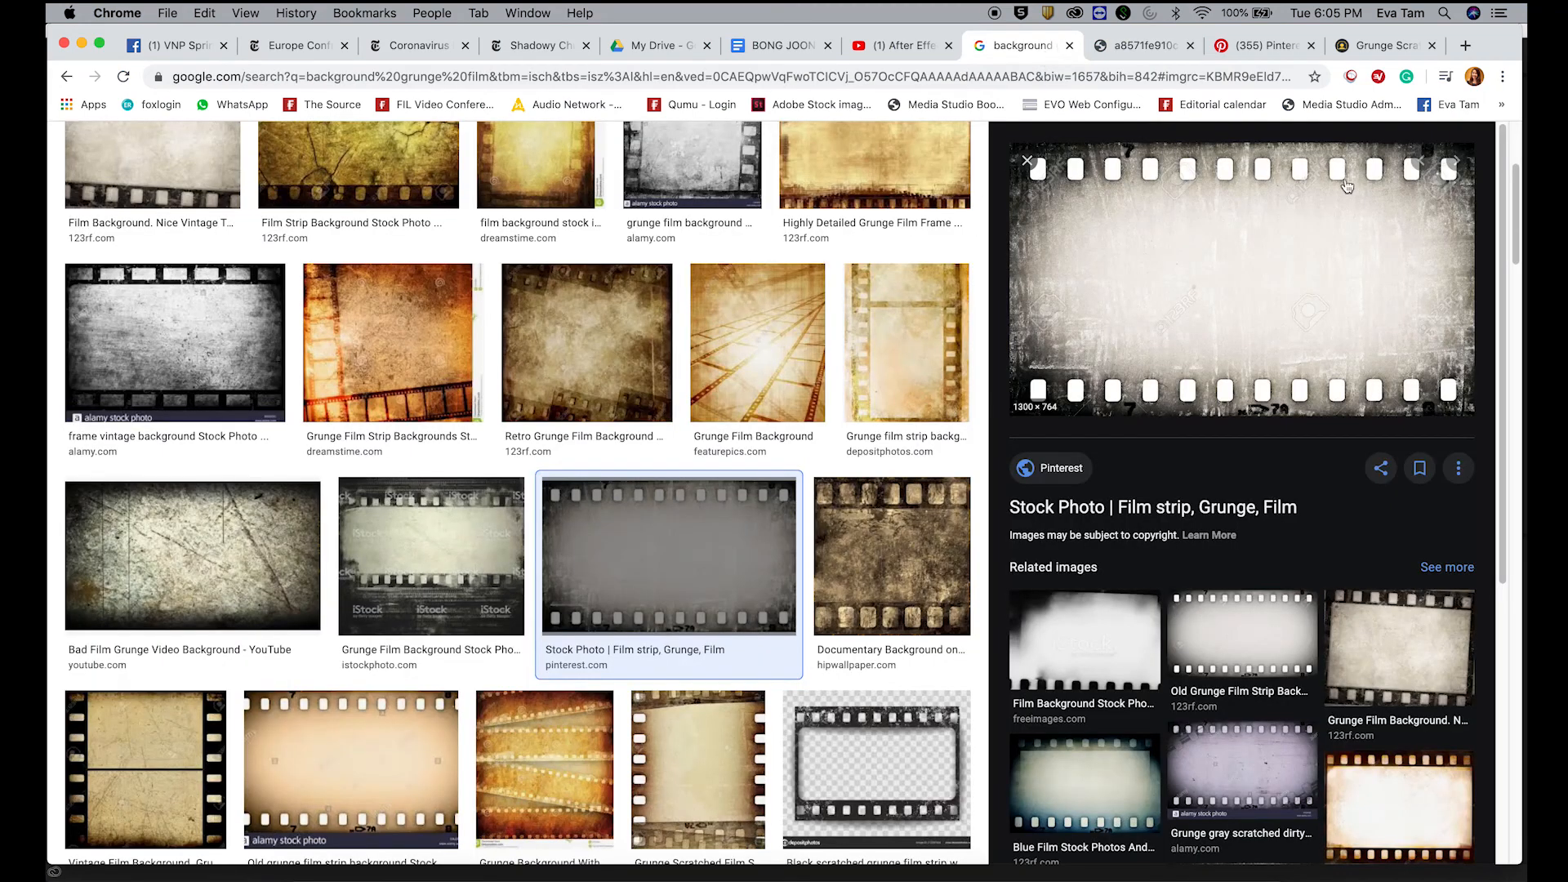
key(Escape)
scroll(949, 542, down, 2)
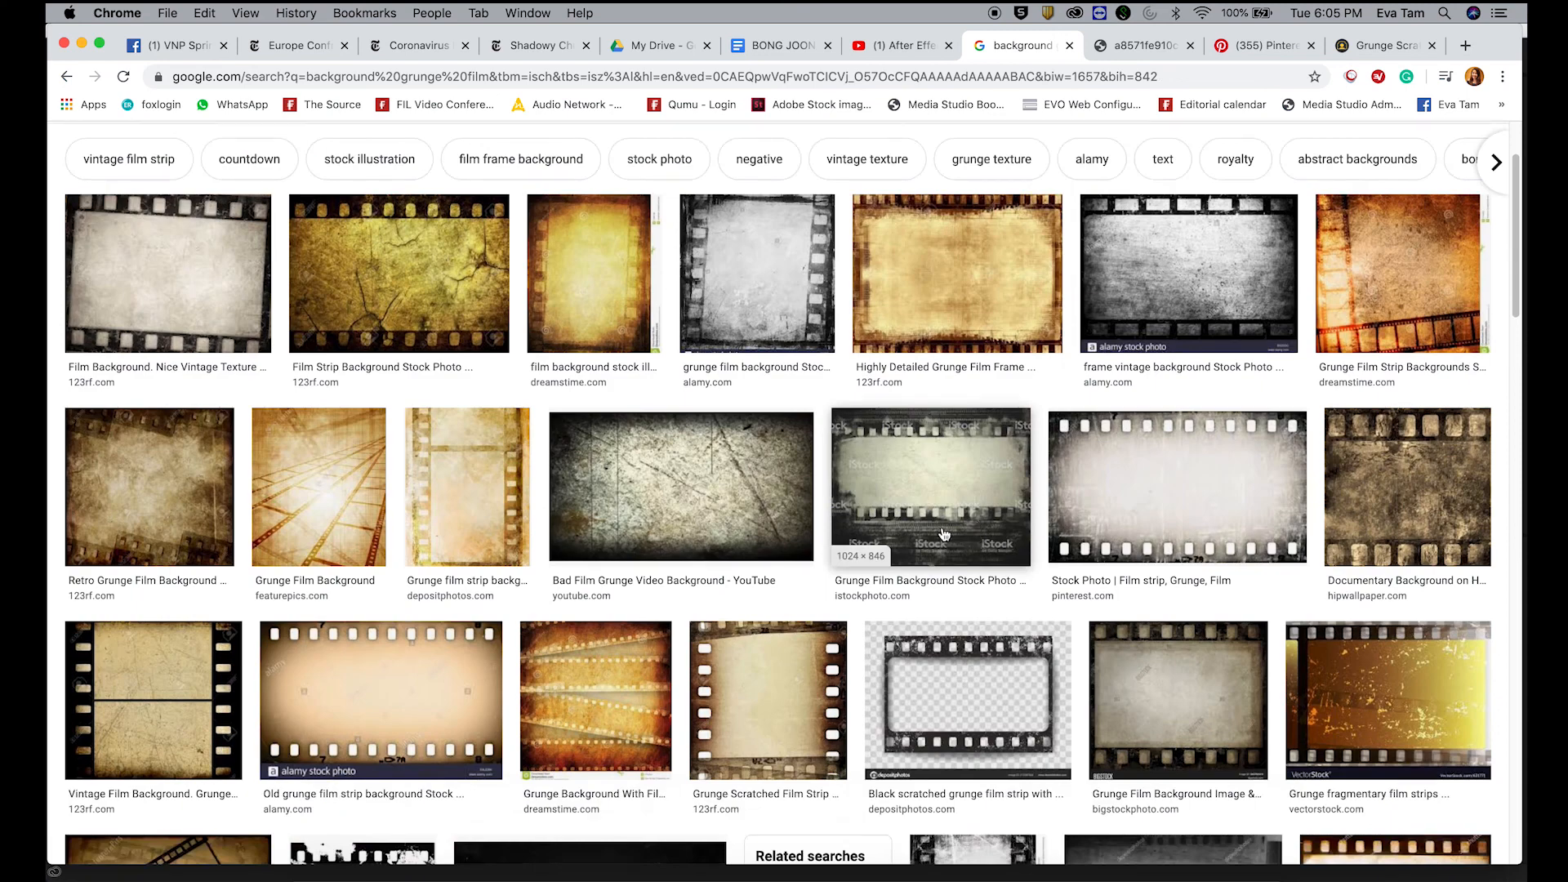
scroll(944, 534, down, 8)
scroll(363, 717, down, 3)
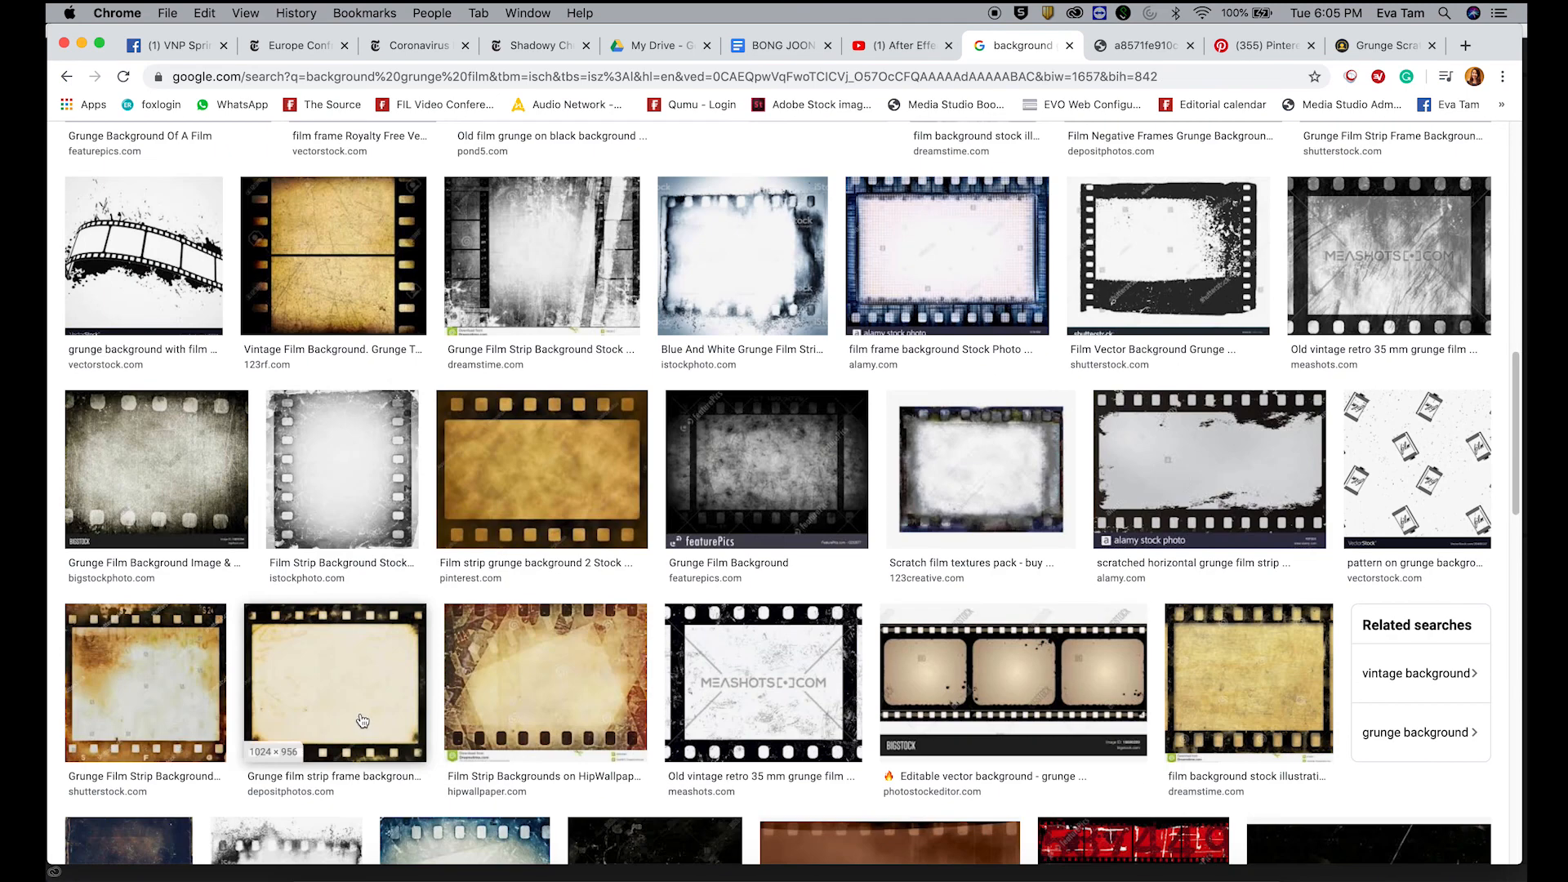
scroll(767, 702, down, 6)
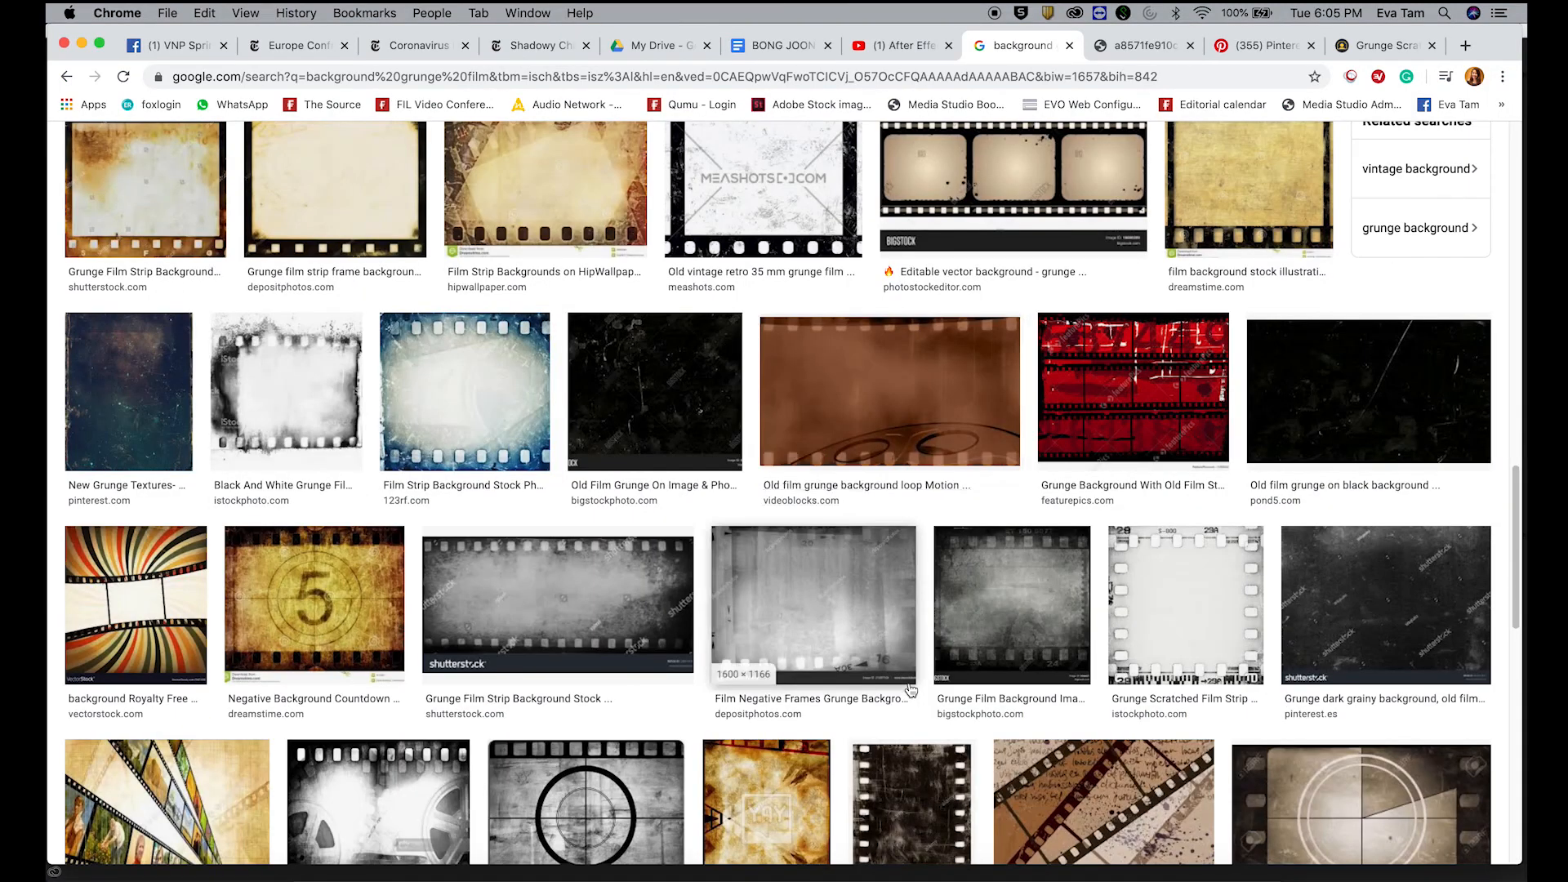
click(899, 398)
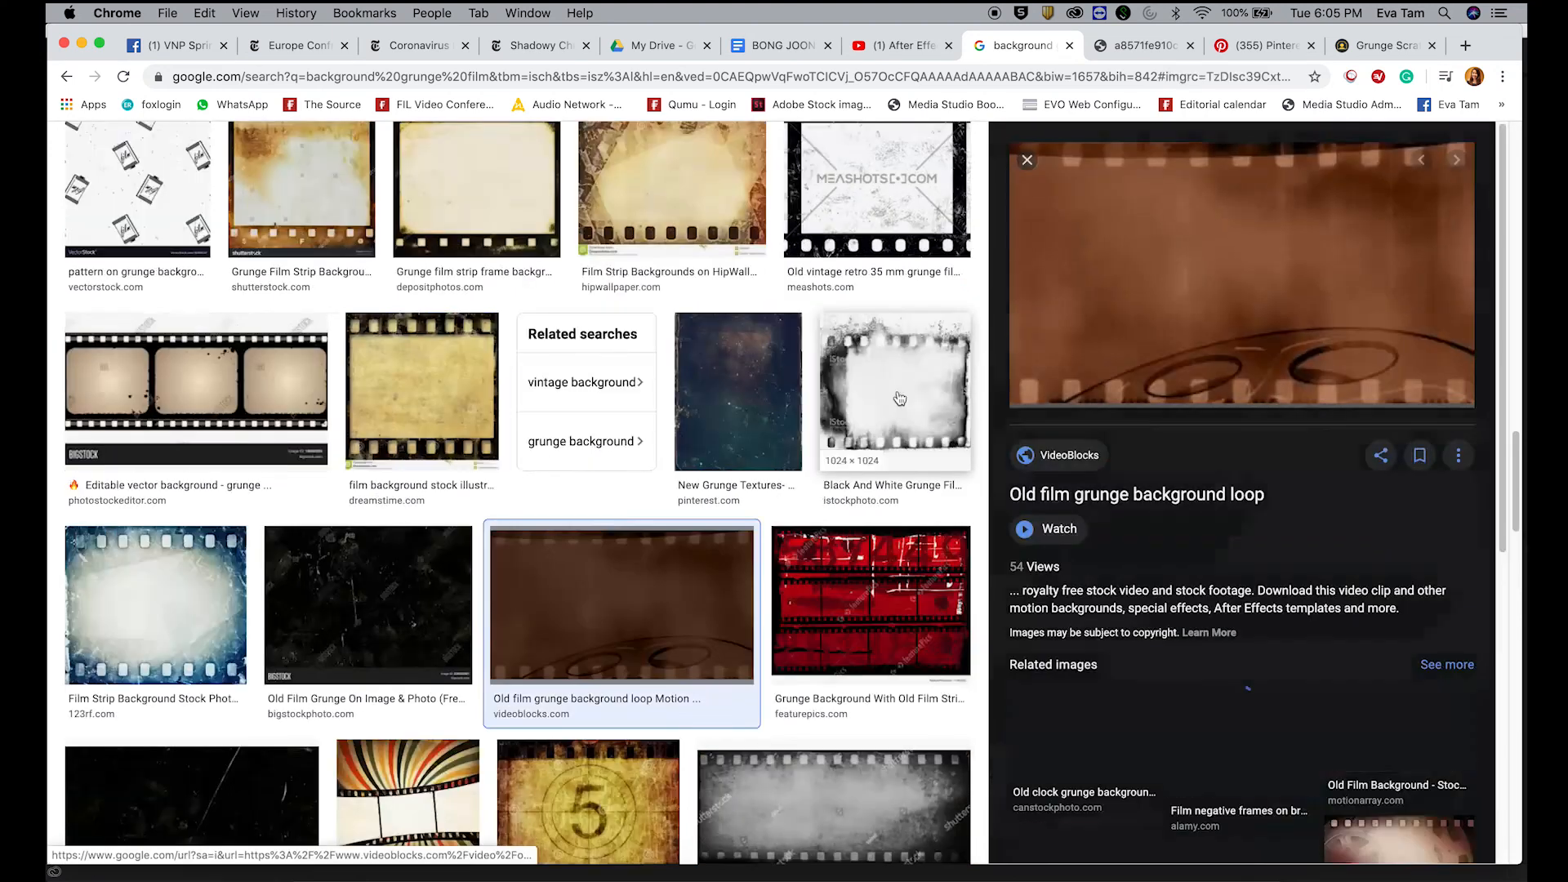
right_click(1168, 323)
click(1225, 457)
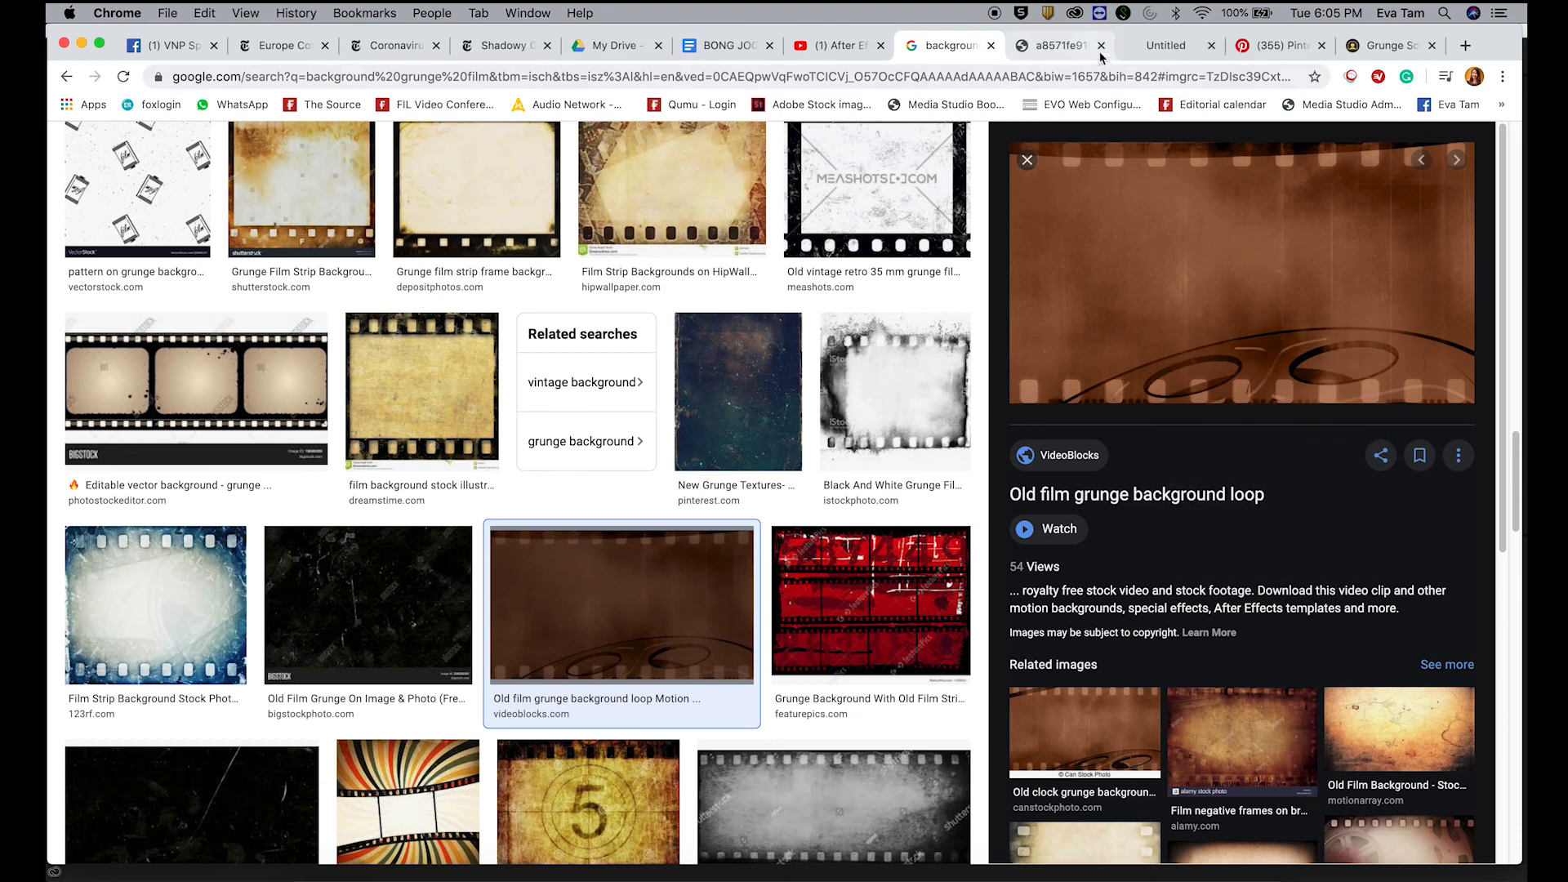
Step: Open the brown film grunge image from the results once more, inspect the downloaded PNG in Preview and close it
click(1125, 47)
click(1021, 45)
right_click(1130, 291)
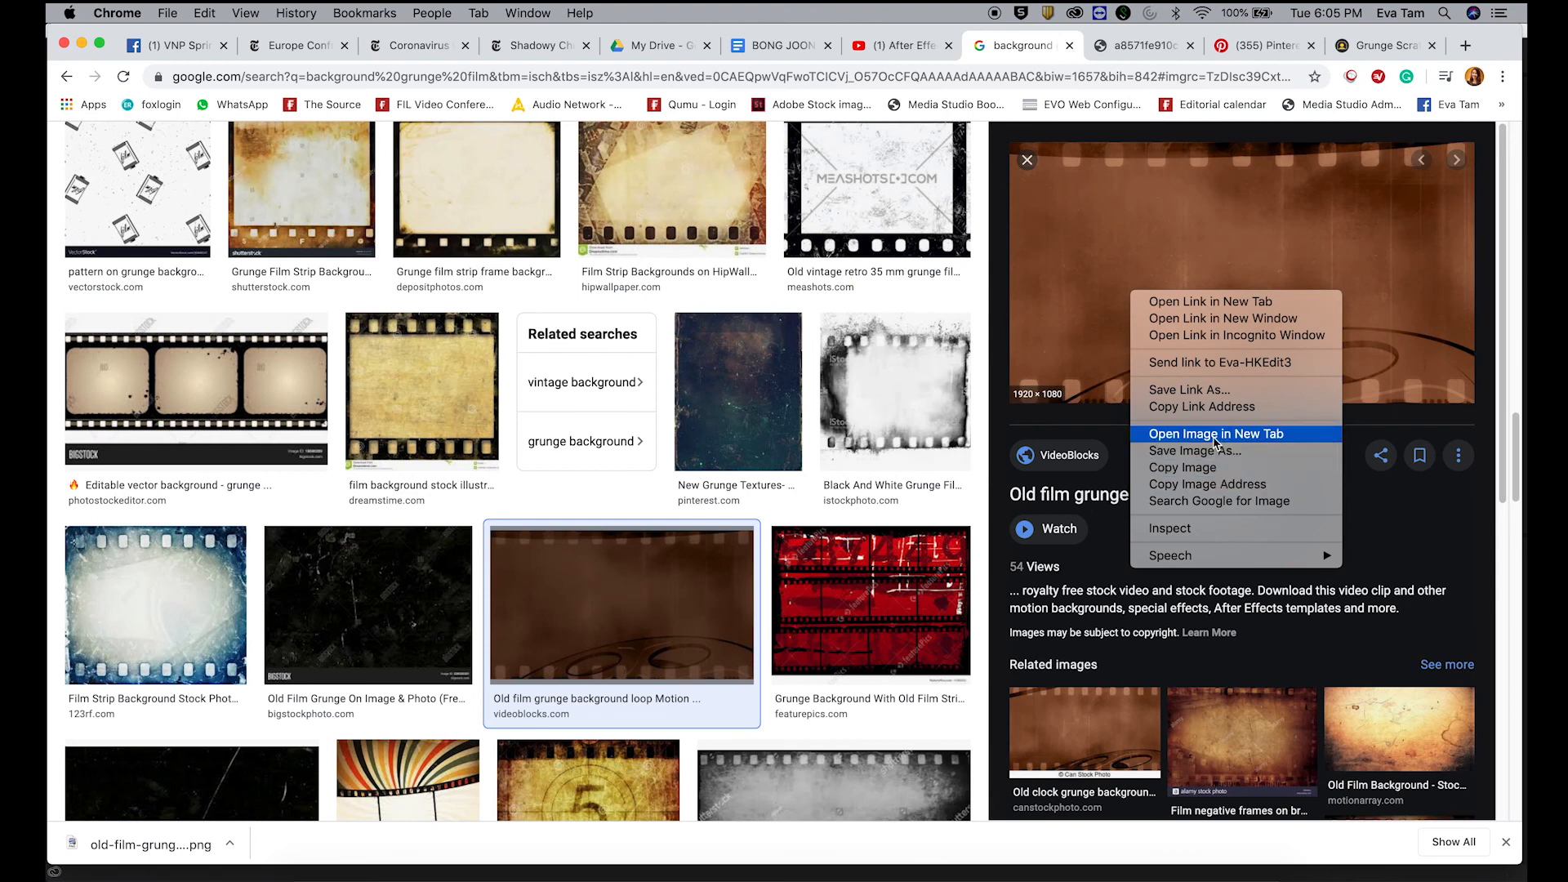
click(1216, 434)
click(132, 849)
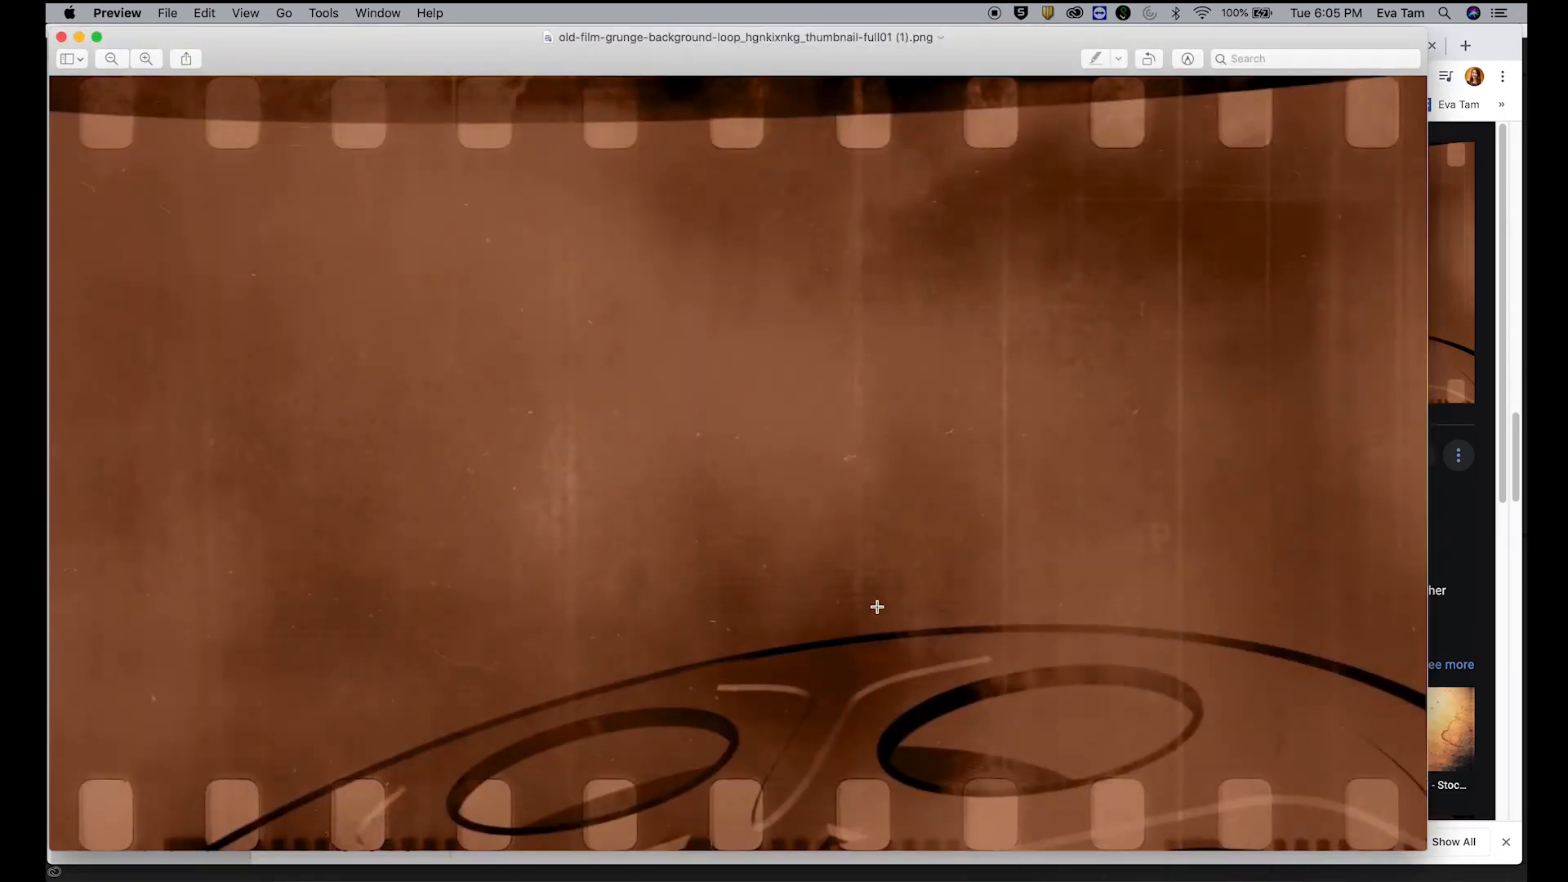
click(62, 36)
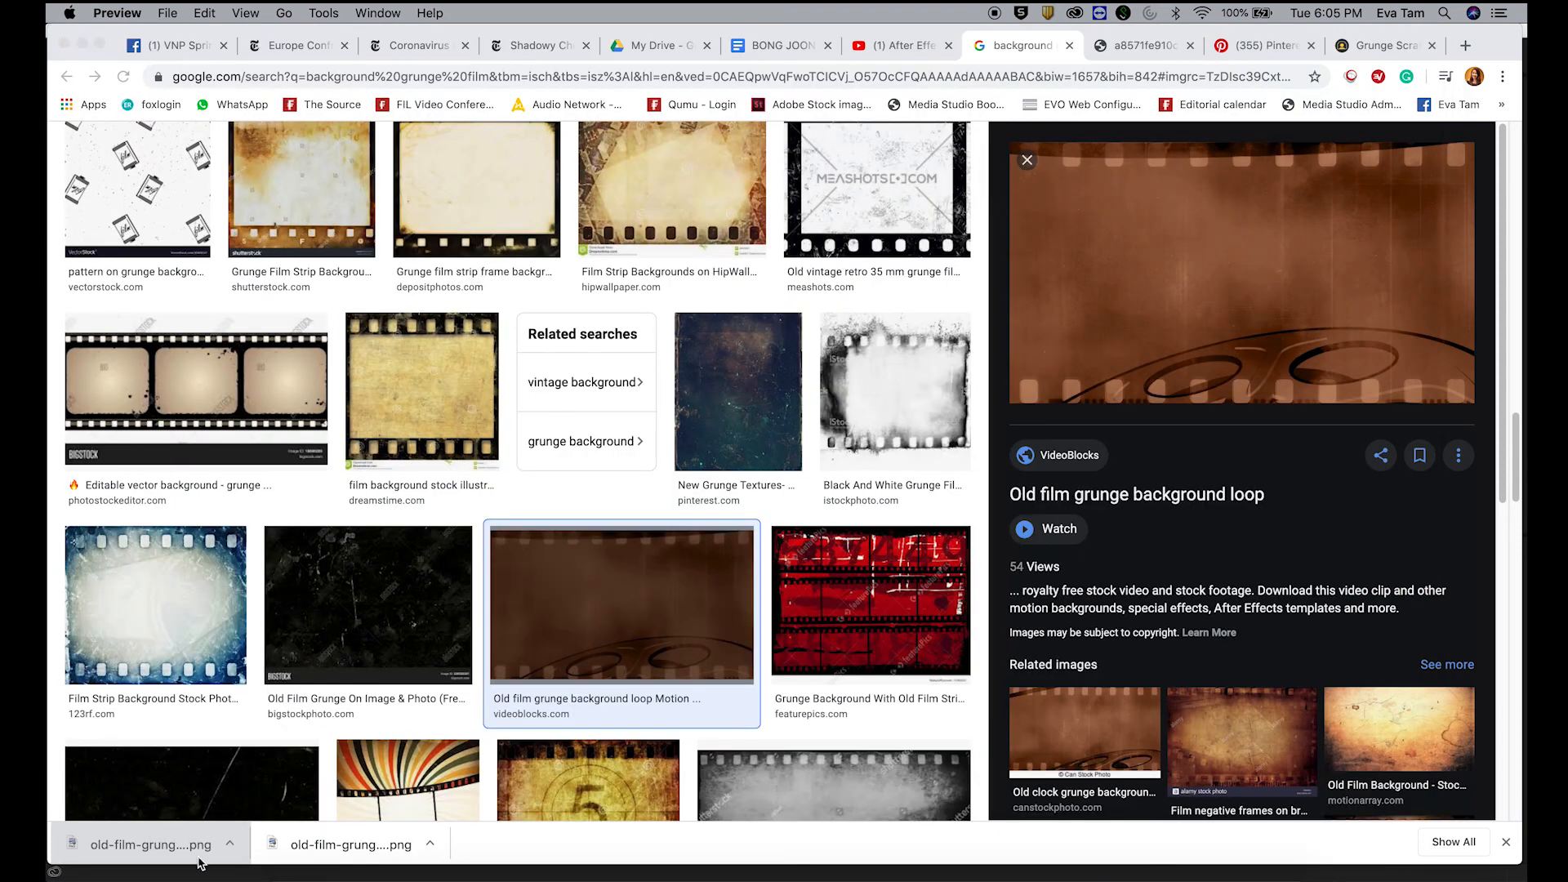
Step: Switch to Finder and copy the old-film-grunge PNG from the Downloads folder
click(306, 875)
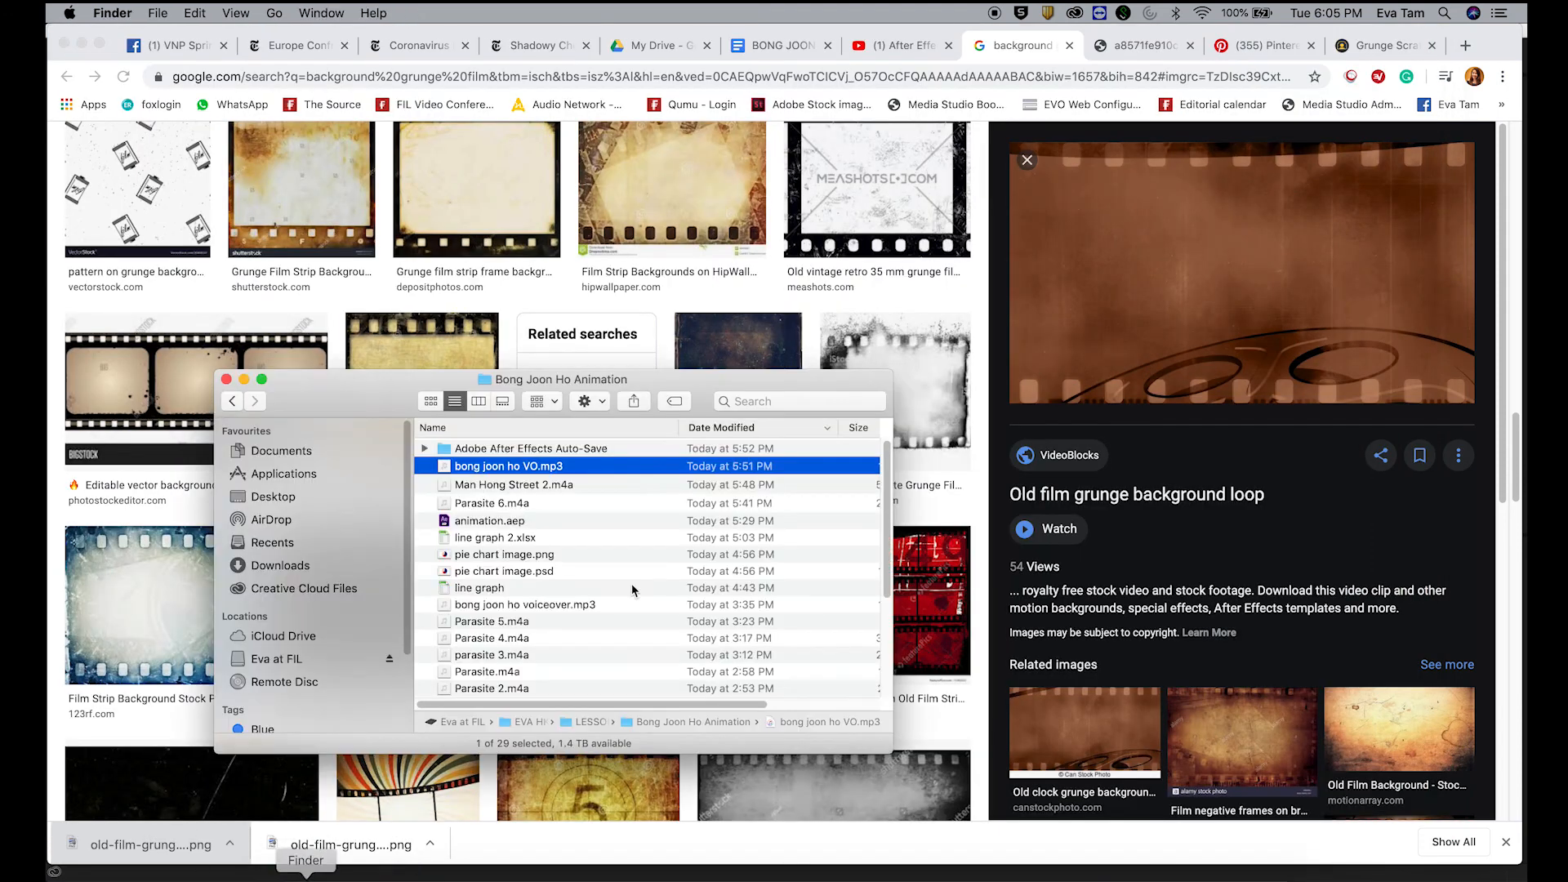
click(280, 565)
click(566, 451)
click(559, 468)
key(super+c)
Step: Paste the copied PNG into the Bong Joon Ho Animation folder under EVA HKU, LESSON 06 on the external drive
click(232, 401)
click(307, 660)
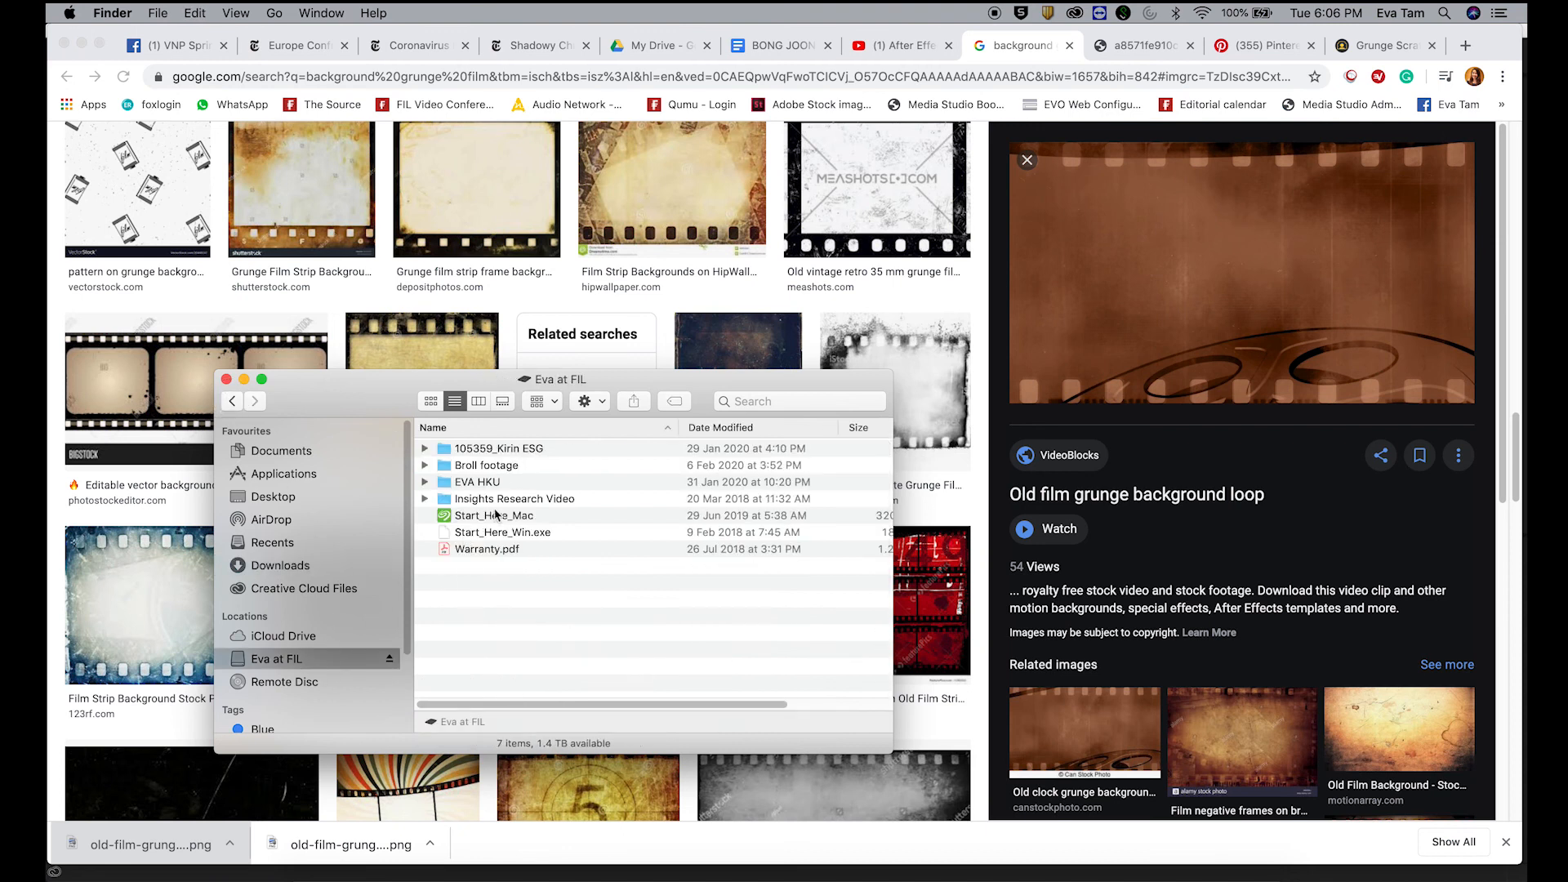
double_click(493, 483)
double_click(467, 572)
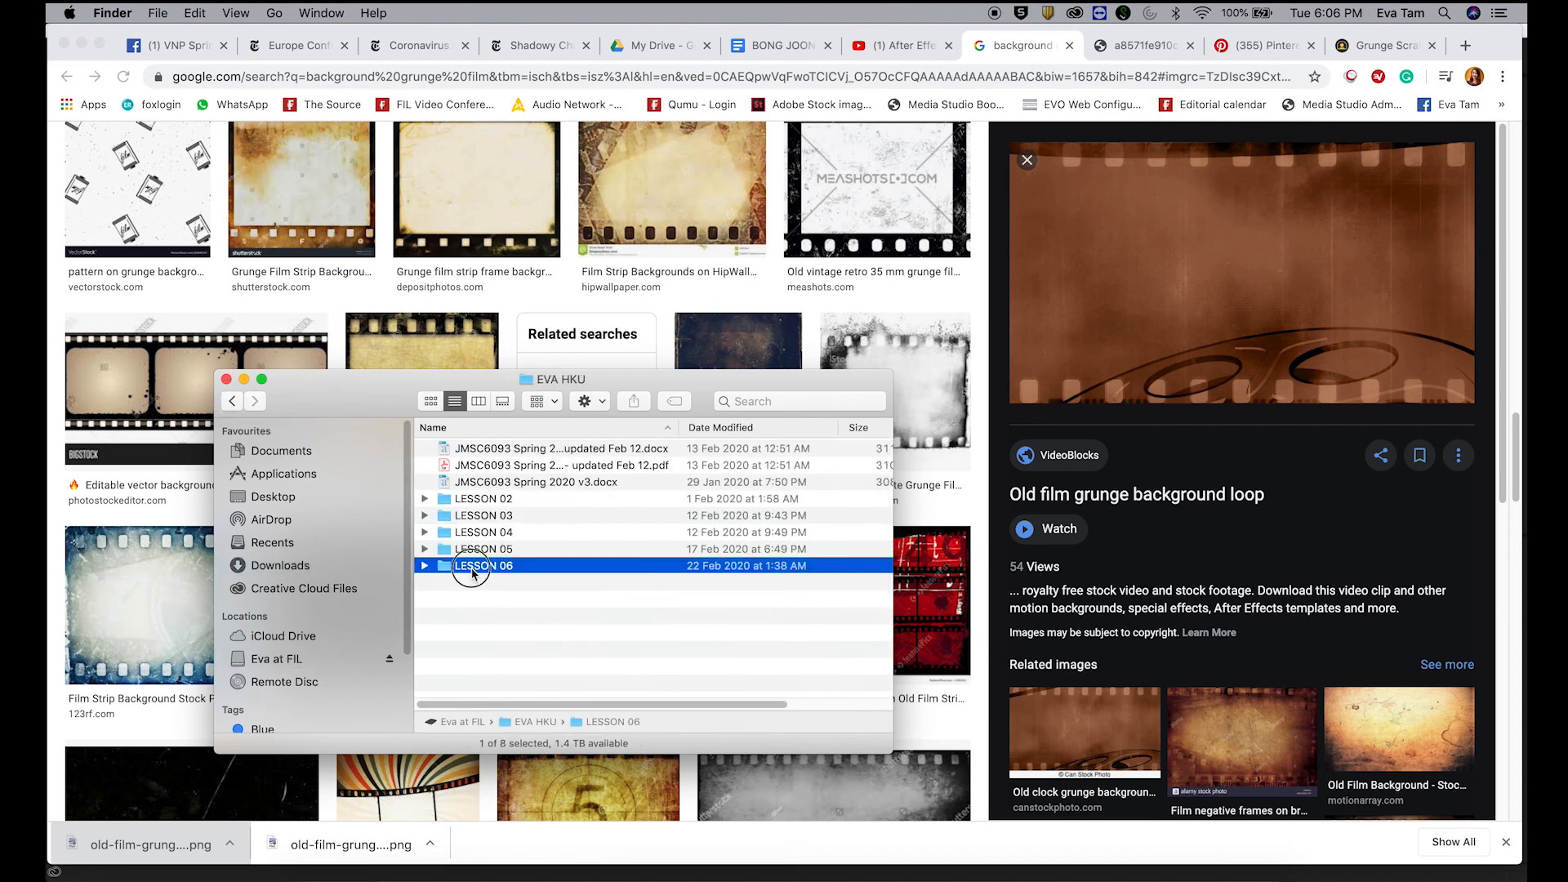
double_click(514, 498)
key(super+v)
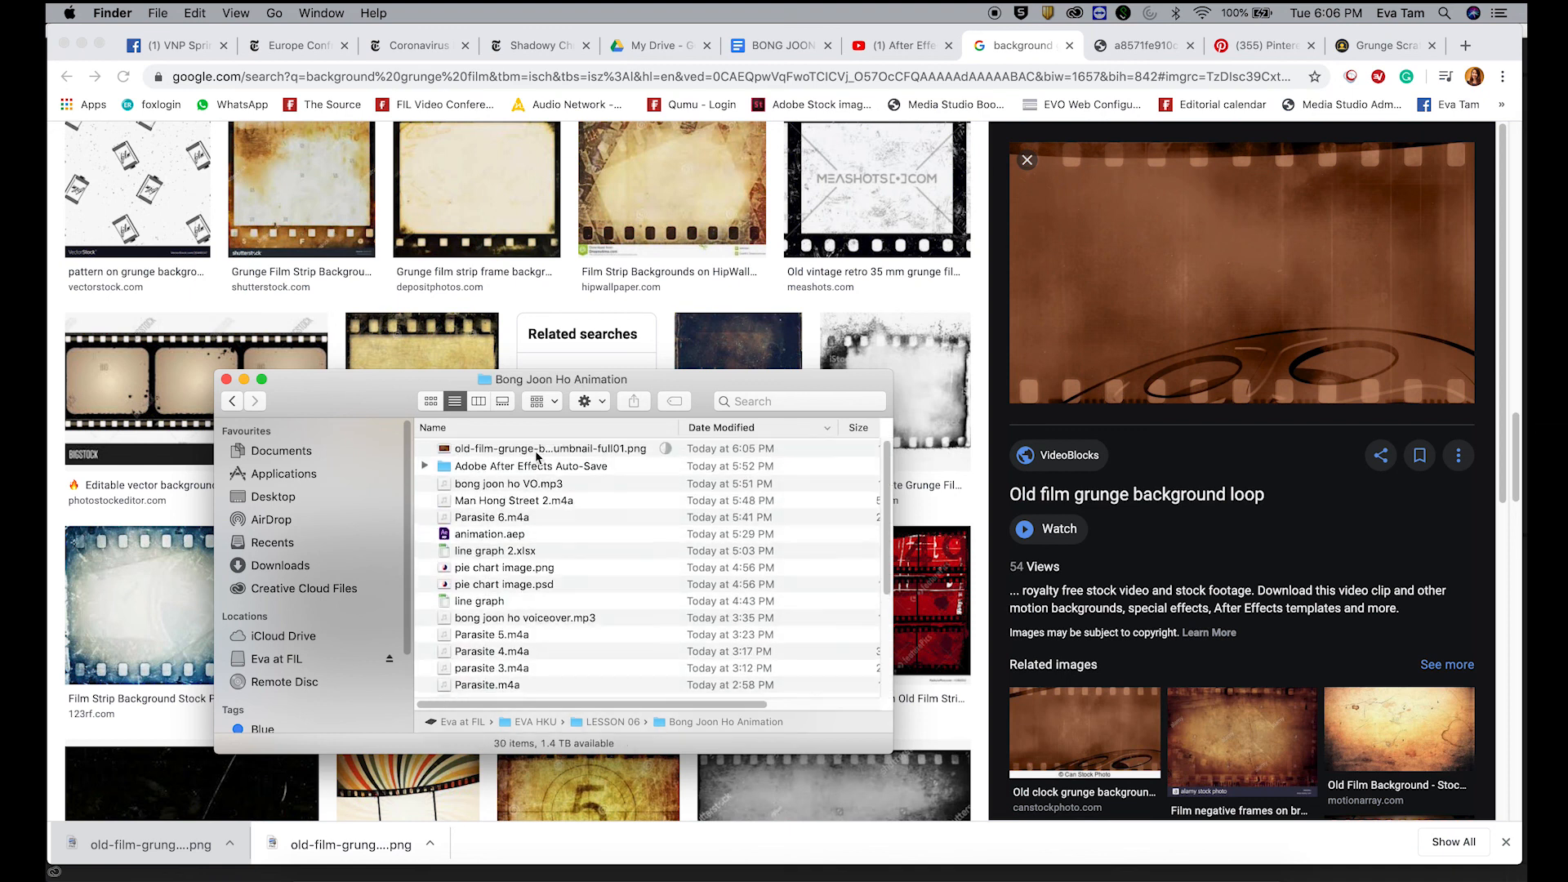
click(529, 455)
Step: Switch to Premiere Pro and add the old-film-grunge PNG from Finder to track V1, just after the Instagram post ends at about 00:00:20:00
click(1083, 866)
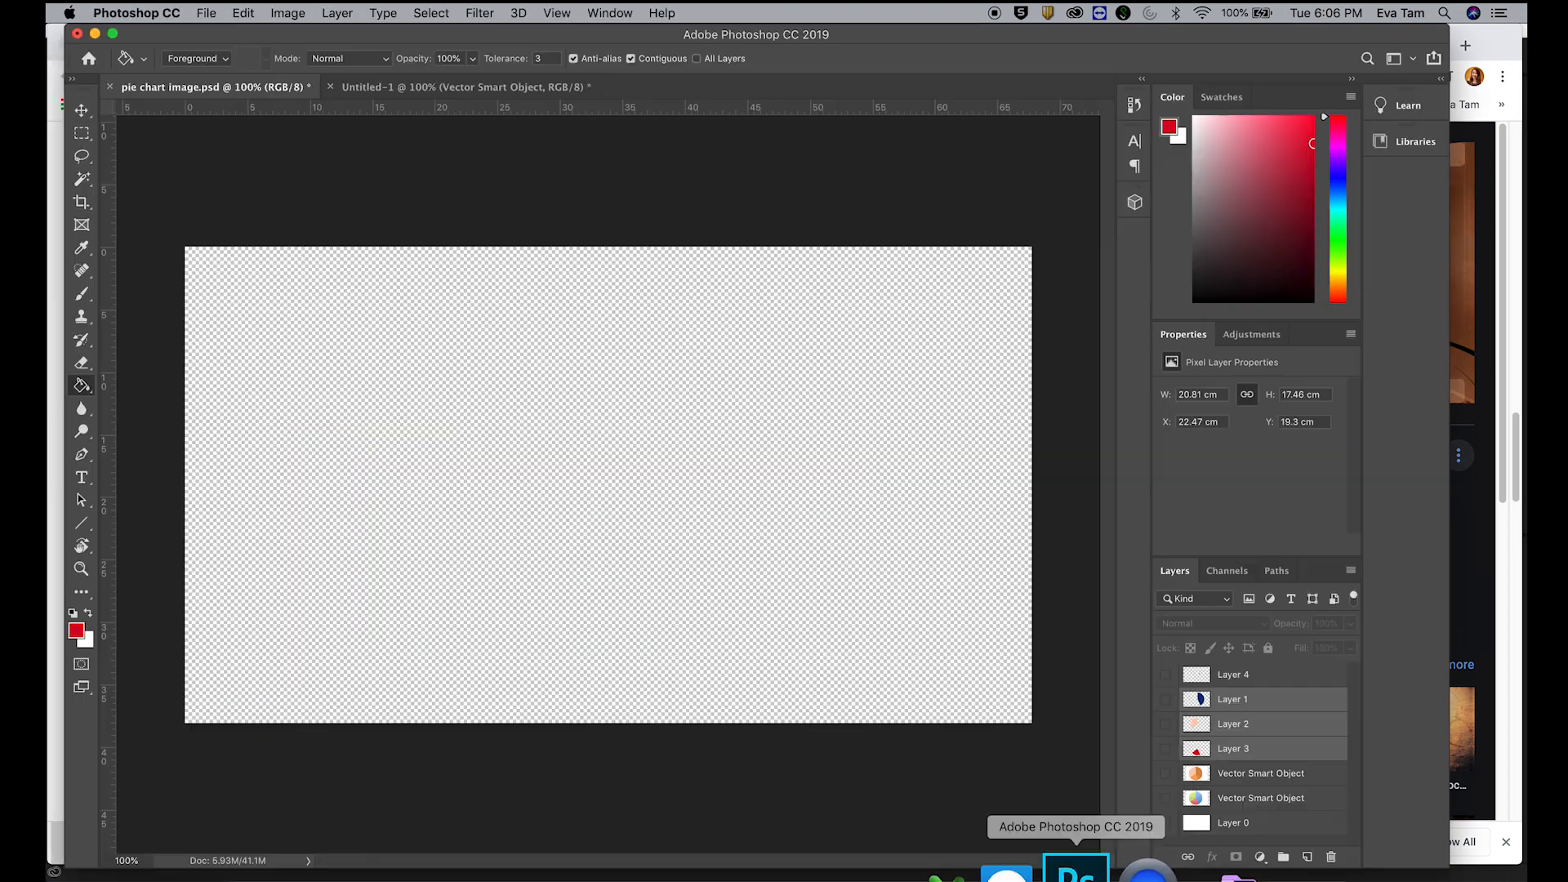
mouse_move(781, 879)
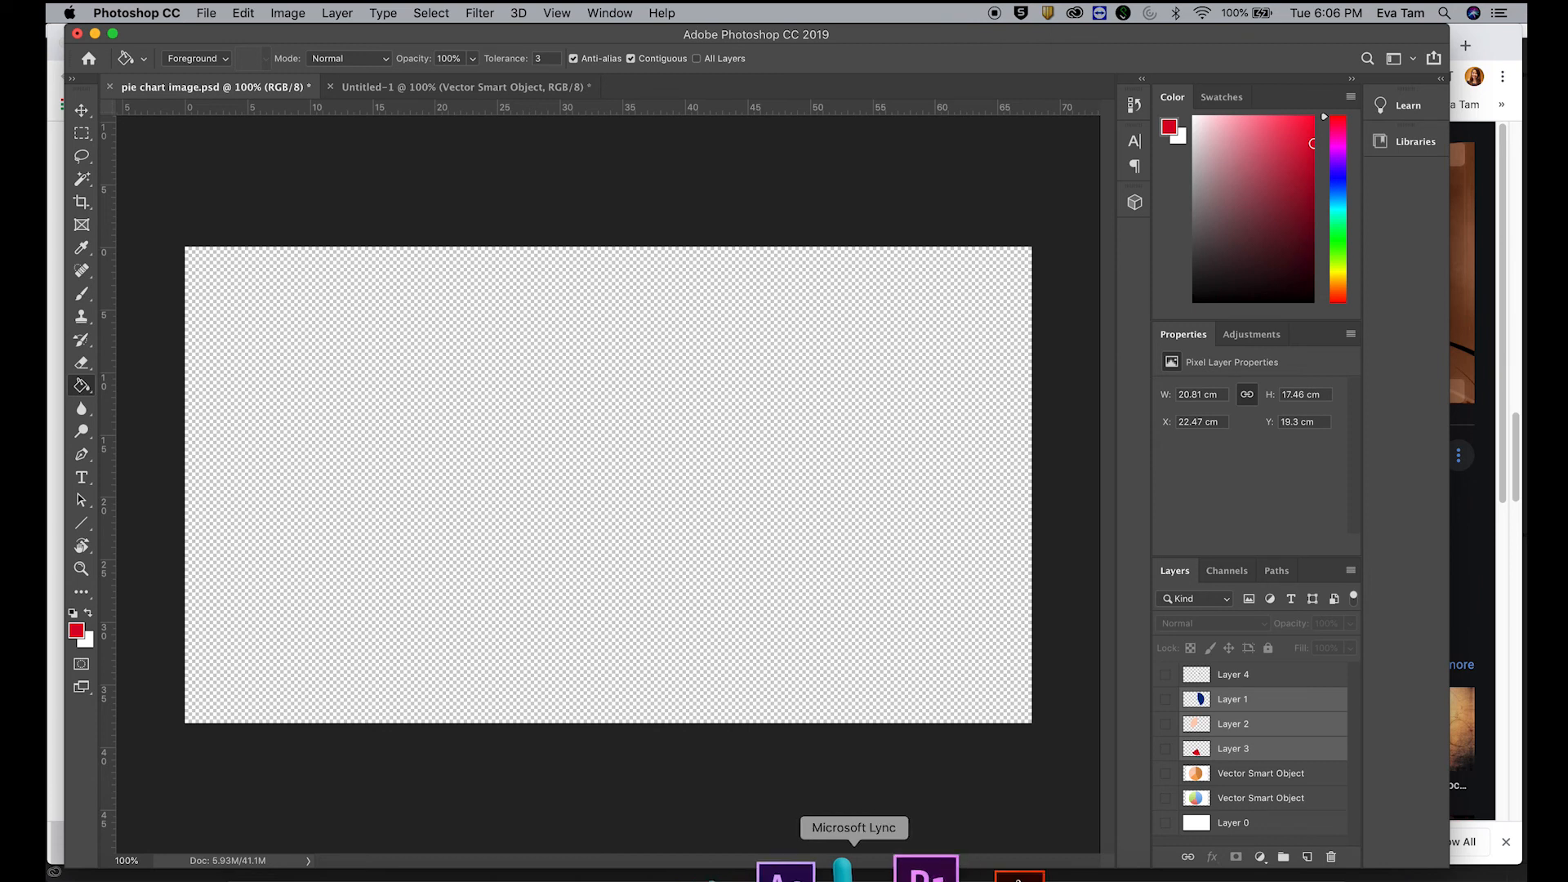
click(900, 872)
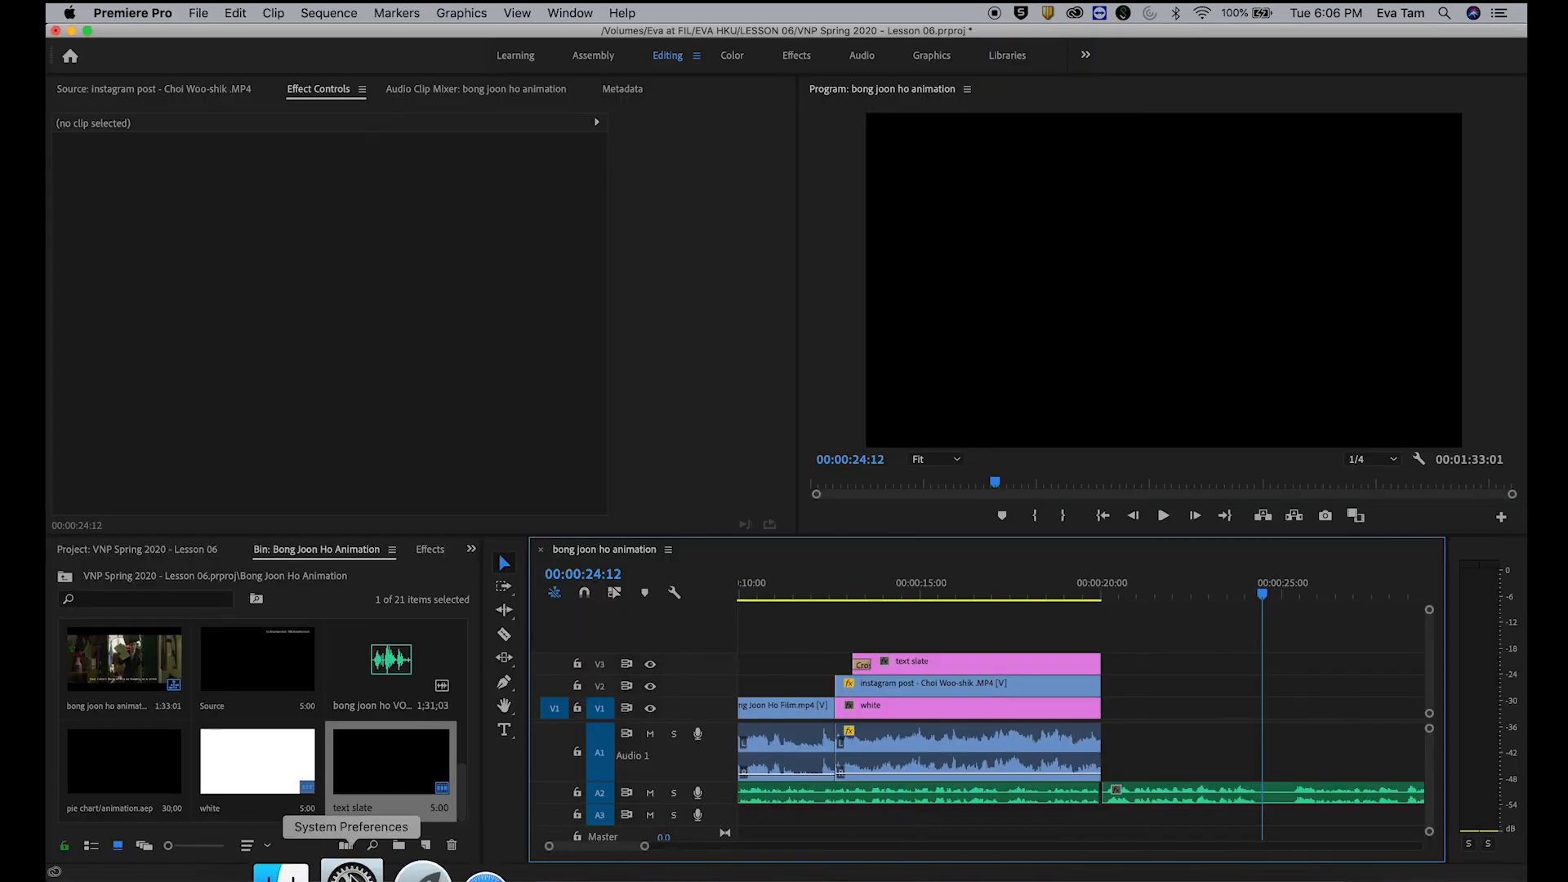
click(304, 872)
drag(641, 378, 980, 330)
drag(954, 396, 1123, 707)
click(1184, 584)
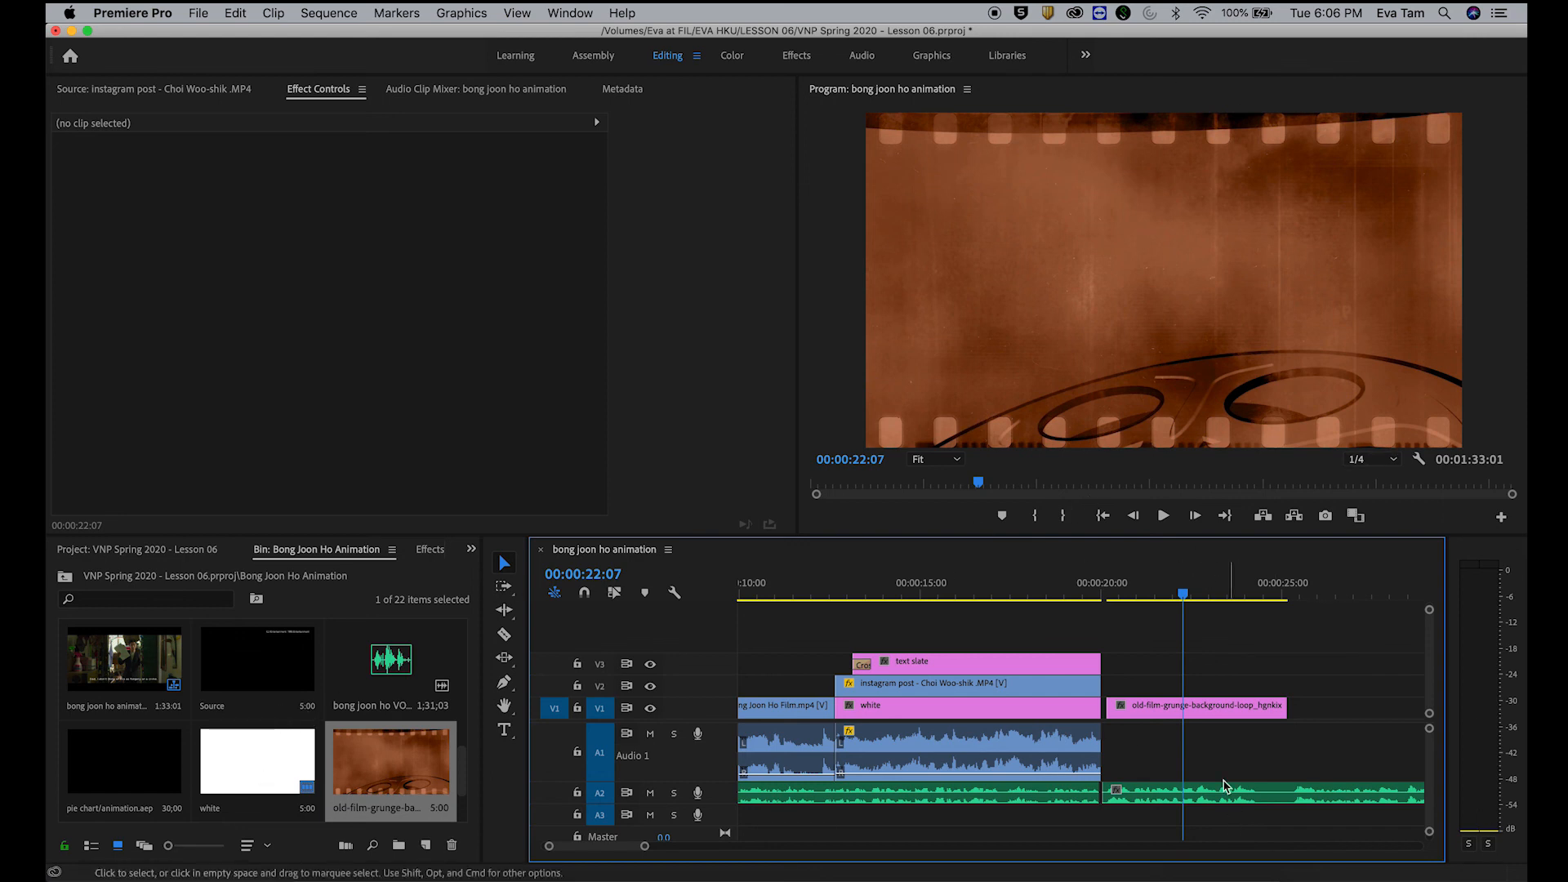
Step: Raise the film grunge clip to track V2 and place the white matte directly beneath it on V1
drag(1202, 707, 1209, 683)
drag(257, 759, 1111, 712)
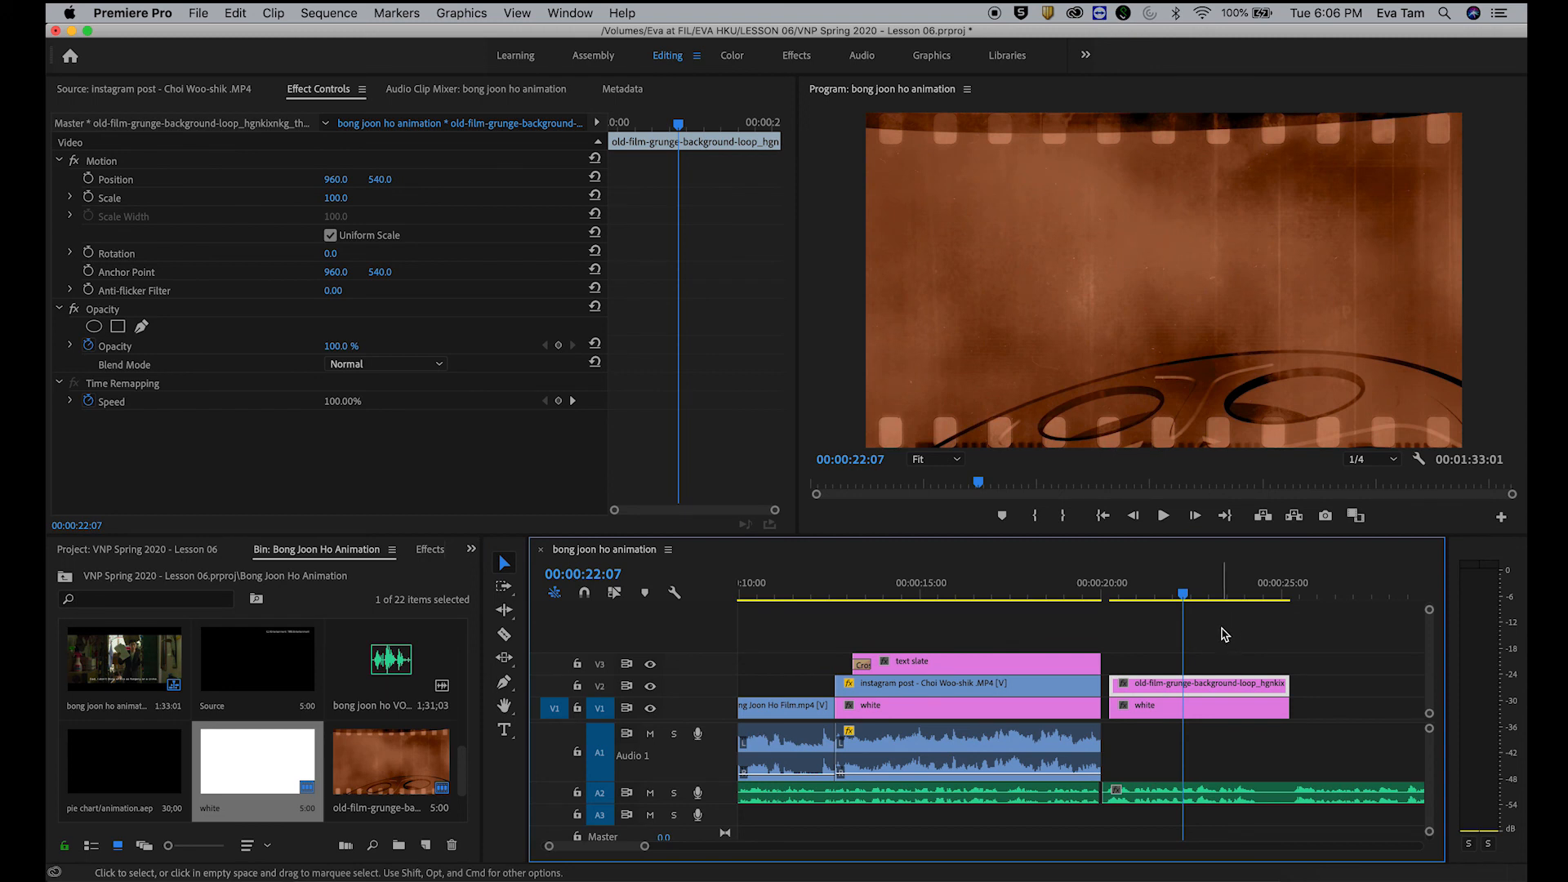
click(1200, 704)
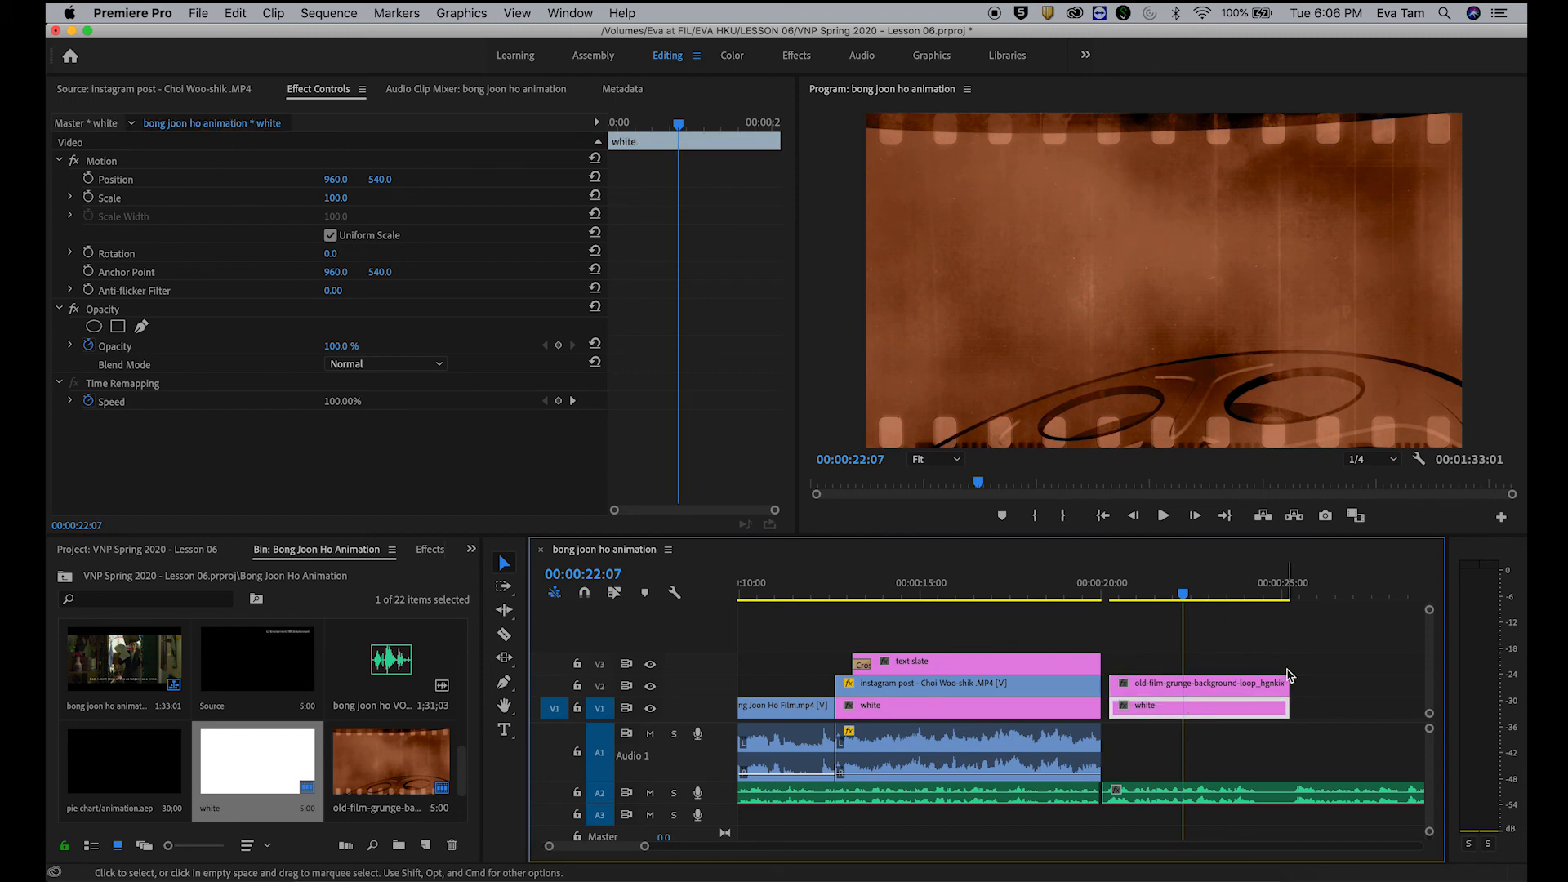
click(1179, 689)
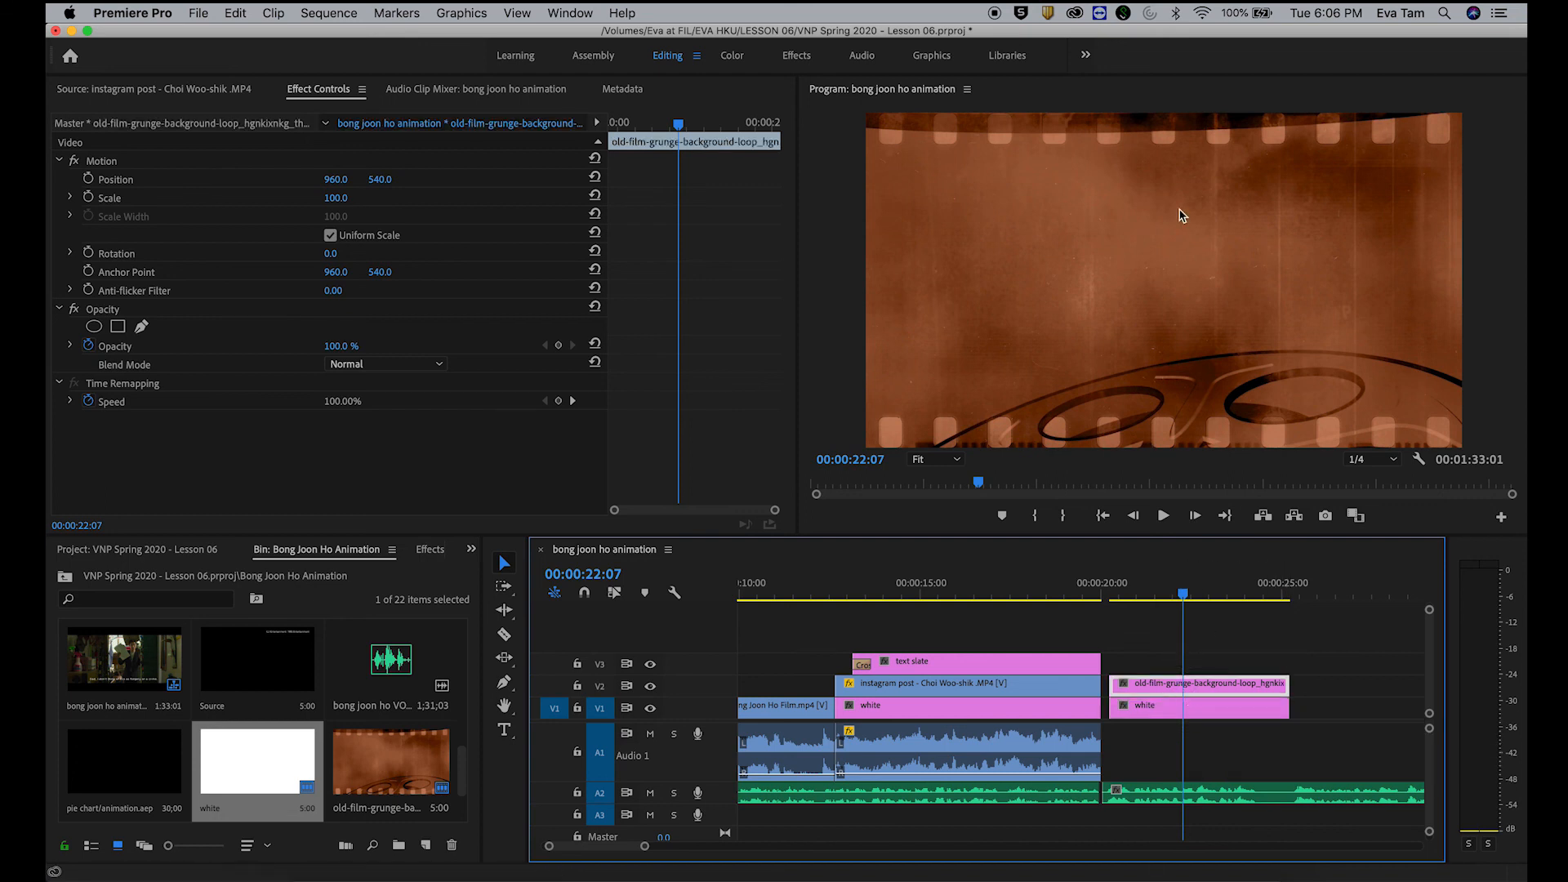
click(1238, 715)
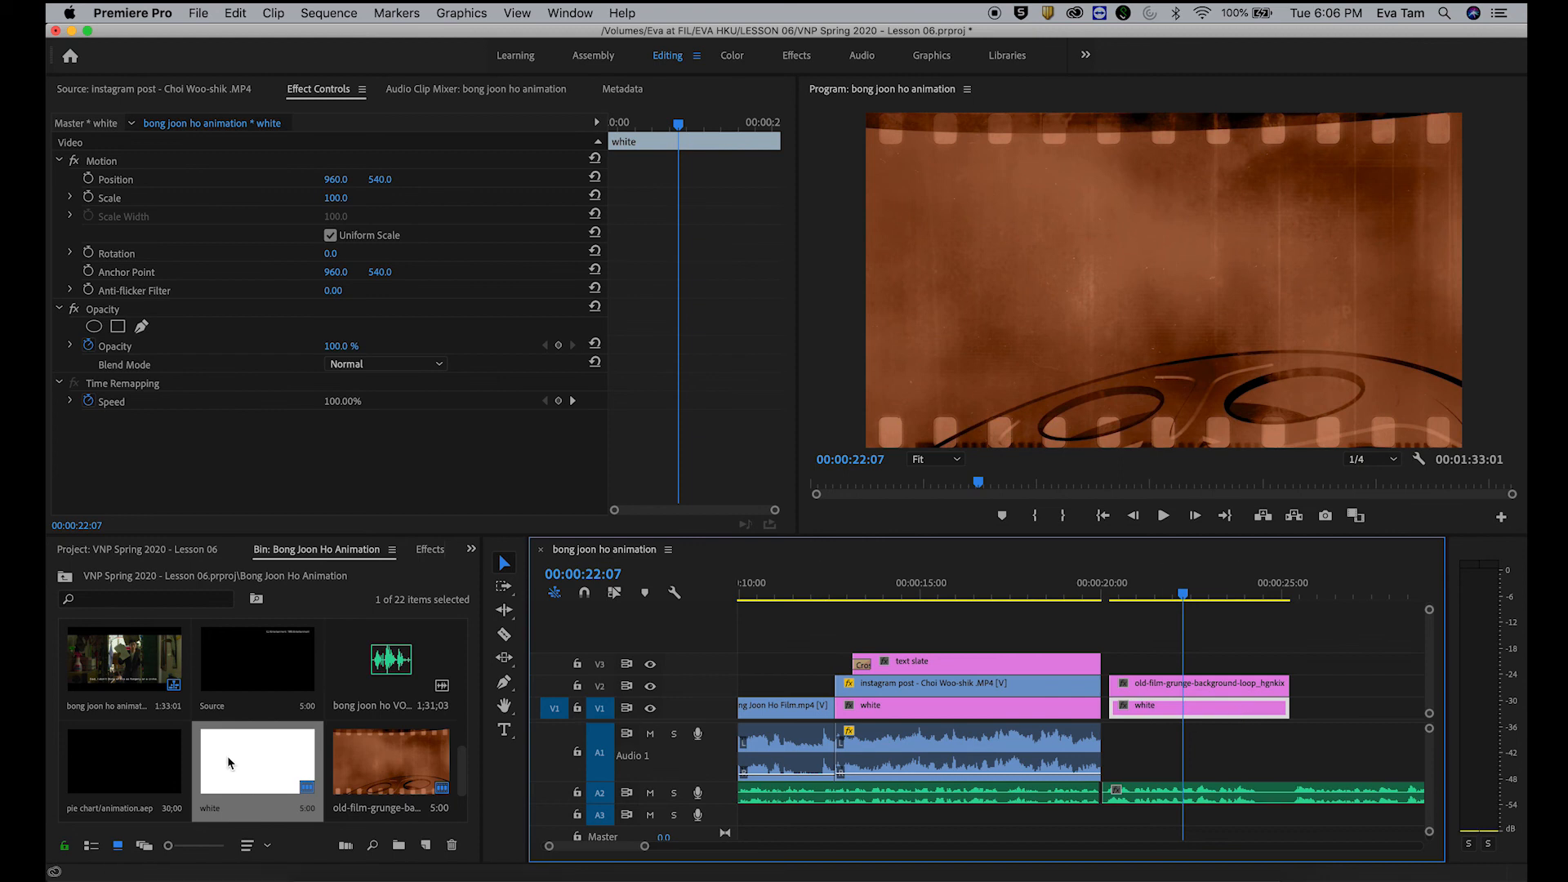
Step: Try the film grunge clip on V2 at 30%, 81% and 46% opacity over the white matte
click(1210, 685)
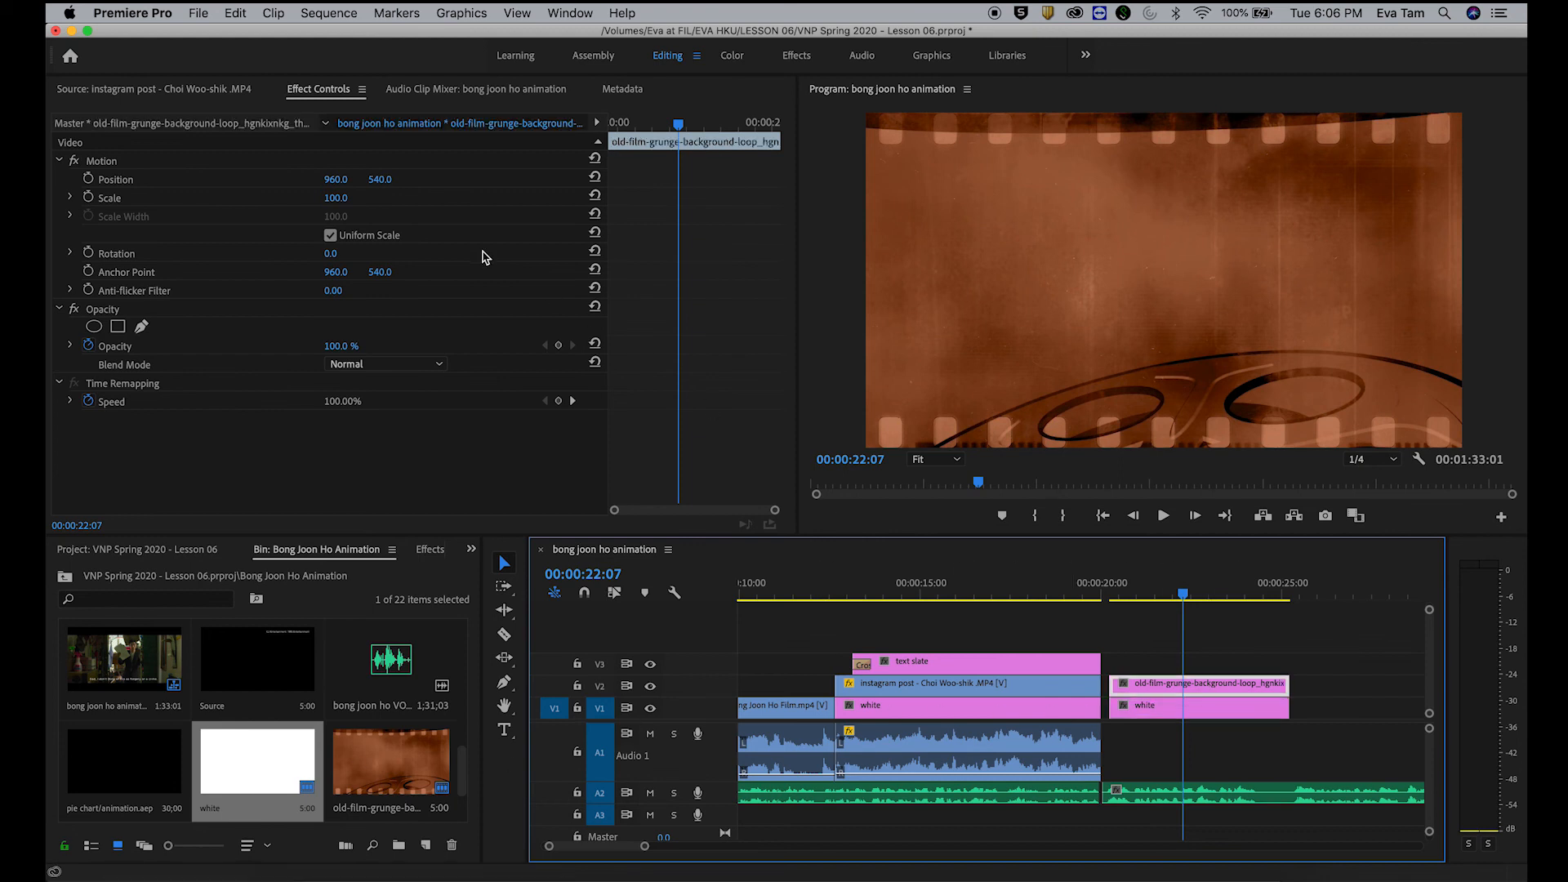
click(338, 347)
key(Return)
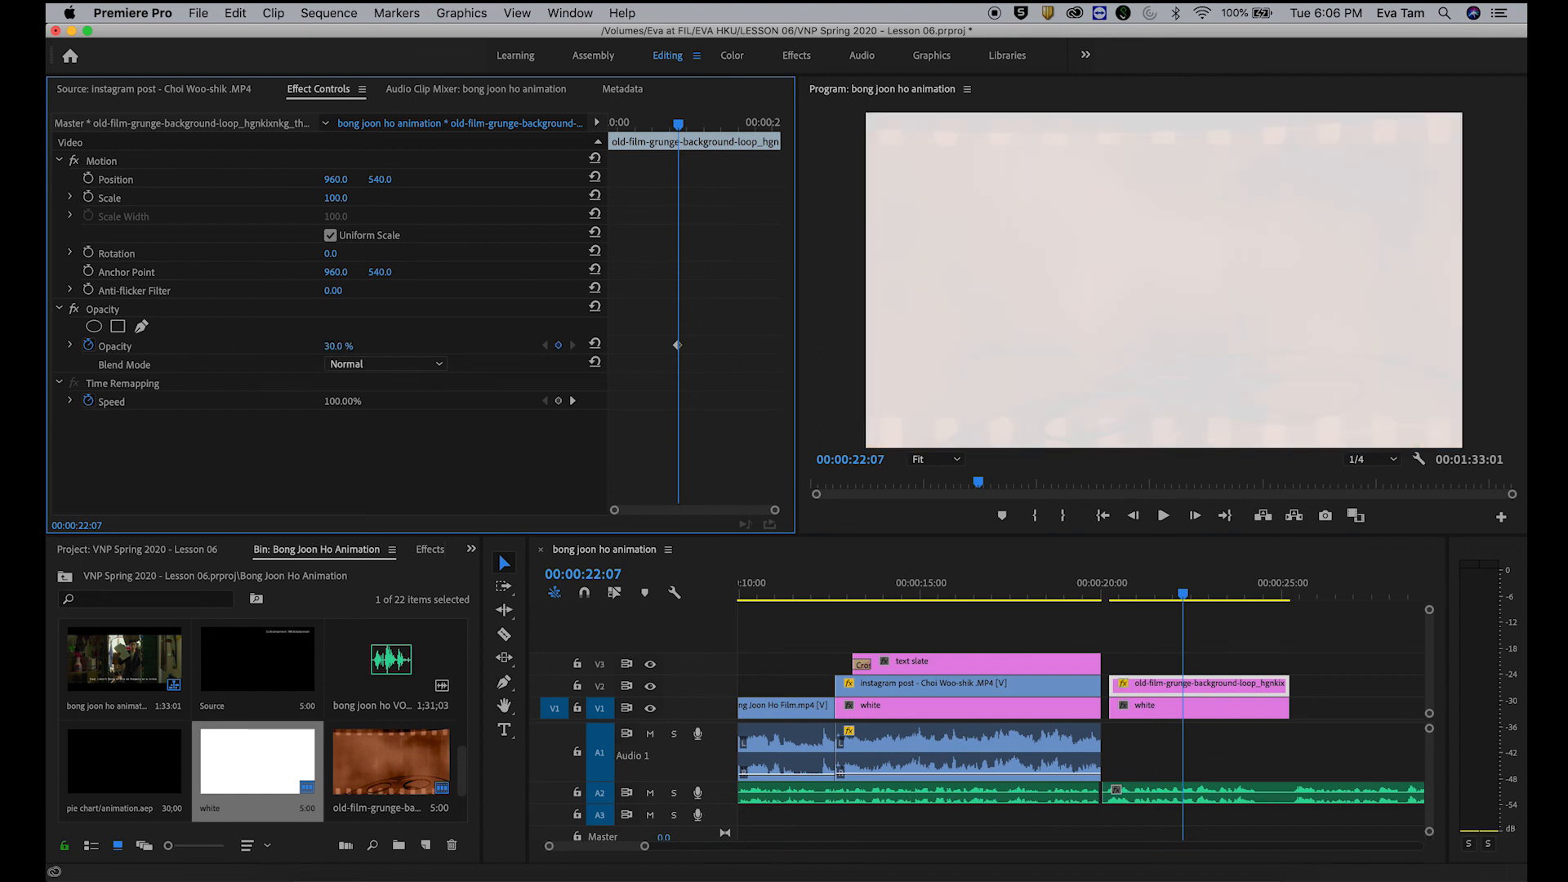
drag(339, 352, 379, 352)
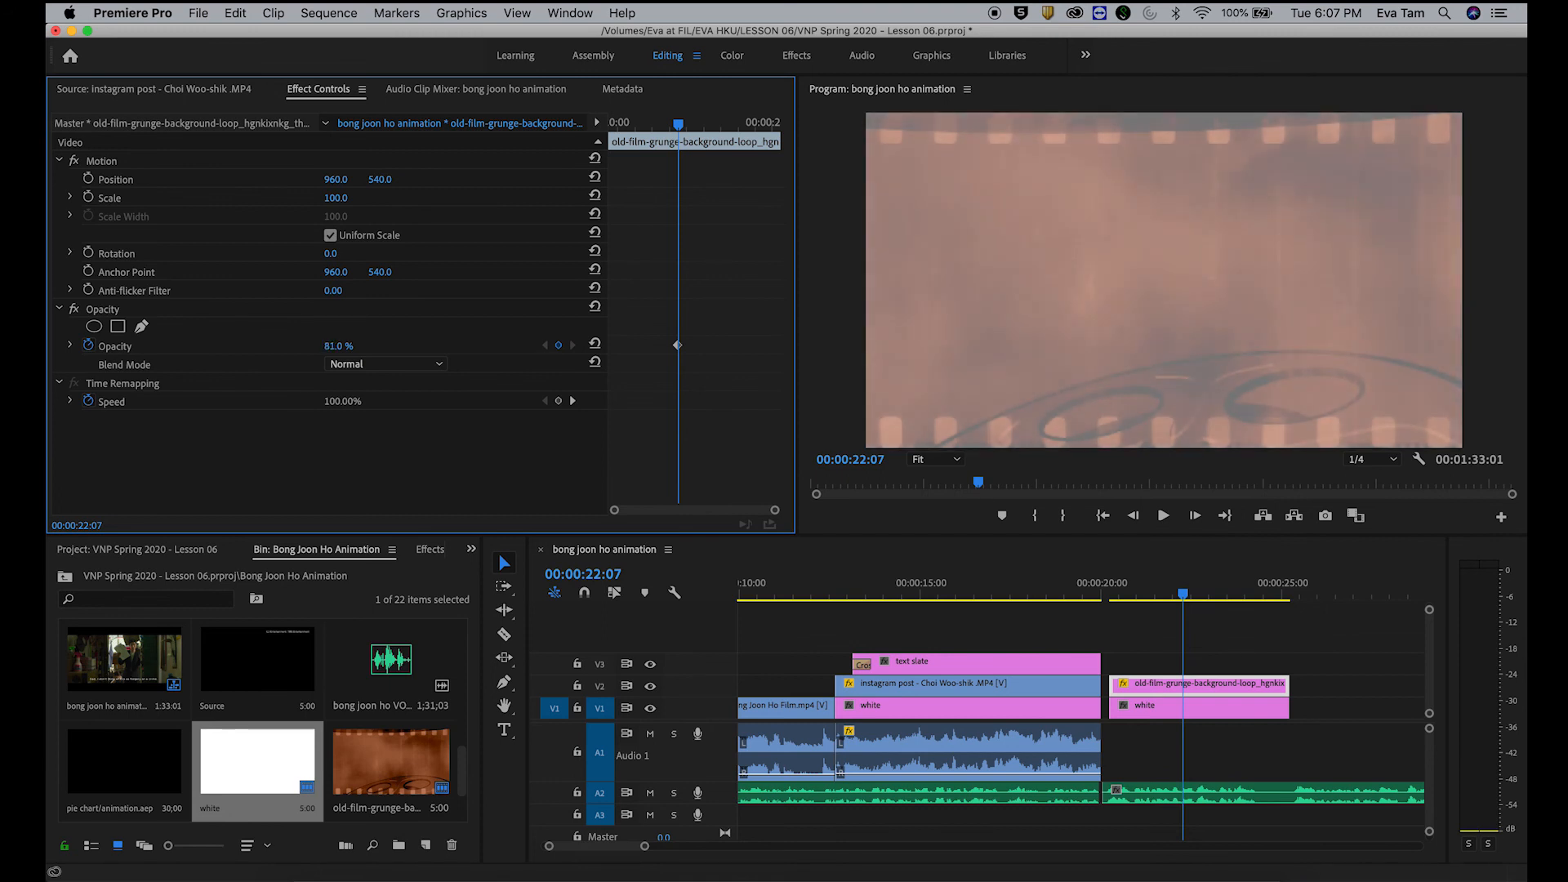
drag(381, 353, 373, 353)
drag(338, 345, 321, 345)
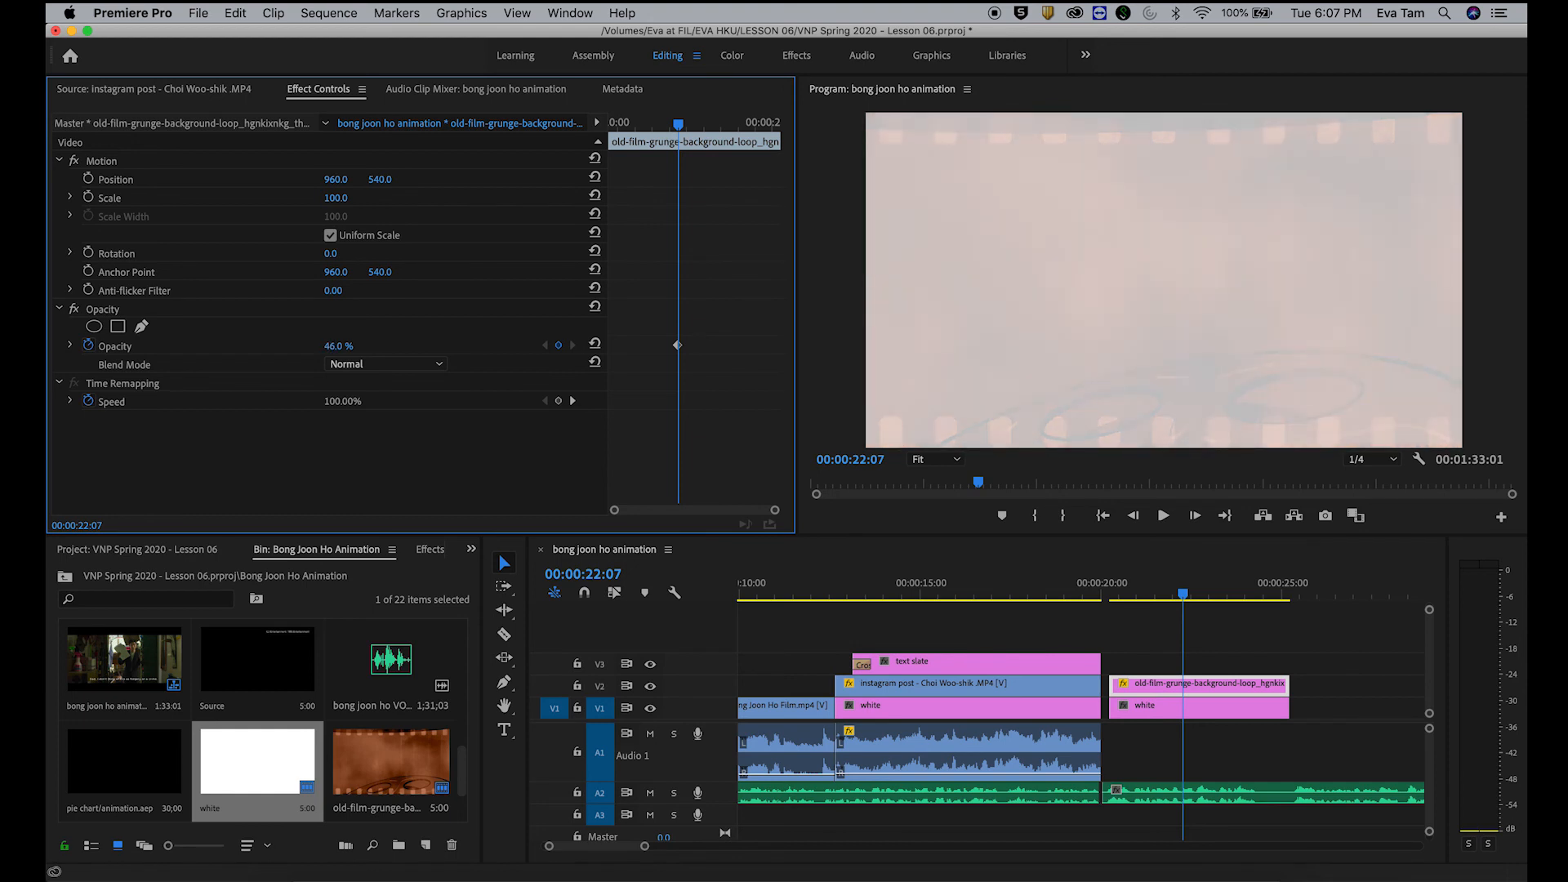
Step: Try the Darken and Screen blend modes on the film grunge clip
click(421, 365)
click(390, 430)
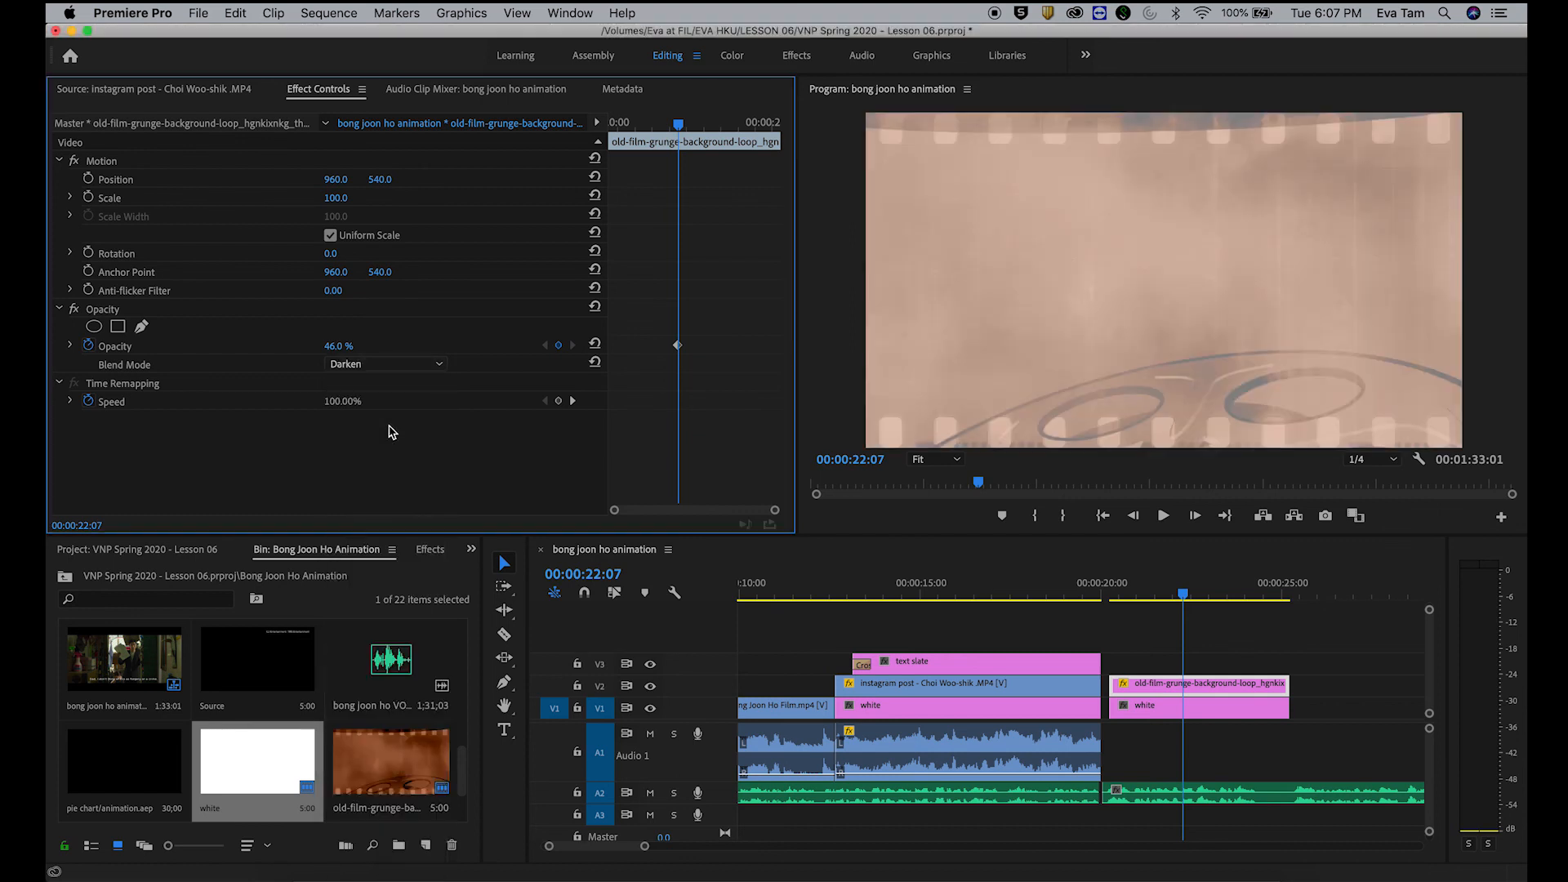
click(355, 376)
click(355, 360)
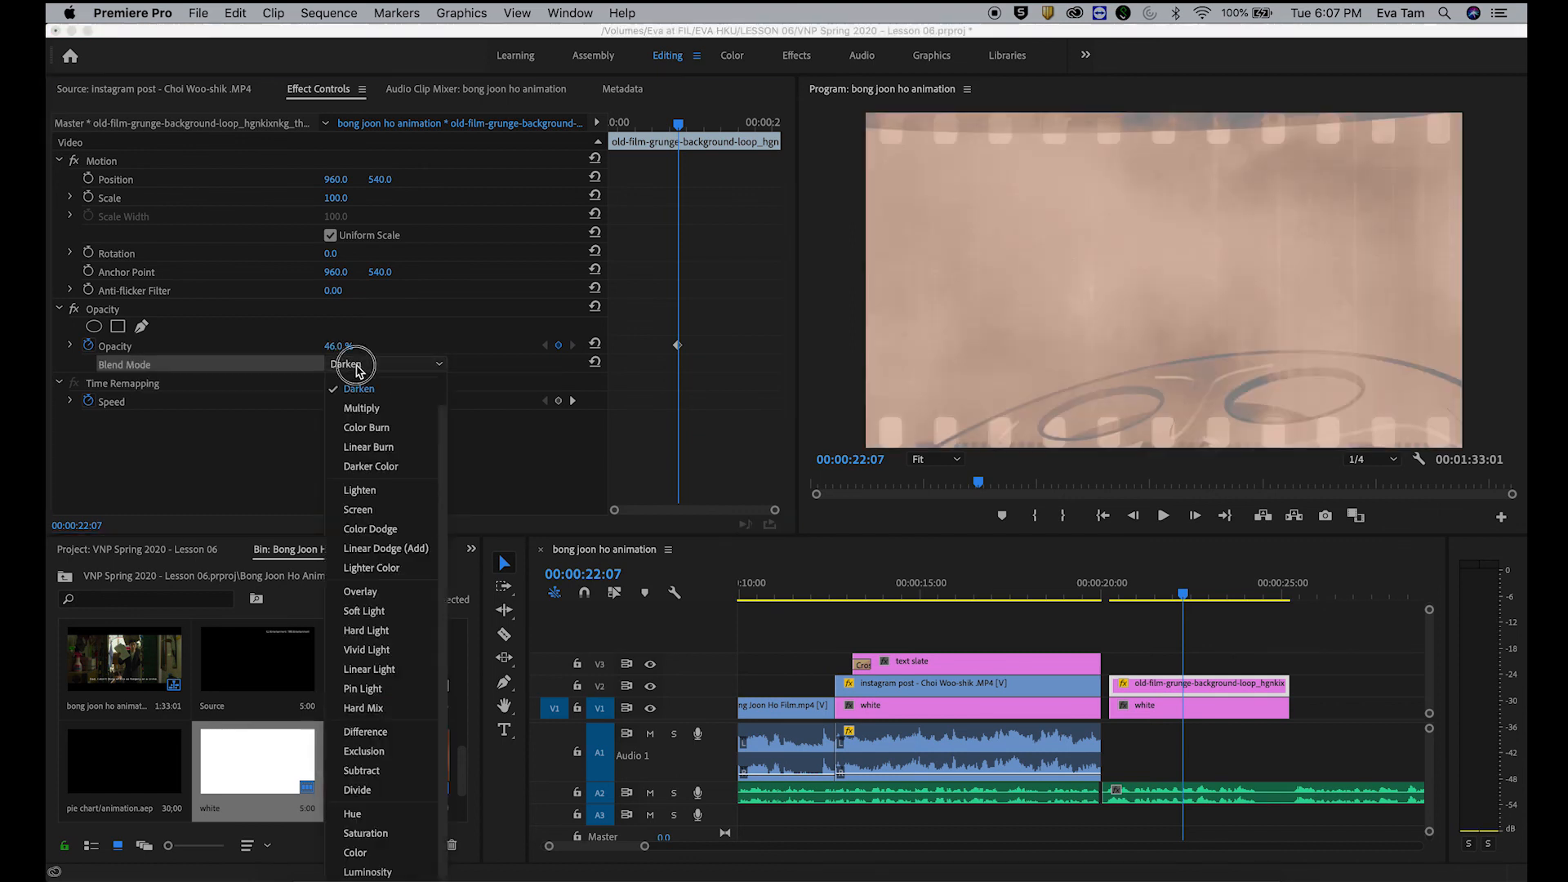
click(366, 519)
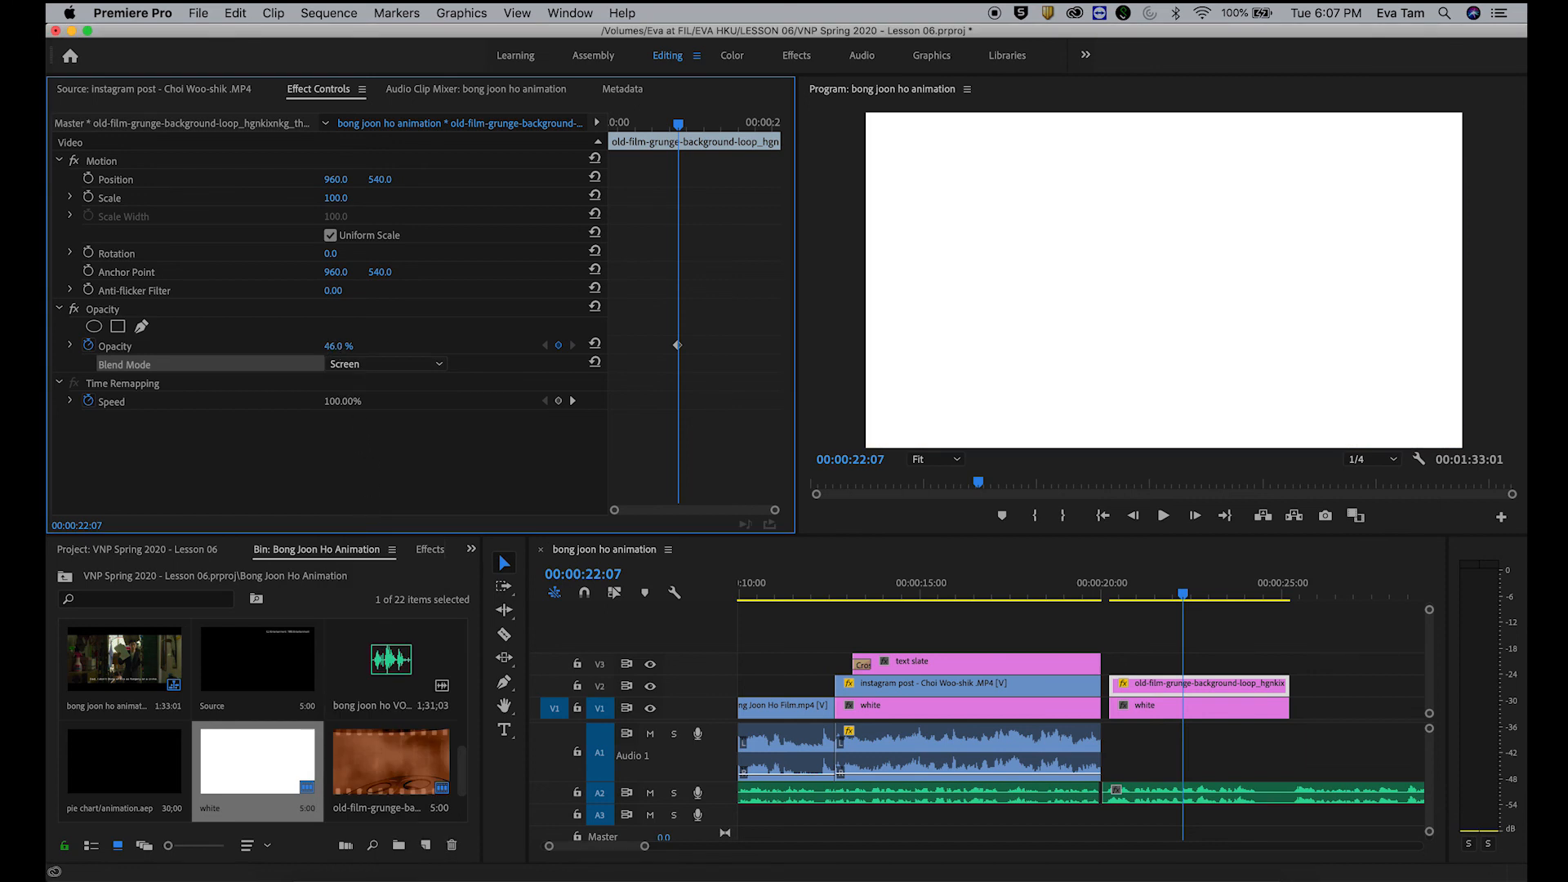
Step: At 100% opacity, try the Lighter Color, Linear Light, Pin Light and Hard Mix blend modes on the film grunge clip
click(351, 365)
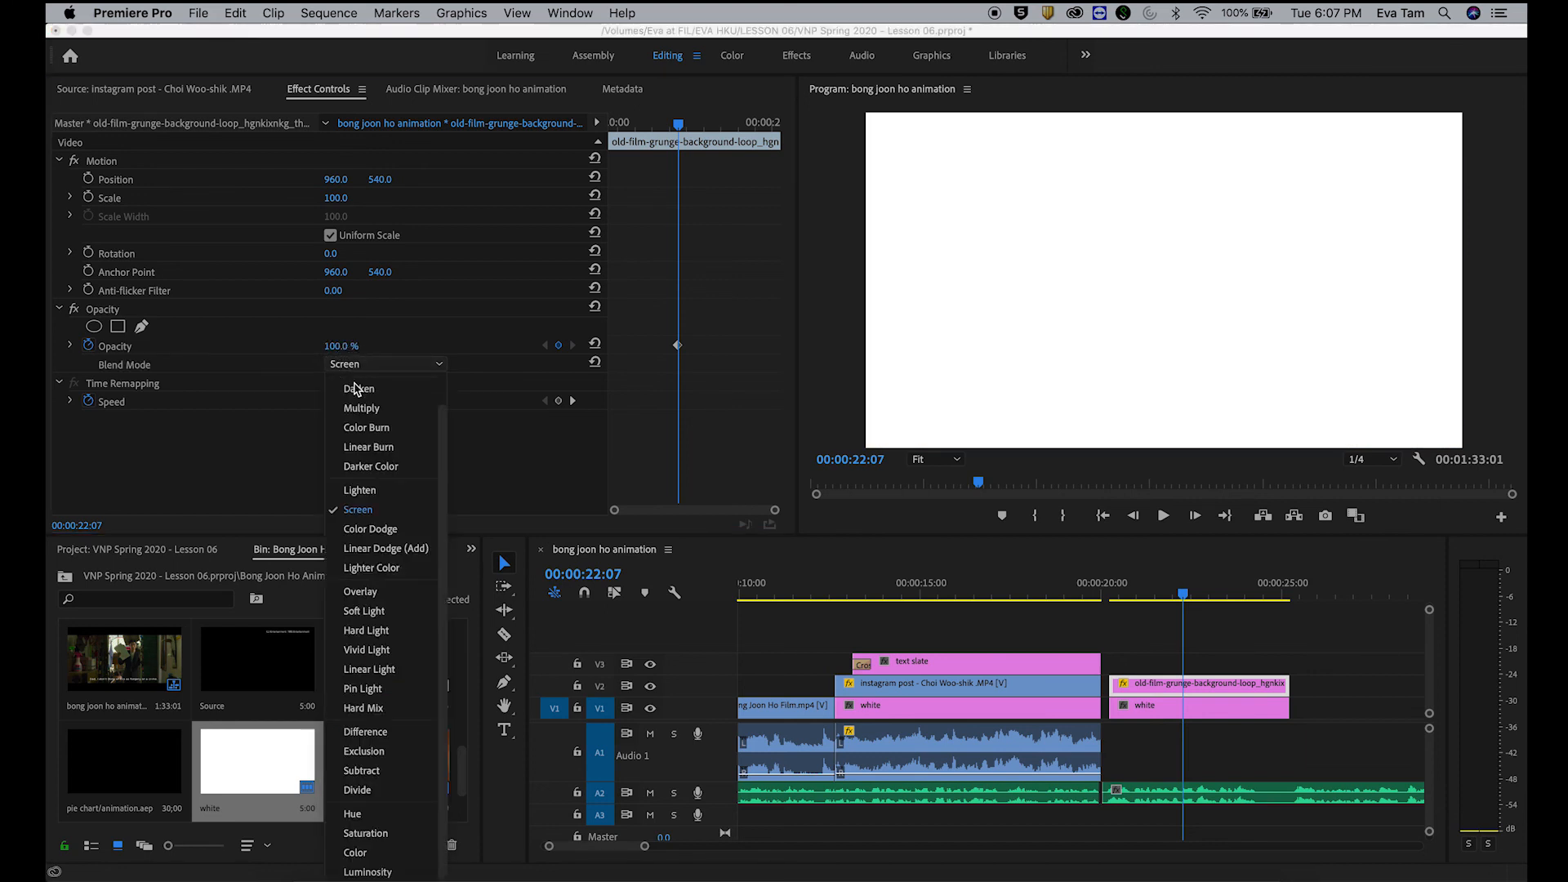
click(371, 575)
click(373, 367)
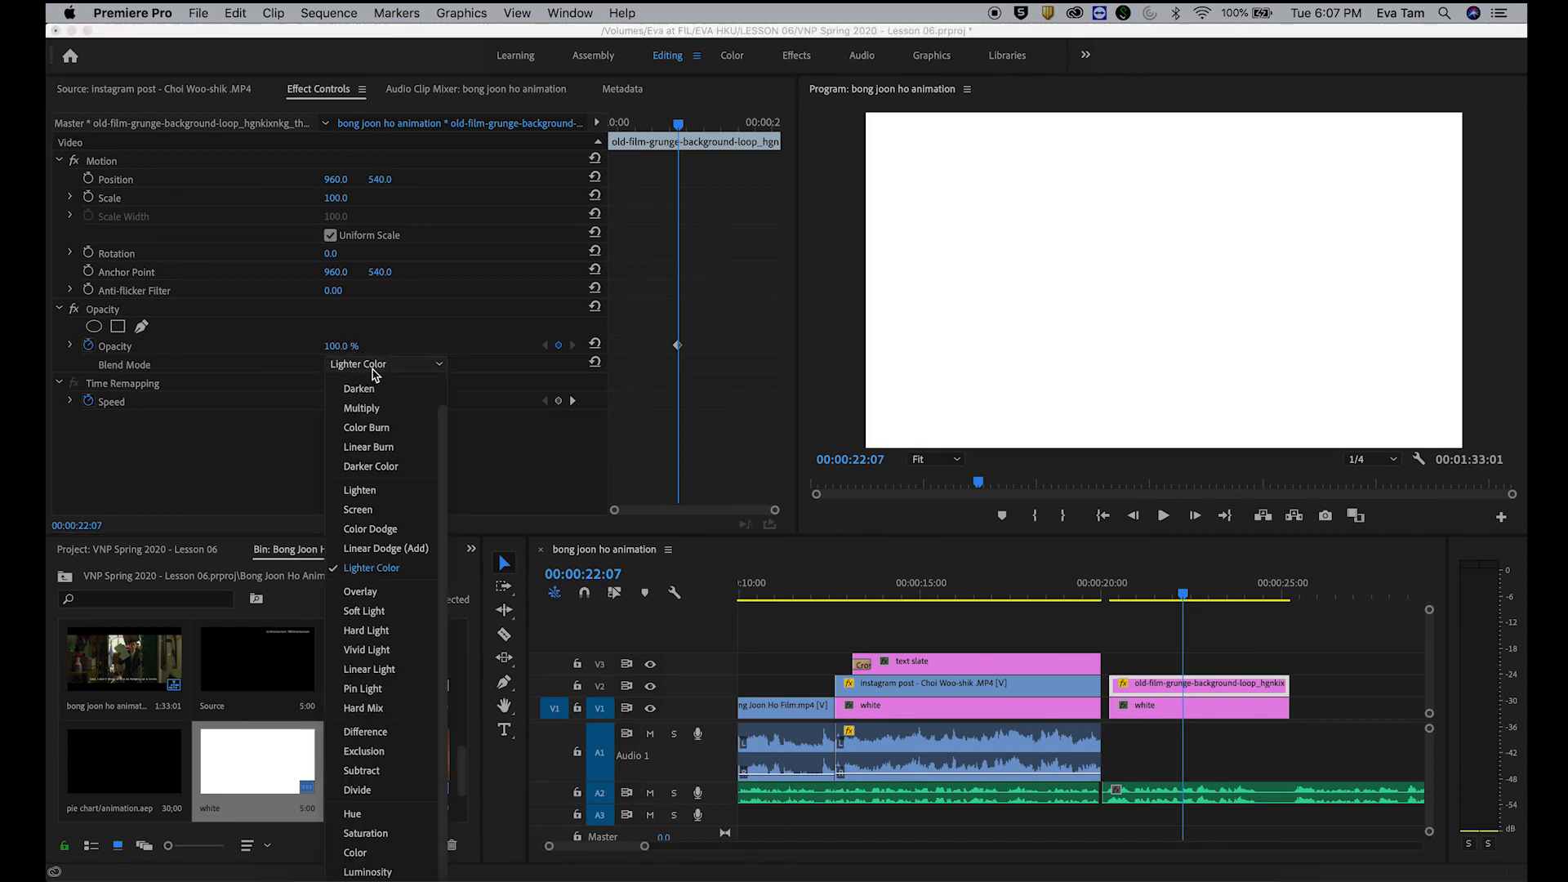
click(394, 671)
click(374, 365)
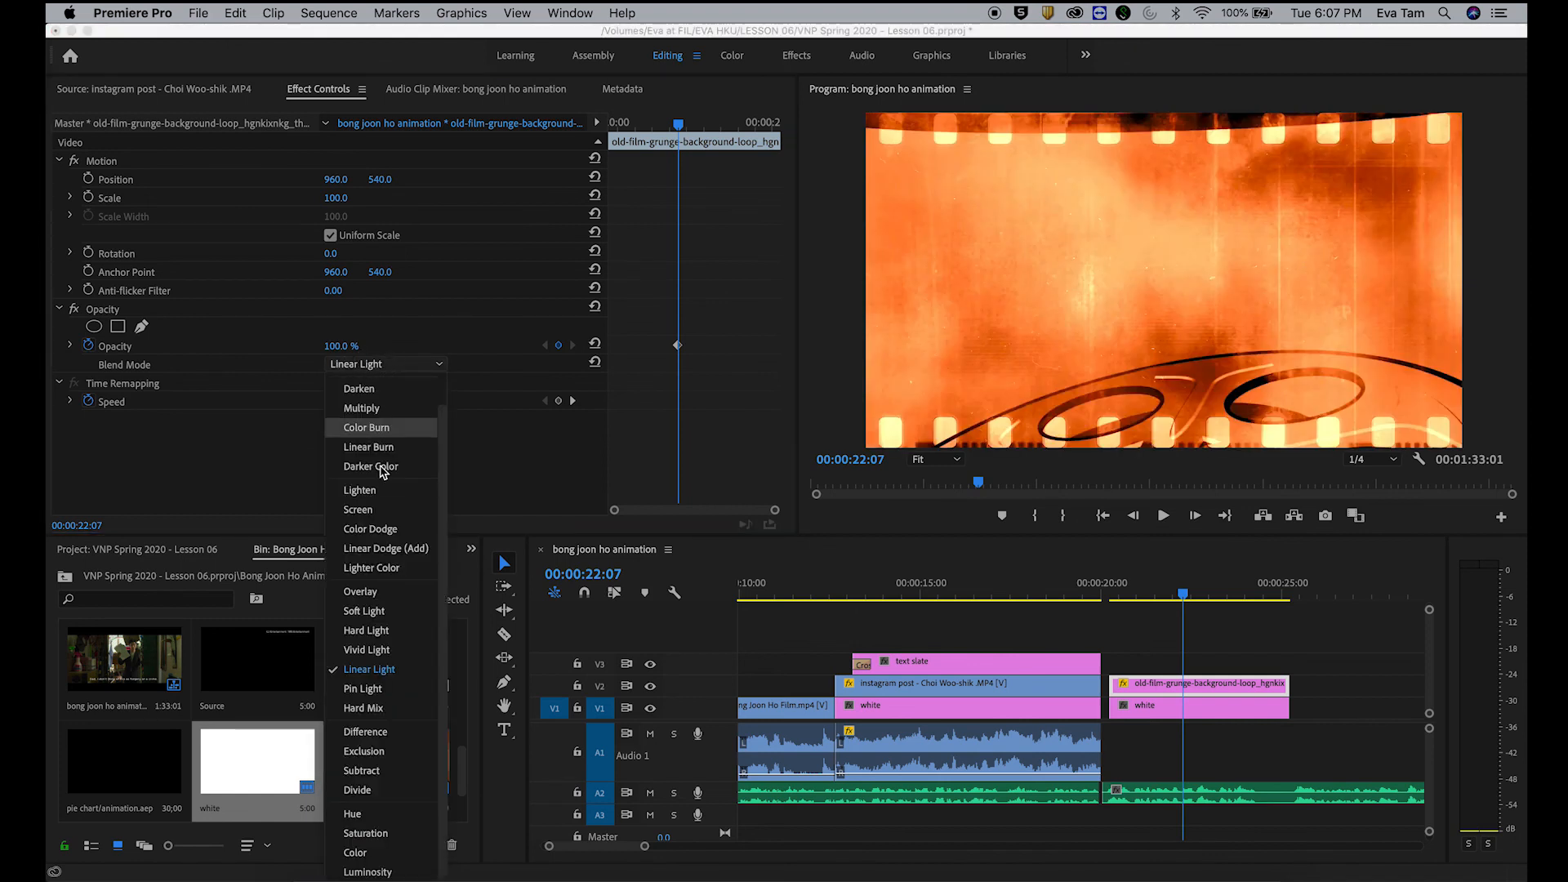
click(396, 690)
click(377, 368)
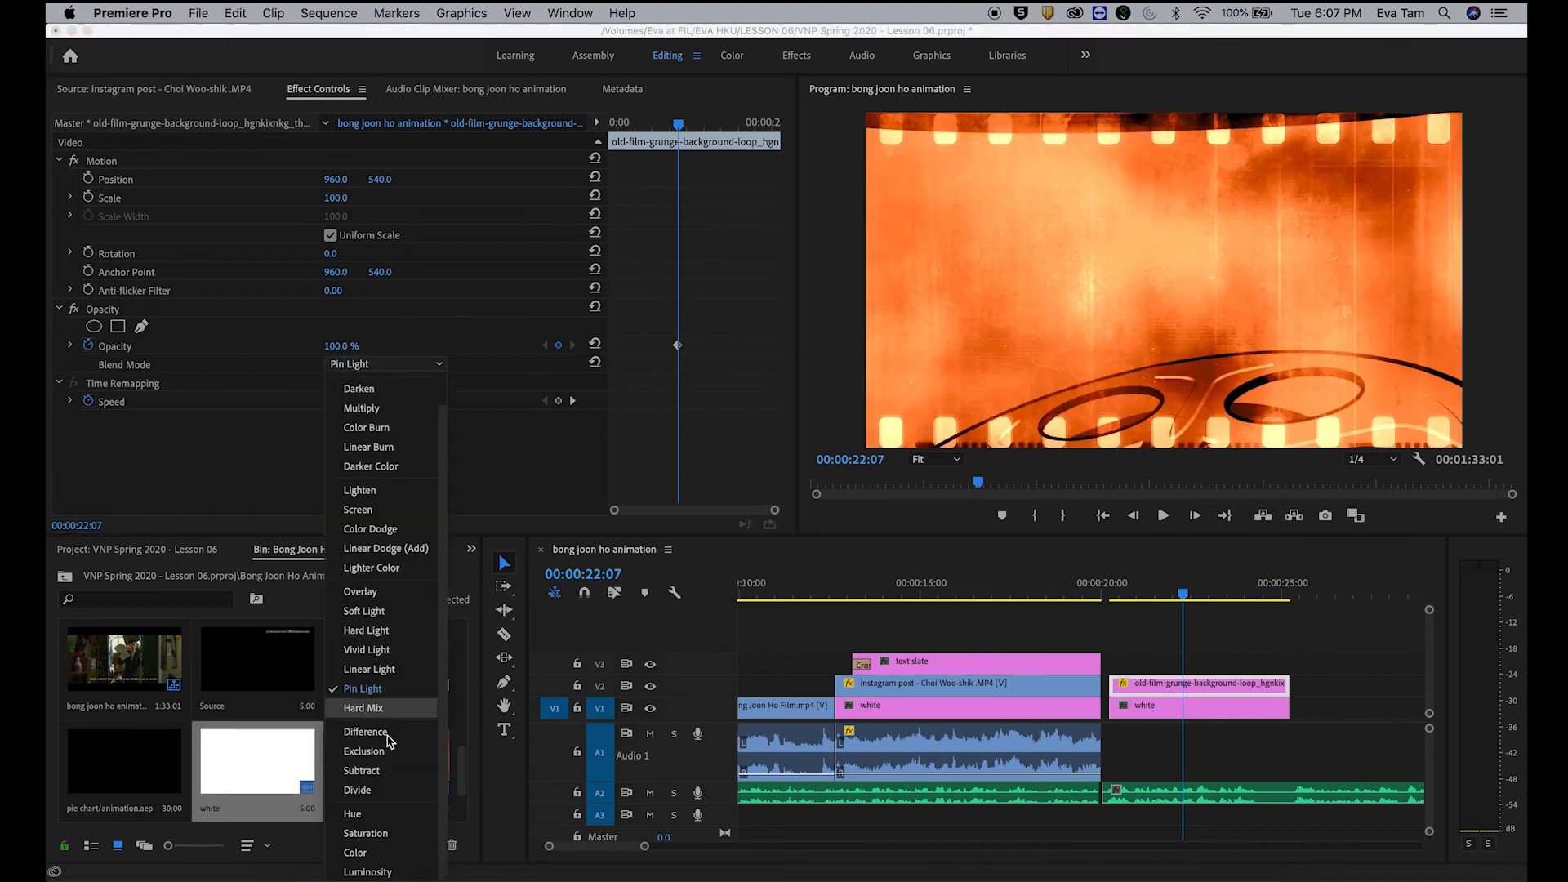
click(383, 708)
Step: Duplicate the white matte in the bin, recolor the copy light gray as "gray", and swap it in beneath the film grunge clip
key(super+c)
key(super+v)
double_click(255, 768)
click(807, 392)
click(742, 439)
click(827, 366)
drag(827, 369, 828, 404)
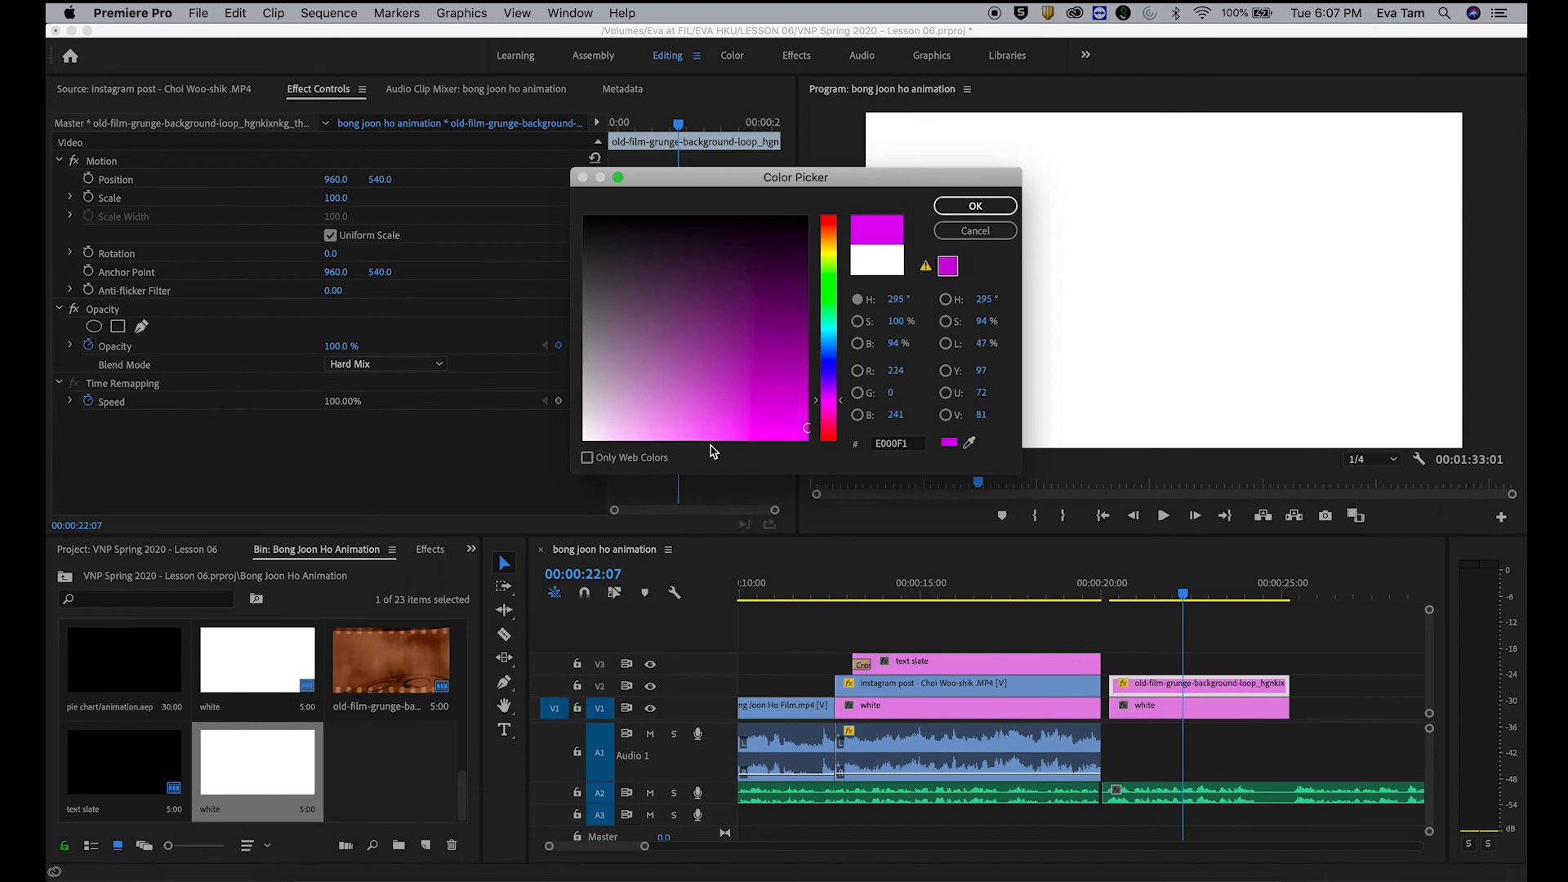
click(975, 206)
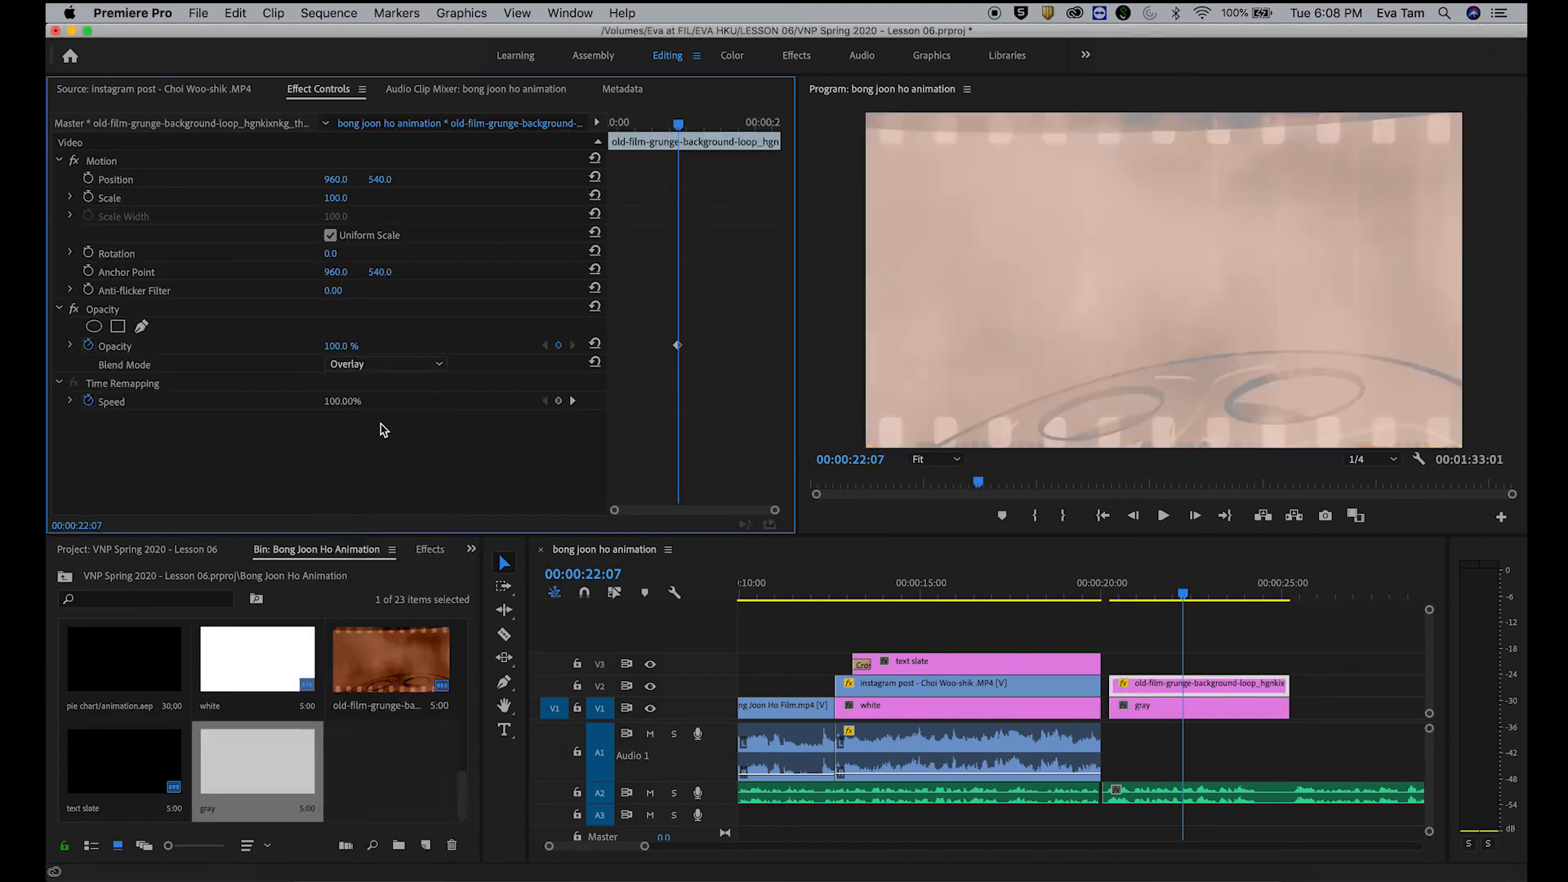
Step: Set the film grunge clip's blend mode to Luminosity and lower its opacity over the gray matte
click(384, 364)
click(378, 423)
click(378, 364)
click(351, 851)
click(378, 364)
click(355, 870)
drag(340, 346, 291, 346)
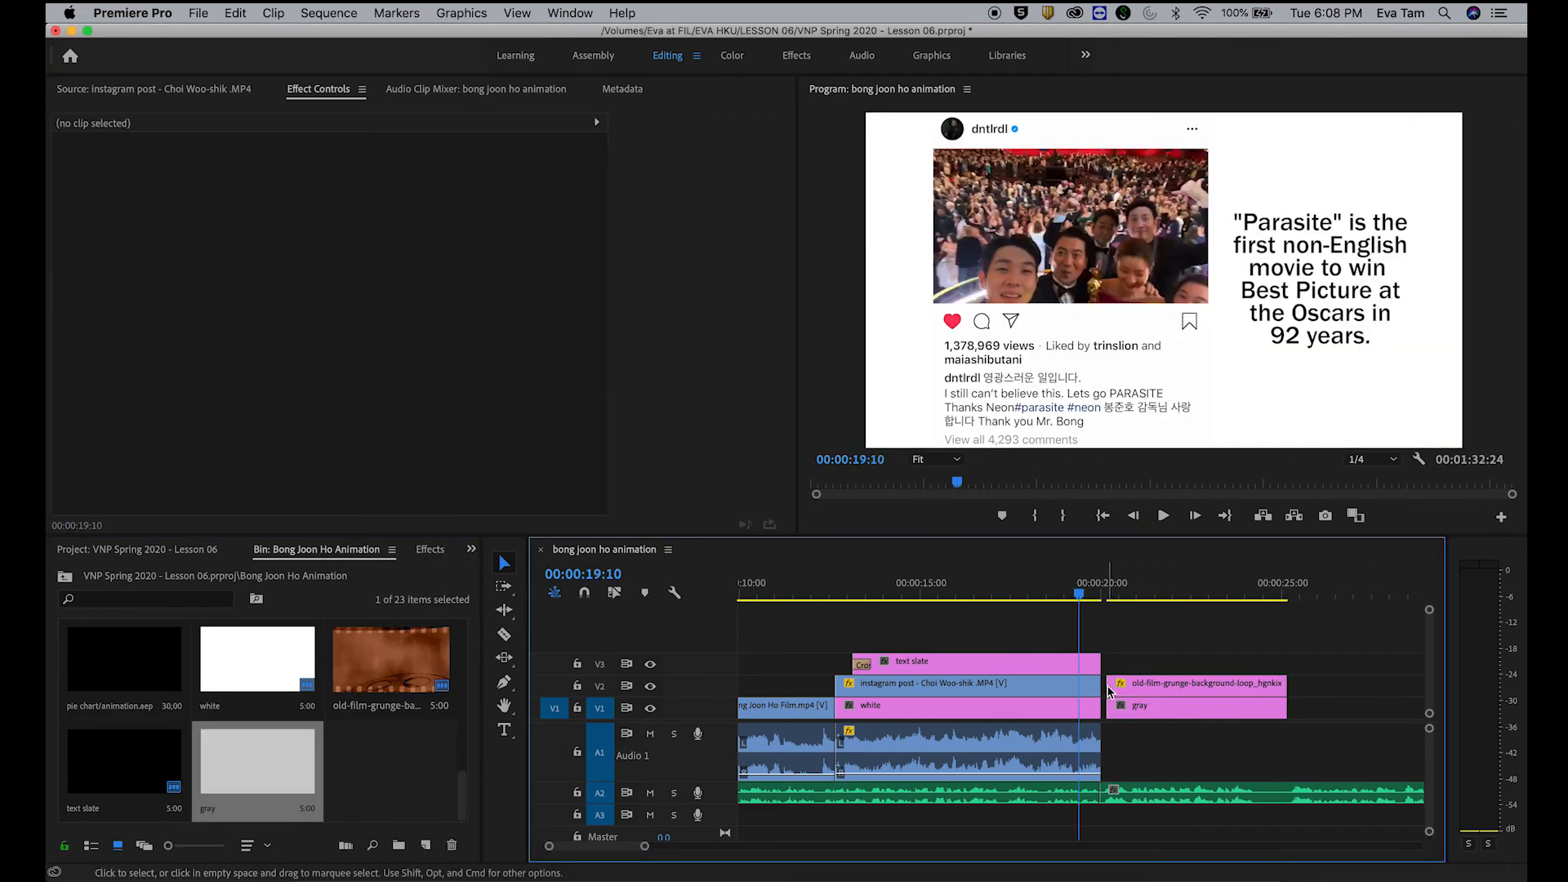
Step: Move the film grunge and gray clips beneath the Instagram post and text slate, replacing the white matte, and extend both well past them
drag(840, 595, 966, 595)
drag(1176, 692, 1041, 692)
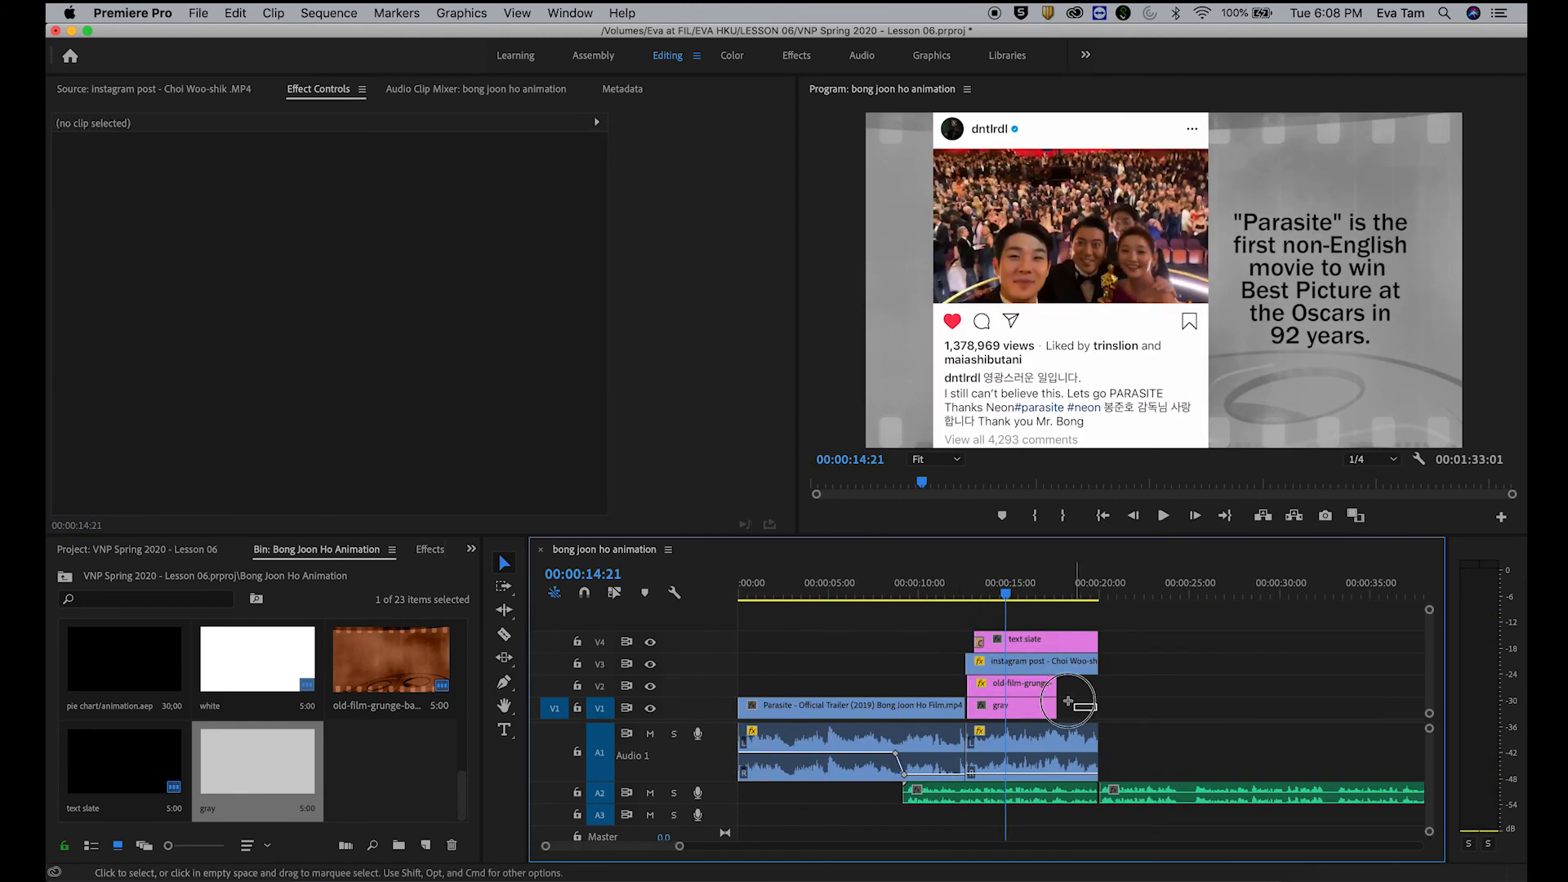
drag(1062, 700, 1392, 700)
click(1130, 640)
key(=)
drag(1137, 588, 1145, 589)
key(space)
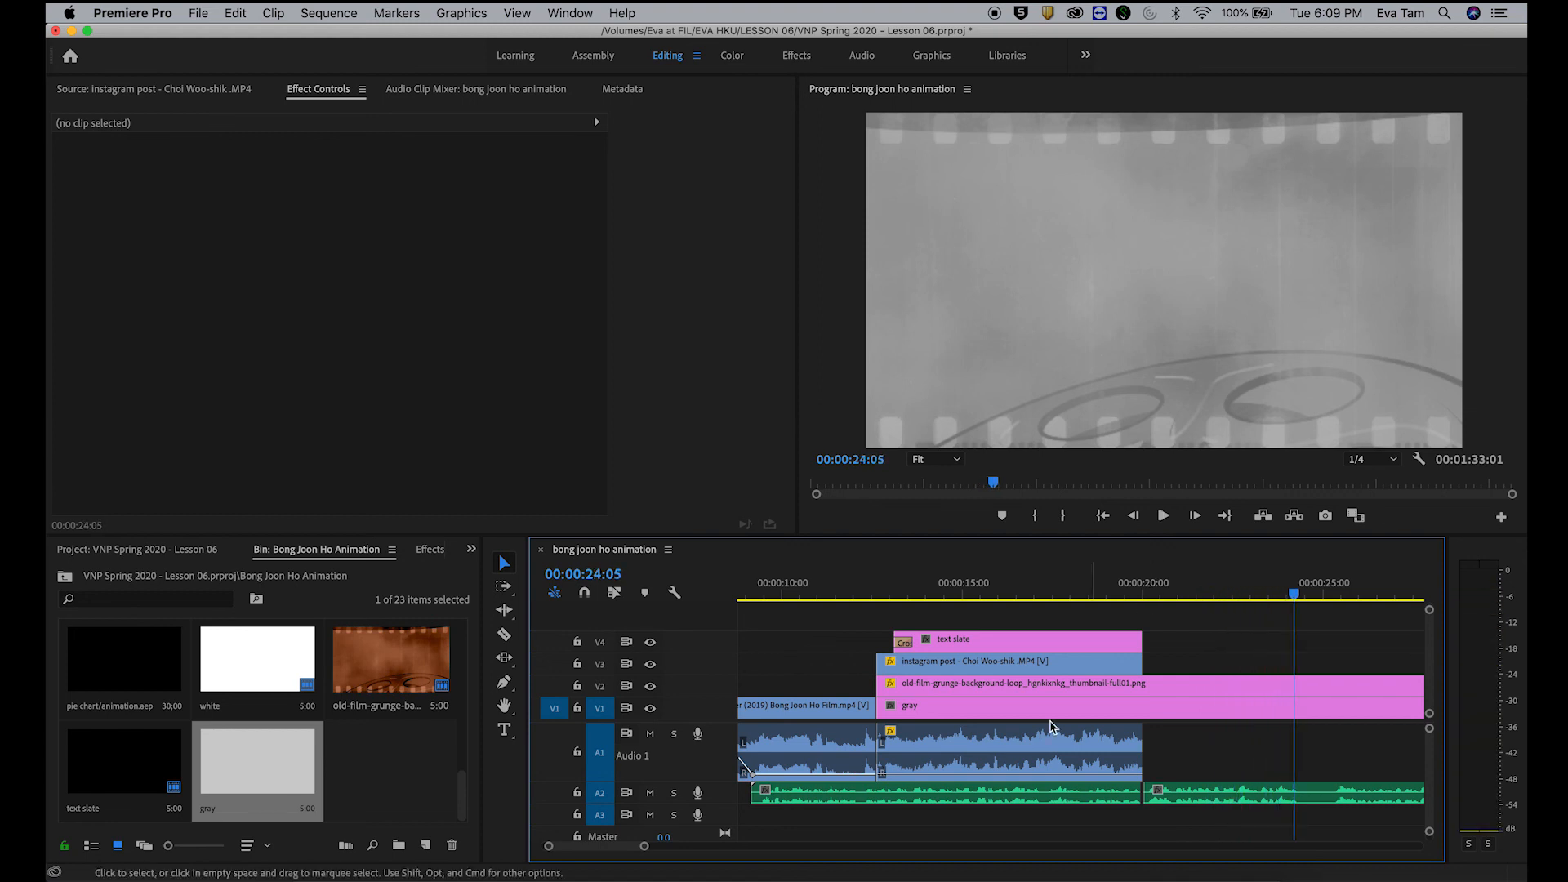
Step: Check the U.S. ticket sales line chart entry in the script in Chrome, and switch to the line graph 2.xlsx workbook in Excel
click(786, 868)
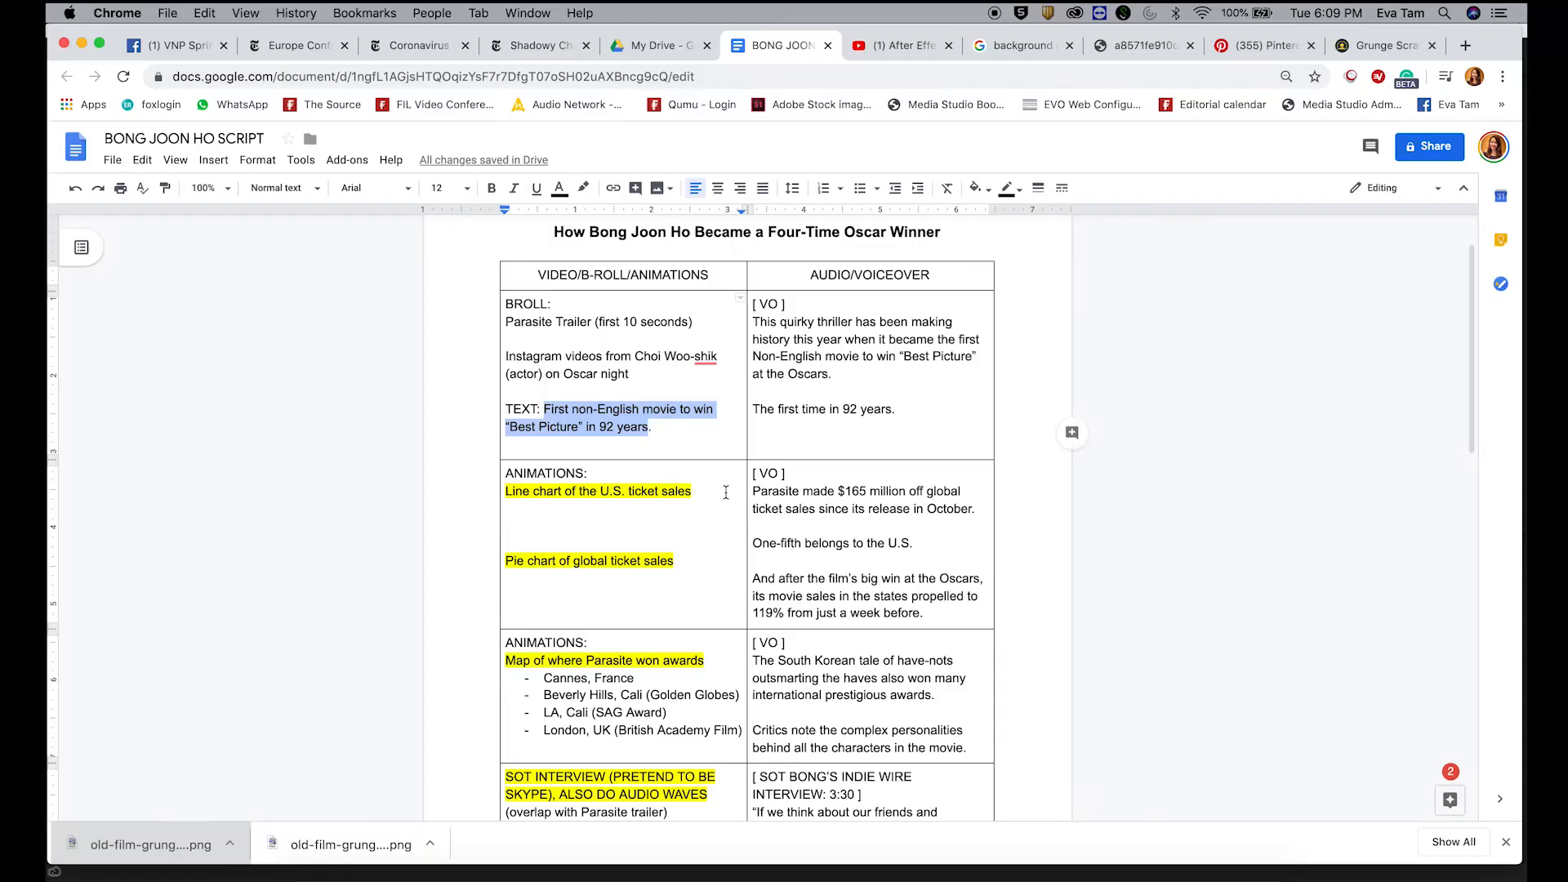
drag(694, 490, 512, 491)
mouse_move(1011, 868)
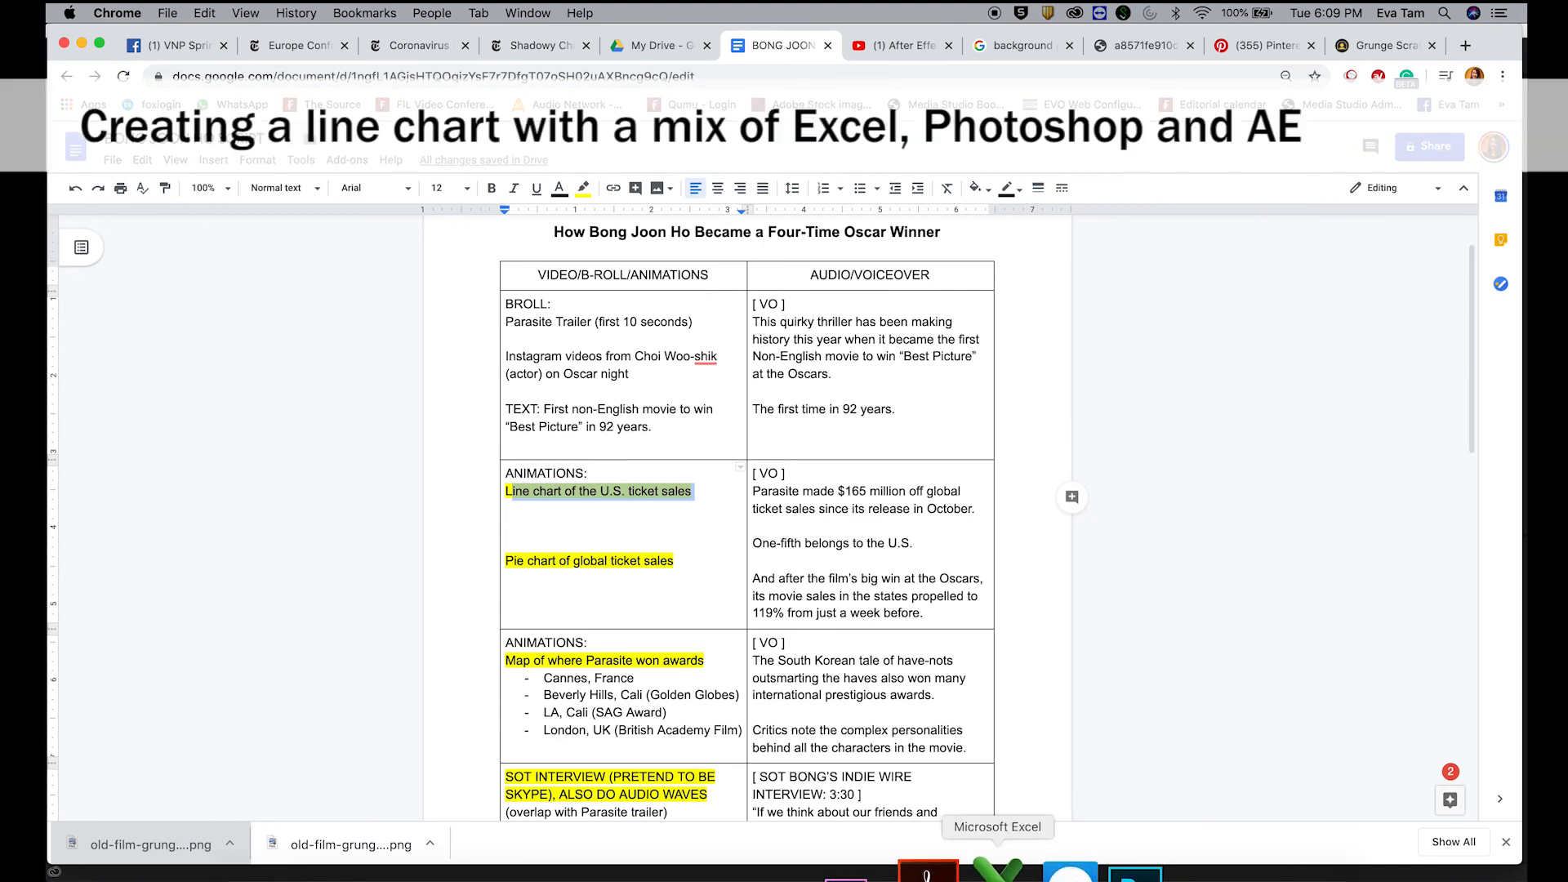
click(998, 870)
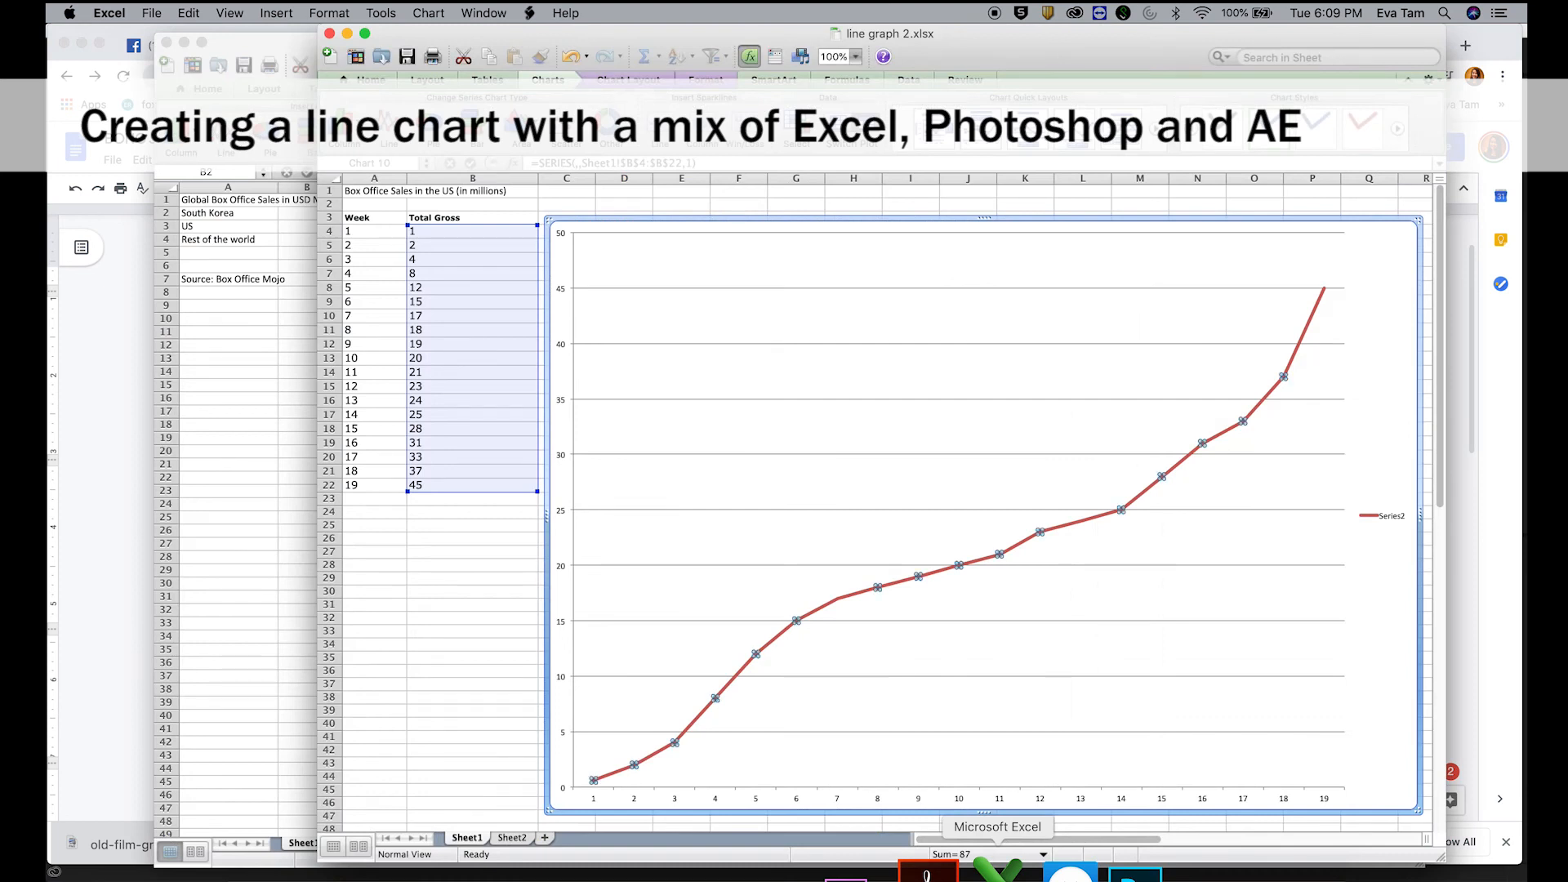
Step: Examine the Week and Total Gross data against the line chart on Sheet1, and move and enlarge the workbook window
click(357, 231)
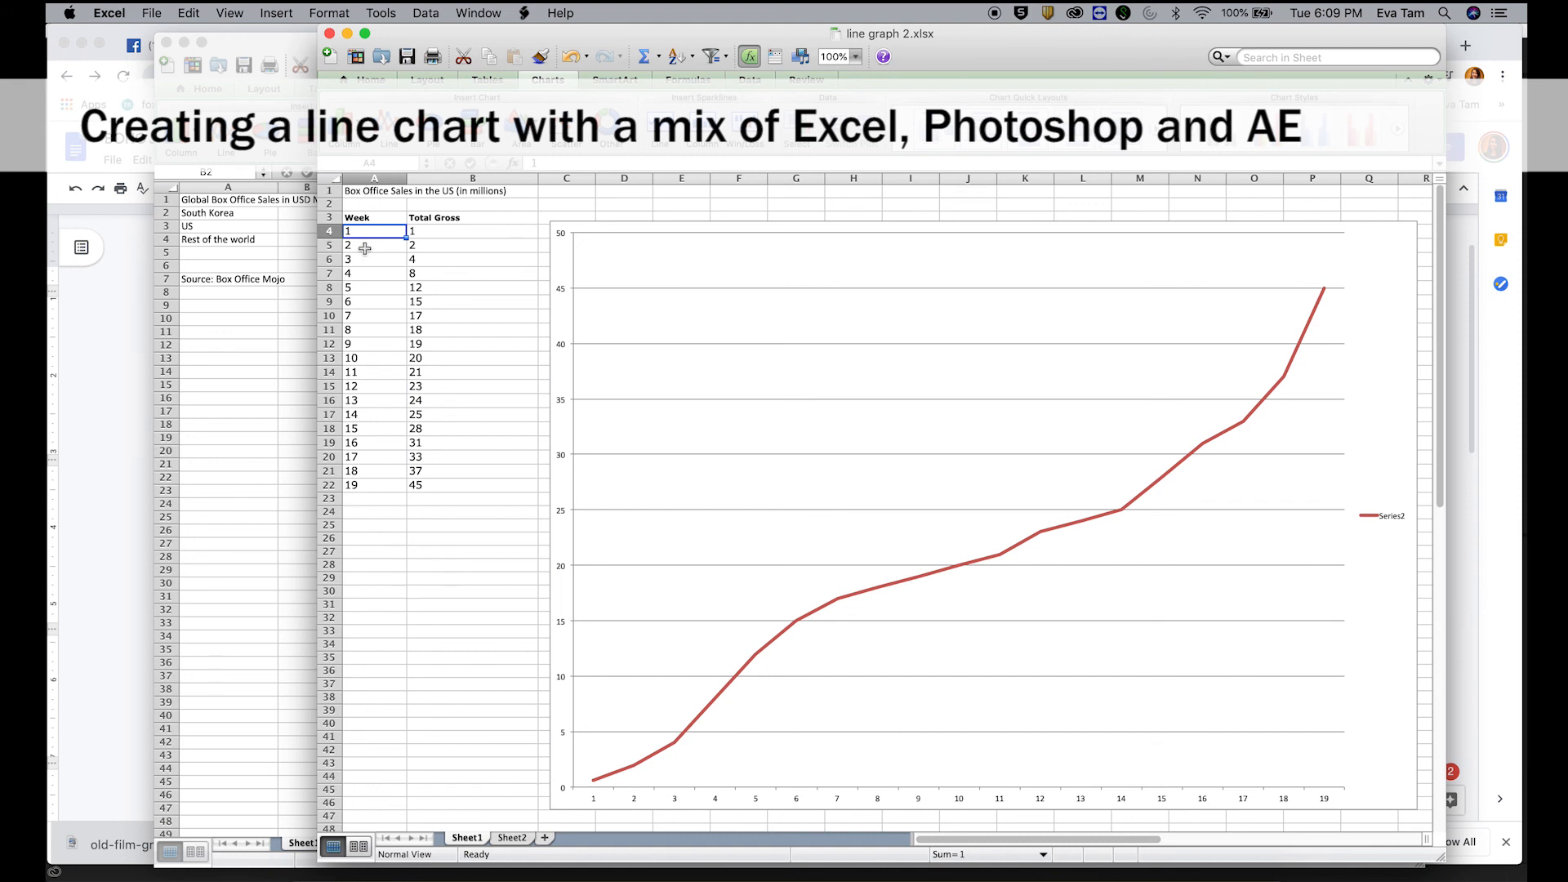
click(431, 231)
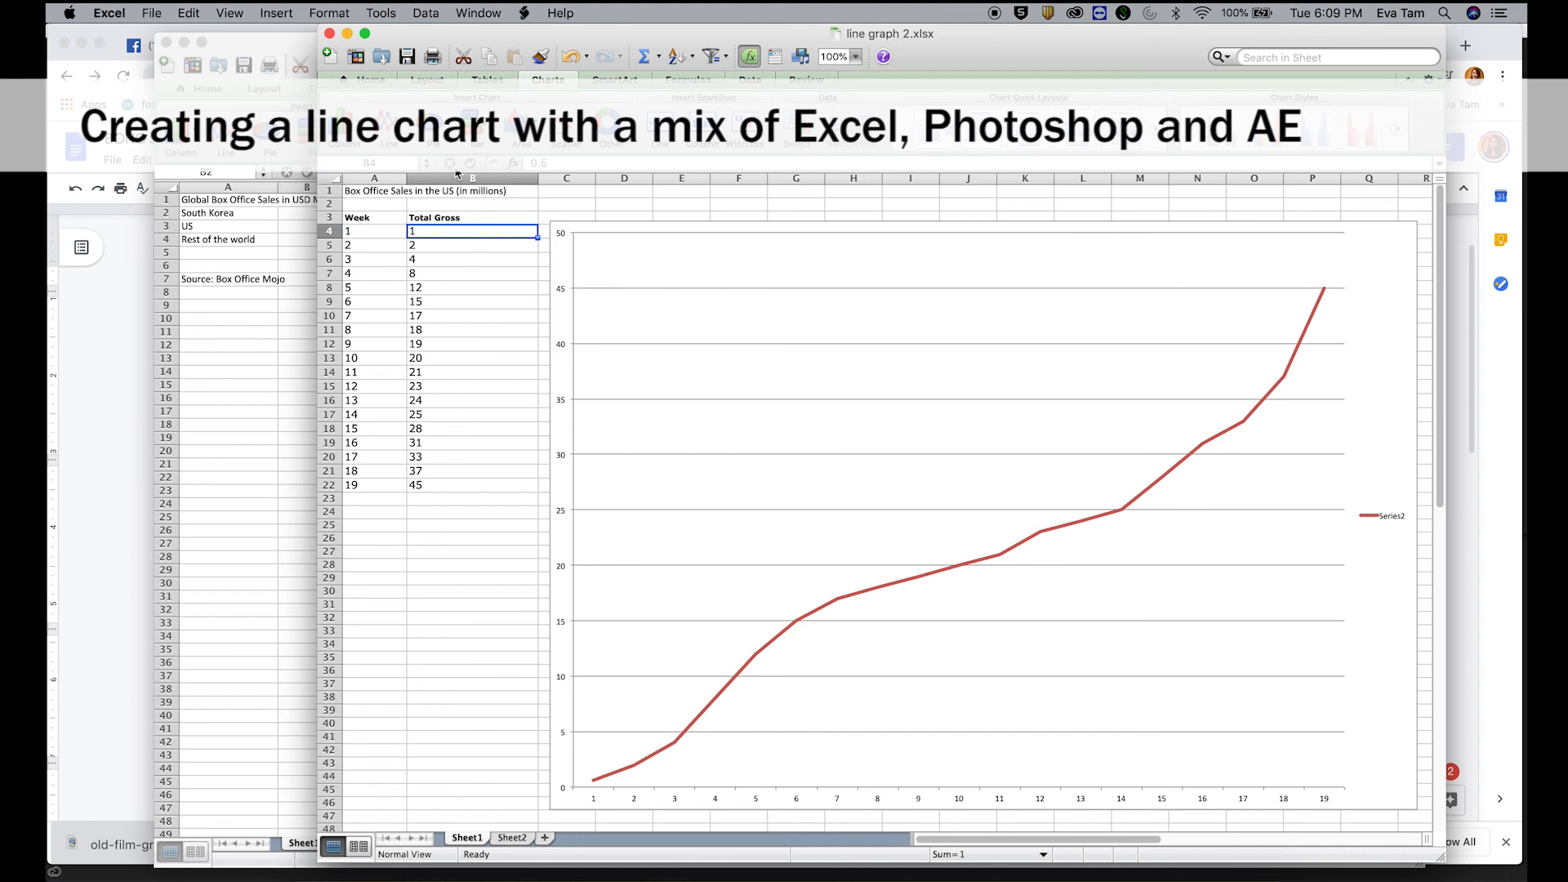
double_click(430, 231)
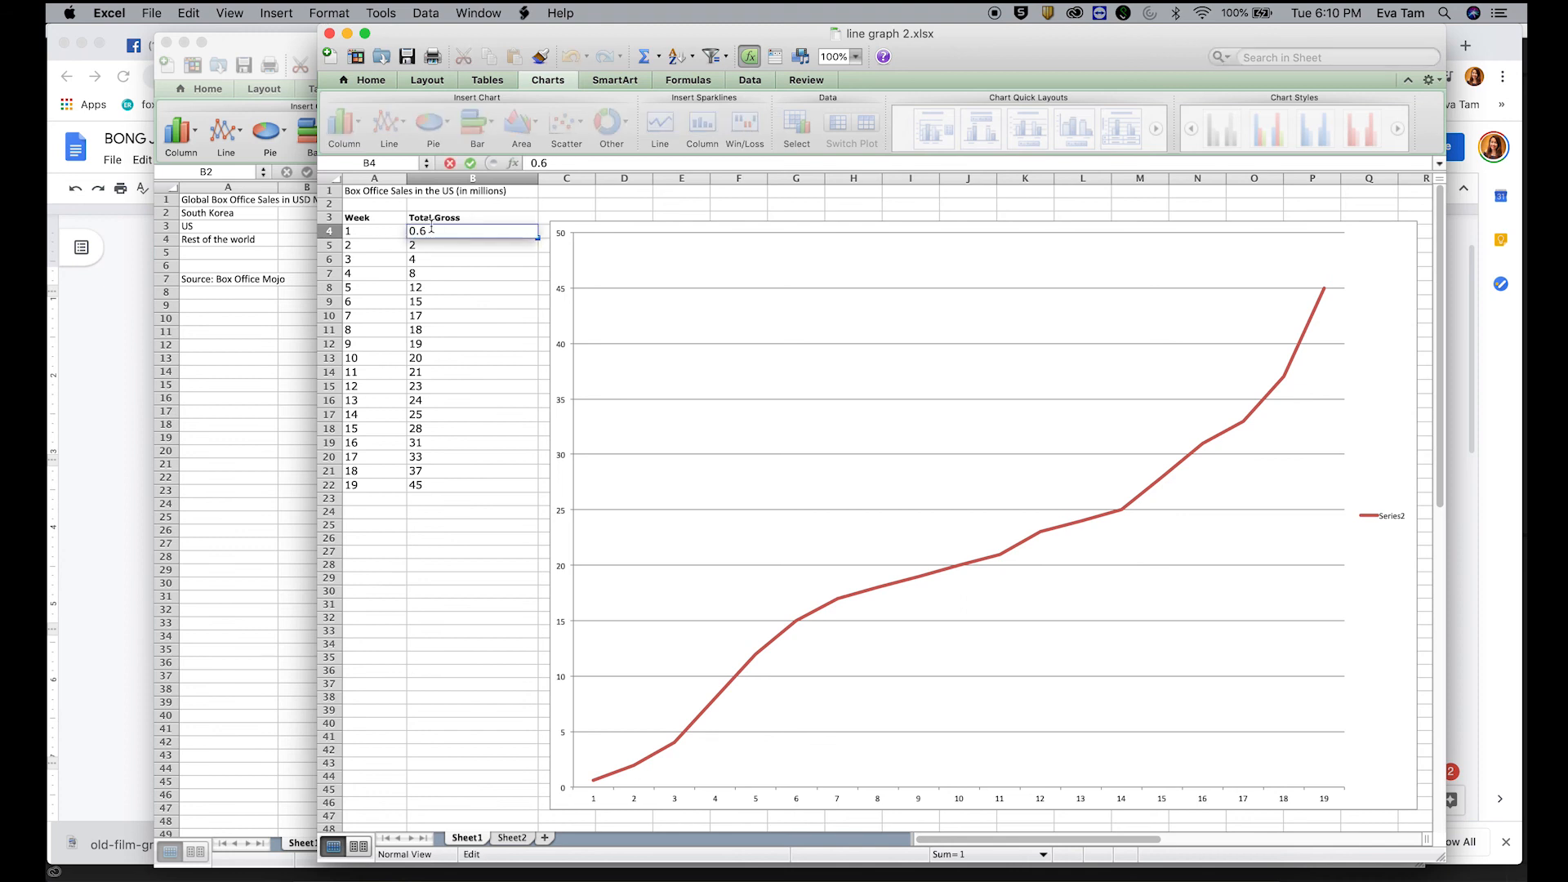
click(412, 300)
click(441, 246)
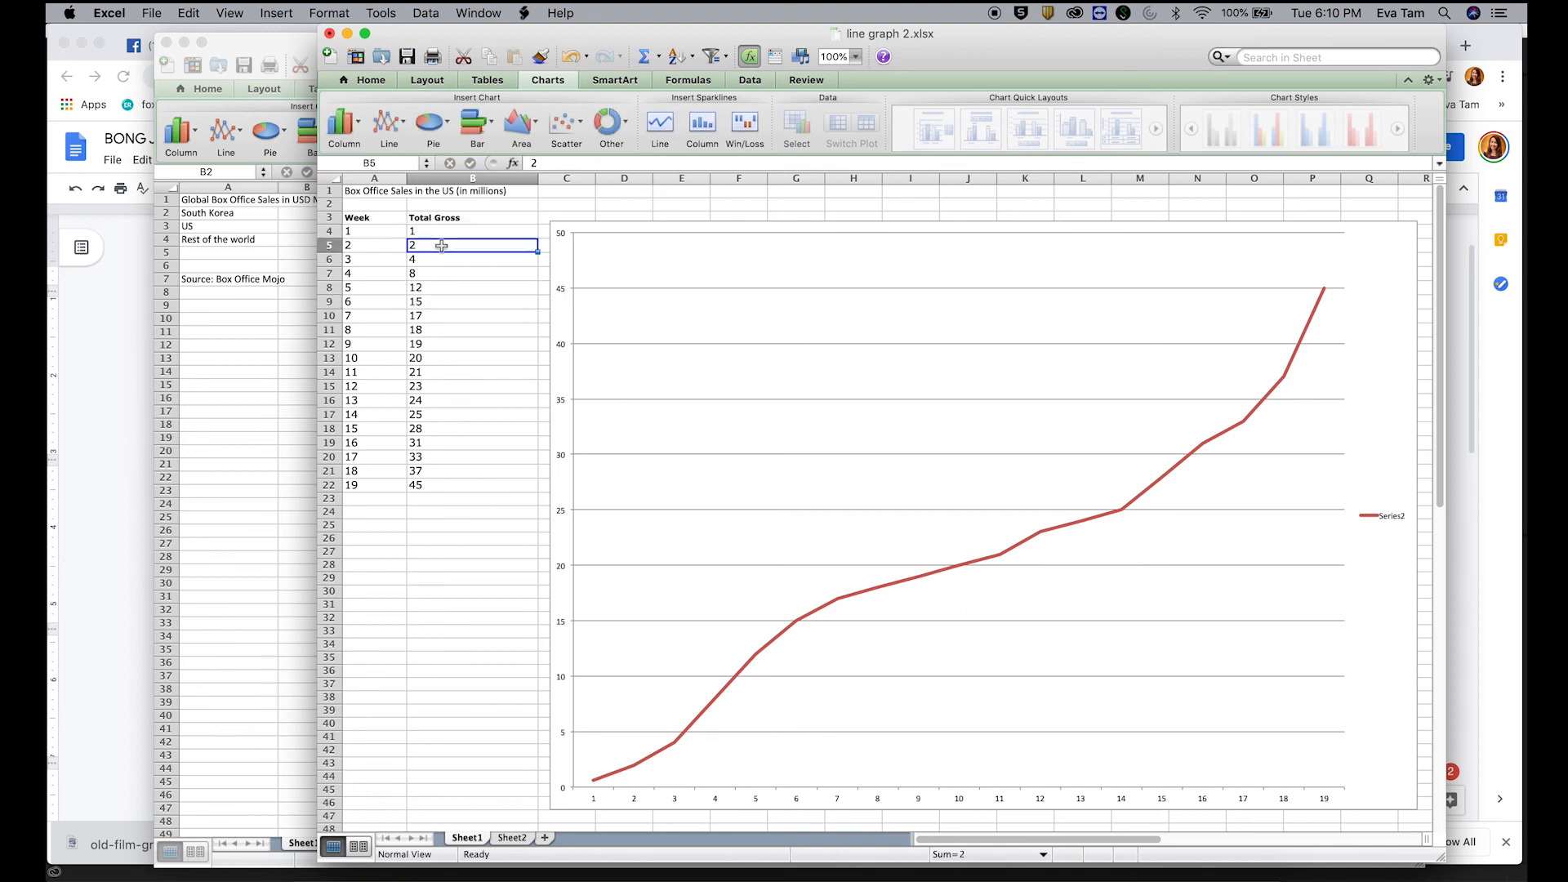
click(458, 482)
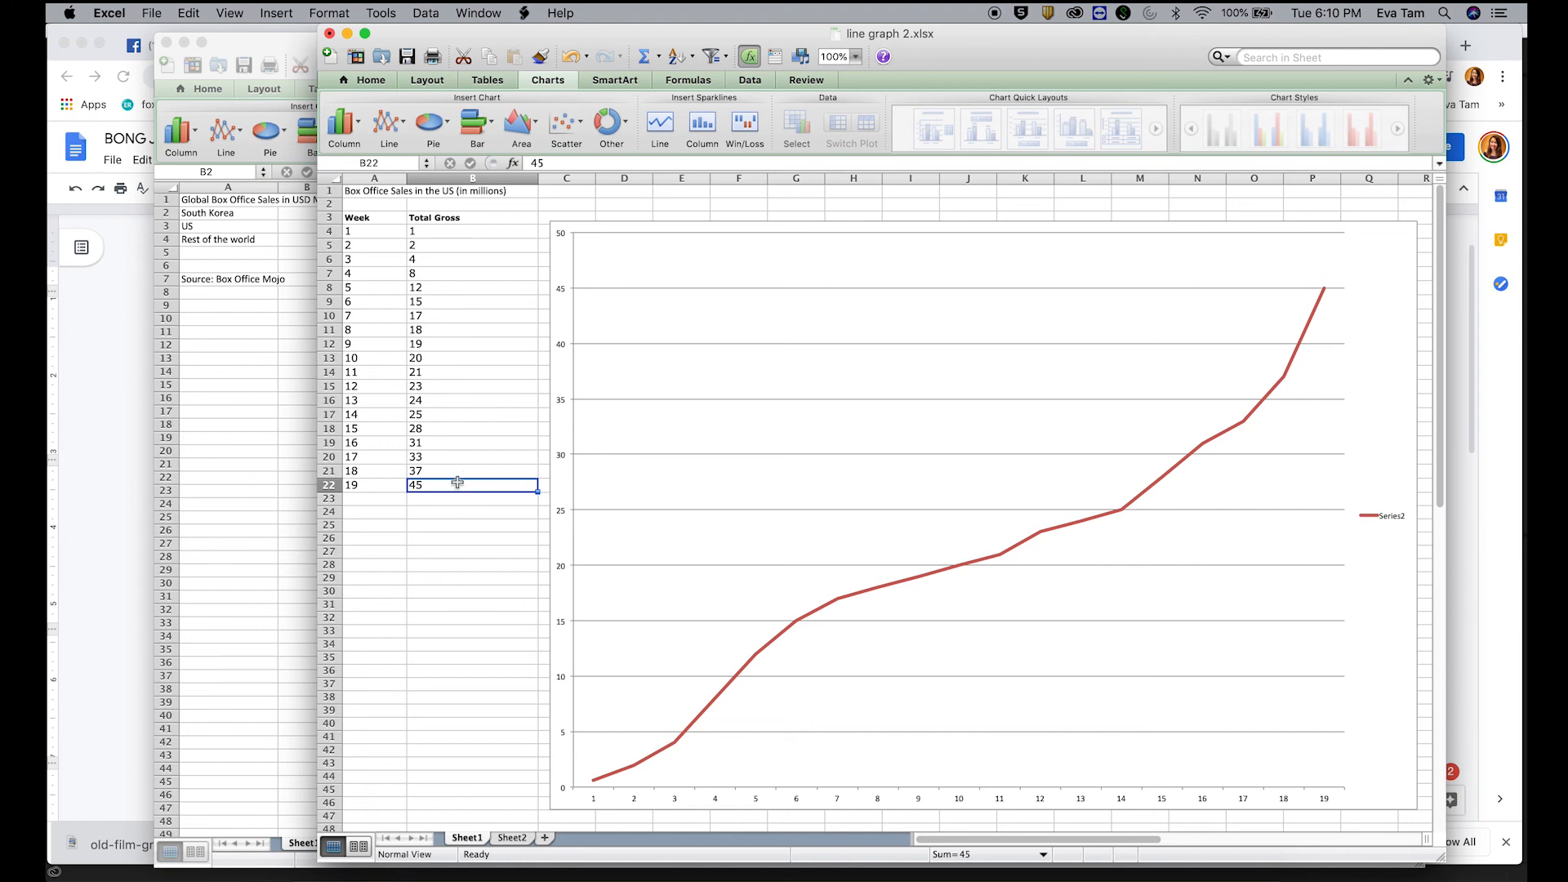
mouse_move(945, 569)
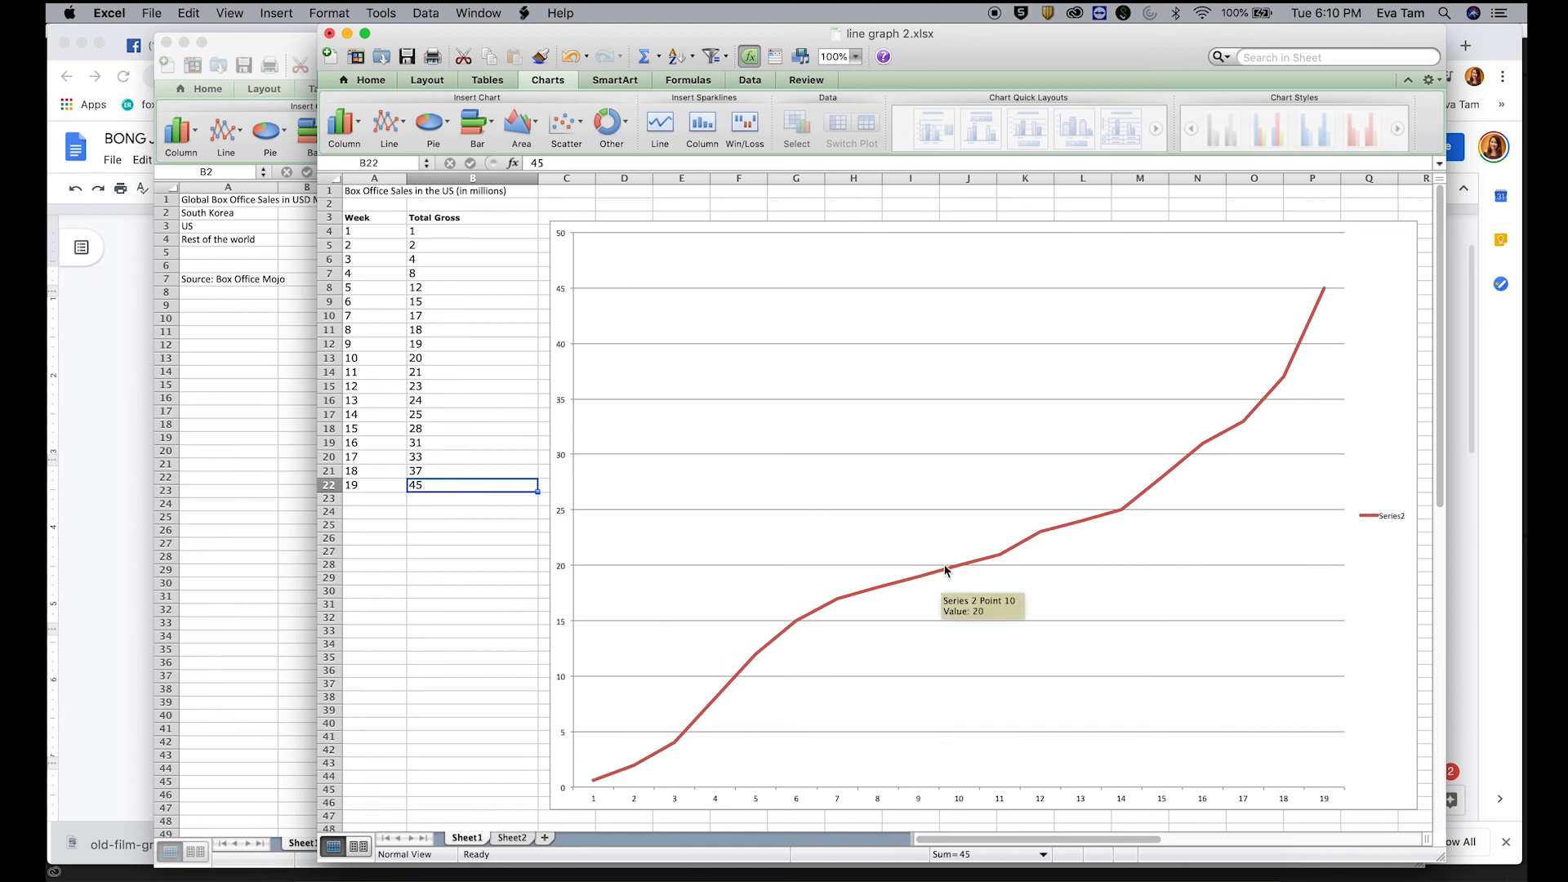
drag(987, 39, 896, 39)
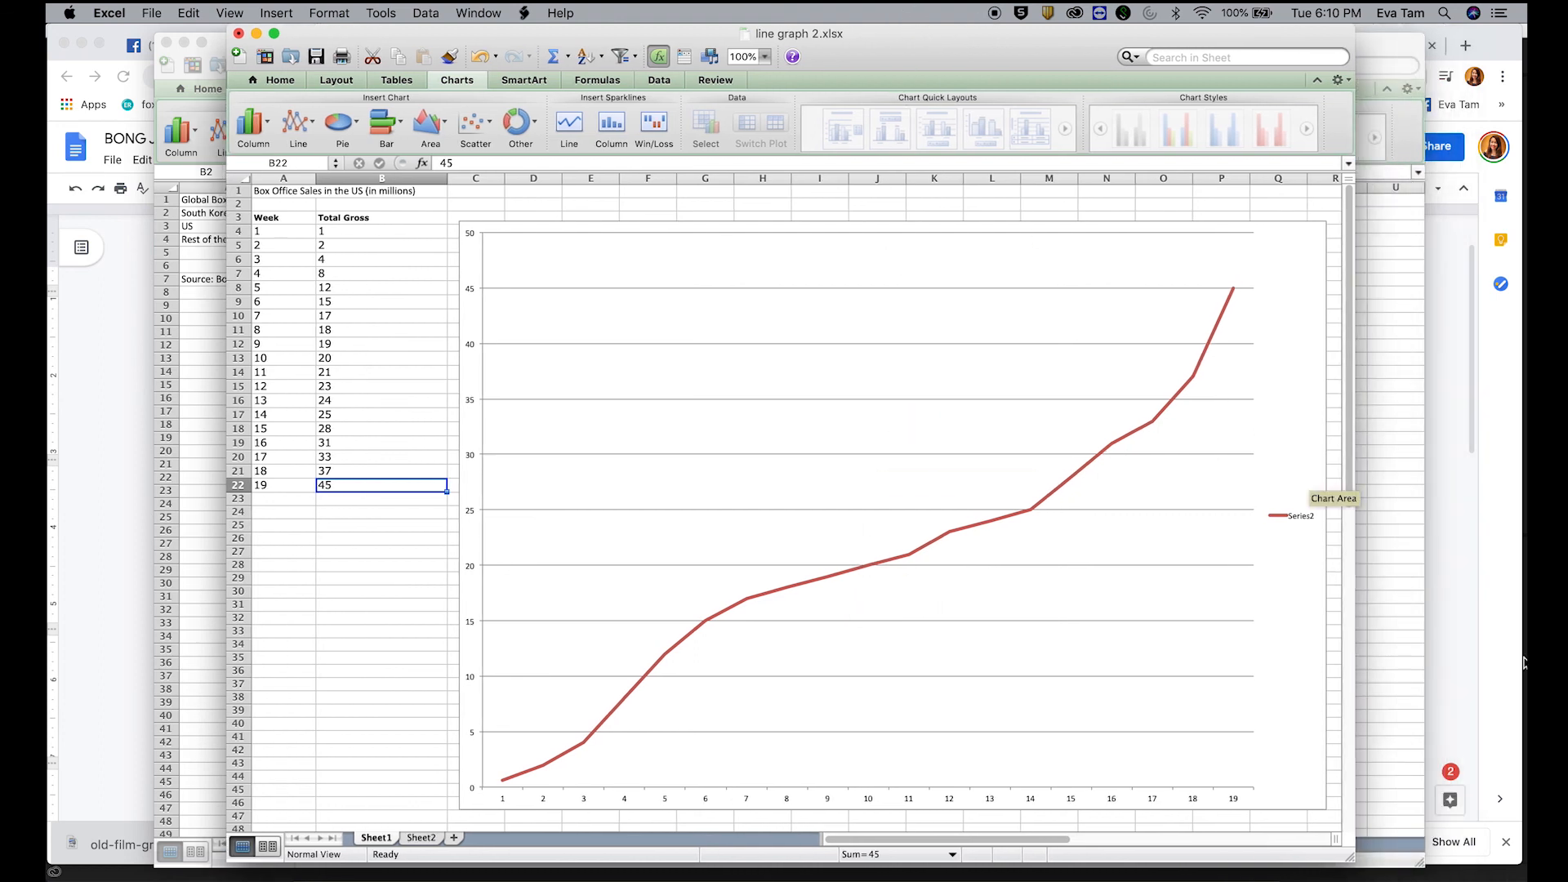
drag(1352, 858, 1398, 880)
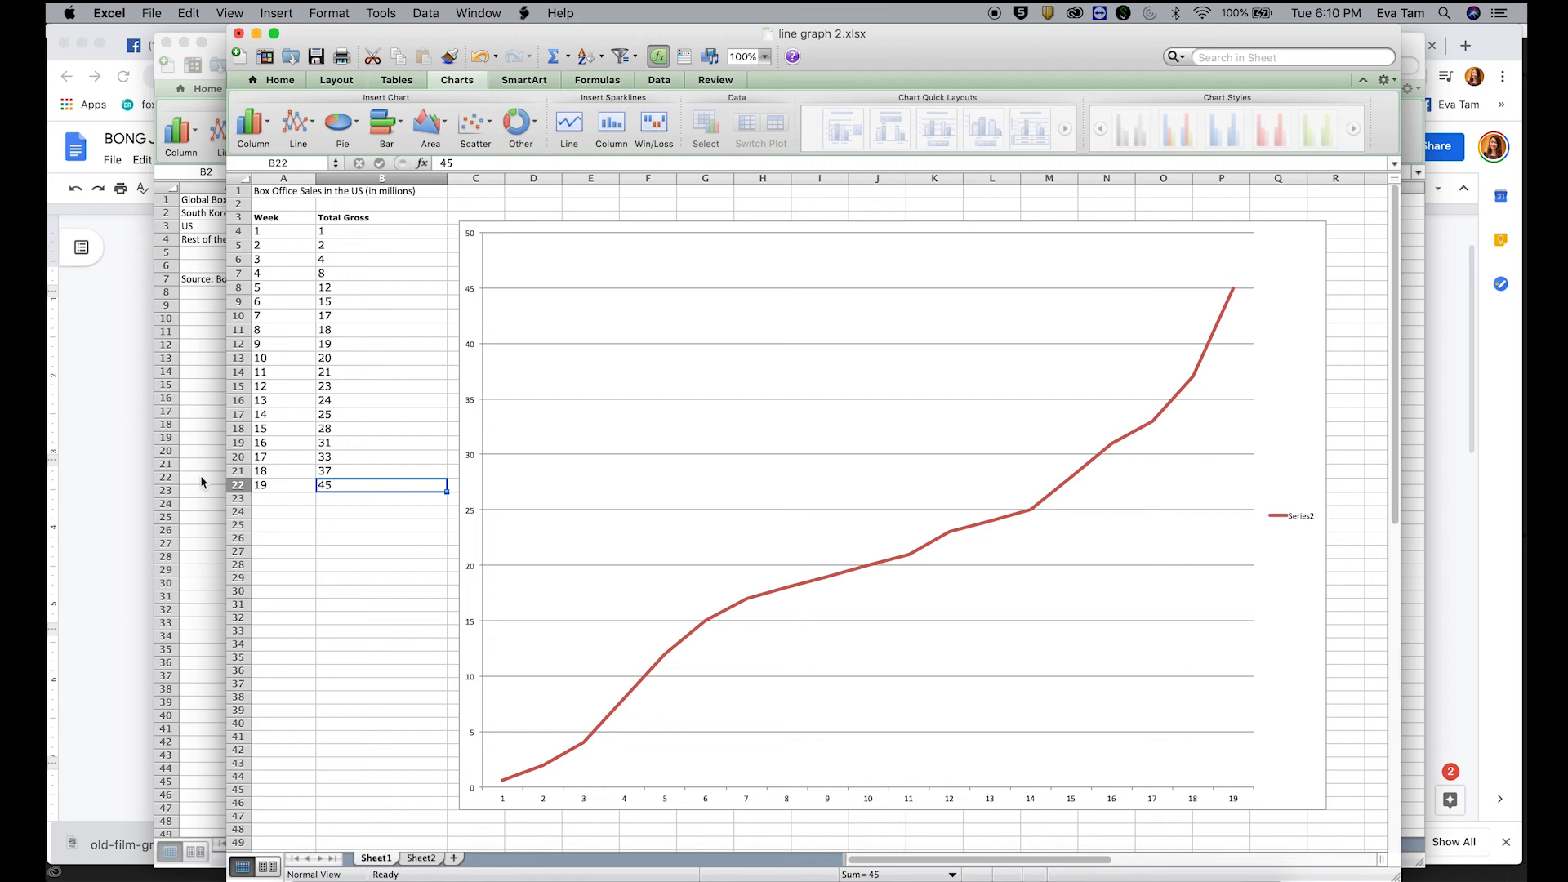
Step: Delete the existing line chart from Sheet1
click(560, 290)
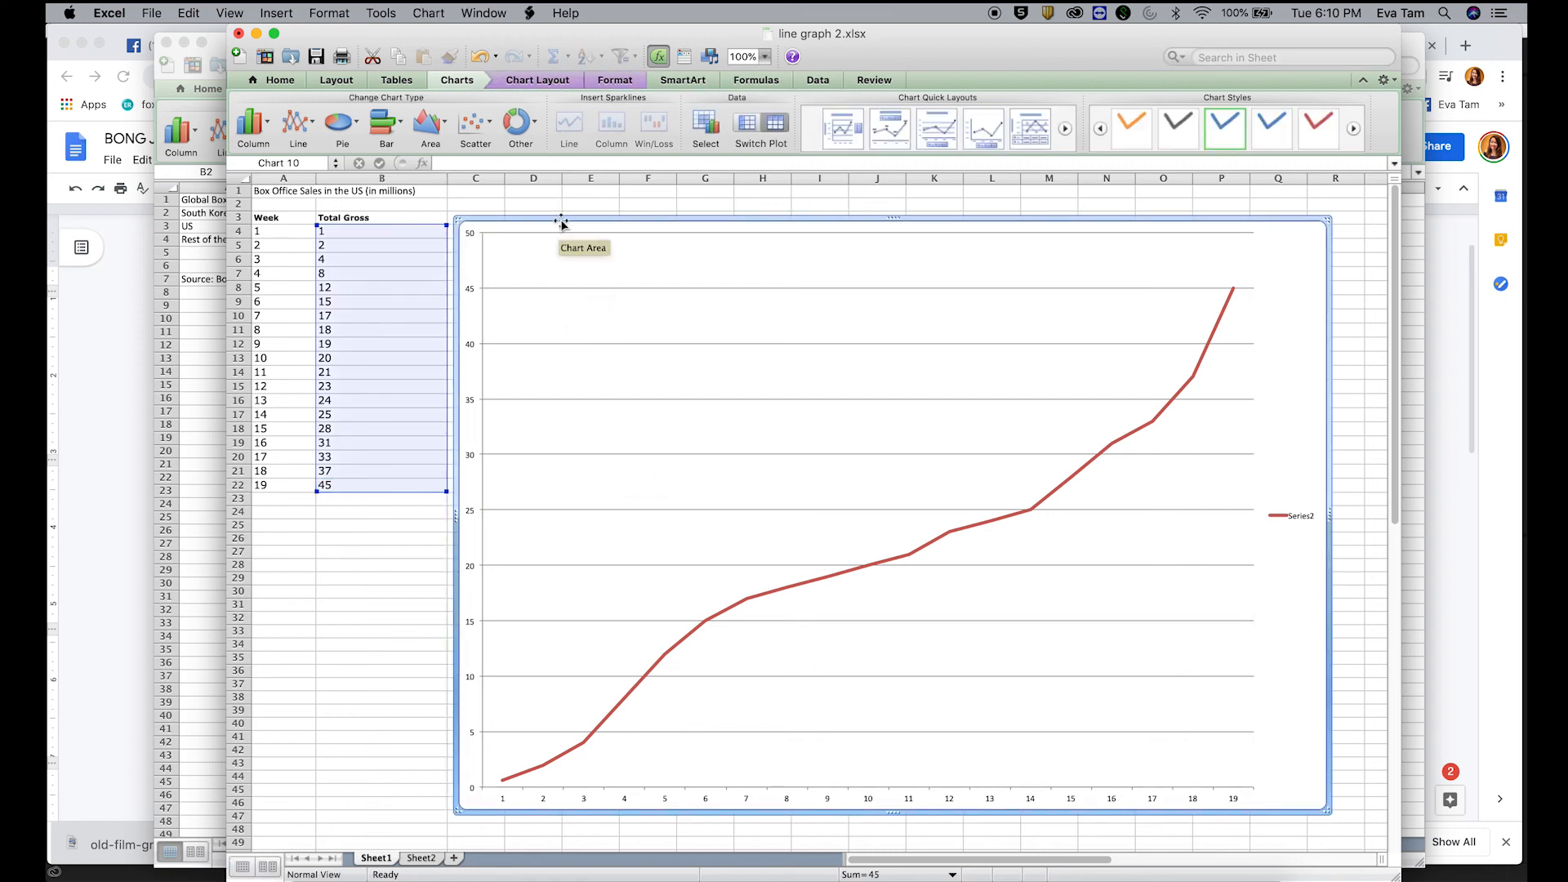
key(BackSpace)
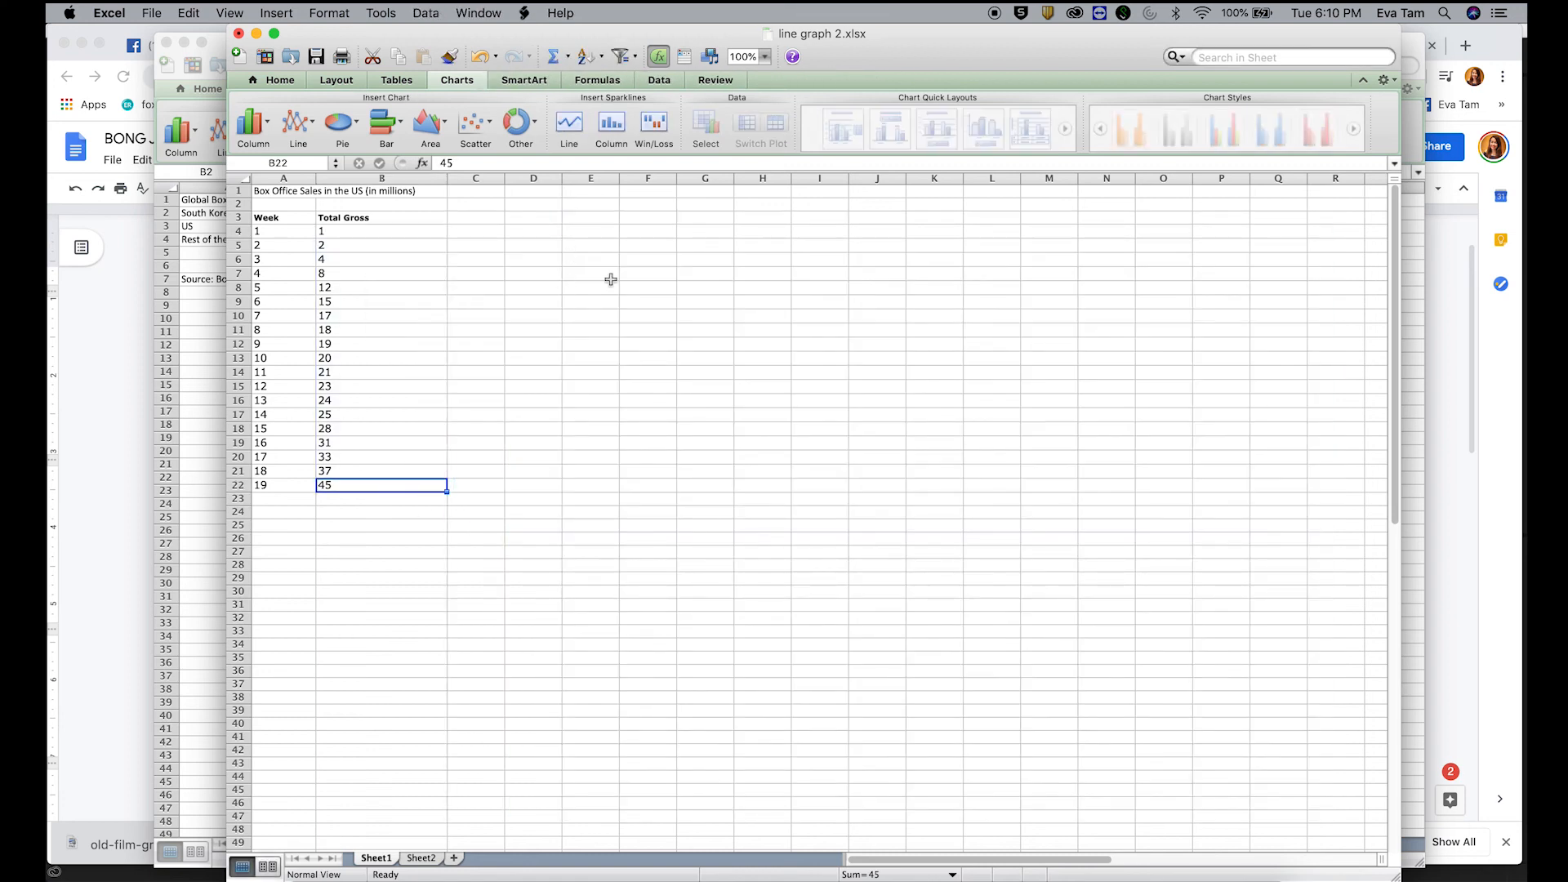
click(608, 486)
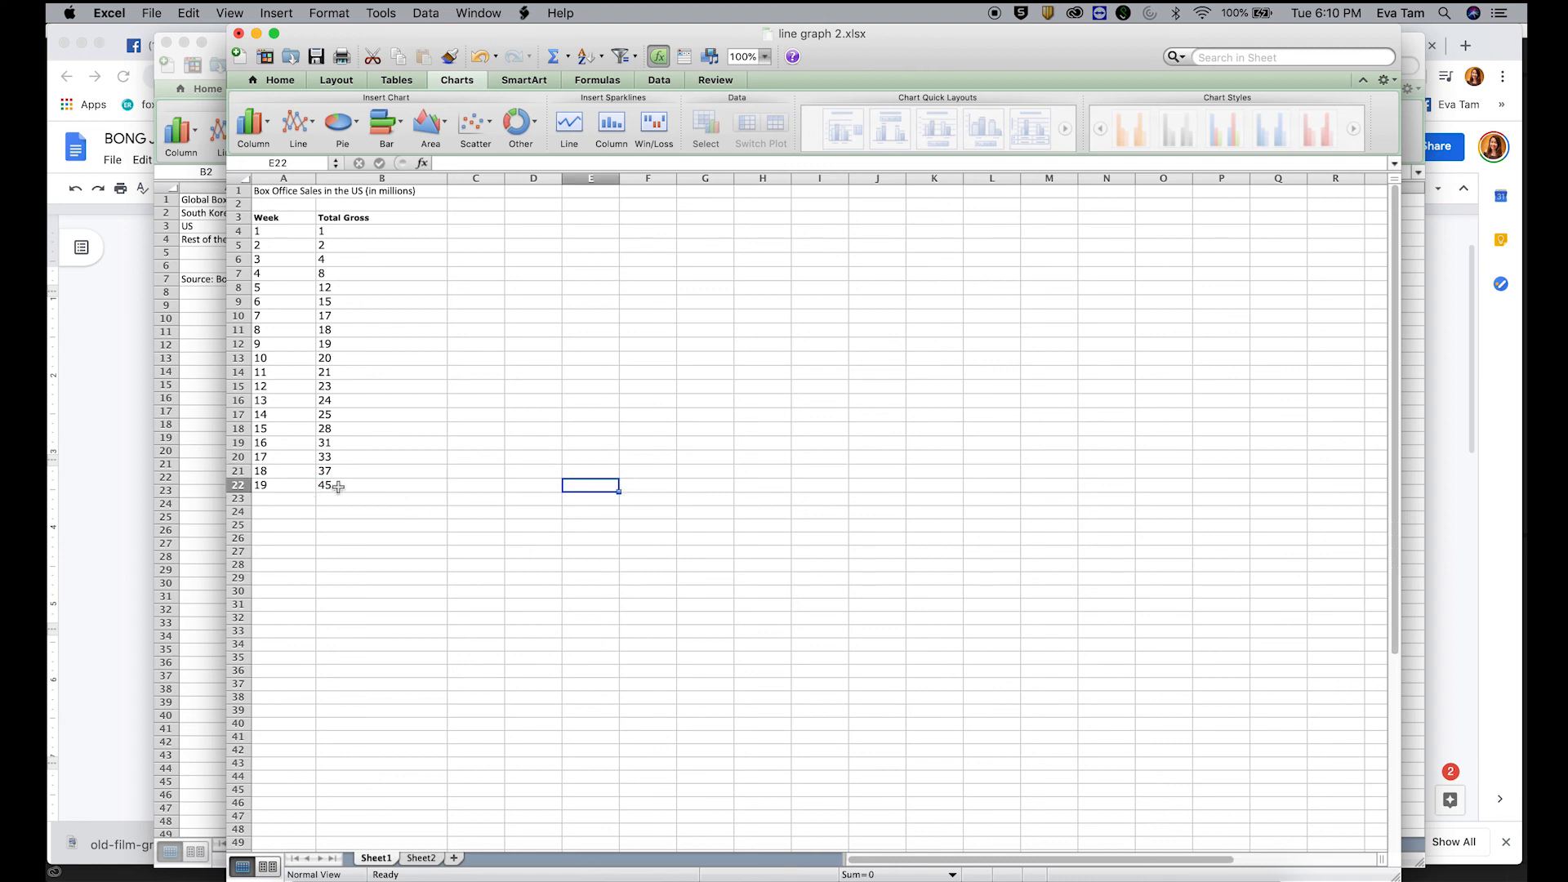
Step: Compare the rounded Total Gross figures in millions on Sheet1 with the full dollar amounts on Sheet2
click(371, 487)
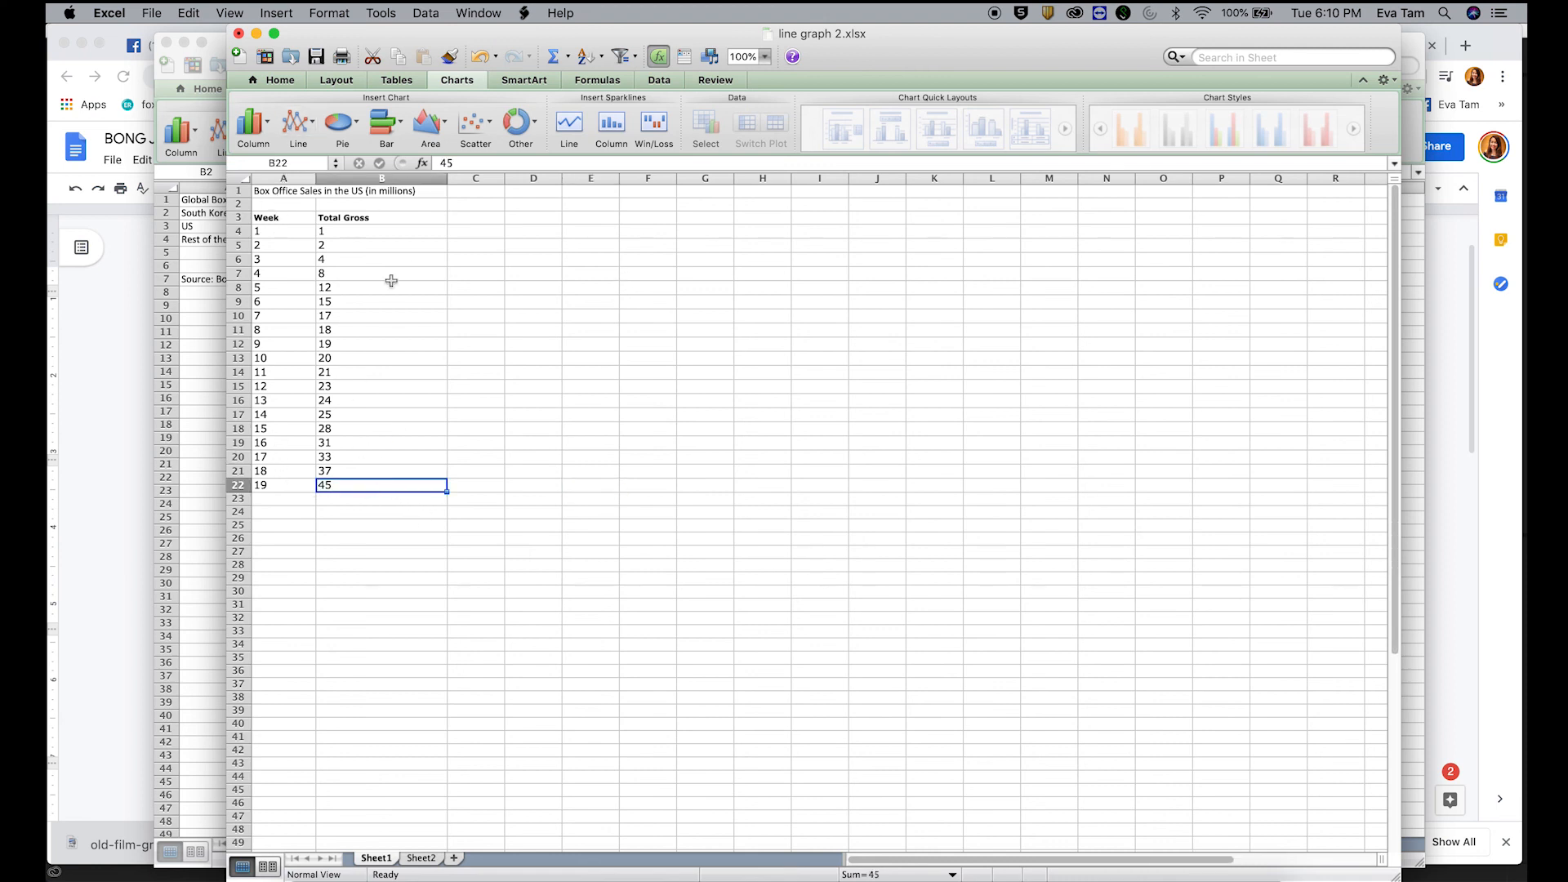
click(580, 400)
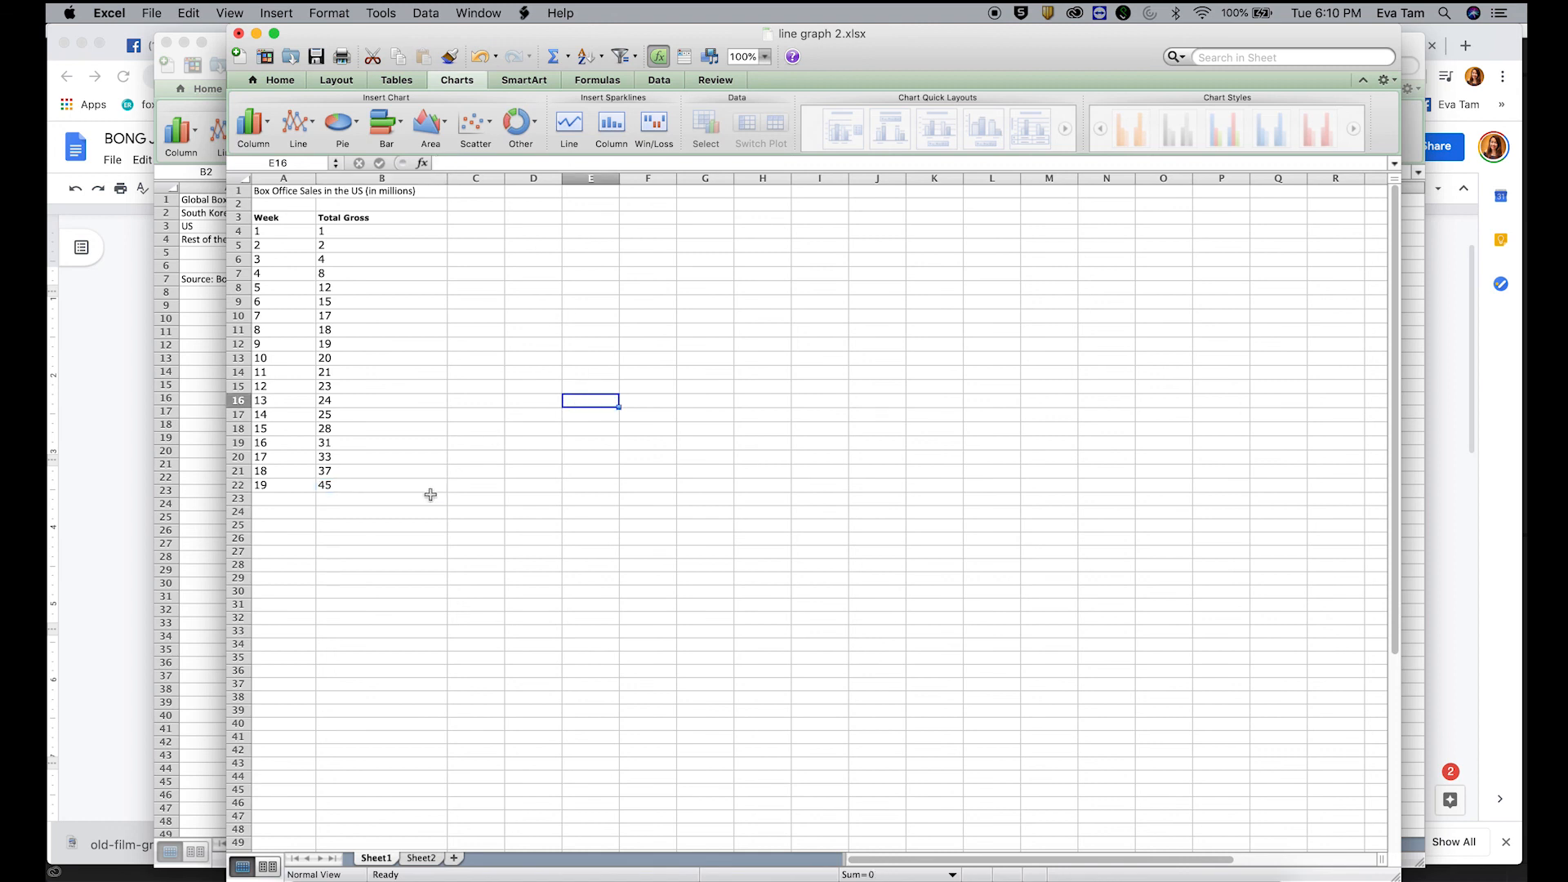
click(392, 487)
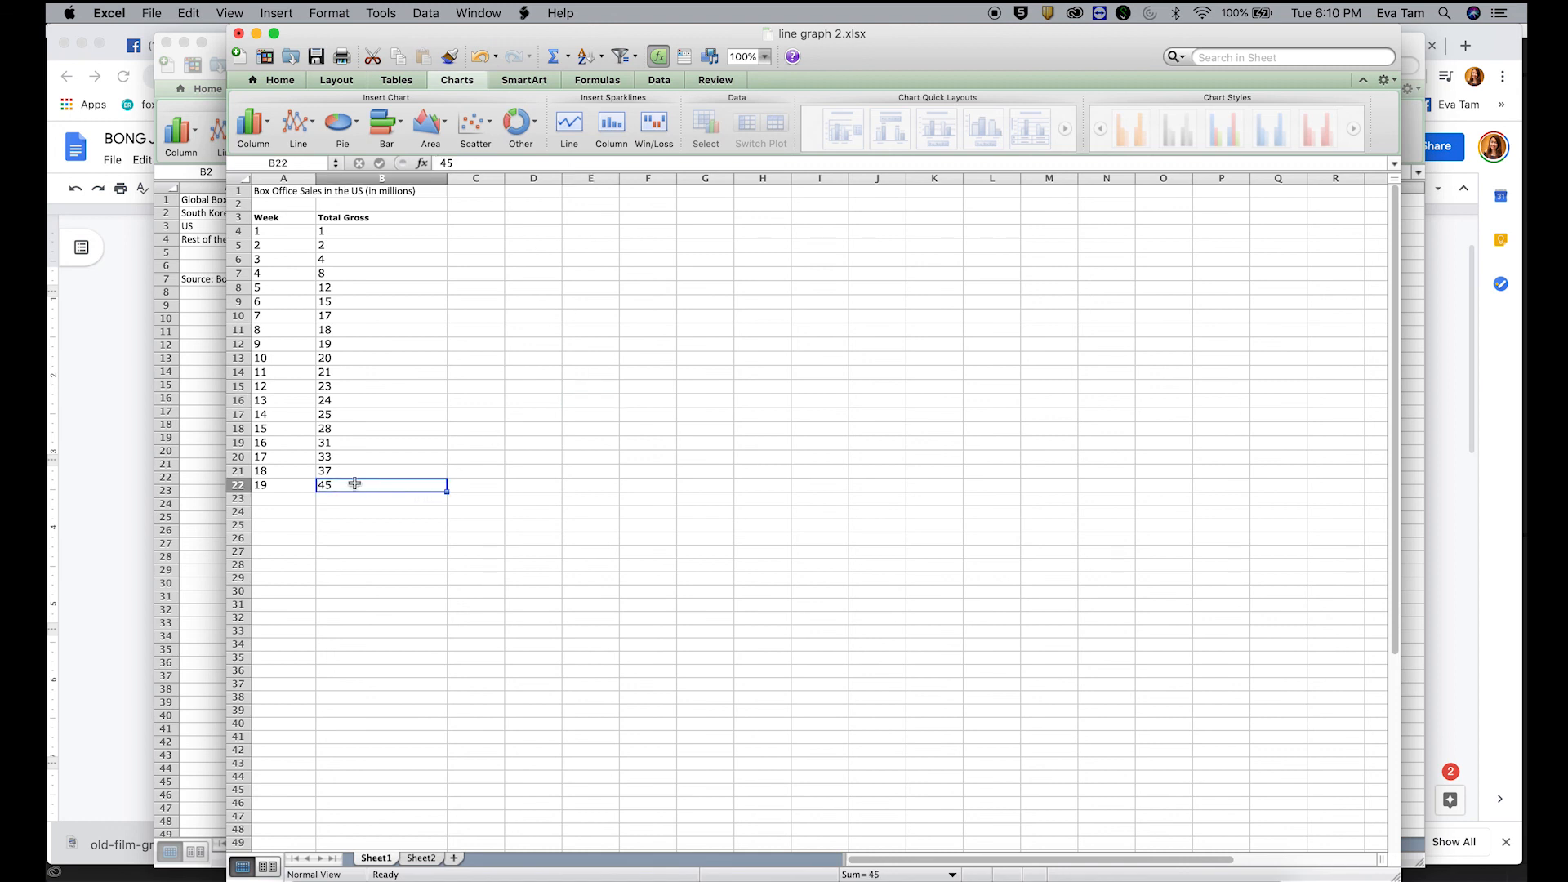
click(422, 858)
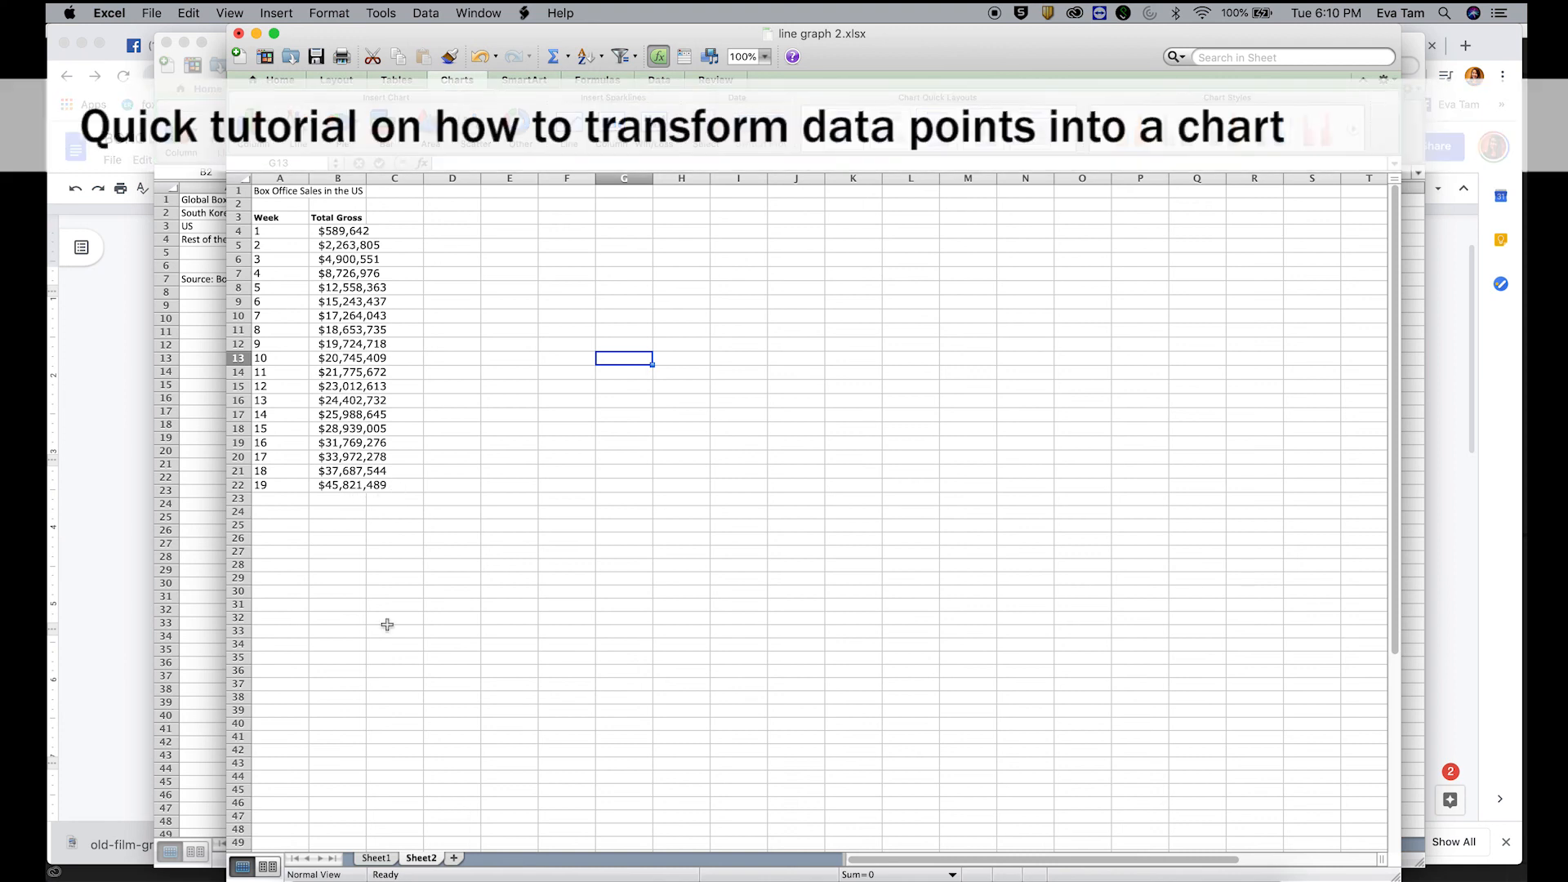
click(374, 859)
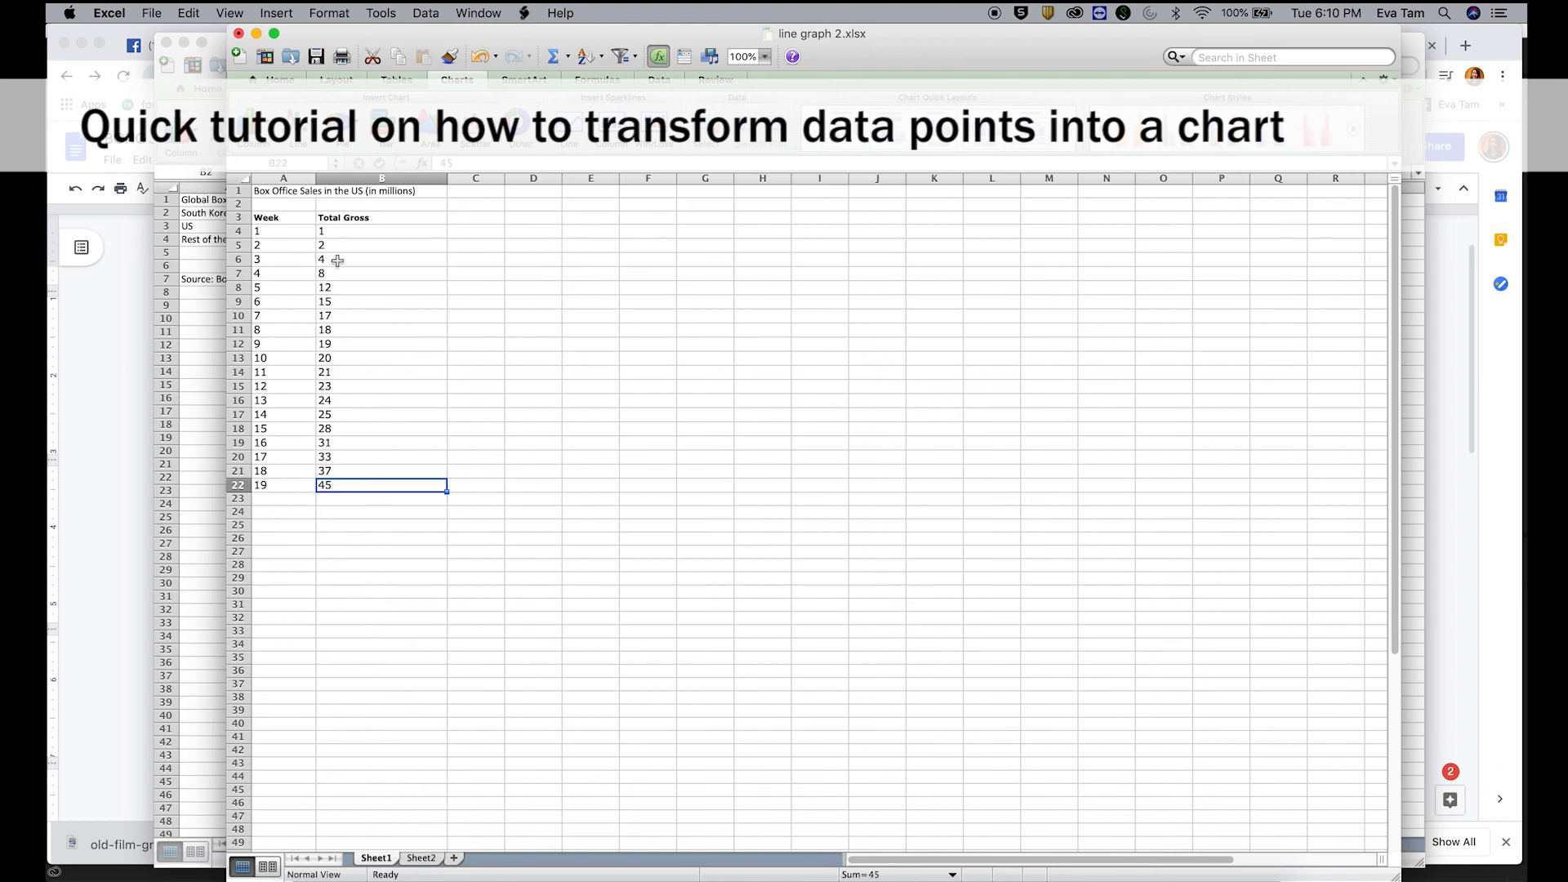
click(403, 193)
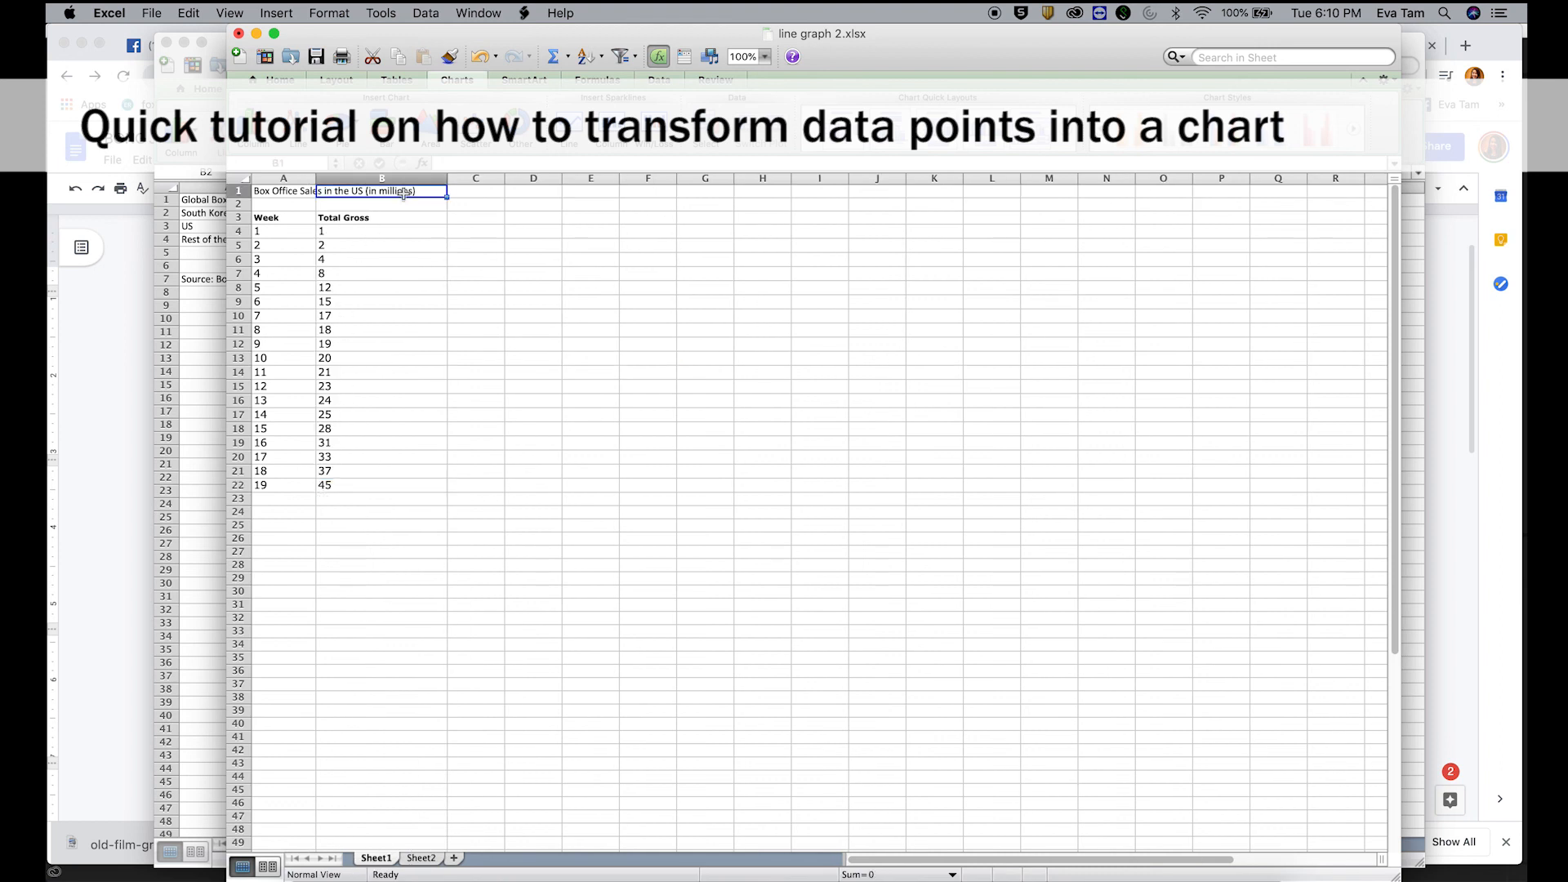
click(536, 485)
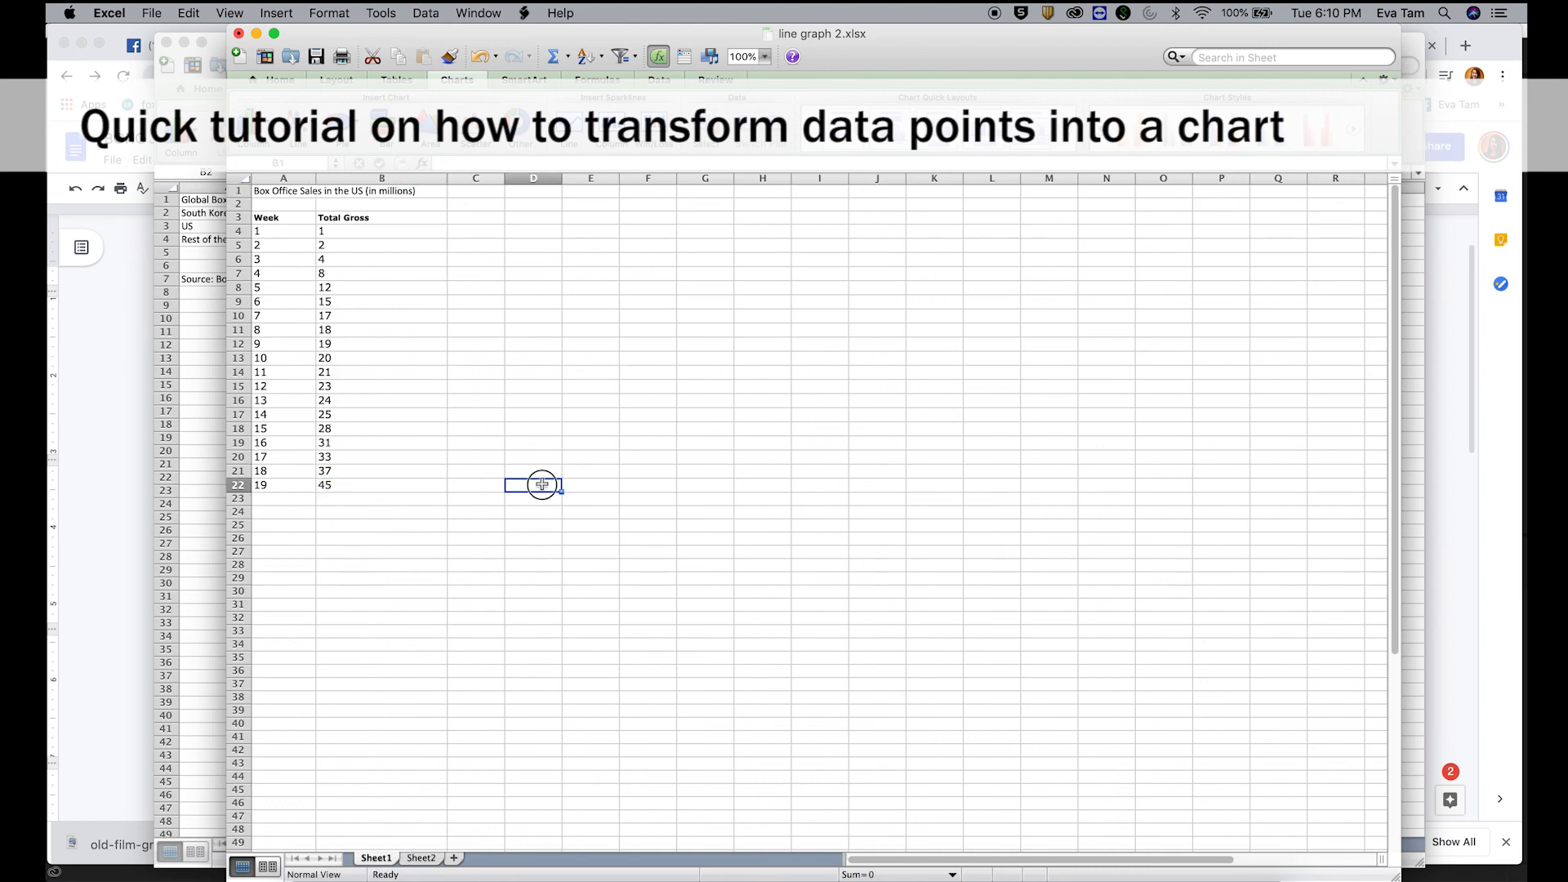
Step: Insert a line chart from the Week and Total Gross columns on Sheet1, covering A3 to B22 with their headers
drag(423, 492, 294, 394)
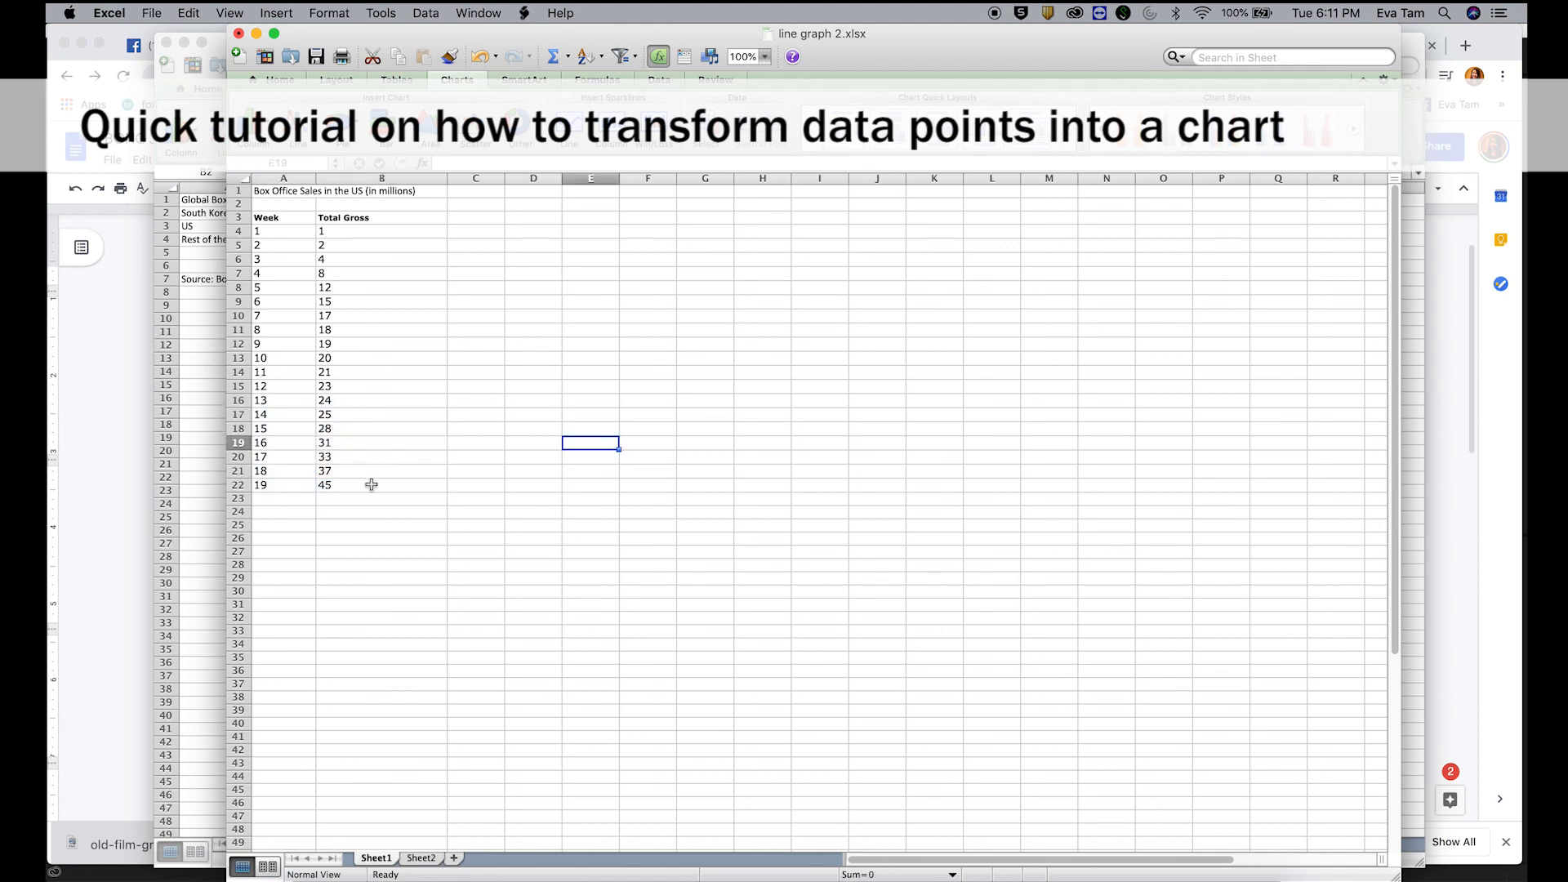
drag(364, 482, 238, 217)
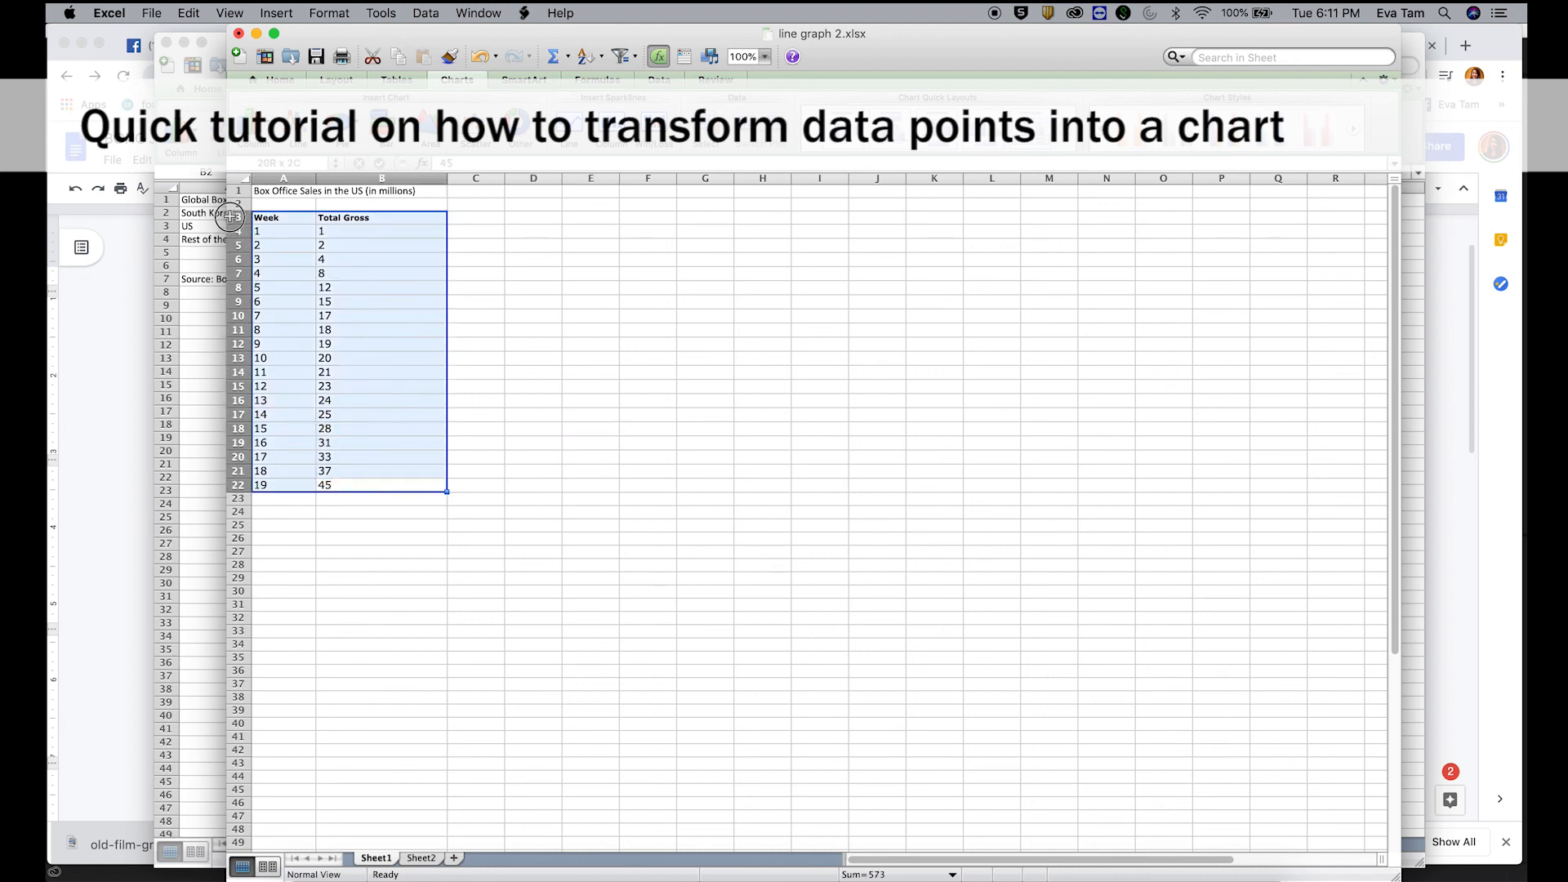
click(458, 79)
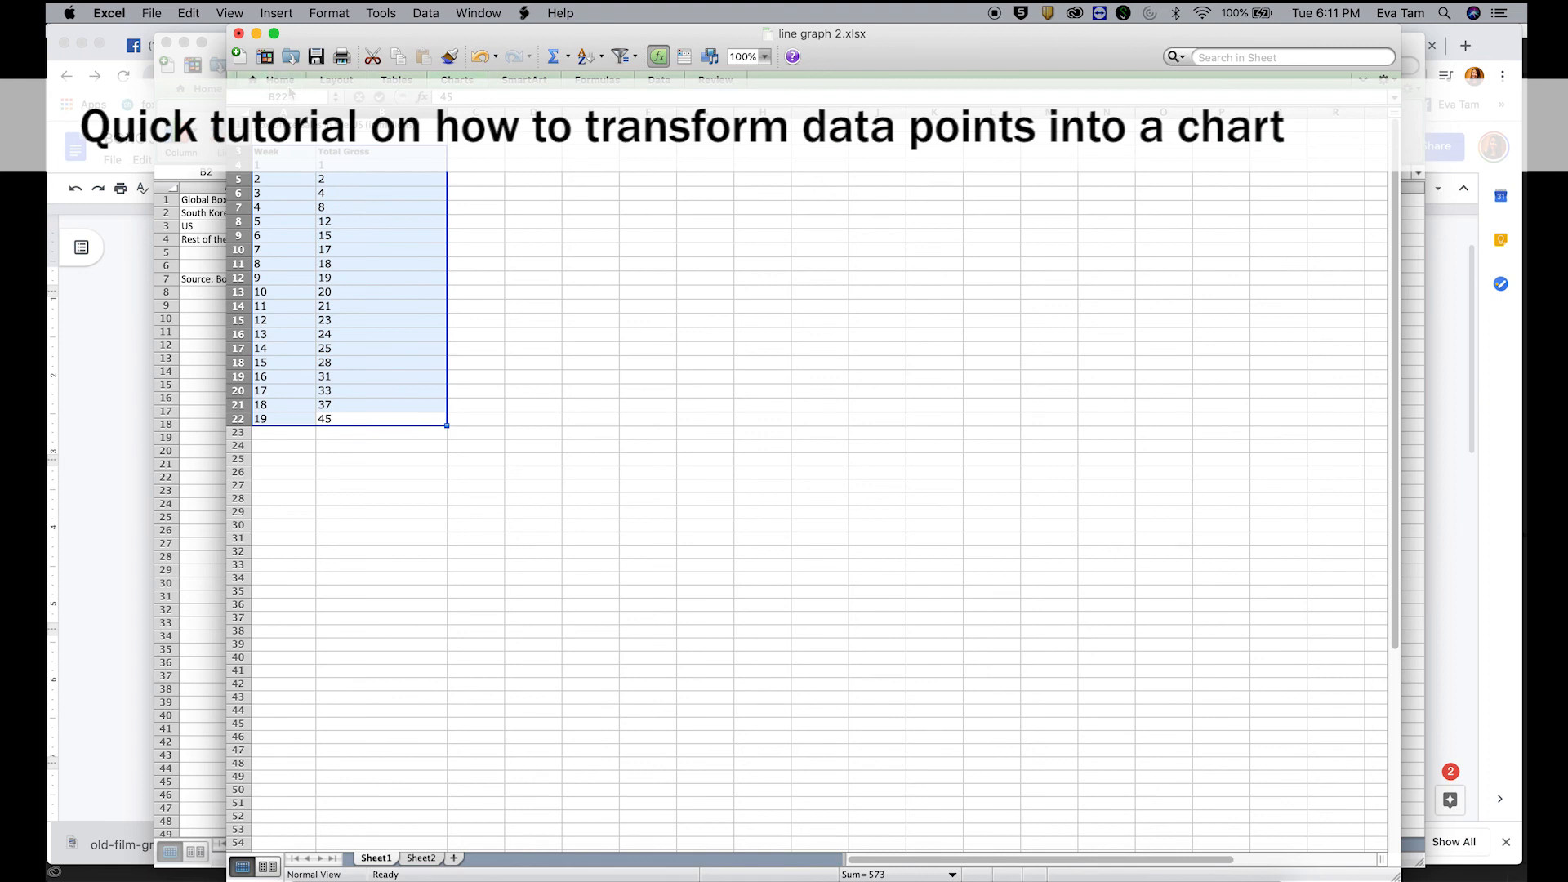
click(464, 82)
click(462, 80)
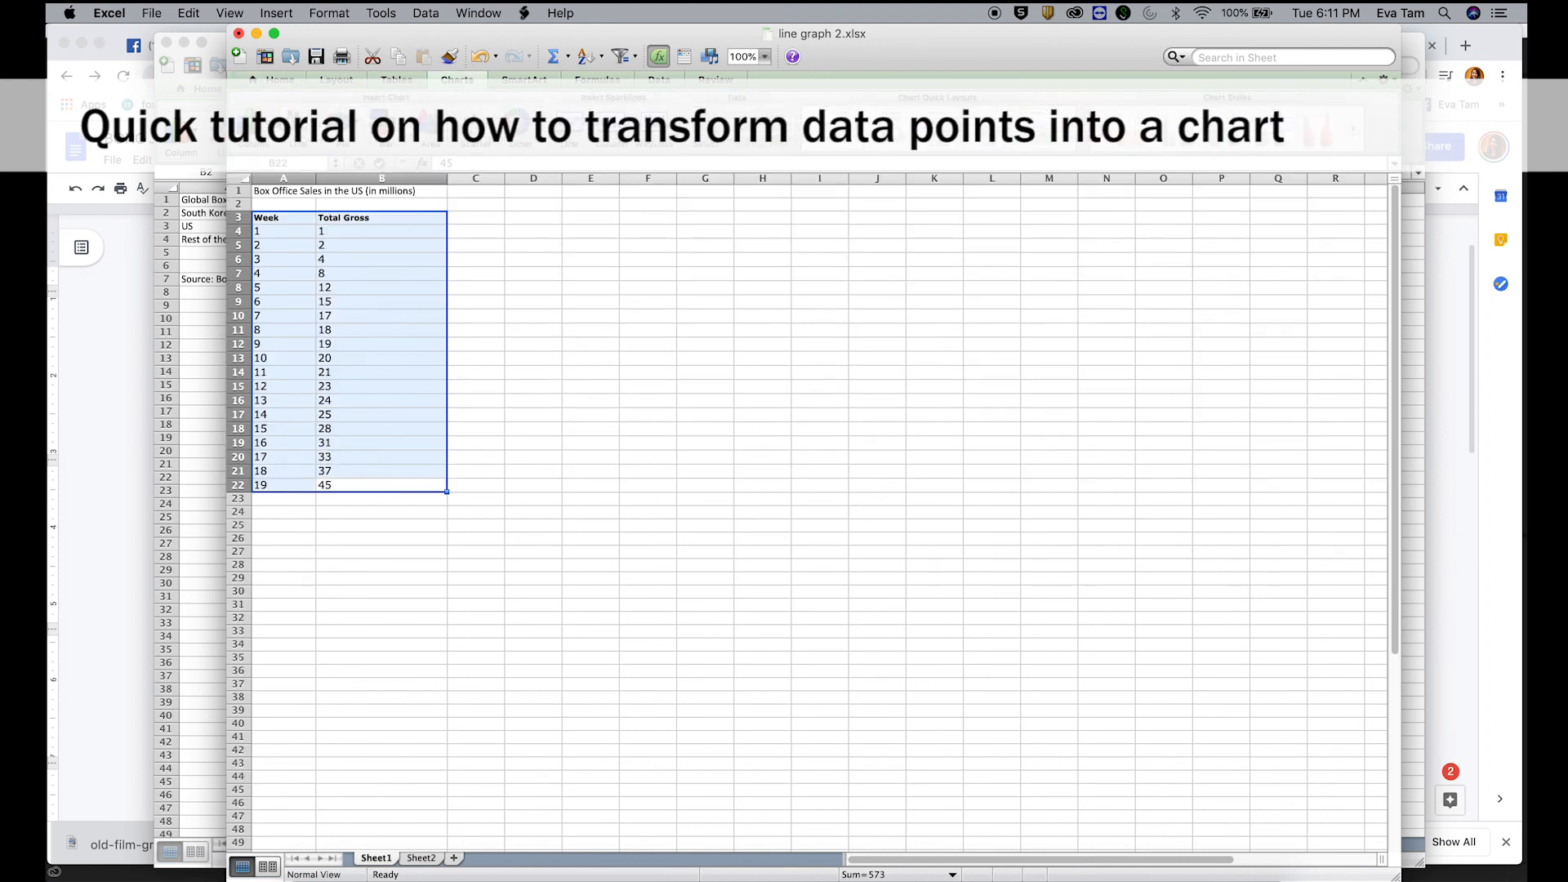
click(299, 117)
click(223, 219)
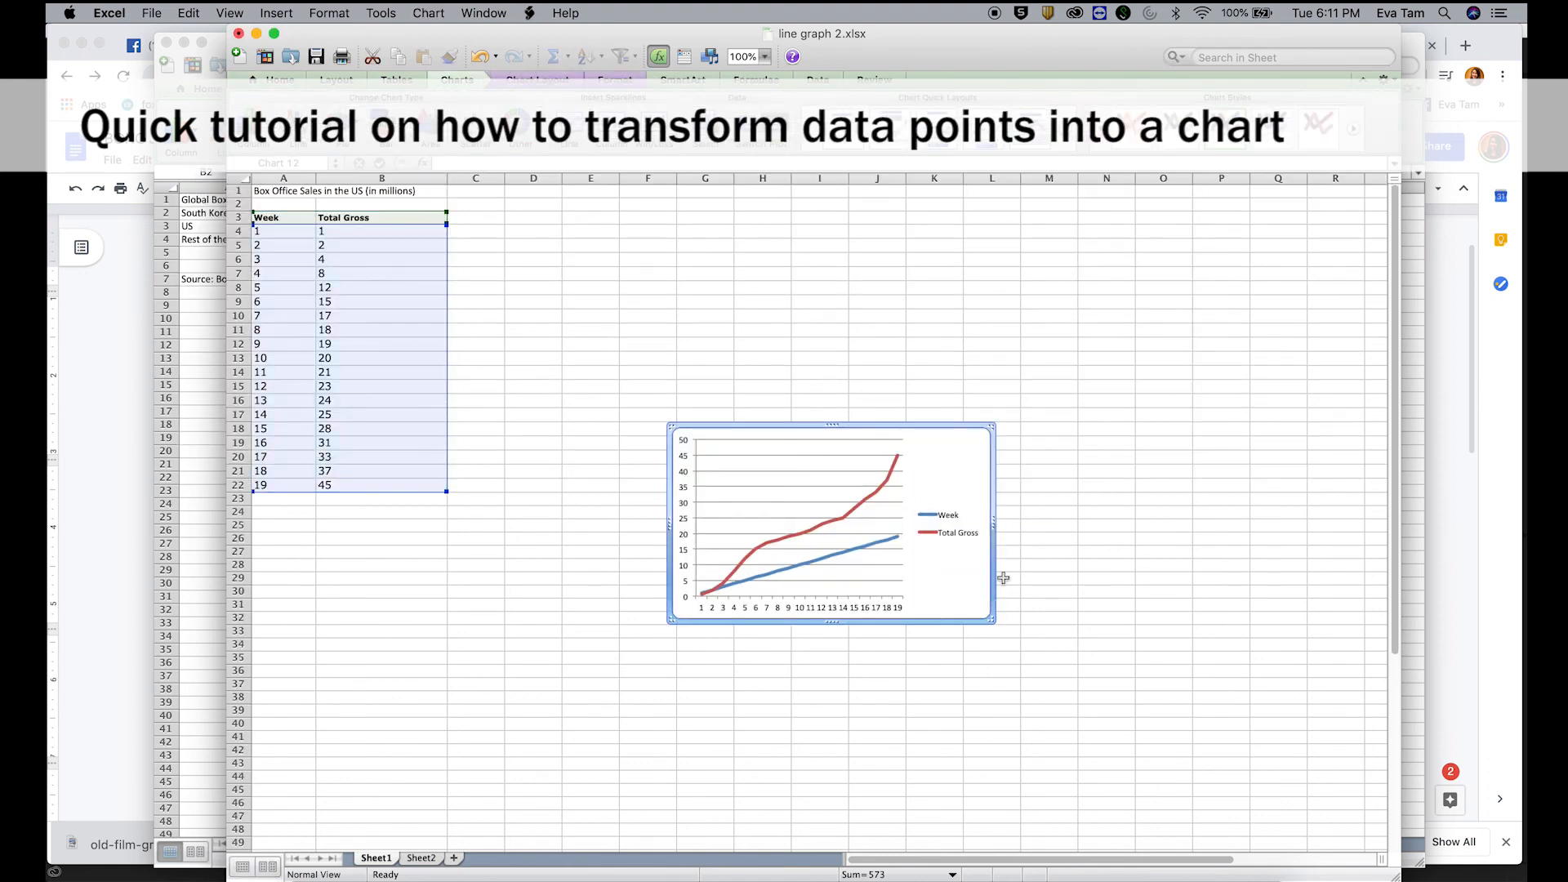
Step: Remove the Week series from the line chart, keeping only Total Gross
click(937, 518)
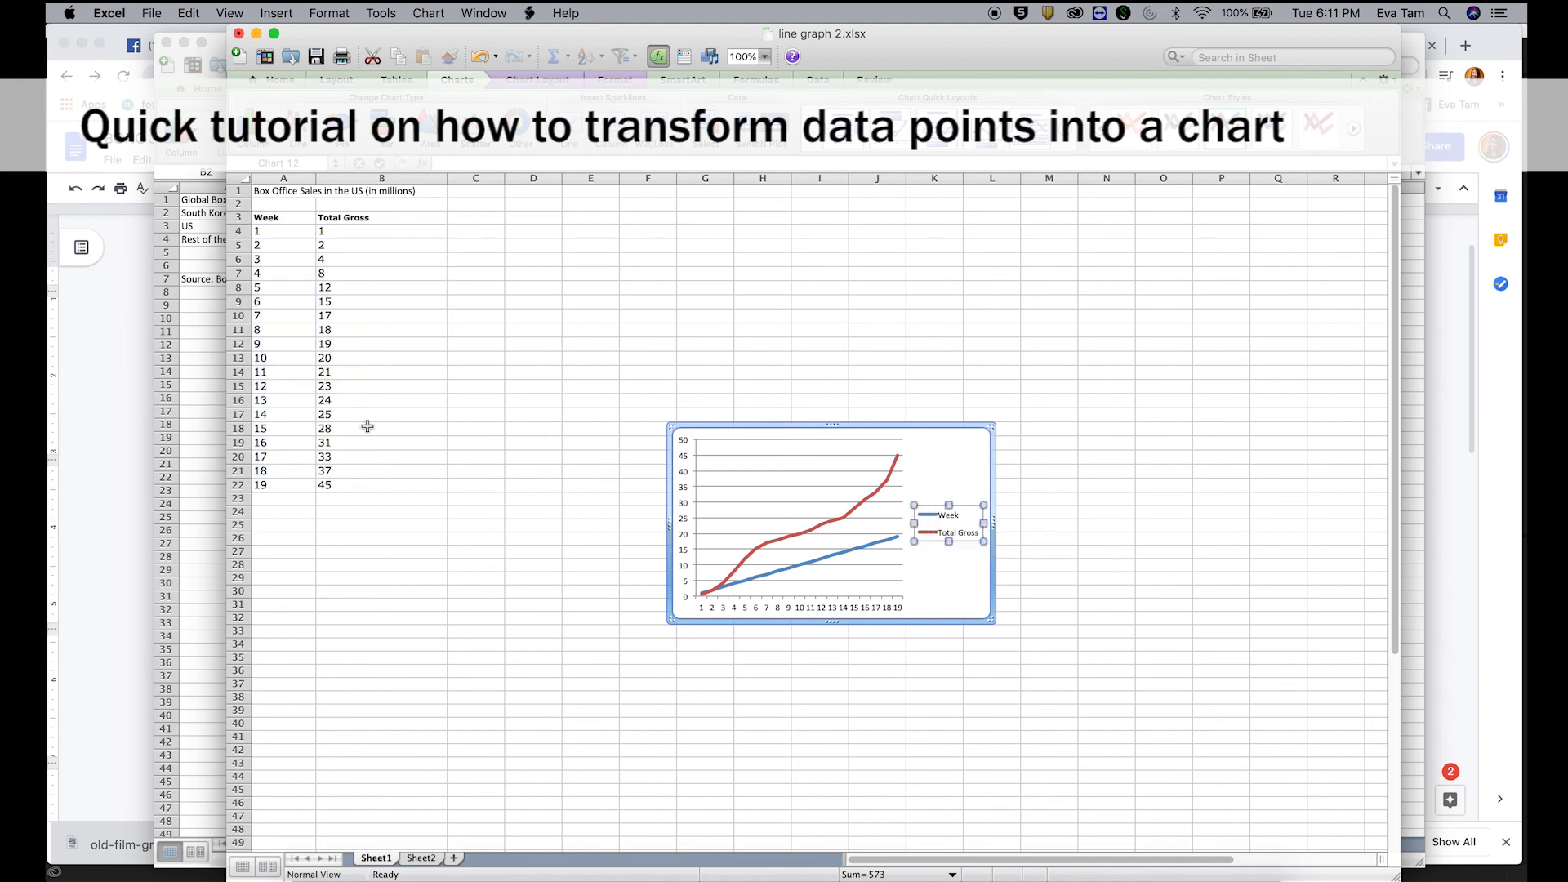
click(888, 545)
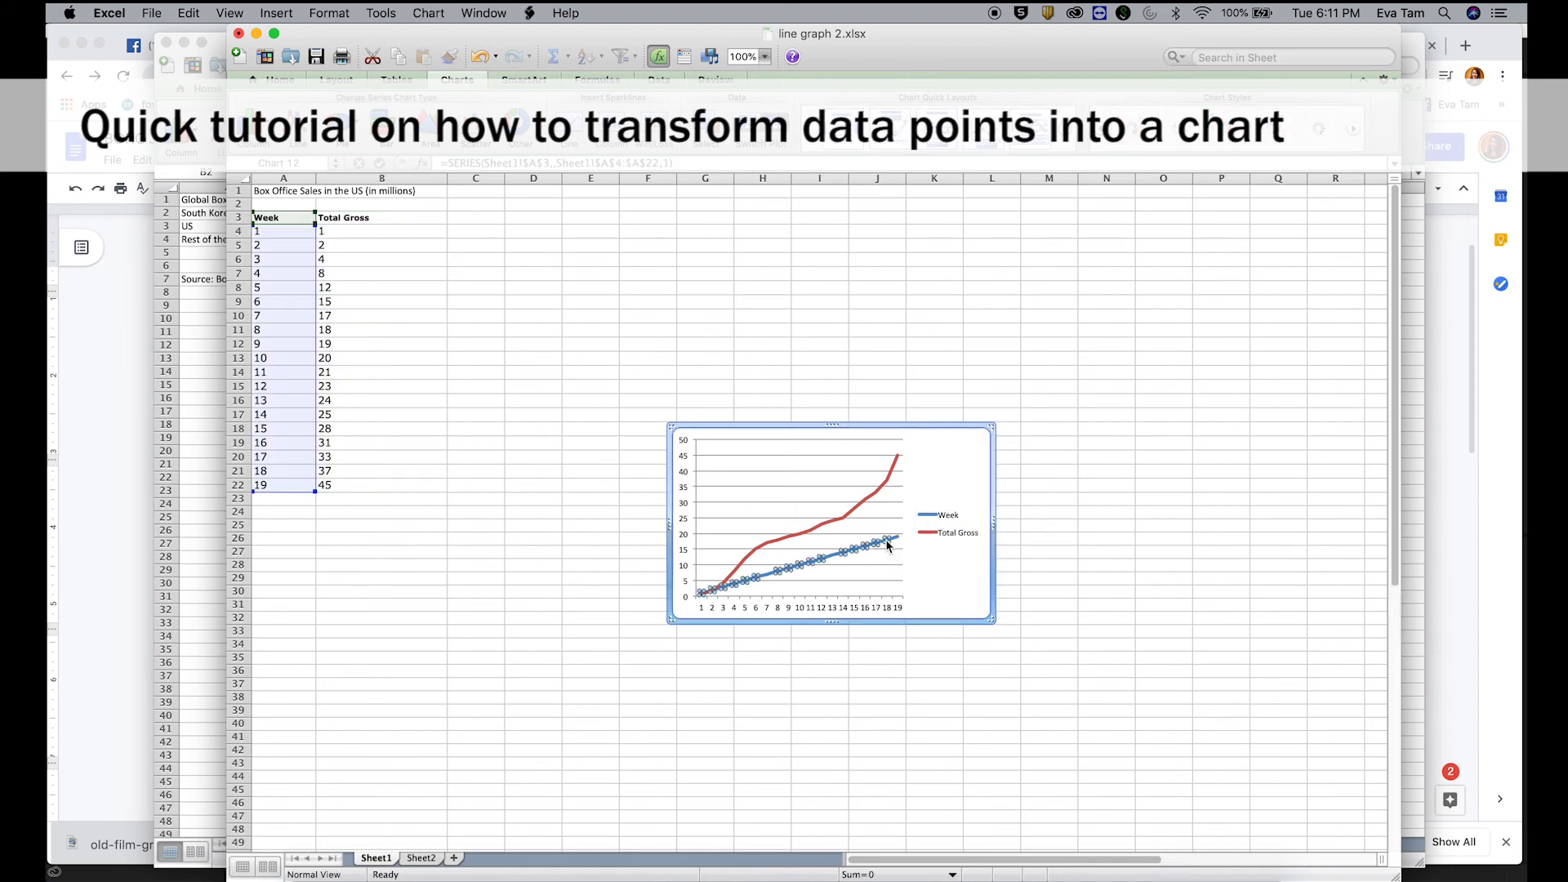
key(Delete)
Step: Move the Total Gross chart up beside the data and enlarge it to fill most of the visible sheet
drag(823, 424, 655, 253)
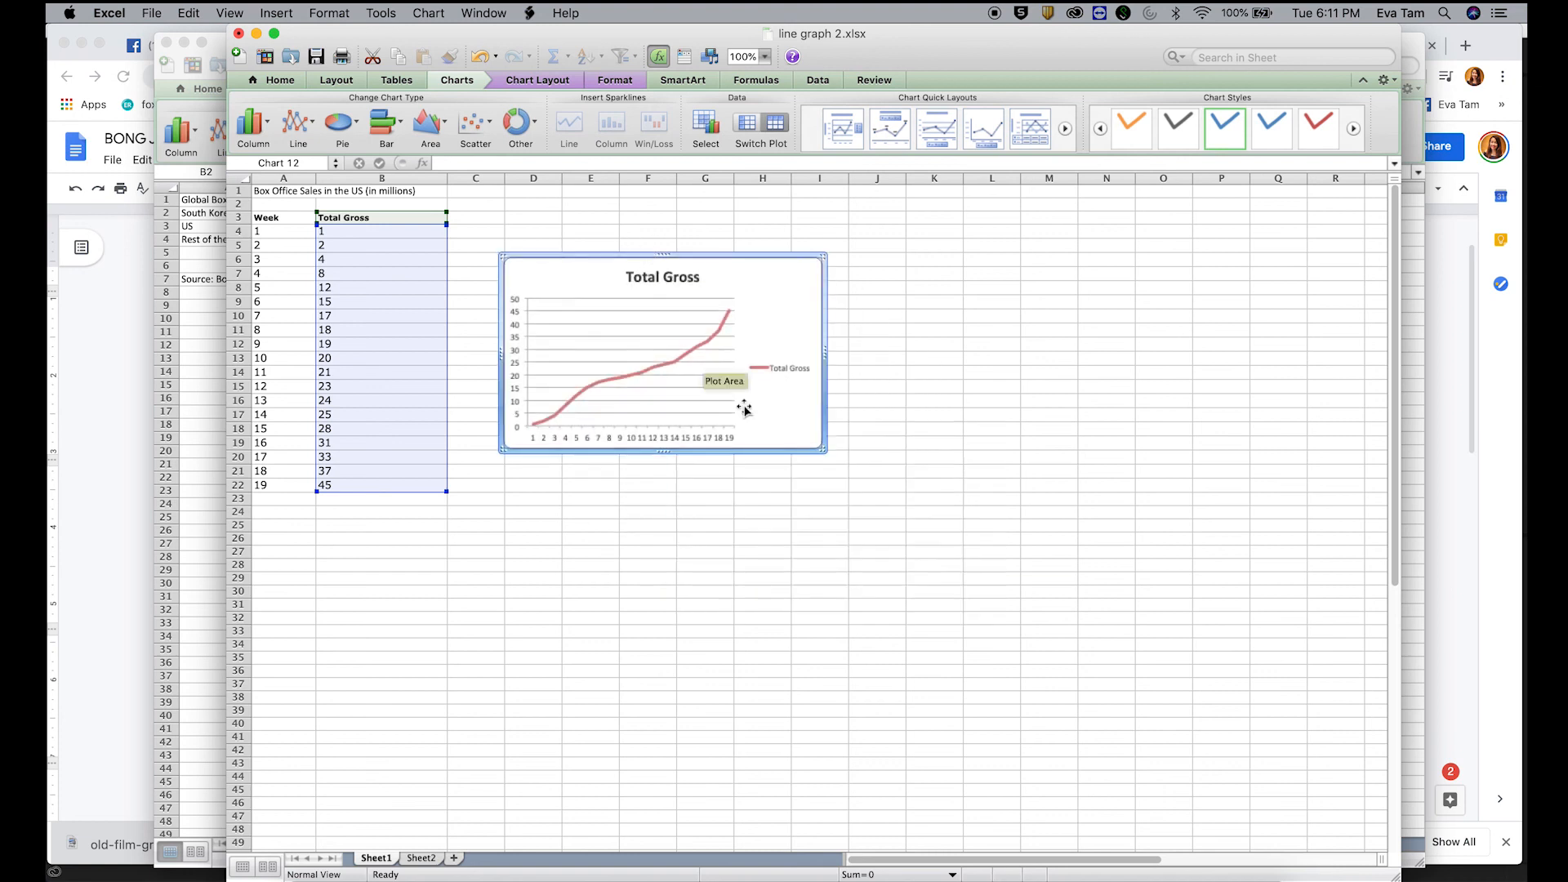
click(826, 454)
click(791, 419)
drag(825, 455, 1386, 829)
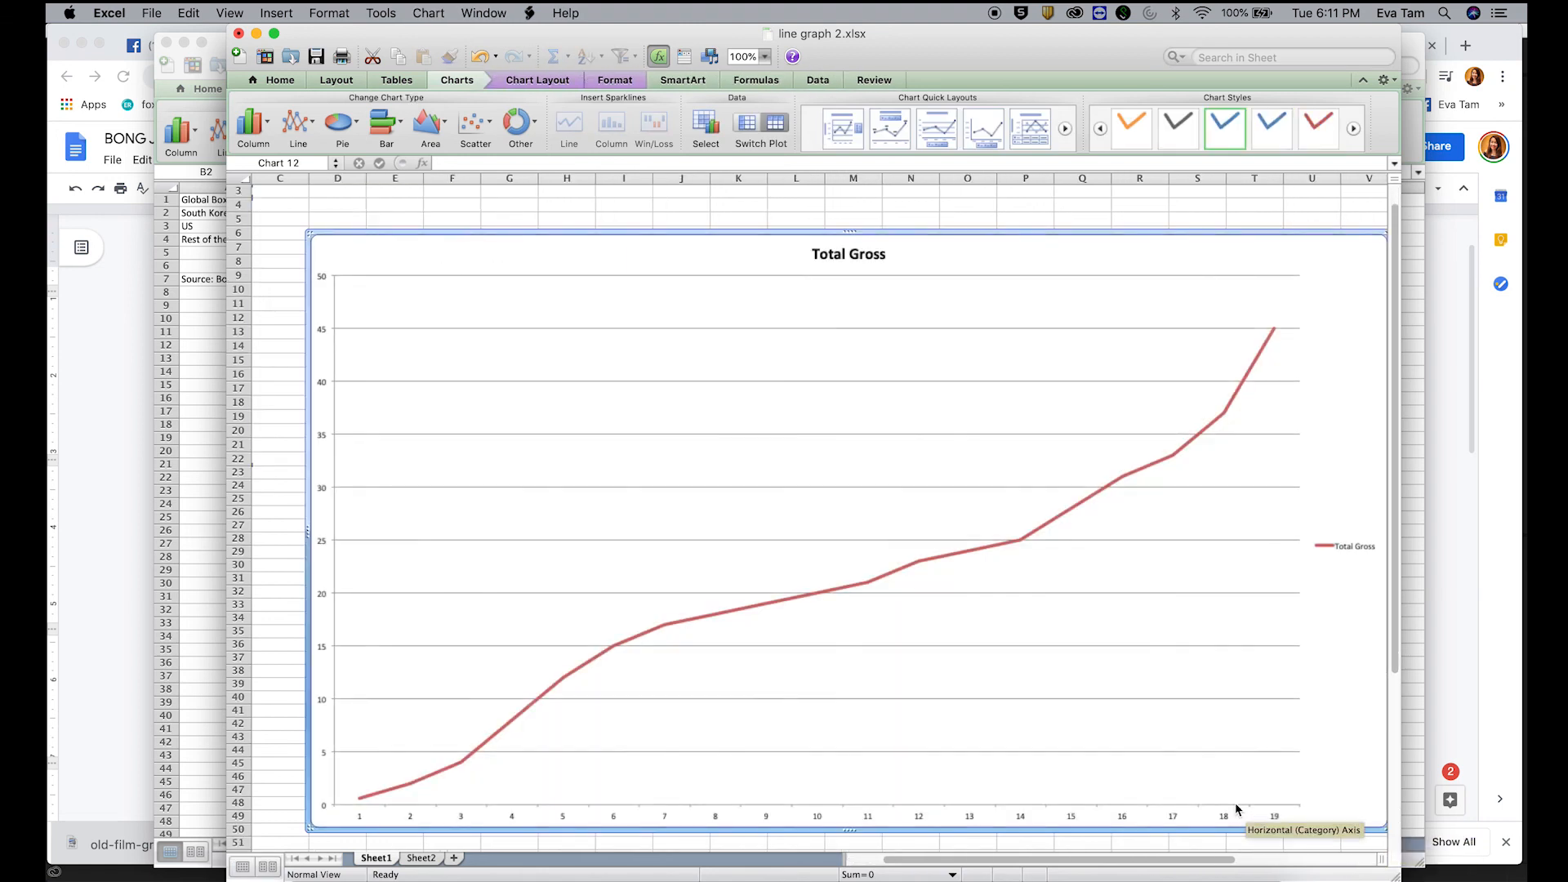
Step: Copy the Total Gross line chart and switch to Photoshop
click(961, 556)
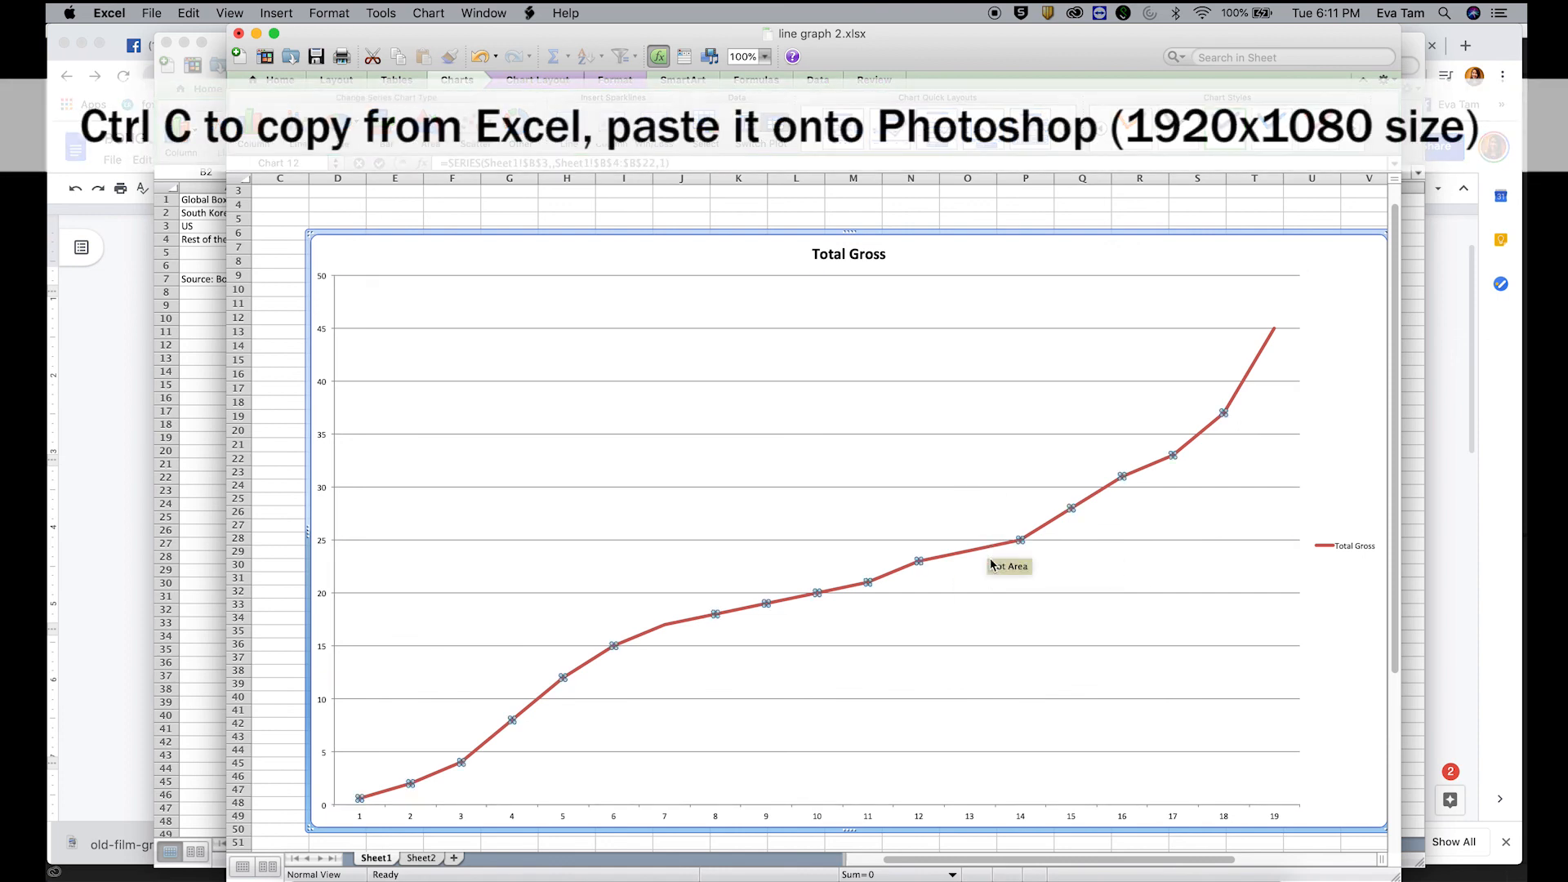
key(super+c)
mouse_move(1024, 879)
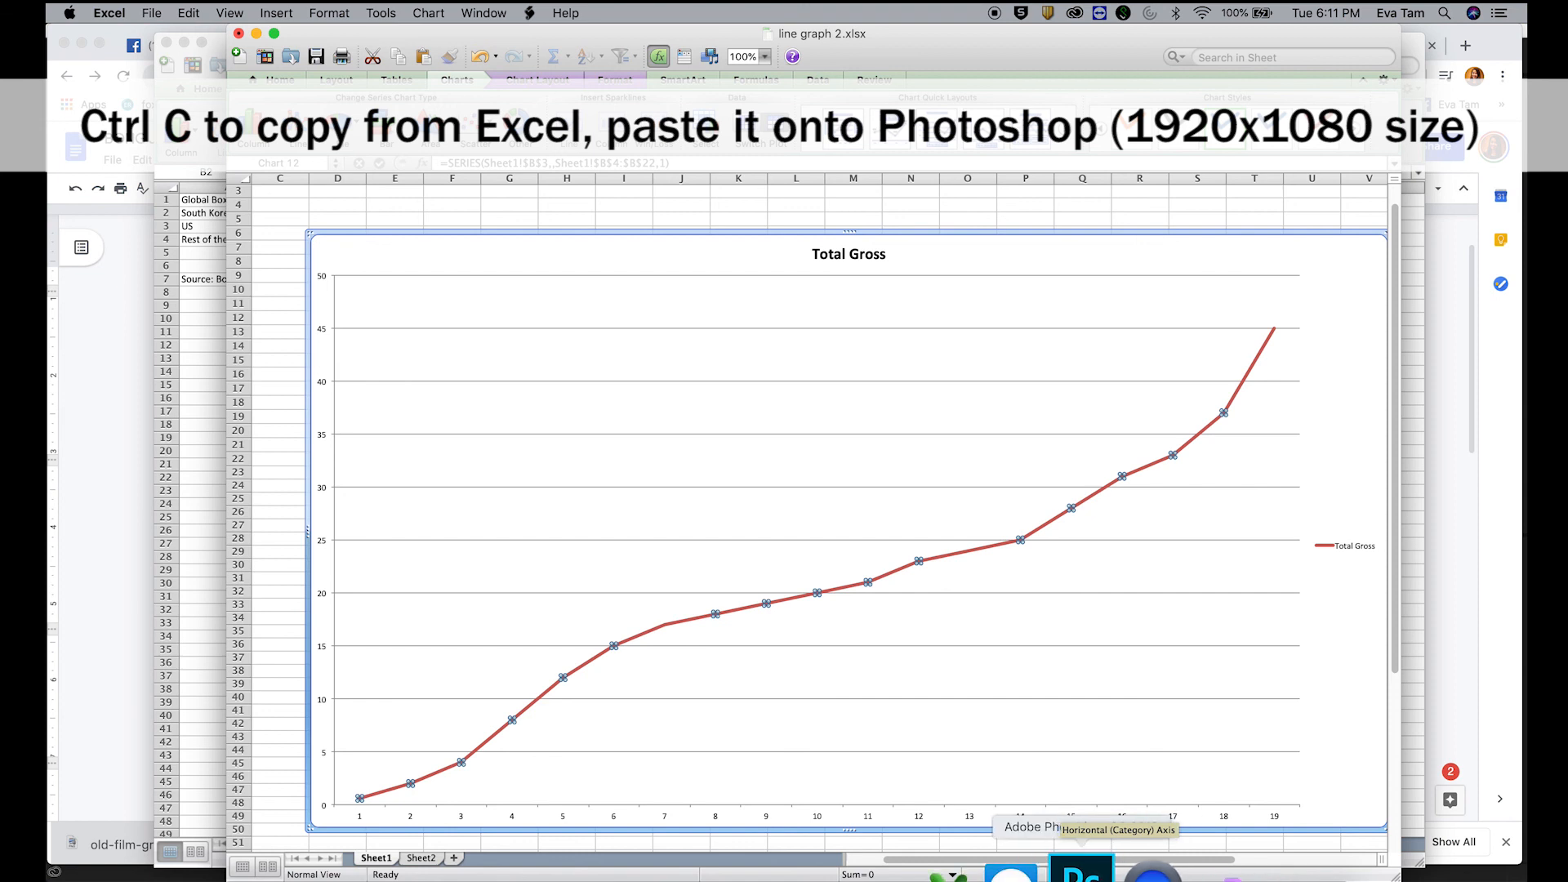
click(1080, 872)
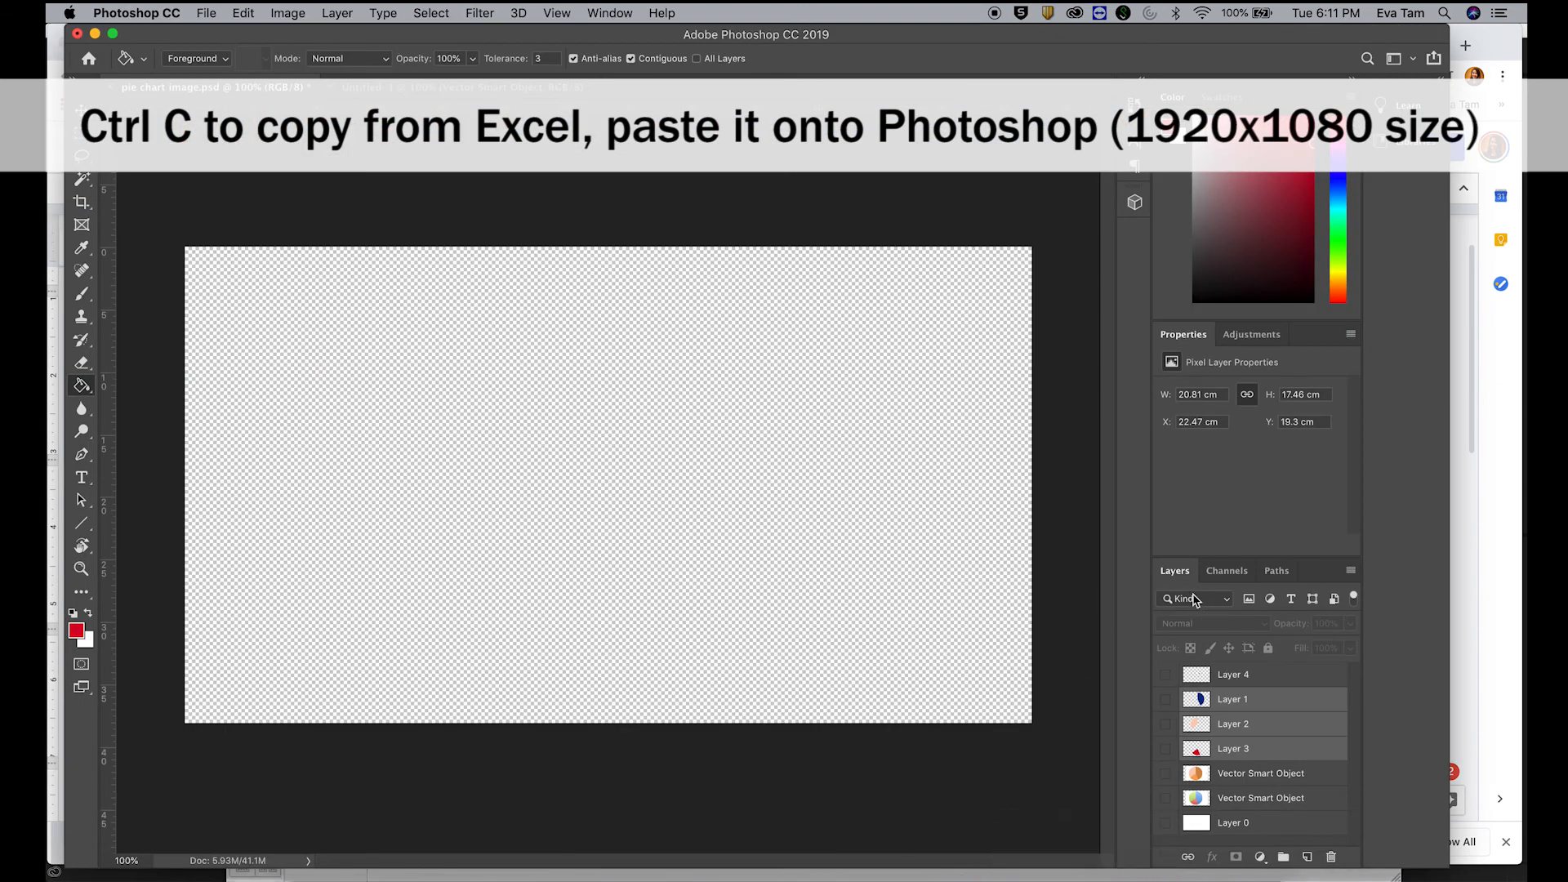
Step: Create a 1920 x 1080 pixel document, and unlock and hide its white background layer for transparency
click(211, 14)
click(220, 37)
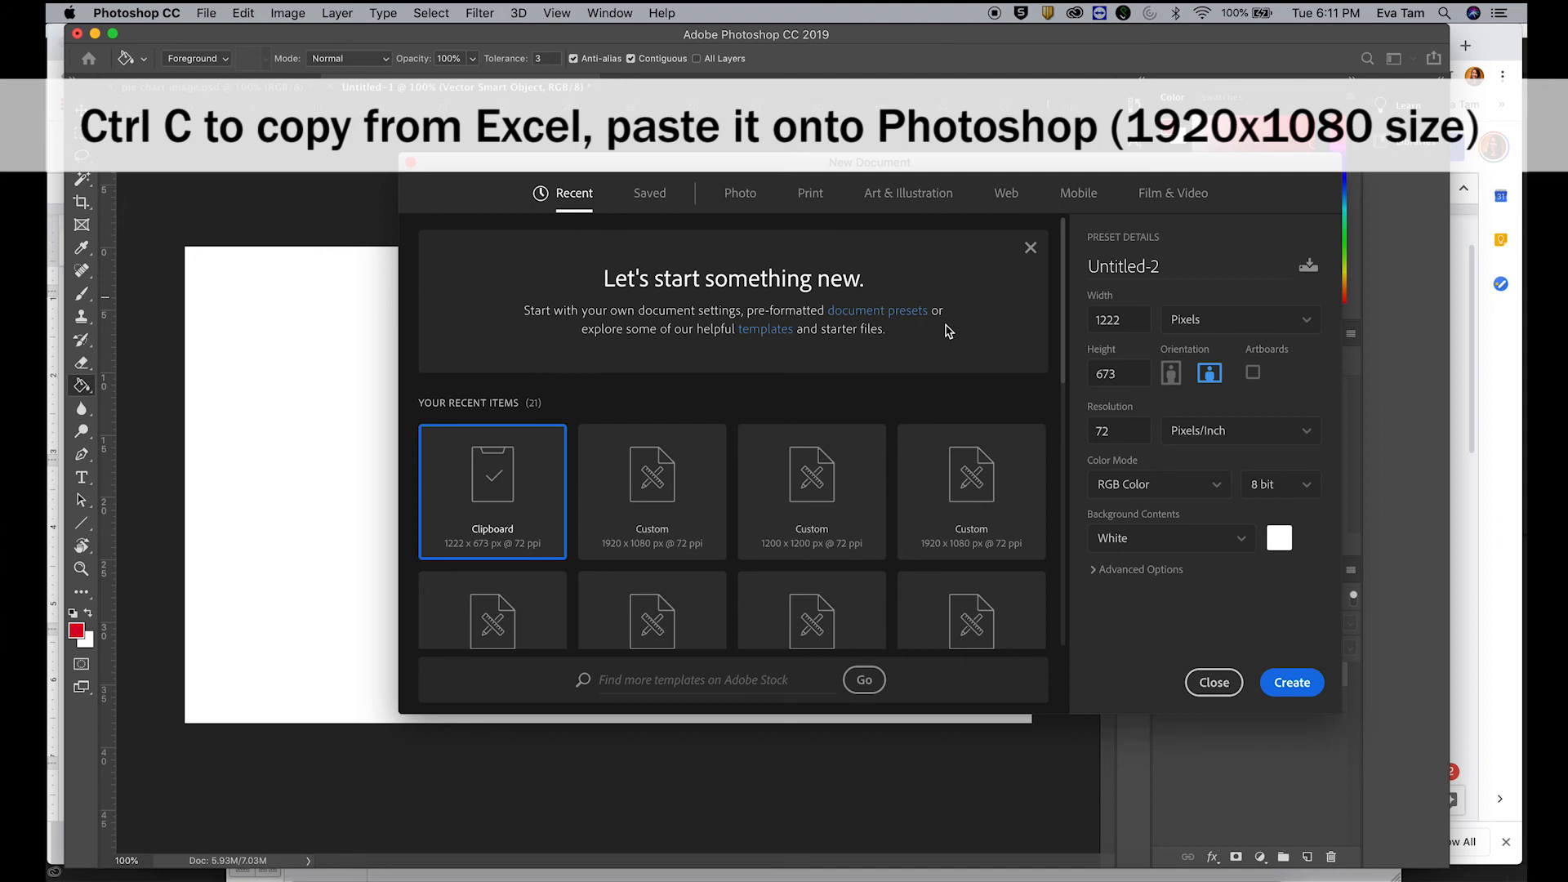
double_click(1130, 319)
text(1920)
key(Tab)
text(10)
key(Return)
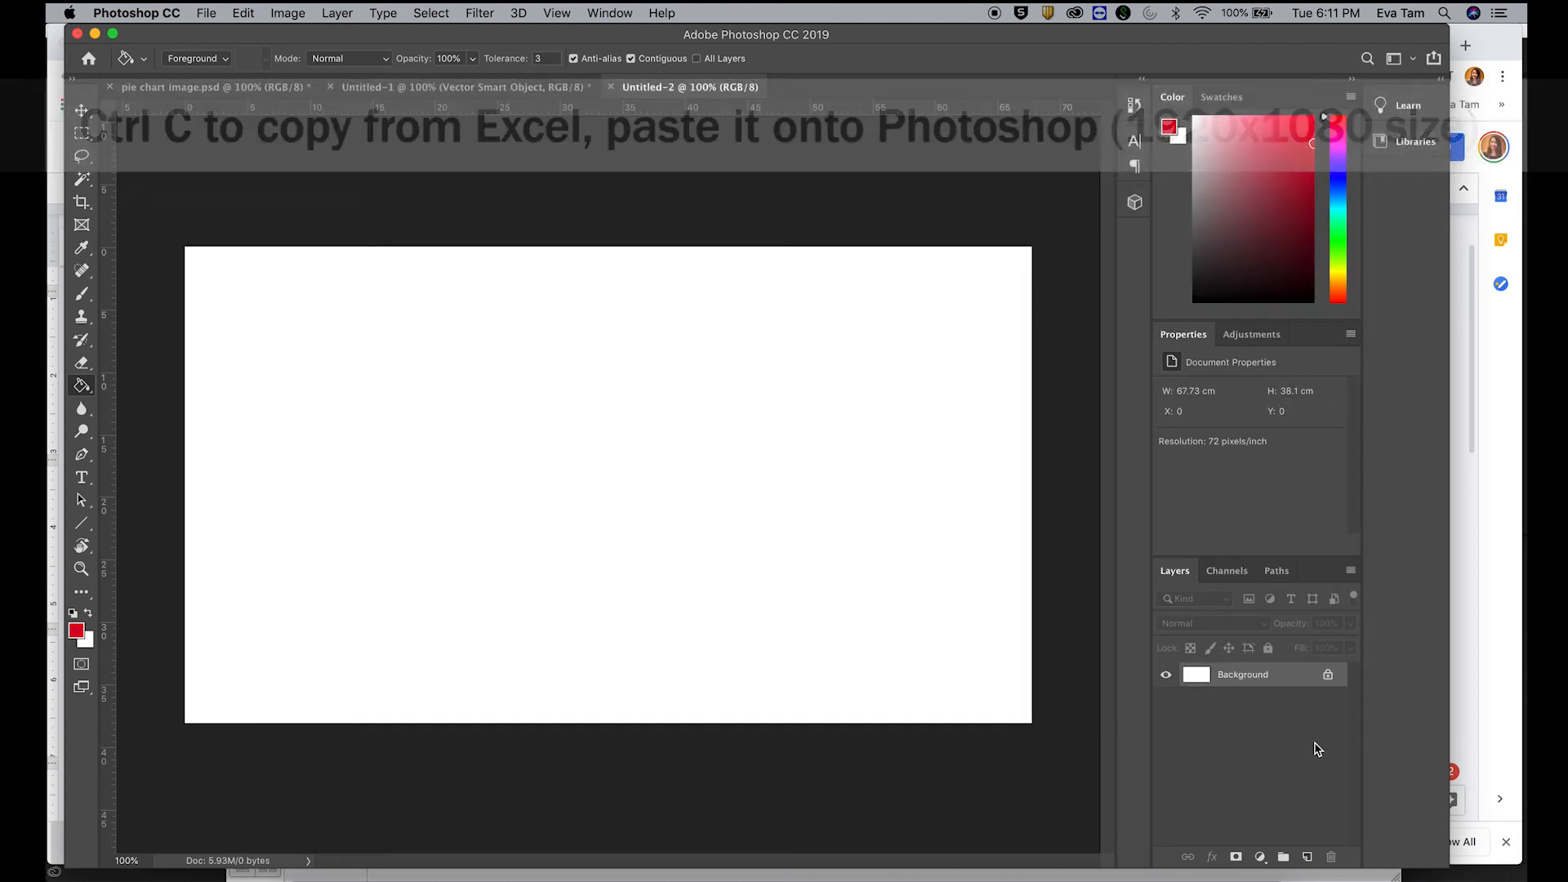
click(1329, 677)
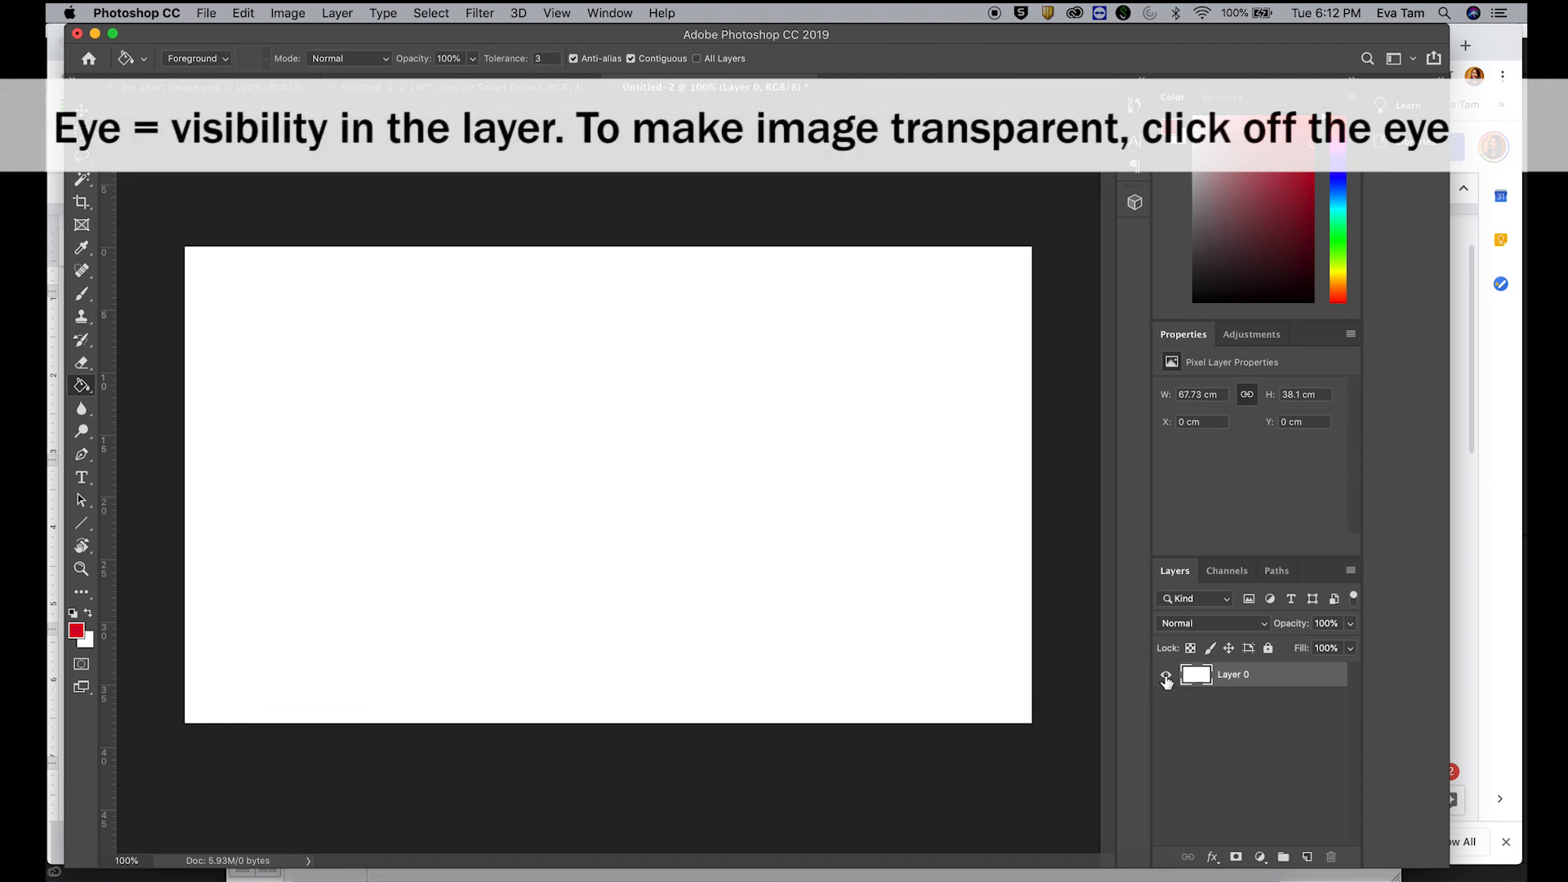
click(1166, 676)
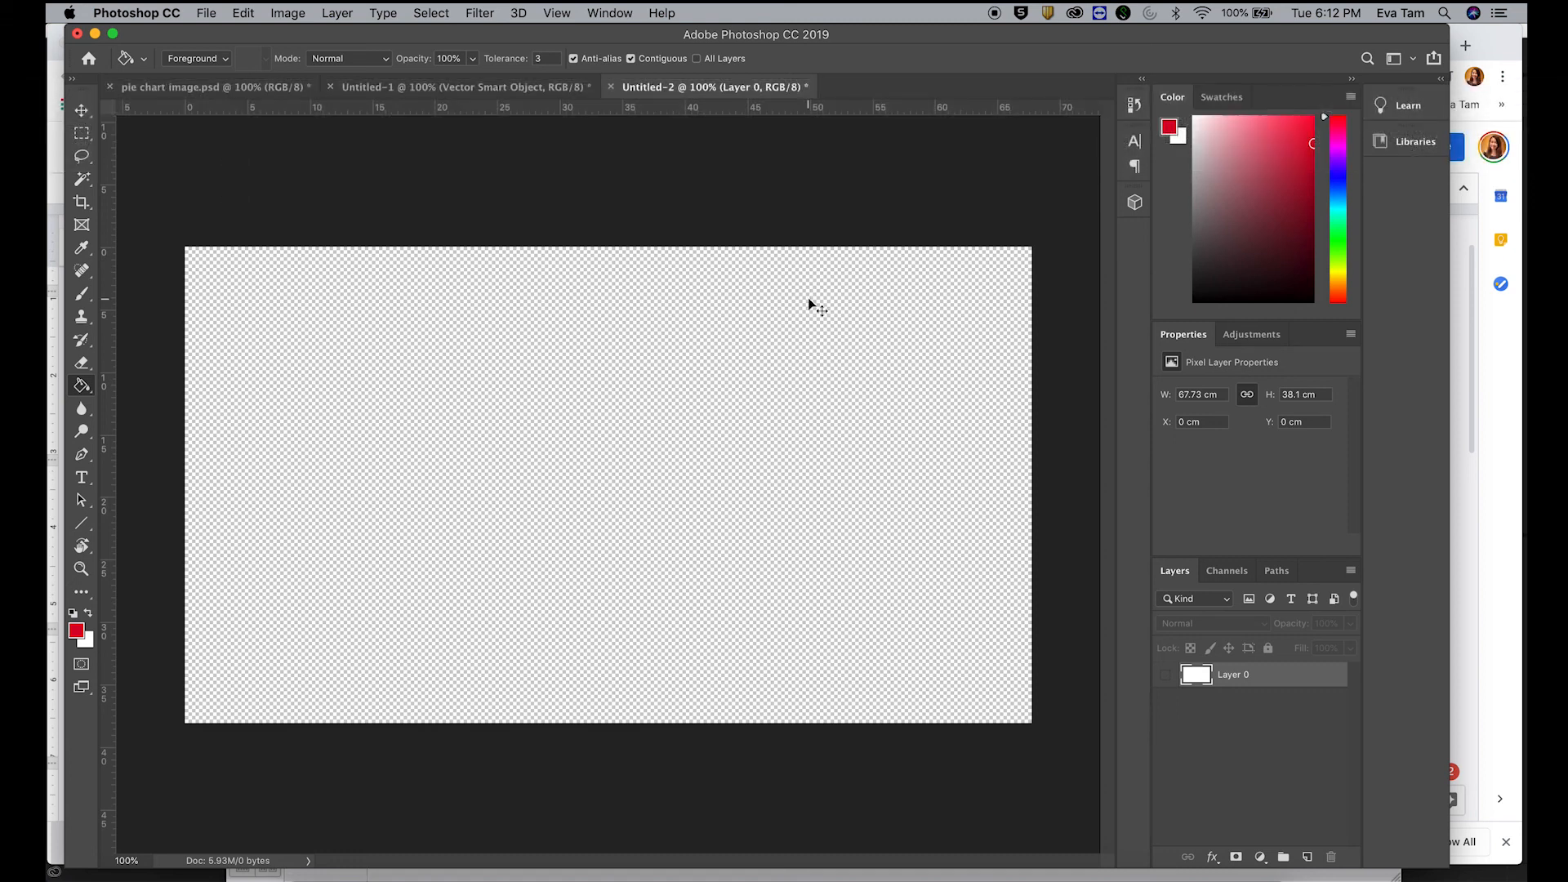
Step: Paste the copied chart as a smart object and scale it to nearly fill the canvas, leaving a narrow margin
key(super+v)
drag(338, 336, 225, 273)
drag(877, 631, 1033, 721)
drag(908, 510, 886, 484)
mouse_move(1013, 691)
mouse_down()
mouse_move(1015, 710)
mouse_move(1033, 705)
mouse_up()
drag(963, 602, 956, 614)
key(Return)
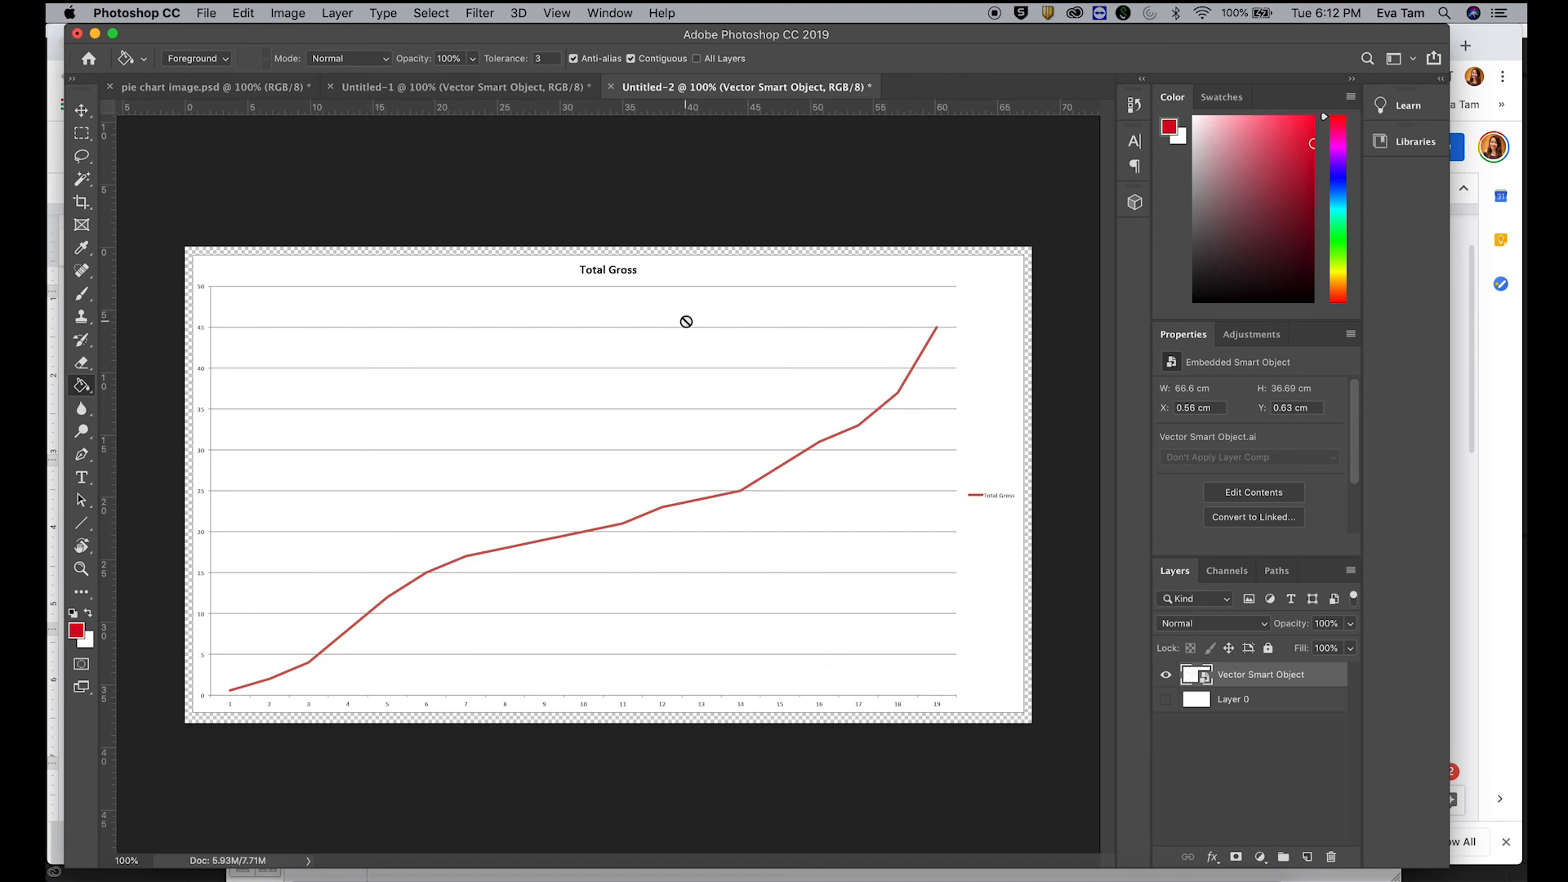
Step: Rasterize the pasted chart layer and recolor its line with the bright red foreground color using the Paint Bucket
click(632, 311)
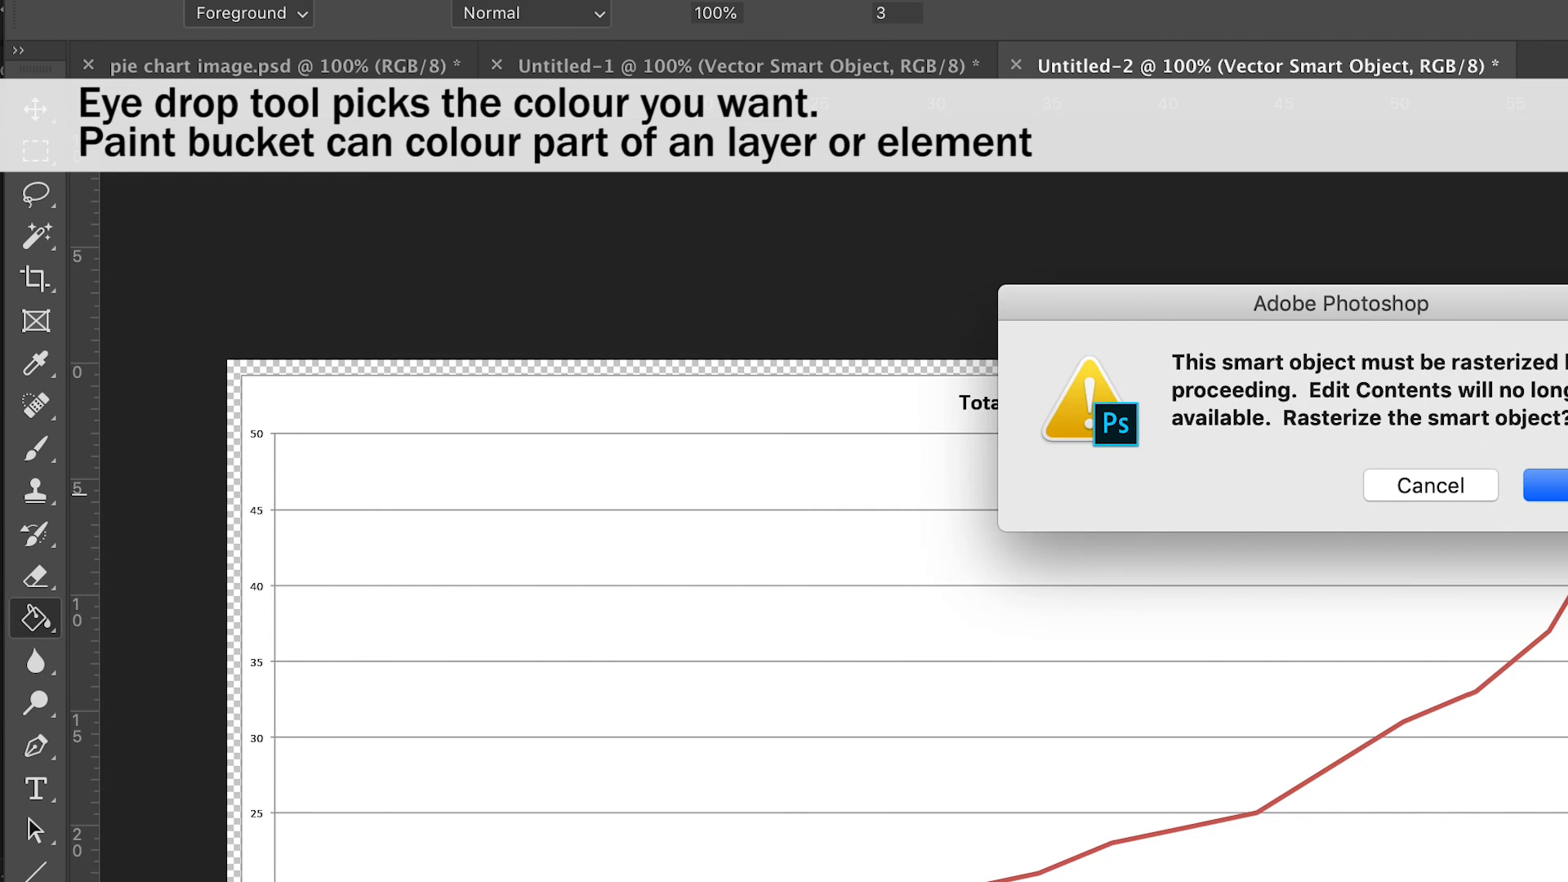
click(1546, 485)
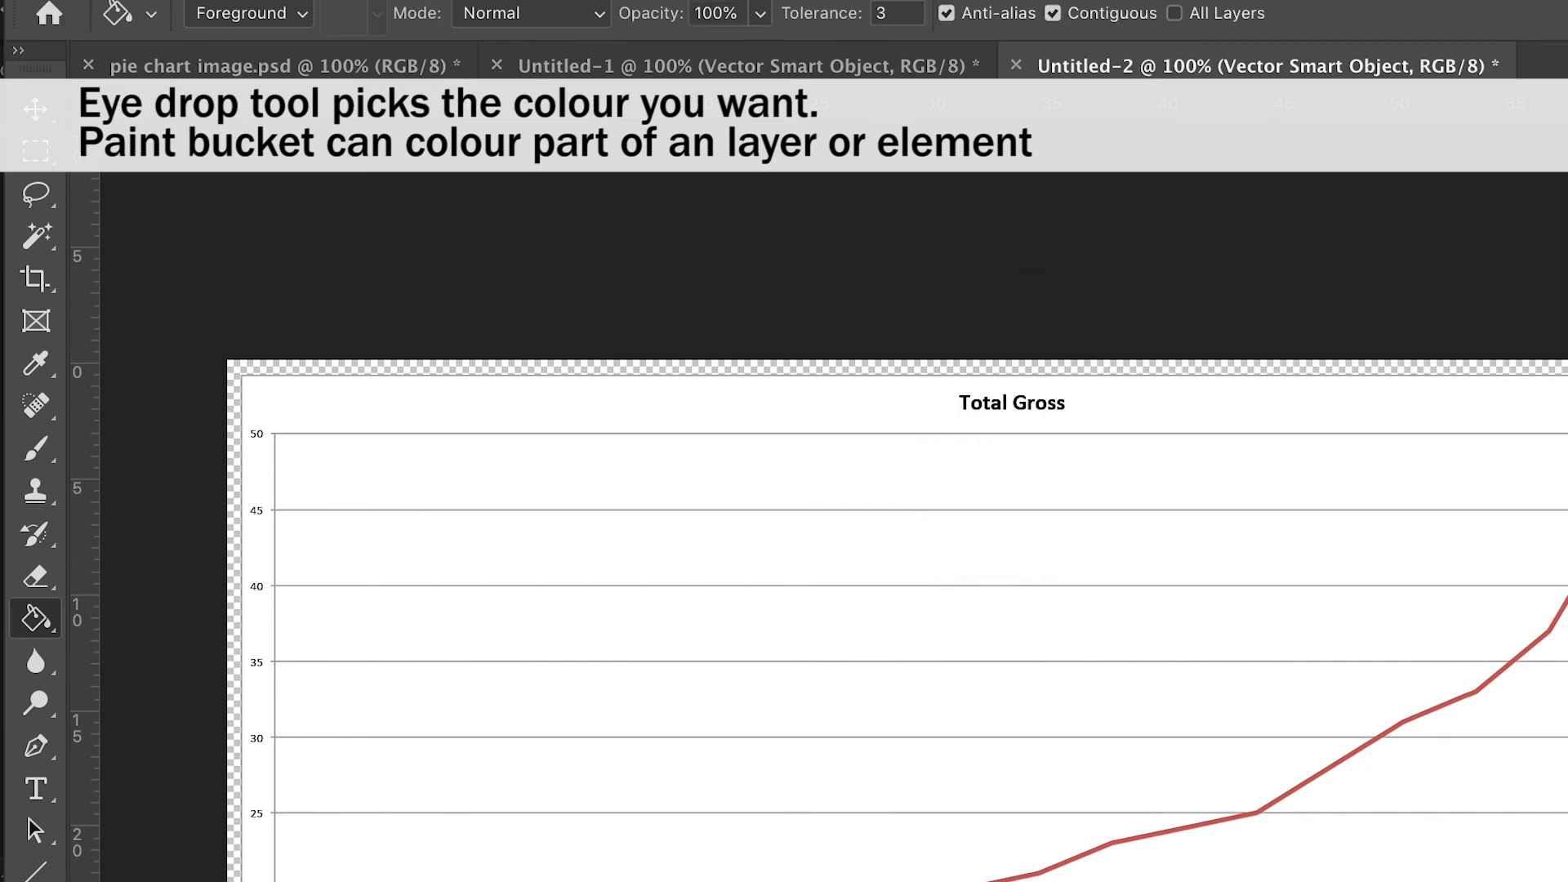
click(25, 119)
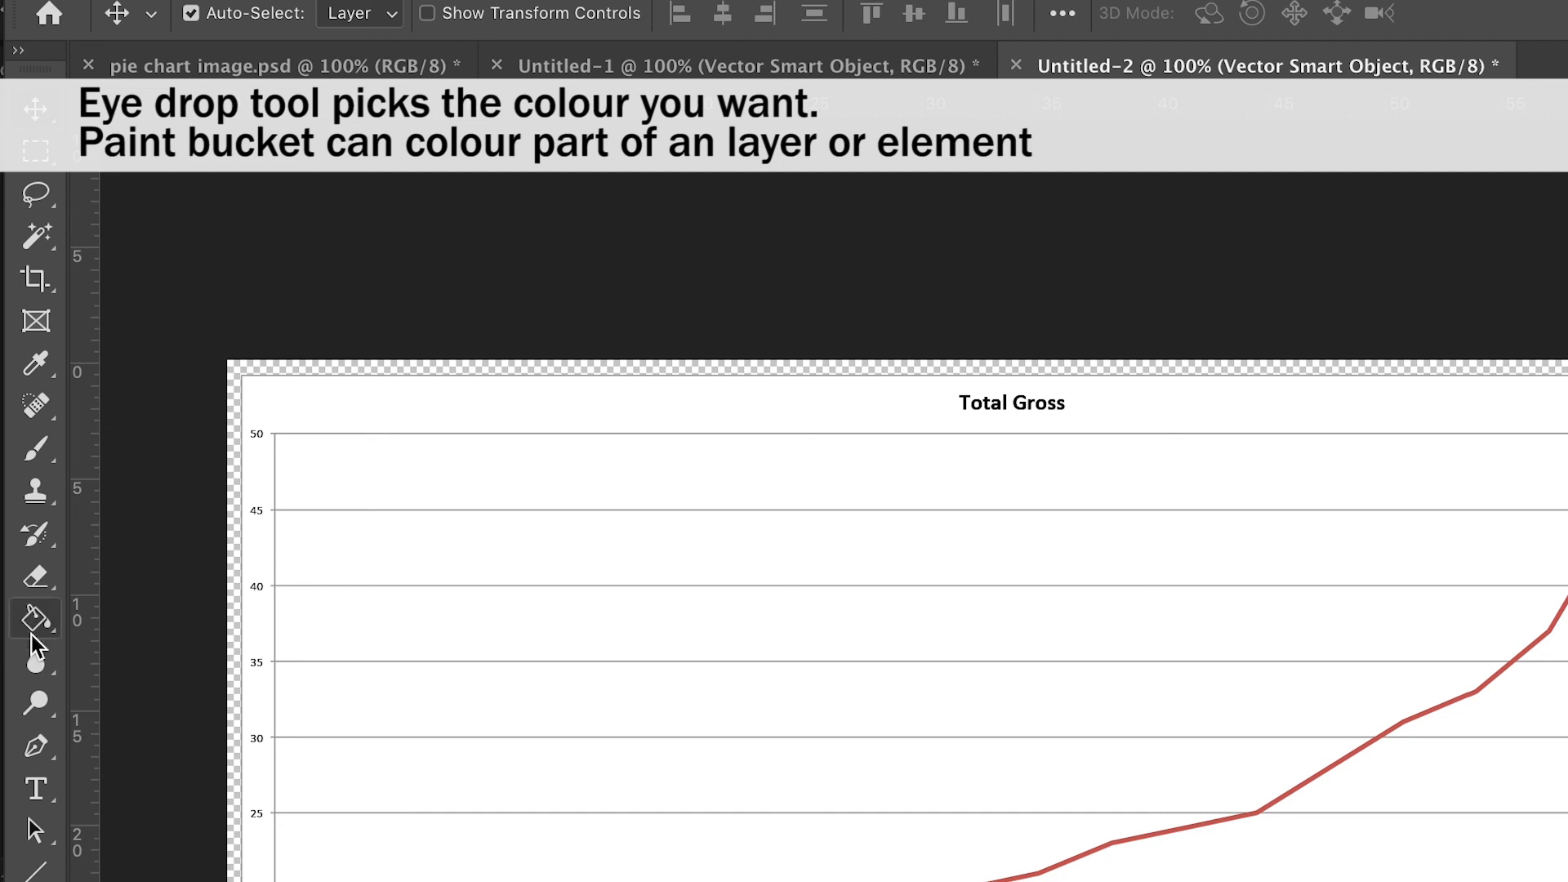
click(35, 619)
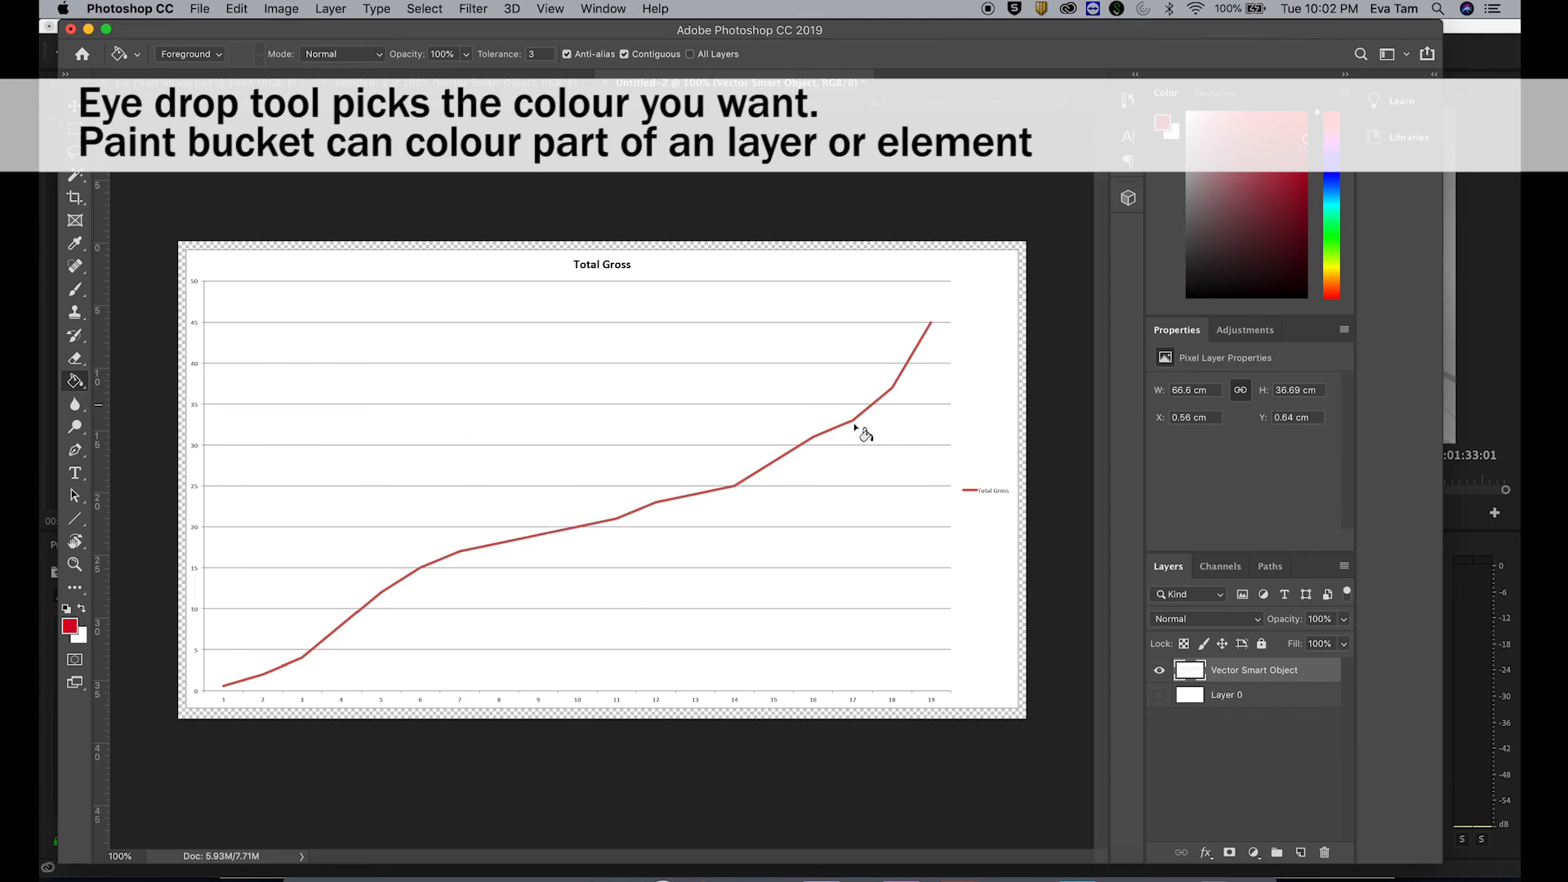
key(super+plus)
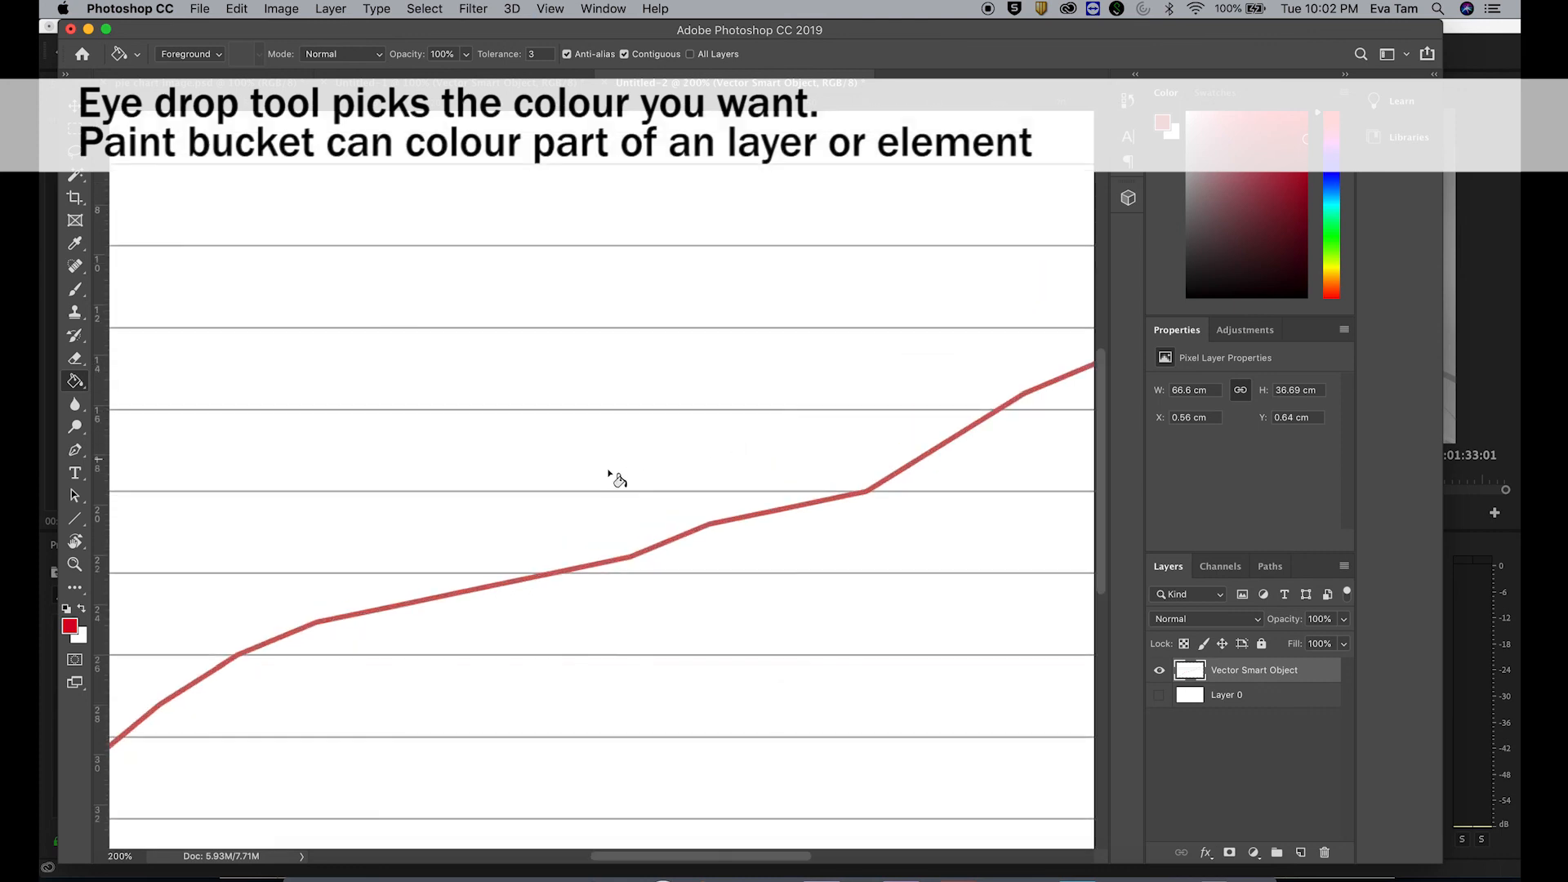
key(super+minus)
key(super+plus)
click(659, 549)
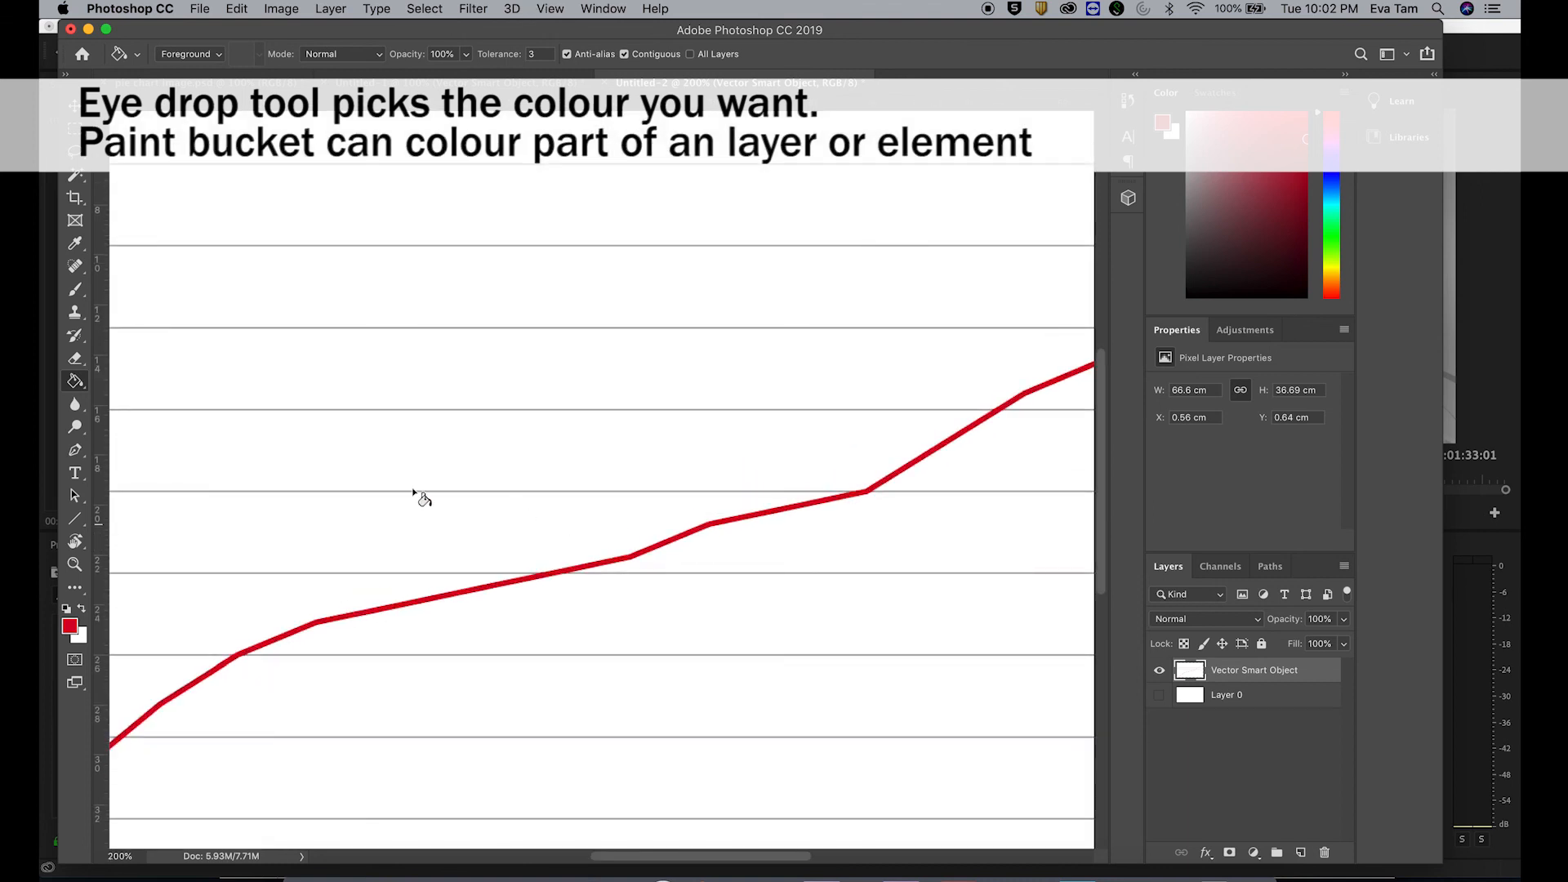
Step: Select the red chart line with the Magic Wand and copy it onto its own new layer
click(75, 176)
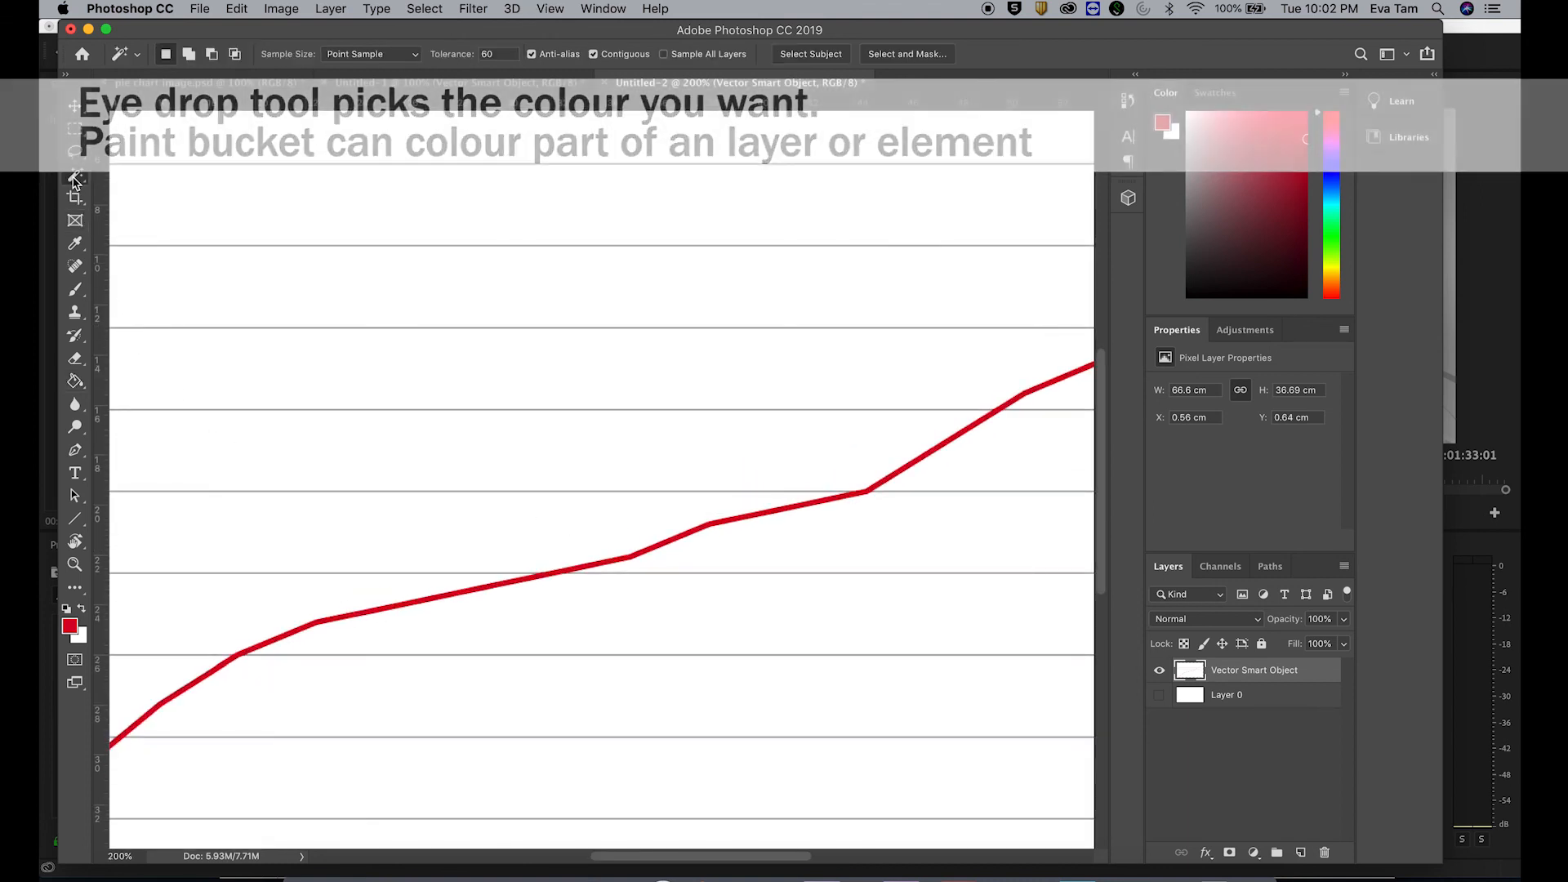
click(552, 576)
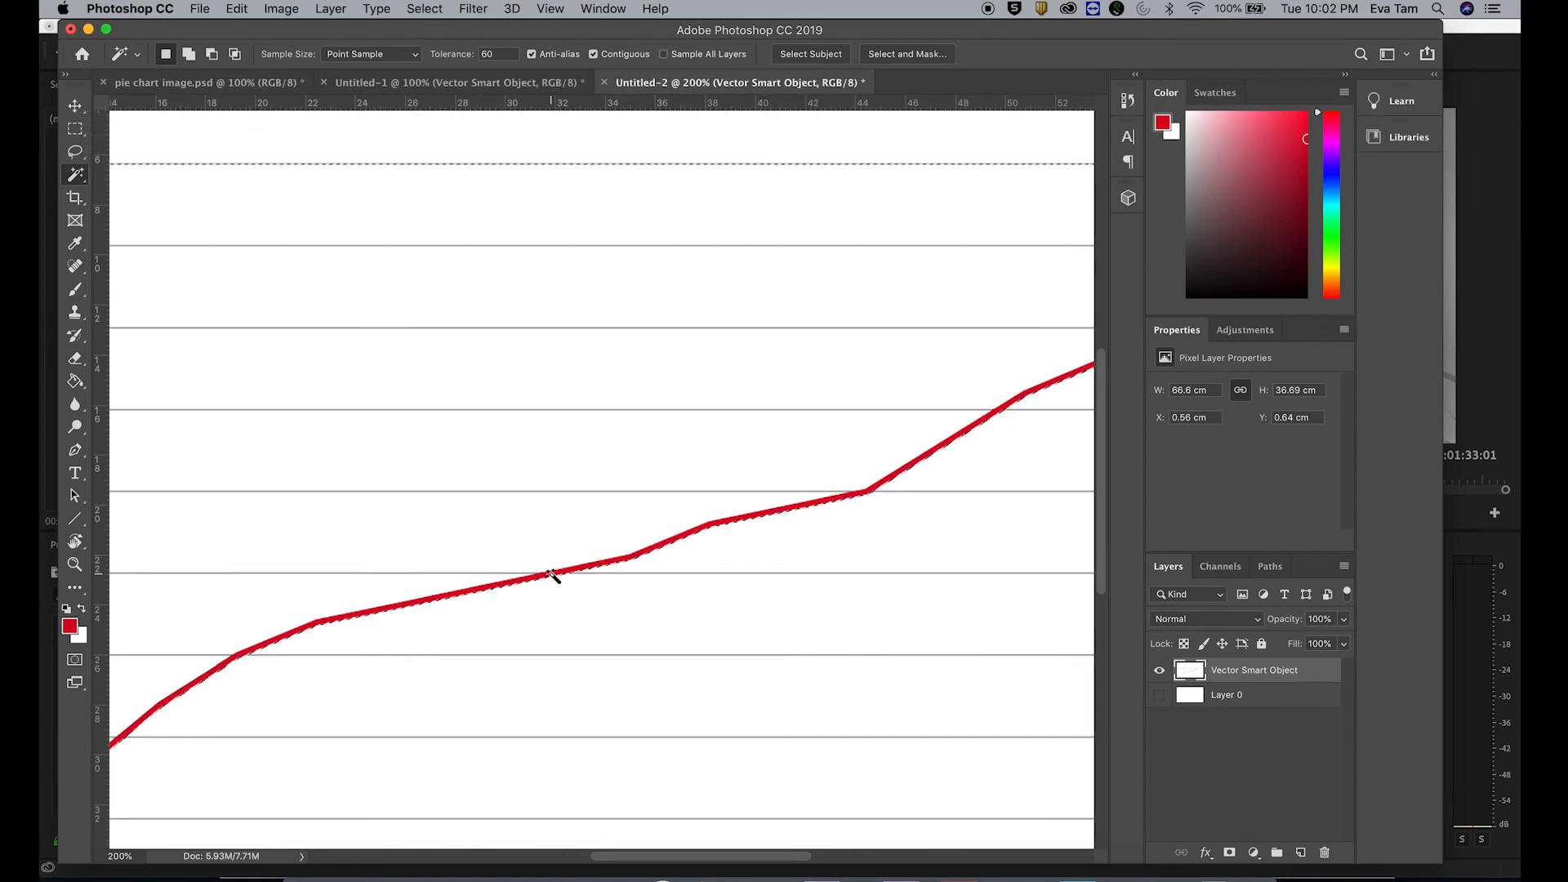
key(super+minus)
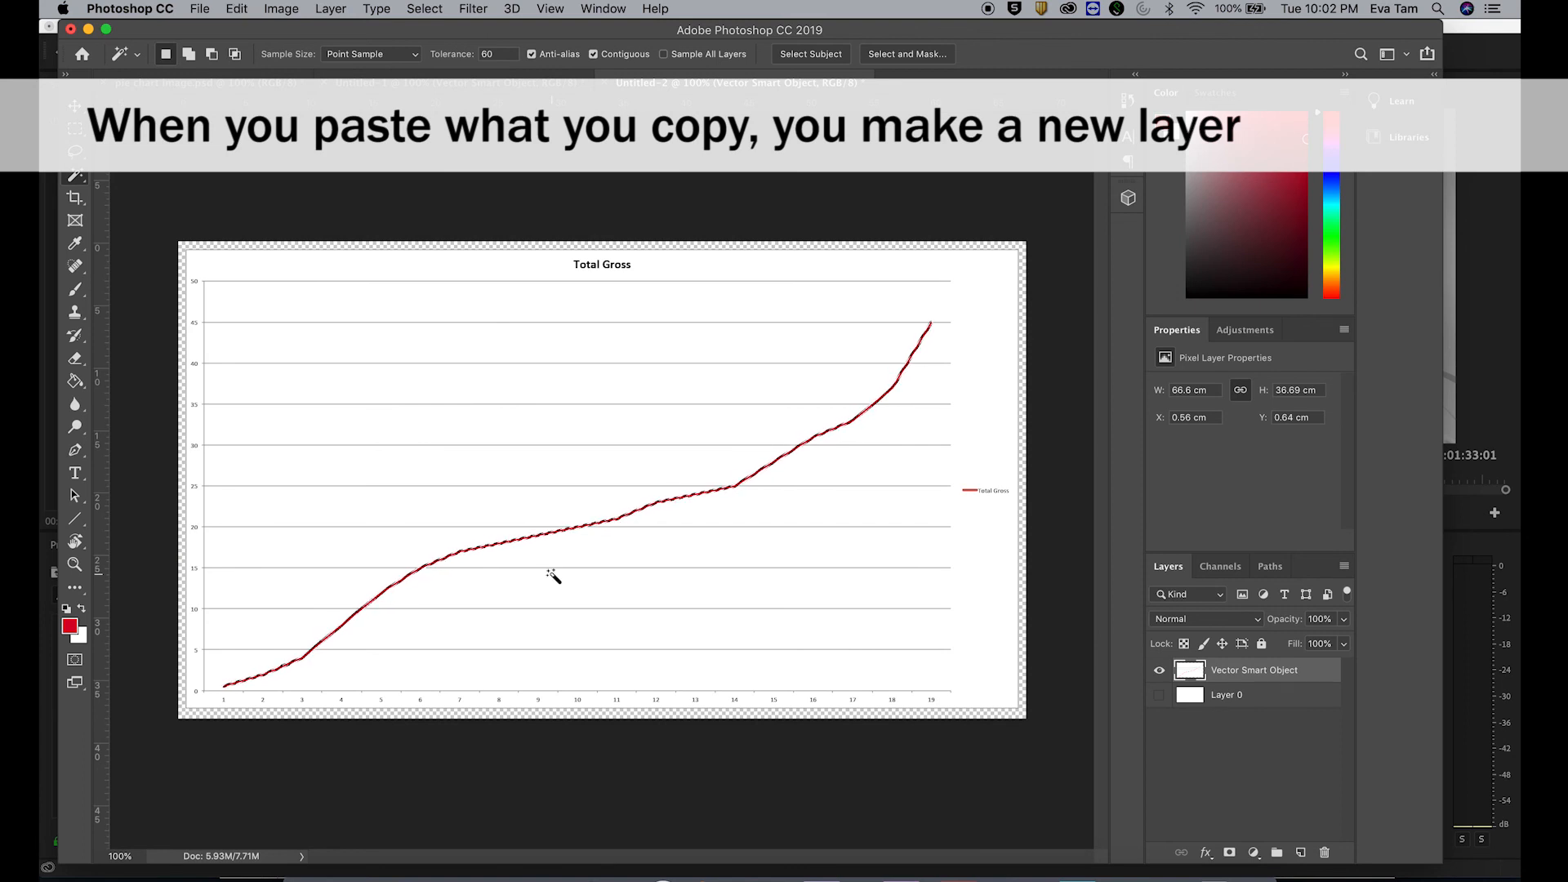
key(super+c)
key(super+v)
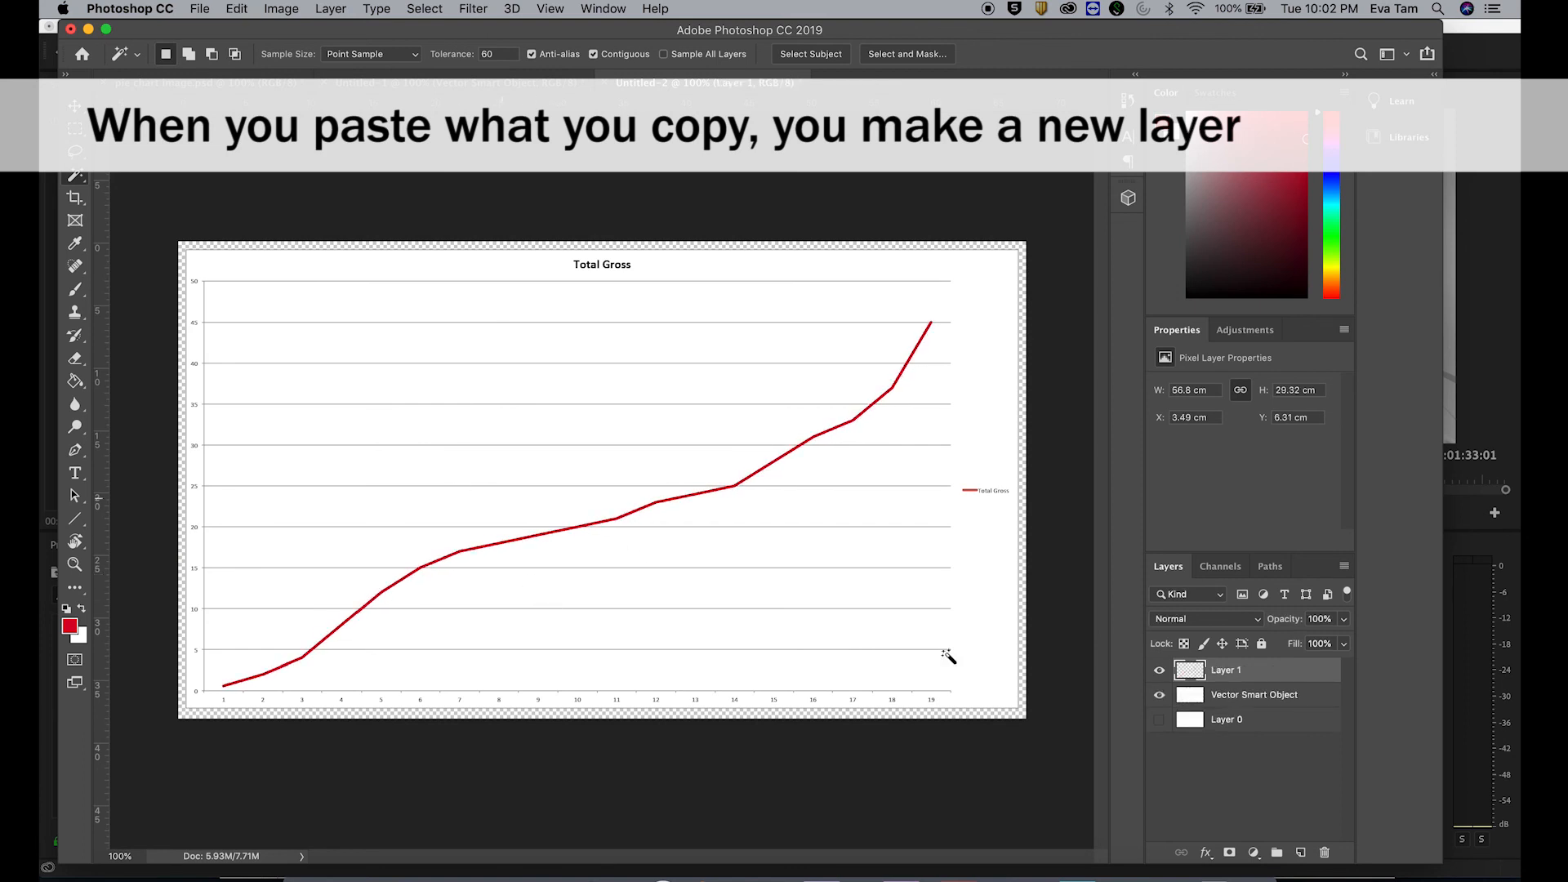
click(1160, 696)
click(1159, 697)
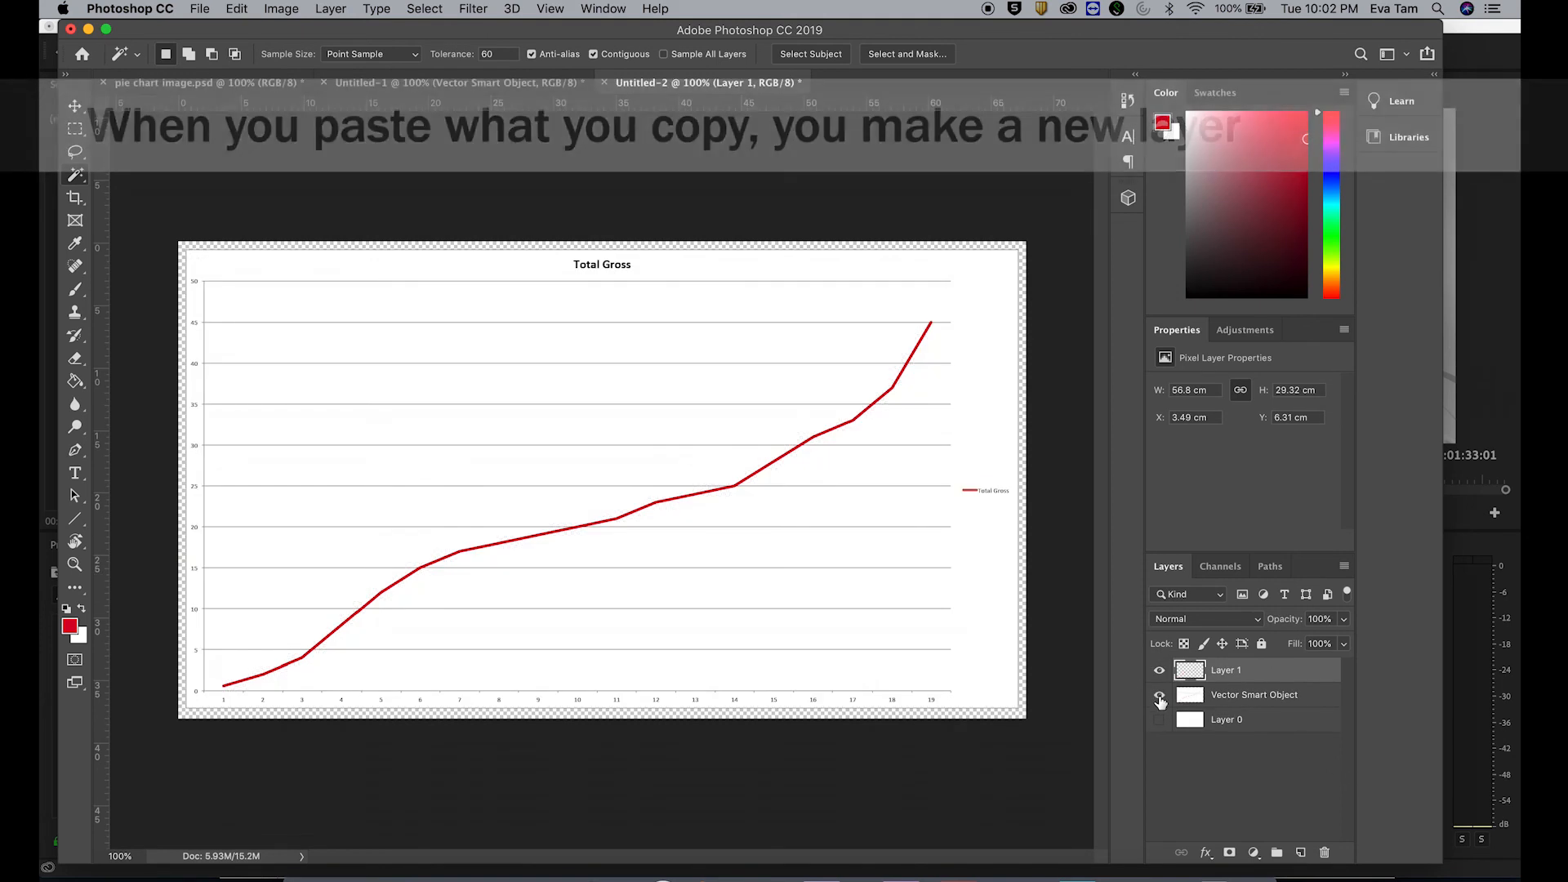
click(1159, 697)
click(1159, 696)
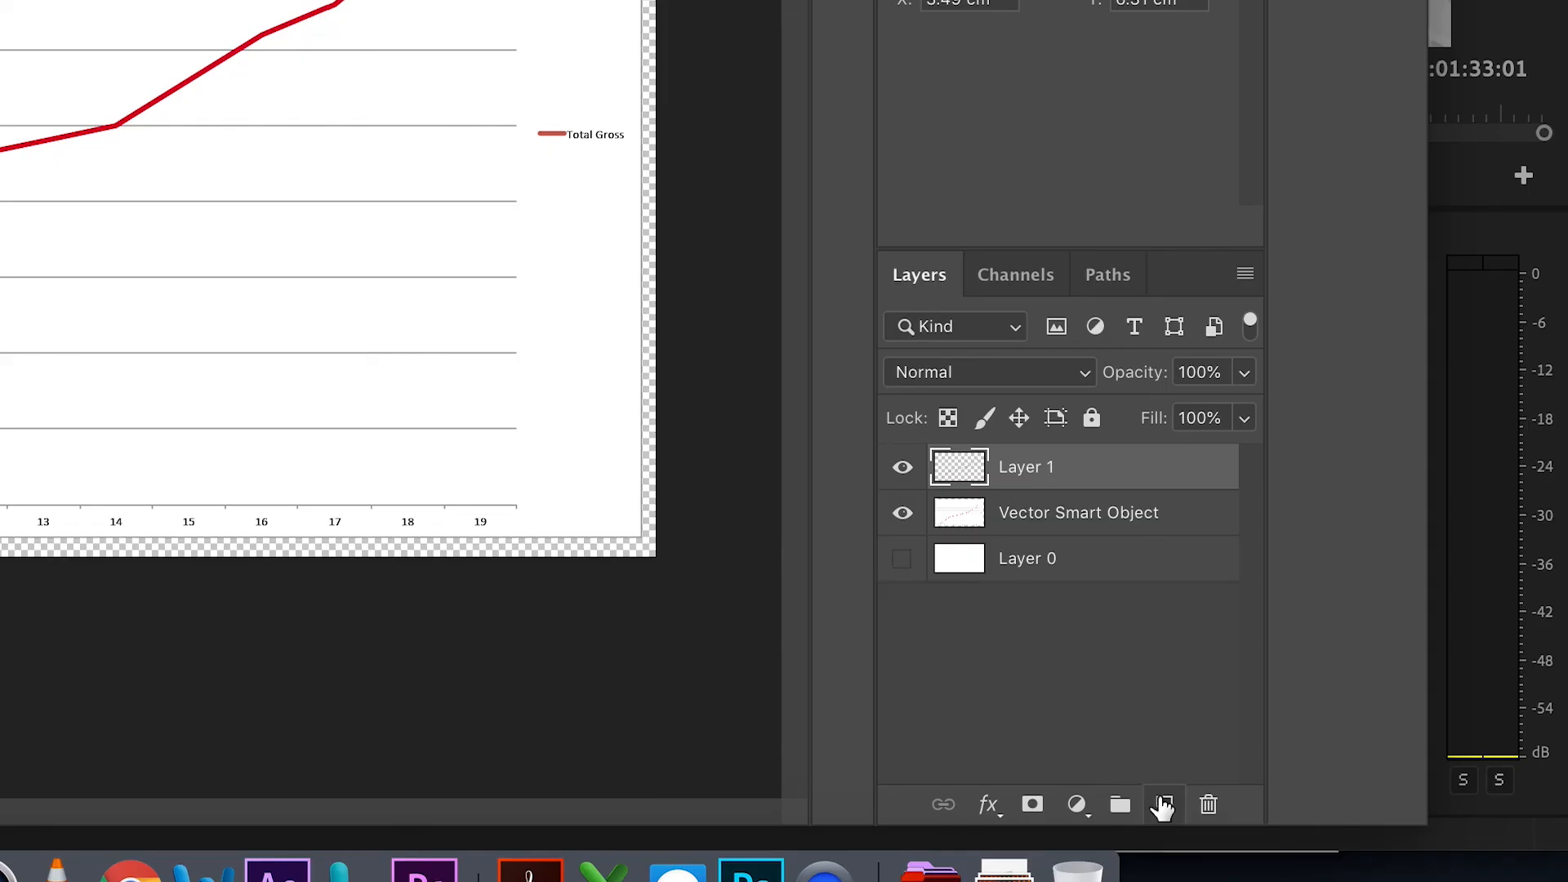
Step: Add an empty layer above the copied line, and check the chart layers' contents by toggling their visibility
click(1164, 806)
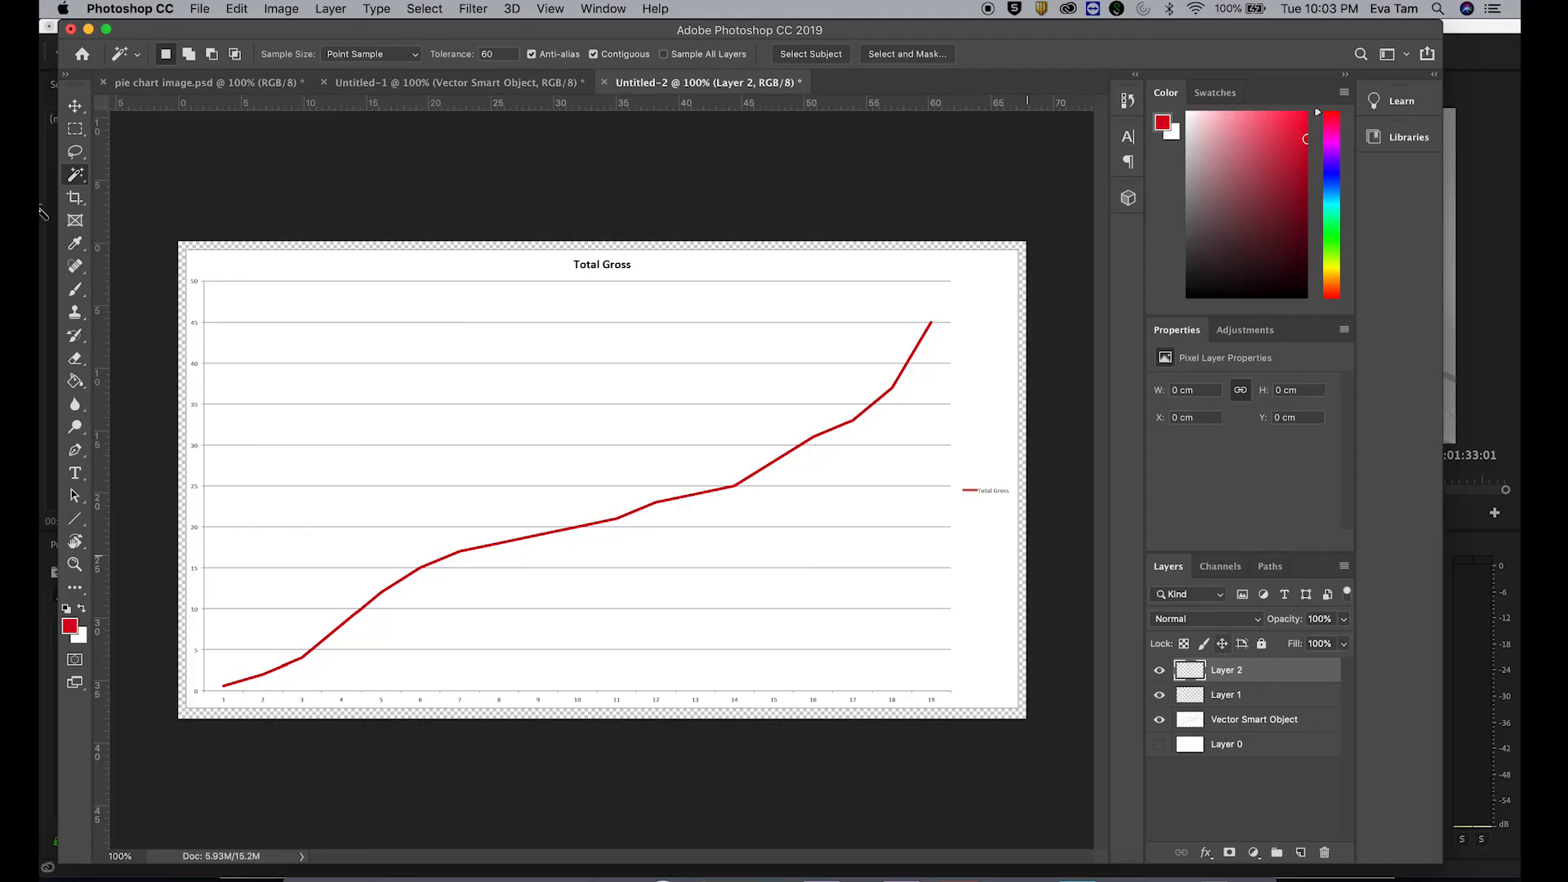
click(1159, 694)
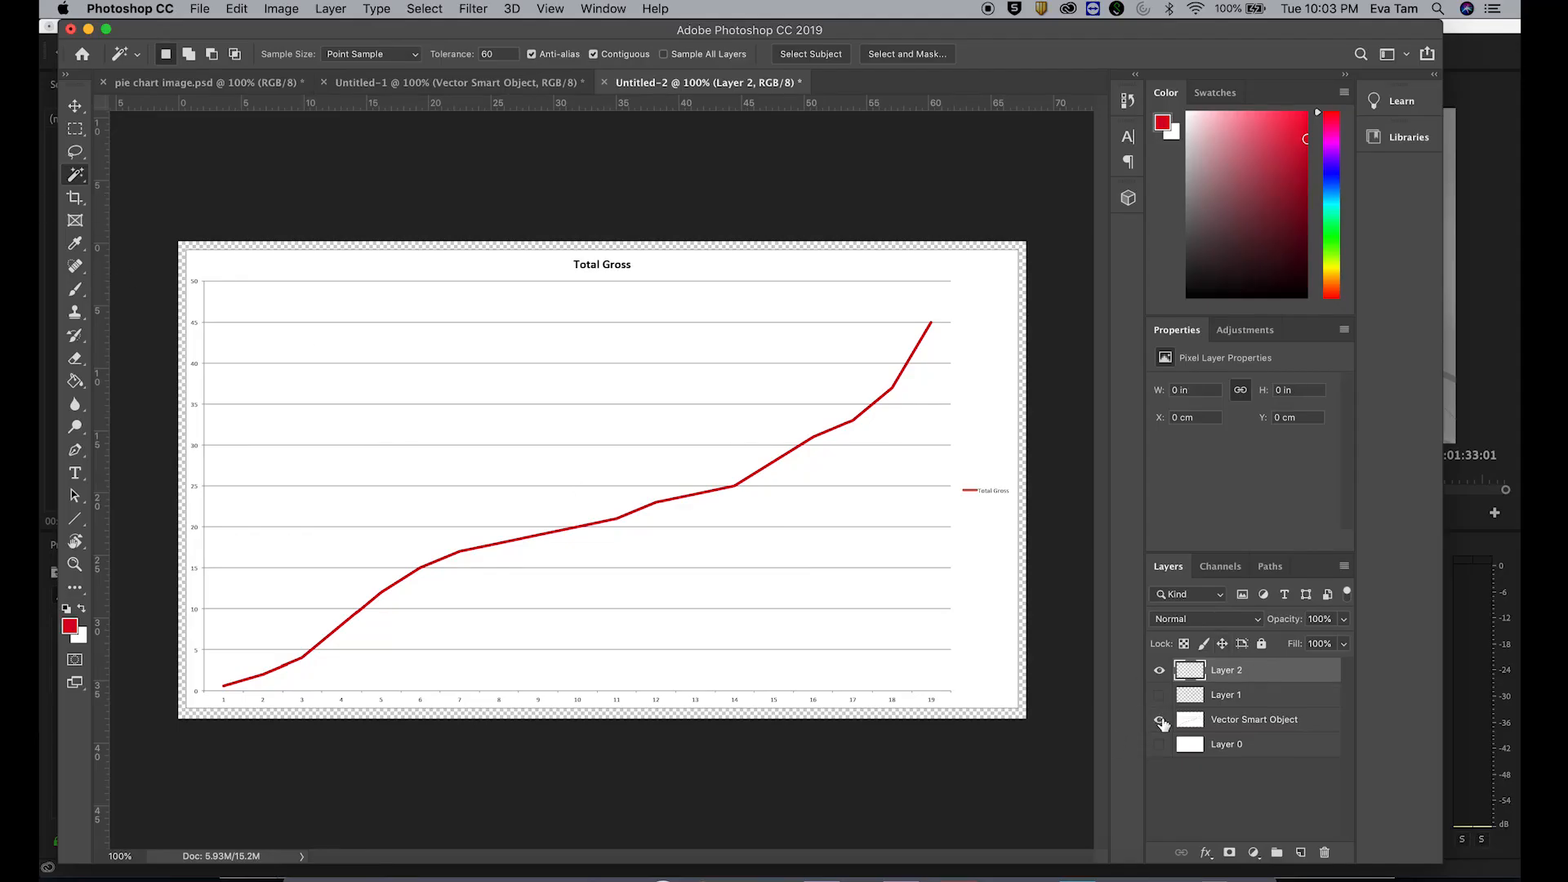
click(1159, 719)
click(1249, 702)
click(1159, 694)
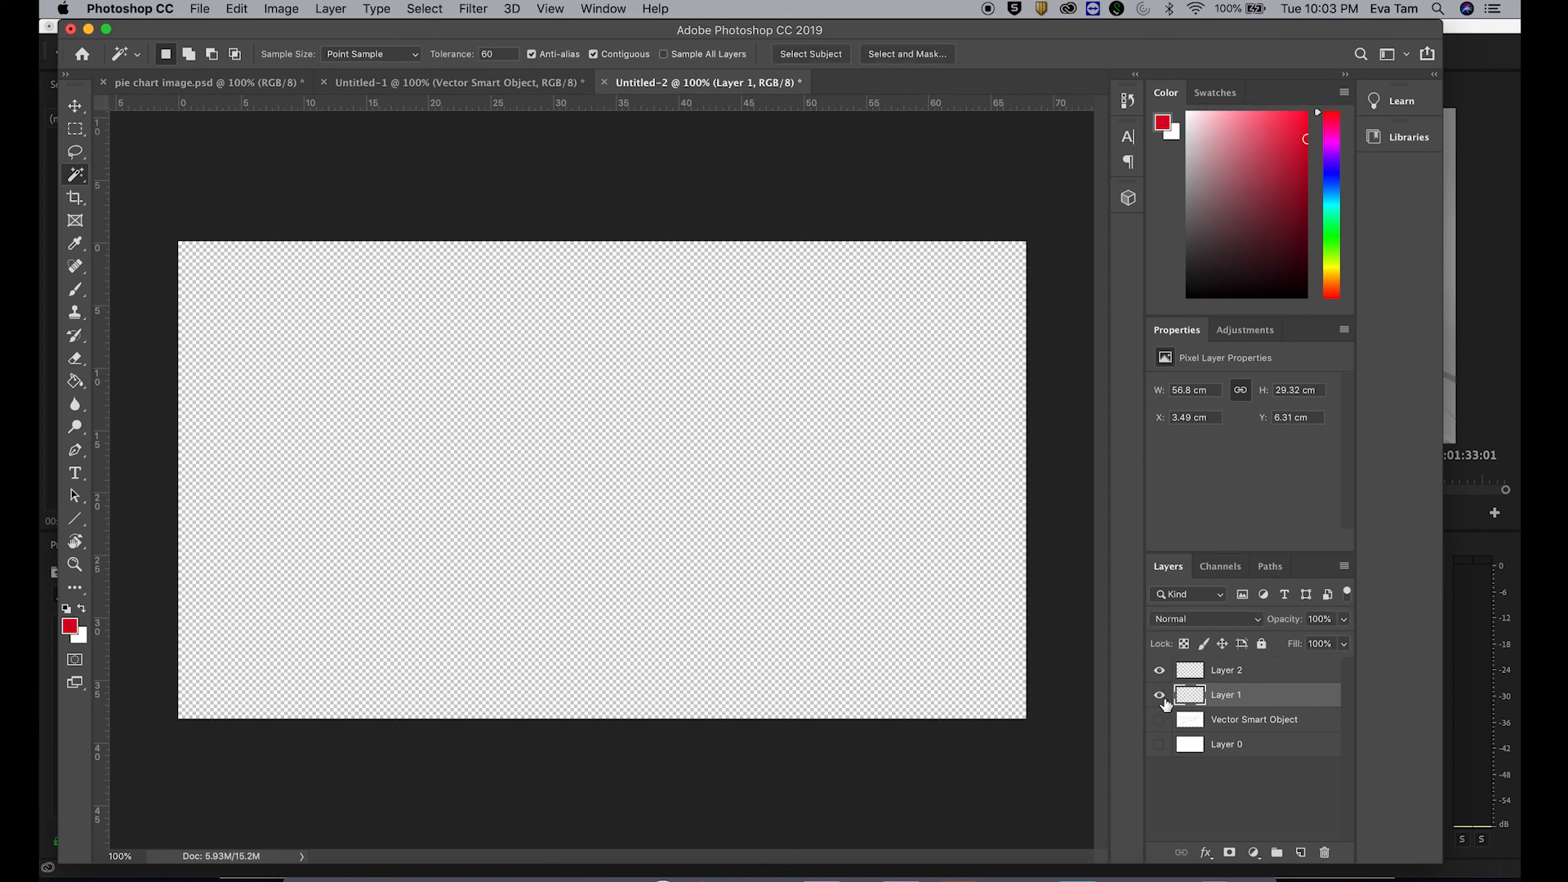
click(1158, 719)
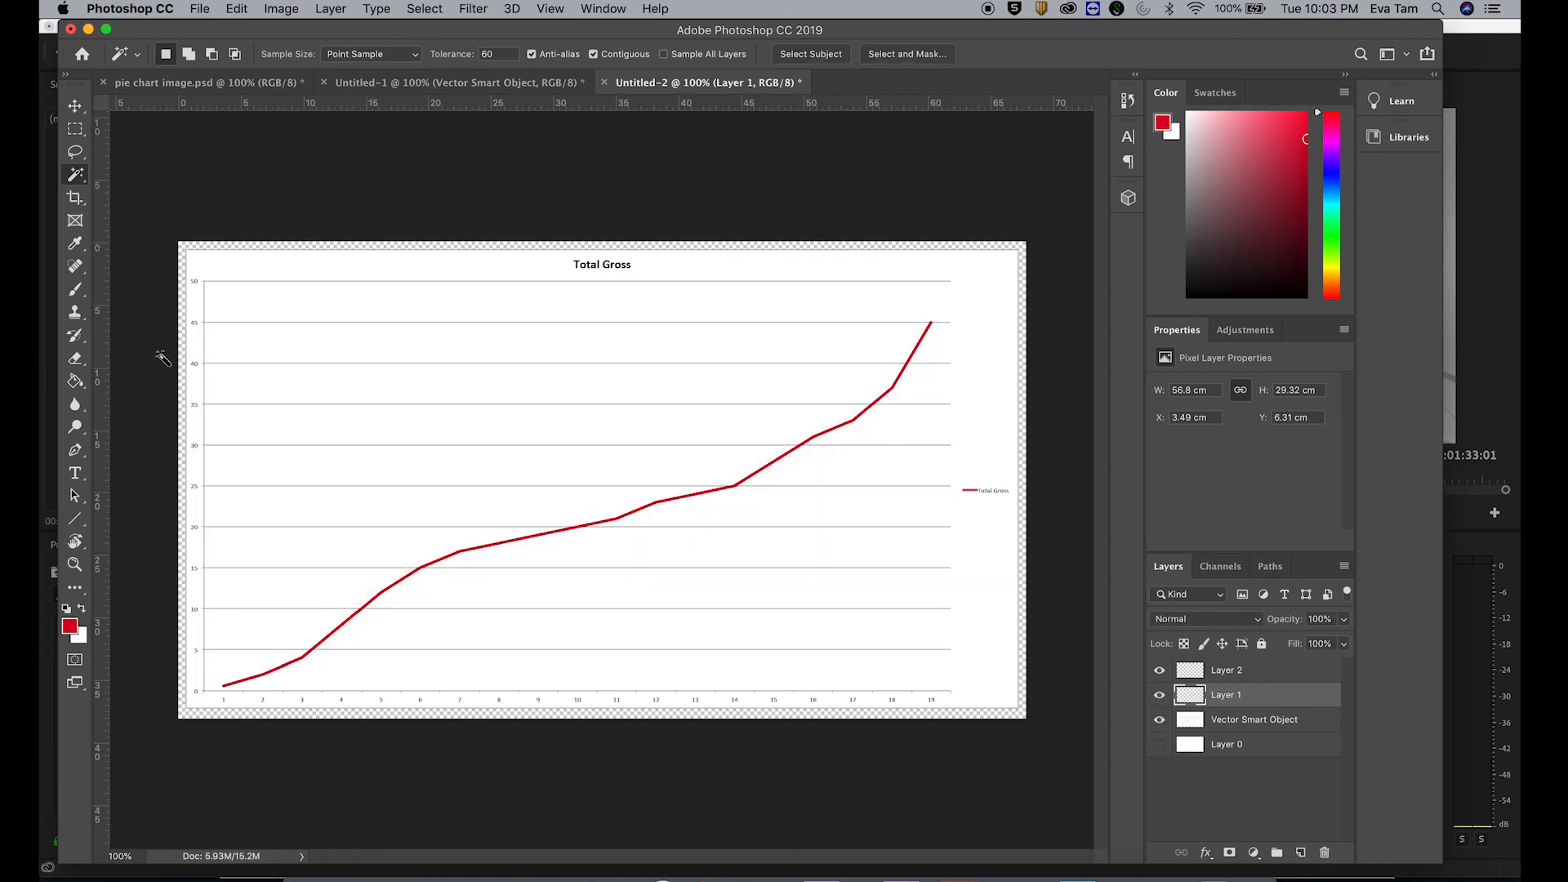
Step: Try painting a red brush scribble on the copied line's layer, isolate that layer, and undo painted strokes
click(75, 289)
mouse_move(387, 347)
mouse_down()
mouse_move(462, 365)
mouse_move(536, 427)
mouse_up()
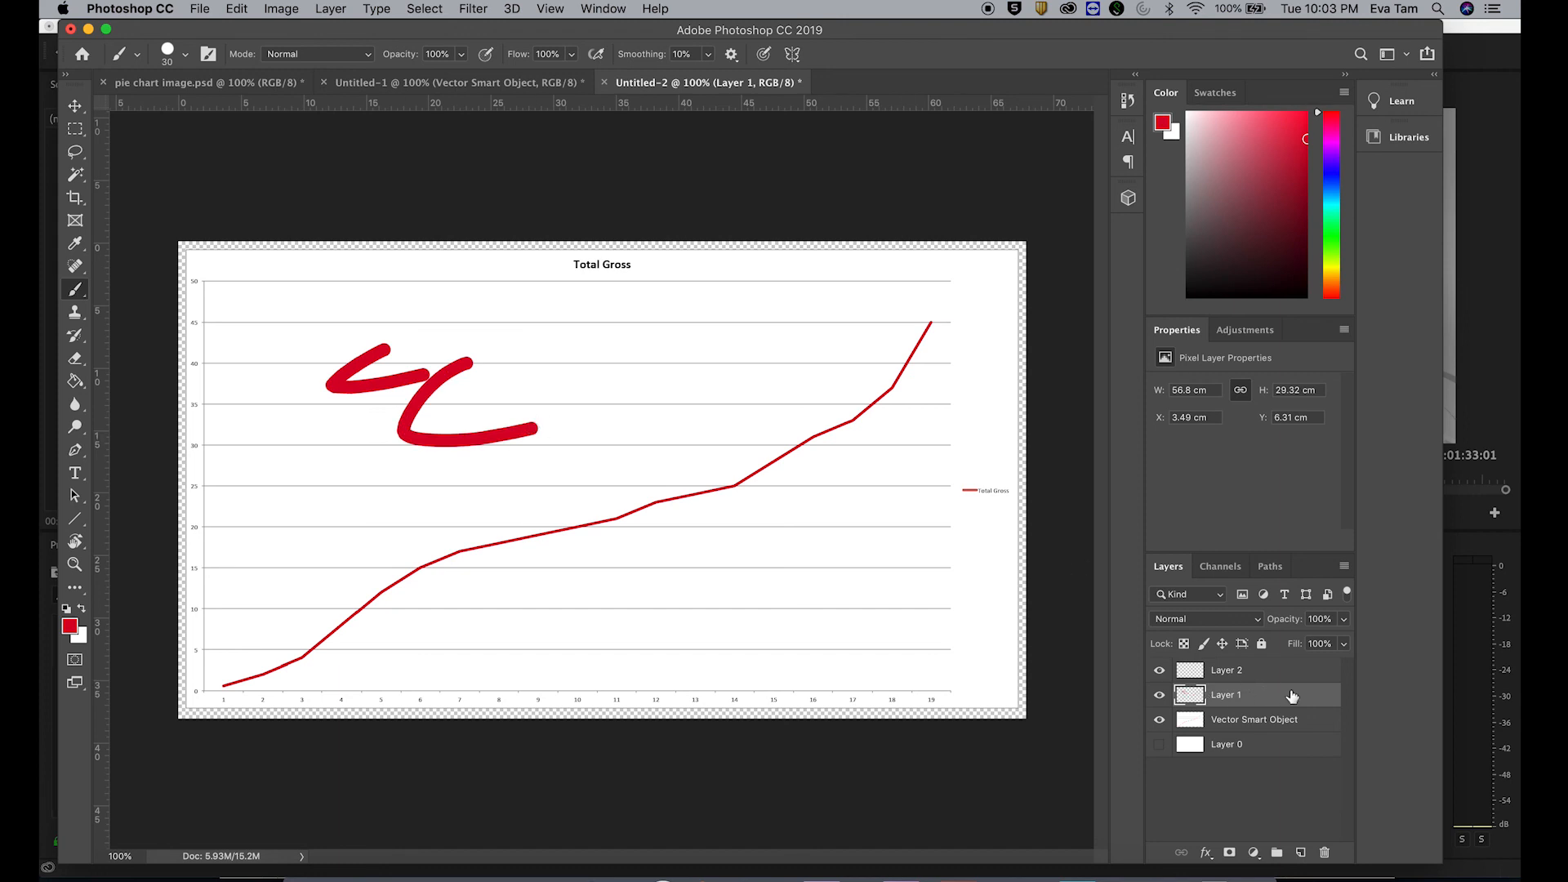
click(1158, 718)
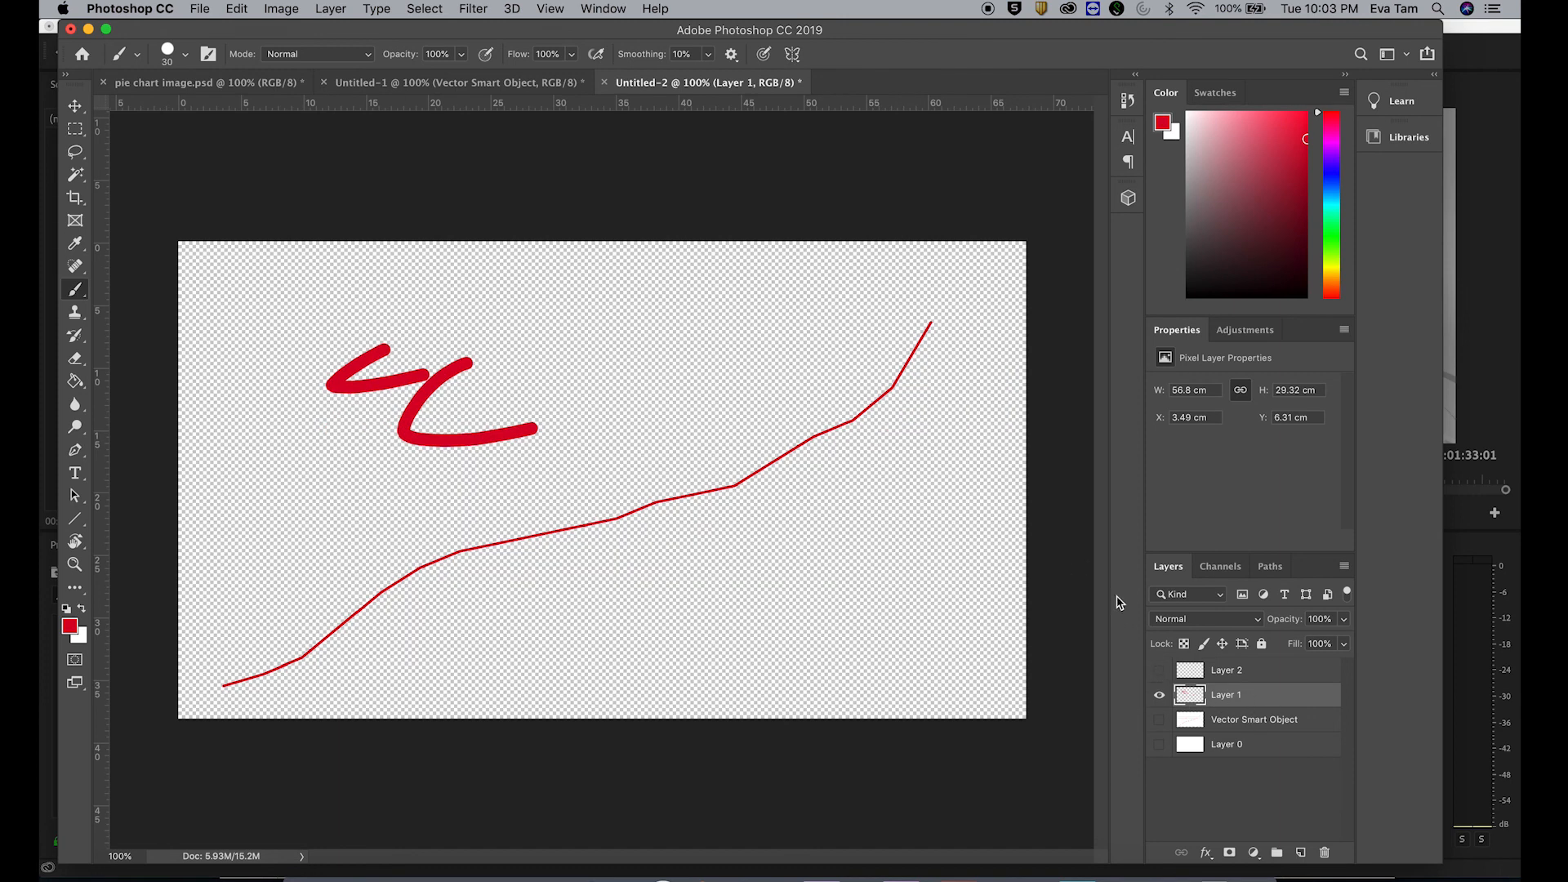
key(super+z)
key(super+z)
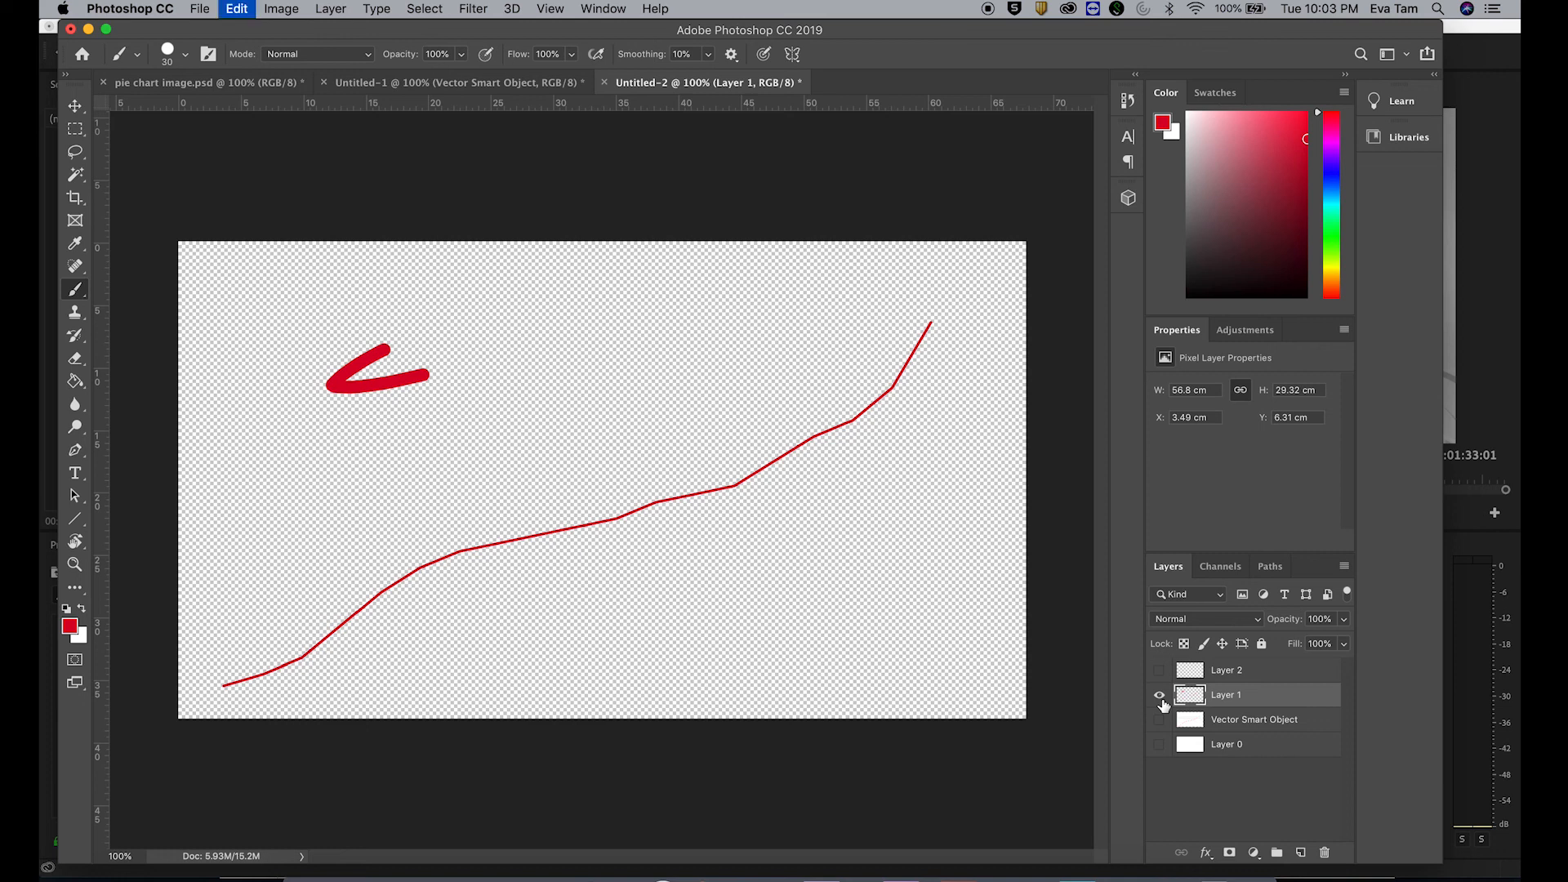
Step: Show all layers including the white background, and test a red brush stroke on Layer 2
mouse_move(1166, 717)
mouse_down()
mouse_move(1165, 670)
mouse_move(1161, 744)
mouse_up()
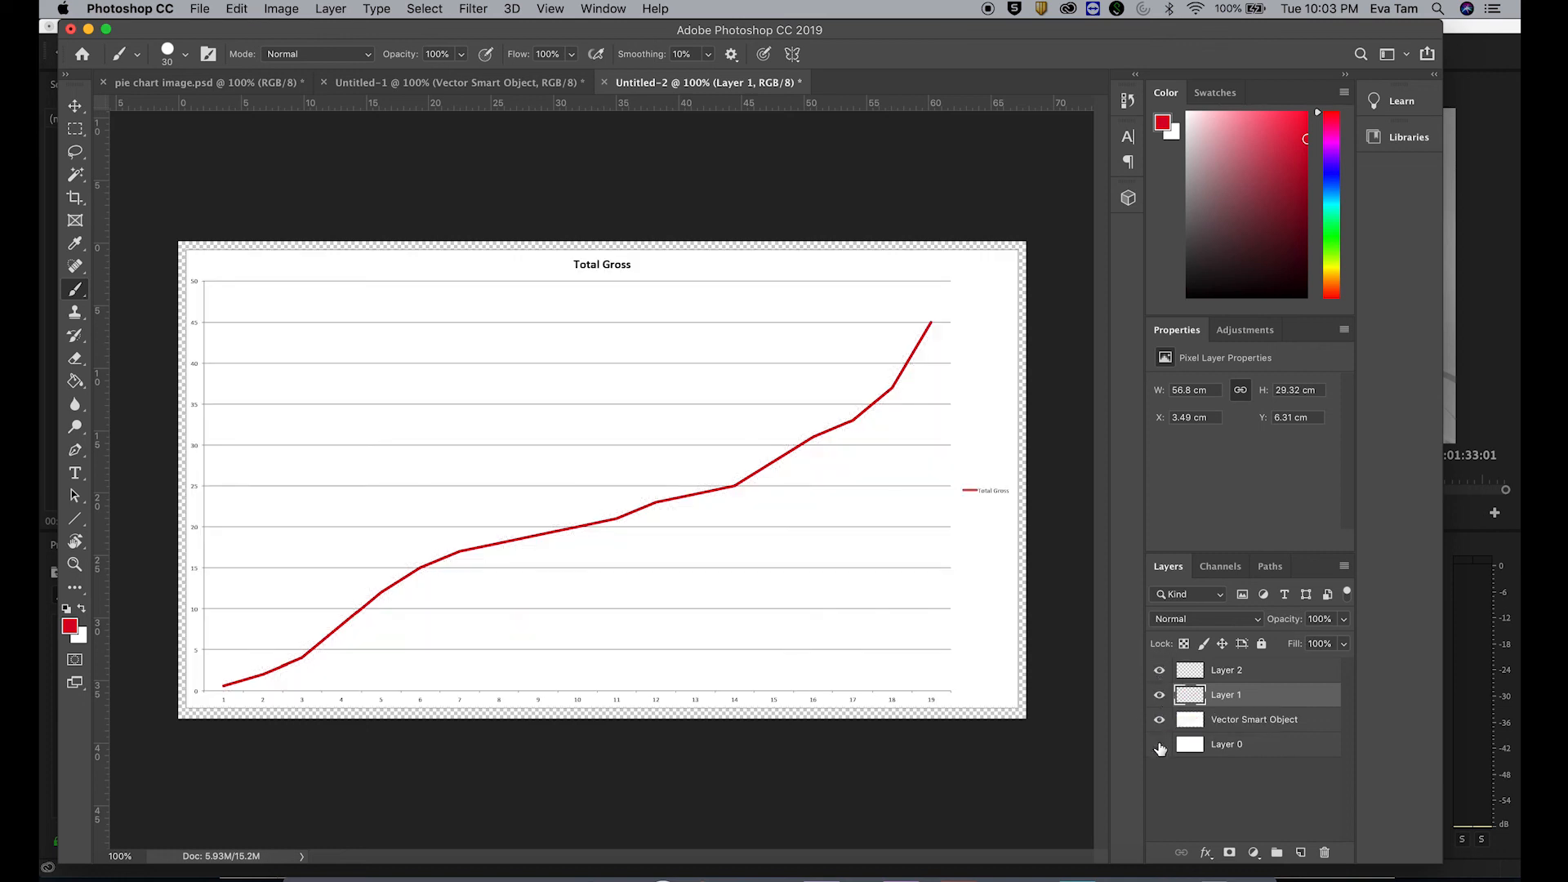
click(1240, 672)
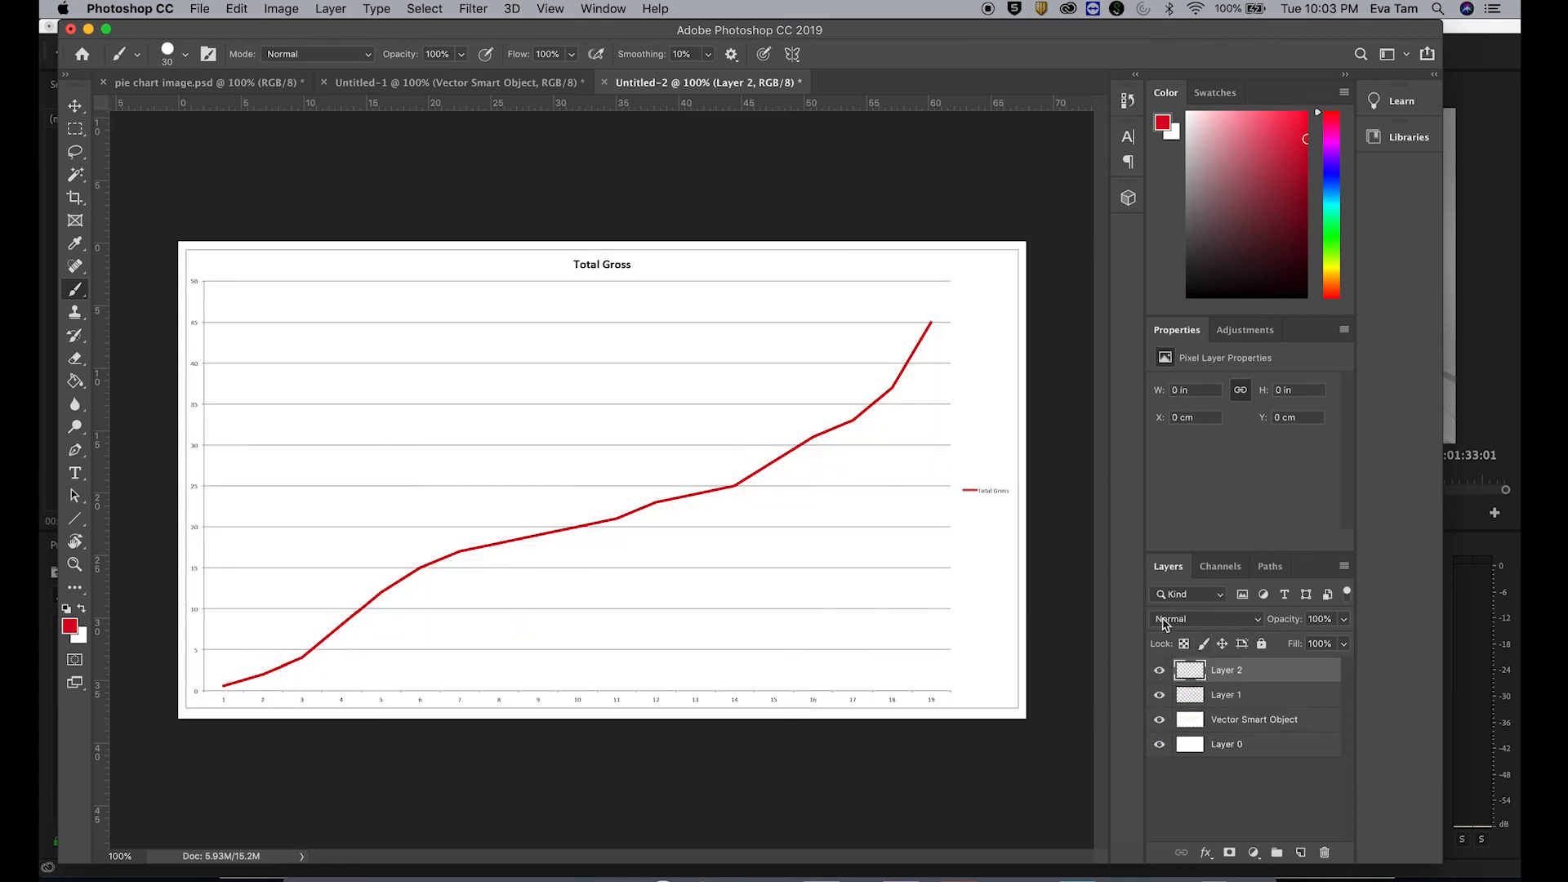
mouse_move(573, 389)
mouse_down()
mouse_move(665, 481)
mouse_move(671, 530)
mouse_up()
click(1160, 695)
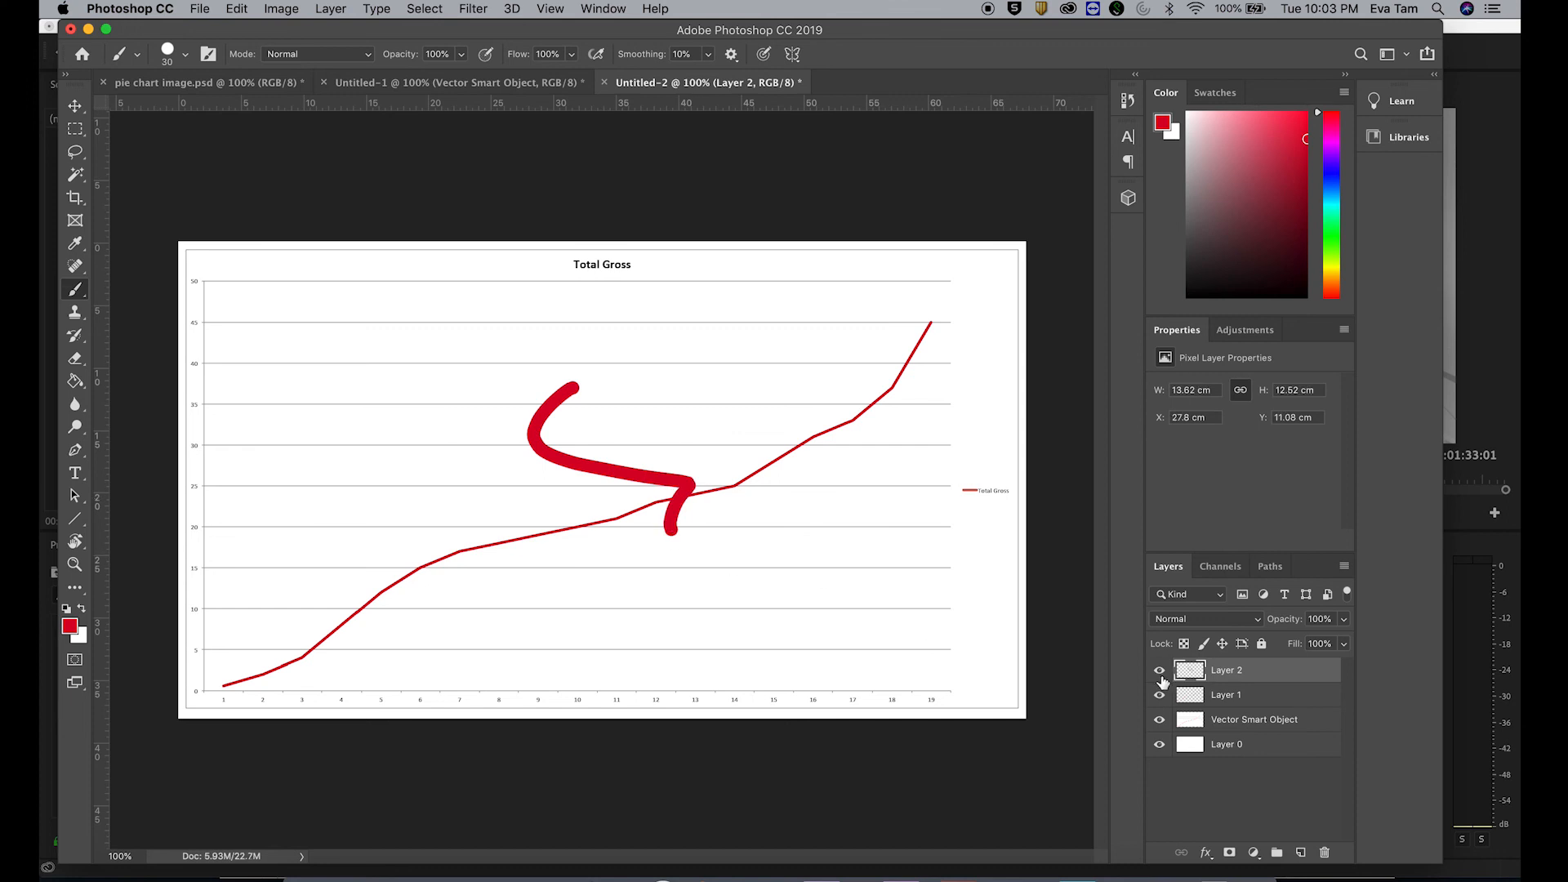
click(1159, 695)
click(1160, 671)
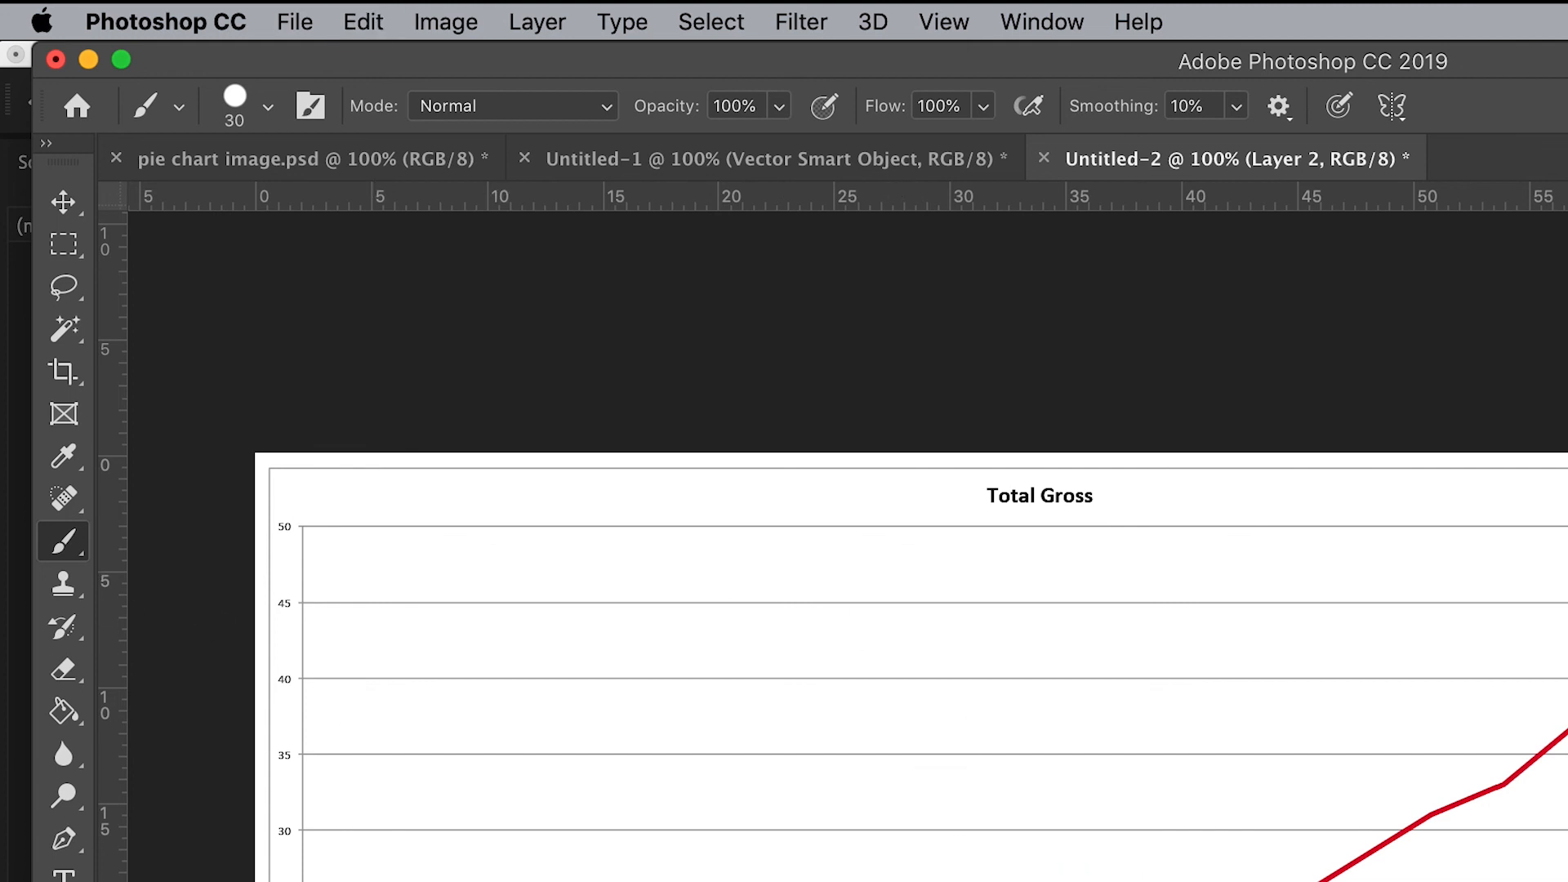
Step: Set the brush size to 10 px
key(Return)
click(179, 106)
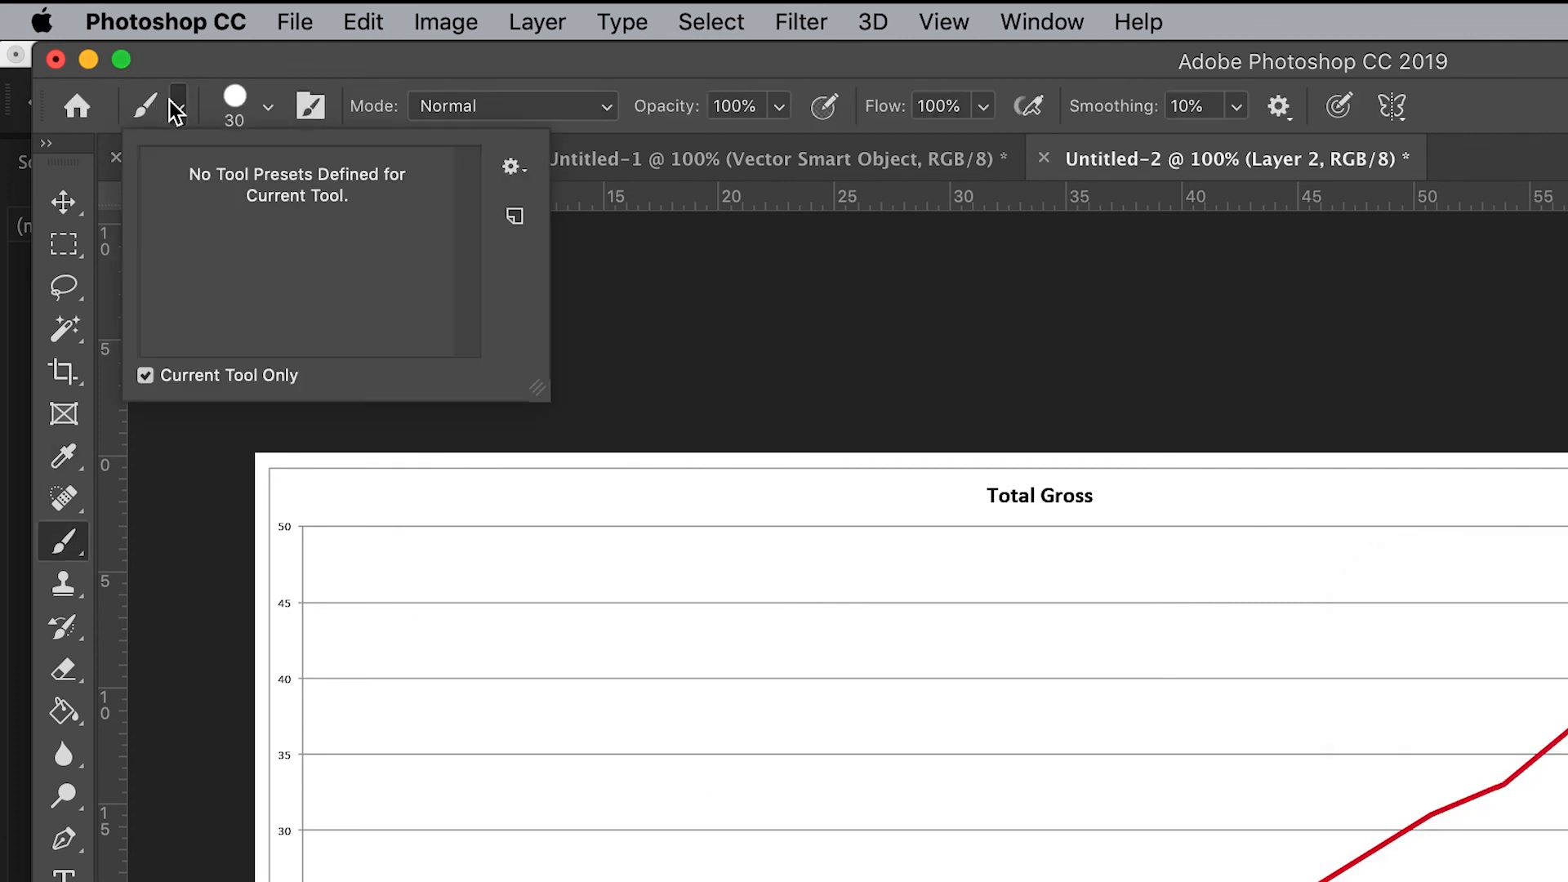
click(268, 106)
drag(239, 204, 229, 208)
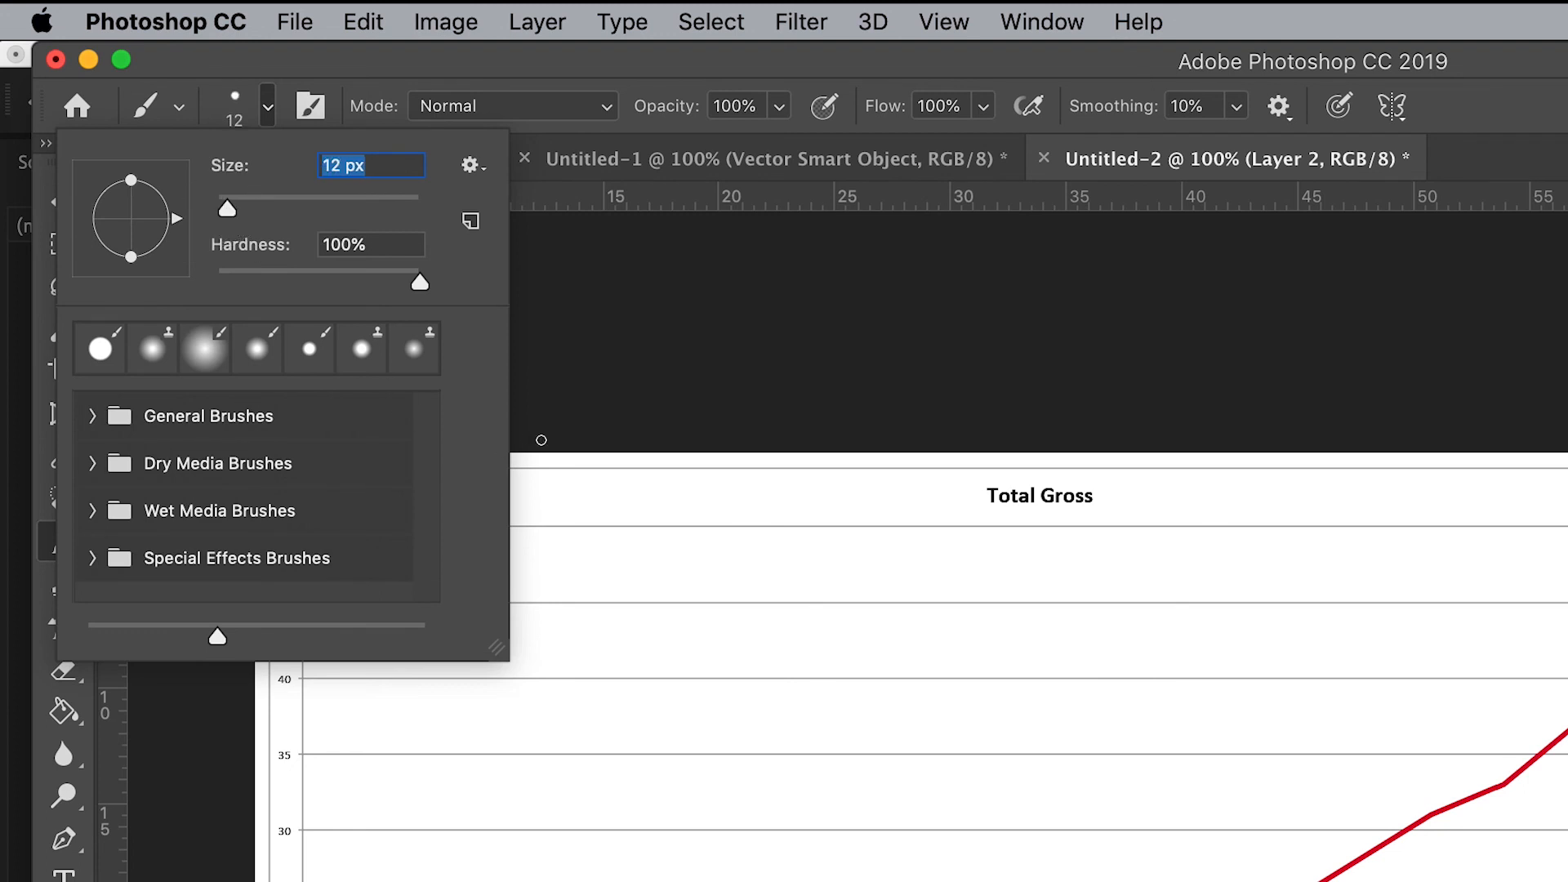
double_click(331, 165)
text(10)
key(Return)
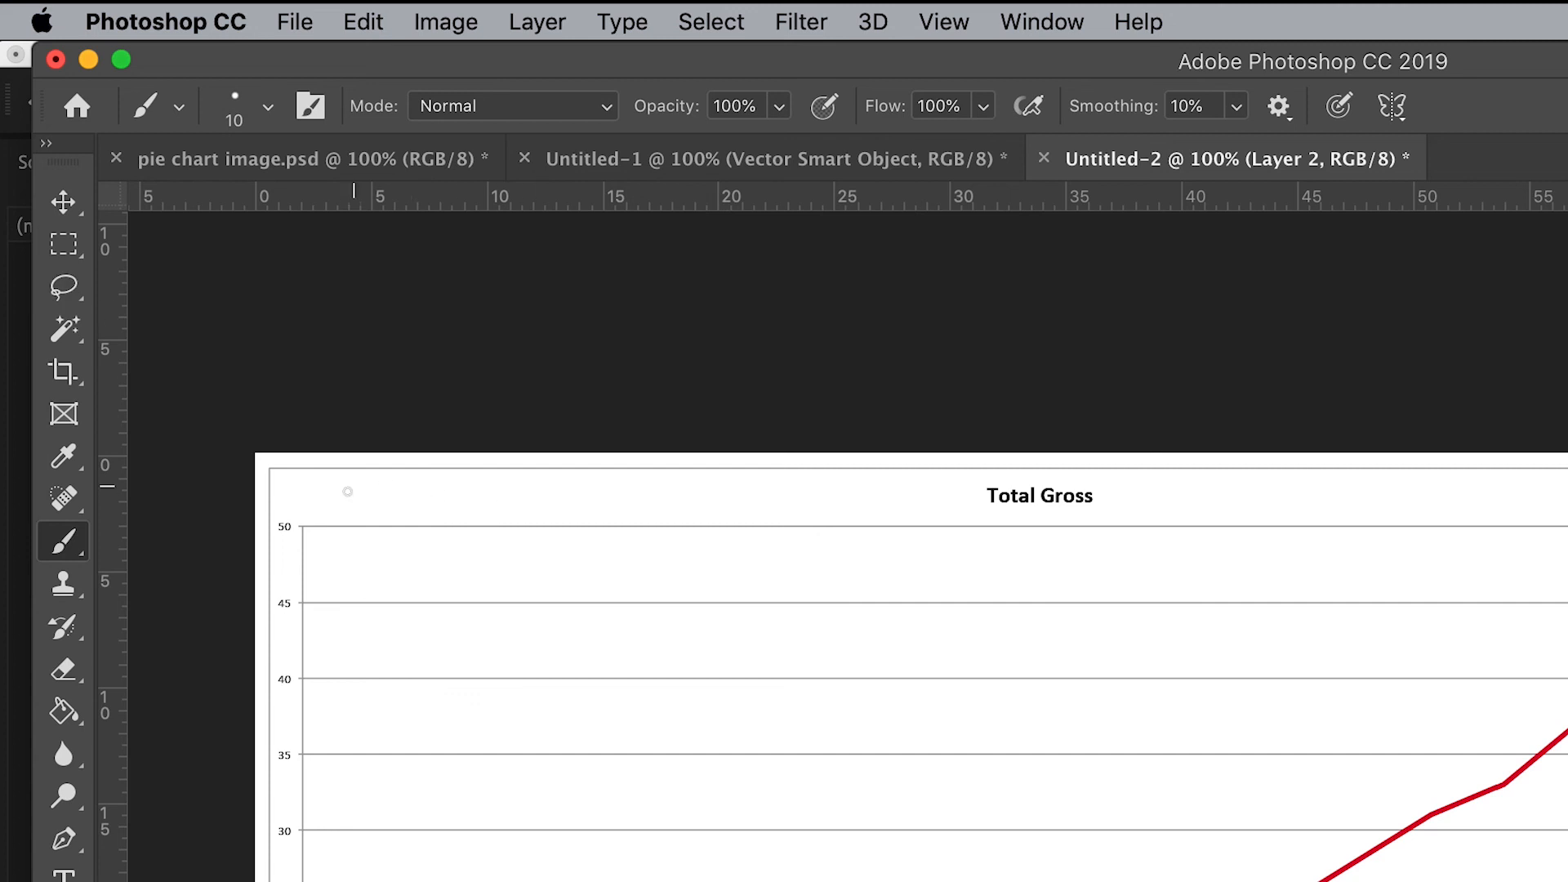
Step: Try painting straight 10 px black lines along the chart's vertical and horizontal axes, and undo them
click(302, 528)
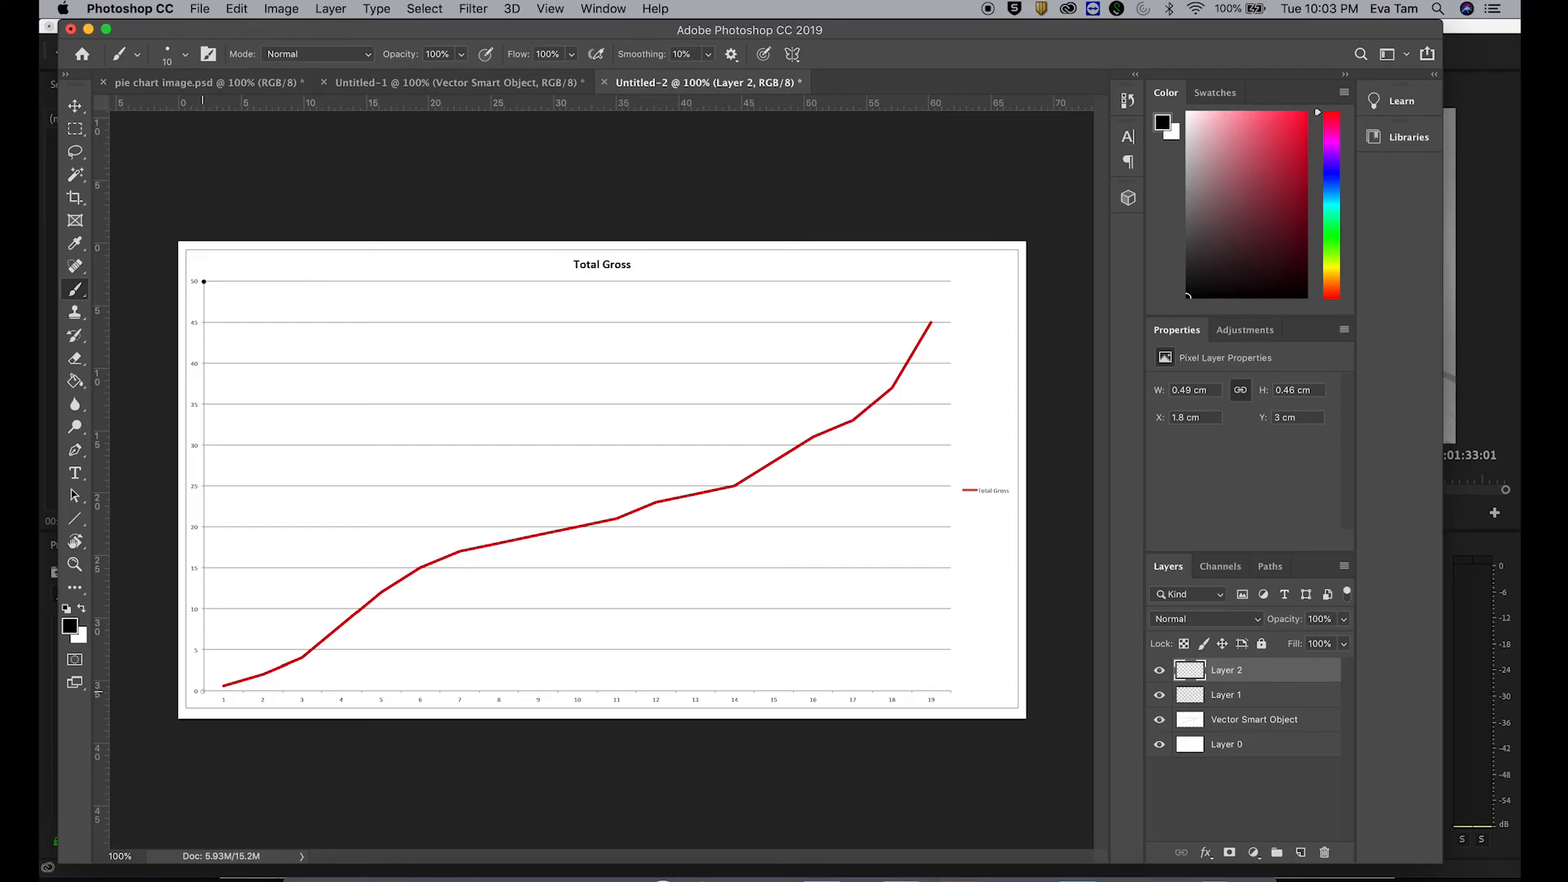
shift+click(202, 691)
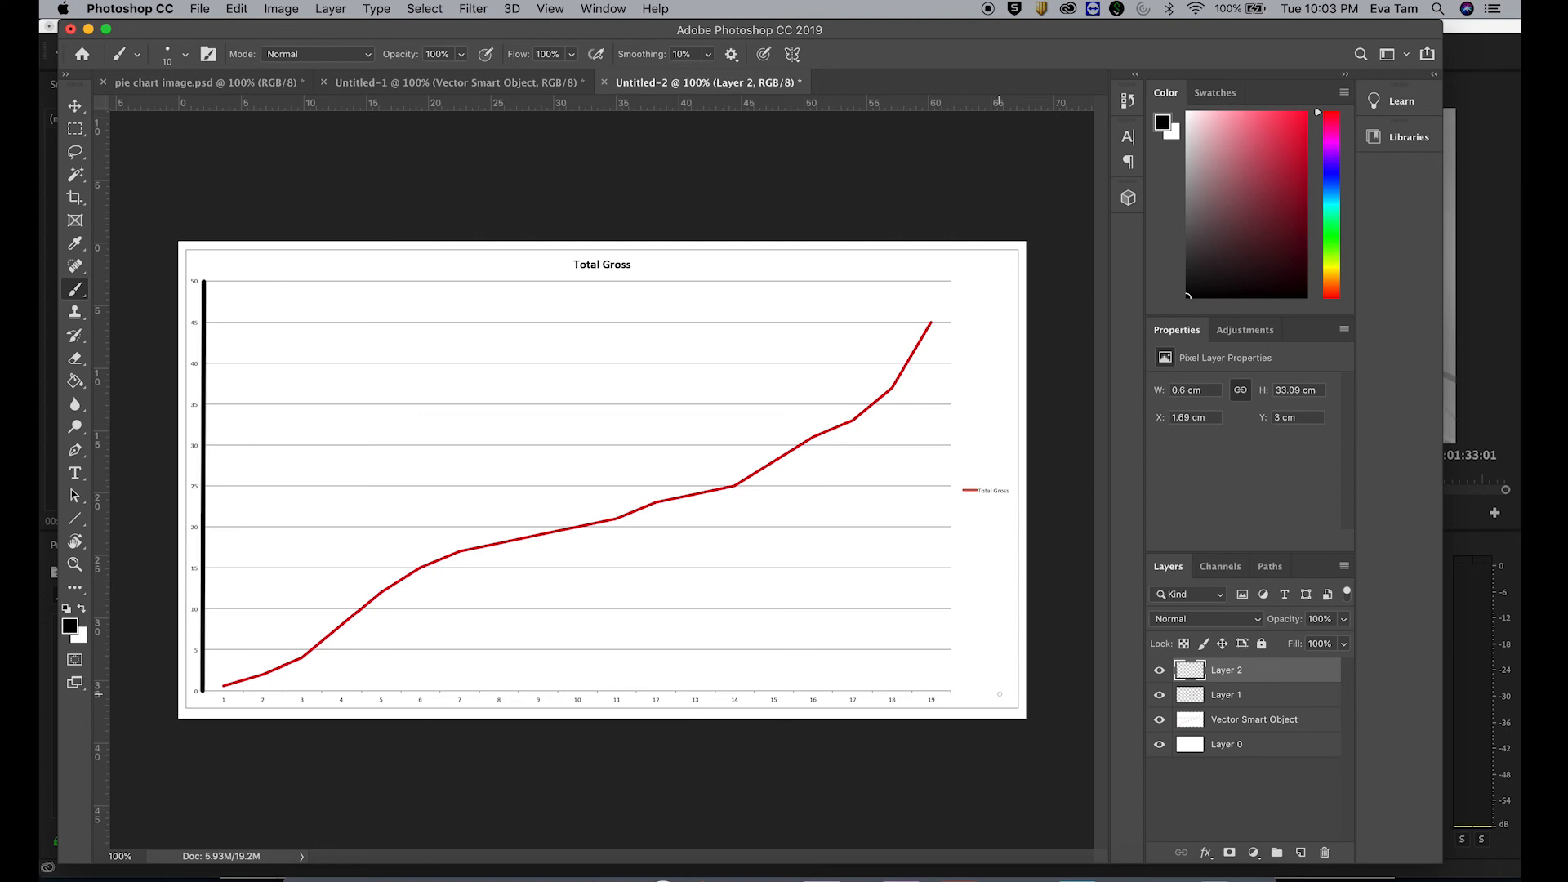
shift+click(952, 691)
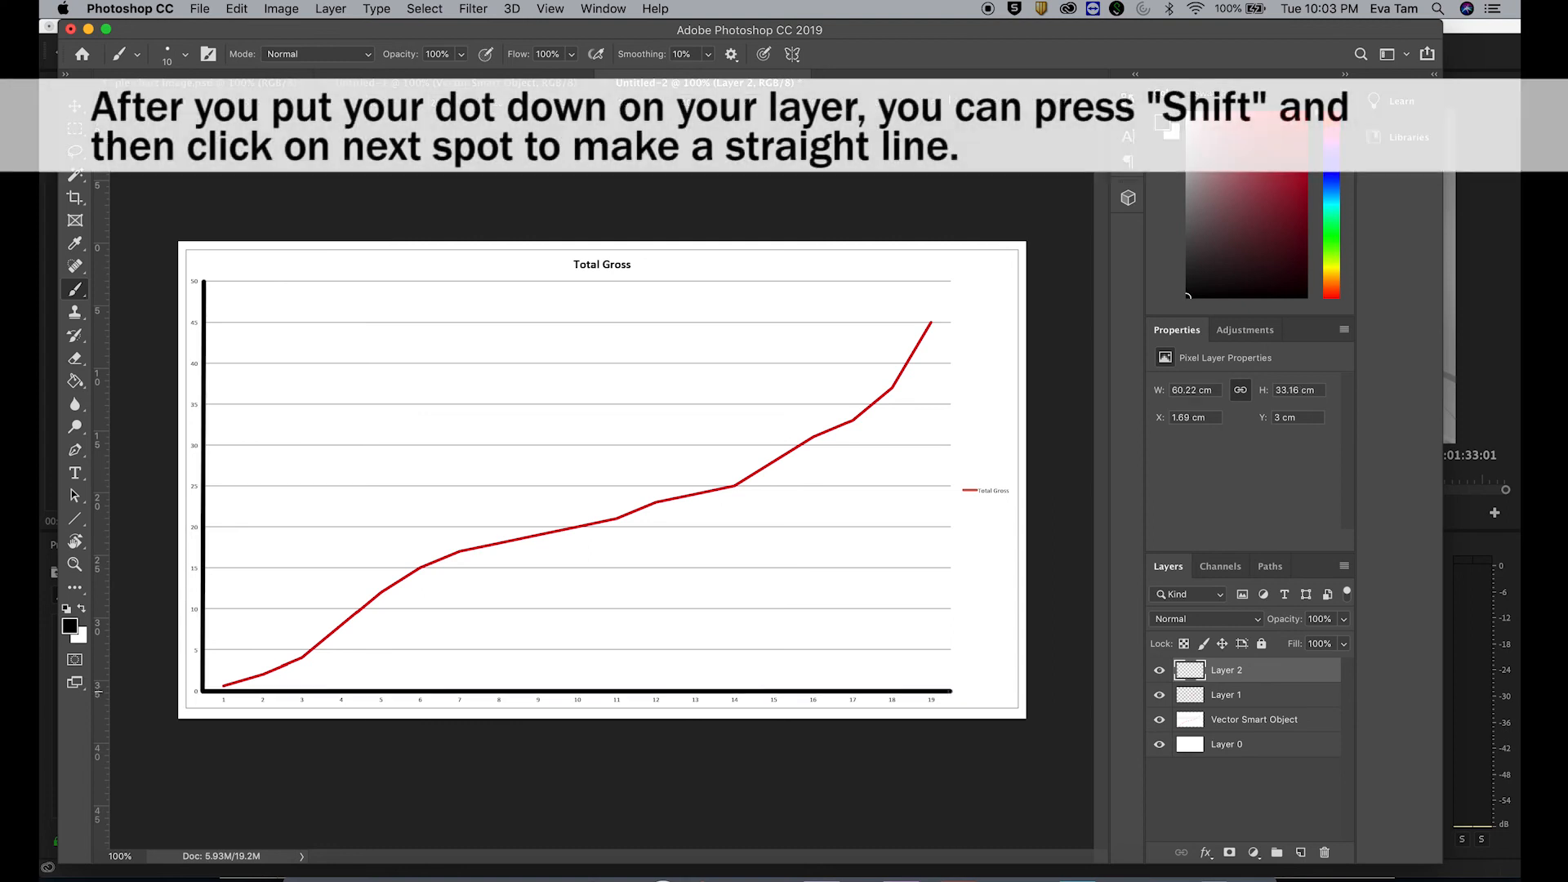
key(super+z)
key(super+z)
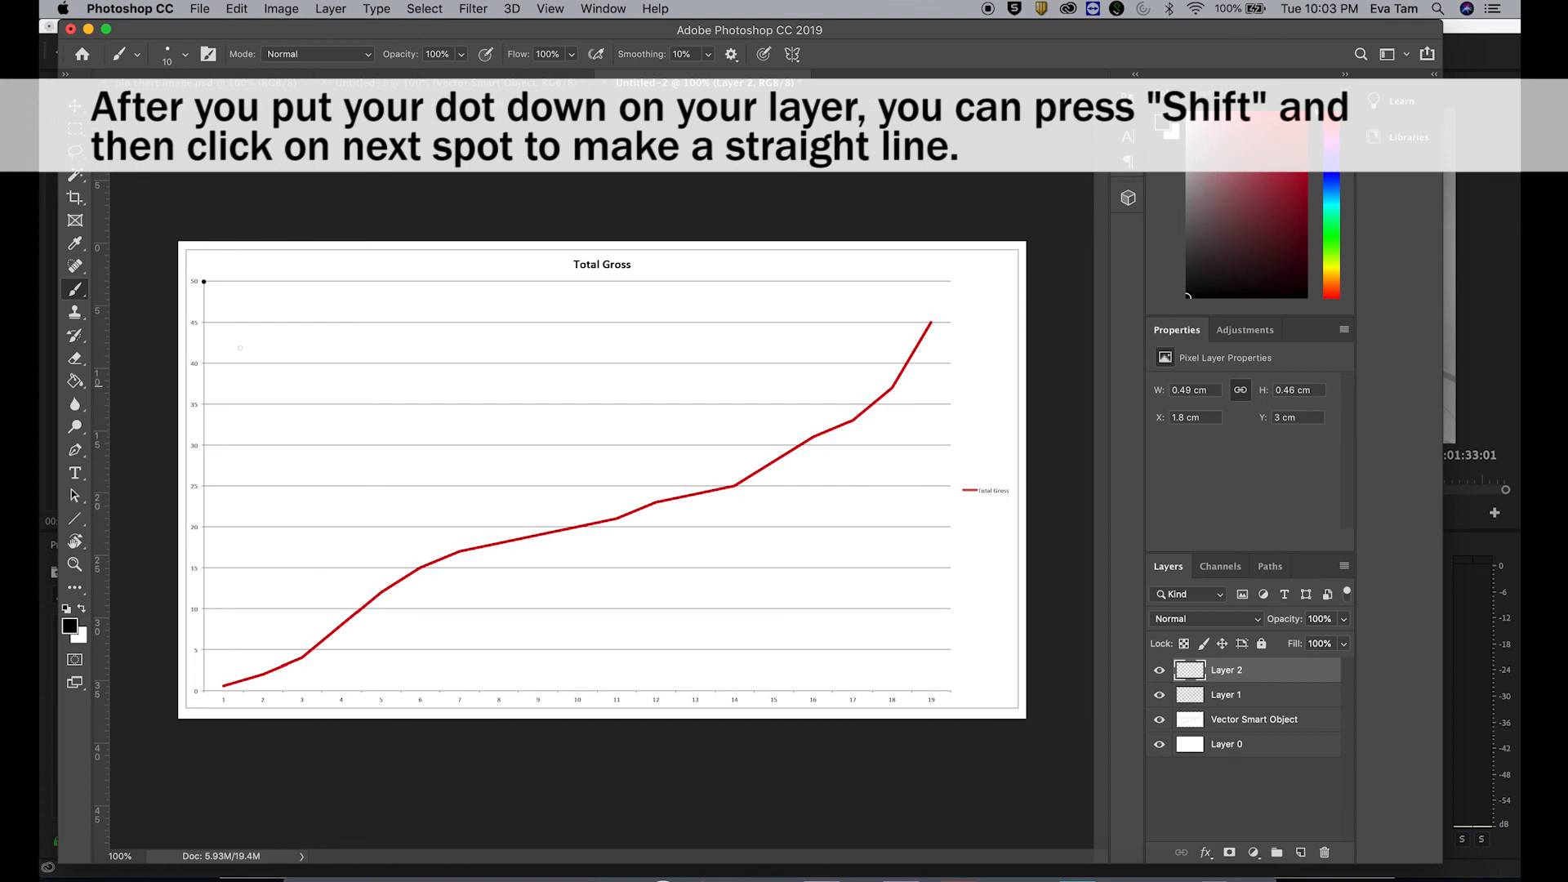
key(super+z)
Step: Repaint both chart axes as straight black 10 px lines, and undo the two line segments
click(204, 281)
shift+click(204, 692)
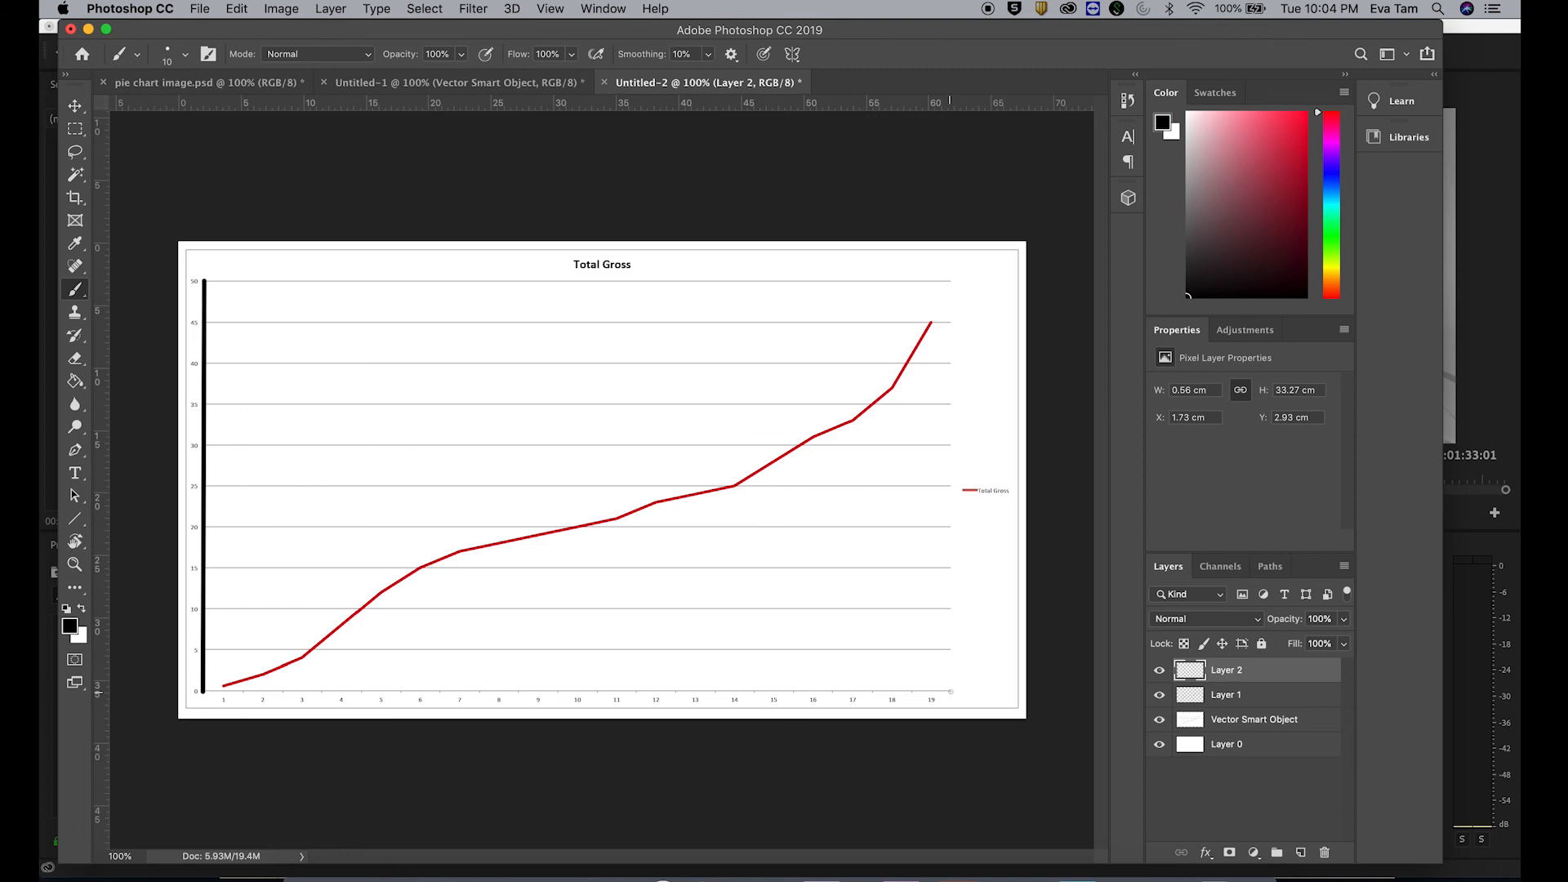
shift+click(950, 692)
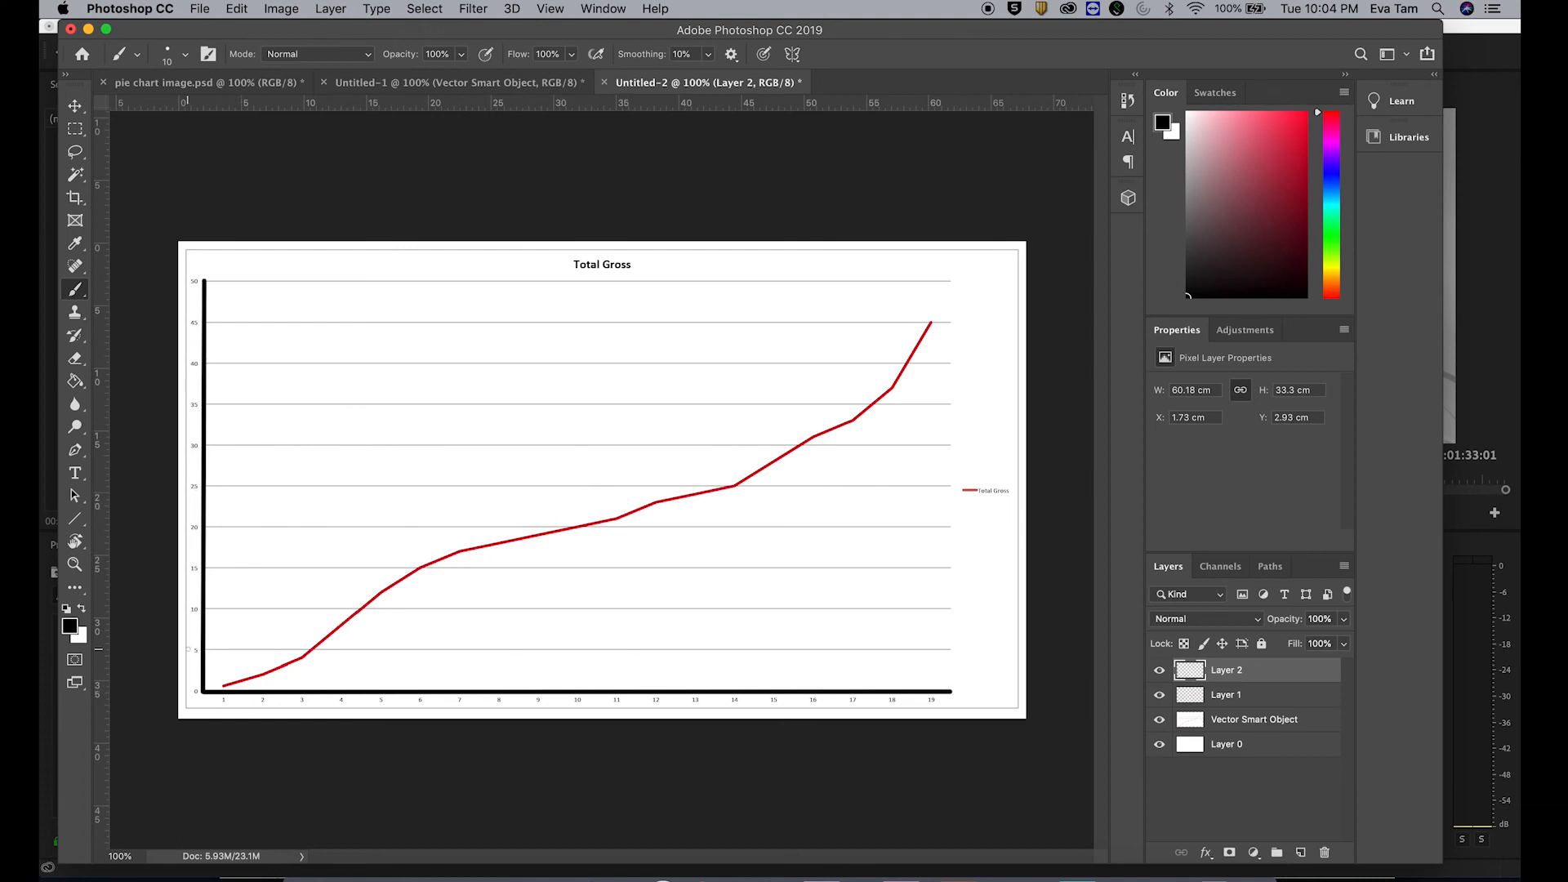
key(super+z)
key(super+z)
Step: Set the brush size to 5 px and undo the leftover starting dot at the top of the vertical axis
click(122, 54)
click(183, 55)
click(183, 55)
double_click(223, 85)
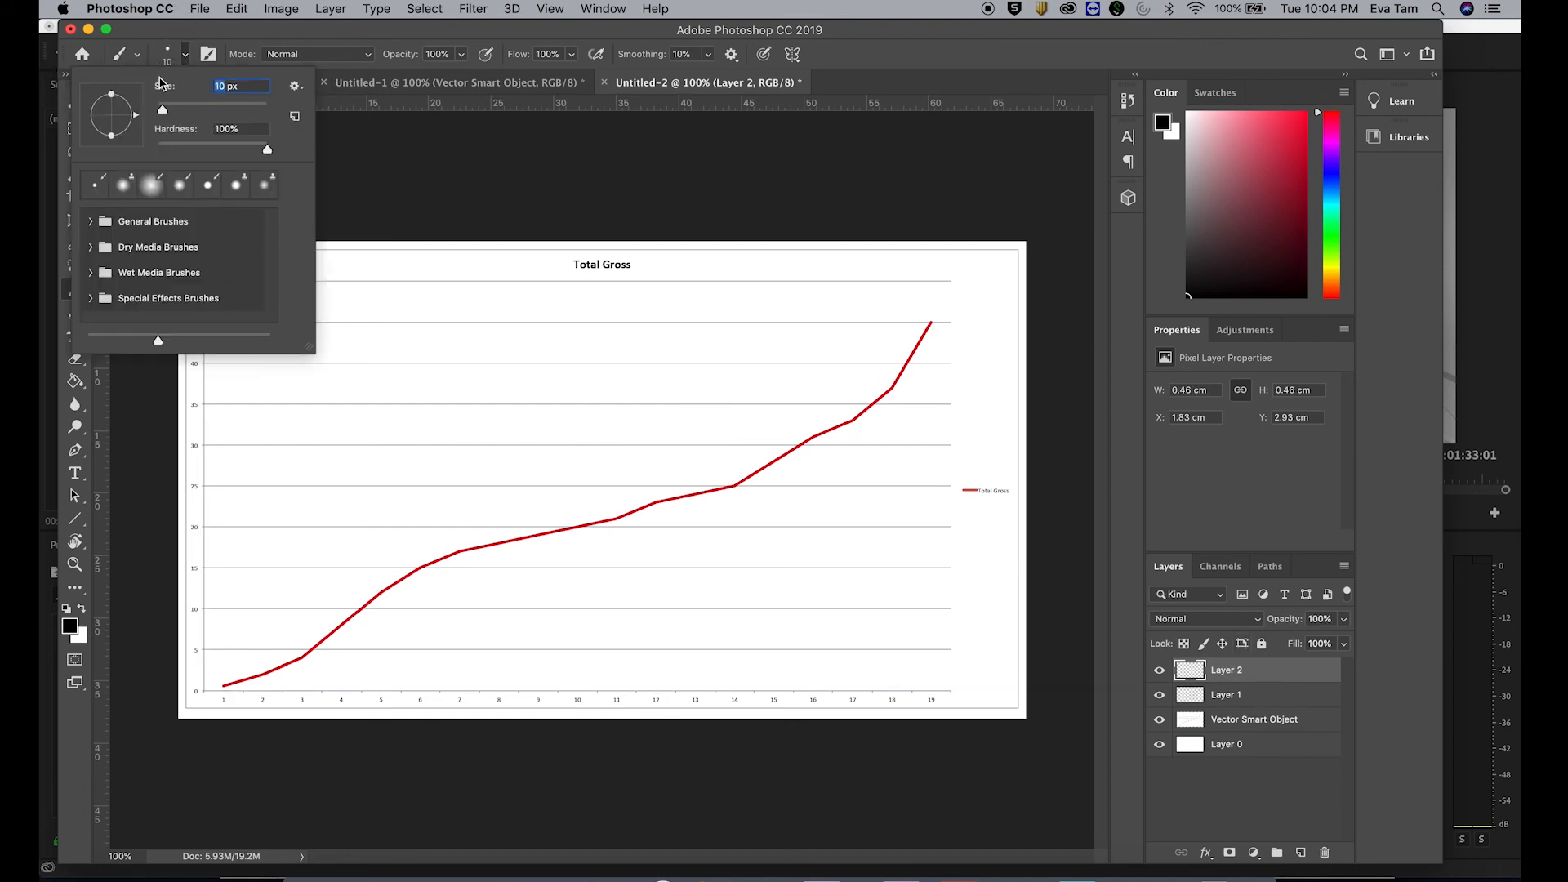
text(5)
key(Return)
key(super+z)
Step: Paint straight black lines over the chart's vertical axis and along its baseline on Layer 2
click(205, 280)
shift+click(203, 692)
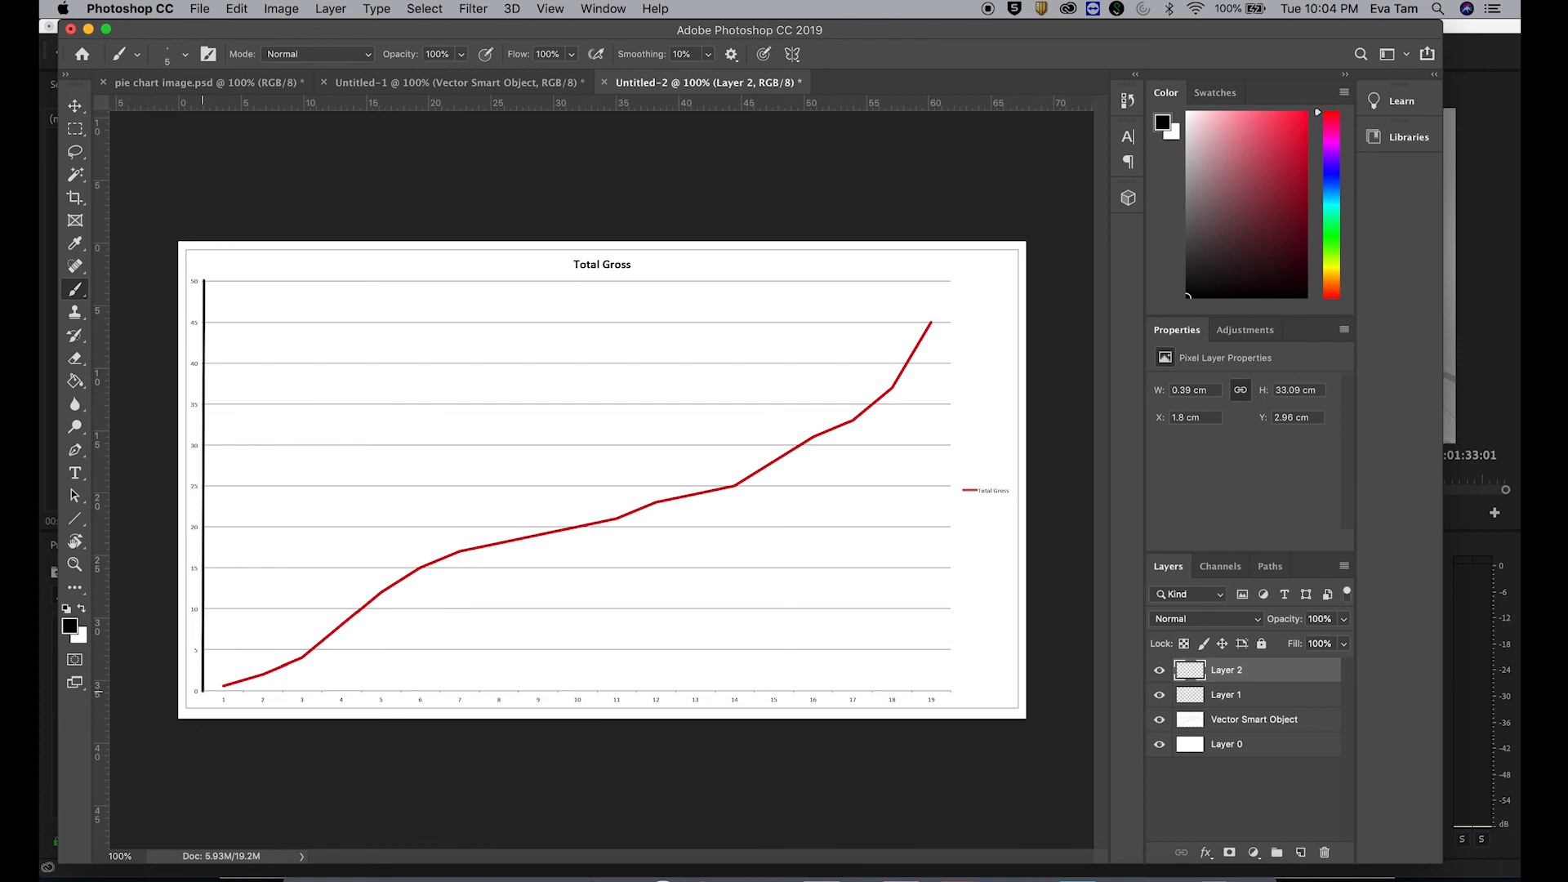
shift+click(952, 691)
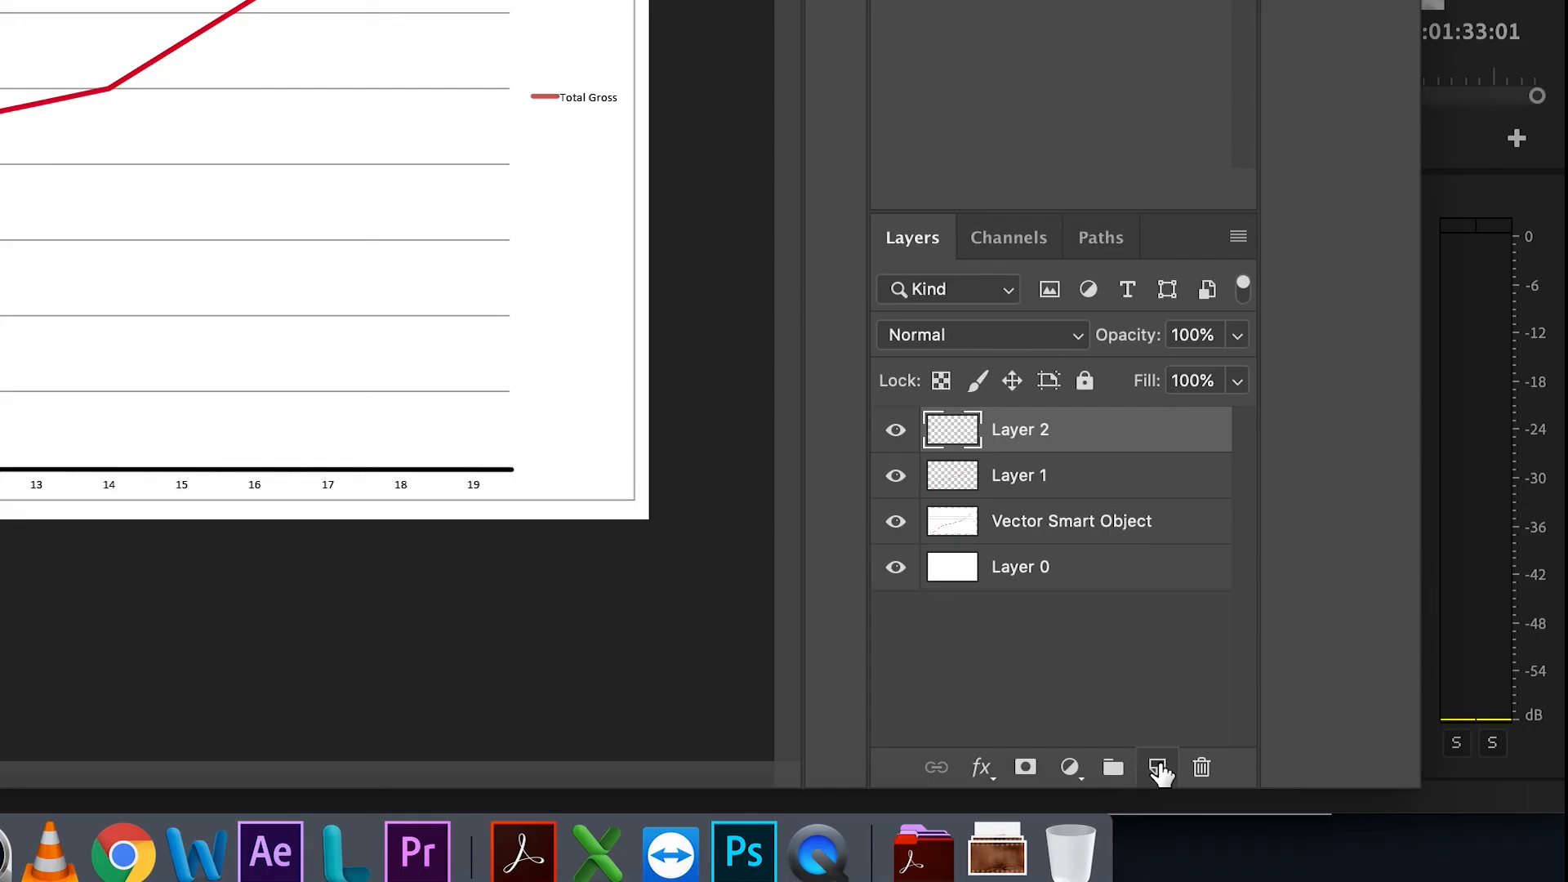
Step: Add a new layer and draw a black 28 x 7 px rectangle near the top of the vertical axis
click(1157, 768)
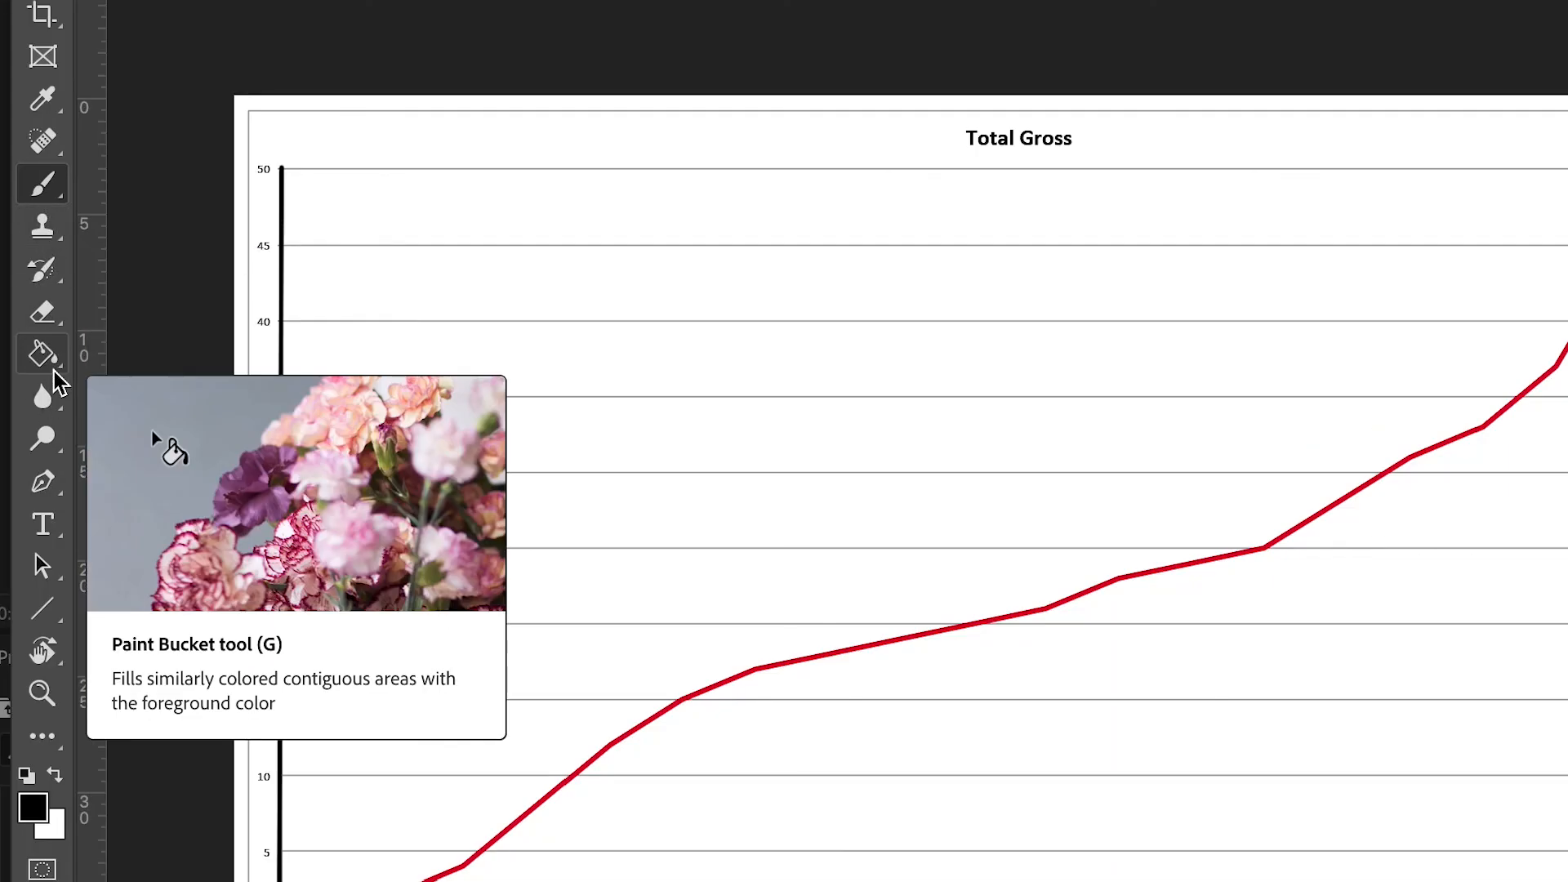
click(55, 360)
click(42, 347)
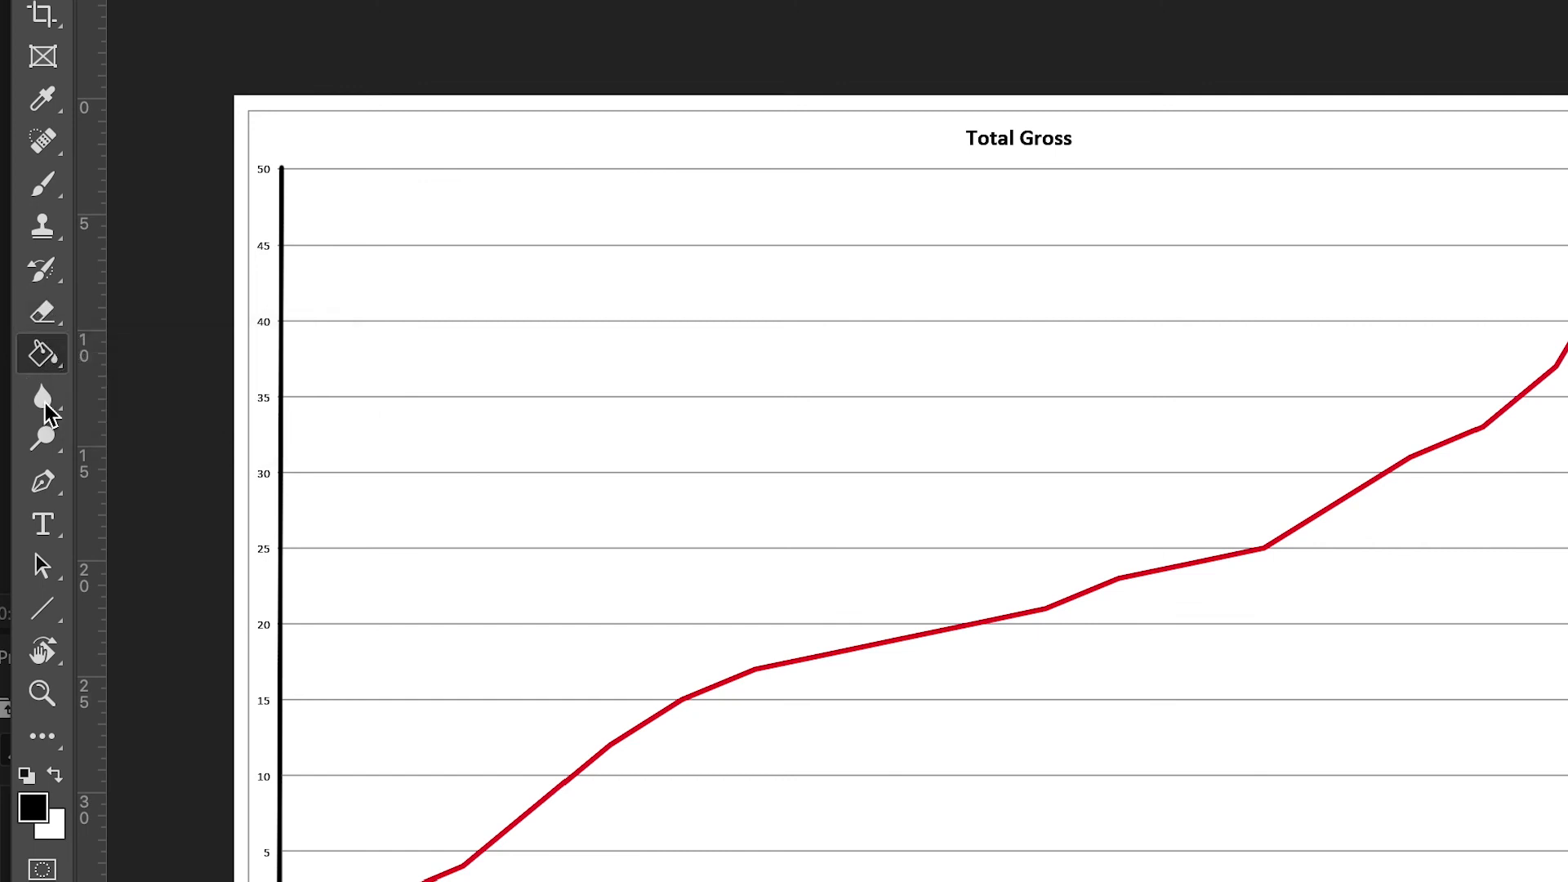
click(49, 617)
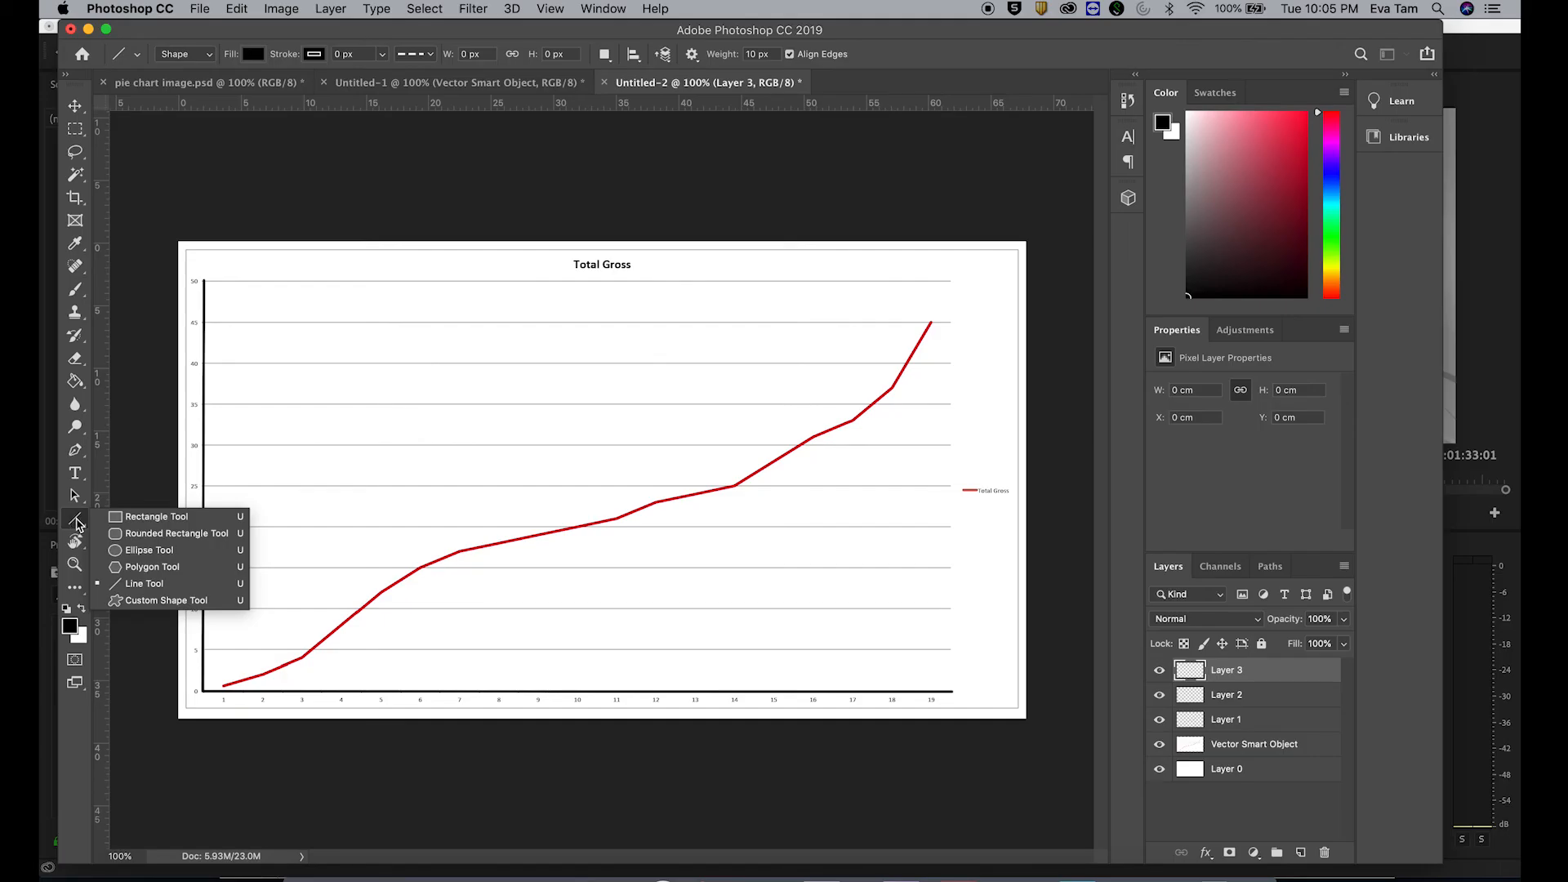
click(163, 610)
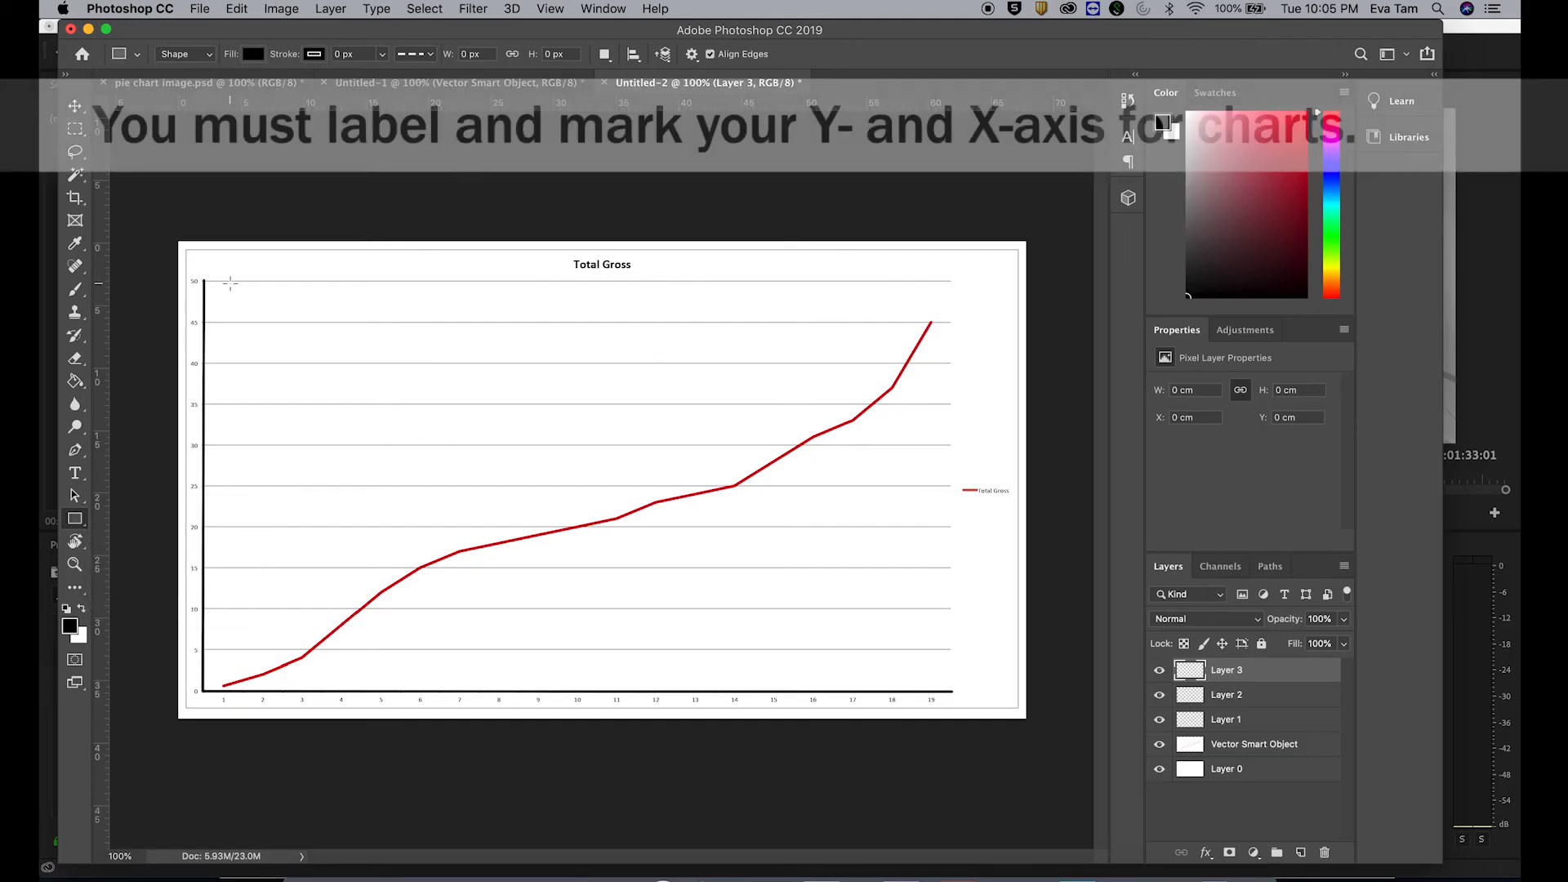
drag(232, 276, 248, 281)
Step: Move the small black rectangle across the vertical axis's top end as a tick mark, at X 46 px, Y 86 px
click(76, 107)
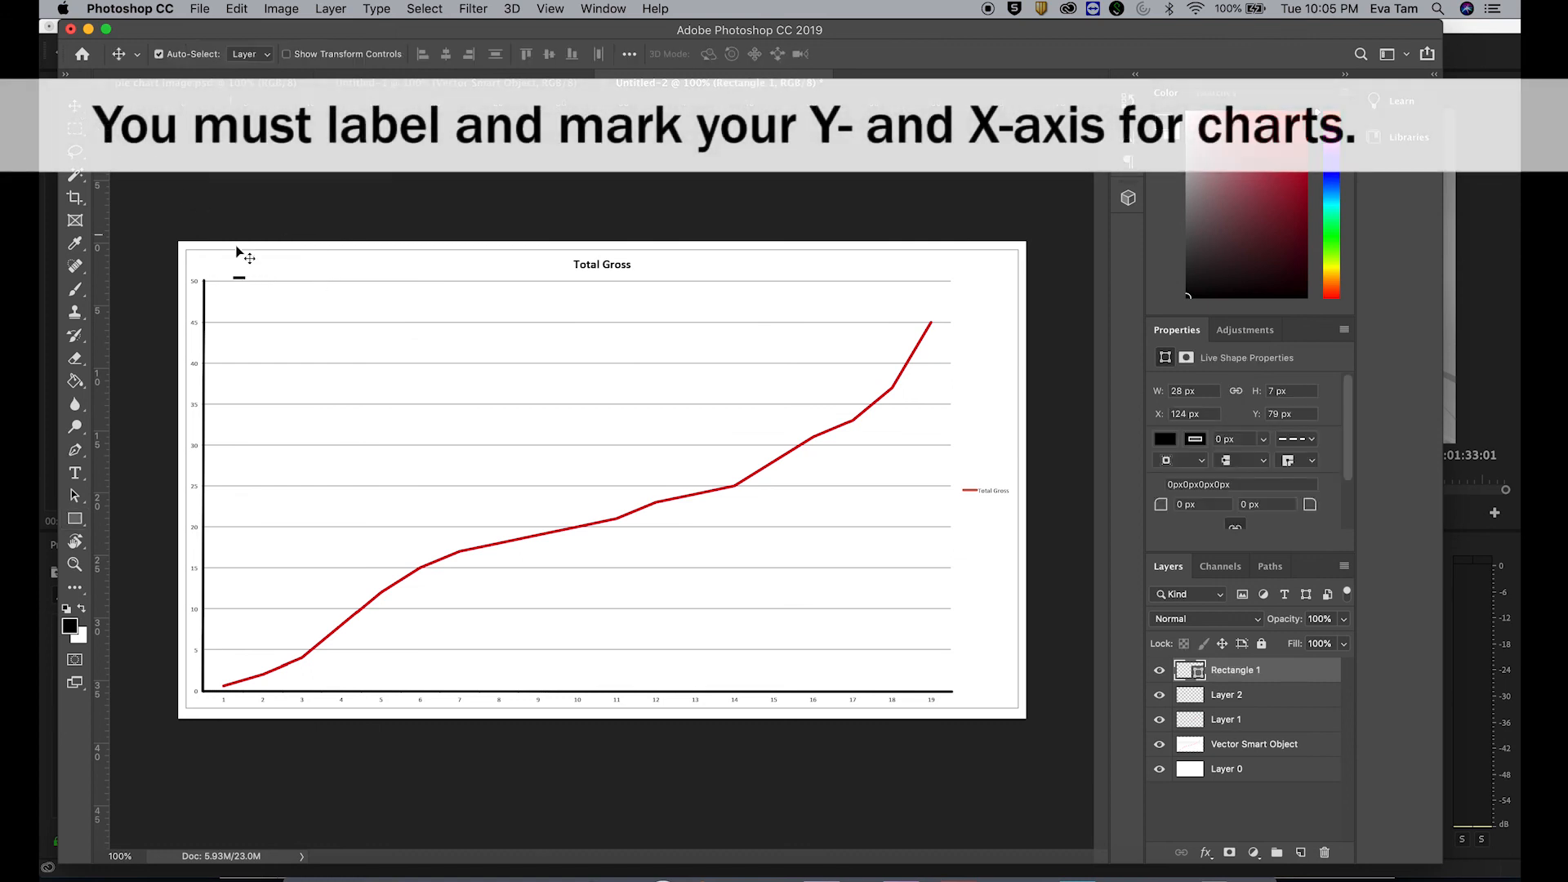
drag(236, 276, 204, 284)
key(super+z)
key(Left)
key(Left)
key(Left)
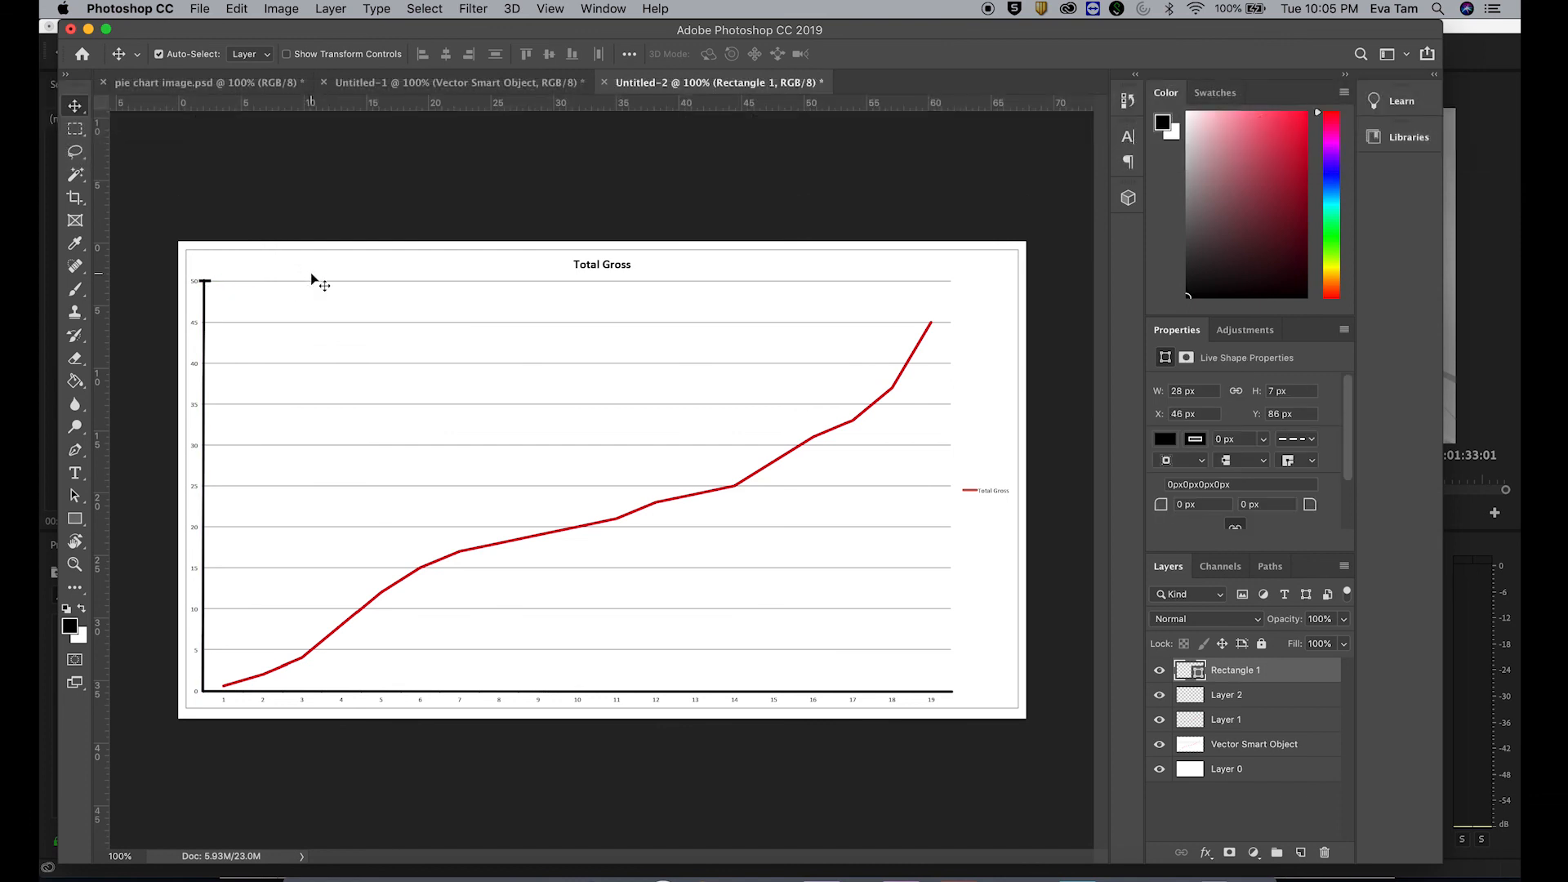
Step: Reduce the height of the black tick rectangle at the vertical axis's top end to about 3 px
key(super+equal)
drag(724, 858, 584, 848)
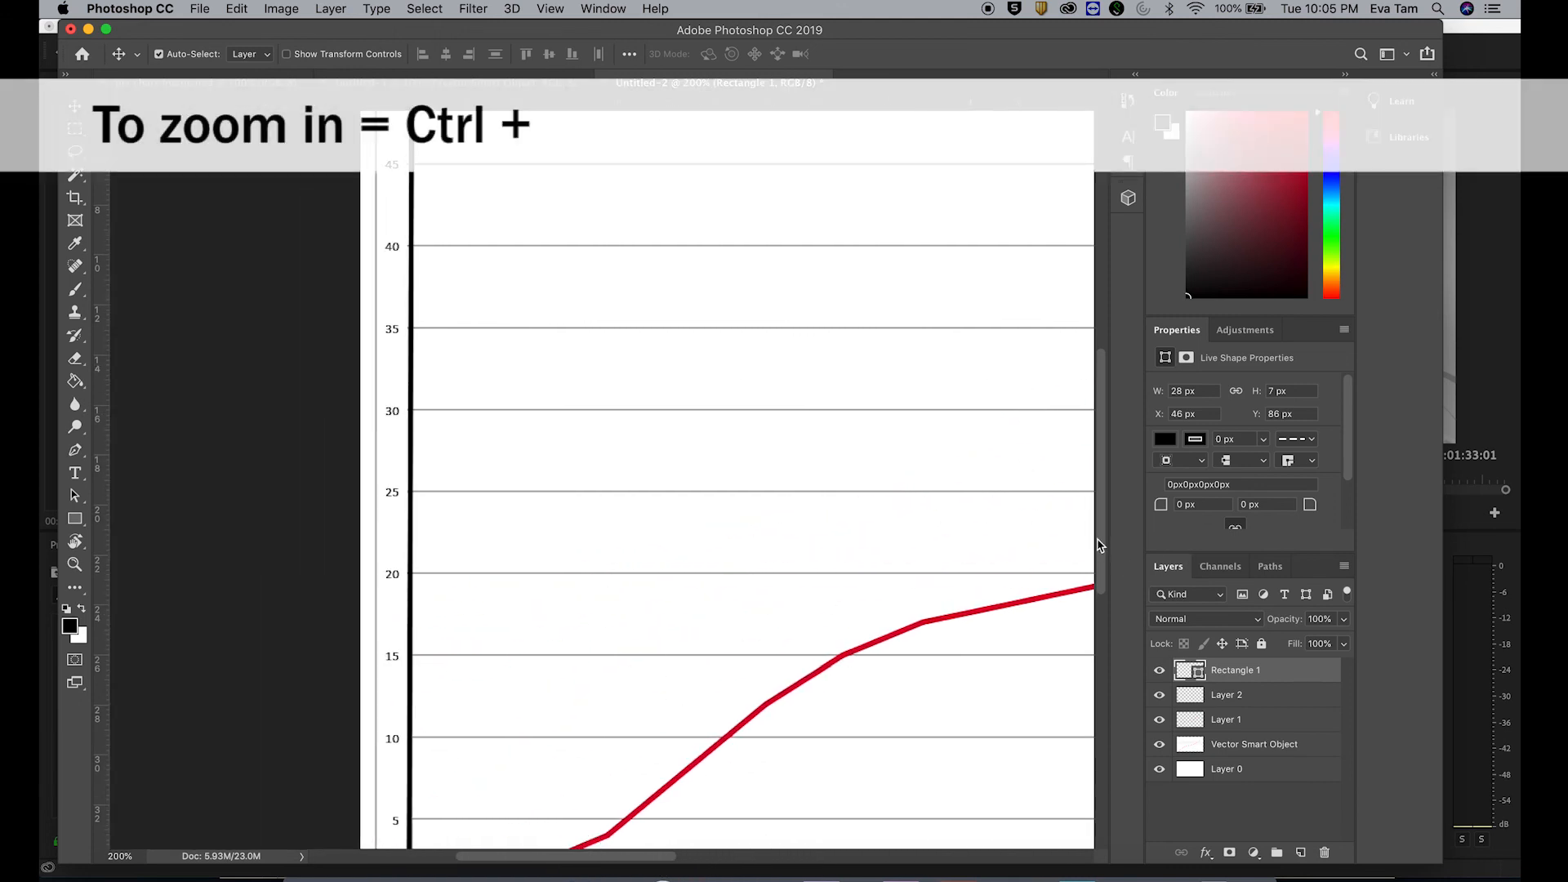
drag(1100, 546, 1095, 479)
key(super+t)
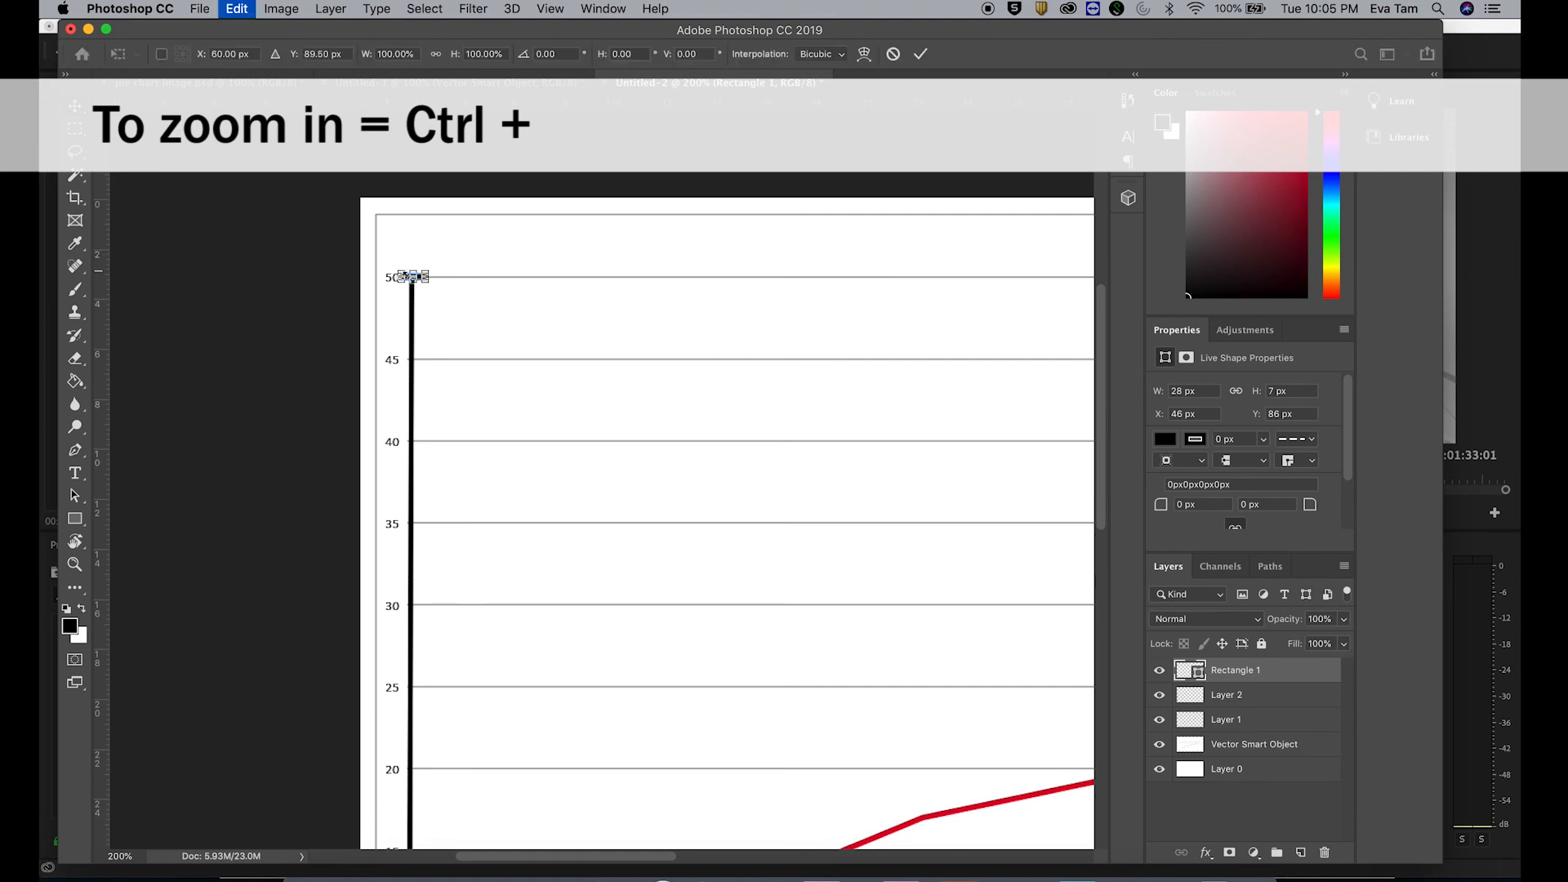
key(super+equal)
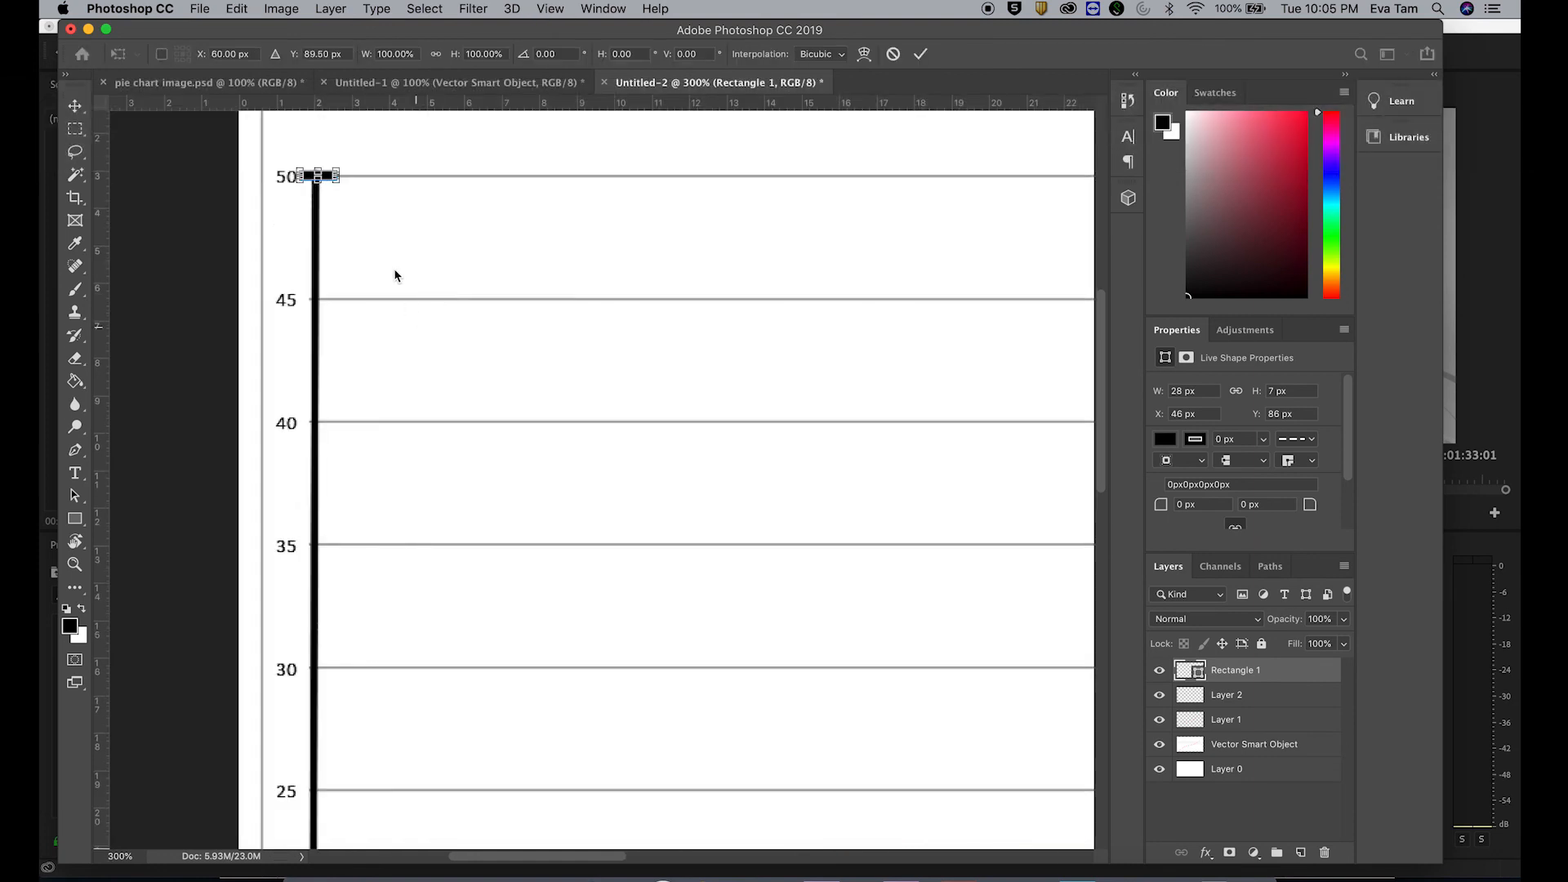
drag(317, 163, 320, 167)
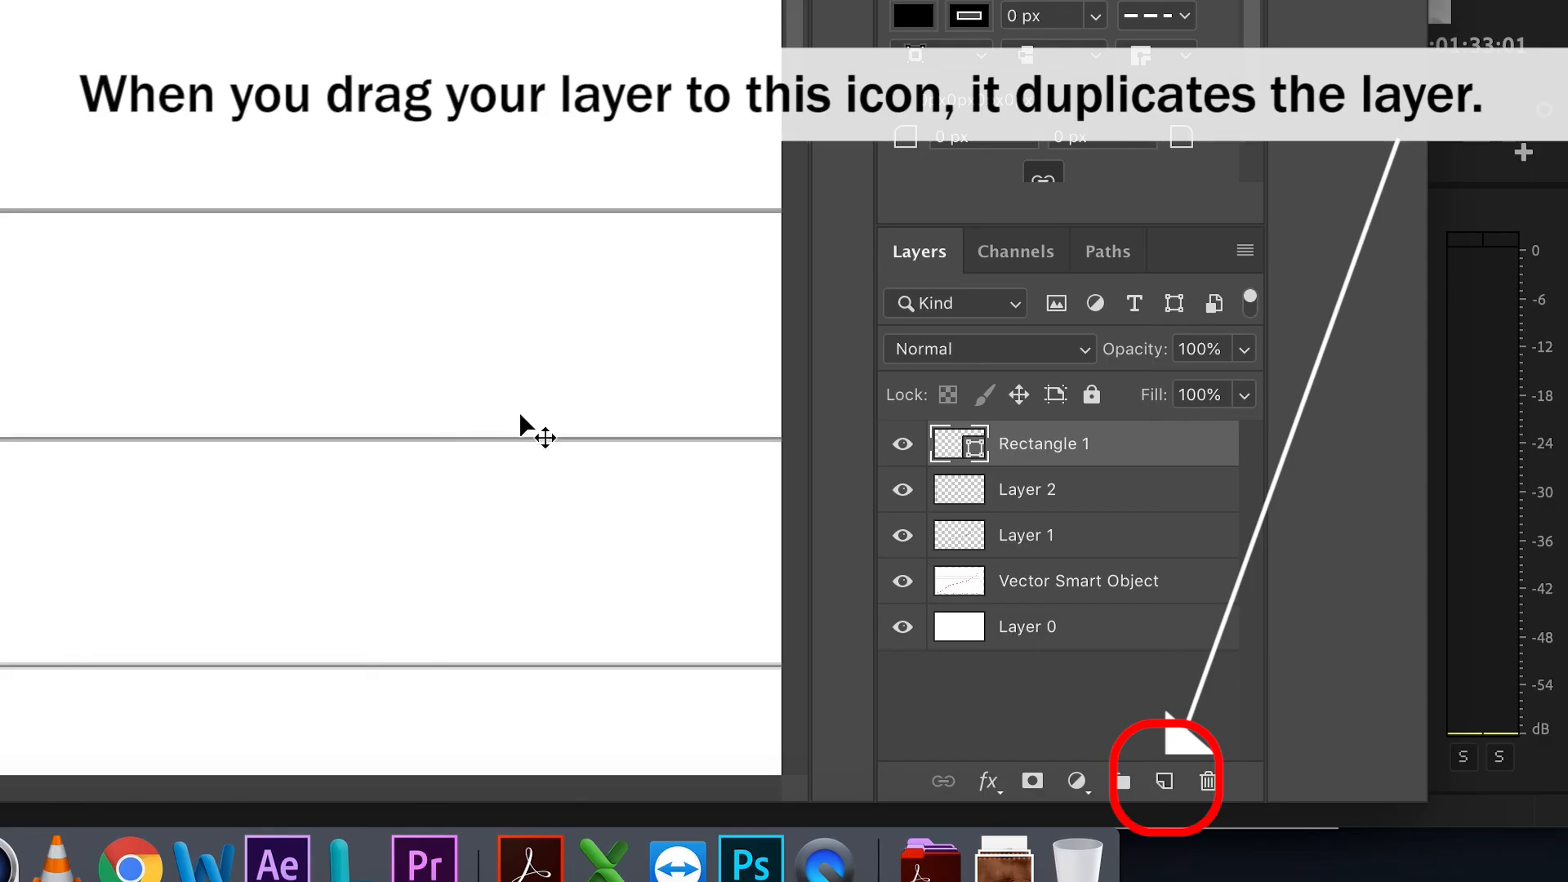
Step: Duplicate the tick layer repeatedly and place the copies on the vertical axis at each gridline from 45 down to 5
drag(1117, 449, 1165, 782)
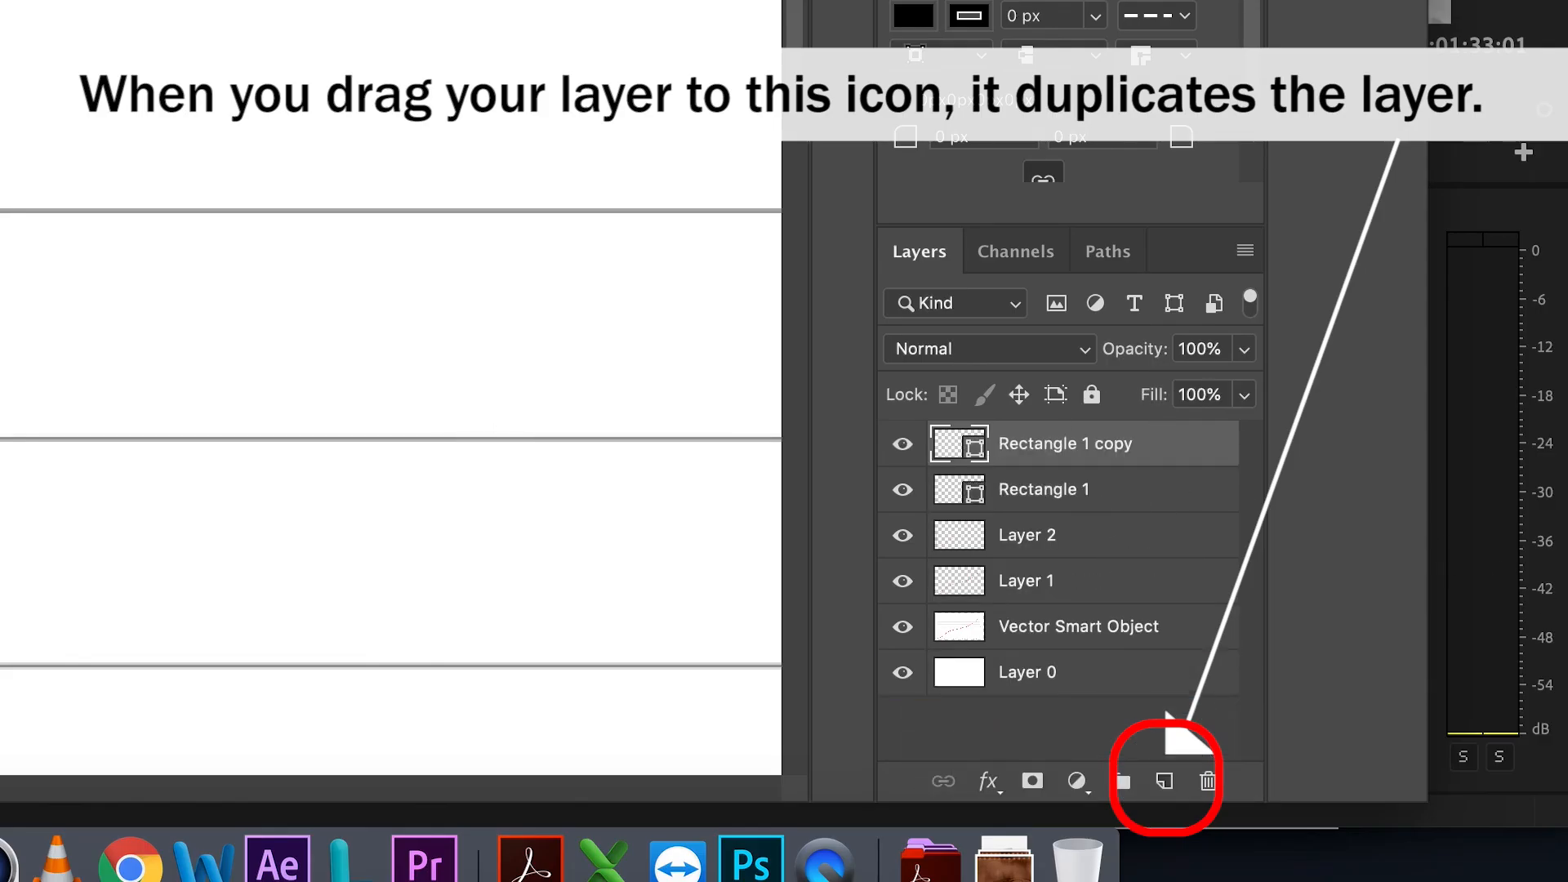
drag(1249, 693, 1302, 852)
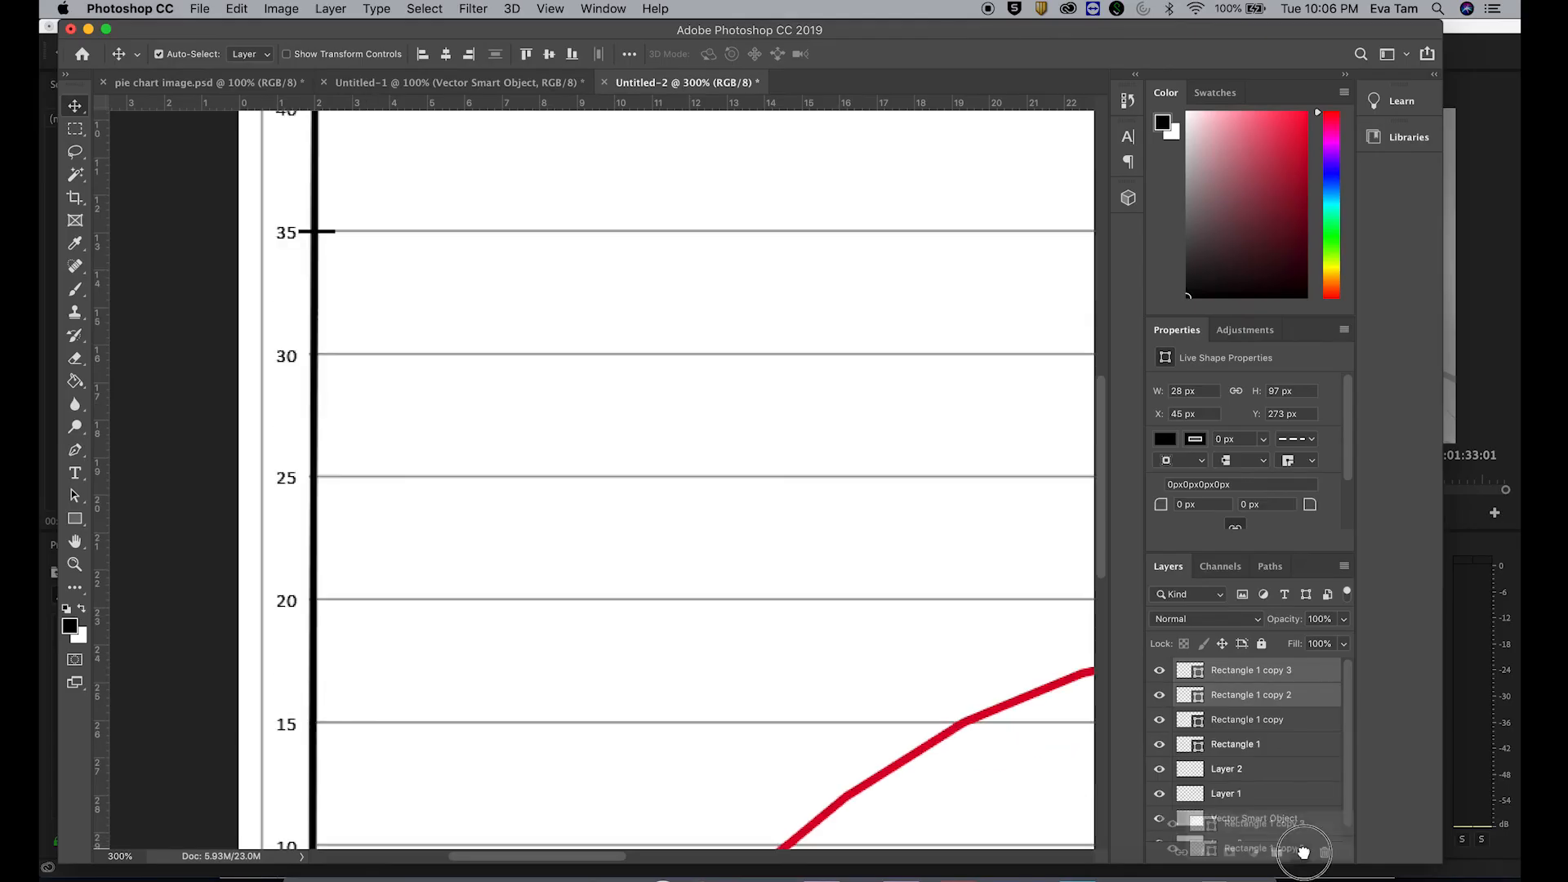
drag(317, 231, 316, 475)
drag(1250, 693, 1306, 842)
drag(316, 475, 303, 718)
scroll(317, 572, down, 5)
drag(1249, 694, 1300, 852)
drag(318, 390, 320, 633)
key(super+minus)
key(super+minus)
Step: Duplicate the lowest vertical-axis tick, rotate it upright and place it on the baseline at mark 1
key(super+j)
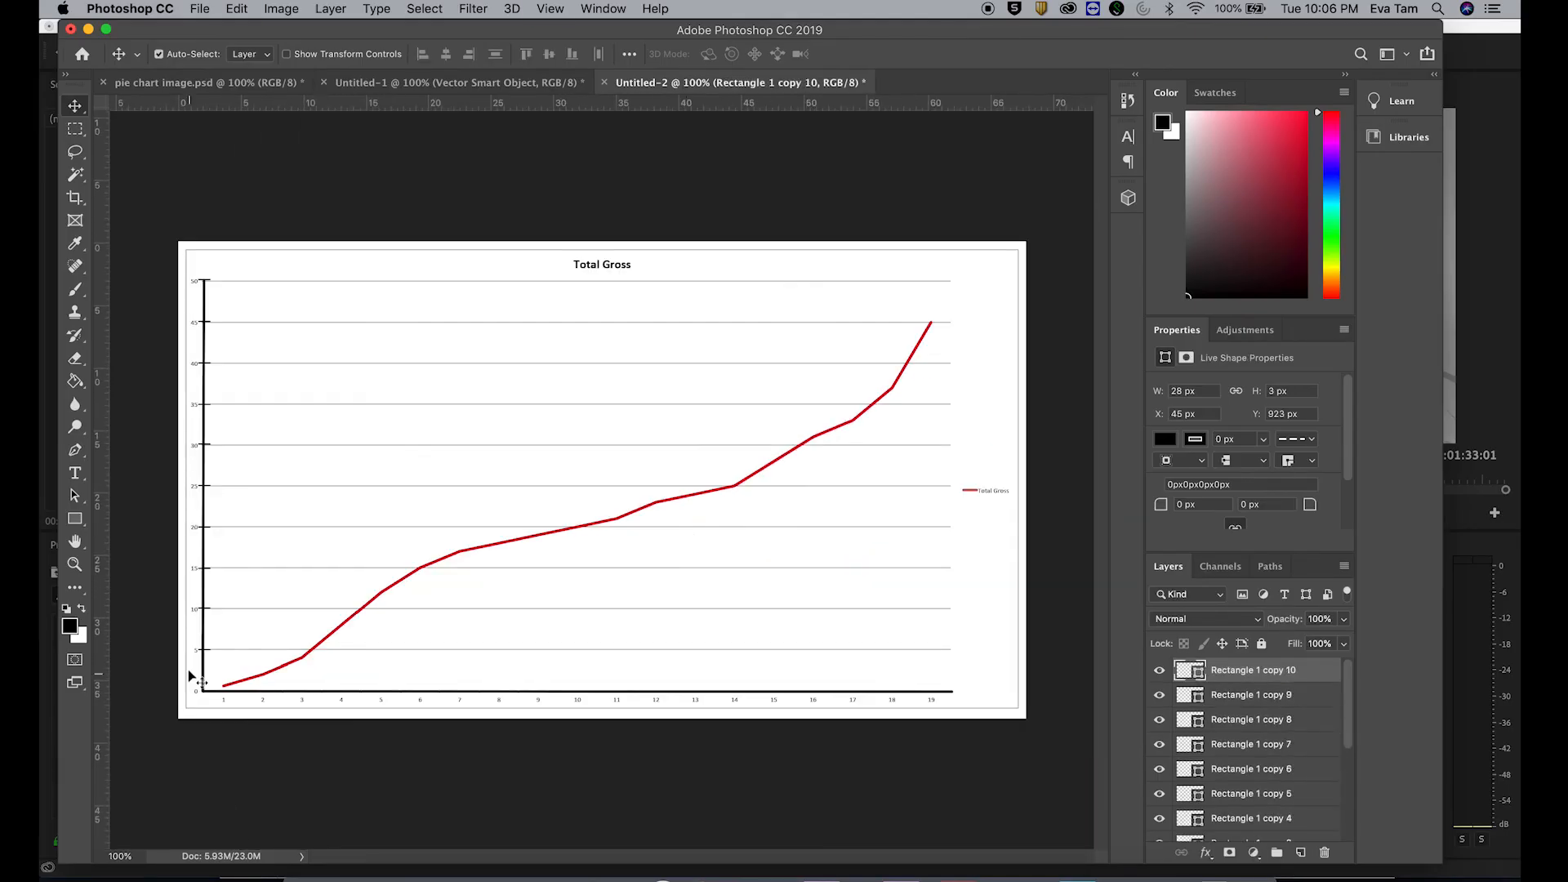
key(super+plus)
key(super+plus)
drag(321, 727, 458, 728)
scroll(458, 727, down, 4)
key(super+t)
drag(427, 571, 346, 686)
Step: Duplicate the upright tick along the baseline so that marks 2 to 19 each have one
drag(1249, 669, 1300, 852)
shift+click(345, 678)
drag(346, 678, 702, 671)
alt+drag(583, 672, 819, 672)
drag(1301, 855, 1300, 852)
drag(662, 855, 757, 852)
drag(315, 674, 553, 675)
drag(1253, 681, 1300, 851)
drag(553, 675, 788, 674)
drag(776, 855, 822, 855)
drag(769, 674, 885, 675)
Step: Check the visibility of Layer 1 and hide the Vector Smart Object layer holding the original chart
key(super+1)
scroll(1159, 787, down, 10)
scroll(1233, 766, up, 4)
scroll(1217, 784, down, 4)
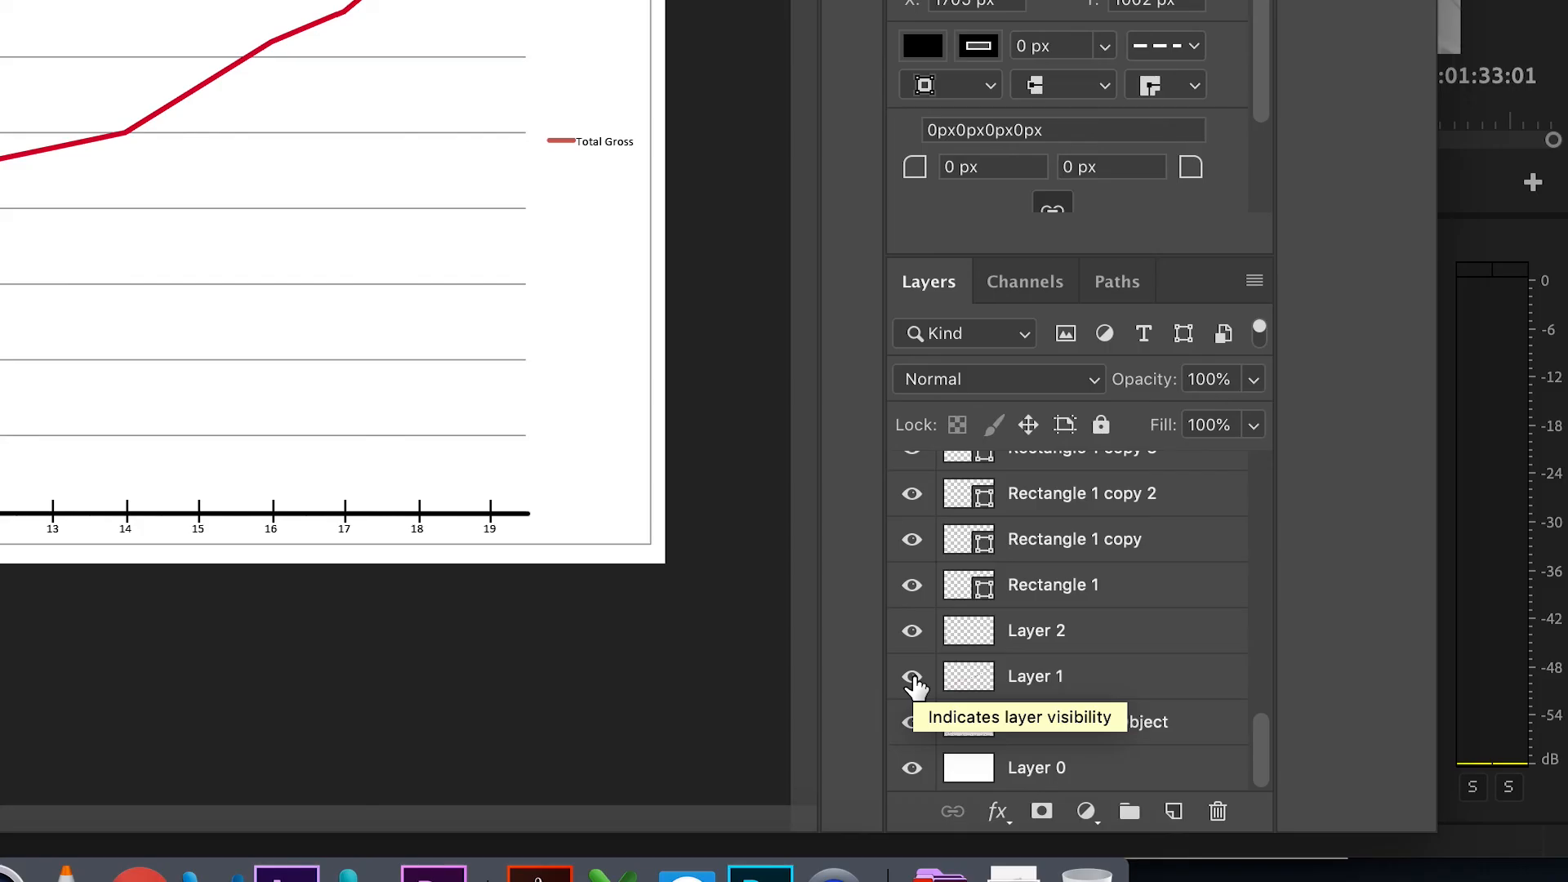
click(912, 677)
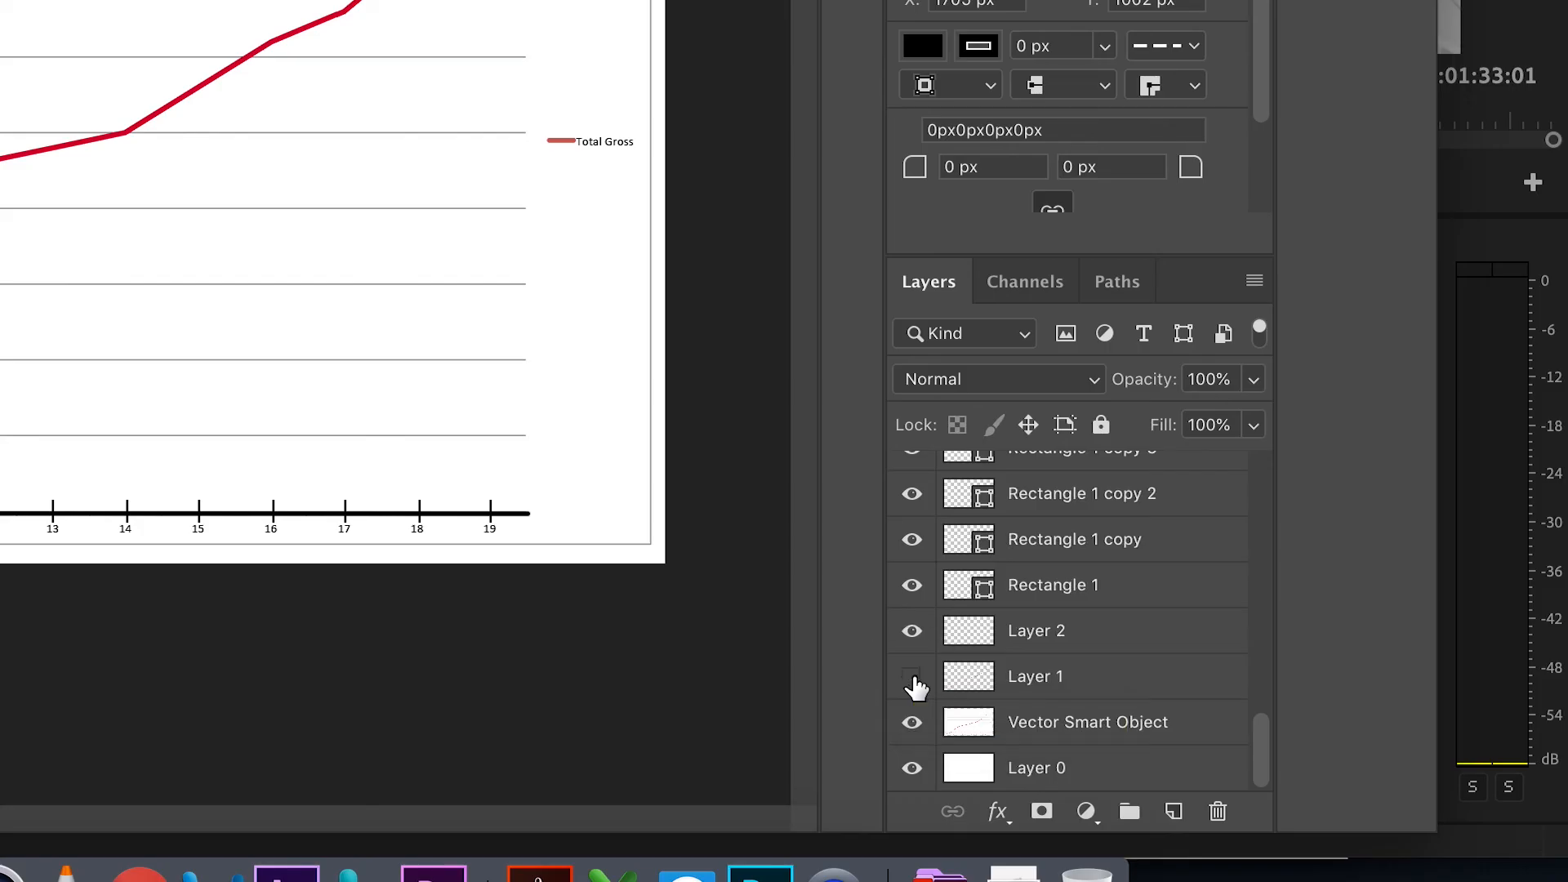
click(912, 678)
click(912, 723)
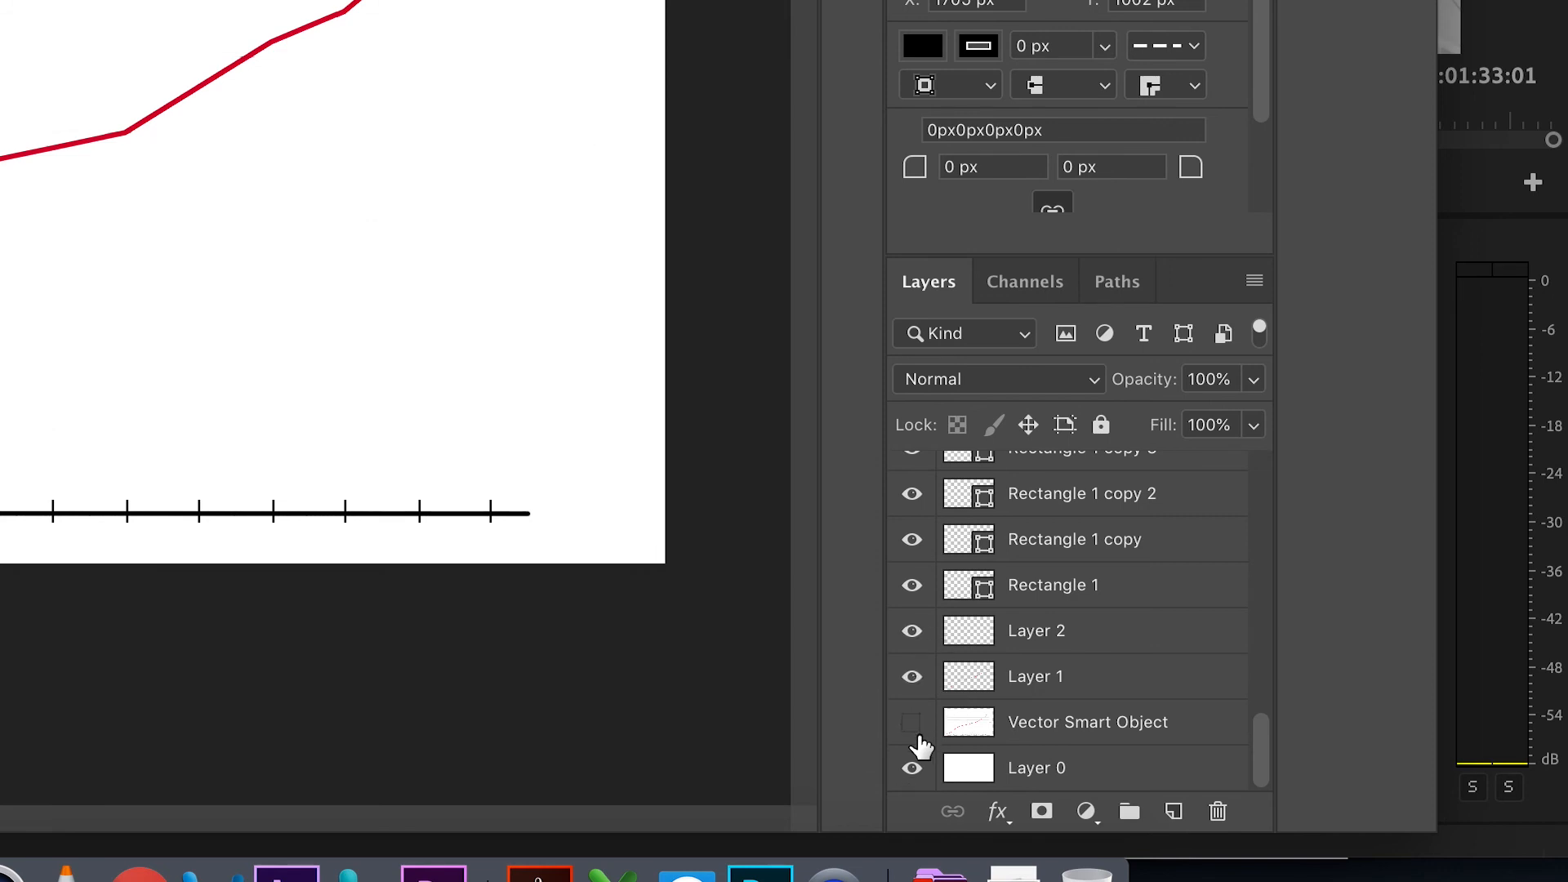
click(915, 731)
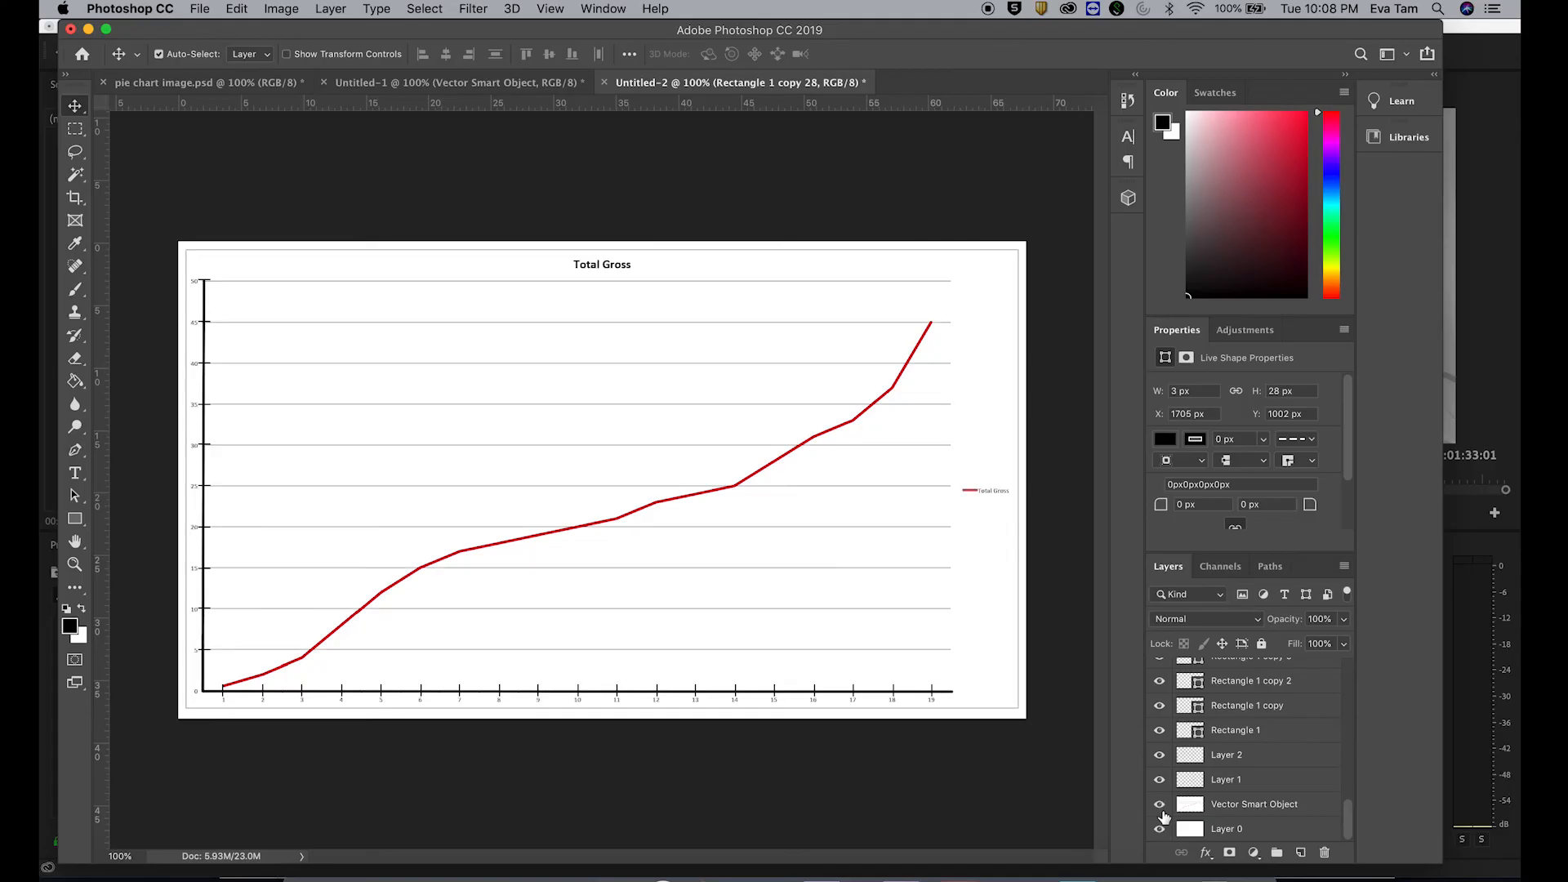
click(1159, 805)
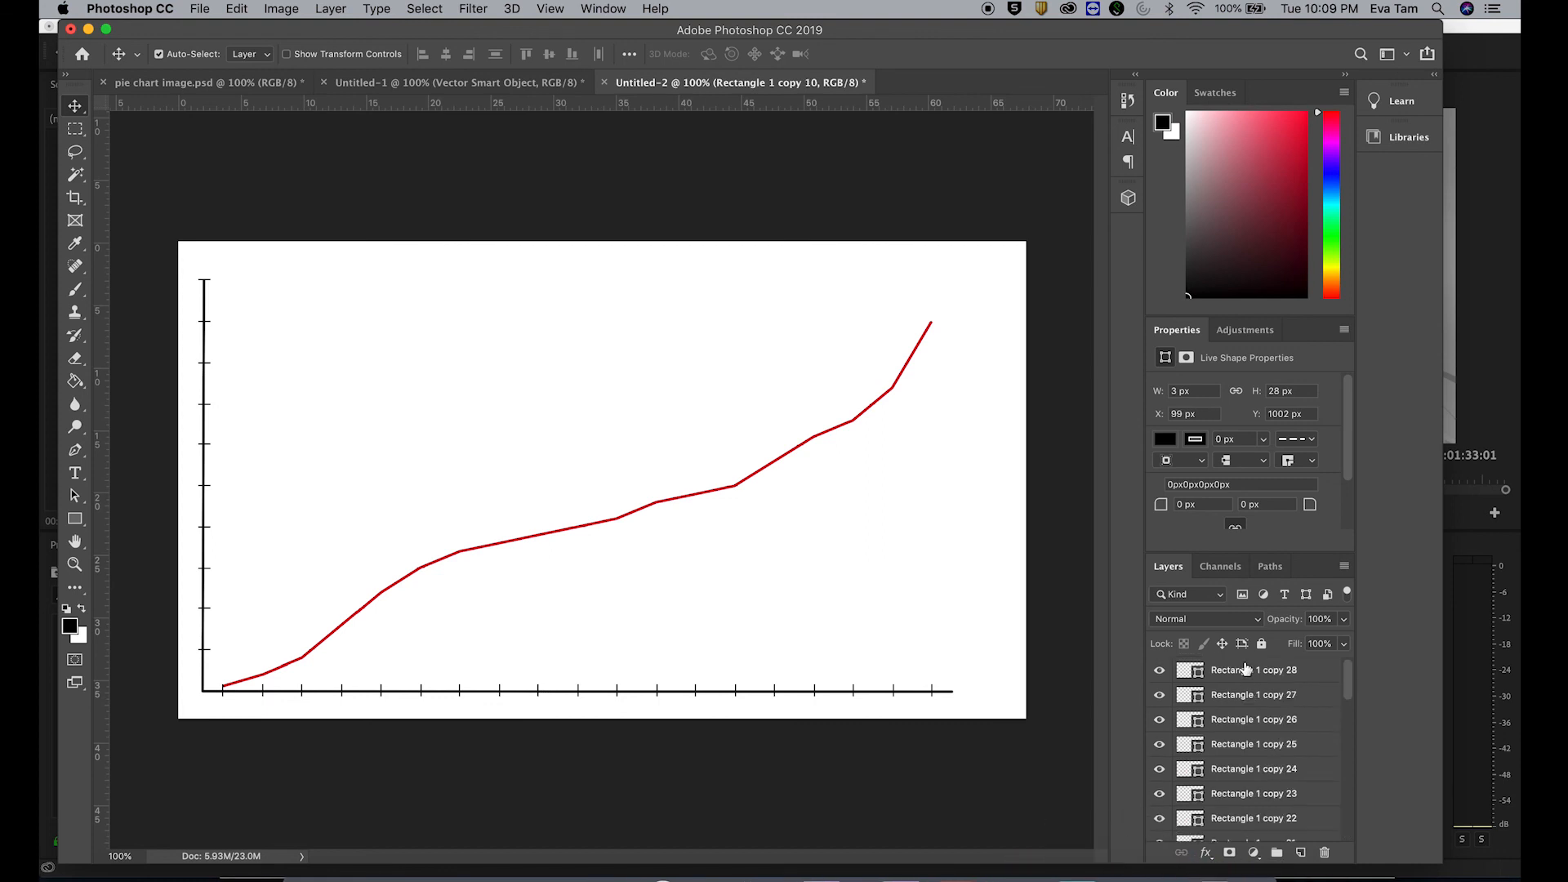
Step: Nudge the baseline tick layers, Rectangle 1 copy 10 to copy 28, down to Y 1006 px and merge their shapes
shift+click(1245, 669)
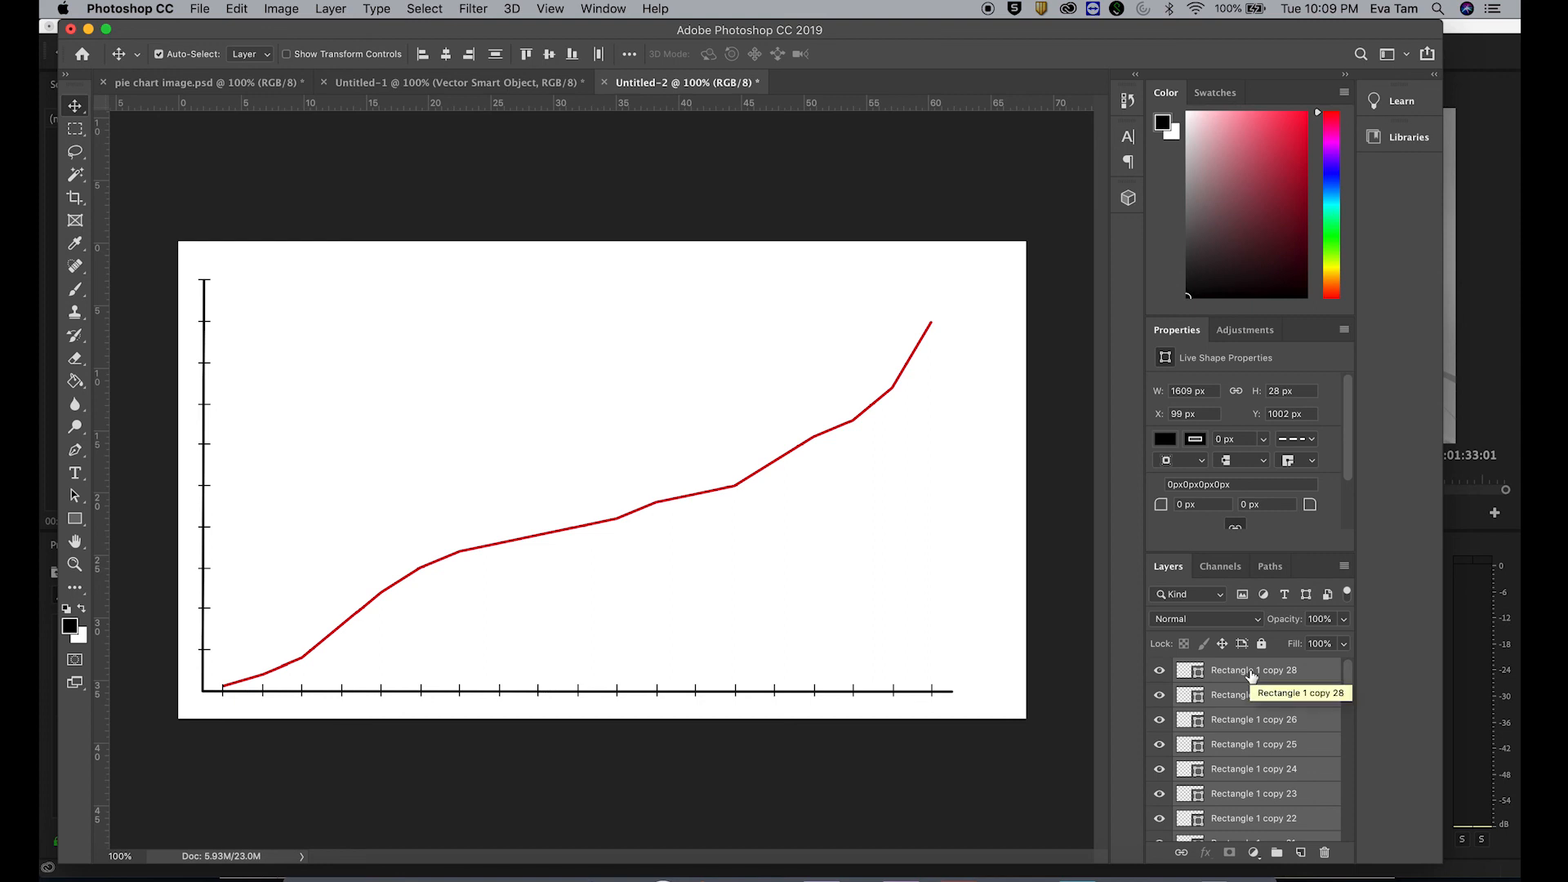
key(super+t)
key(Down)
key(Down)
key(Down)
key(Down)
key(Down)
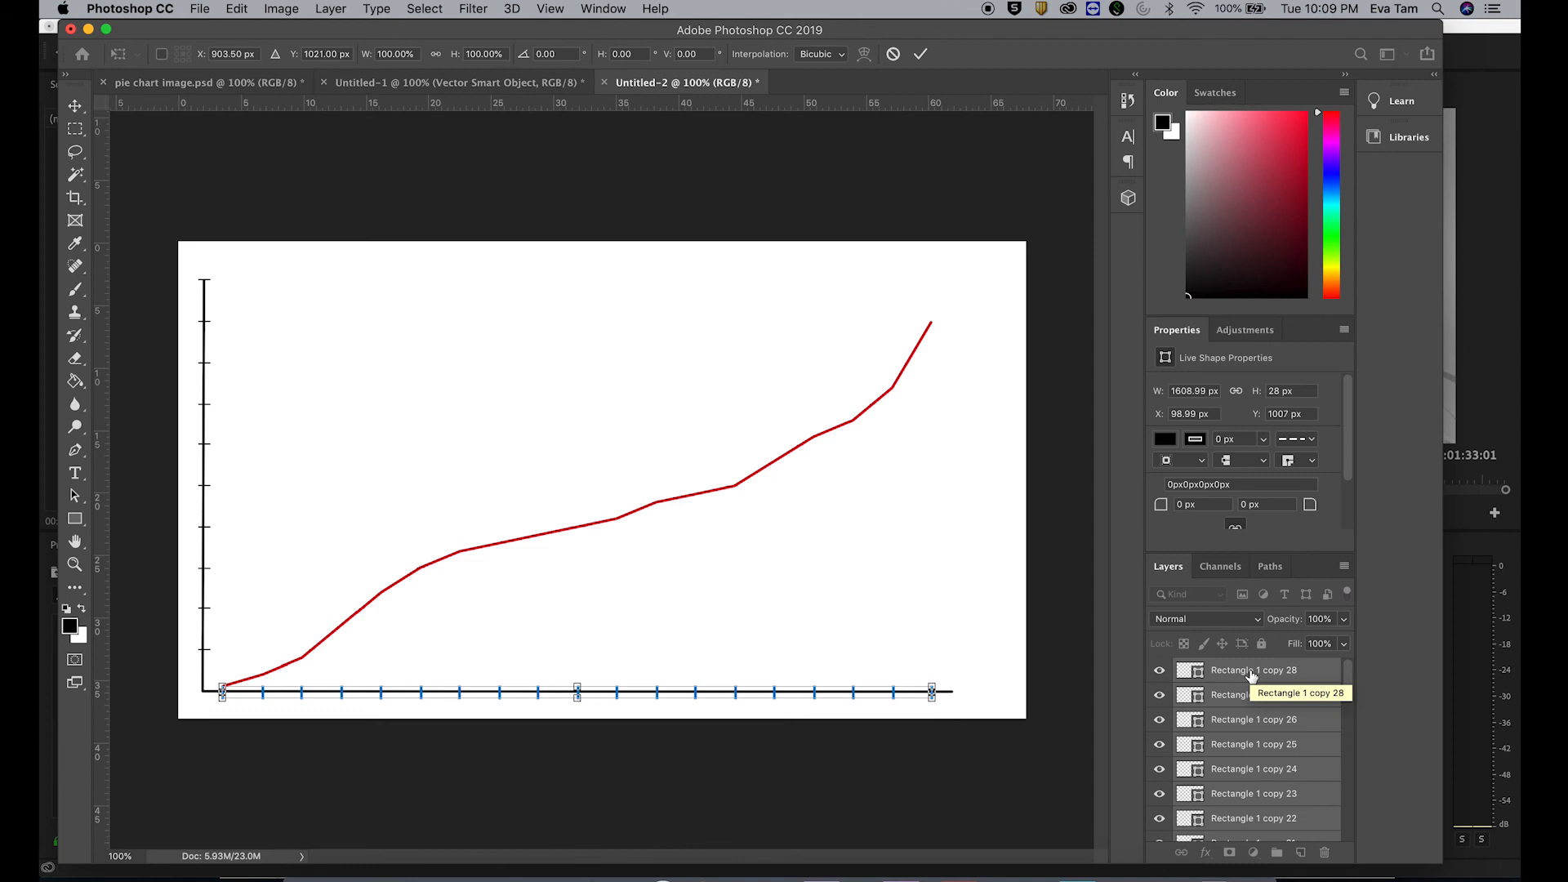
key(Return)
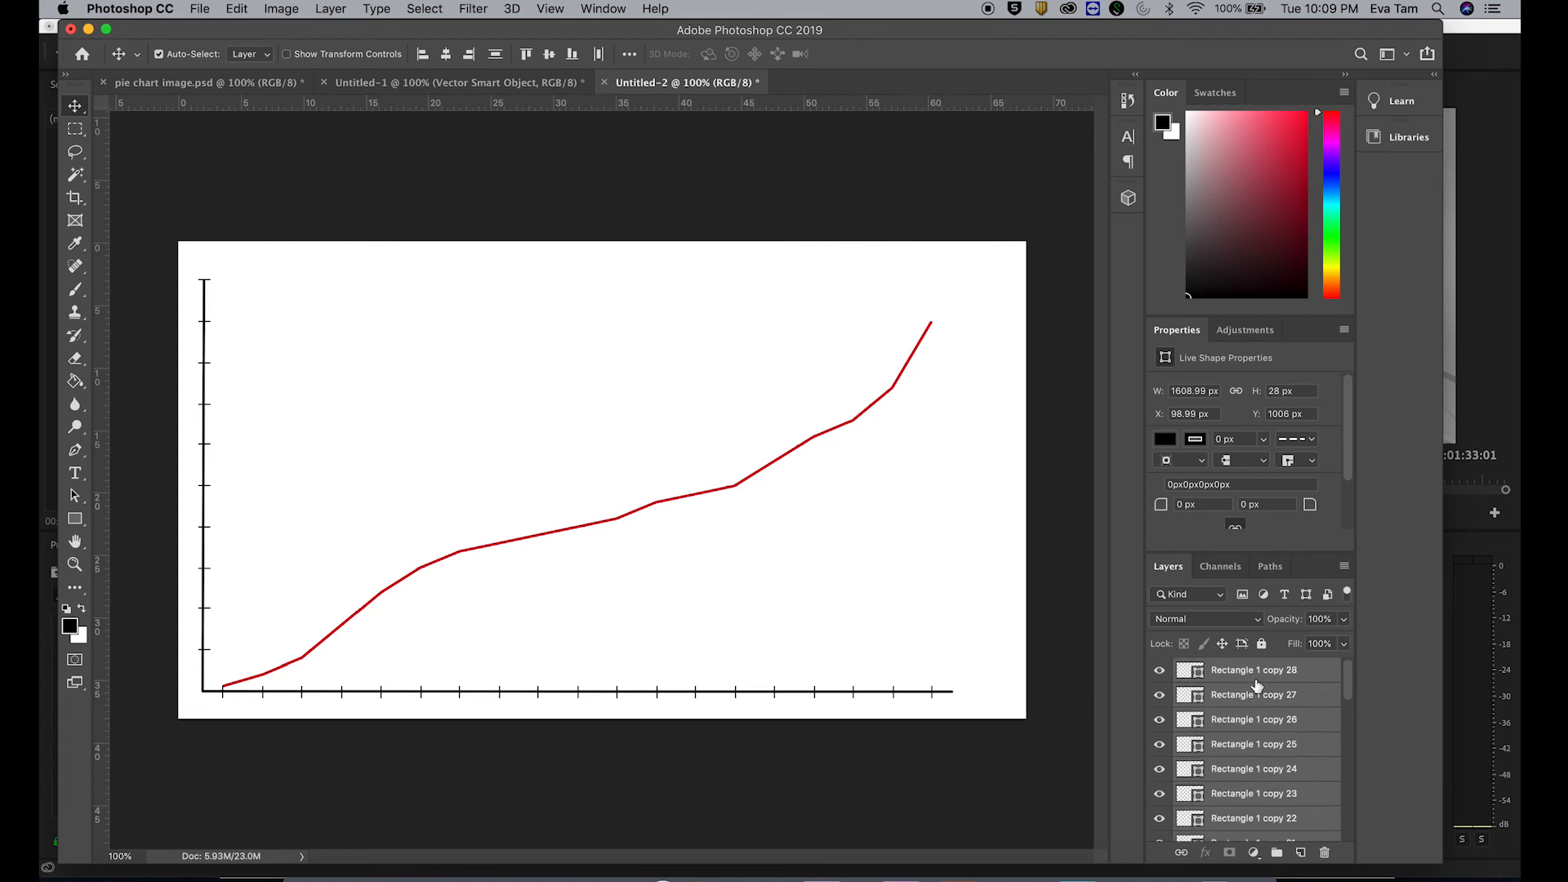
right_click(1246, 676)
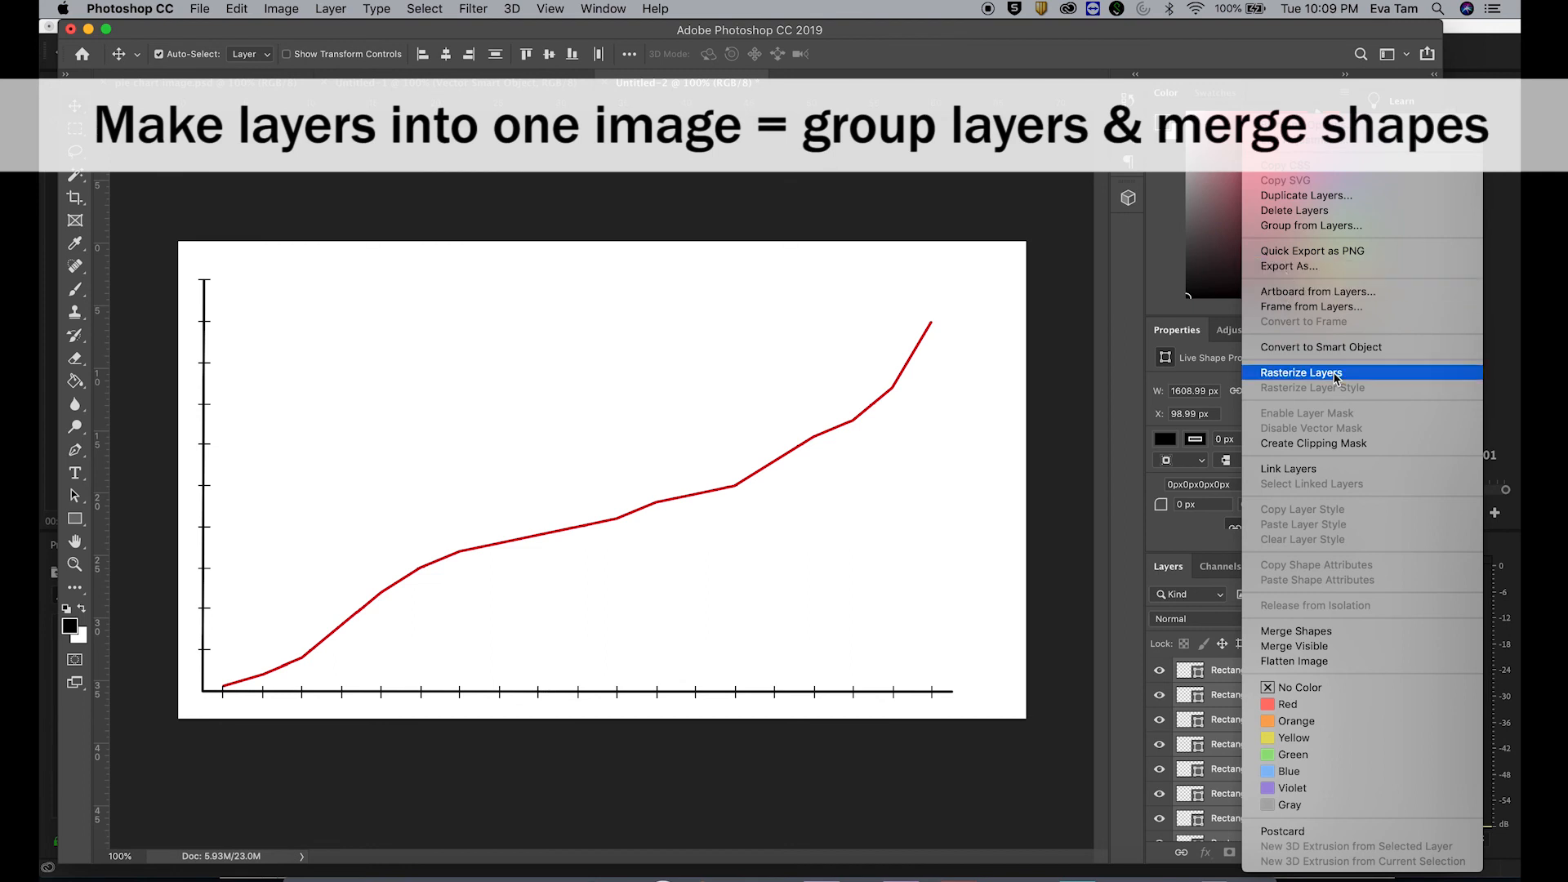
click(1295, 633)
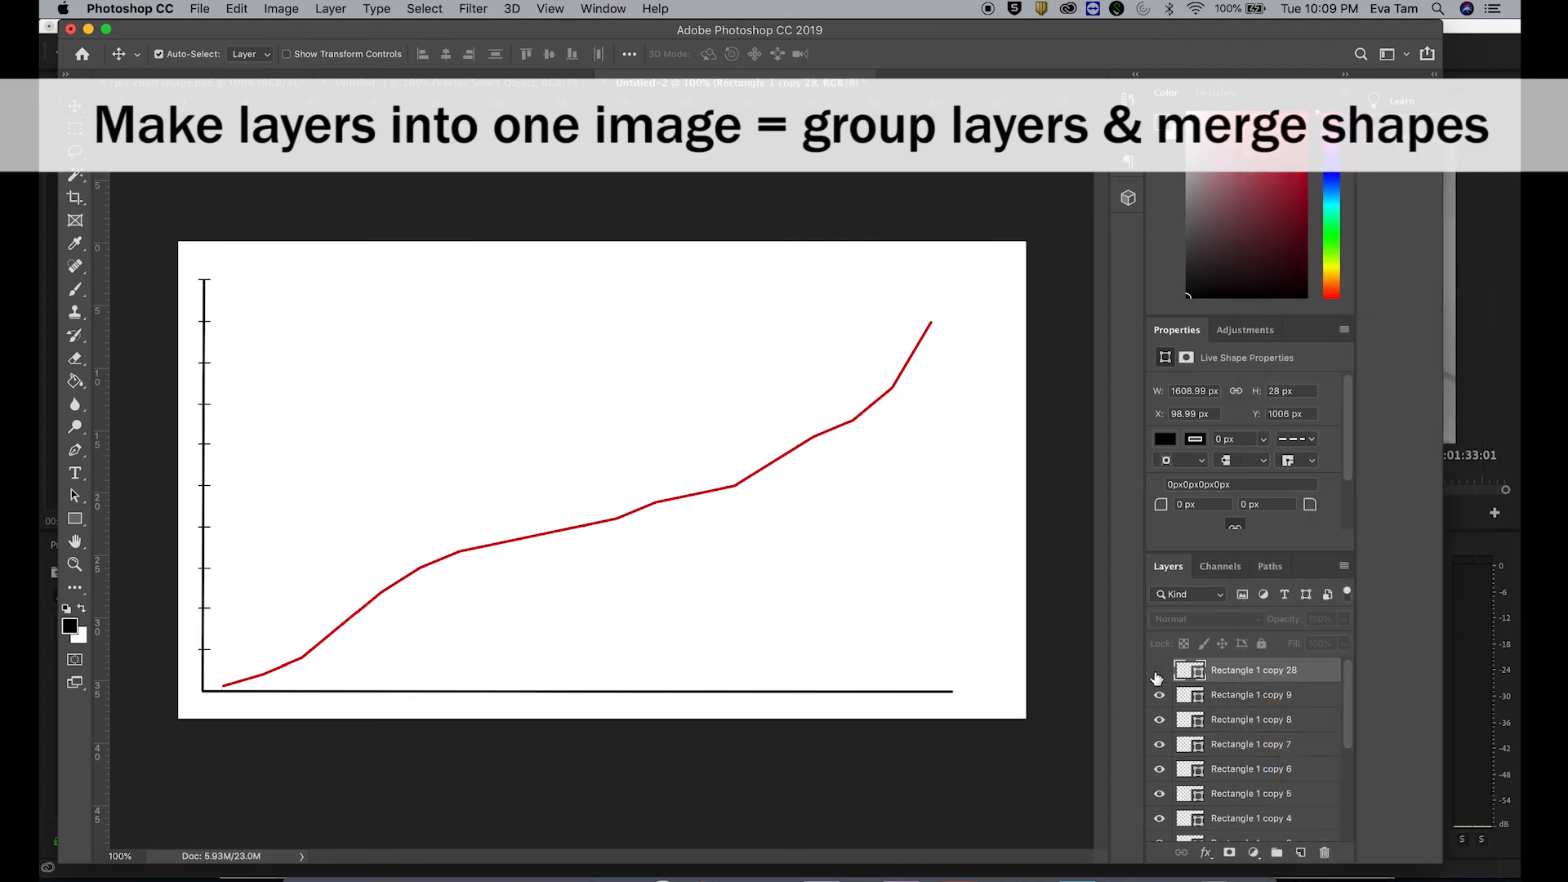
Step: Merge the vertical-axis tick layers, Rectangle 1 to Rectangle 1 copy 9, into one shape and rasterize the merged layer
click(1229, 695)
scroll(1233, 702, down, 5)
shift+click(1230, 731)
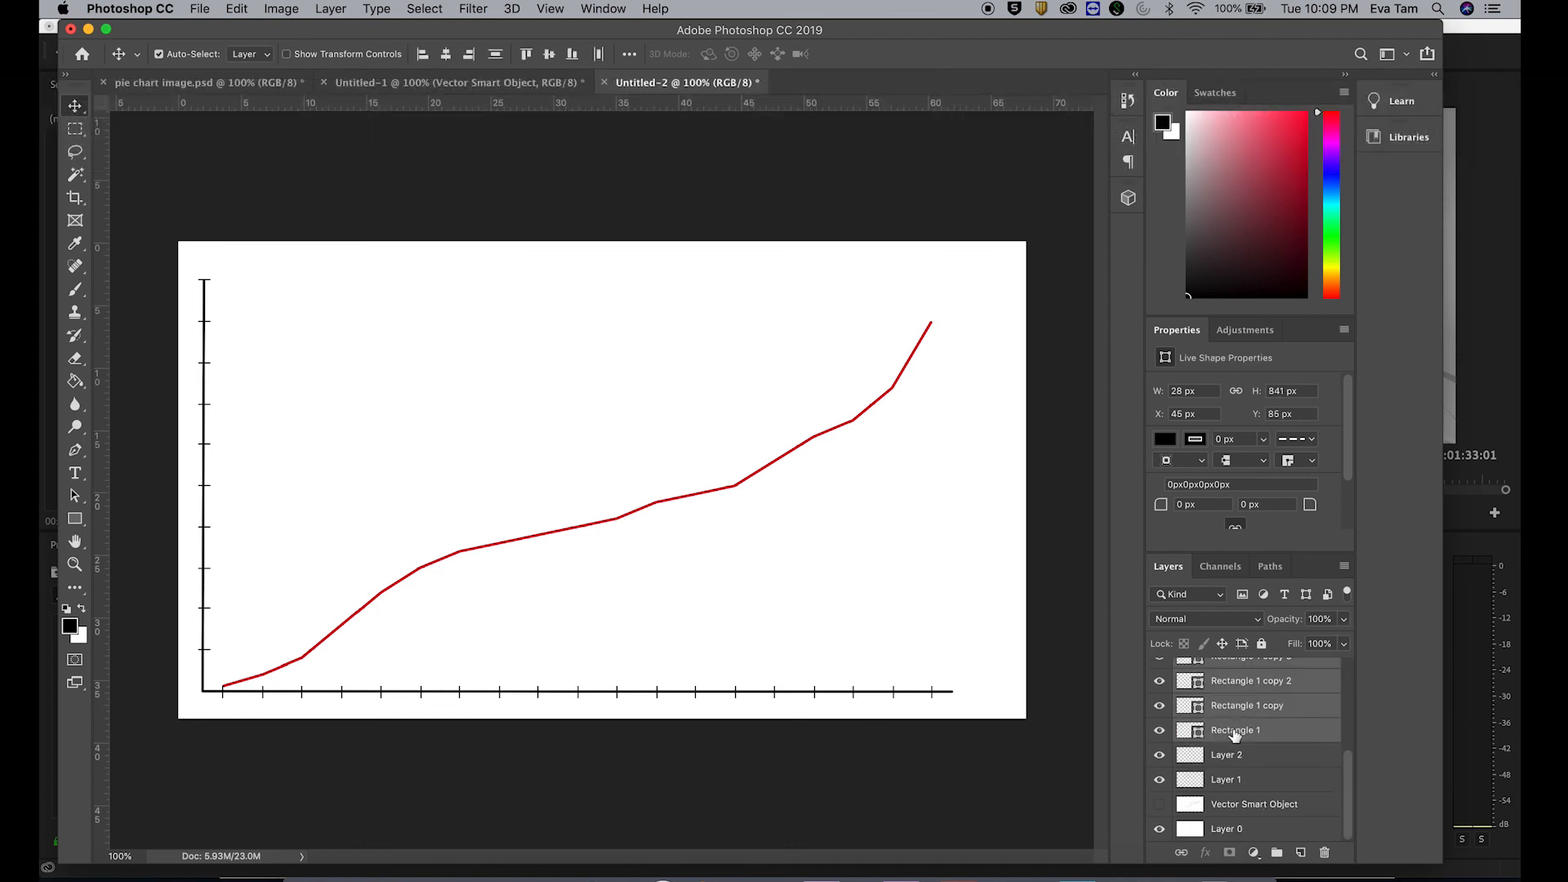
right_click(1228, 707)
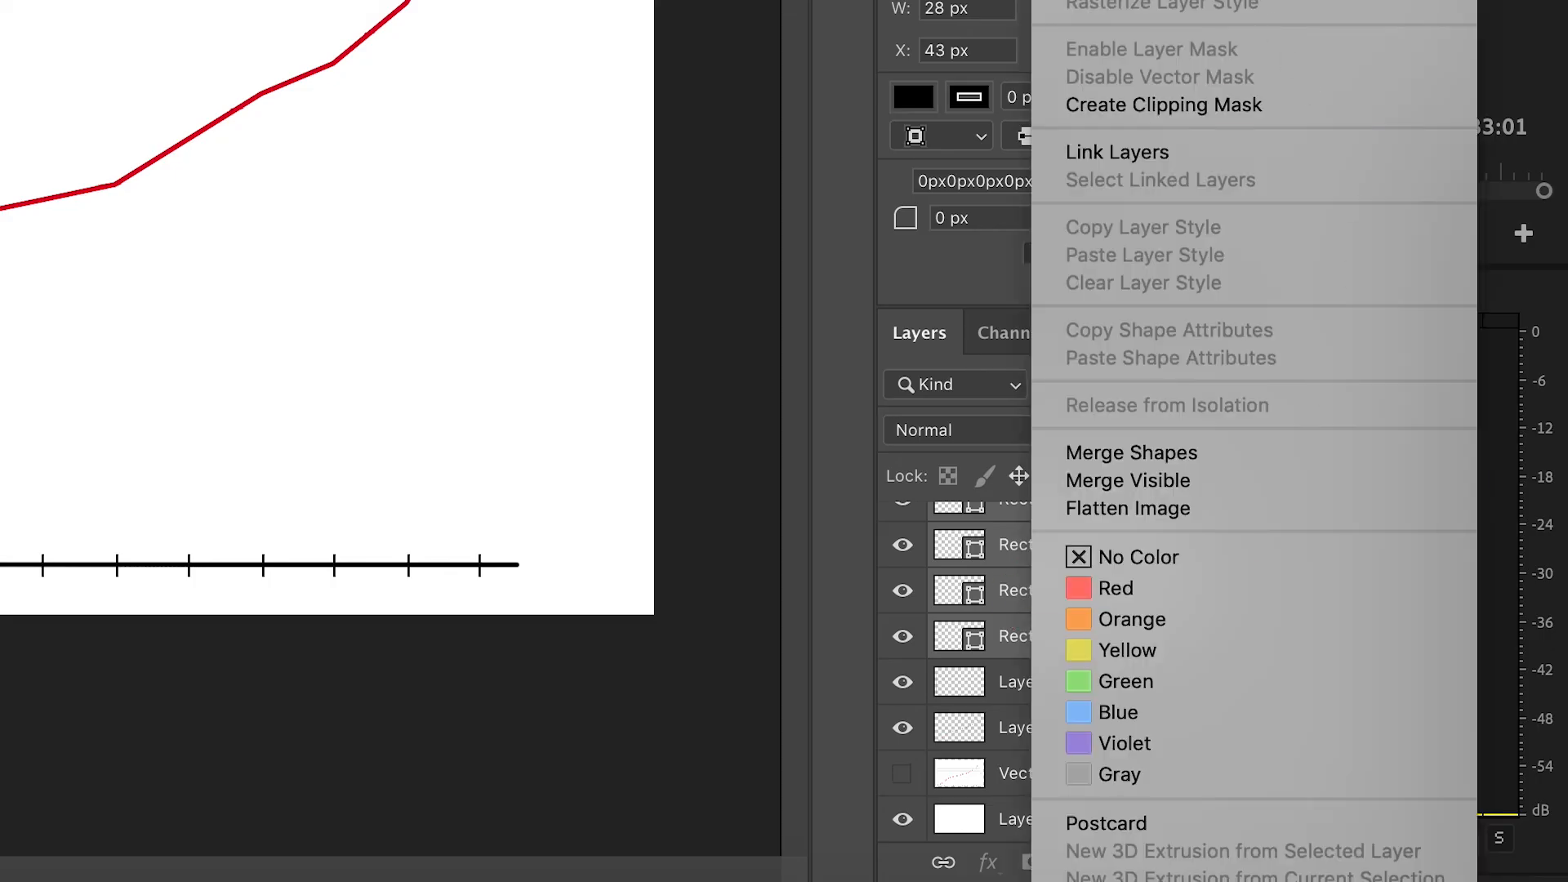
click(1193, 452)
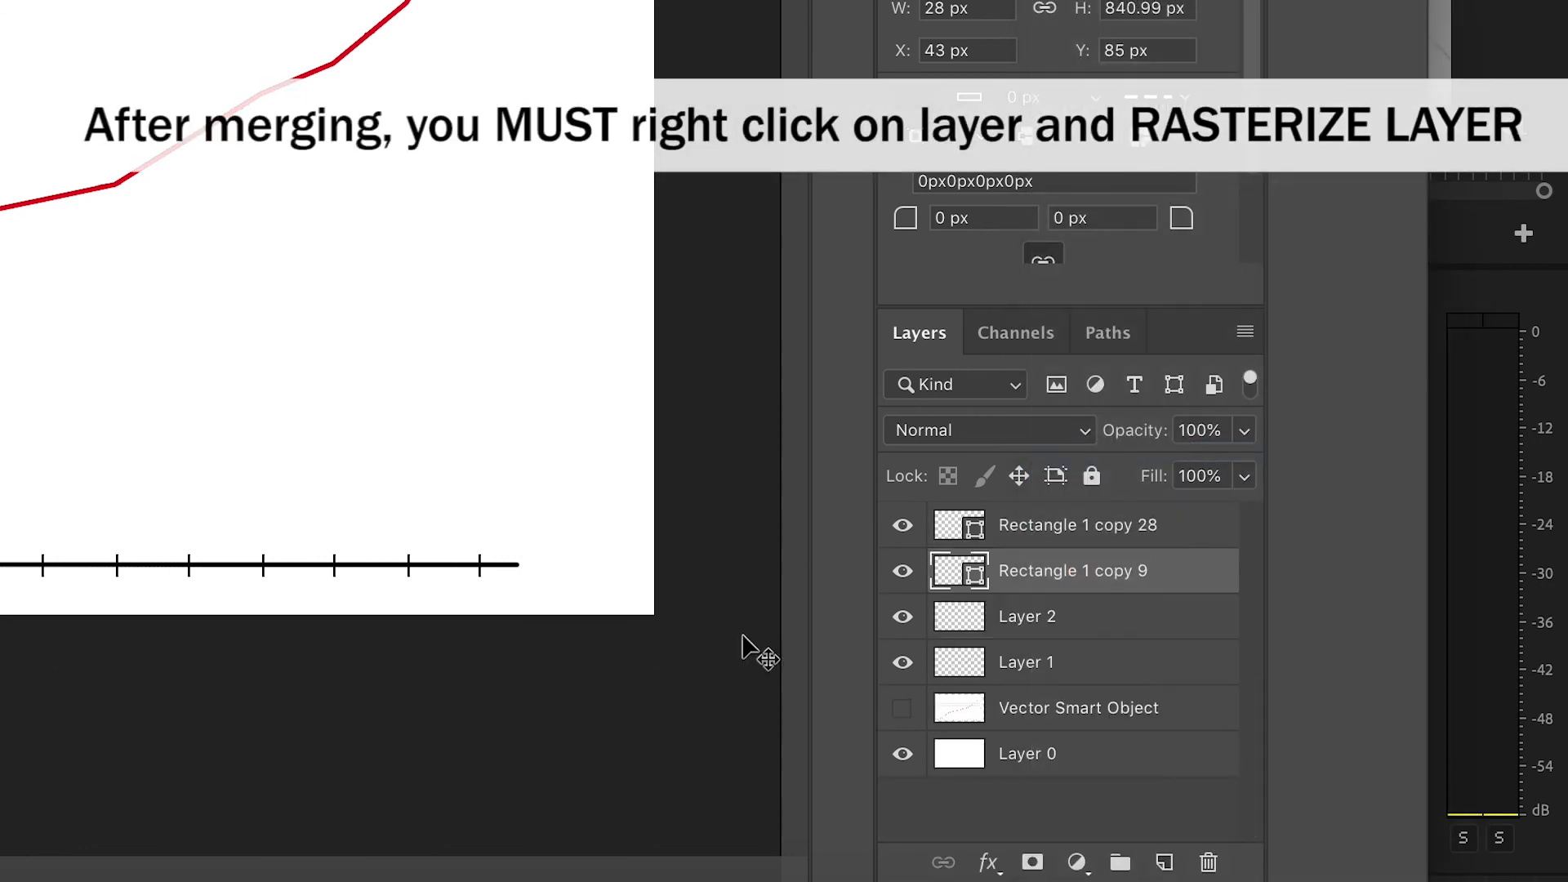
right_click(1030, 572)
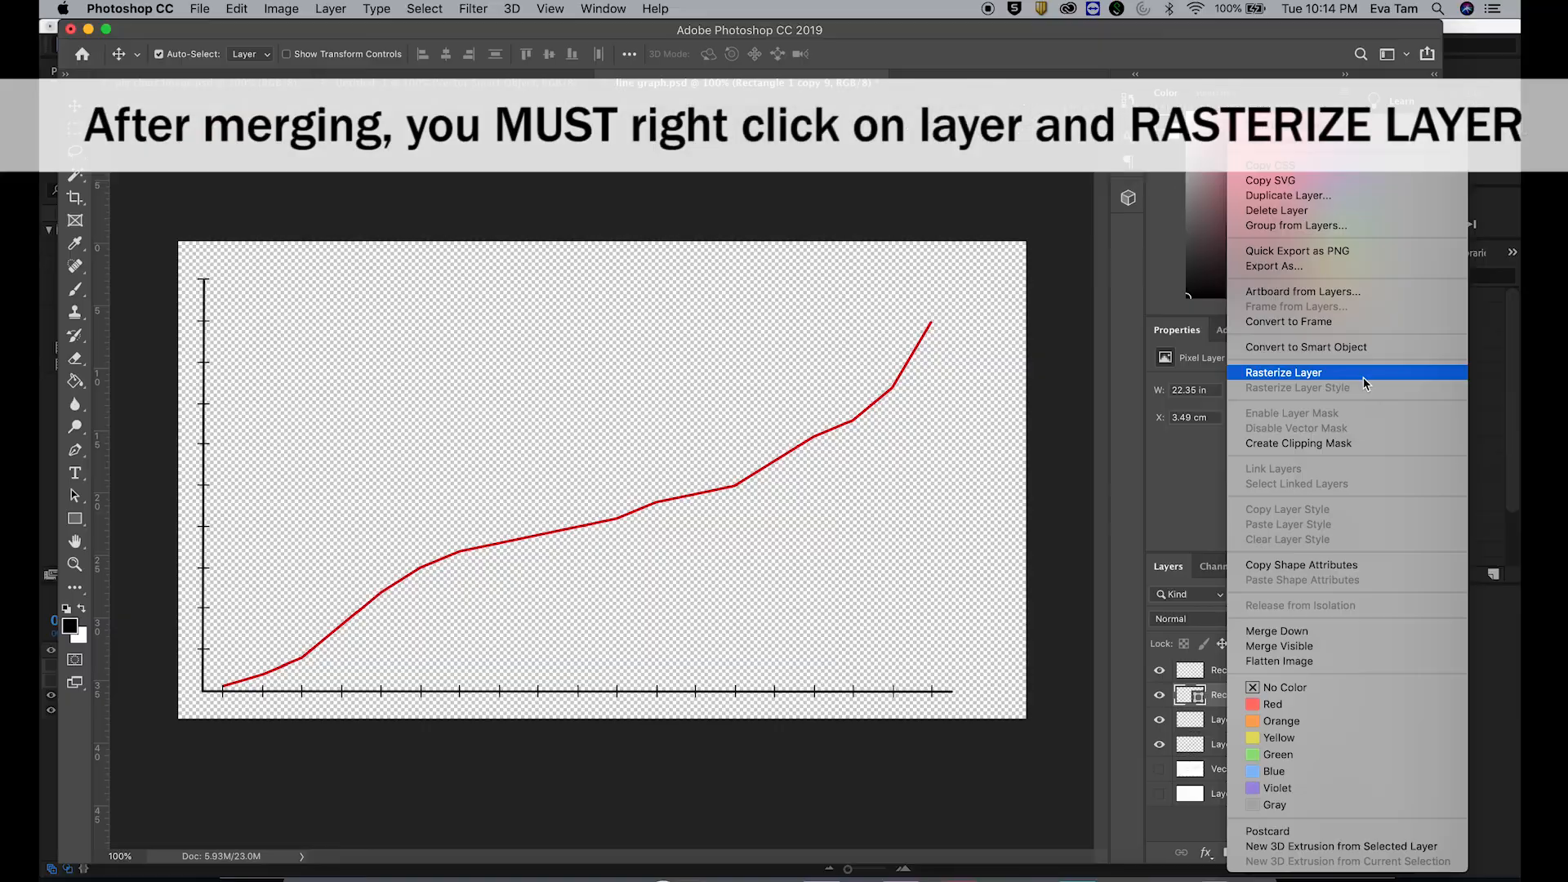
click(1284, 373)
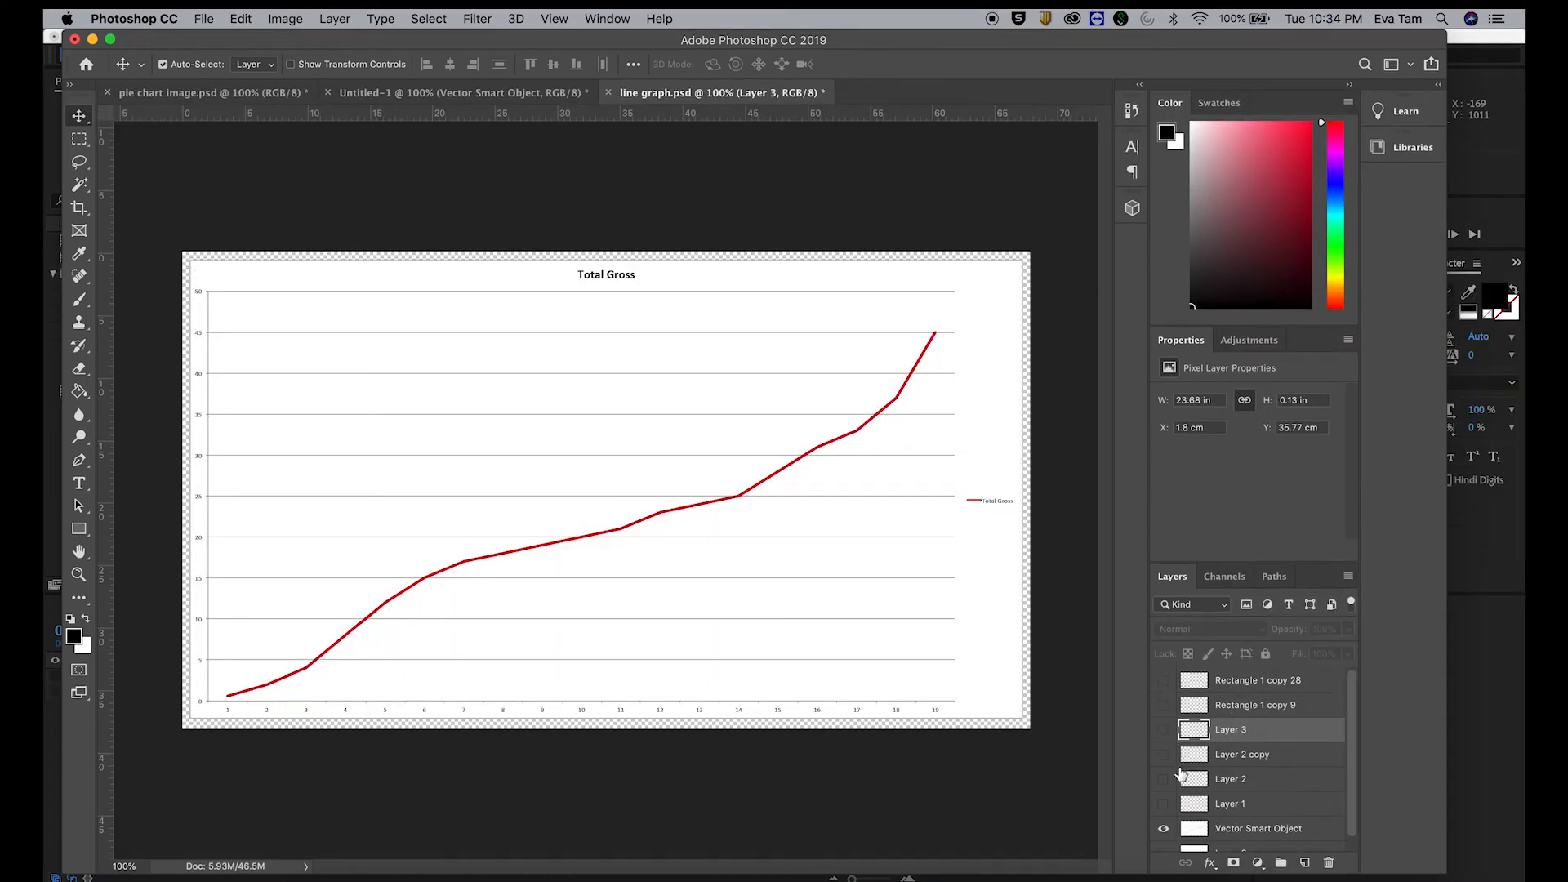
Step: Hide the Vector Smart Object and show Layer 1, Layer 2 and Layer 2 copy to check that the axis lines are separate layers
click(1163, 815)
click(1163, 790)
click(1163, 765)
click(1164, 741)
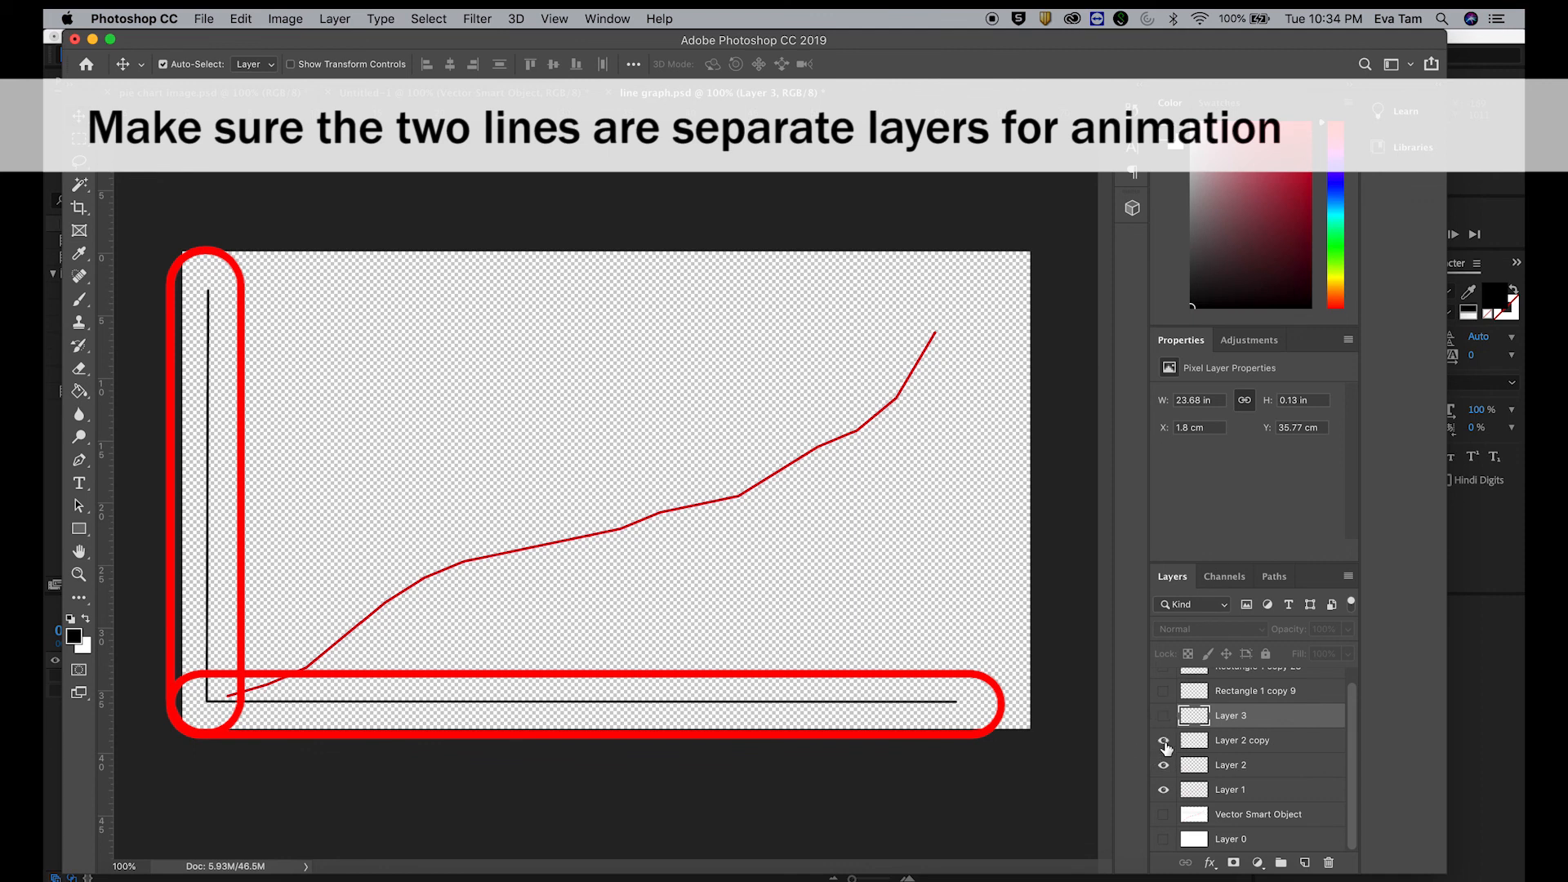
click(1166, 768)
click(1165, 767)
click(1166, 768)
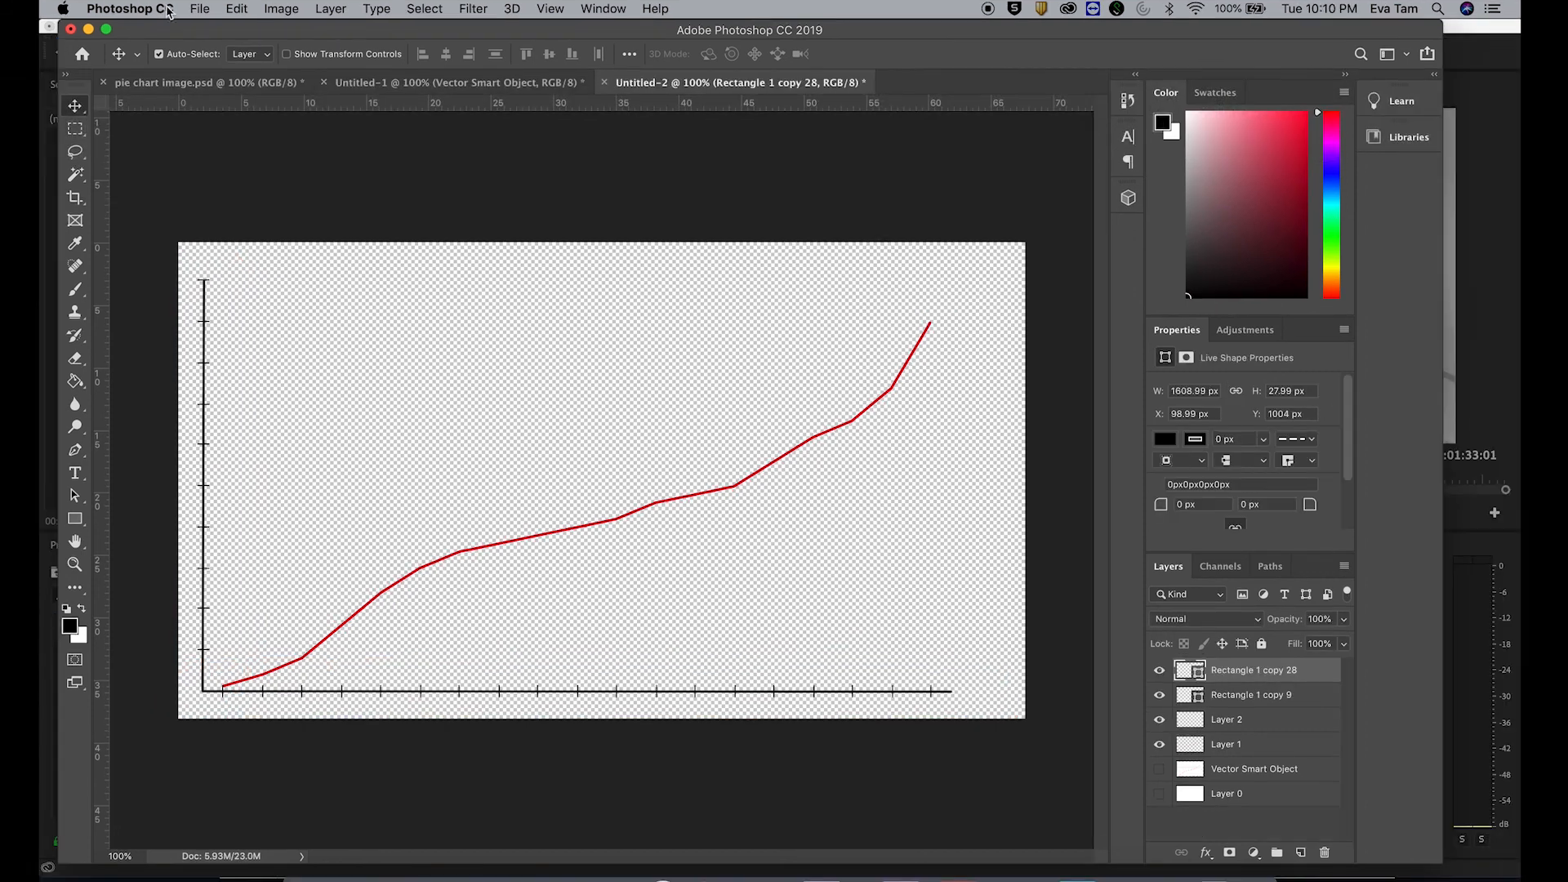
Step: Save the layered chart as a Photoshop file named "line graph", keeping Layer 0 hidden
click(200, 8)
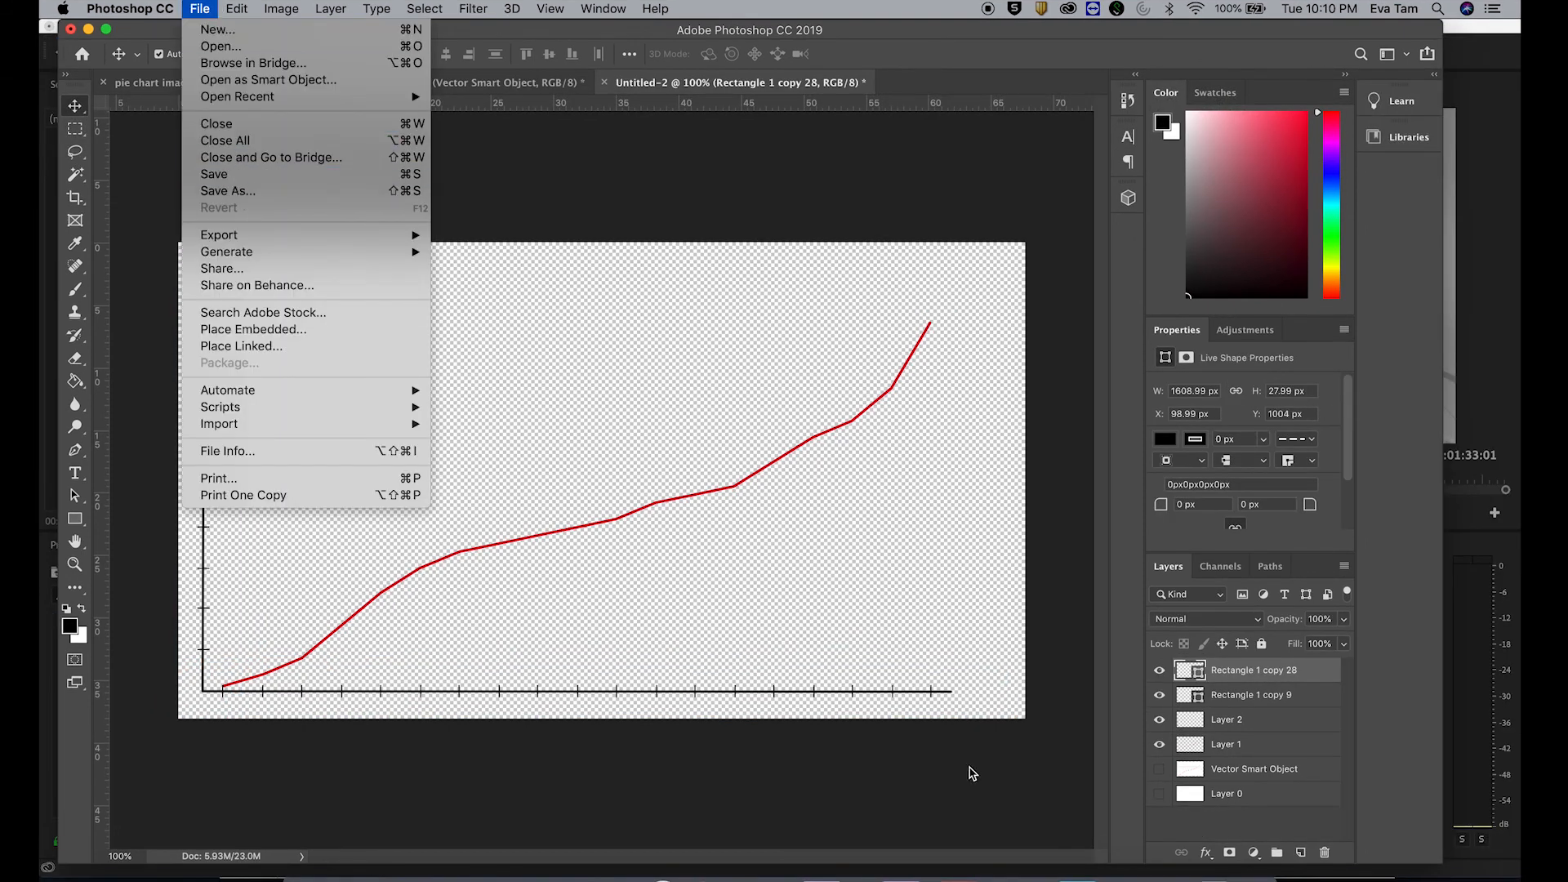
click(1020, 797)
click(1156, 794)
click(1158, 794)
click(1217, 794)
click(211, 6)
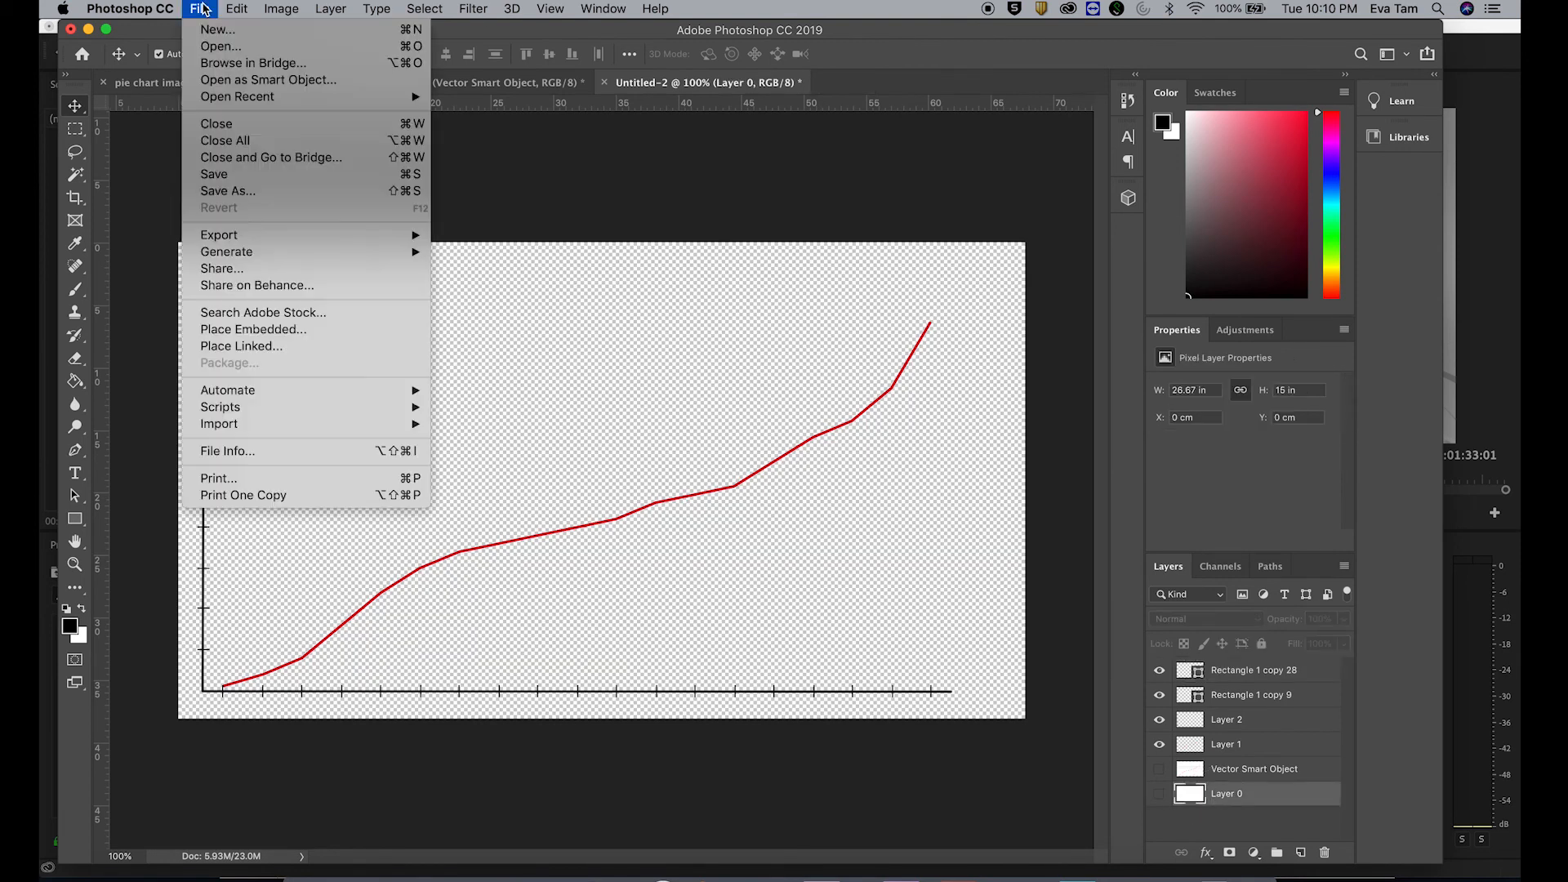
click(254, 198)
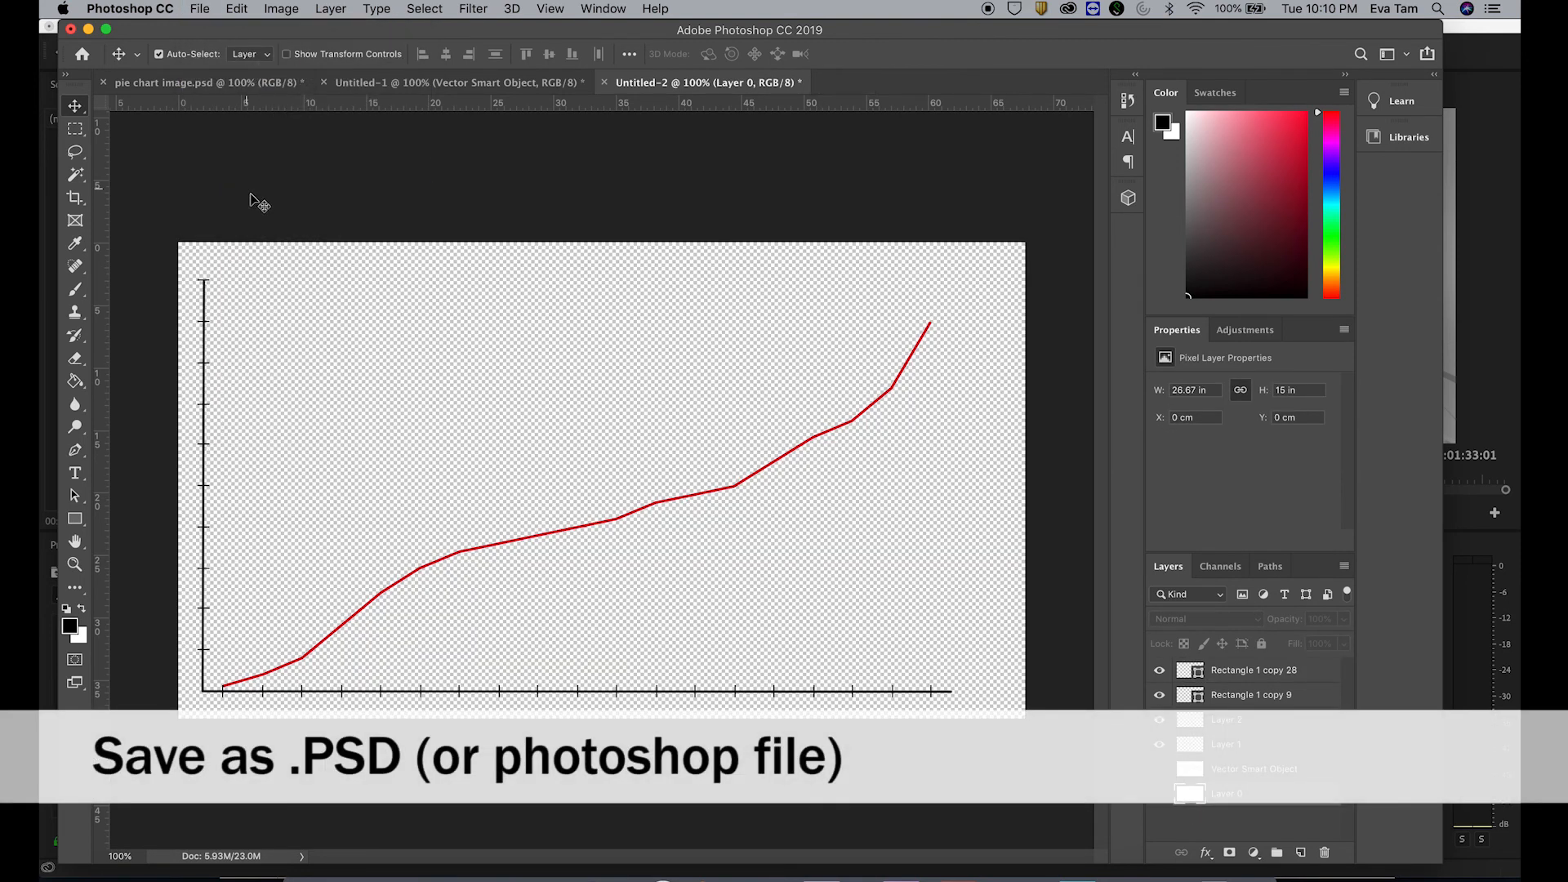
key(BackSpace)
text(line graph)
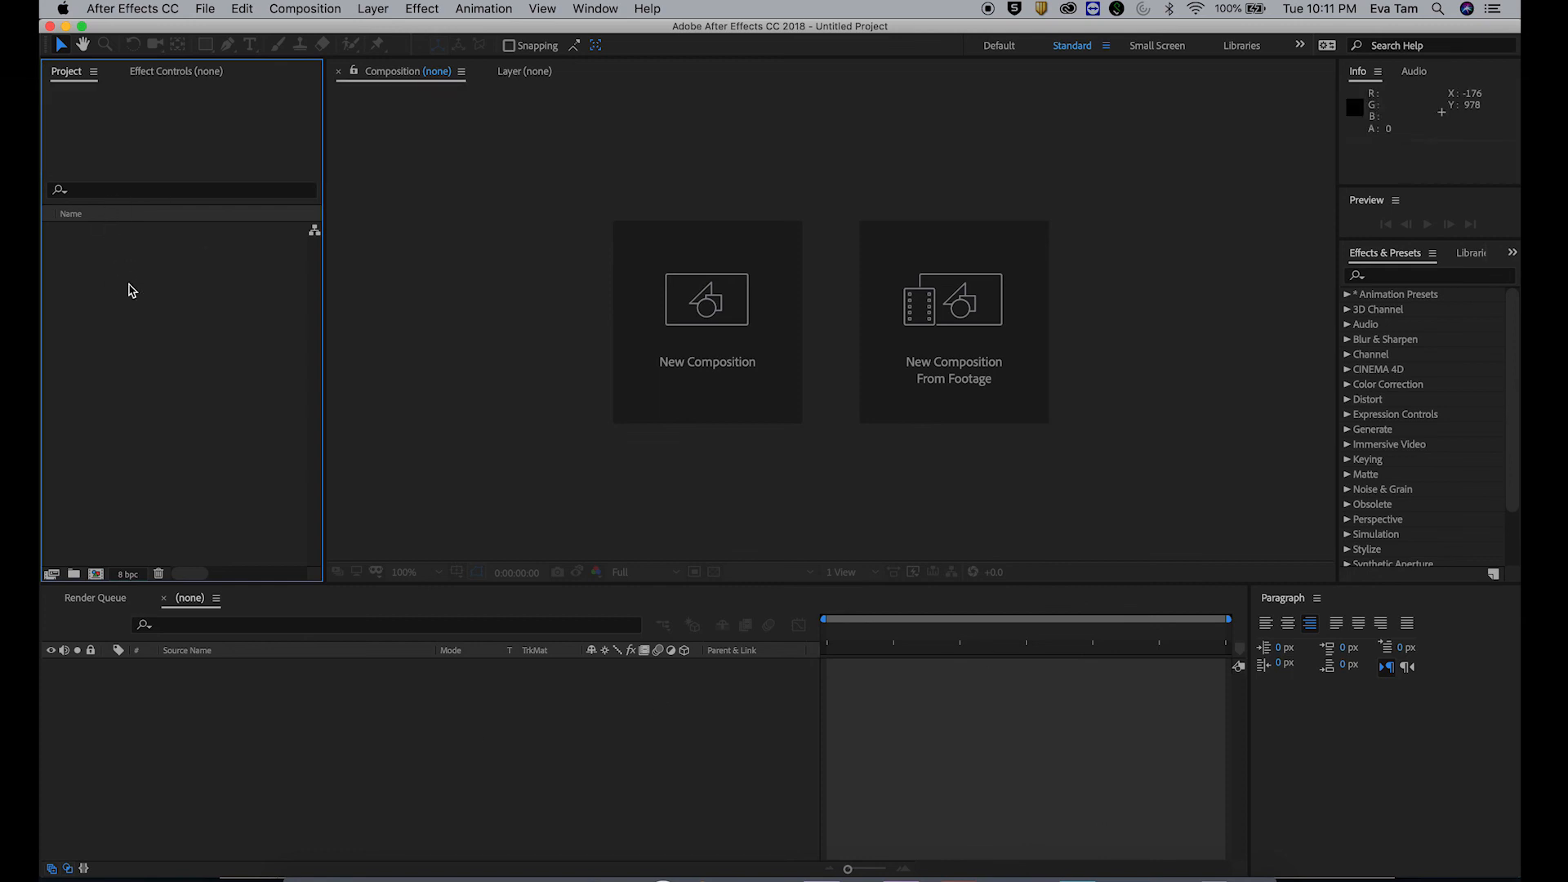
click(320, 788)
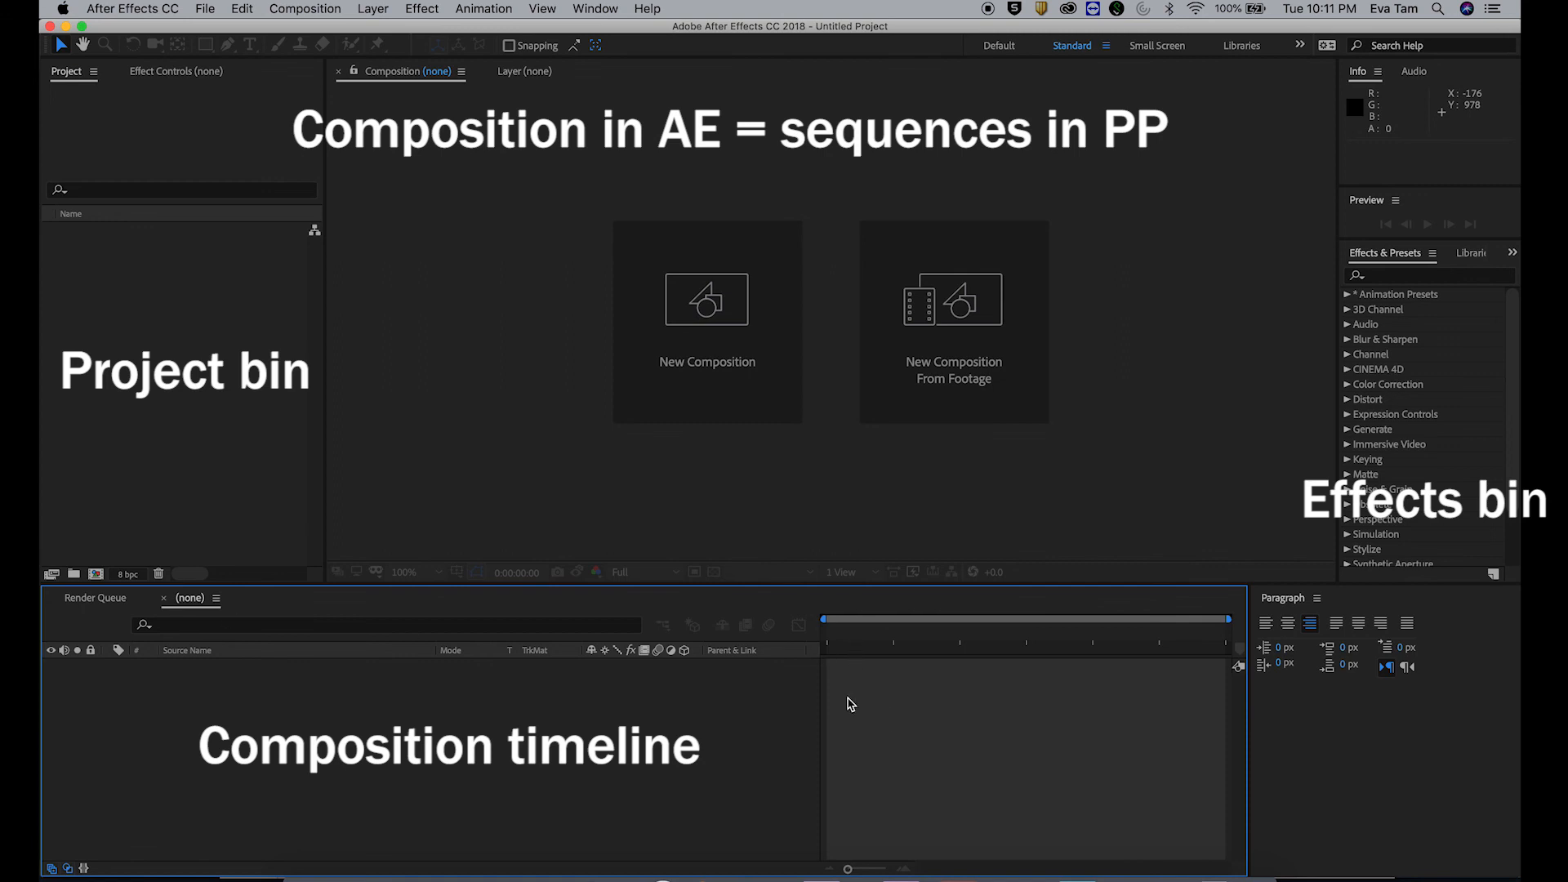
click(885, 252)
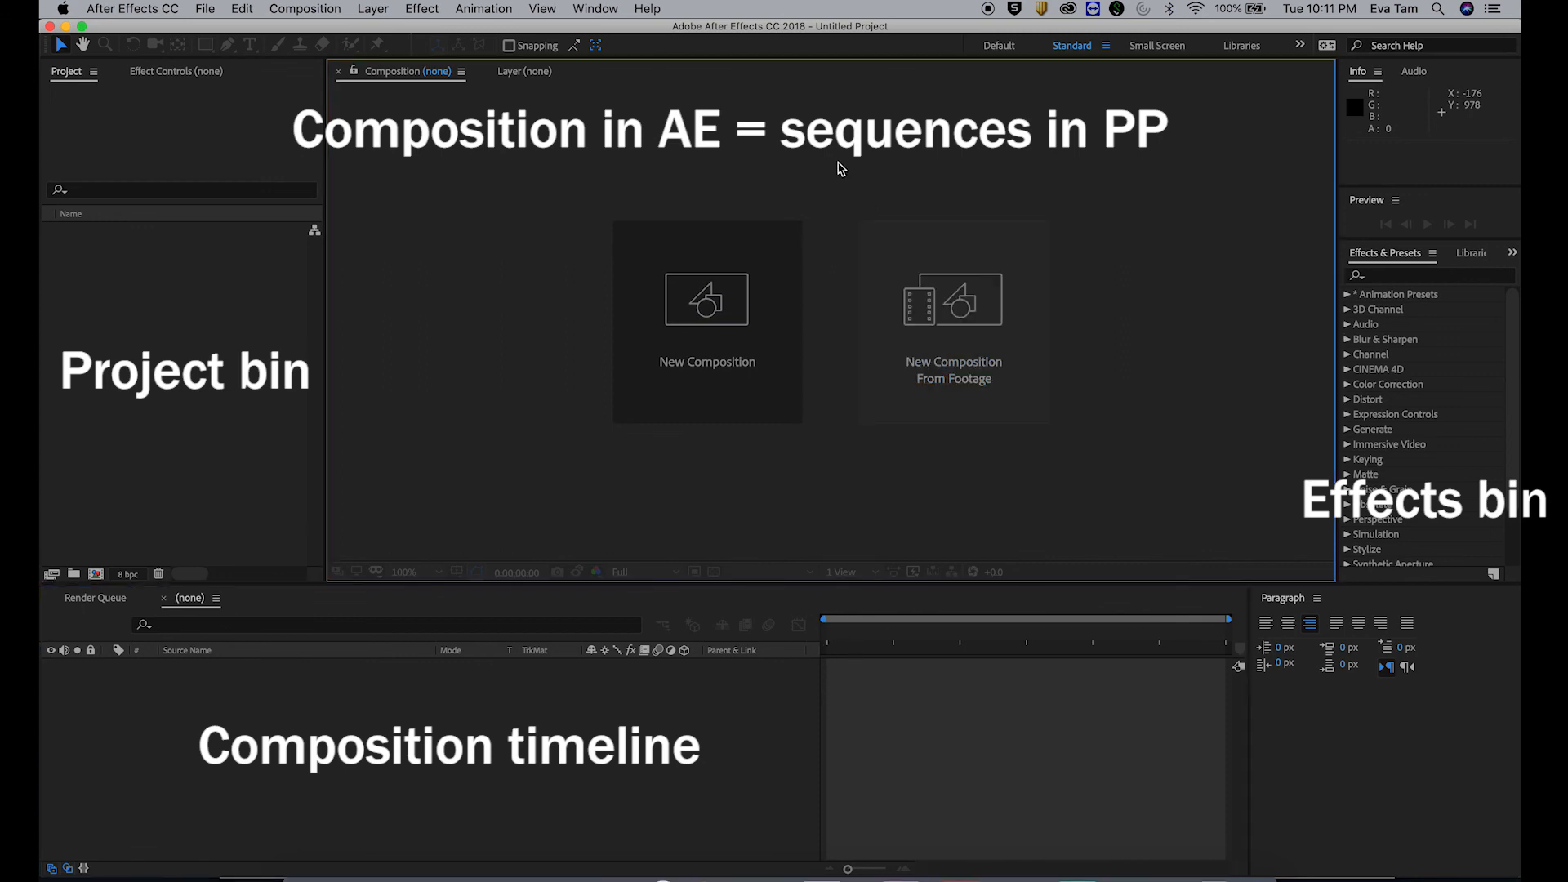
click(1011, 566)
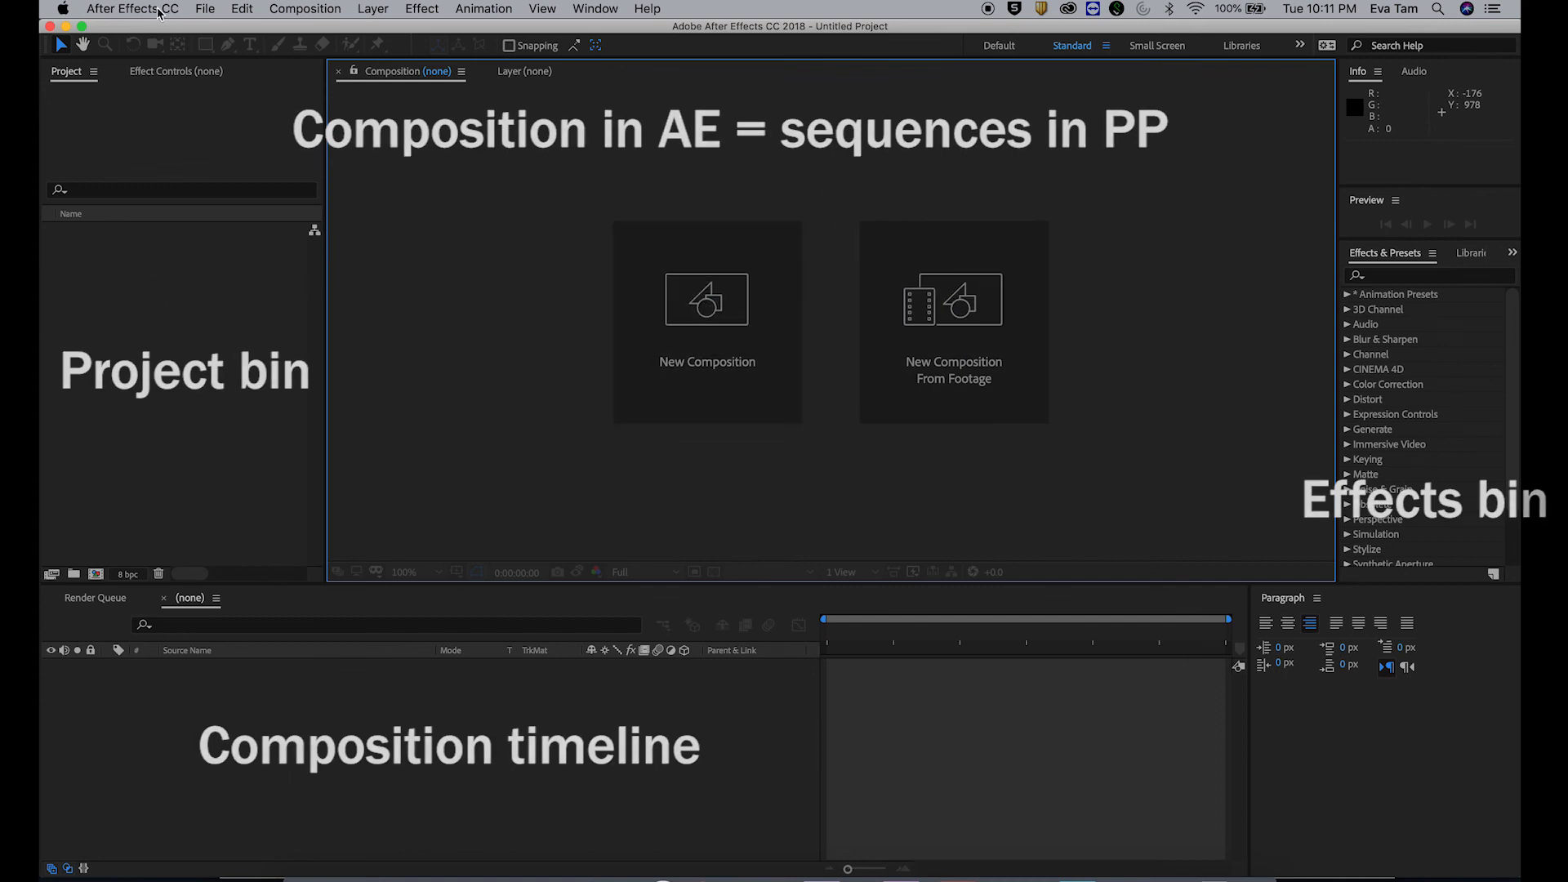
click(205, 9)
mouse_move(235, 35)
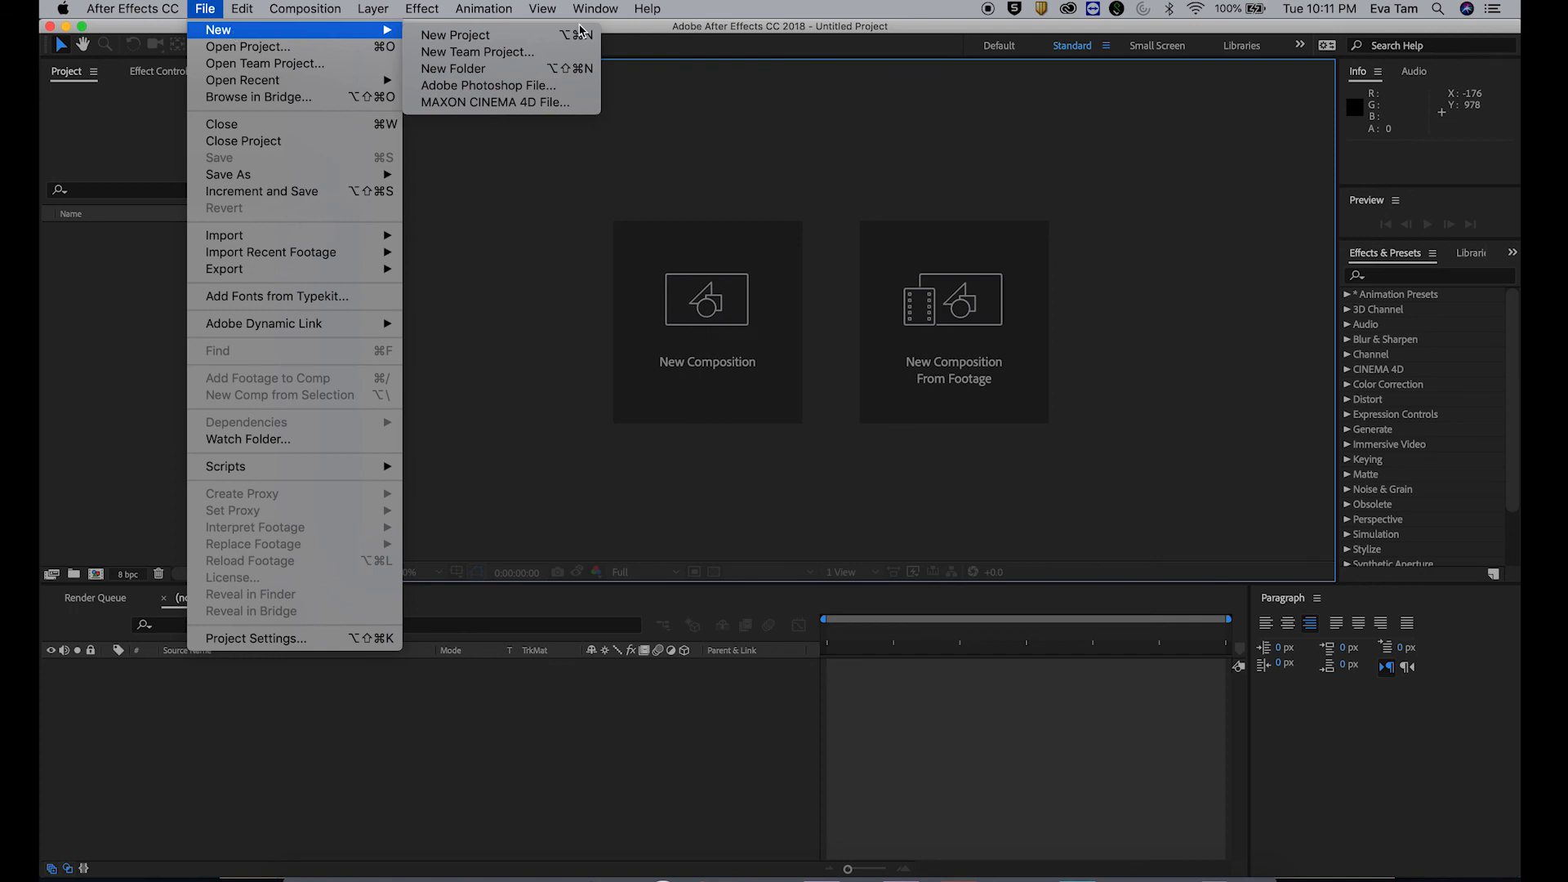
click(147, 288)
click(163, 262)
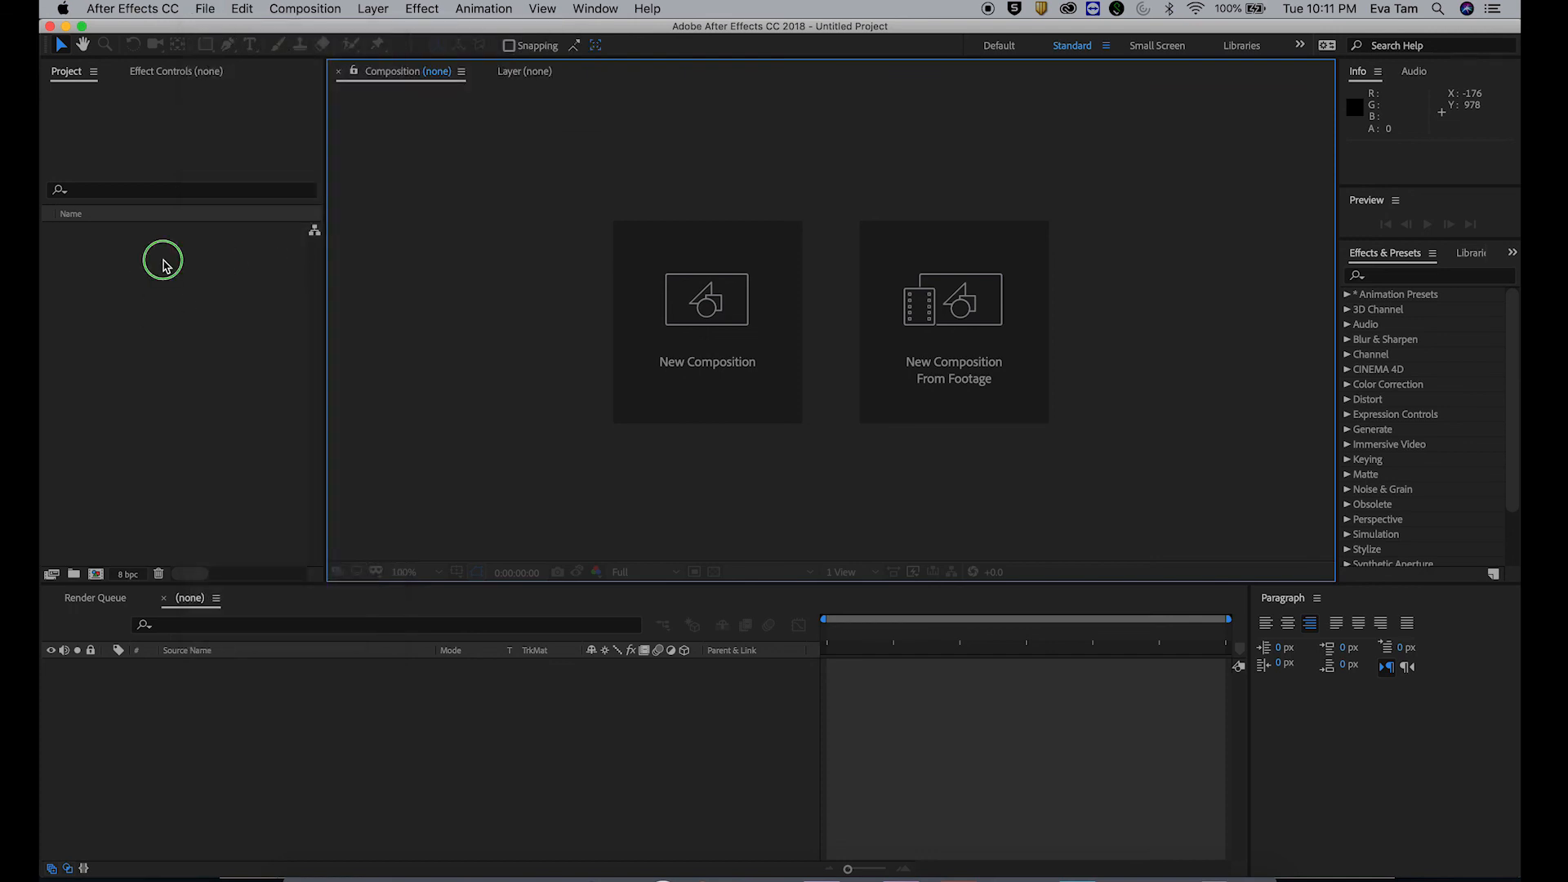
Step: Set up a new 1920 x 1080 composition named "line graph" with a frame rate of 25 fps
click(147, 77)
right_click(198, 268)
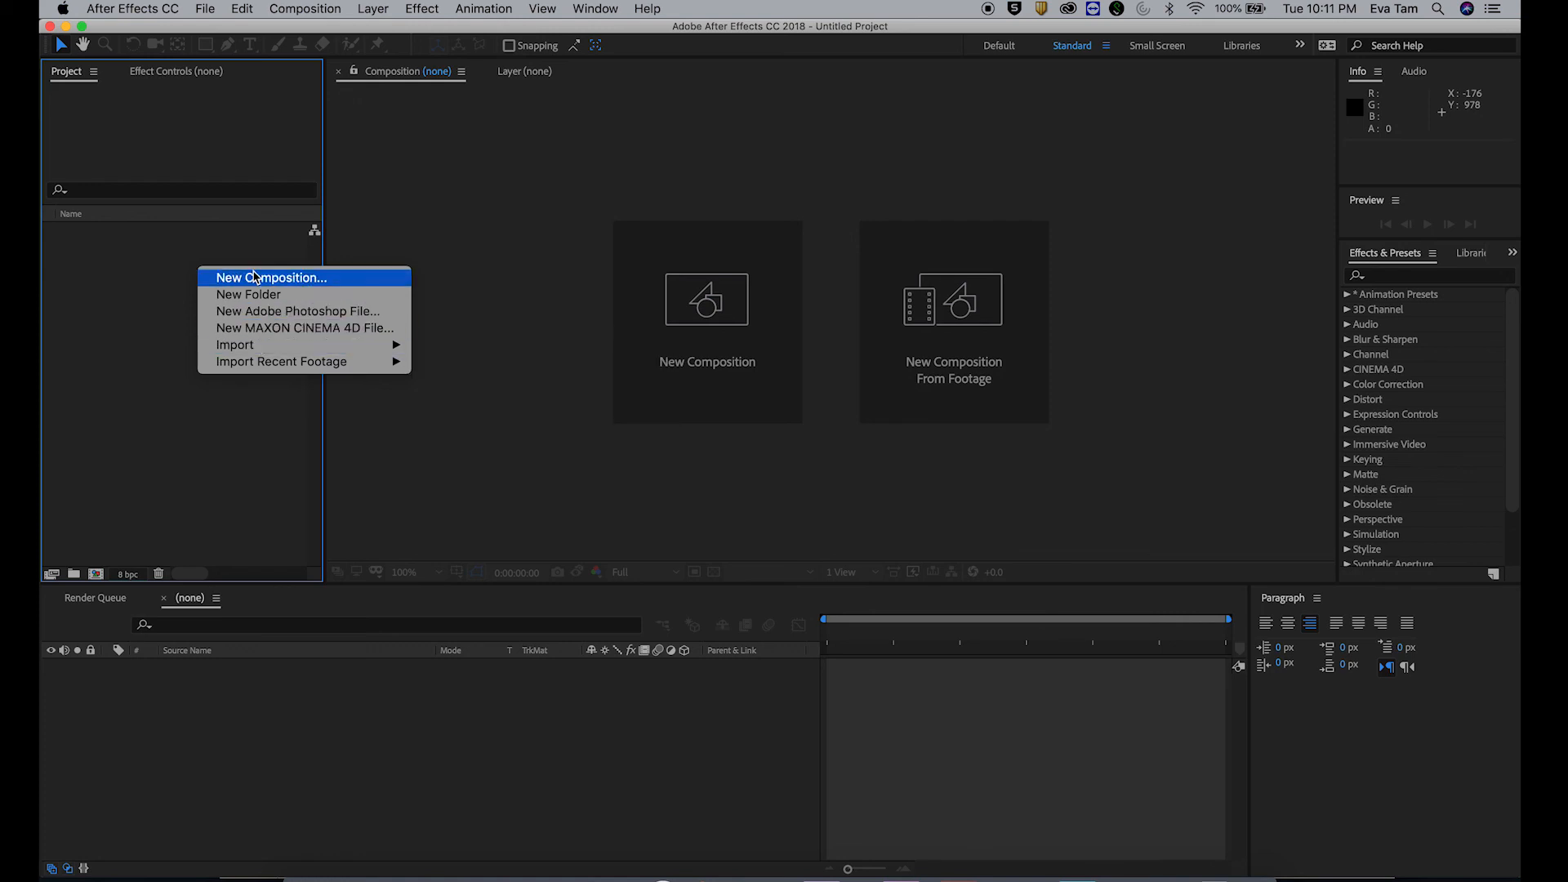
click(261, 278)
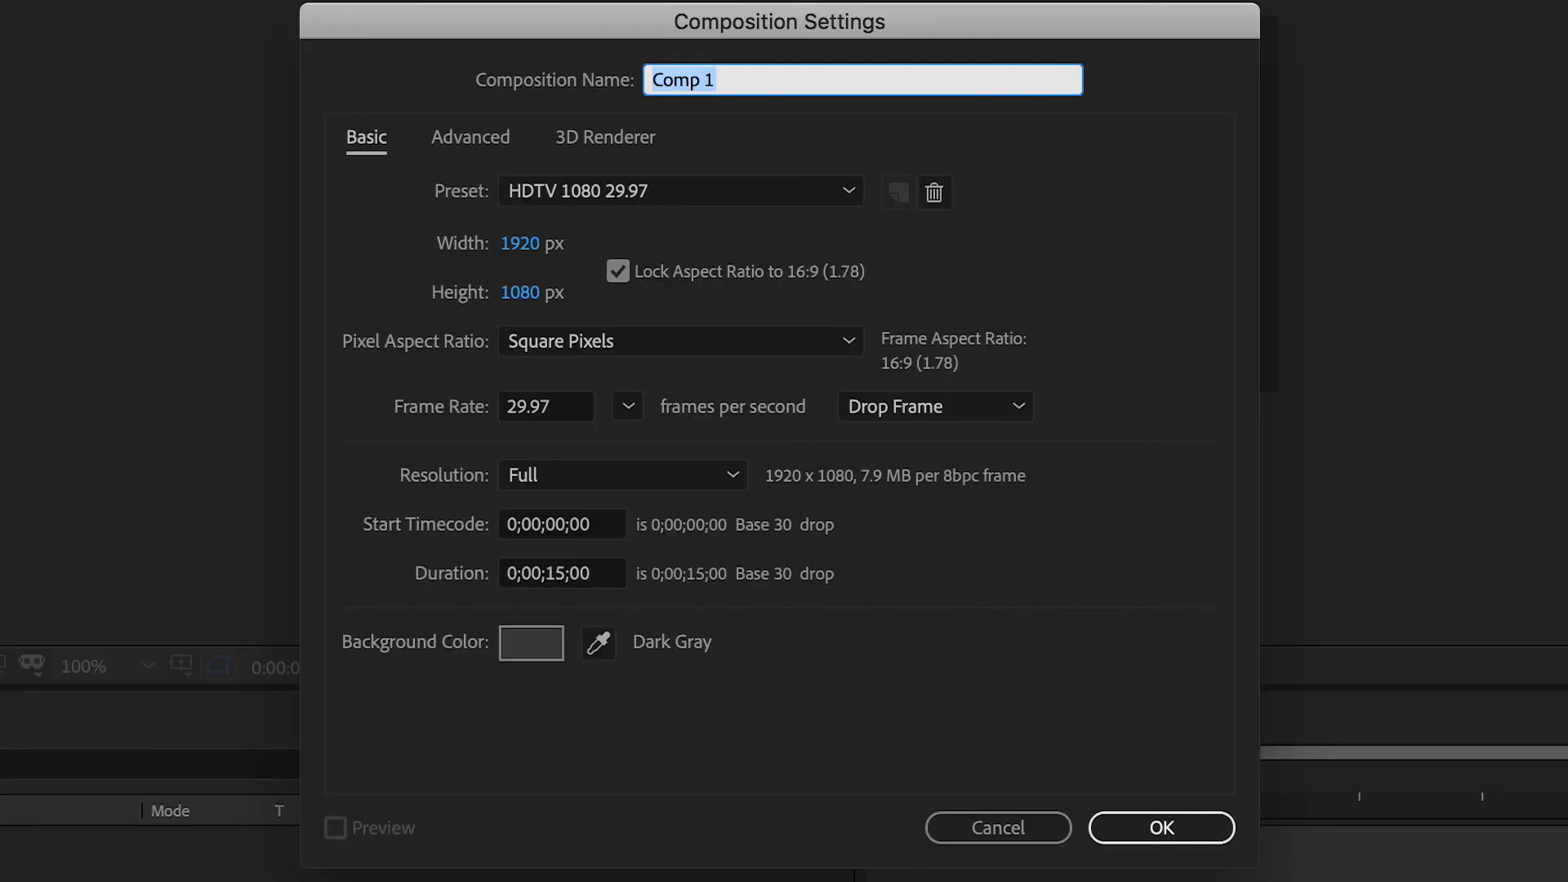
key(BackSpace)
text(line graph)
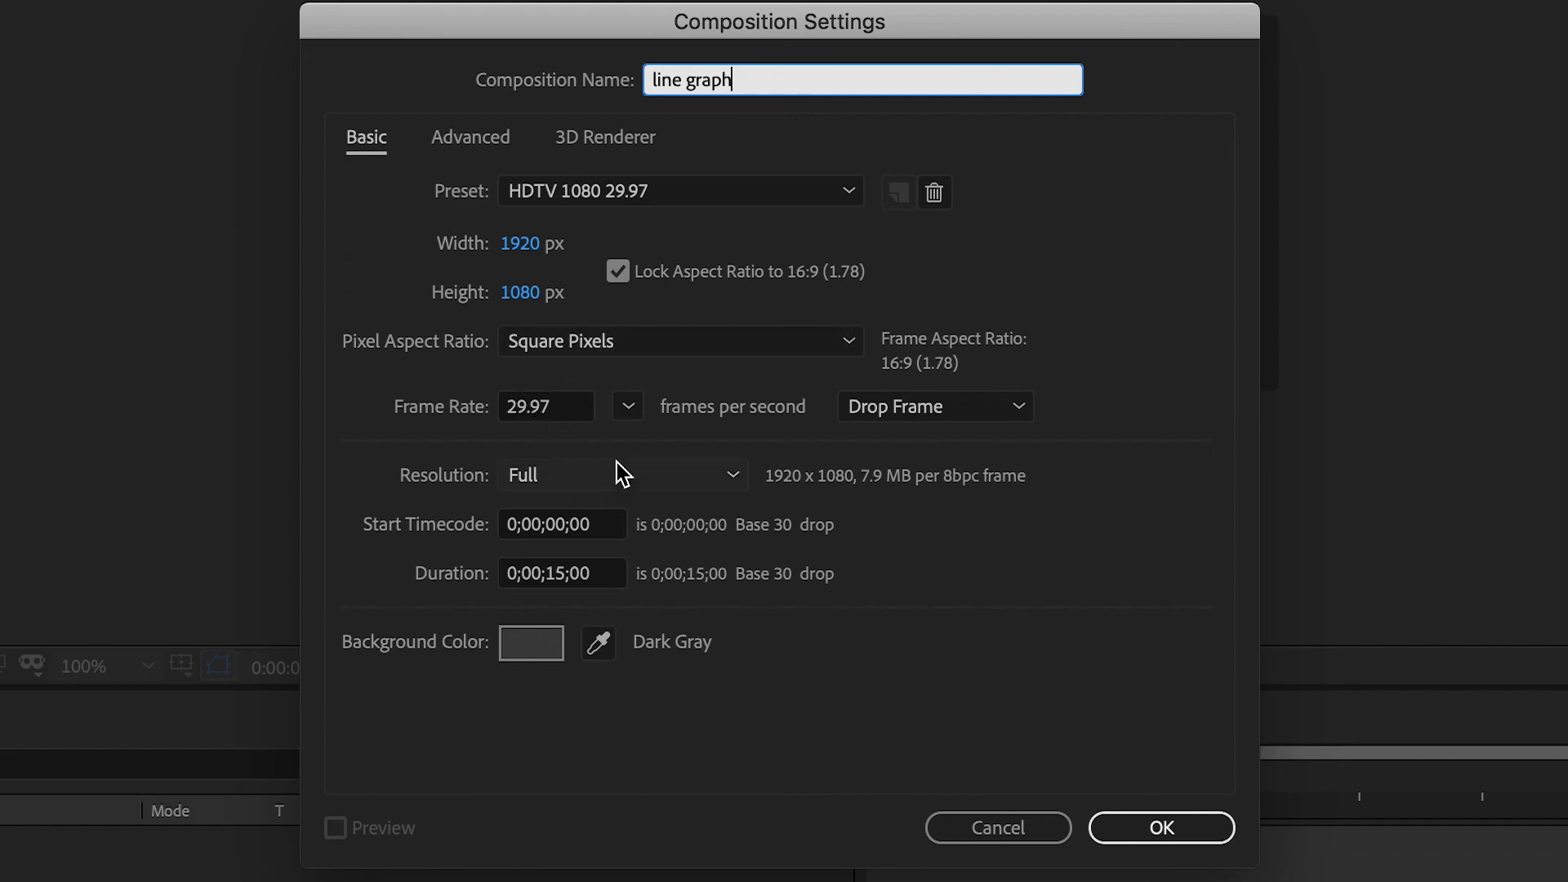
click(523, 412)
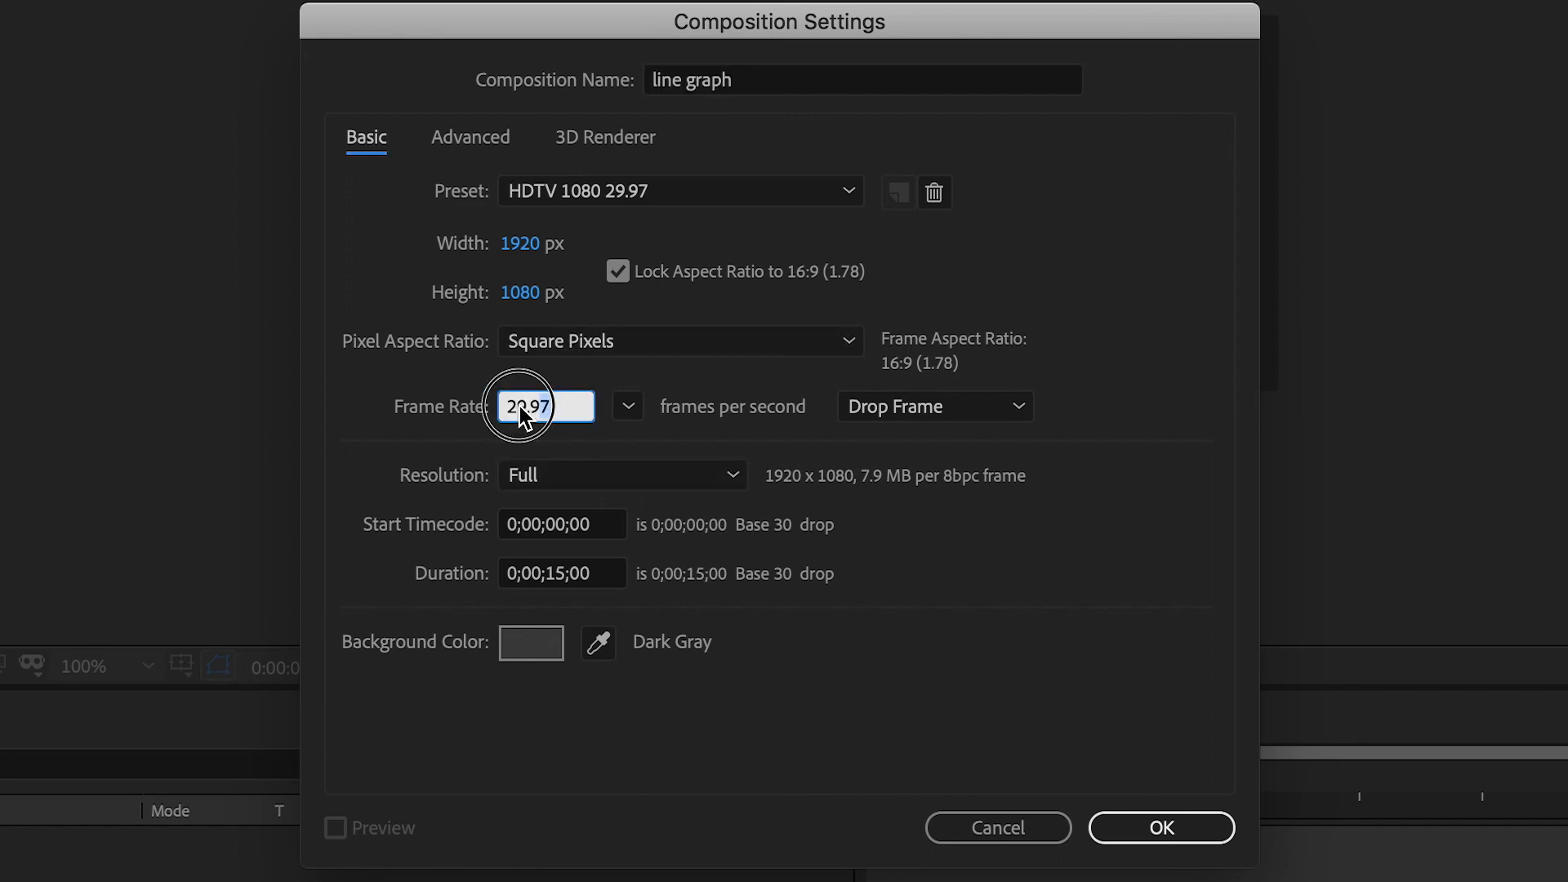
text(25)
click(661, 459)
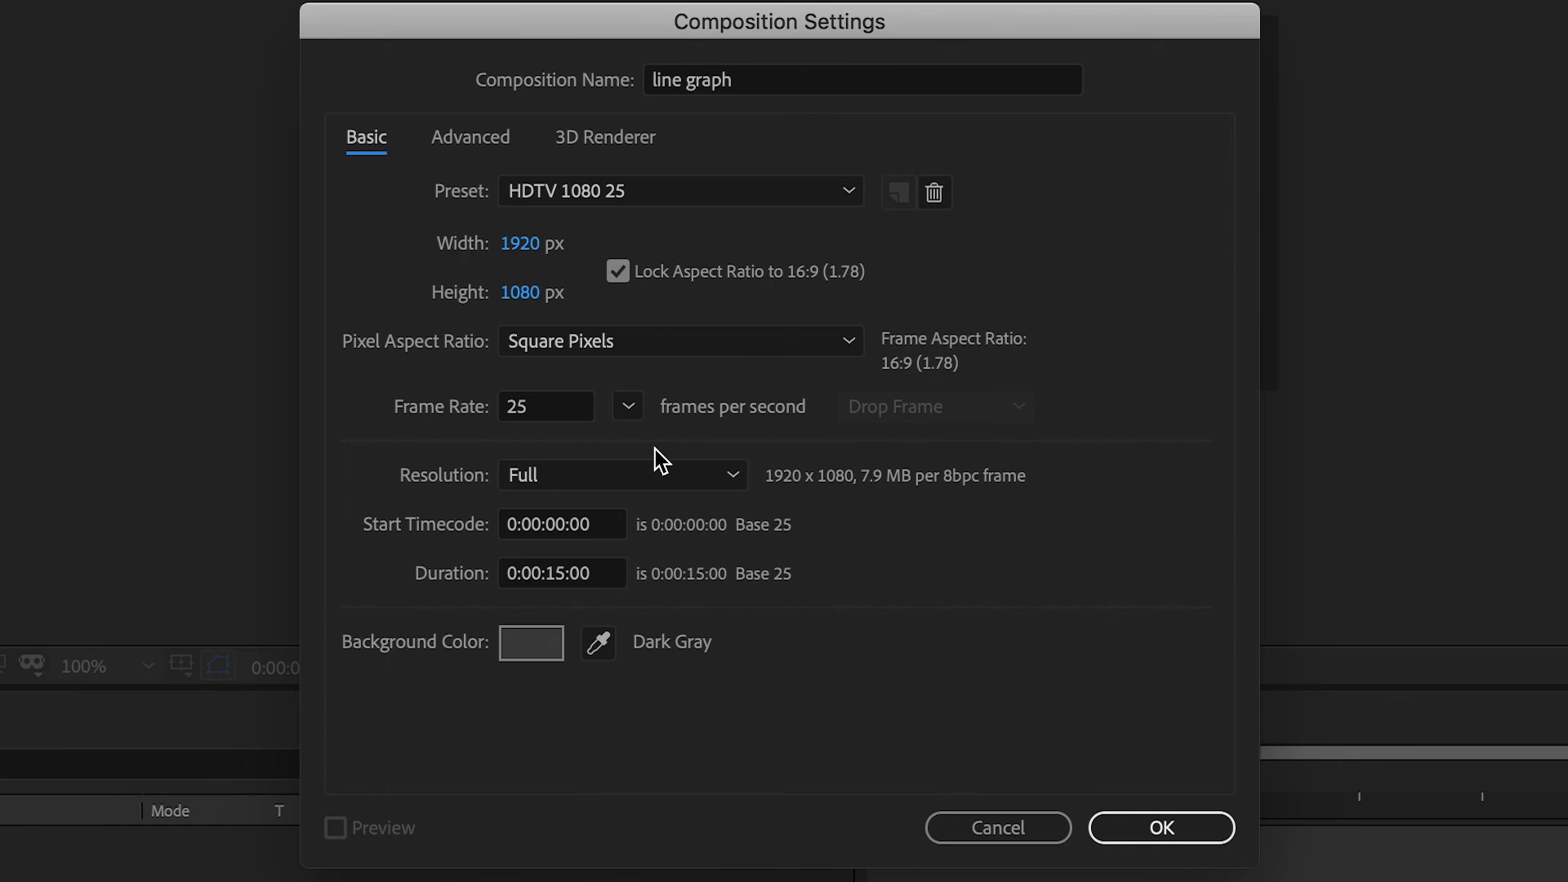
Step: Set the composition's background color to light gray C6C6C6, keep the 15-second duration, and create the composition
click(554, 575)
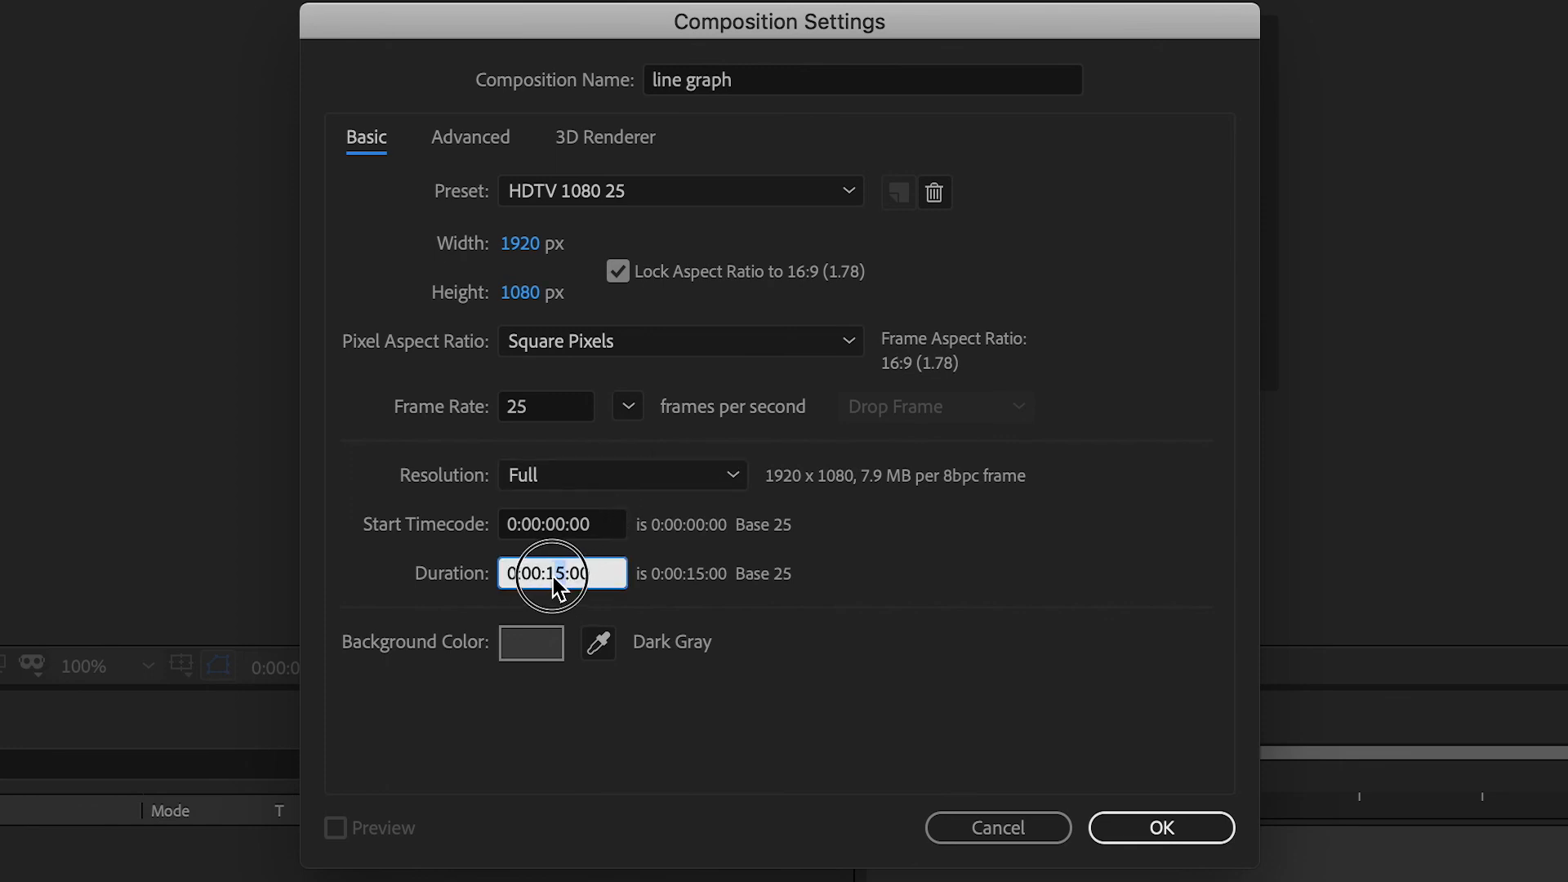
click(539, 645)
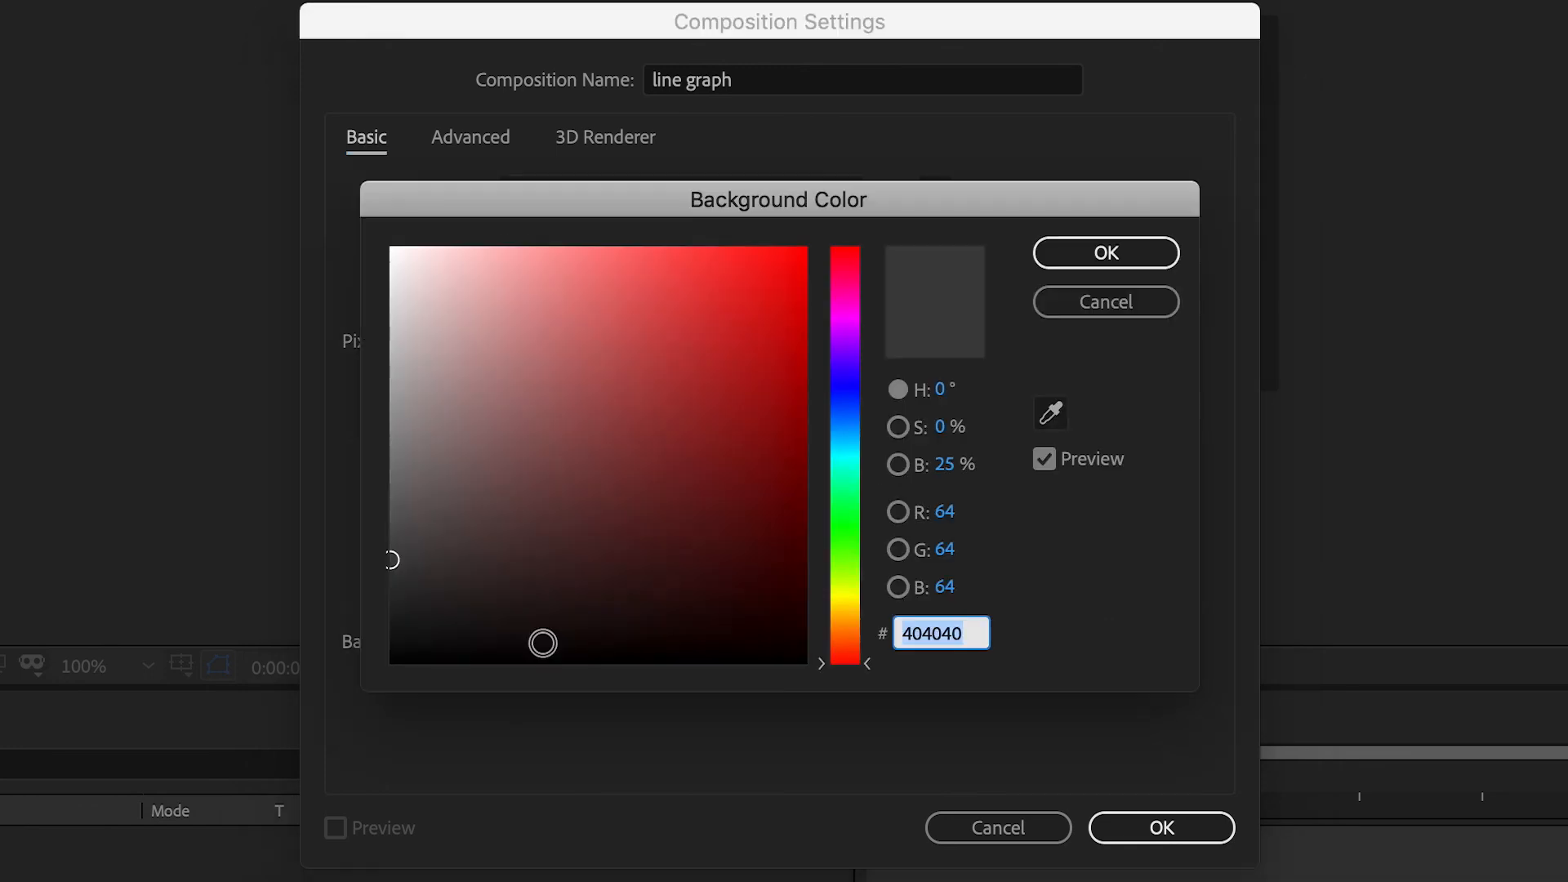
drag(445, 476, 374, 340)
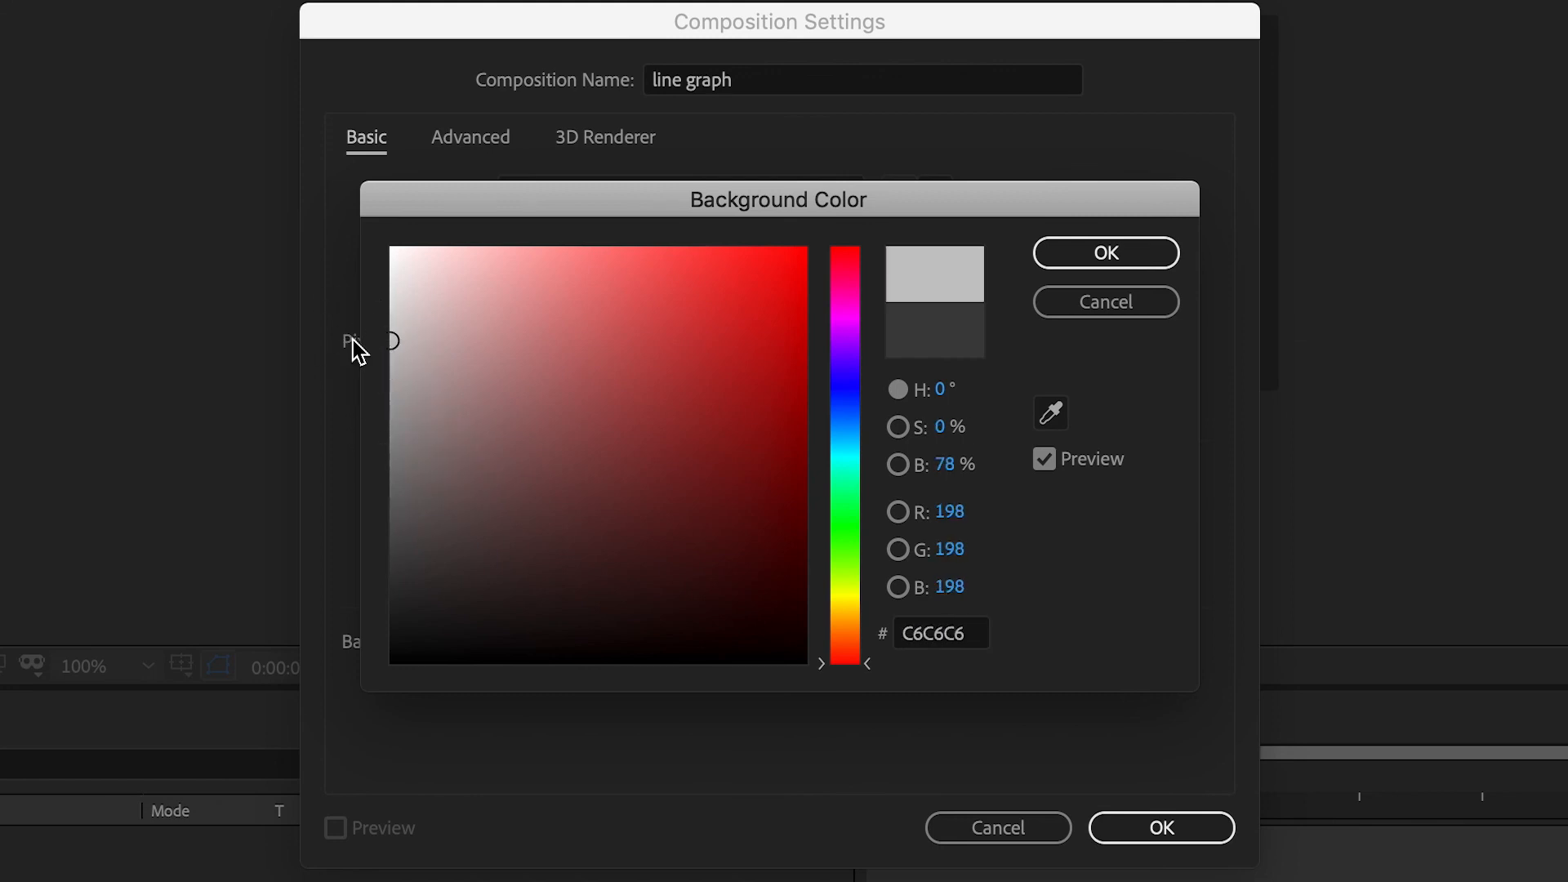
click(1134, 251)
click(558, 576)
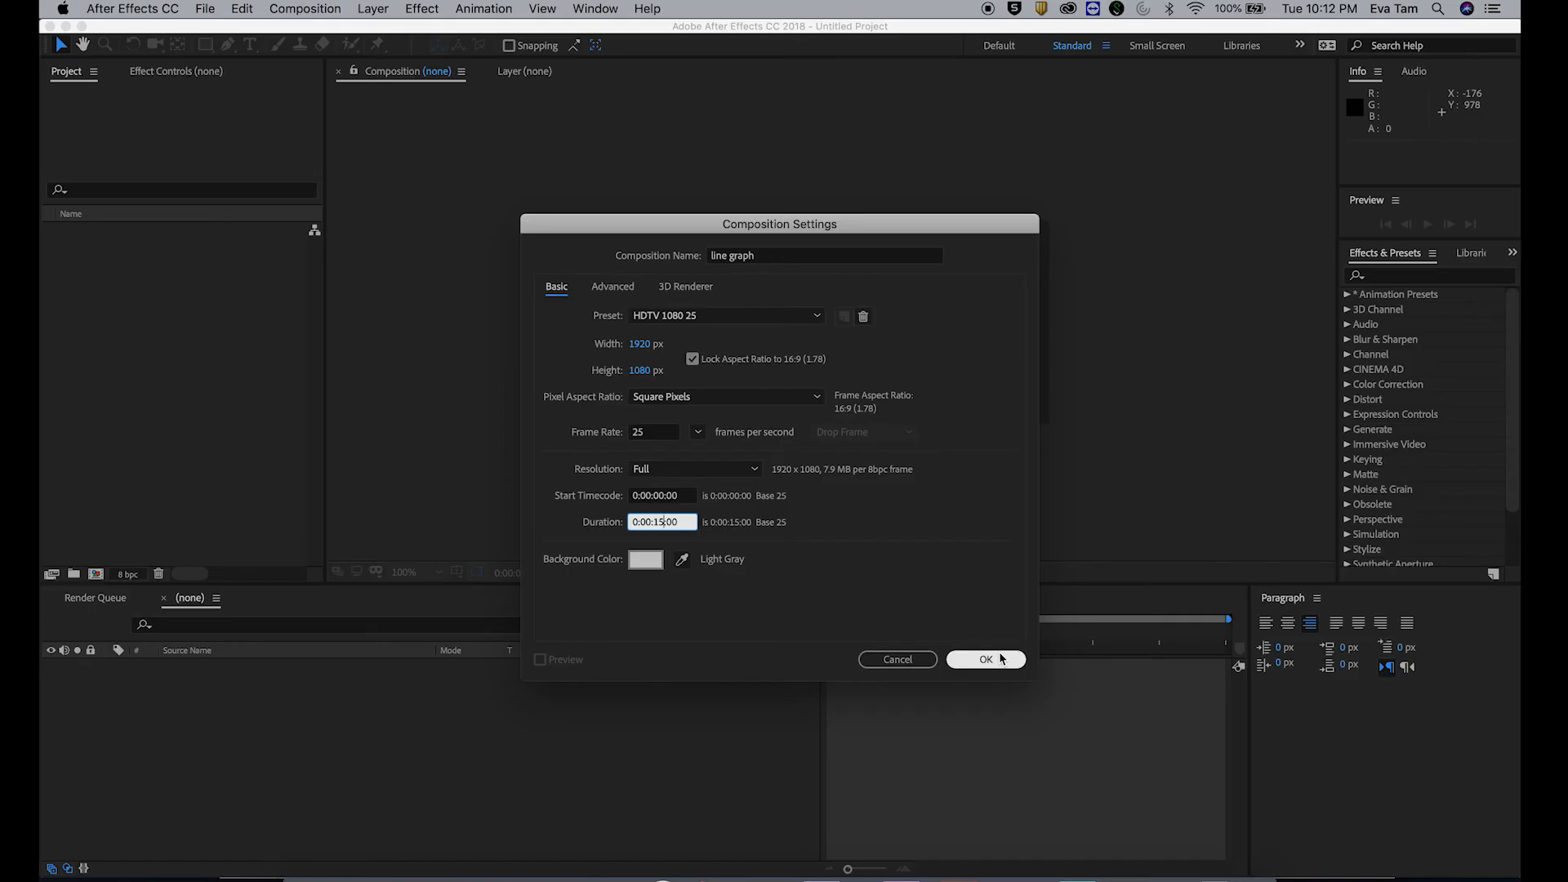
click(1002, 659)
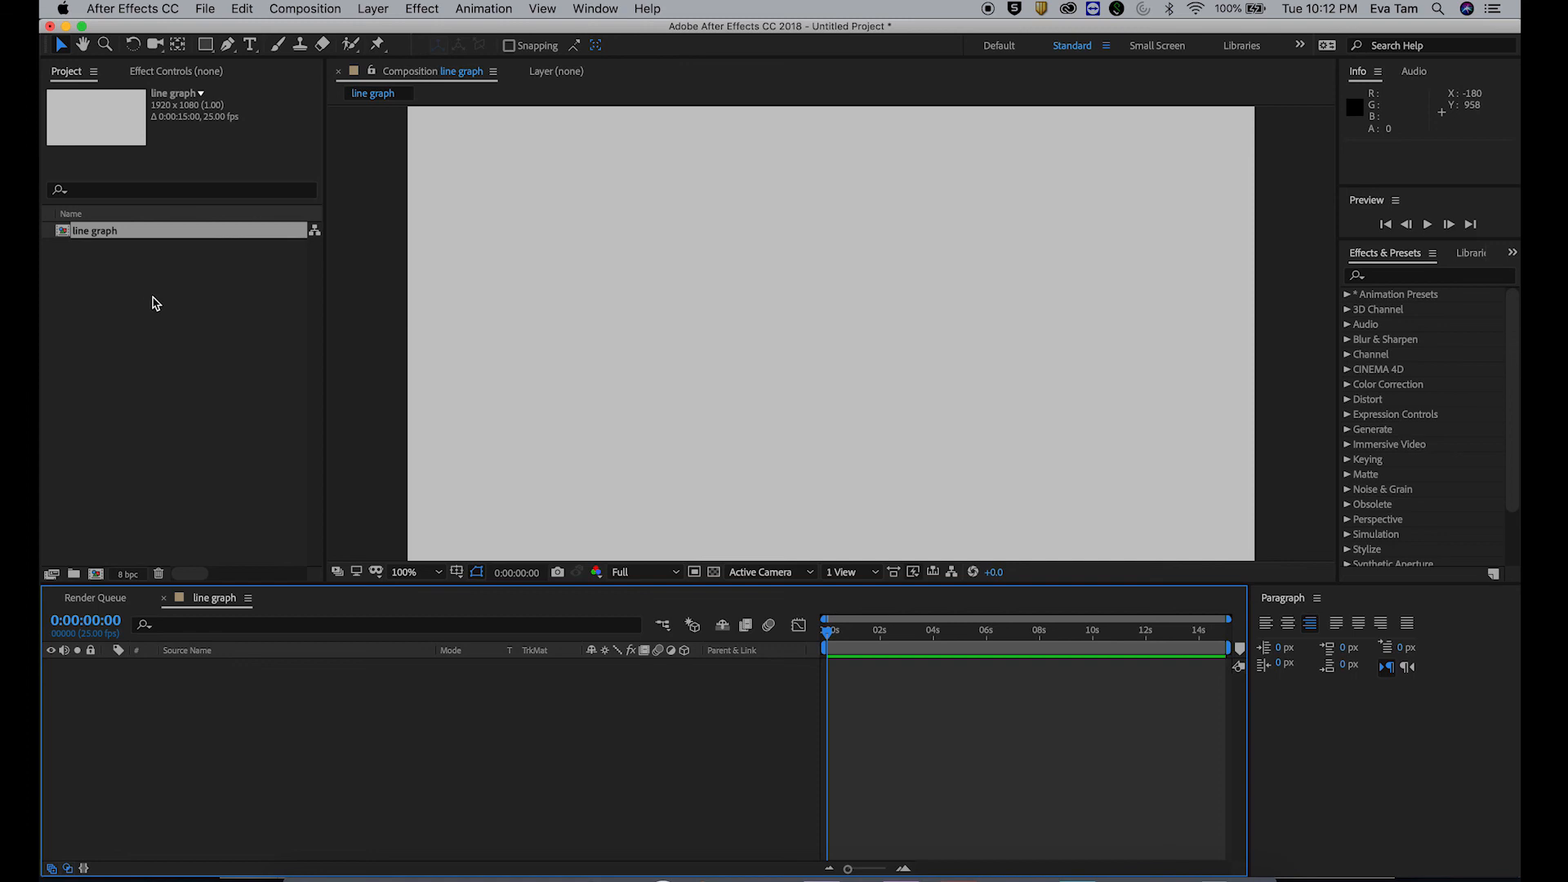
Step: Import line graph.psd as a Composition - Retain Layer Sizes with Editable Layer Styles
right_click(155, 303)
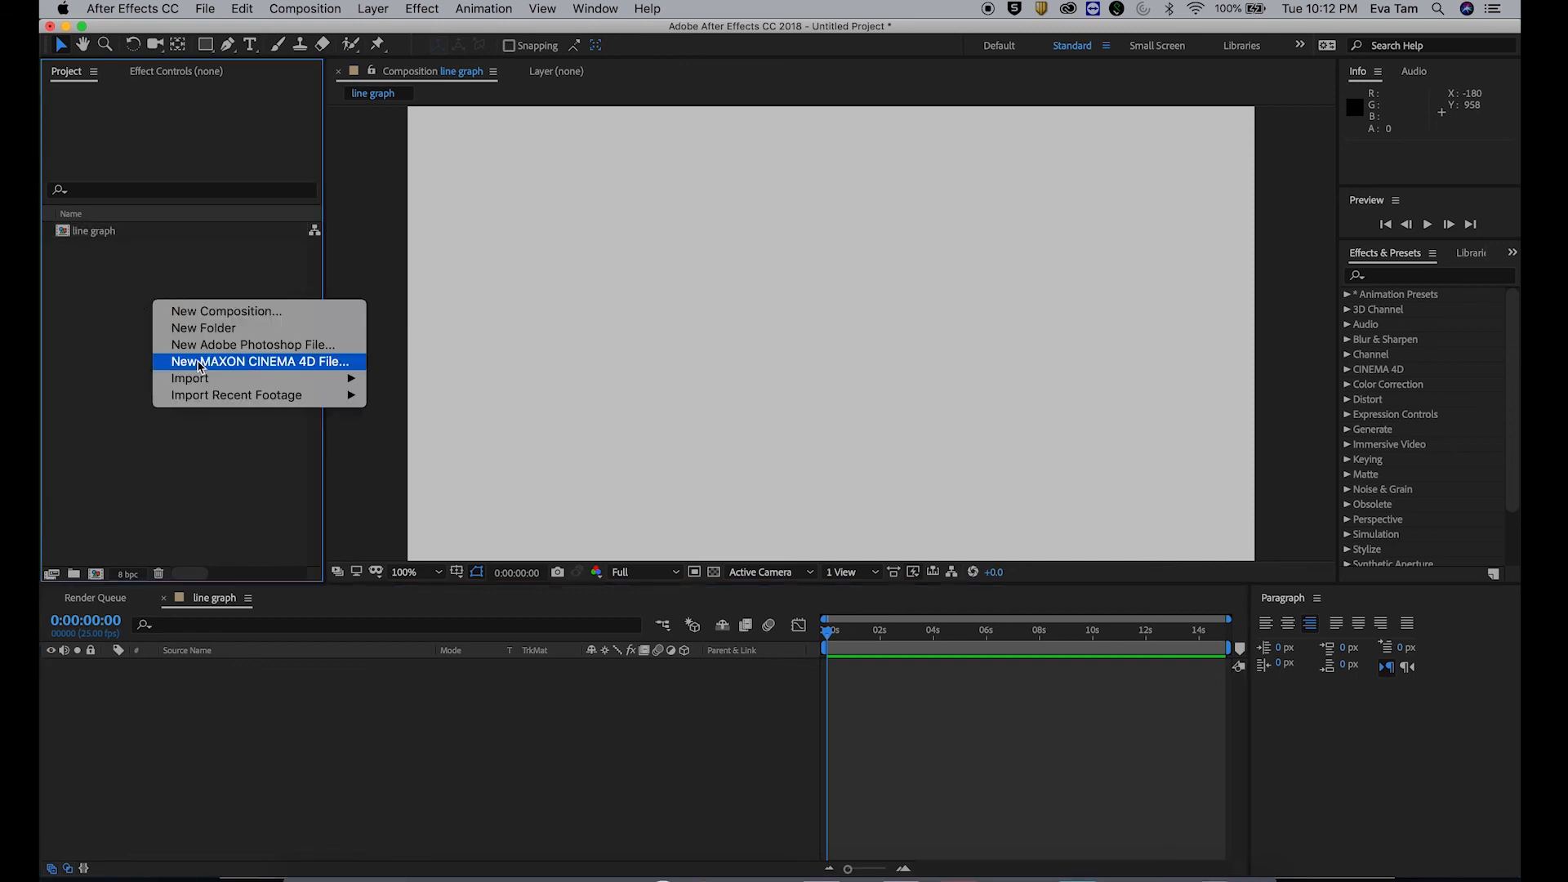
mouse_move(359, 378)
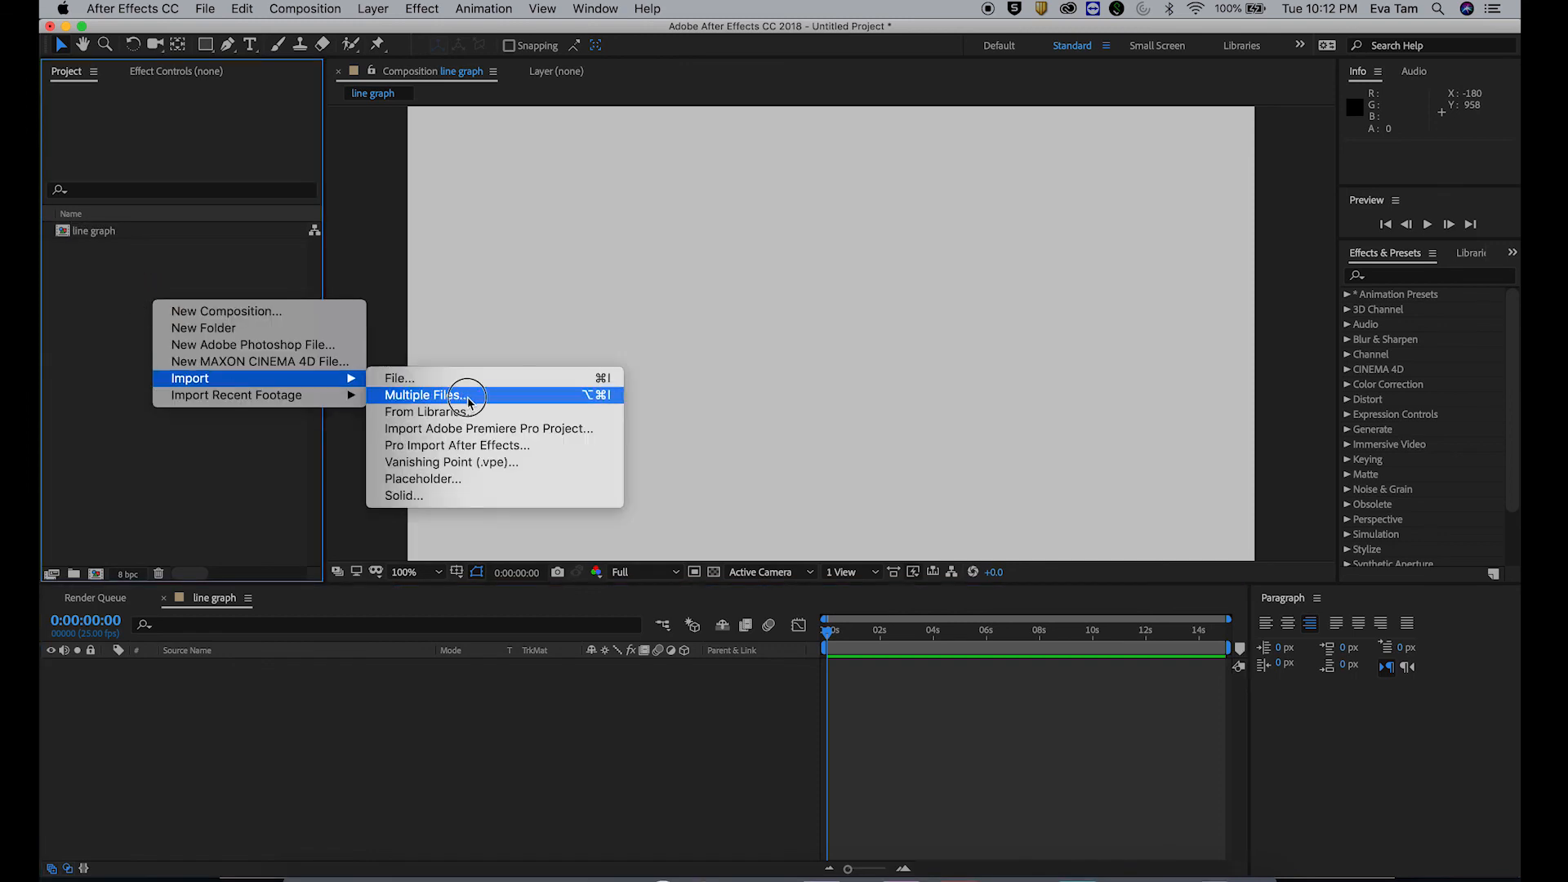
click(463, 393)
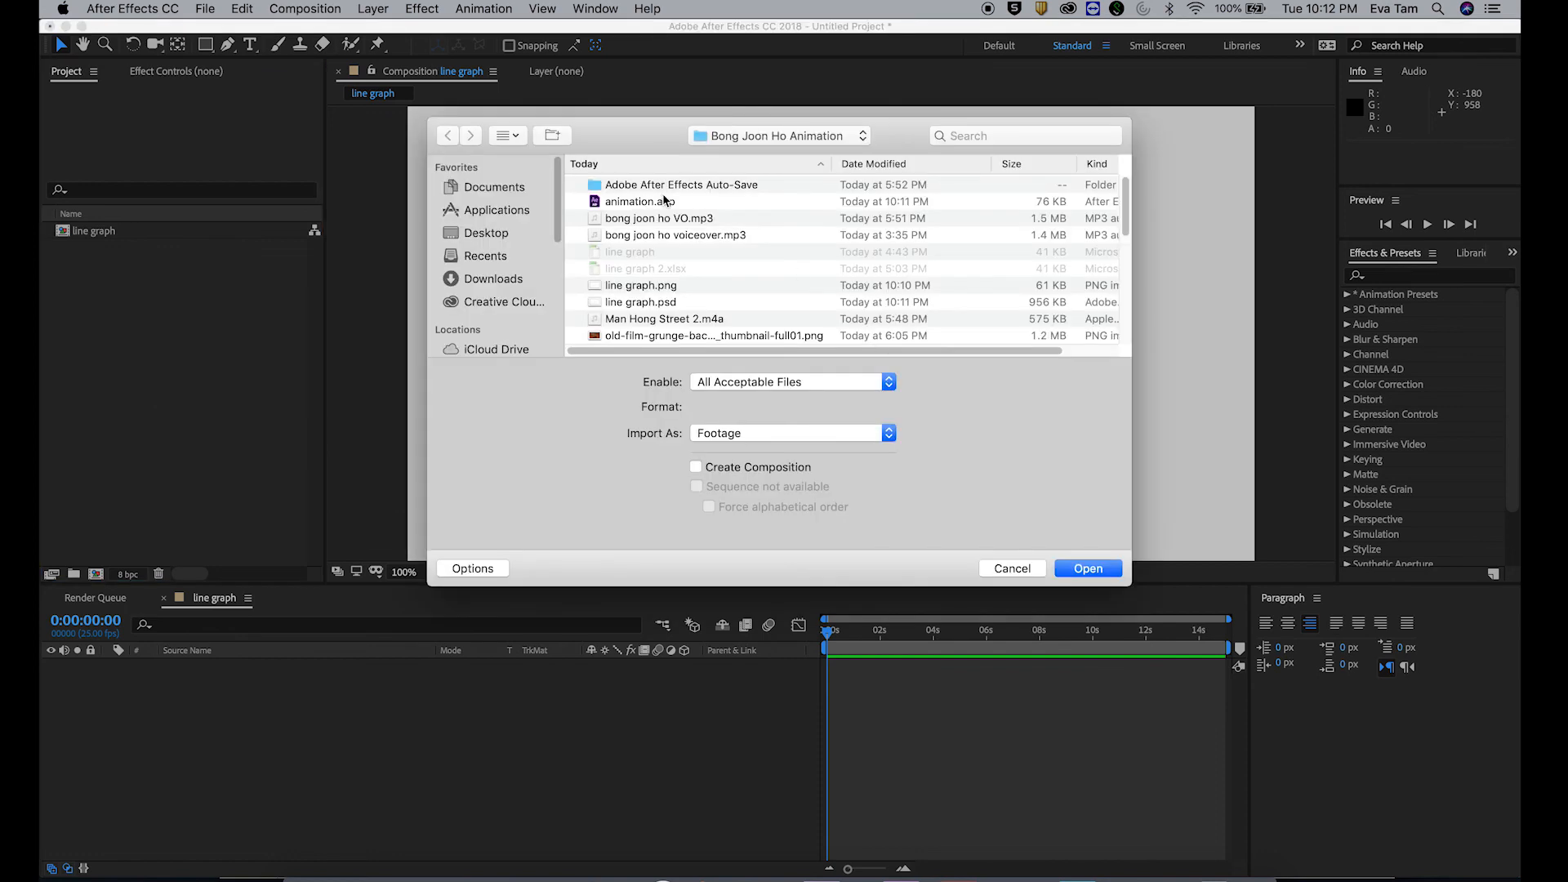
click(662, 304)
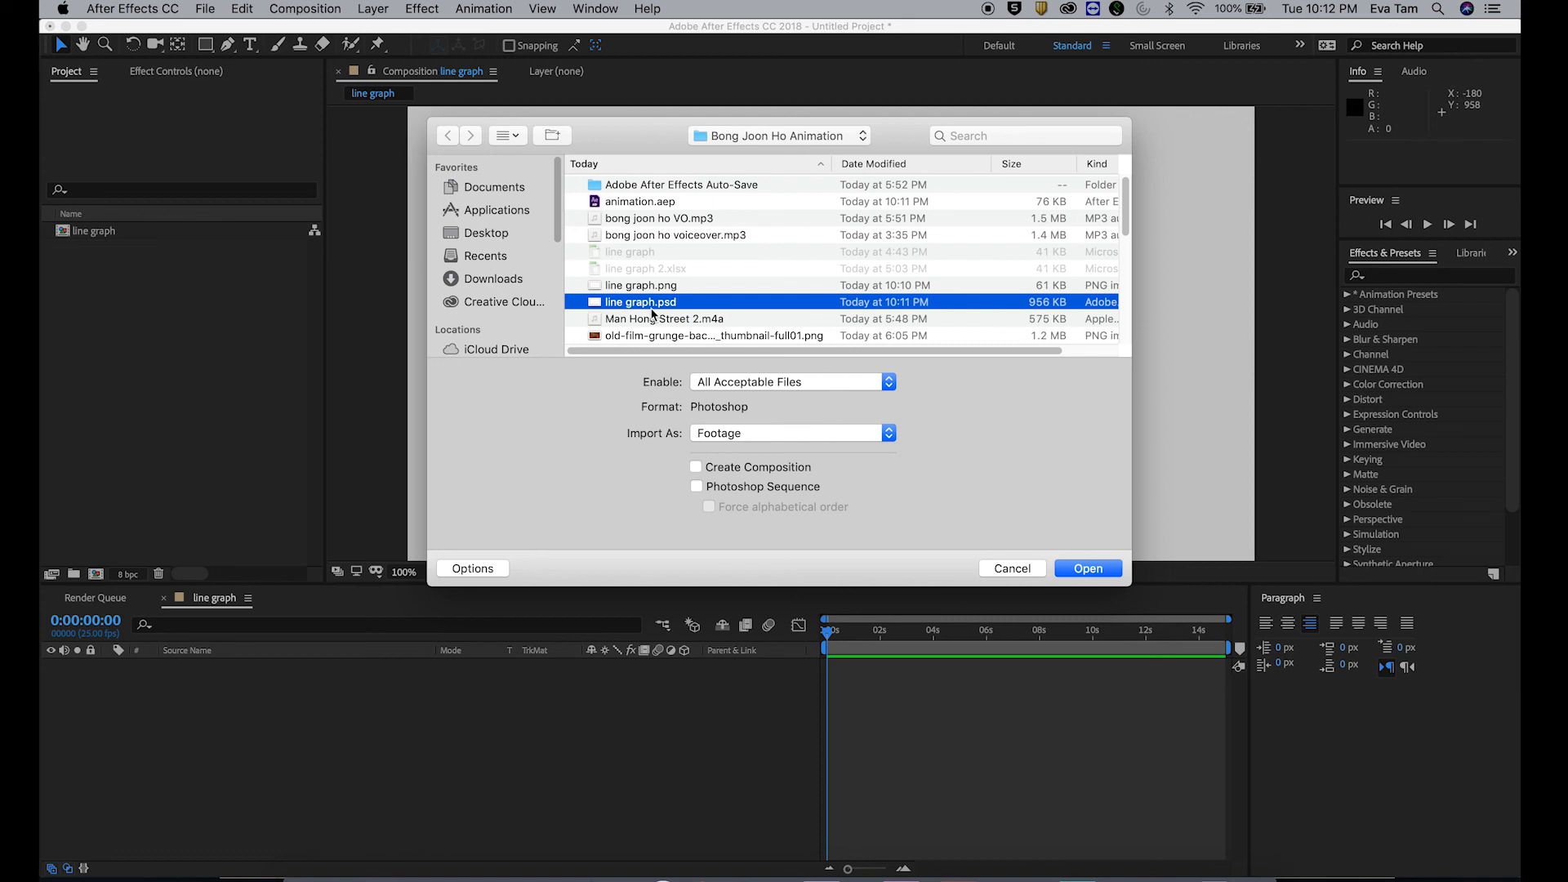
click(1072, 576)
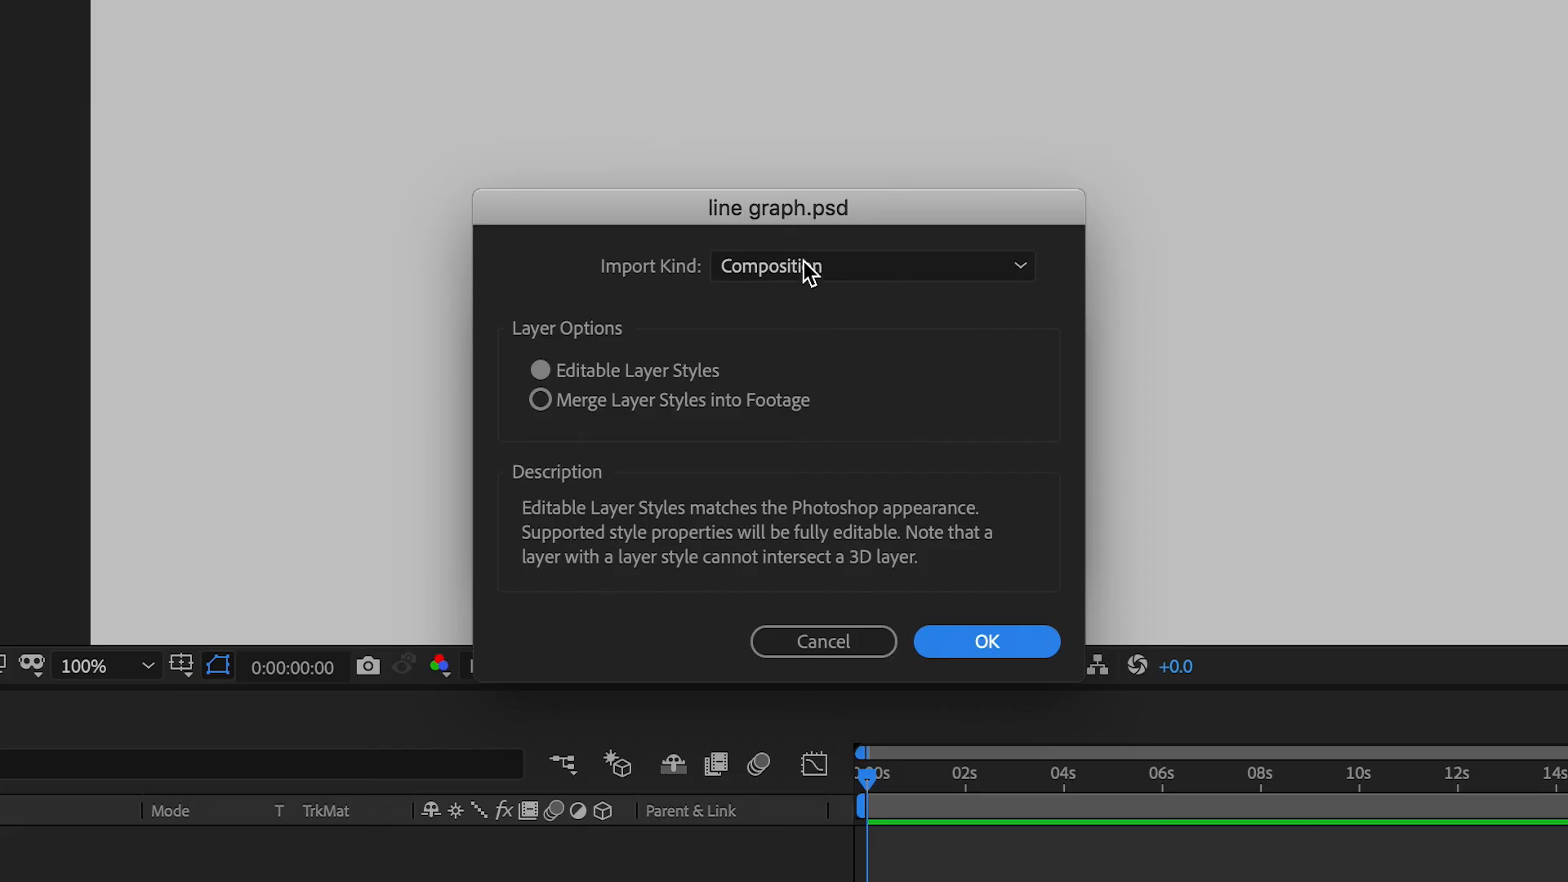
click(793, 357)
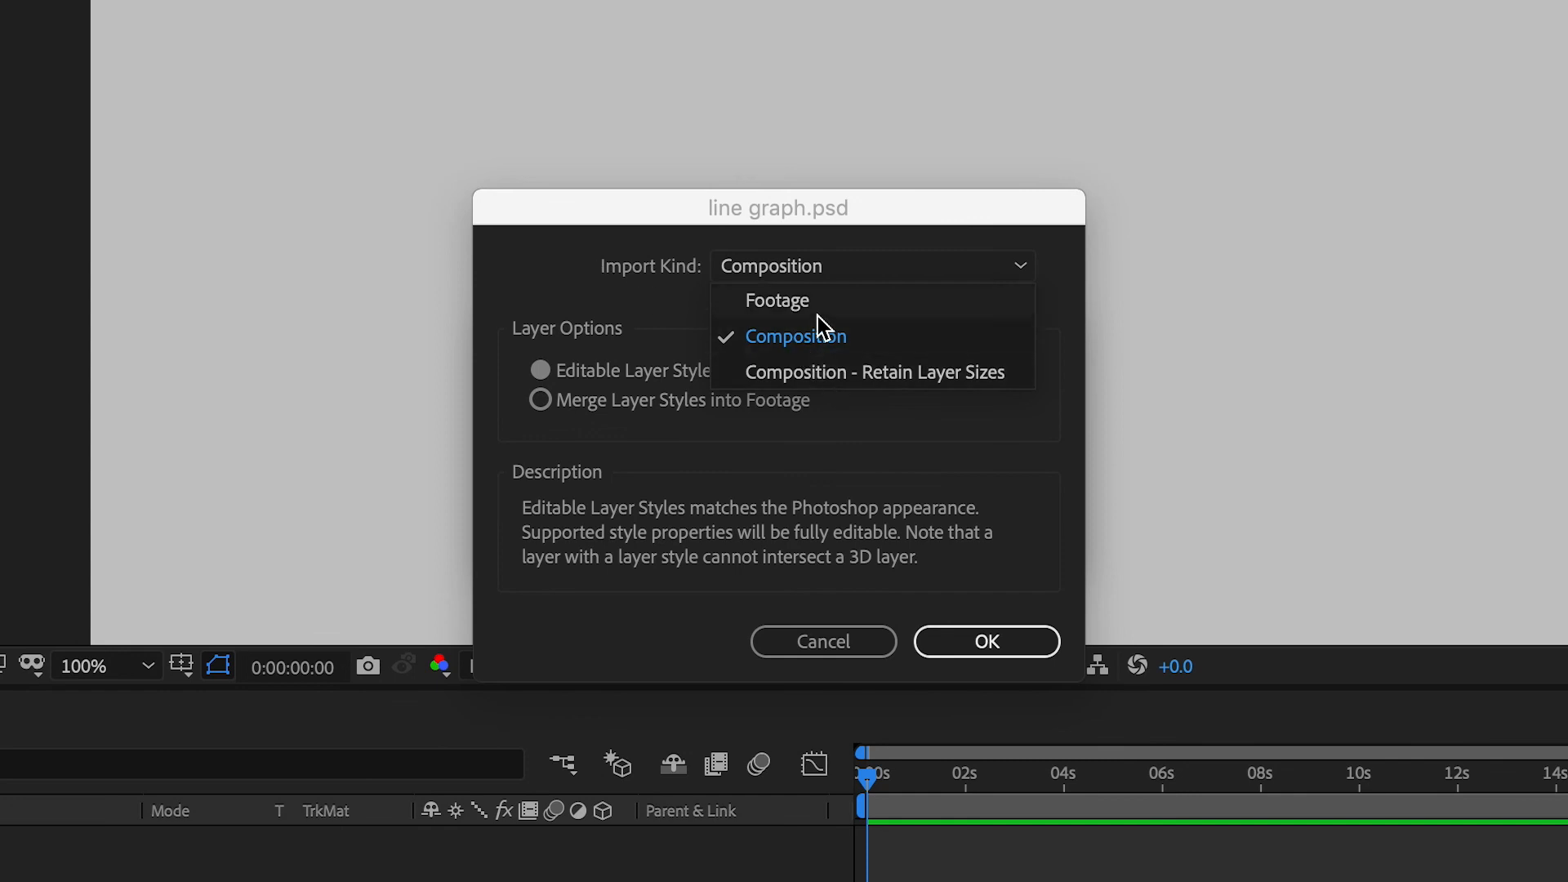
click(839, 376)
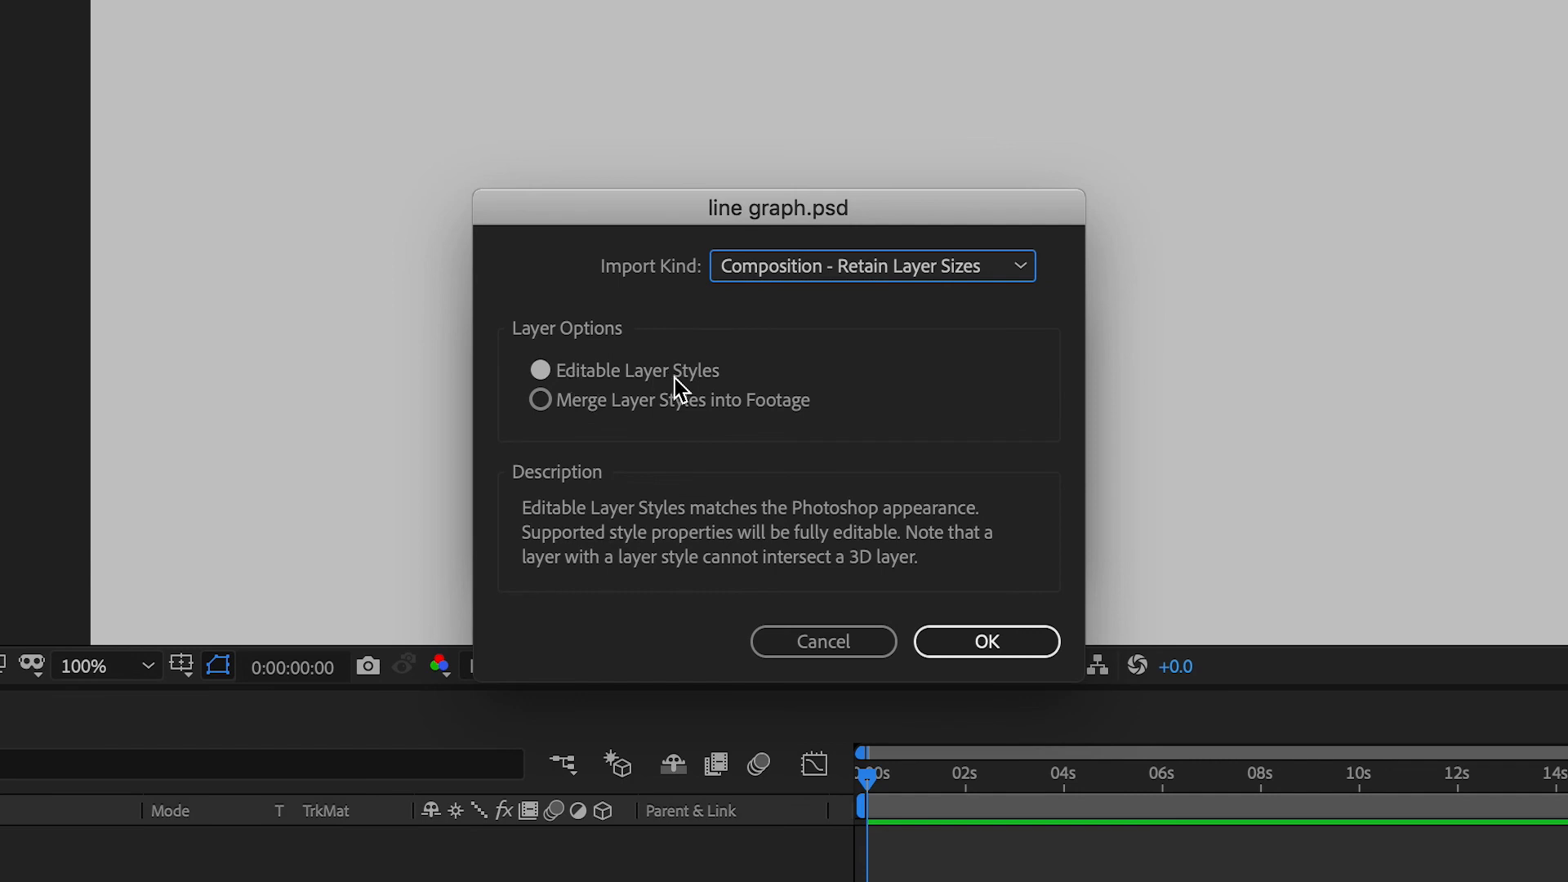
click(564, 369)
click(966, 638)
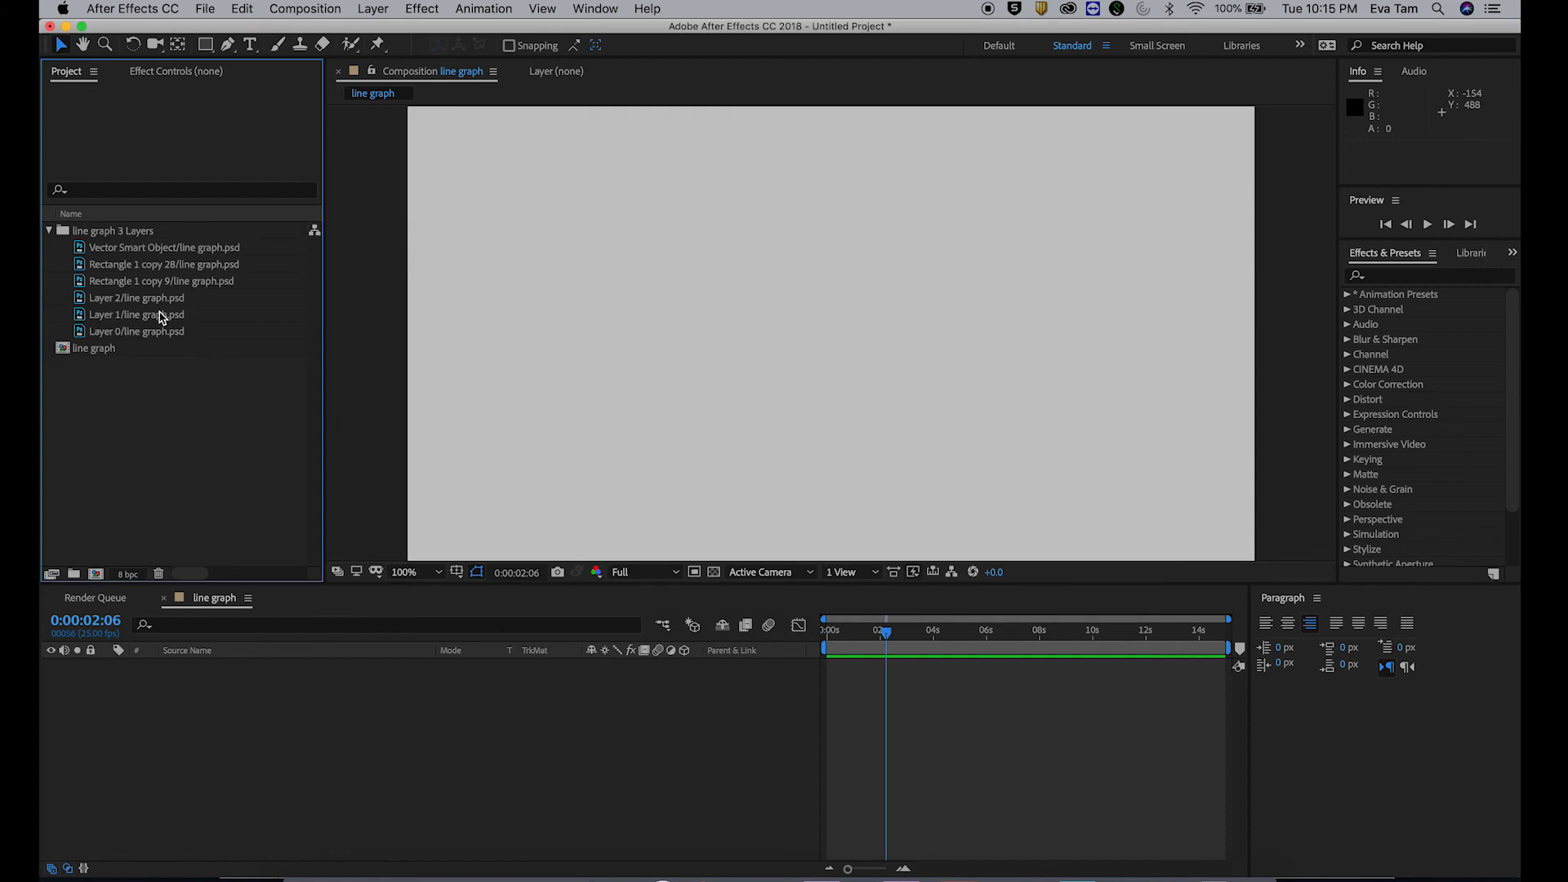
Step: Add the Layer 1, Layer 2, Rectangle 1 copy 9 and Rectangle 1 copy 28 footage to the line graph timeline
click(161, 316)
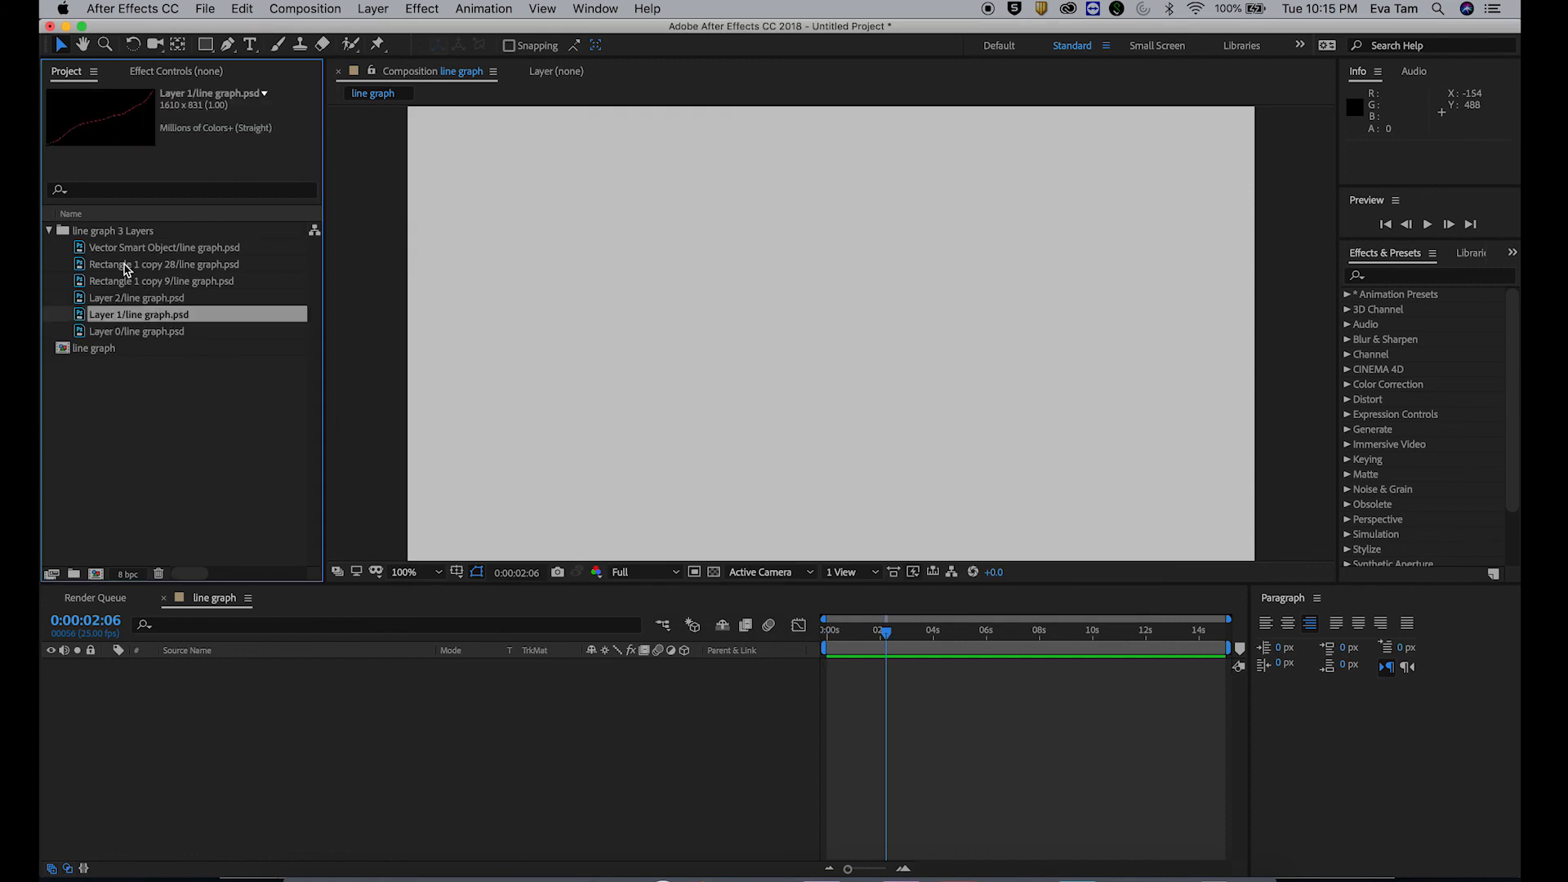
shift+click(124, 265)
drag(210, 322, 852, 683)
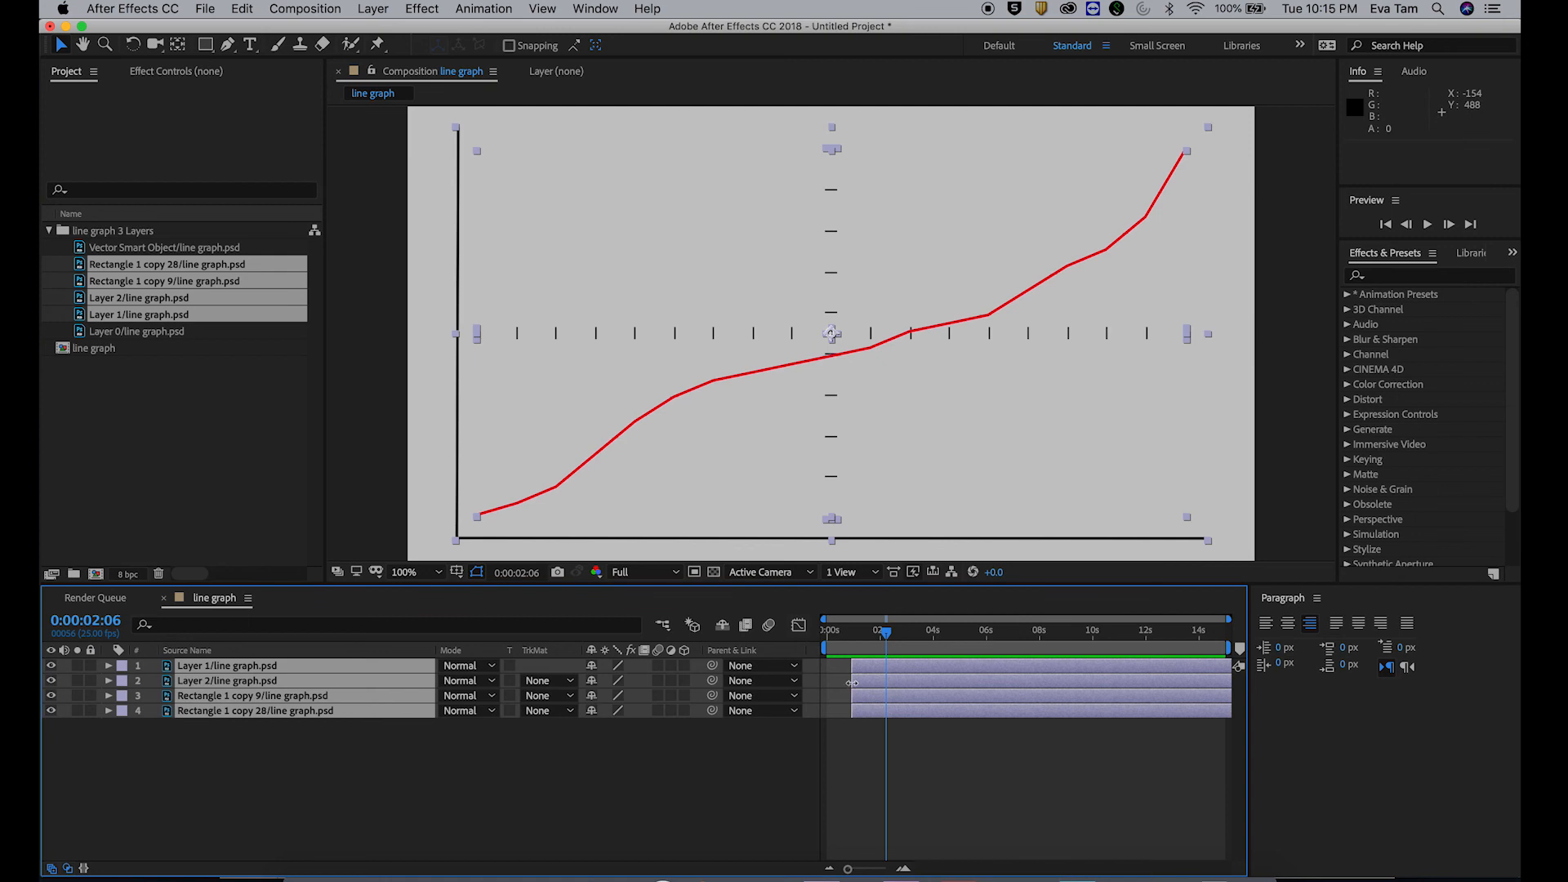
click(961, 768)
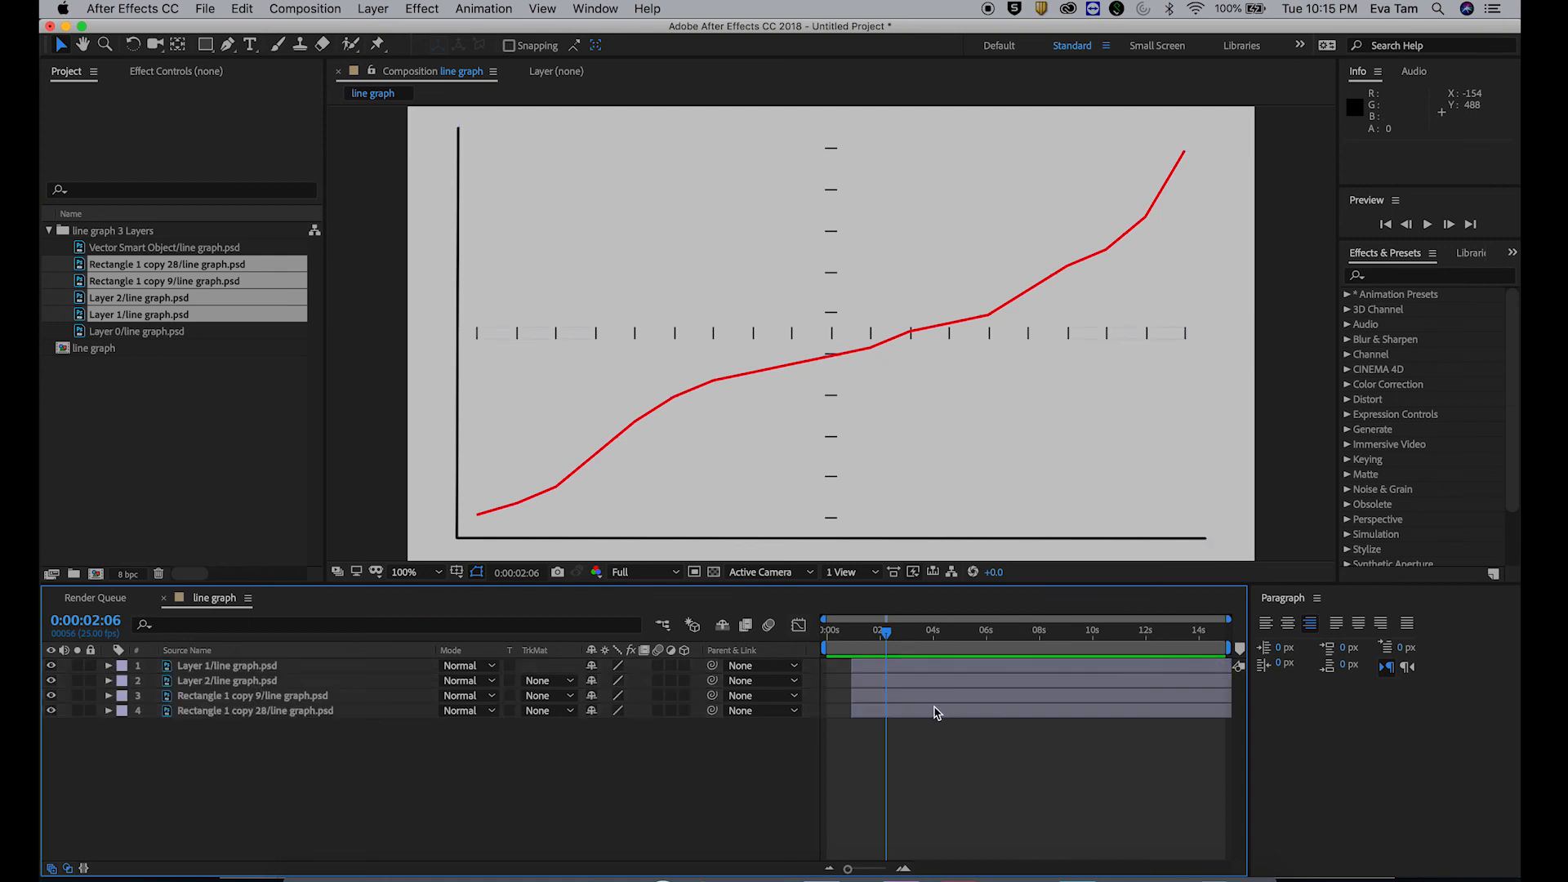
Step: Identify the baseline tick layer, Rectangle 1 copy 28, by switching its visibility off and on, and reveal its Position property
click(938, 712)
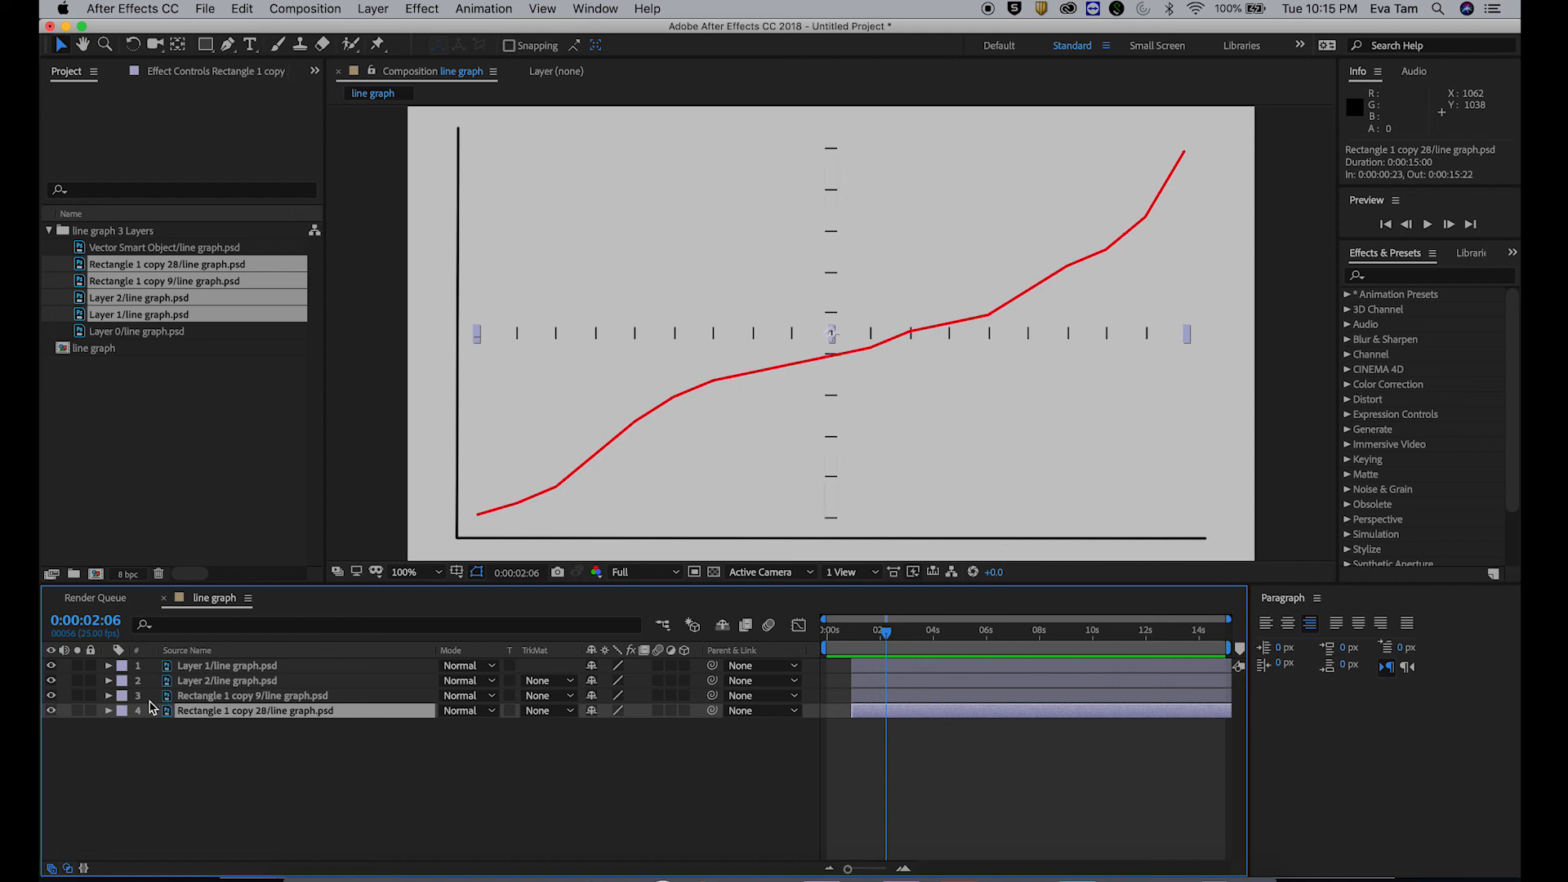
click(585, 776)
click(213, 665)
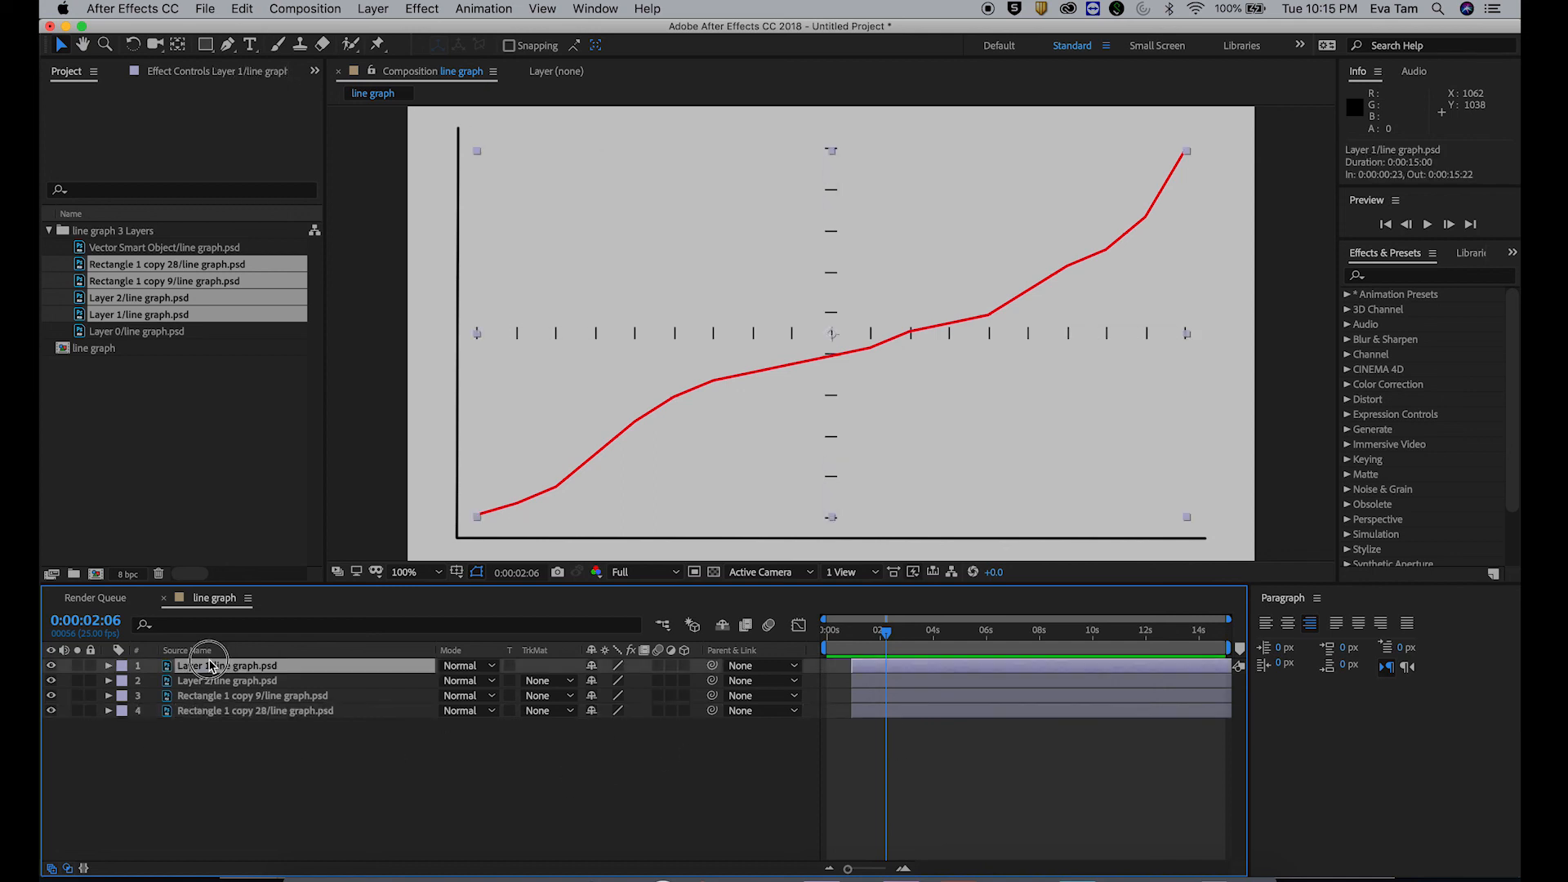
click(214, 713)
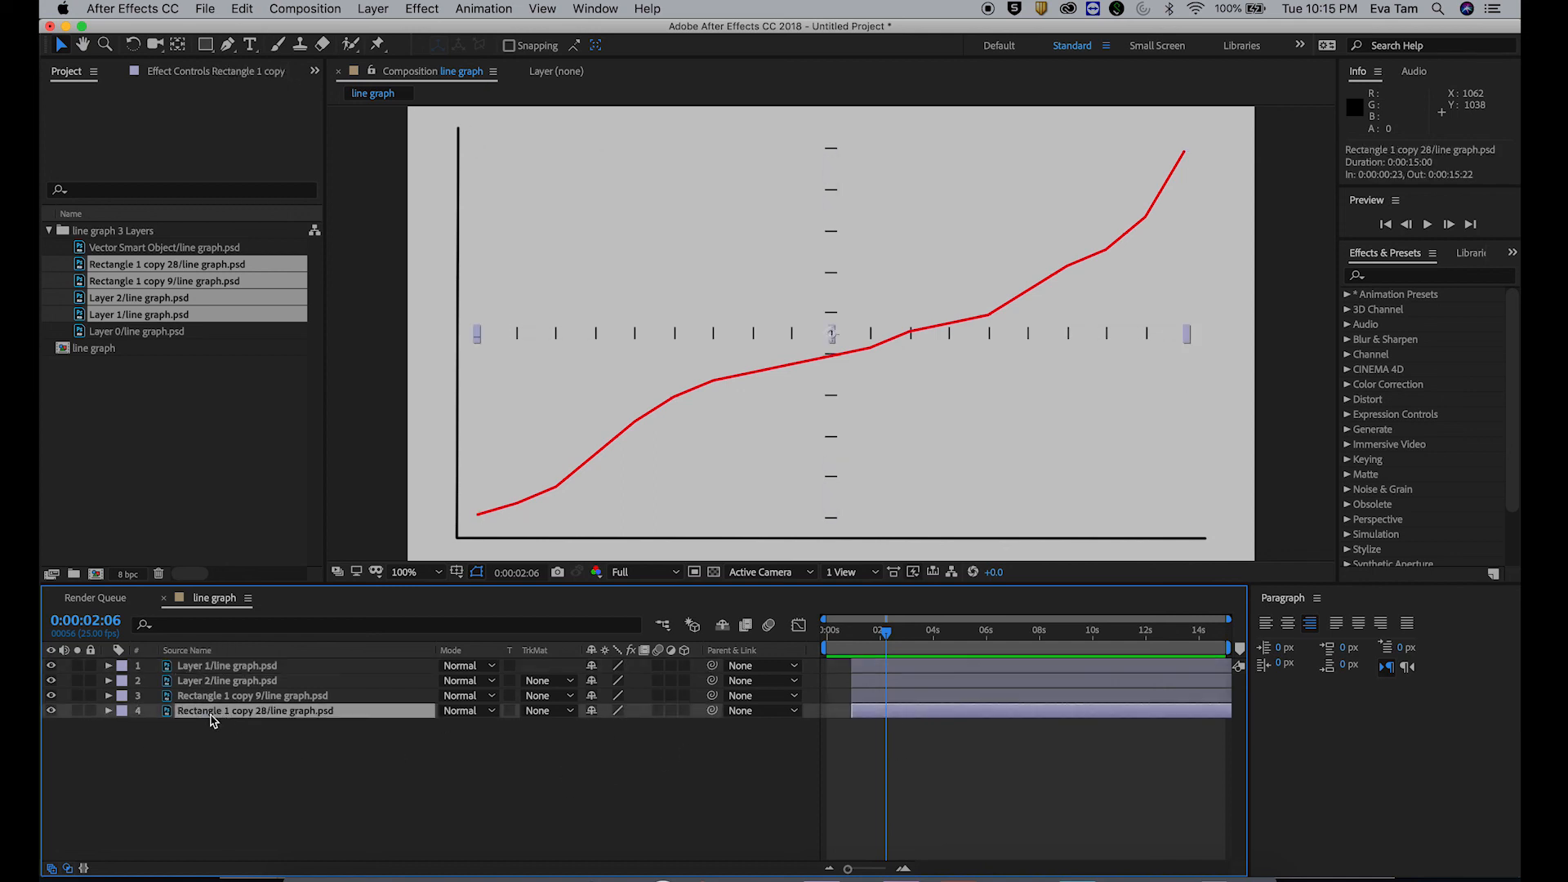
click(50, 710)
click(51, 710)
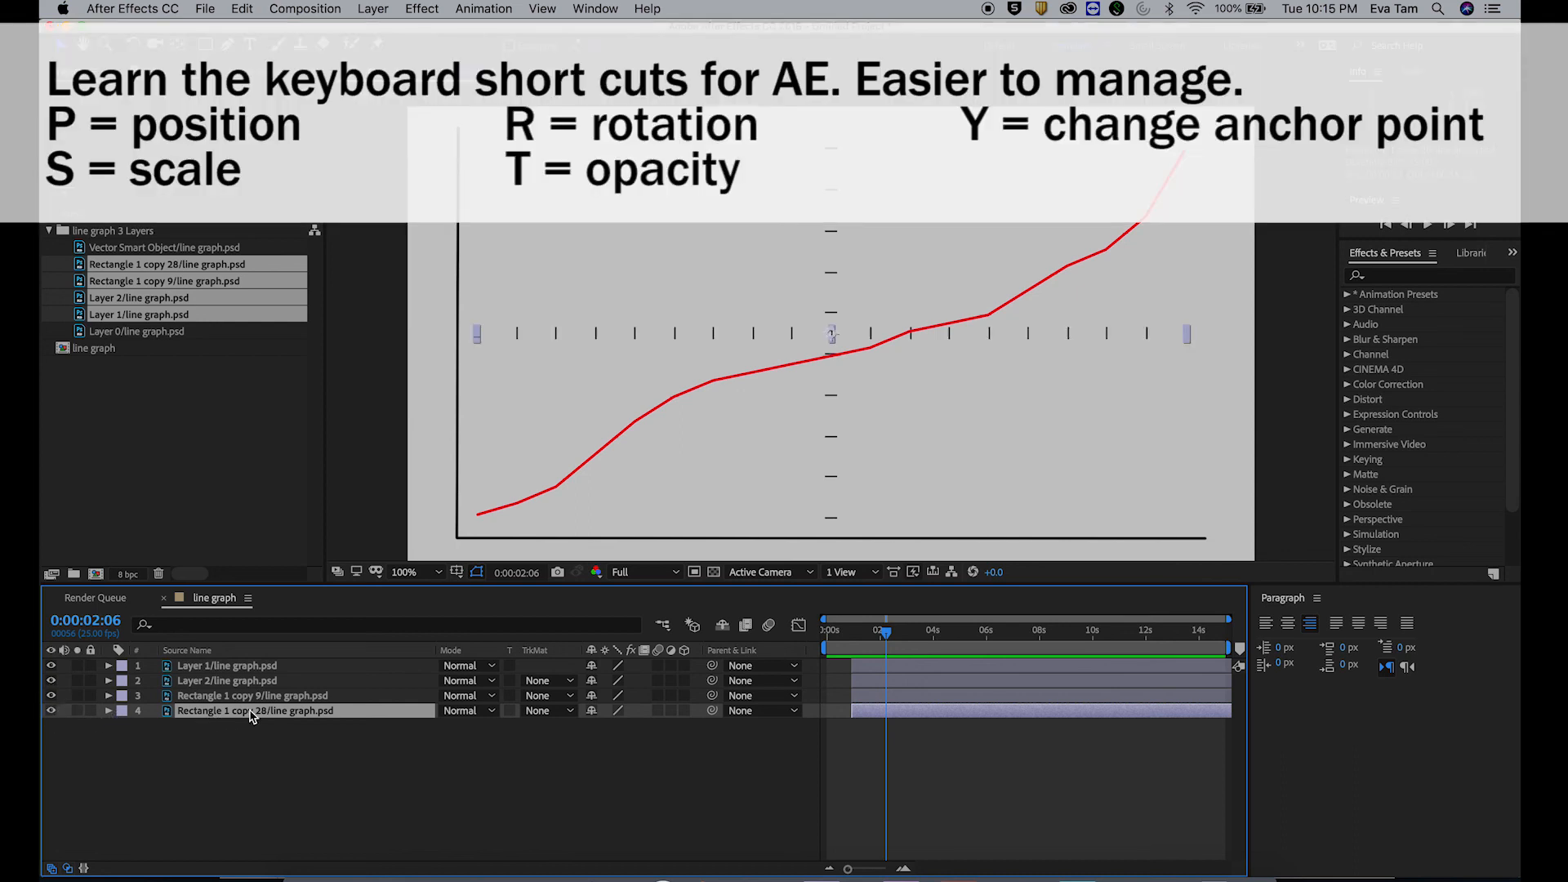
key(p)
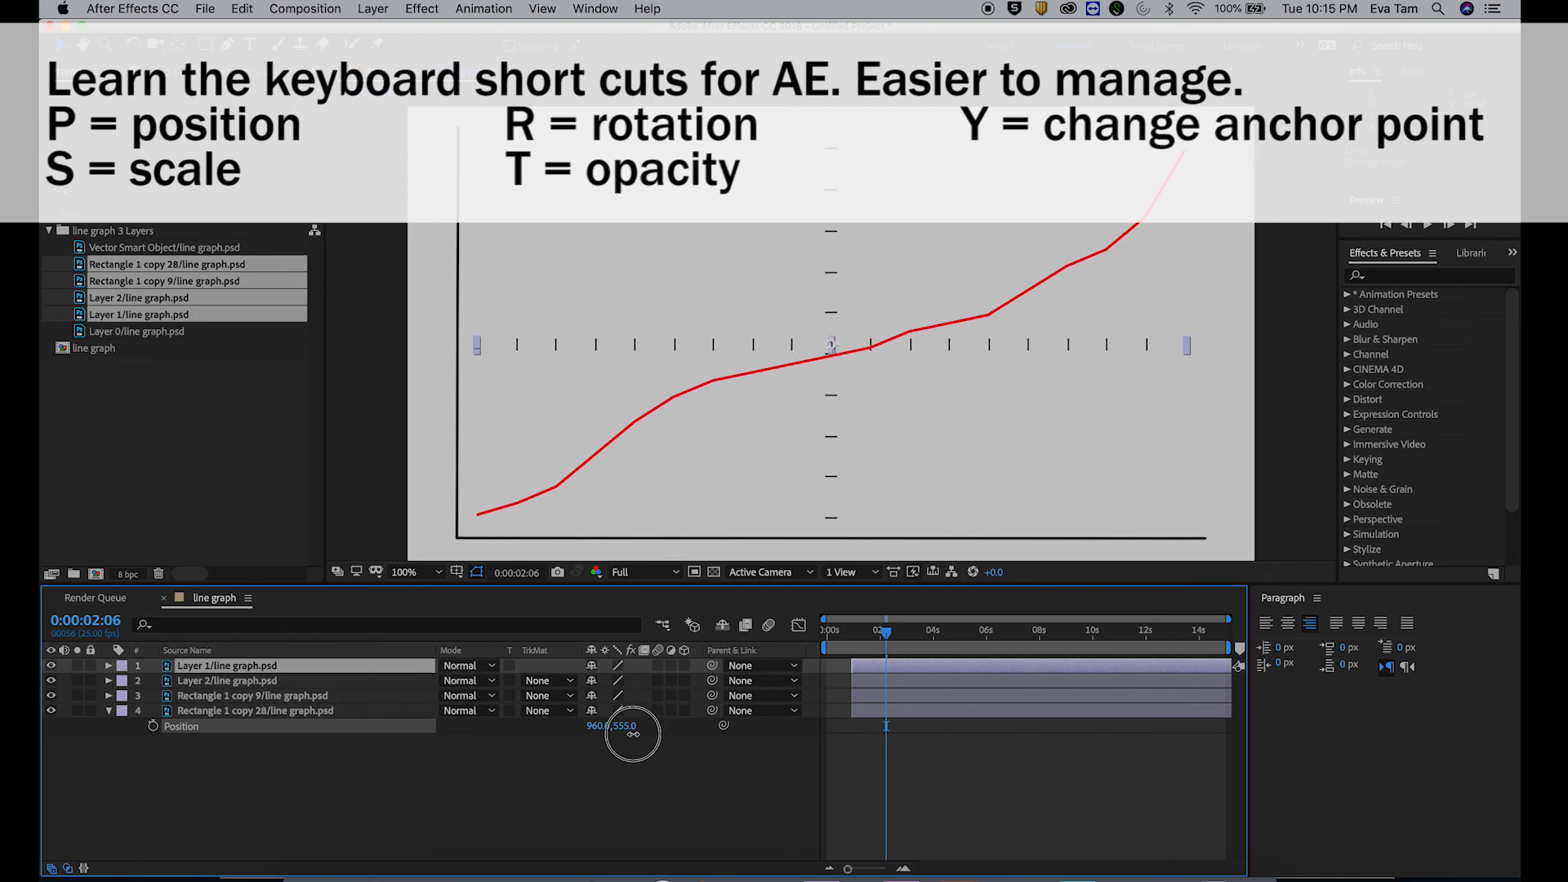
Step: Try moving the red chart line freely in the composition view, and undo the trial moves
key(super+z)
drag(738, 320, 700, 412)
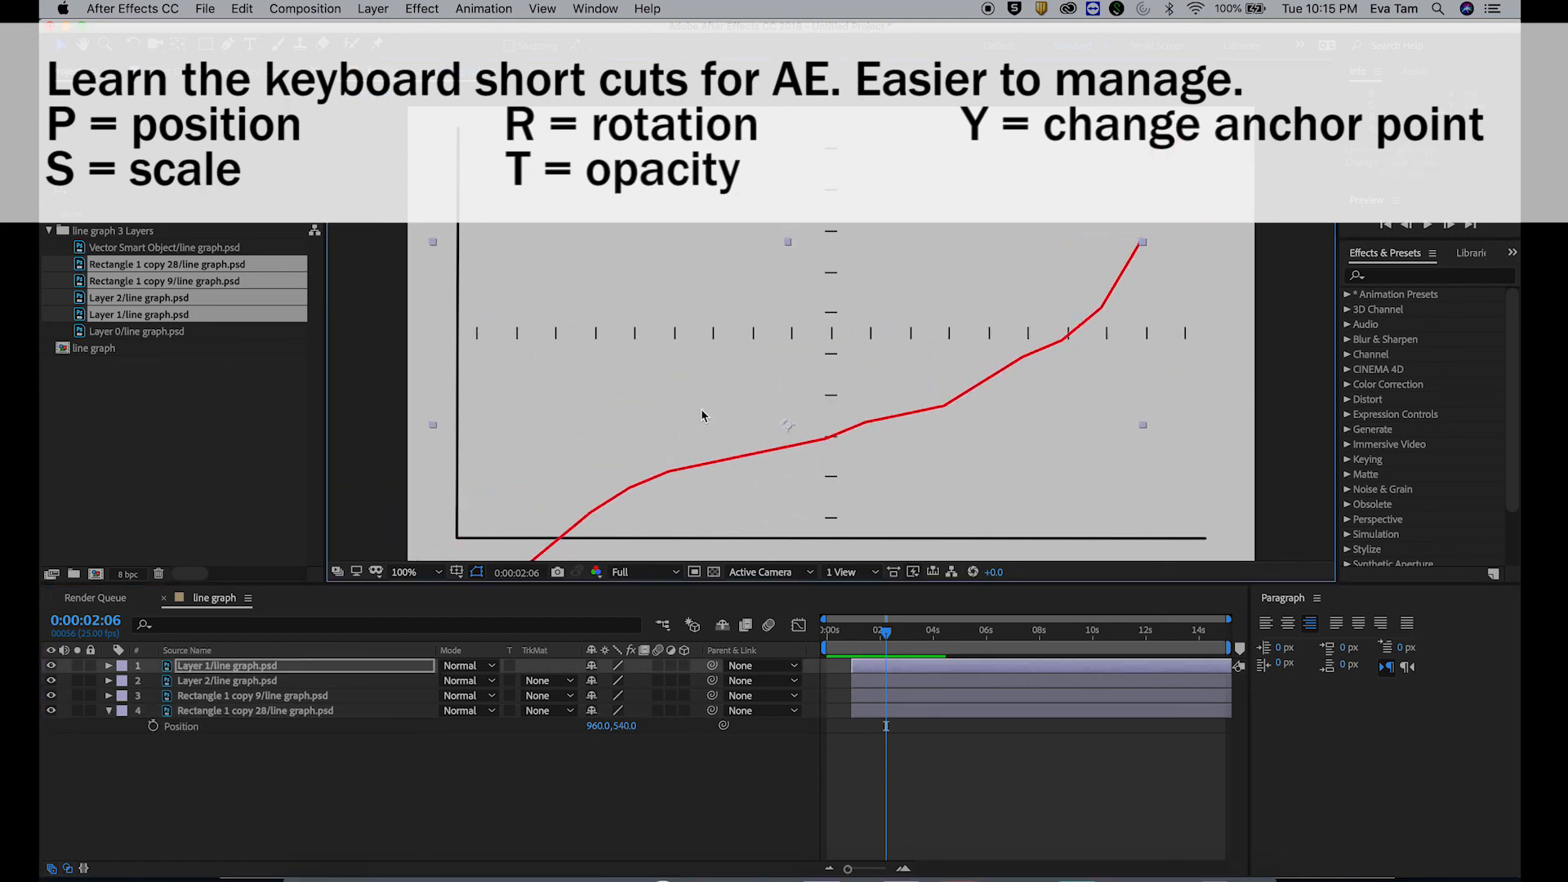
key(super+z)
Step: Move the baseline ticks, Rectangle 1 copy 28, down onto the horizontal axis at Position 960, 1003
click(235, 712)
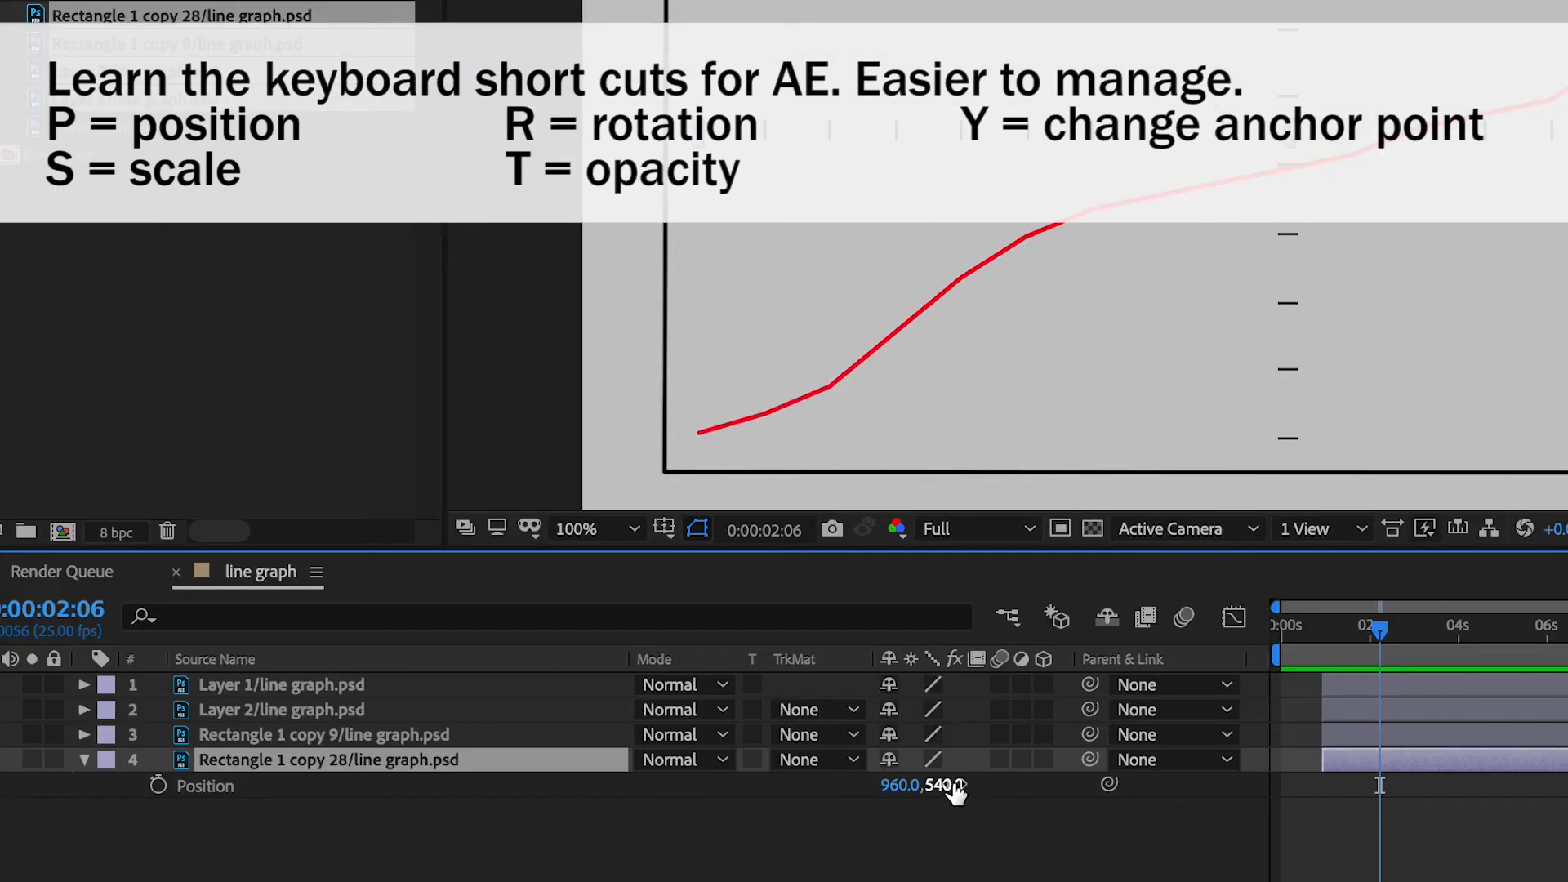
drag(951, 786, 1388, 804)
drag(1025, 792, 1127, 800)
Step: Move the vertical-axis ticks, Rectangle 1 copy 9, onto the vertical axis line at Position 114, 540
click(1407, 734)
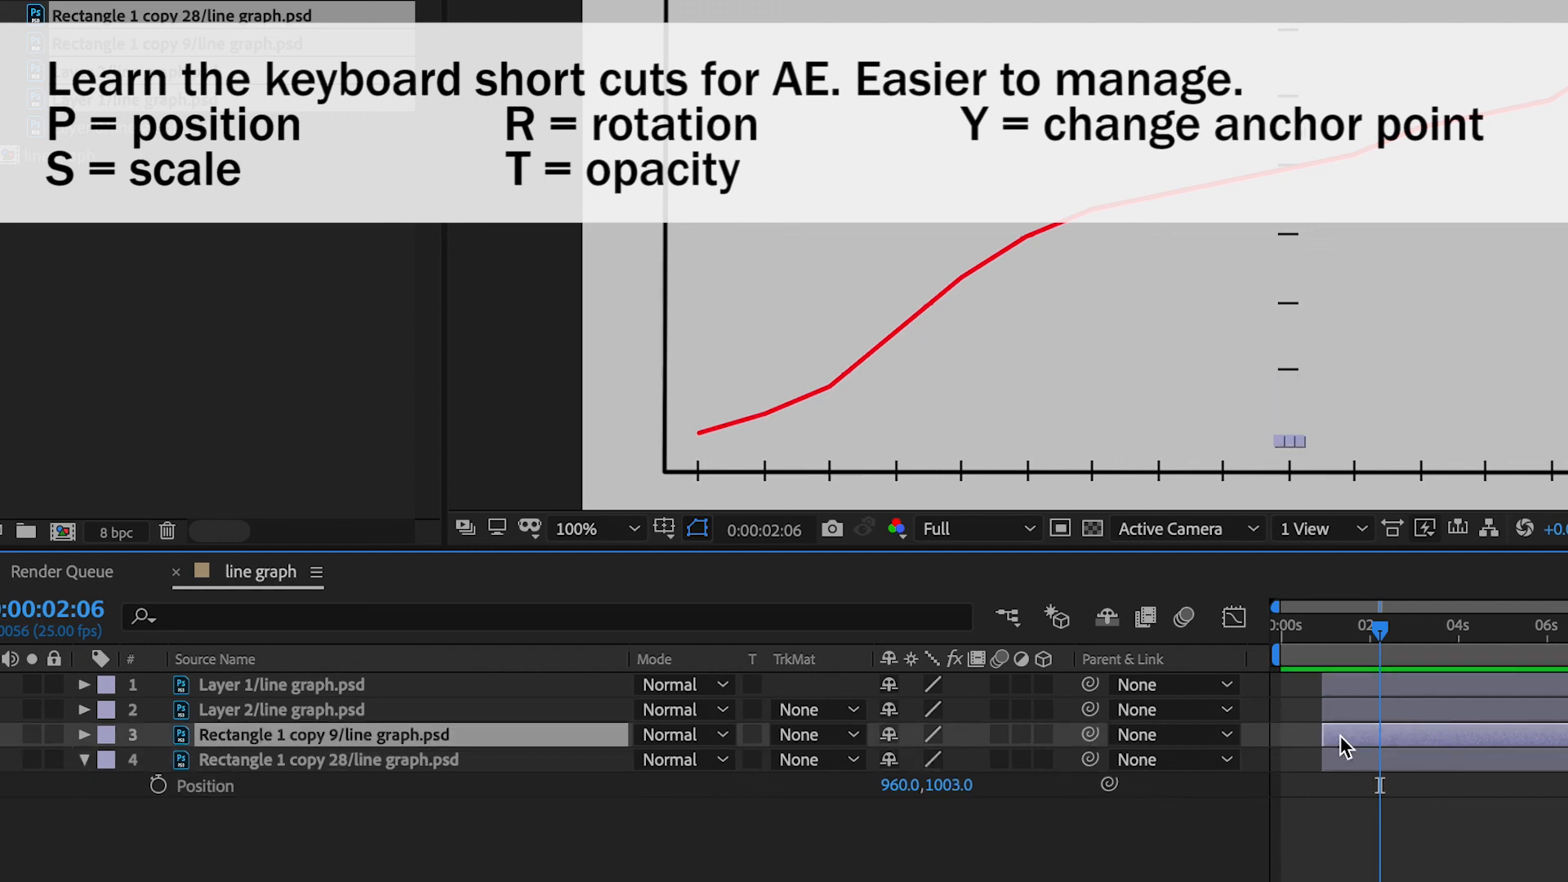
key(p)
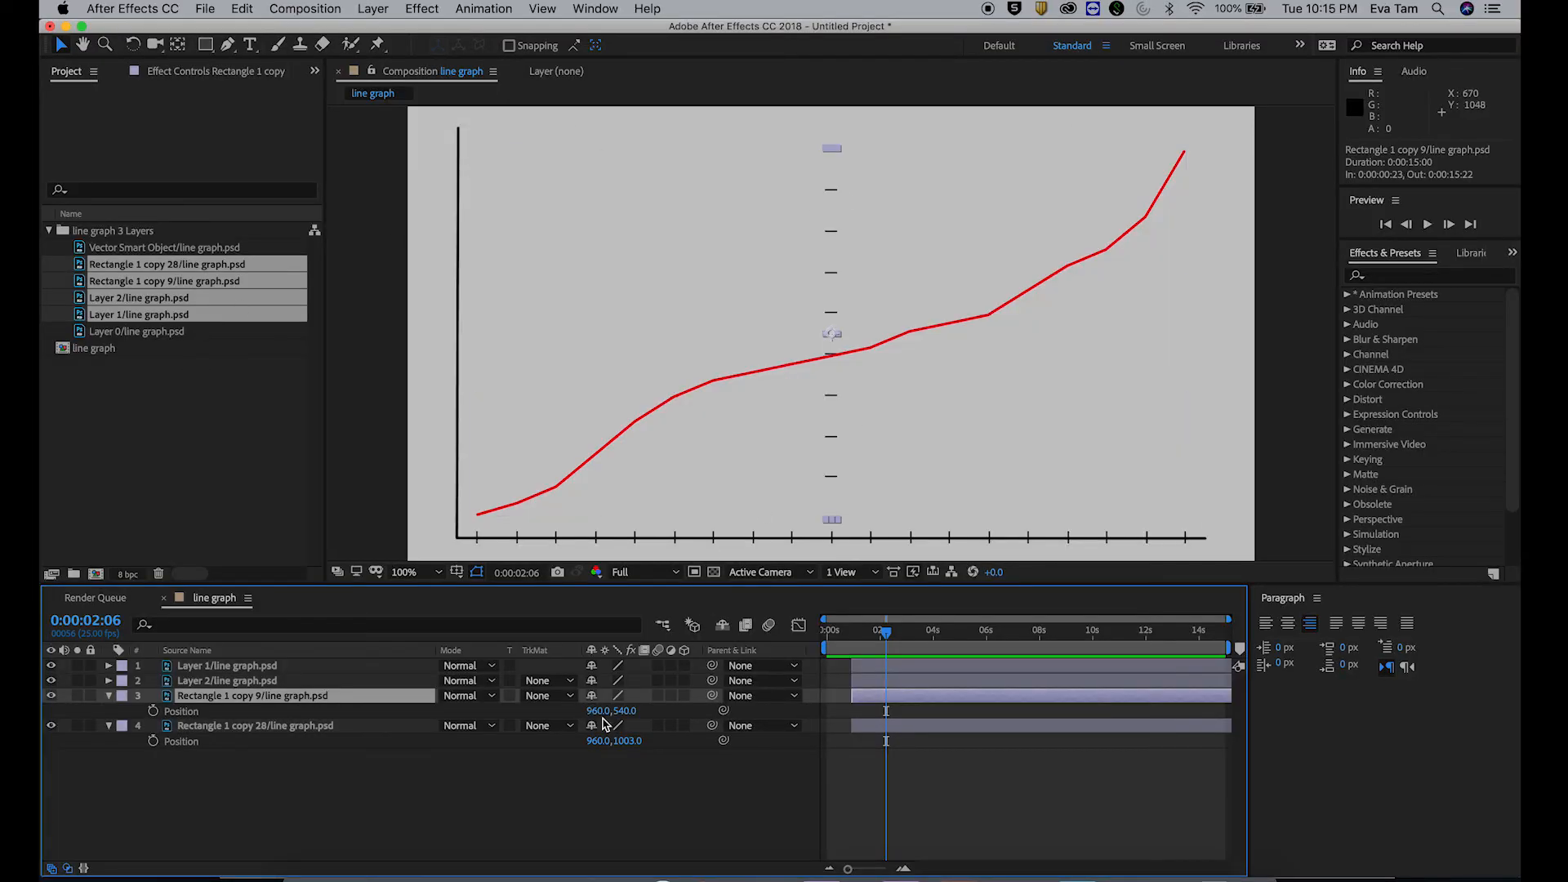
drag(590, 709, 349, 702)
drag(589, 711, 133, 712)
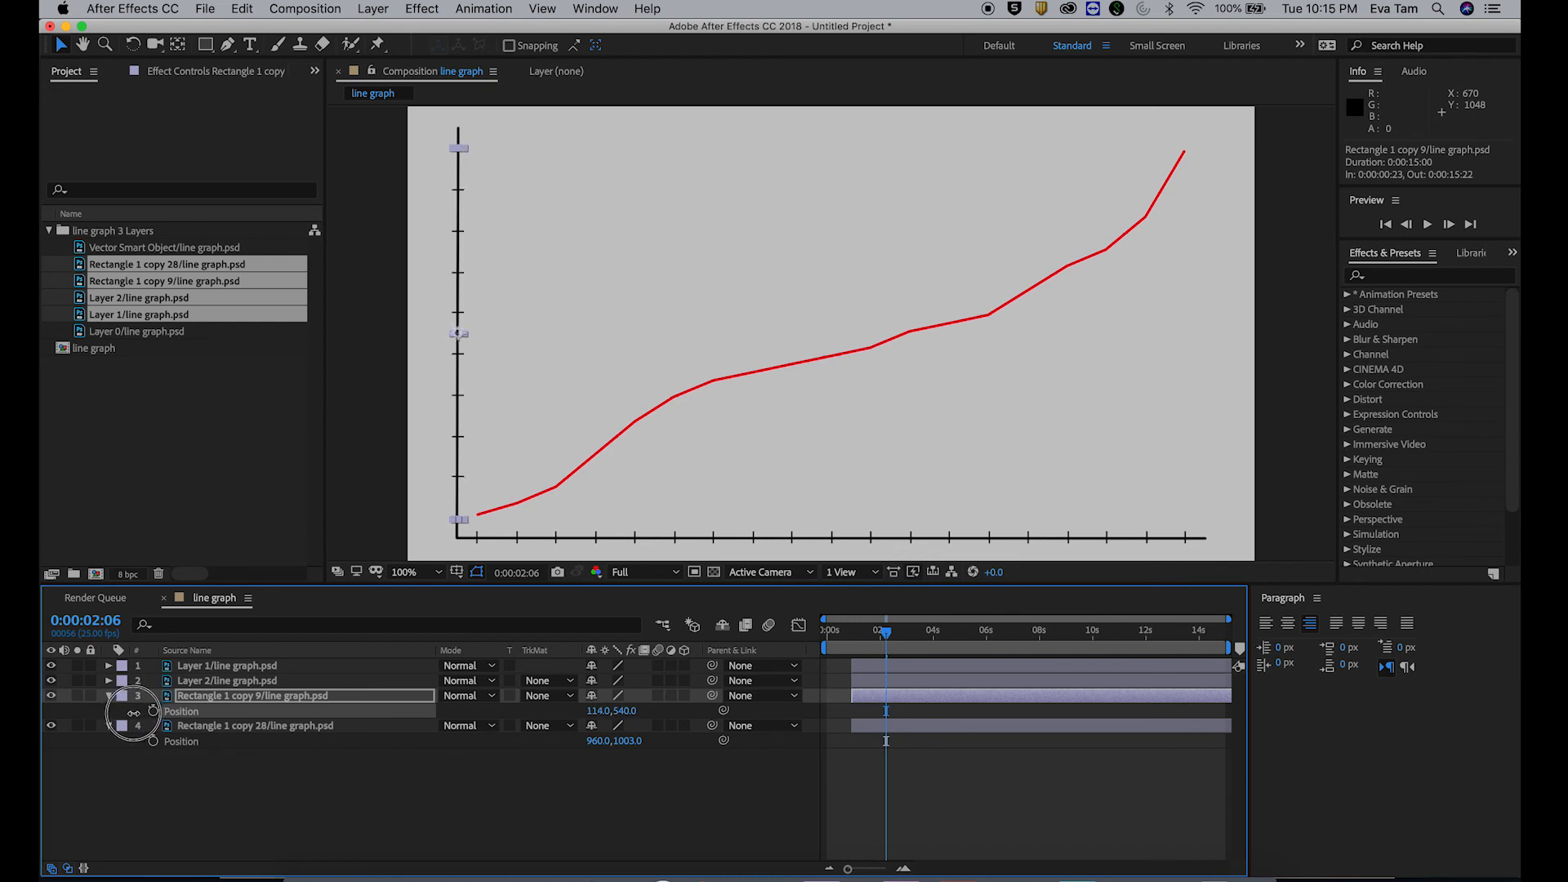
click(992, 823)
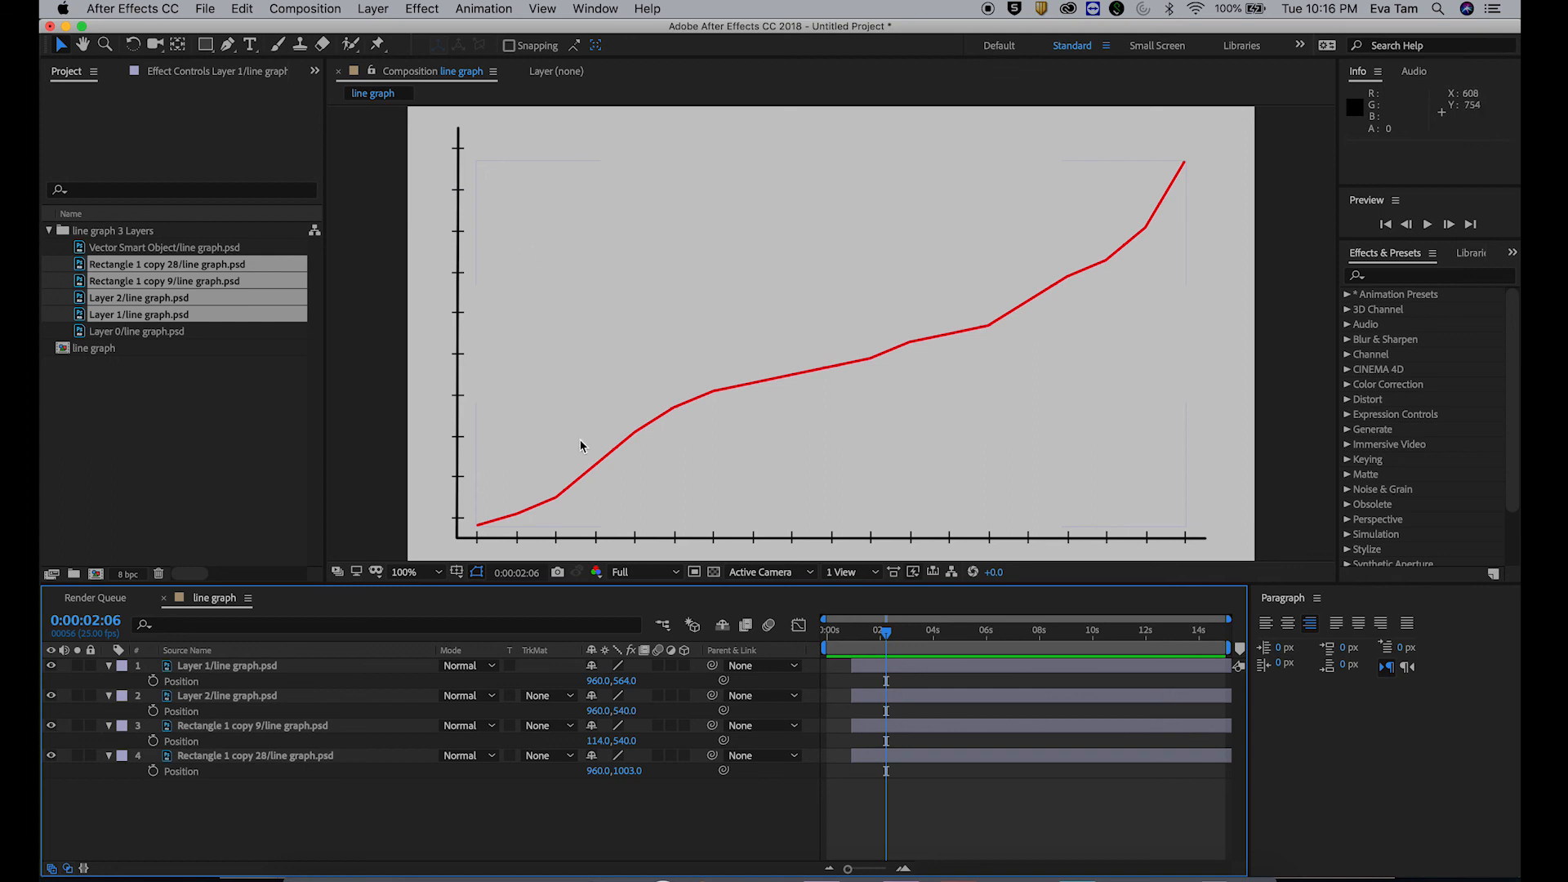
Step: Create a text layer reading 0 in Franklin Gothic Medium Regular and set its size to 40 px
key(super+t)
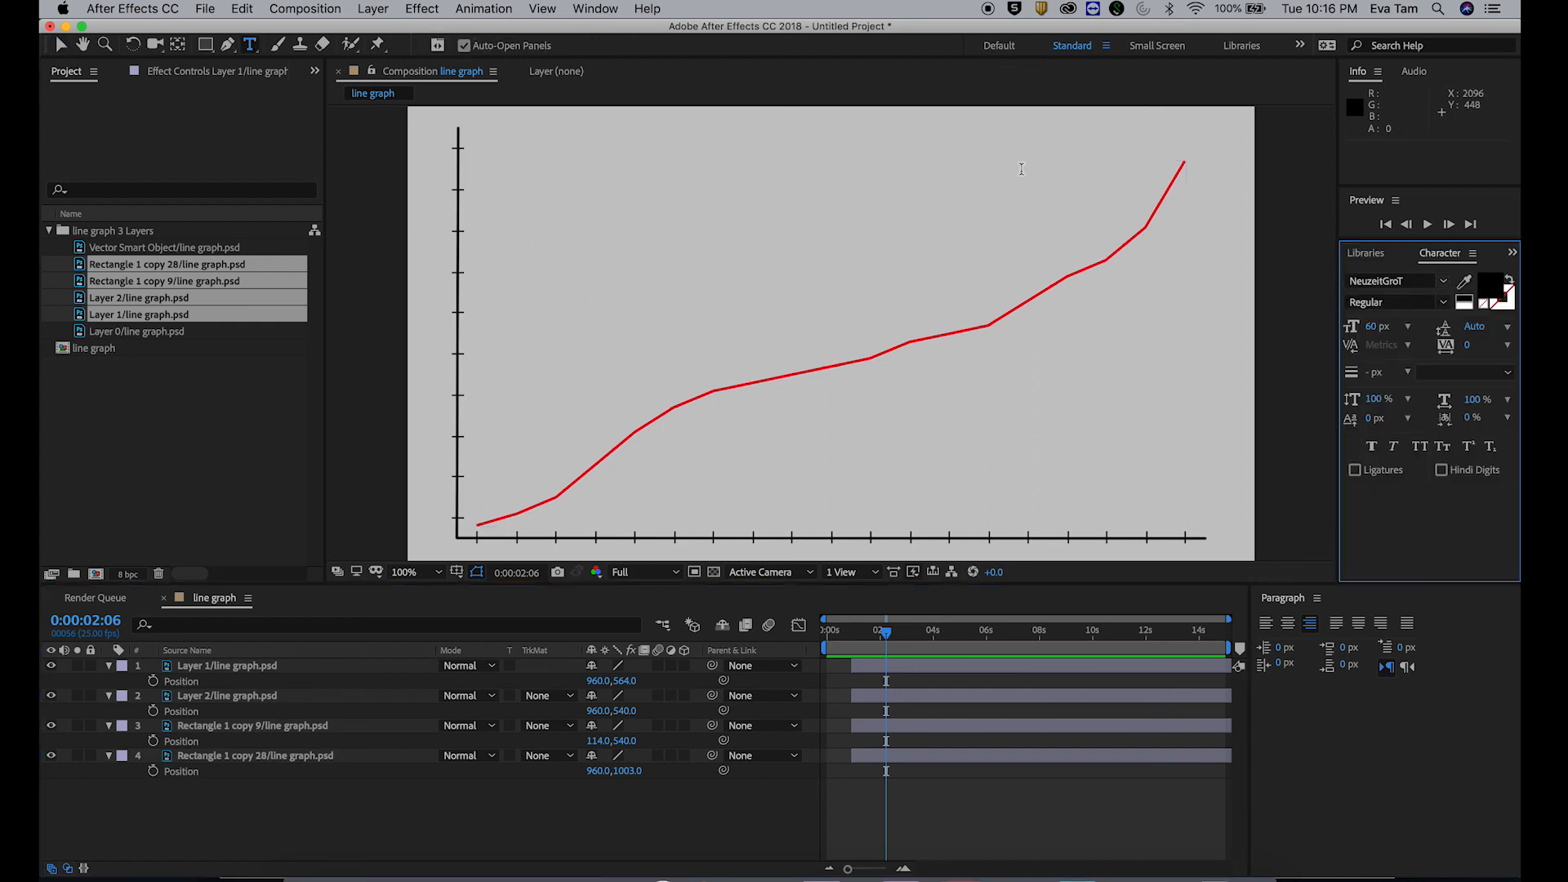
text(frank)
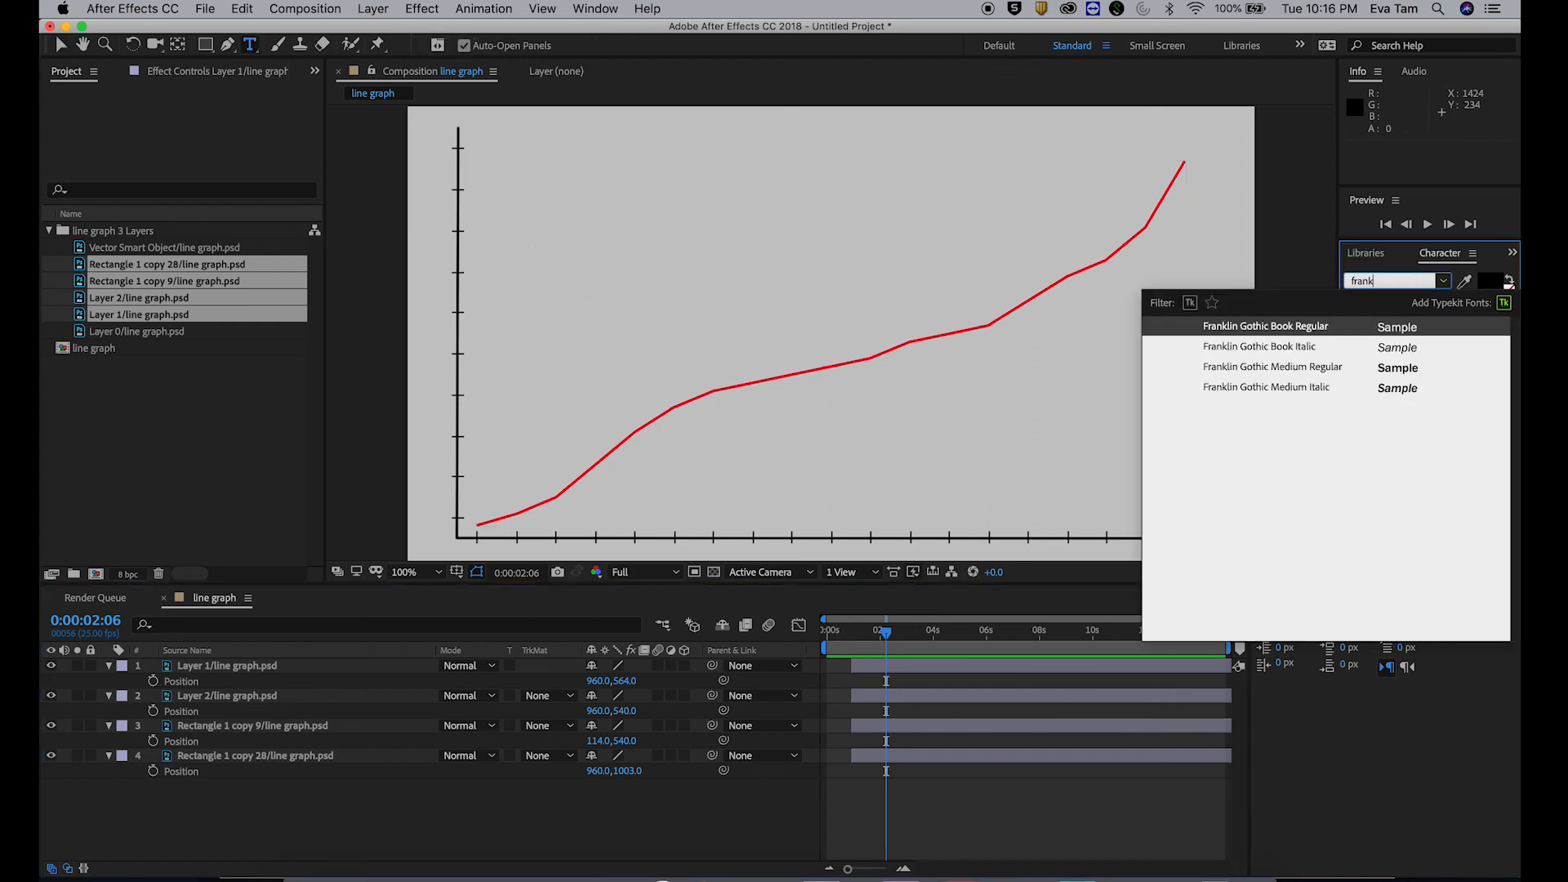
click(1299, 369)
click(608, 254)
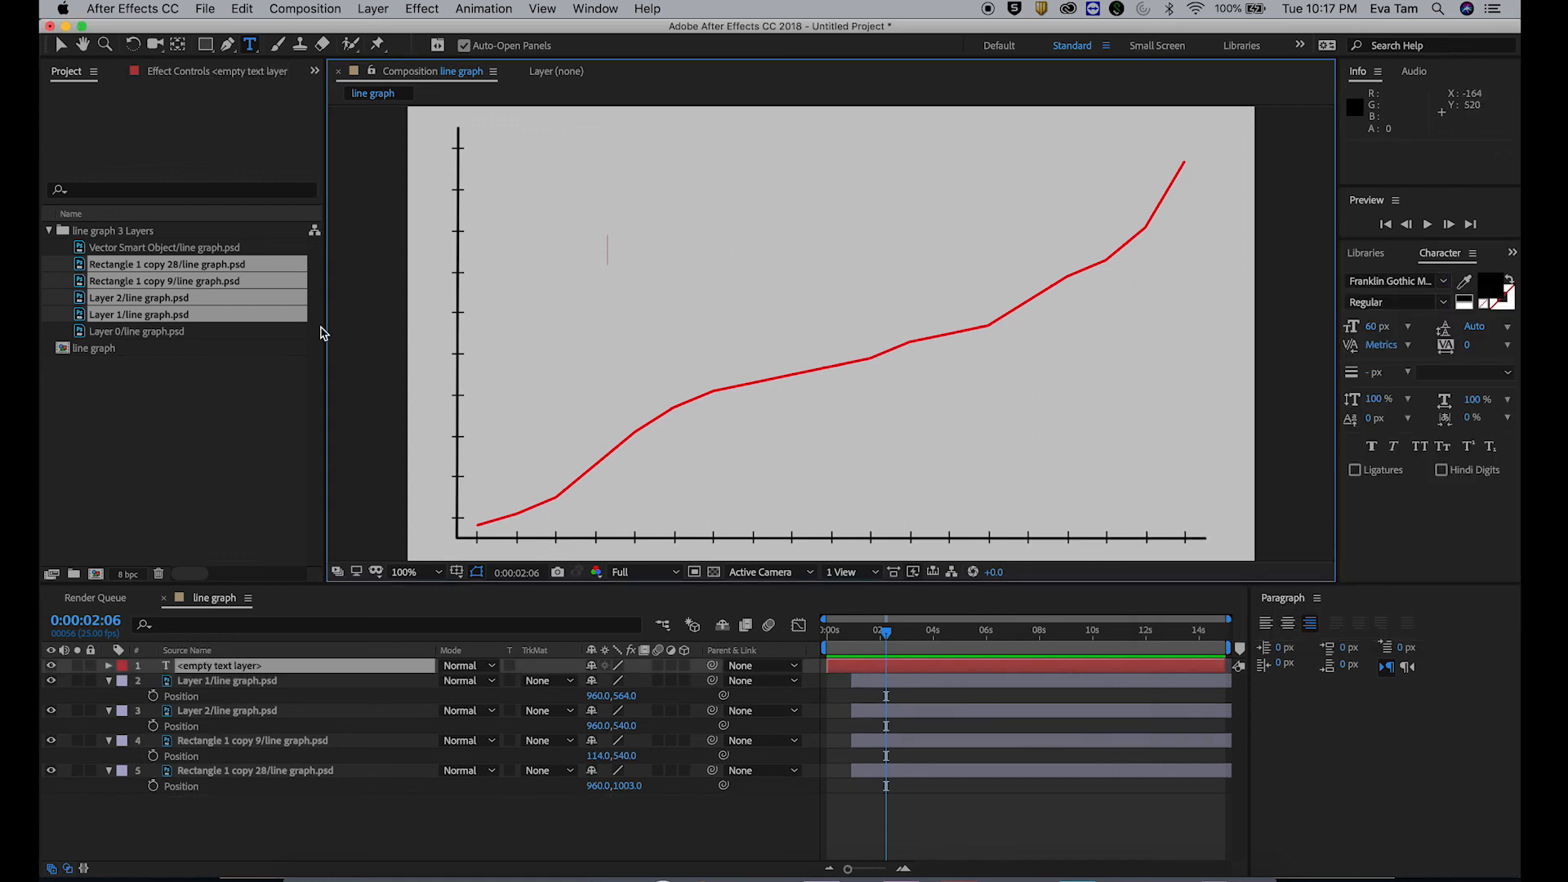
text(0)
key(super+a)
drag(1377, 326, 1361, 326)
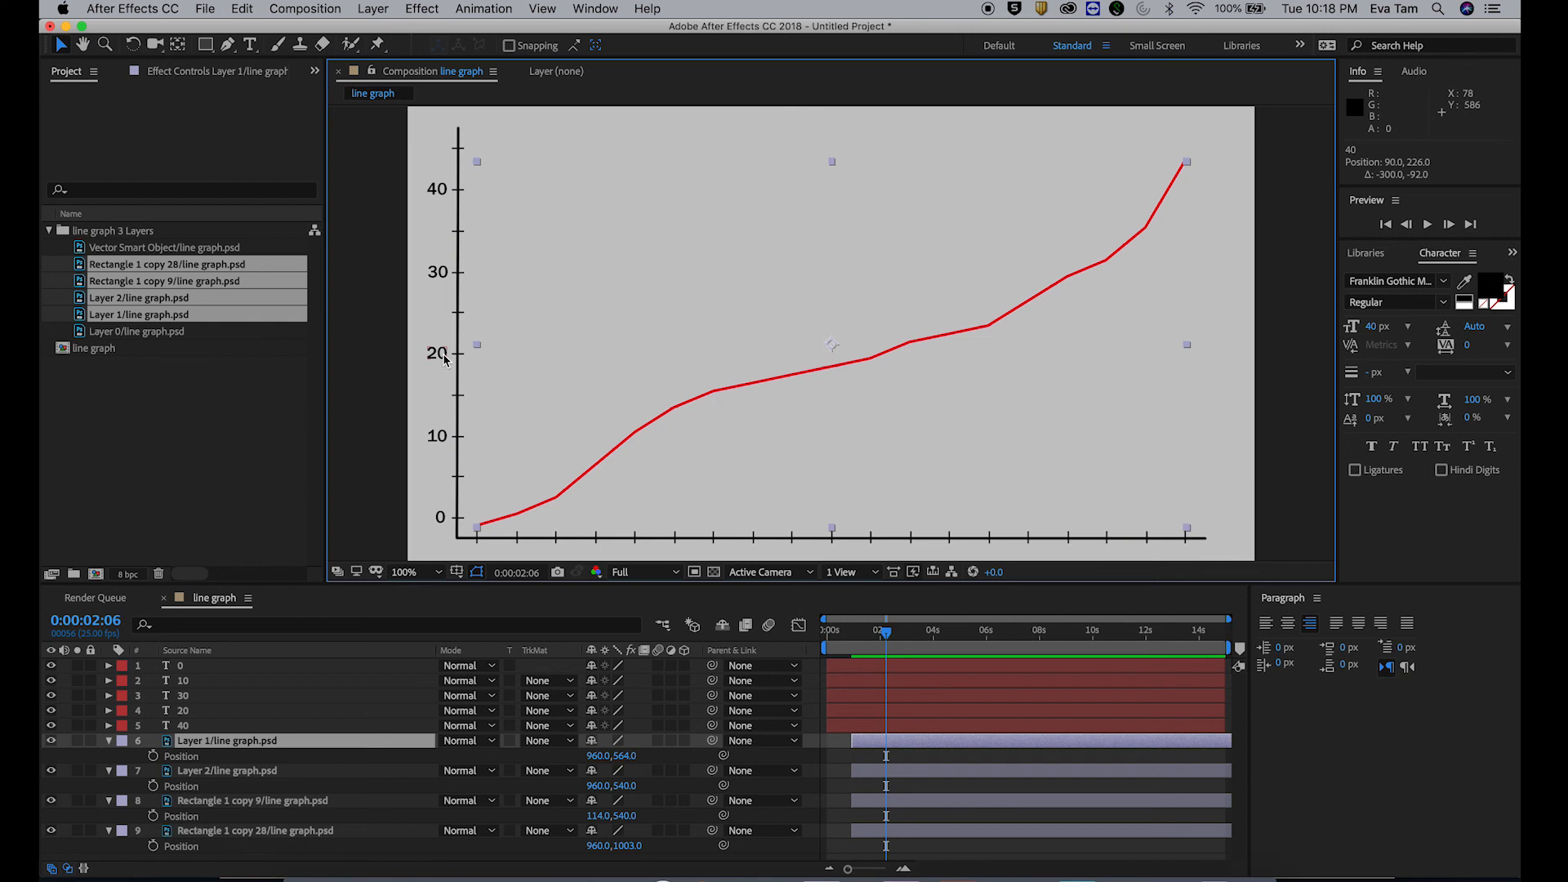
Step: Add the horizontal-axis labels 1 and 3 and place them beneath the first and third ticks
click(250, 44)
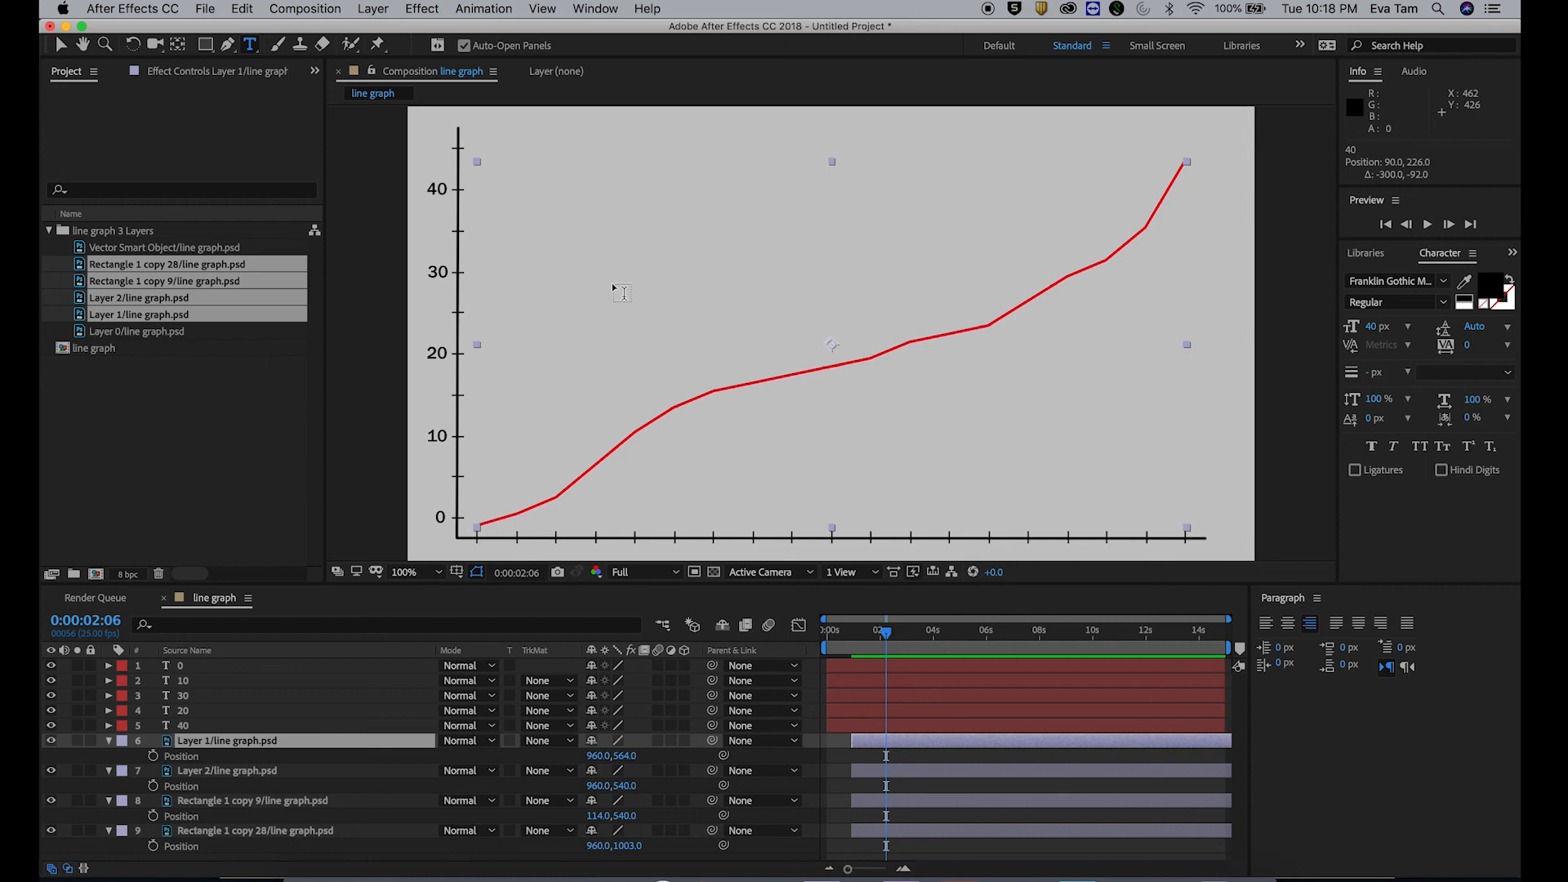
click(612, 283)
text(1)
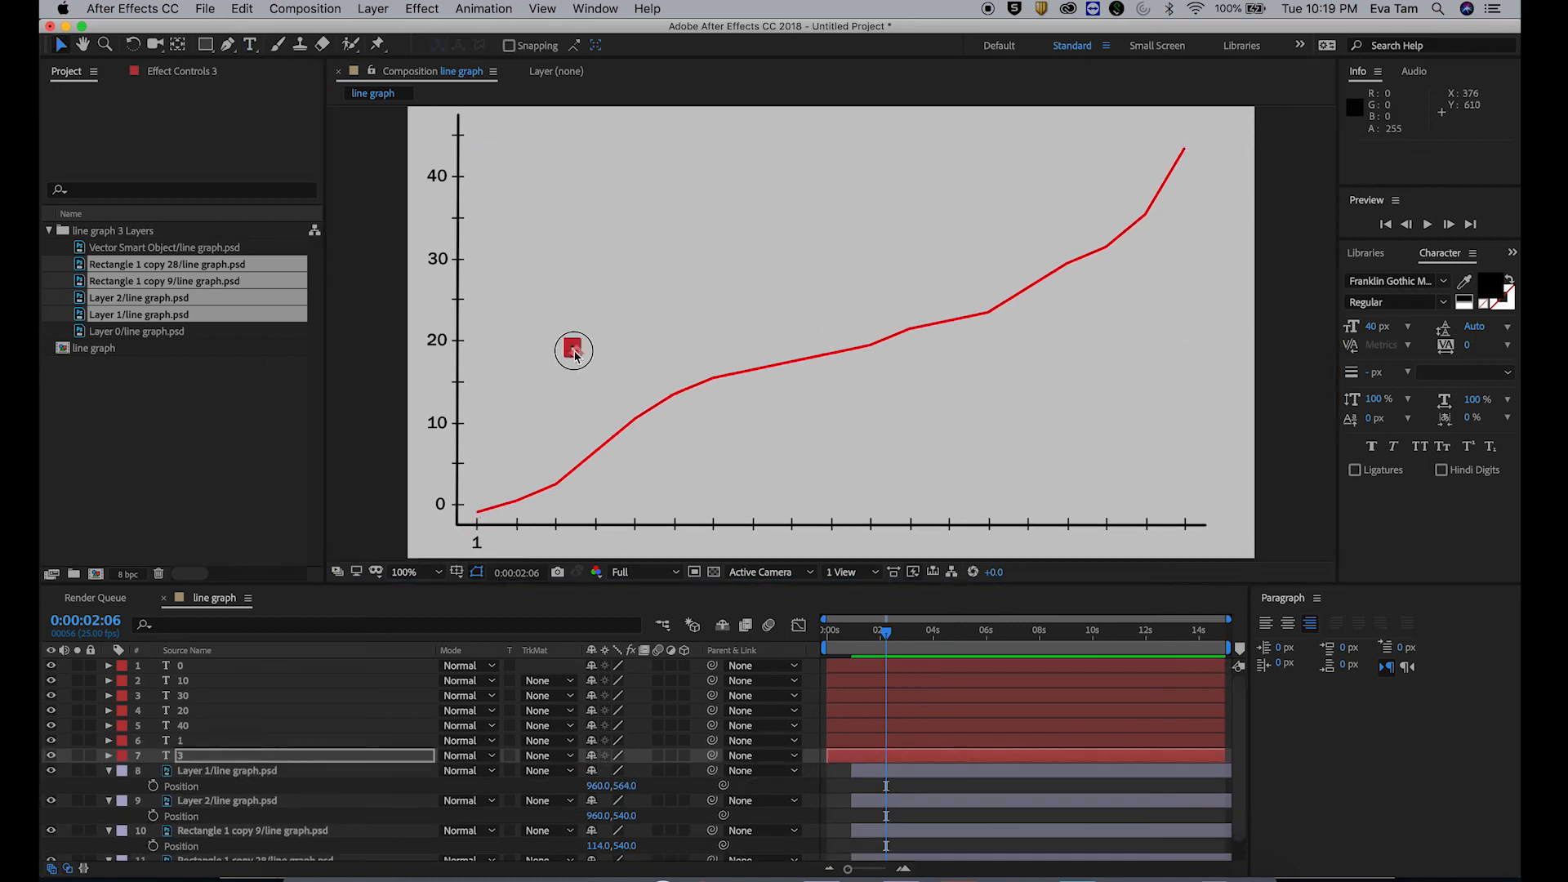
drag(570, 350, 559, 546)
click(600, 346)
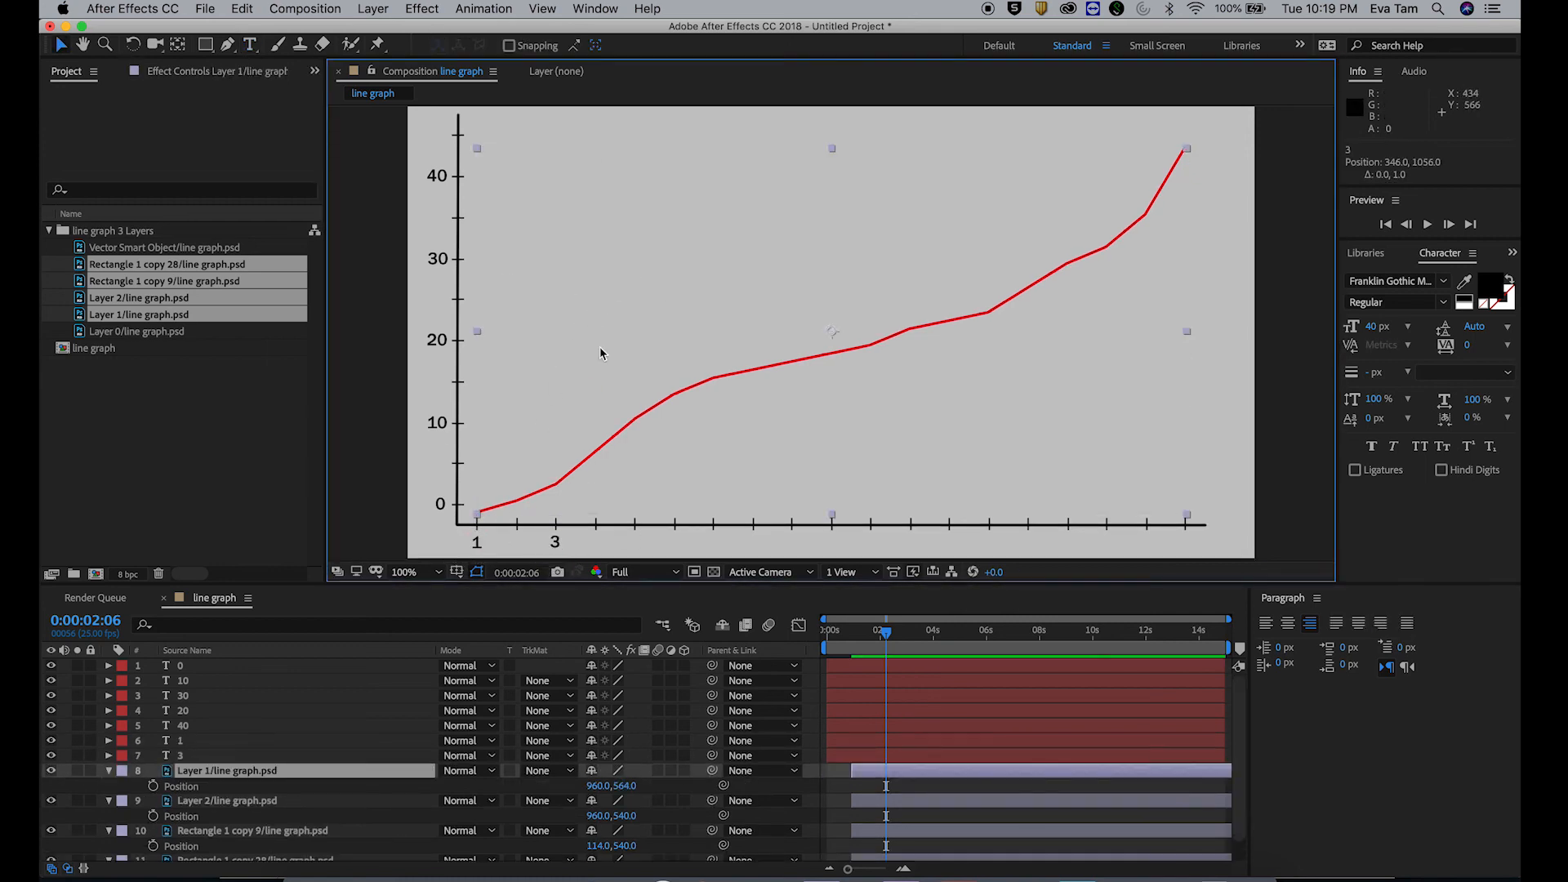
Step: Place the labels 5, 7 and 9 beneath their matching ticks along the horizontal axis
drag(637, 544, 638, 547)
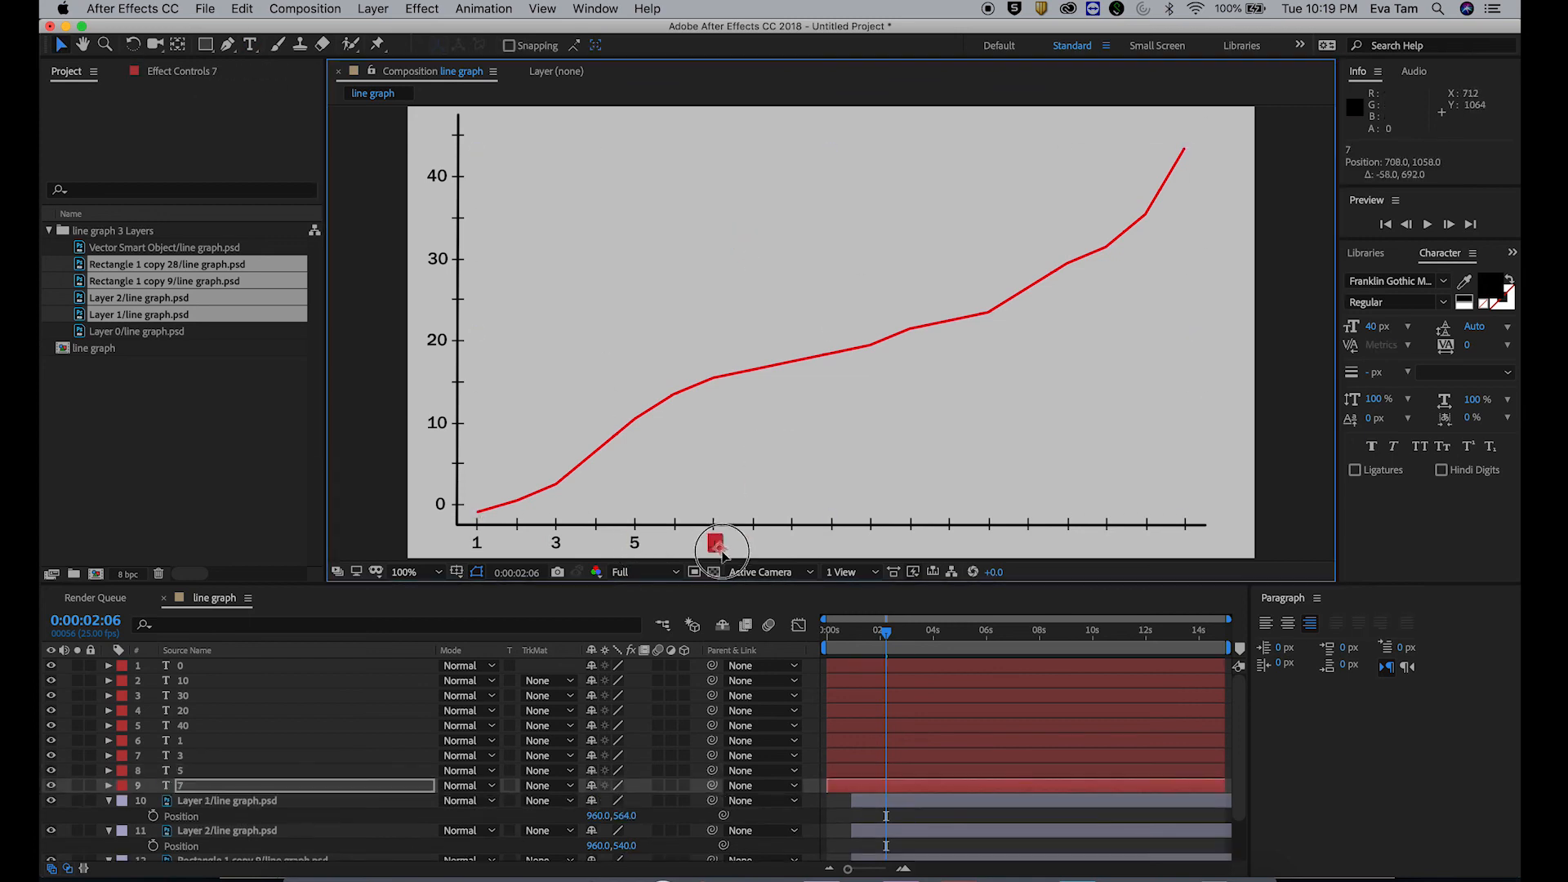
drag(716, 545, 717, 546)
click(620, 210)
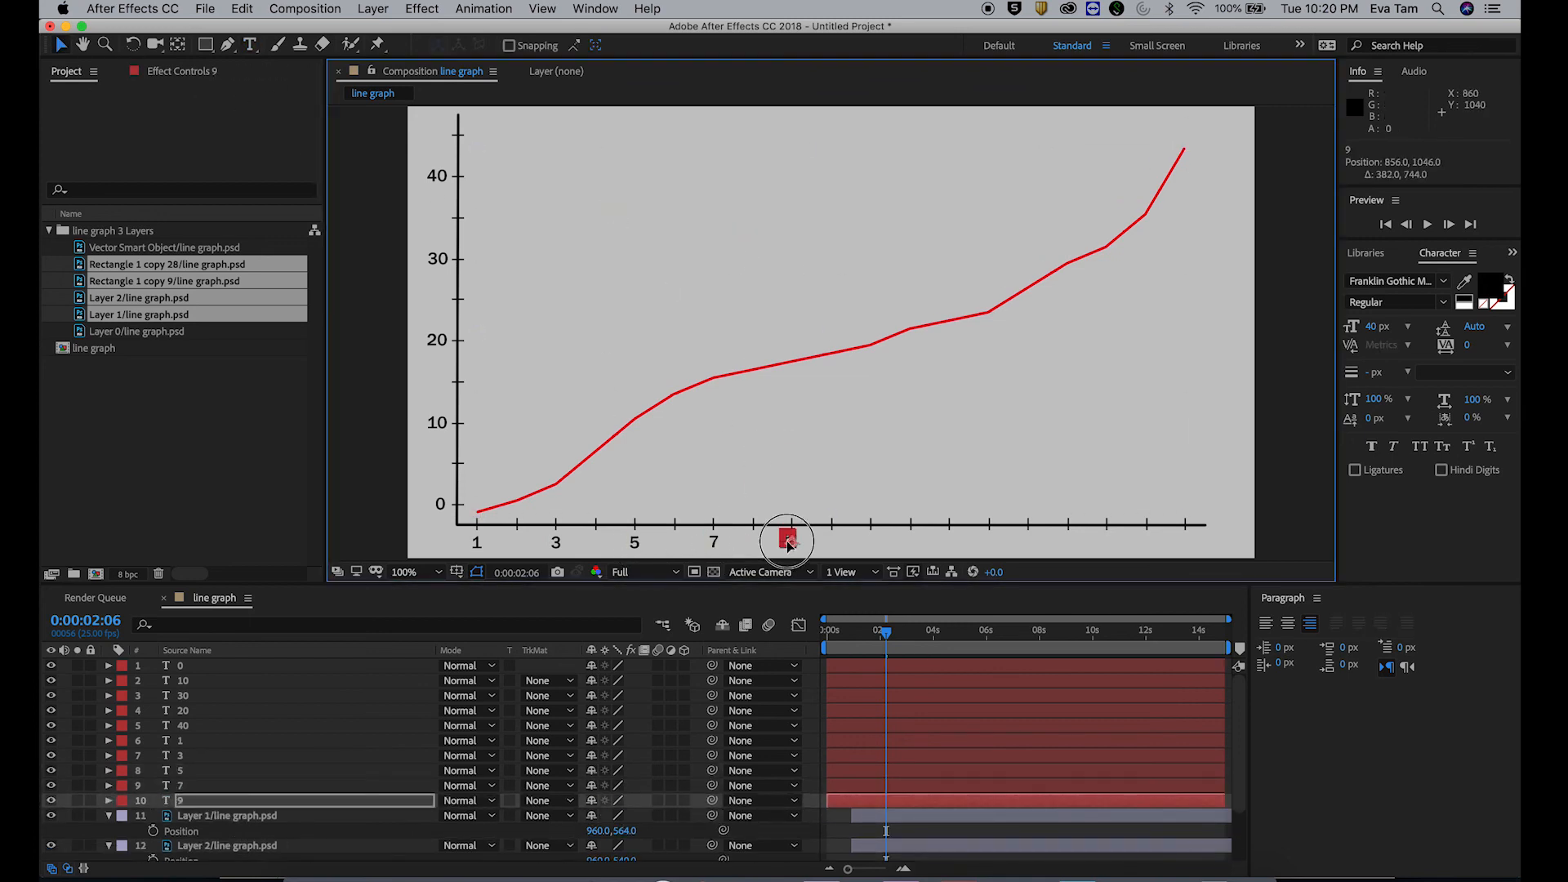
drag(788, 536, 794, 537)
click(740, 281)
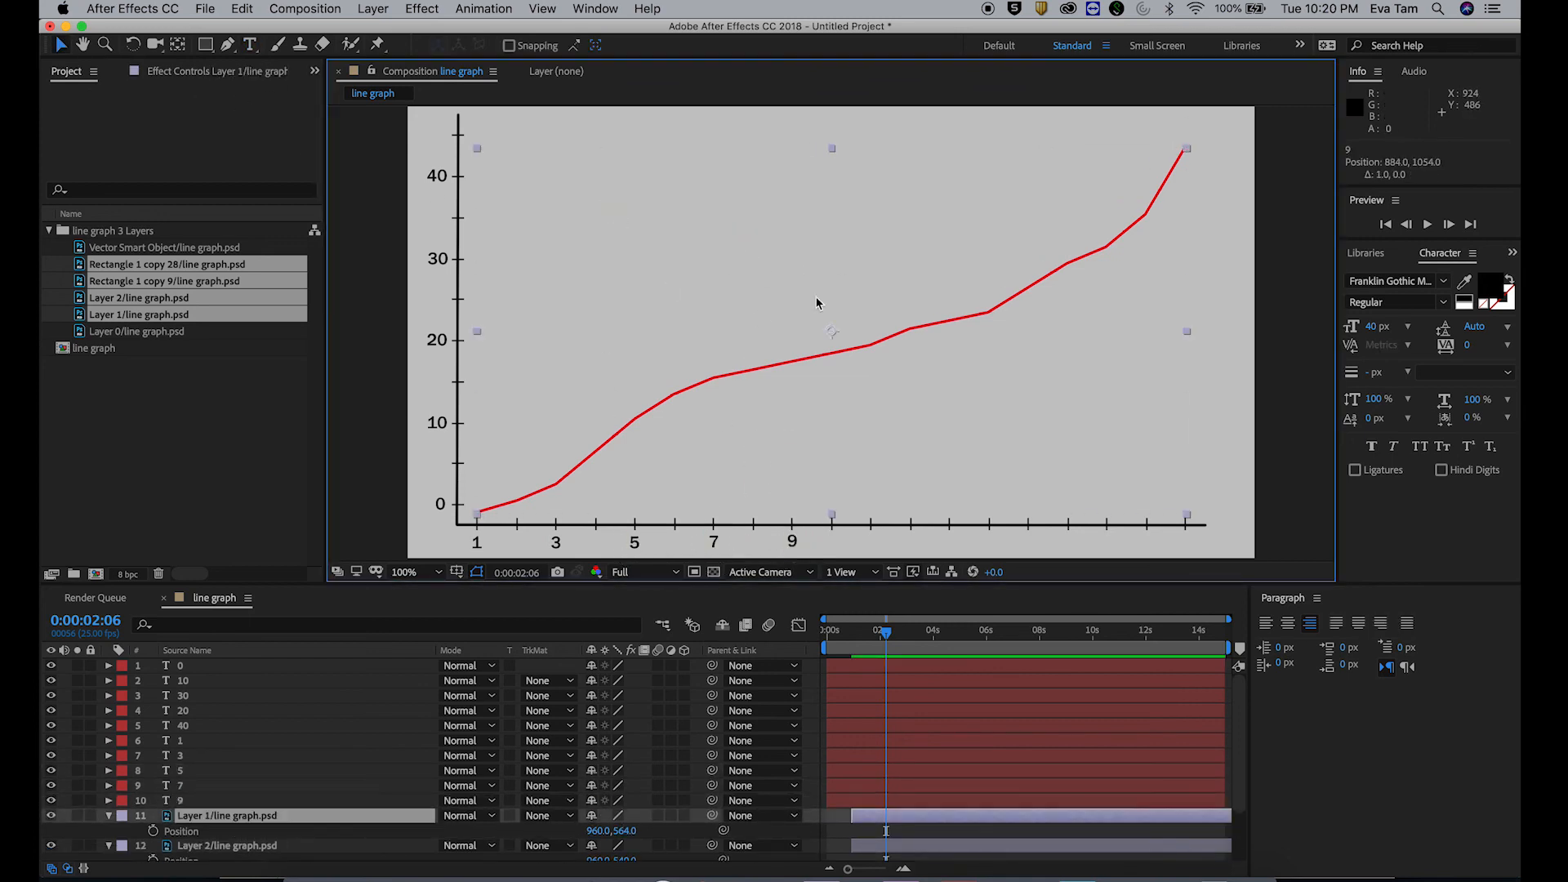
Step: Add the label 11 beneath its tick on the horizontal axis at Position 1072, 1056
key(ctrl+t)
click(724, 253)
text(11)
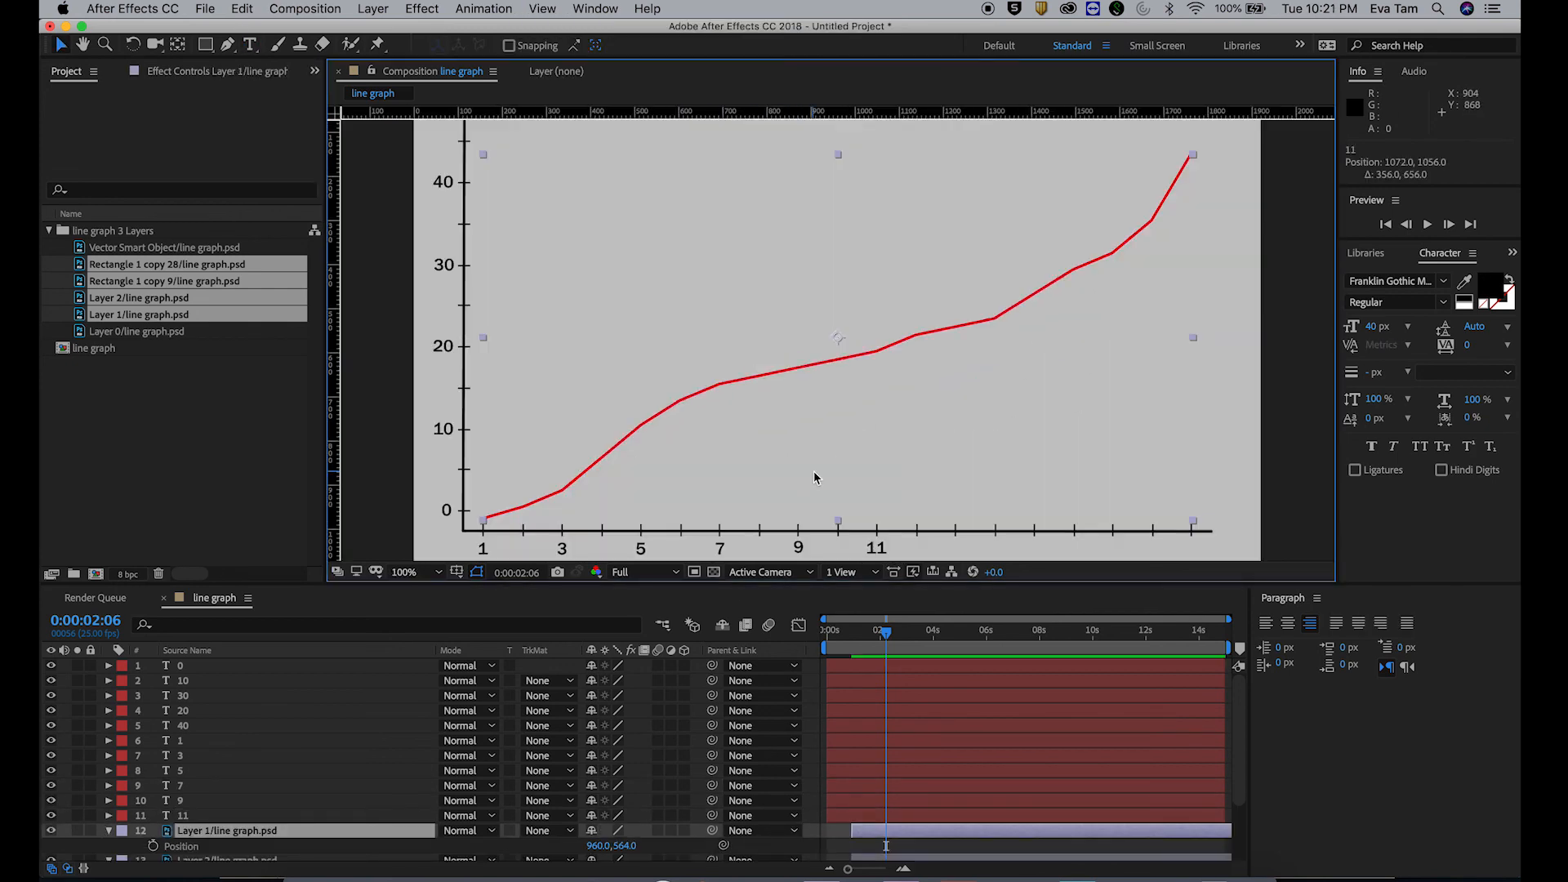
Step: Show the alignment grid over the composition and hide the rulers
click(542, 8)
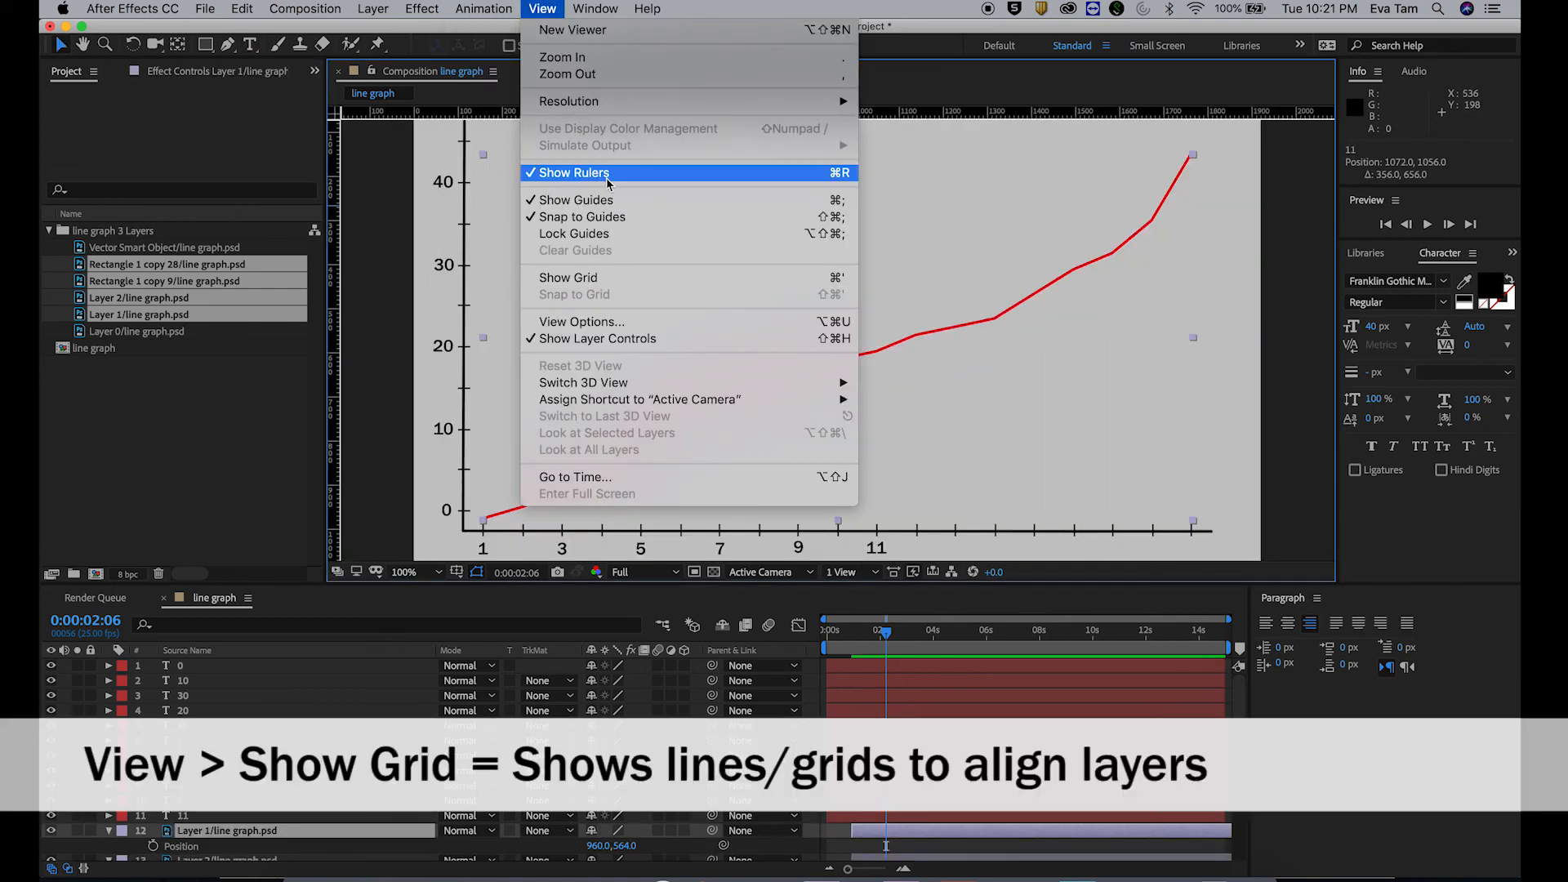
click(609, 283)
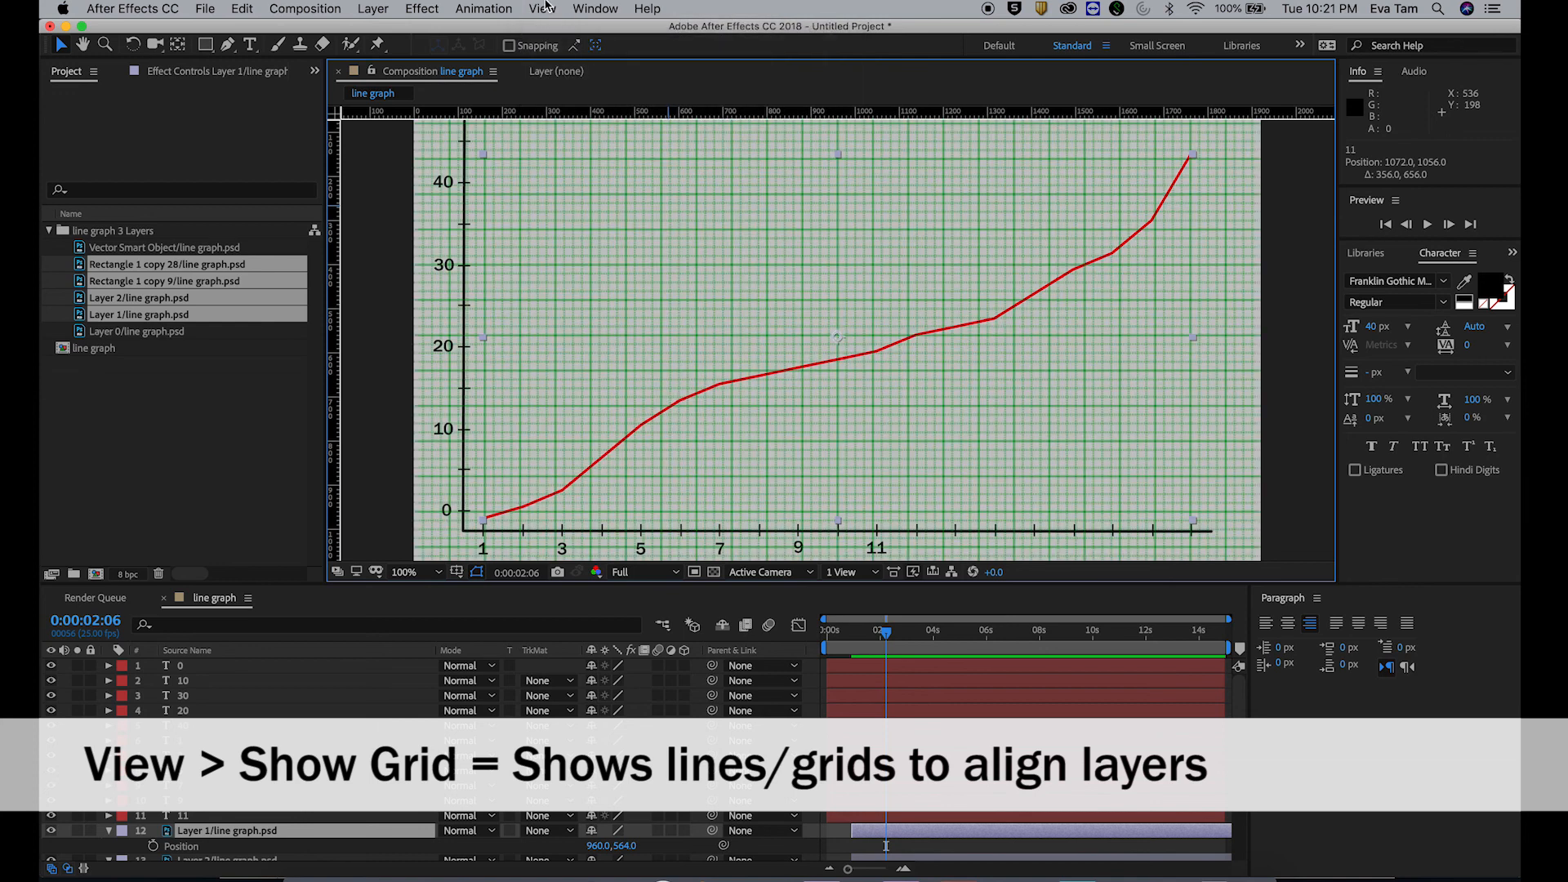
click(544, 10)
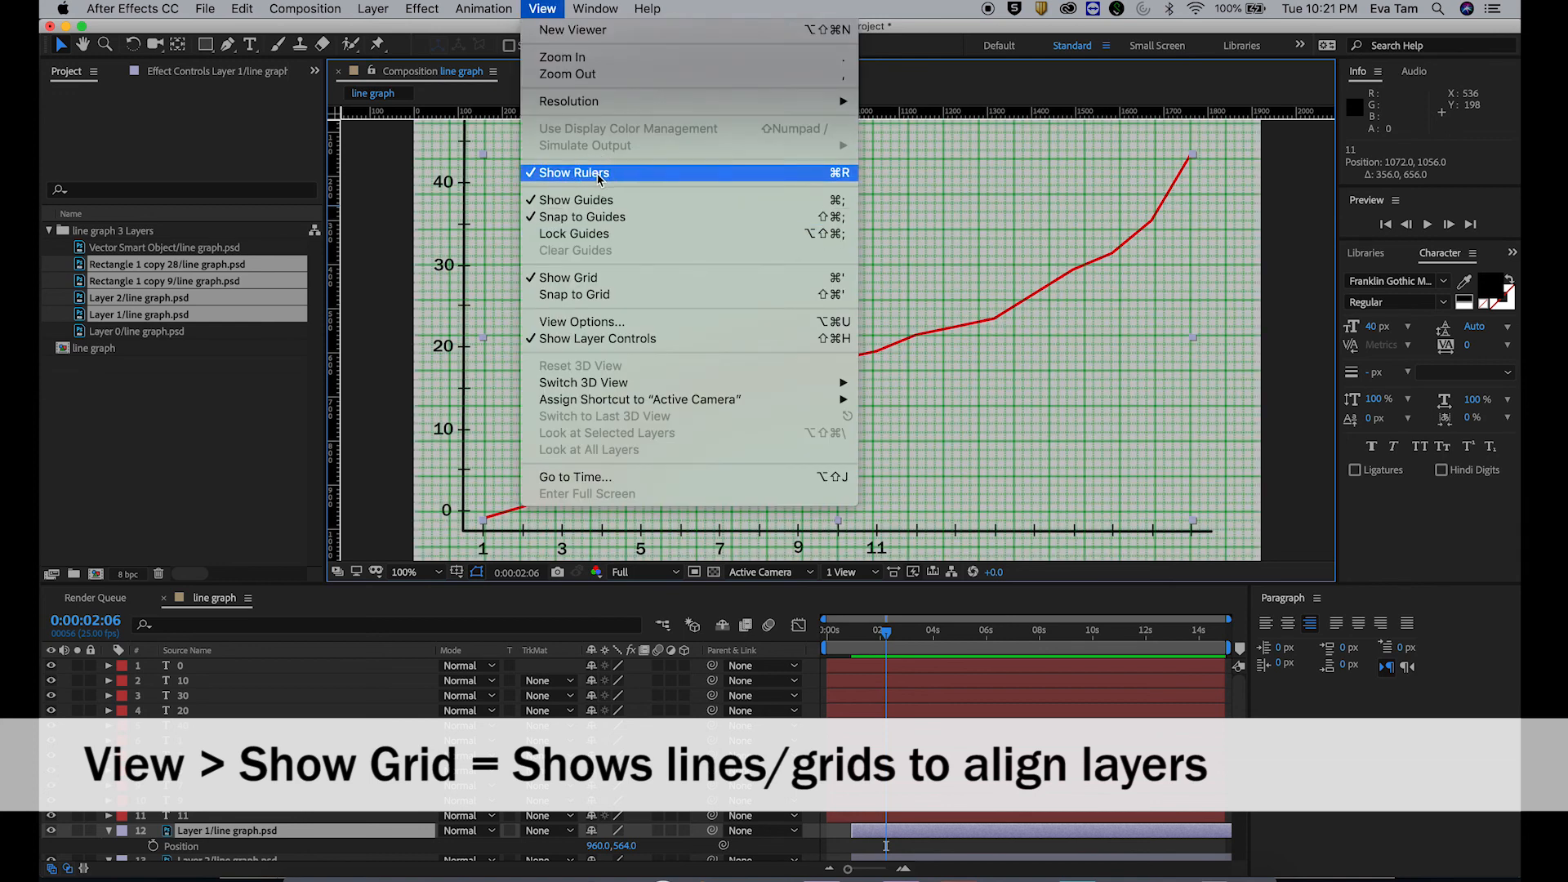
click(571, 171)
Step: Nudge the 11 label into line with its tick, using the 9 label and the grid as reference
click(792, 542)
drag(870, 541, 871, 541)
click(928, 364)
Step: Add the label 13 and align it beneath its tick on the horizontal axis
click(250, 44)
click(963, 411)
text(13)
click(60, 44)
drag(952, 406, 948, 542)
click(1069, 556)
click(949, 542)
click(953, 556)
Step: Add the label 15 beneath its tick on the horizontal axis at Position 1428, 1056
key(super+t)
click(708, 216)
text(15v)
drag(697, 210, 1029, 542)
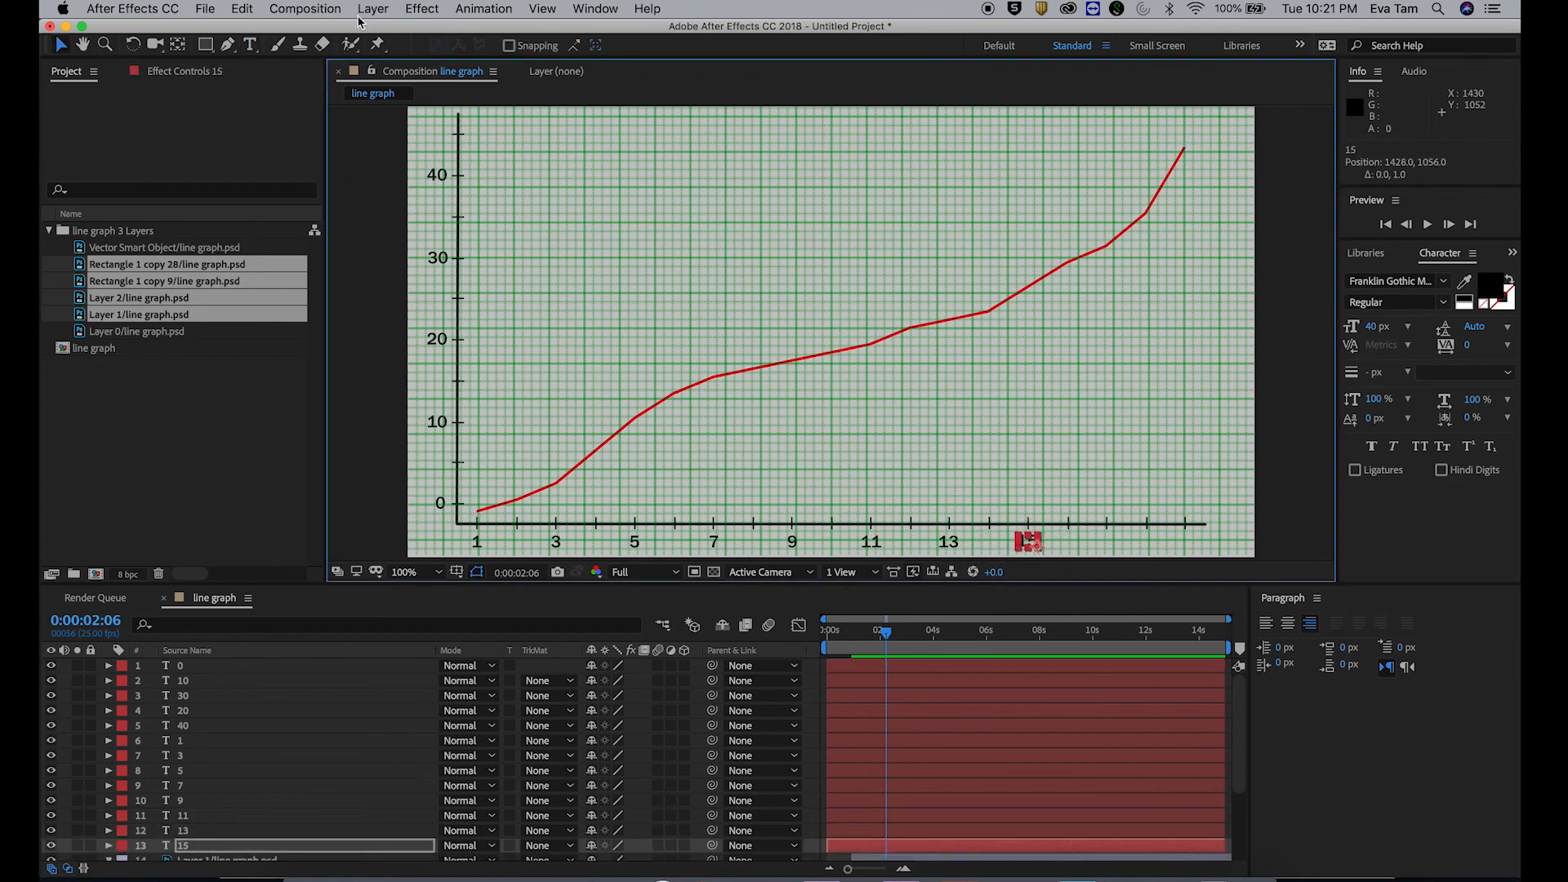
click(1006, 413)
Step: Add the label 17 beneath its tick and nudge it up level with the other horizontal-axis numbers
key(super+t)
click(778, 247)
text(17v)
drag(767, 241, 1106, 542)
key(Up)
click(1121, 497)
Step: Add the label 19 beneath the last tick on the horizontal axis at Position 1780, 1056
key(super+t)
click(692, 268)
text(19v)
drag(691, 267, 1180, 540)
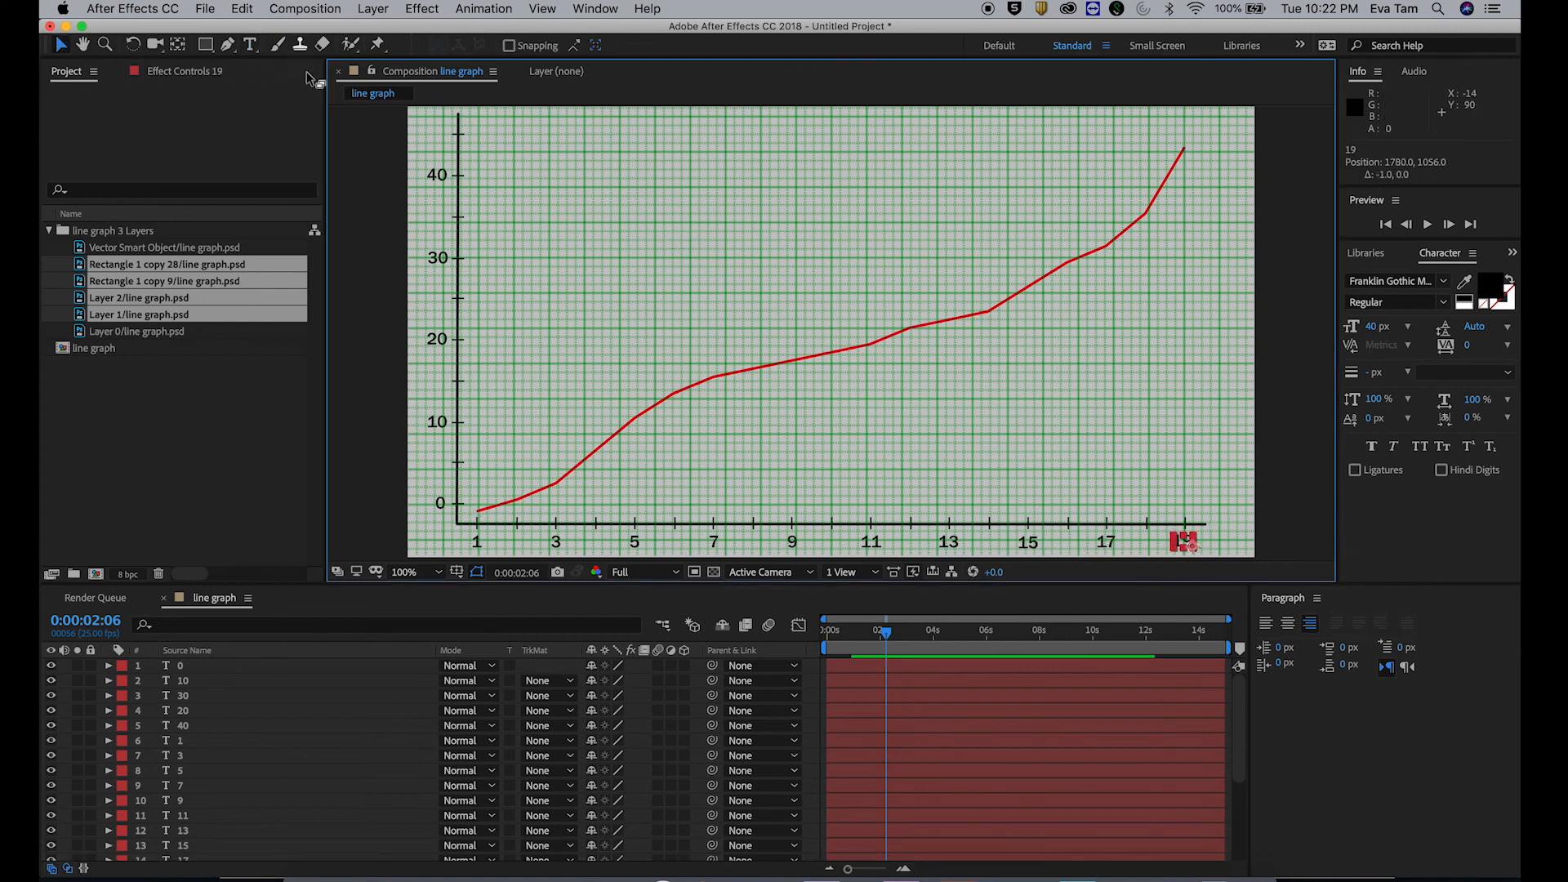
Step: Hide the alignment grid and fit the whole composition in the viewer
click(541, 9)
click(572, 276)
click(417, 572)
click(402, 275)
click(1268, 381)
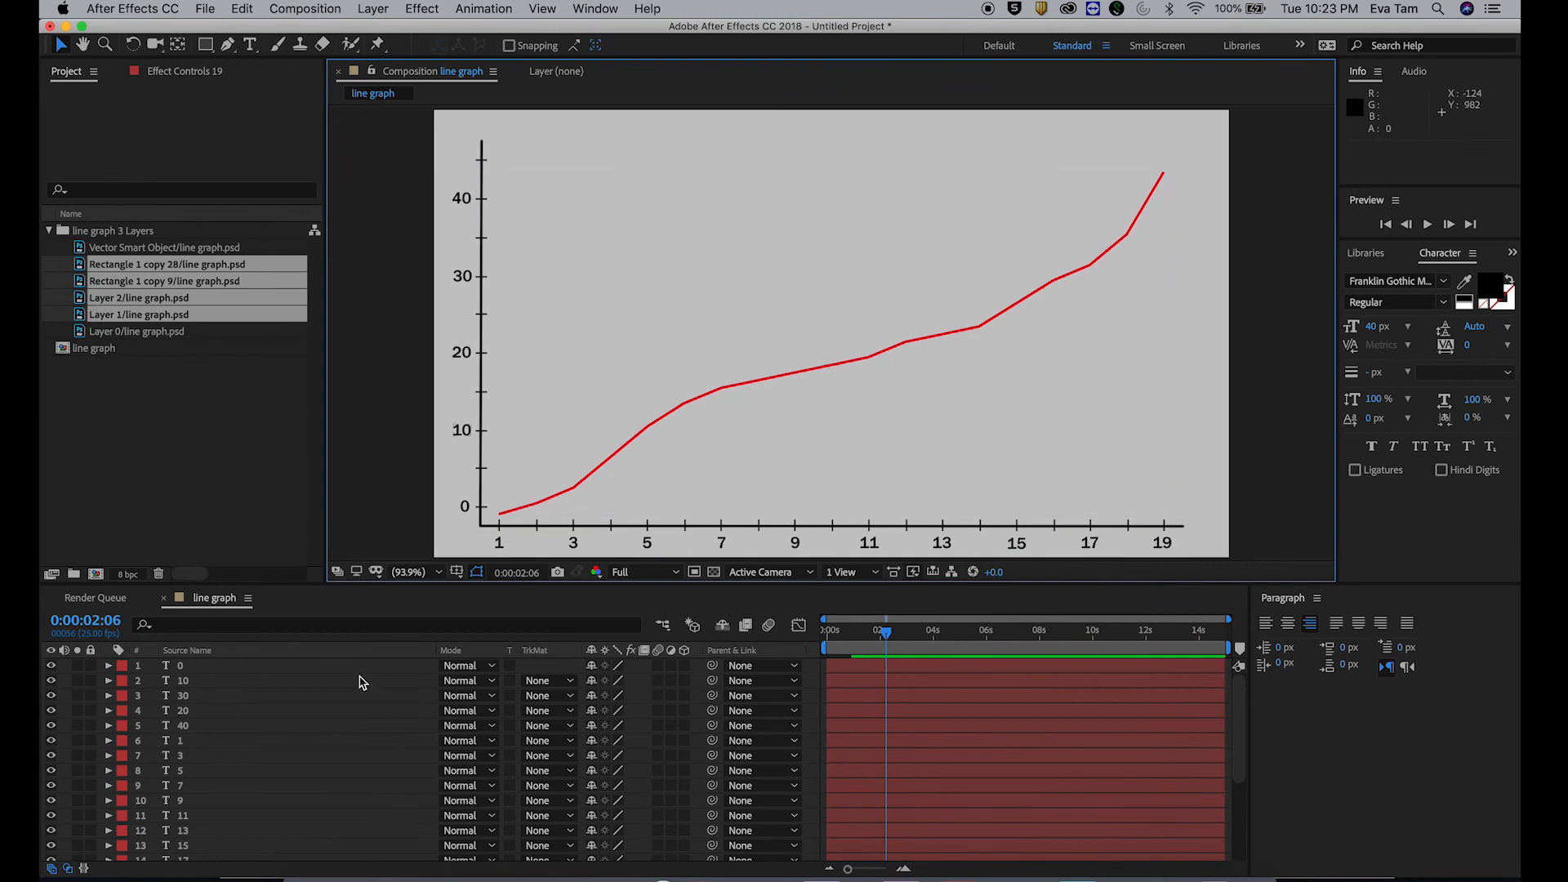
Step: Pre-compose the vertical-axis number layers 0, 10, 20, 30 and 40 as "Millions numbers"
click(211, 671)
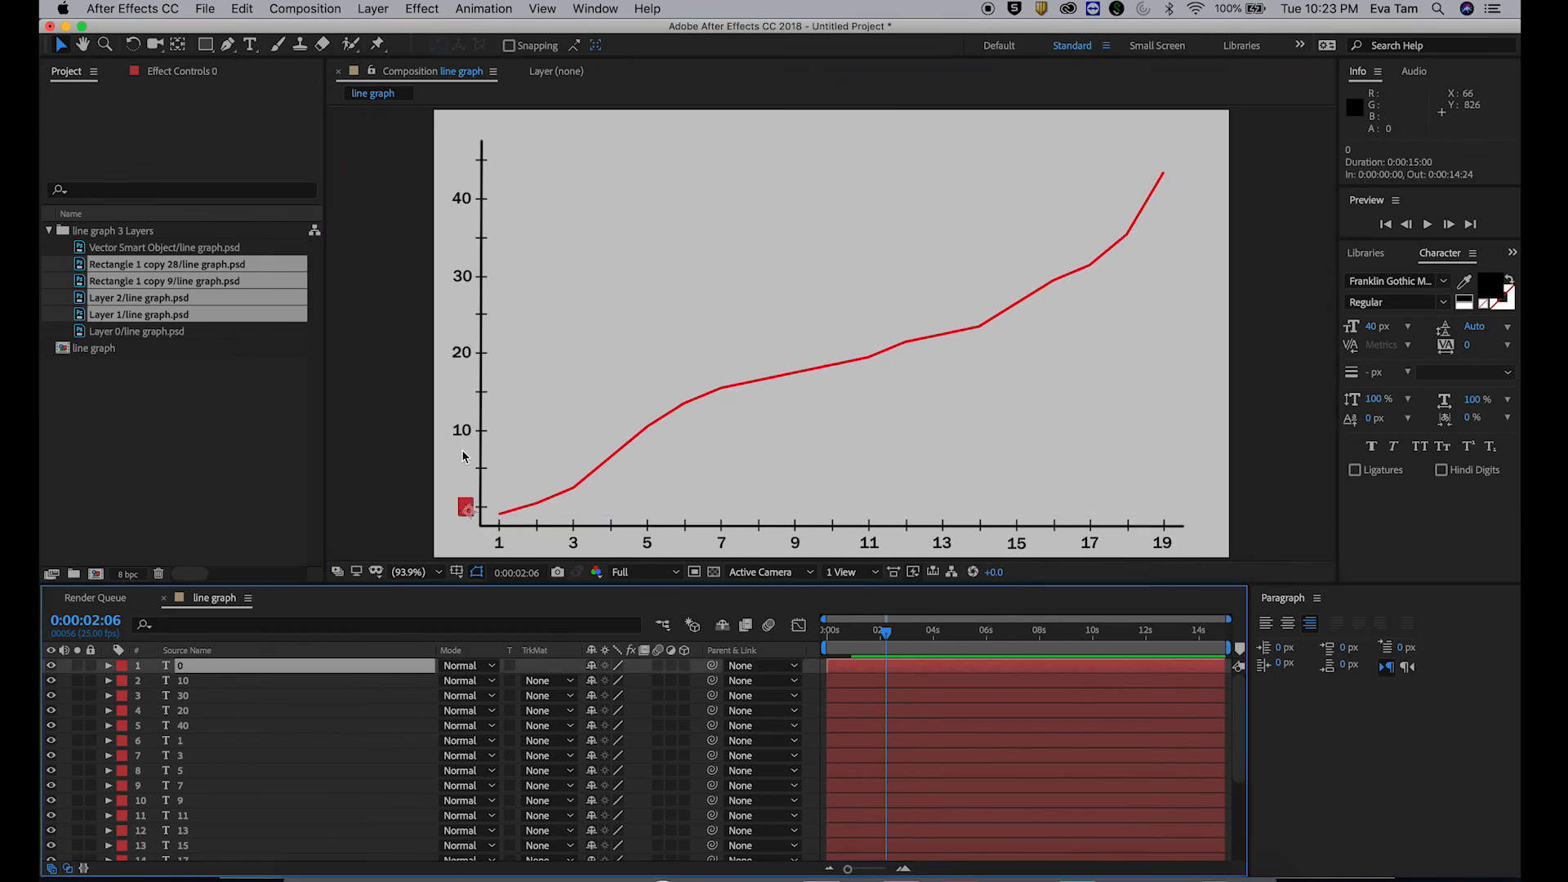
click(200, 680)
click(204, 726)
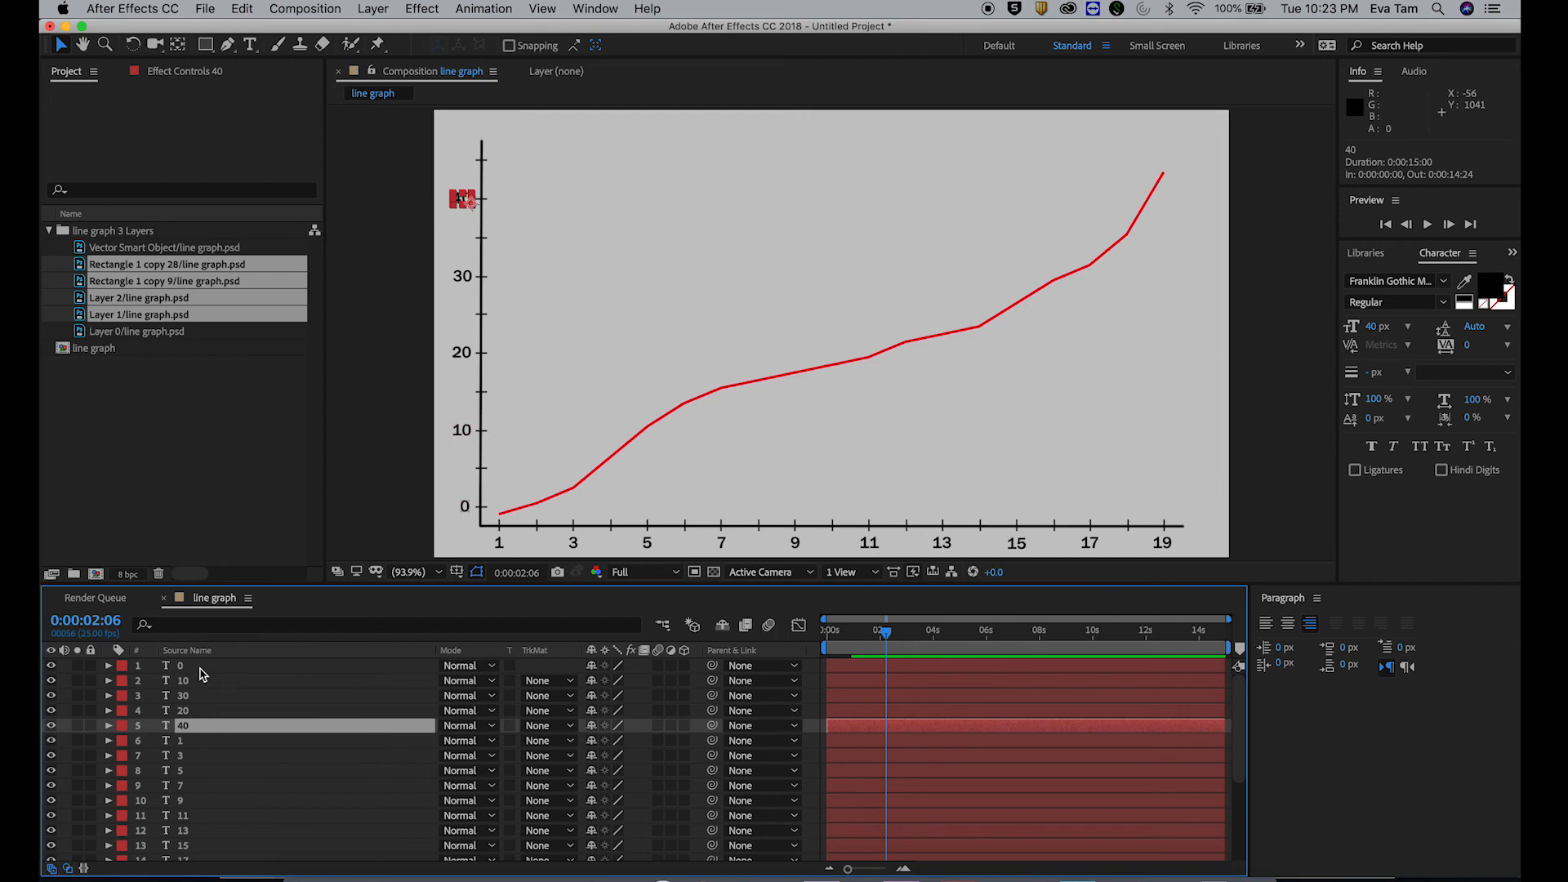
shift+click(203, 667)
right_click(205, 665)
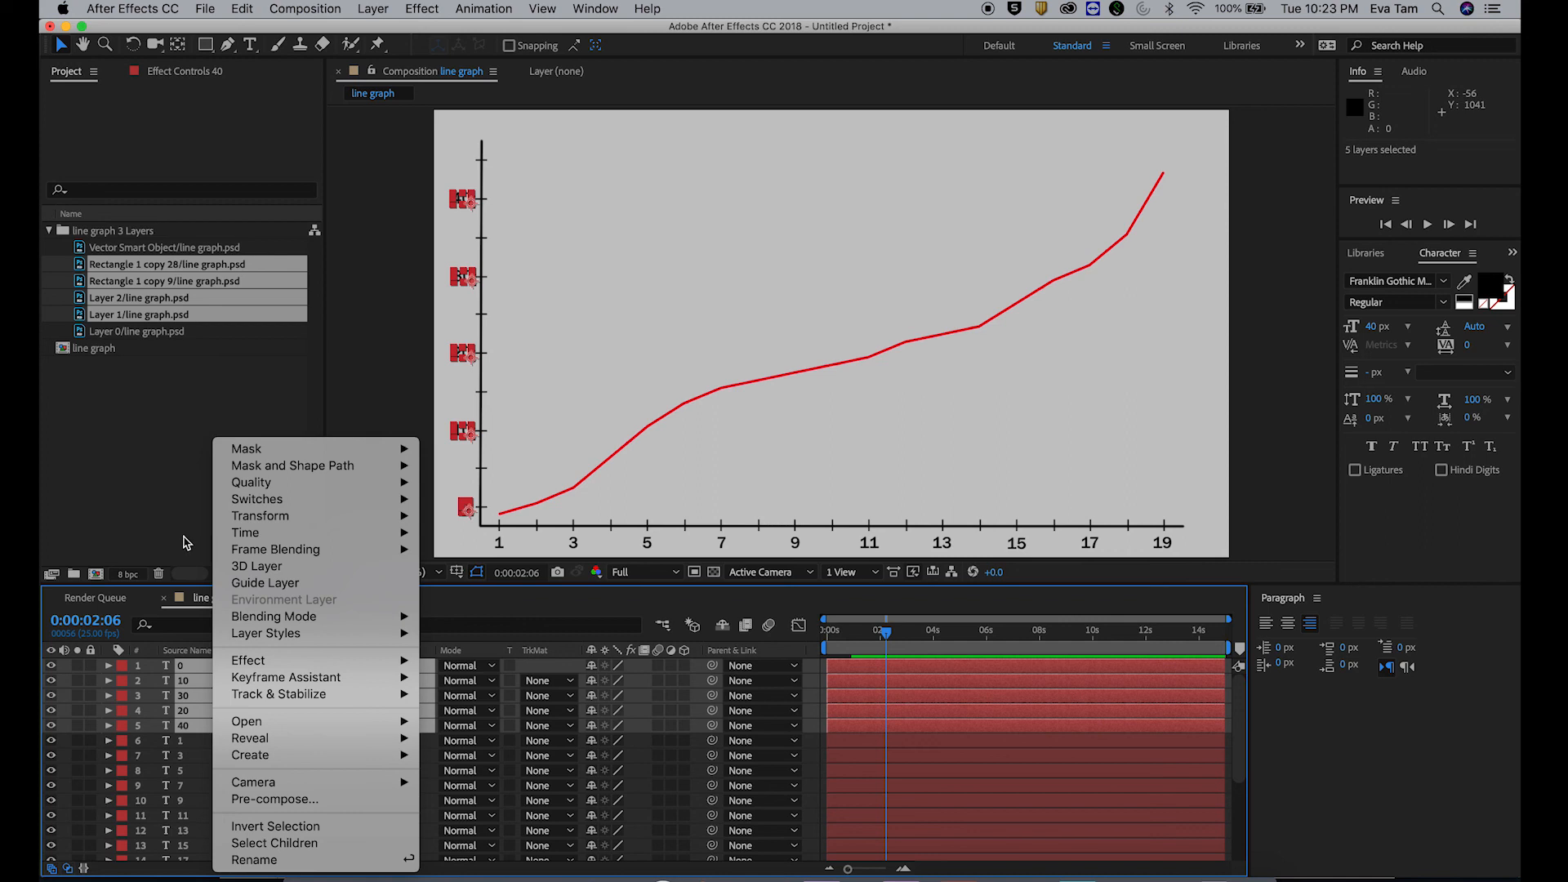
click(187, 542)
right_click(310, 681)
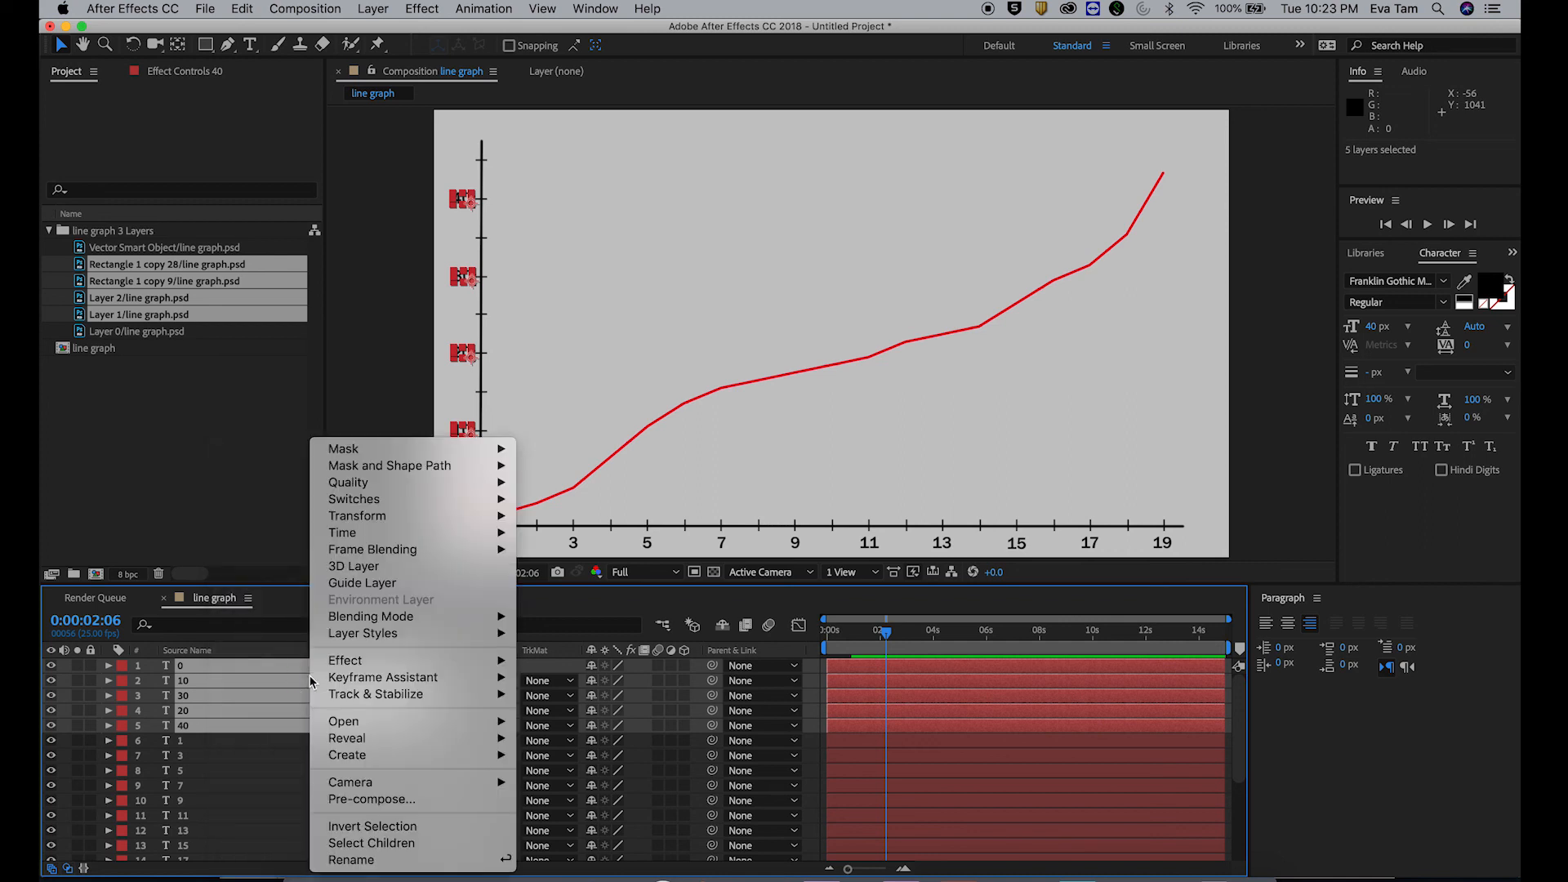
click(423, 807)
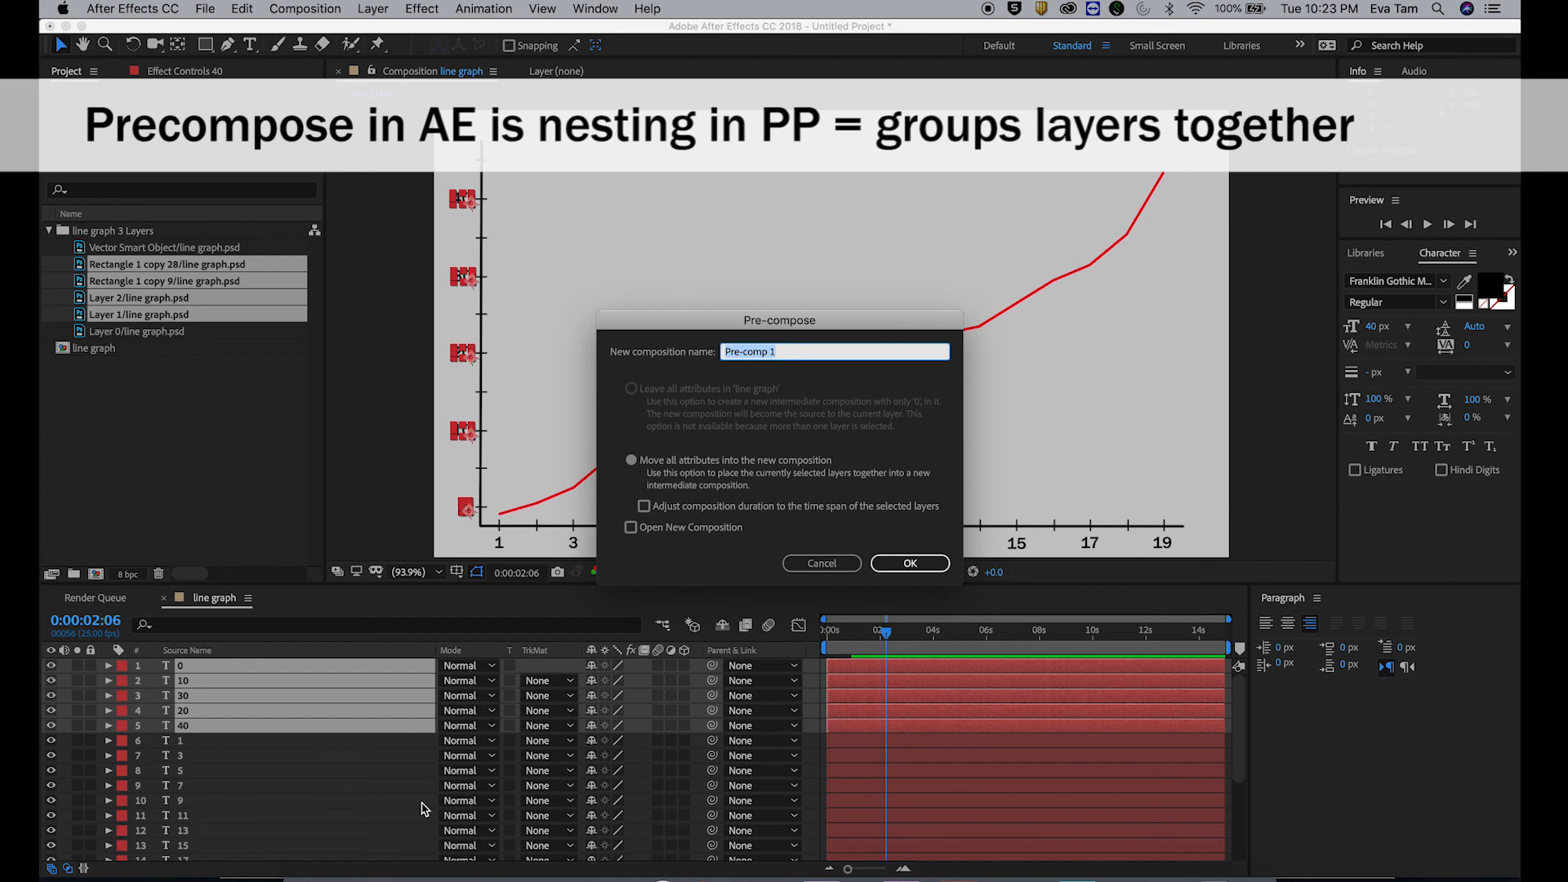
text(Millions numbers)
key(Return)
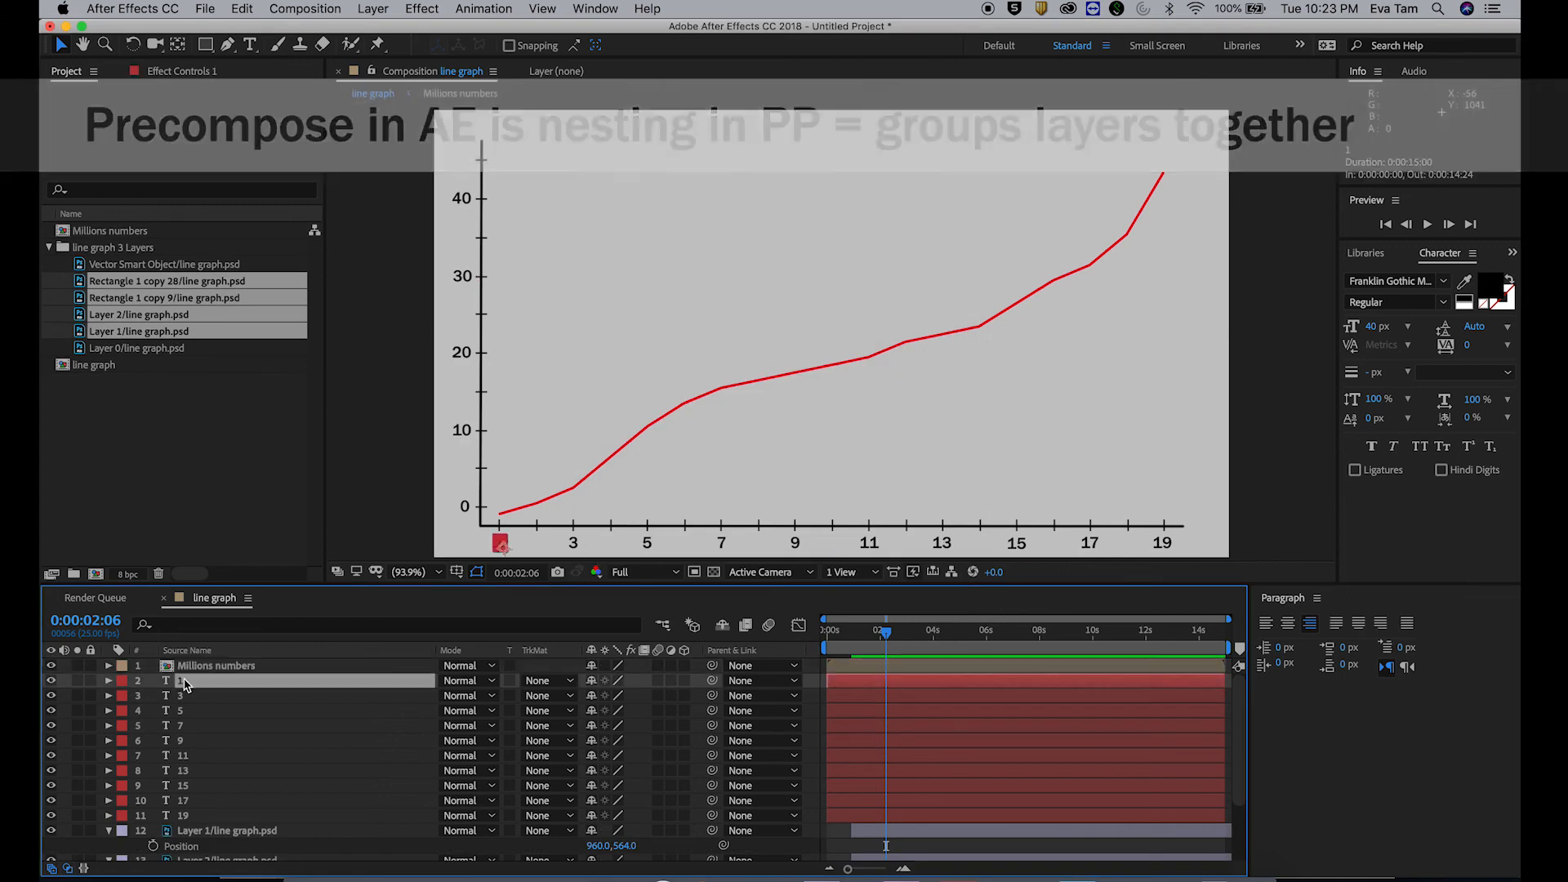
Step: Pre-compose the horizontal-axis number layers 1 through 19 as "Weeks numbers"
shift+click(204, 812)
right_click(280, 727)
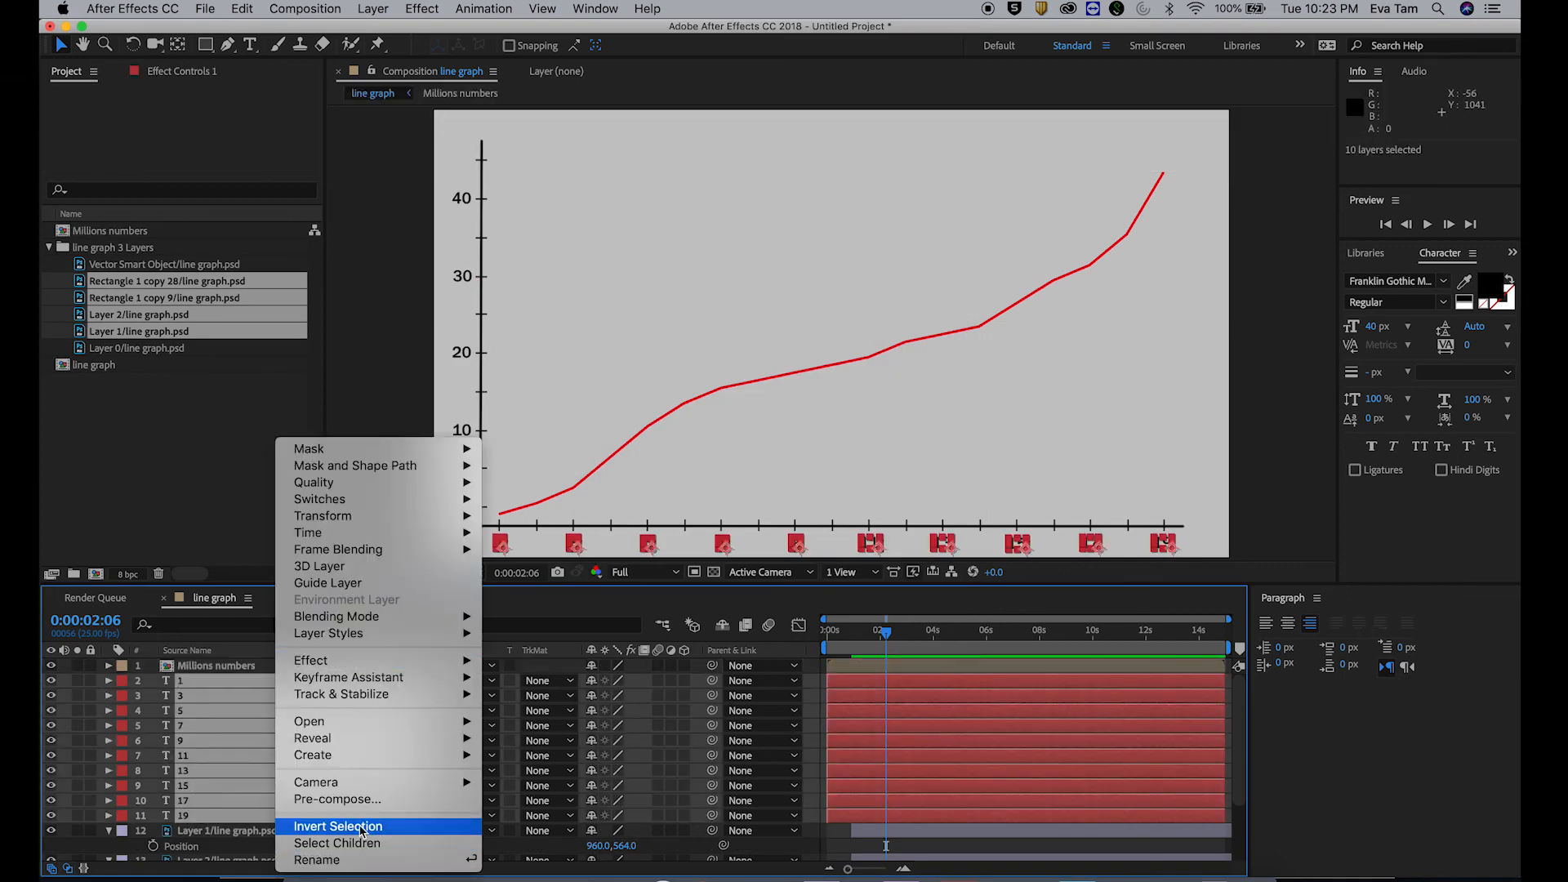
click(363, 800)
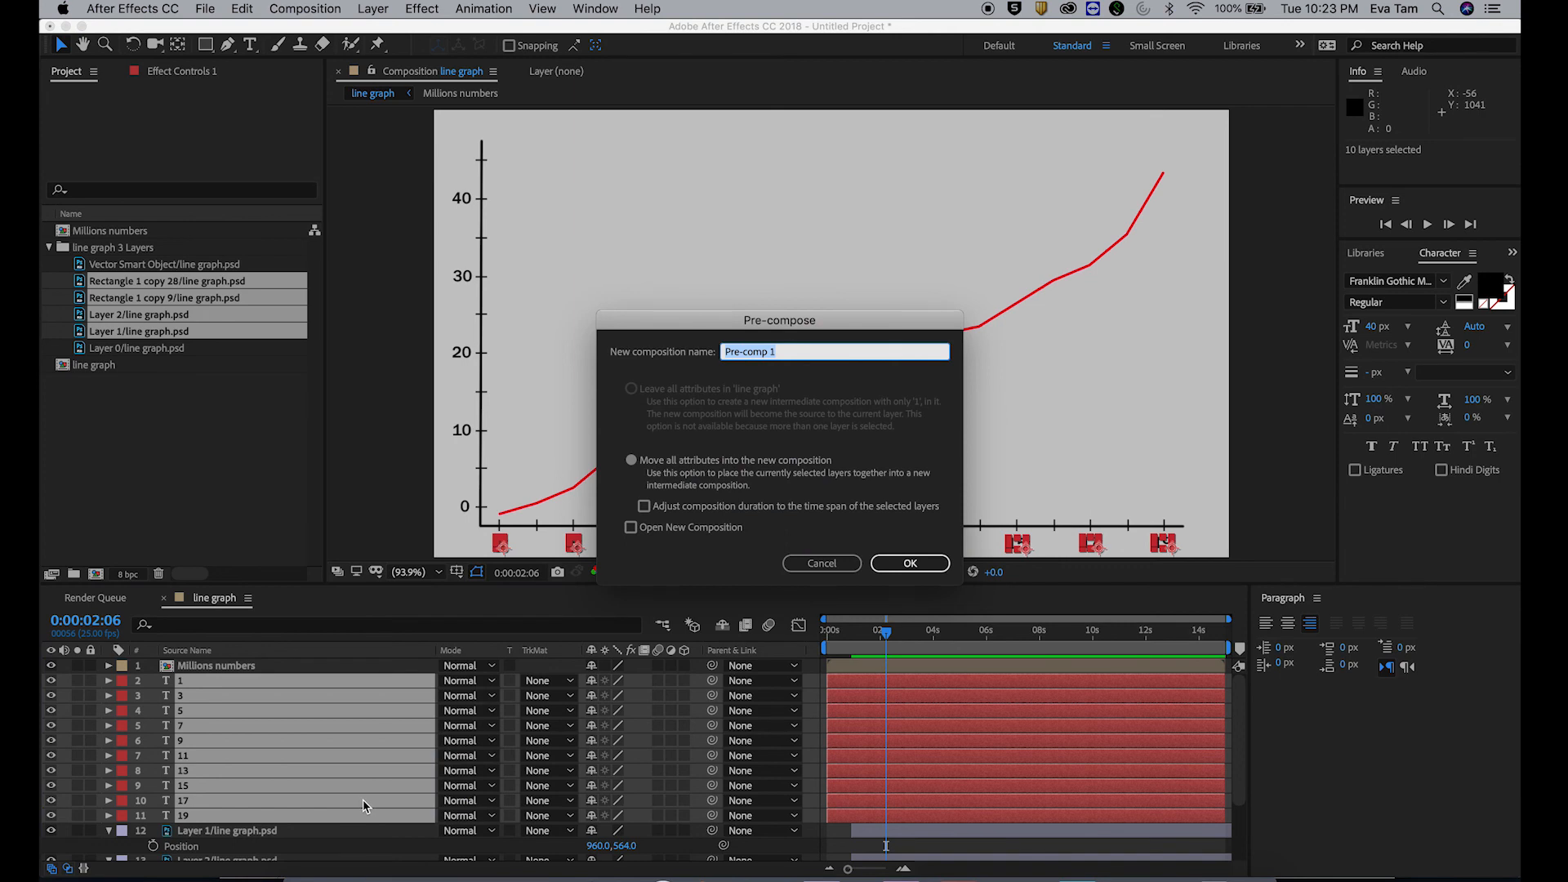
text(Weeks numbers)
key(Return)
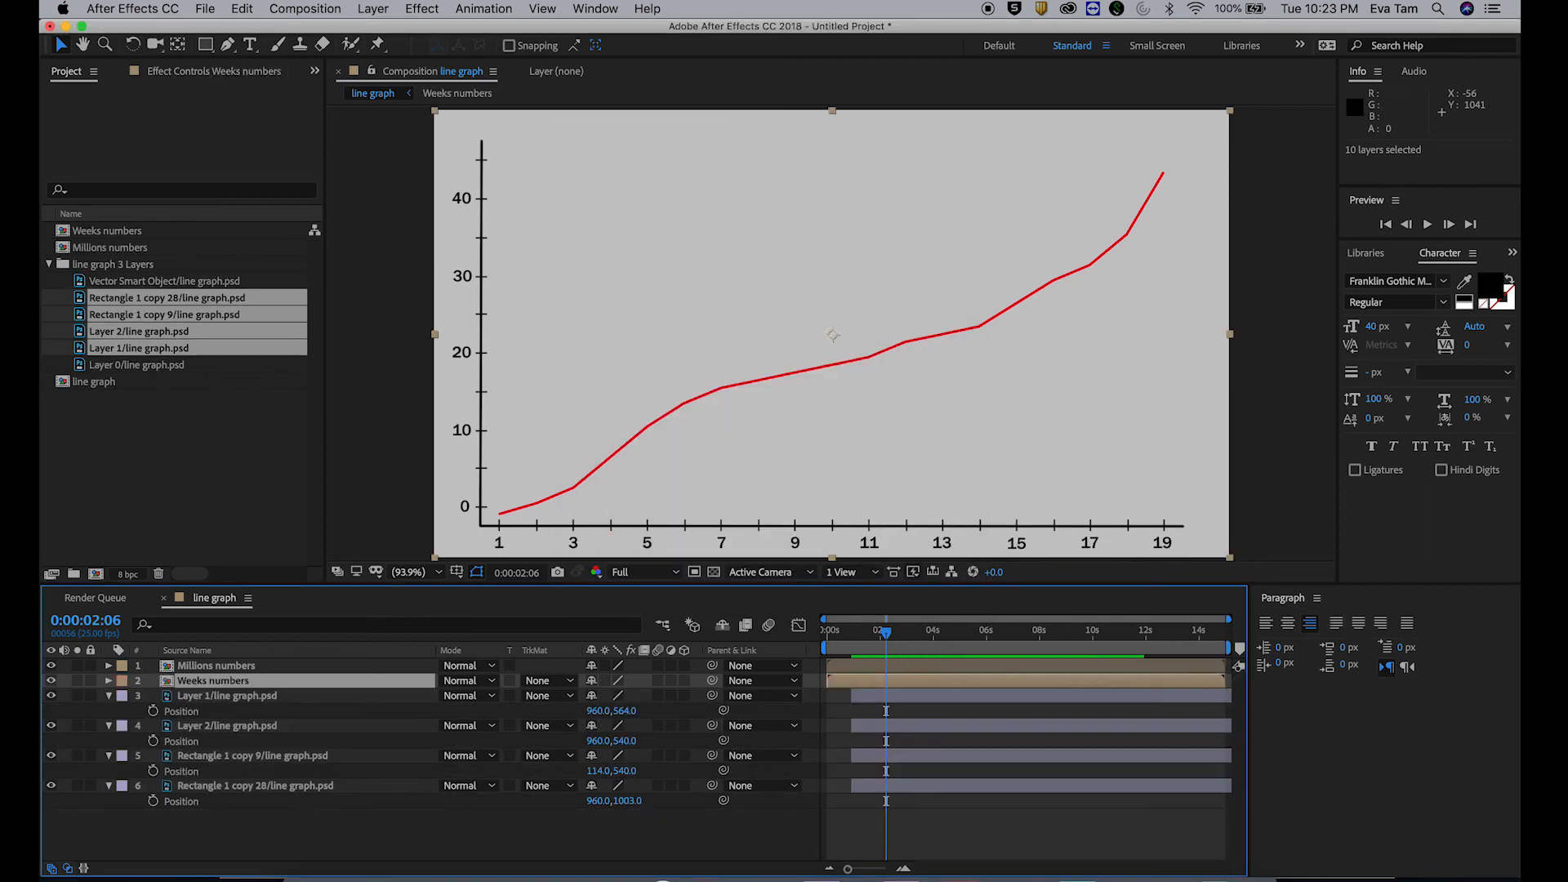
Step: Reveal the transform properties of Layer 1 and slide the graph layers back to begin at the composition start
click(108, 697)
click(109, 695)
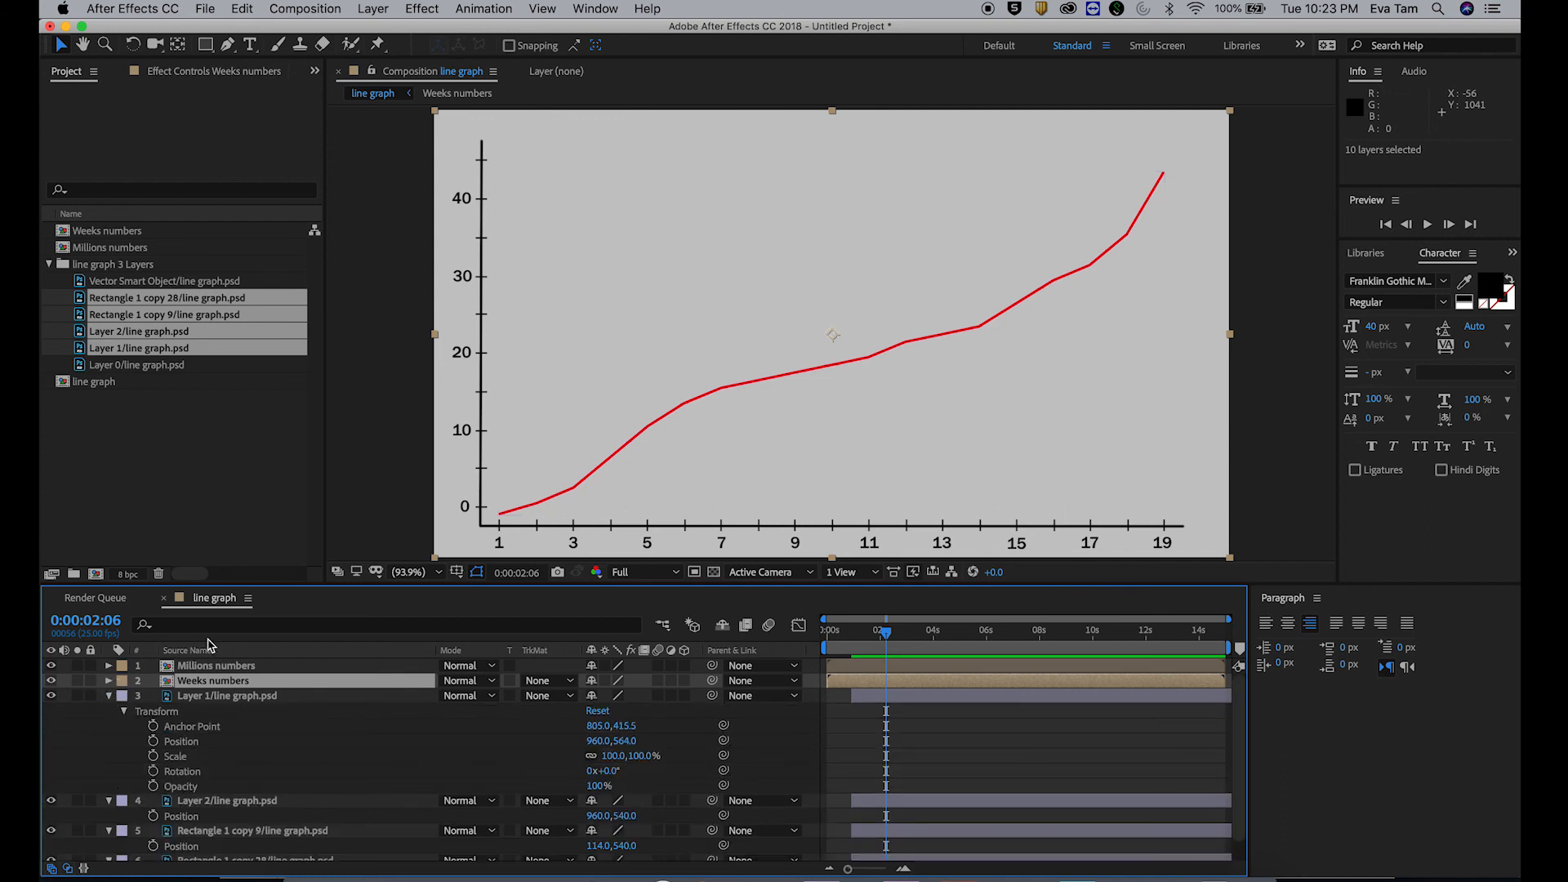
mouse_move(886, 631)
mouse_down()
mouse_move(831, 631)
mouse_move(909, 631)
mouse_up()
mouse_move(853, 695)
mouse_down()
mouse_move(812, 695)
mouse_move(830, 697)
mouse_up()
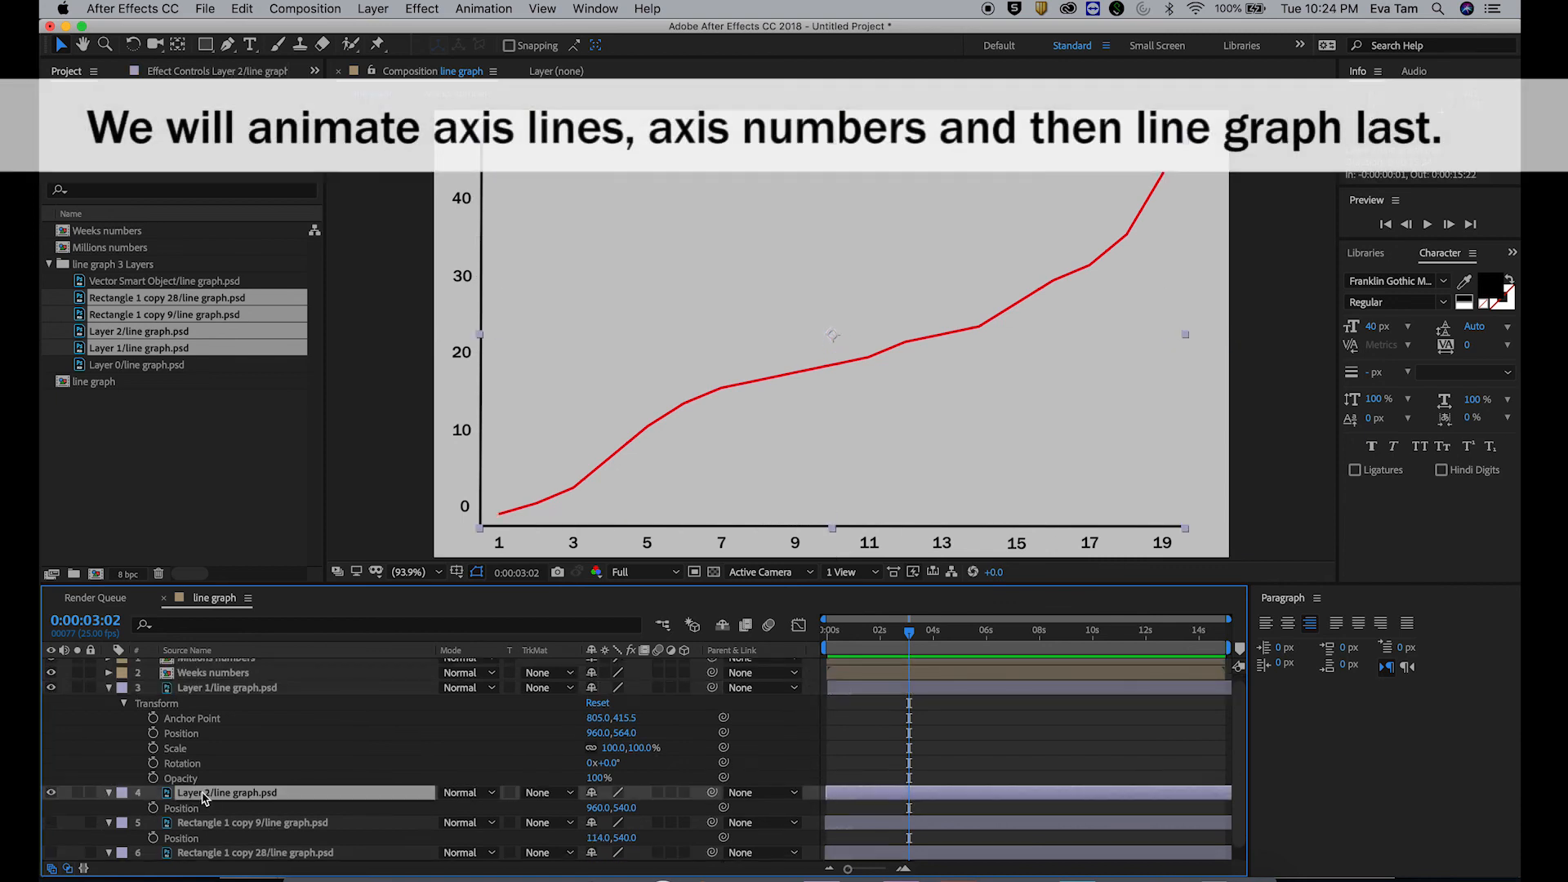
Step: Hide the Weeks numbers and Millions numbers layers
click(50, 672)
scroll(65, 684, up, 1)
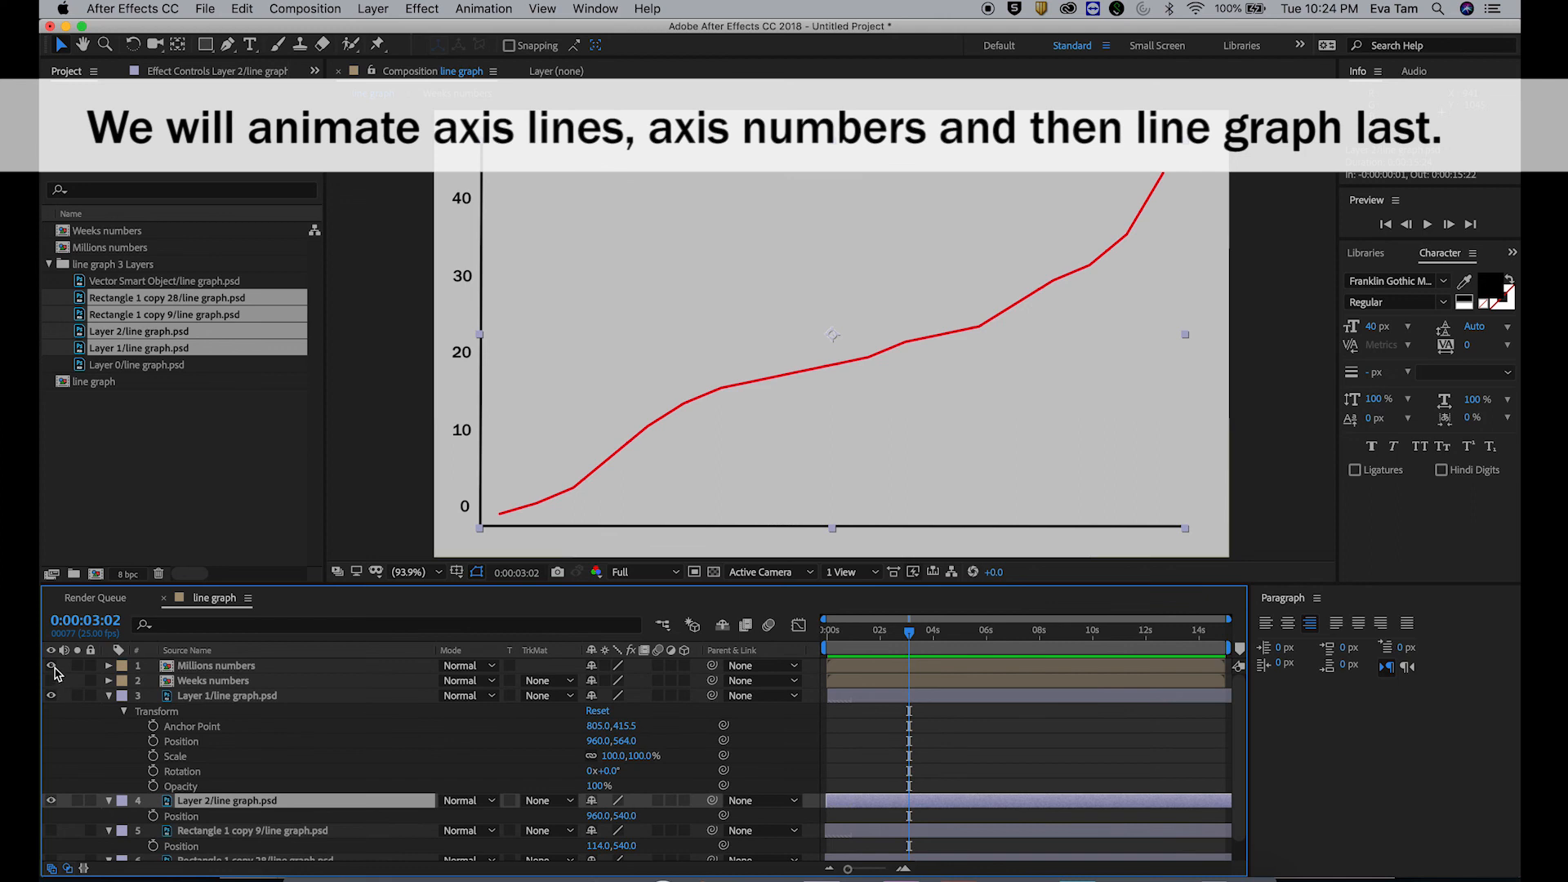
click(51, 665)
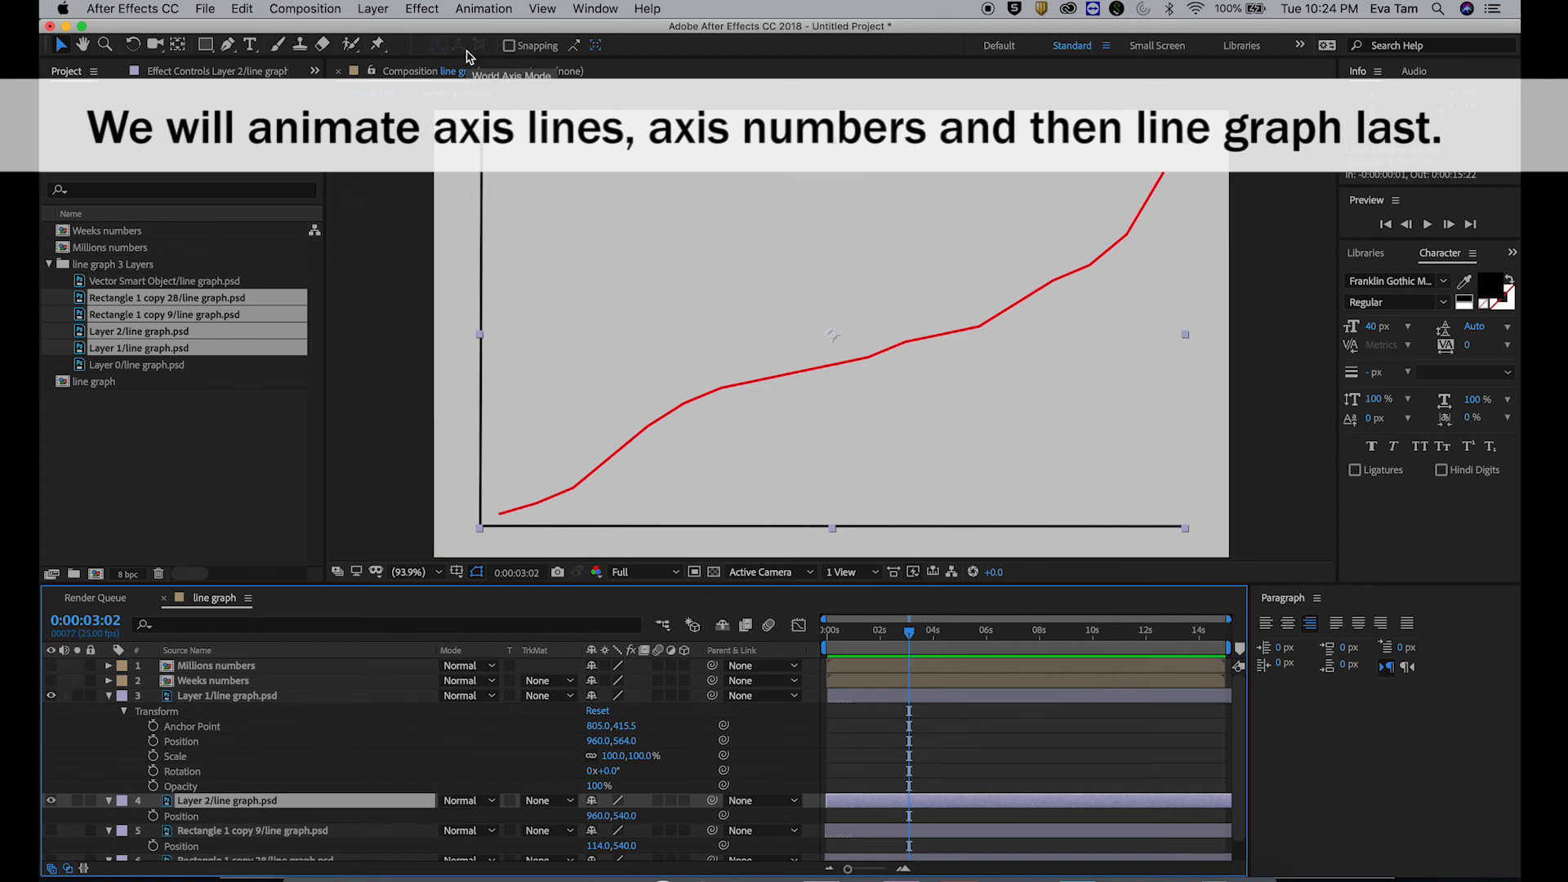
Step: Draw a tall yellow-filled rectangle shape covering the vertical axis line
click(362, 312)
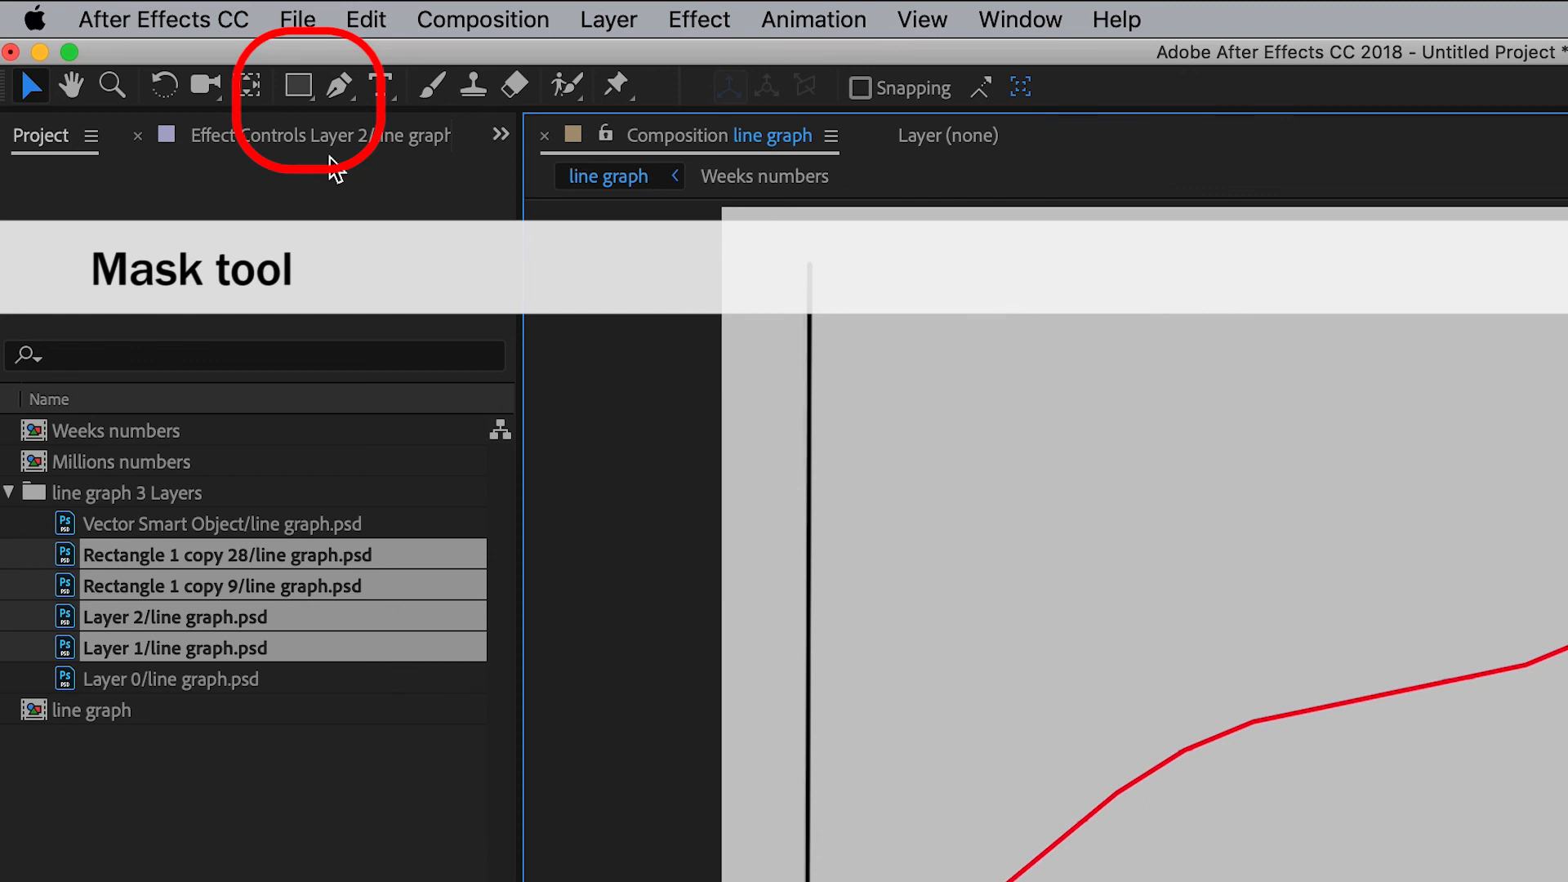
click(295, 92)
click(863, 85)
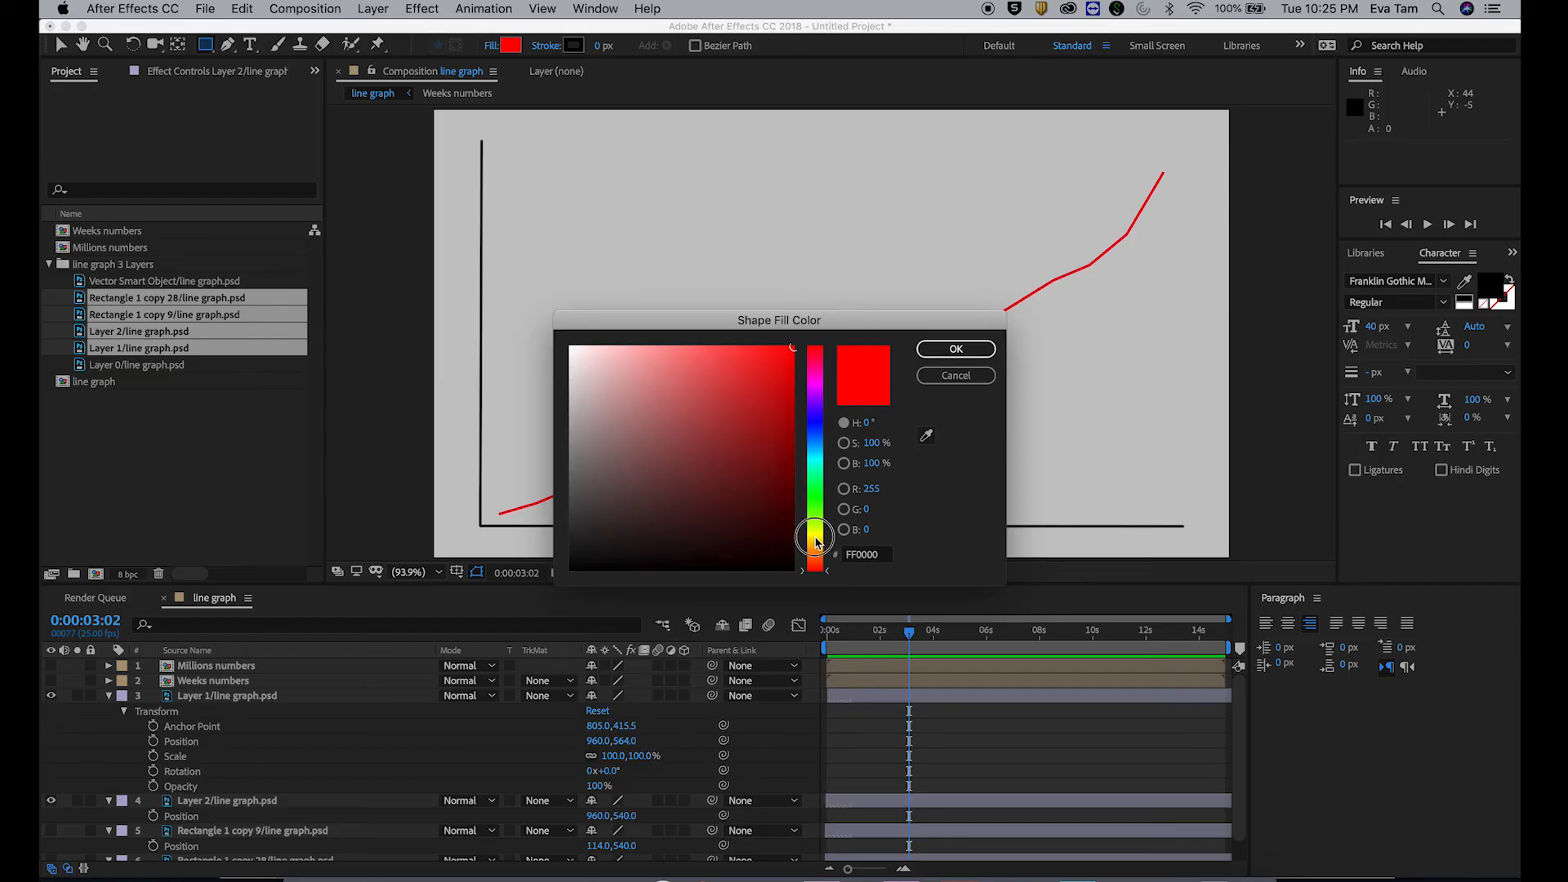
click(816, 540)
click(955, 349)
drag(461, 129, 496, 525)
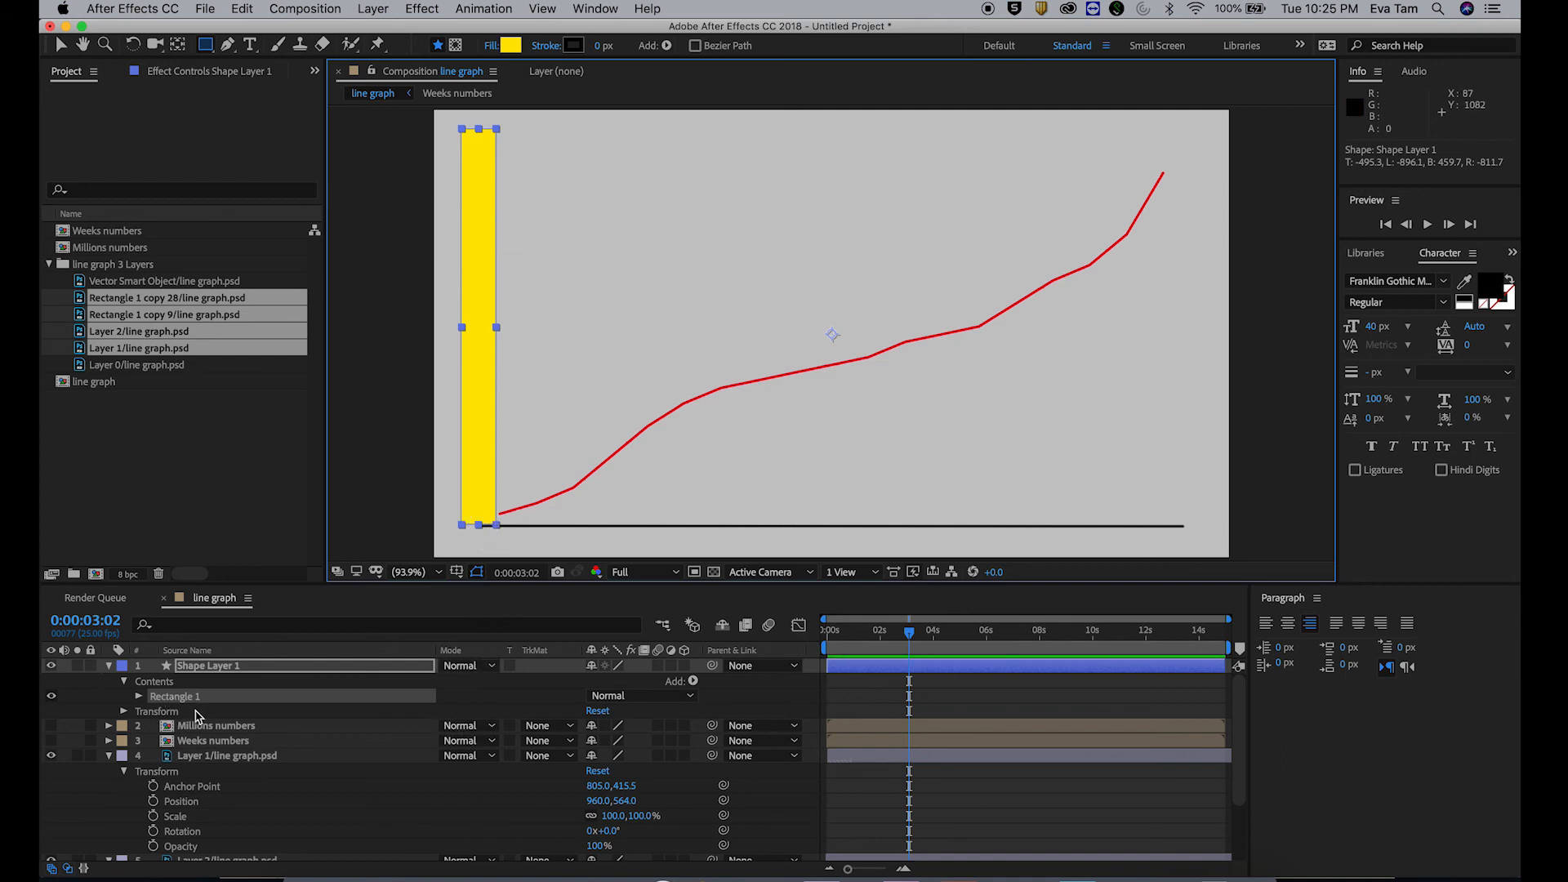
Step: Identify the axis line layer by toggling its visibility, and move Shape Layer 1 directly above Layer 2
drag(181, 667, 211, 757)
scroll(449, 747, down, 2)
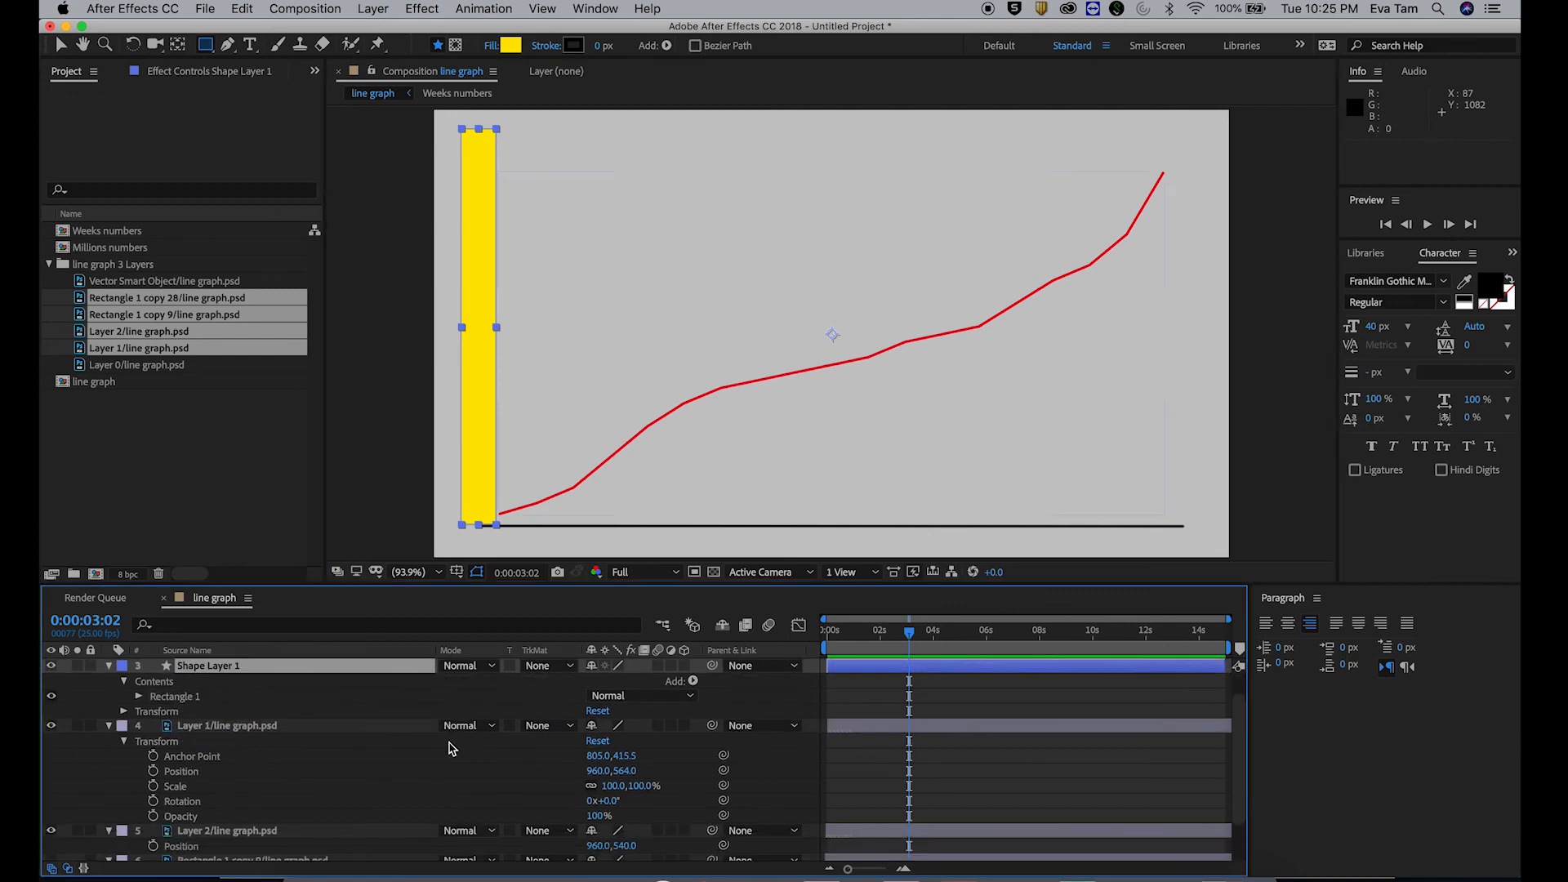
click(51, 831)
click(51, 831)
drag(245, 666, 299, 784)
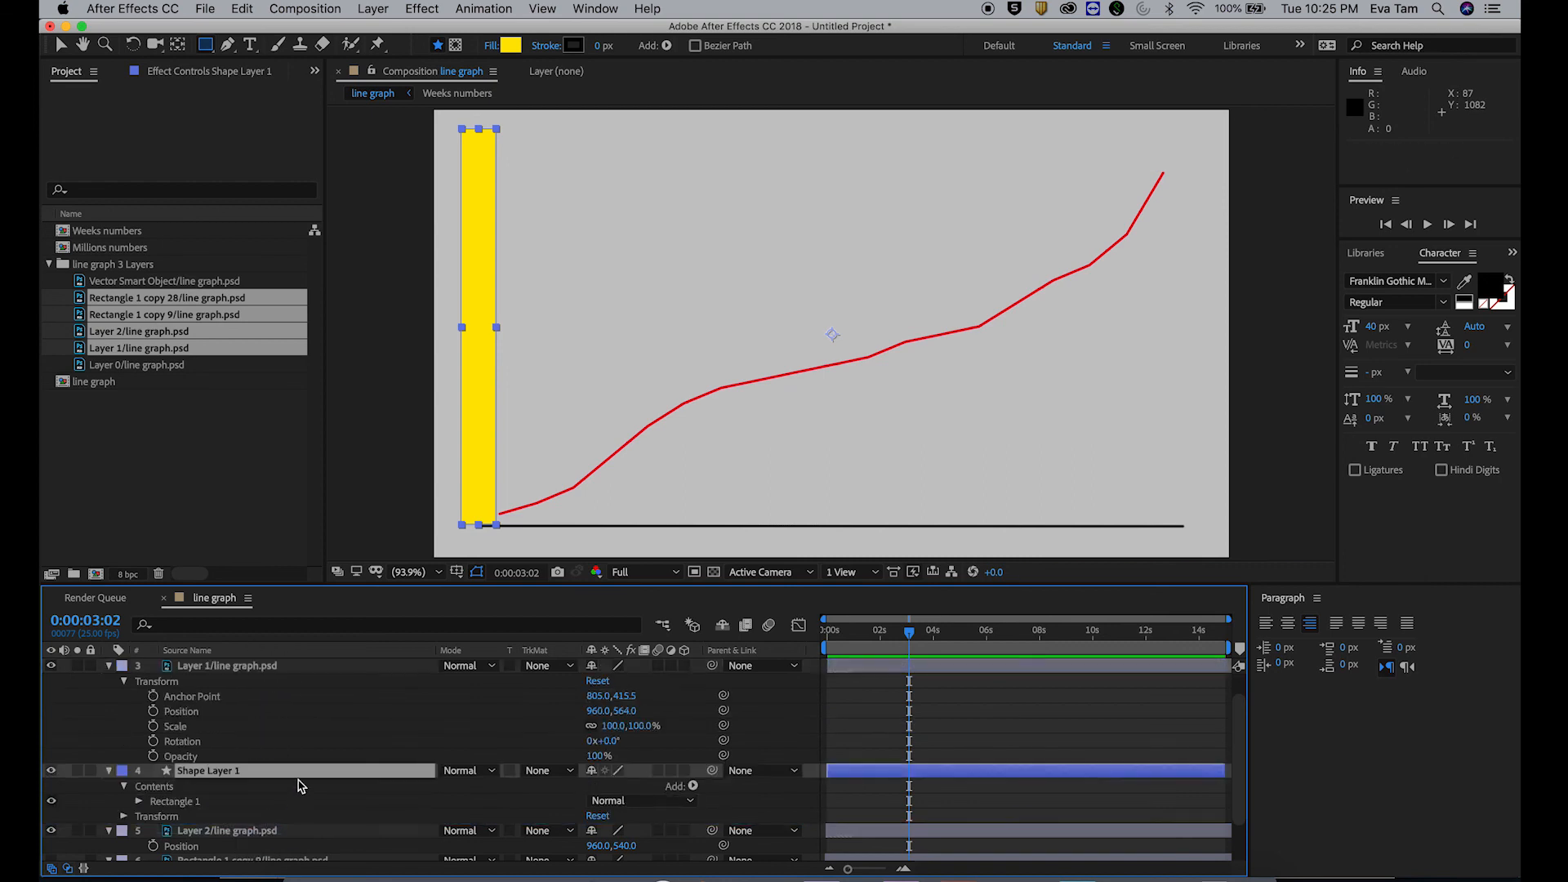
Step: Rename Shape Layer 1 as "mask layer for lines"
right_click(195, 776)
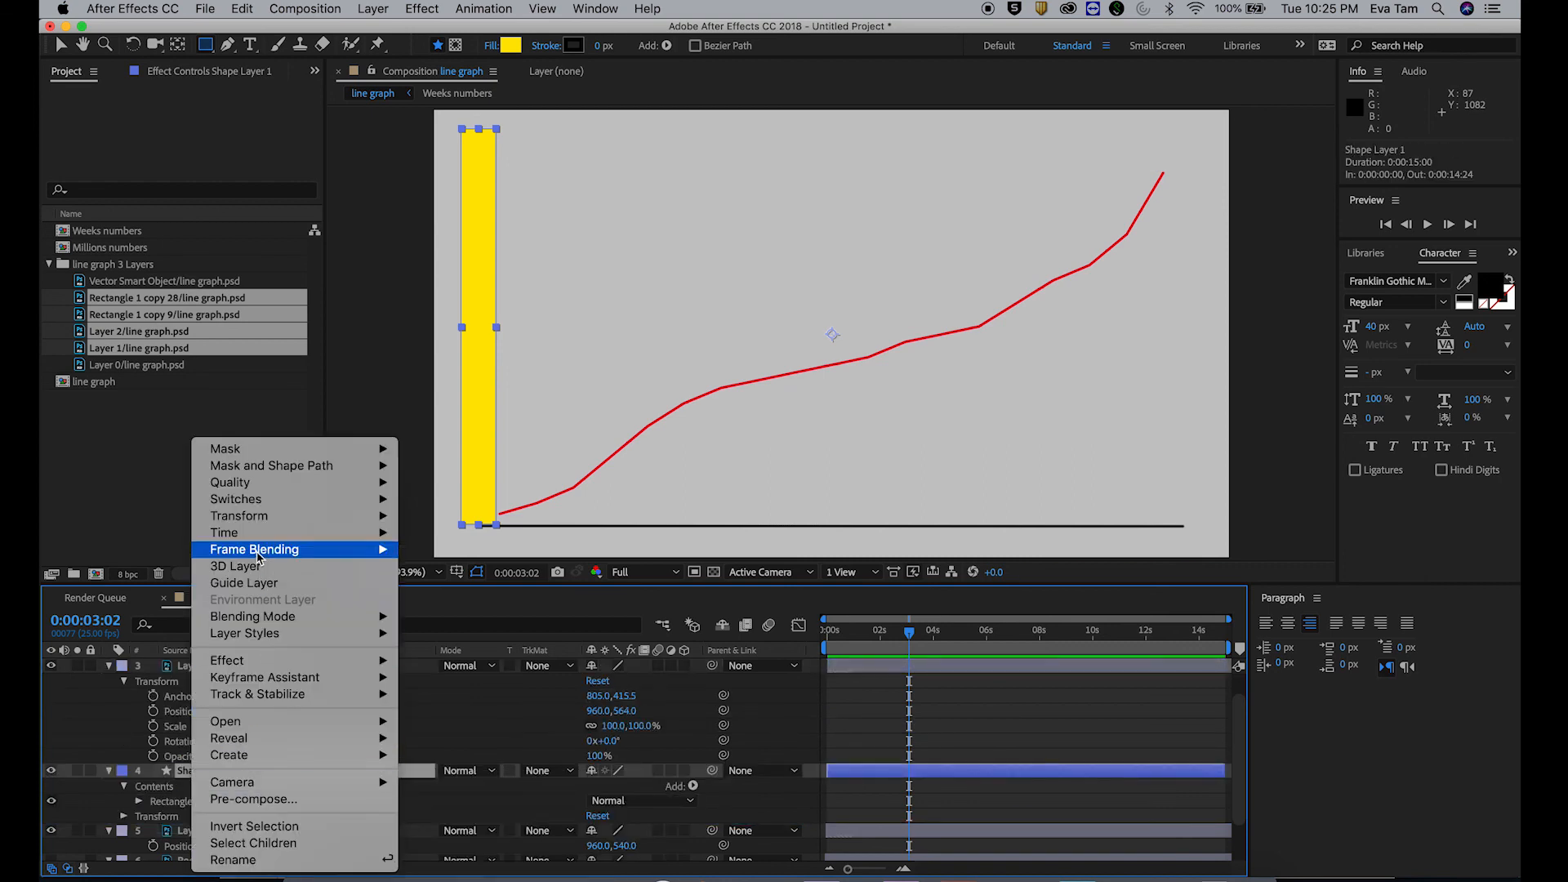
click(245, 860)
click(250, 771)
drag(250, 771, 65, 774)
text(mask l)
text(ayer for)
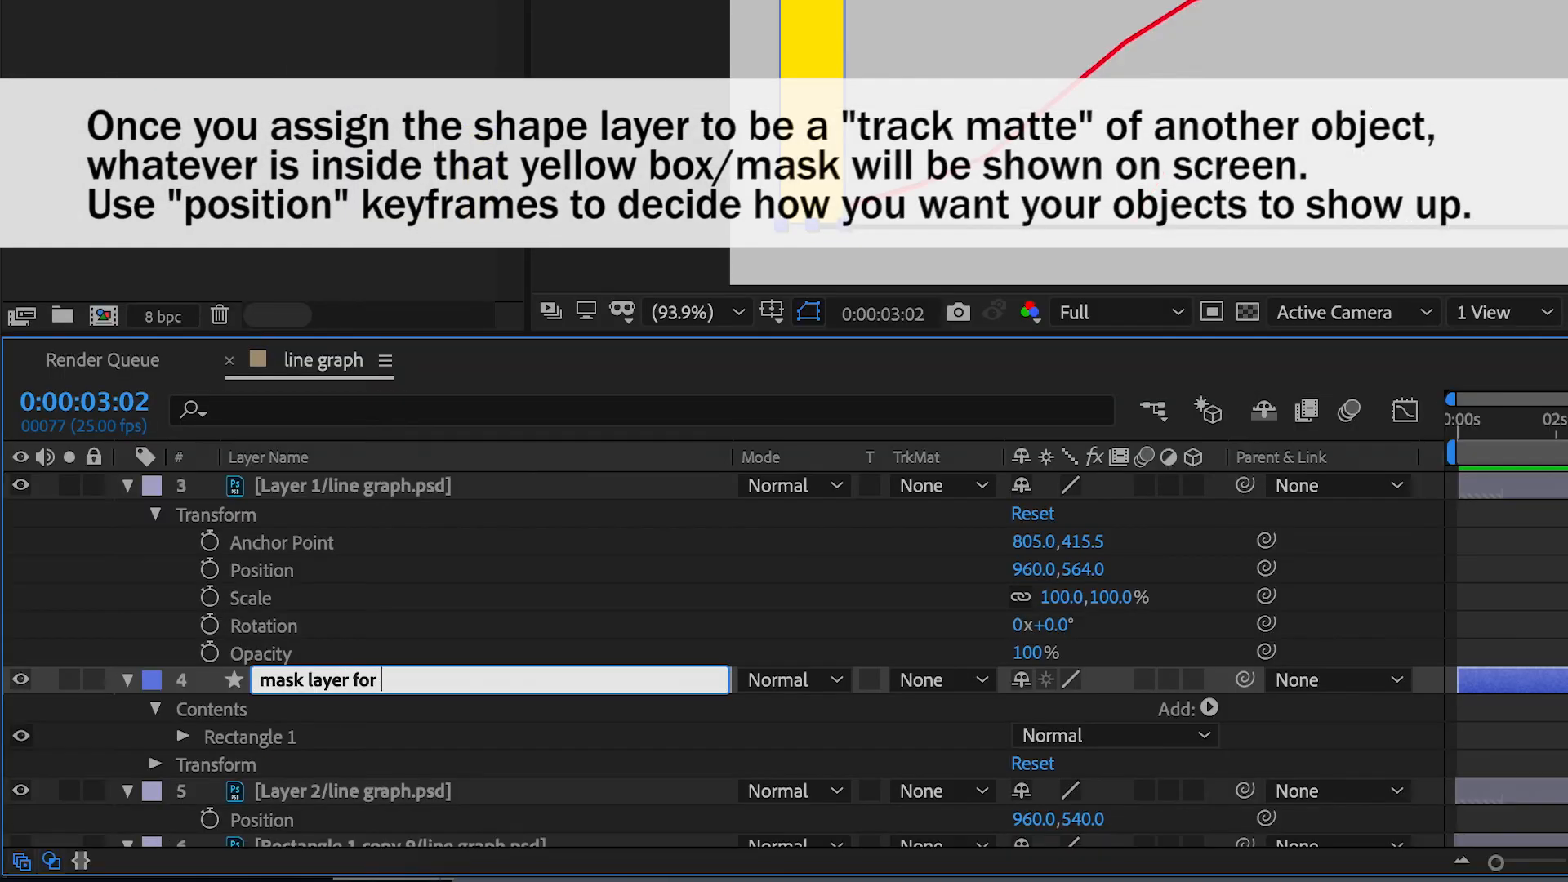
text( lines)
click(441, 621)
click(384, 677)
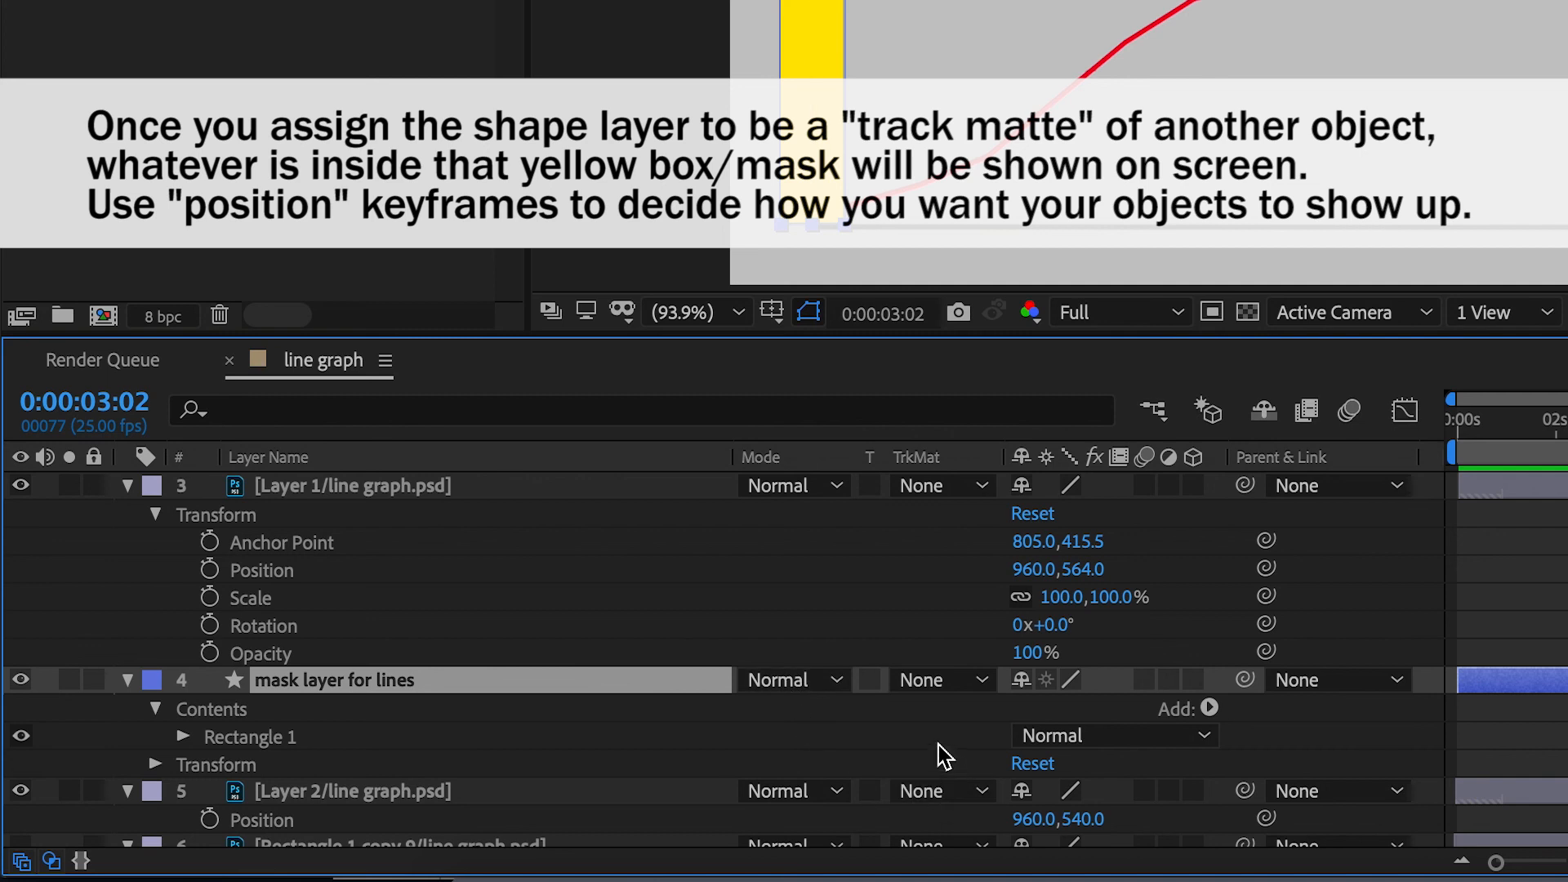
Step: Set the track matte of Layer 2, the vertical axis line, to Alpha Matte "mask layer for lines"
click(921, 804)
click(920, 455)
click(938, 792)
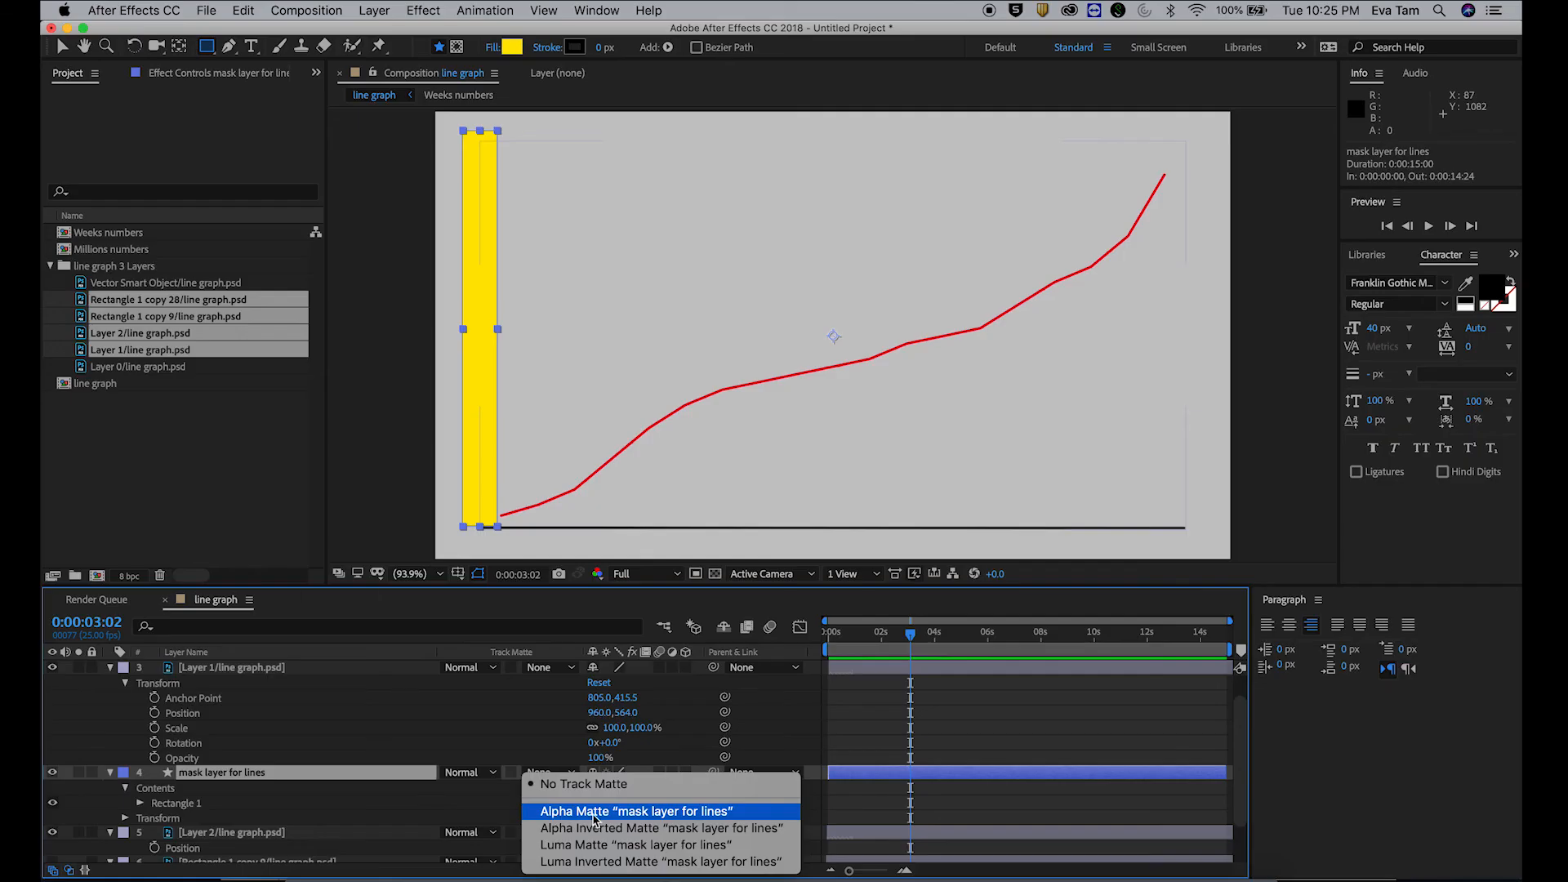
click(650, 812)
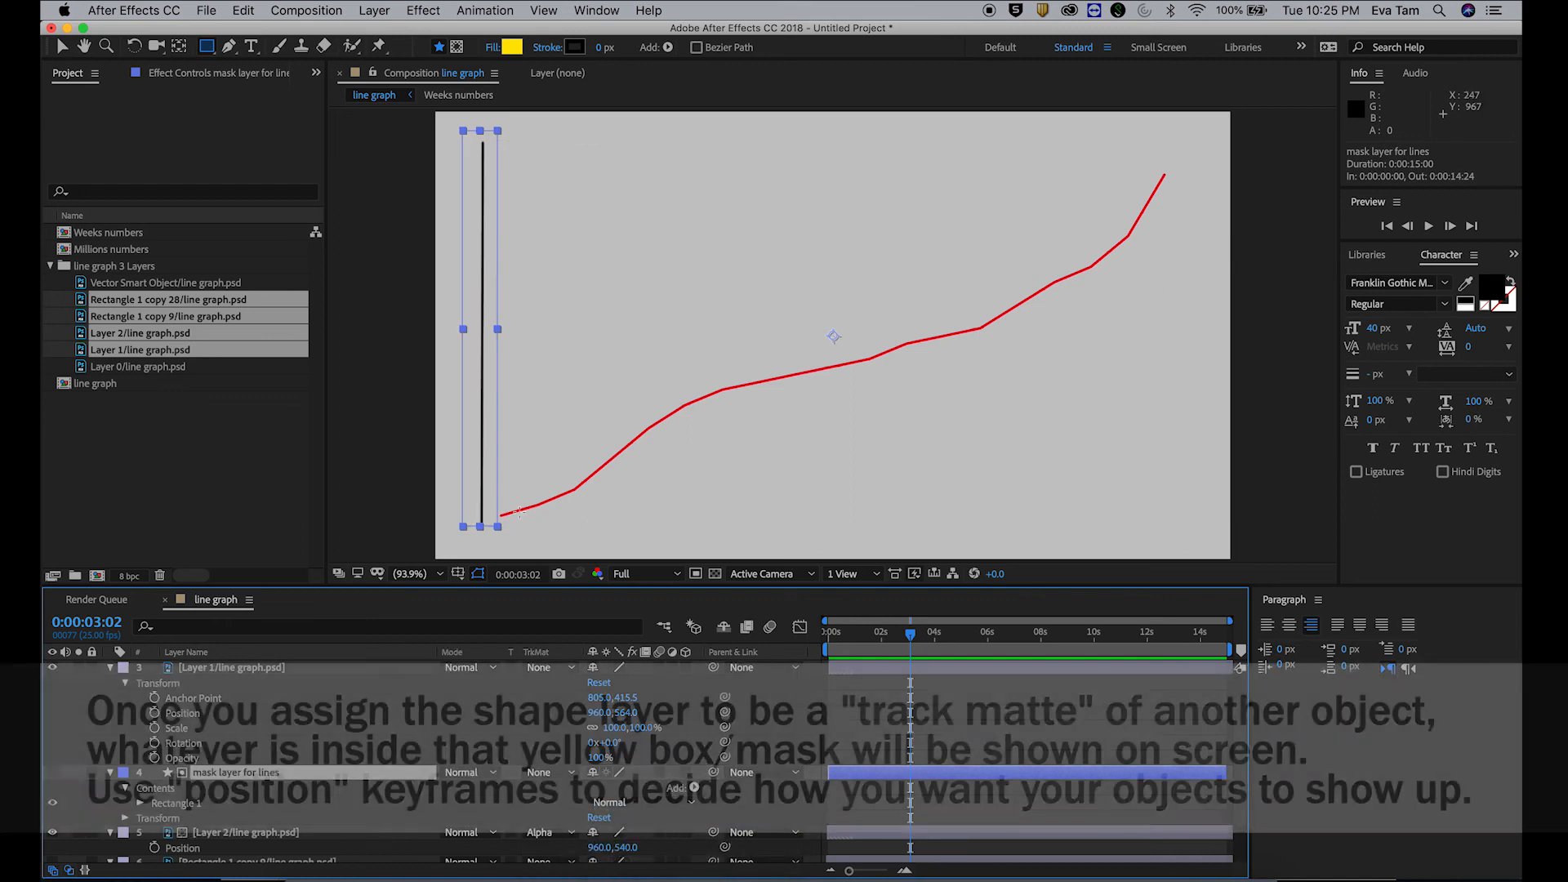
click(65, 43)
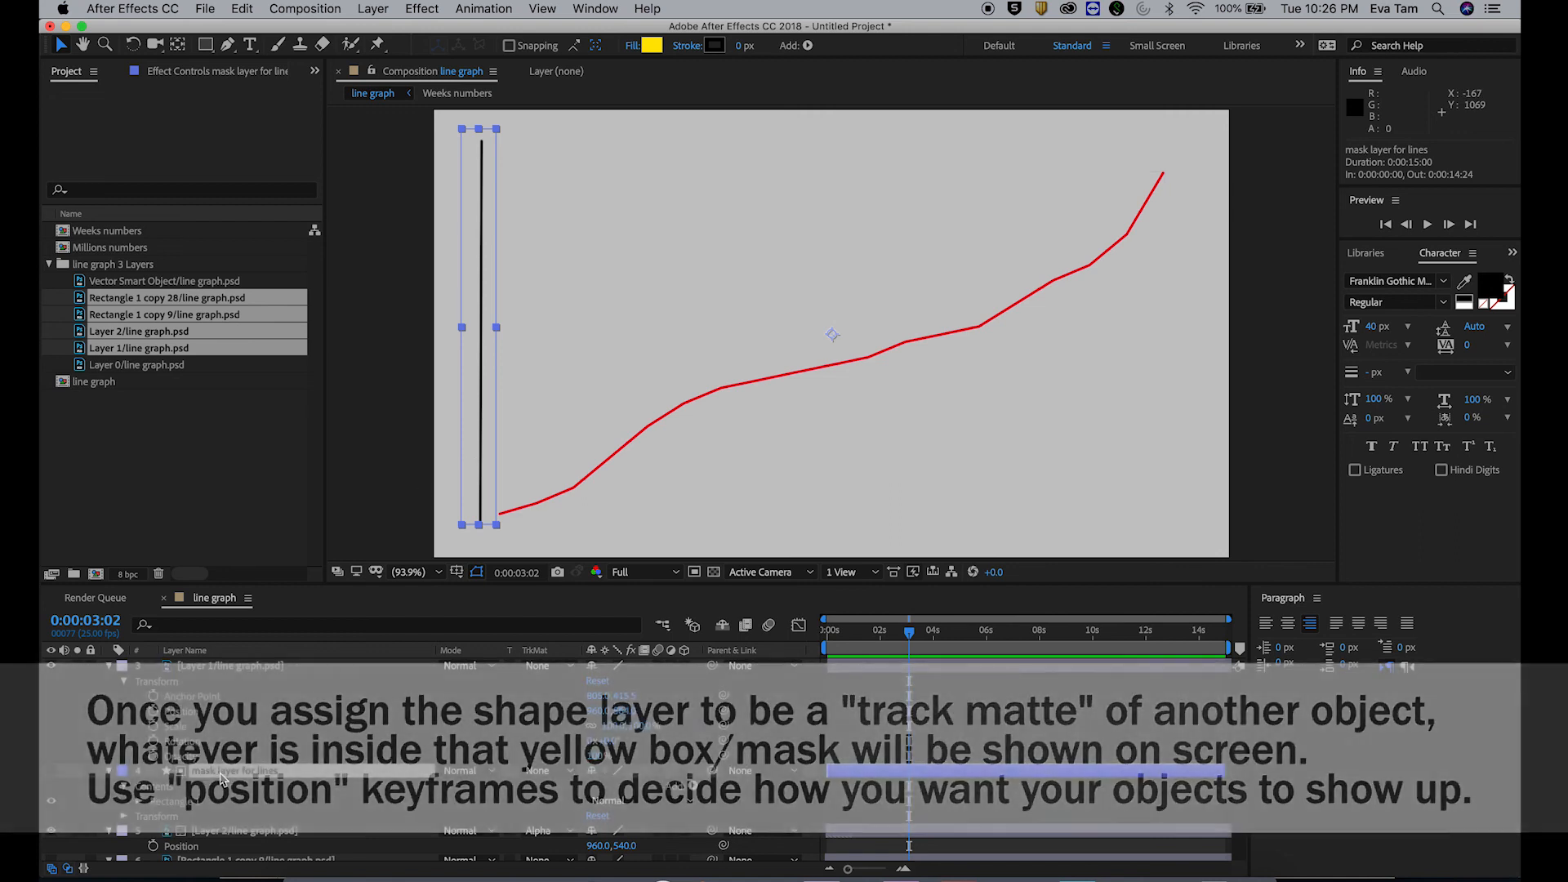
click(140, 804)
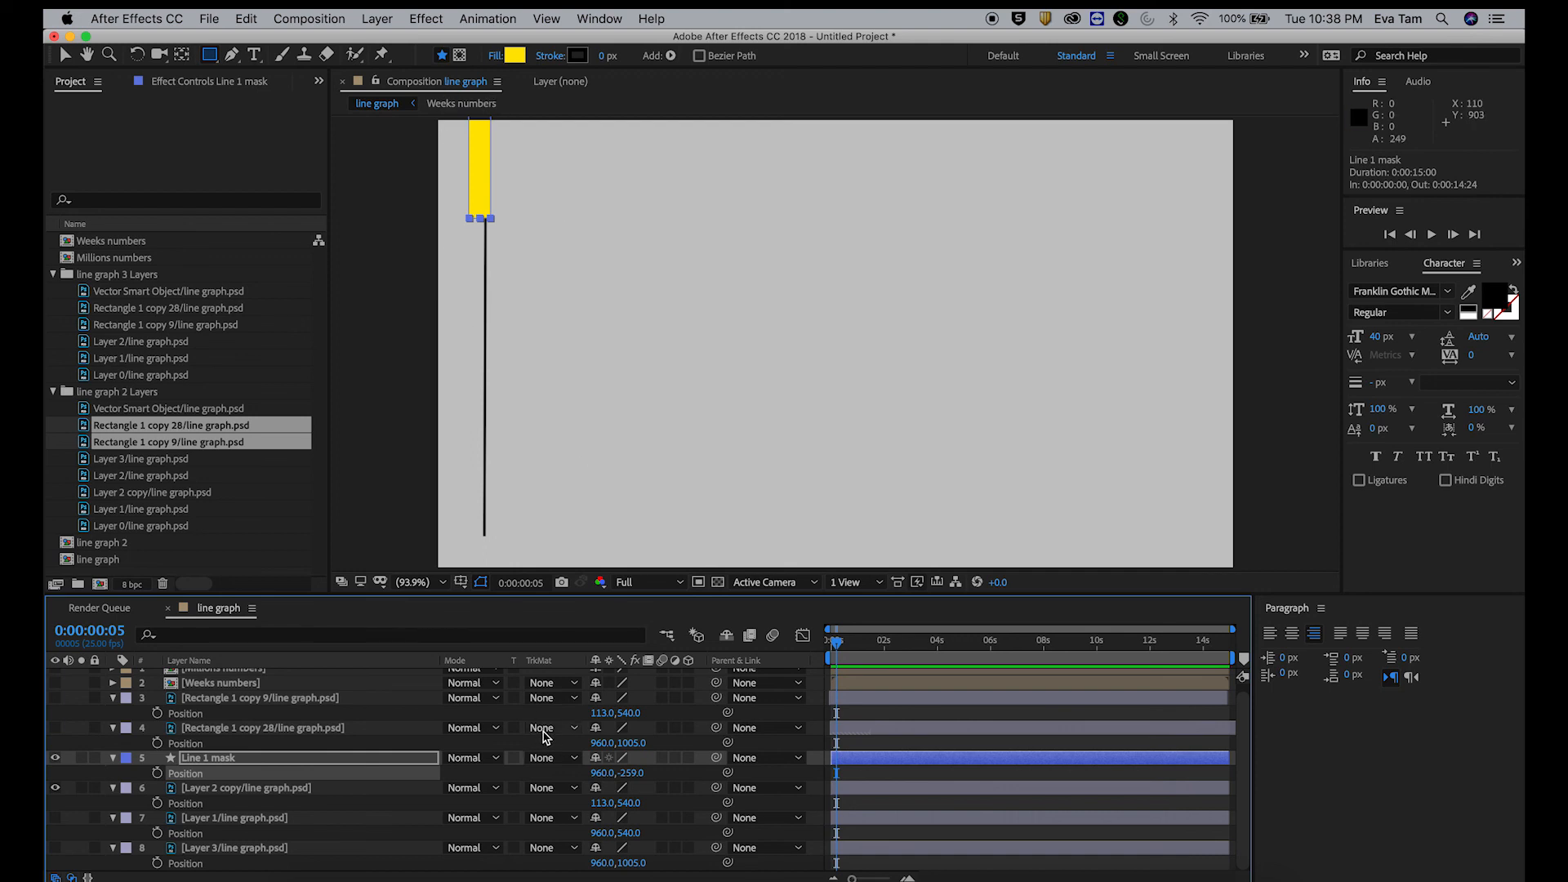
Step: Keyframe the Line 1 mask position at 960, -430 at 0:00:00:05 and 960, 520 at 0:00:01:02, and preview the motion
drag(637, 776, 472, 779)
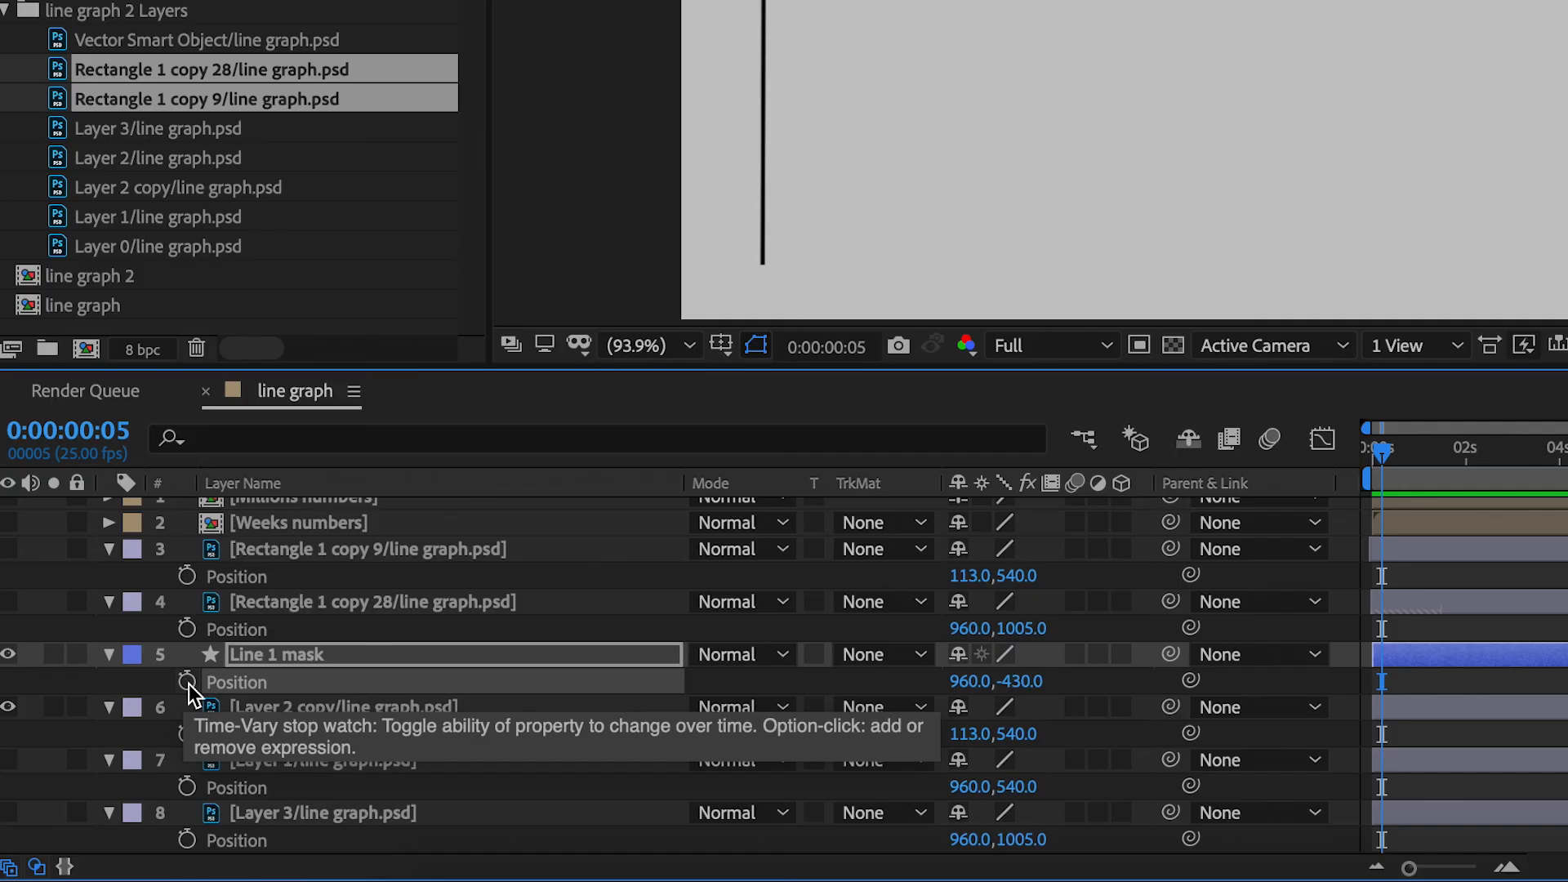
click(187, 681)
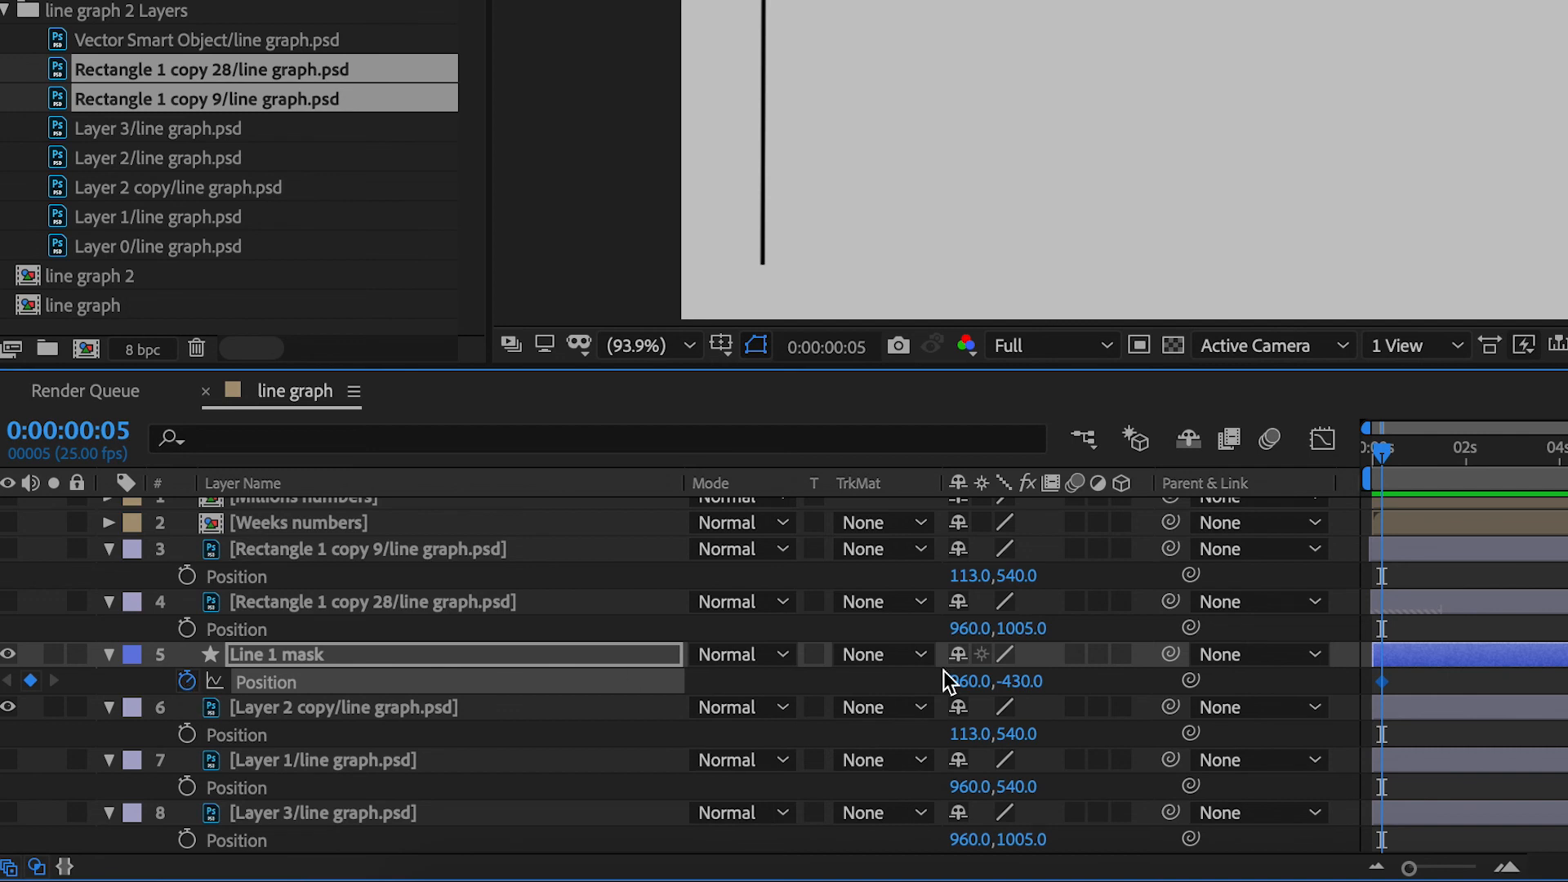
click(1424, 473)
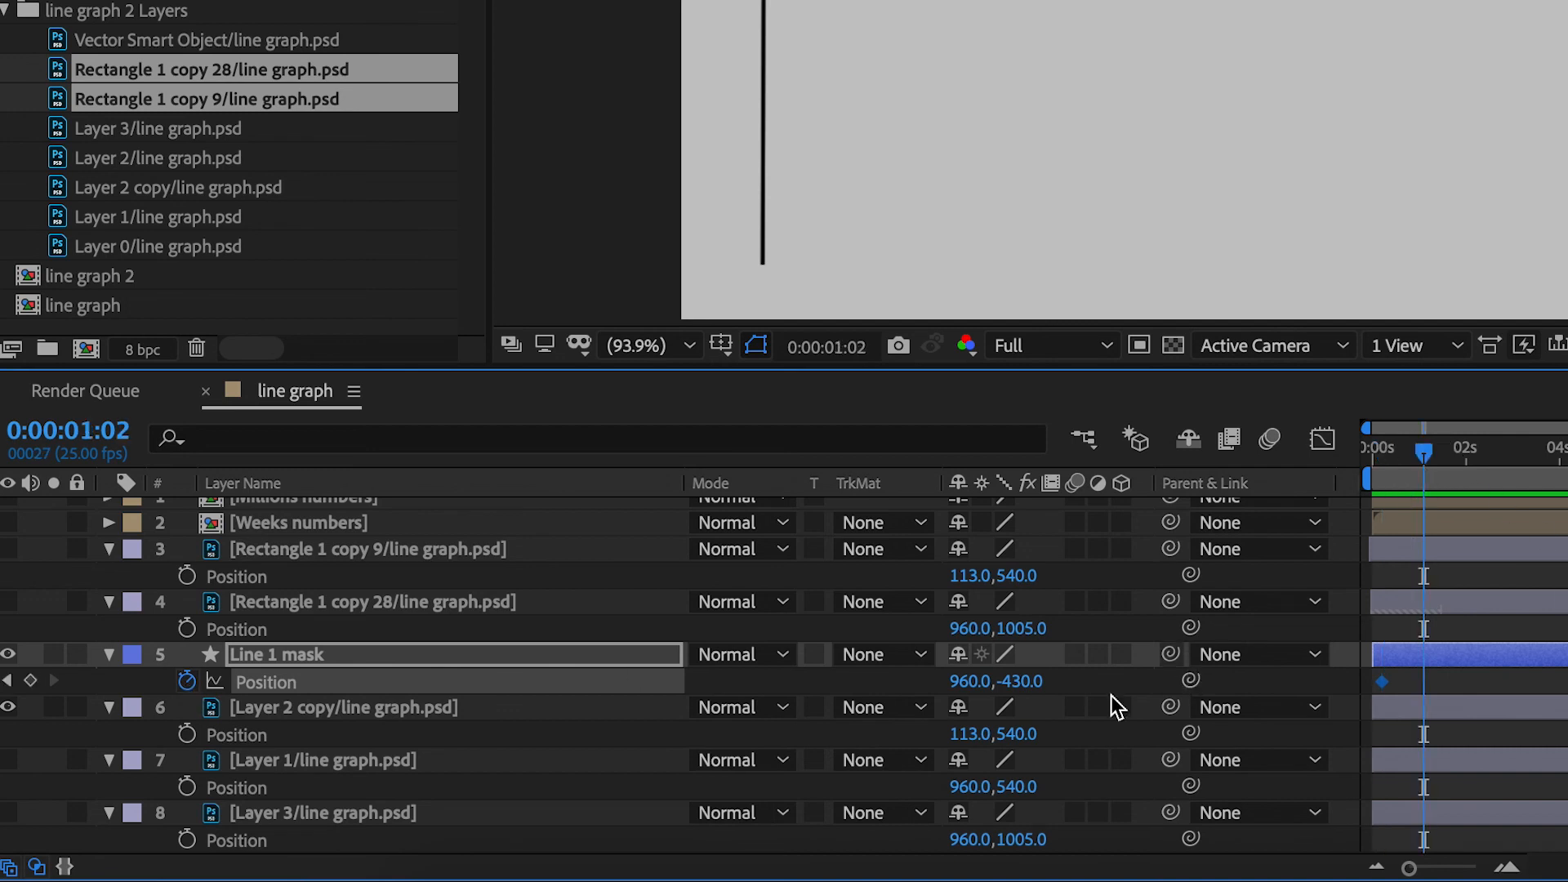
drag(1030, 681, 1567, 684)
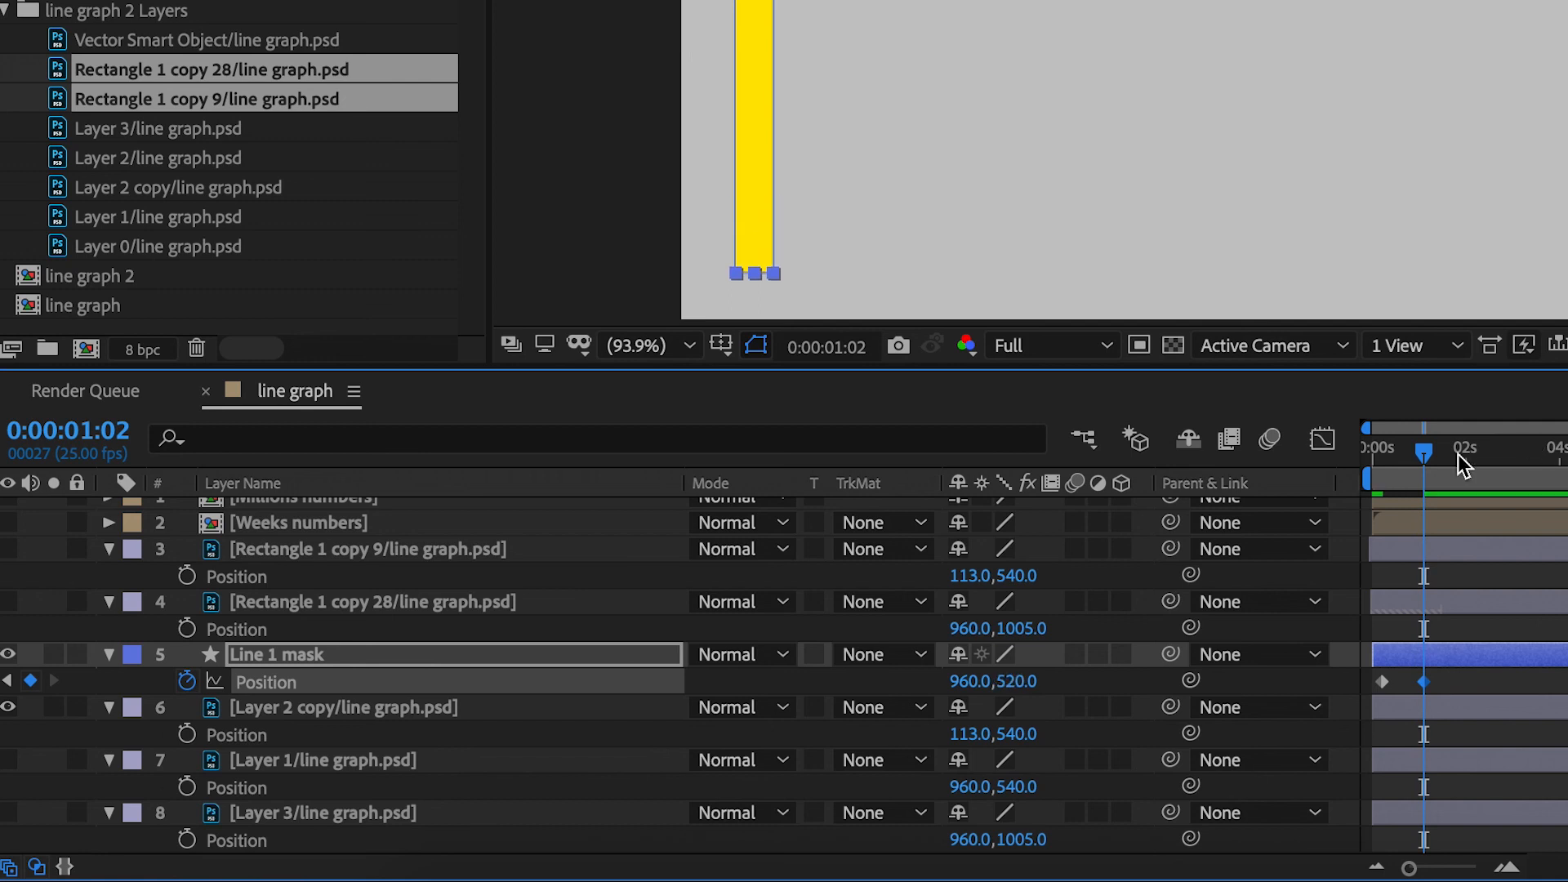
key(Home)
key(space)
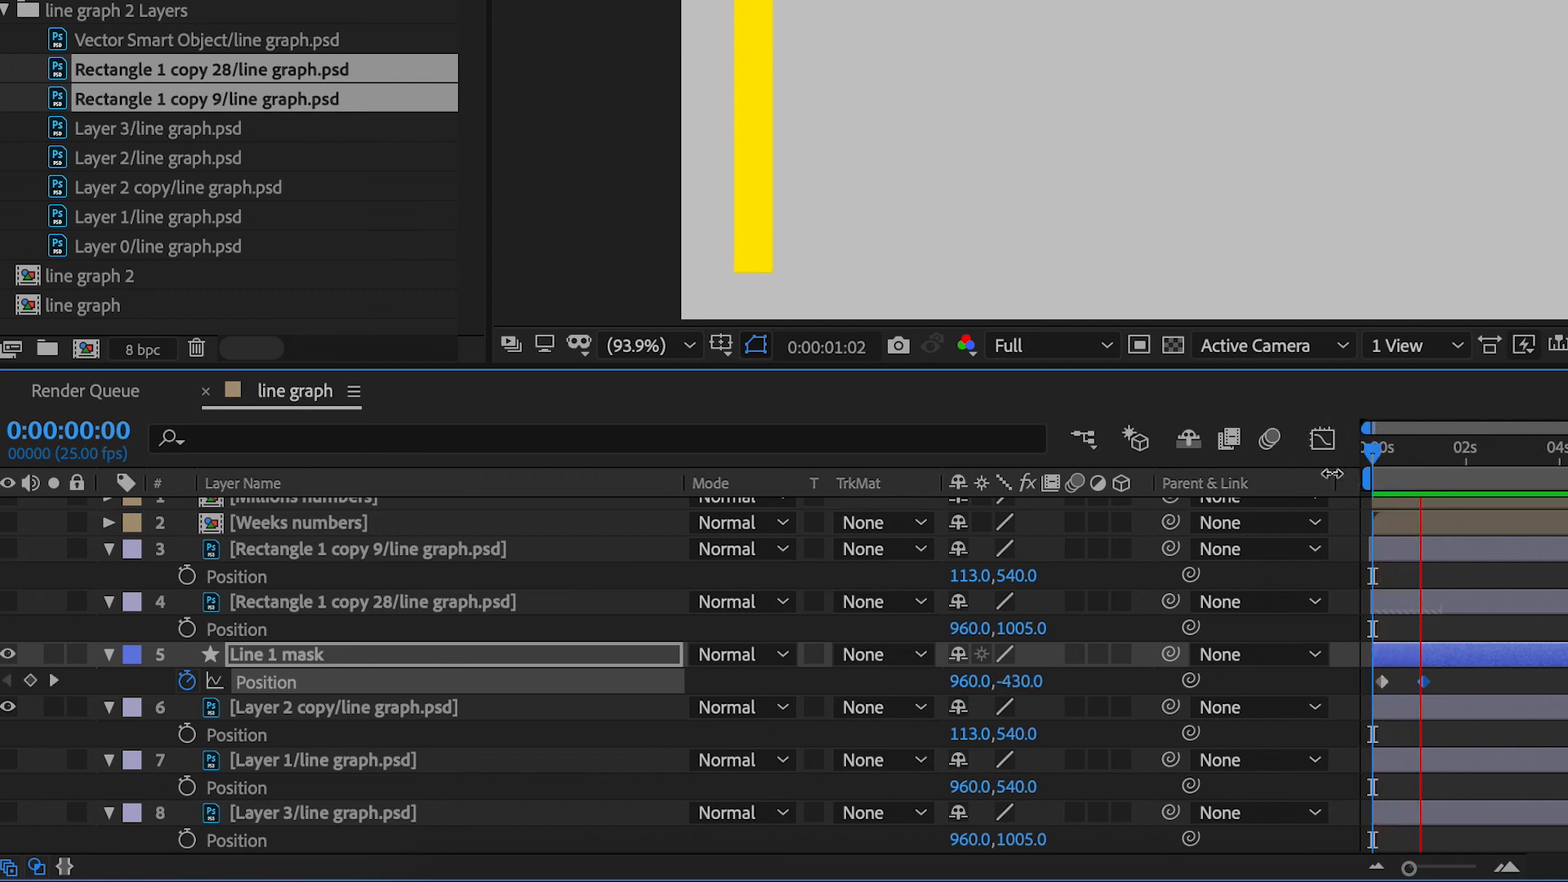
key(space)
drag(1518, 482, 1404, 485)
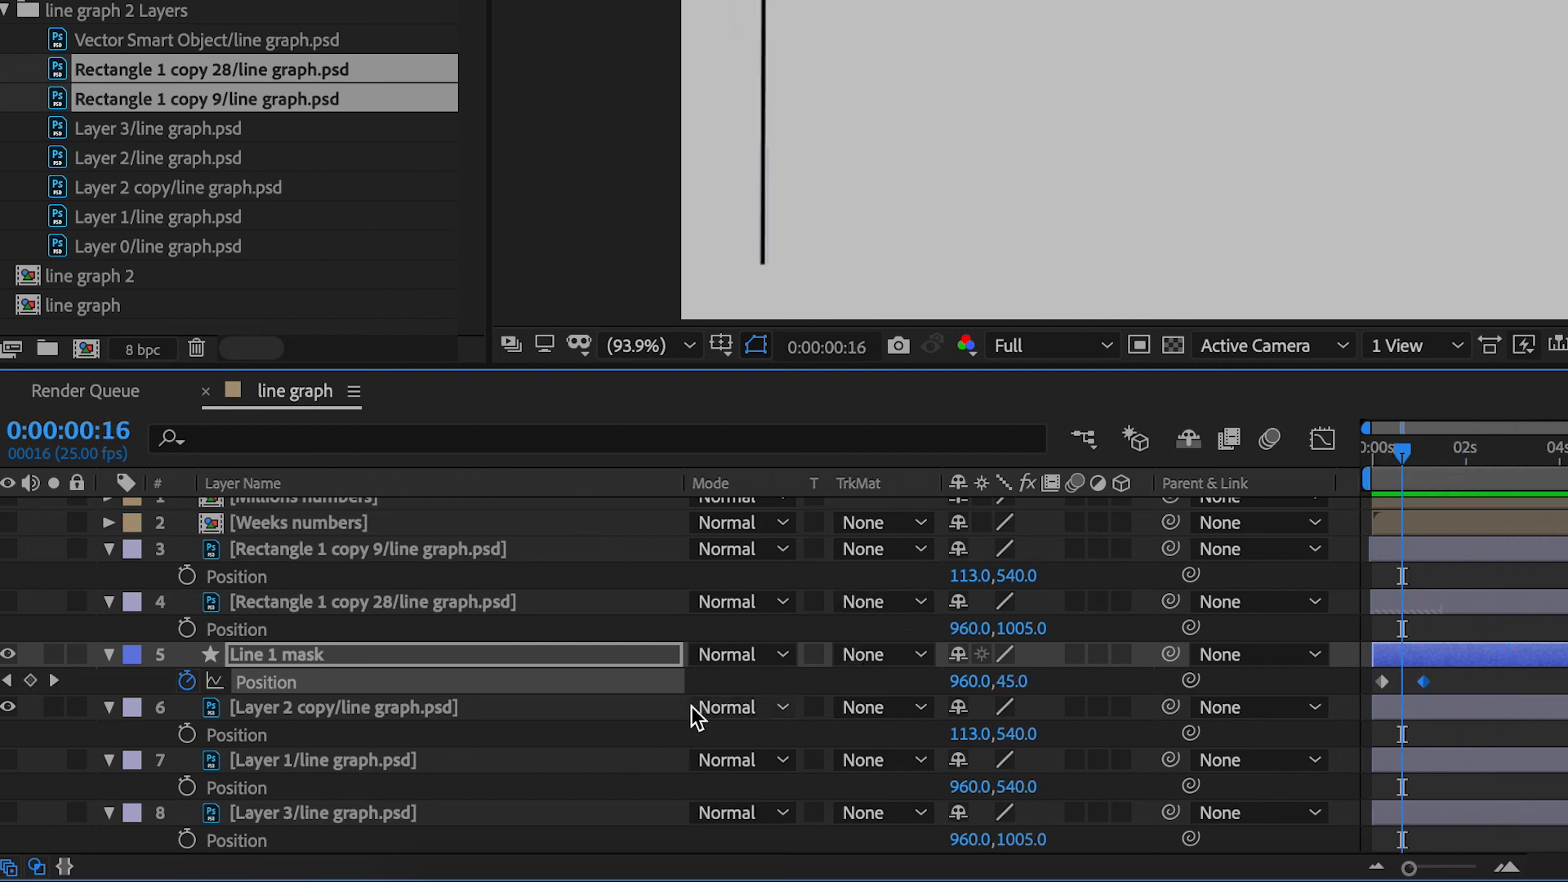
Step: Set the Layer 2 copy track matte to Alpha Matte "Line 1 mask" and preview the axis line animation from the start
click(386, 711)
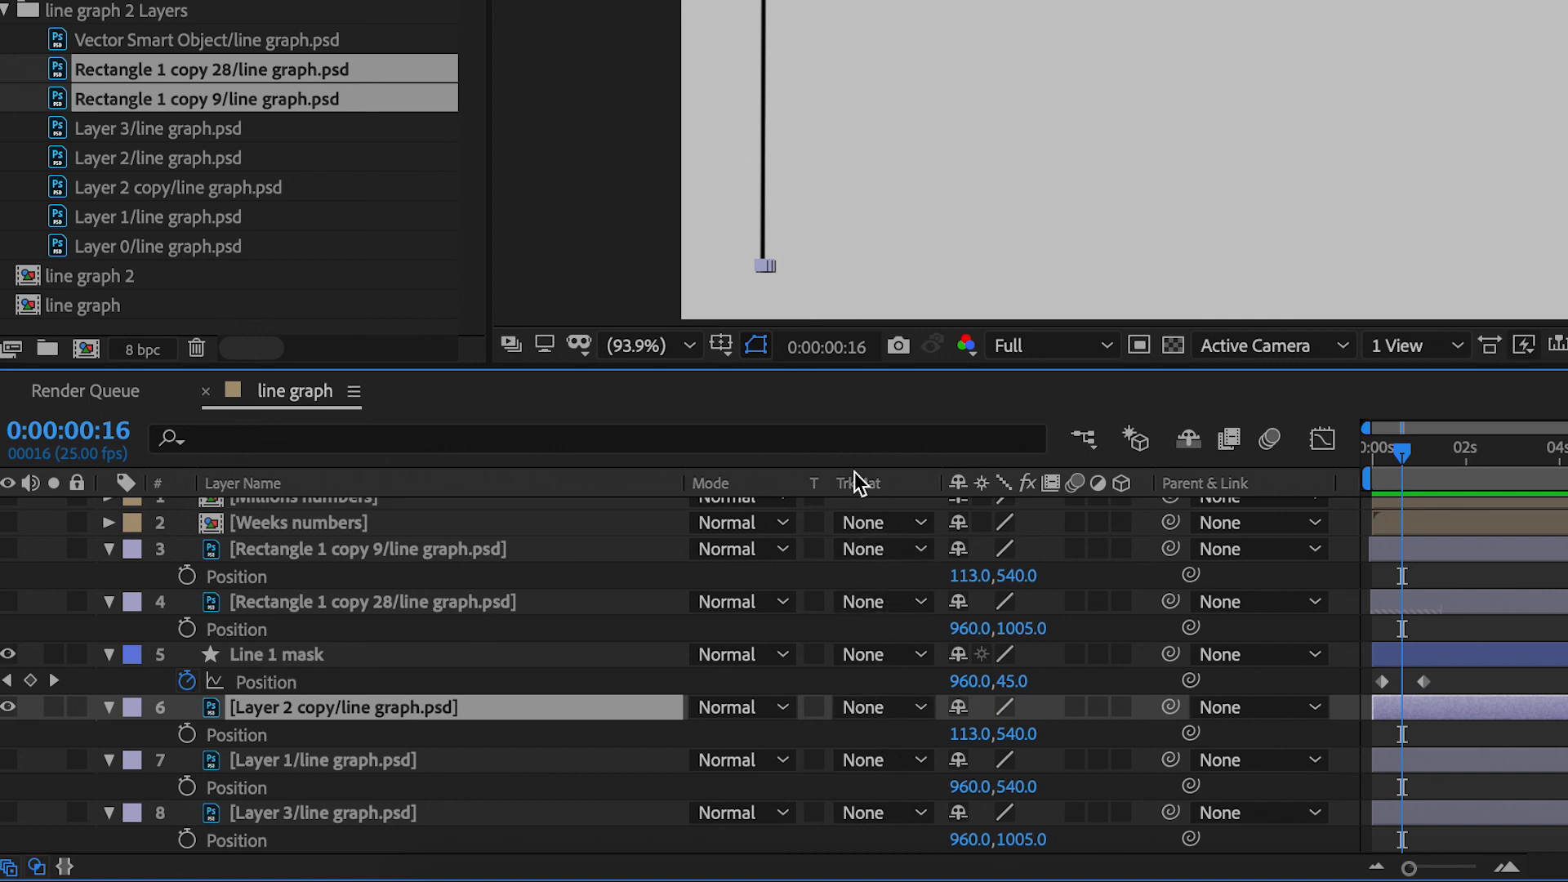
click(880, 711)
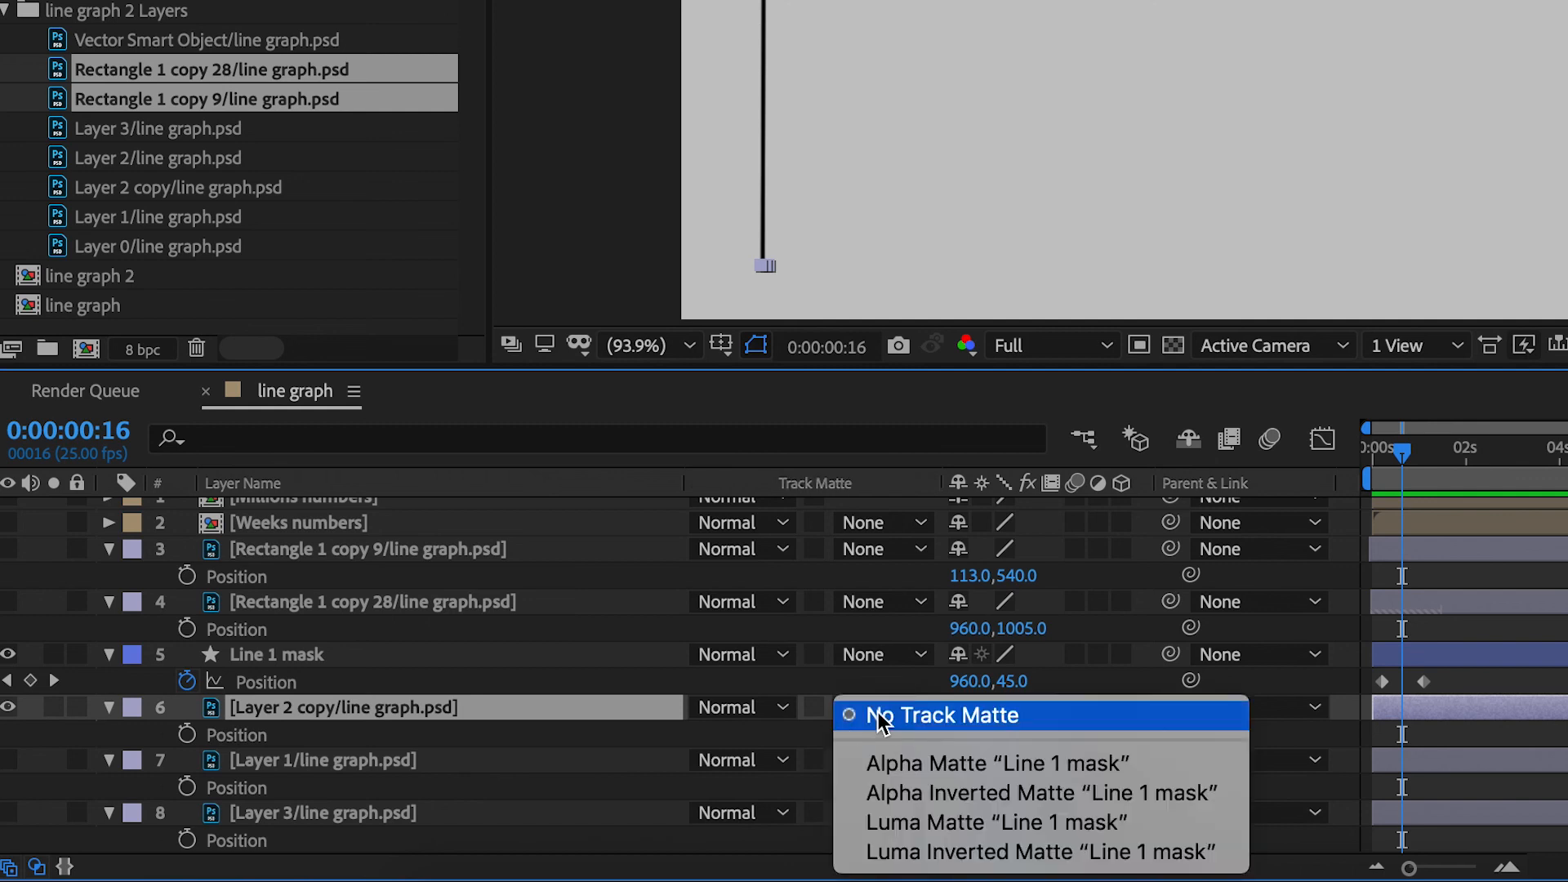
click(898, 766)
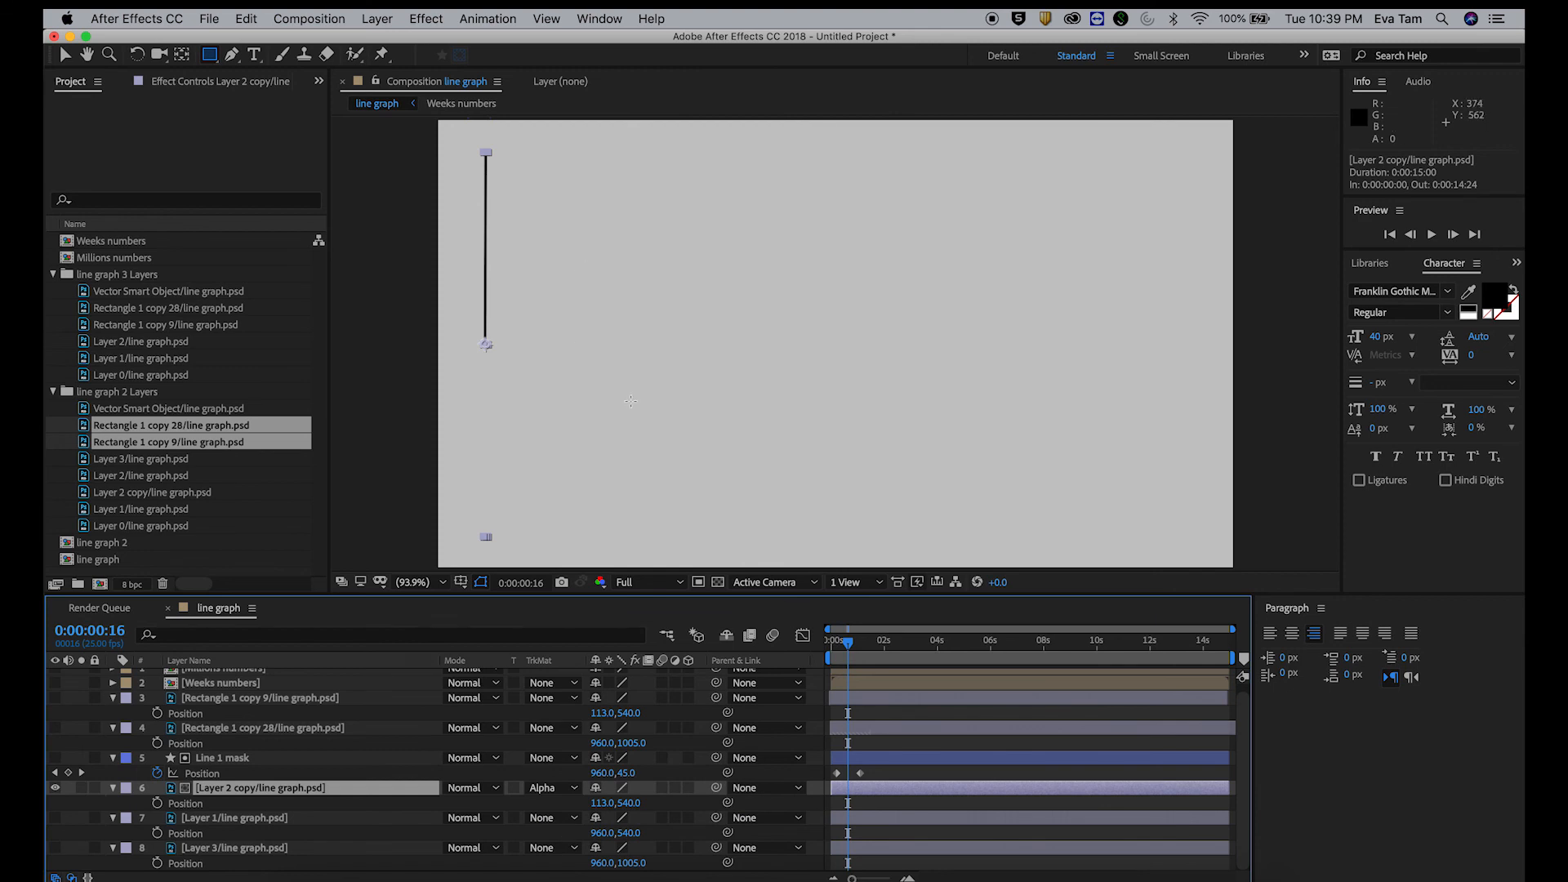
drag(867, 653, 803, 660)
key(space)
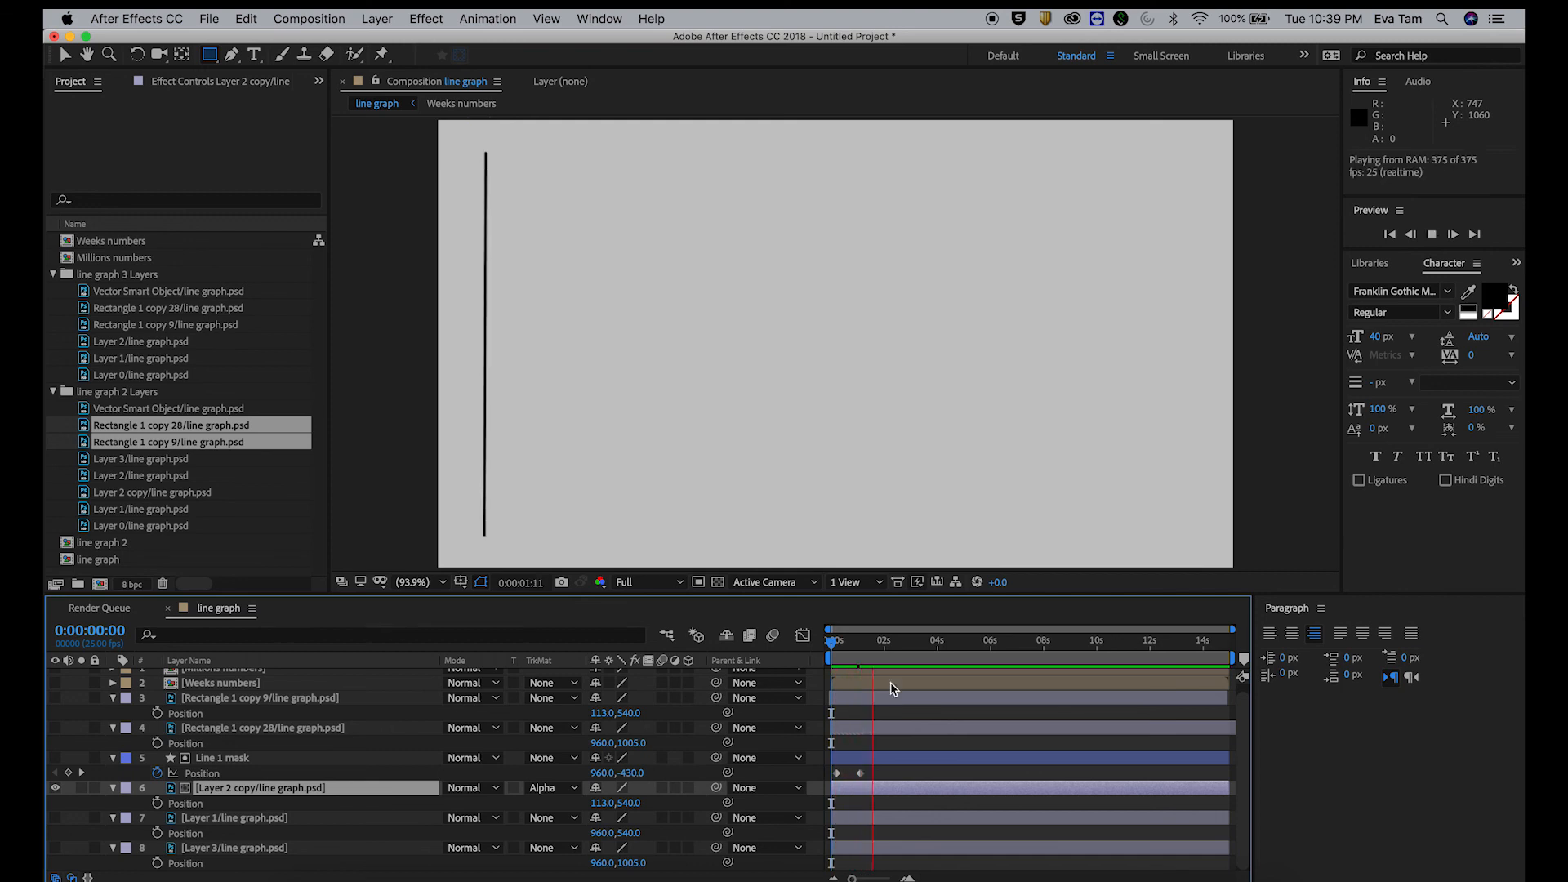
key(space)
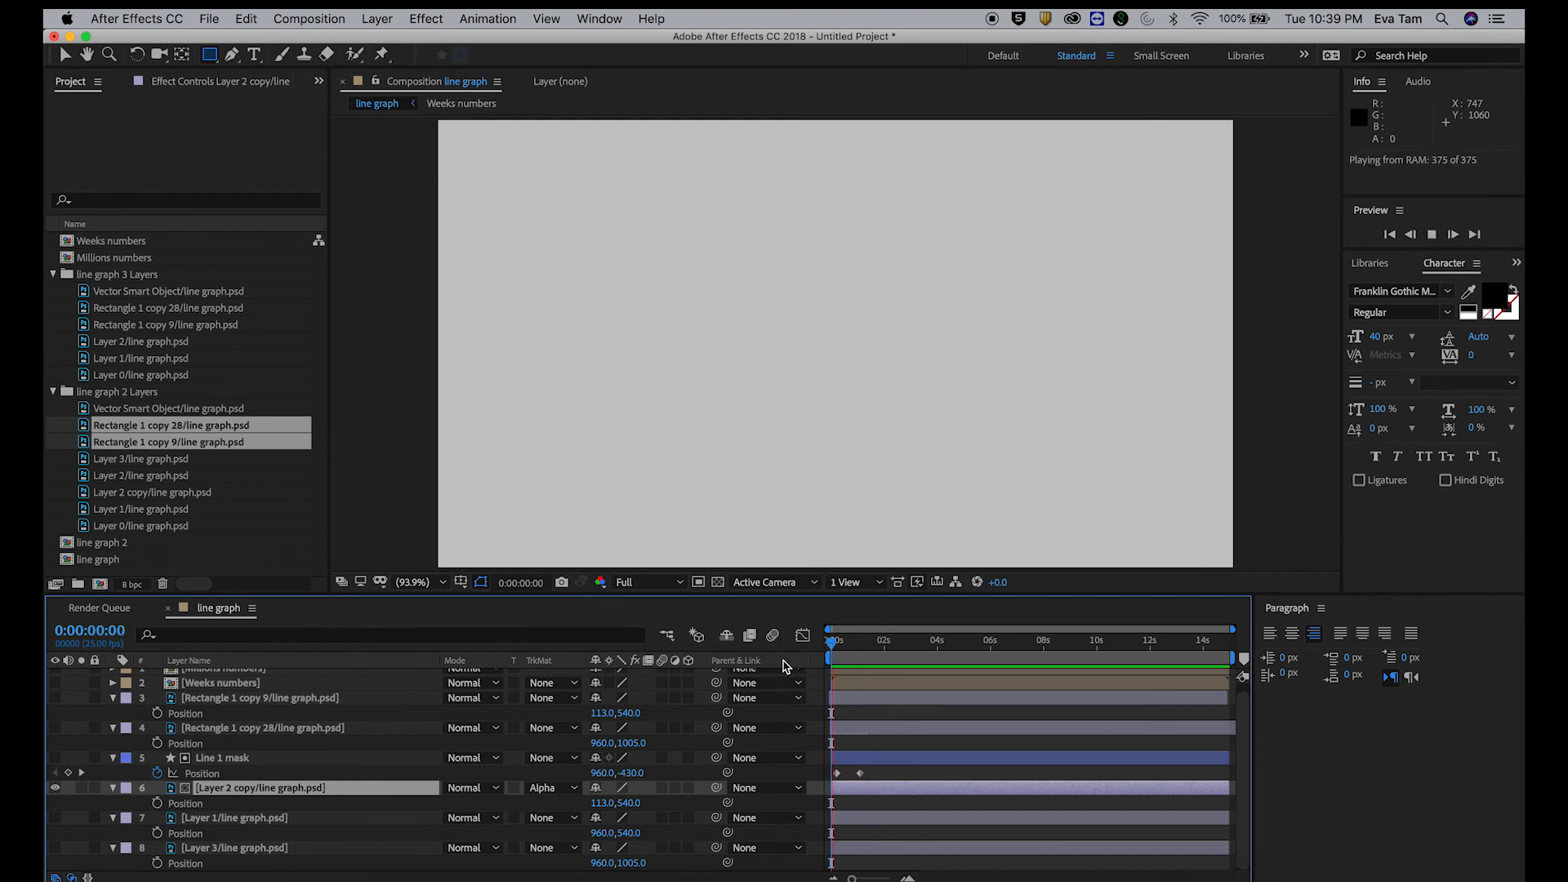
click(863, 666)
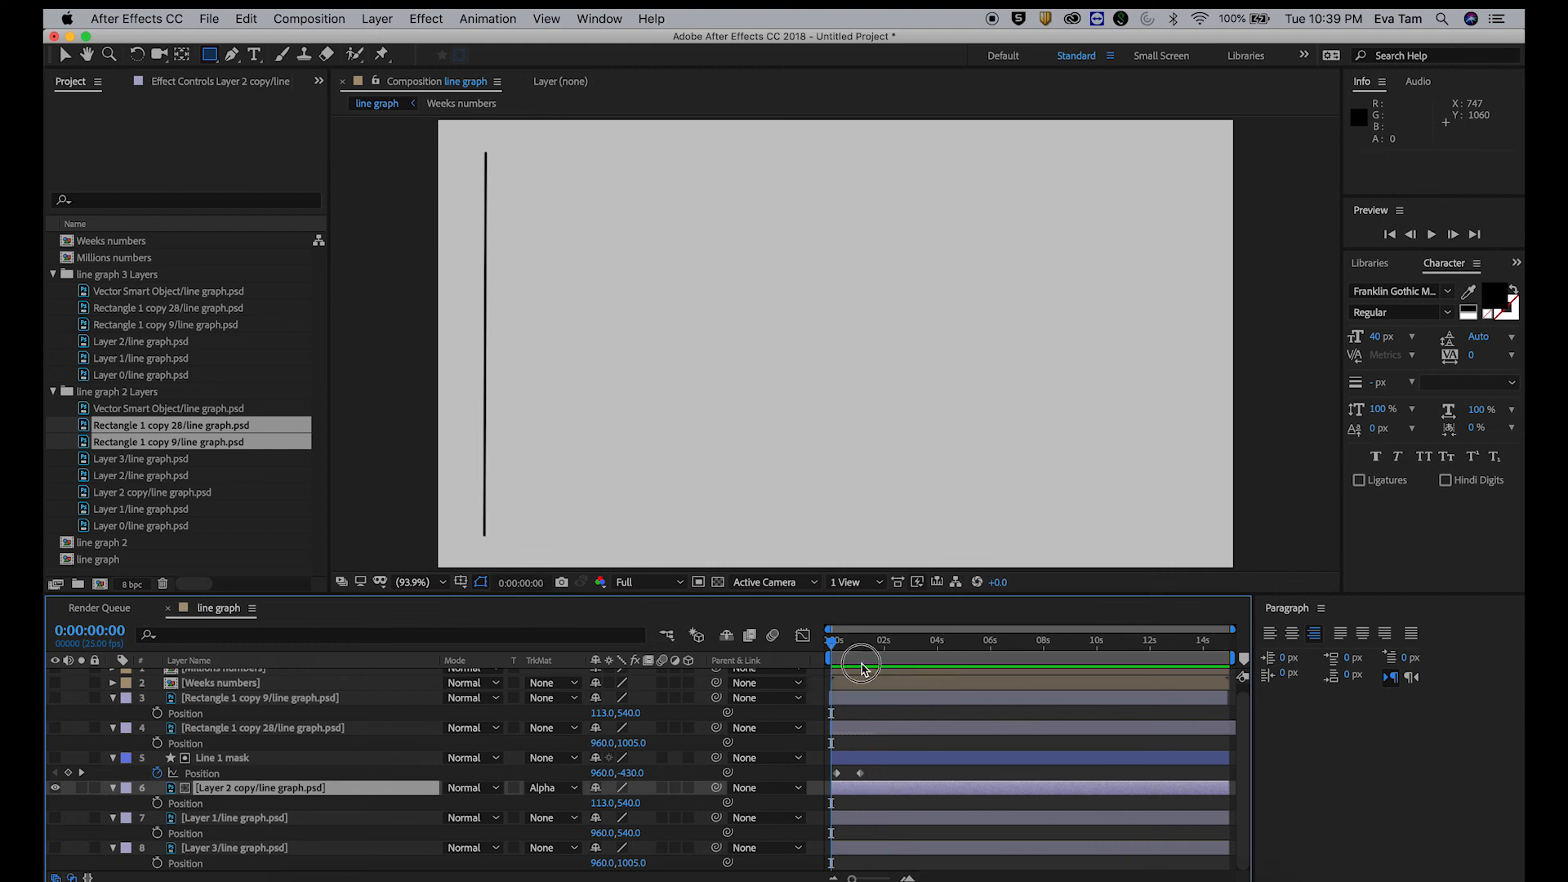
Step: Play back the vertical axis line's reveal and place the playhead at 0:00:01:18
key(space)
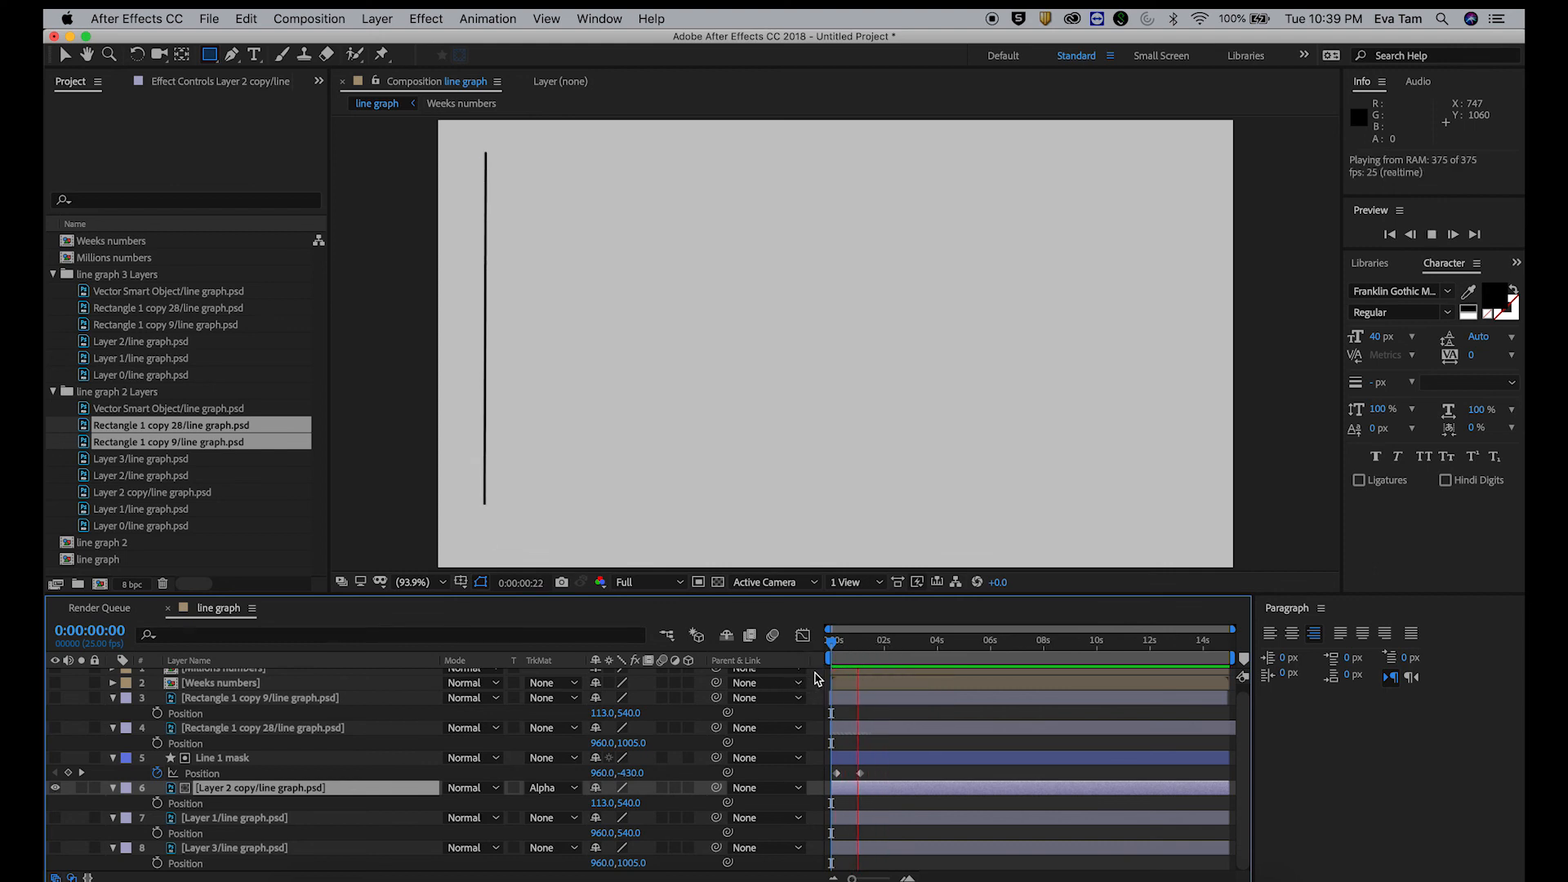
click(868, 658)
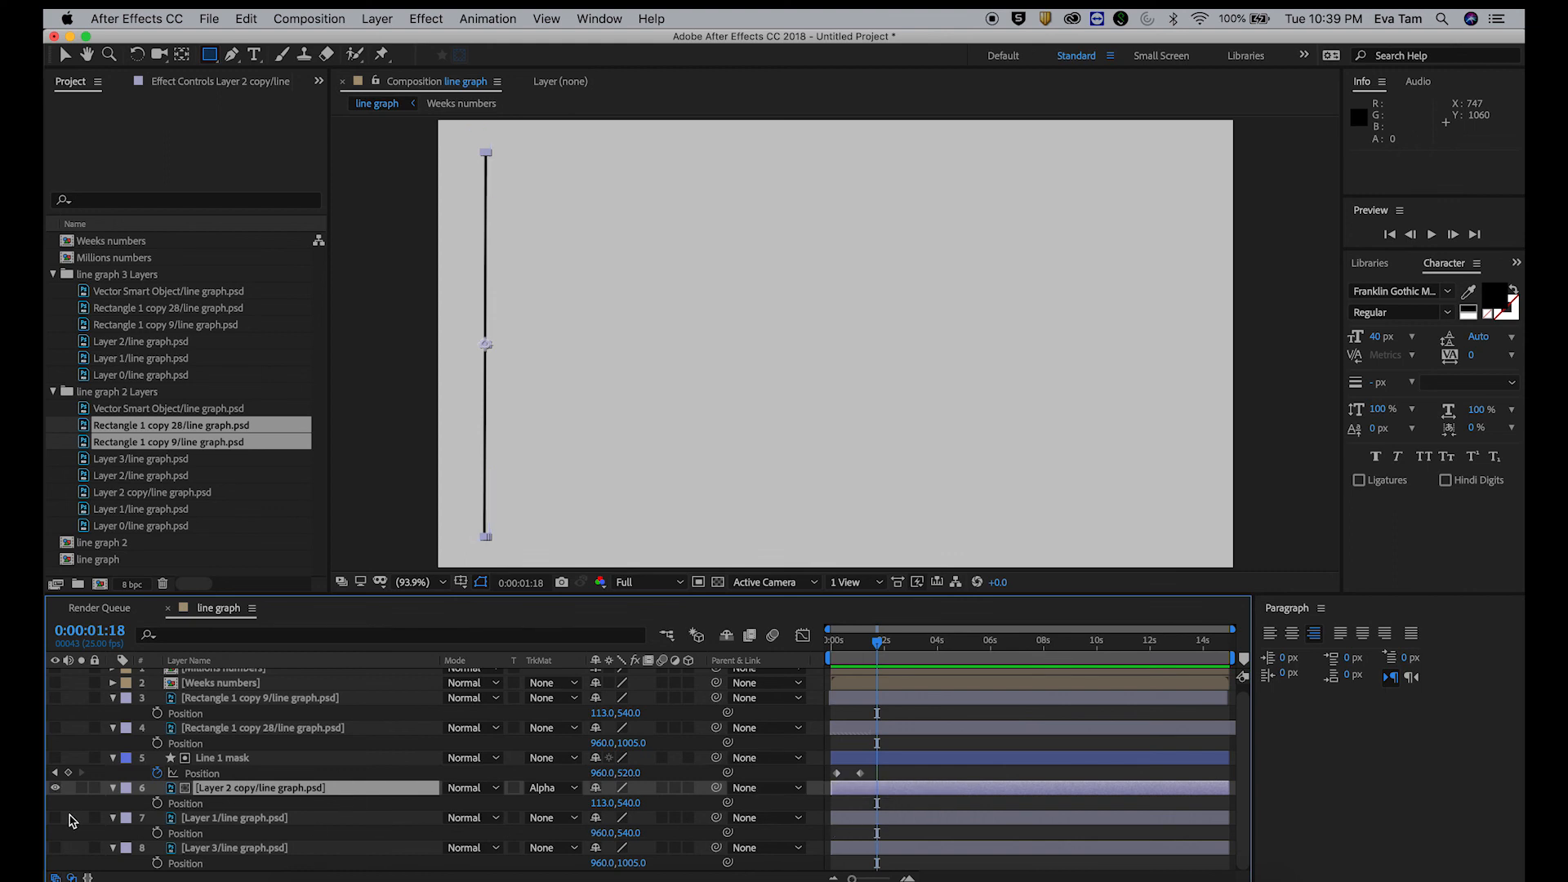
Step: Make the horizontal axis line layer (Layer 3) visible and move the Layer 1 layer directly above Rectangle 1 copy 9
click(57, 817)
click(56, 849)
drag(217, 849, 277, 696)
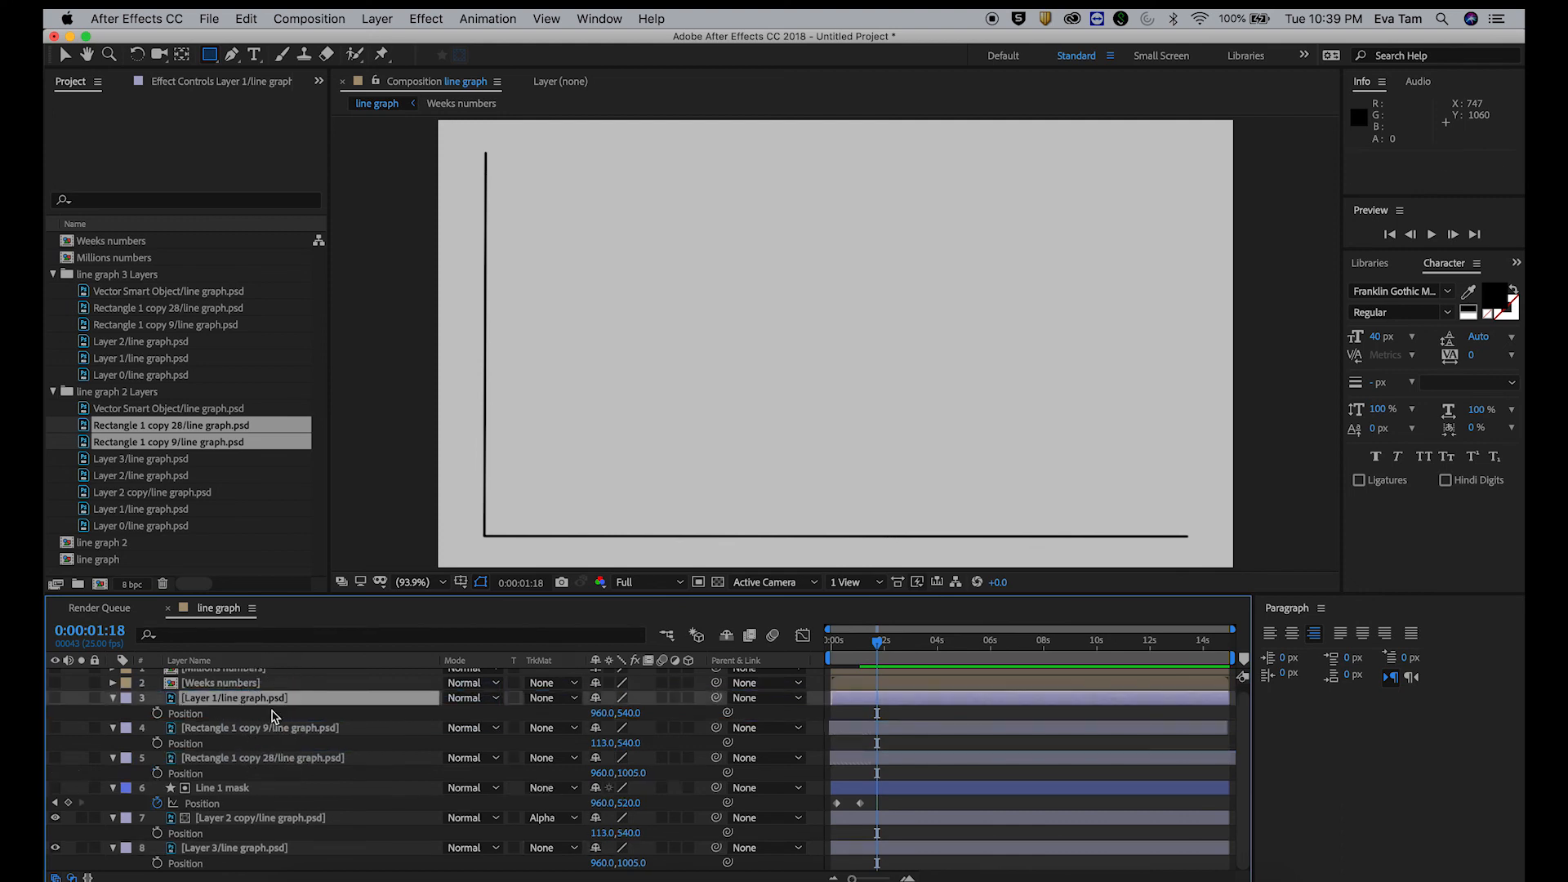
click(222, 849)
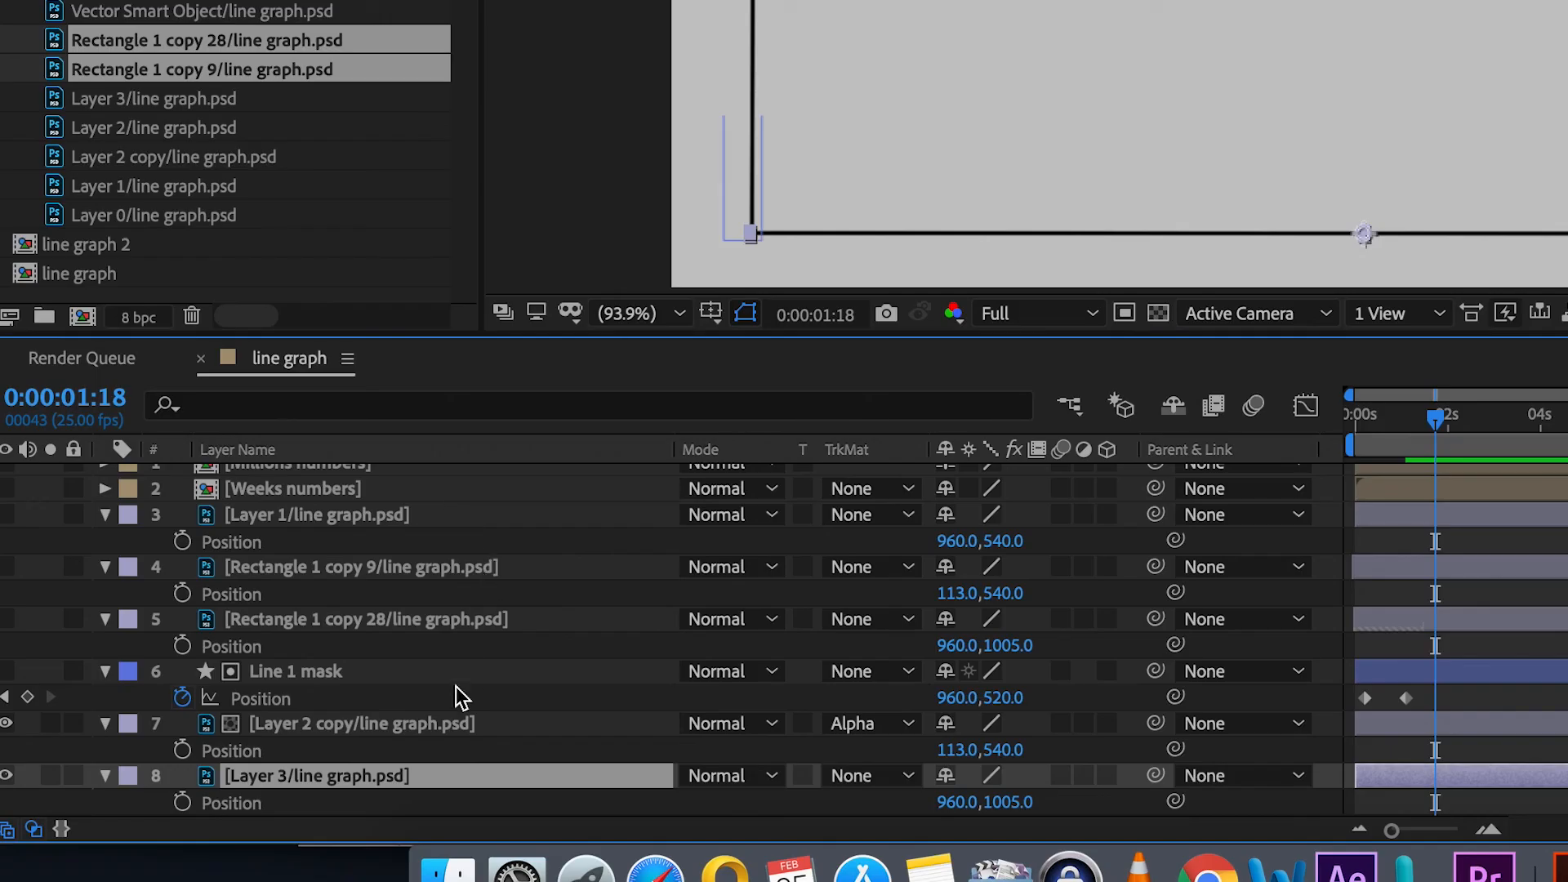
scroll(343, 784, up, 1)
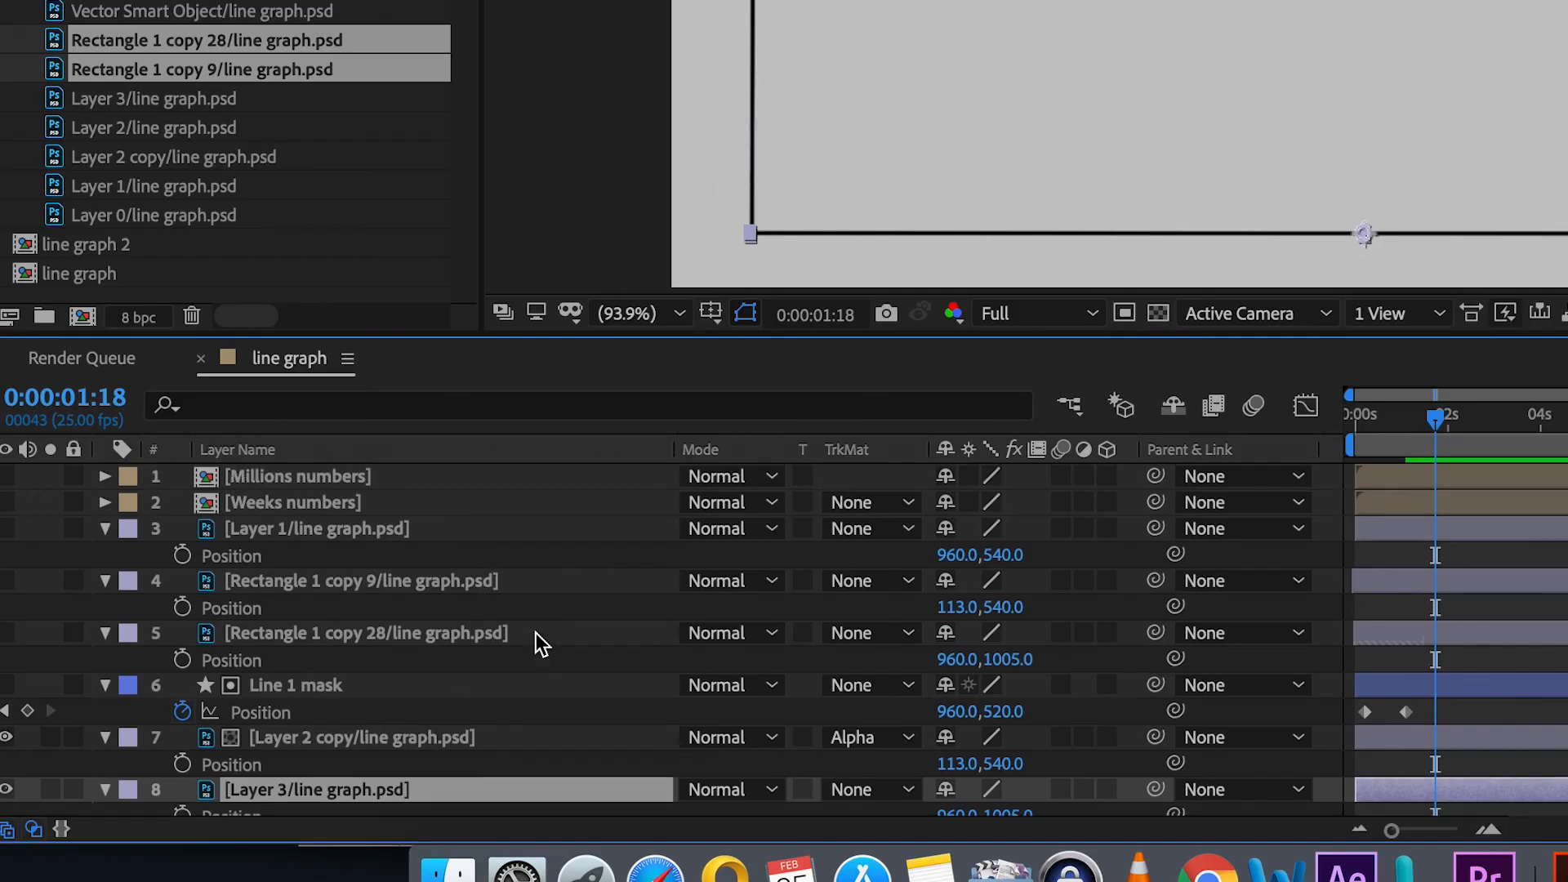
click(398, 502)
scroll(455, 531, down, 1)
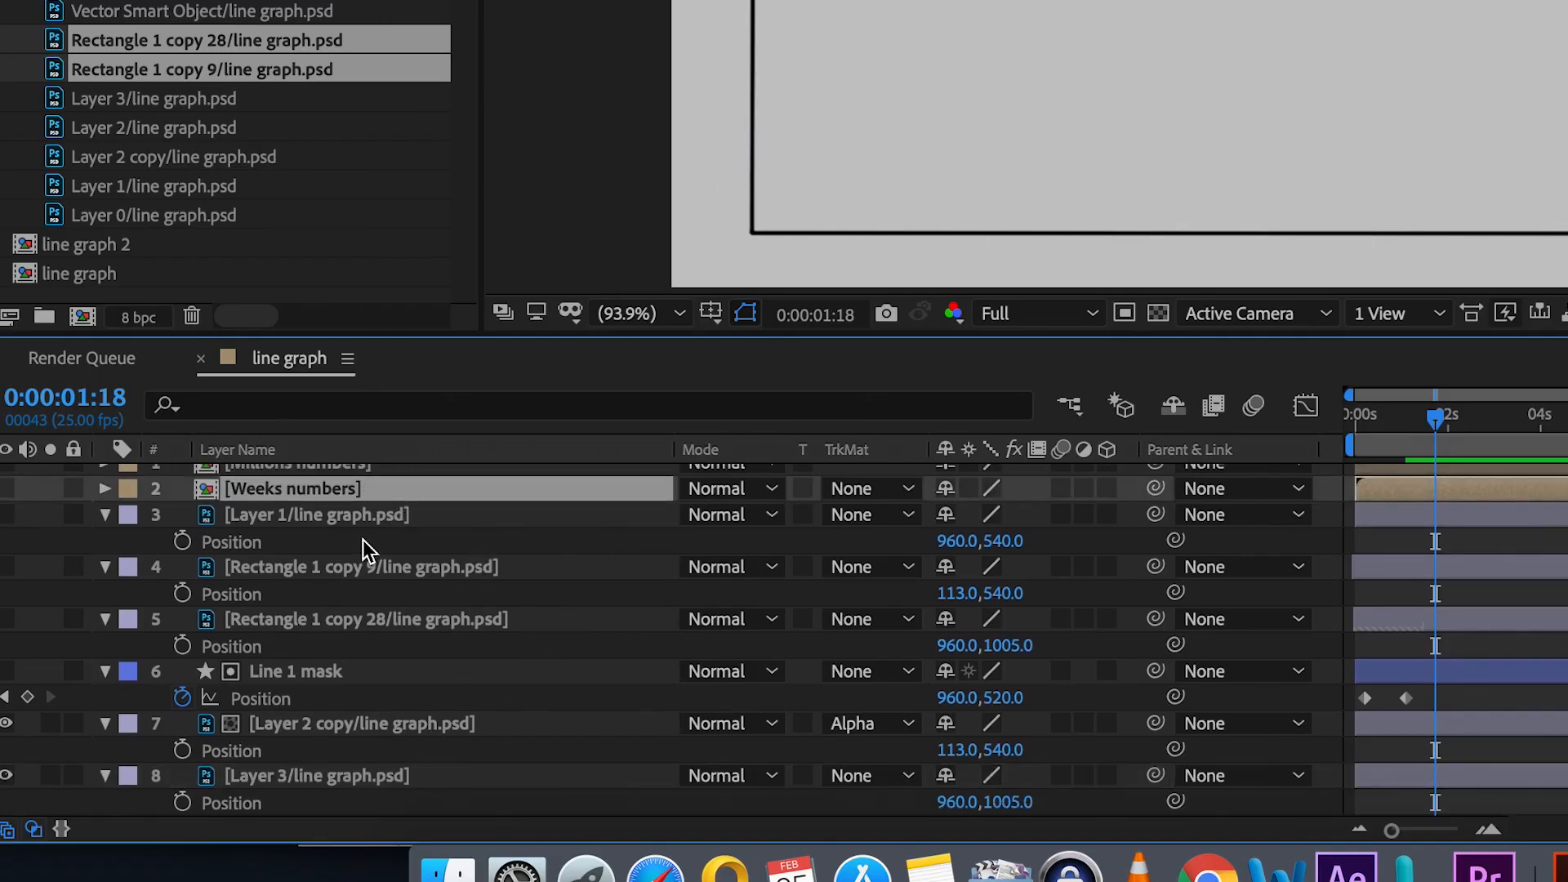
click(361, 783)
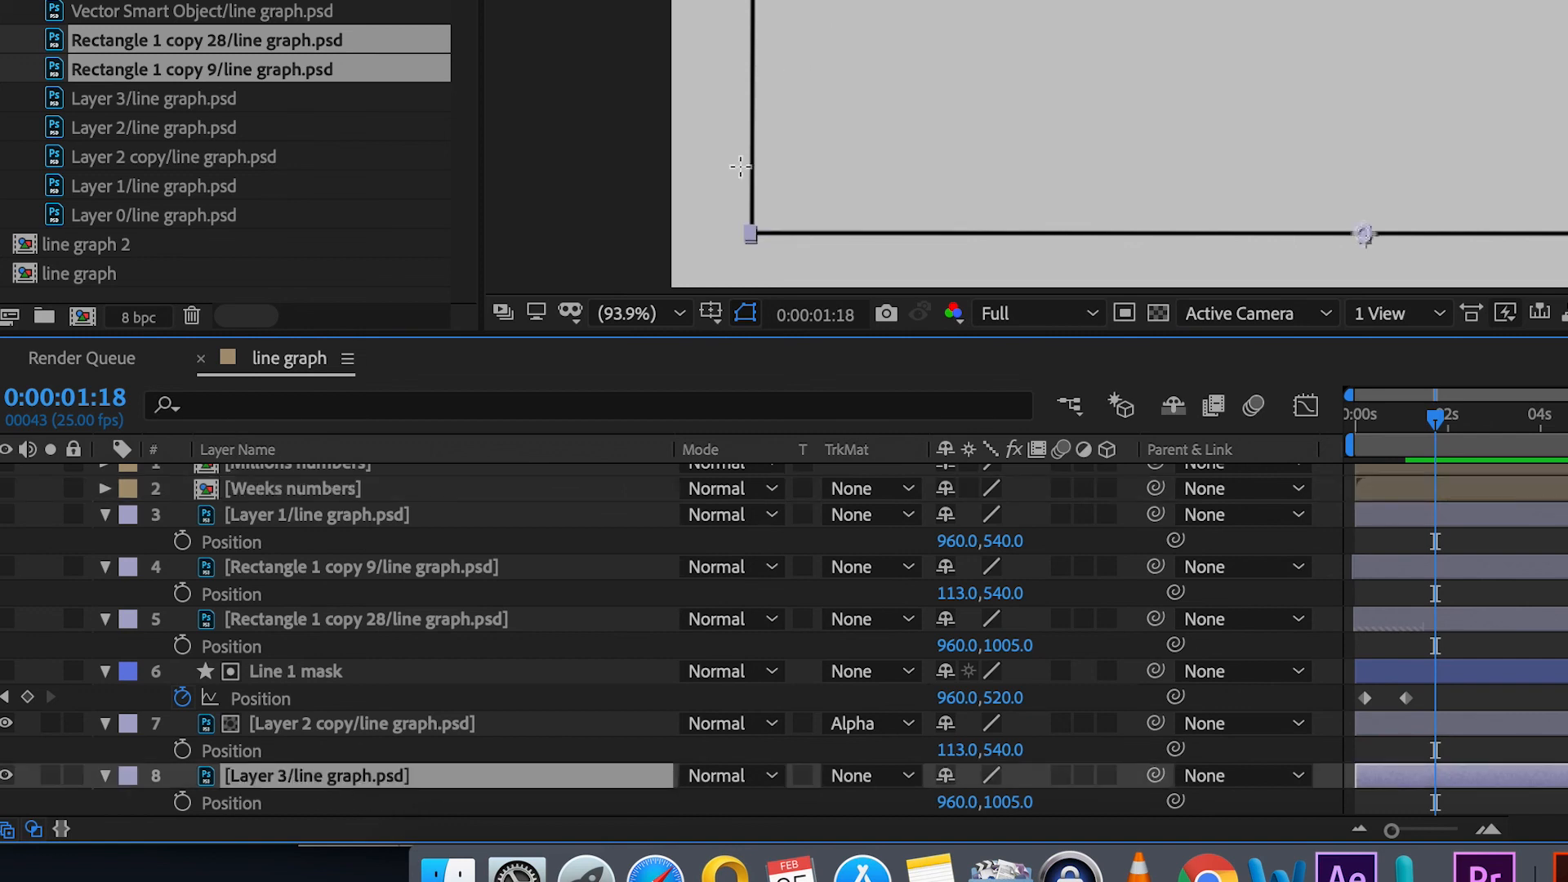
mouse_move(719, 200)
mouse_down()
mouse_move(1567, 203)
mouse_move(1567, 283)
mouse_up()
key(super+z)
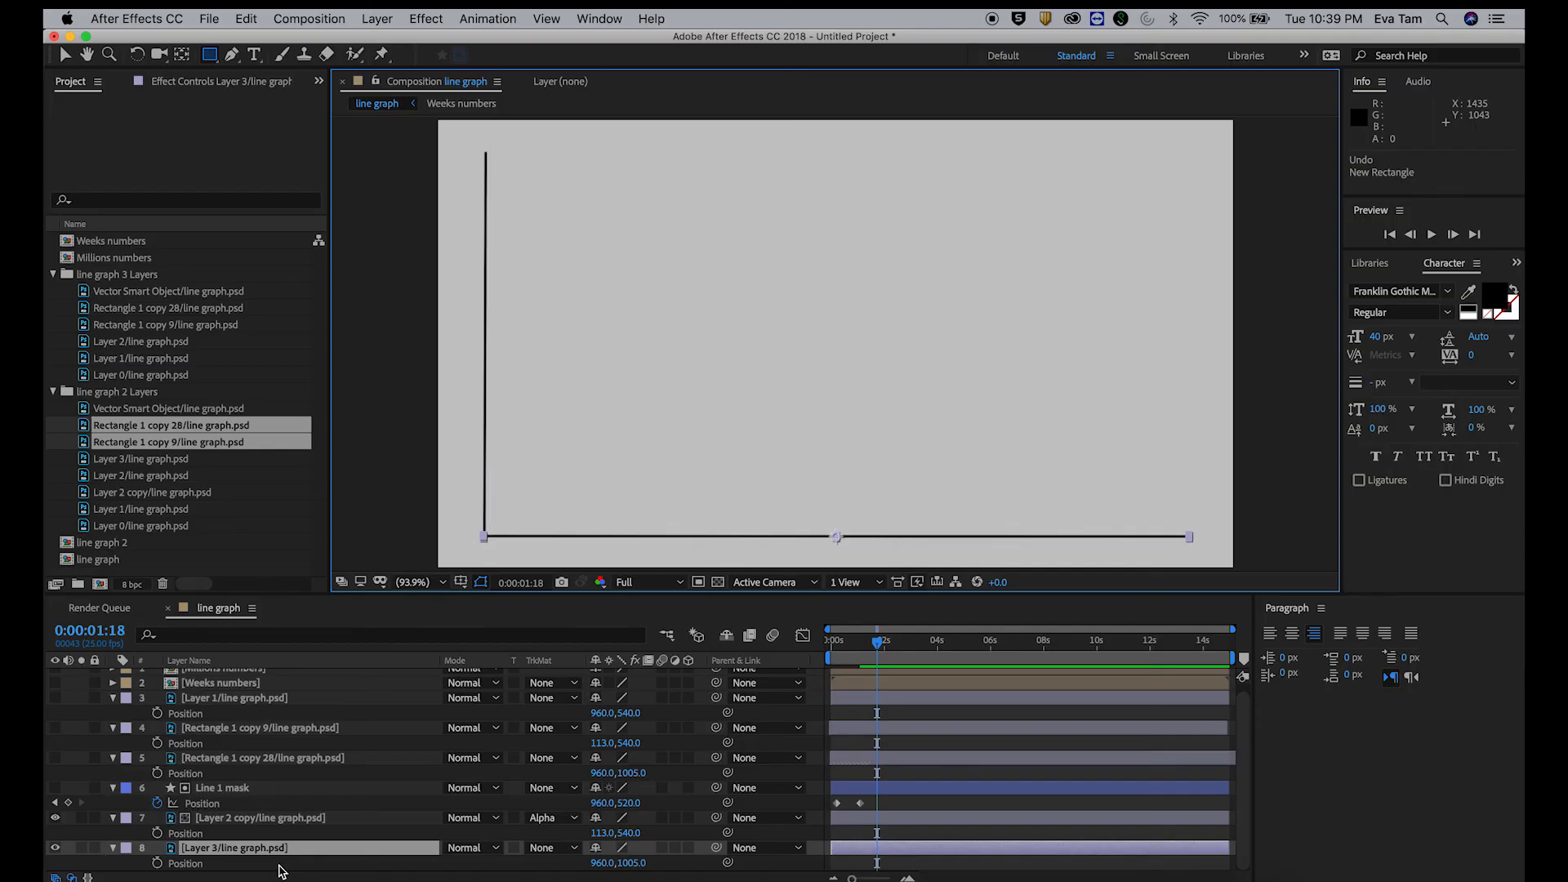
scroll(245, 686, up, 1)
click(234, 681)
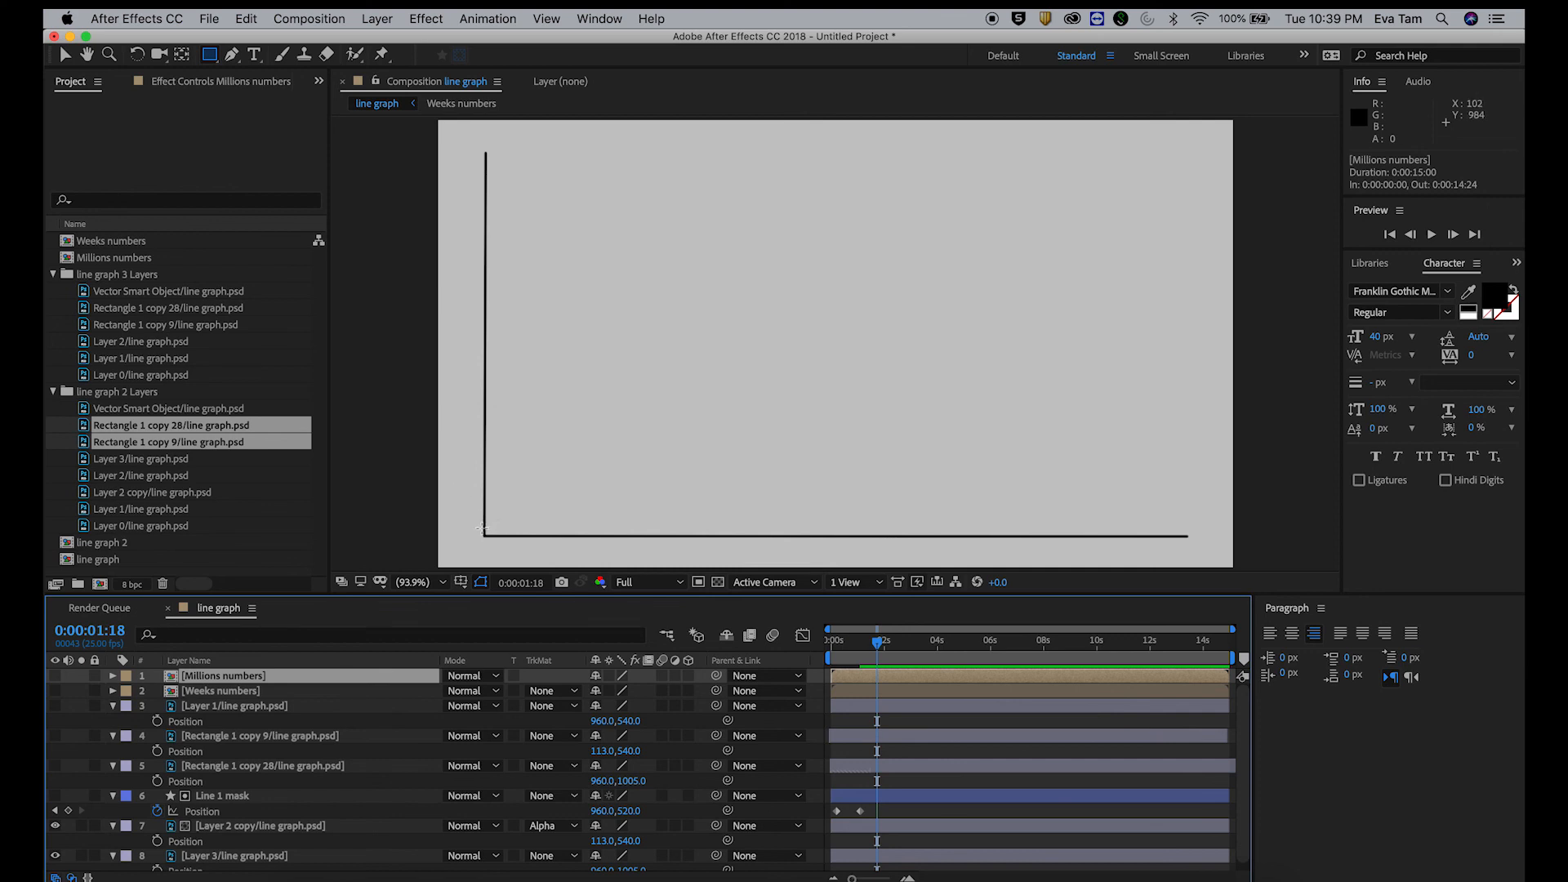
drag(478, 521, 1078, 527)
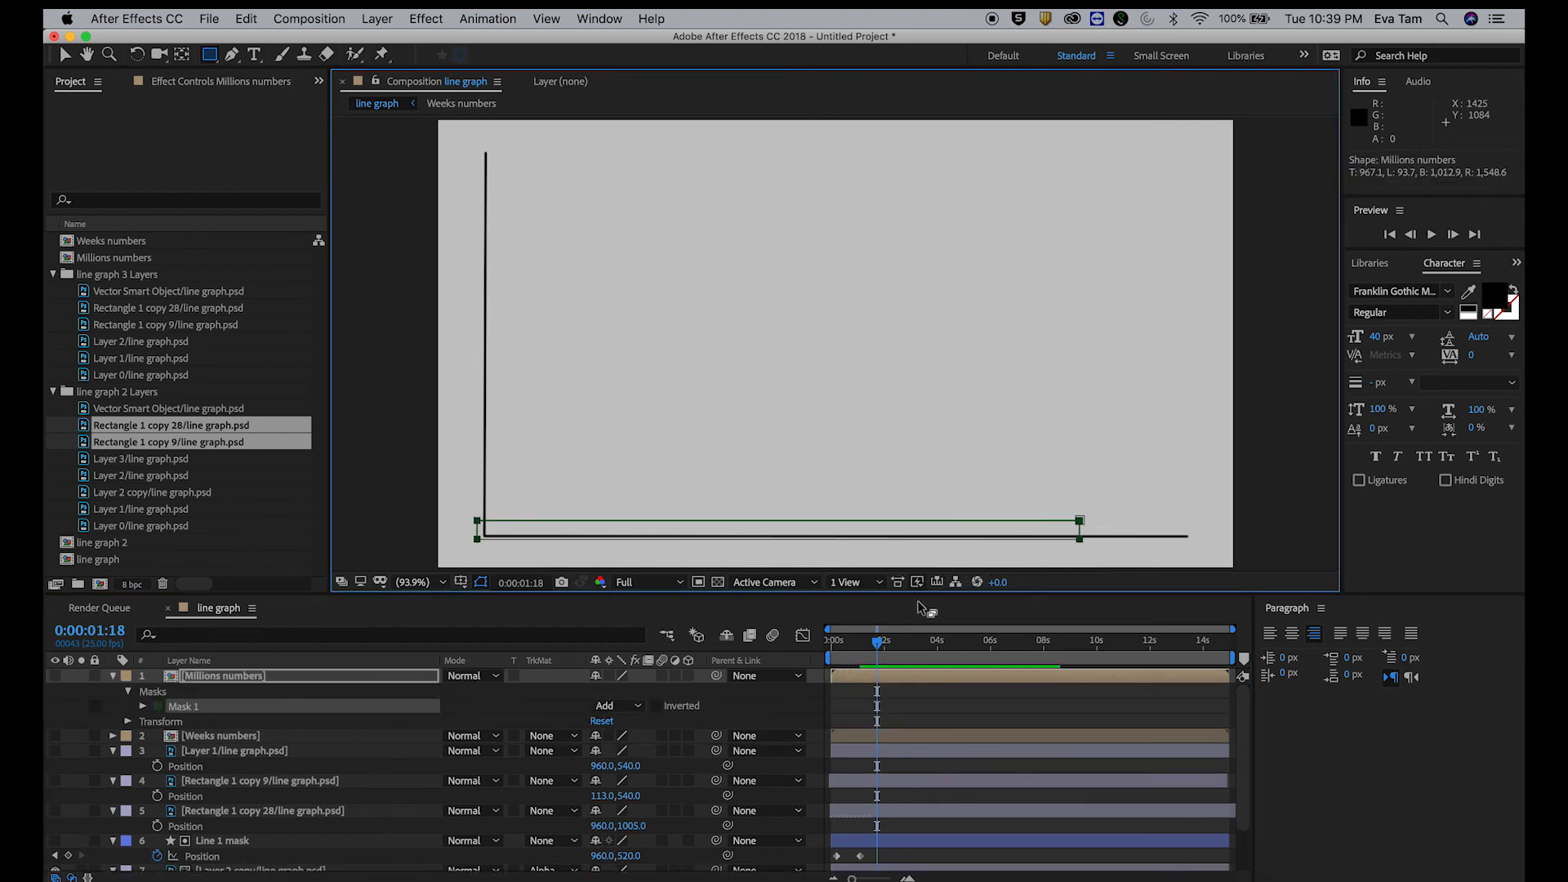
key(super+z)
Step: With no layer selected, draw a yellow rectangle shape covering the whole horizontal axis line
click(921, 696)
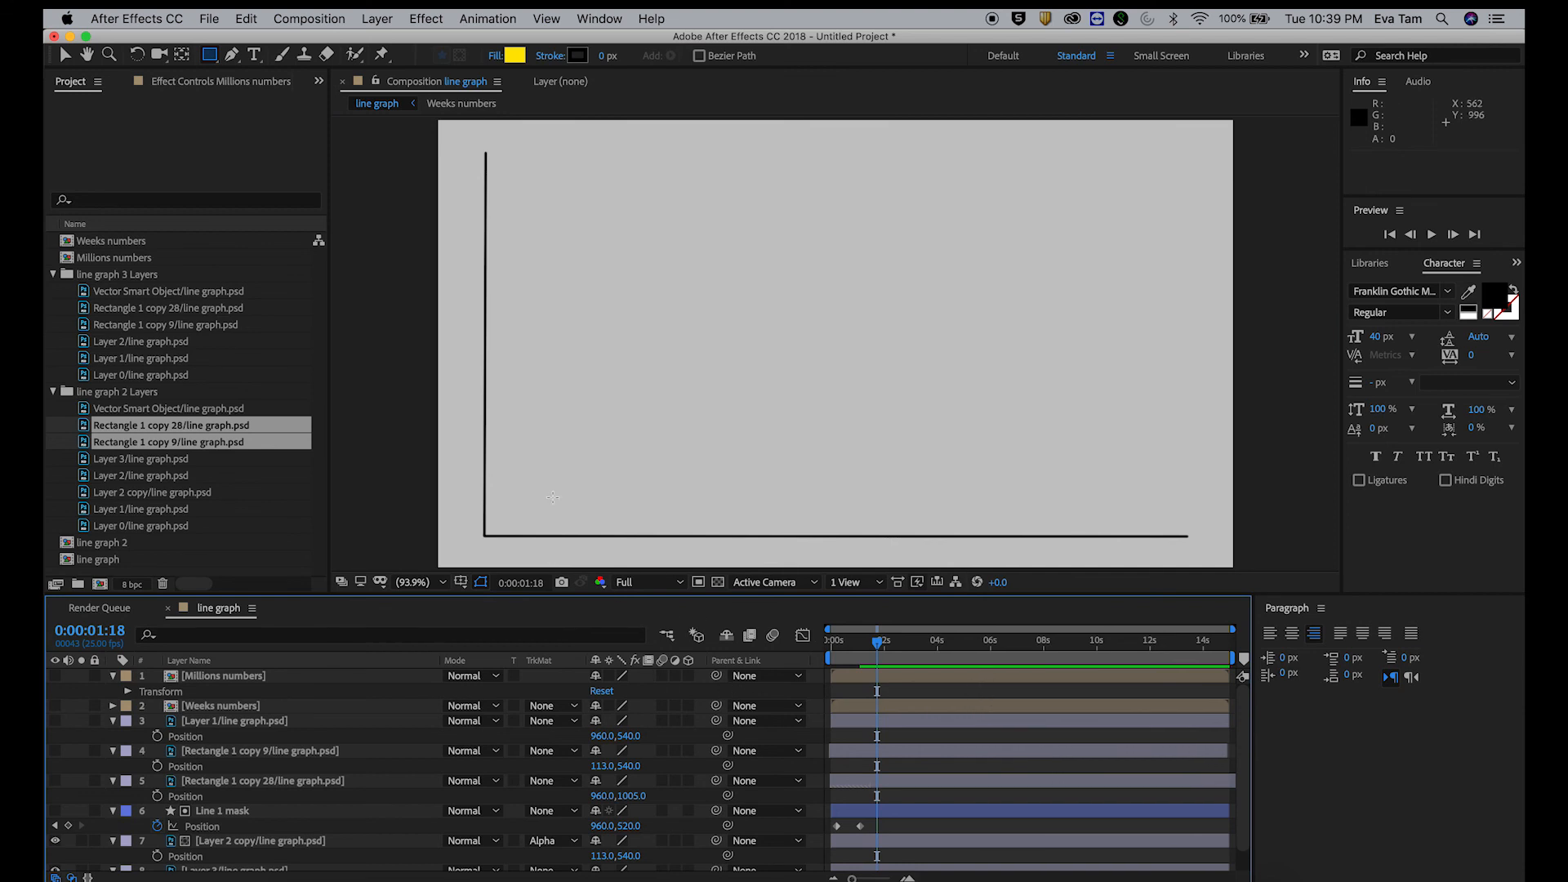
drag(470, 521, 1203, 548)
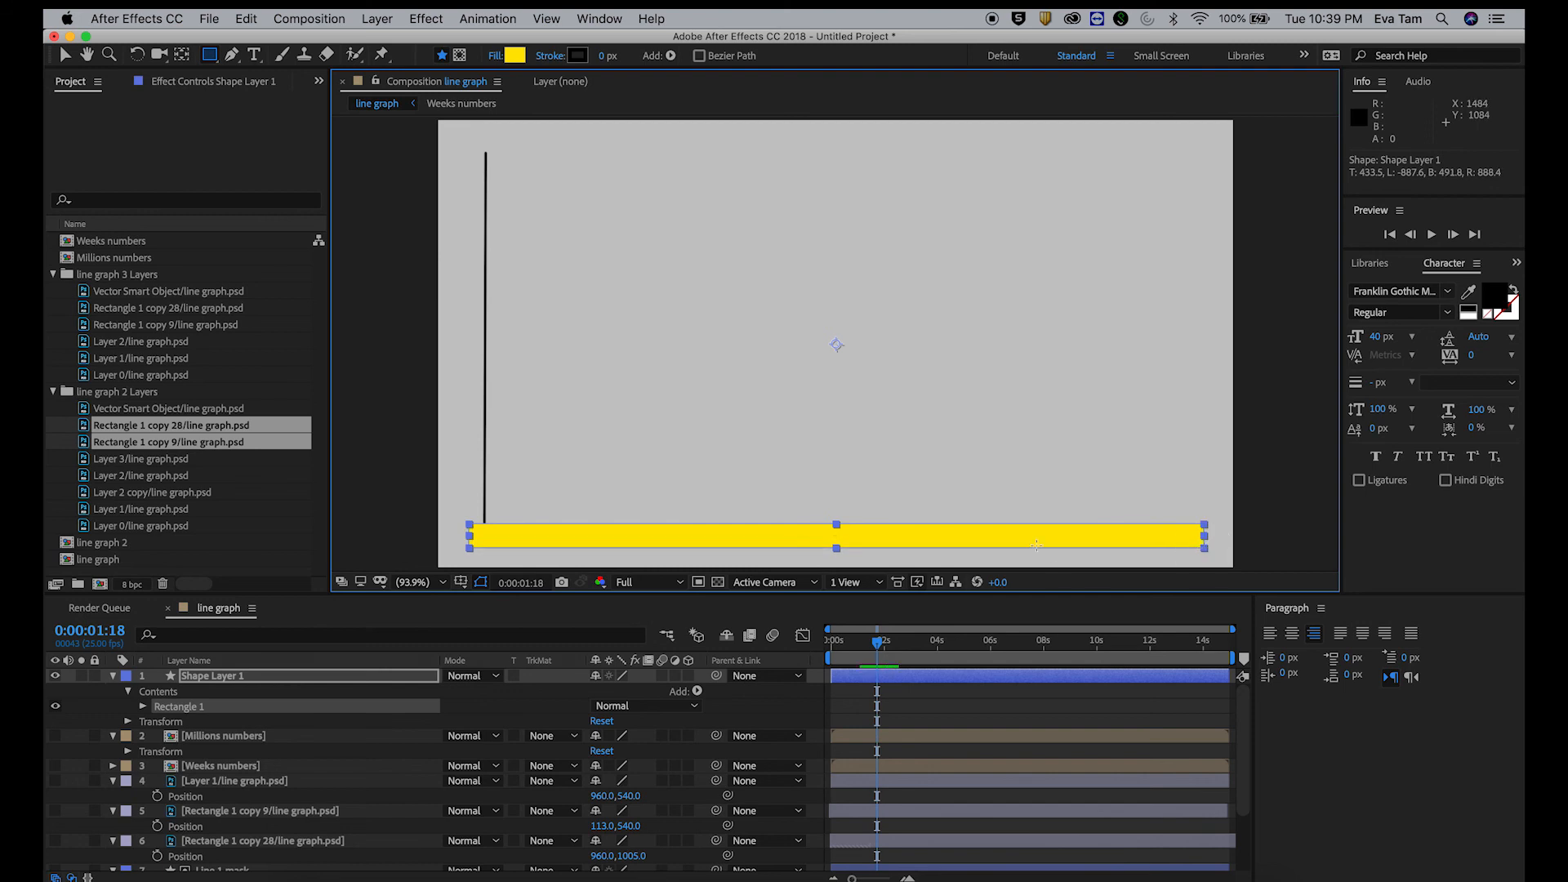
scroll(307, 729, down, 2)
scroll(307, 729, up, 2)
Step: Rename the new shape layer "line mask 02" and move it directly above the Layer 3 layer
right_click(249, 679)
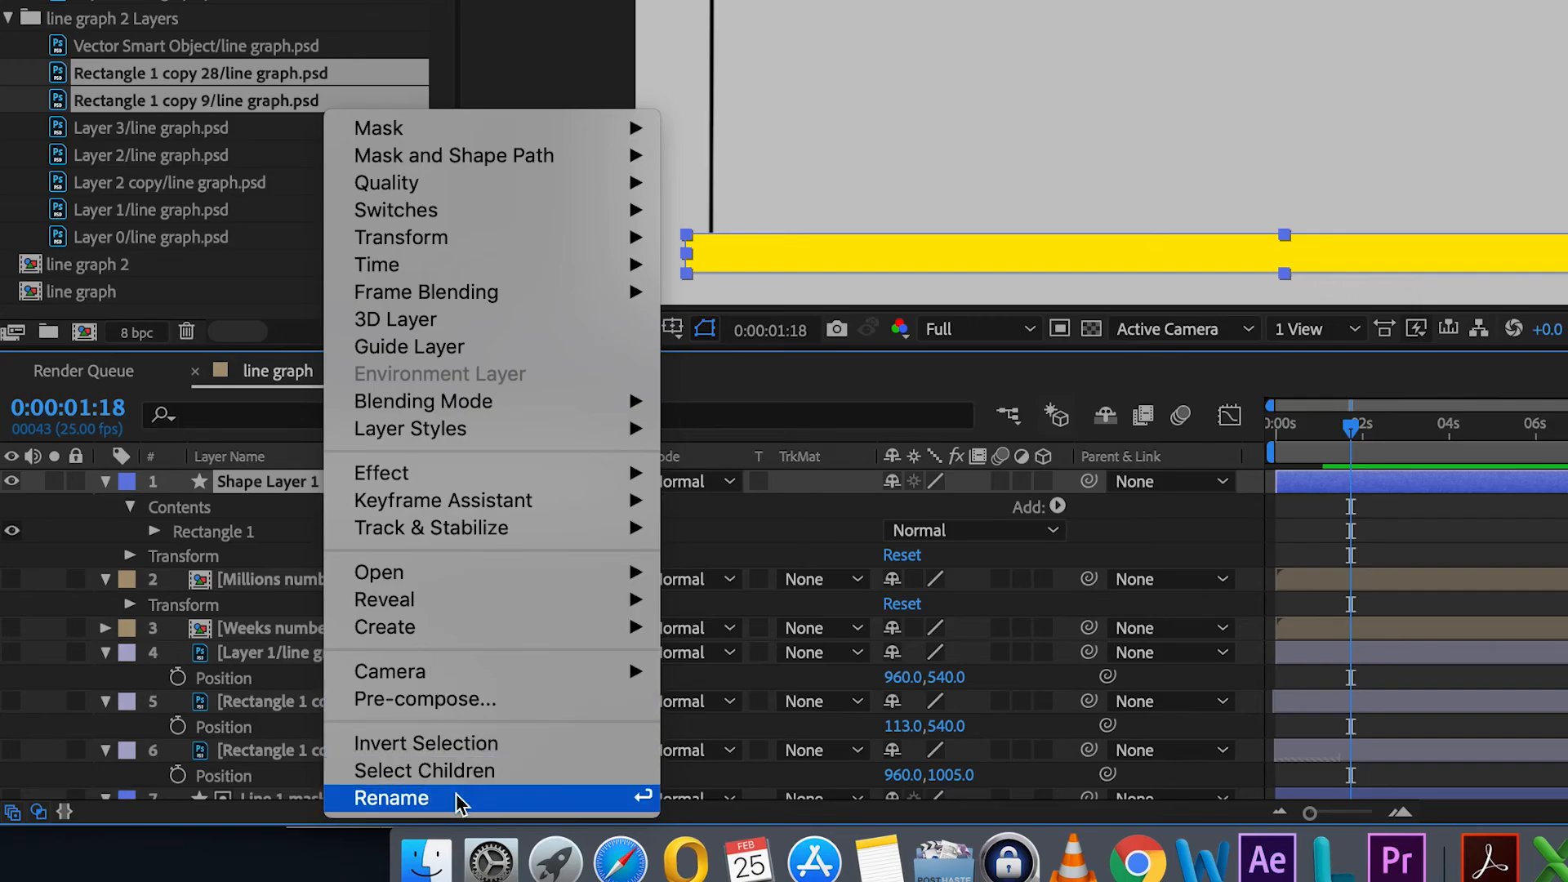
click(460, 798)
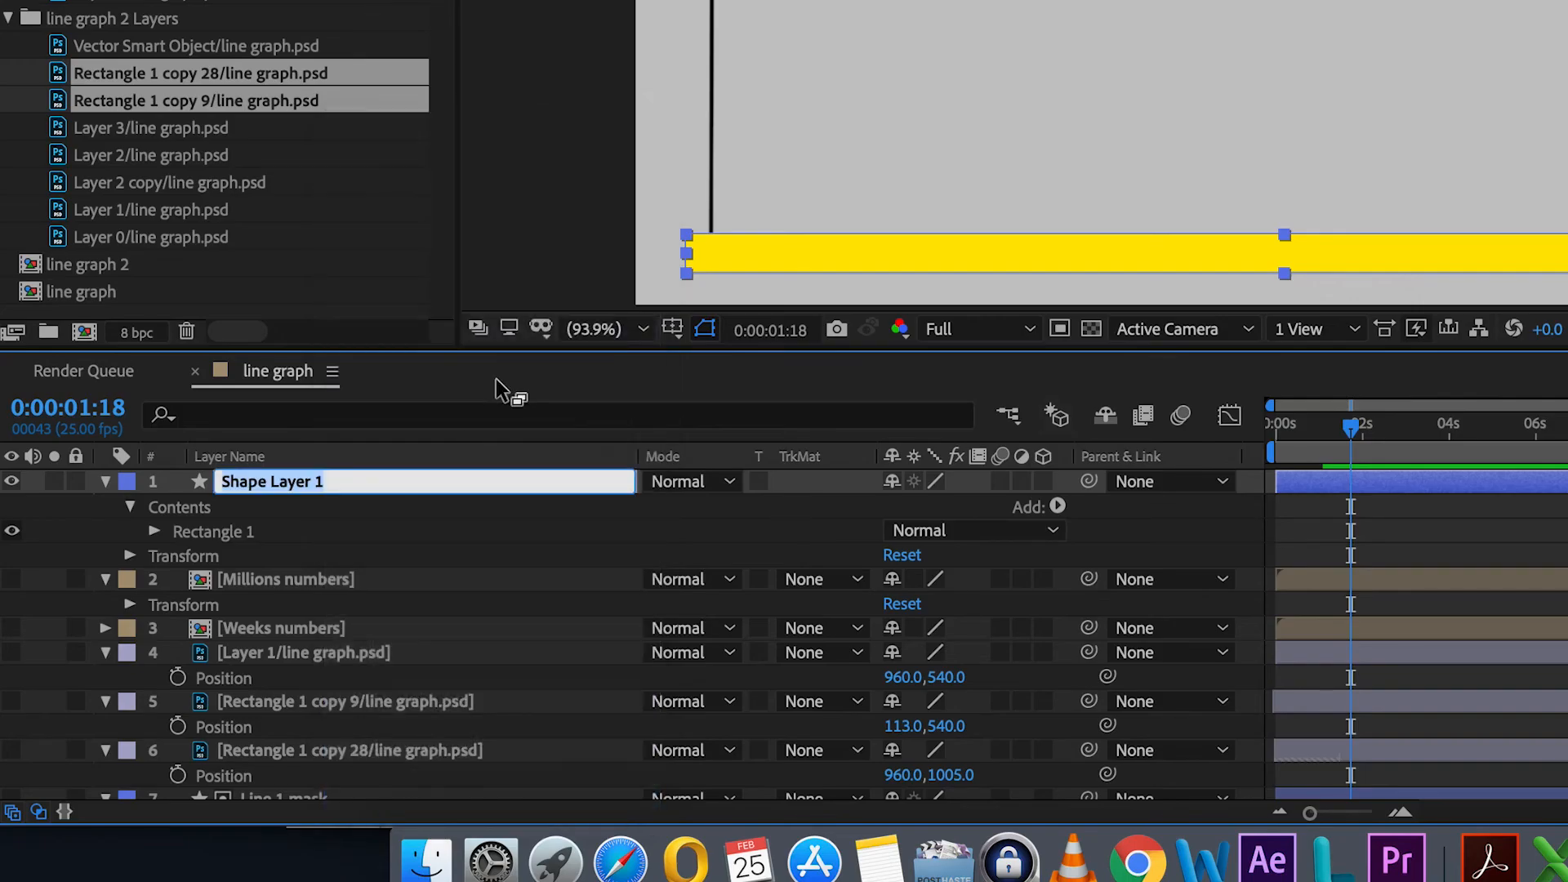
text(mask 02)
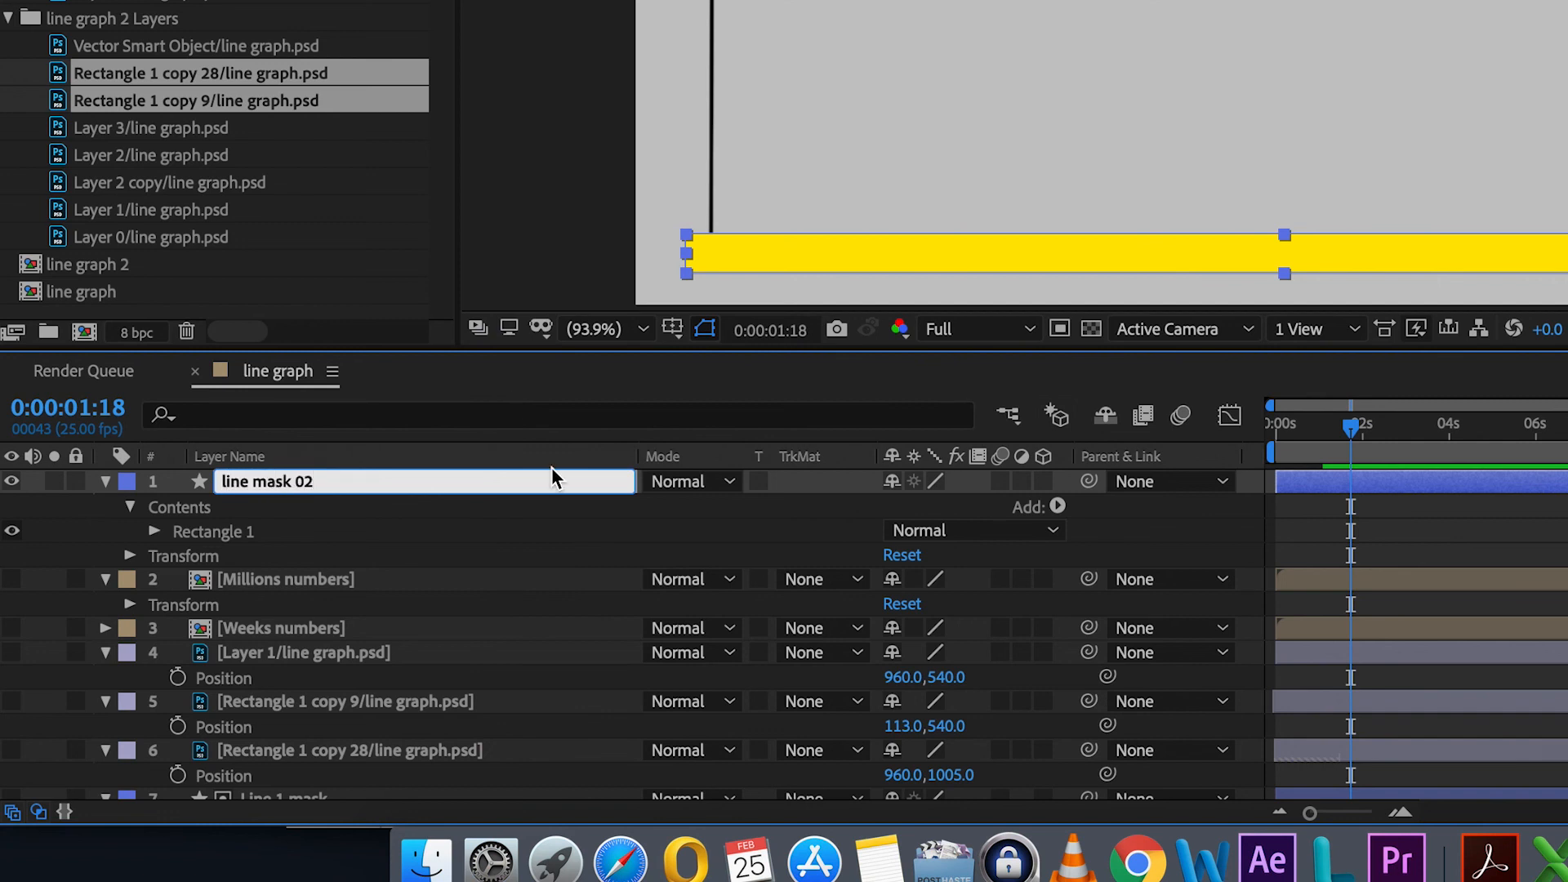
key(Return)
drag(270, 479, 384, 753)
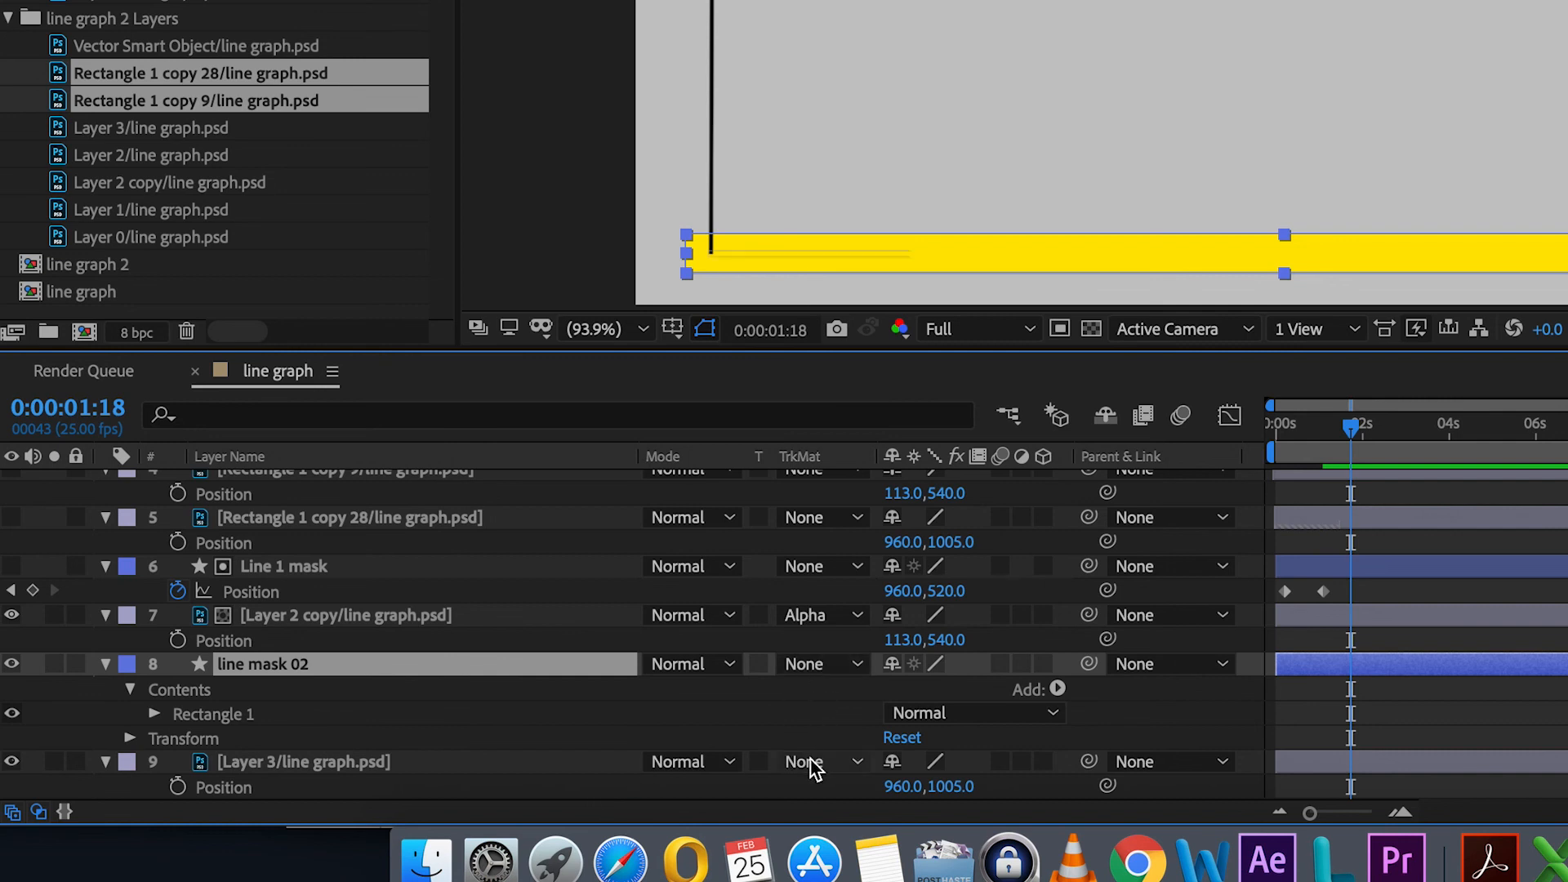
Step: Set the Layer 3 layer's track matte to Alpha Matte "line mask 02"
click(313, 767)
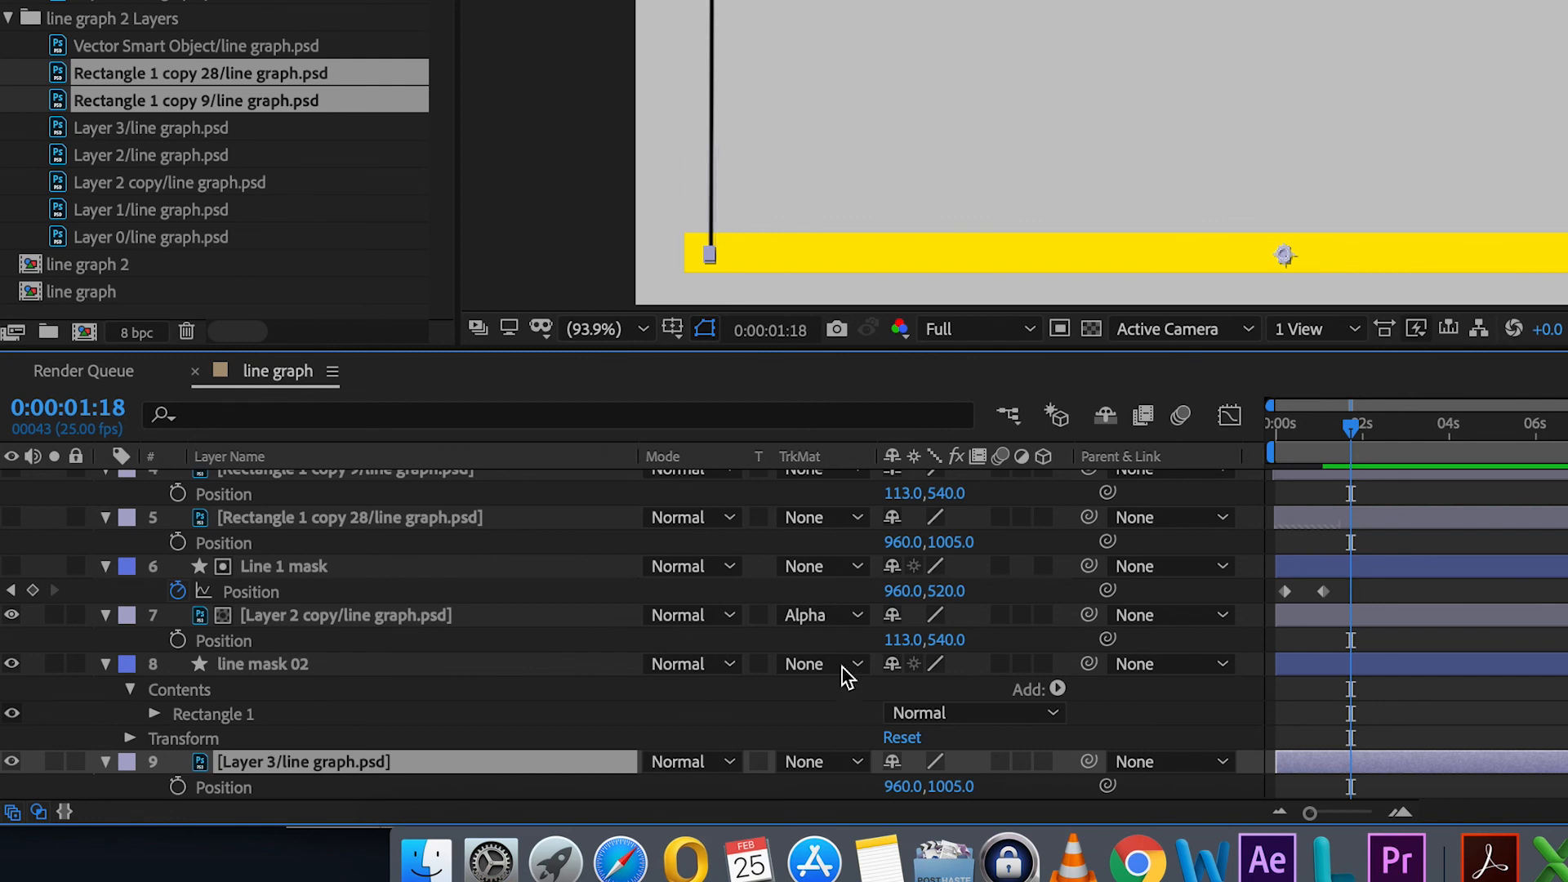
click(806, 765)
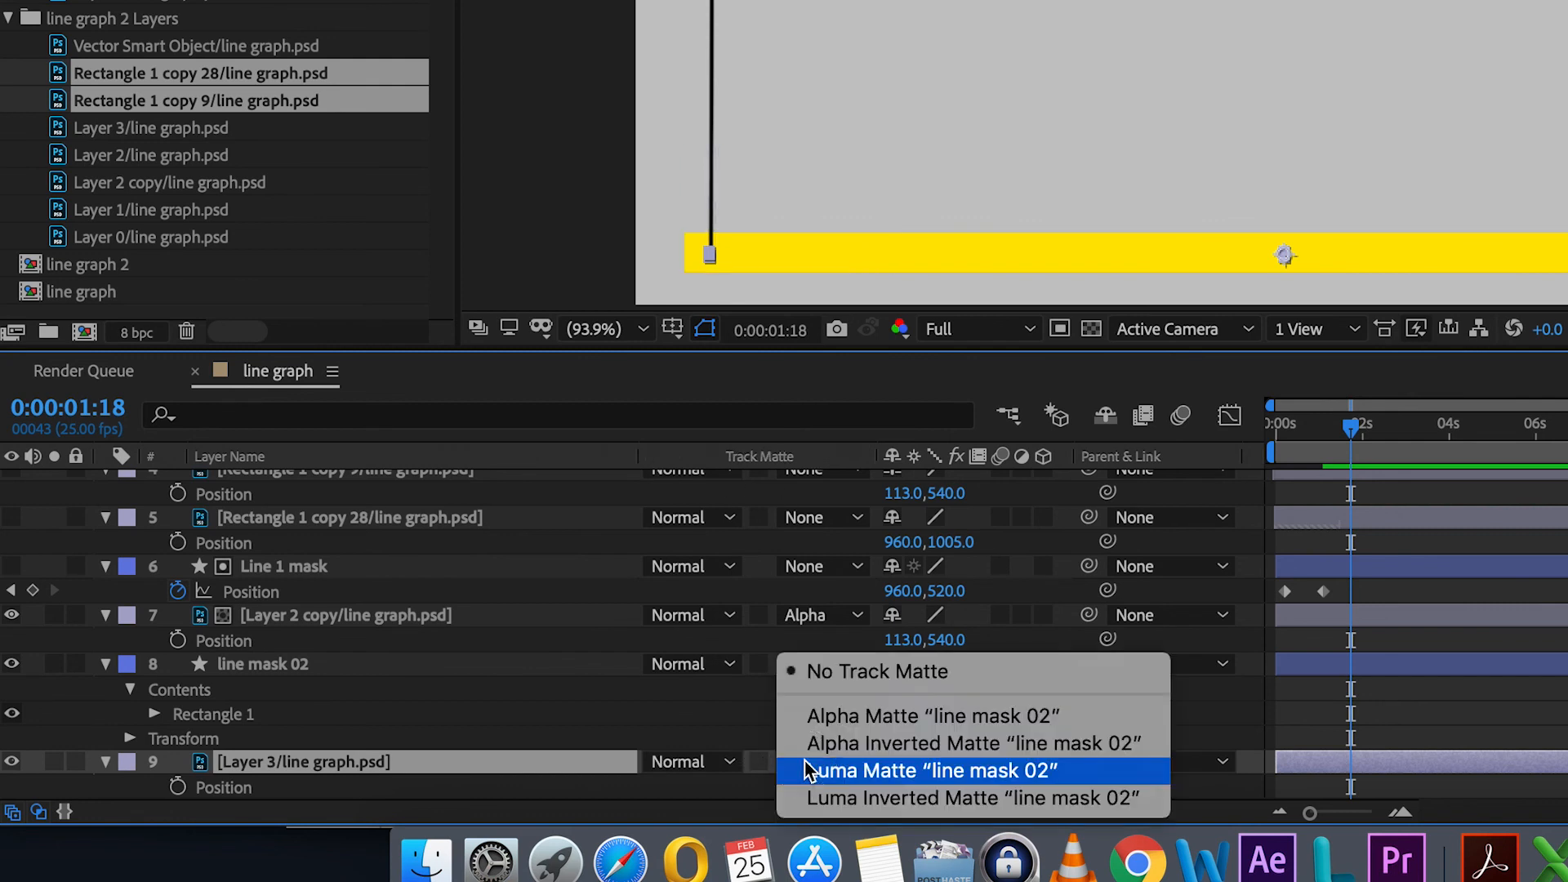
click(830, 718)
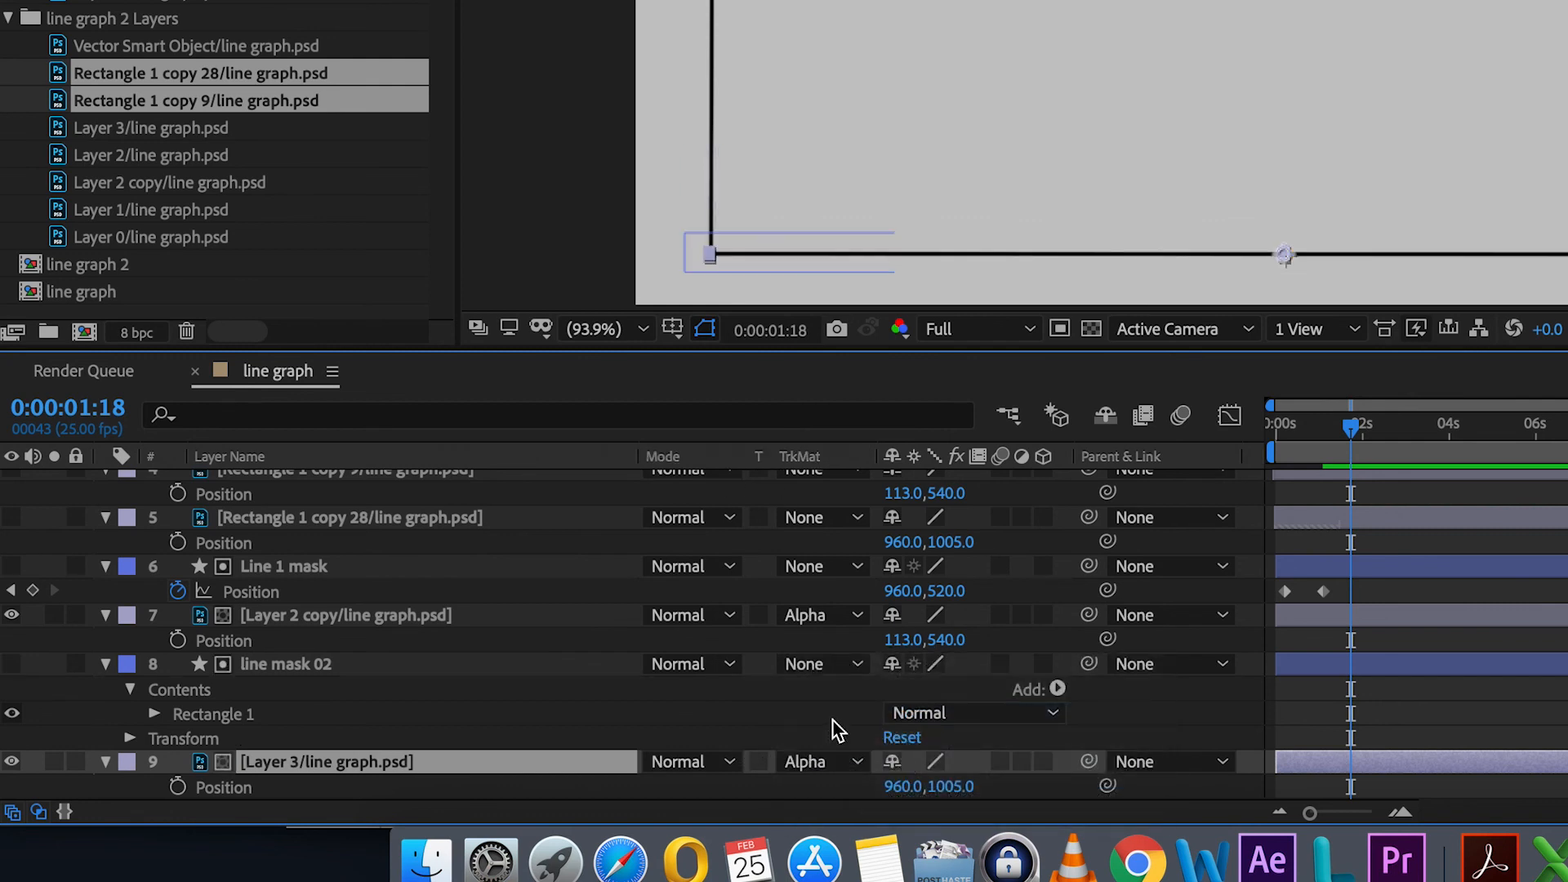
Step: Add a Position keyframe to line mask 02 at 0:00:01:02, with the mask covering the horizontal line
drag(1352, 425, 1323, 425)
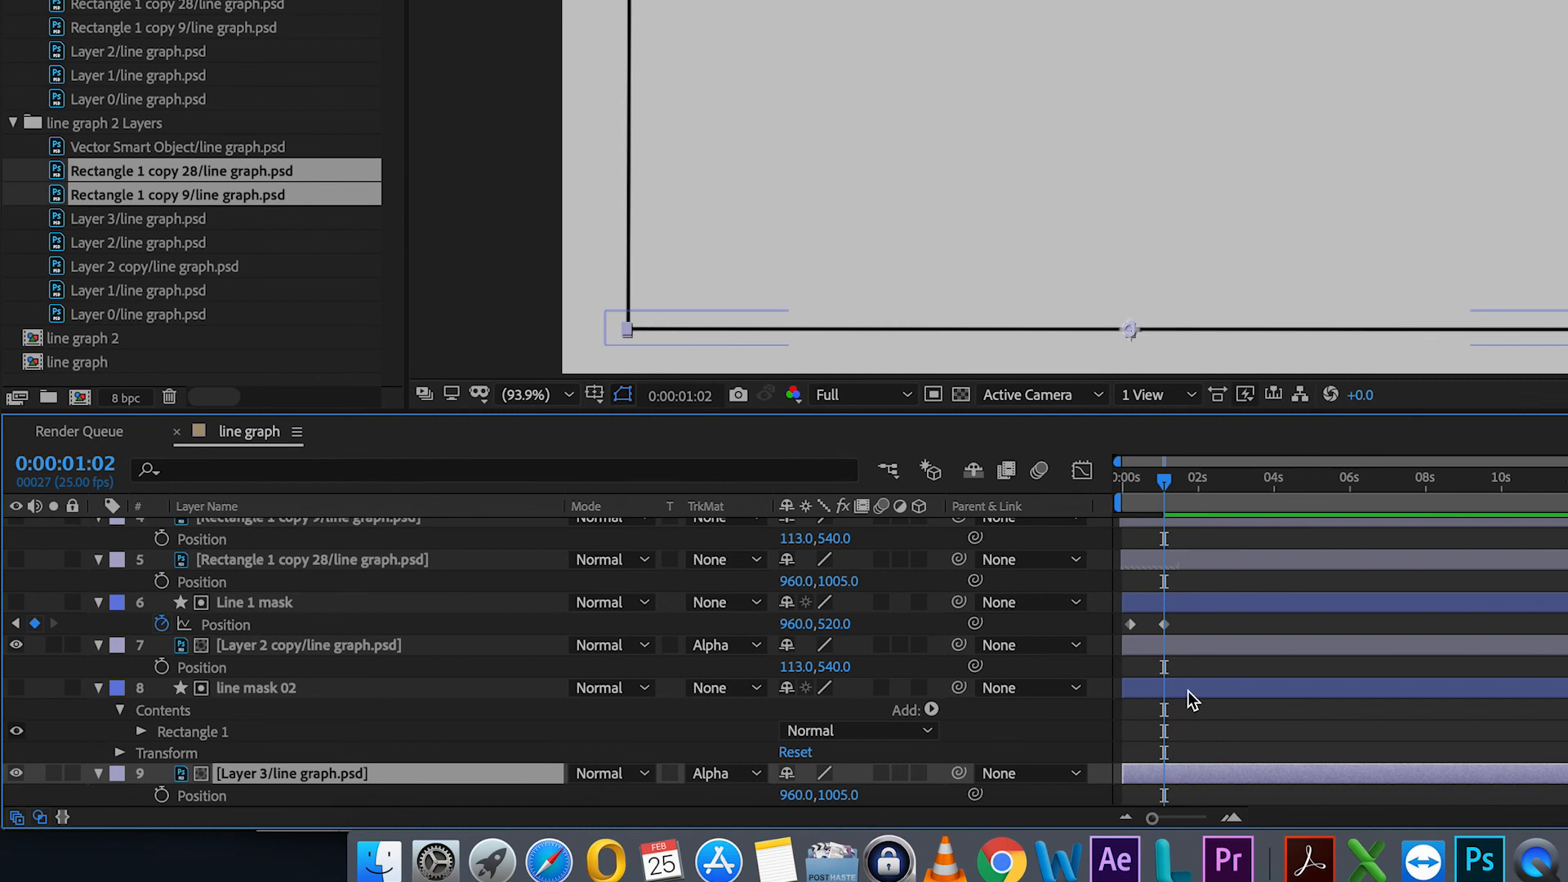
click(1188, 691)
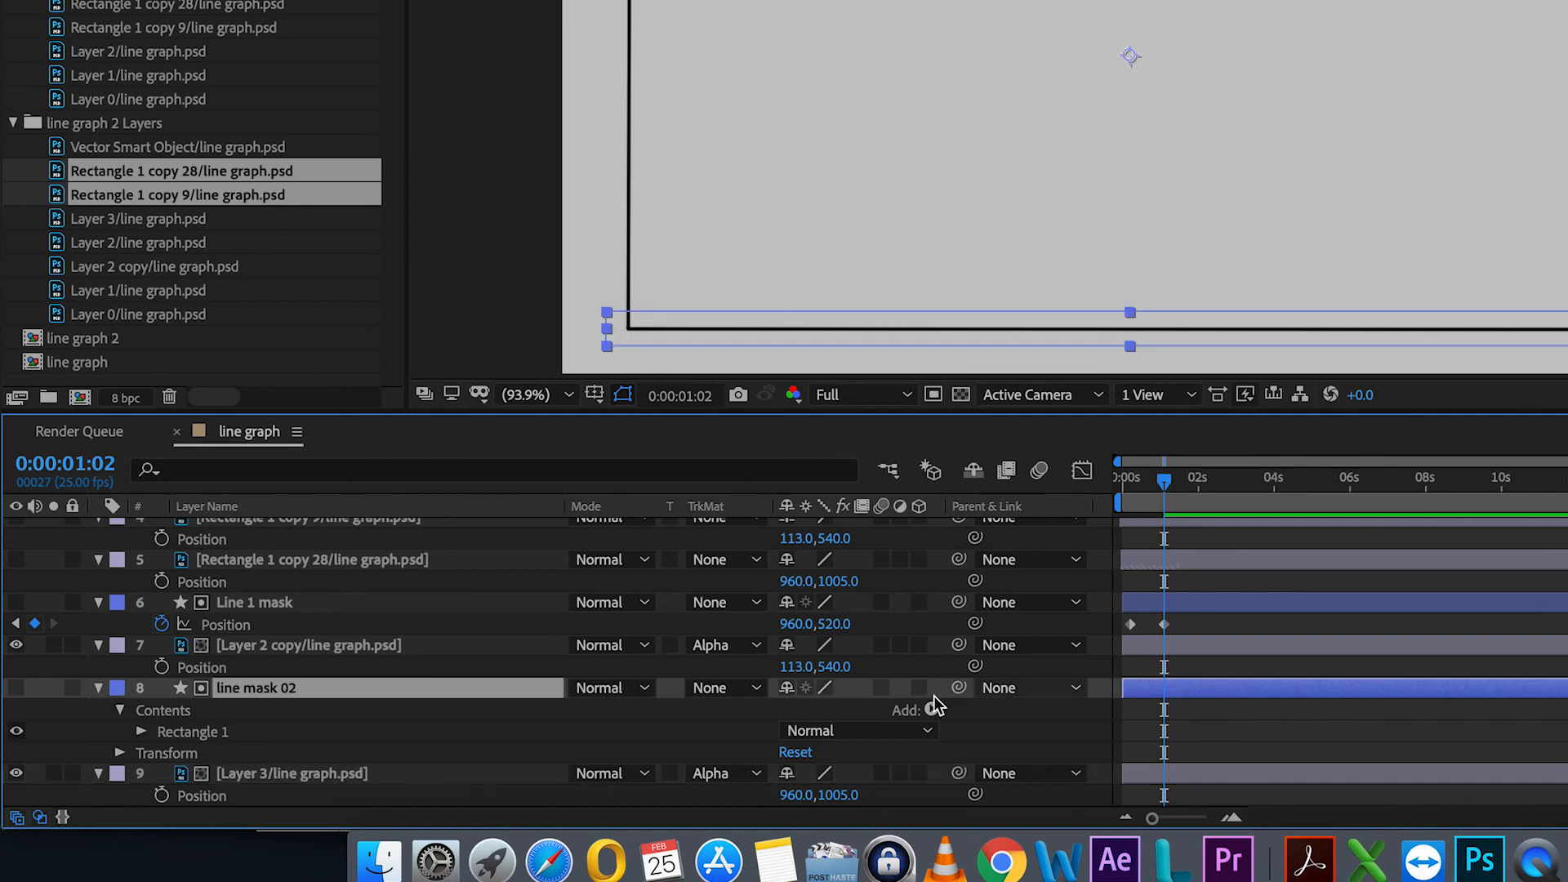
key(p)
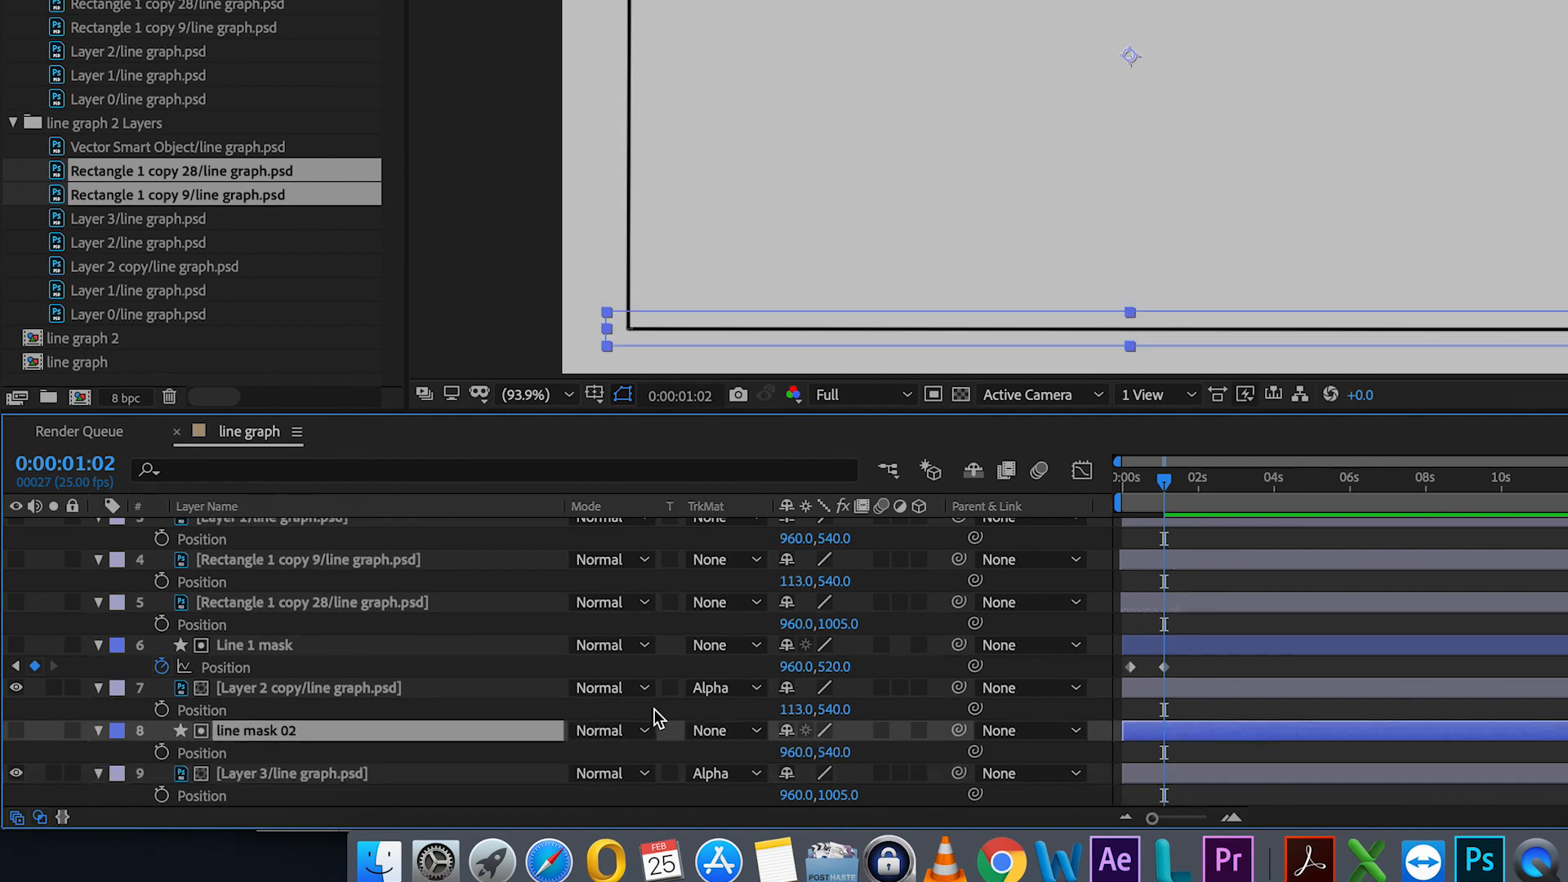
key(p)
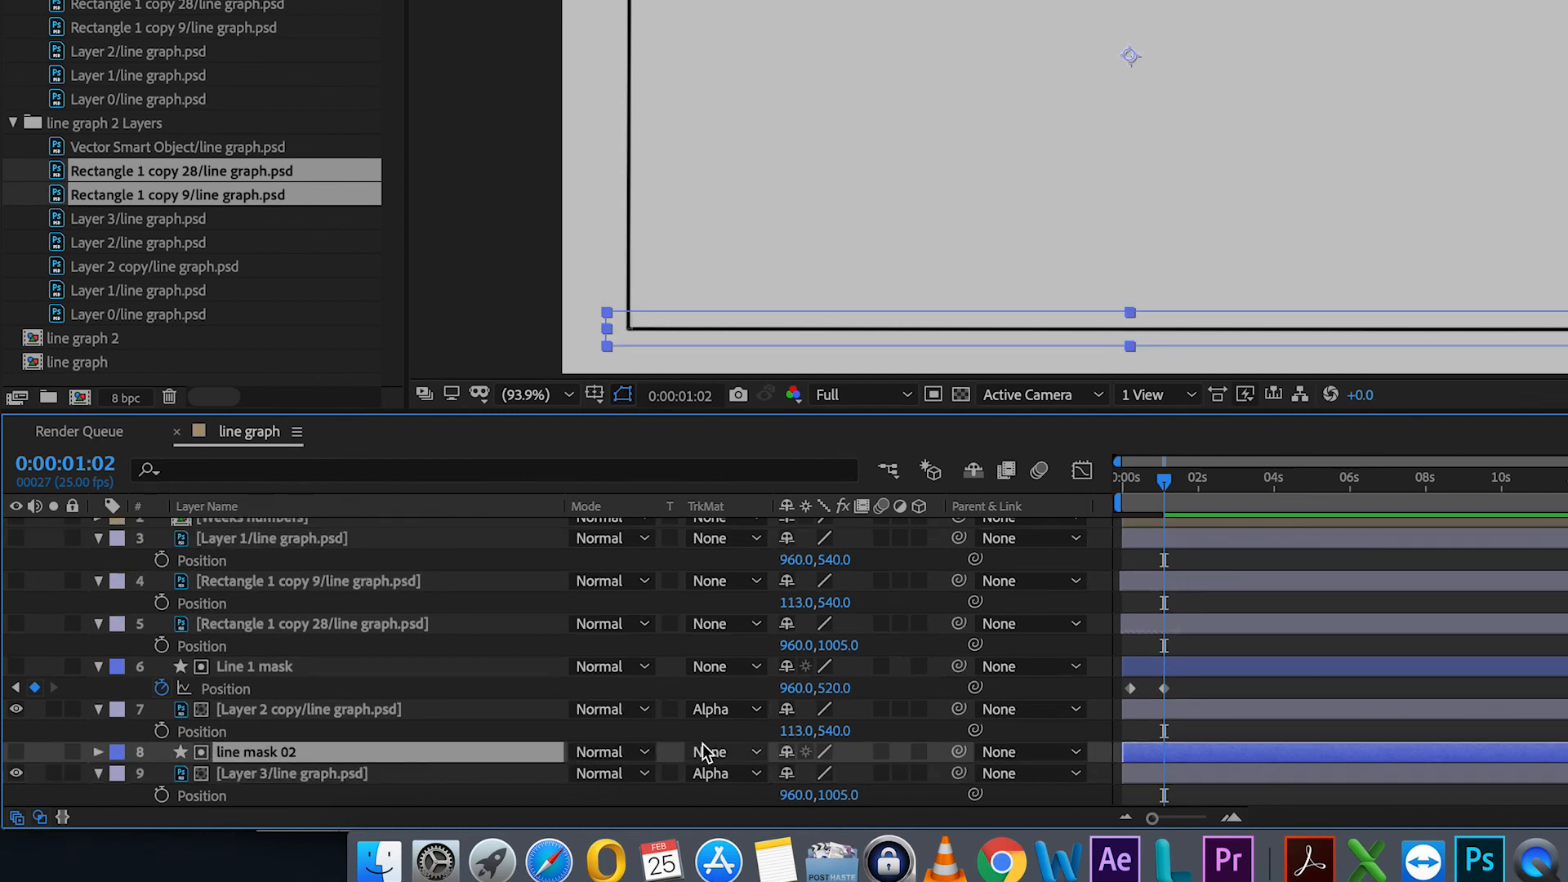
key(p)
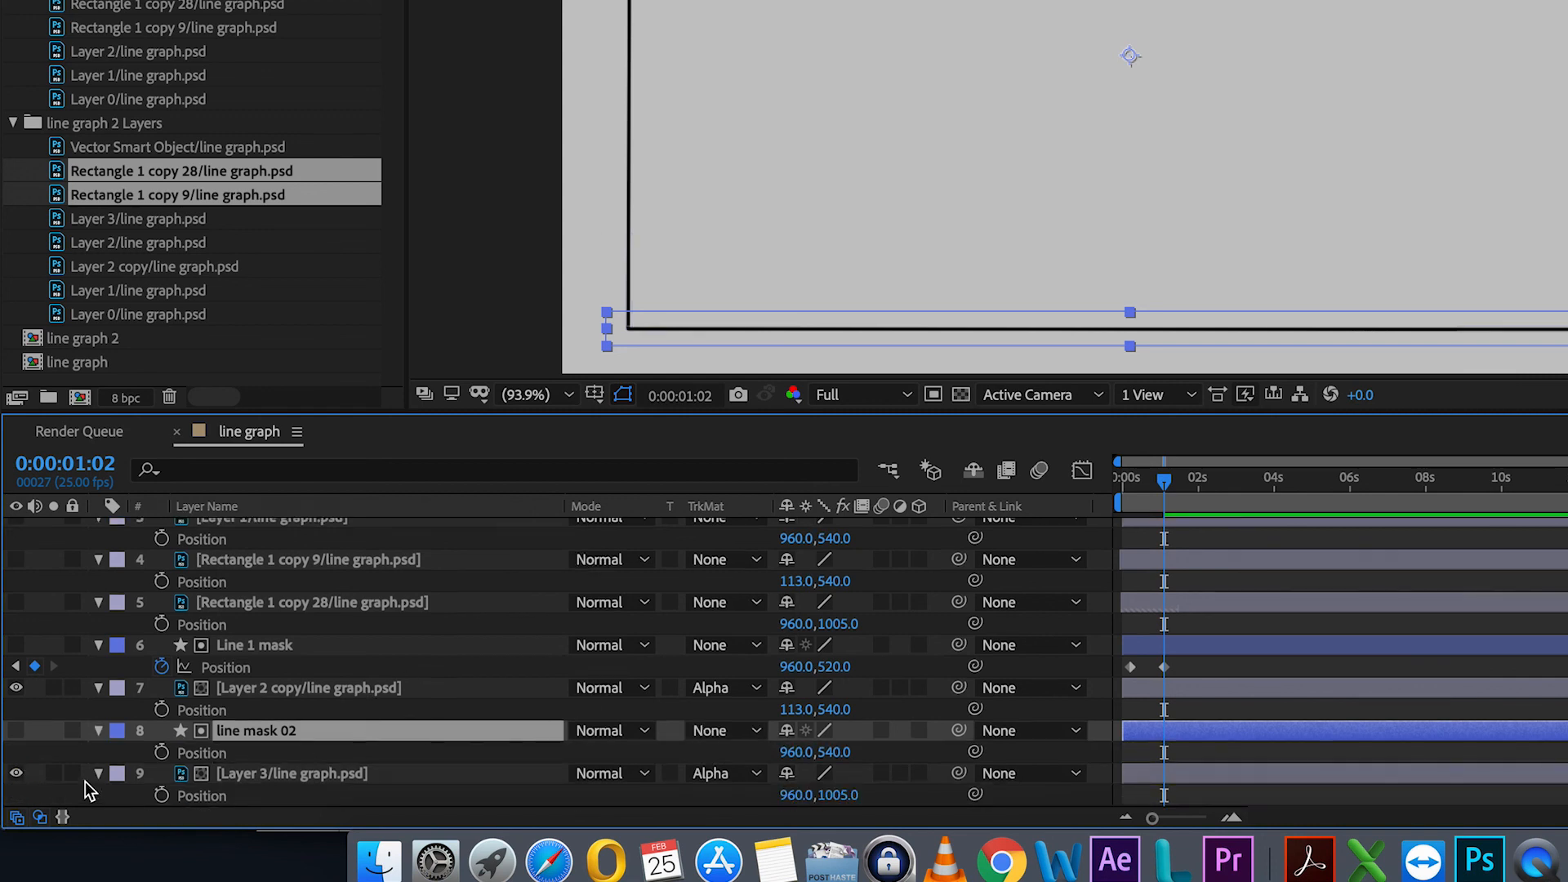
click(161, 752)
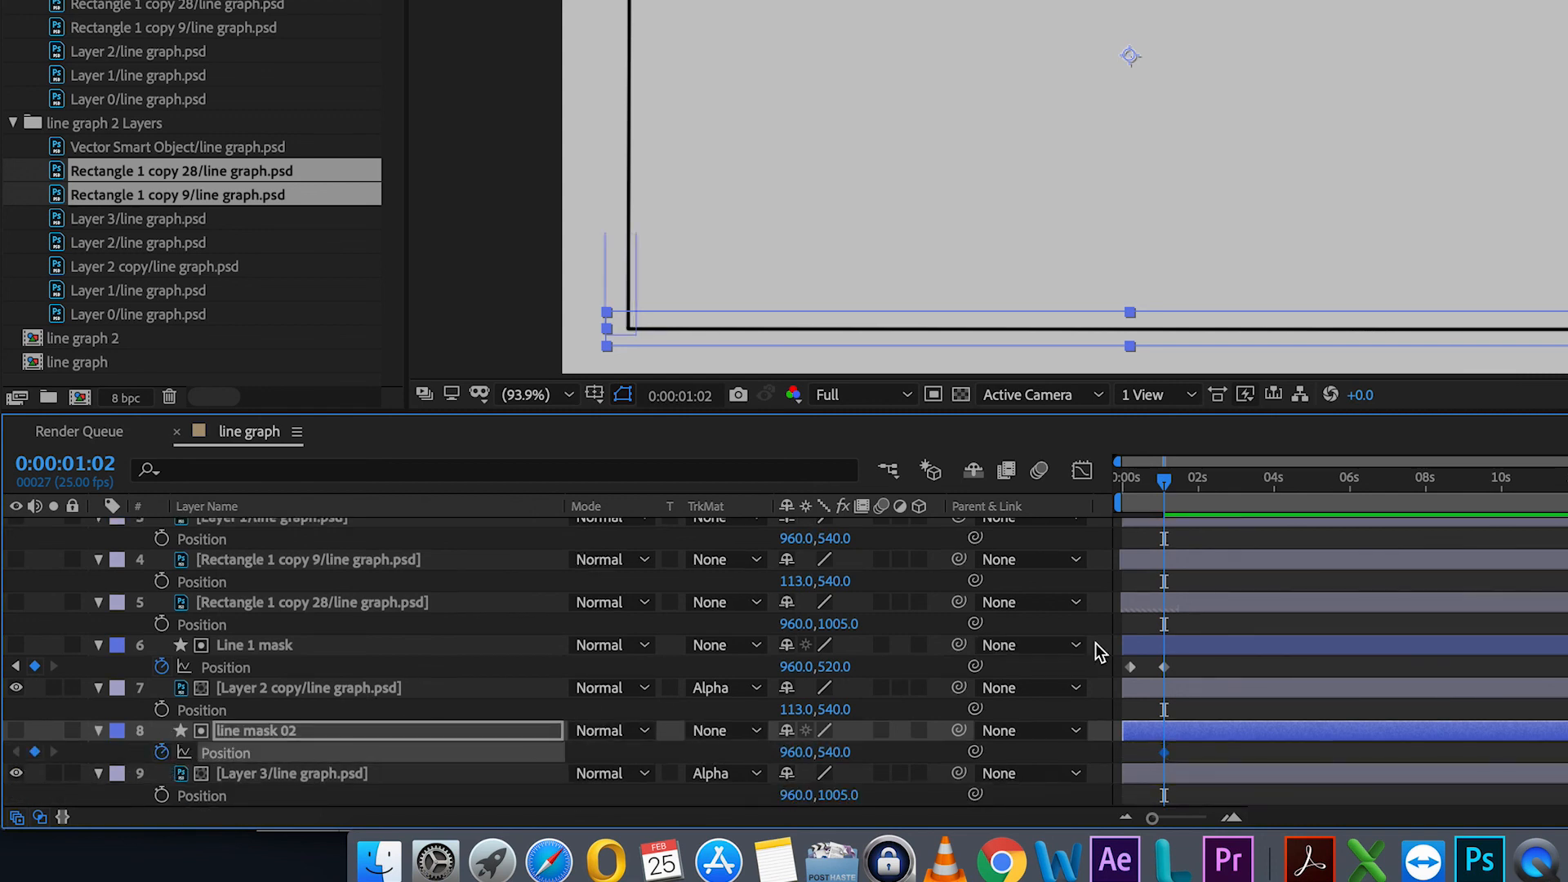
Step: At 0:00:00:05, keyframe line mask 02's Position at -809, 540 so the mask sits off the horizontal line's start
drag(1164, 482, 1127, 482)
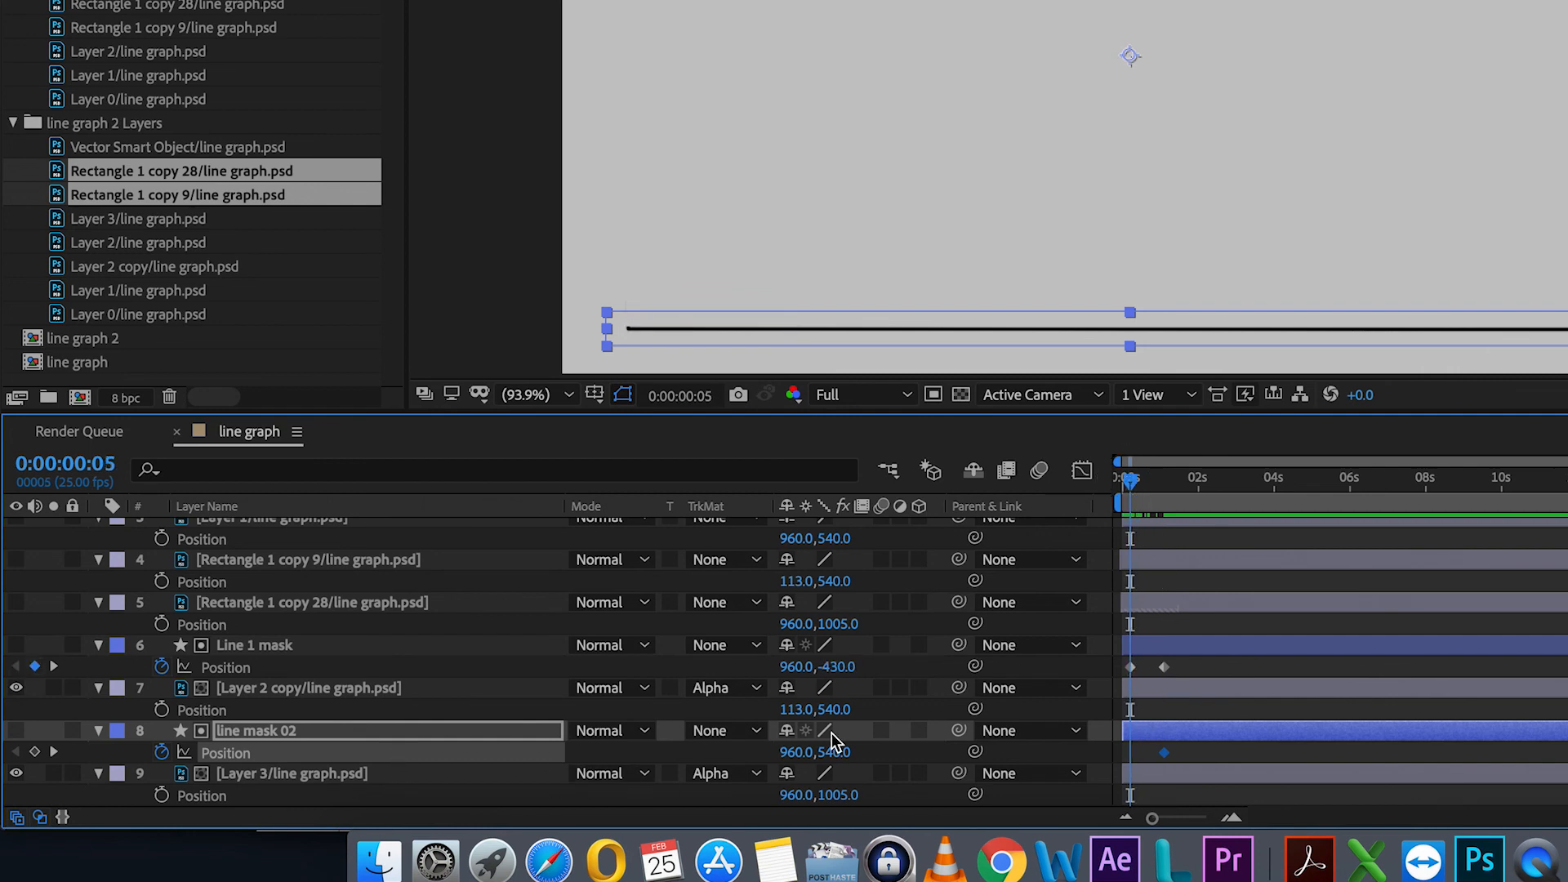
drag(788, 760, 545, 784)
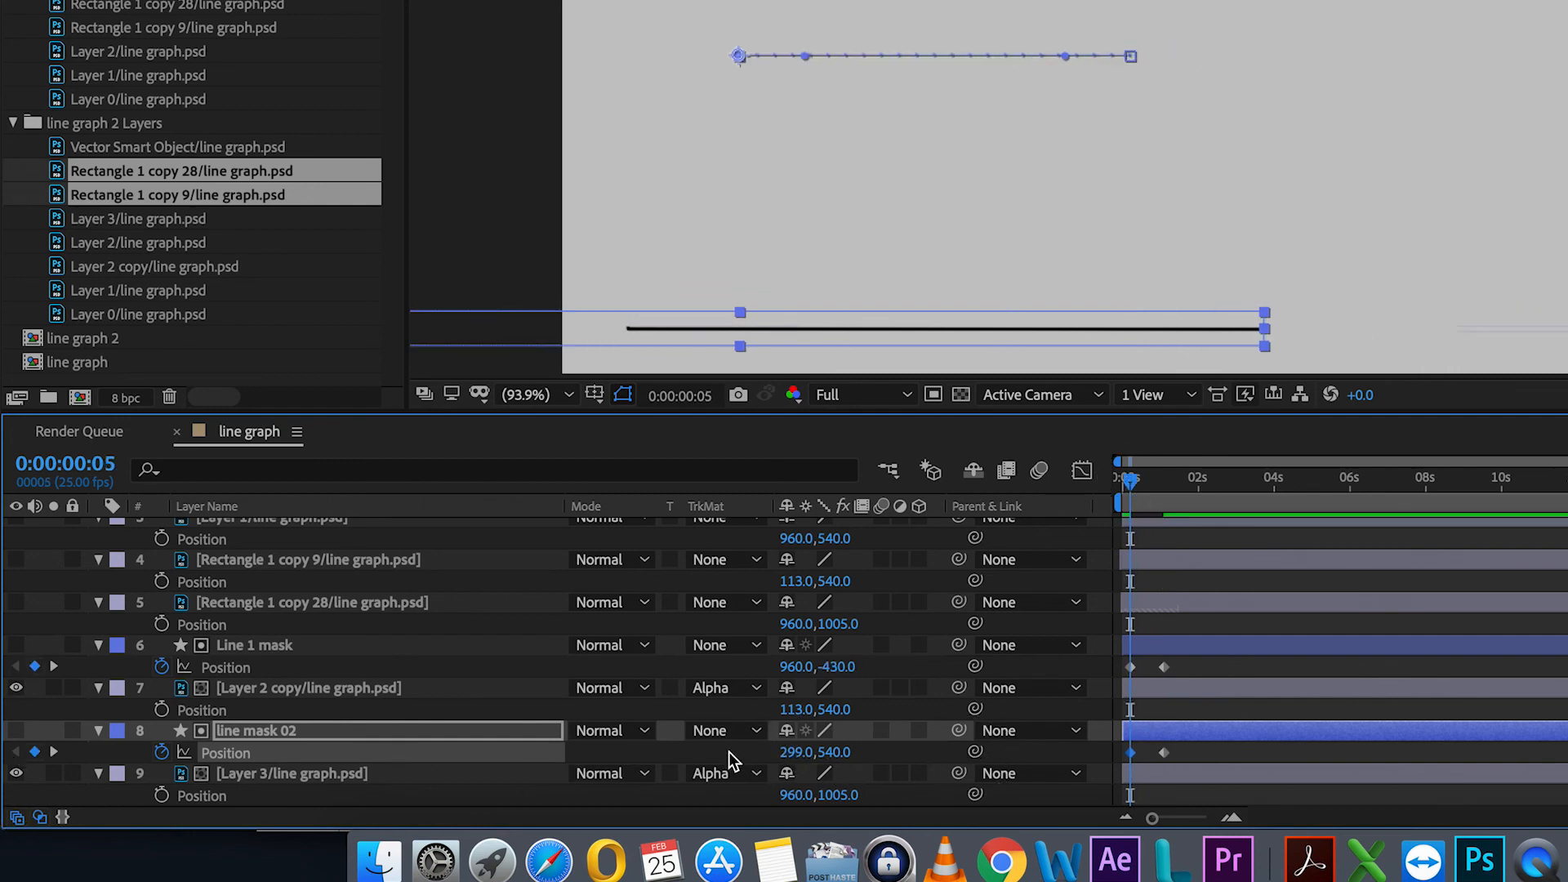
drag(804, 762, 419, 759)
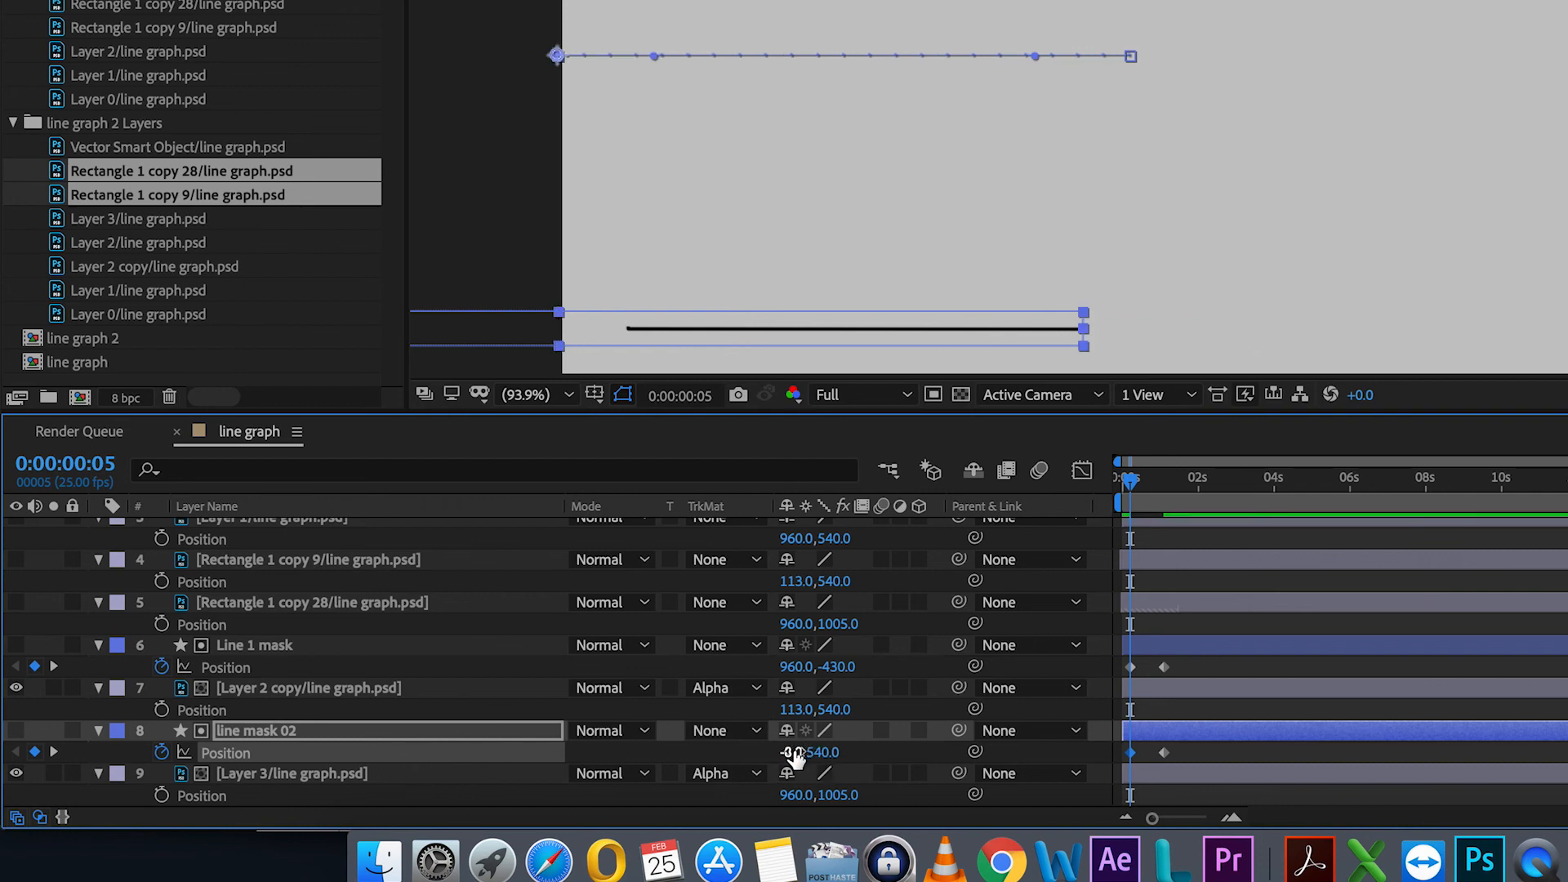
drag(790, 753, 522, 759)
drag(805, 751, 506, 756)
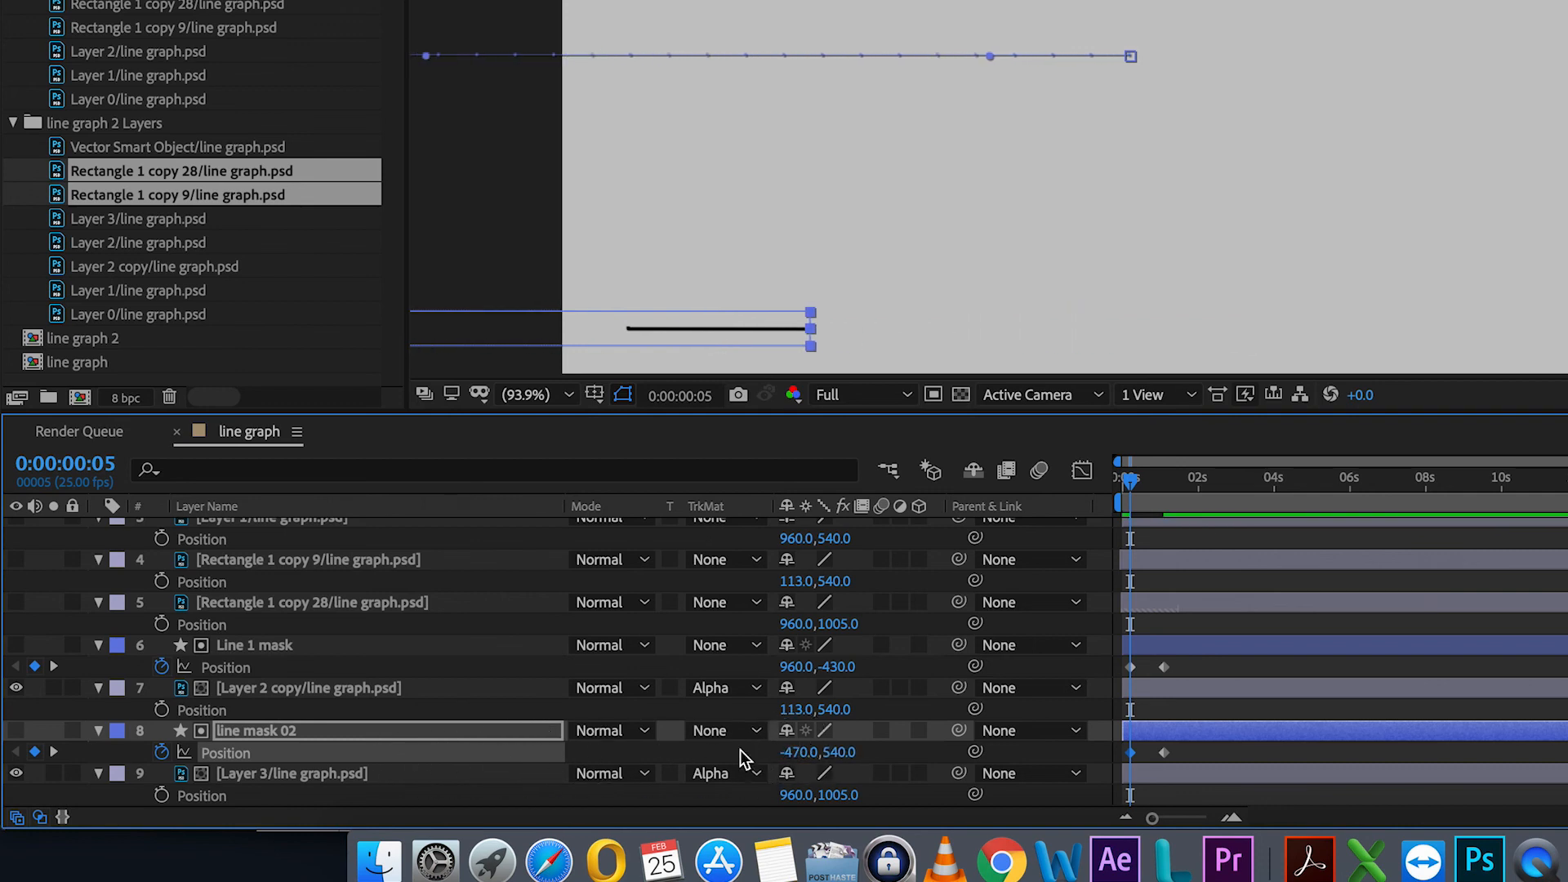
drag(805, 752, 566, 752)
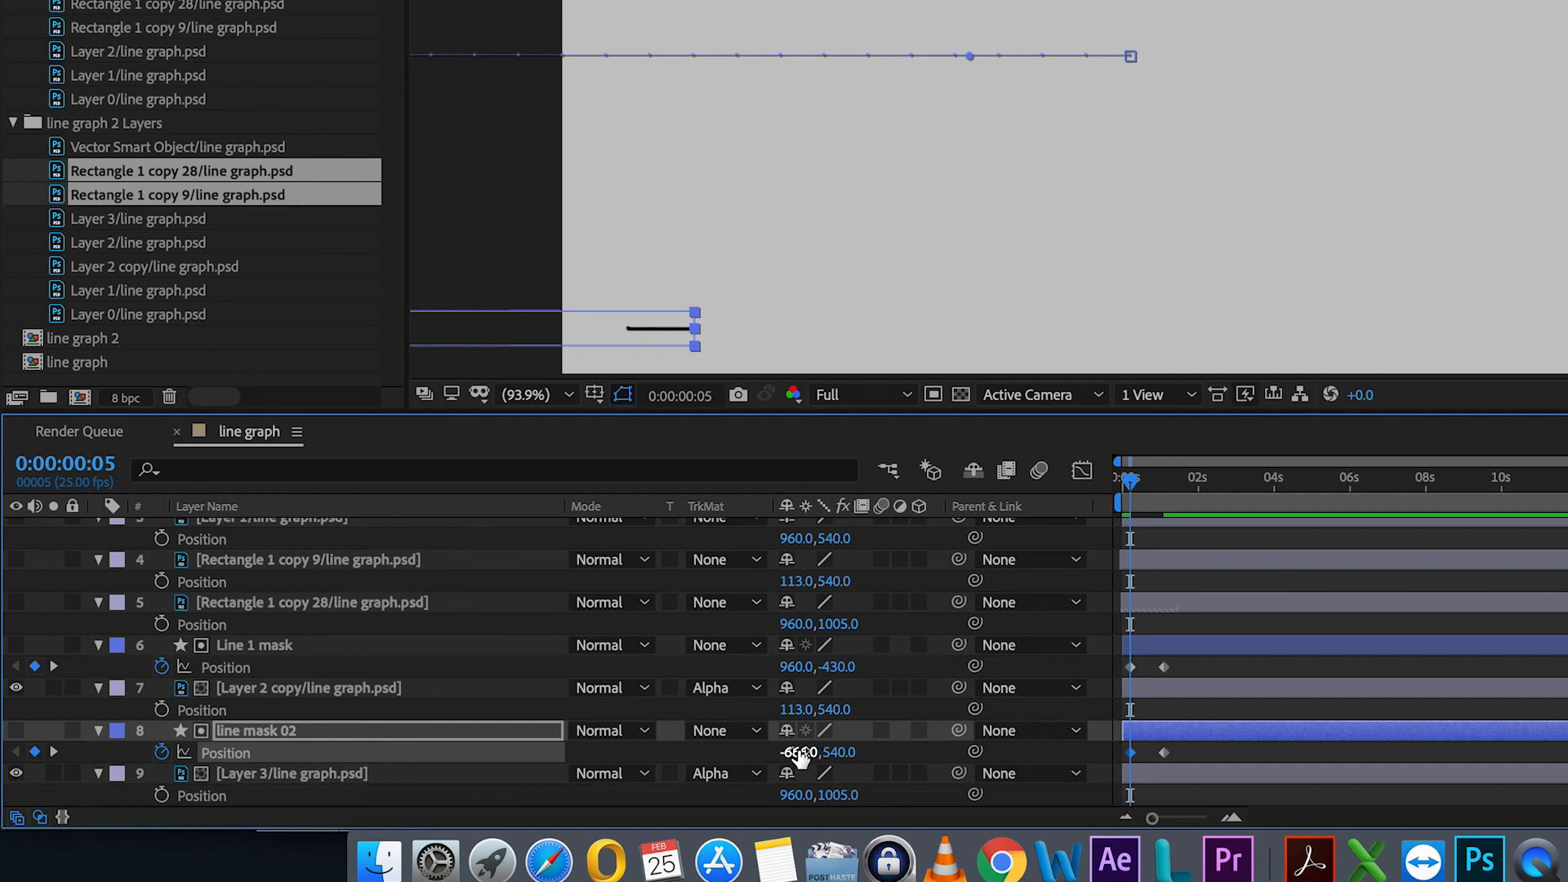
drag(798, 752, 613, 744)
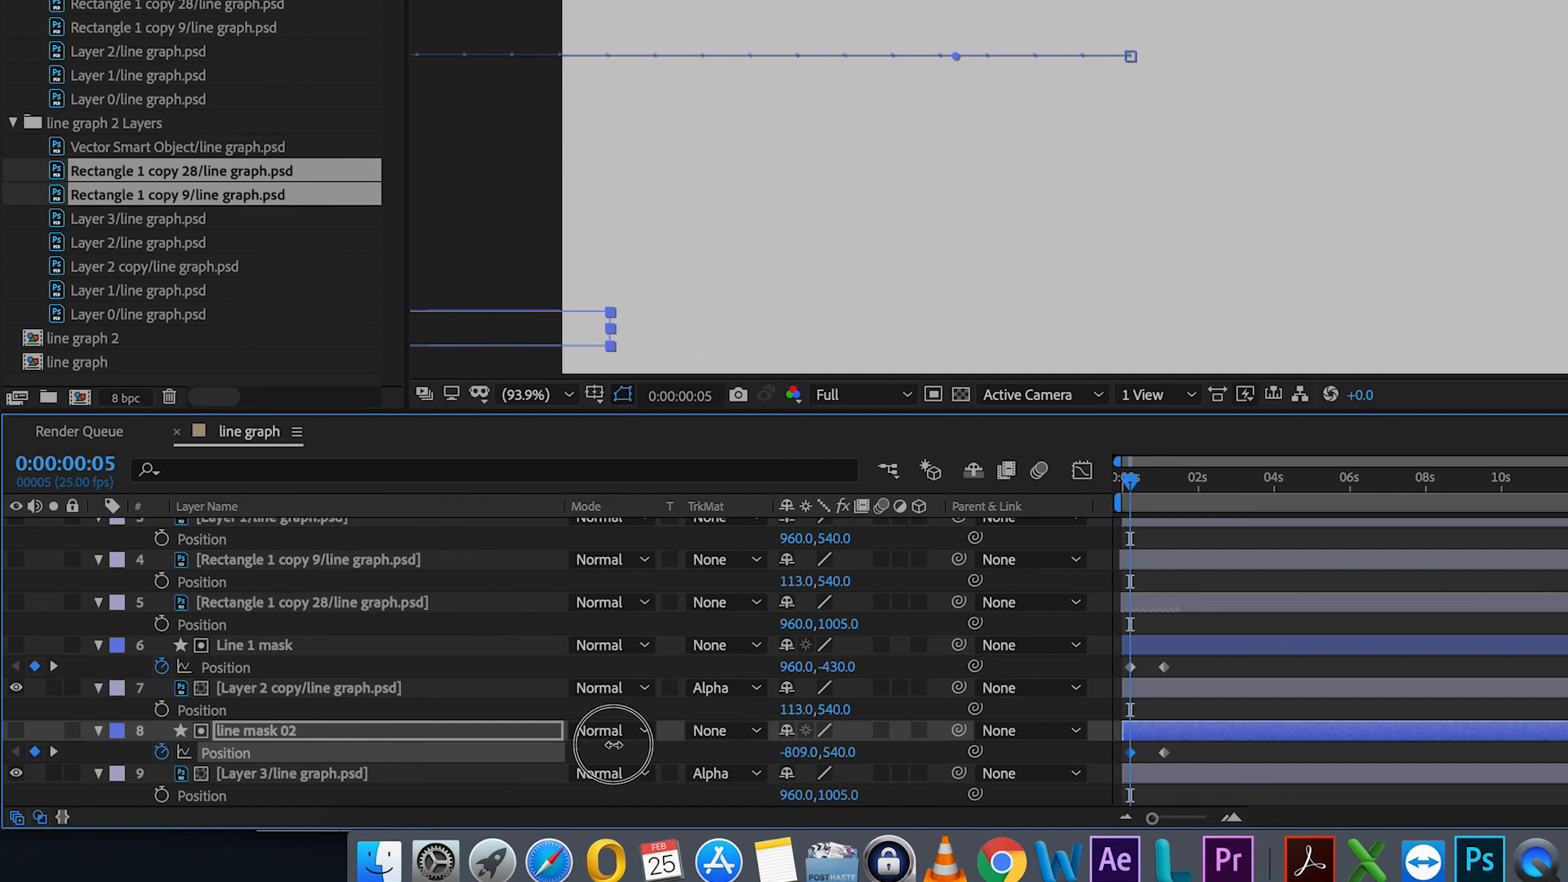
click(1484, 678)
Step: Play back the reveal of both axis lines and place the playhead at 0:00:01:07
key(space)
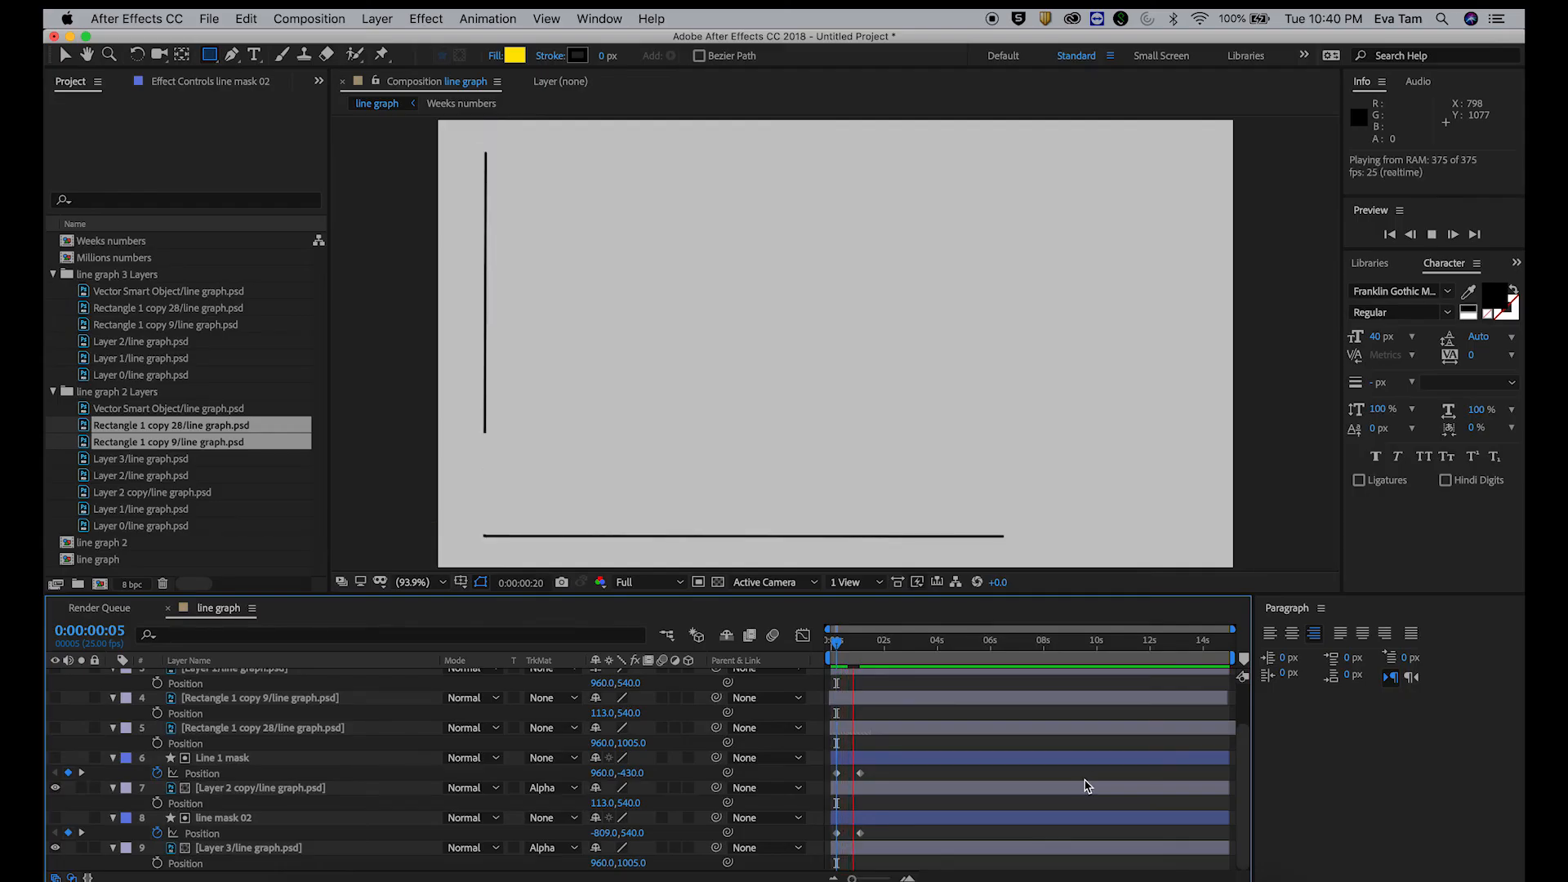
key(space)
mouse_move(856, 653)
mouse_down()
mouse_move(834, 656)
mouse_move(868, 656)
mouse_up()
key(space)
key(space)
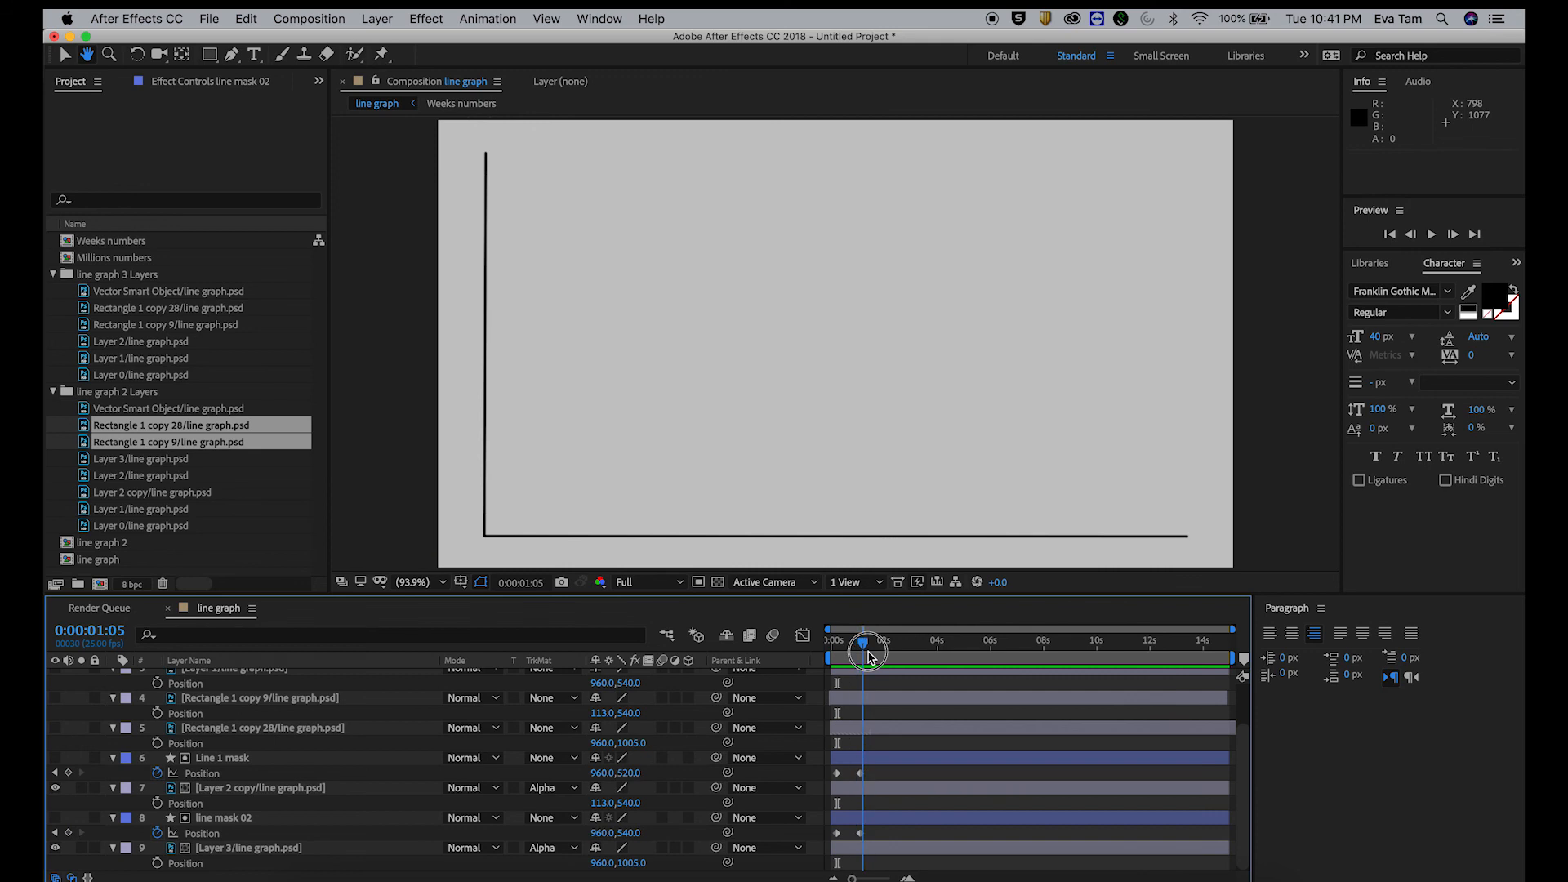
key(space)
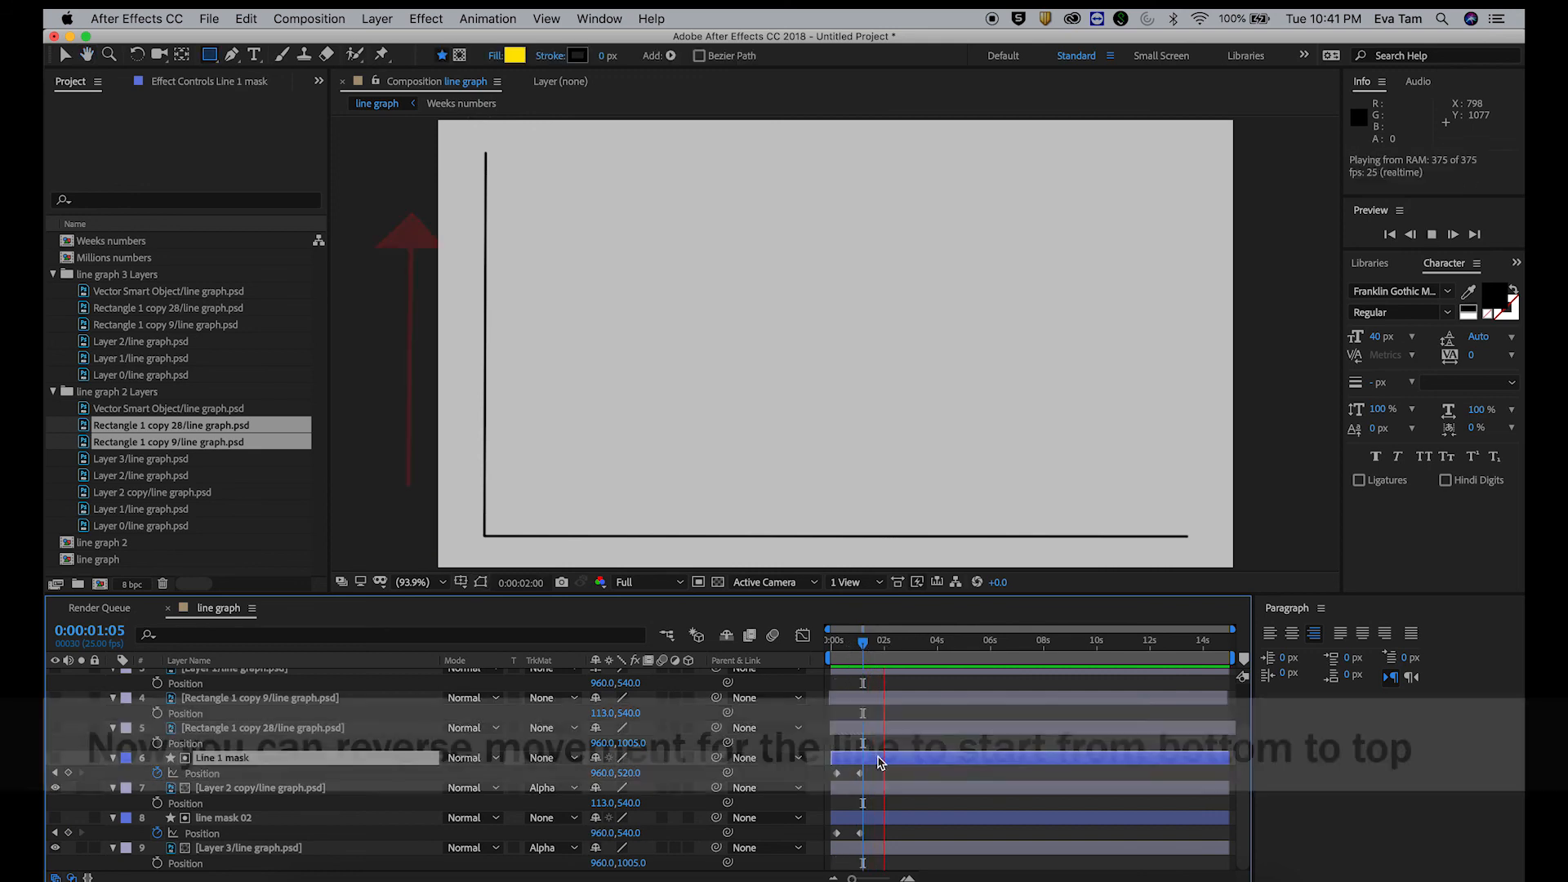
key(space)
mouse_move(863, 649)
mouse_down()
mouse_move(837, 649)
mouse_move(867, 648)
mouse_up()
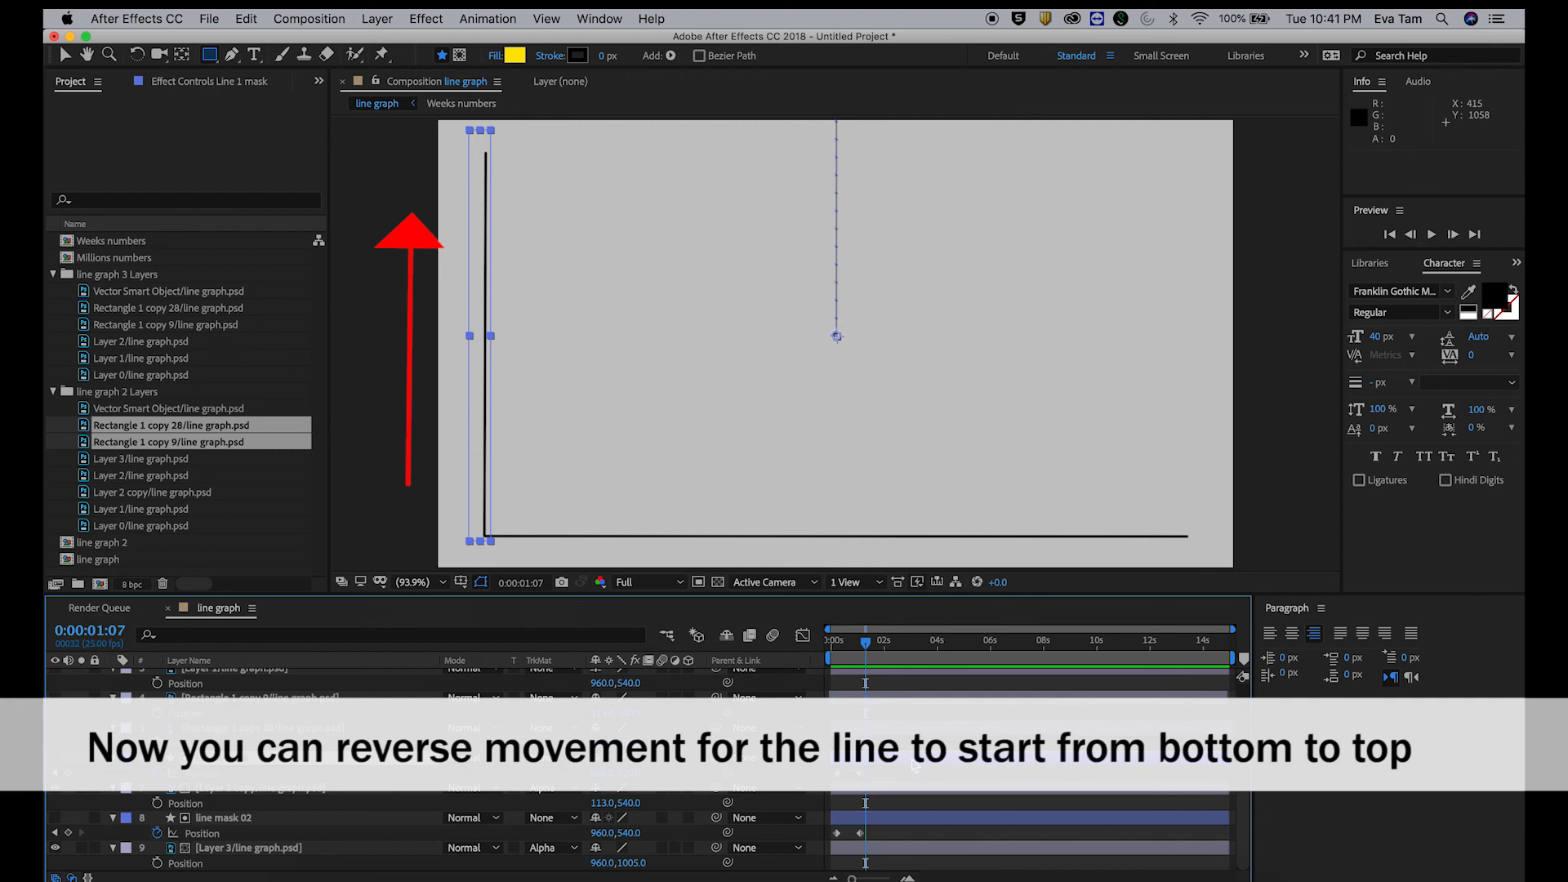
Step: Set Line 1 mask's Position keyframe at 0:00:00:05 to 960, 1511 so the mask starts below the vertical line
click(55, 773)
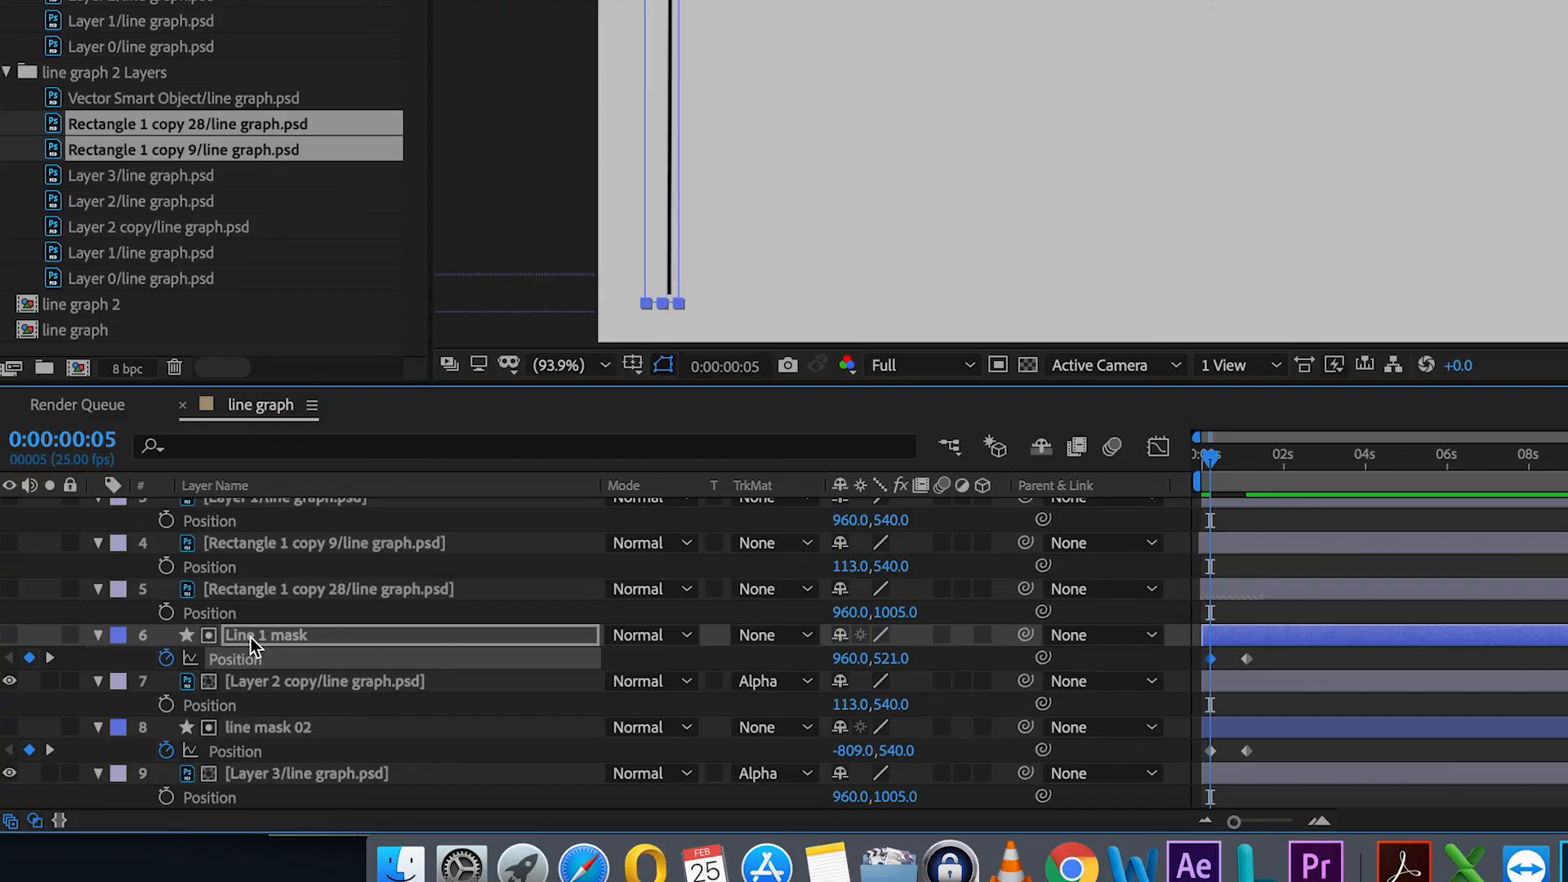
click(49, 658)
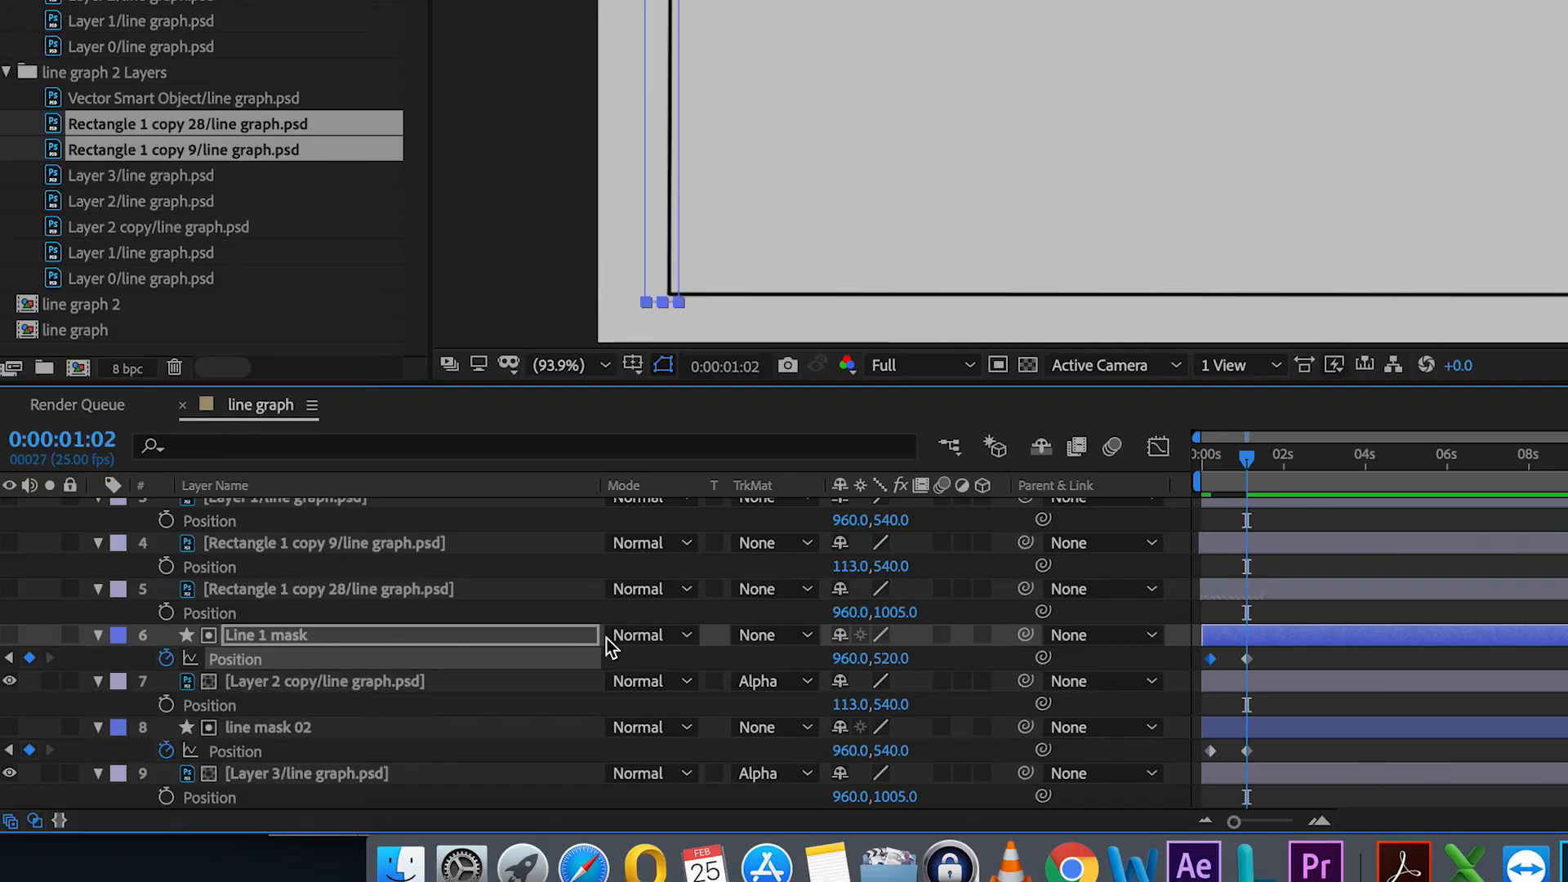
click(873, 658)
drag(872, 658, 639, 643)
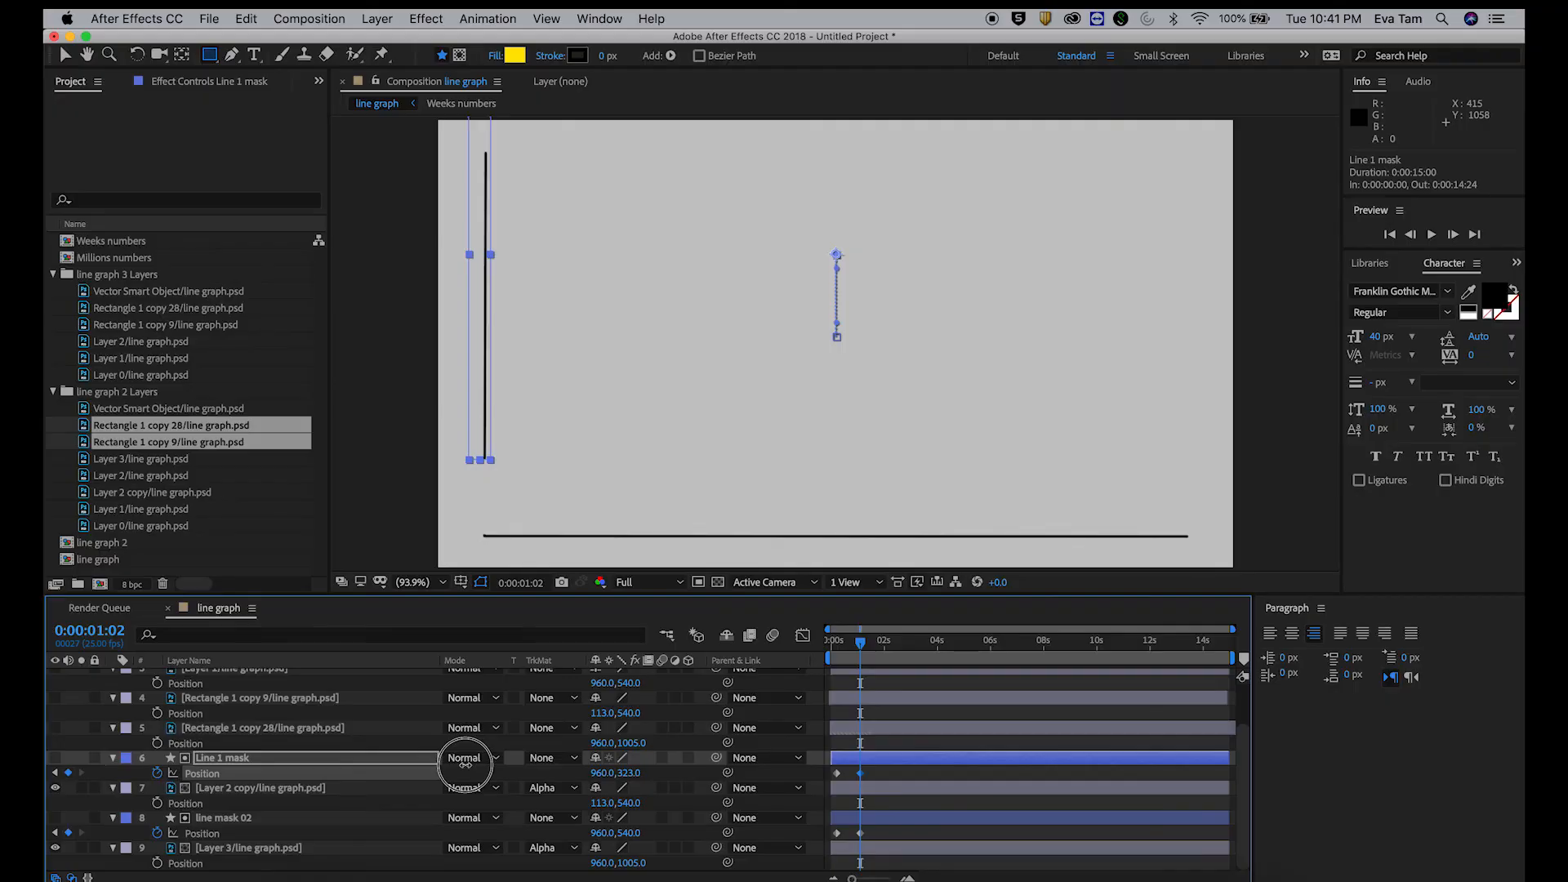
drag(465, 764, 1510, 768)
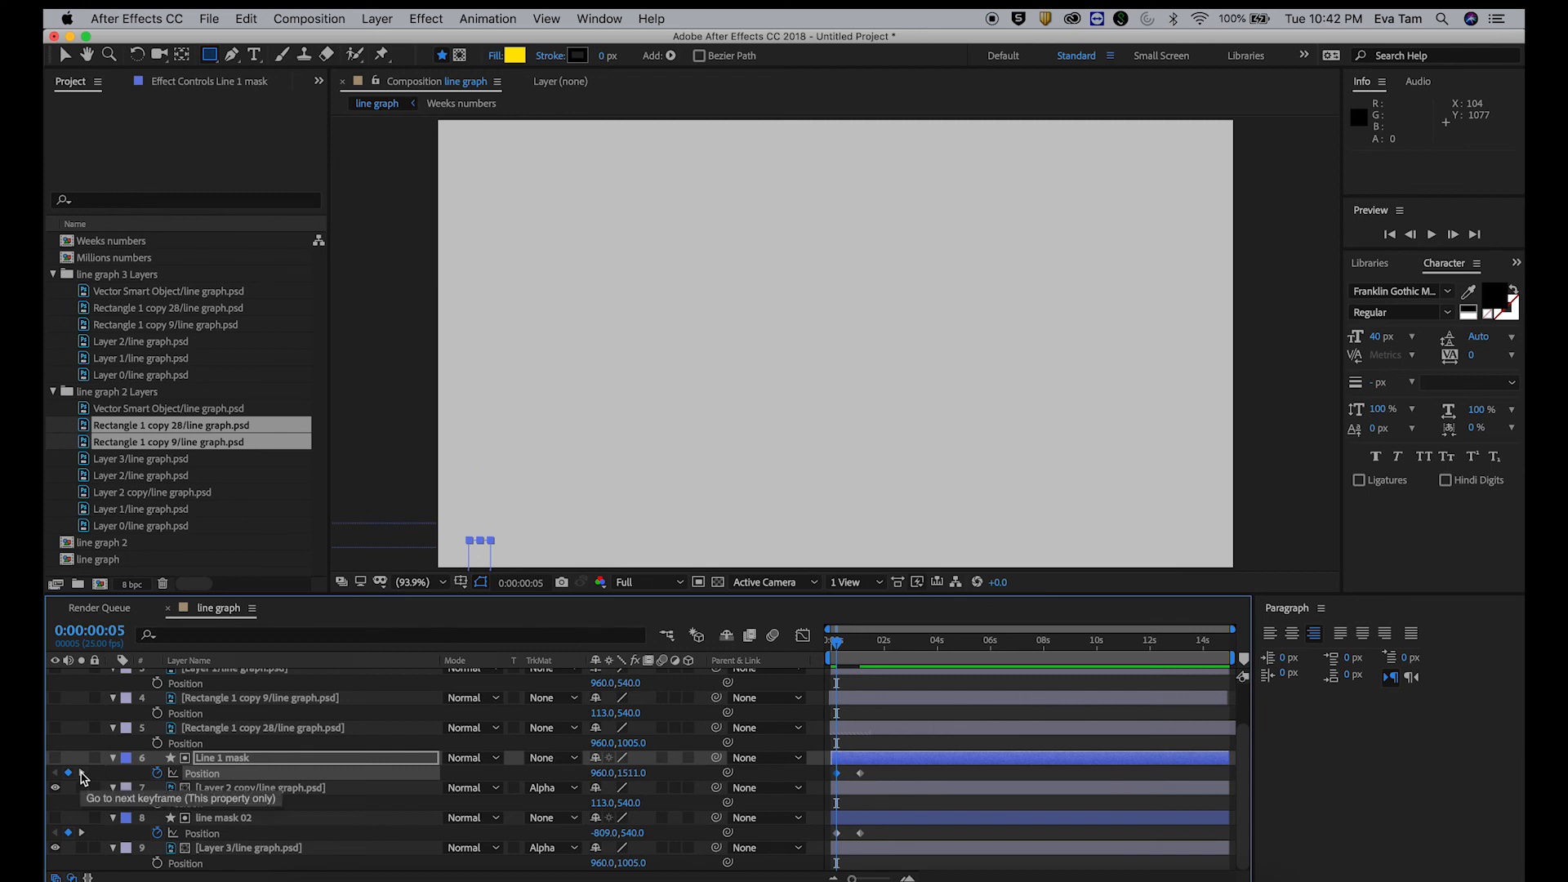
Step: Set Line 1 mask's Position keyframe at 0:00:01:02 to 960, 525 so the mask fully covers the vertical line
click(81, 774)
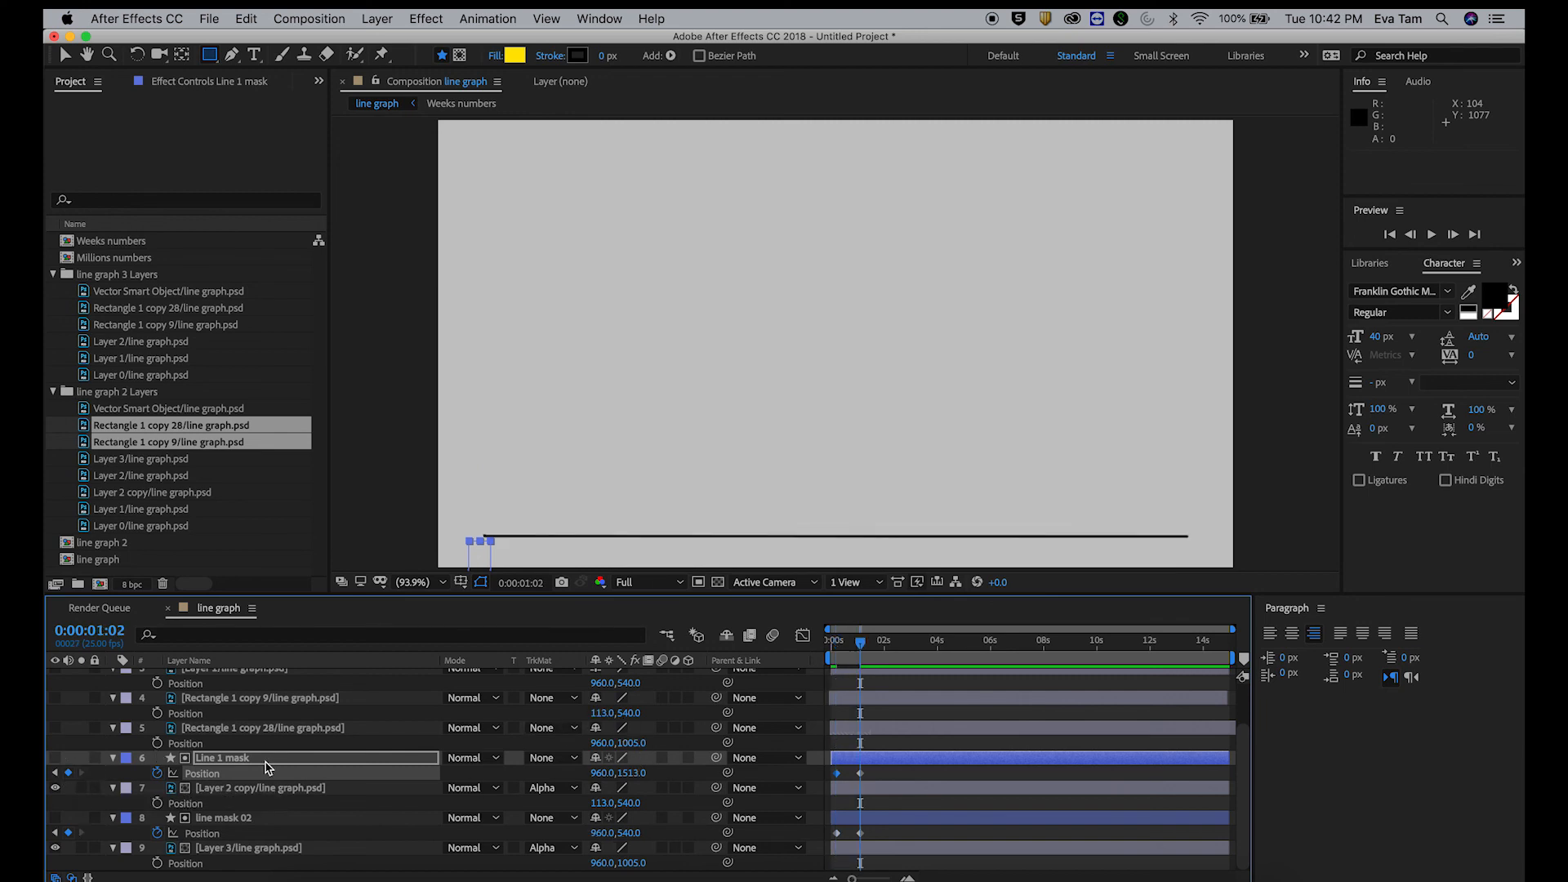
drag(631, 779, 55, 535)
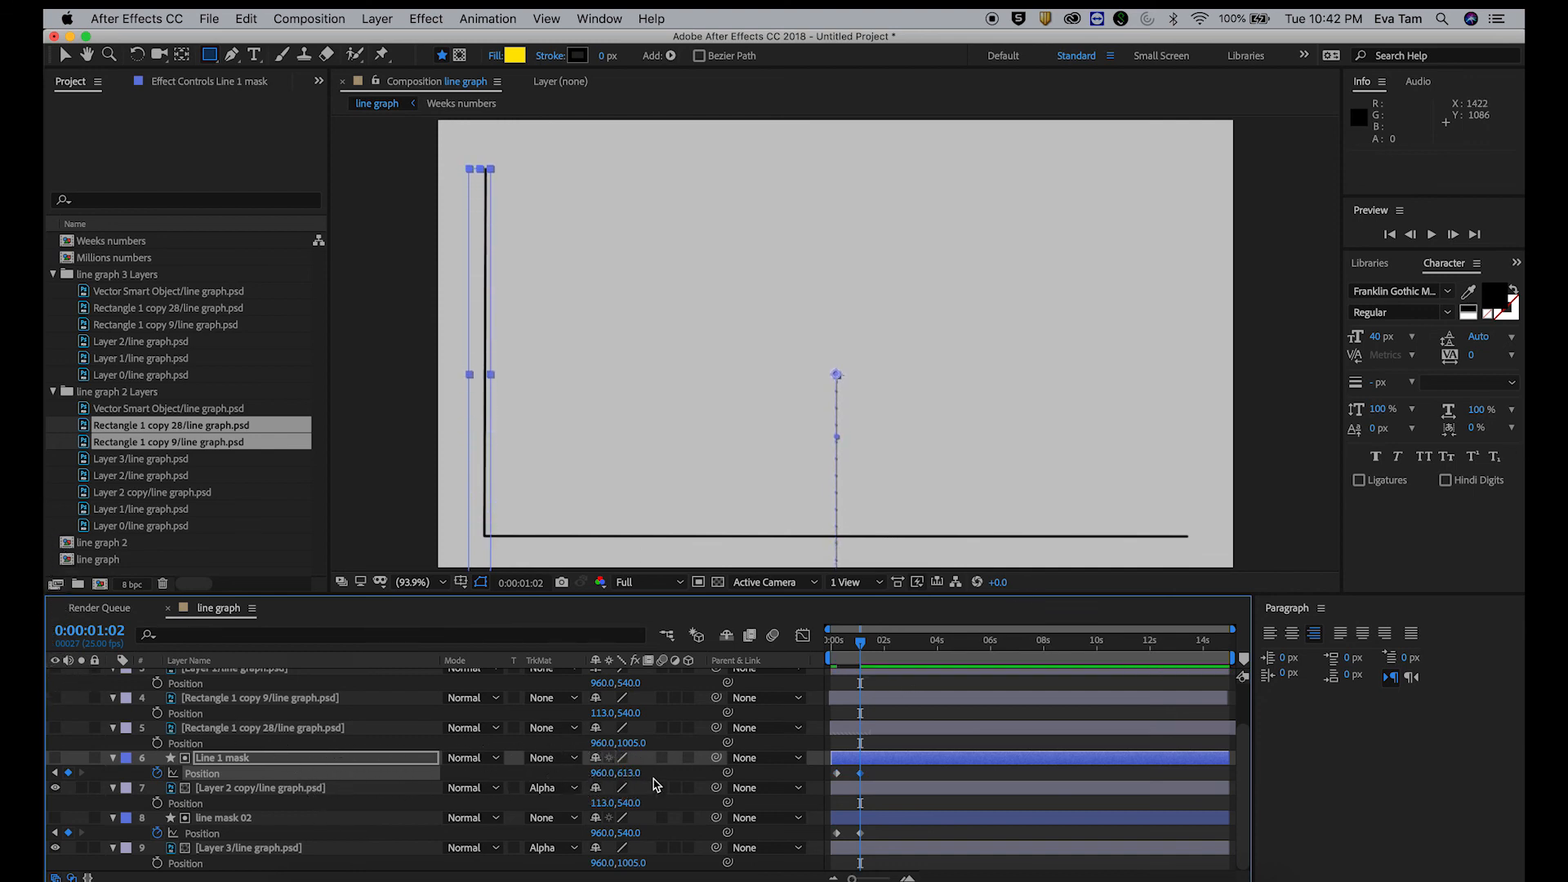
drag(629, 773, 556, 766)
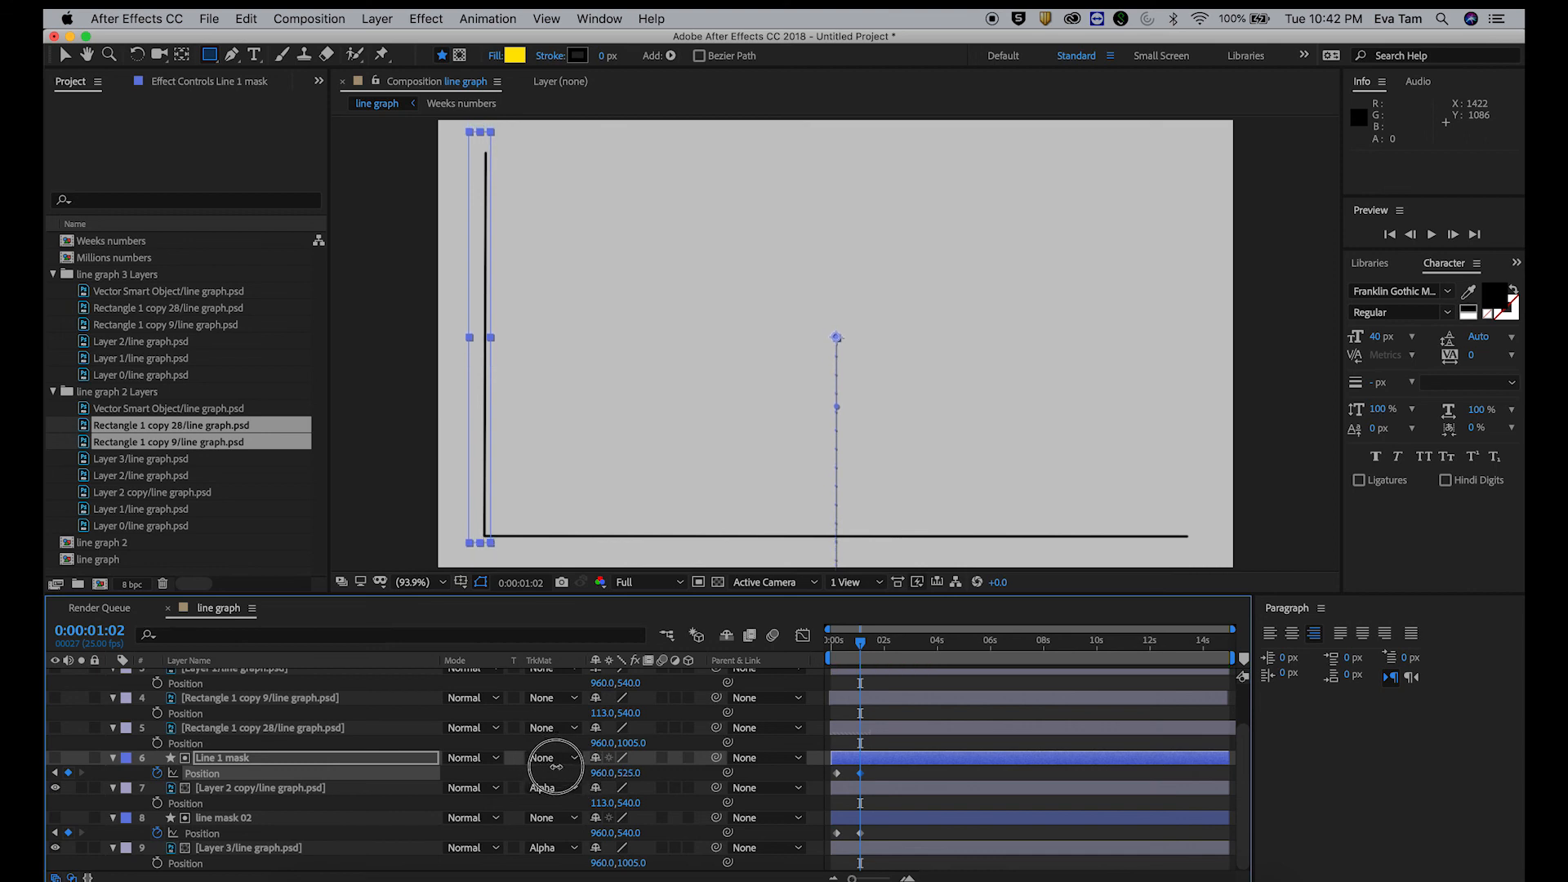
Step: Play back the composition from the start to check the vertical line's bottom-to-top reveal
drag(861, 649, 796, 651)
click(944, 707)
key(space)
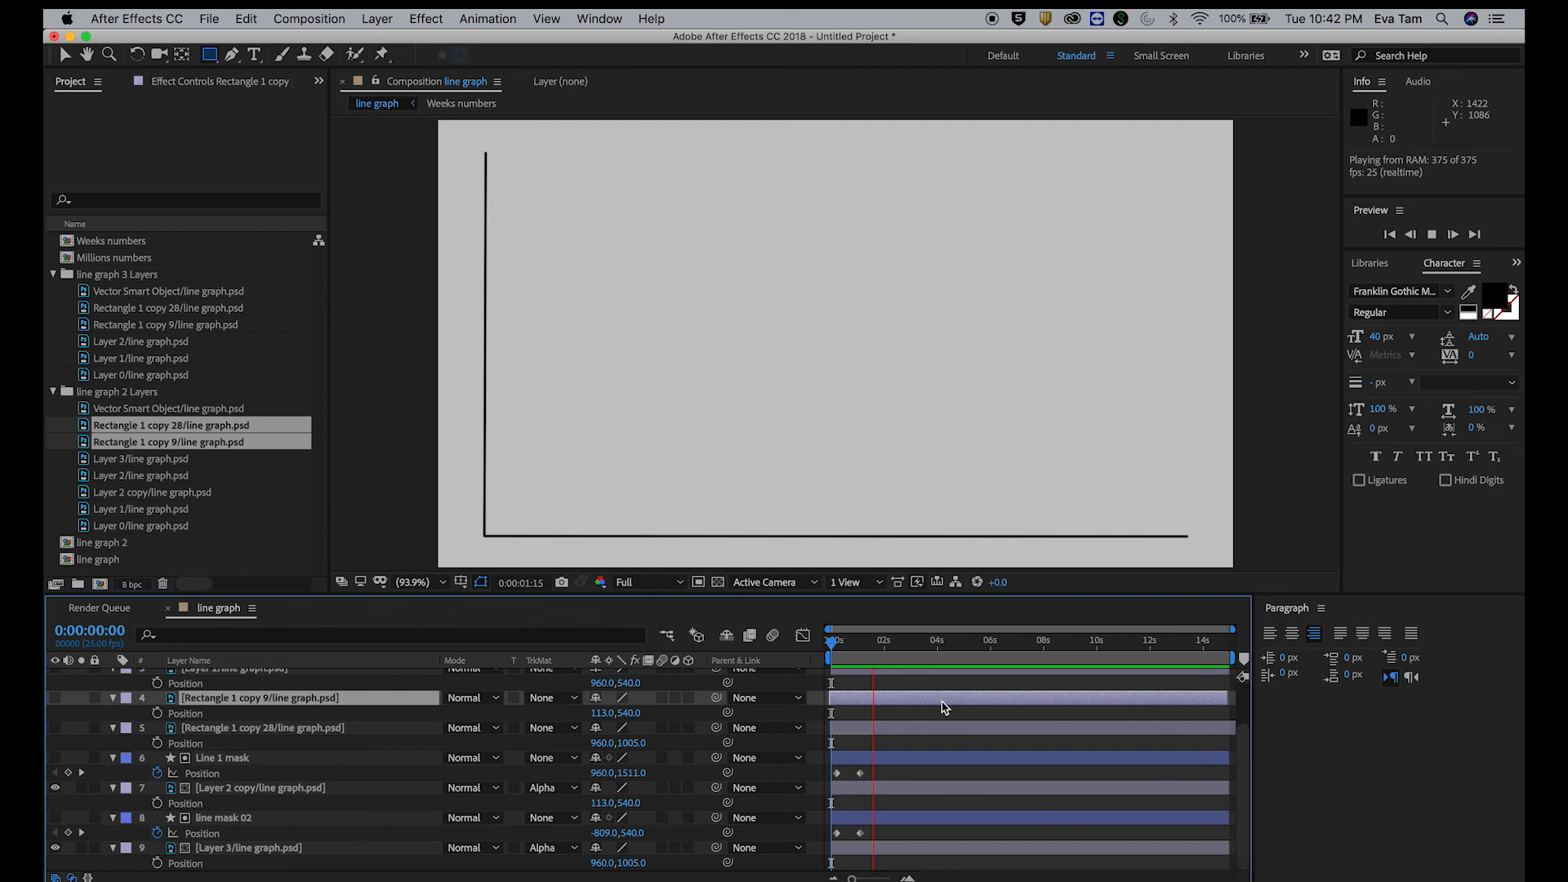
key(space)
drag(888, 654, 776, 664)
key(space)
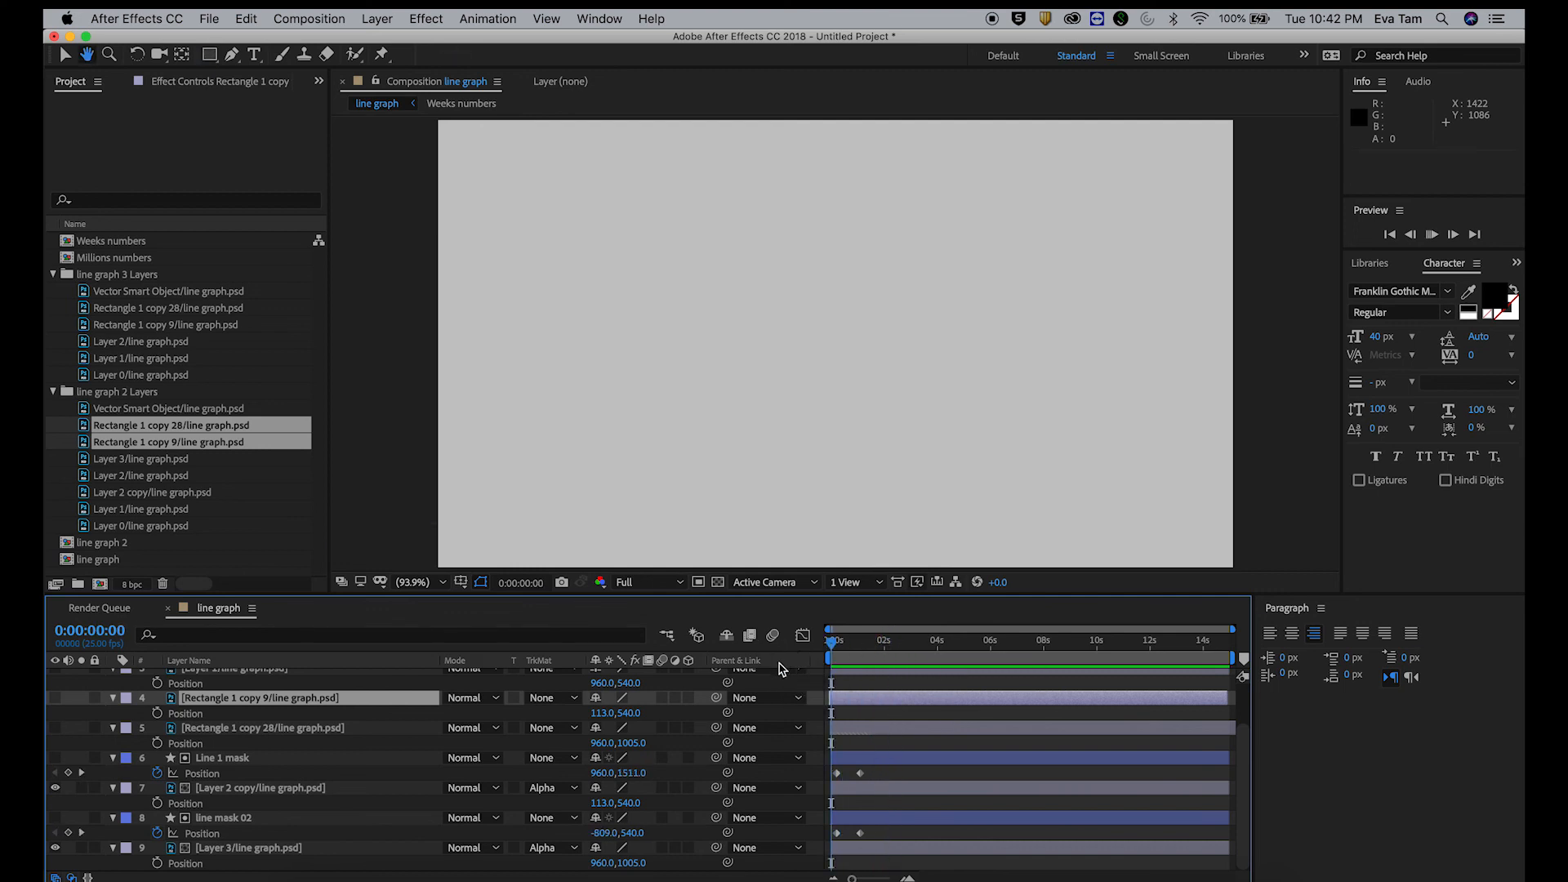
Step: Place the playhead at 0:00:02:00 and make the Rectangle 1 copy 9 layer with the vertical axis tick marks visible
click(895, 642)
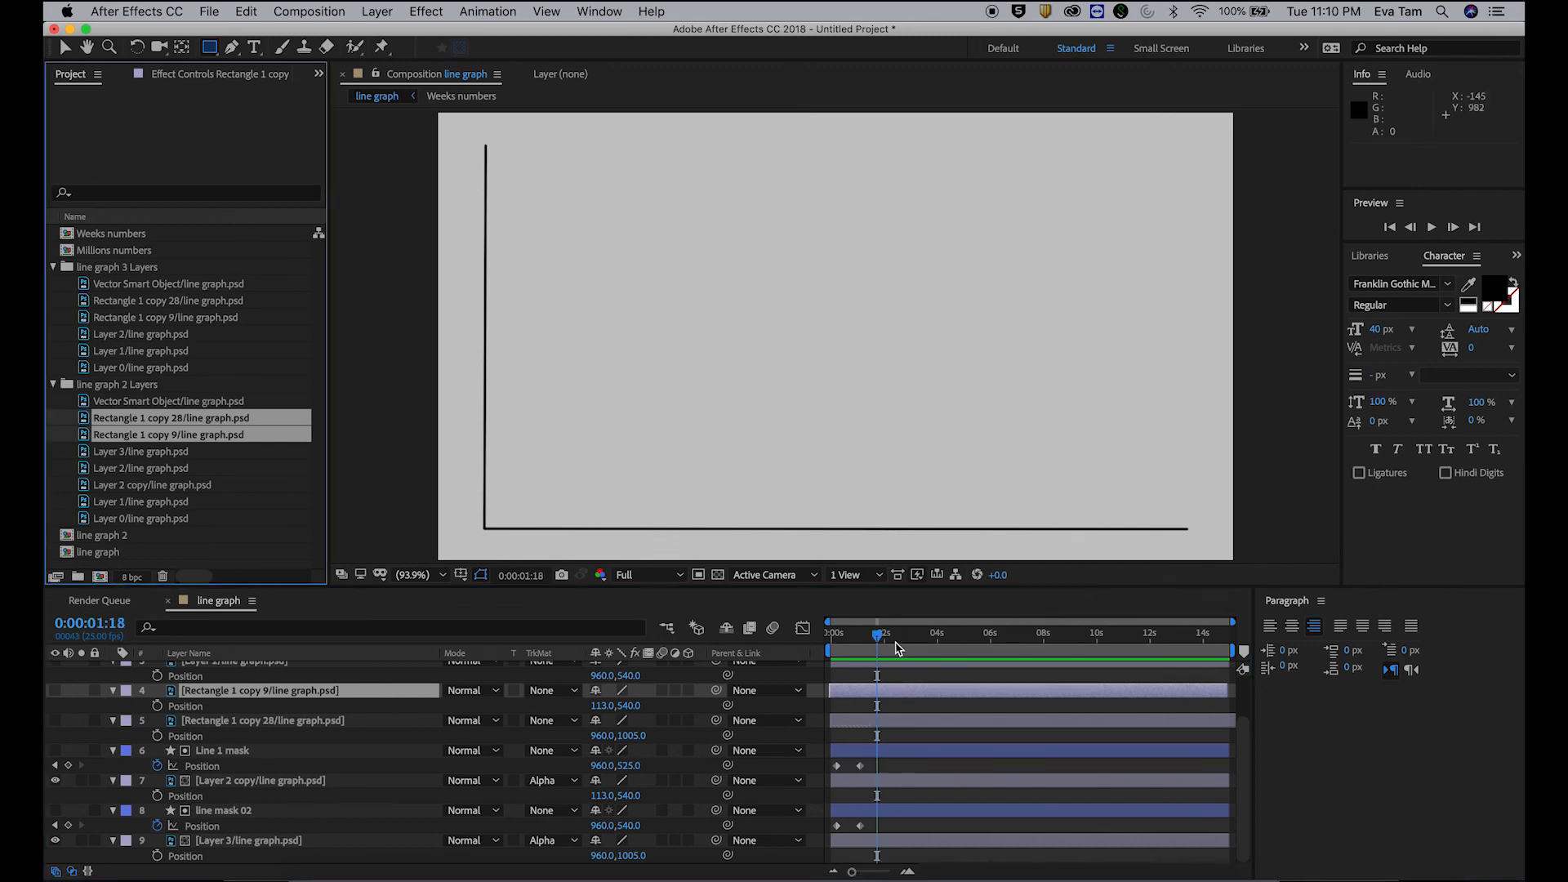
mouse_move(898, 648)
mouse_down()
mouse_move(833, 641)
mouse_move(886, 658)
mouse_up()
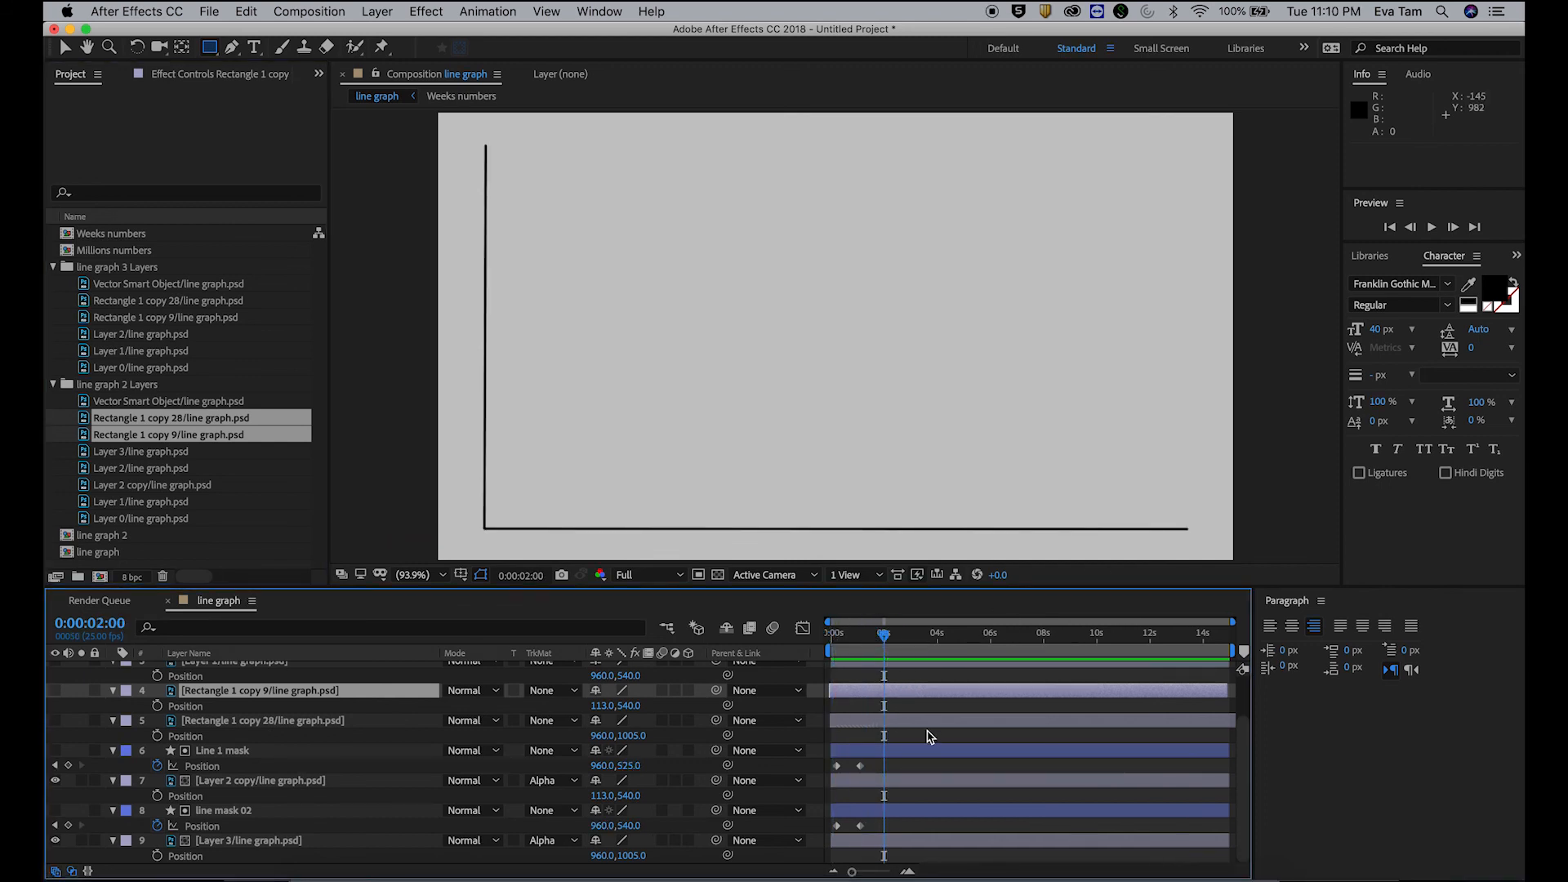
scroll(929, 736, up, 2)
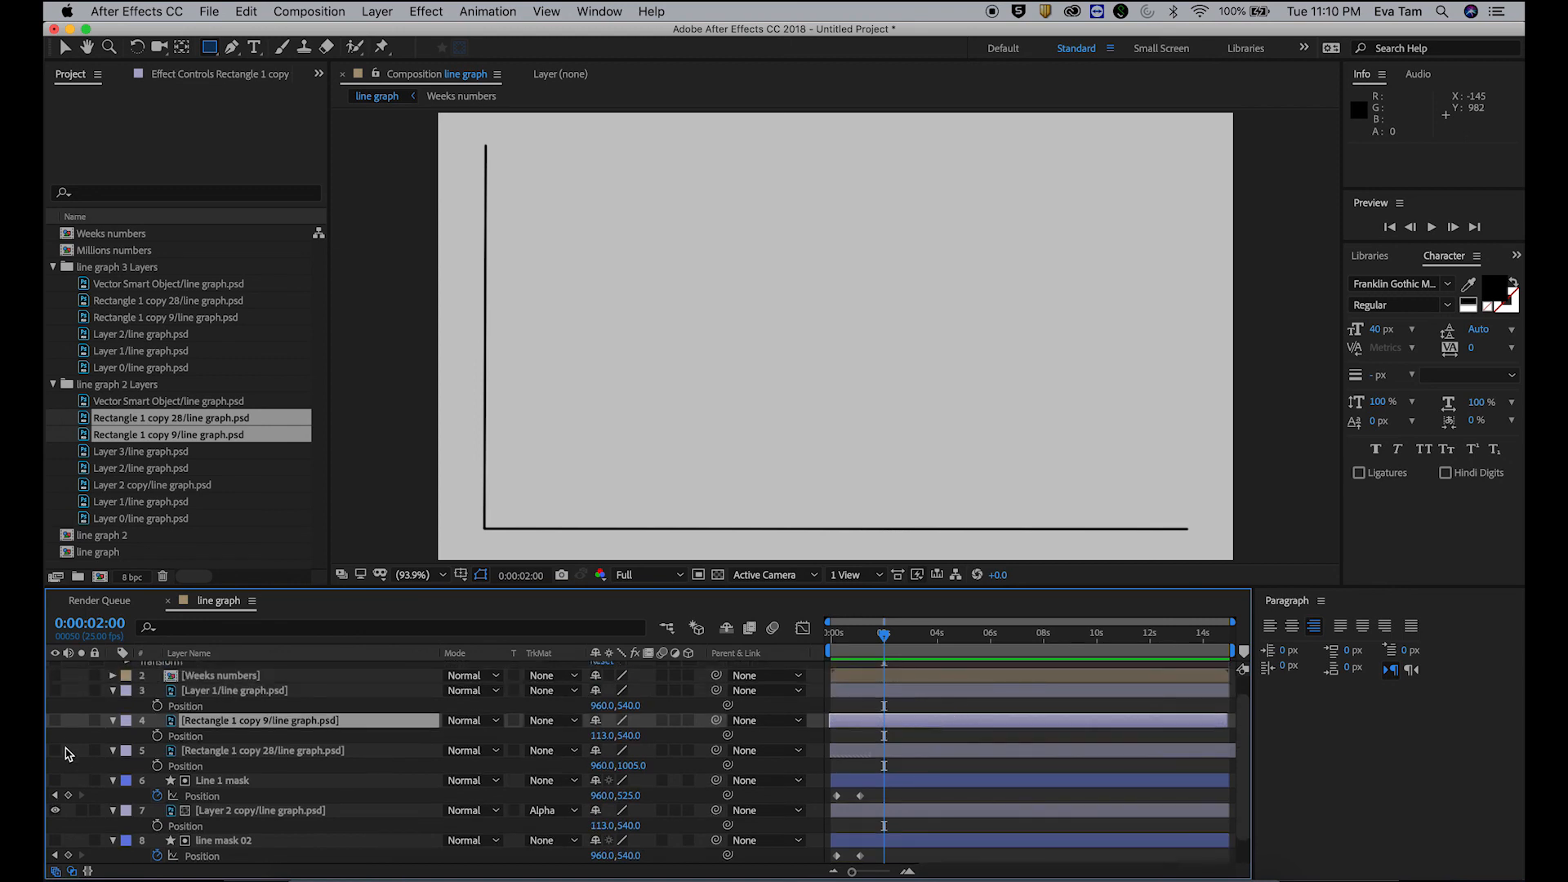
click(55, 751)
click(55, 721)
click(56, 721)
click(55, 751)
click(56, 721)
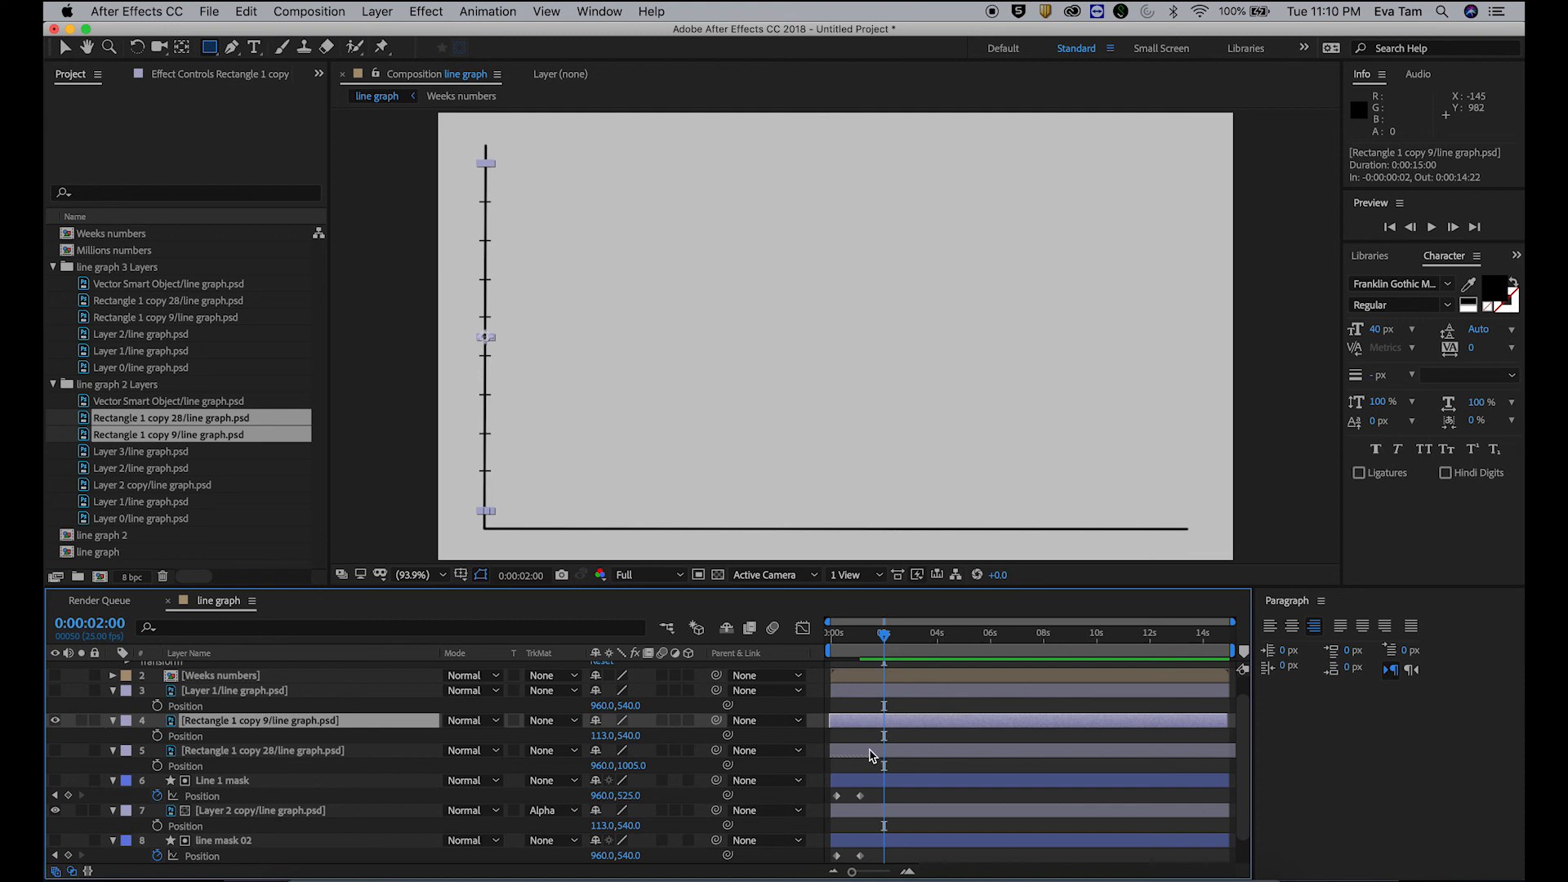
Step: Add an Opacity keyframe of 0% to the Rectangle 1 copy 9 layer at 0:00:01:02
drag(890, 658, 850, 649)
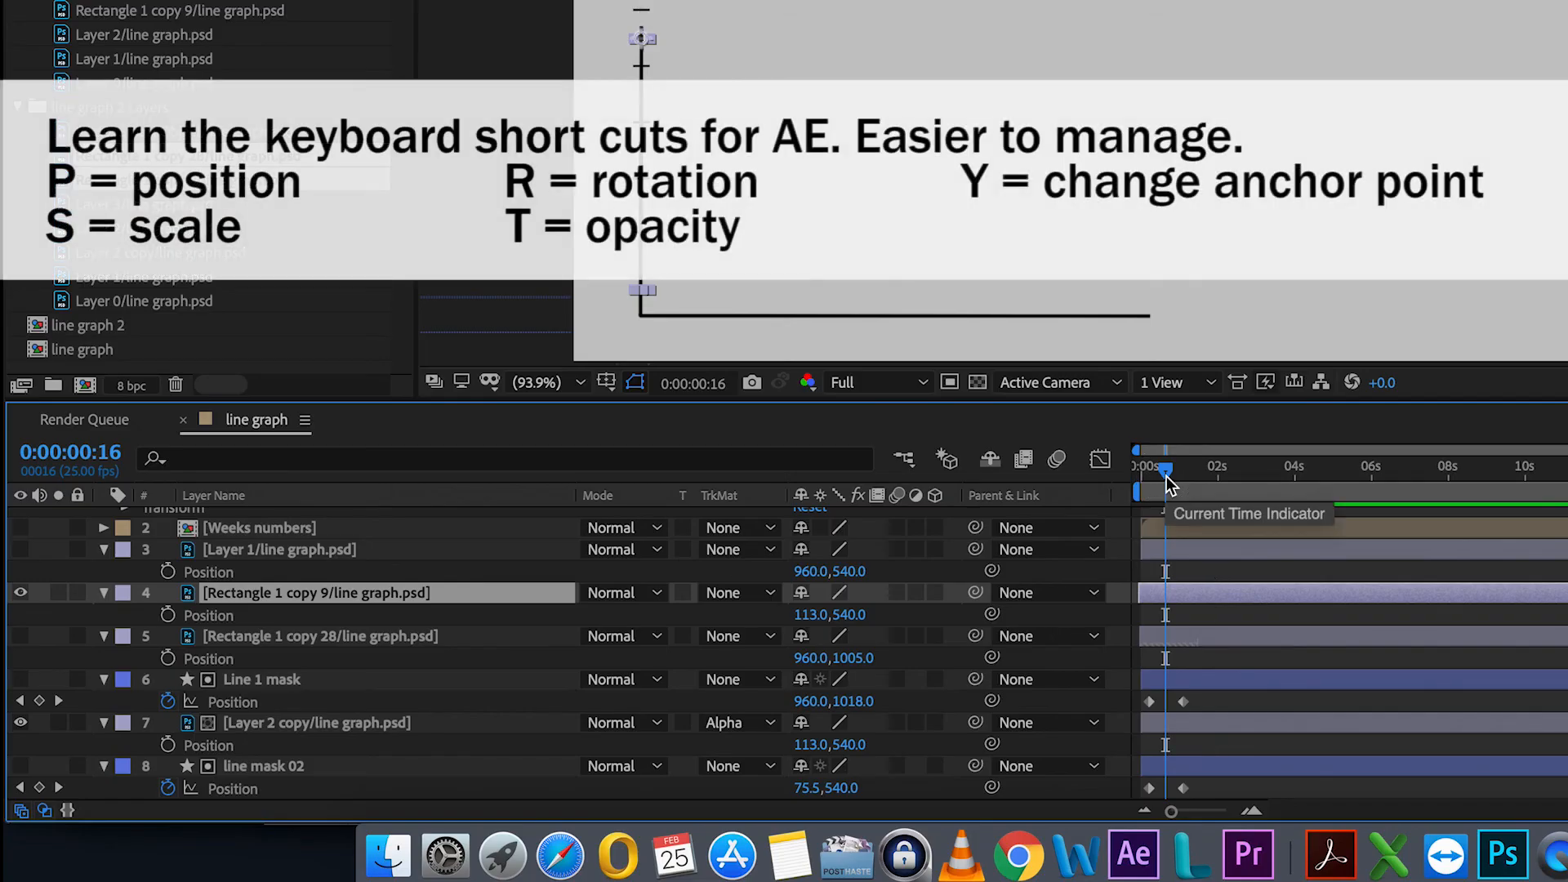
key(t)
mouse_move(1167, 484)
mouse_down()
mouse_move(1149, 482)
mouse_move(1184, 478)
mouse_up()
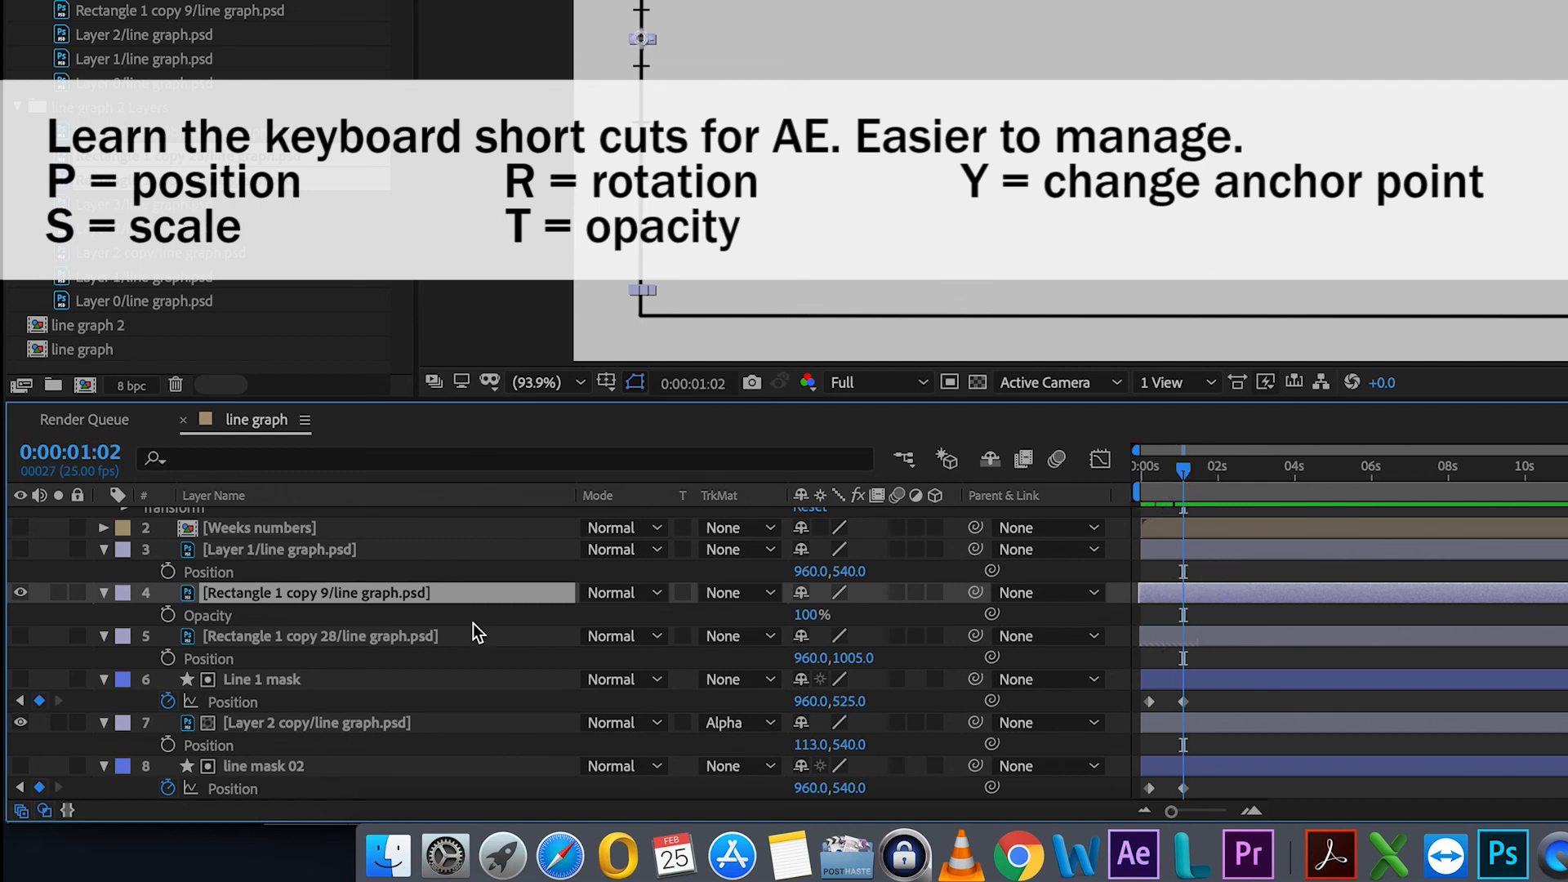
click(168, 615)
click(802, 616)
text(0)
key(Return)
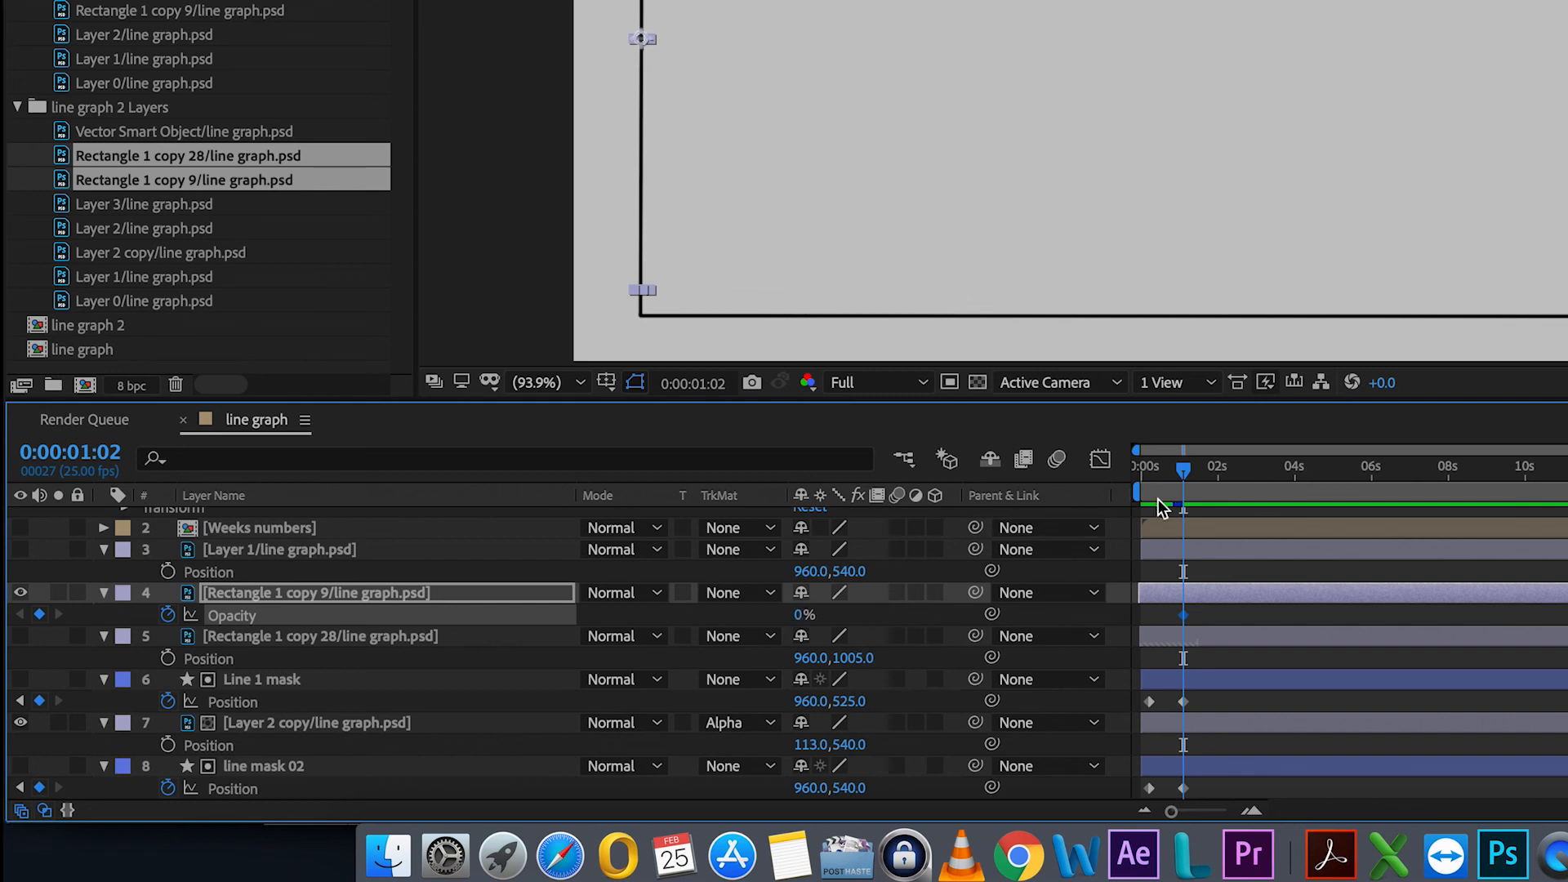
Step: Keyframe the Rectangle 1 copy 9 layer's Opacity at 100% at 0:00:01:17
drag(1203, 494, 1207, 488)
click(804, 614)
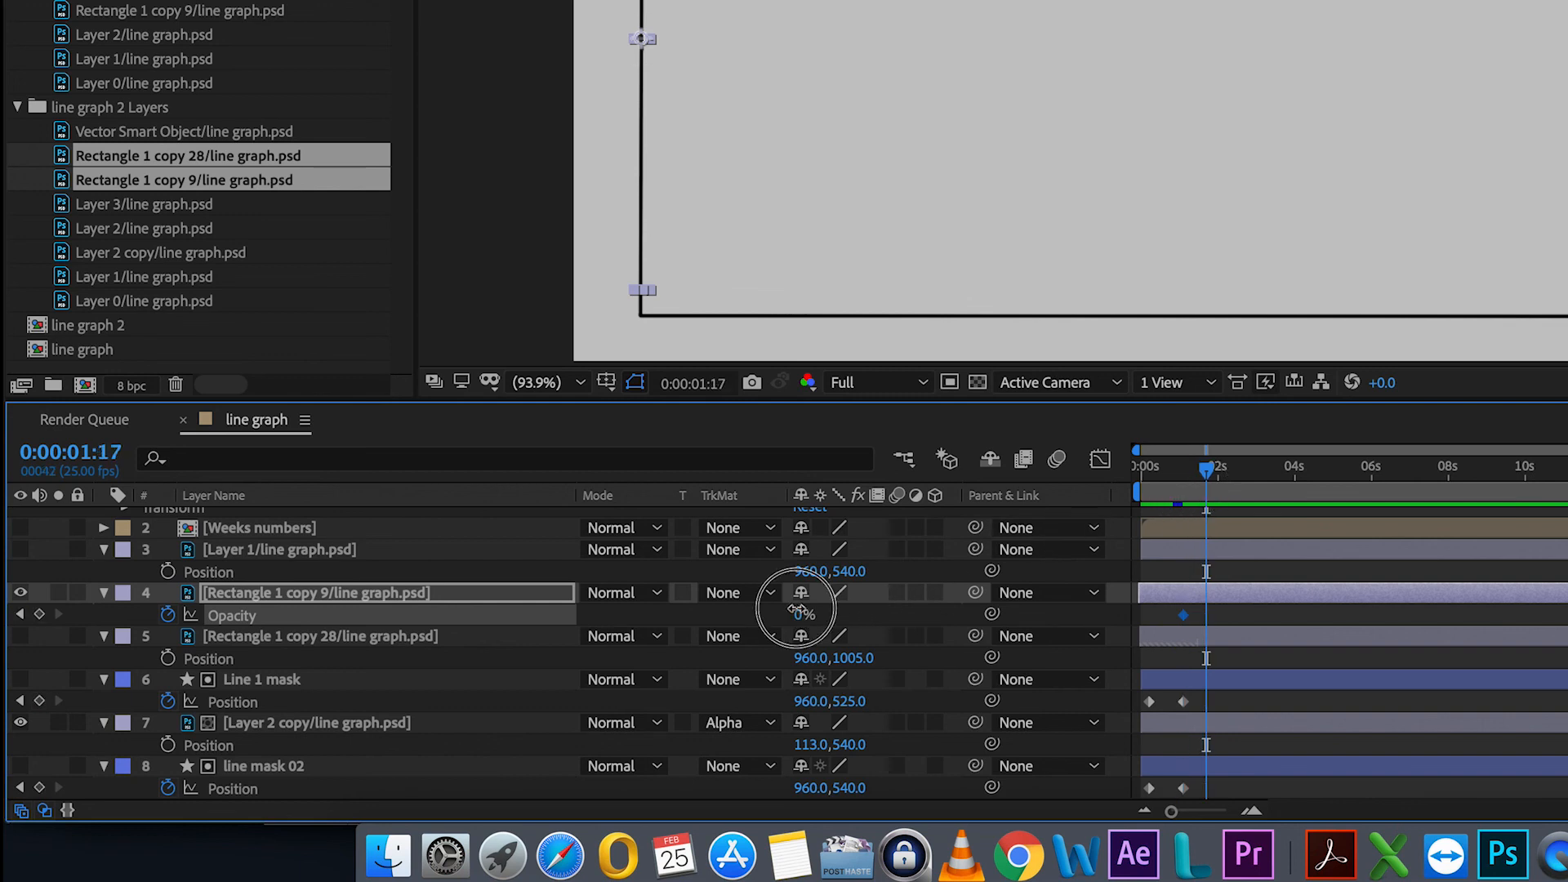
text(10)
key(Return)
click(807, 614)
text(100)
key(Return)
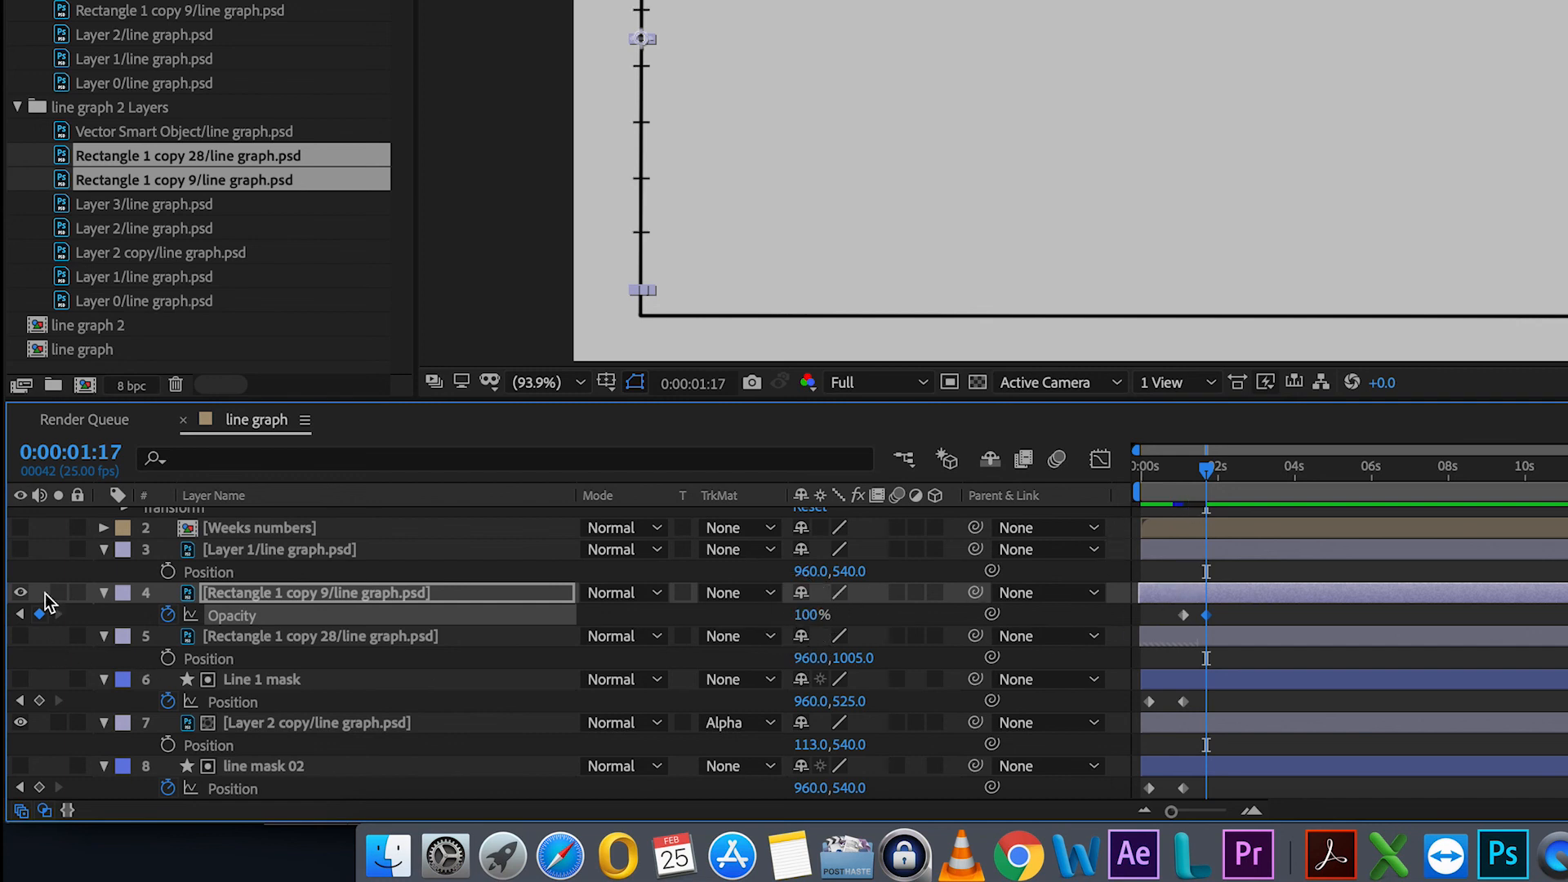
Step: Make the Rectangle 1 copy 28 layer visible and add a 100% Opacity keyframe to it at 0:00:01:17
click(19, 550)
click(19, 550)
click(19, 636)
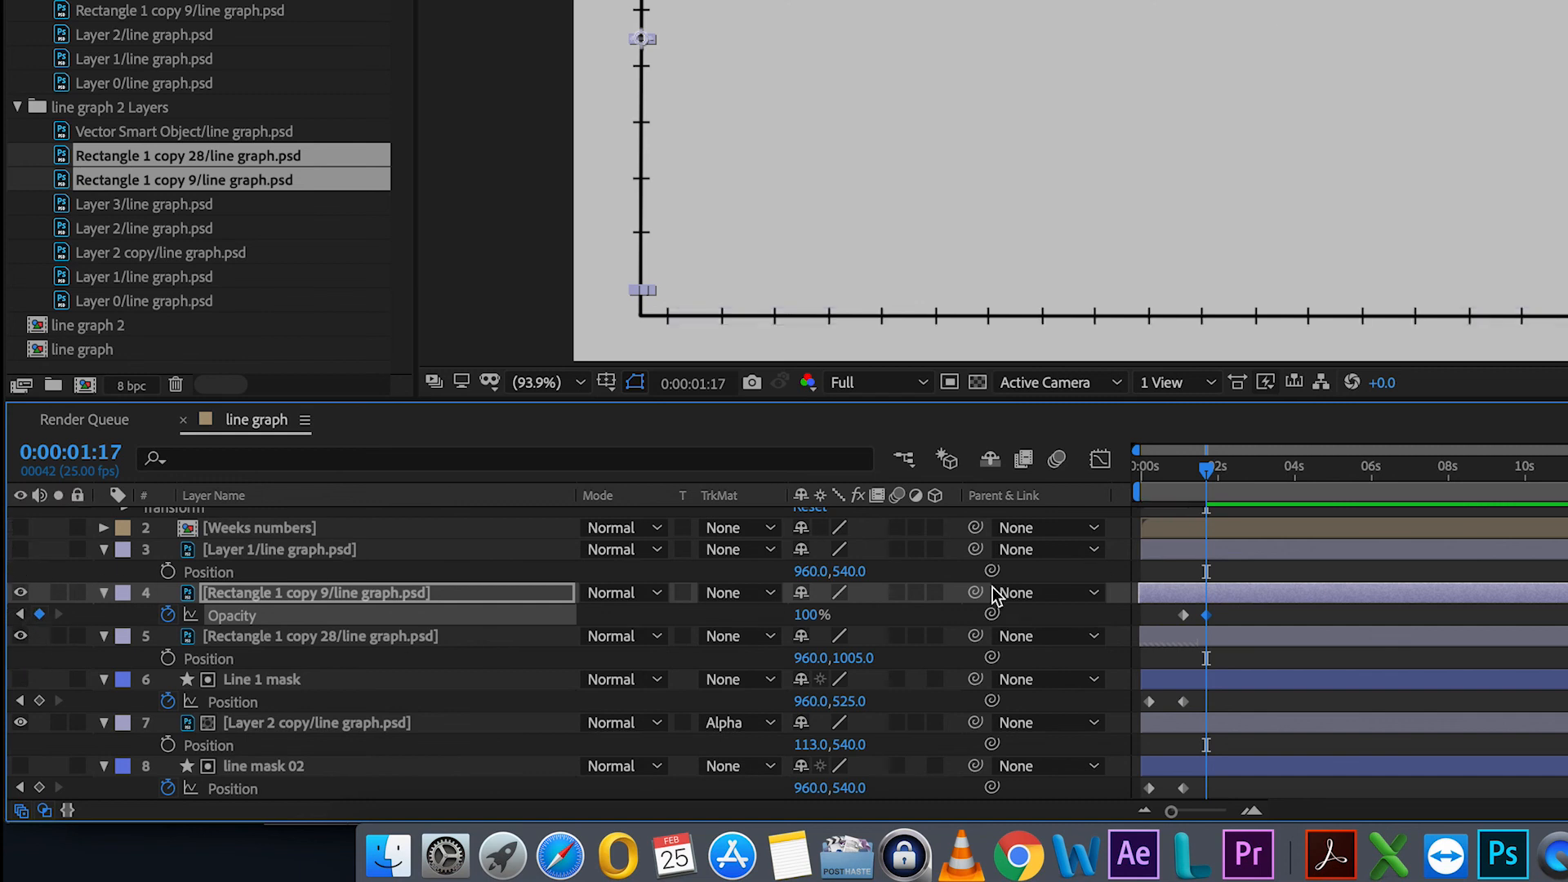
click(1211, 639)
key(p)
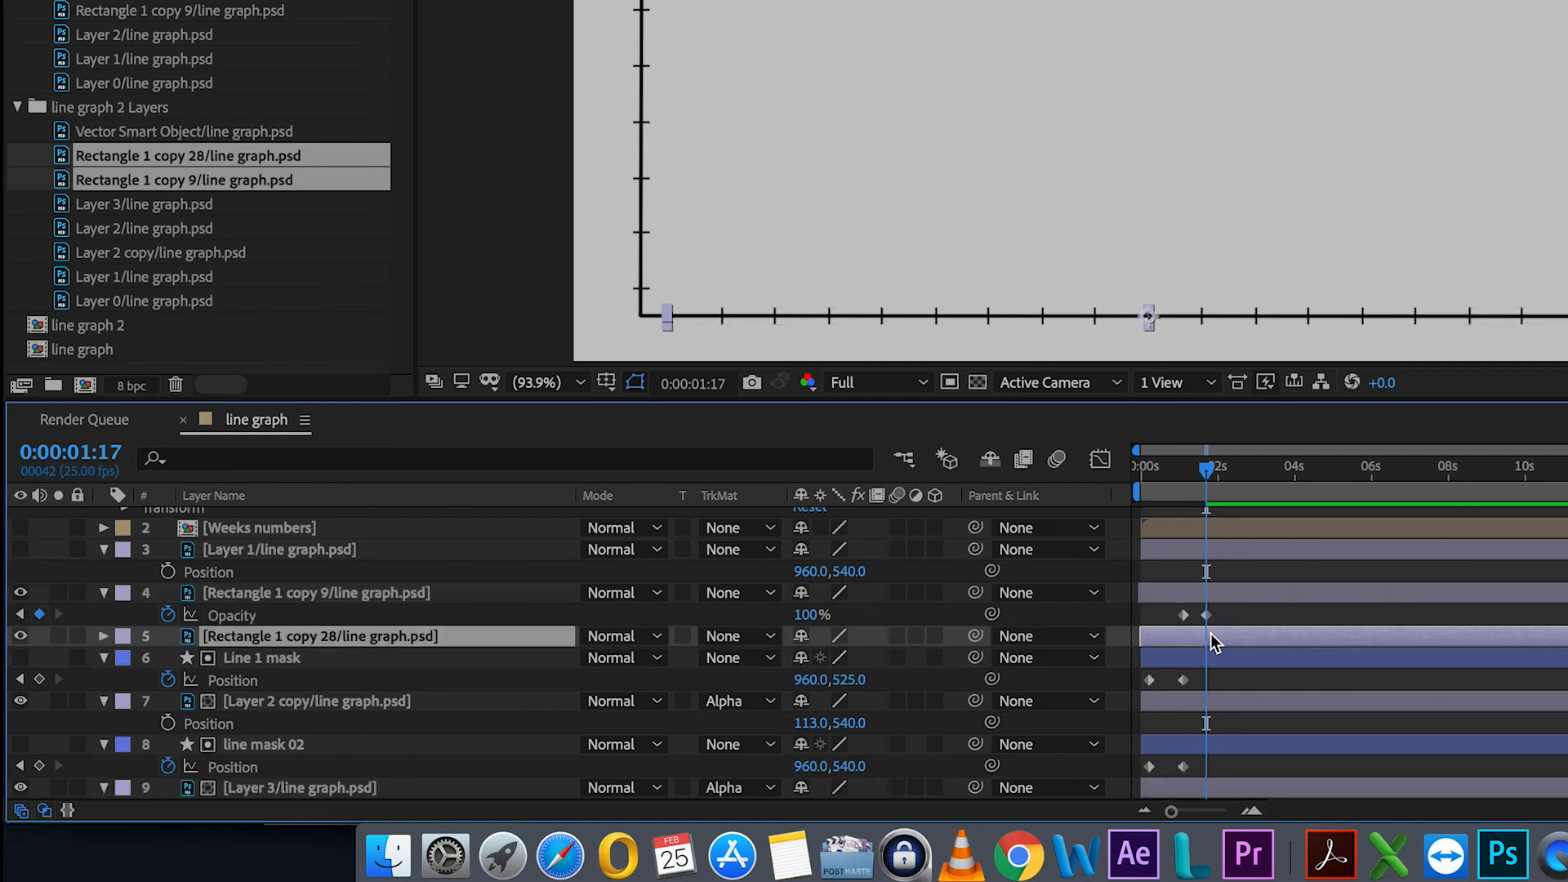
key(t)
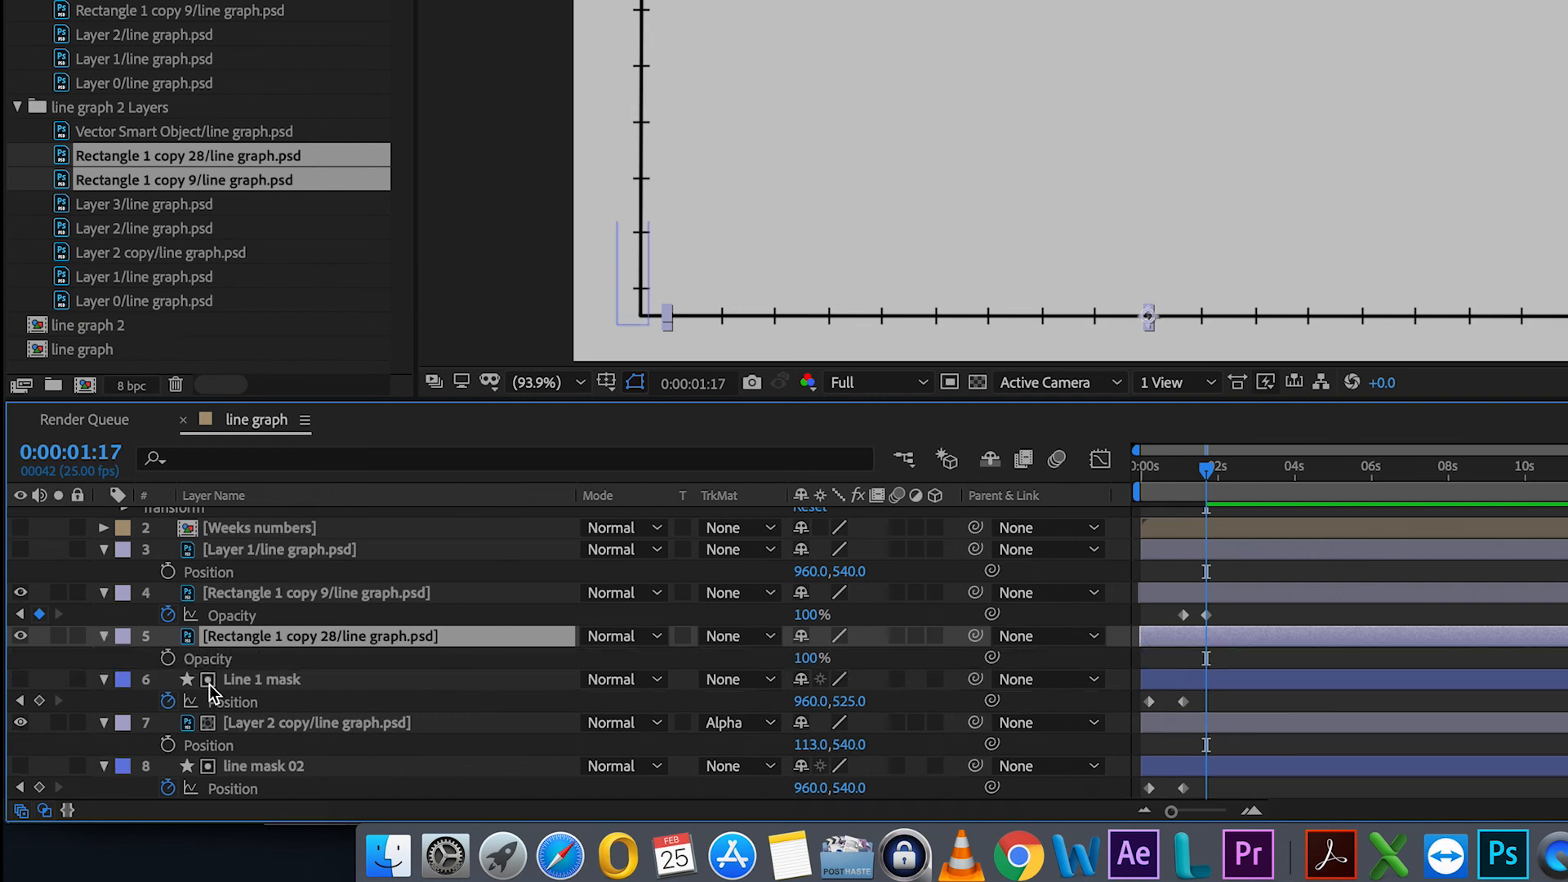
click(168, 660)
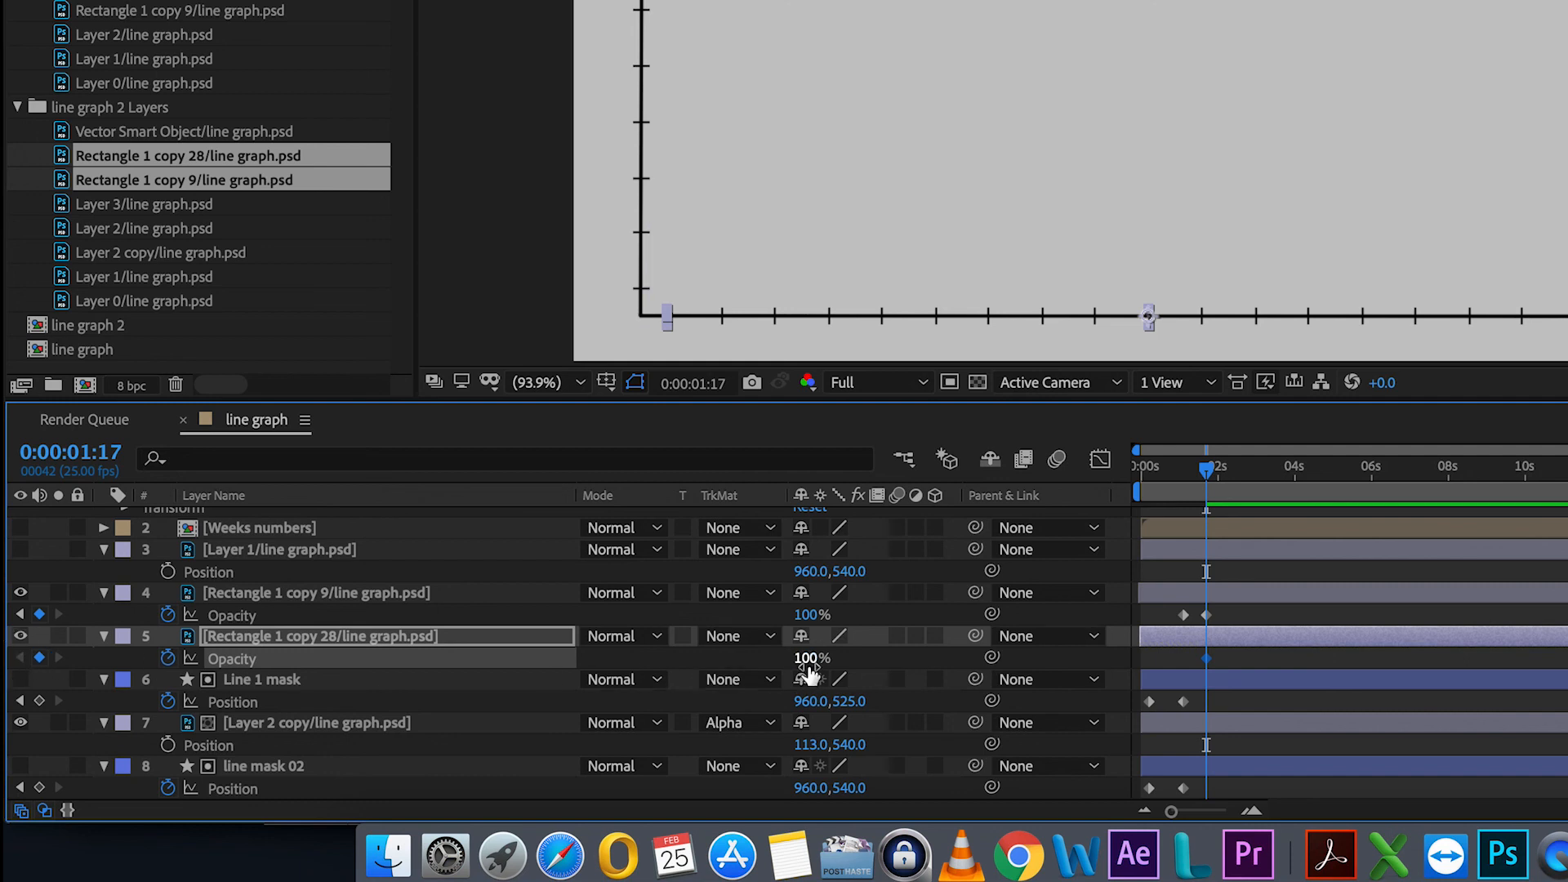
Step: Keyframe the Rectangle 1 copy 28 layer's Opacity at 0% at 0:00:01:02, aligned with the other tick-mark layer's first Opacity keyframe
click(19, 614)
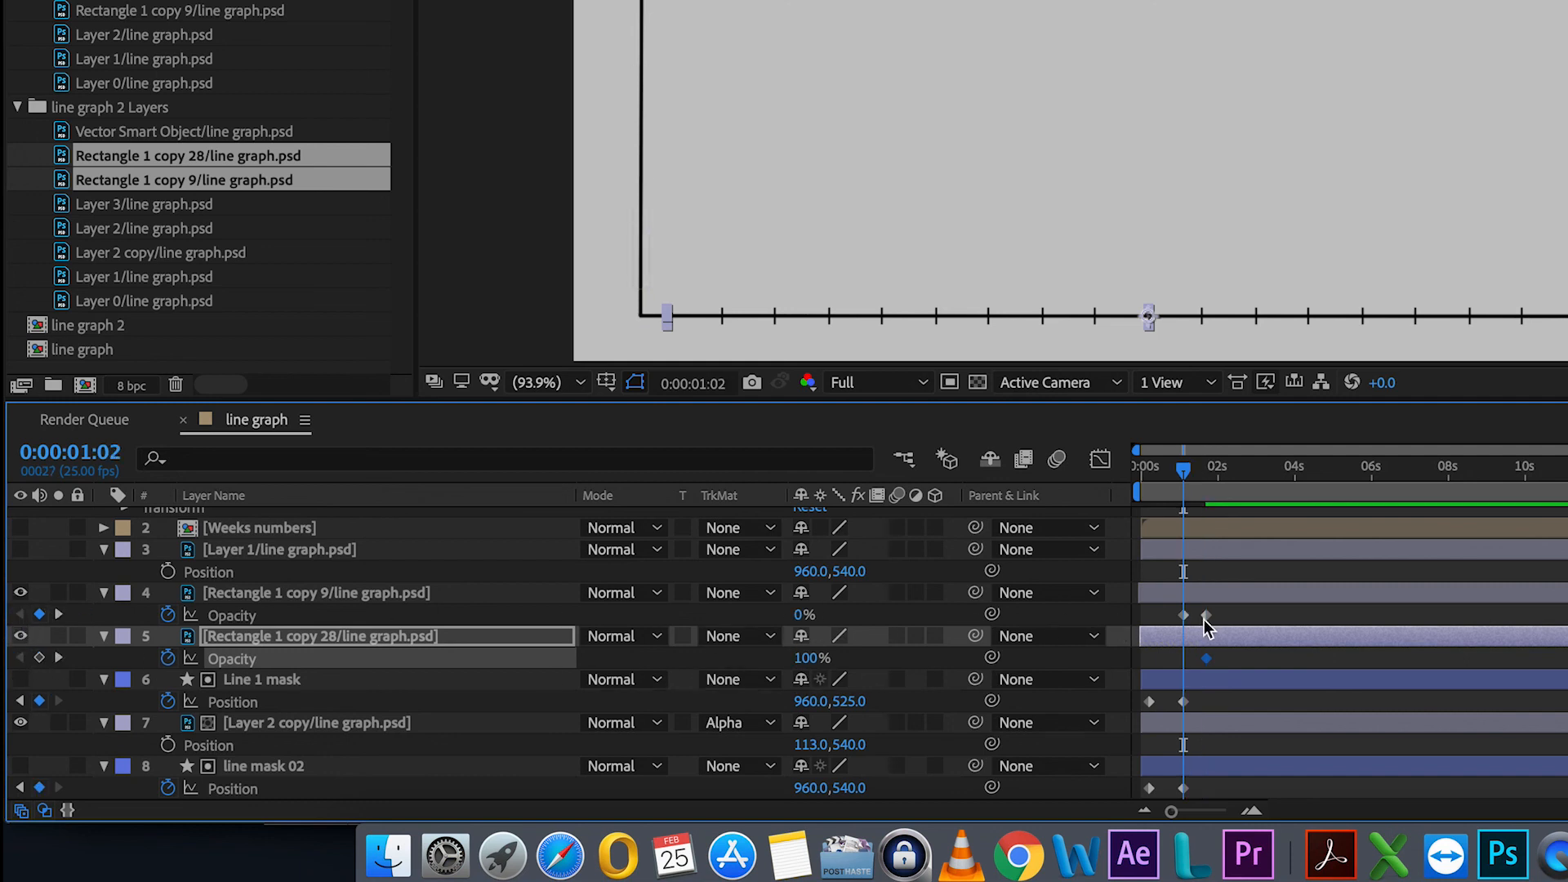
click(804, 657)
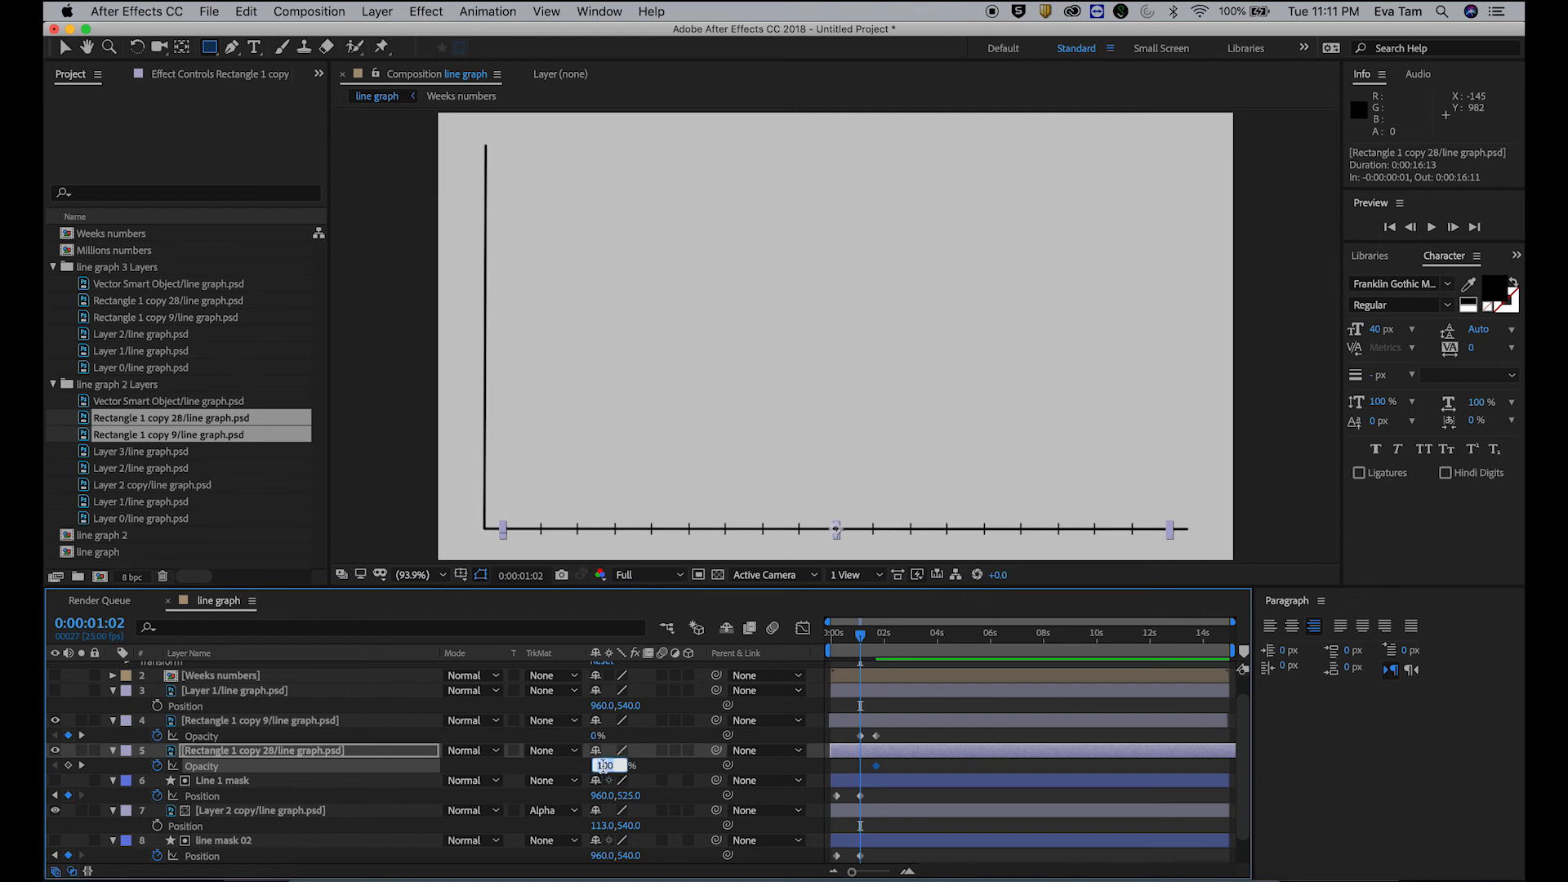
key(Return)
Step: Play back the composition from the start to check the fade-in of both axes' tick marks
drag(860, 637, 820, 645)
key(space)
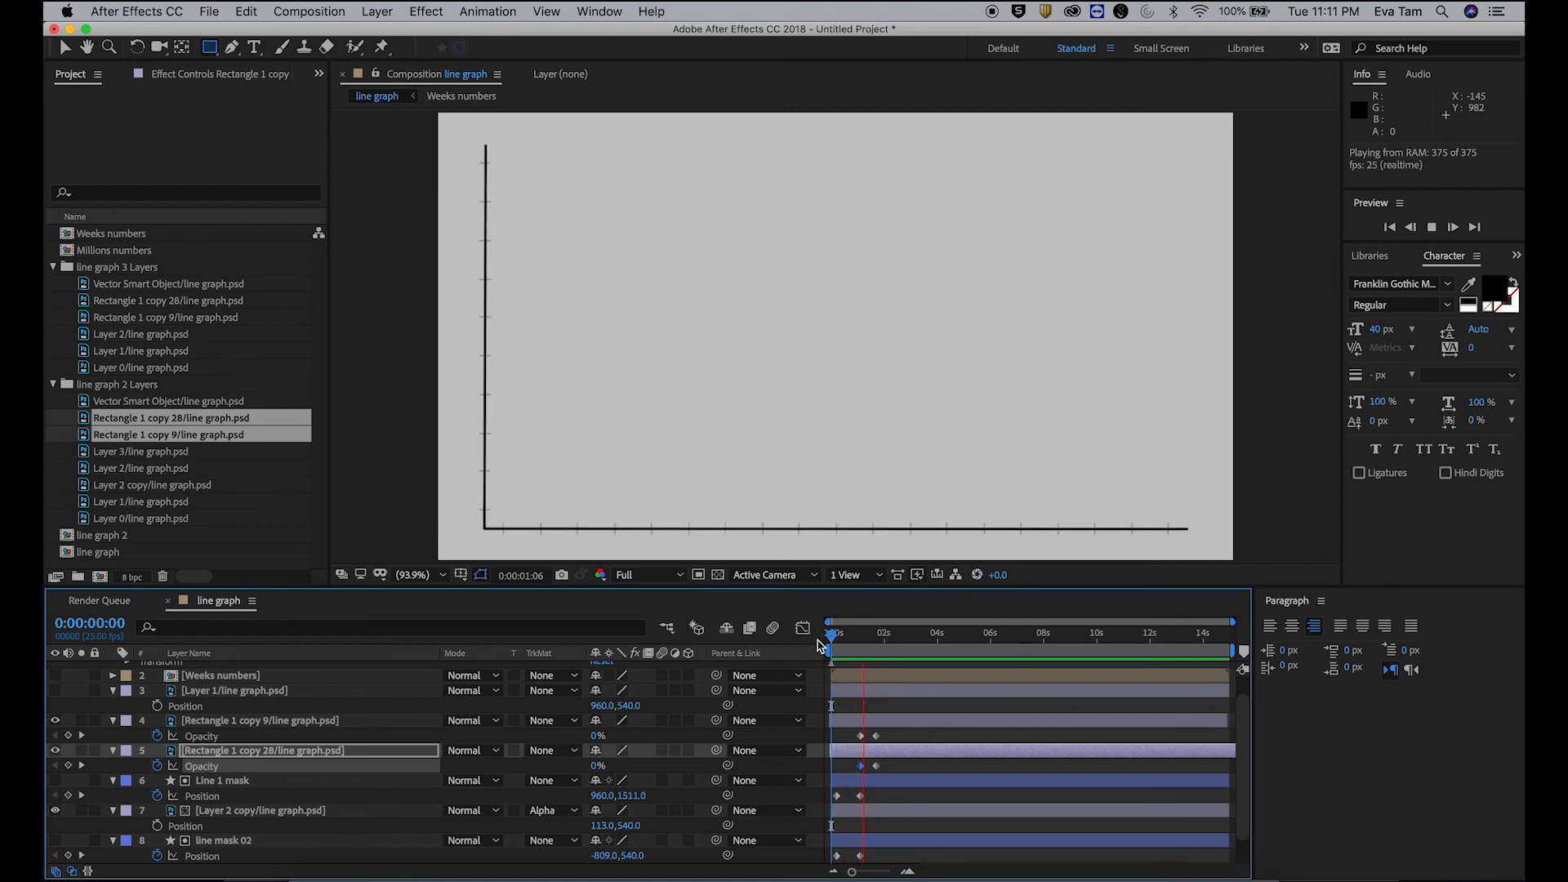
key(space)
Step: Move the ending Opacity keyframes of both tick-mark layers slightly earlier and preview the shortened fade-in
drag(892, 769, 880, 739)
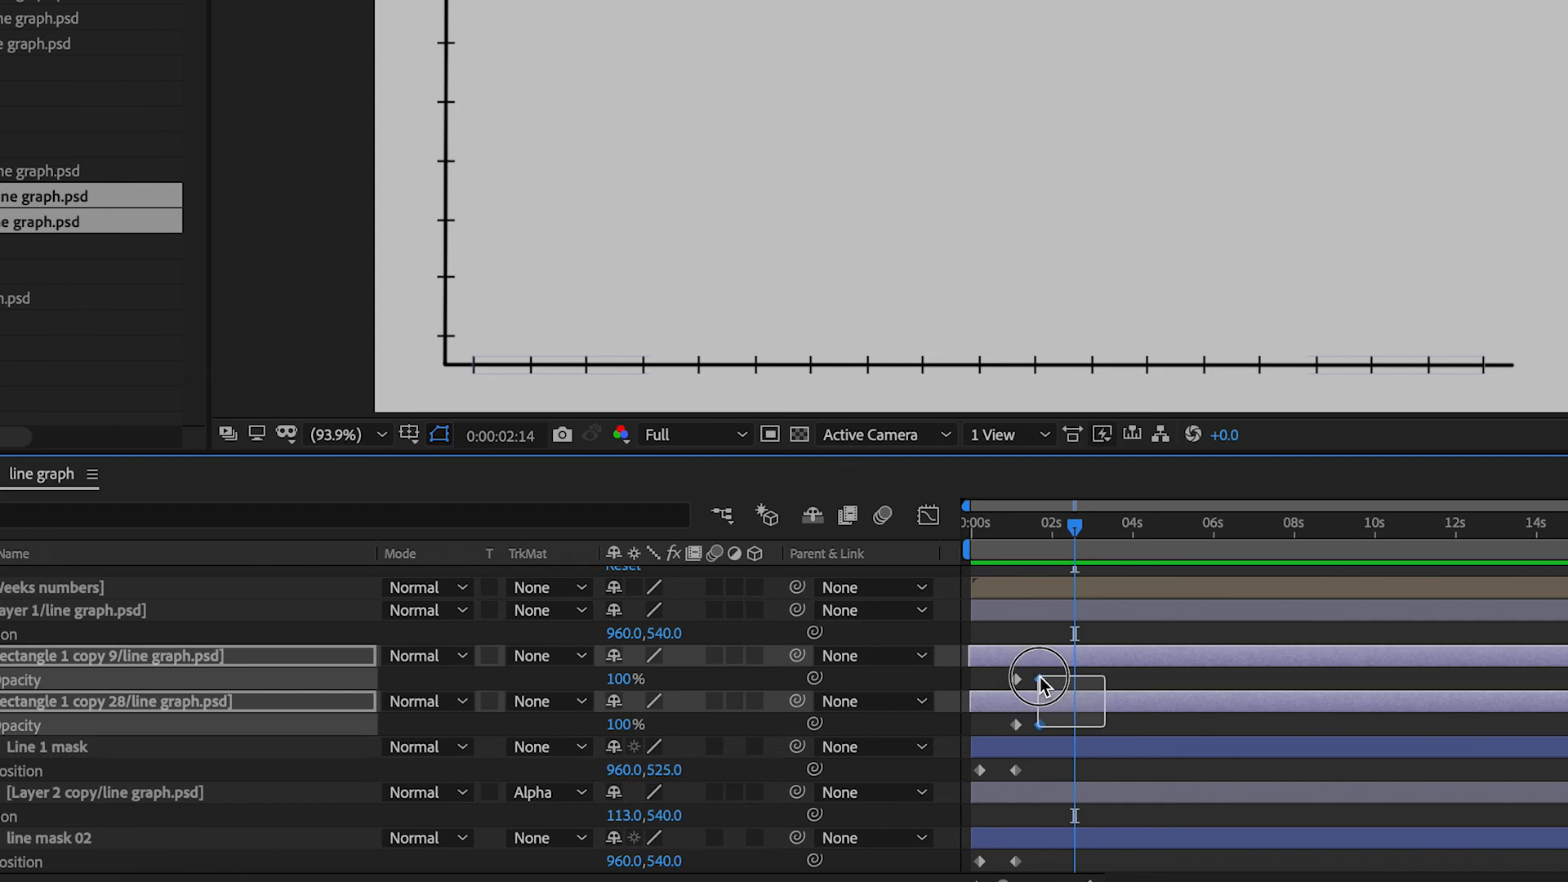
drag(1043, 684, 1034, 685)
drag(1031, 541, 1006, 550)
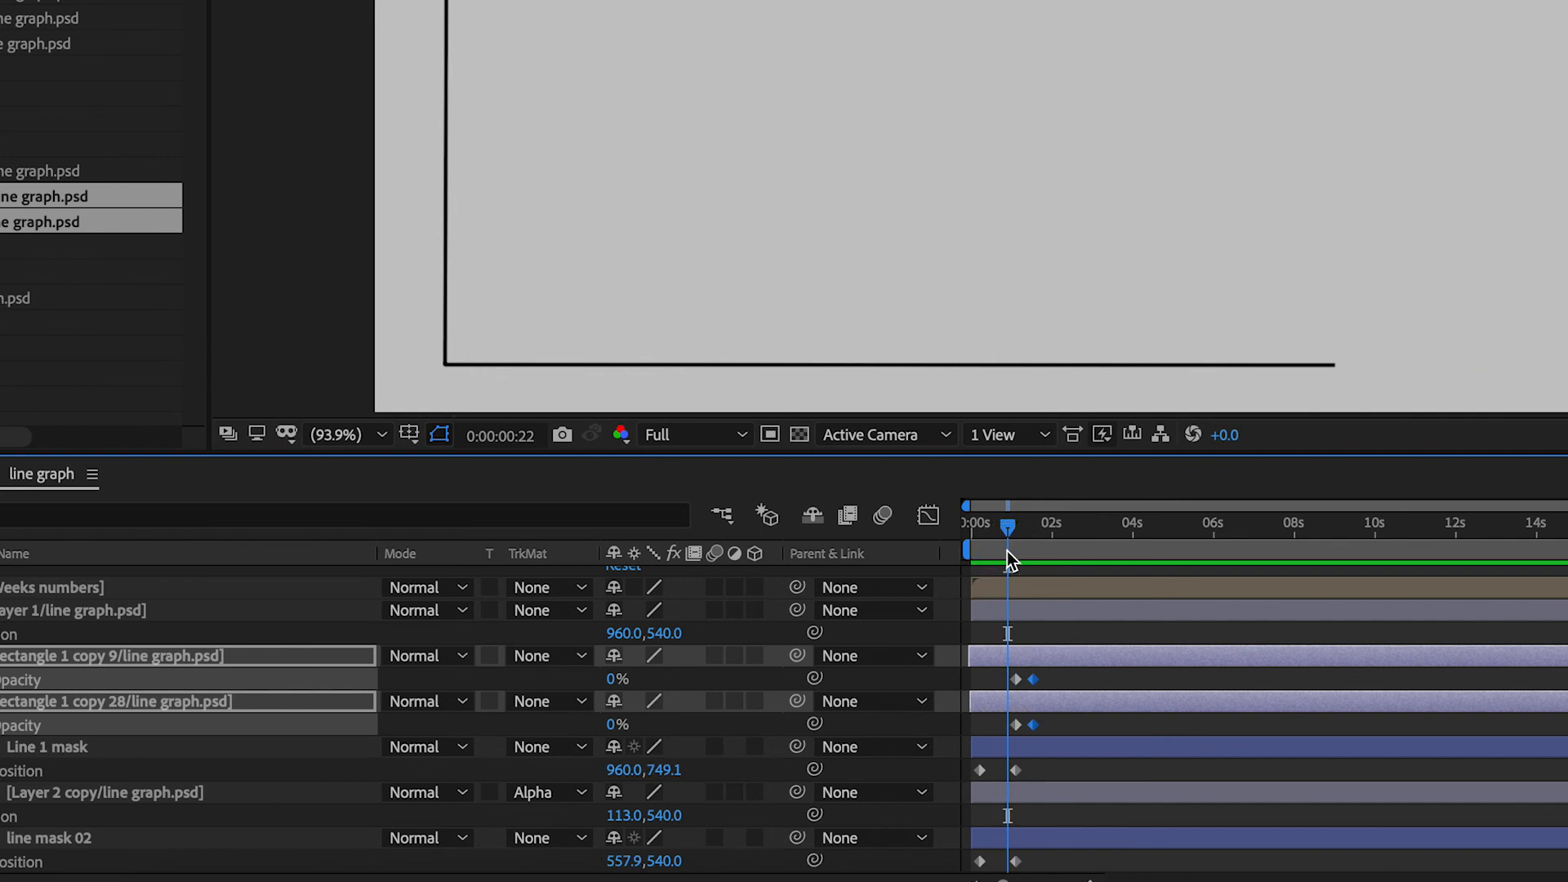
key(space)
key(space)
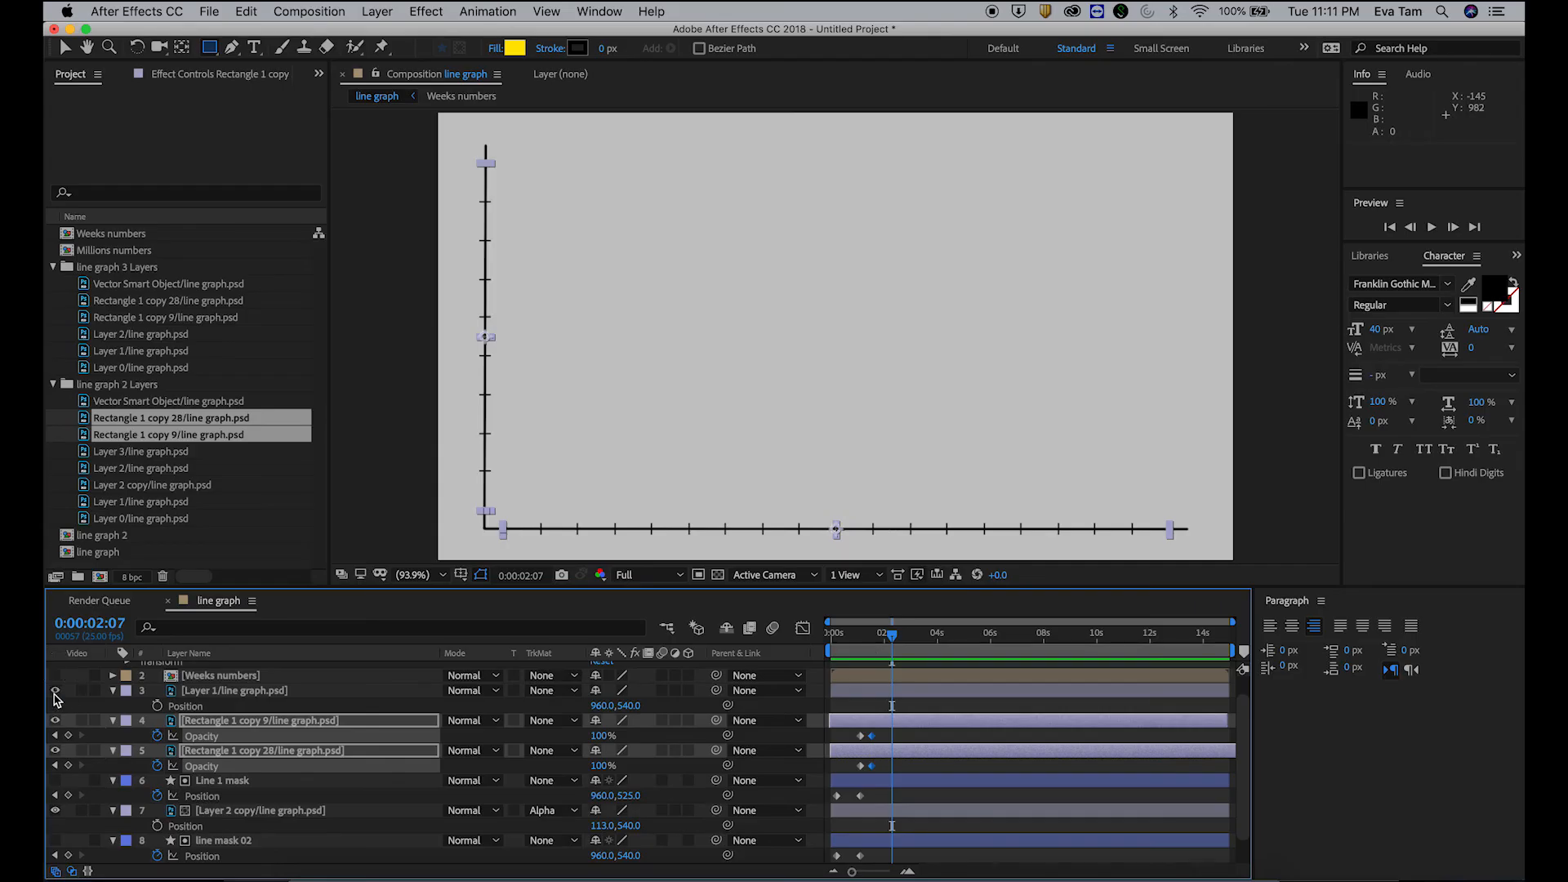
Step: Make the Layer 1 layer with the red graph line visible and place the playhead at 0:00:01:14
click(55, 690)
click(212, 692)
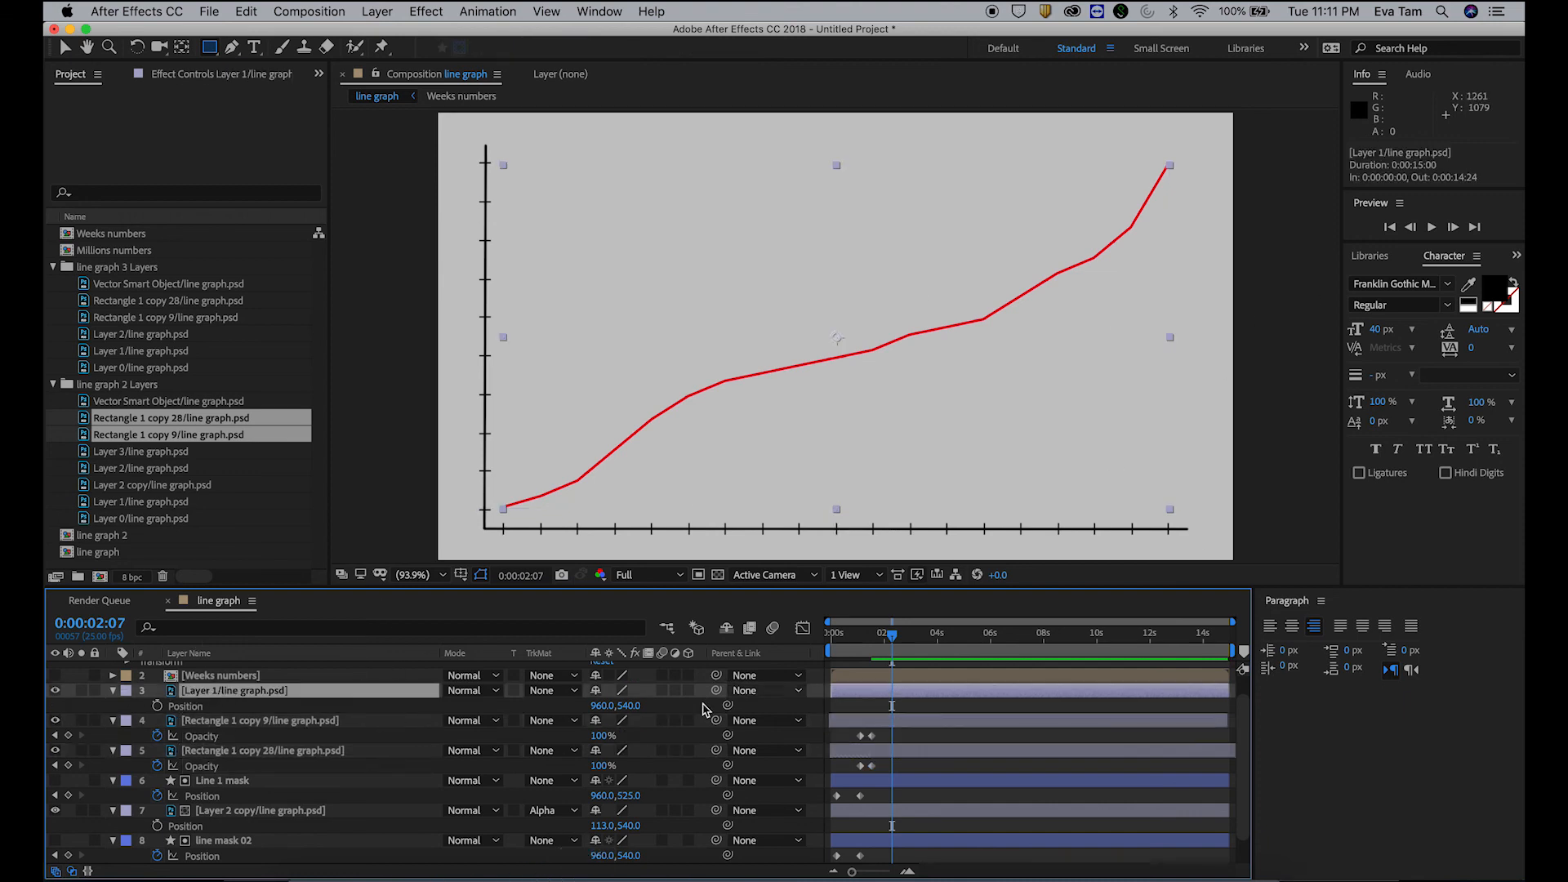
click(905, 707)
click(900, 690)
drag(885, 634, 872, 634)
Step: Draw a yellow rectangle covering the whole red graph line and place its shape layer directly above Layer 1
click(913, 704)
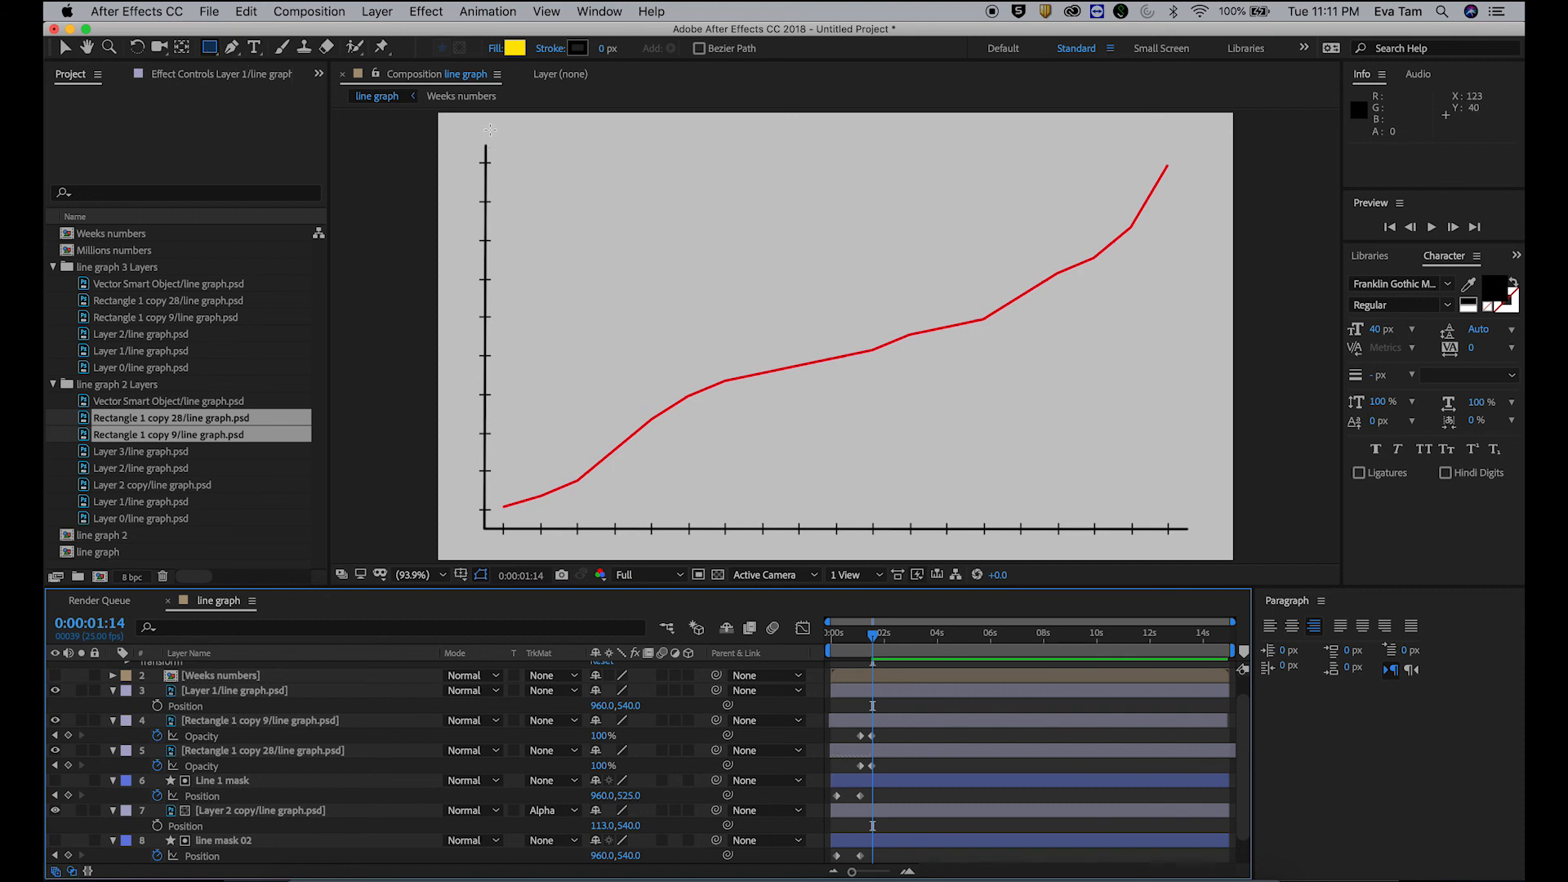
drag(490, 129, 1157, 512)
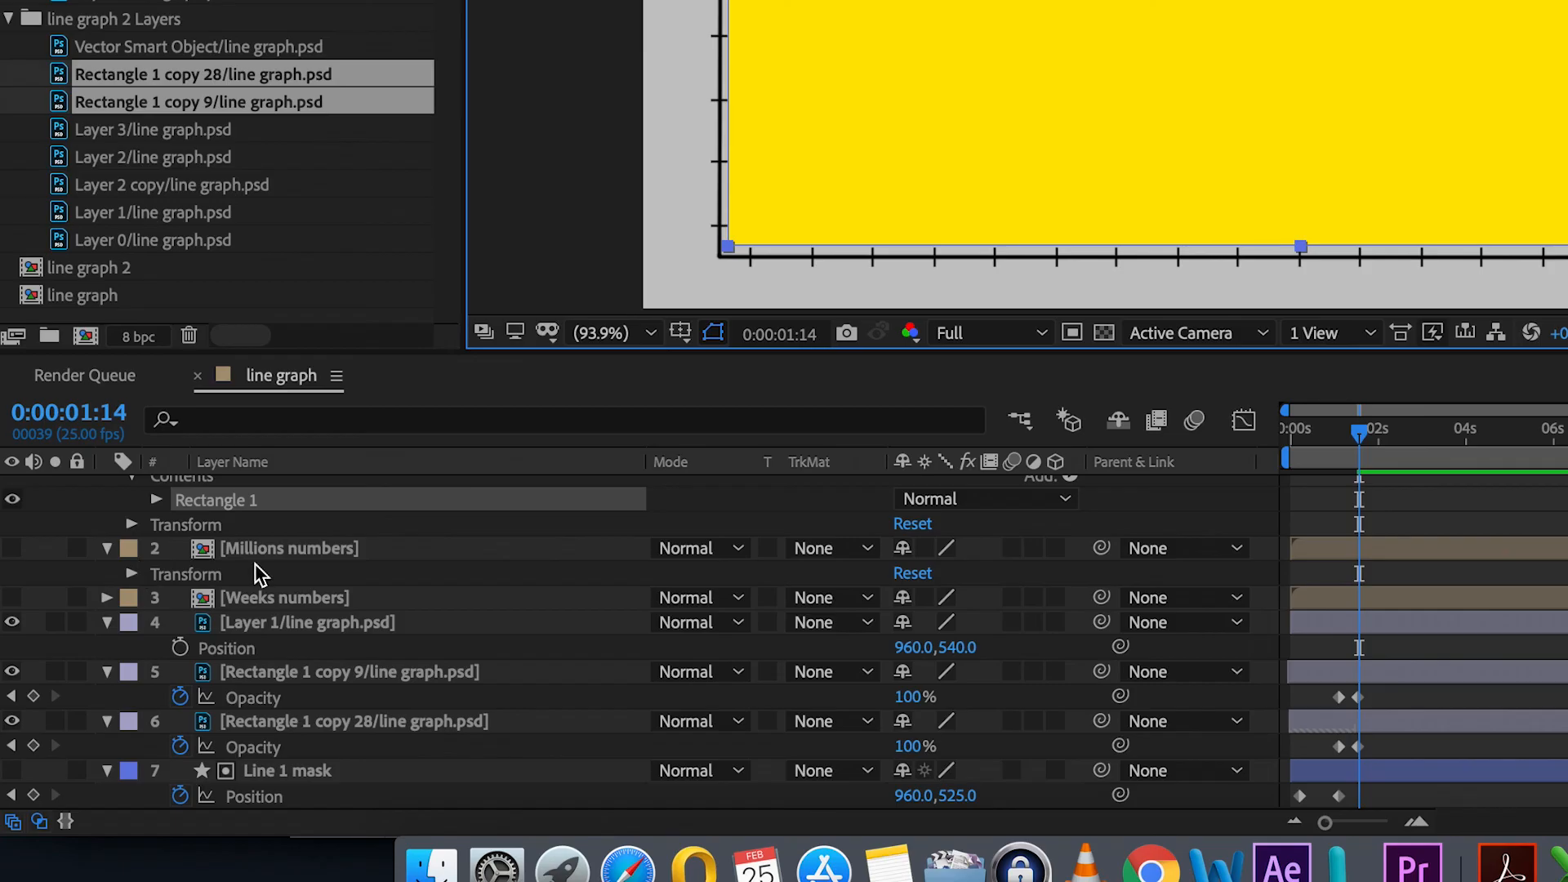
scroll(259, 574, up, 2)
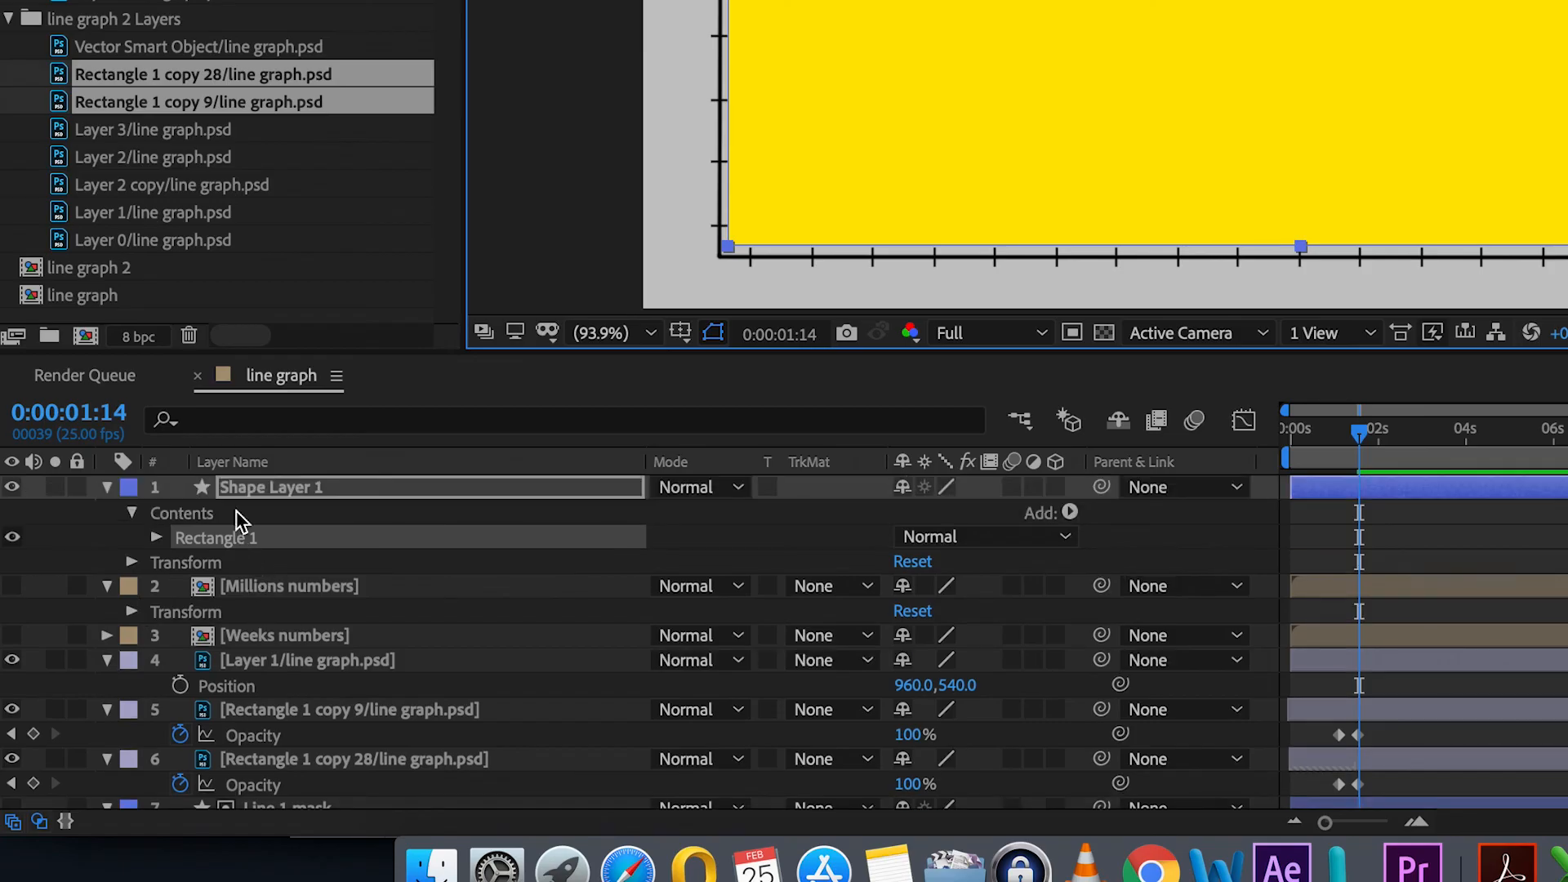
drag(262, 490, 297, 658)
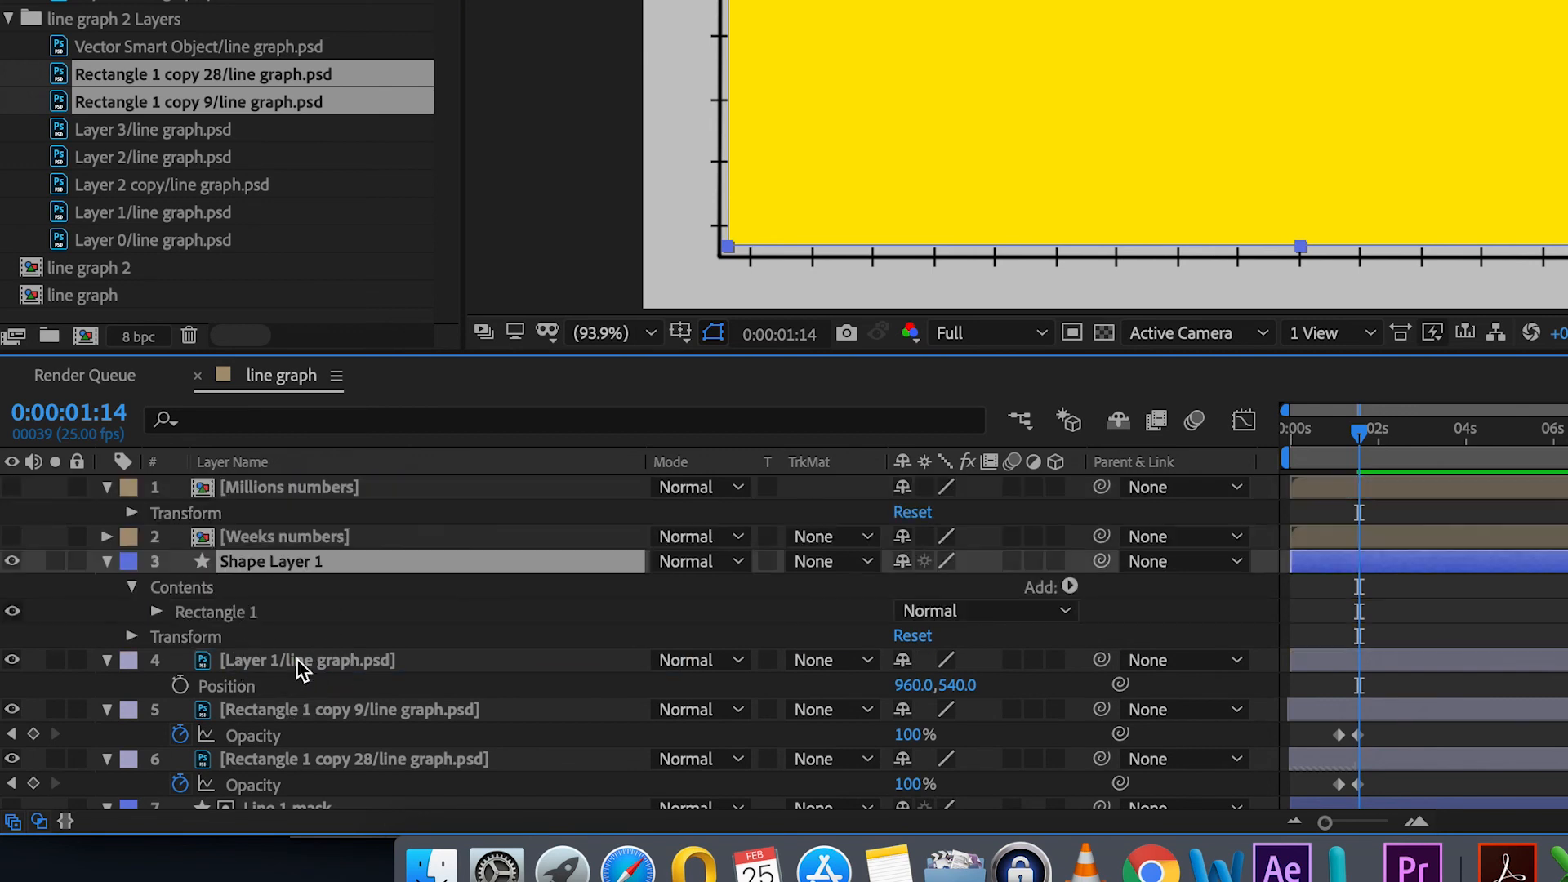
Step: Rename the yellow rectangle's shape layer as main line mask
right_click(309, 569)
click(368, 805)
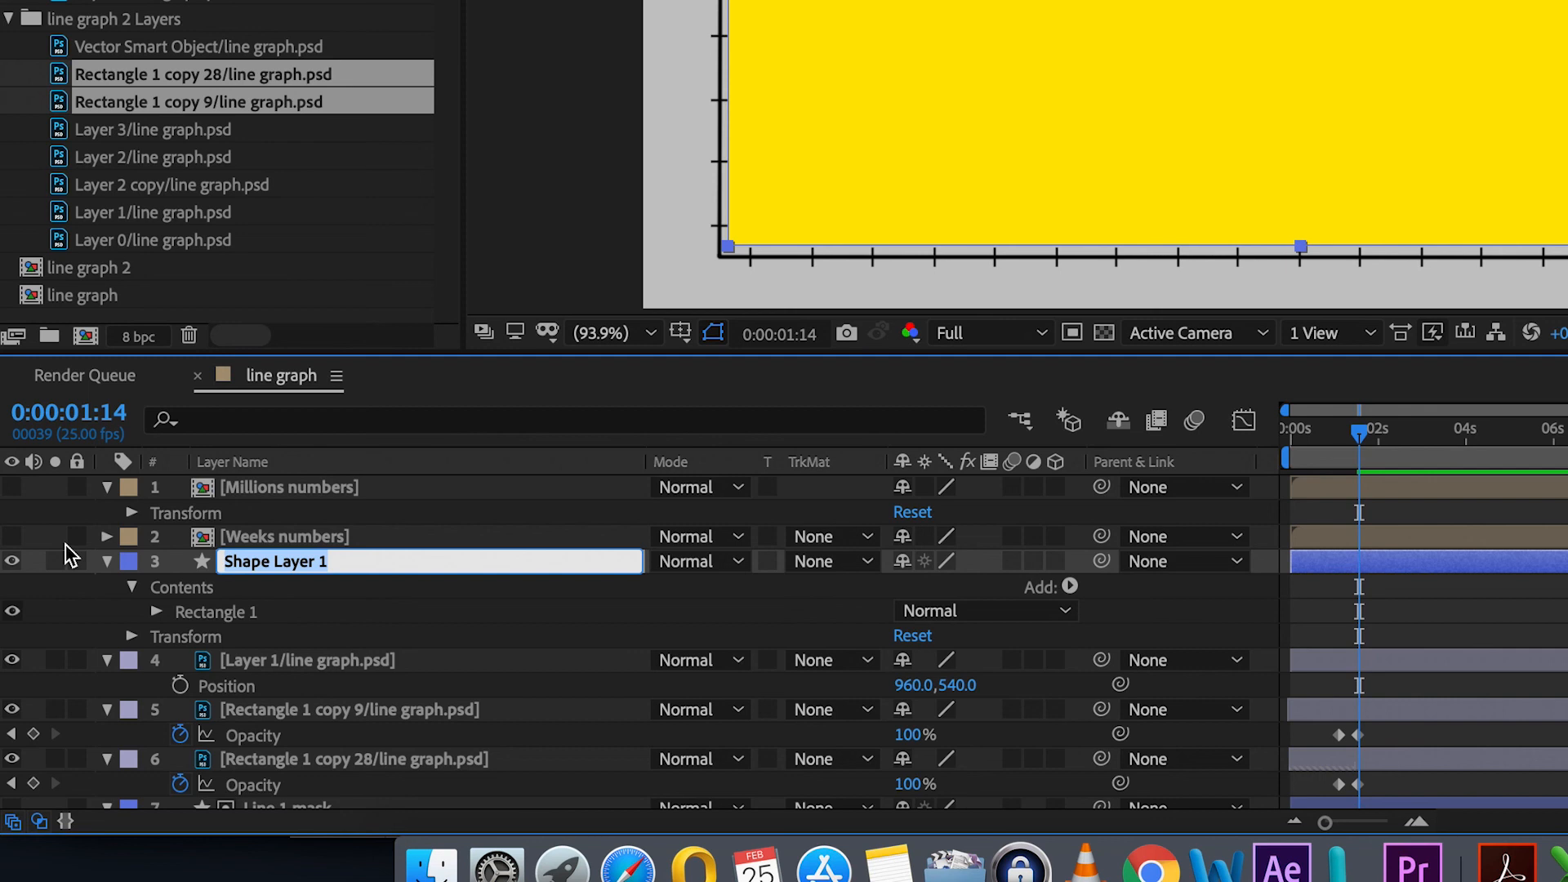
text(L)
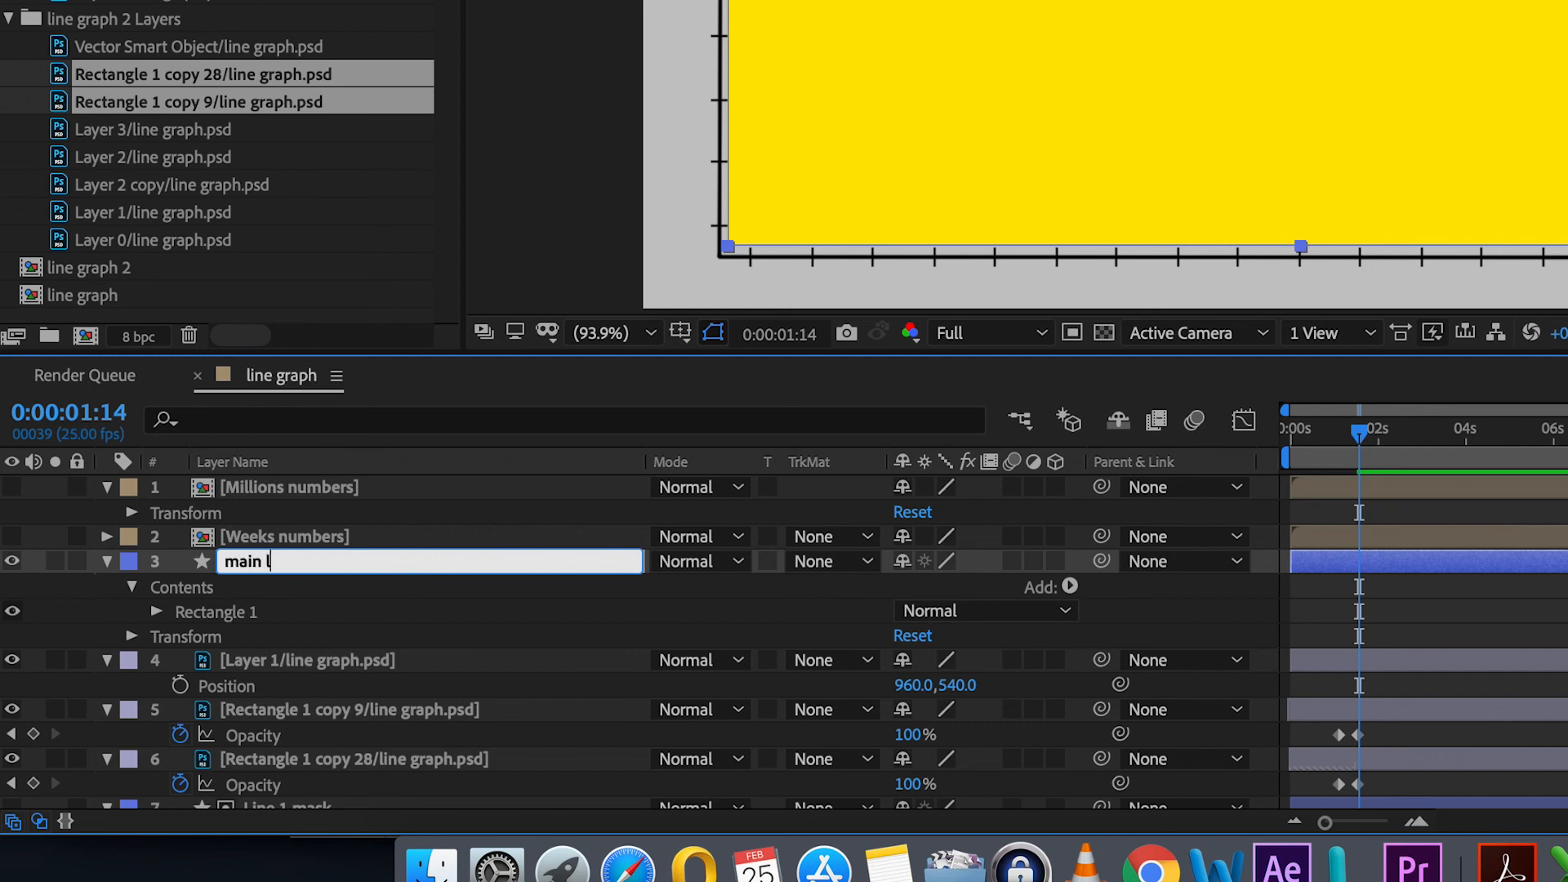
key(Return)
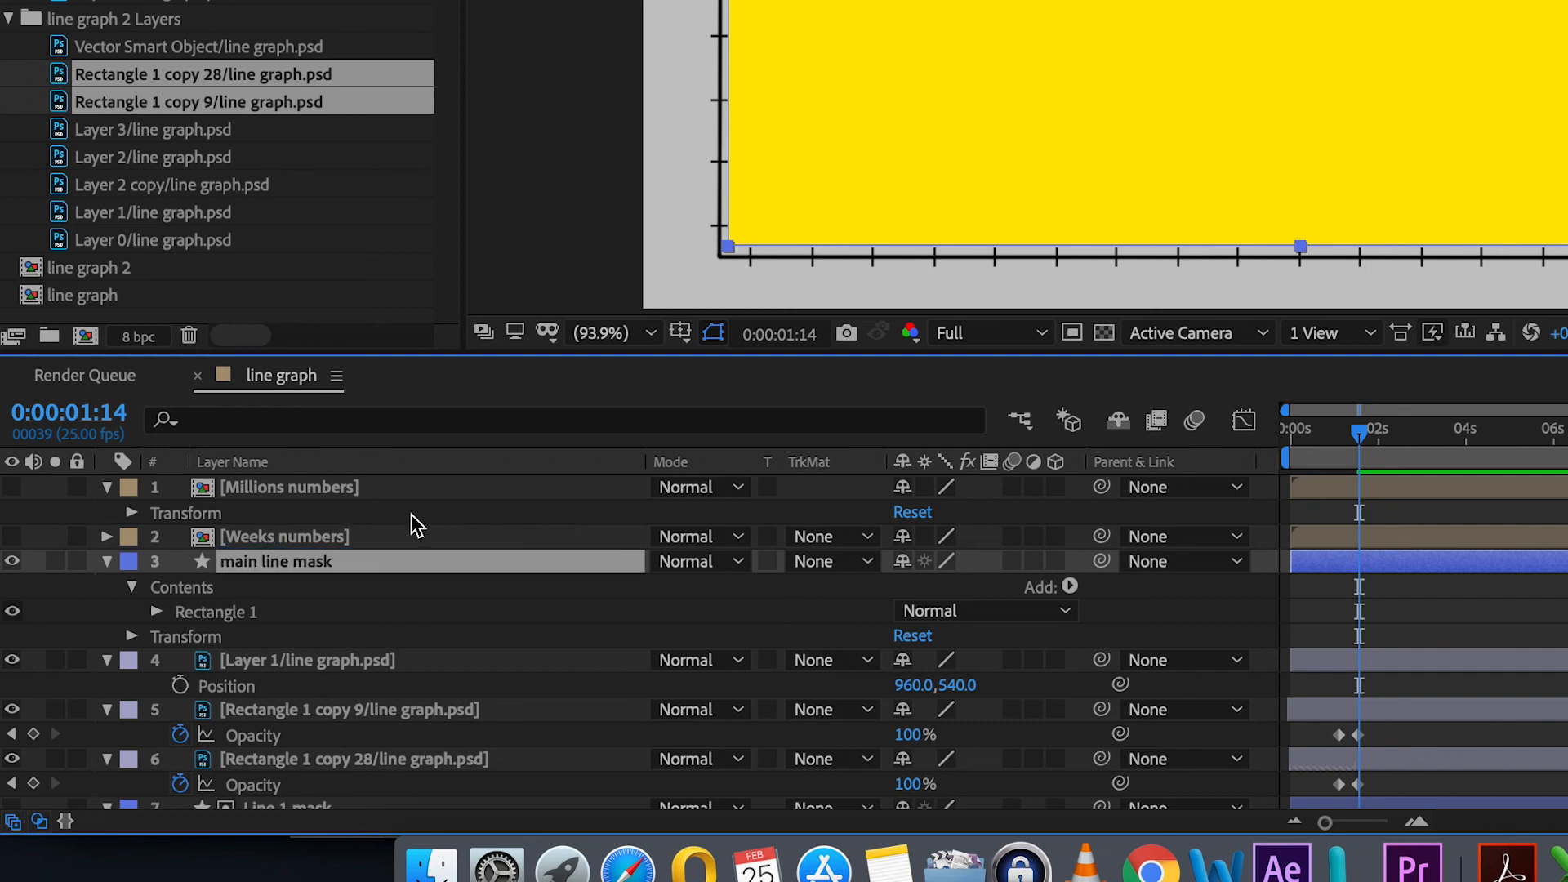
Step: Set the track matte of Layer 1 to Alpha Matte using main line mask
click(813, 572)
click(774, 665)
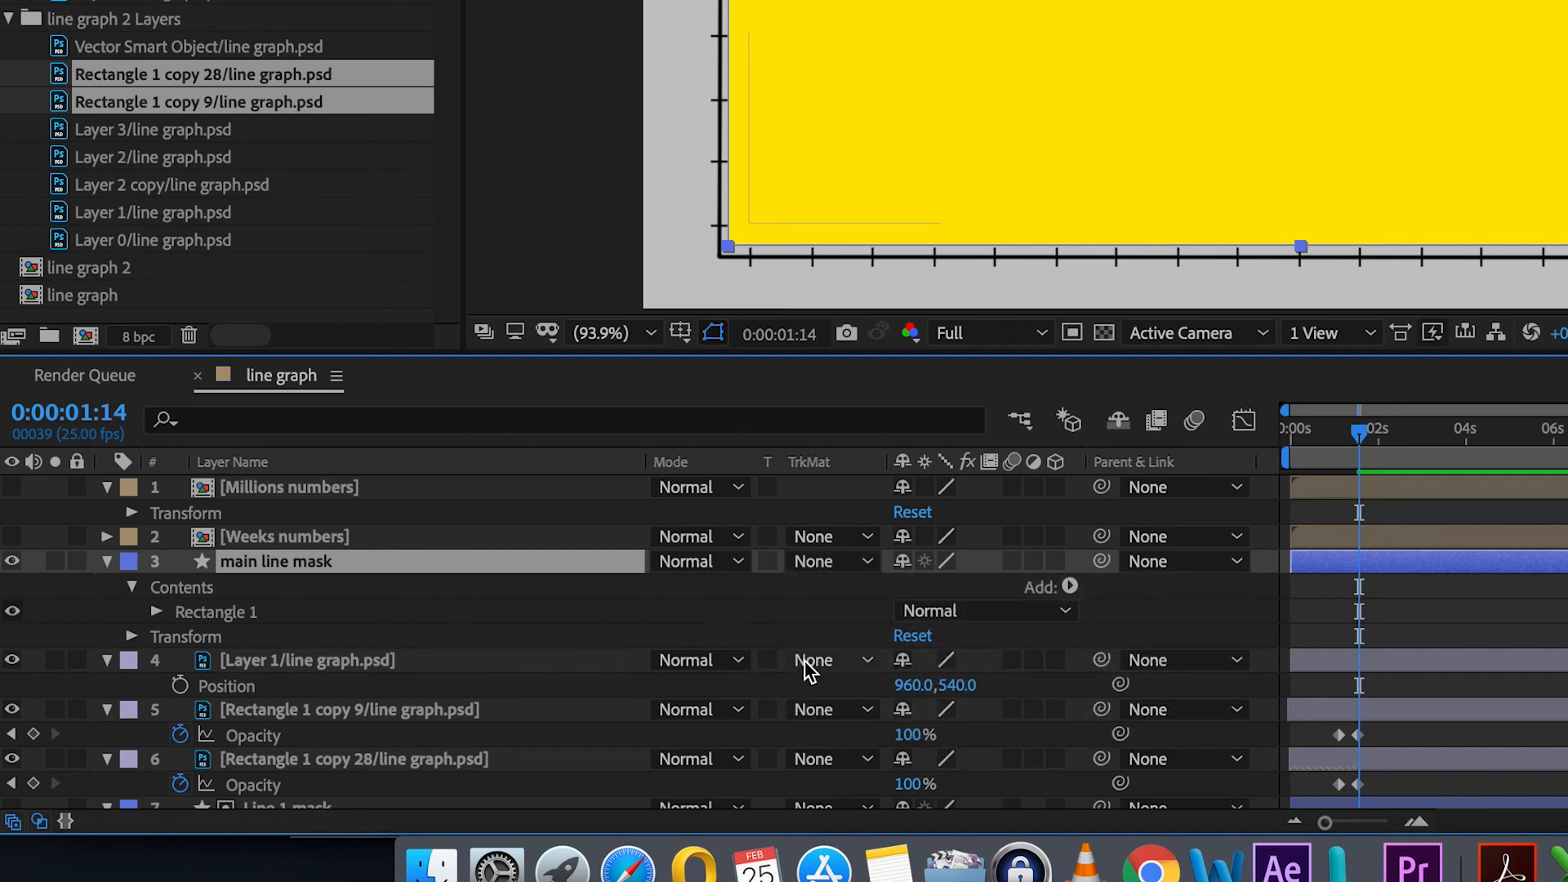
click(302, 665)
click(812, 660)
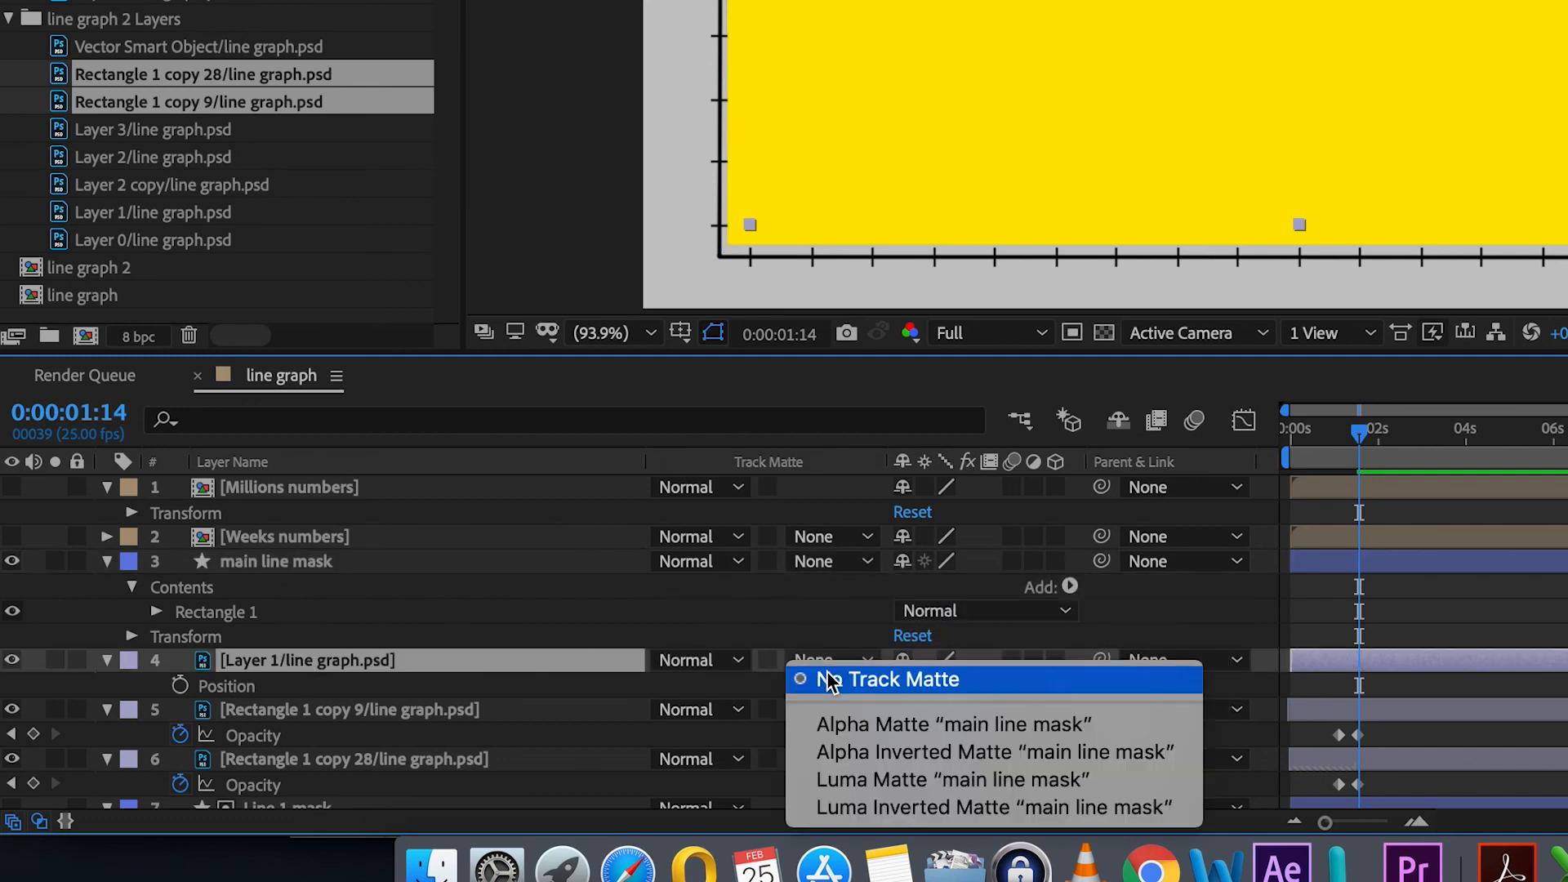
click(874, 732)
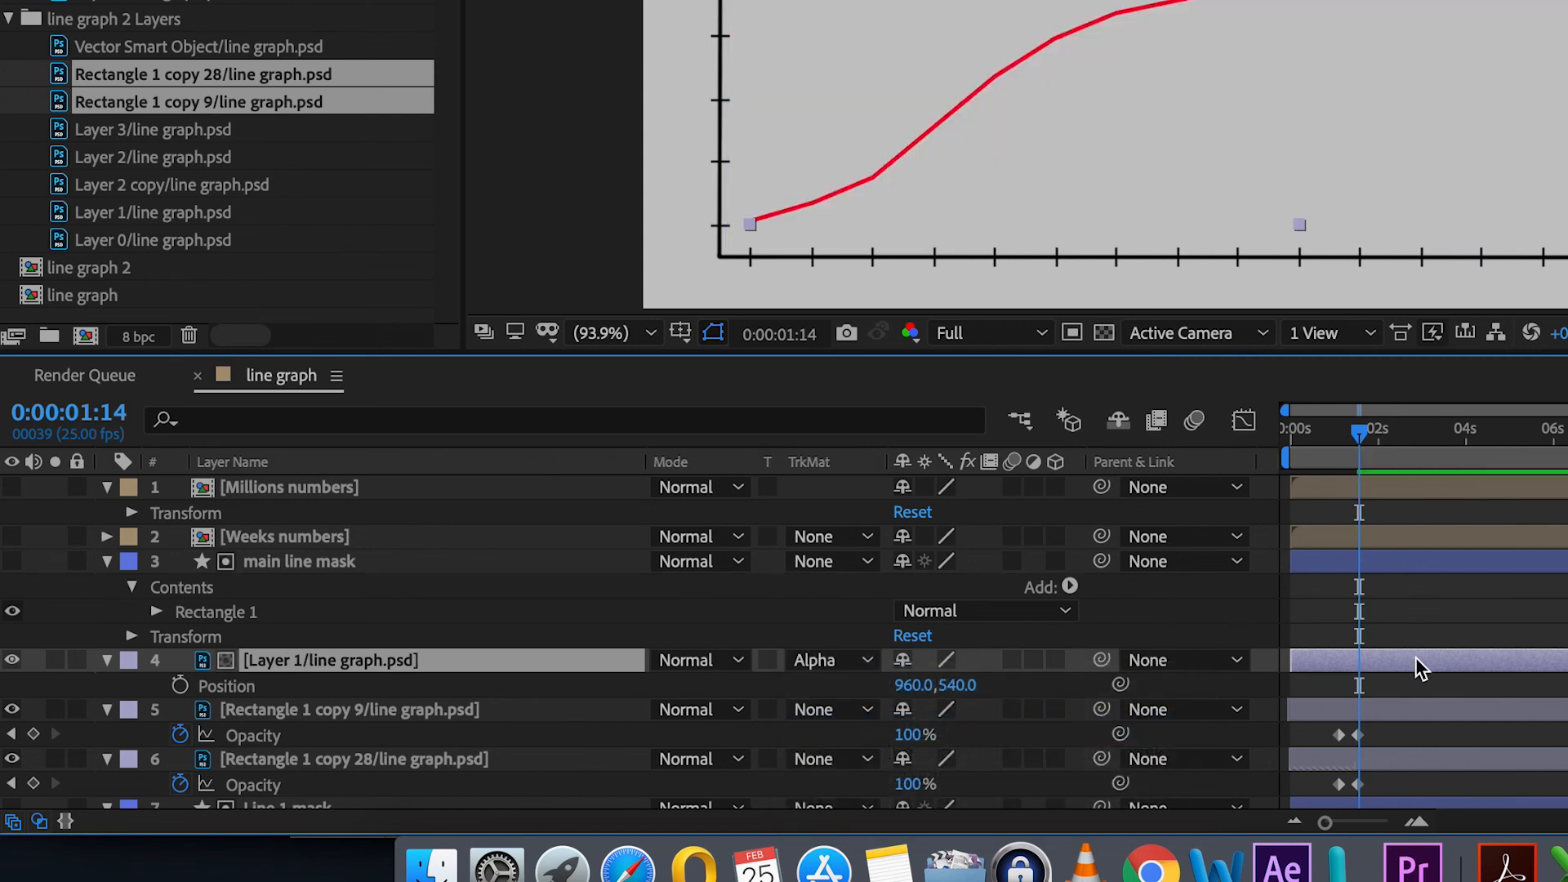
Step: Add a Position keyframe to the main line mask layer at 0:00:02:08, keeping the mask over the red line
click(261, 562)
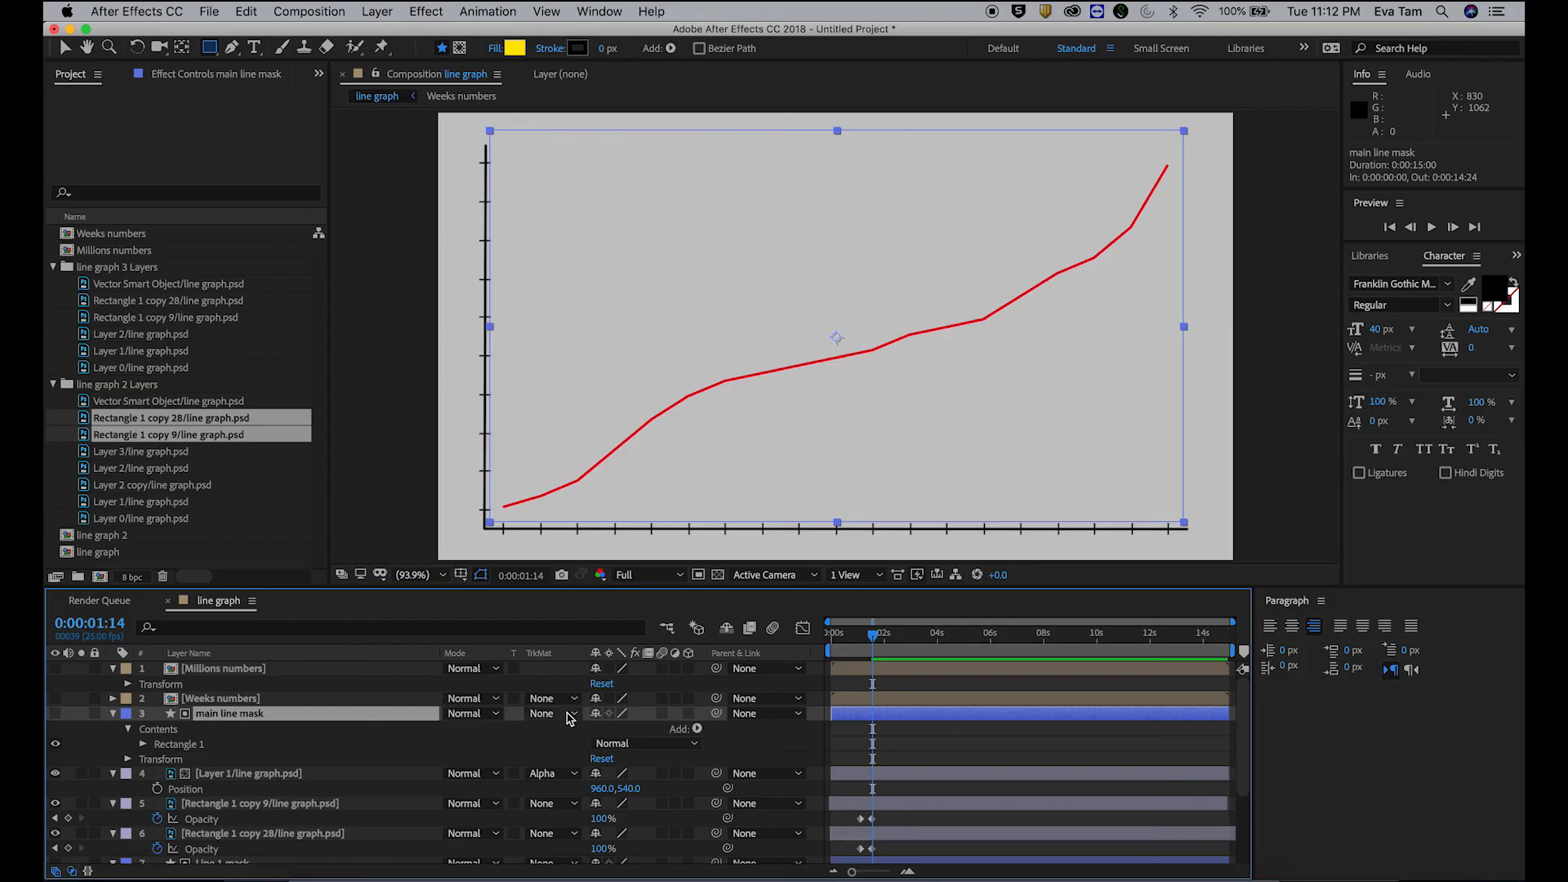
drag(888, 635, 893, 636)
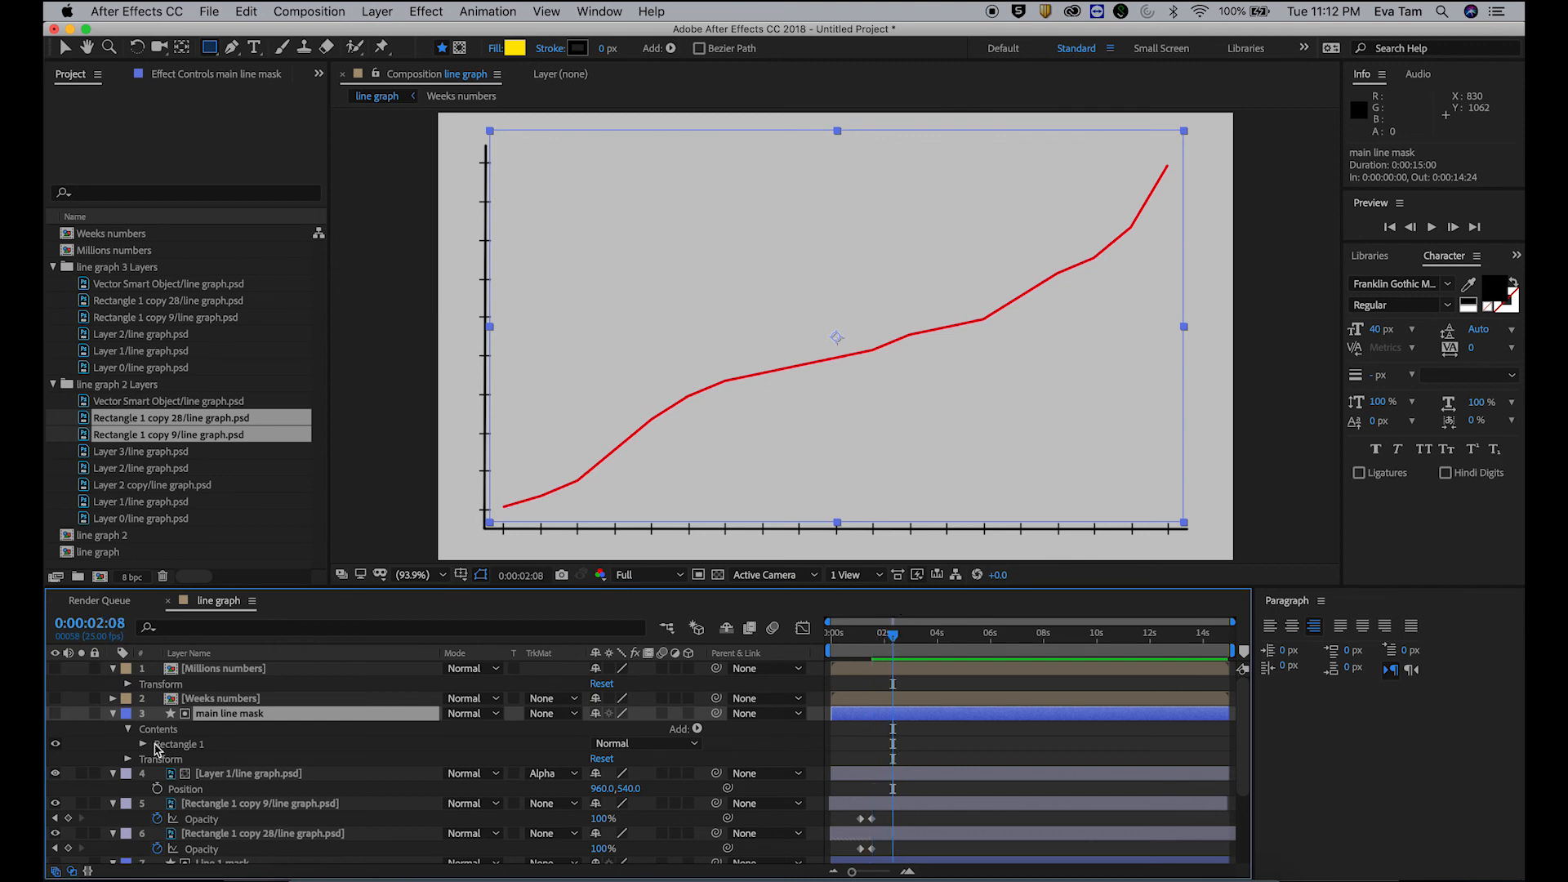
click(184, 698)
click(181, 716)
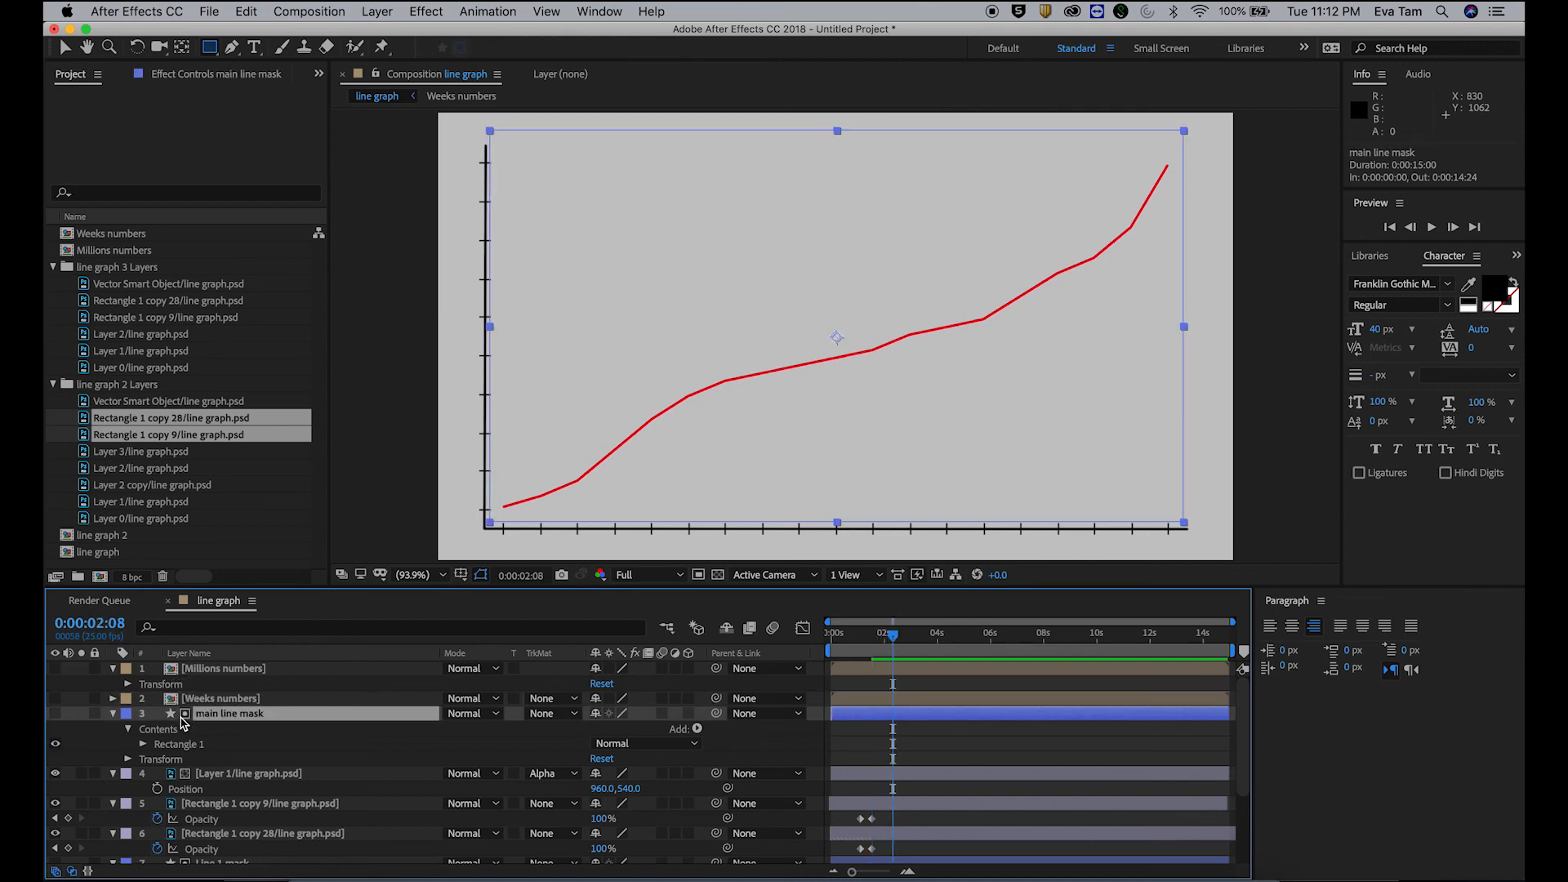
key(p)
click(157, 729)
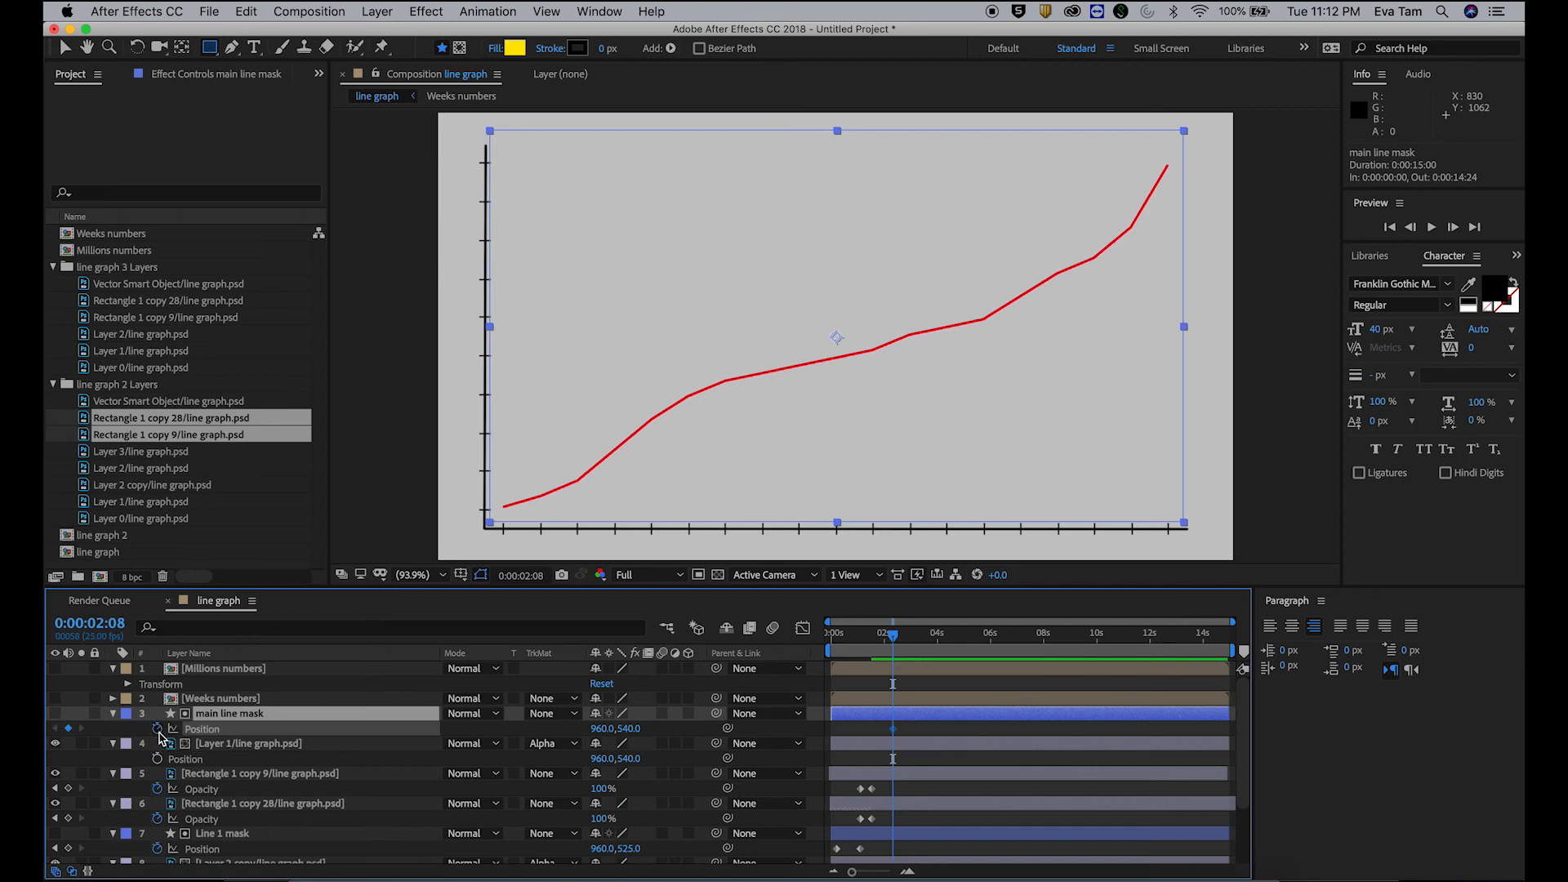
Step: At 0:00:01:13, set the main line mask's Position to -700, 540 so the red line starts hidden
drag(892, 639, 873, 641)
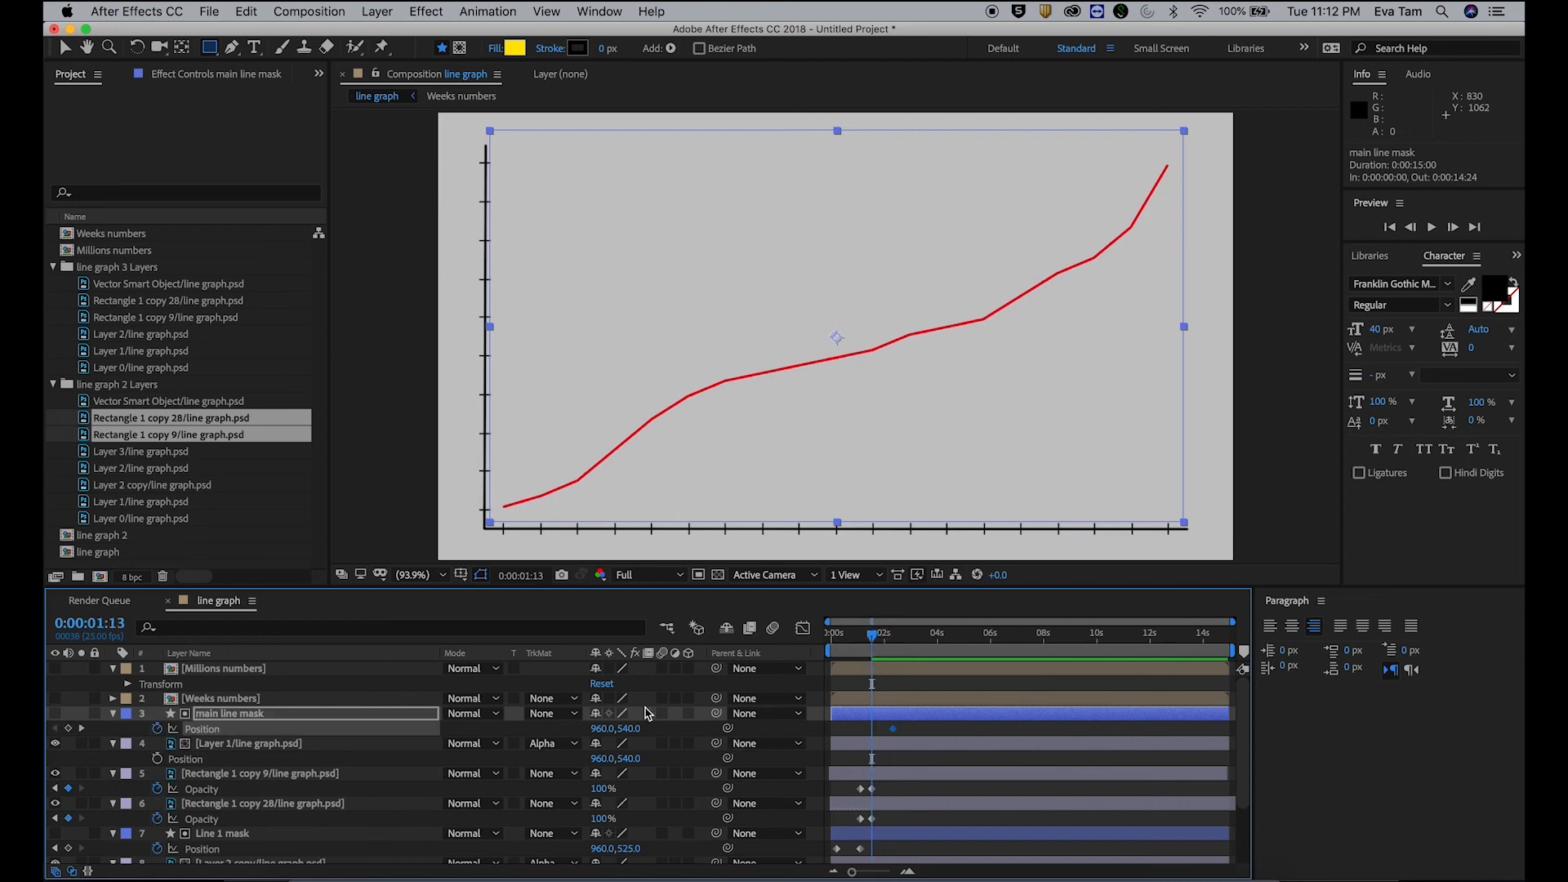
drag(615, 728, 251, 725)
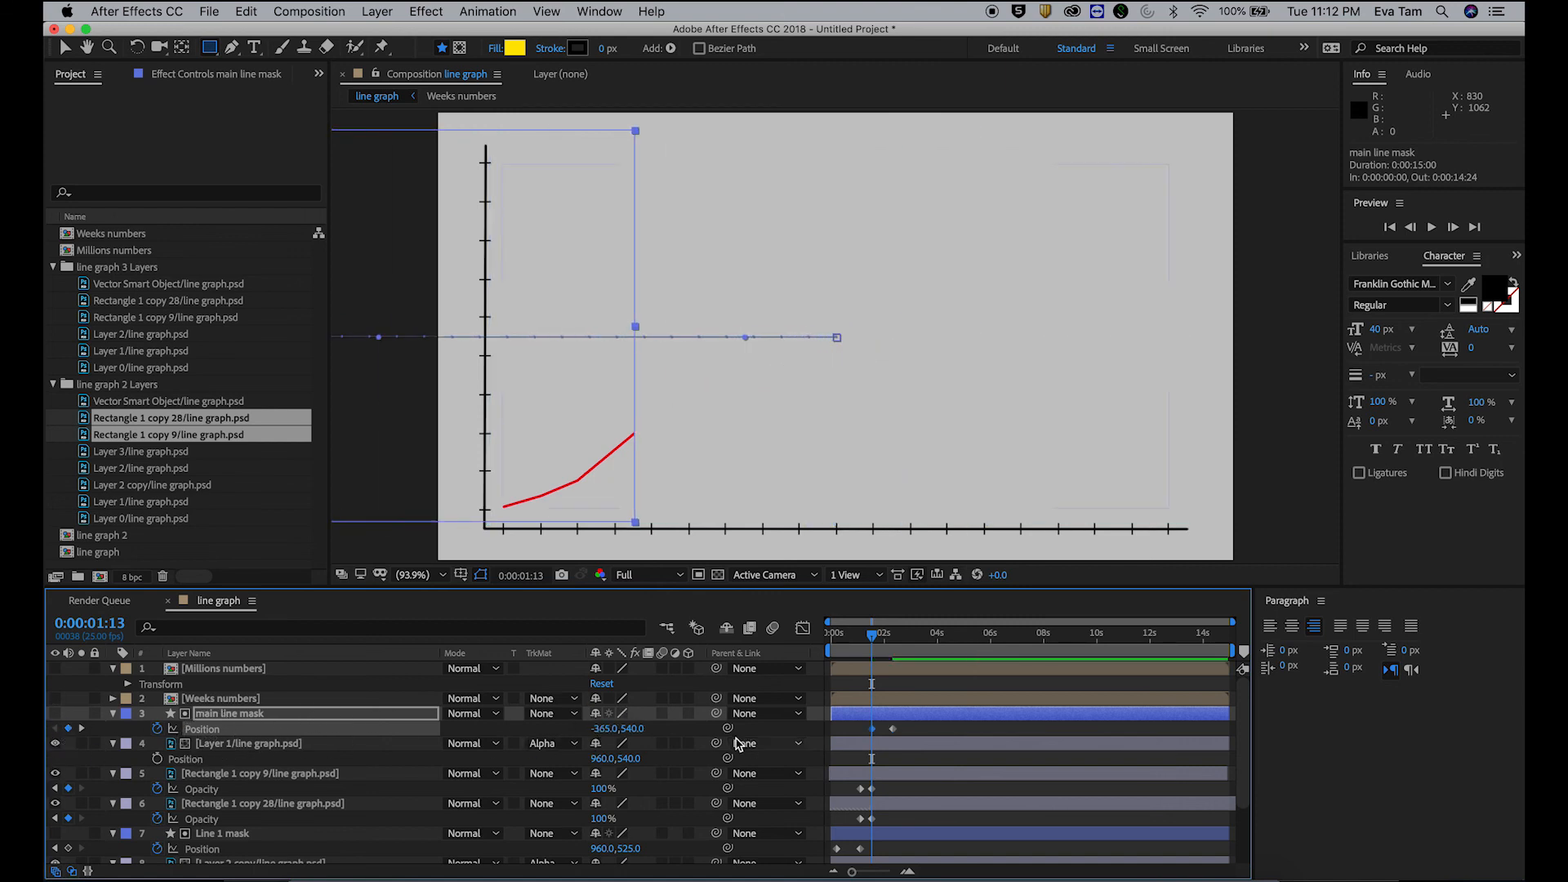
drag(606, 728, 303, 723)
Step: Preview the red line's reveal from the start and retime the mask's ending Position keyframe to 0:00:02:12
drag(892, 732, 887, 732)
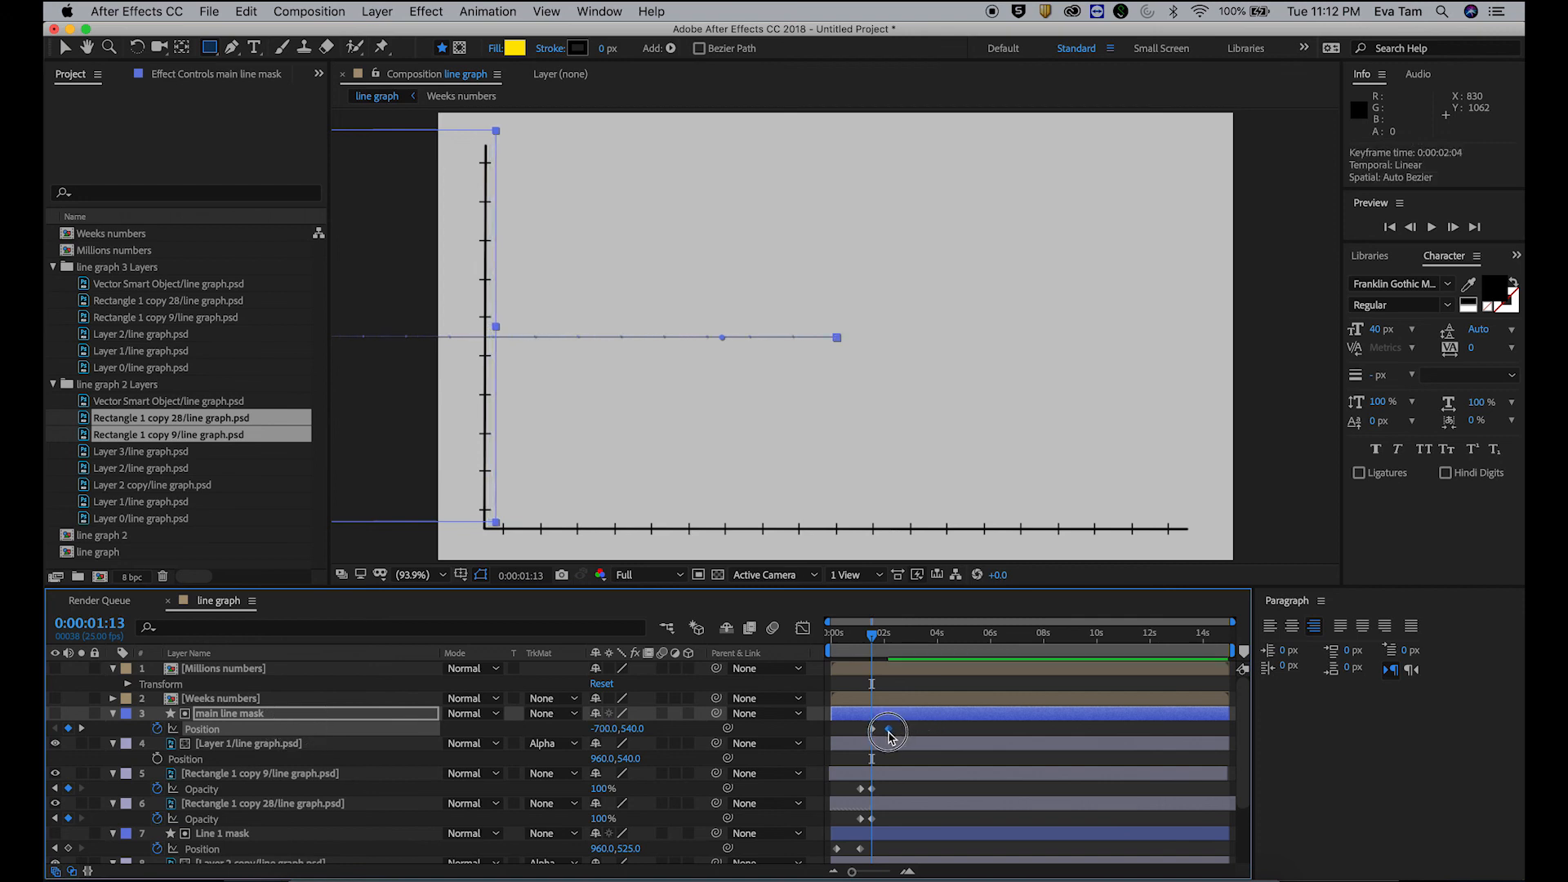
key(Home)
key(space)
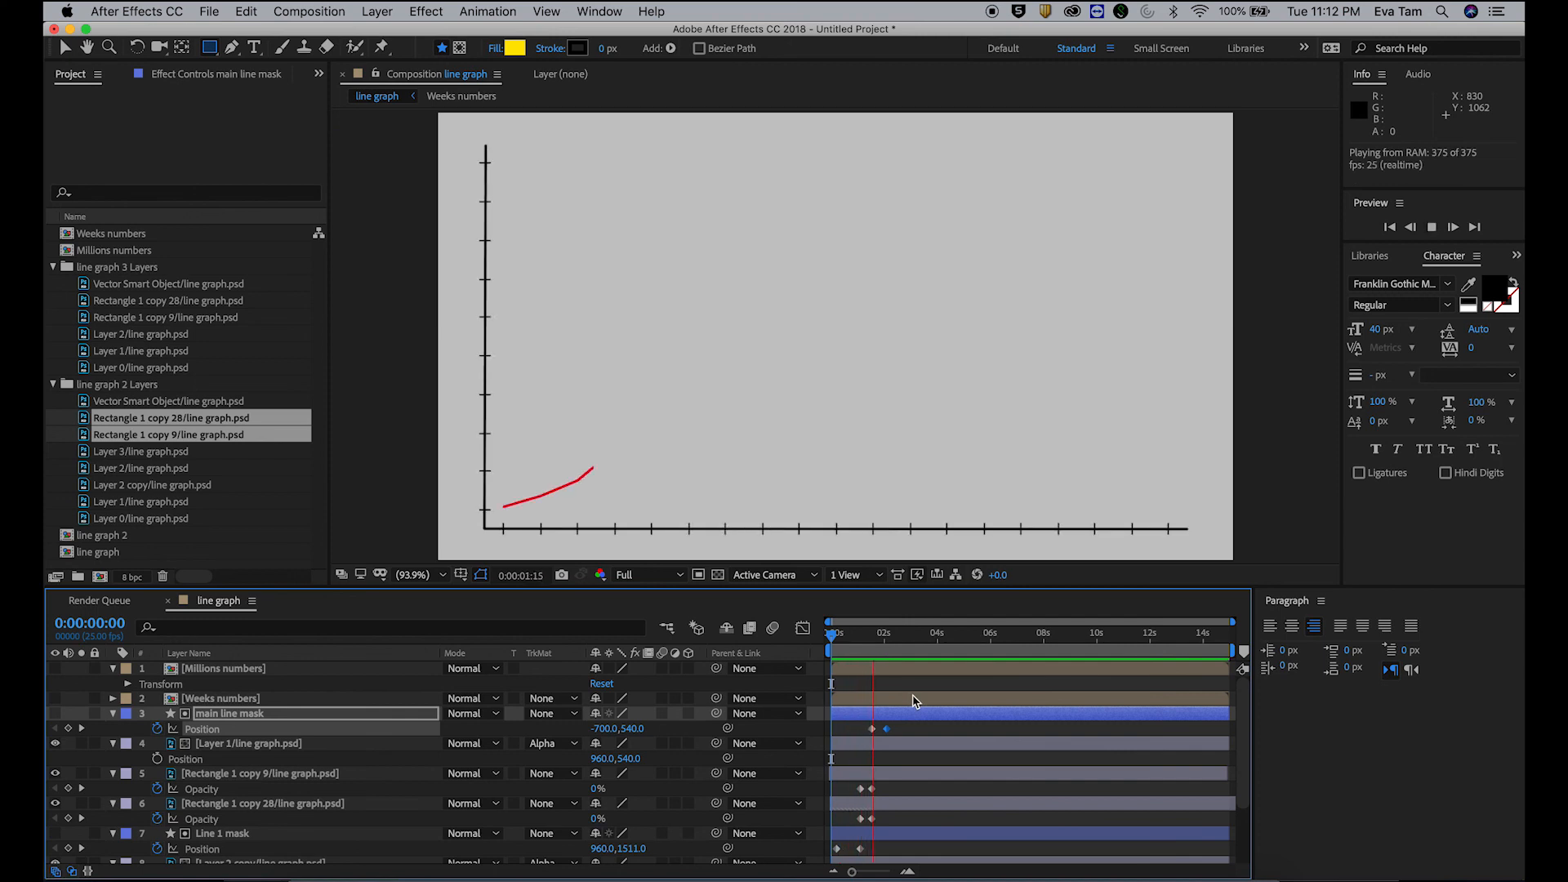
key(space)
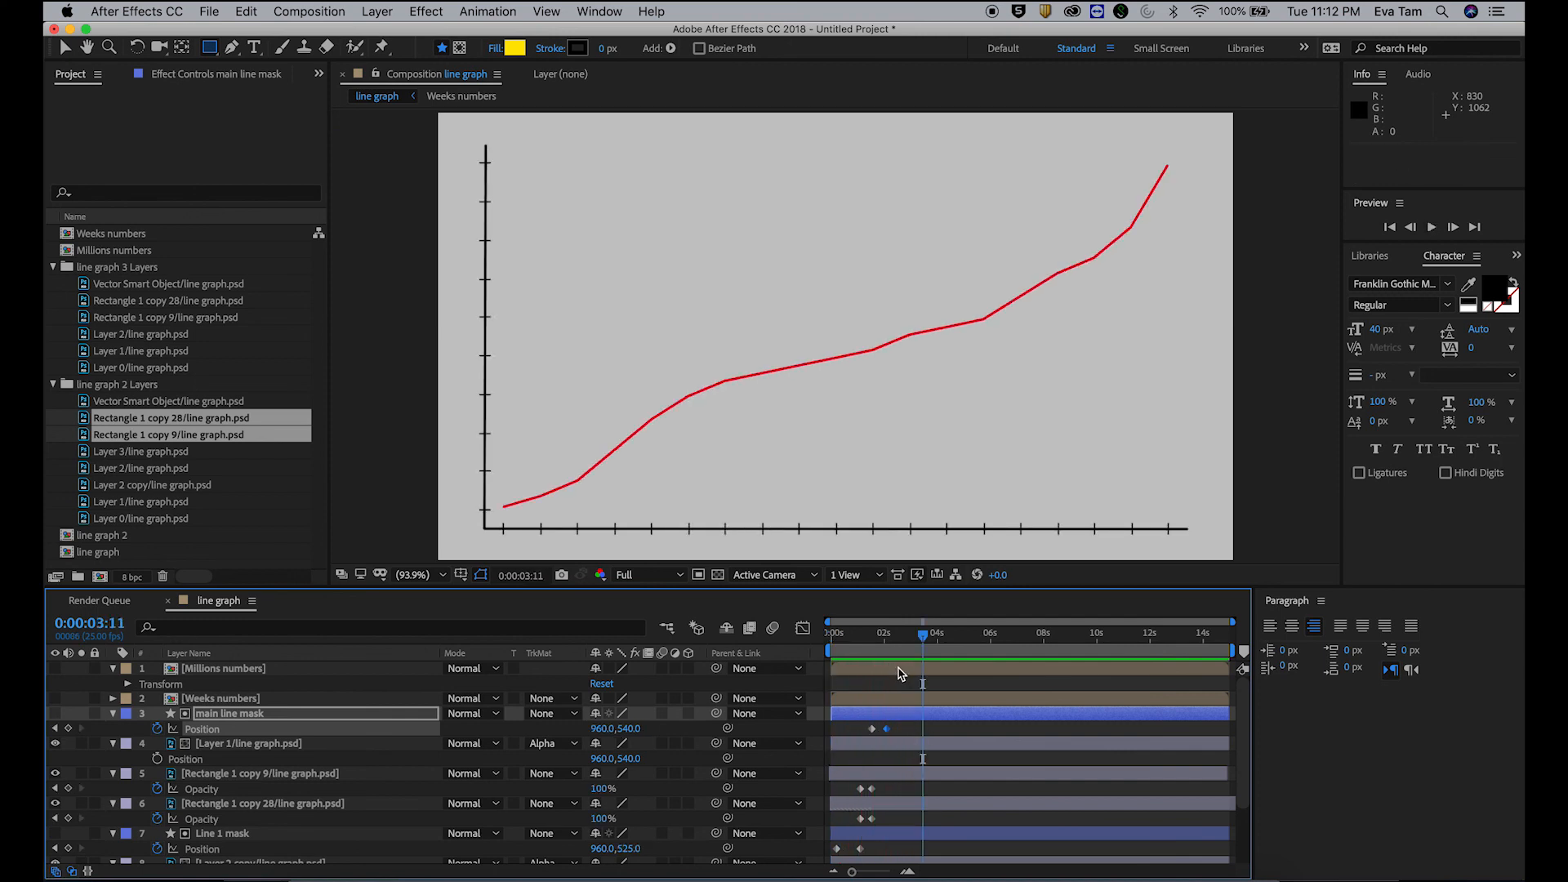
click(897, 731)
drag(888, 729, 896, 729)
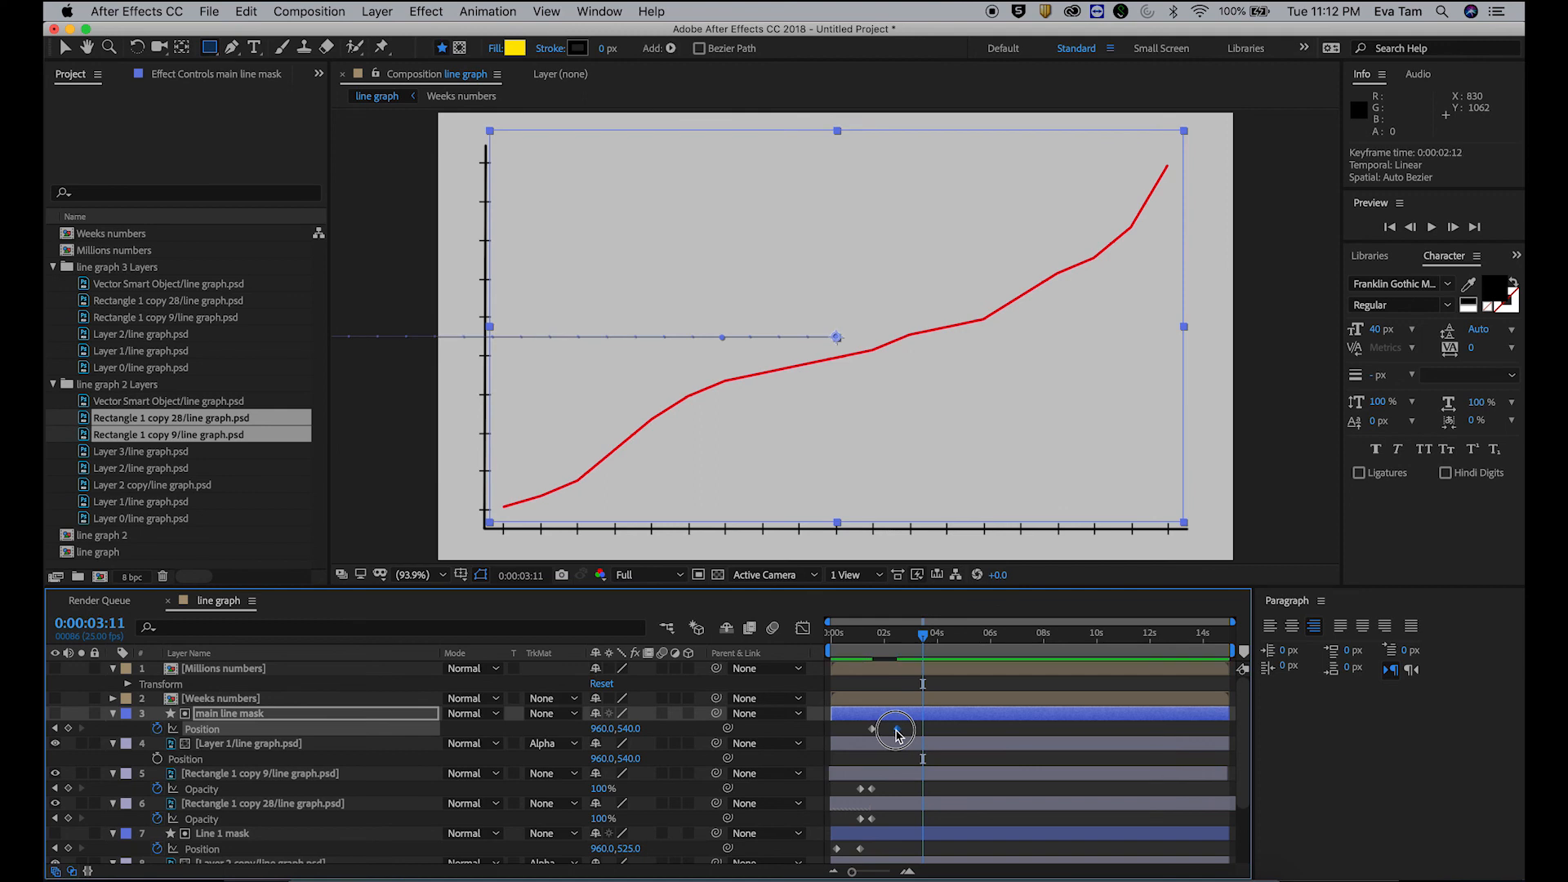
Step: Make the Millions numbers and Weeks numbers layers visible and keyframe their Opacity at 100% at 0:00:01:13
click(866, 641)
drag(868, 653, 860, 653)
click(884, 701)
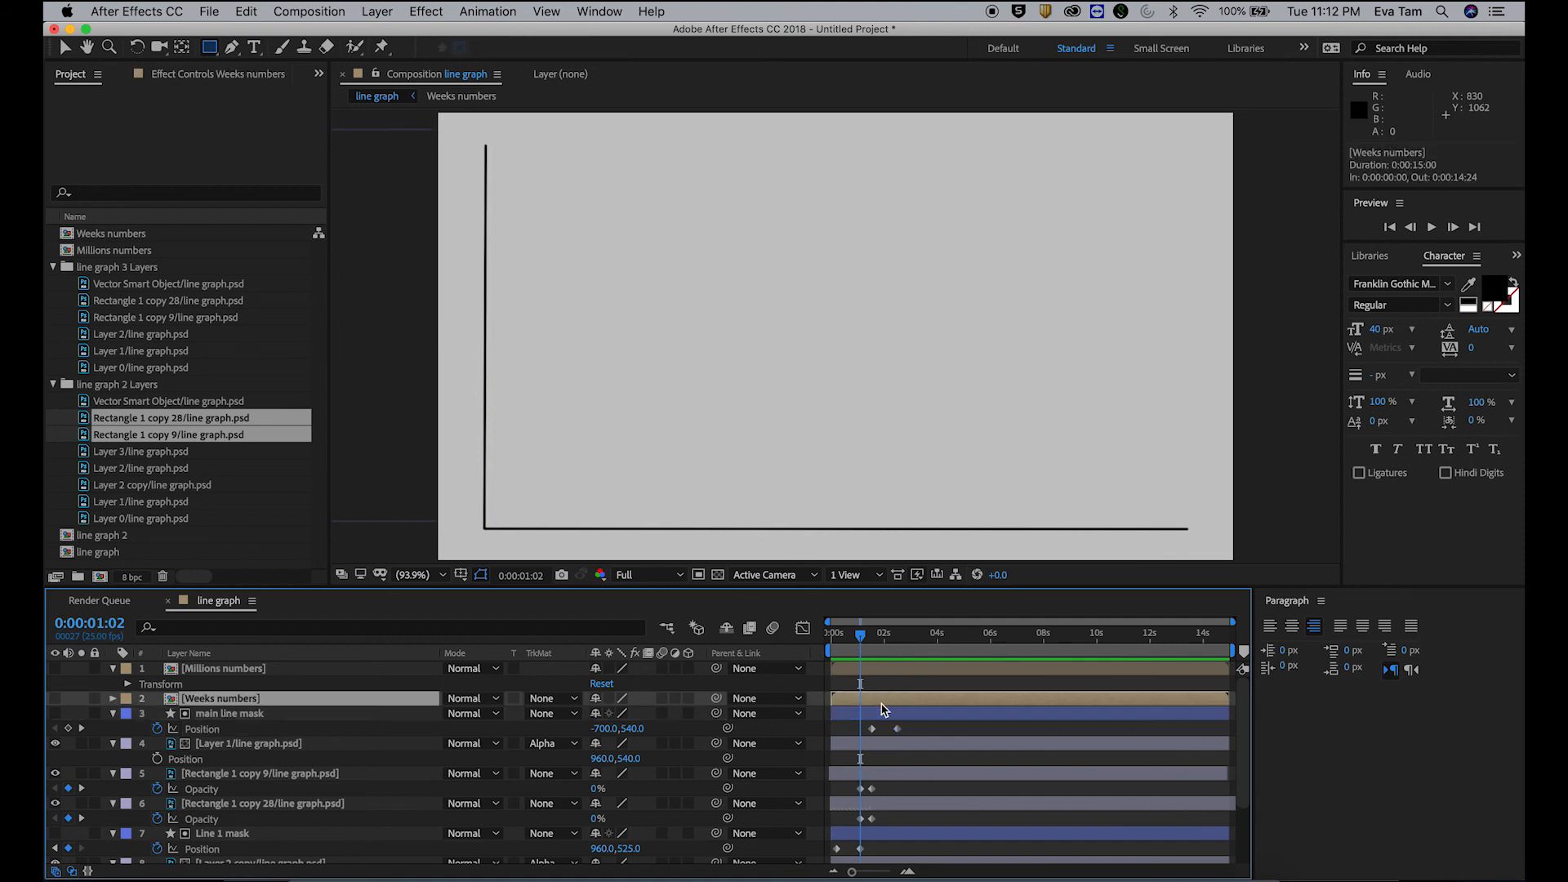
shift+click(884, 672)
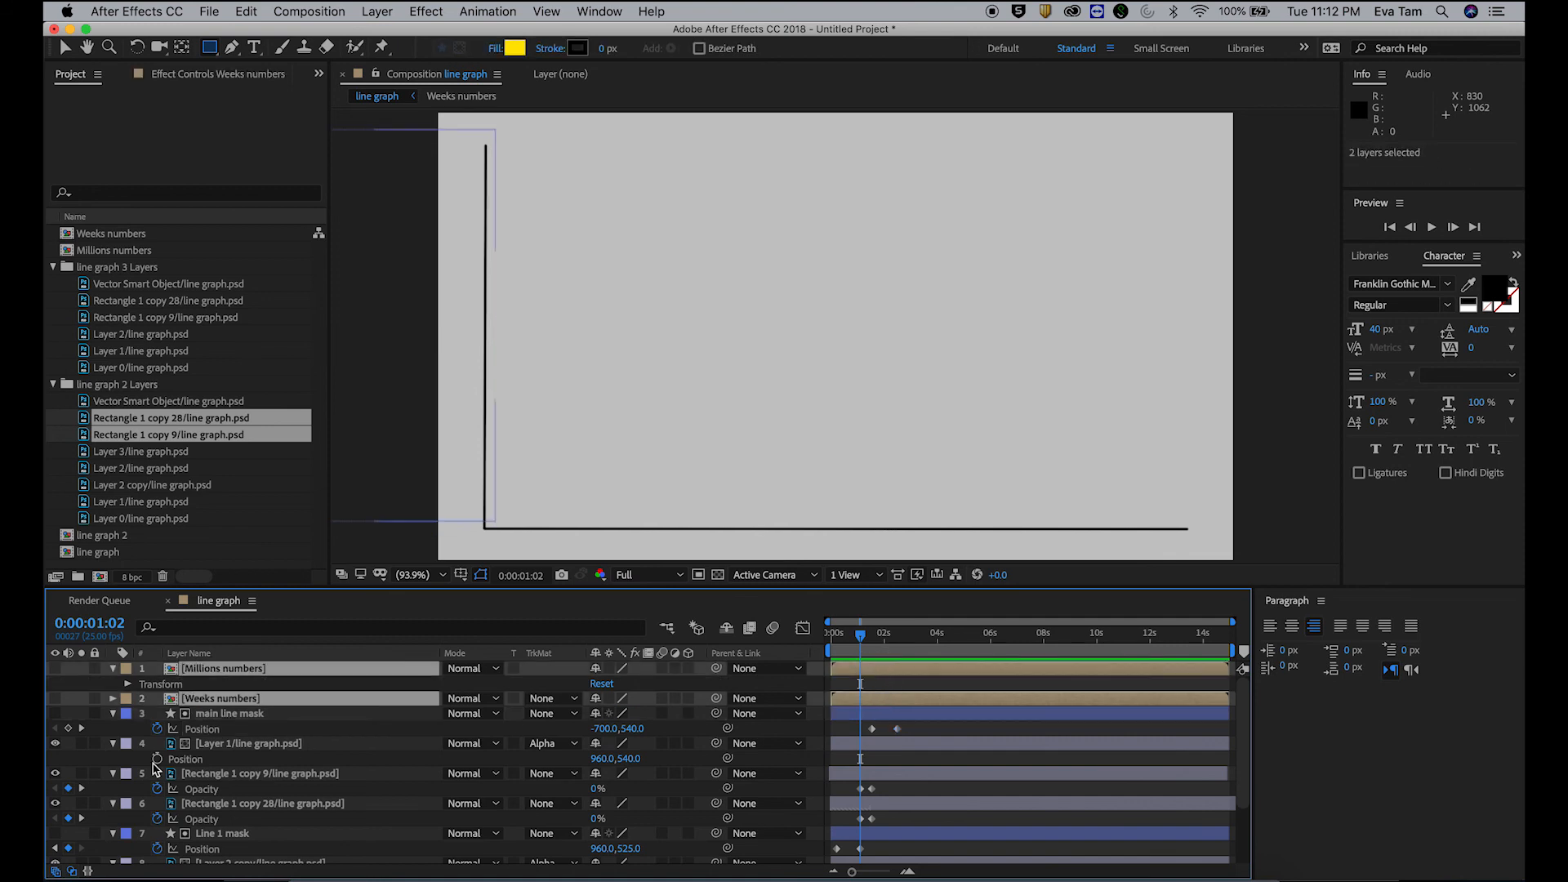
click(56, 698)
click(55, 669)
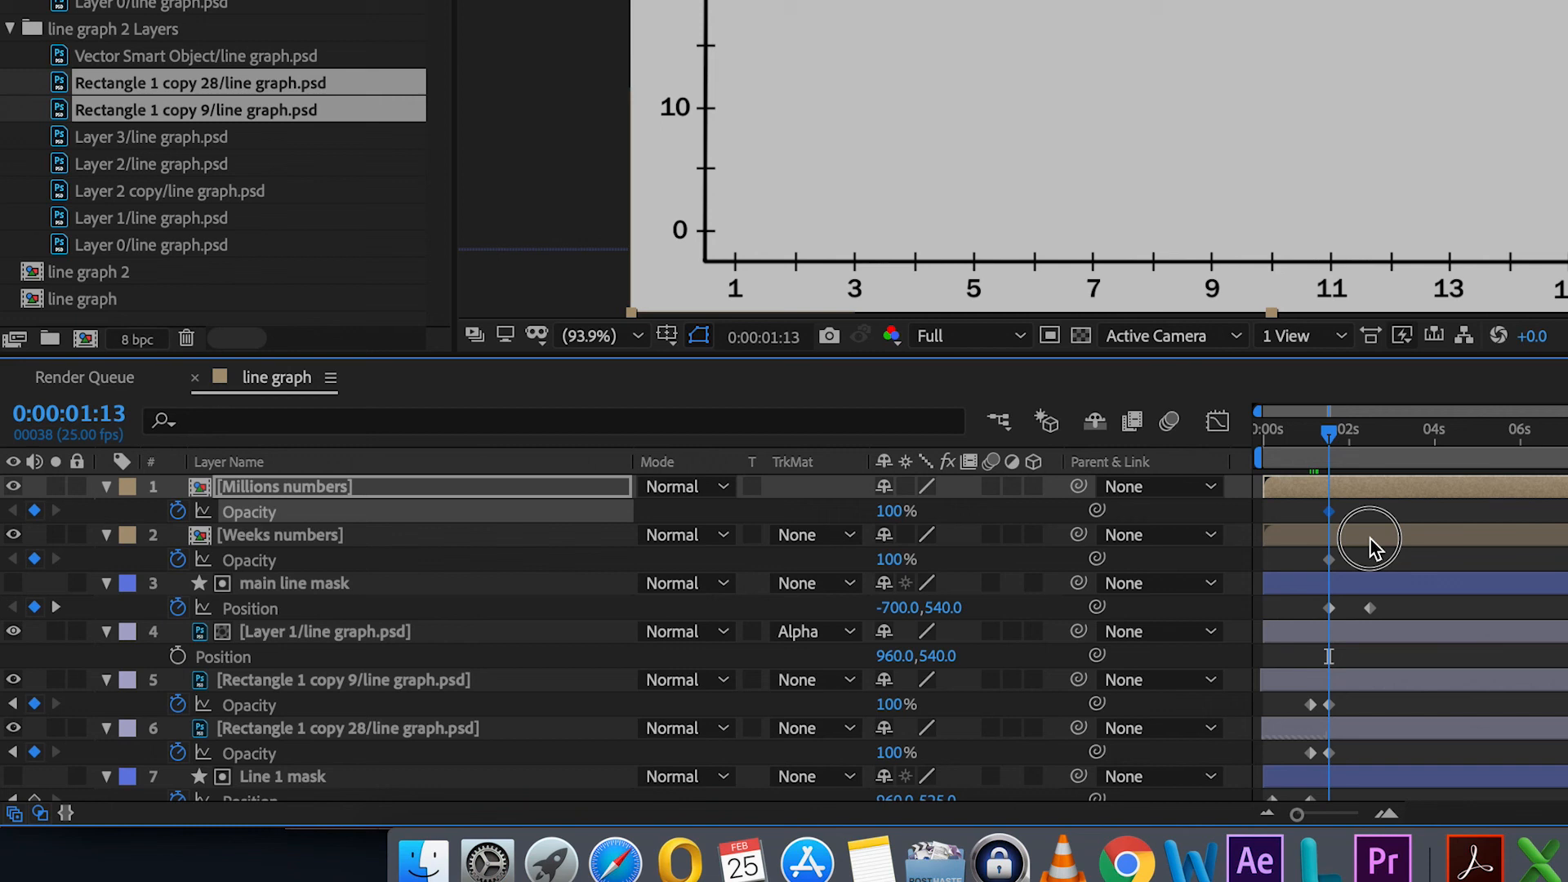
Step: Set the Opacity of both number layers to 0% at 0:00:01:02, matching the start of the tick marks' fade-in
click(1371, 543)
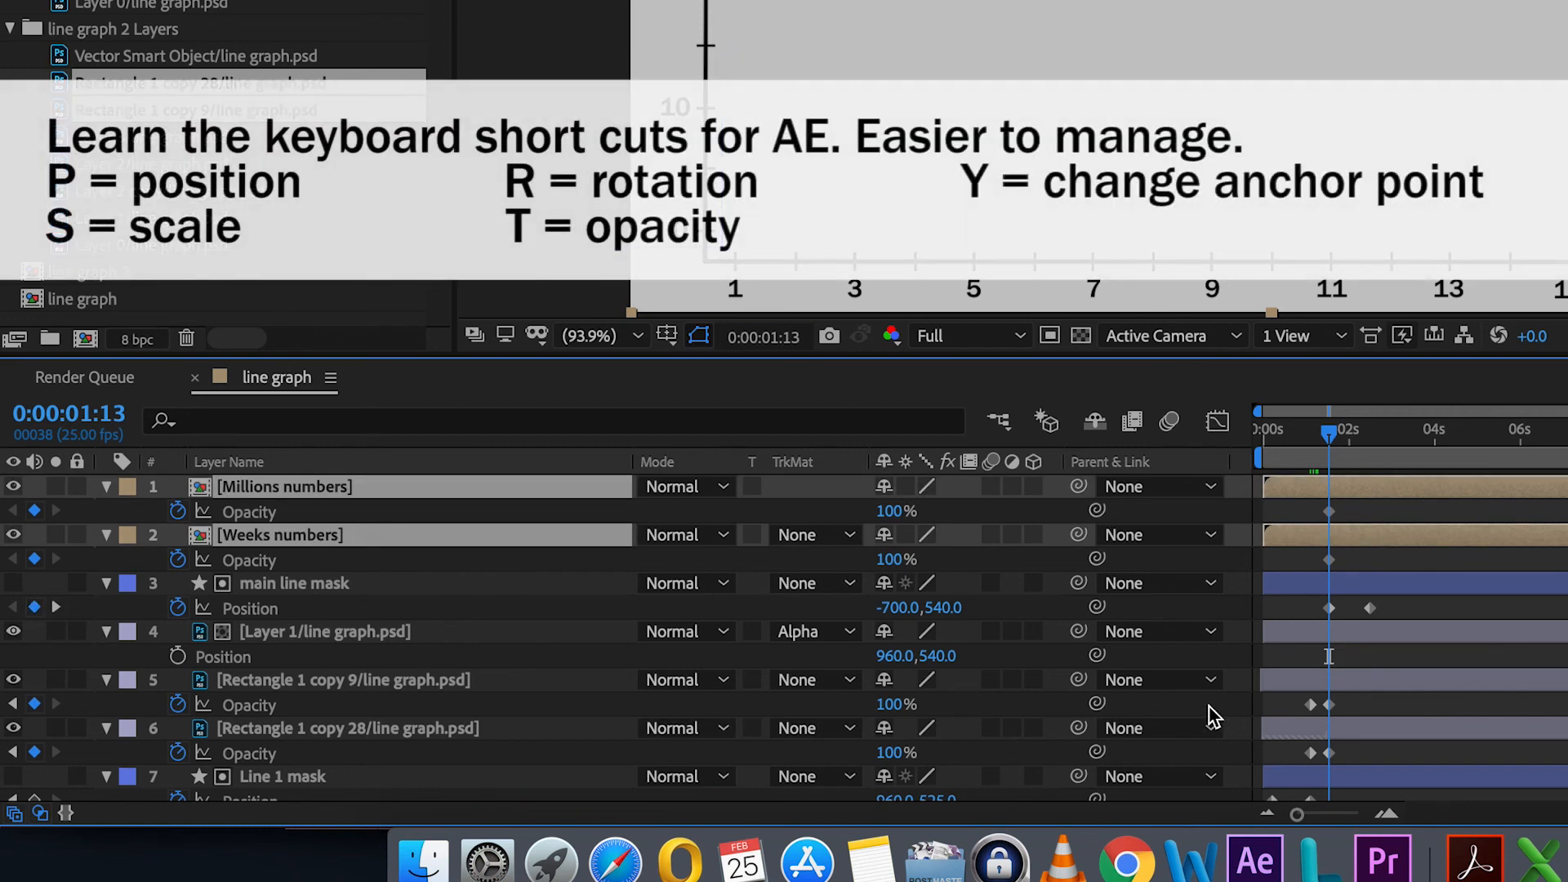
click(14, 704)
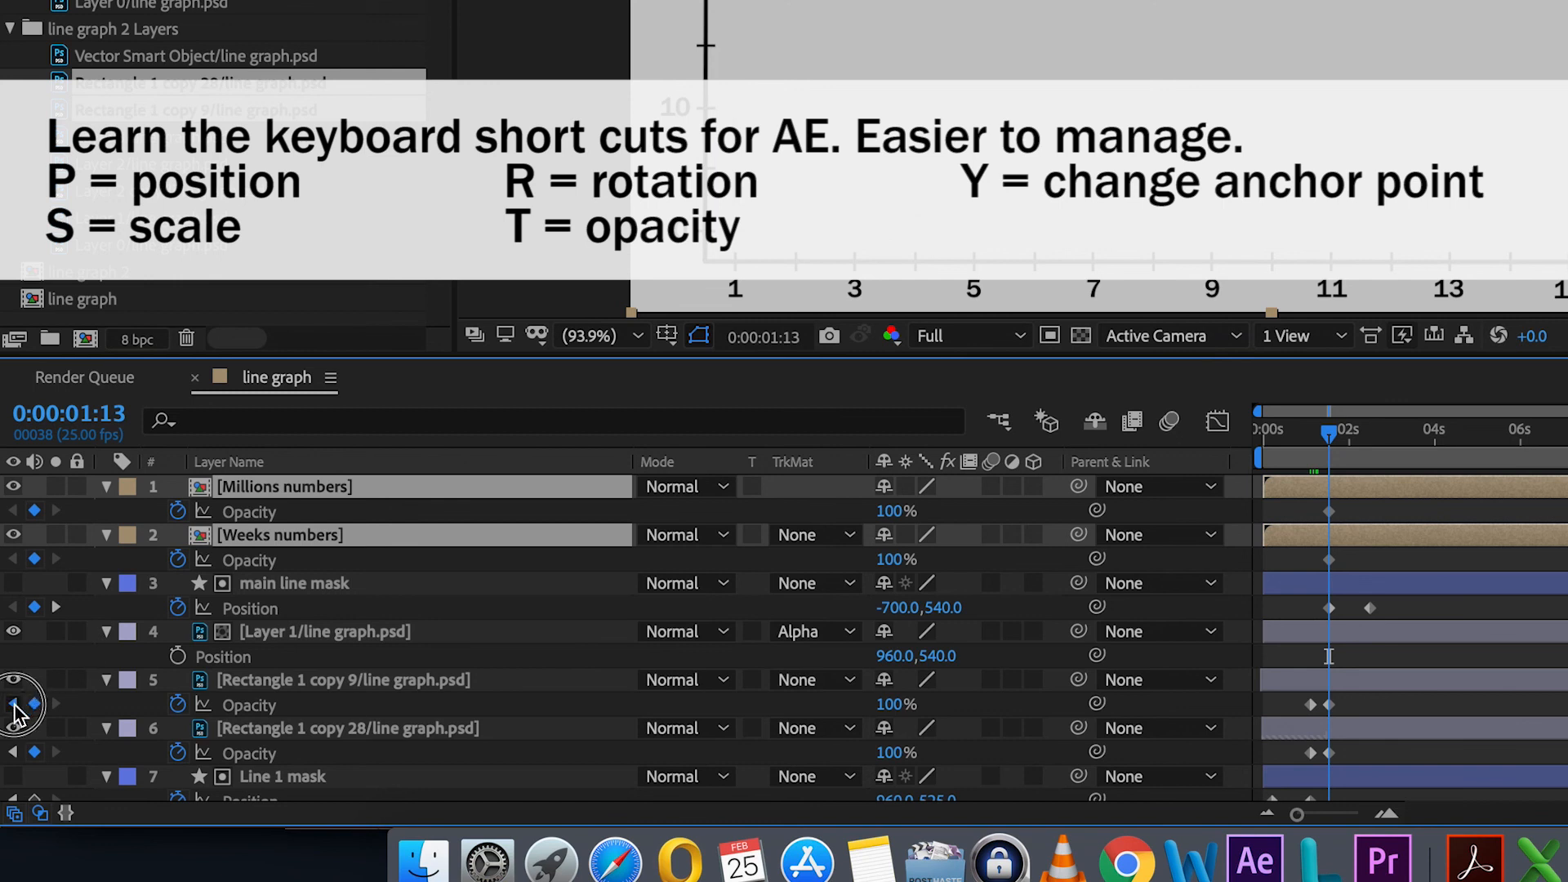
click(888, 514)
text(0)
key(Return)
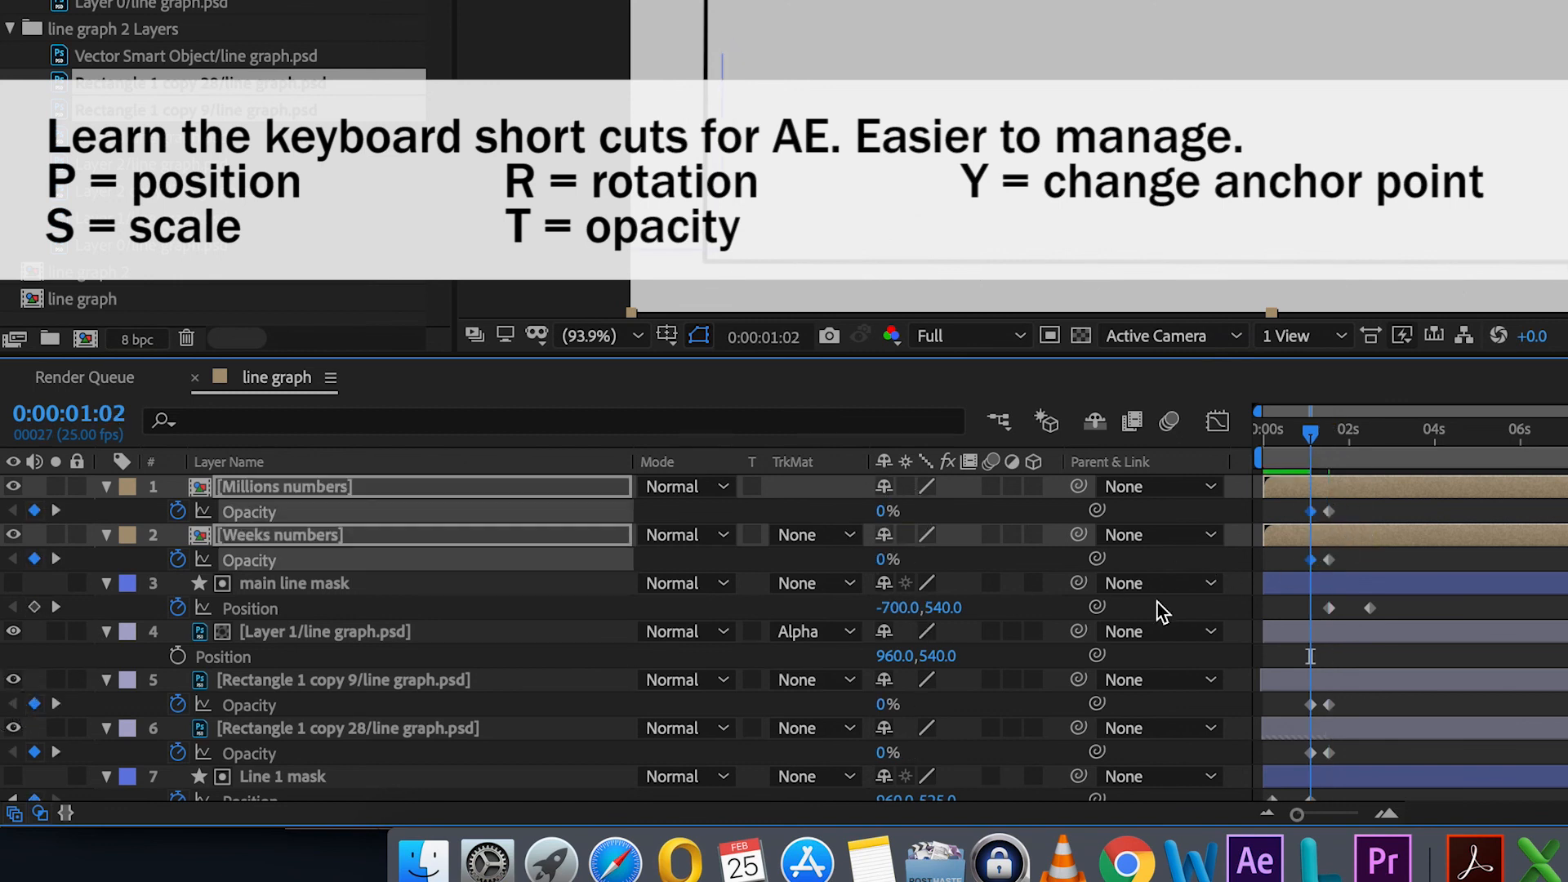
Step: Preview the composition from the start and move the main line mask's ending Position keyframe to about 3 seconds
click(1262, 430)
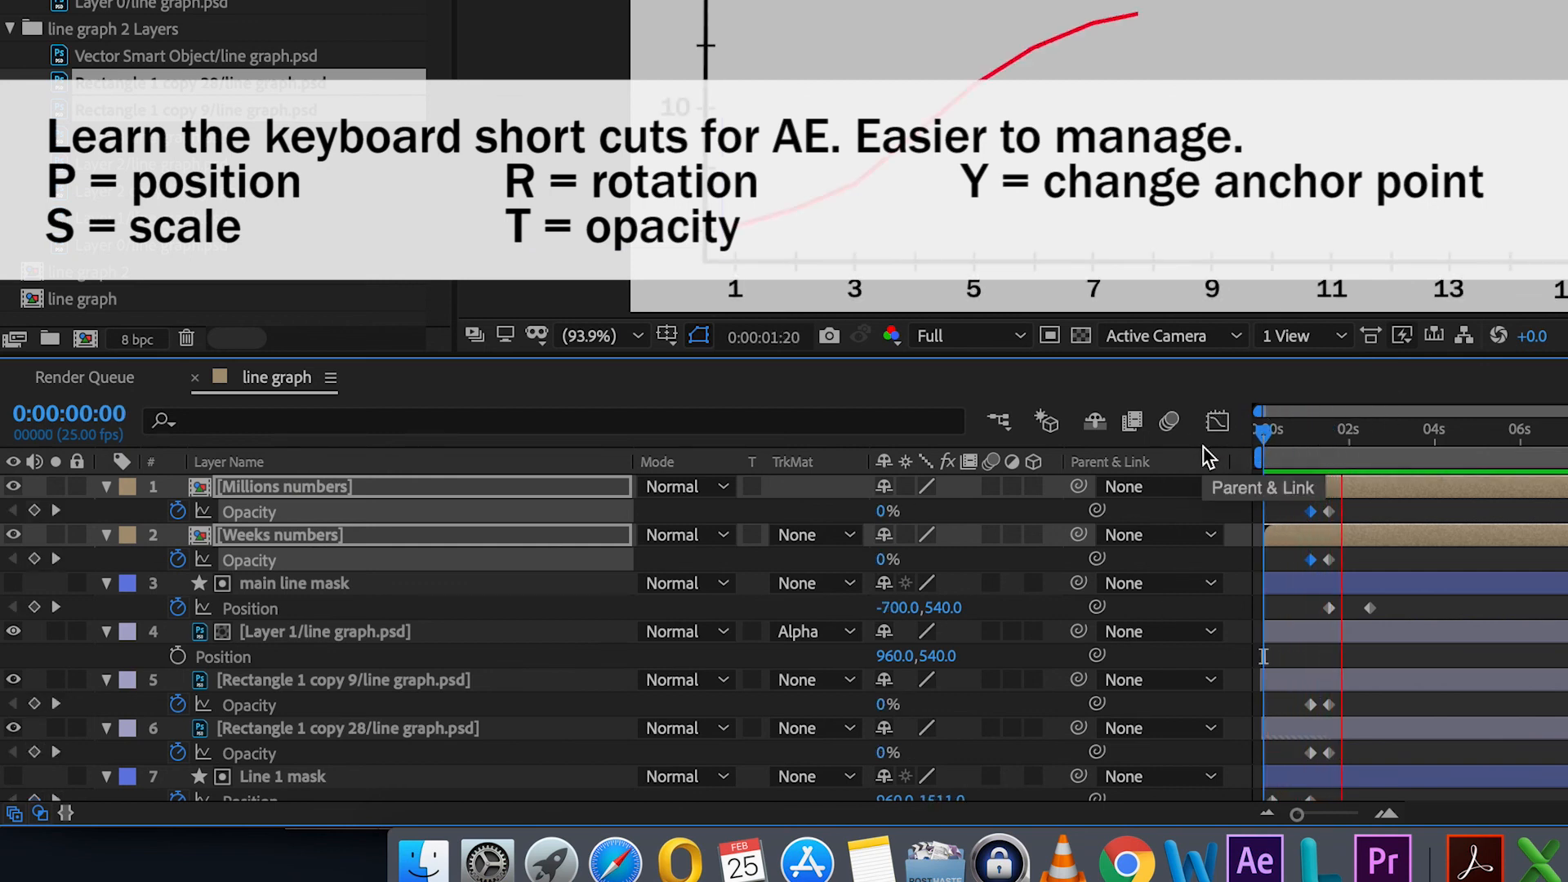
key(space)
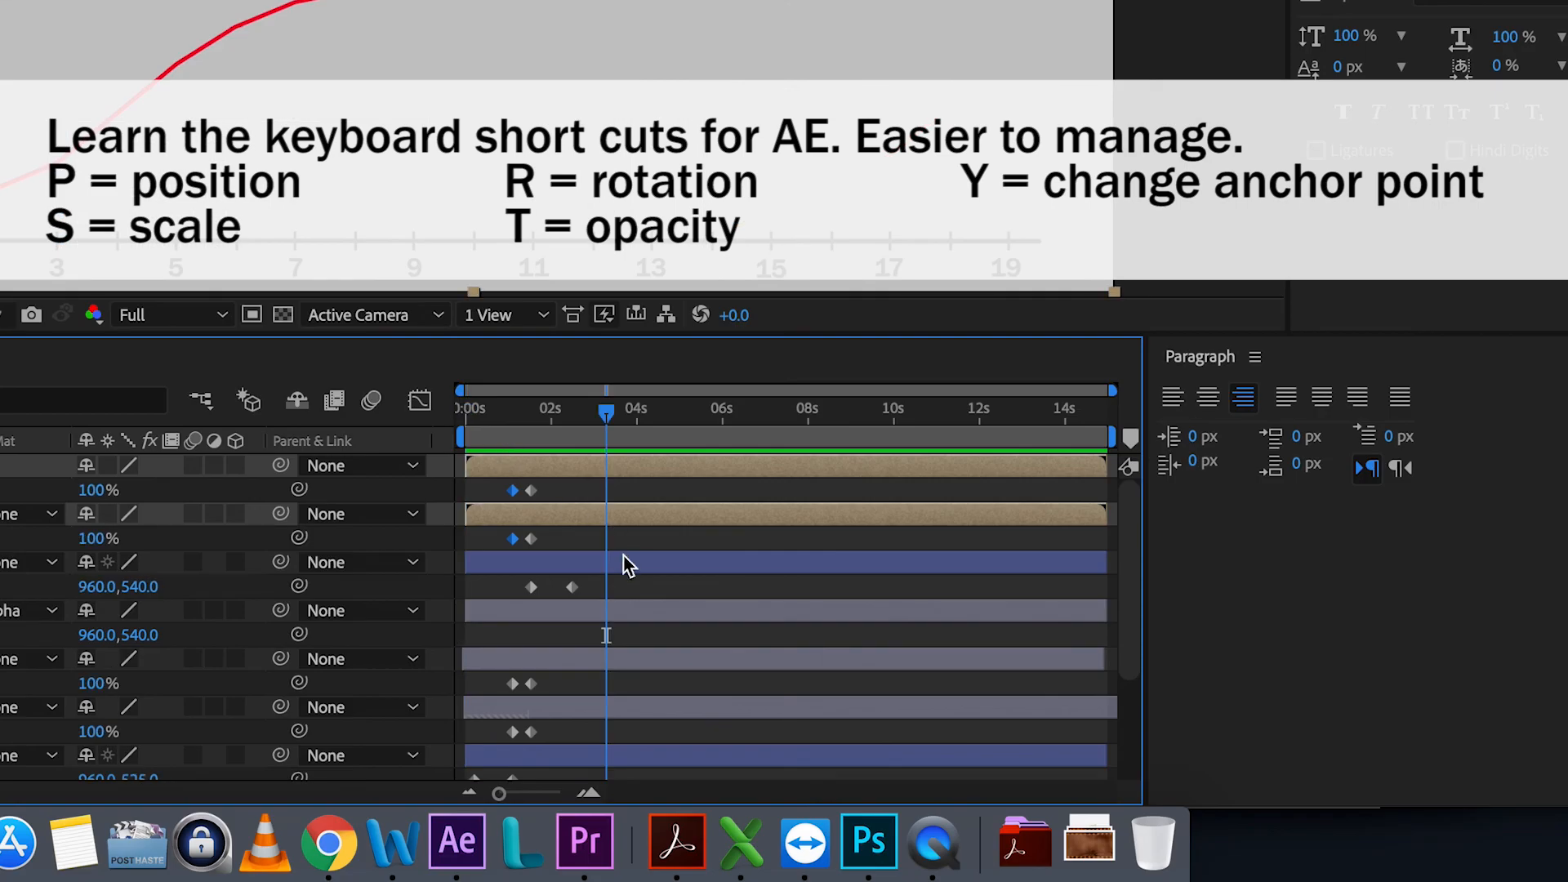
click(1406, 613)
drag(1371, 608, 1387, 608)
drag(592, 596, 601, 592)
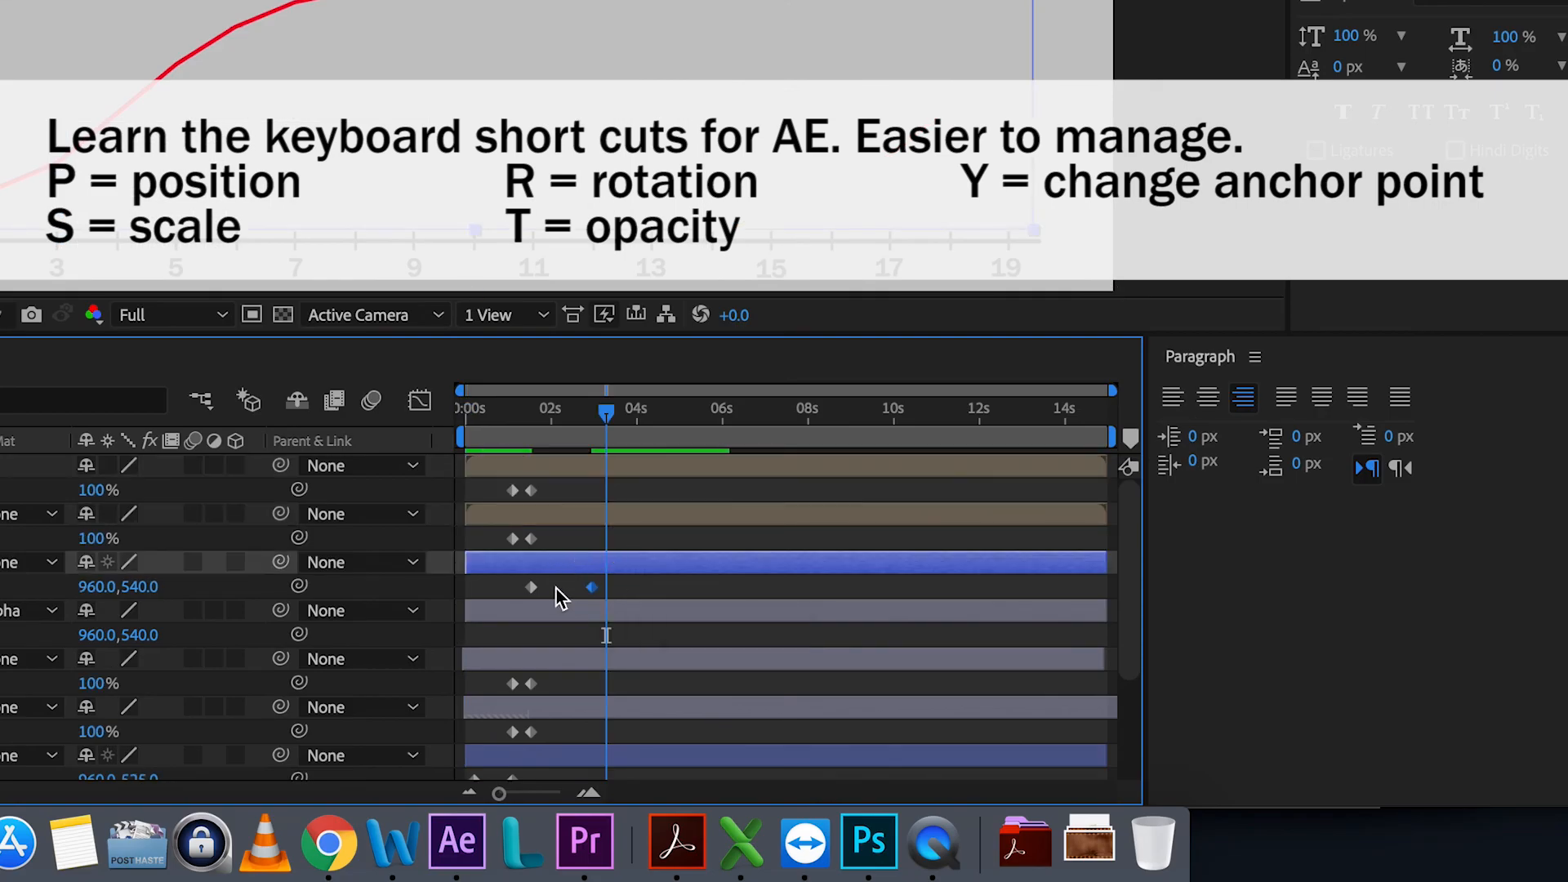
Step: Apply Easy Ease Out to the main line mask's ending Position keyframe and Easy Ease In to its starting one
right_click(595, 600)
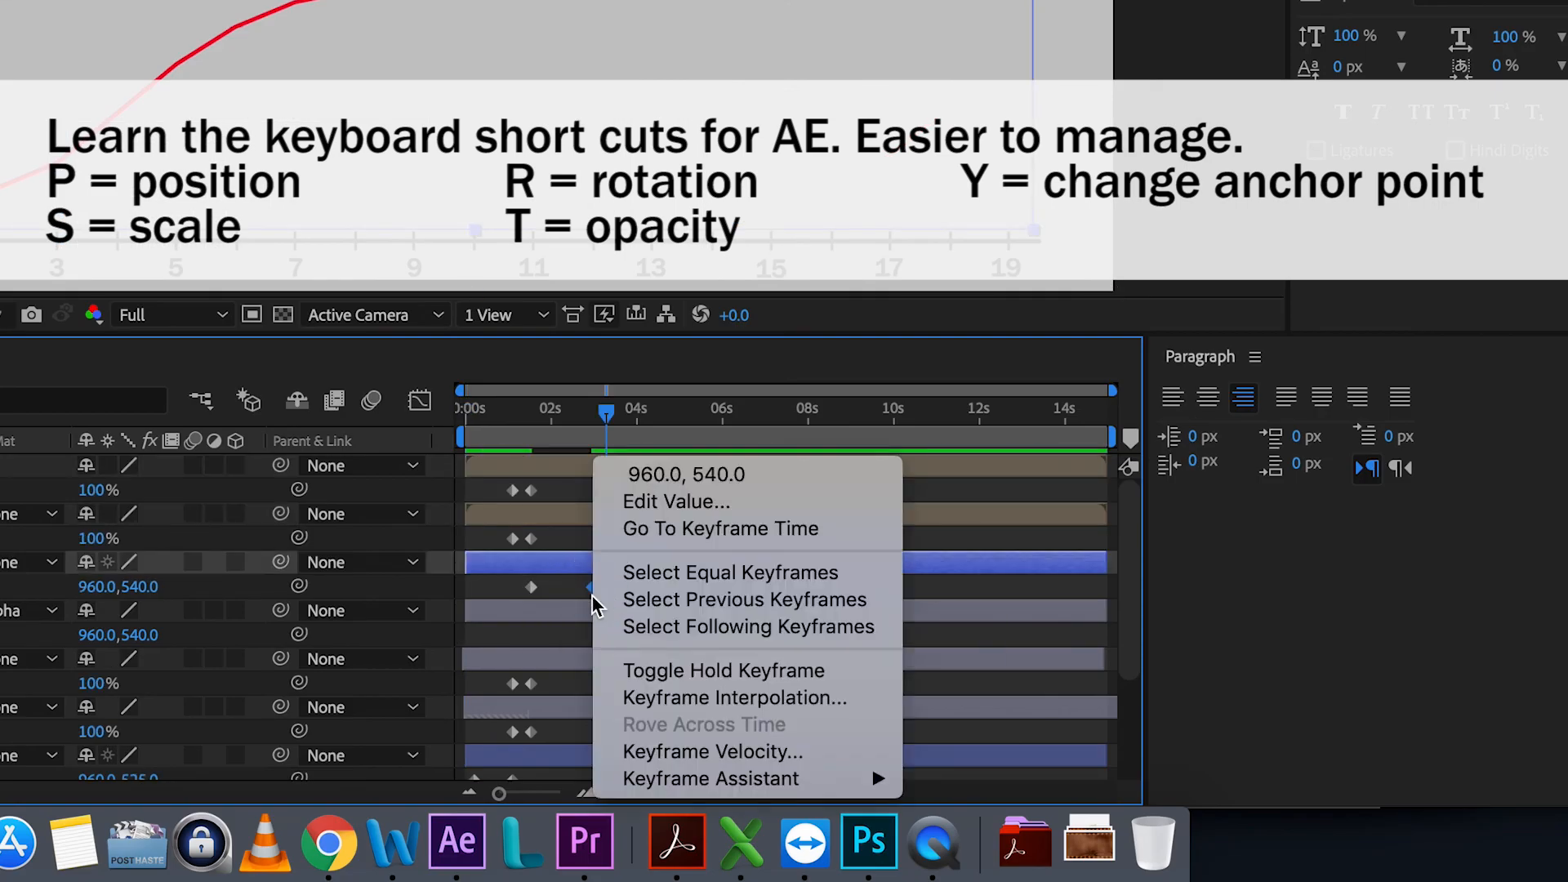
mouse_move(702, 796)
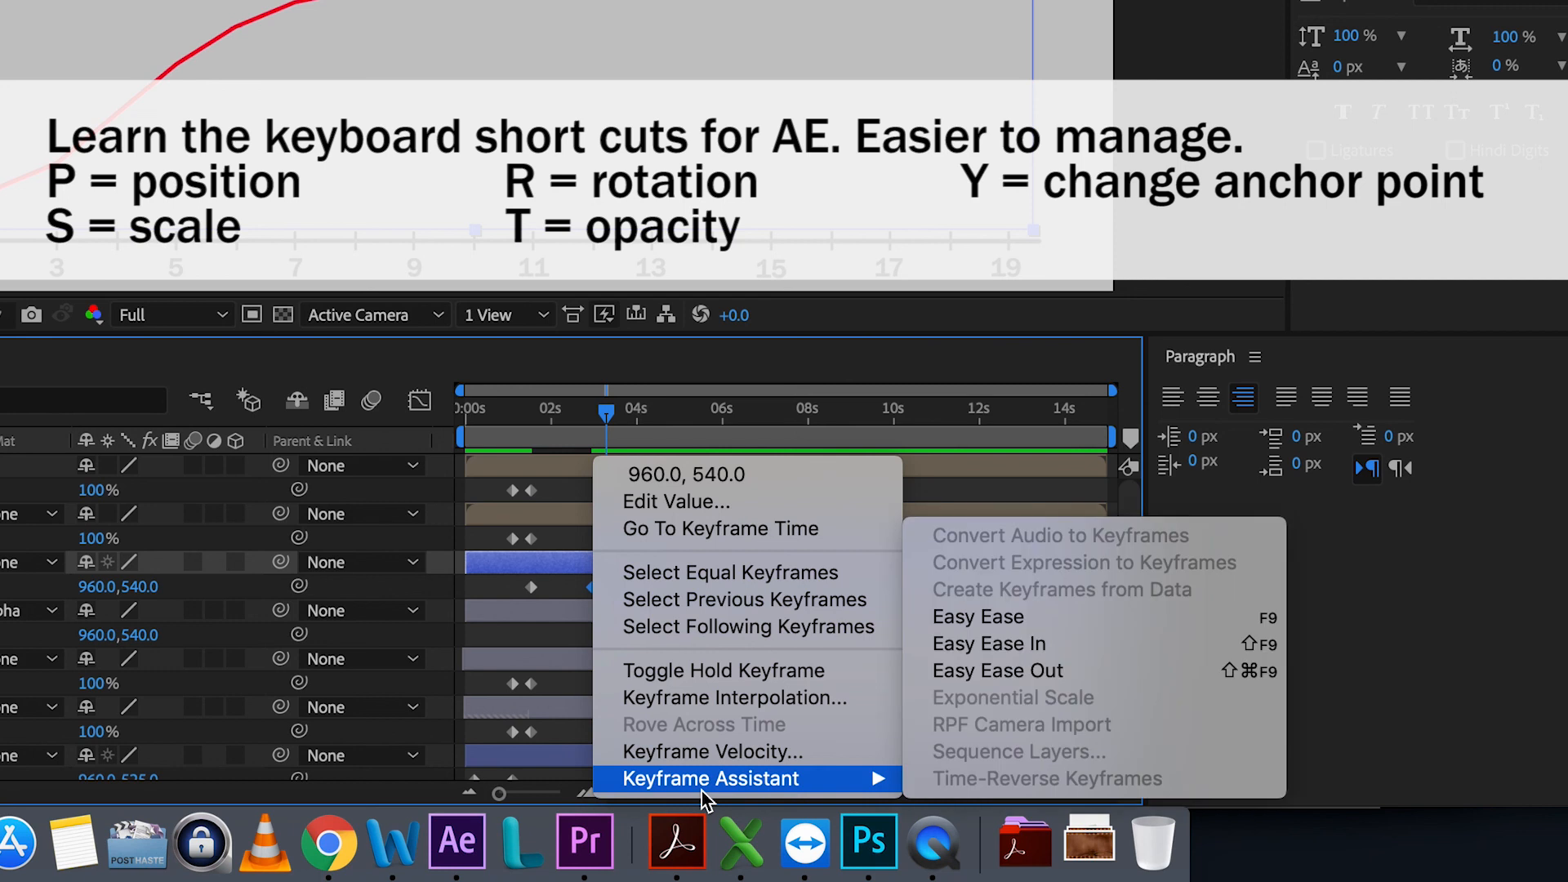
click(1021, 671)
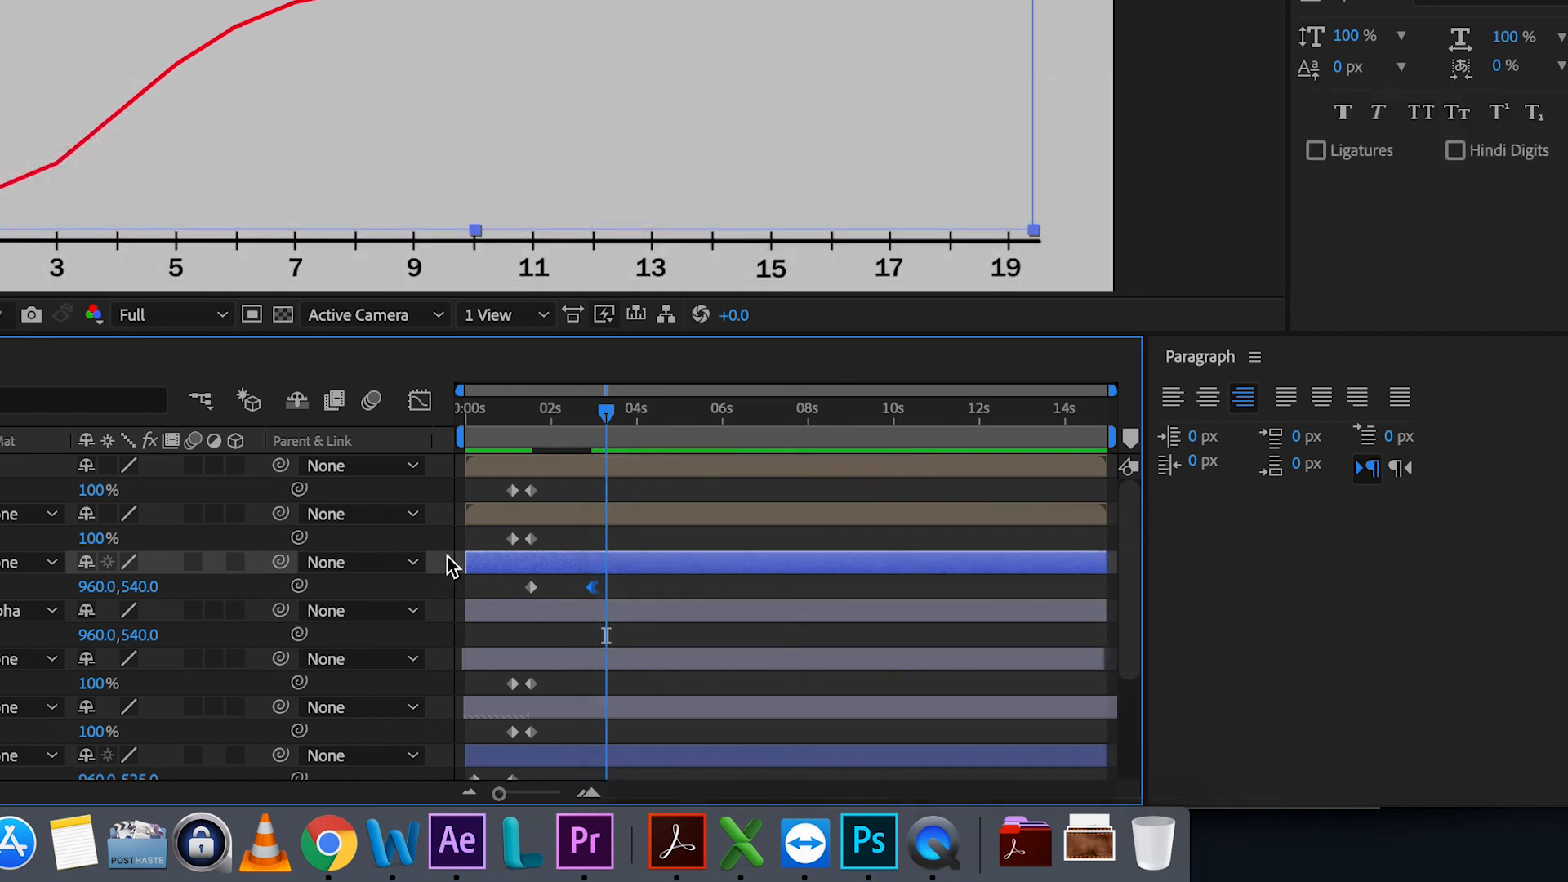
right_click(527, 596)
mouse_move(602, 781)
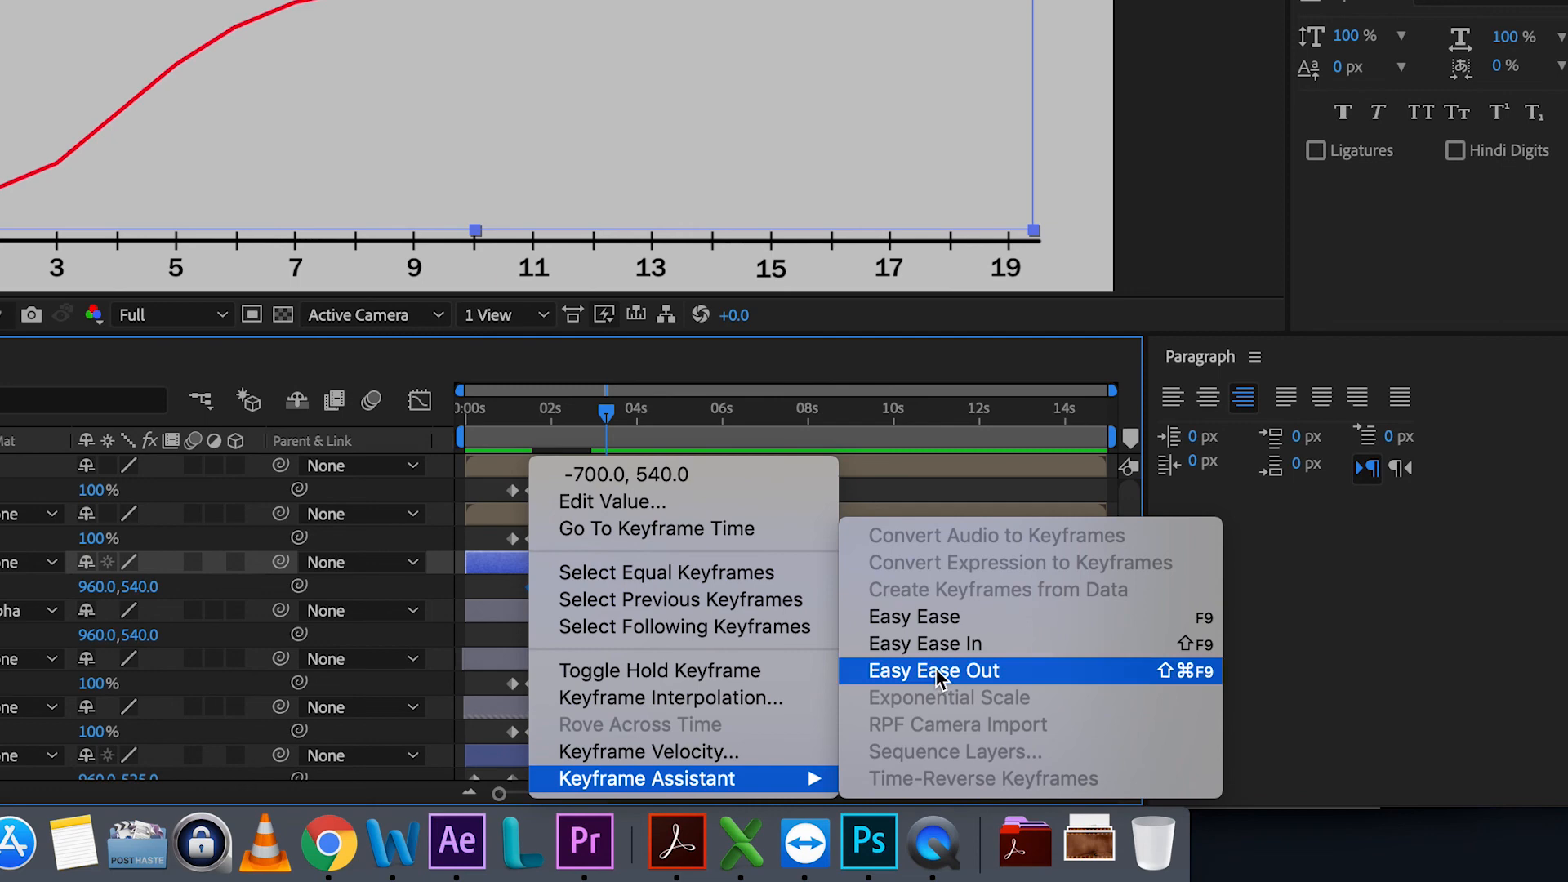
click(923, 643)
Step: Play back the animation from 0:00:01:02 to check the eased reveal of the red line
drag(868, 643, 859, 645)
key(space)
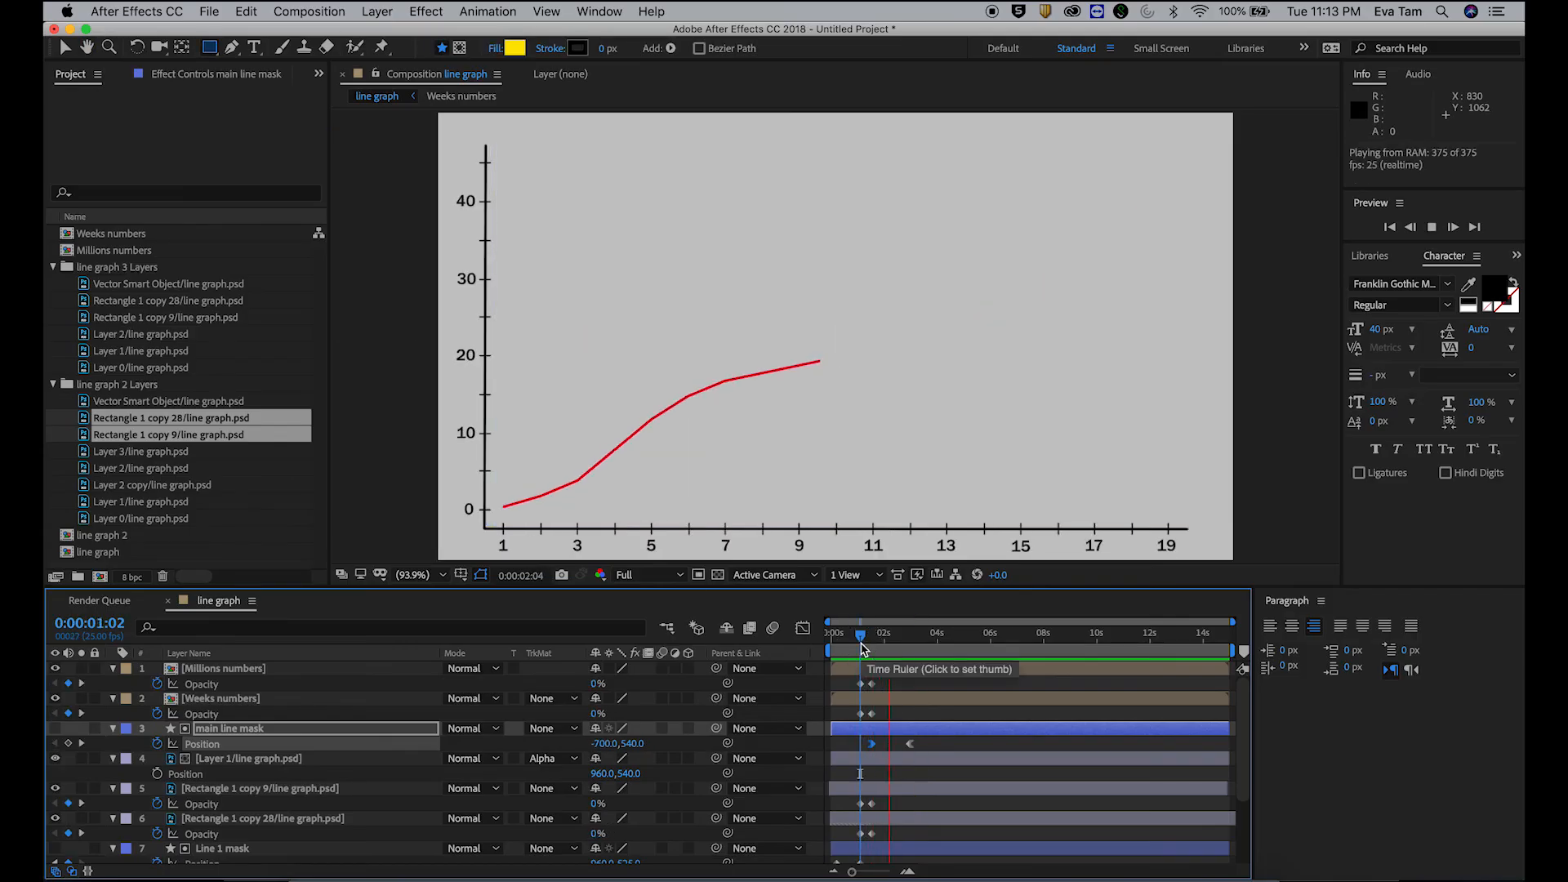
key(space)
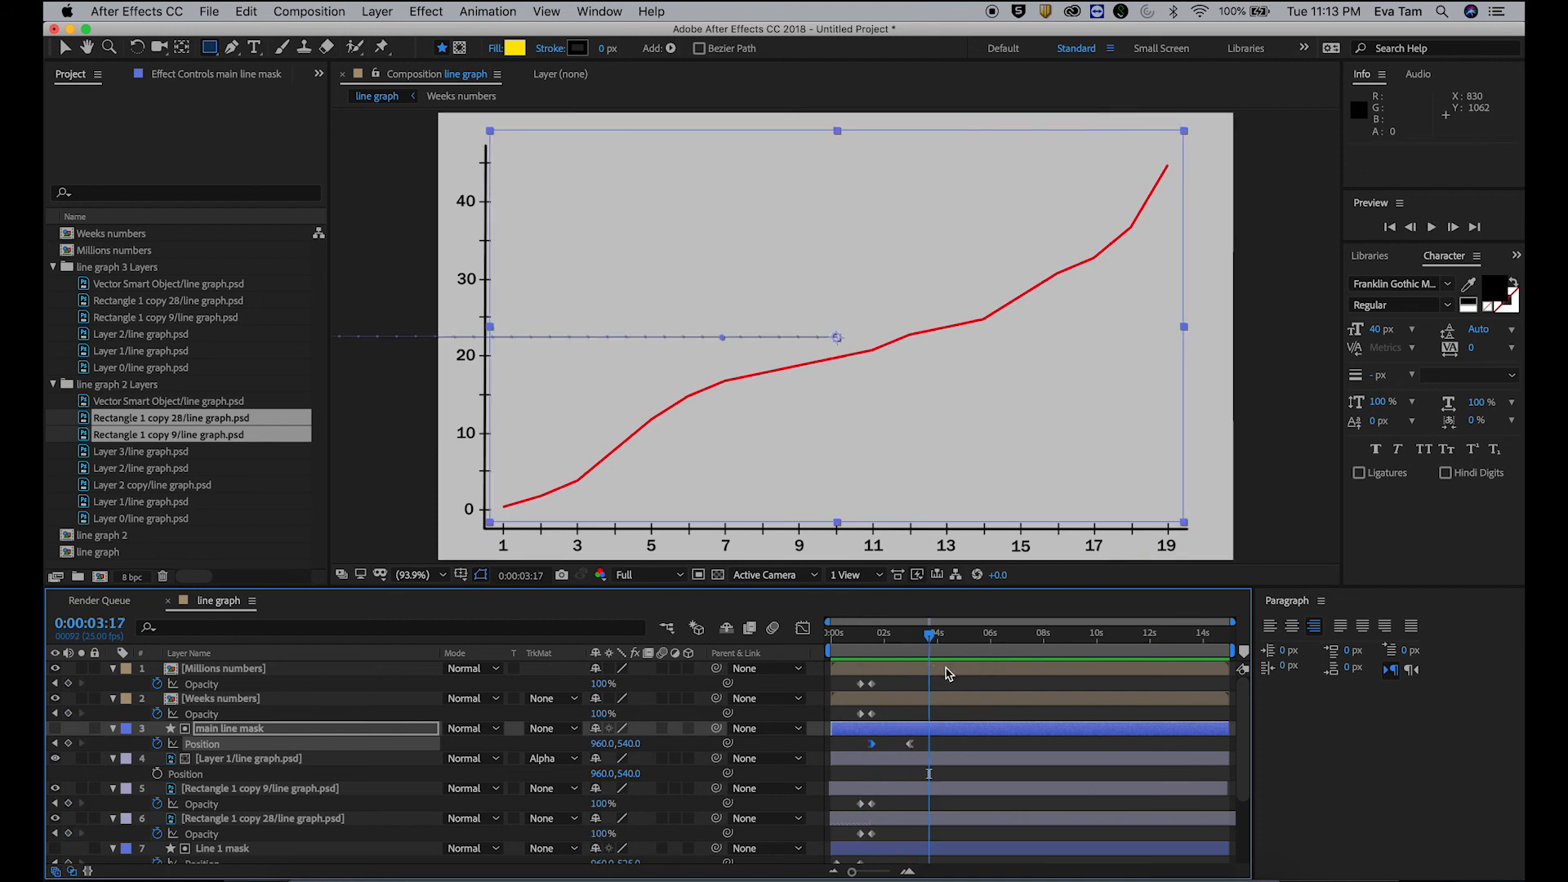
Step: Review the layer stack's keyframes and play back the whole line graph composition from the start
click(948, 672)
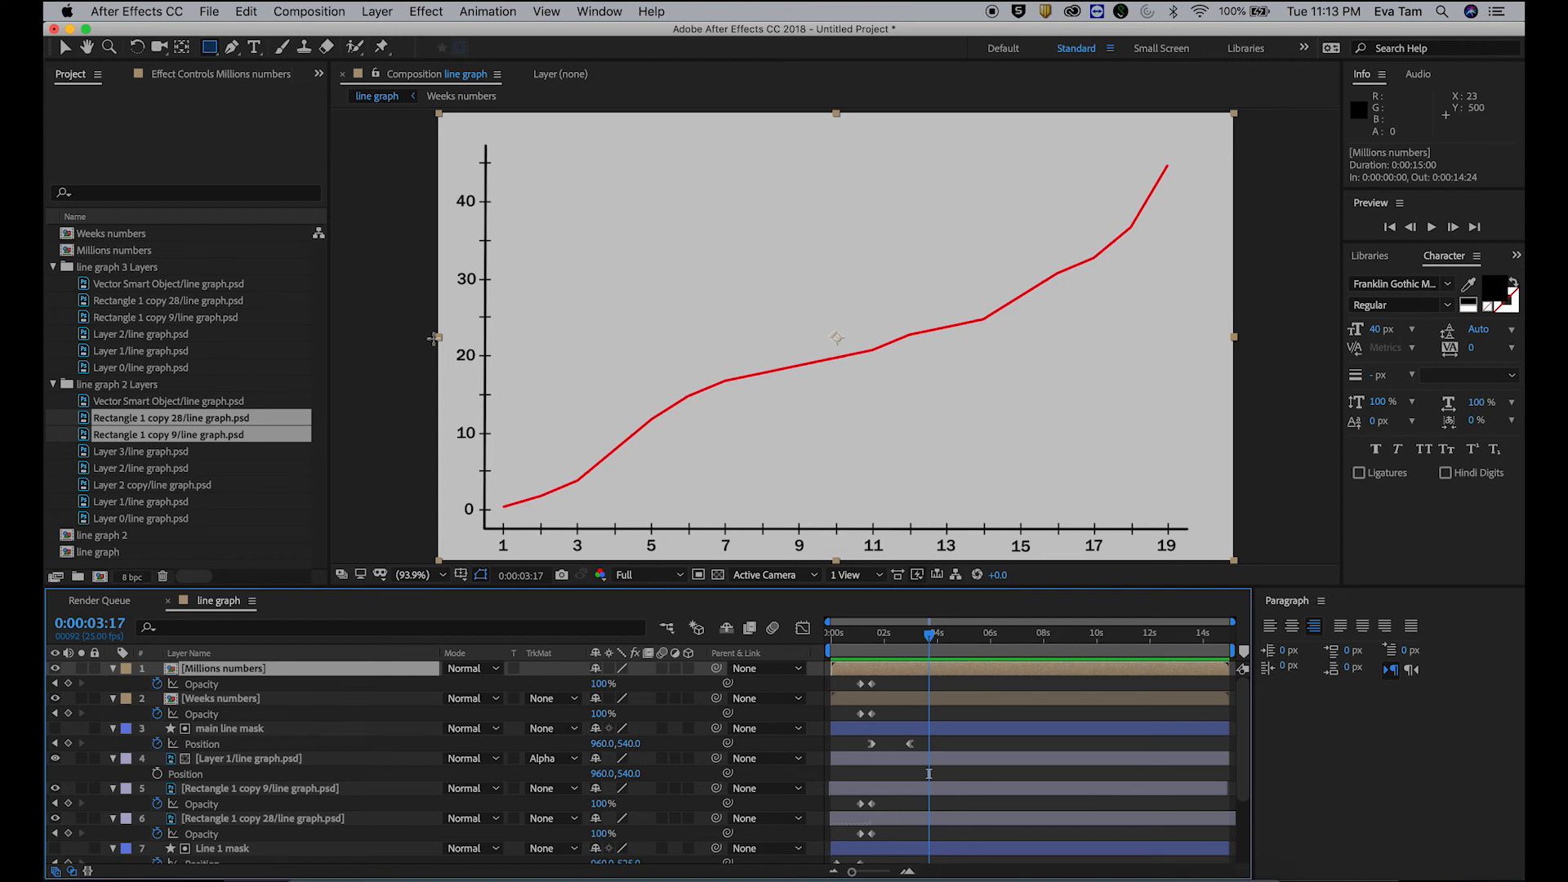
scroll(939, 718, down, 5)
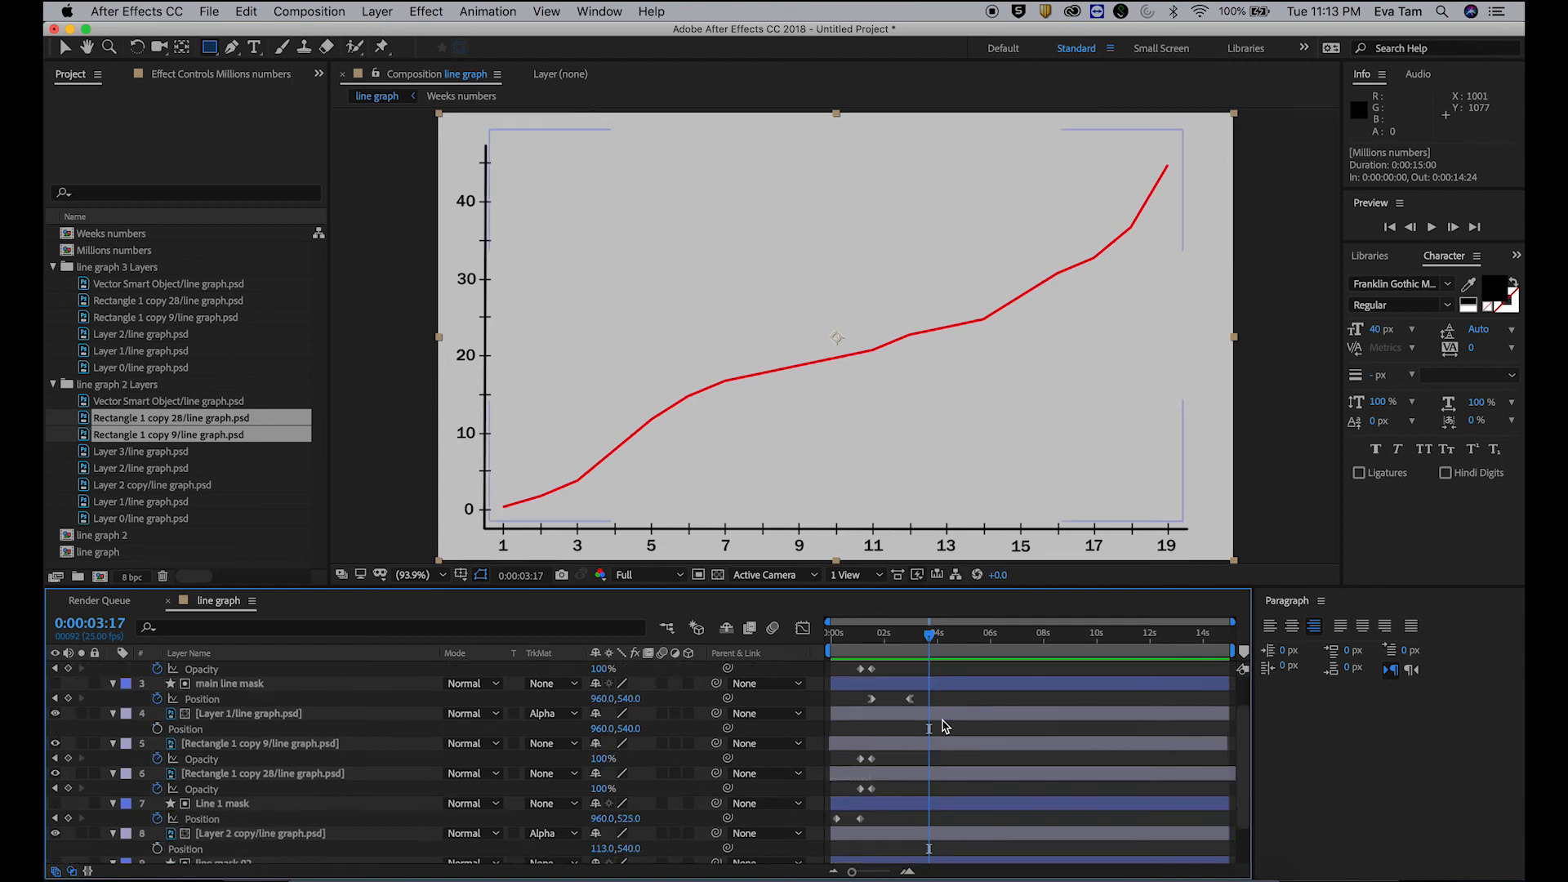
scroll(873, 696, up, 5)
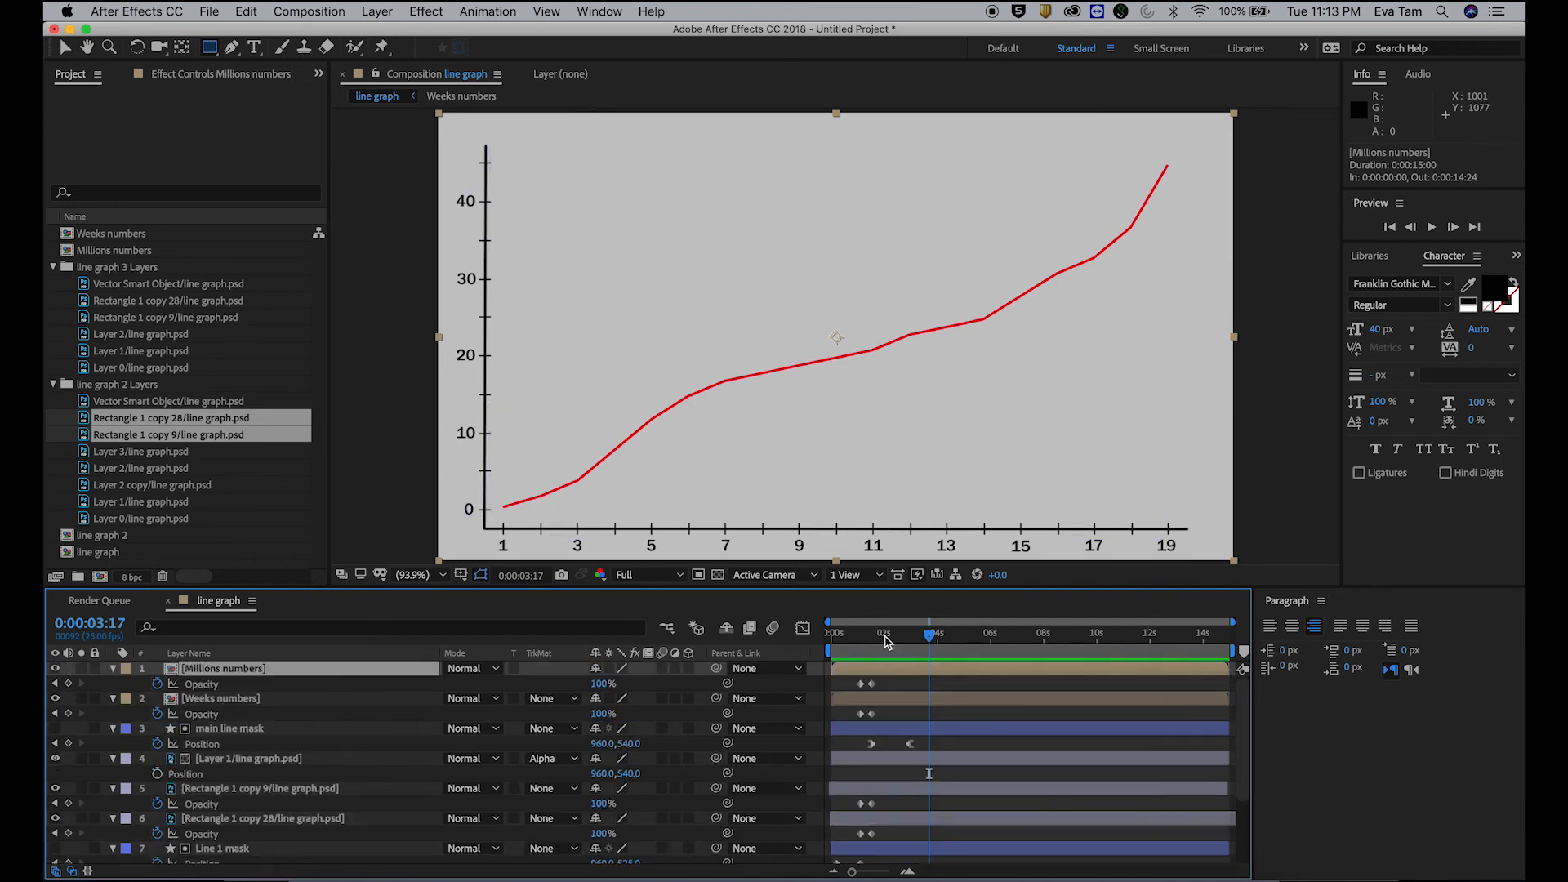
click(831, 633)
key(space)
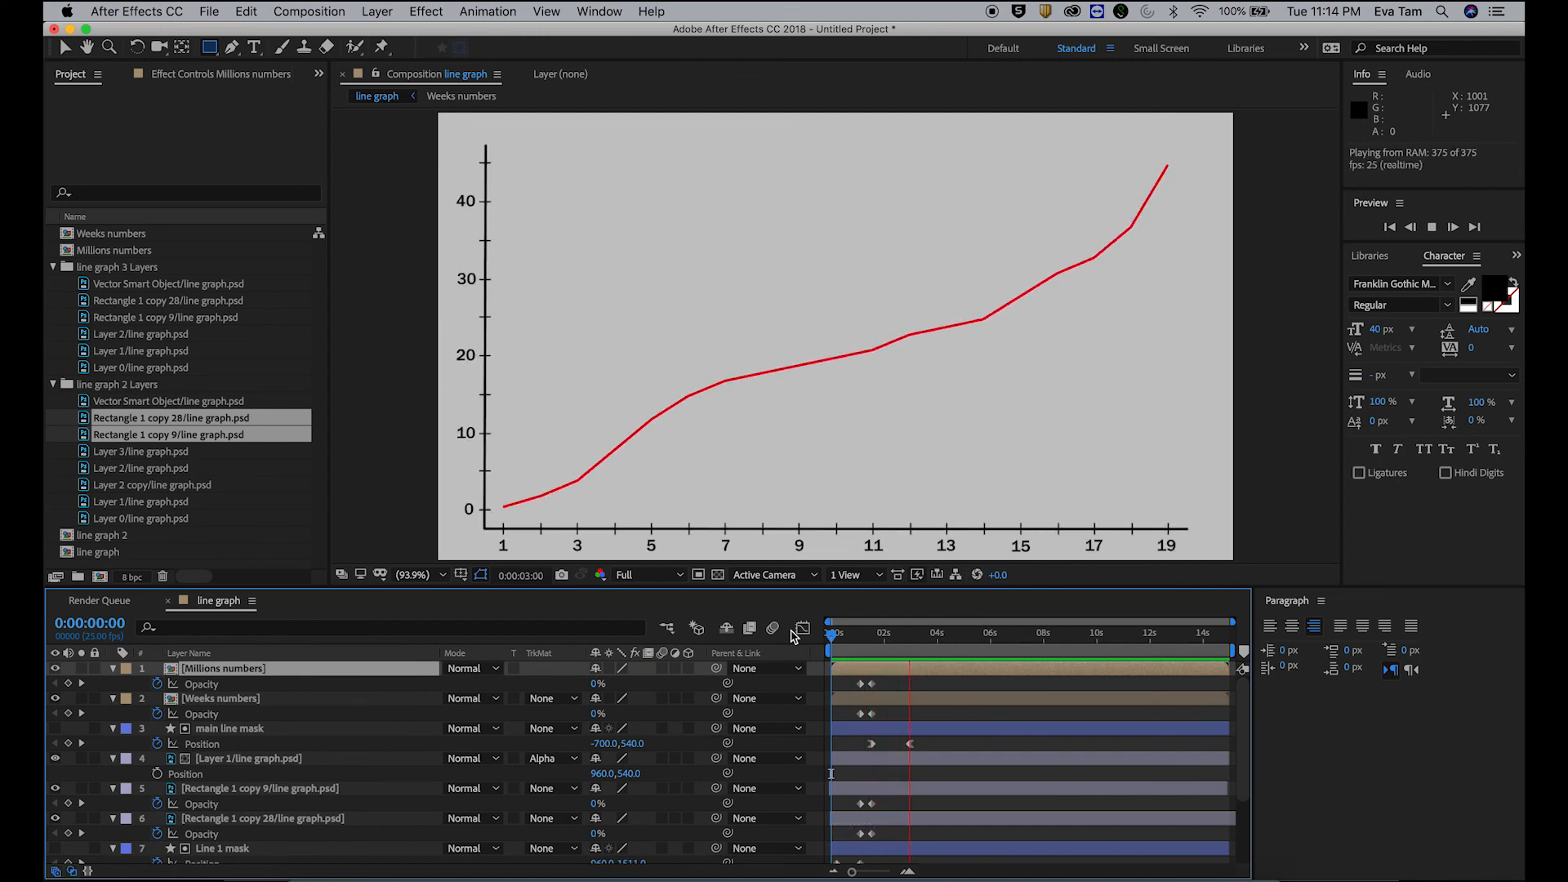
Step: Replay the animation from 0:00:00:00 and stop it after the red line has been drawn
click(830, 634)
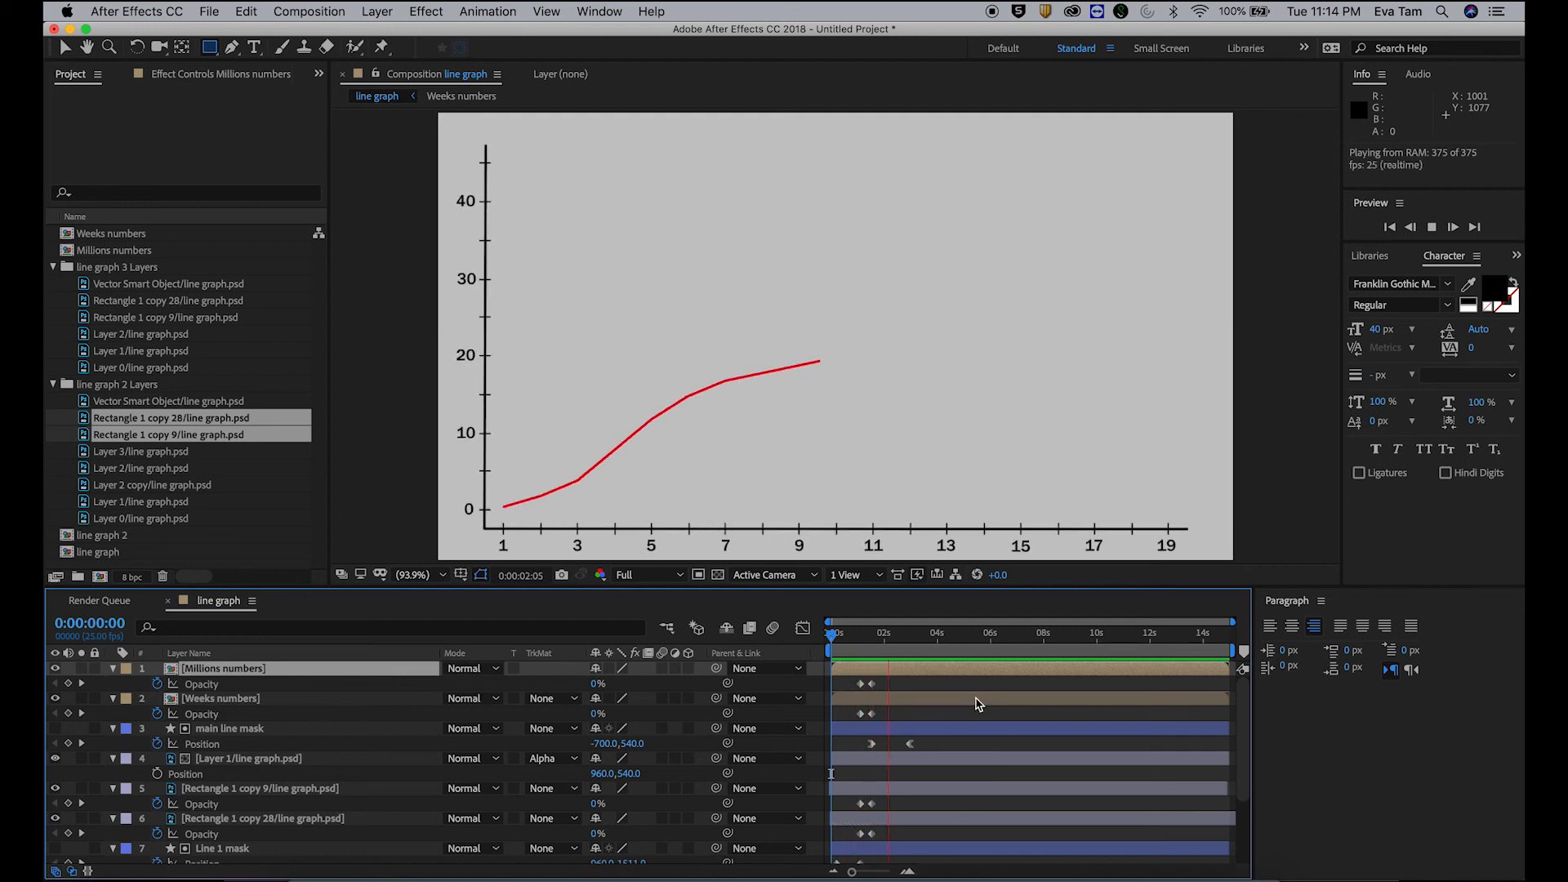
key(space)
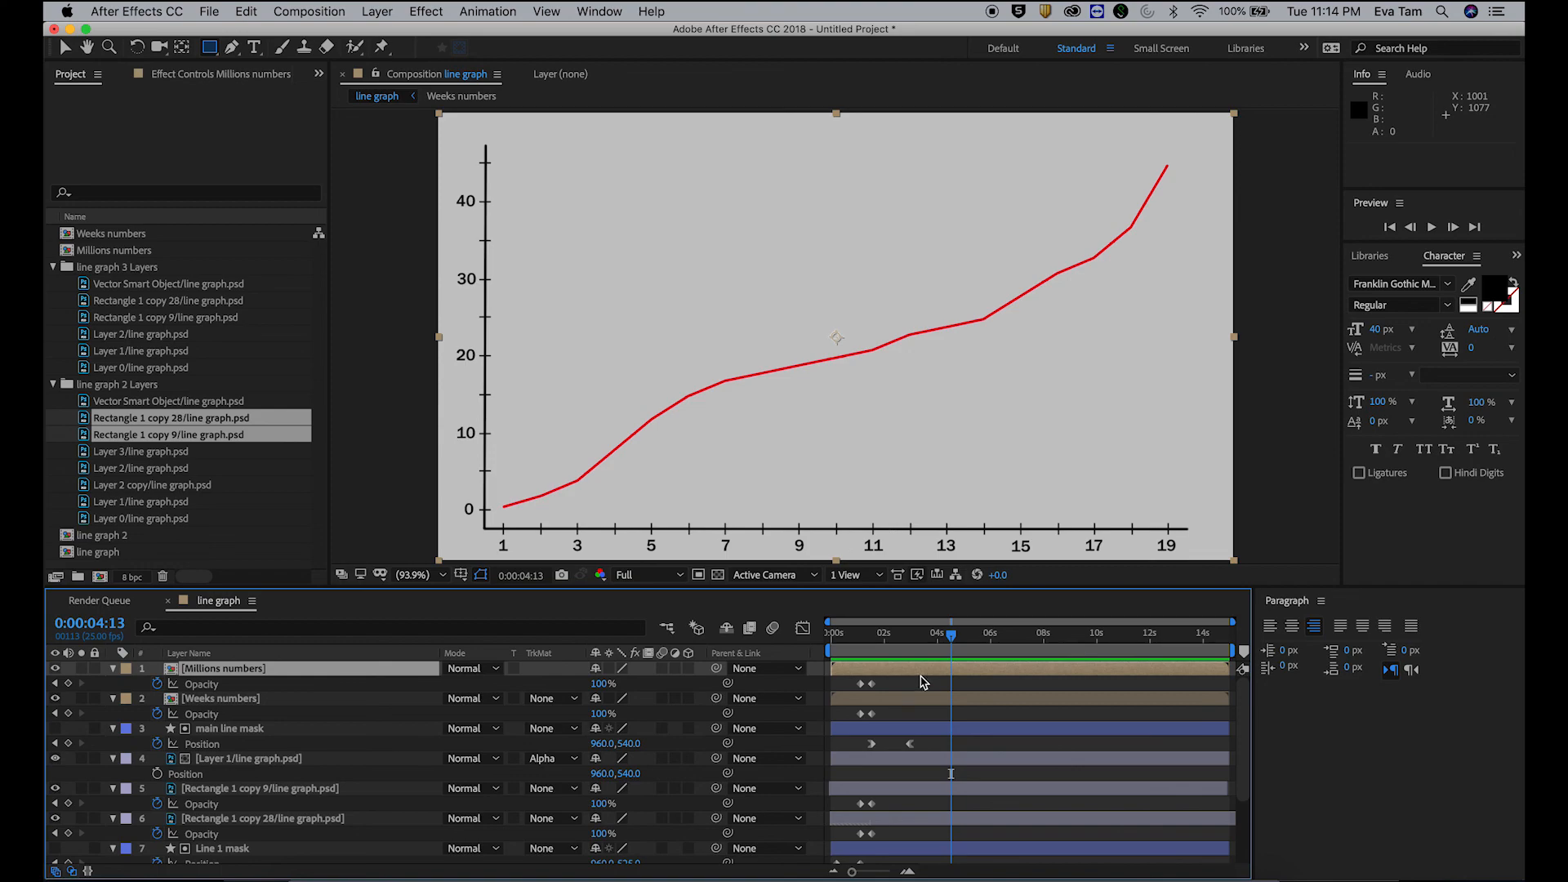
Step: Switch to the BONG JOON HO SCRIPT document in Chrome and capitalize "States" in the voiceover sentence about movie sales
key(super+Tab)
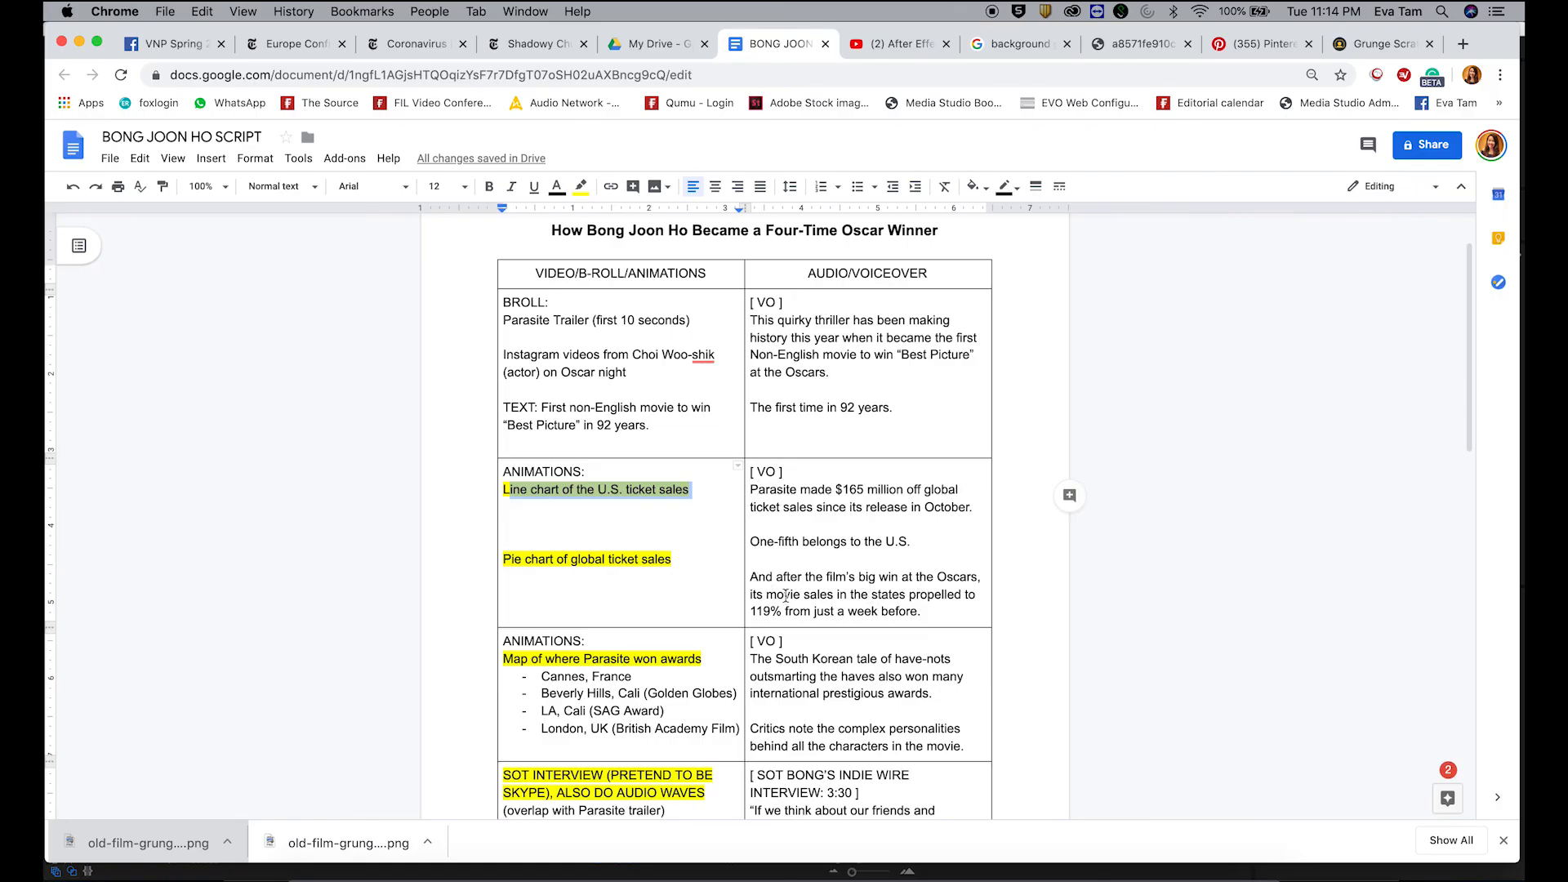
click(881, 593)
key(BackSpace)
text(S)
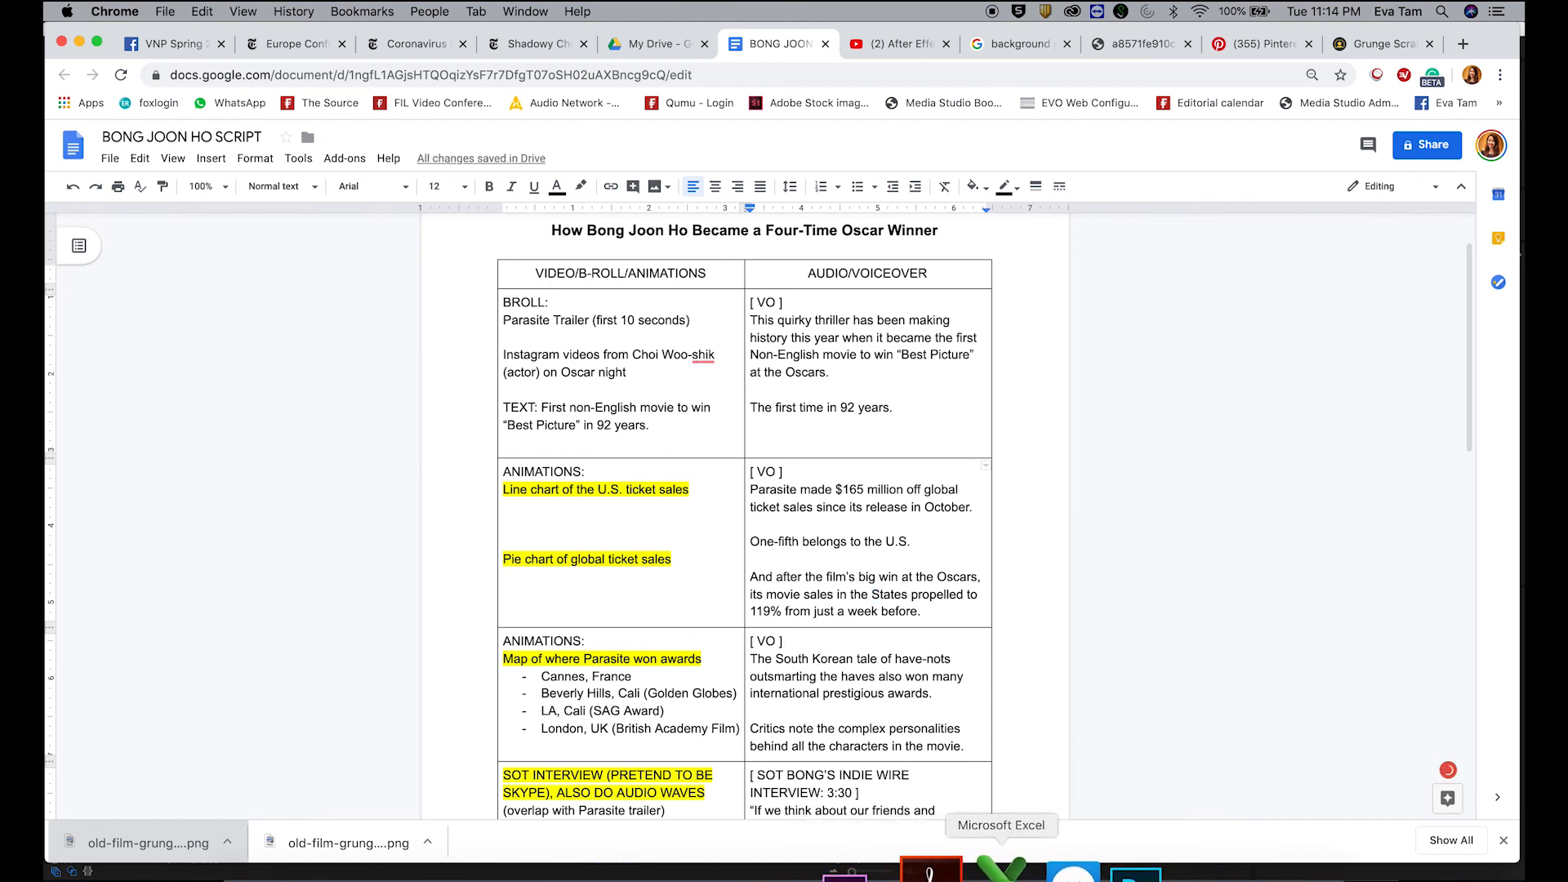
Step: Return to After Effects, set the shape fill to white, and draw a small ellipse below the red line above weeks 15 to 17
click(819, 870)
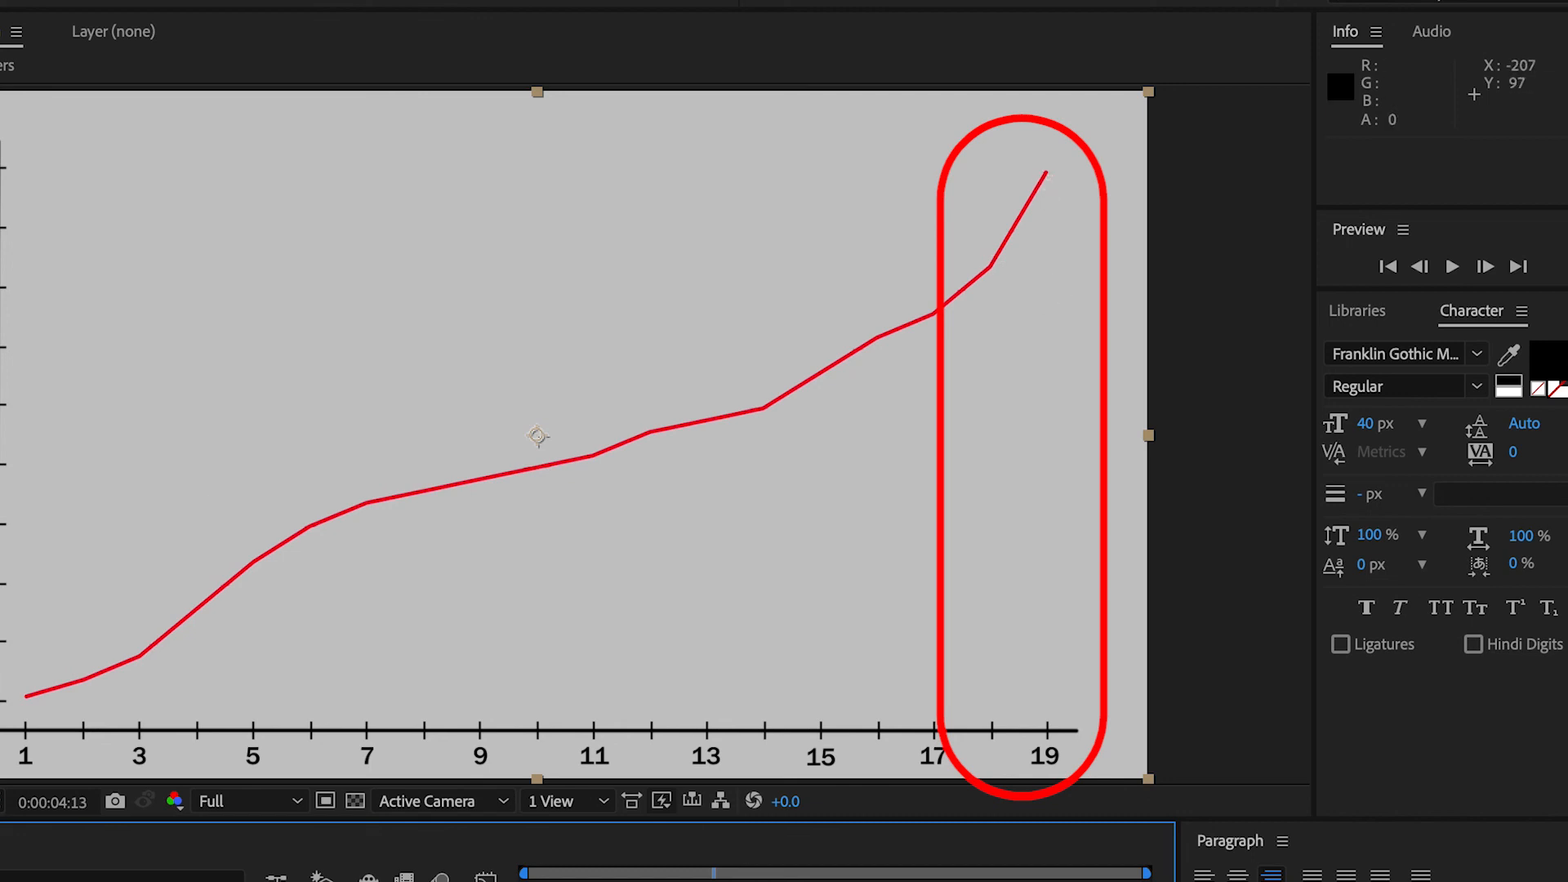
click(0, 282)
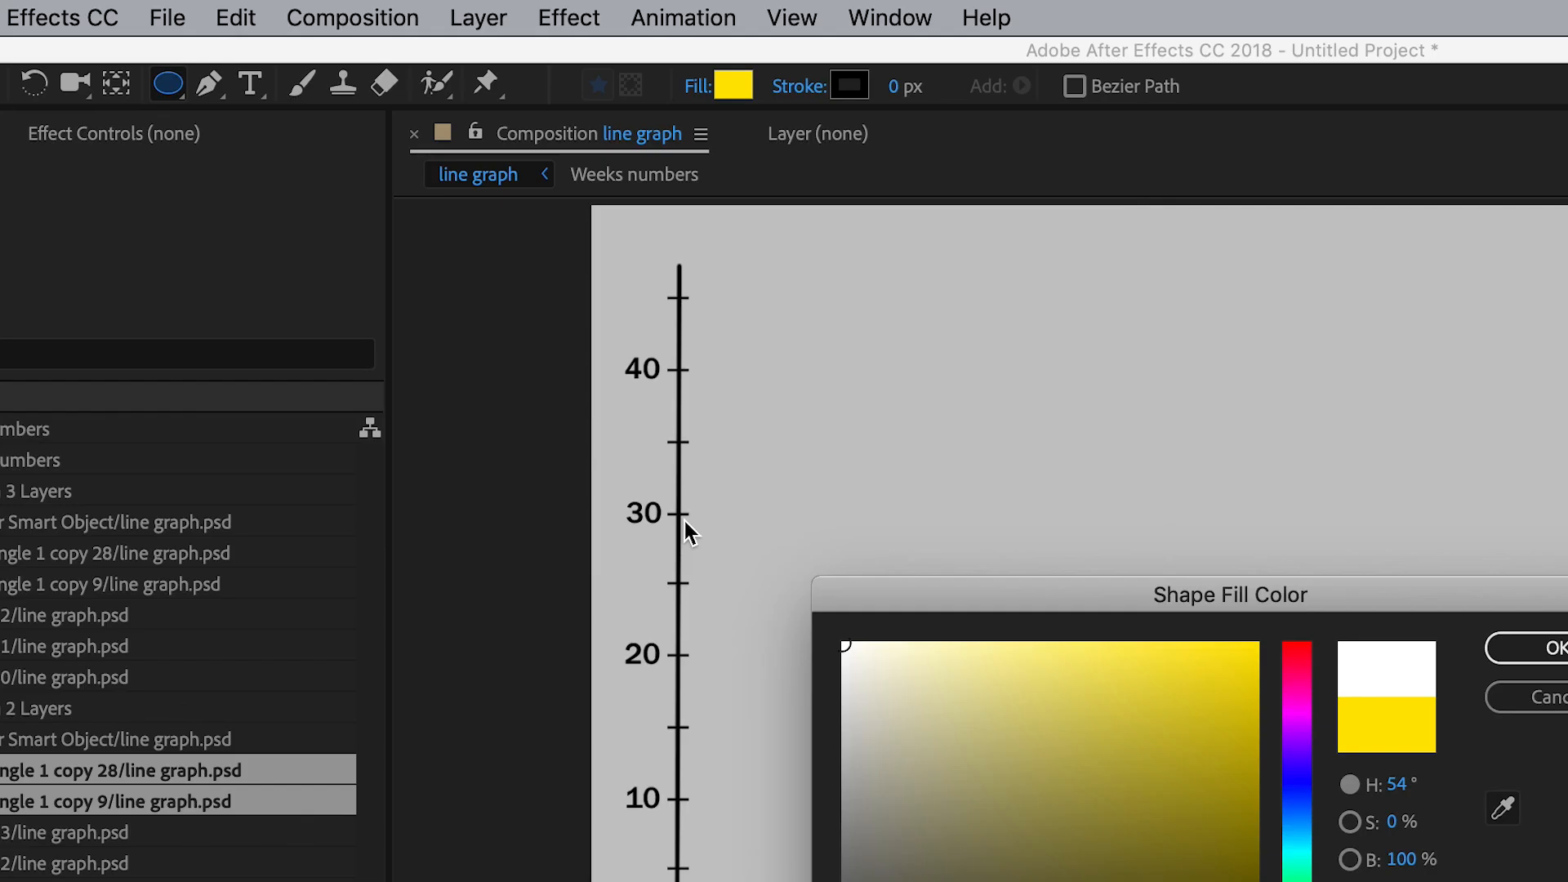
click(1505, 647)
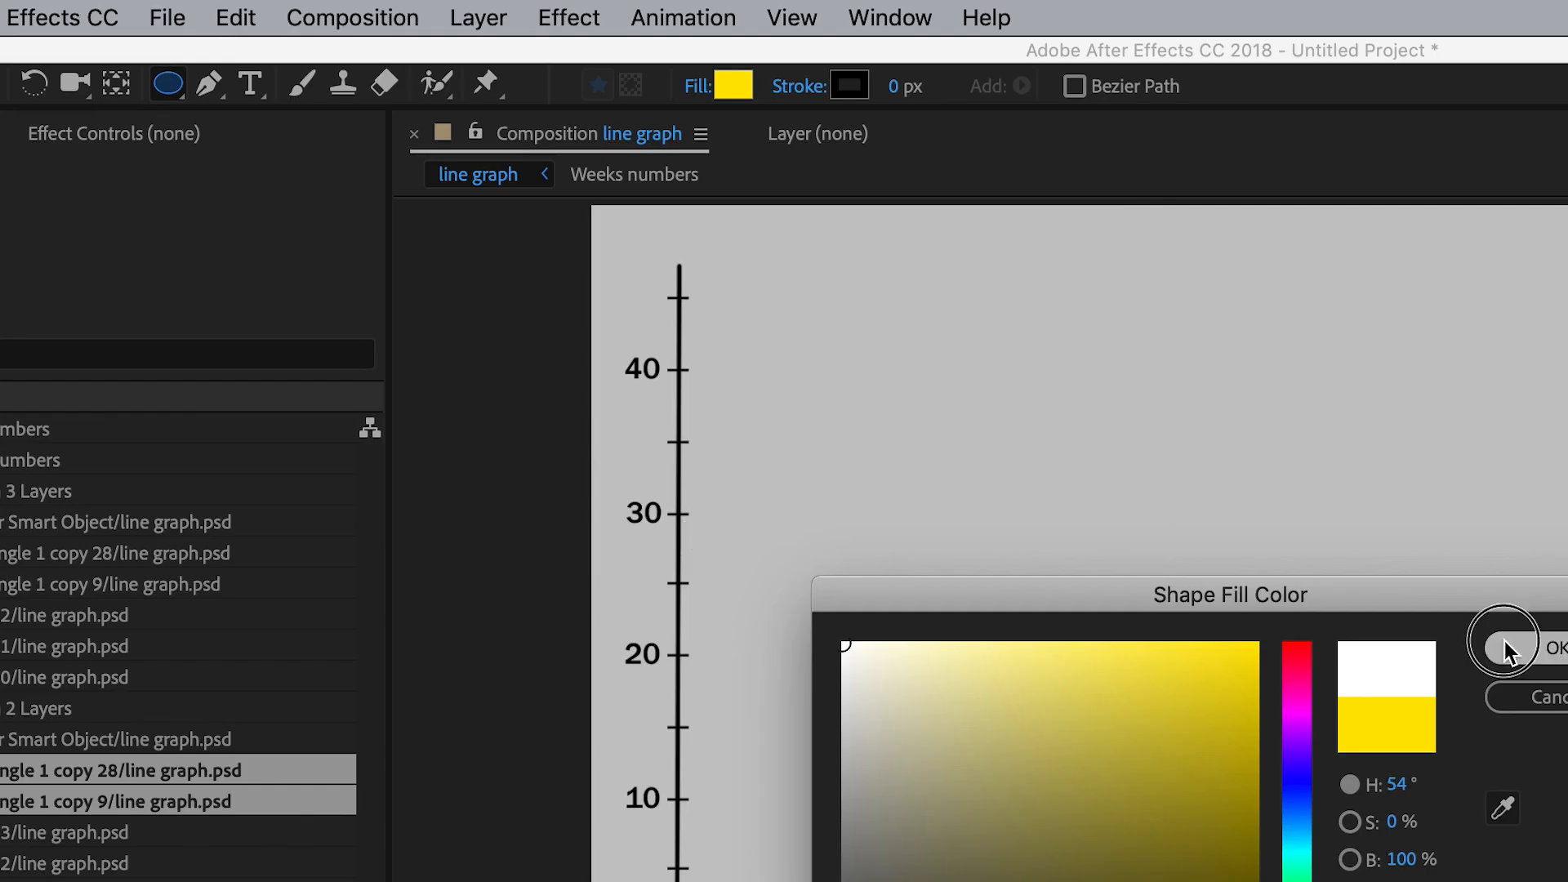
drag(1016, 322, 1102, 383)
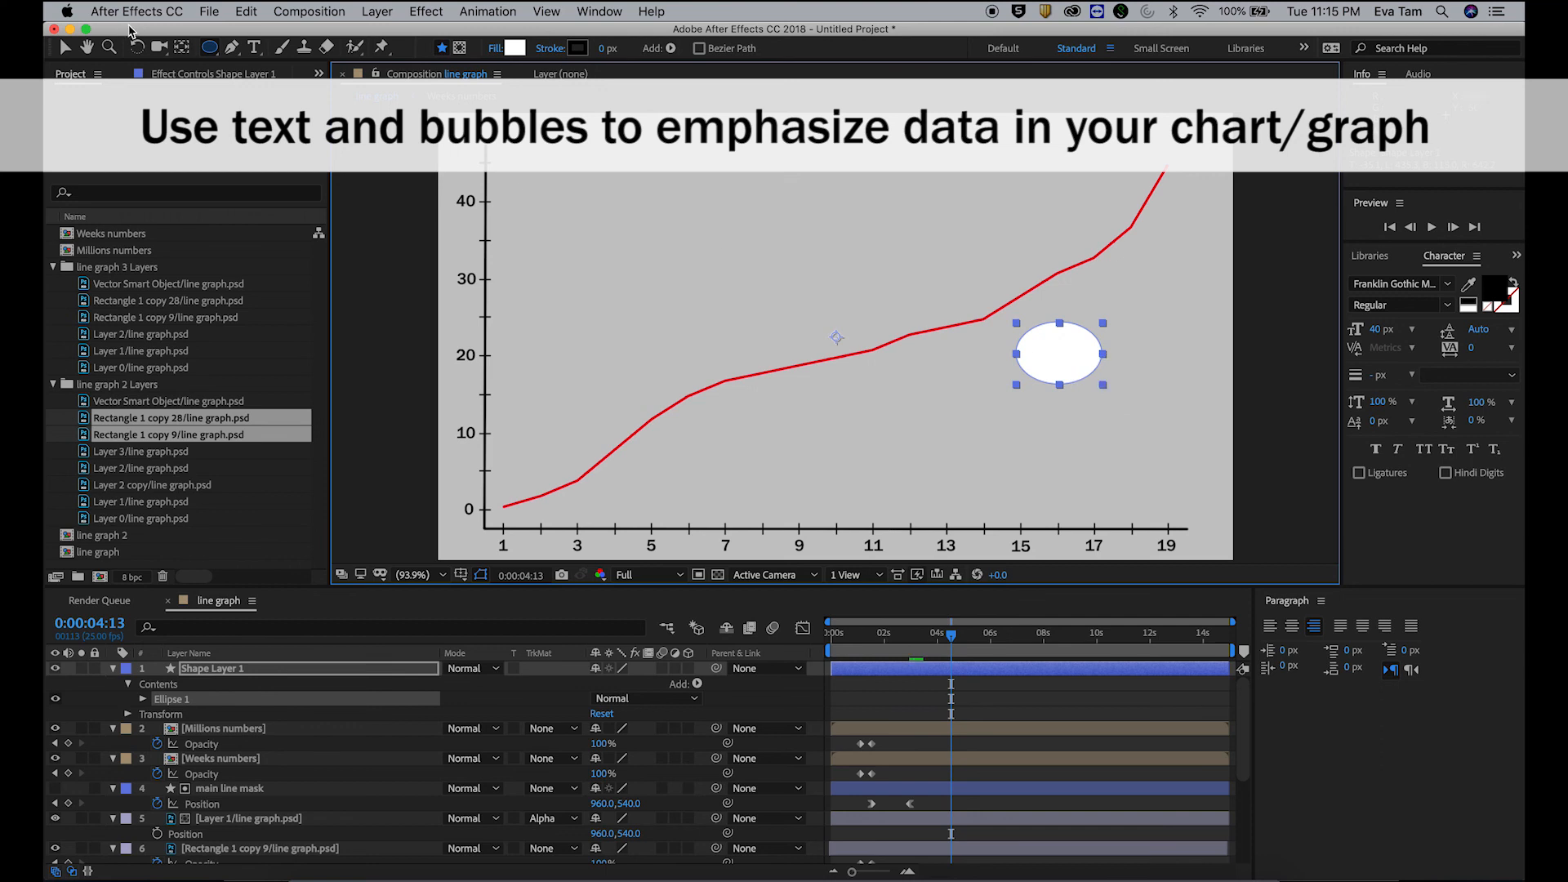
Step: Add the text "119%" on top of the white ellipse
click(255, 48)
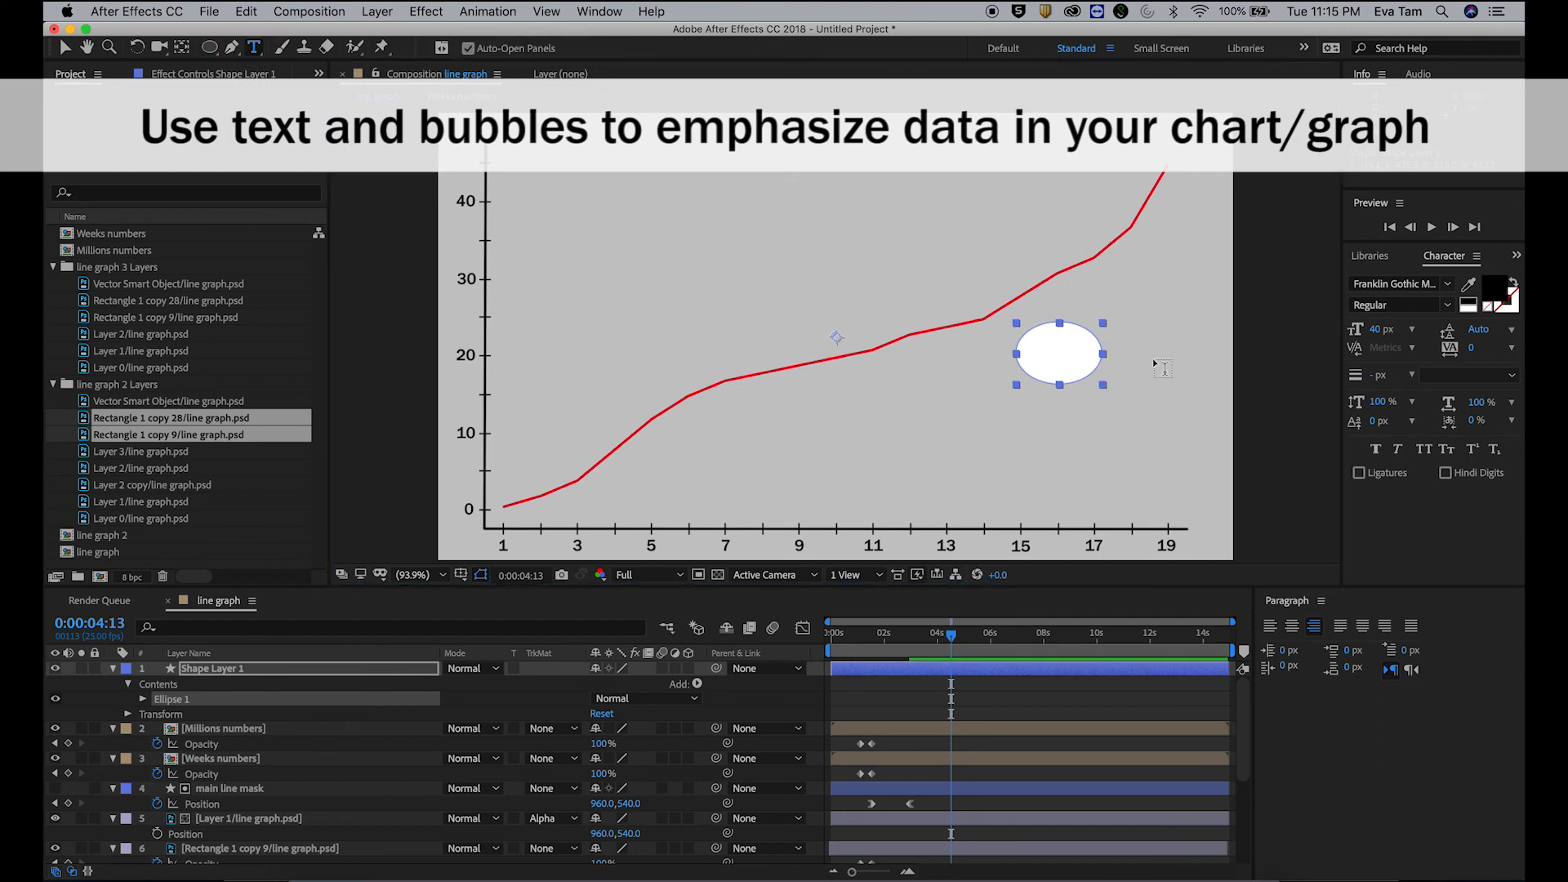
click(1050, 351)
text(1)
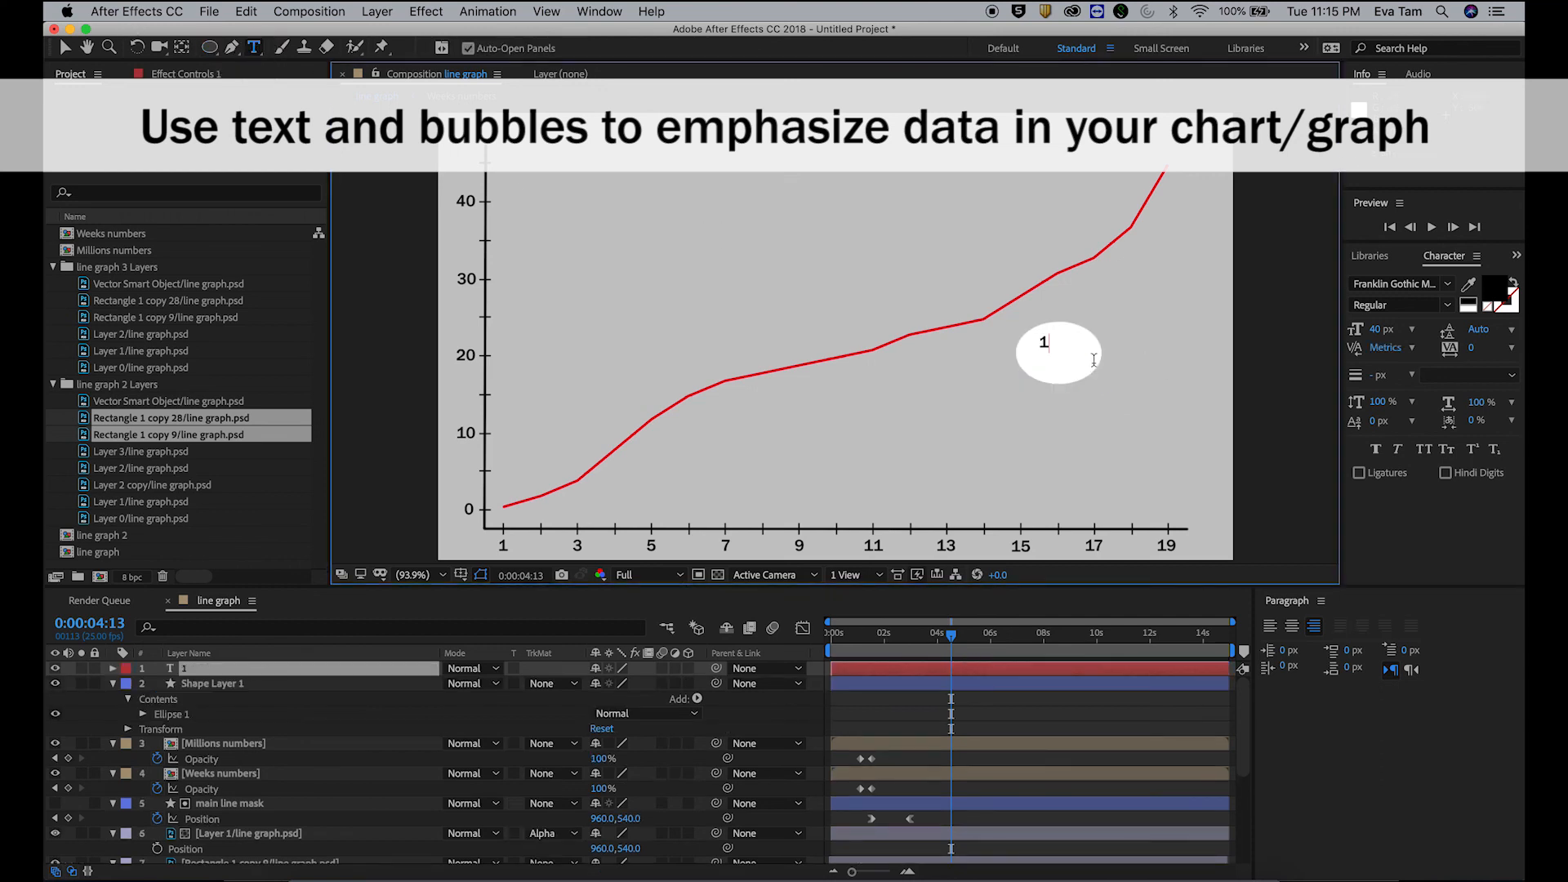
text(19!)
key(BackSpace)
text($)
Step: Enlarge the 119% text to 58 px and center it inside the white ellipse
key(super+a)
drag(1376, 334, 1399, 339)
click(64, 49)
drag(1009, 341, 1049, 353)
Step: Give the white ellipse a 5 px black stroke and flatten it slightly around the 119% text
click(1051, 373)
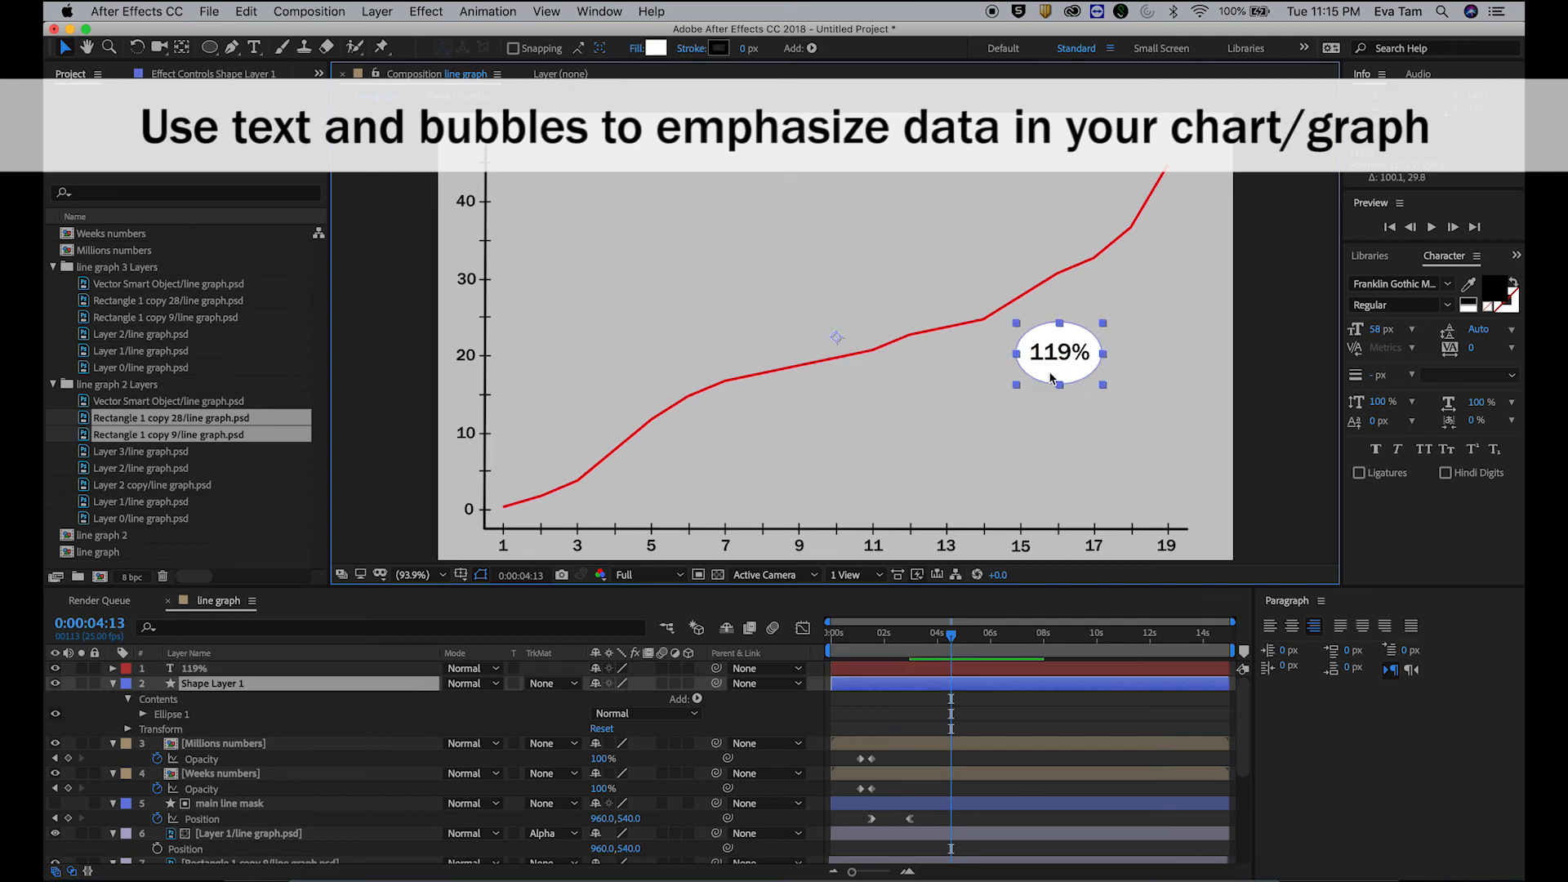
click(741, 50)
text(2)
key(Return)
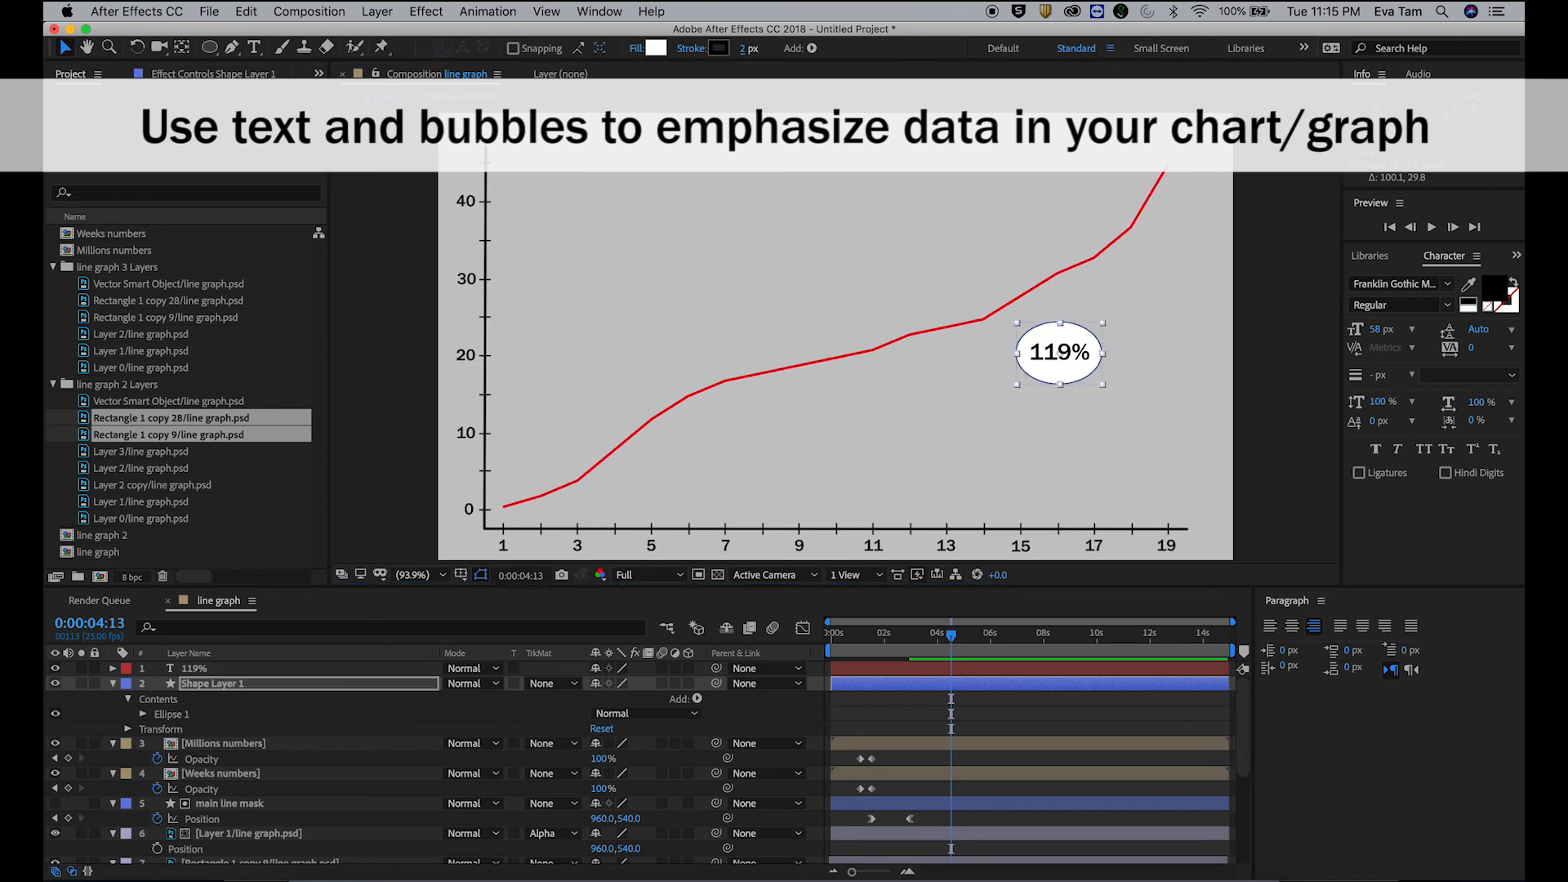
click(741, 50)
text(5)
key(Return)
drag(1060, 386, 1065, 369)
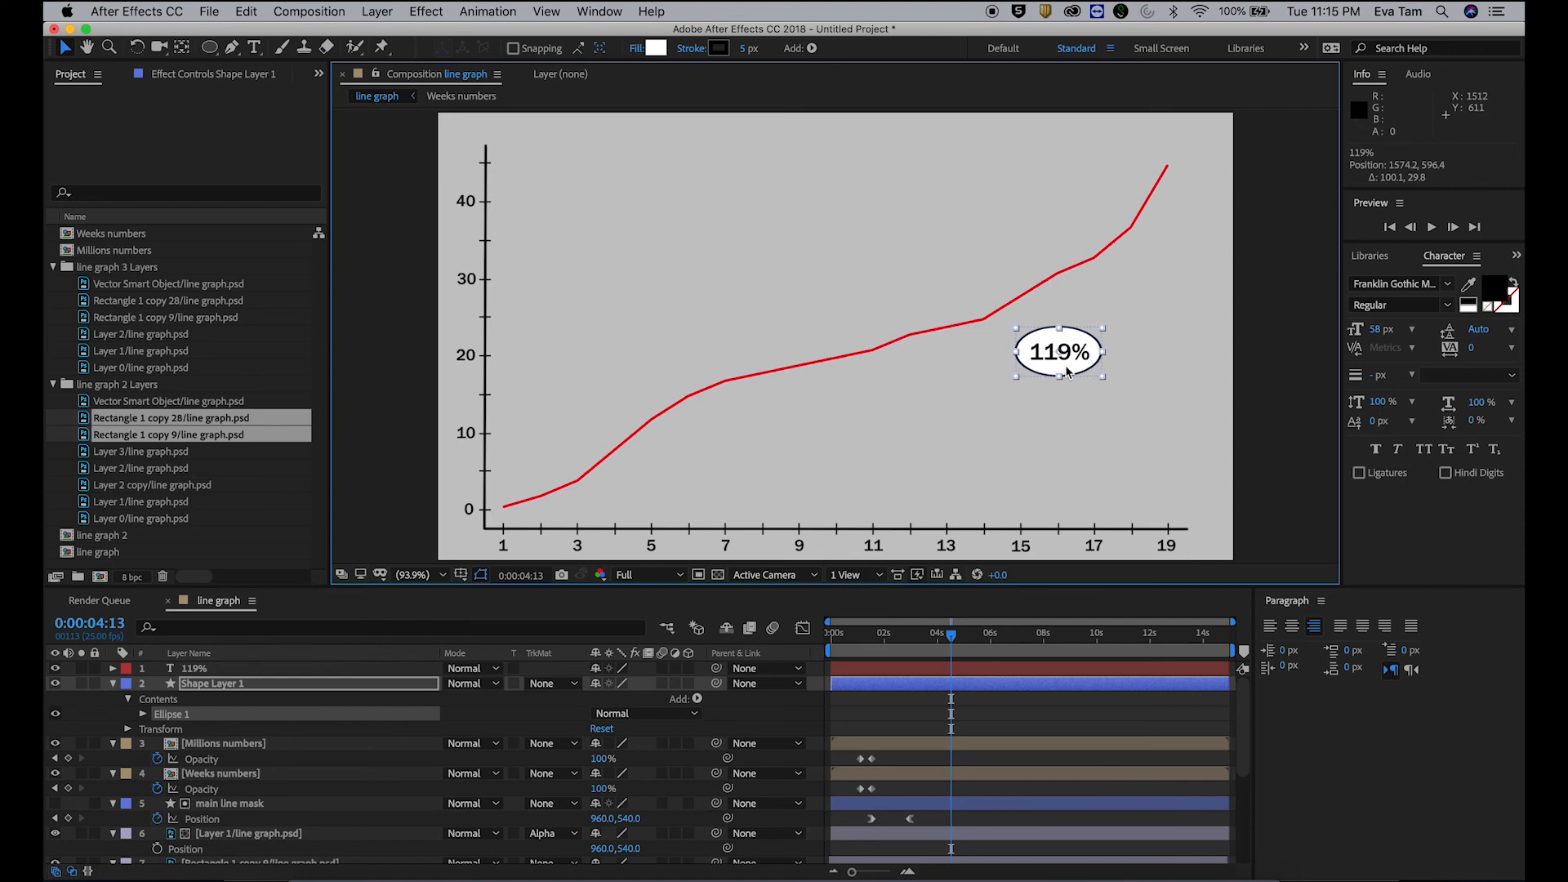
Step: Move the 119% text and its ellipse together above the red line, level with 40 and between weeks 14 and 15
click(1036, 686)
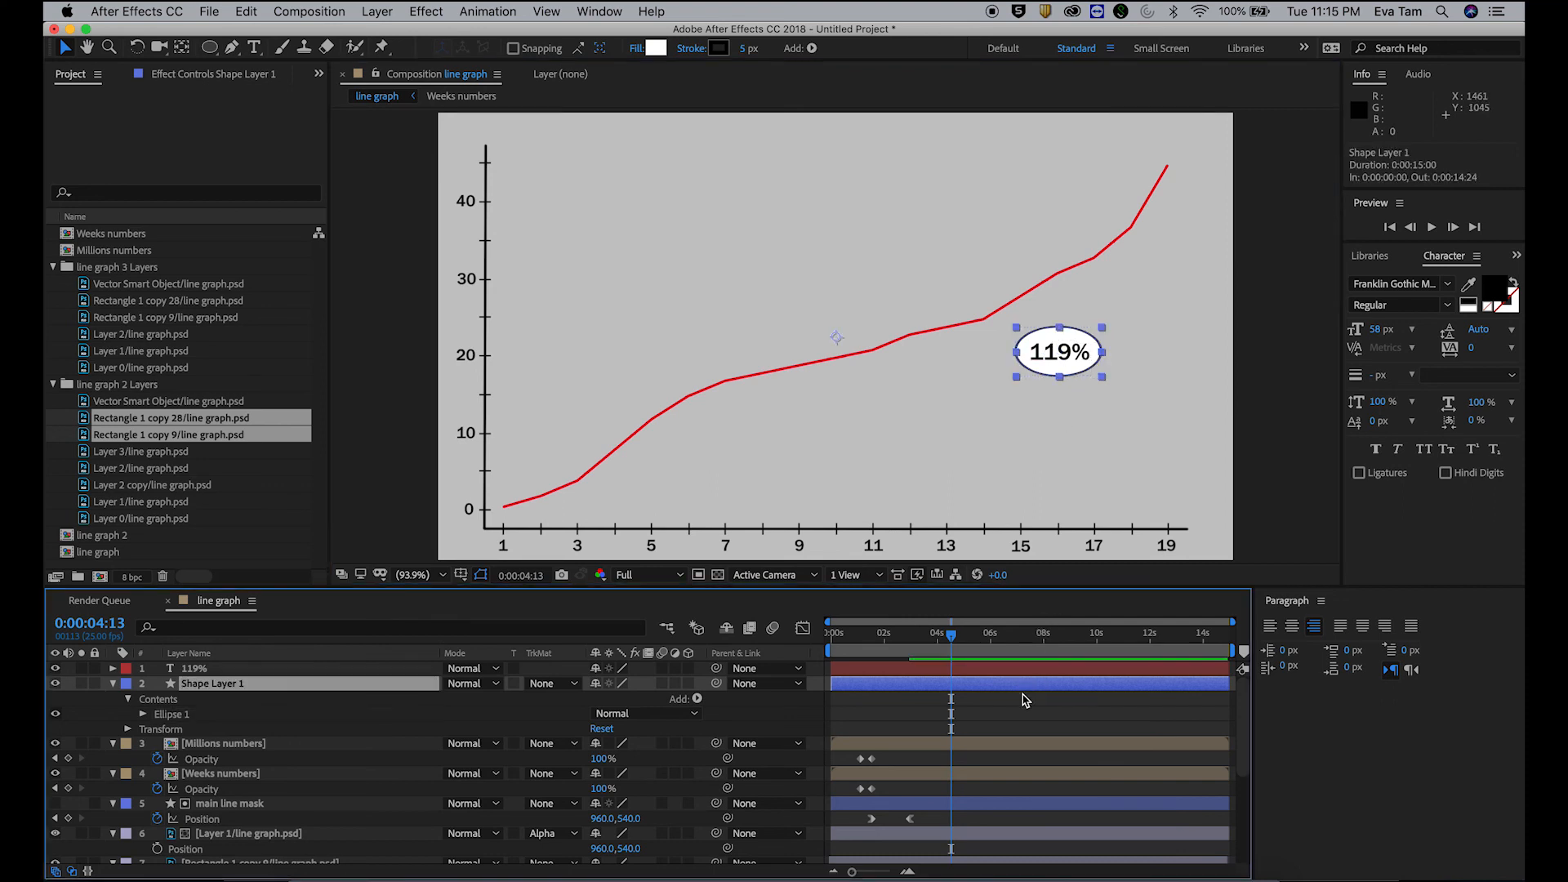
click(1008, 674)
shift+click(1011, 691)
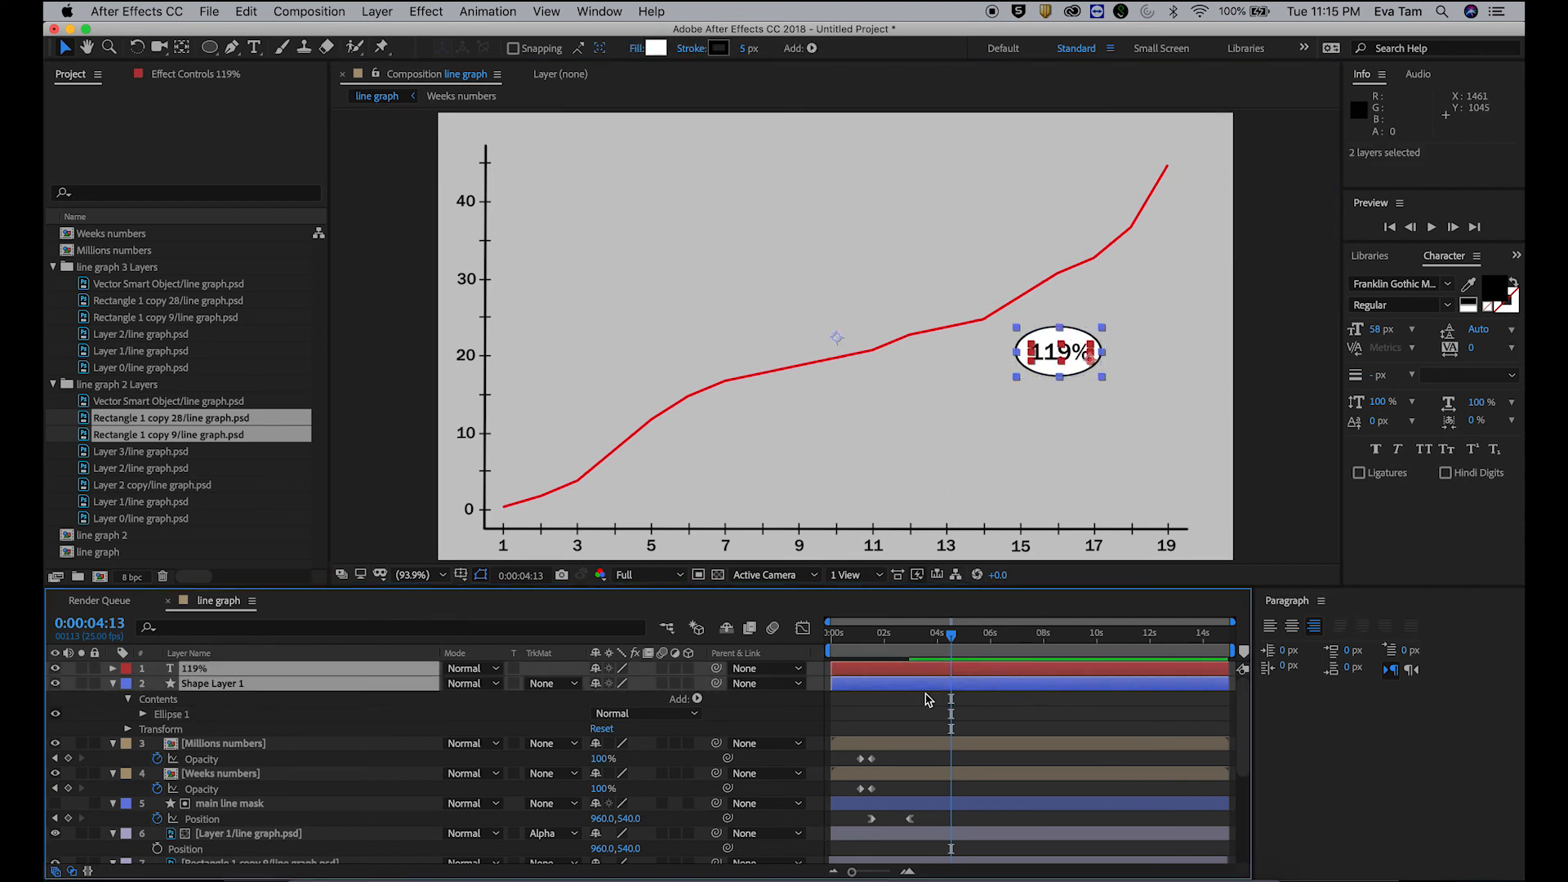
drag(1067, 353, 1010, 196)
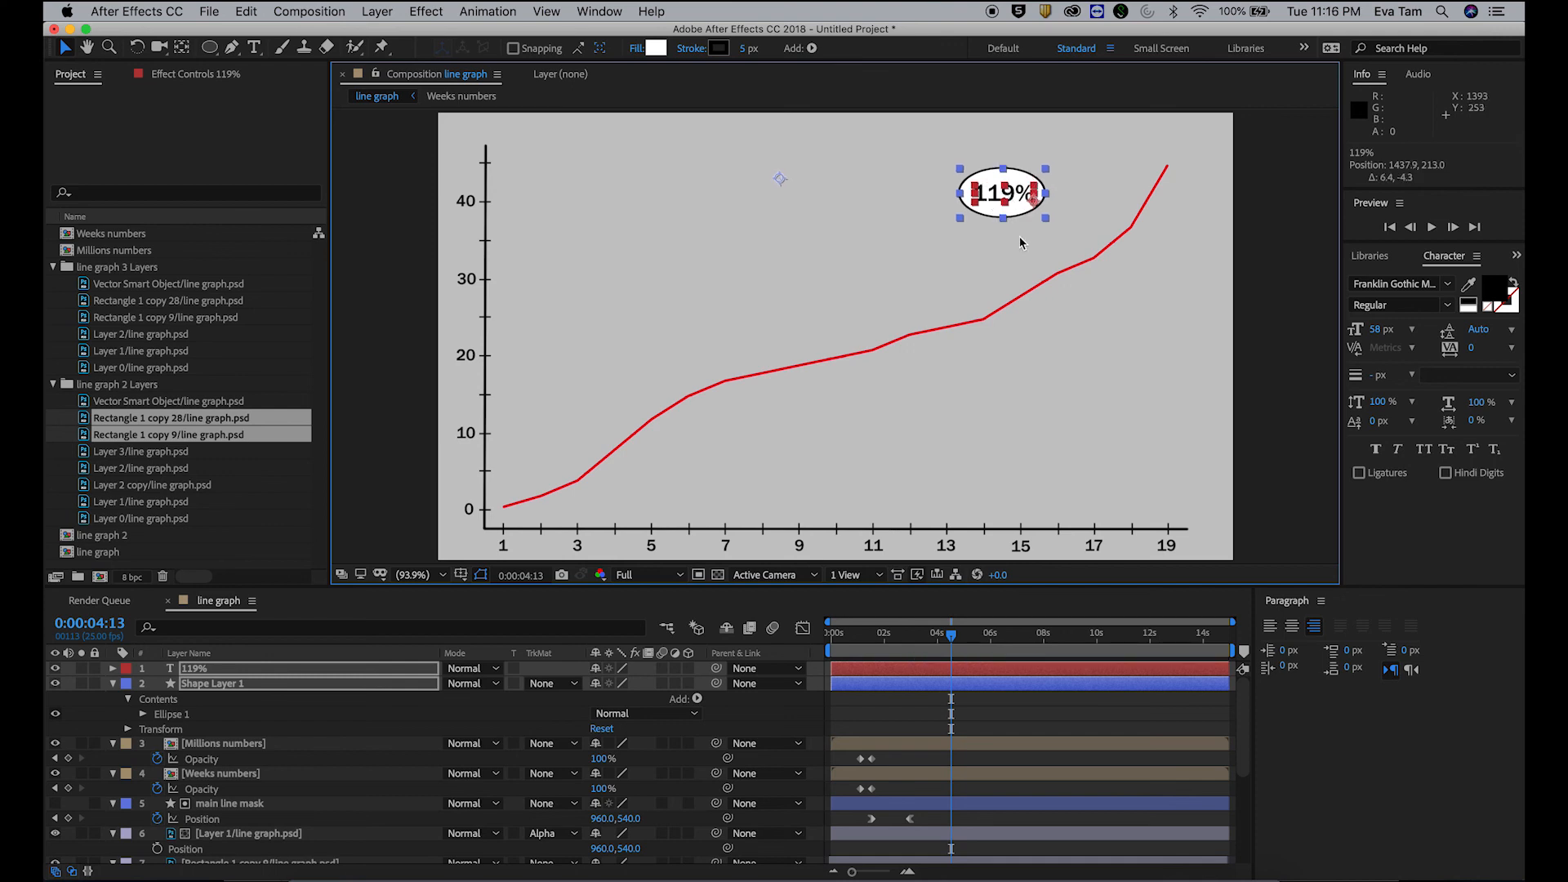
click(1034, 284)
click(1271, 252)
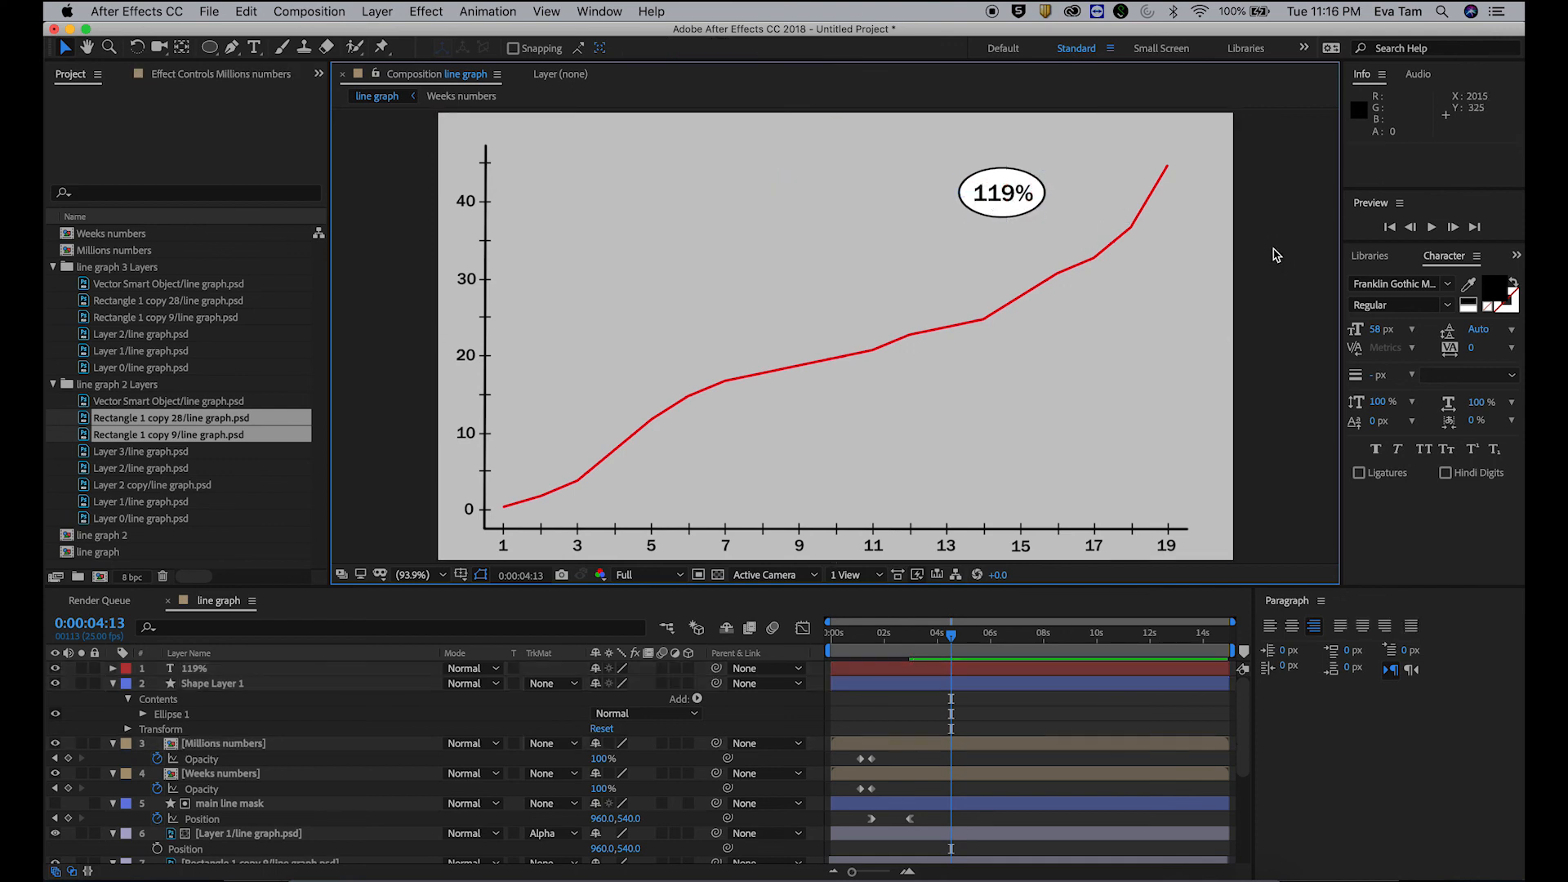
Step: Shift the 119% text and ellipse layers to begin just after 3 seconds, and play back their appearance
click(869, 687)
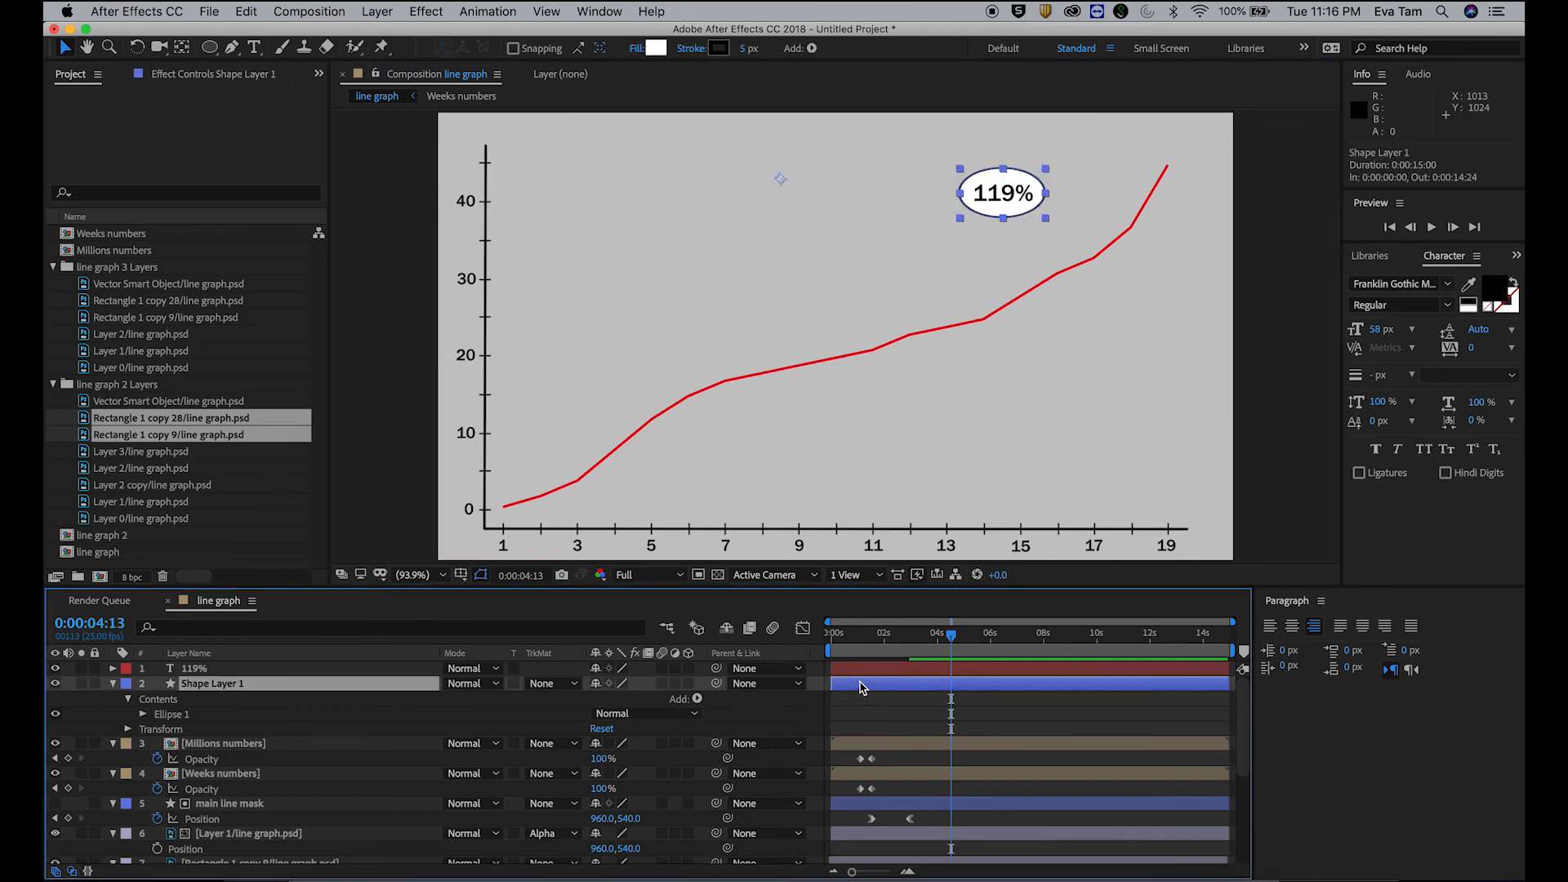
drag(859, 645, 926, 652)
click(916, 672)
shift+click(924, 685)
key(space)
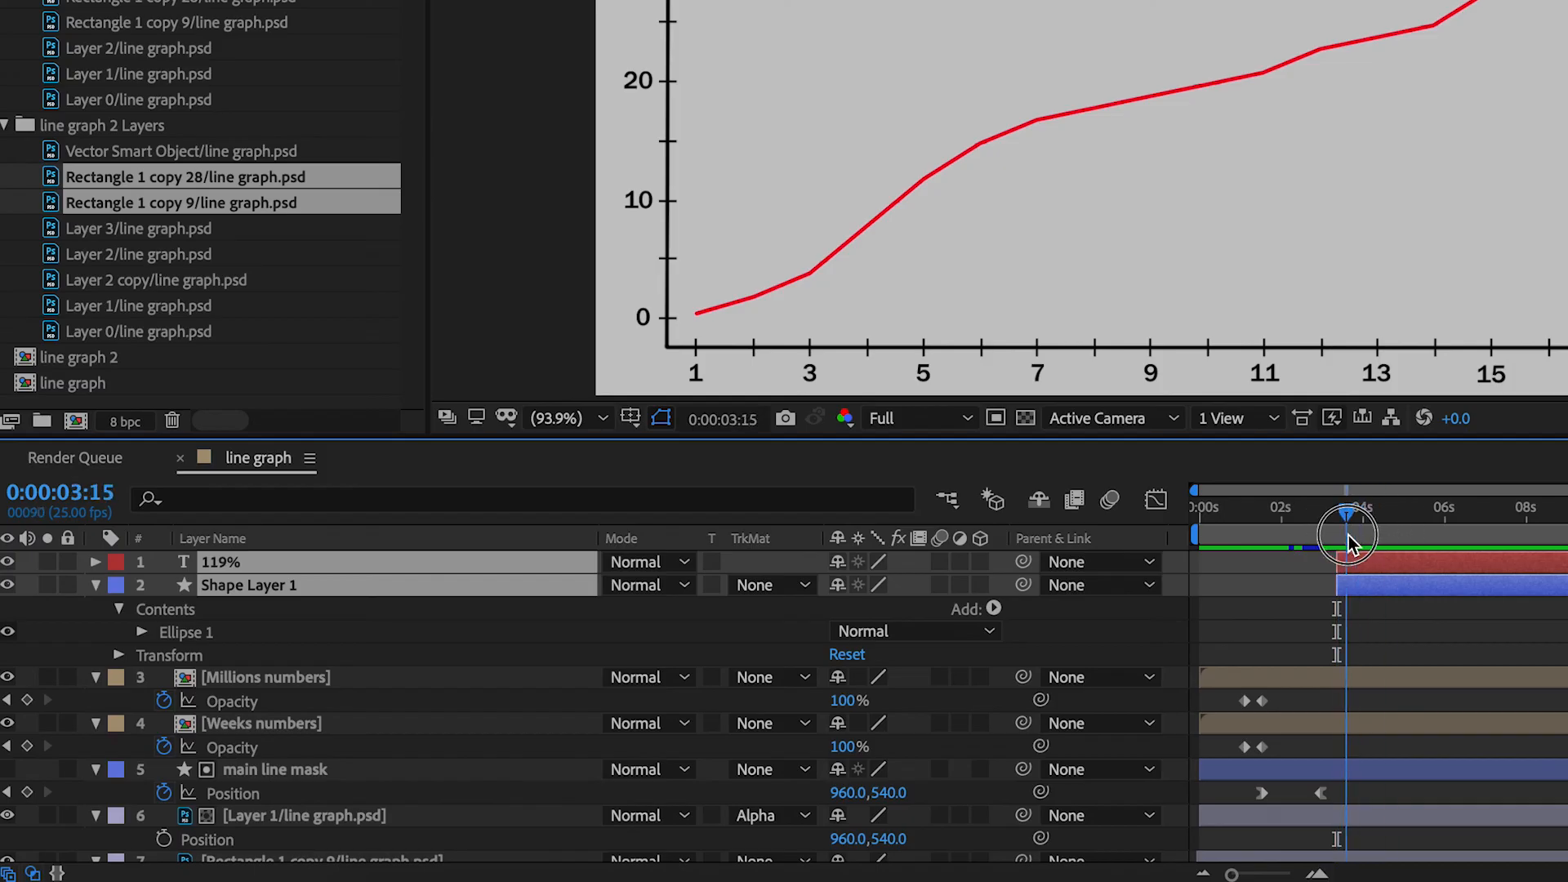
Step: At 0:00:03:08, show the ellipse layer's Rotation property and then only its Scale property
drag(1349, 543, 1335, 543)
click(1393, 643)
click(1385, 586)
click(1378, 557)
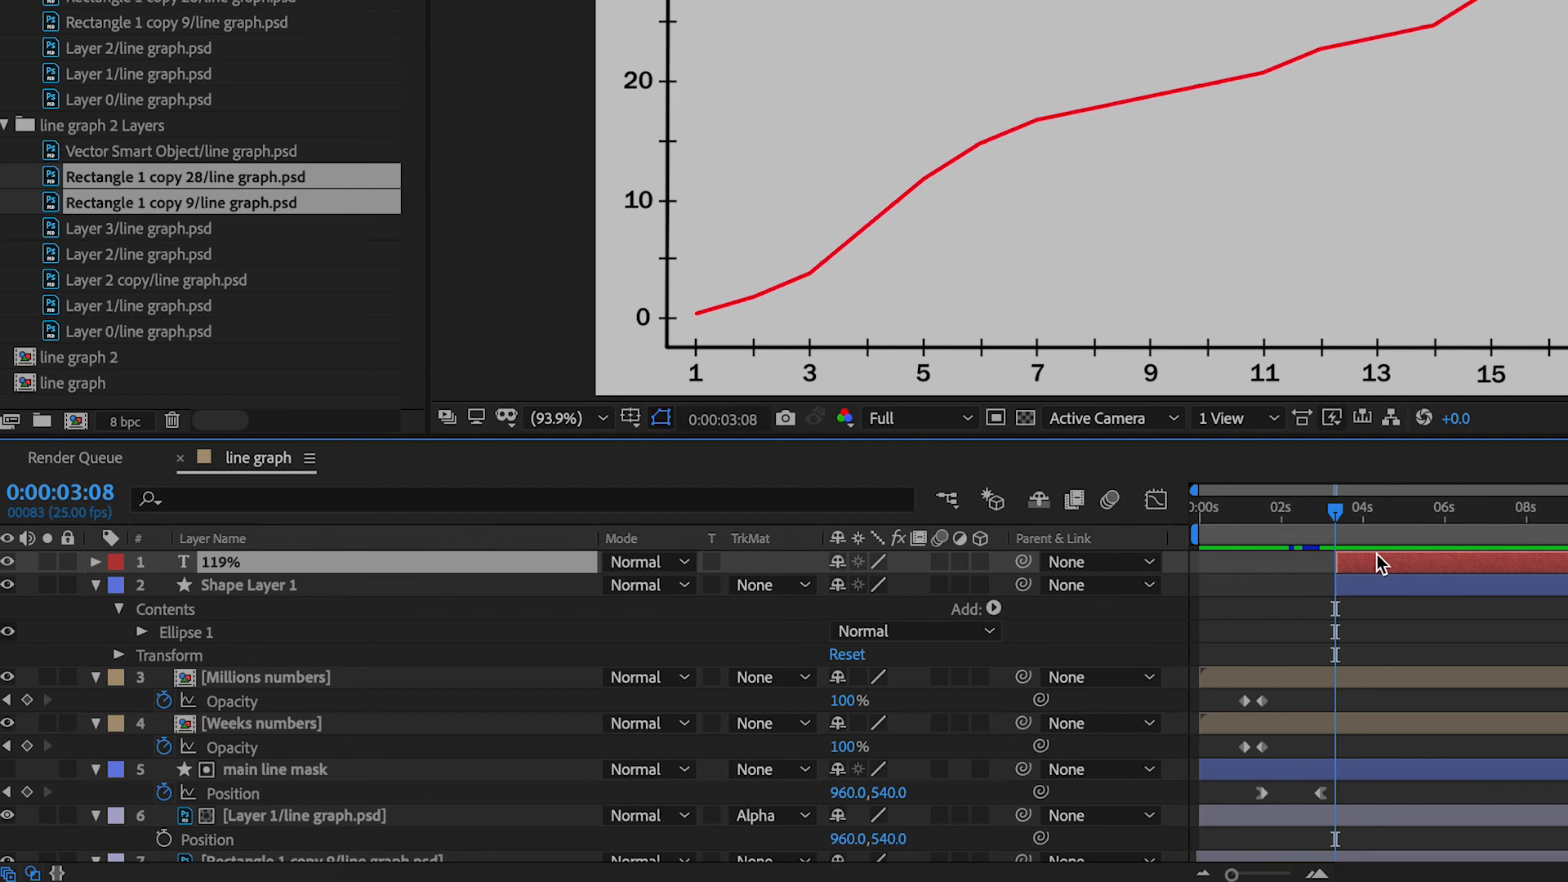
click(1403, 589)
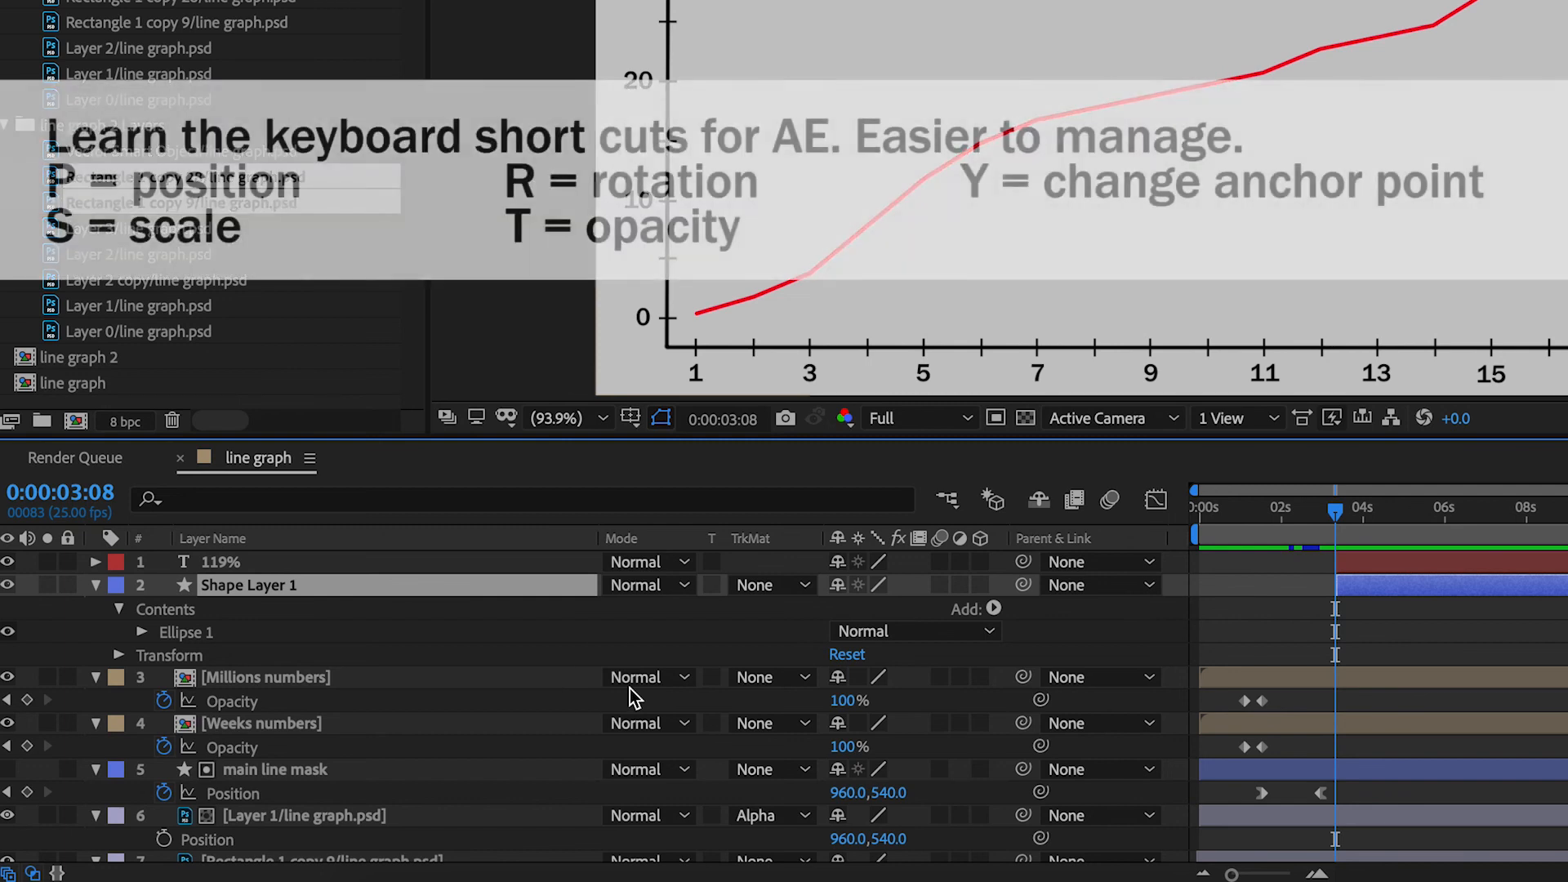
key(r)
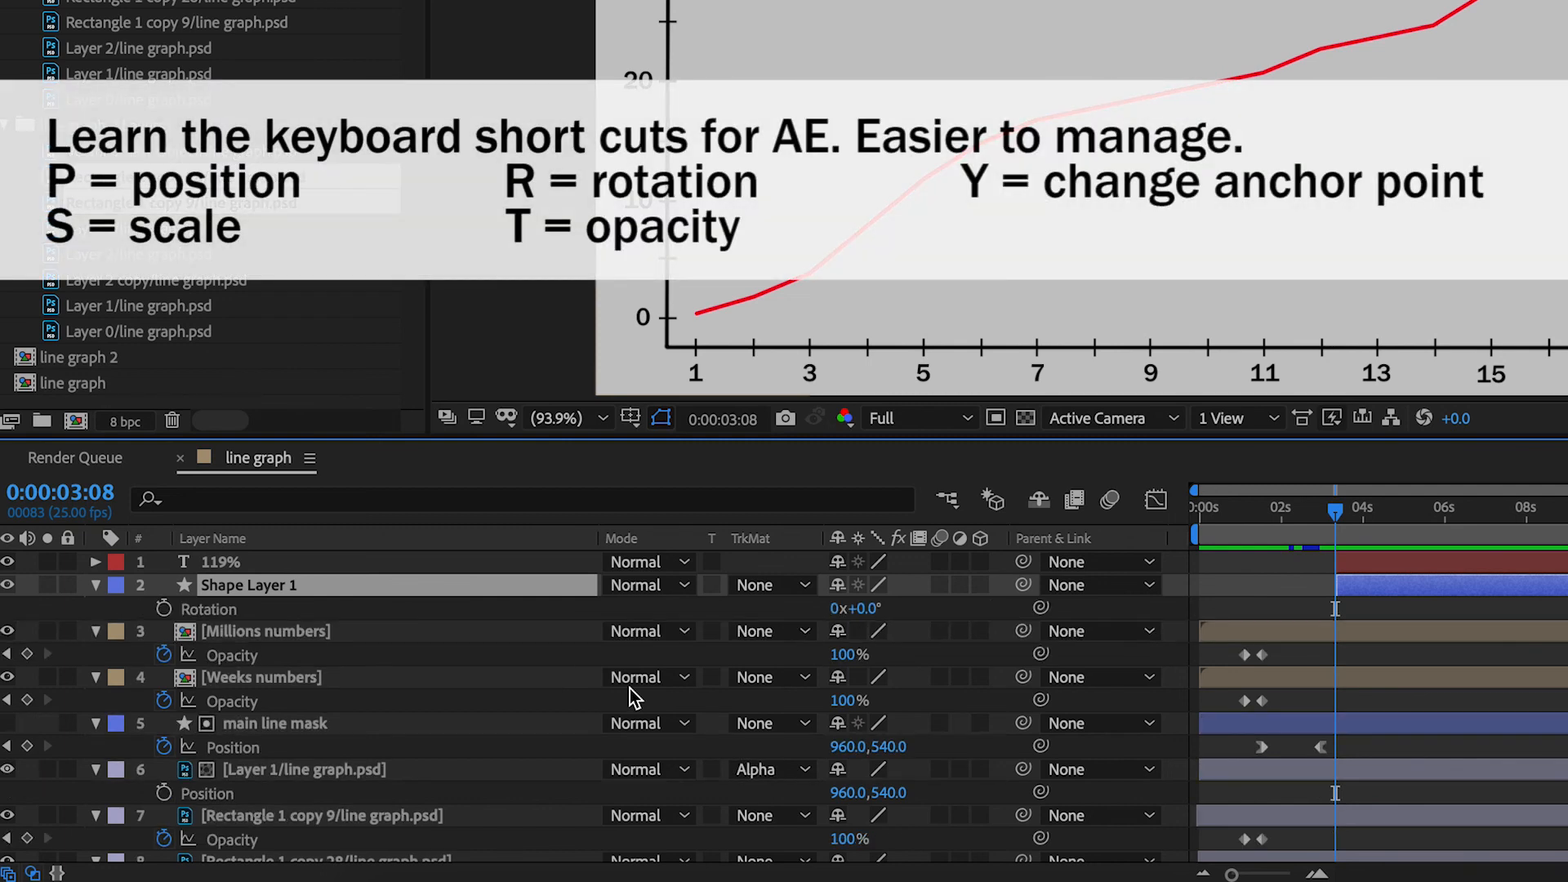
key(s)
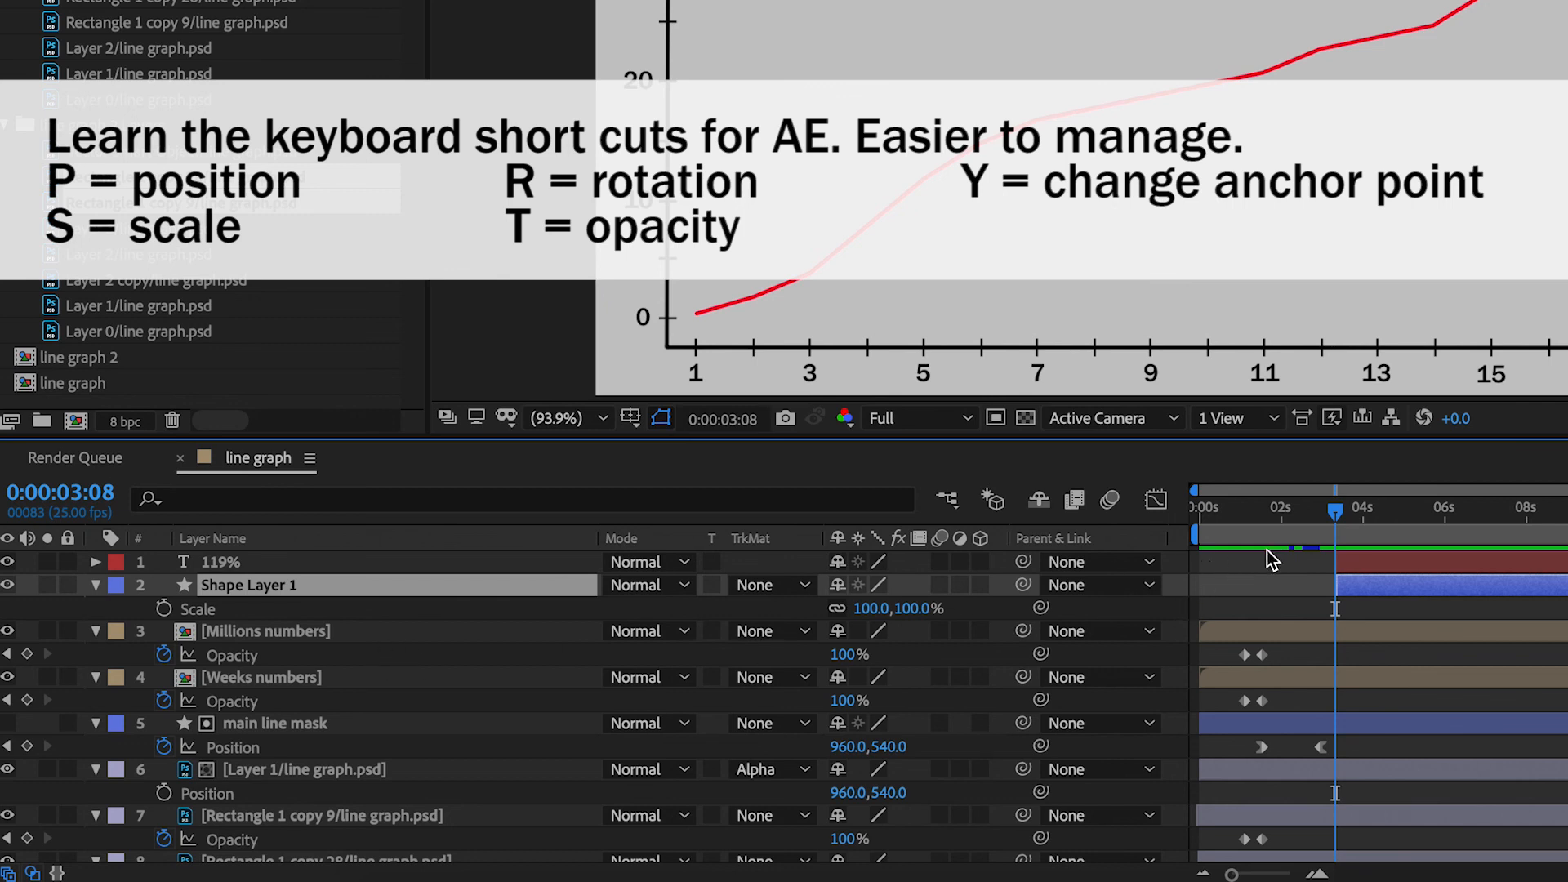
Step: Expand the ellipse layer's full Transform group and examine its Position, Scale, Rotation and Opacity properties
click(205, 616)
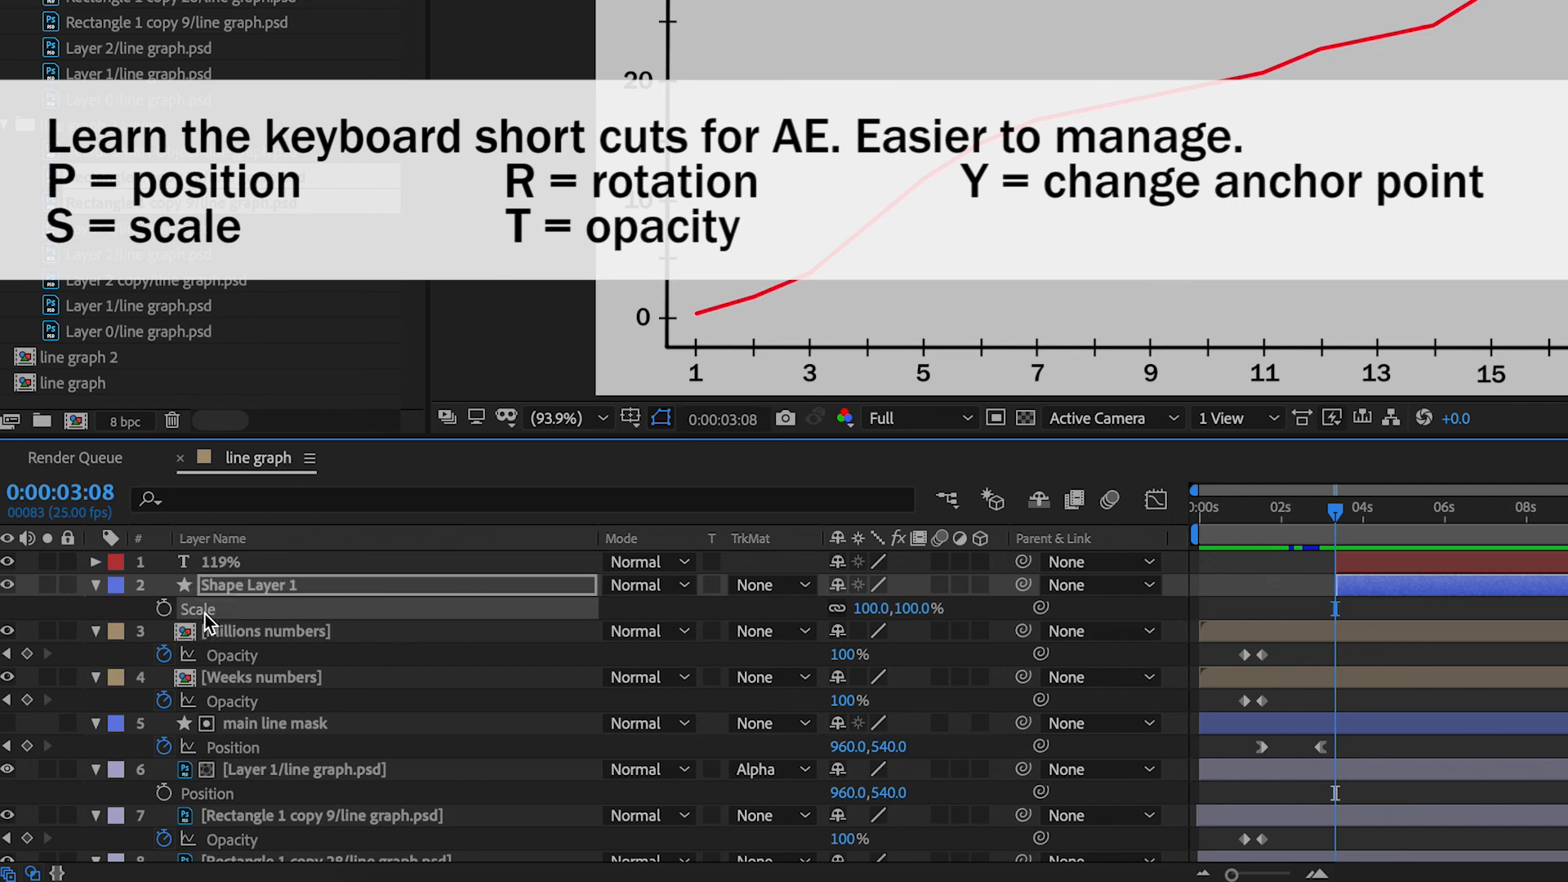
click(96, 583)
click(96, 583)
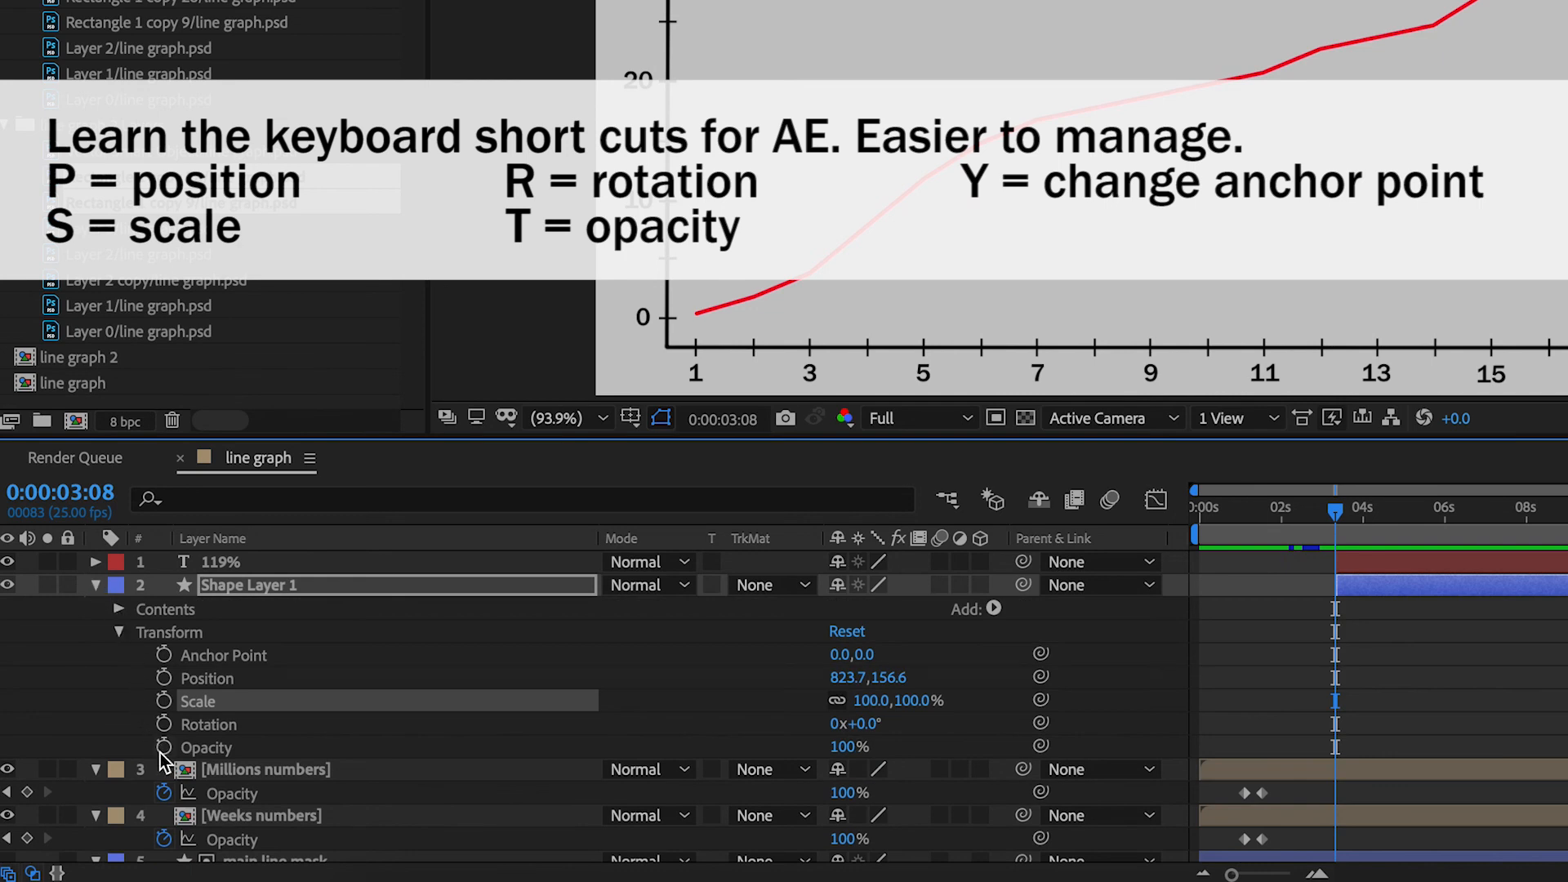
click(120, 632)
click(121, 632)
click(209, 676)
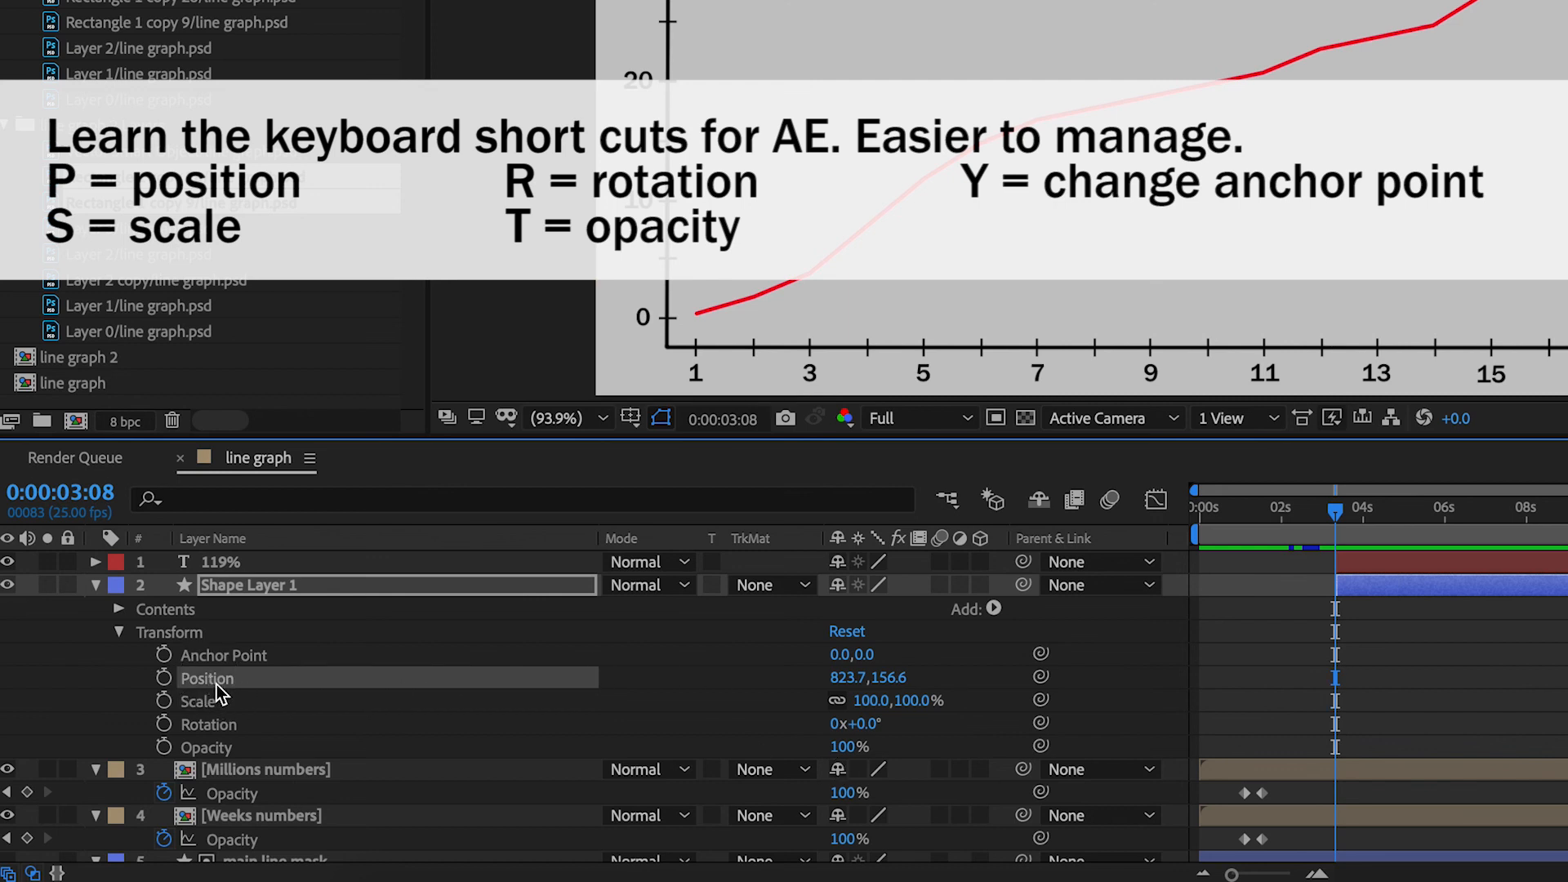
click(214, 727)
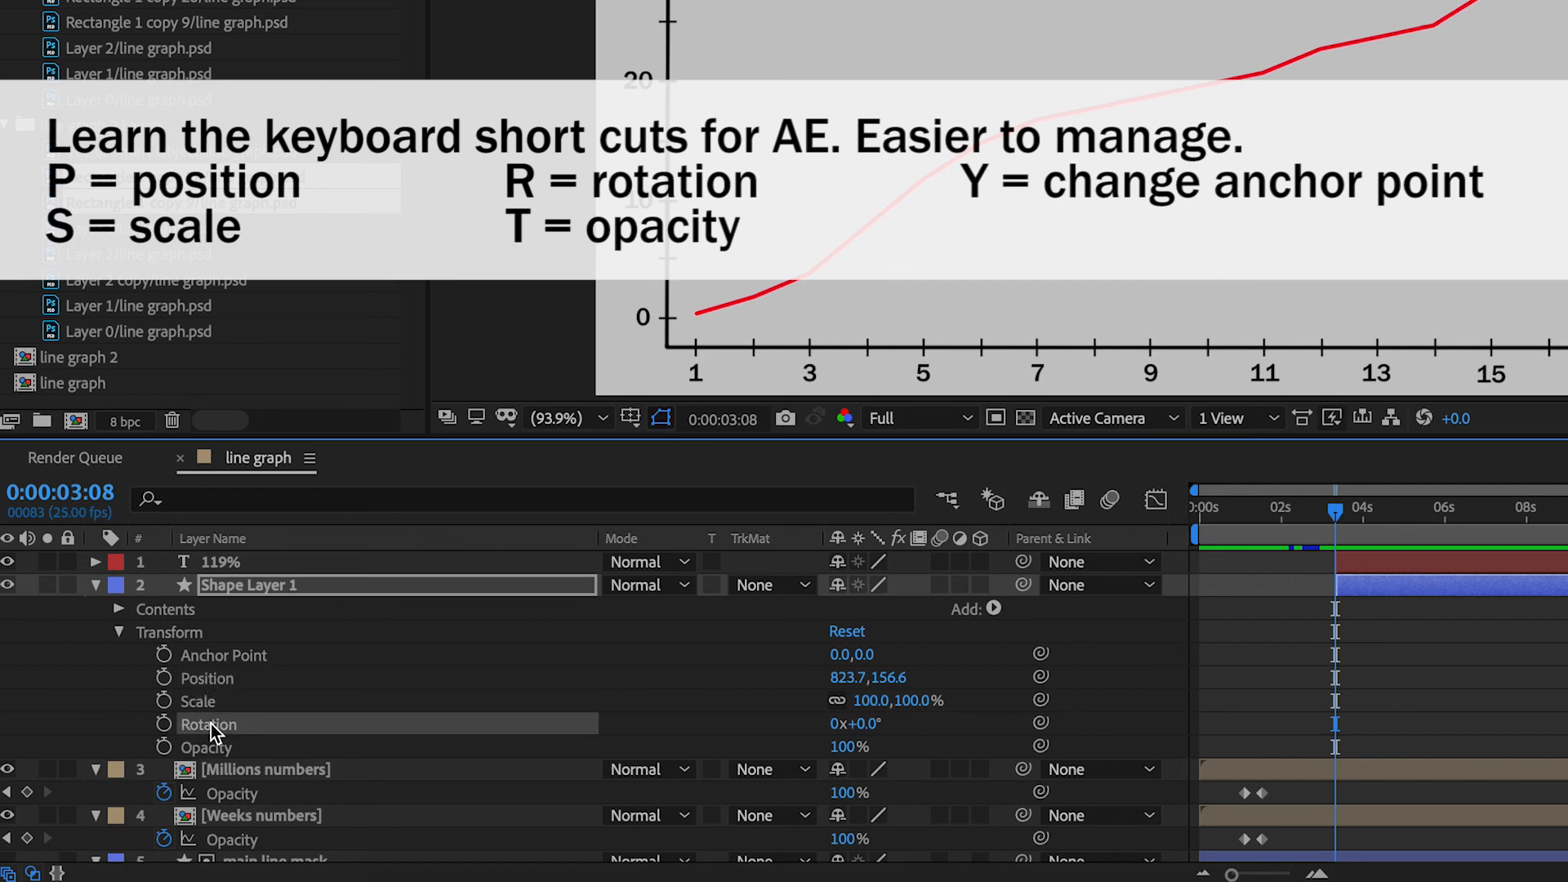
click(217, 747)
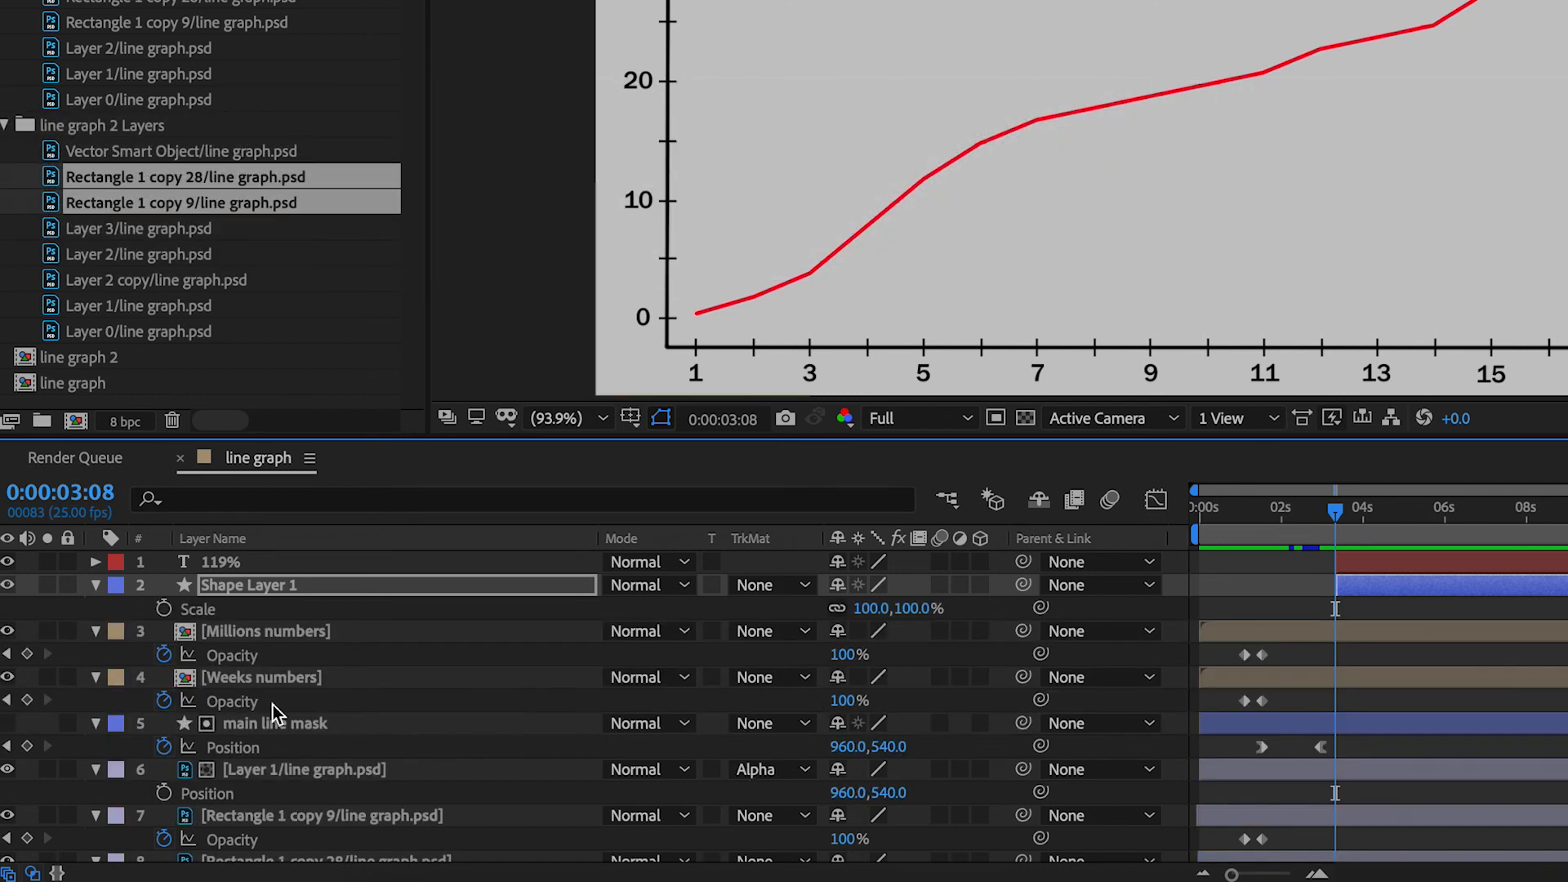
Step: Set the ellipse layer's Scale to 0% at 0:00:03:10
drag(1335, 516, 1340, 518)
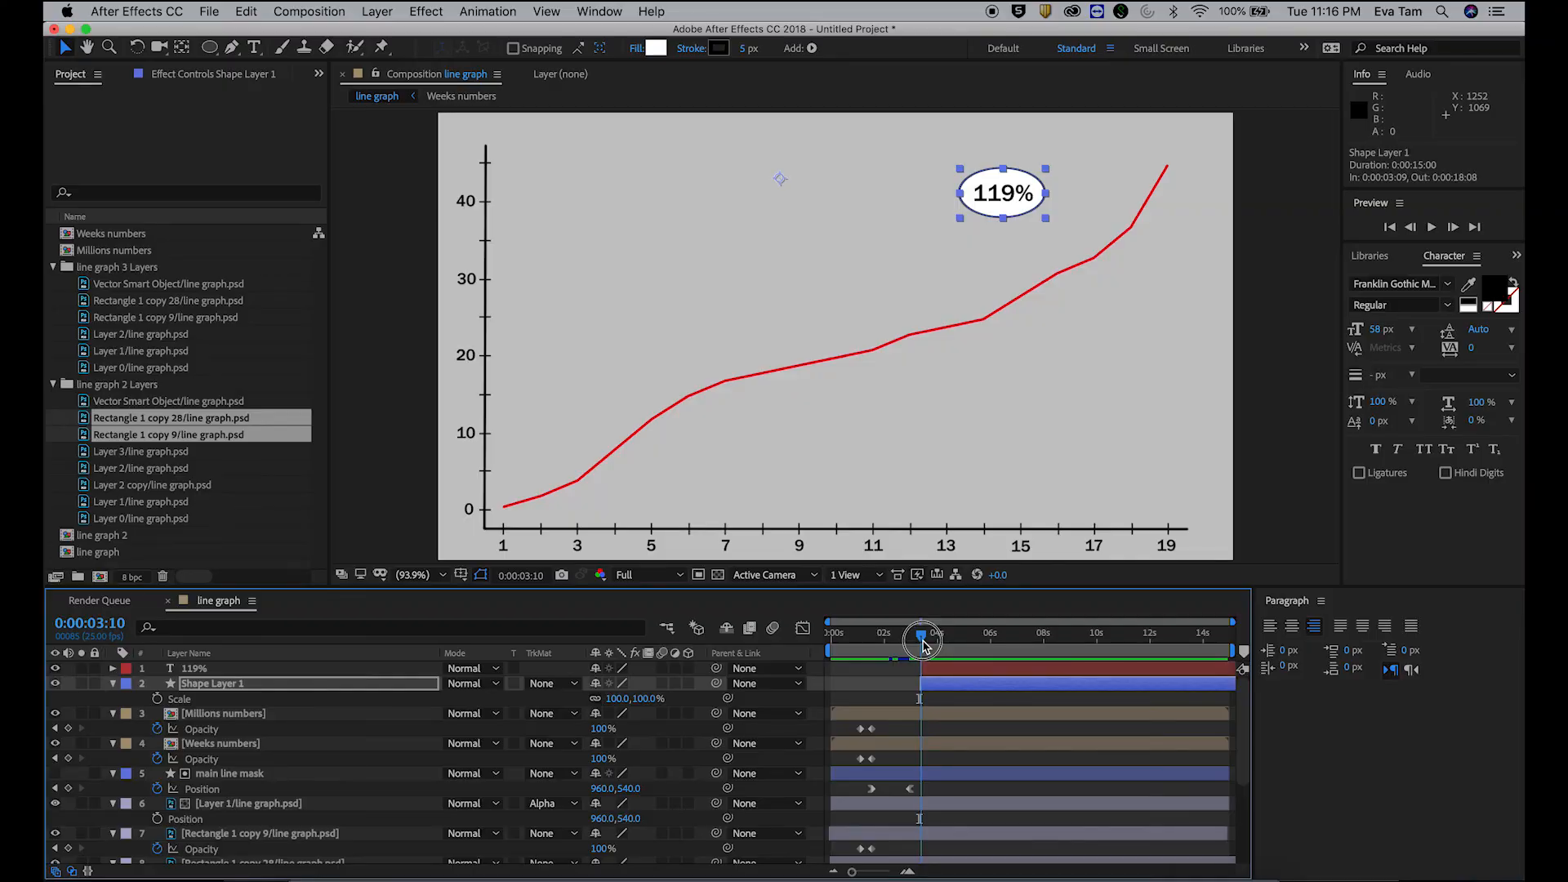
click(936, 684)
click(646, 699)
text(0)
key(Return)
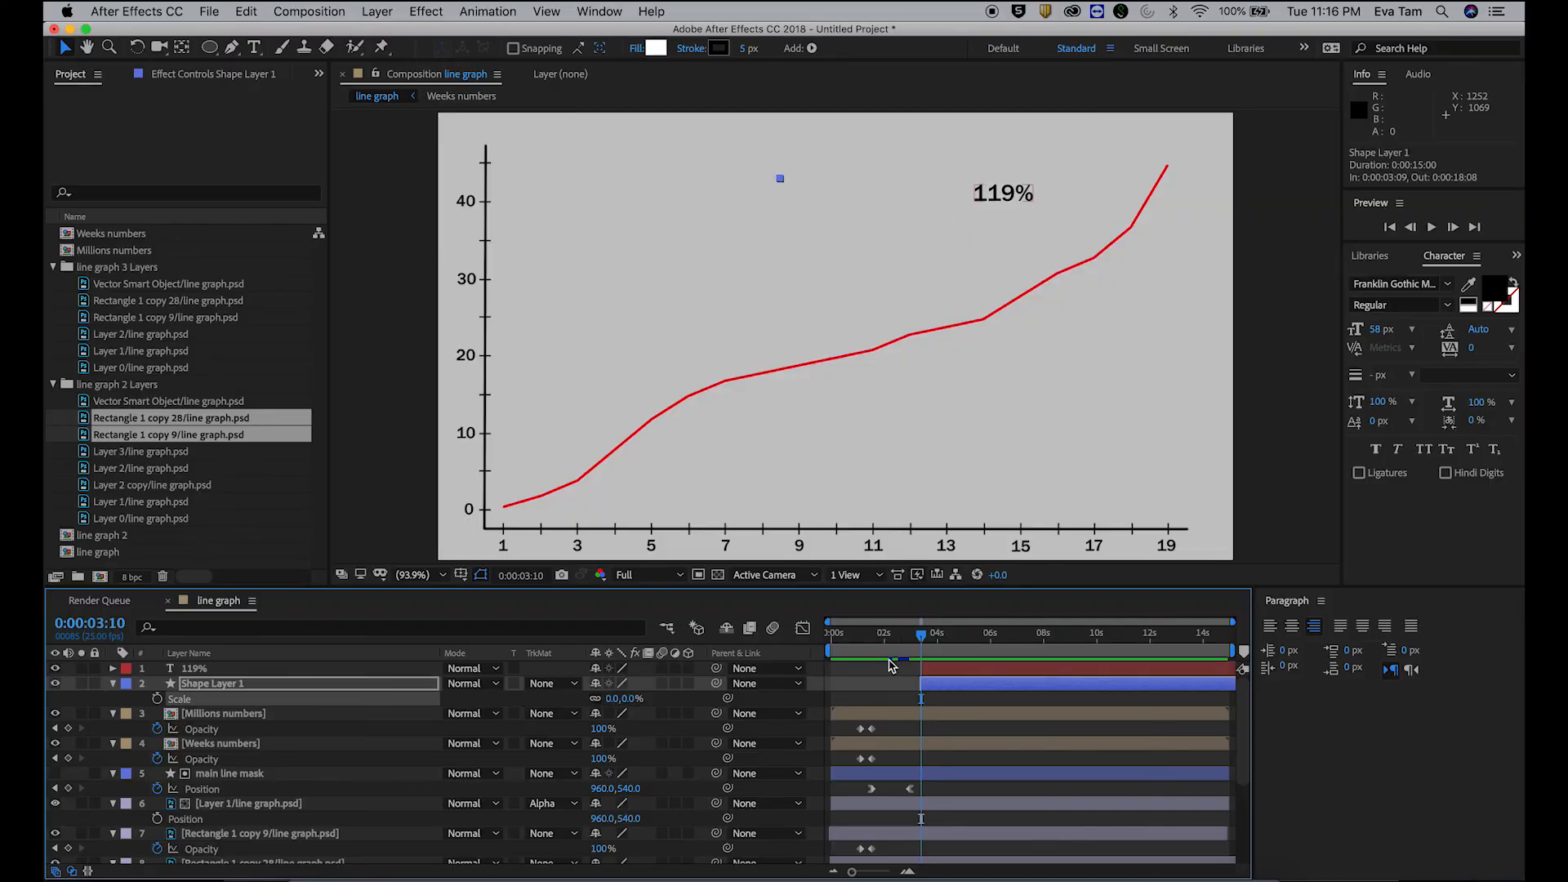
Step: Enable Scale keyframing on the ellipse layer with the 0% keyframe at 0:00:03:12, and set Scale to 100% at 0:00:04:19
drag(926, 640, 962, 645)
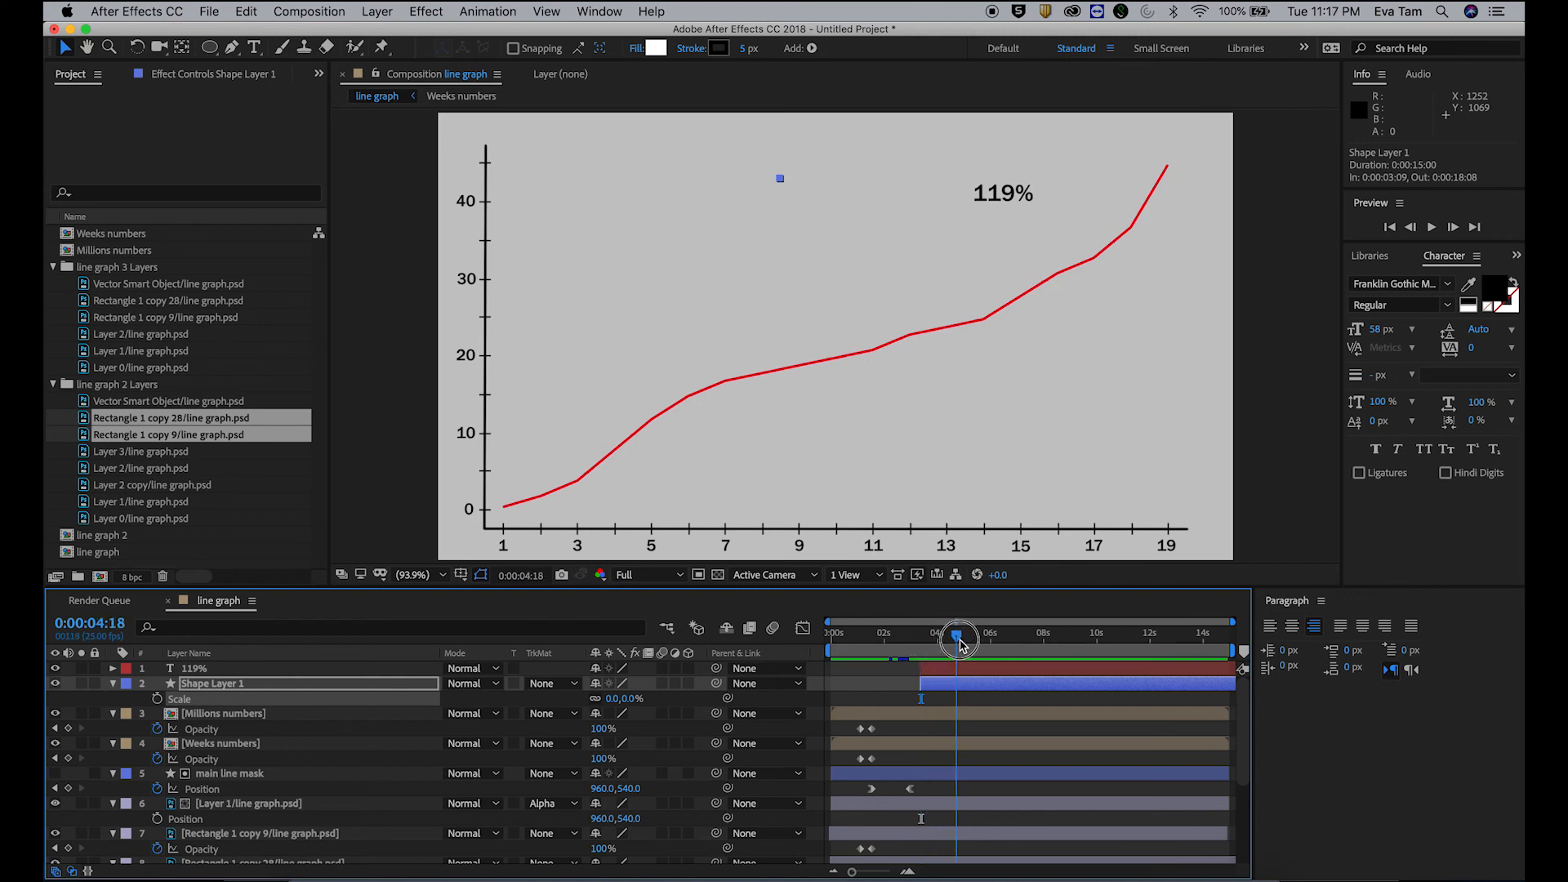
click(158, 700)
drag(957, 700, 924, 704)
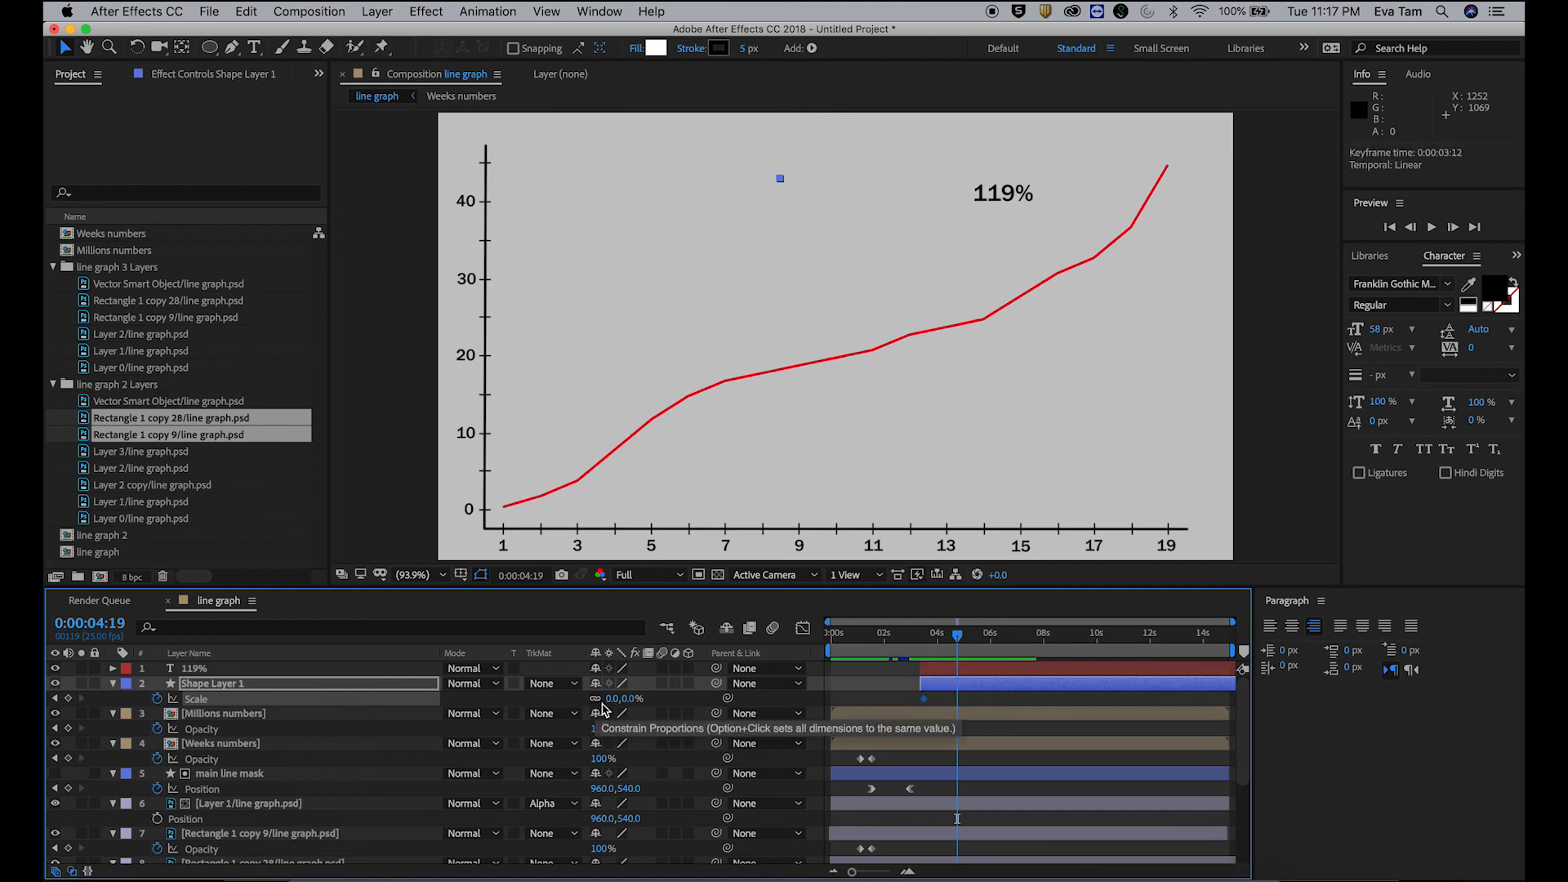
click(623, 698)
text(100)
key(Return)
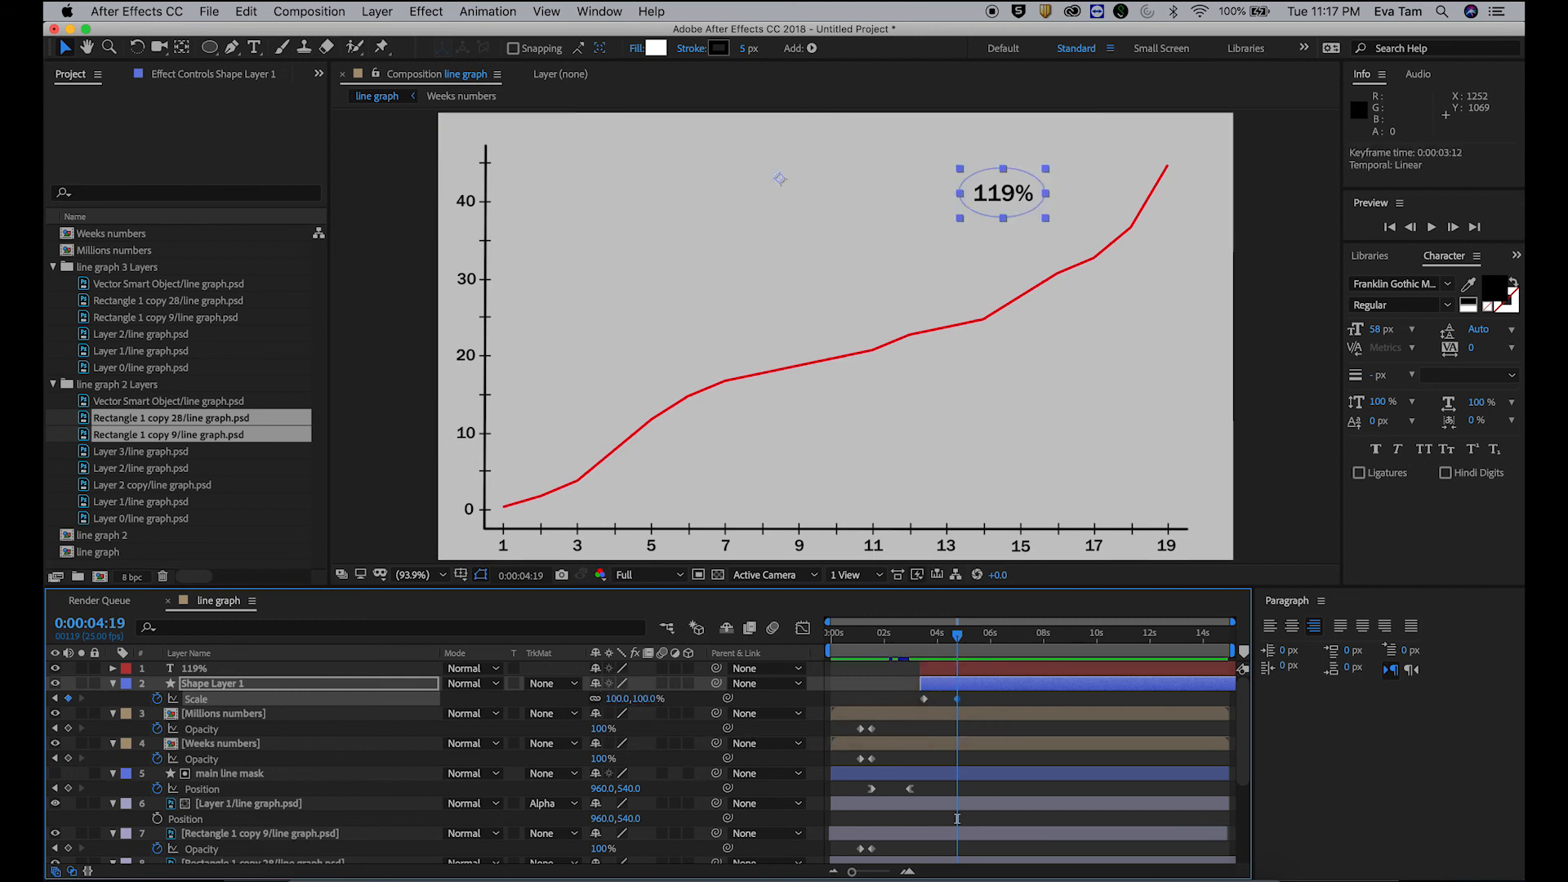
Step: Preview the ellipse's scale-up animation and go over its Scale keyframes to check where it grows from
drag(926, 635, 924, 637)
key(space)
key(space)
mouse_move(943, 643)
mouse_down()
mouse_move(915, 643)
mouse_move(928, 645)
mouse_up()
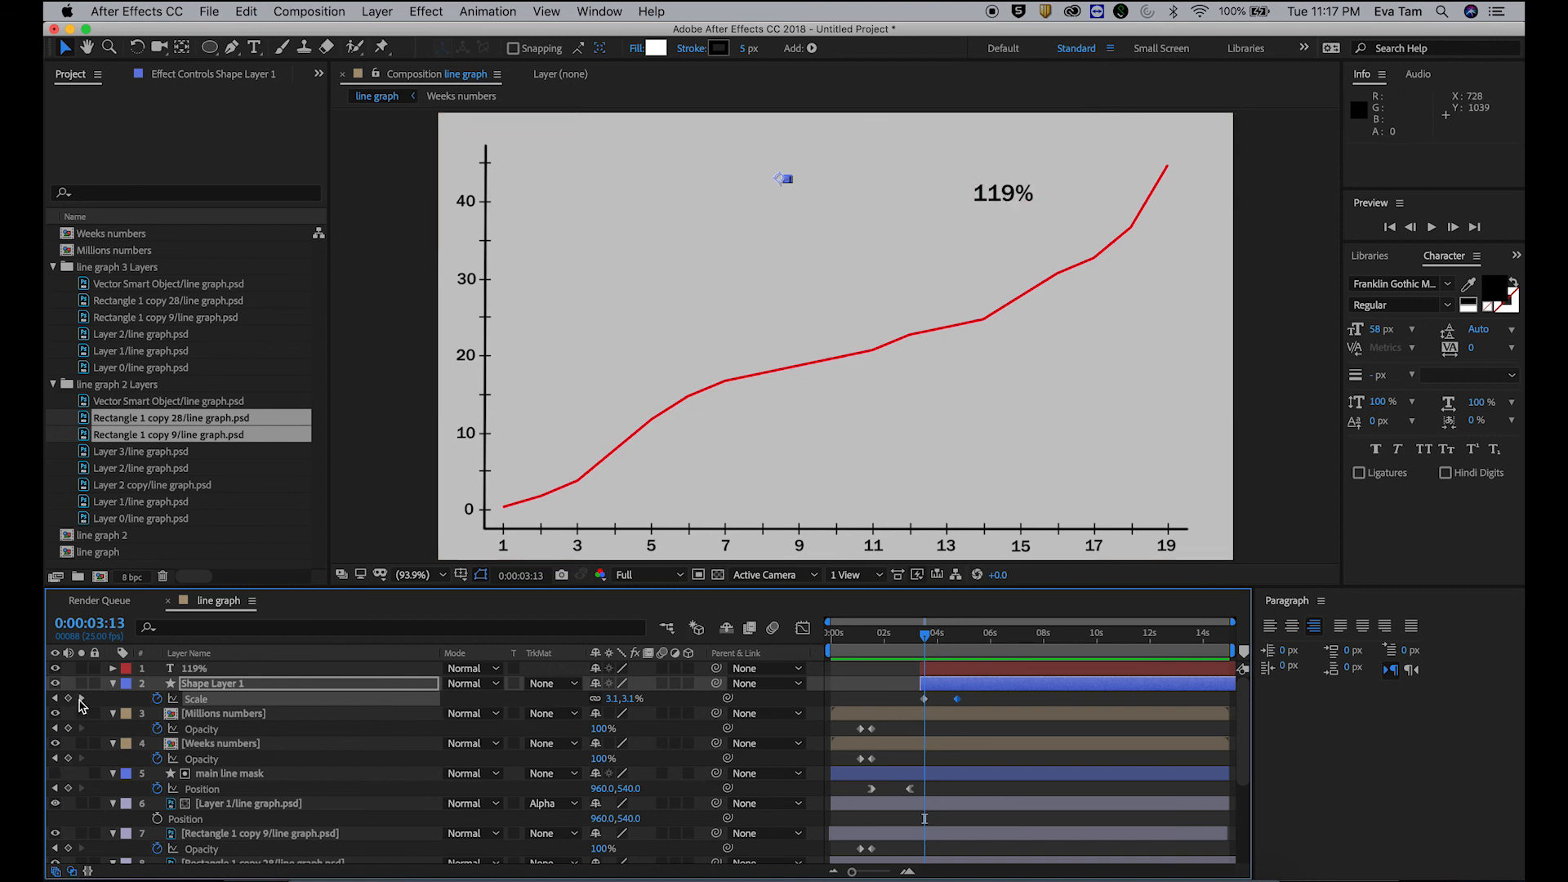
click(81, 699)
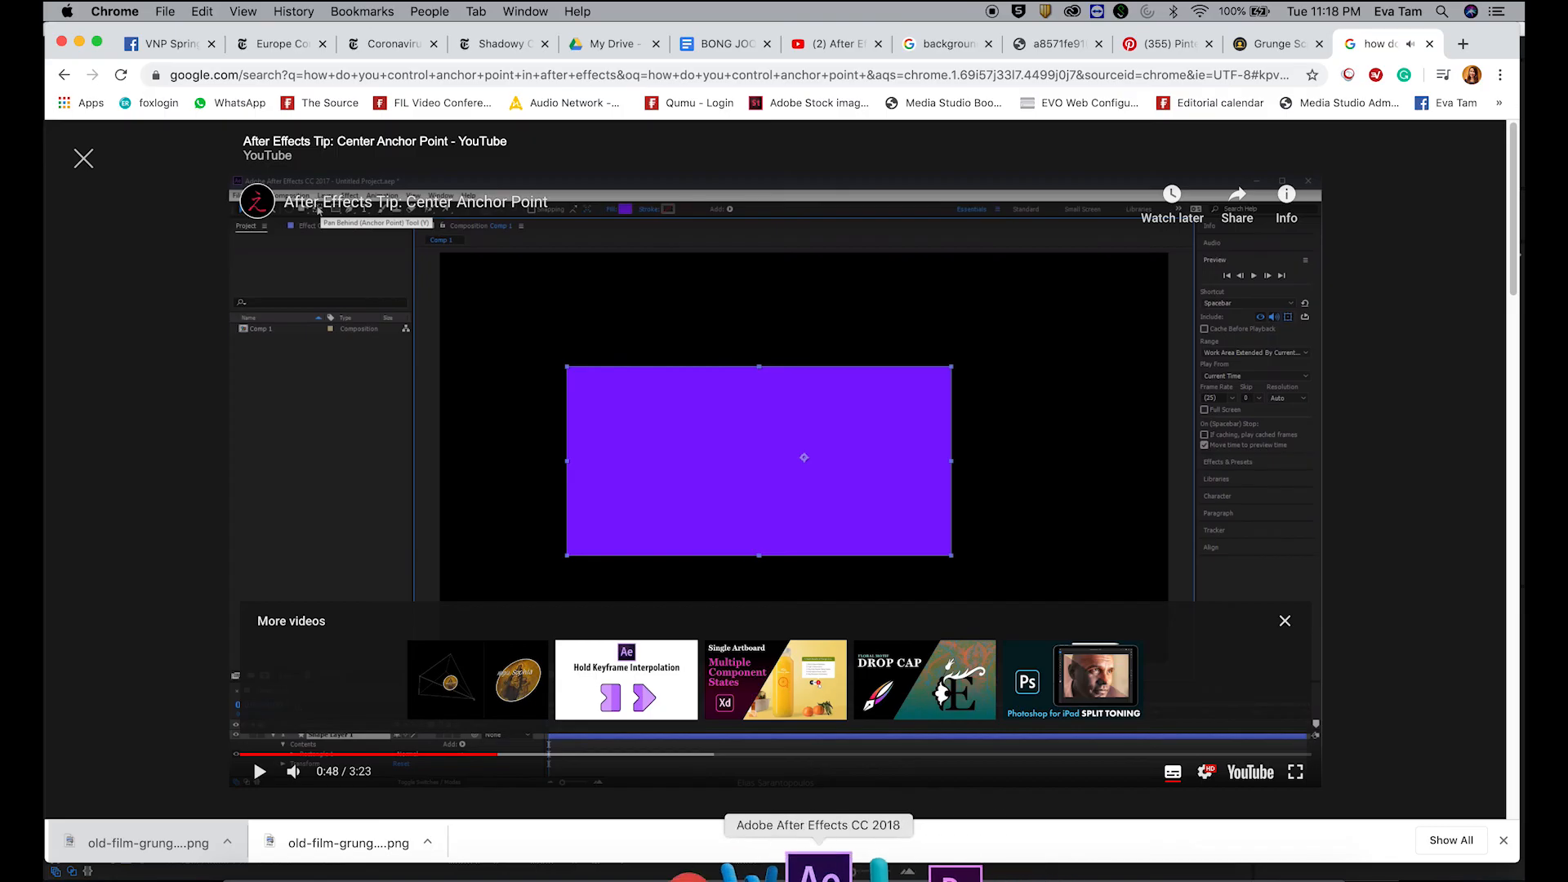
Step: Switch to After Effects and try to move the ellipse's anchor point to the ellipse's centre with the Pan Behind tool
click(820, 867)
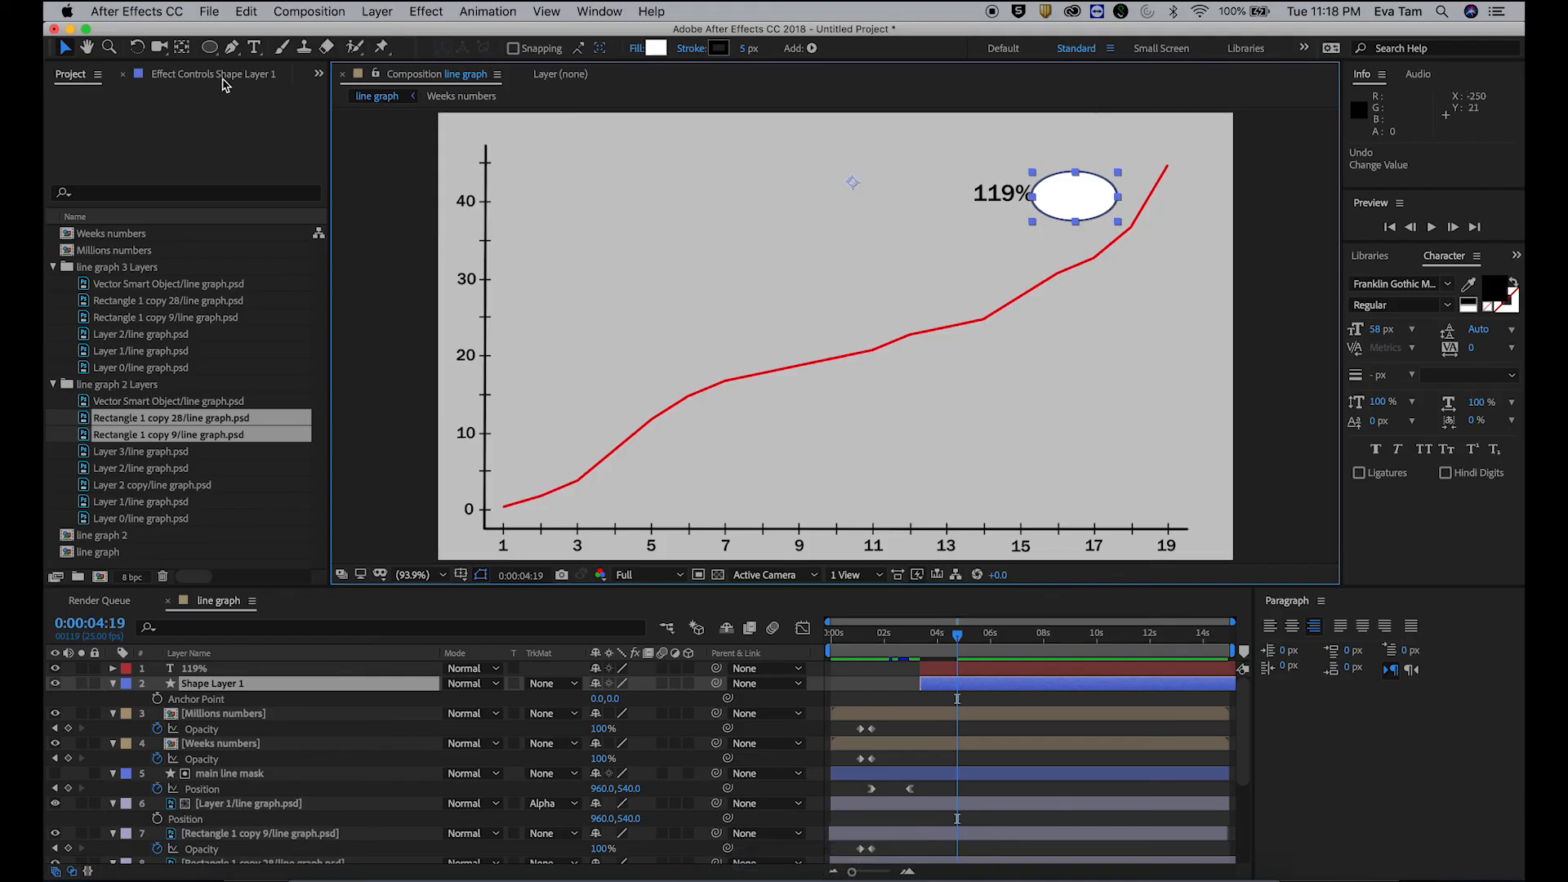
click(181, 50)
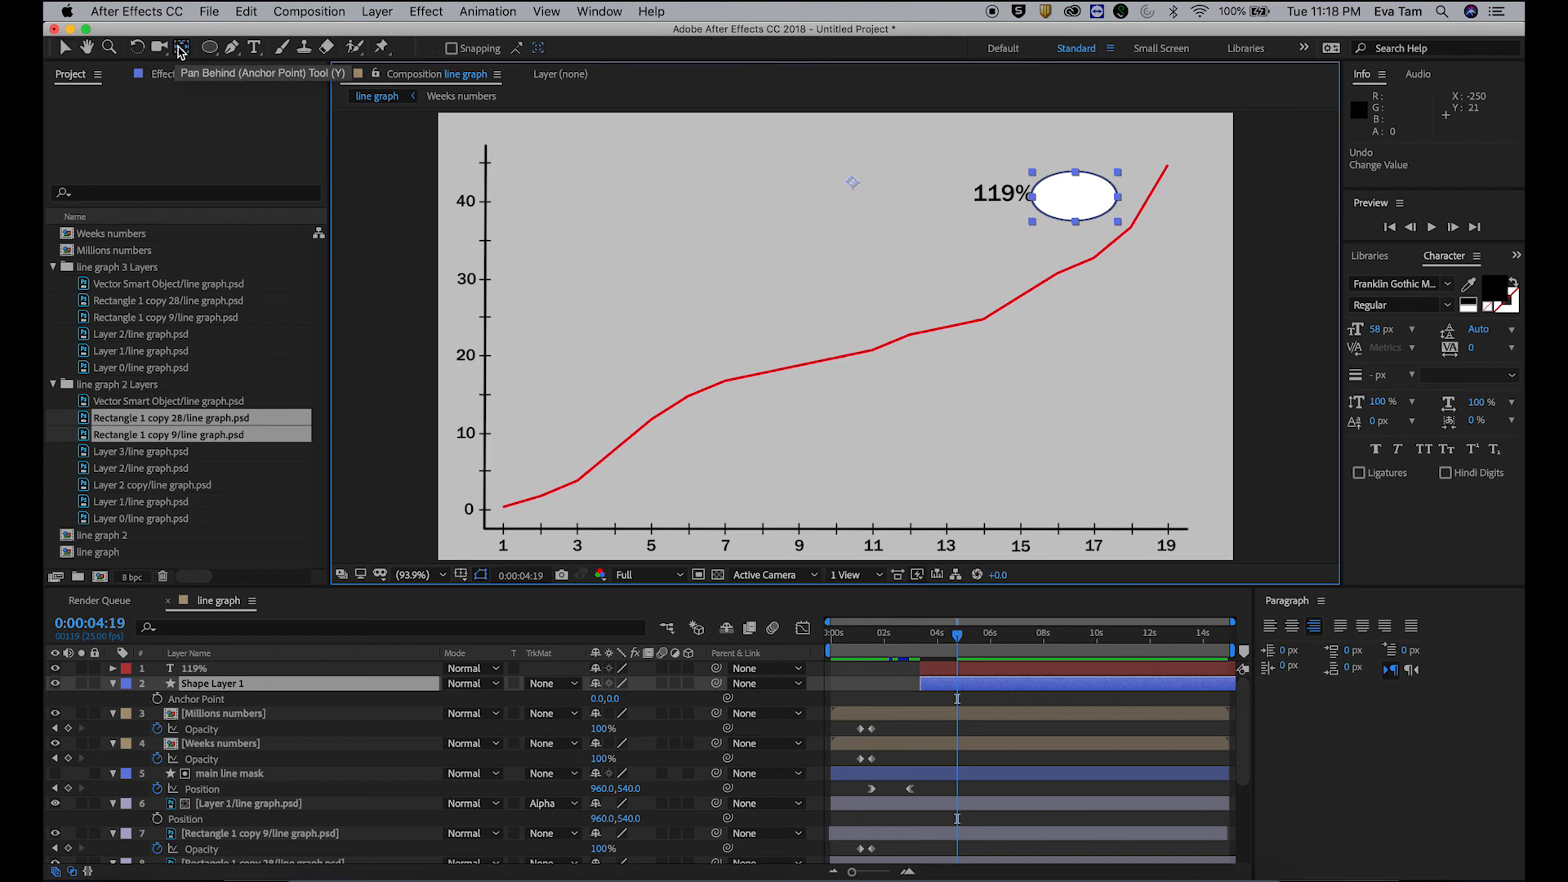
drag(856, 183, 1072, 201)
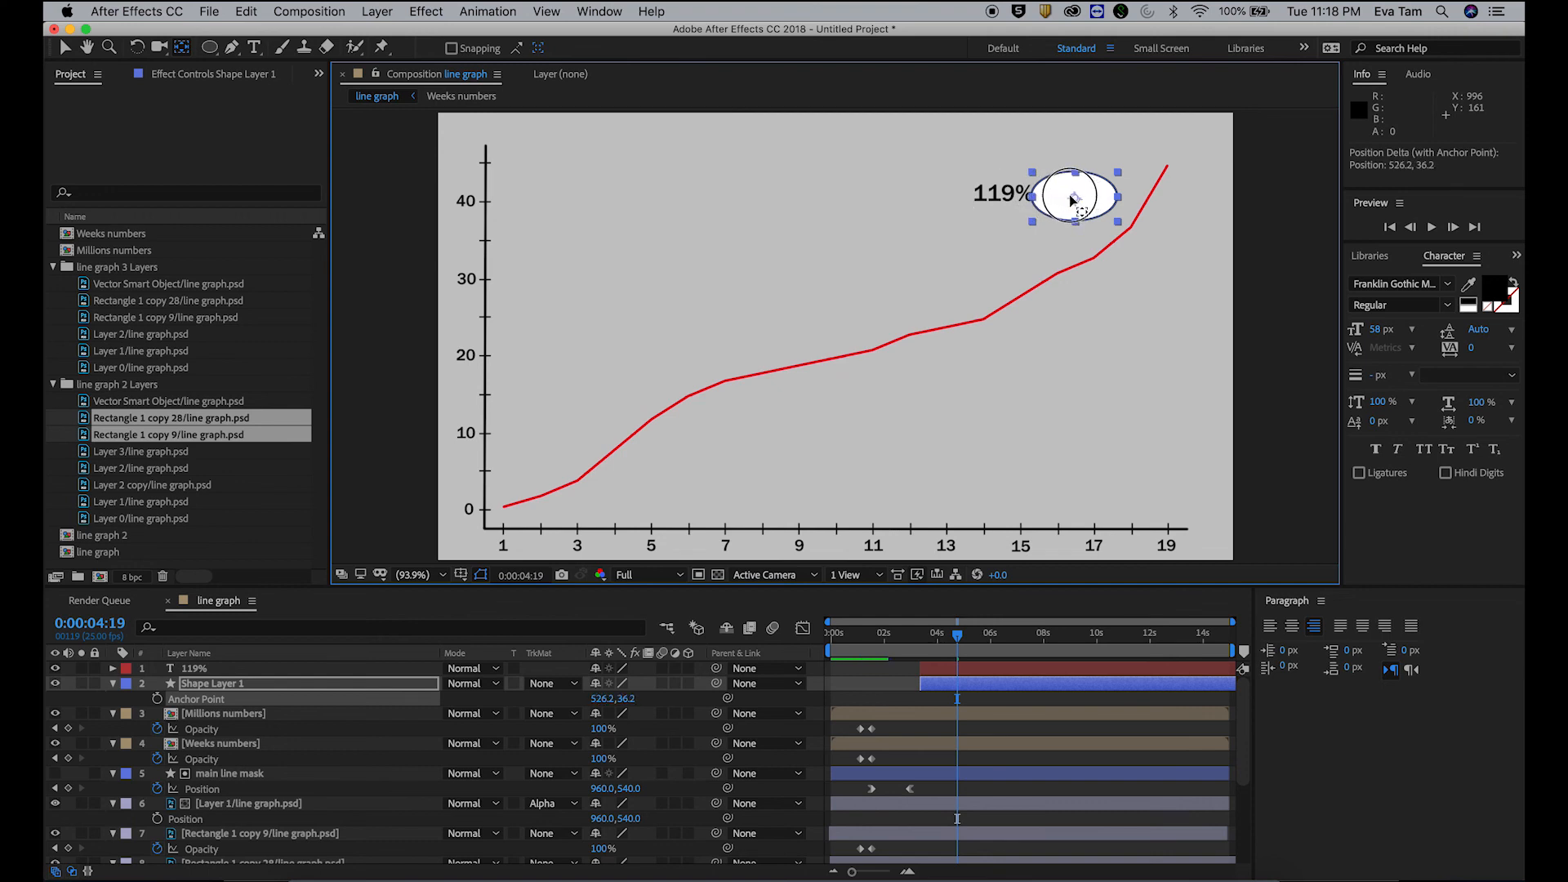
Step: Undo the anchor point move and the ellipse edits before it, back to the single 0% Scale keyframe
key(super+z)
key(super+z)
key(super+z)
key(super+z)
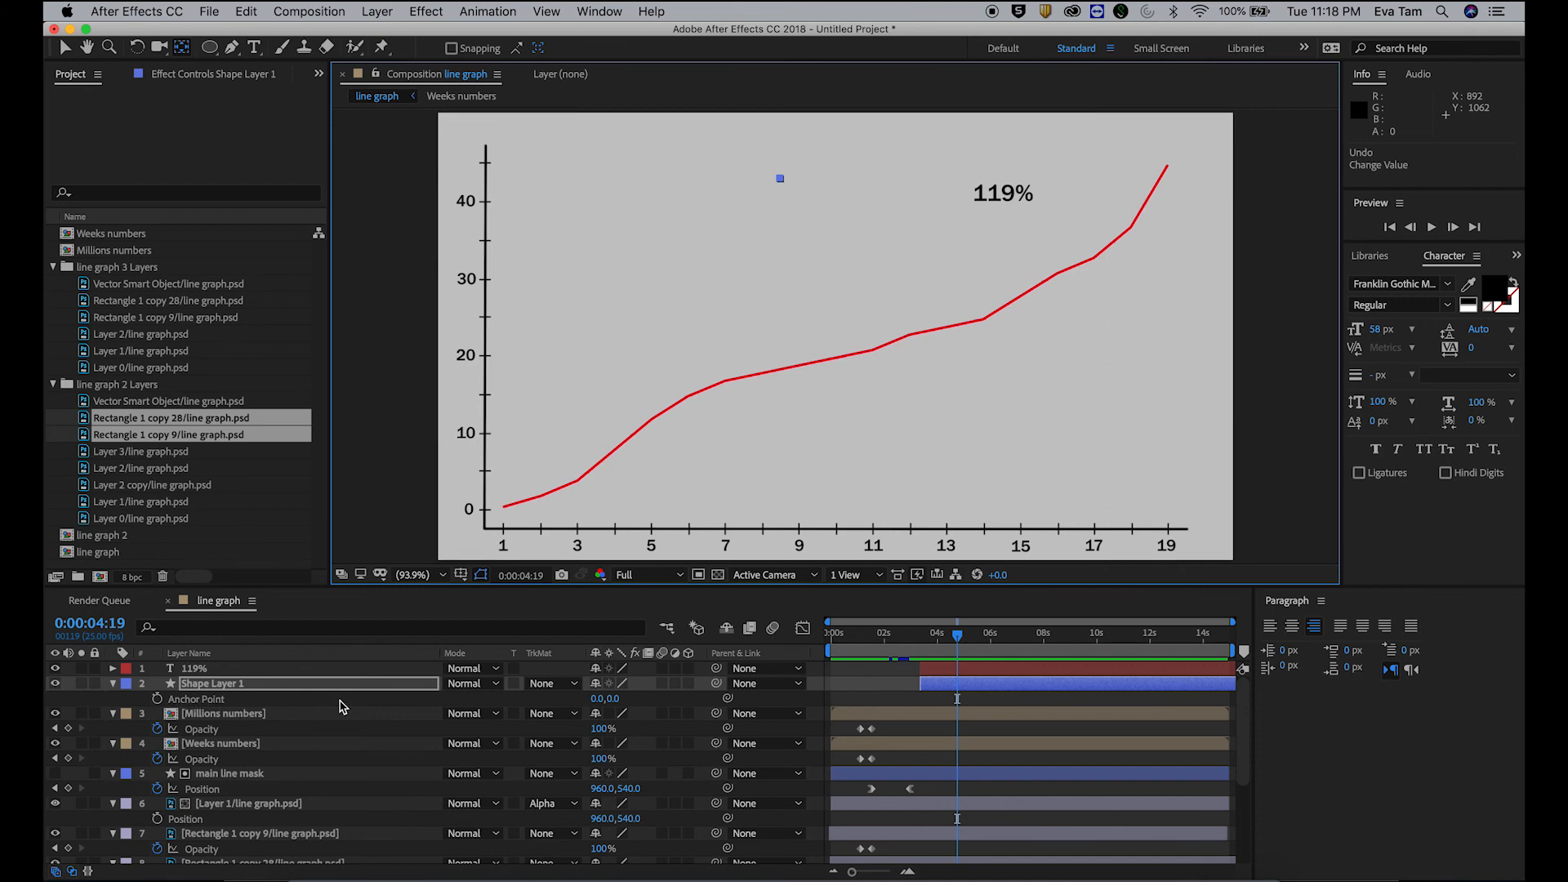
Step: Set the ellipse layer's Scale to 100% at 0:00:04:22
click(933, 637)
drag(933, 637, 960, 635)
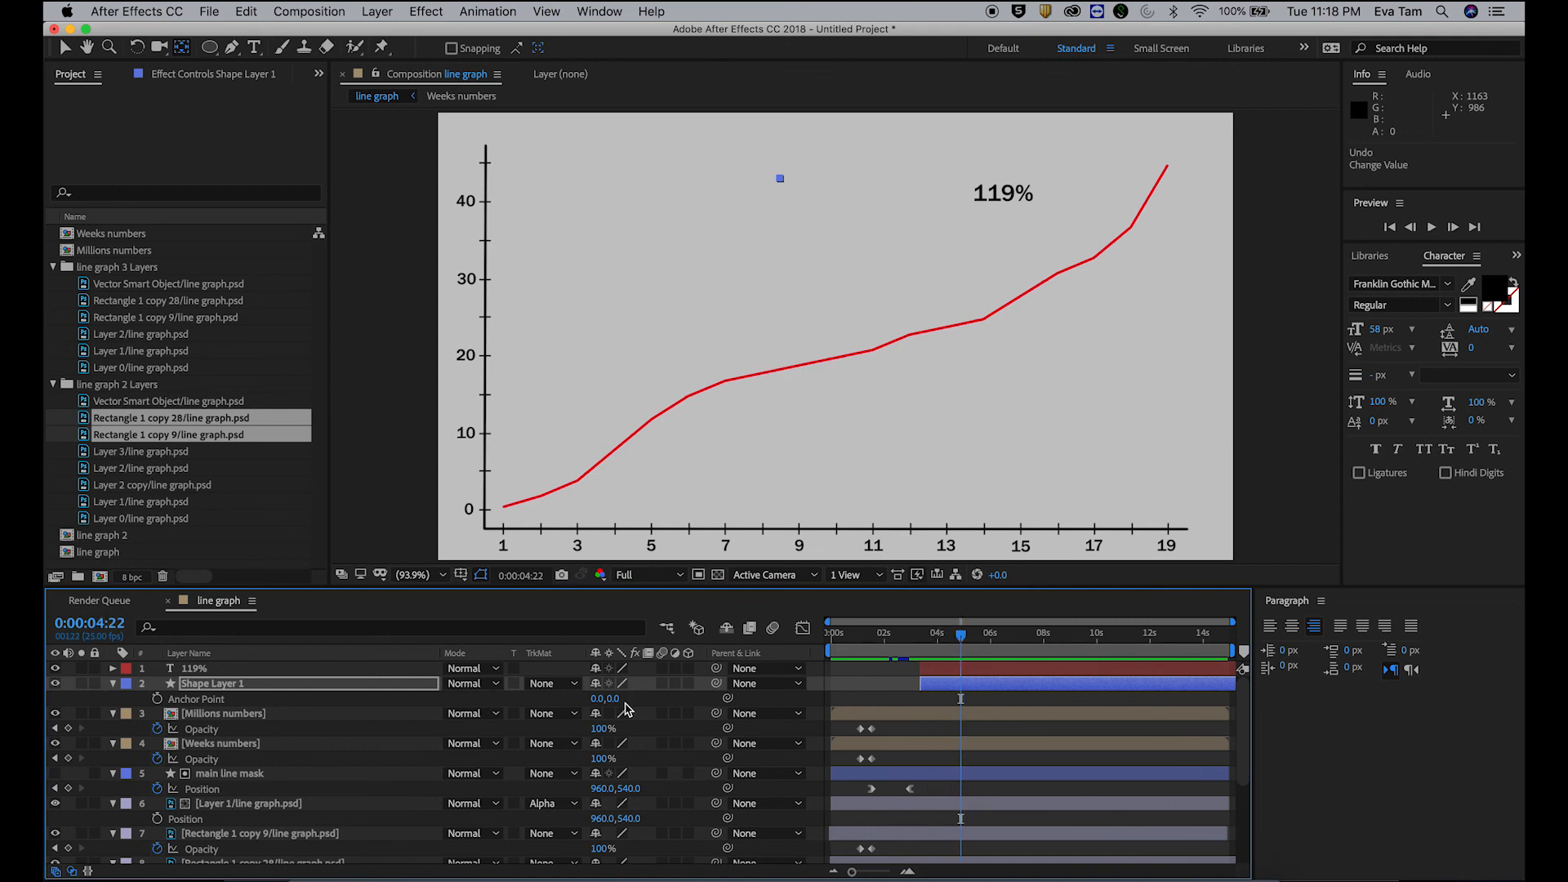
key(s)
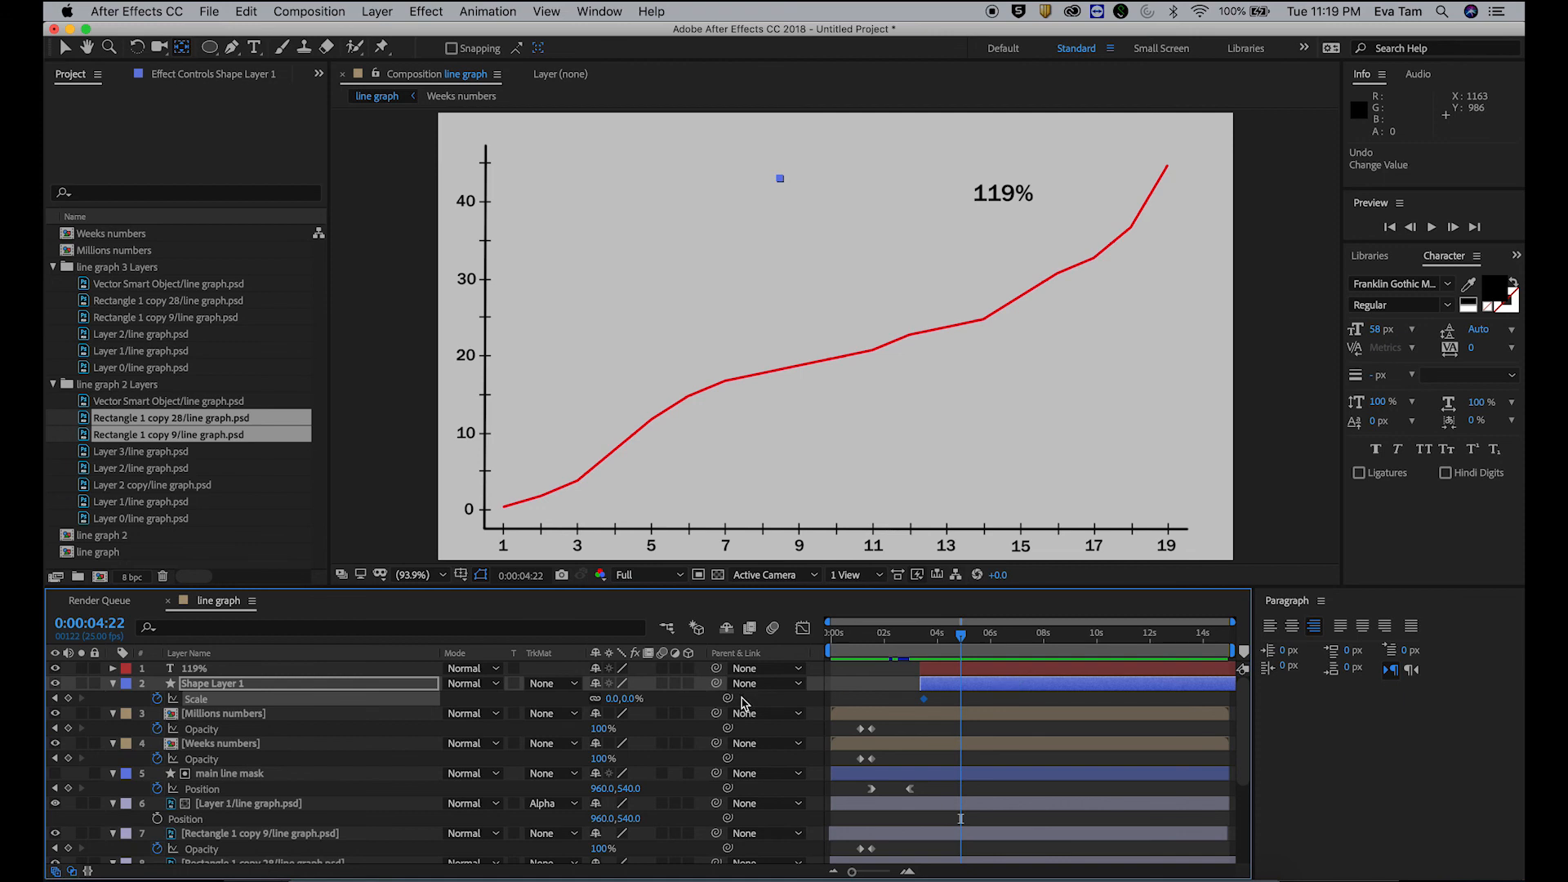
key(Return)
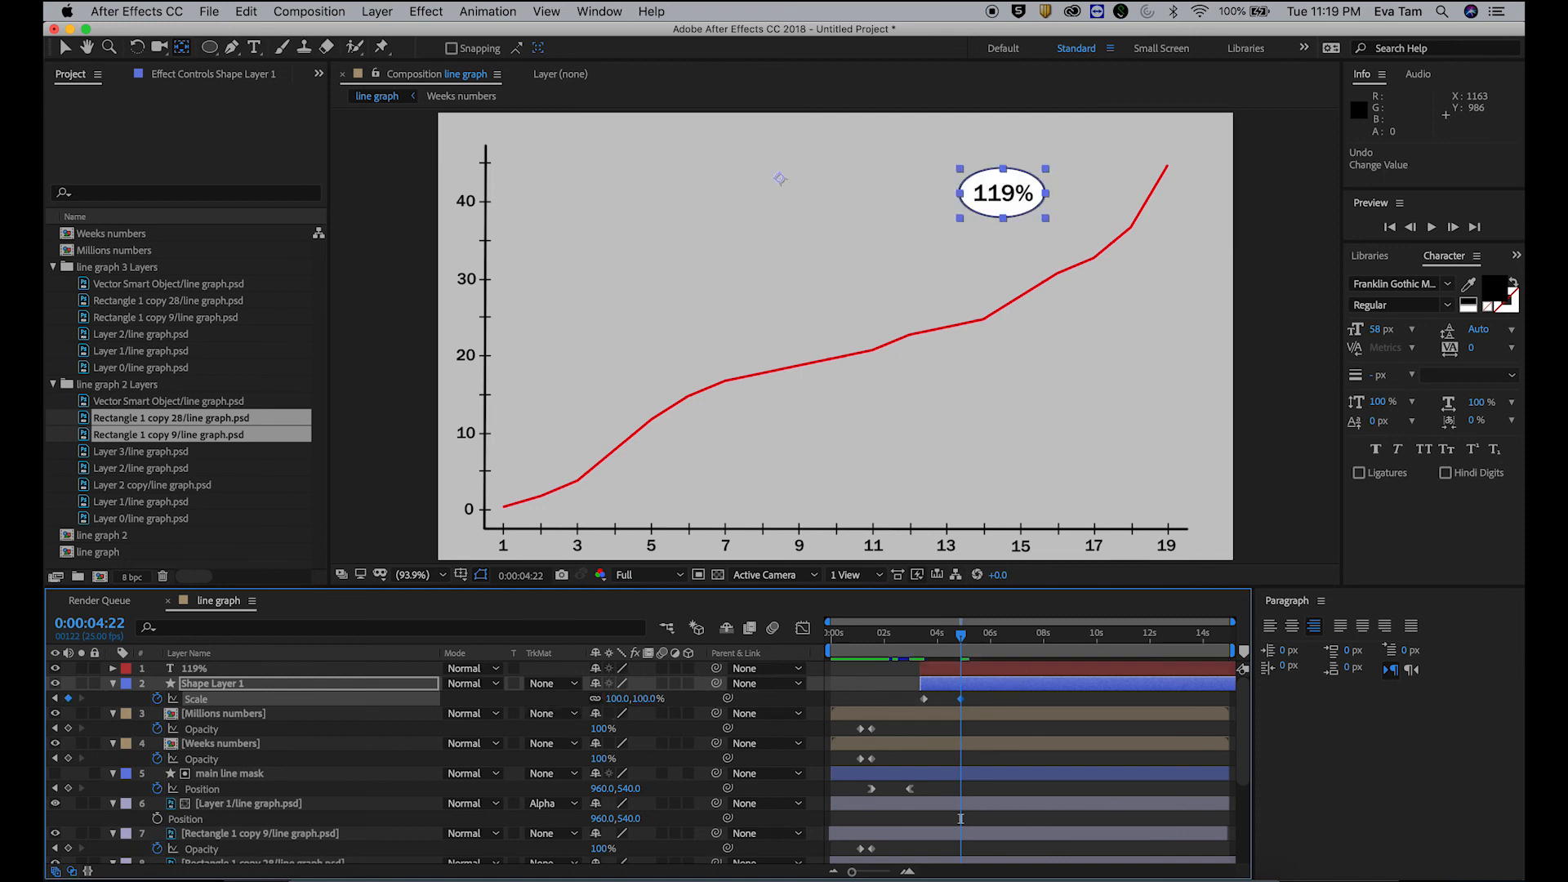
Step: Preview the ellipse's growth, retime its 100% Scale keyframe to 0:00:04:09 and play it again
click(919, 635)
key(space)
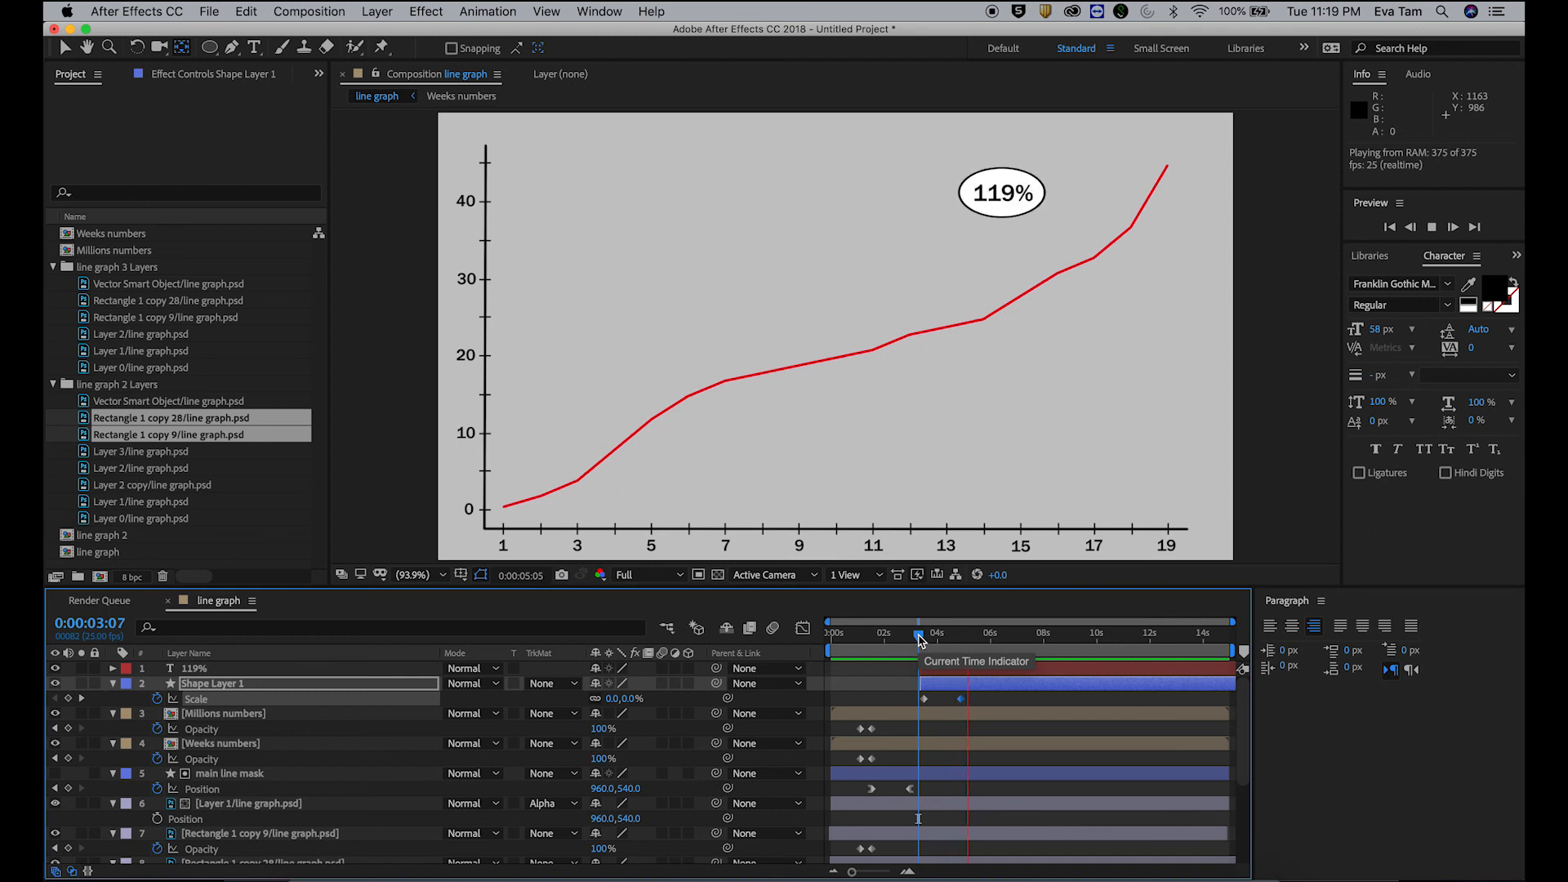
click(926, 635)
drag(959, 700, 947, 700)
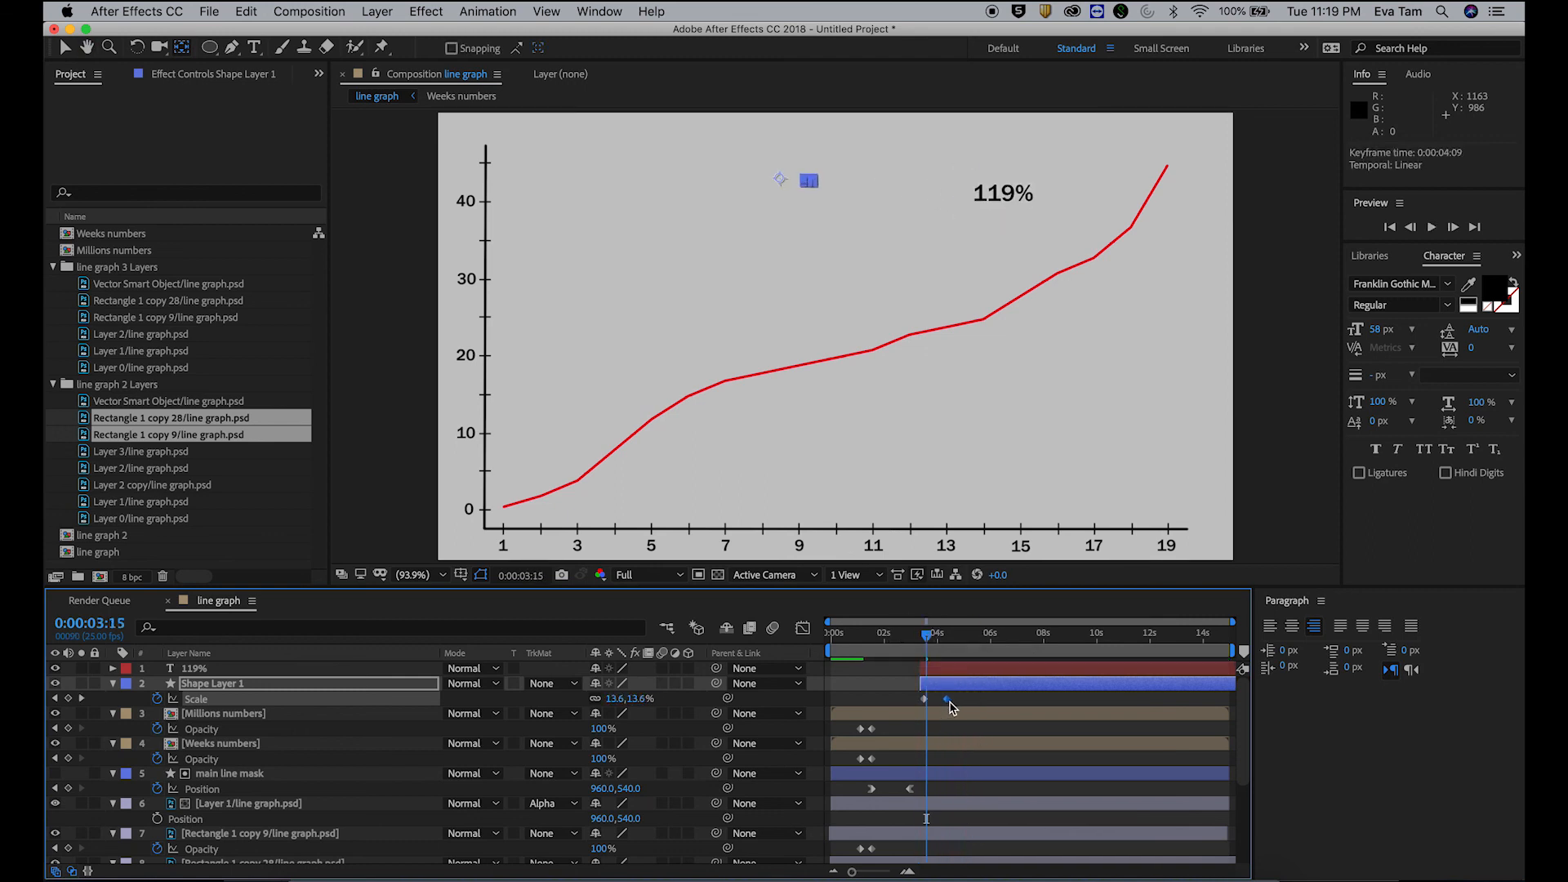
click(921, 638)
key(space)
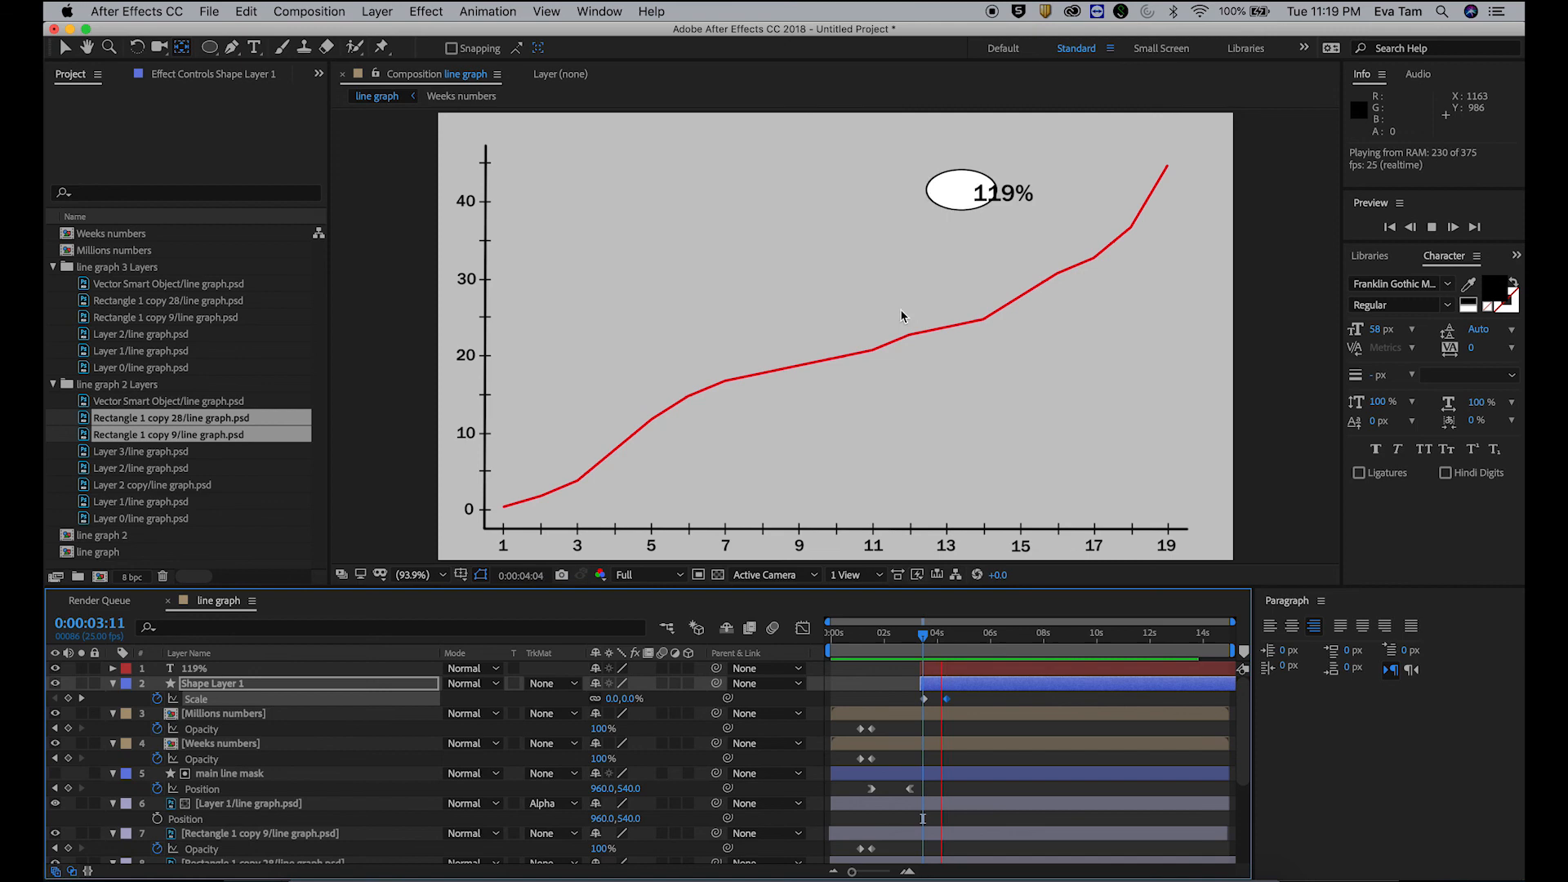
key(space)
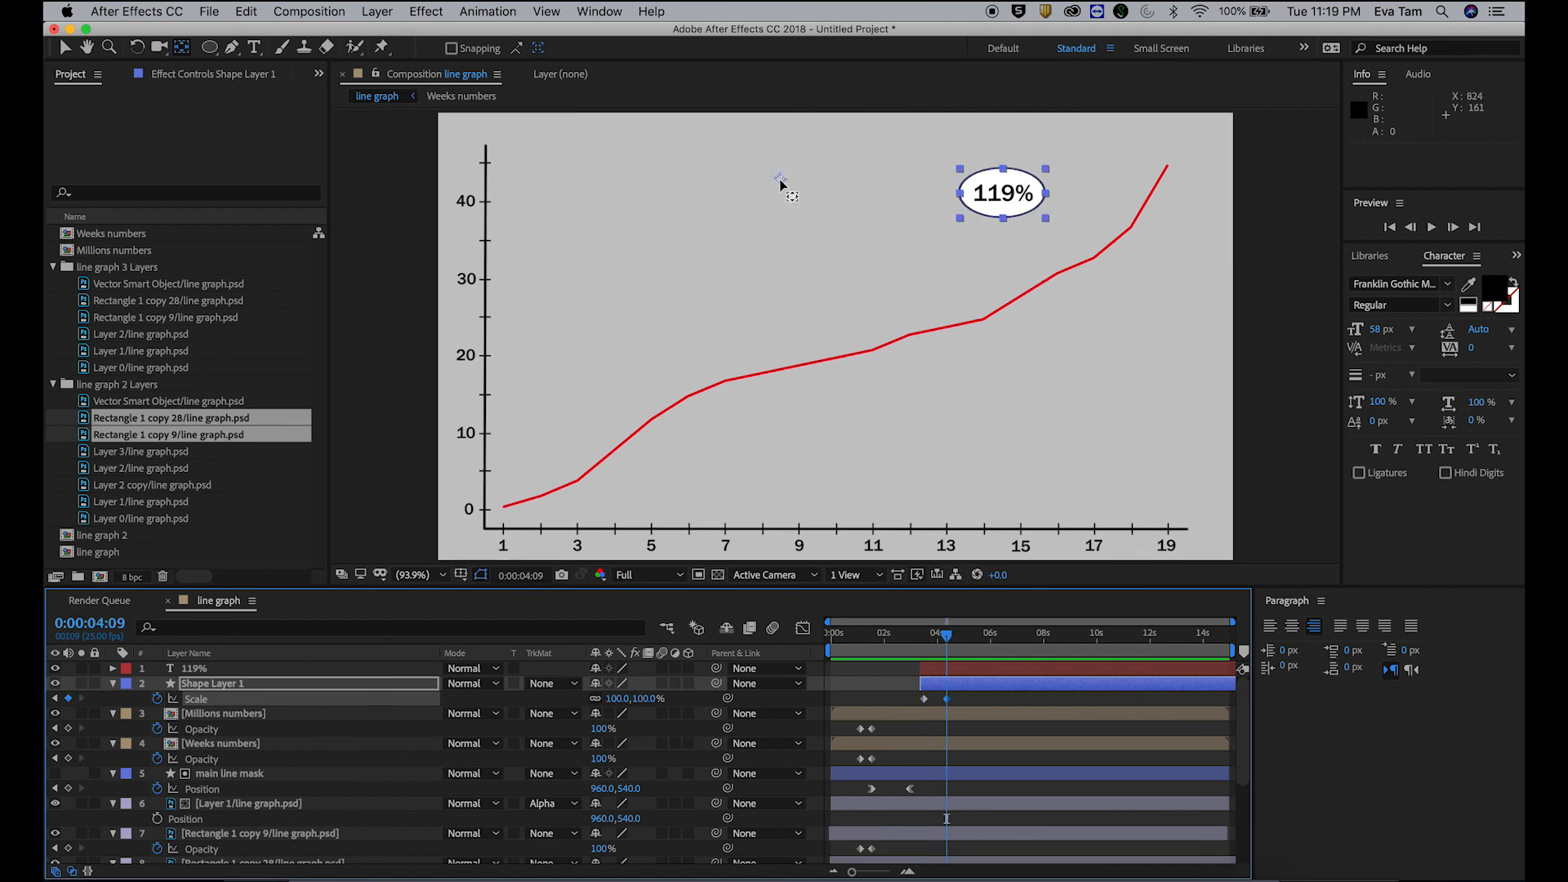
Step: Move the ellipse's anchor point to the centre of the ellipse with the Pan Behind tool and preview the scaling
click(169, 47)
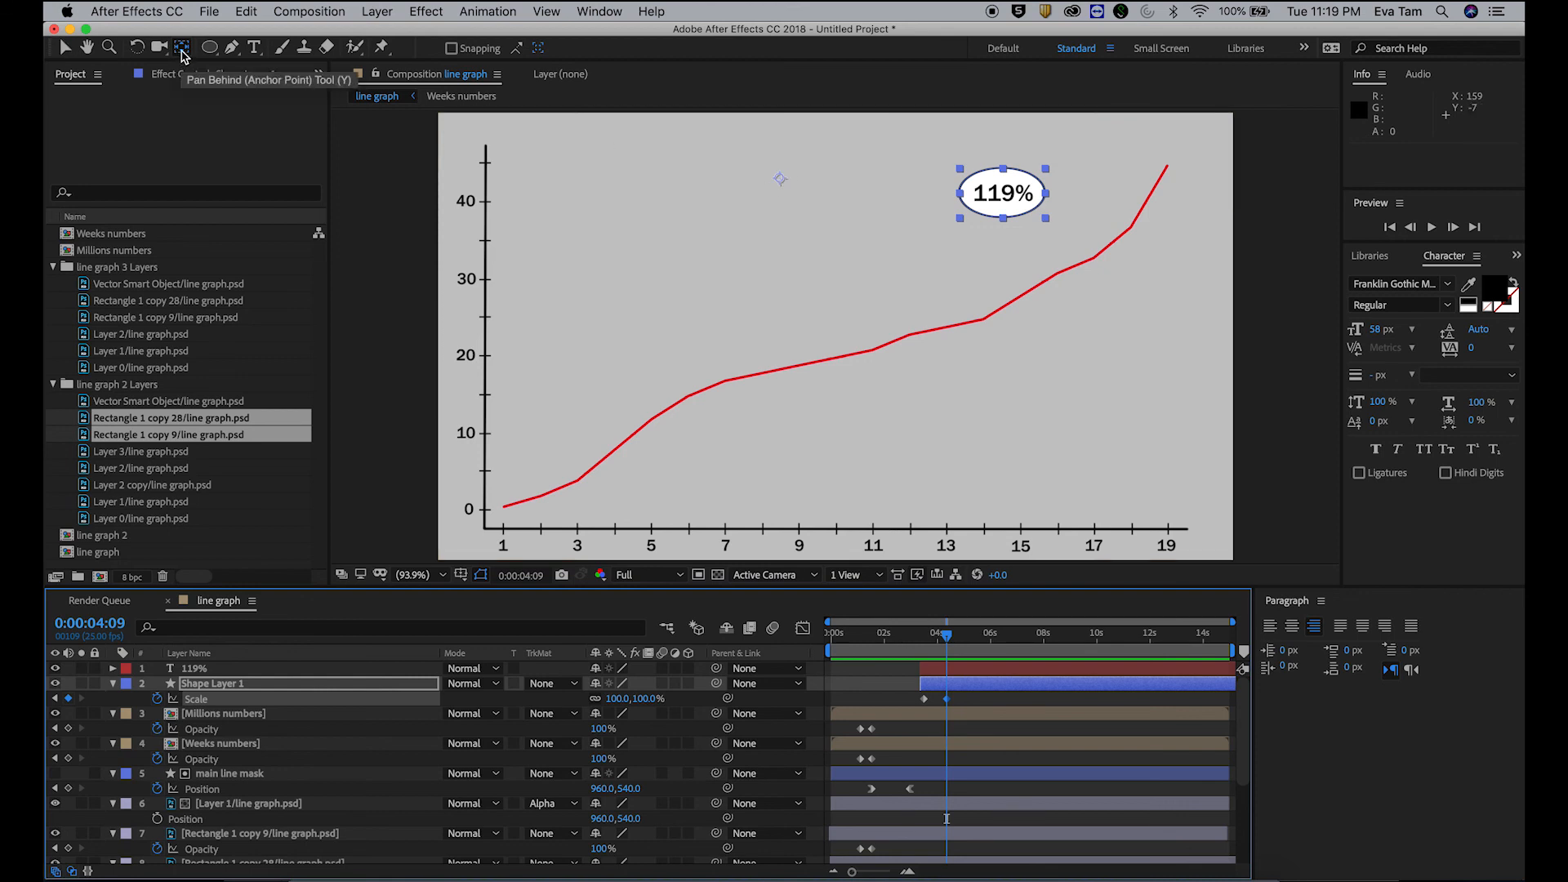
click(181, 51)
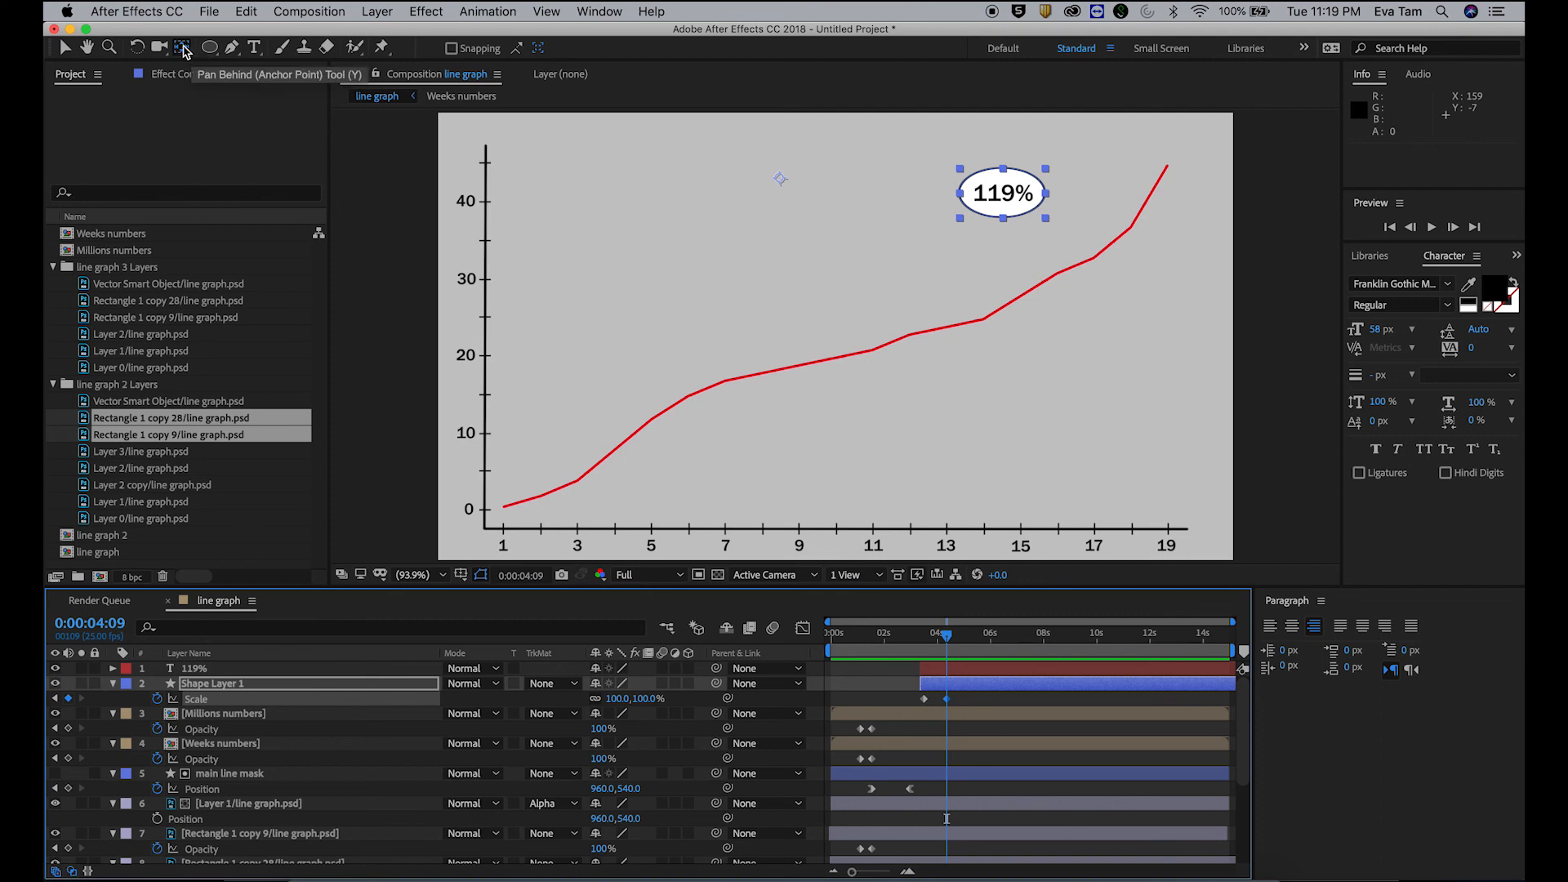
drag(783, 180, 1001, 197)
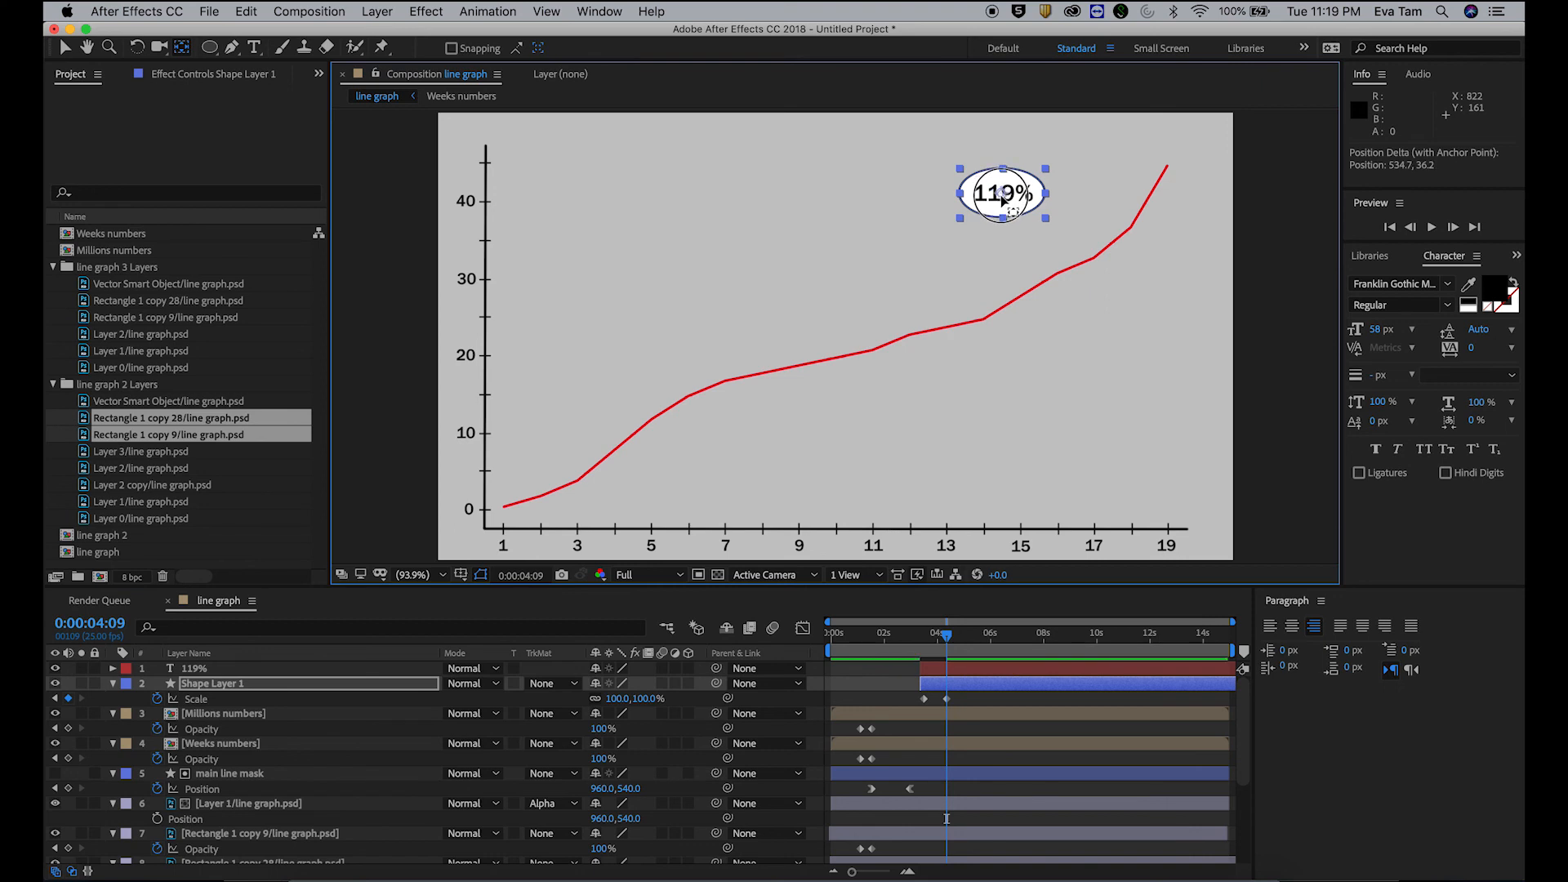
drag(944, 636, 920, 638)
key(space)
key(space)
Step: Retime the ellipse's 100% Scale keyframe to 0:00:04:02 and preview the faster growth
key(=)
key(=)
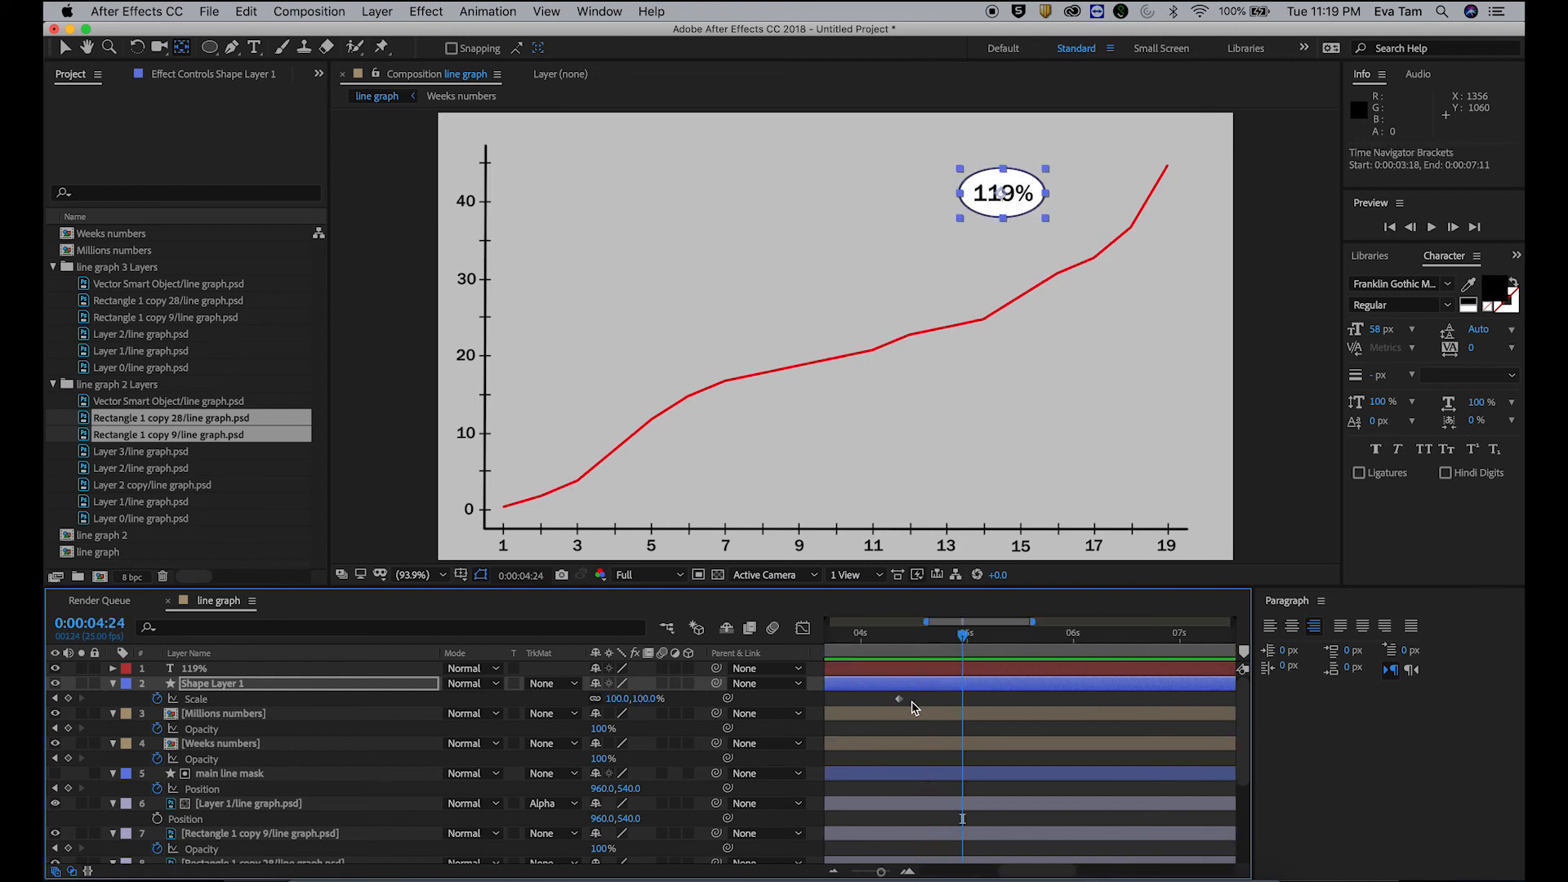
key(-)
drag(1007, 871, 973, 866)
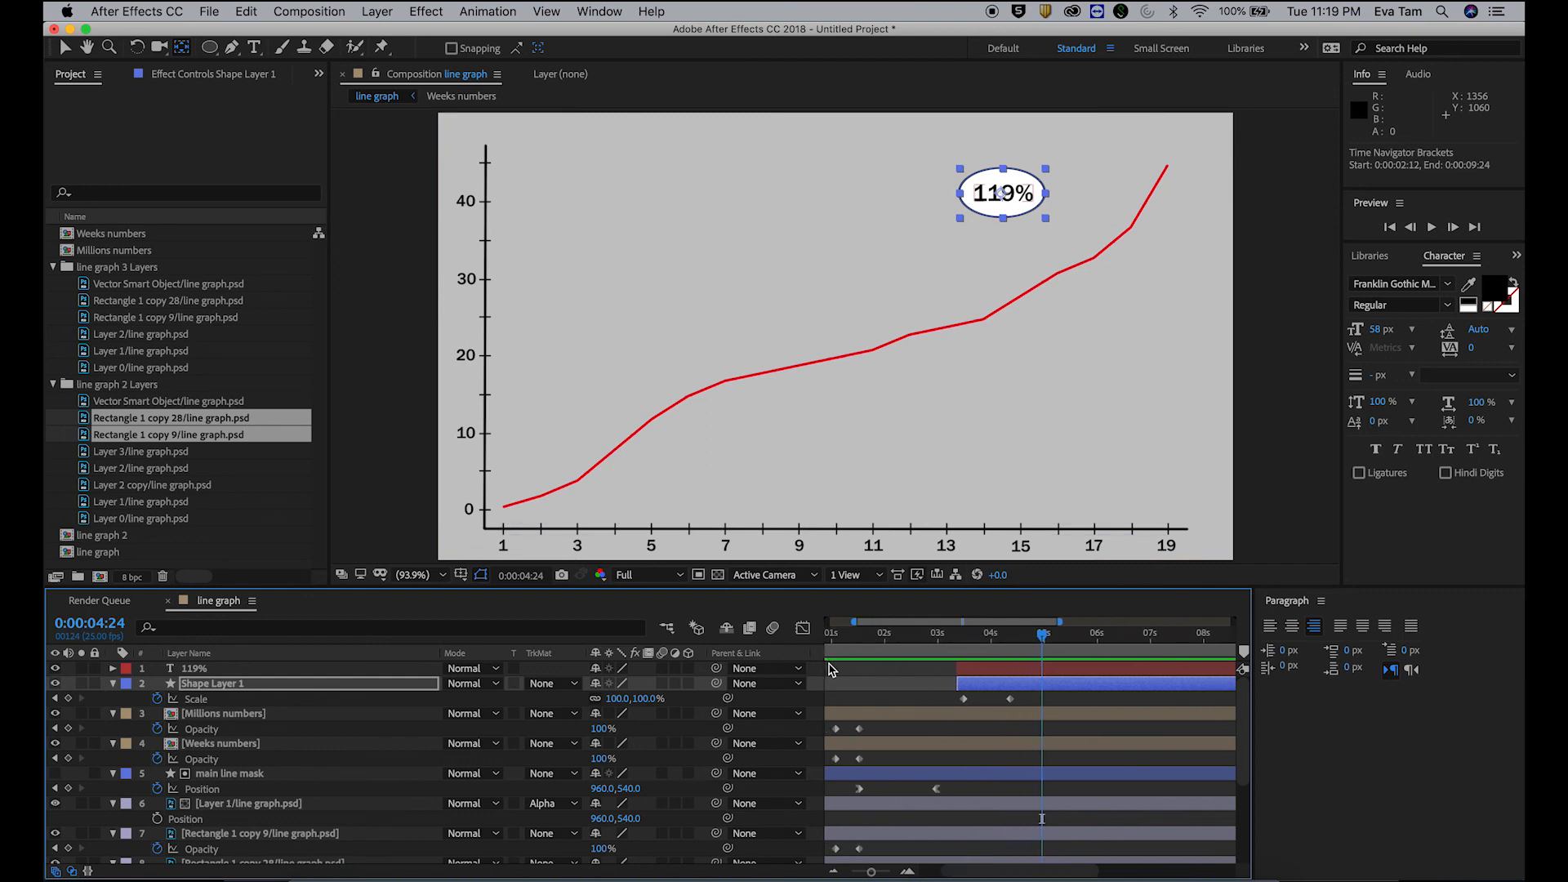
click(826, 839)
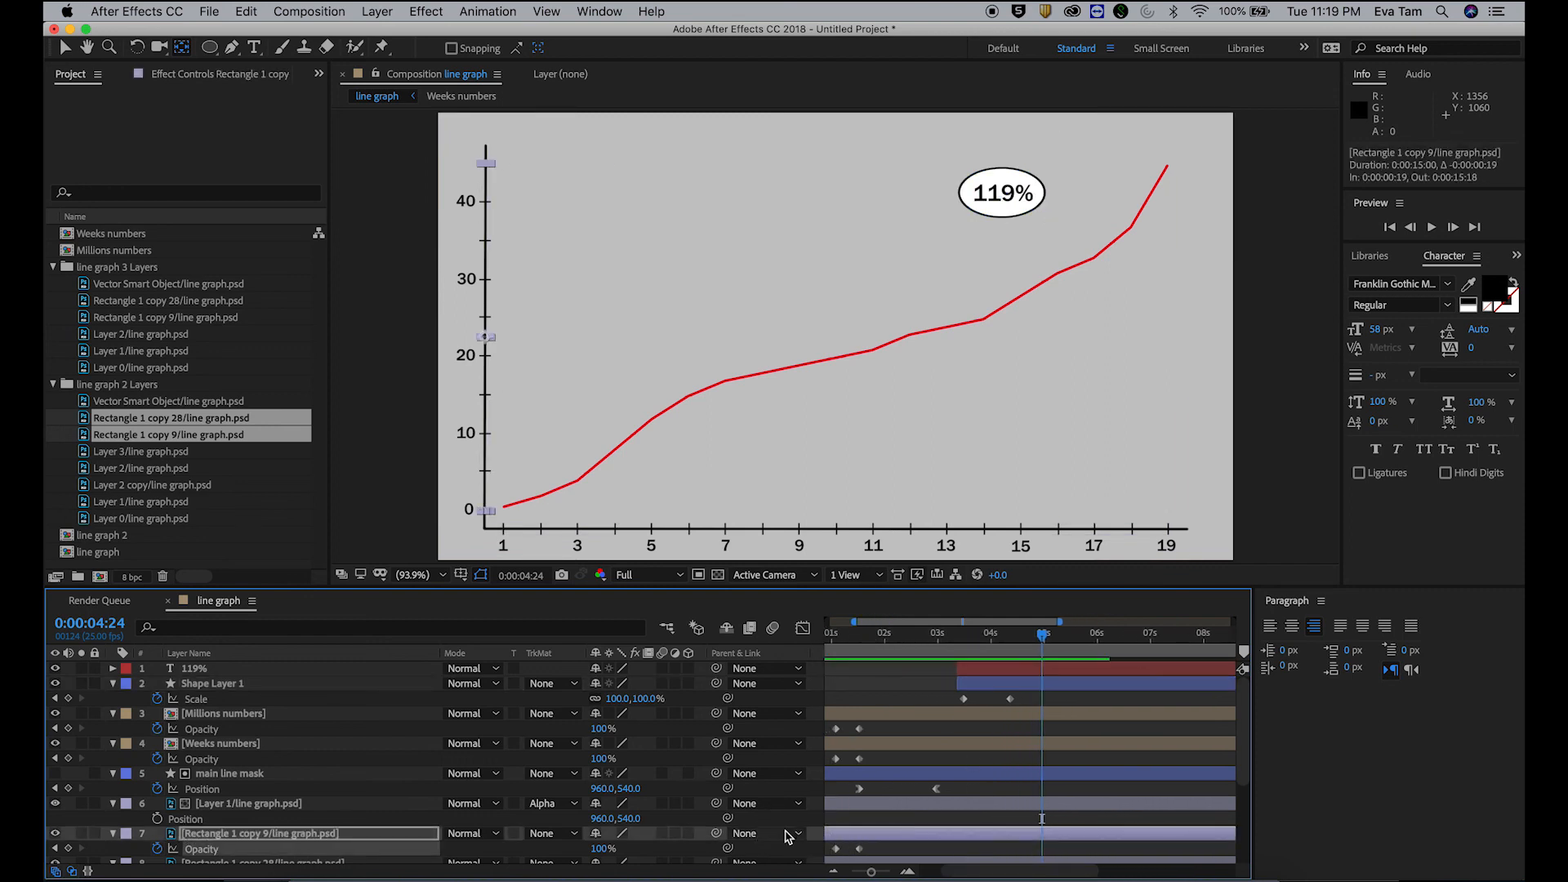
drag(1010, 699, 995, 699)
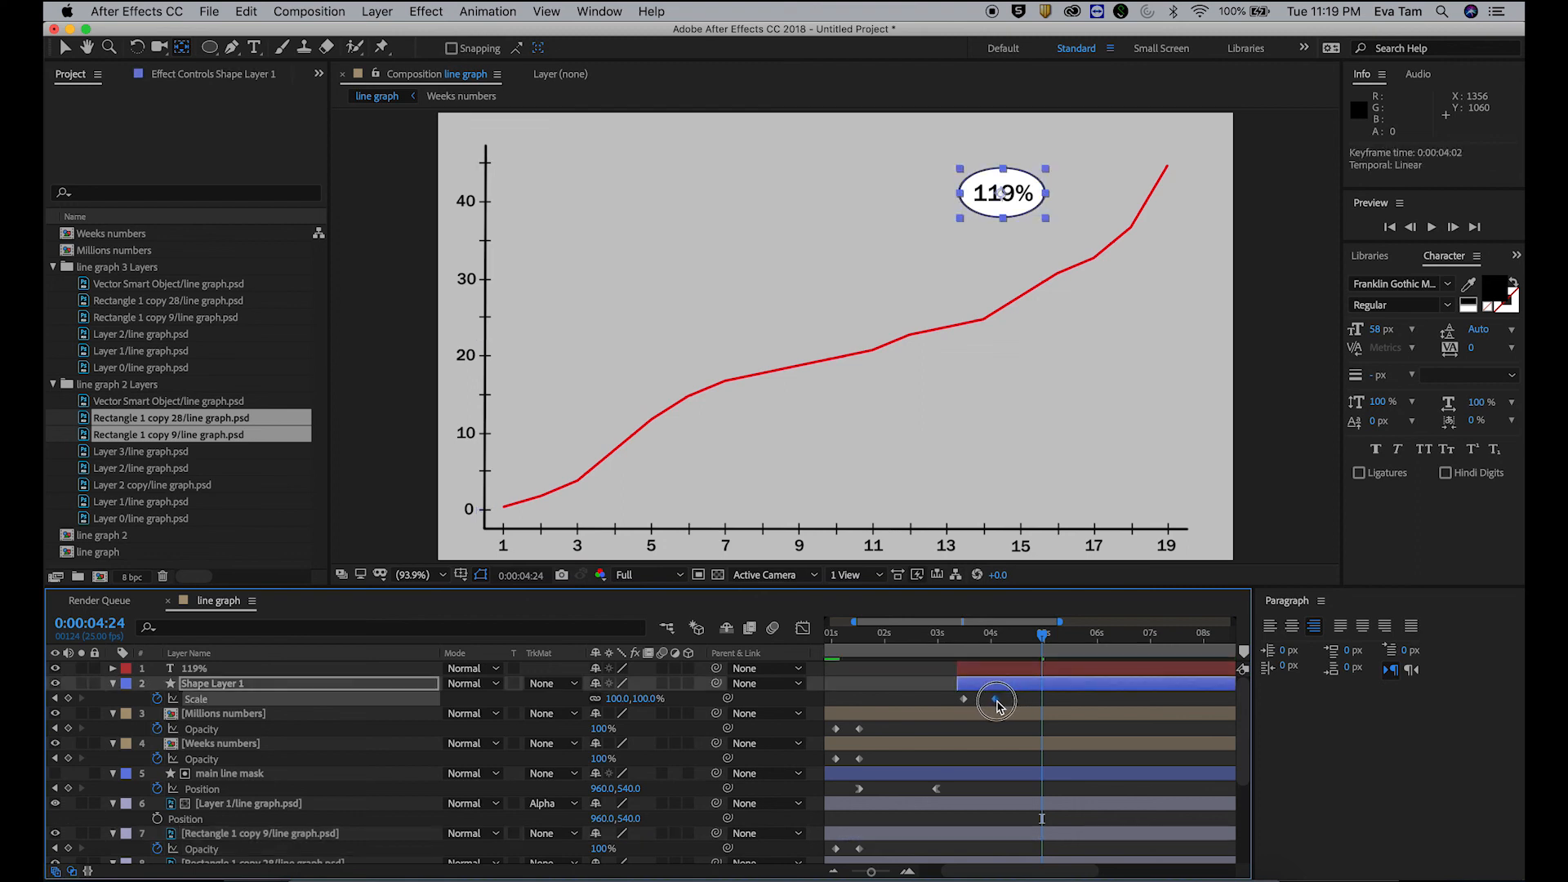
click(953, 636)
key(space)
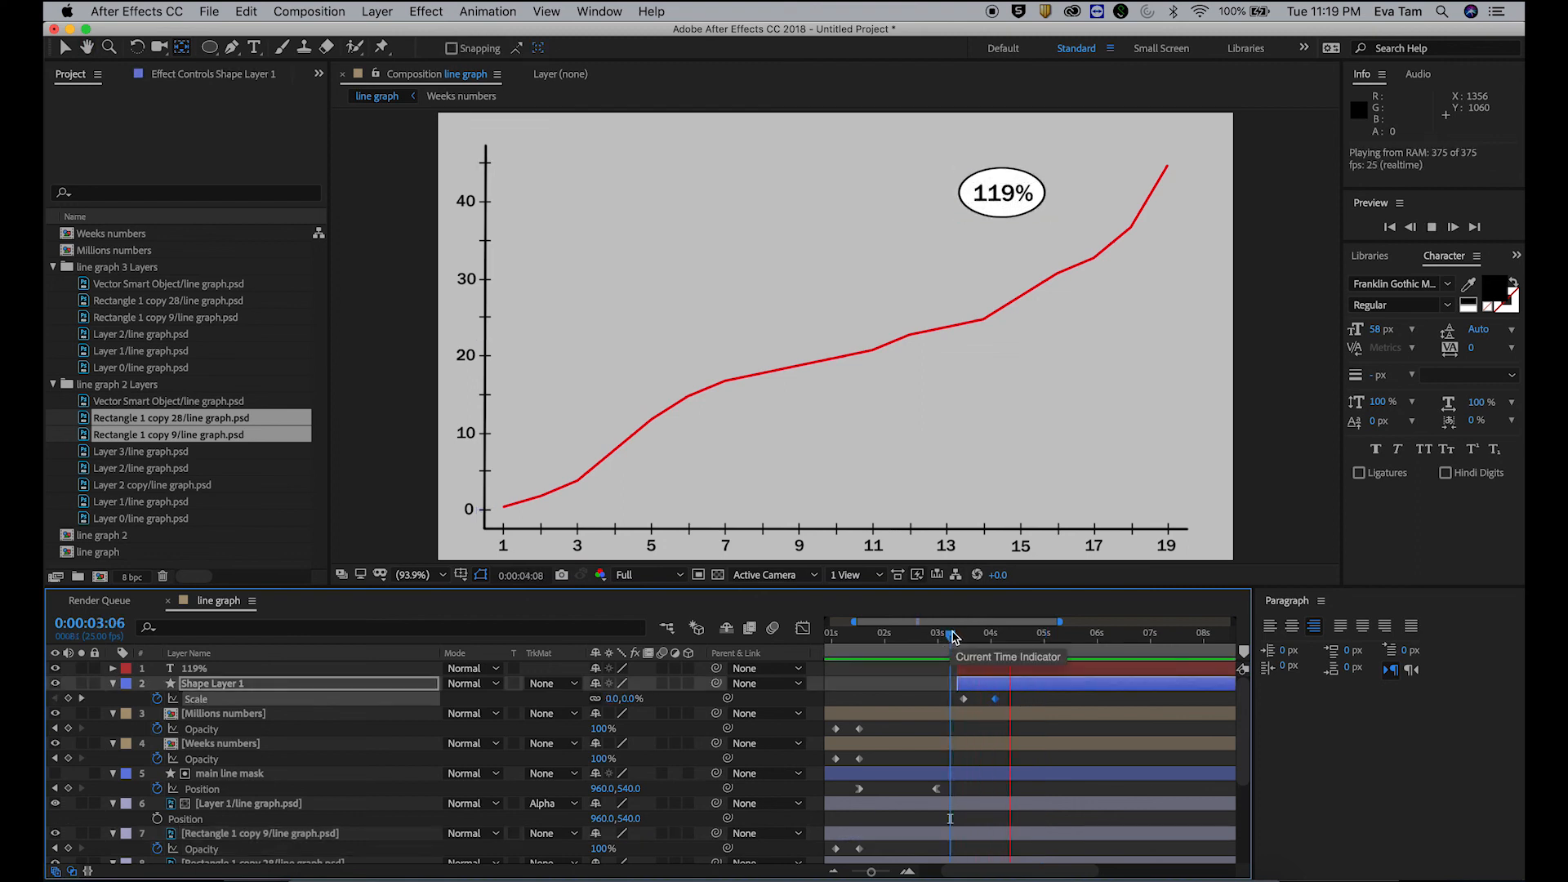
key(space)
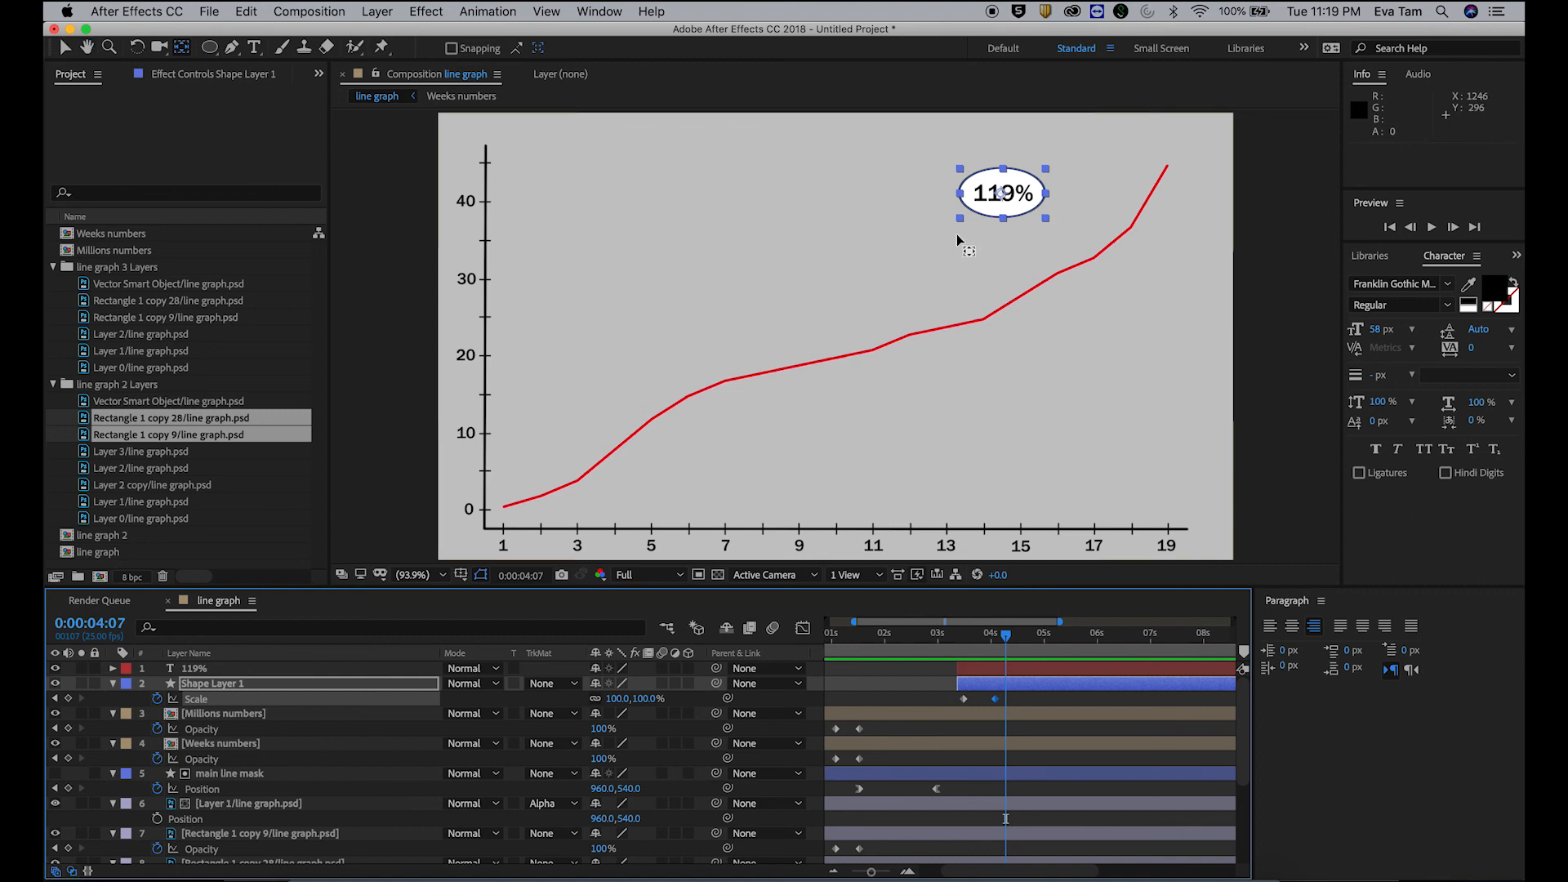
Step: Retime the ellipse's 100% Scale keyframe to 0:00:03:22 and preview the animation
key(a)
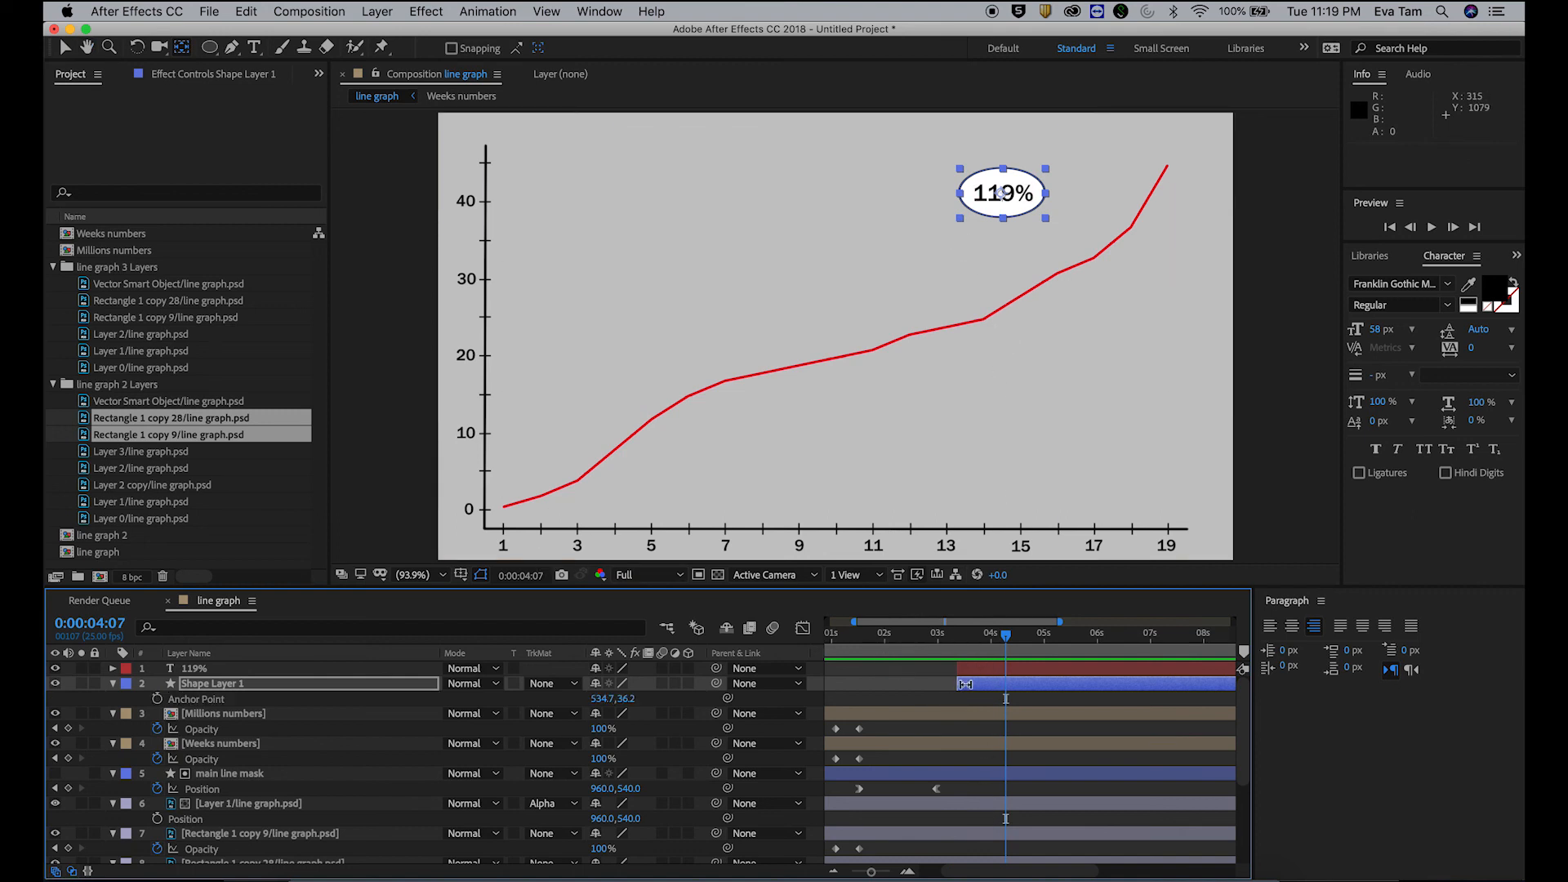
key(s)
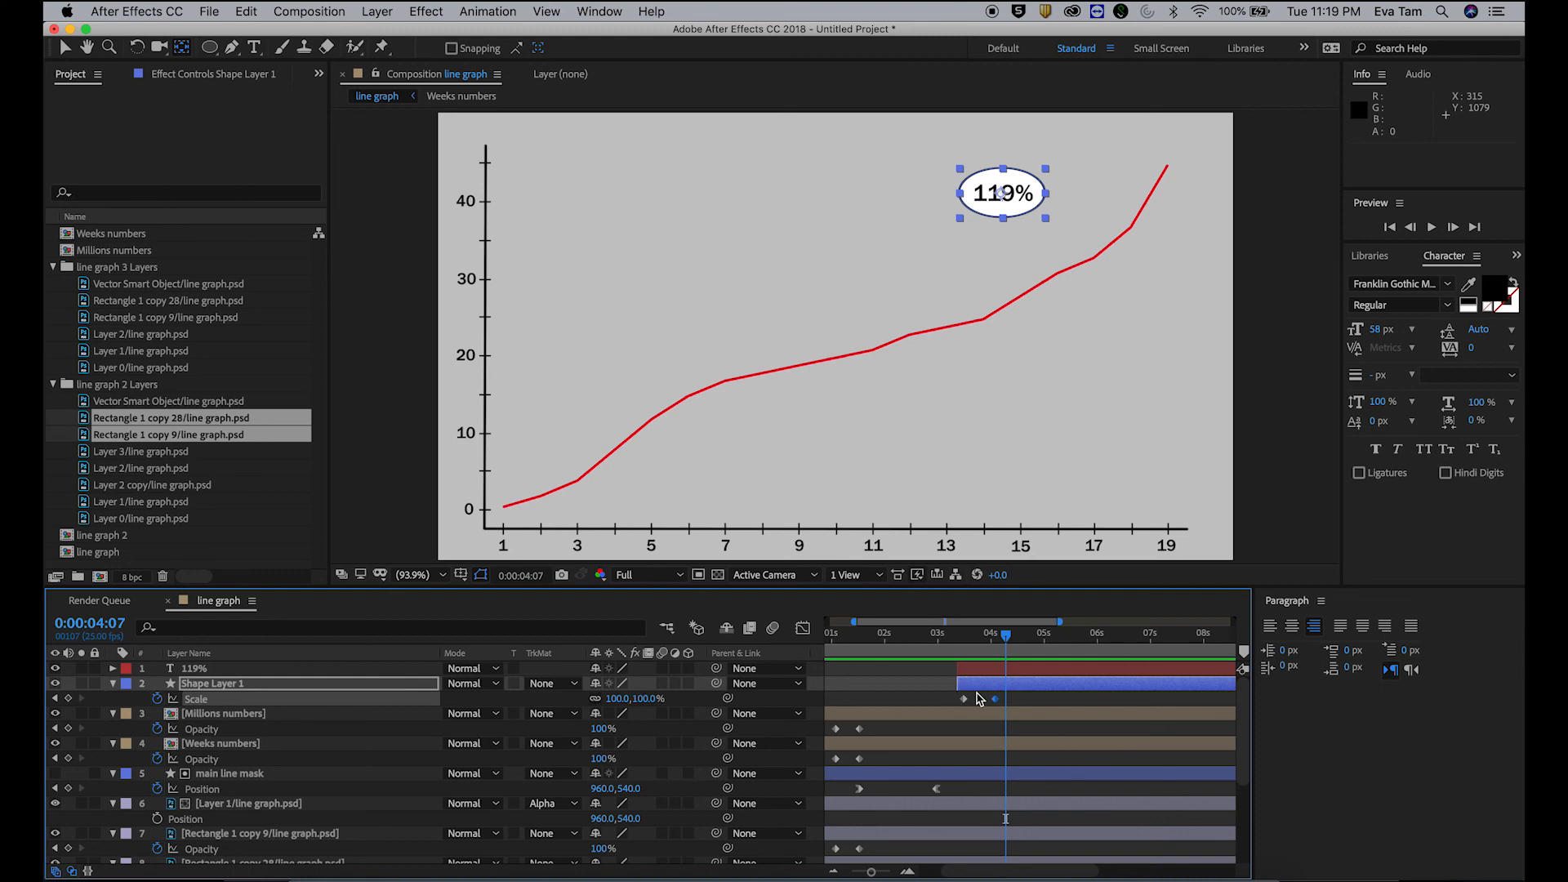
click(63, 51)
drag(1048, 703, 982, 699)
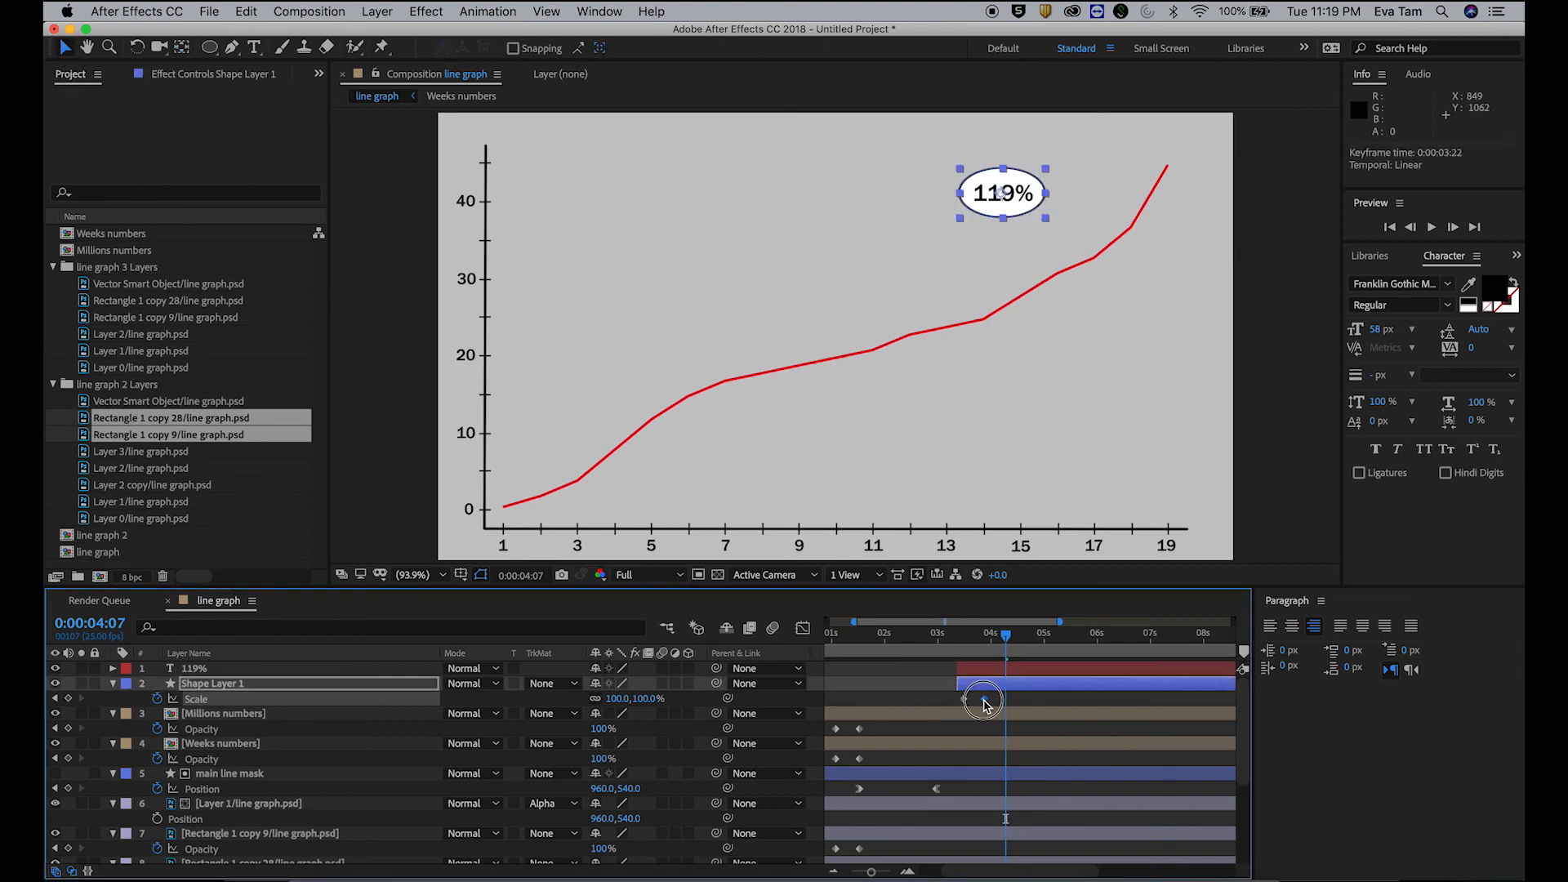
click(963, 635)
key(space)
key(space)
Step: Move the ellipse's 0% Scale keyframe to 0:00:03:10 and preview the pop-up animation
drag(963, 700, 959, 700)
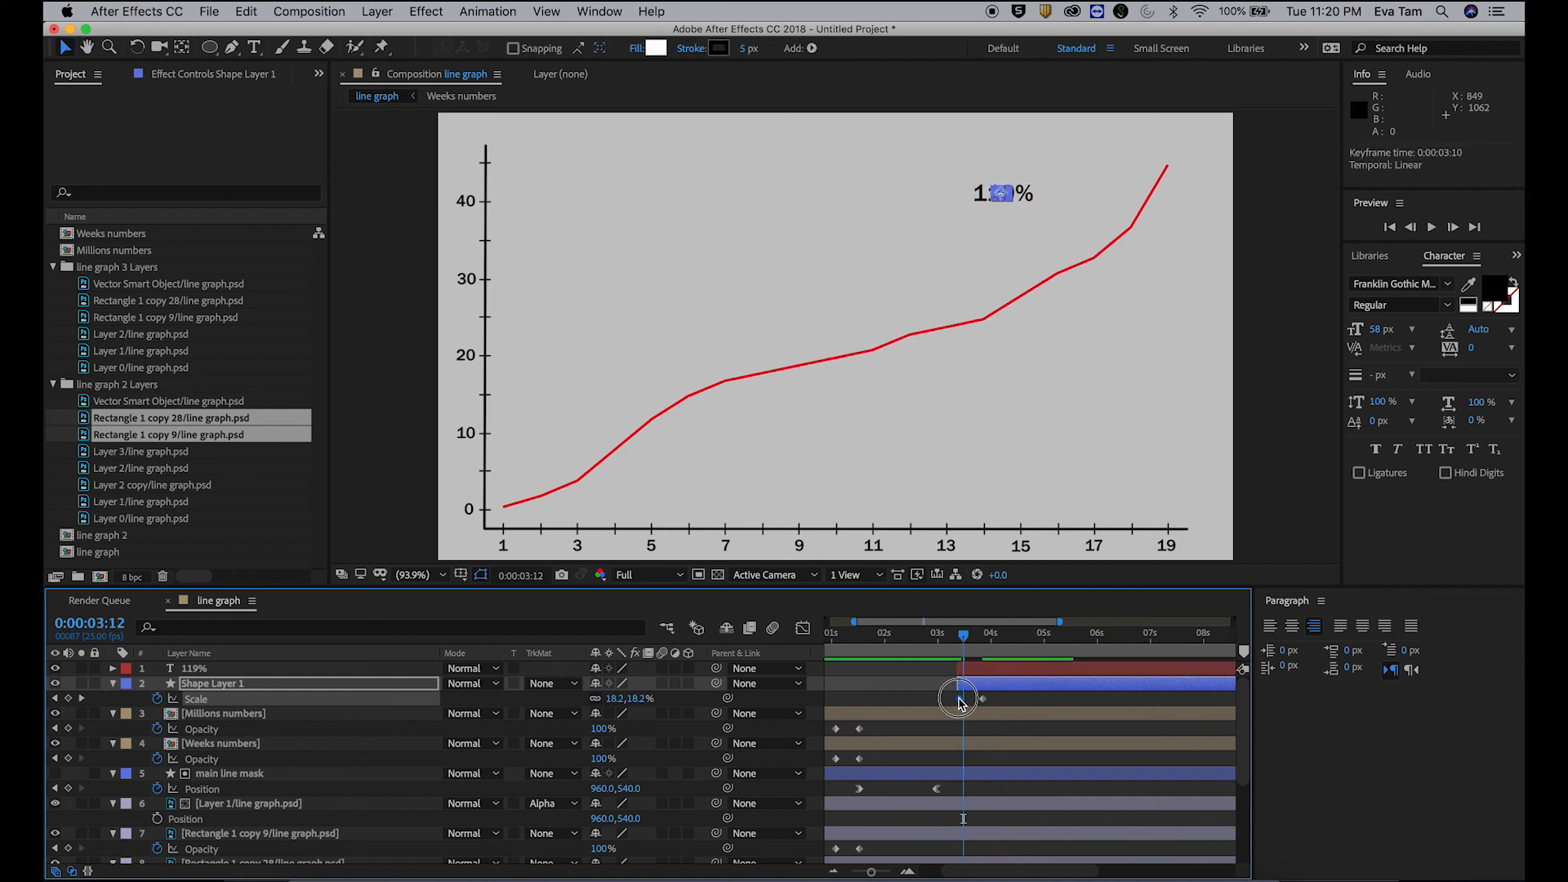
click(960, 639)
key(space)
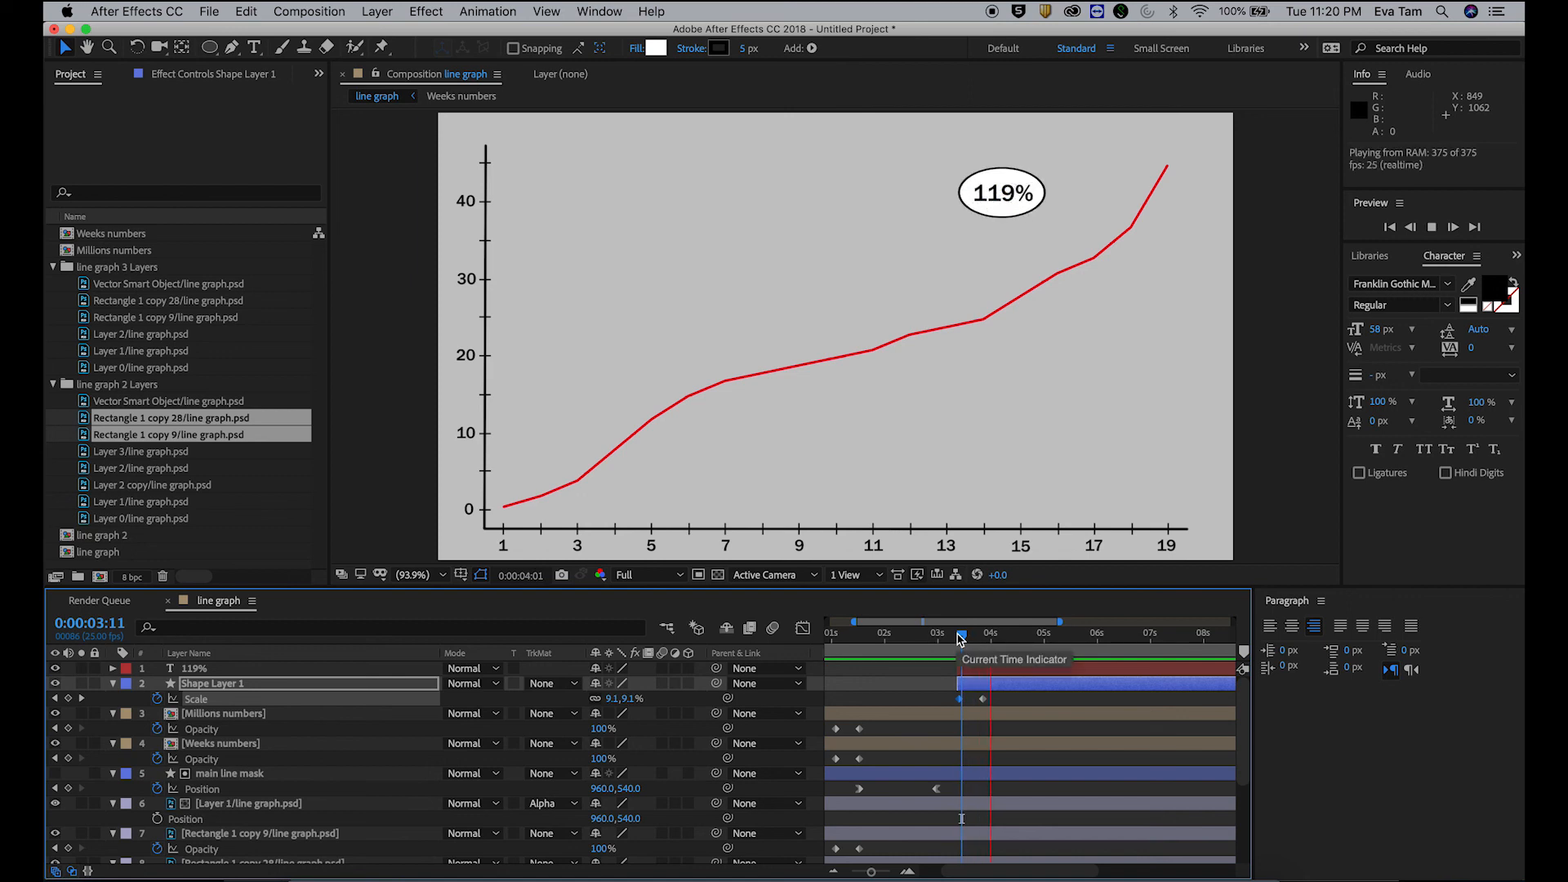
mouse_move(961, 640)
mouse_down()
mouse_move(1001, 641)
mouse_move(946, 641)
mouse_move(996, 651)
mouse_move(962, 642)
mouse_up()
key(space)
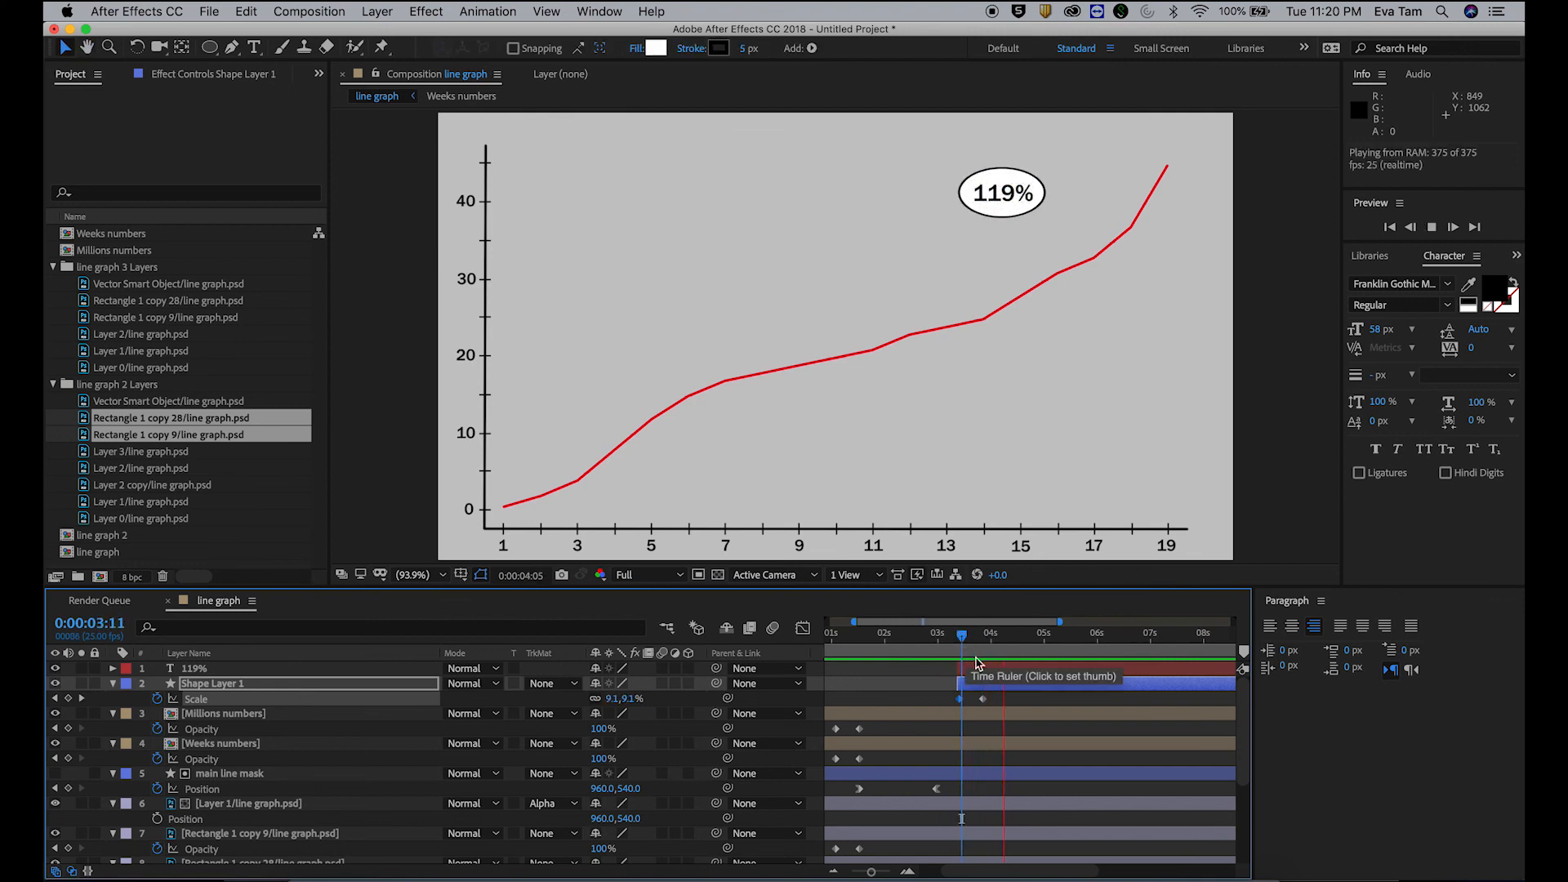
key(space)
Step: Duplicate the ellipse layer Shape Layer 1 and place the copy above the 119% text layer
click(1060, 671)
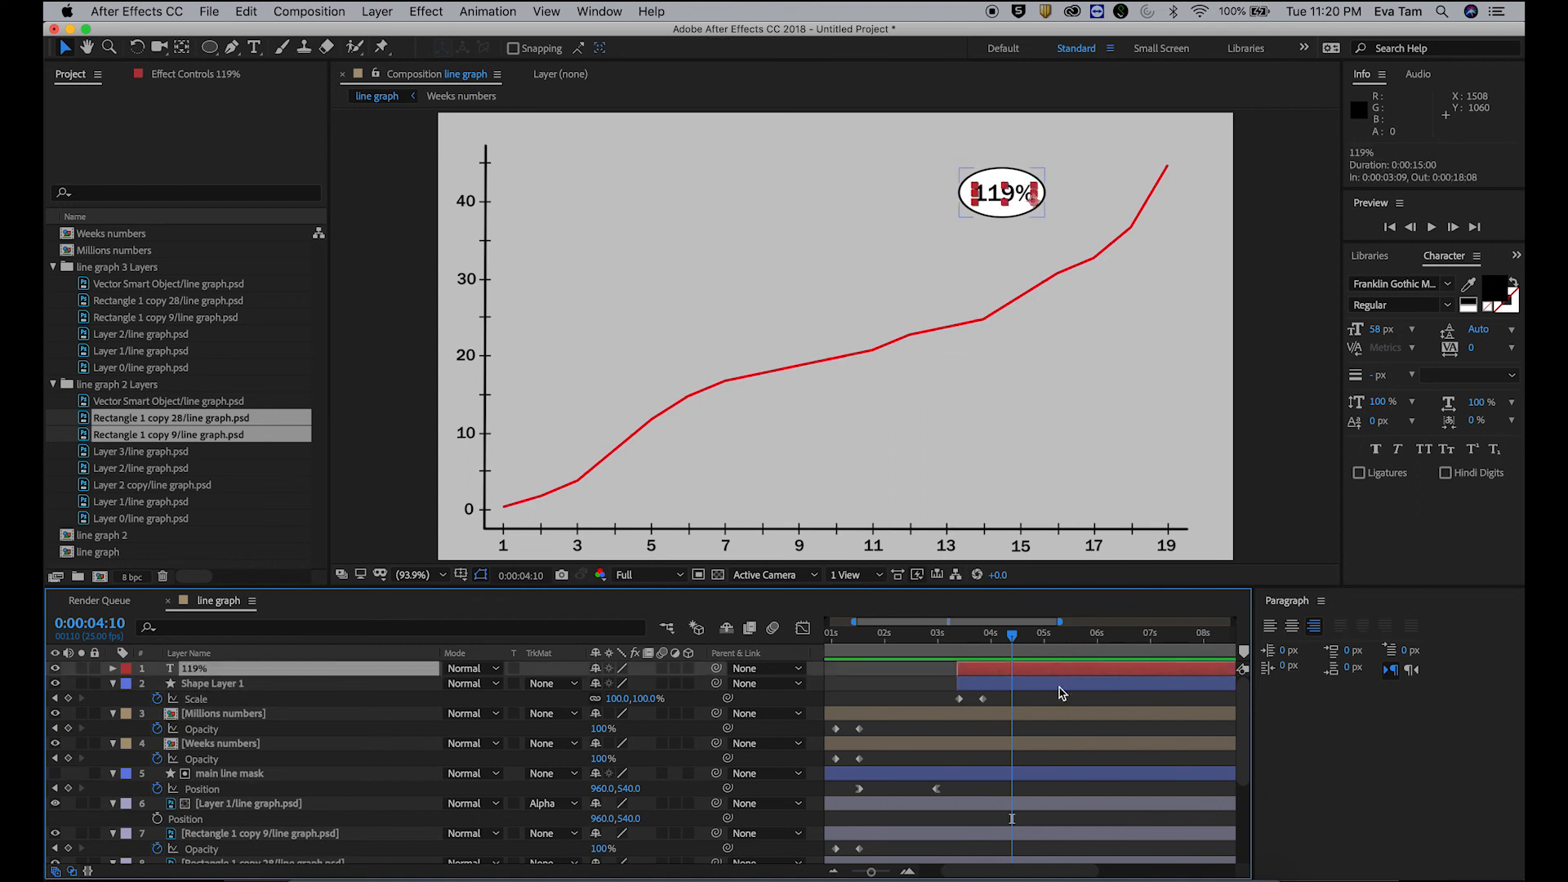
click(1053, 690)
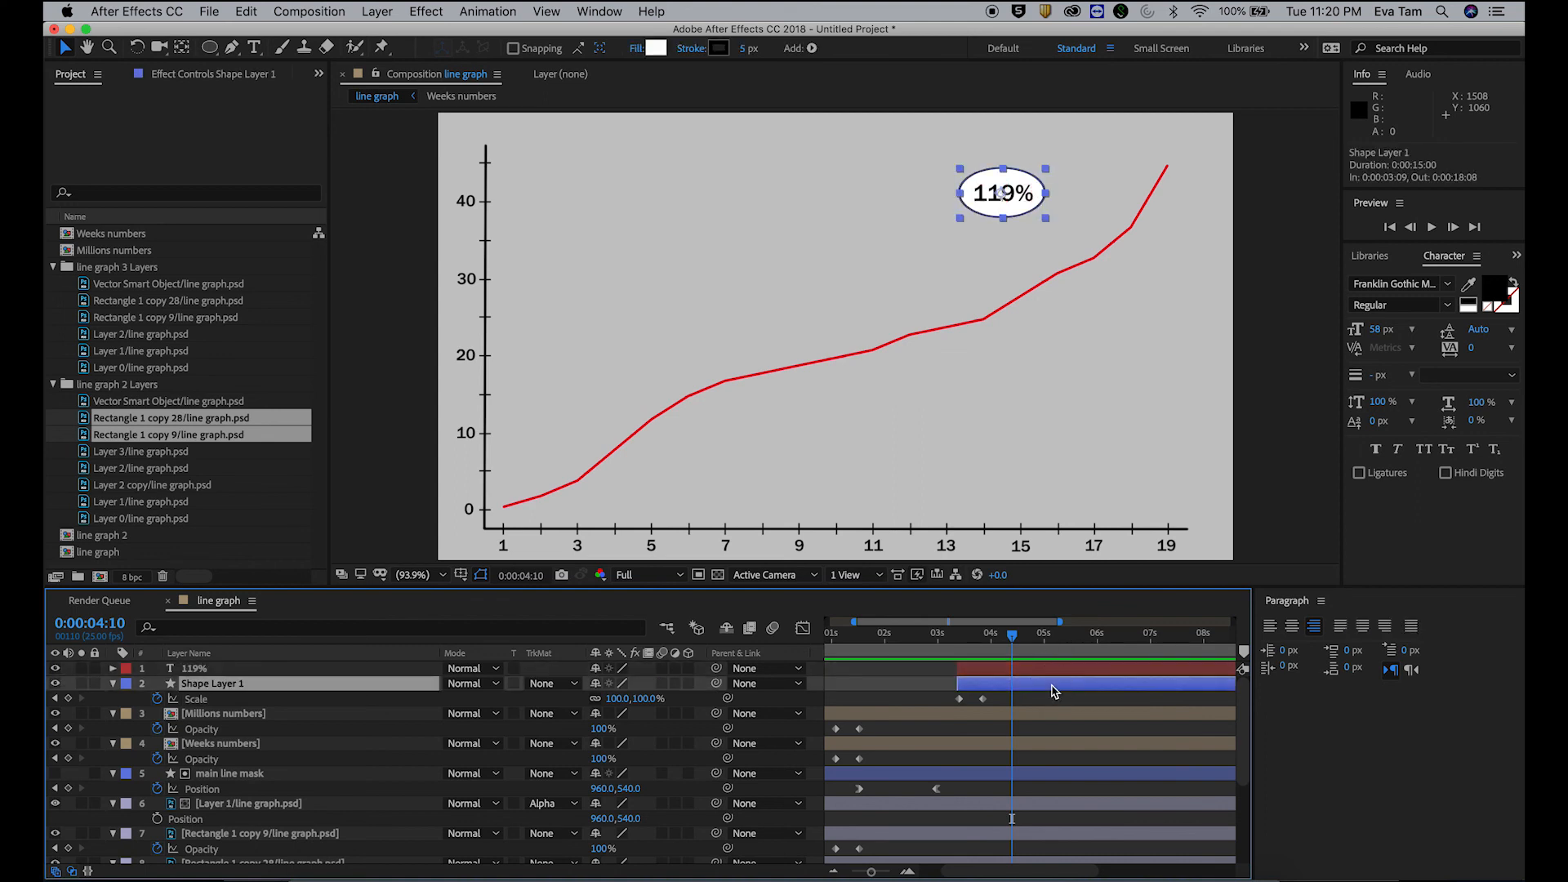
key(ctrl+d)
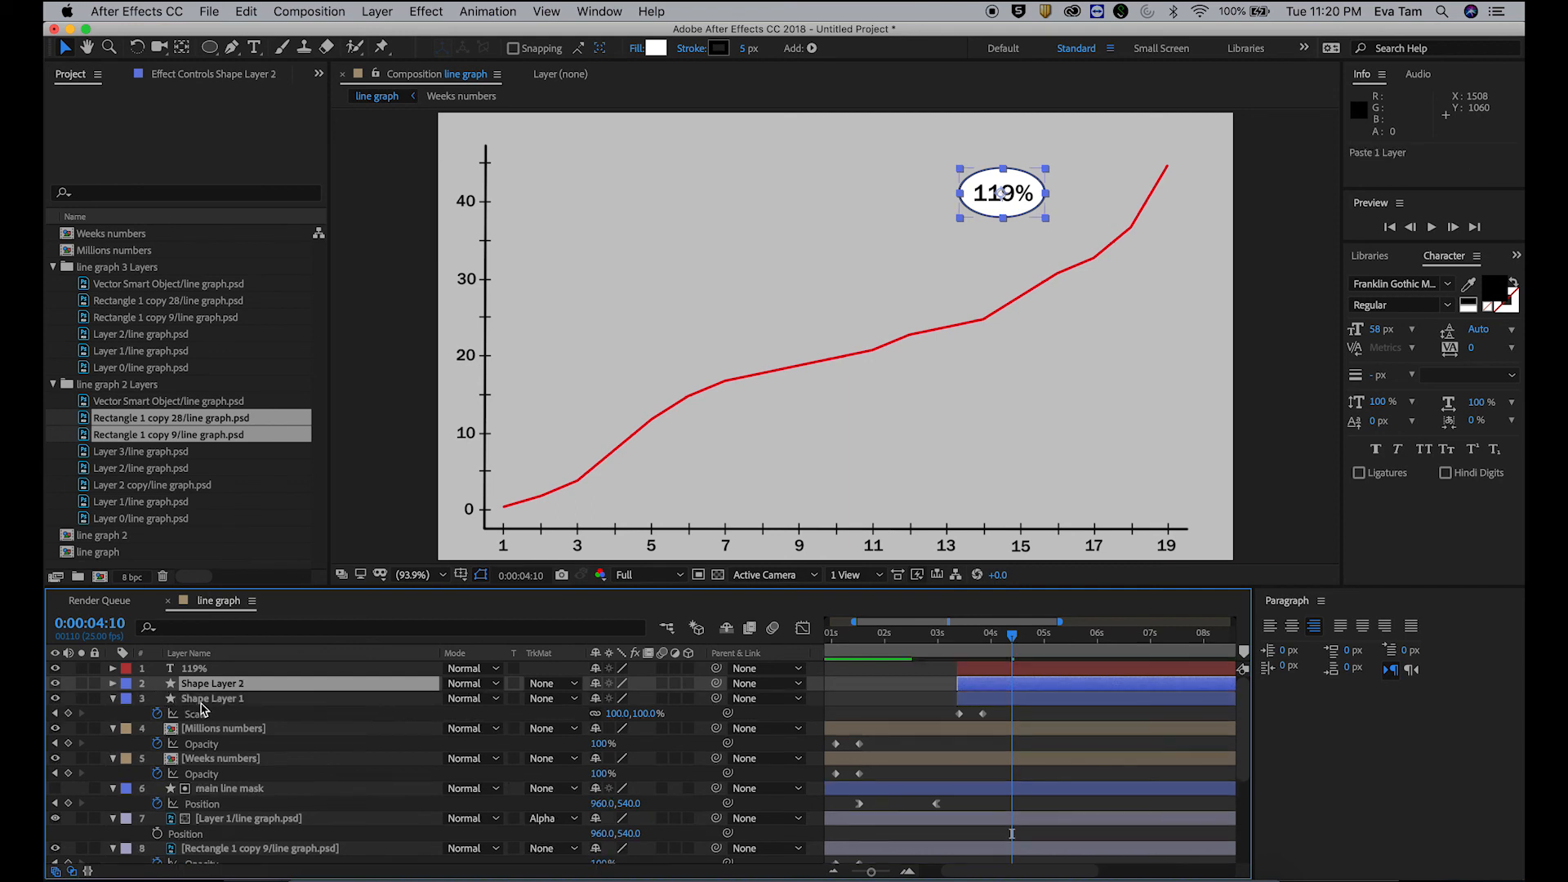
drag(208, 687, 220, 669)
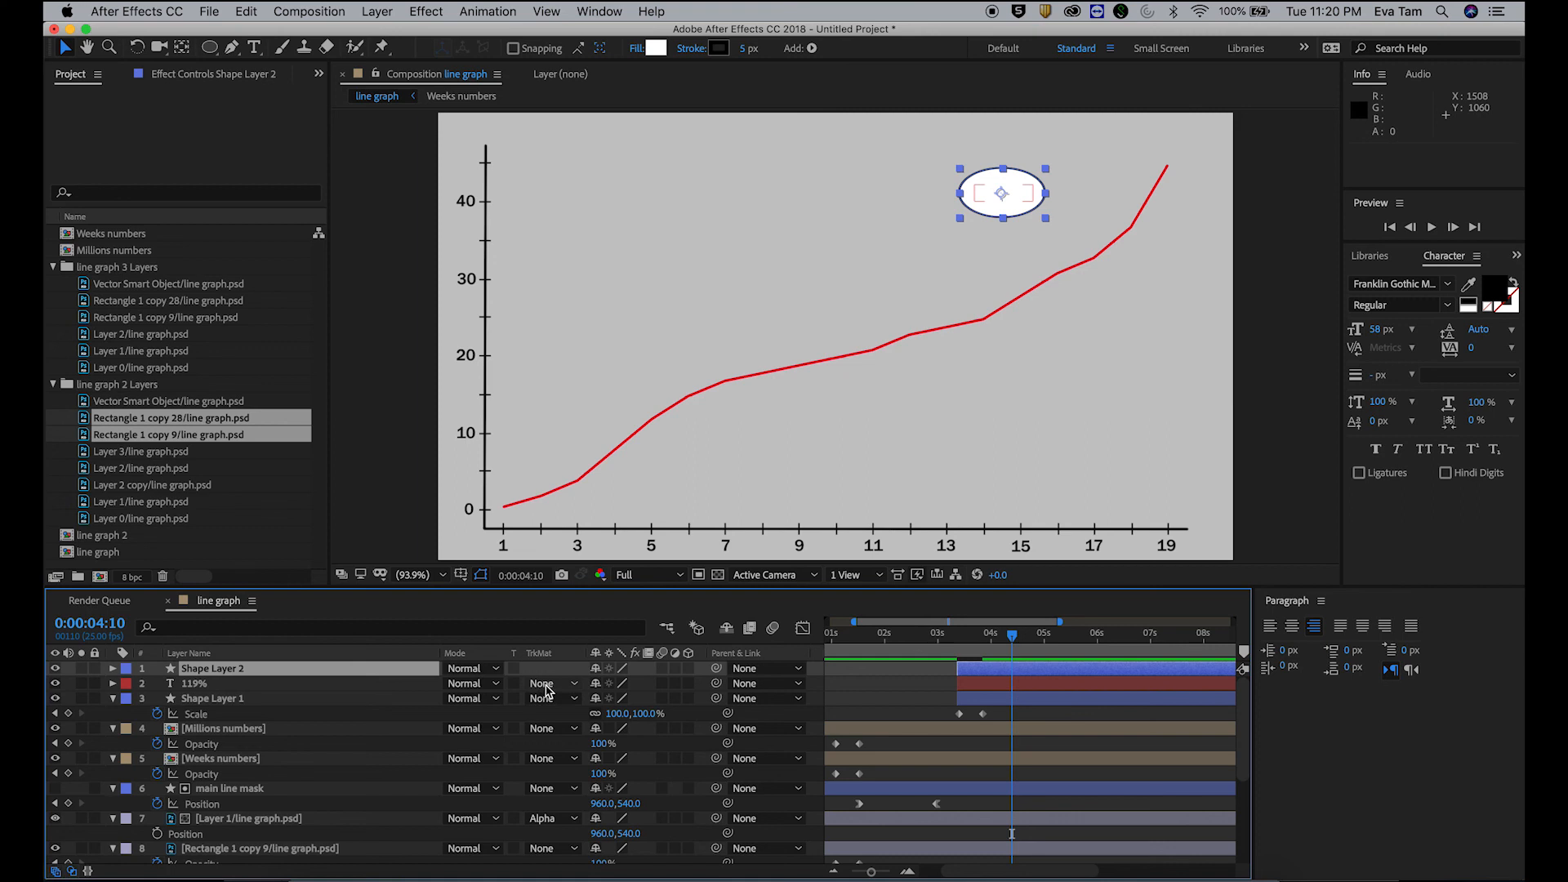
Step: Rename the duplicated ellipse layer "119 circle mask" and set it as the Alpha Matte of the 119% text layer
right_click(198, 668)
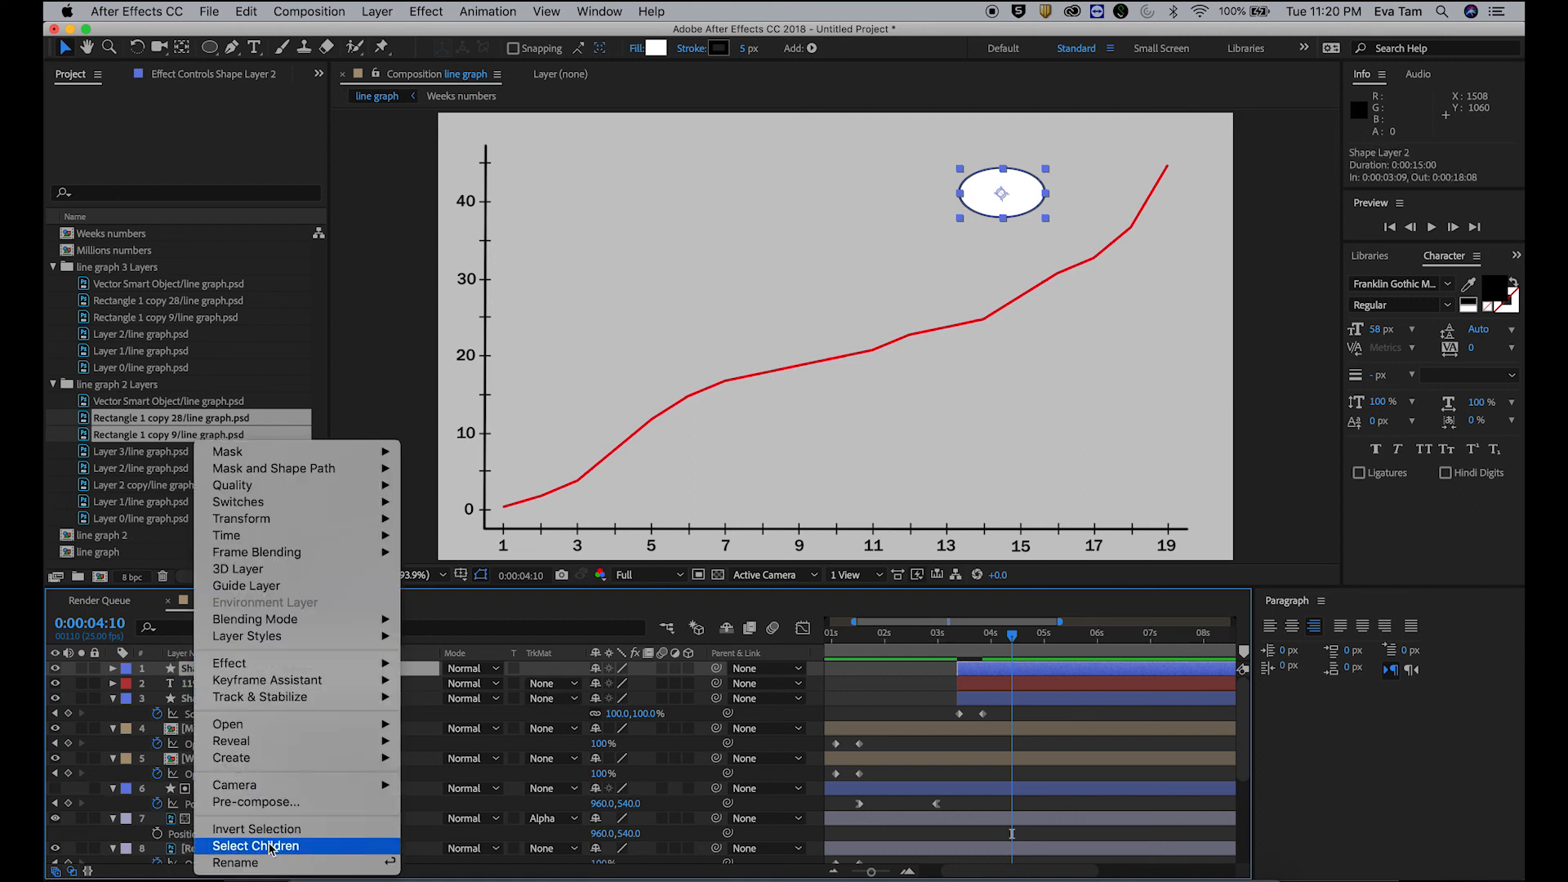
click(235, 863)
text(11)
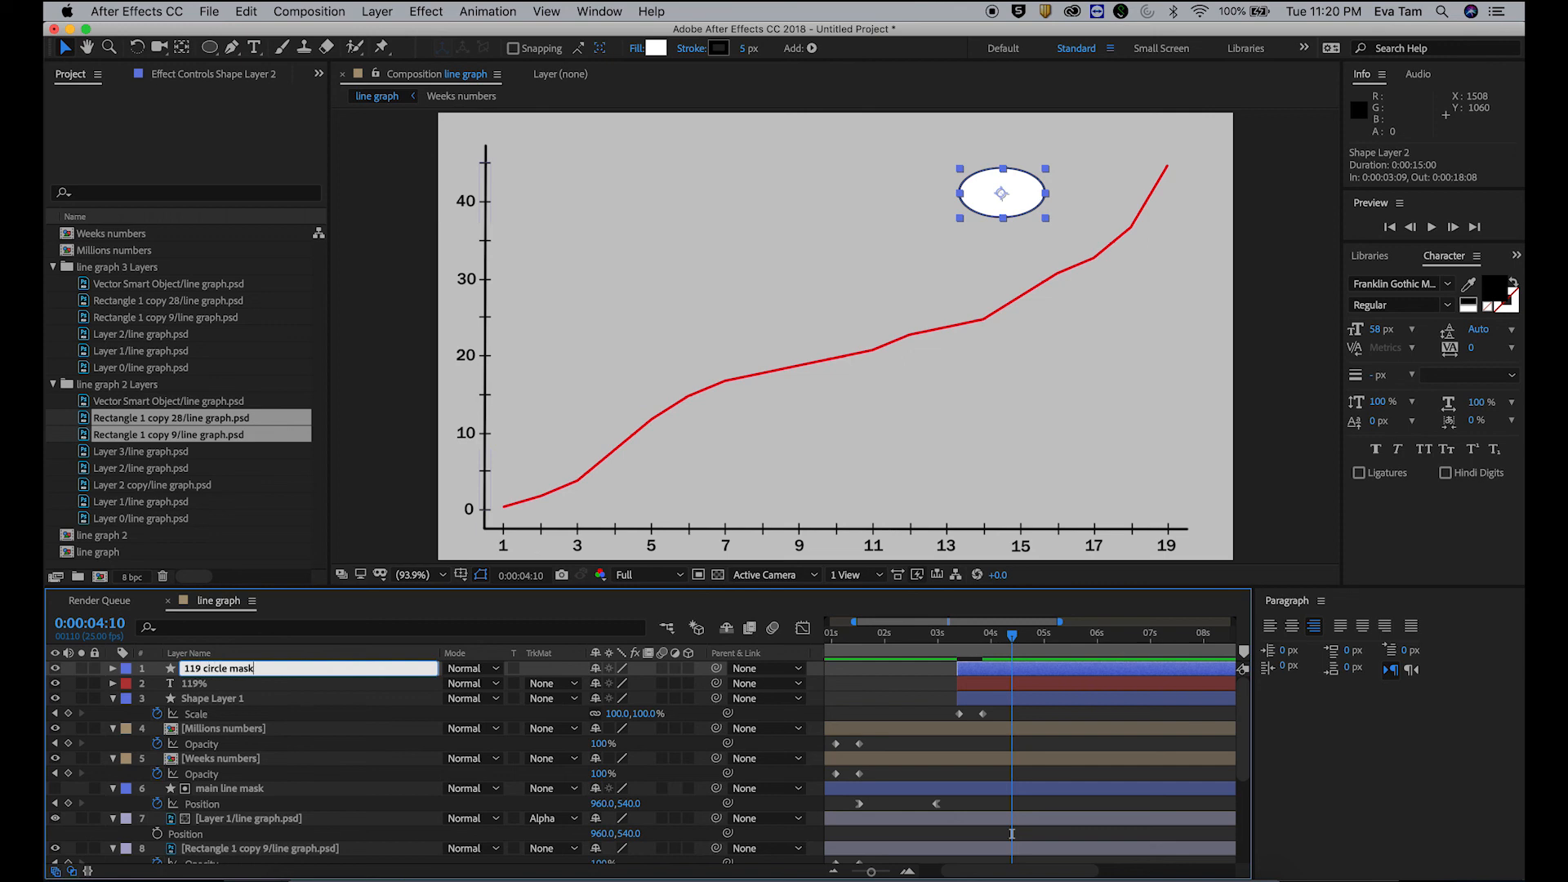
text(9 circle mask)
key(Return)
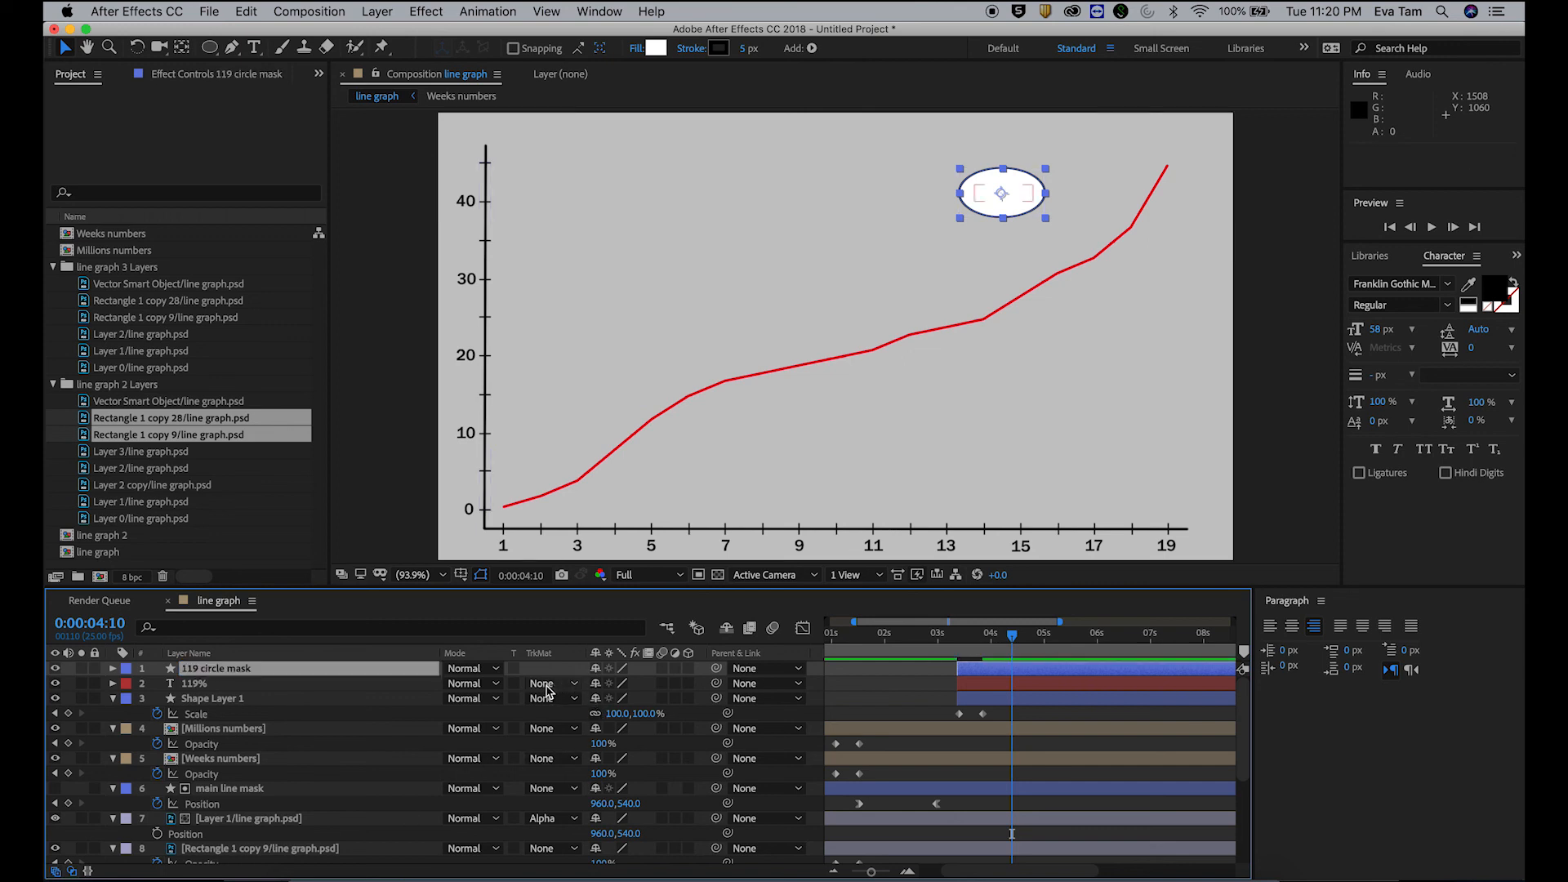
click(546, 696)
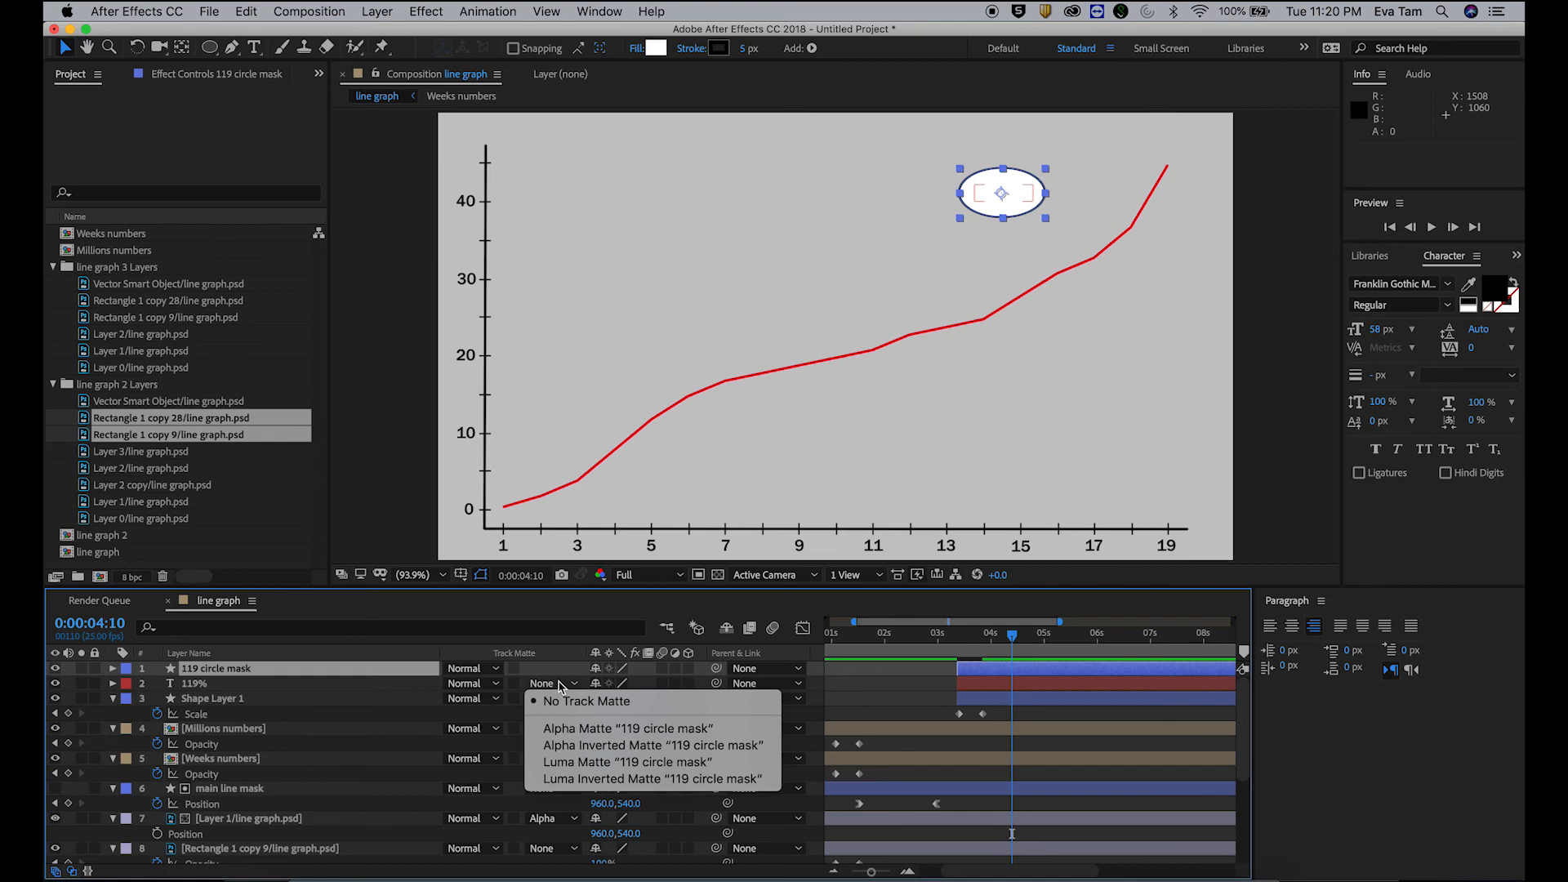
click(598, 728)
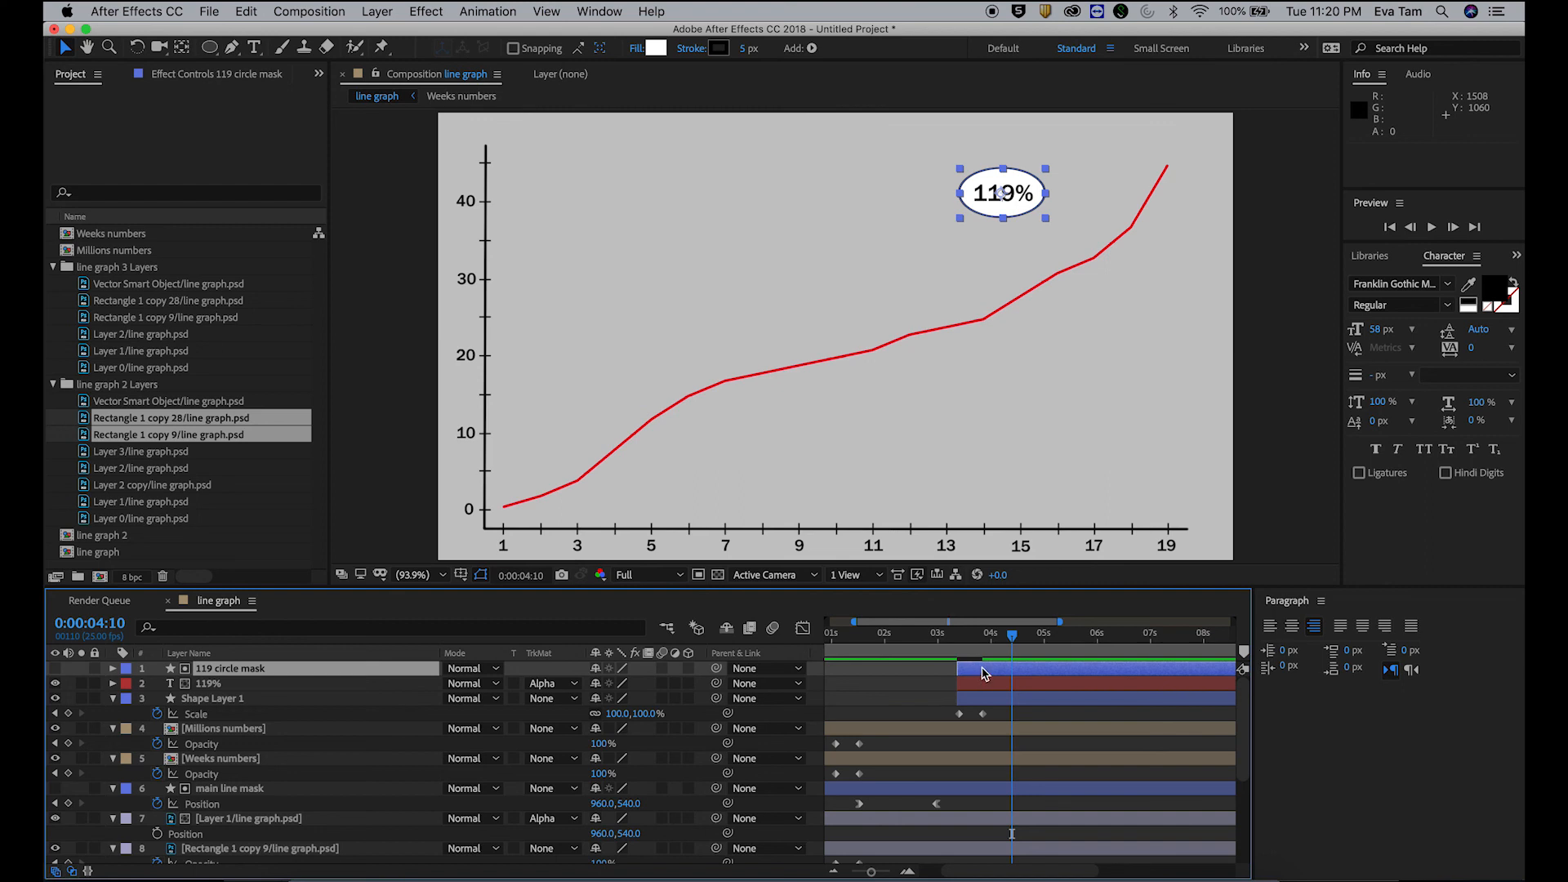
Step: Add a Position keyframe to the 119% text layer at 0:00:04:07
click(984, 686)
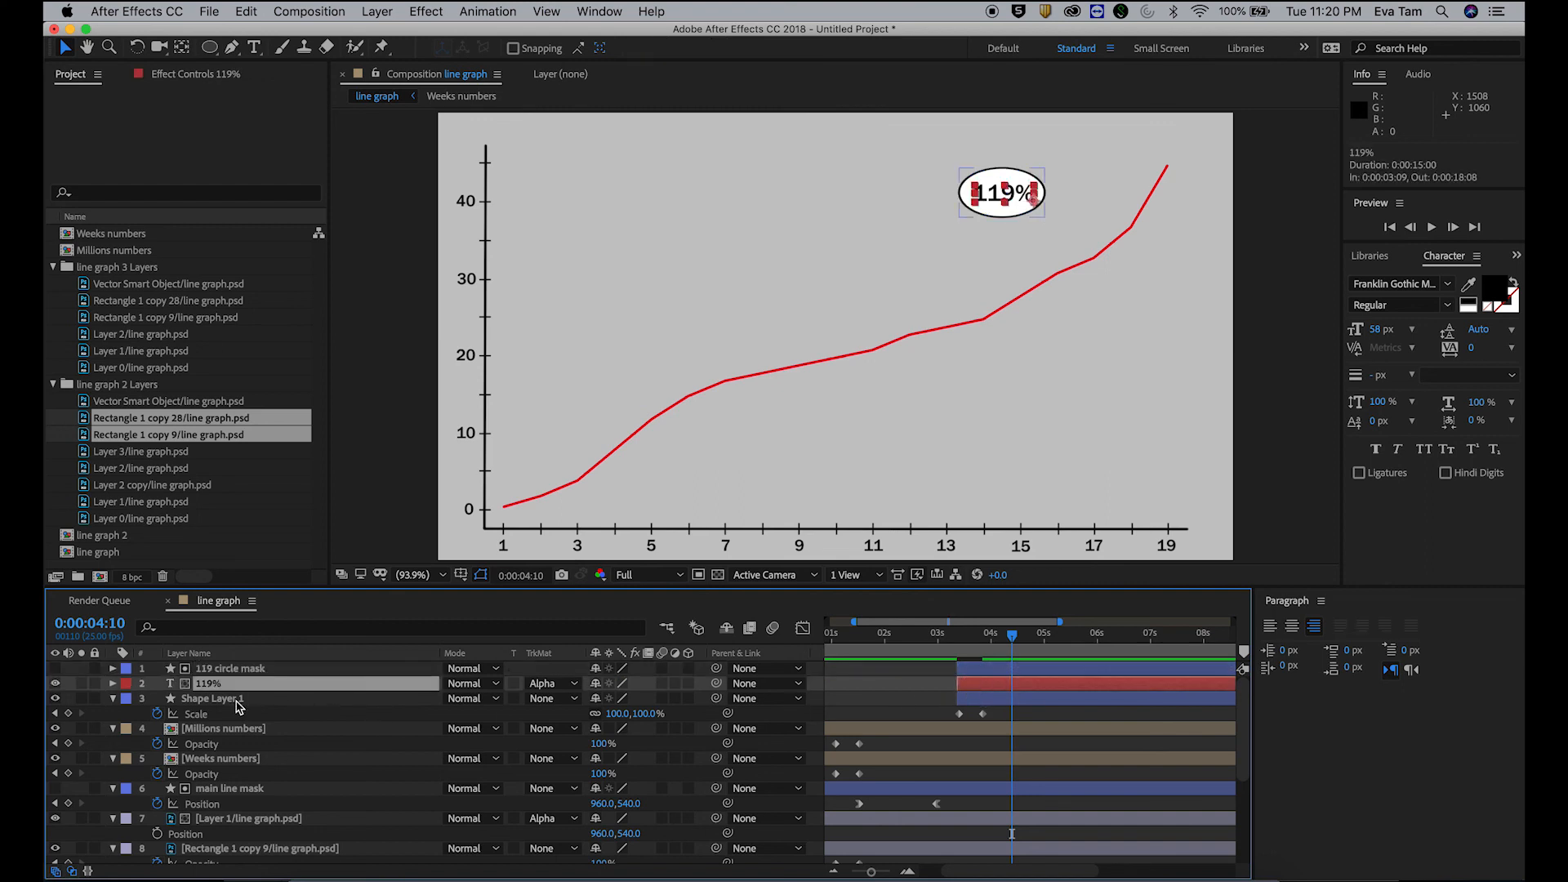
key(p)
drag(974, 639, 1006, 648)
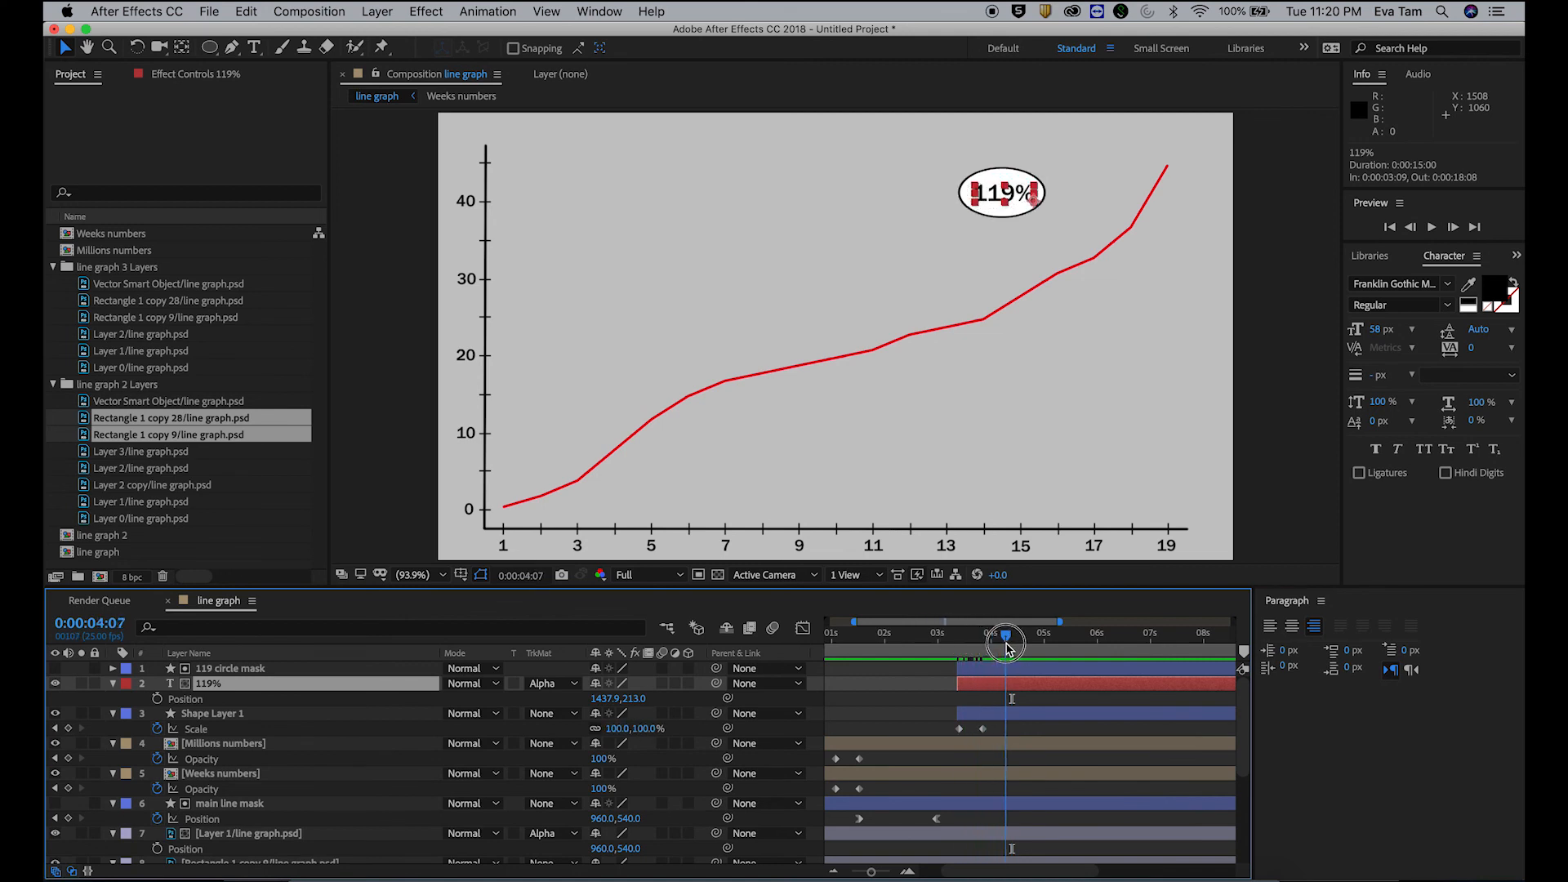
click(158, 700)
Step: Set the 119% text's Position to 1437.9, 122.0 at 0:00:03:21 and preview its move into the ellipse
click(55, 728)
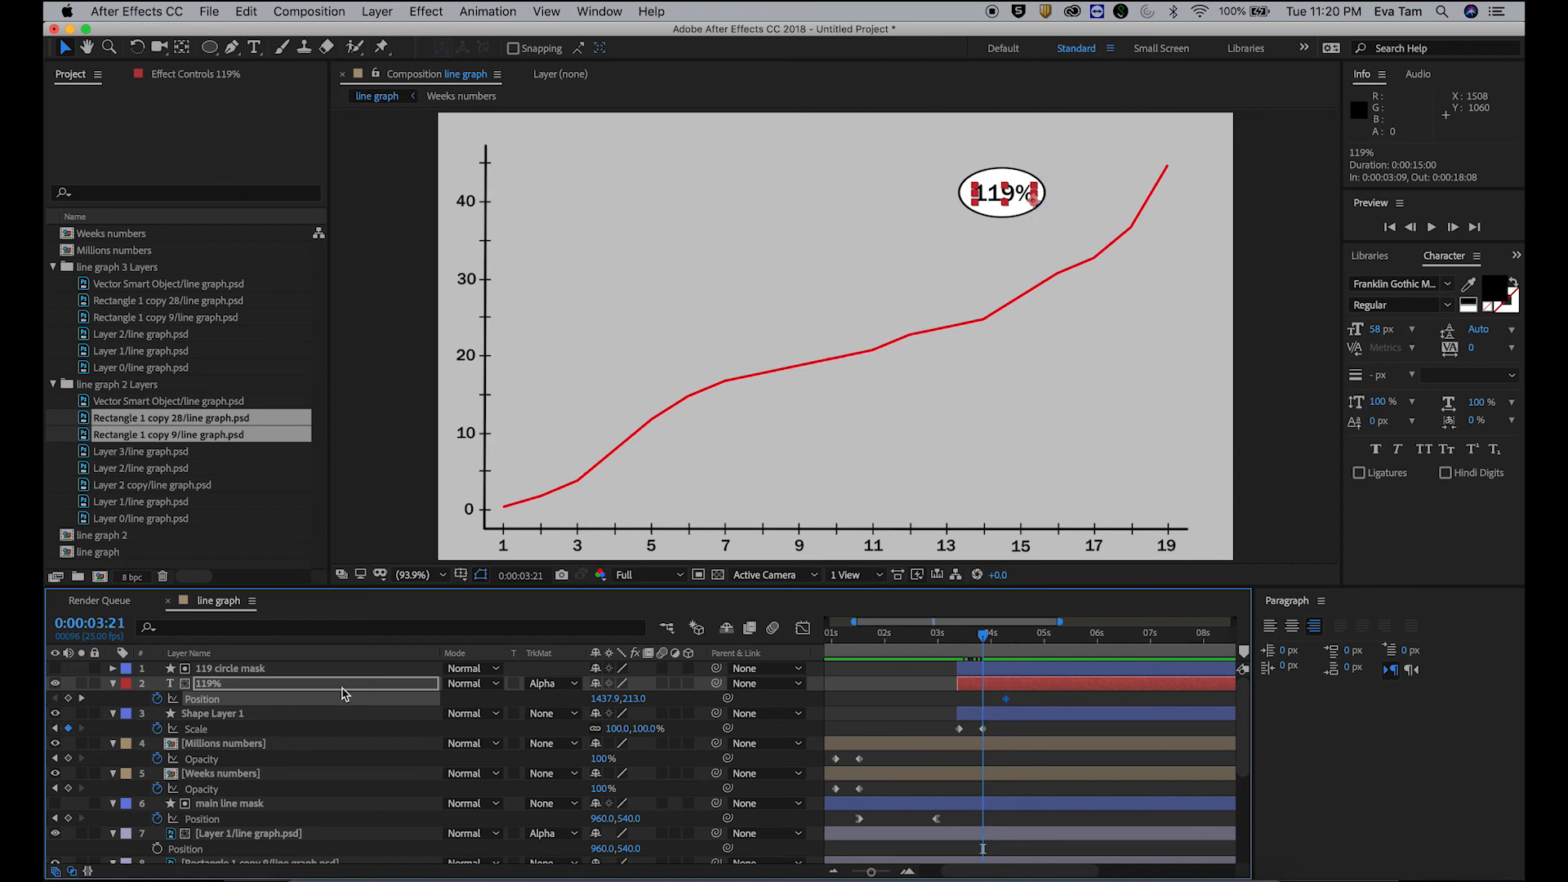
drag(630, 700, 543, 701)
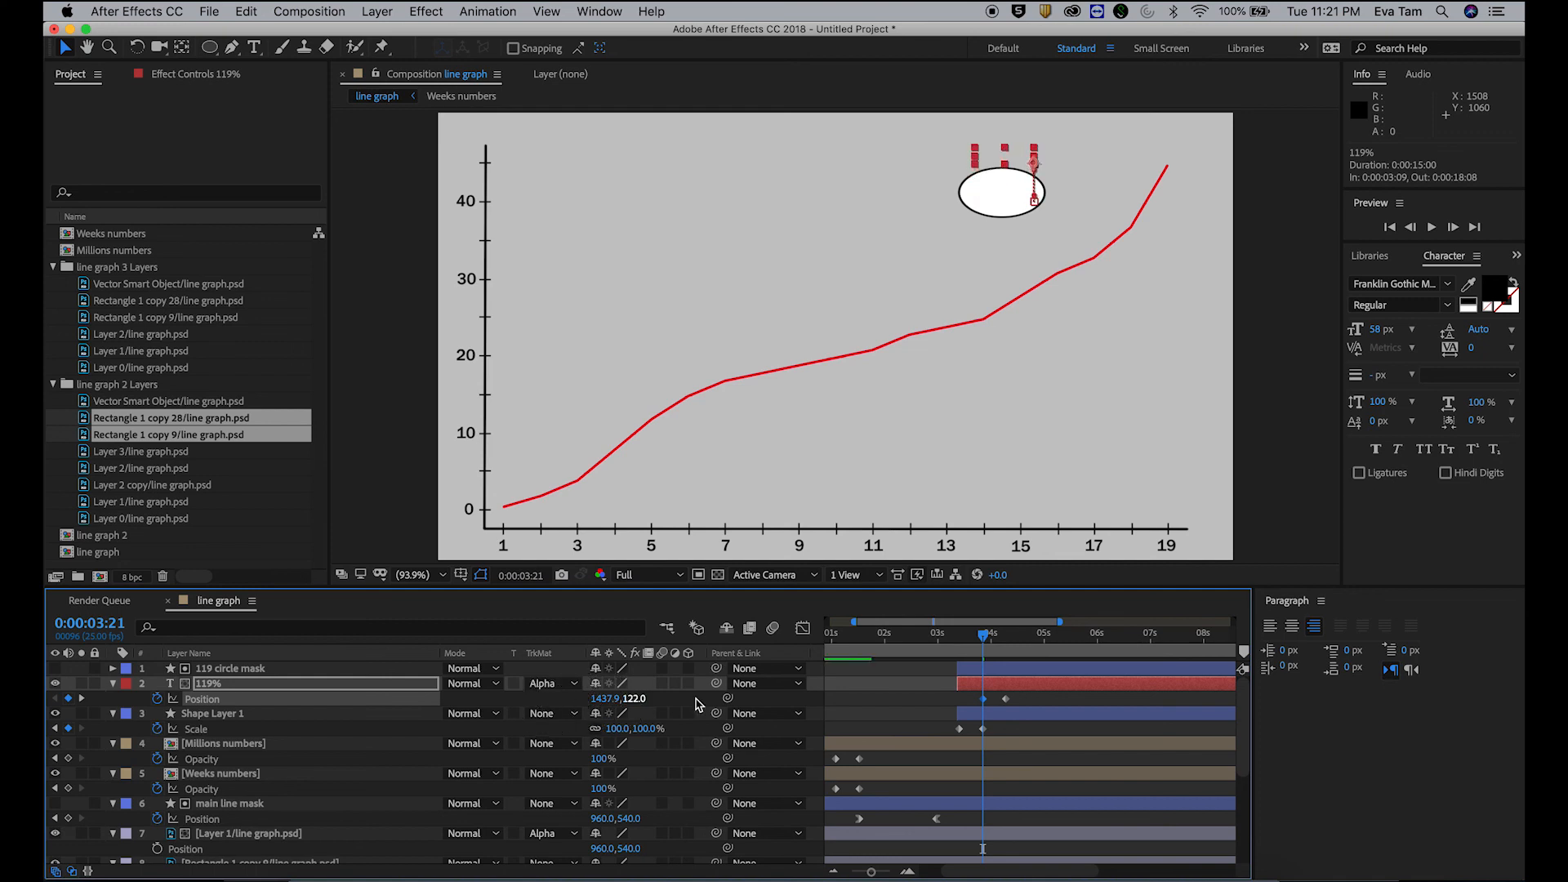
click(951, 635)
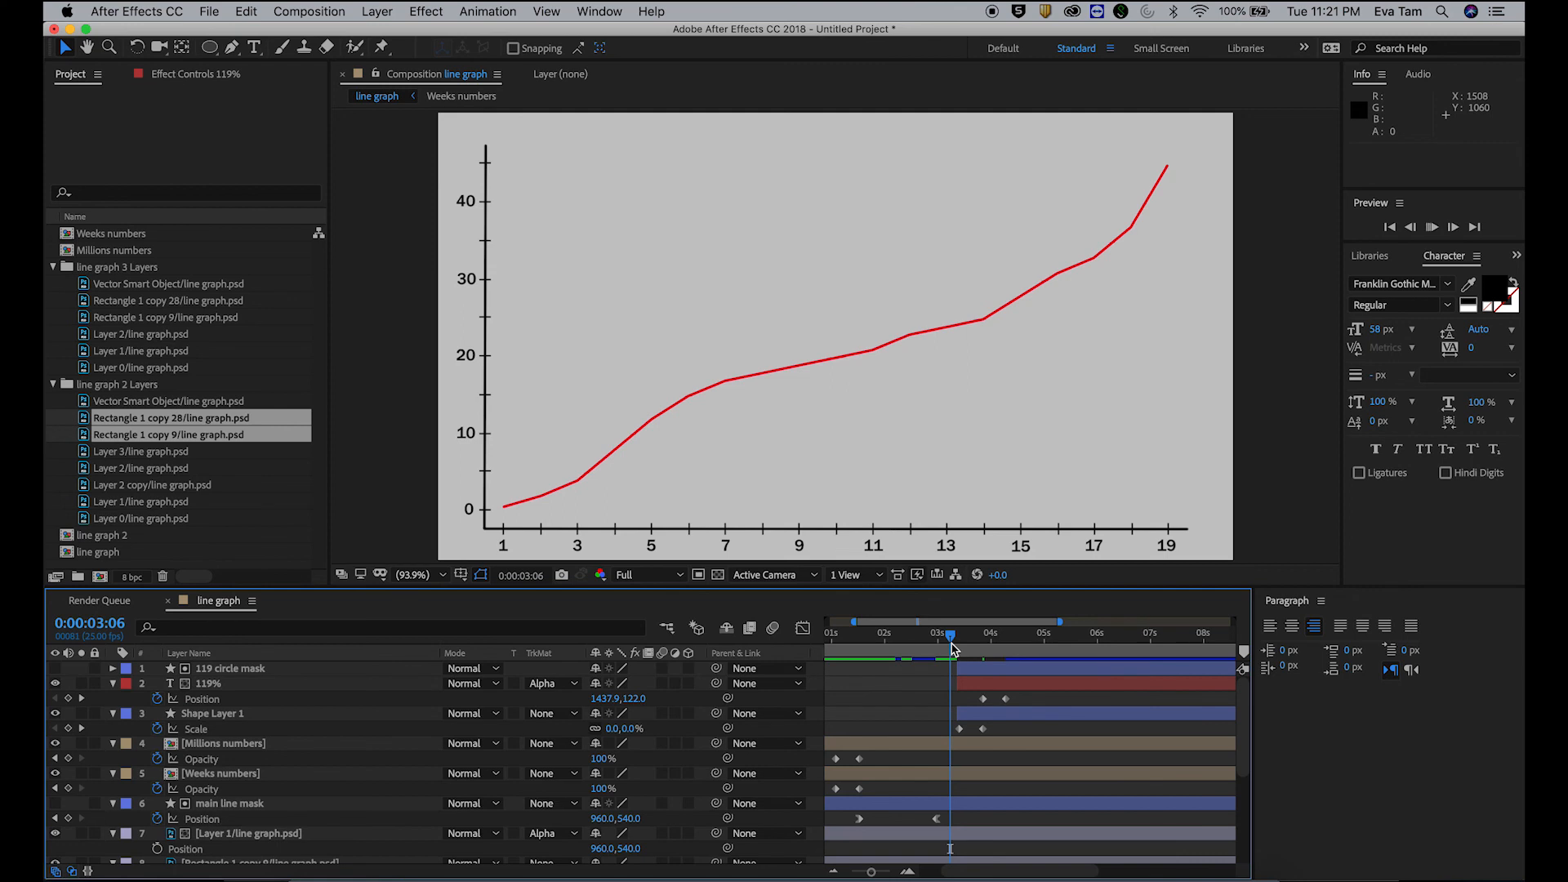
key(space)
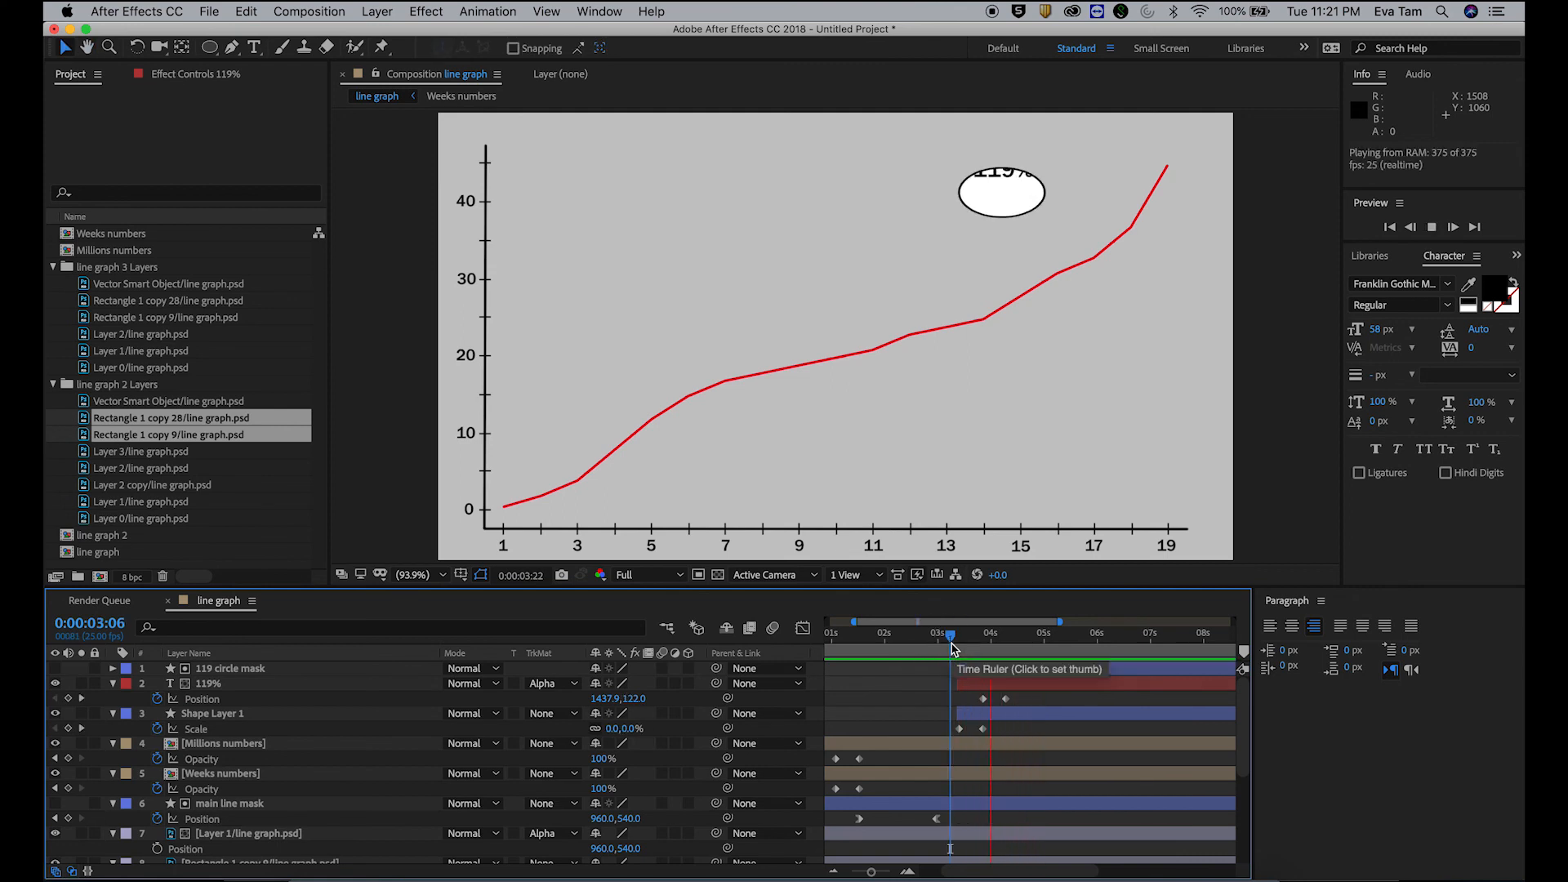
key(space)
Step: Copy the Inertial Bounce expression from the expressions document in Google Chrome and return to After Effects
mouse_move(585, 878)
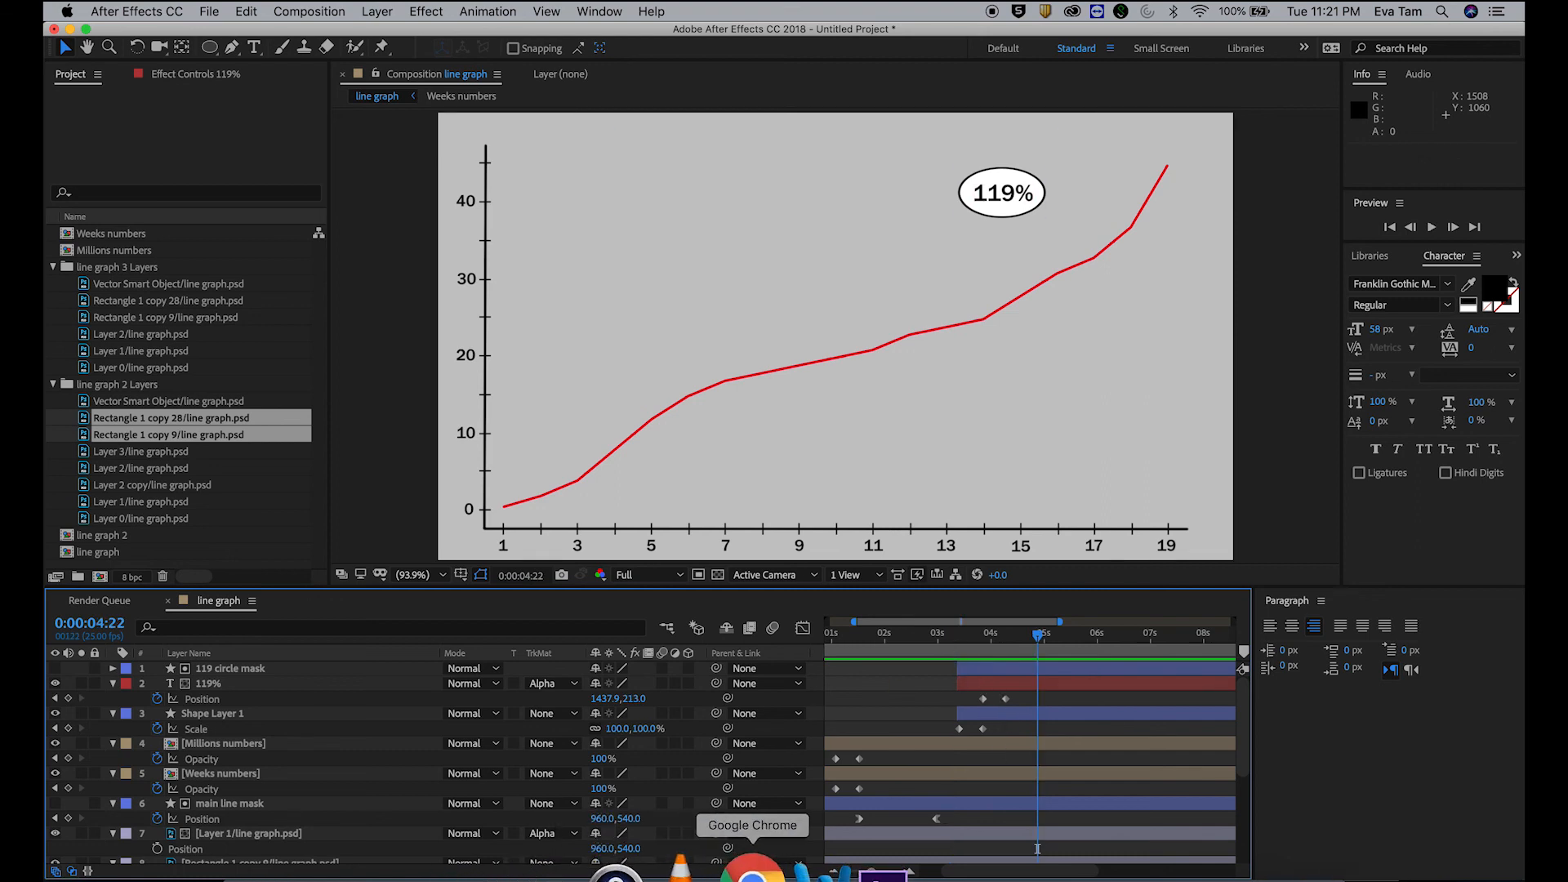
click(752, 872)
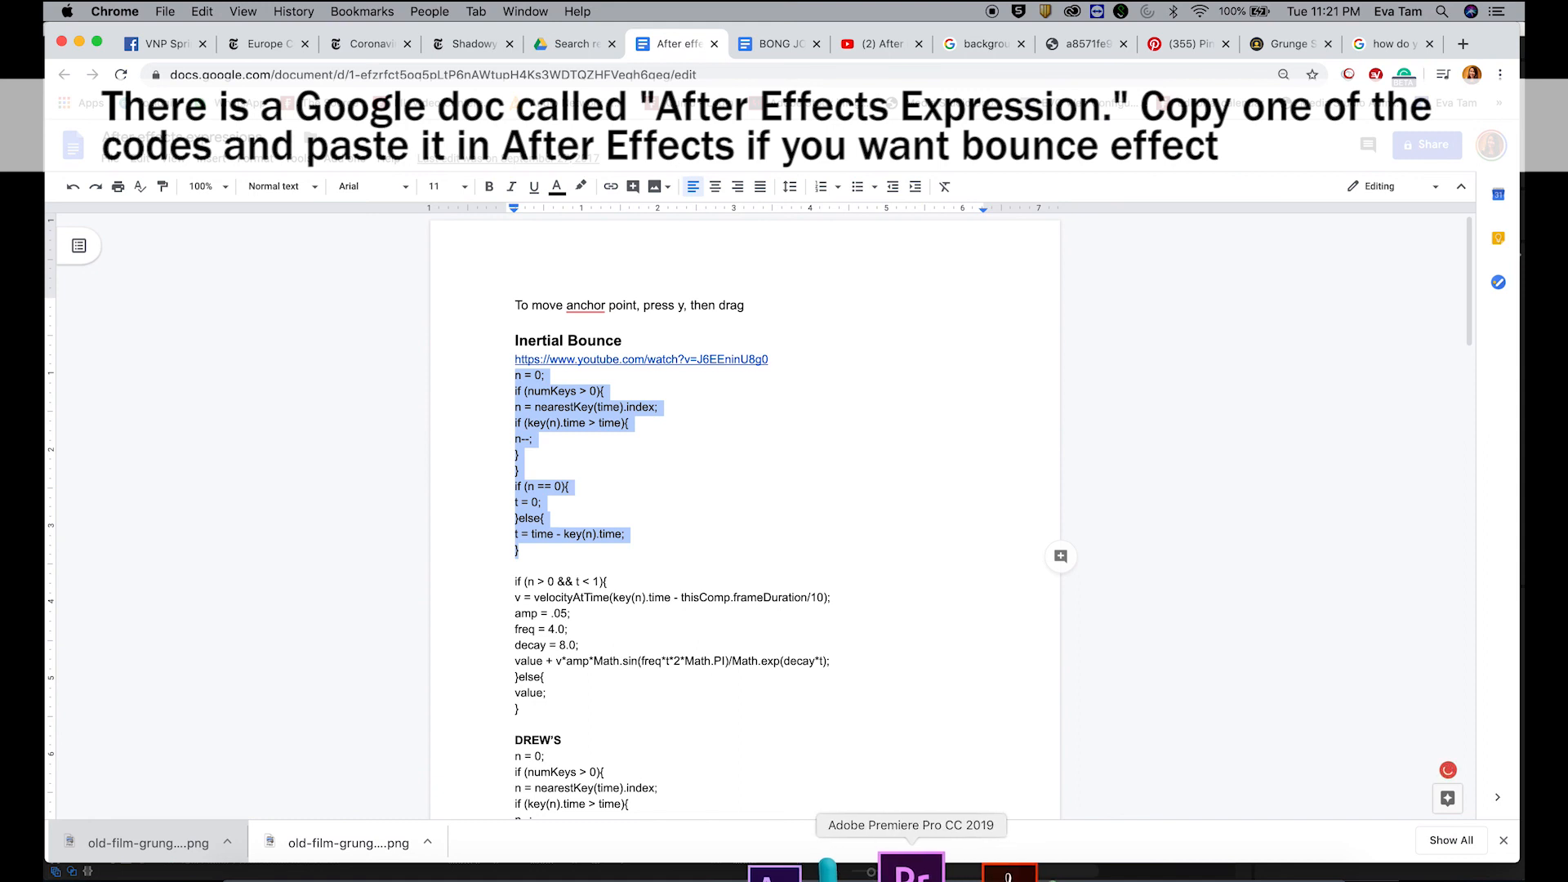
click(831, 870)
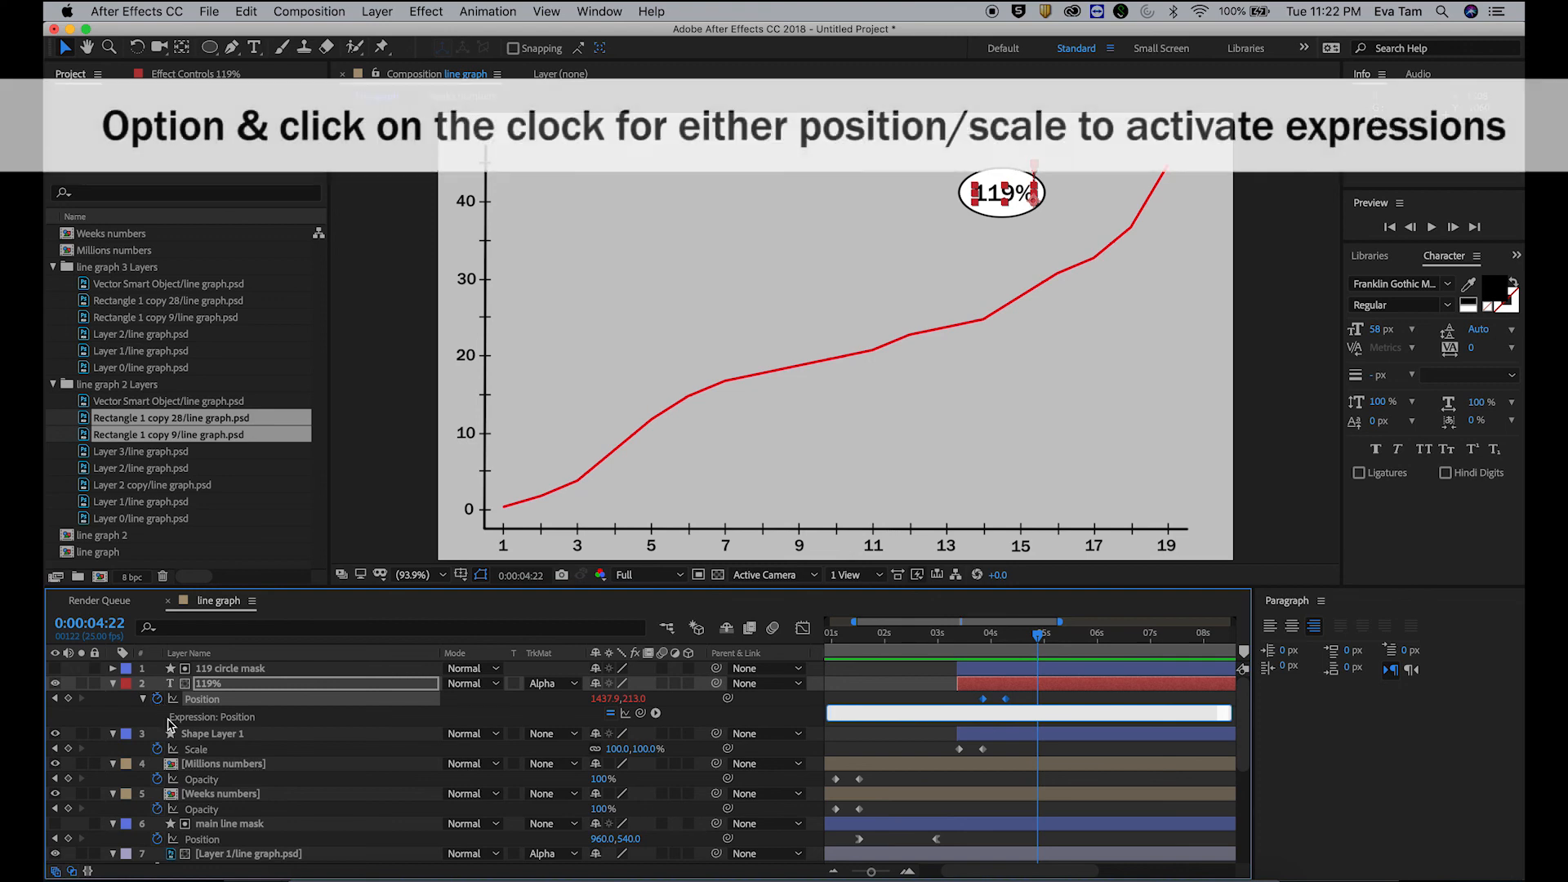
Step: Try to activate an expression on the 119% text layer's Position property
alt+click(149, 699)
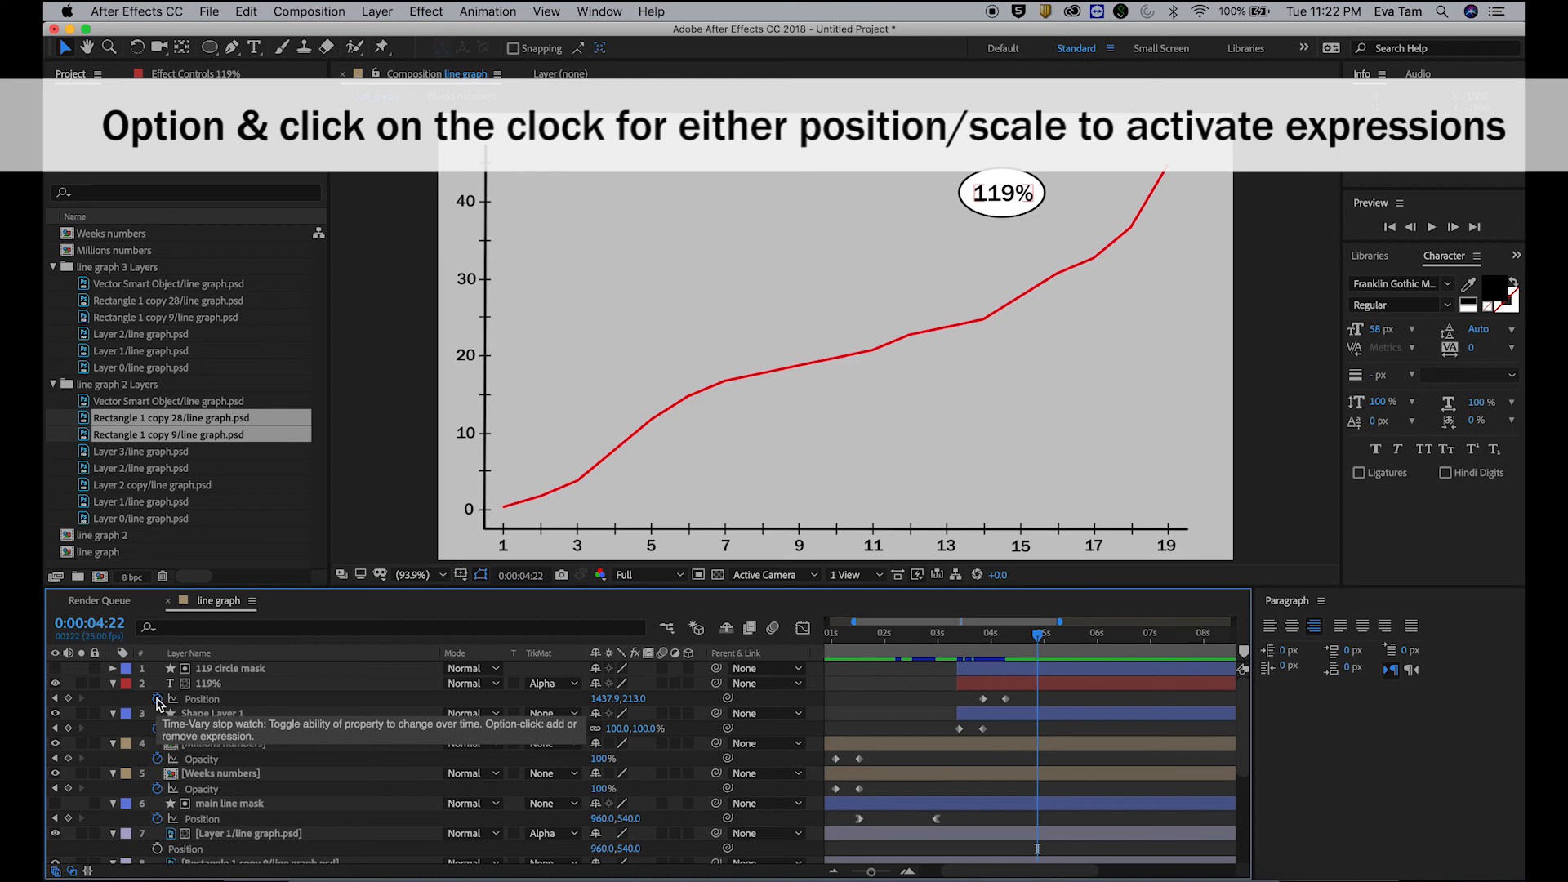
alt+click(157, 700)
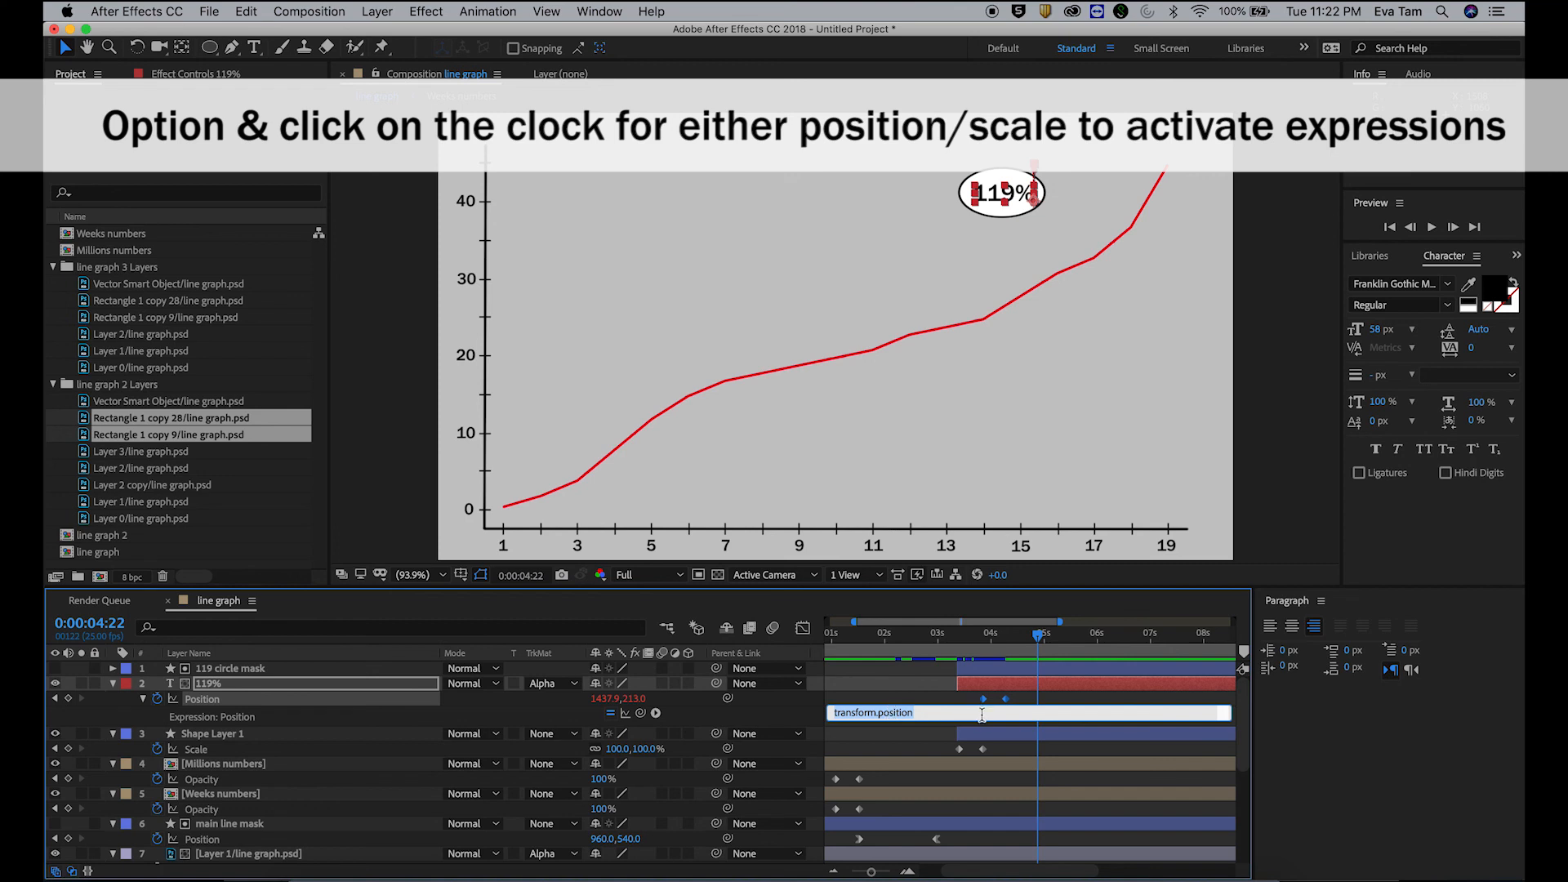
key(BackSpace)
drag(872, 712, 838, 668)
click(870, 710)
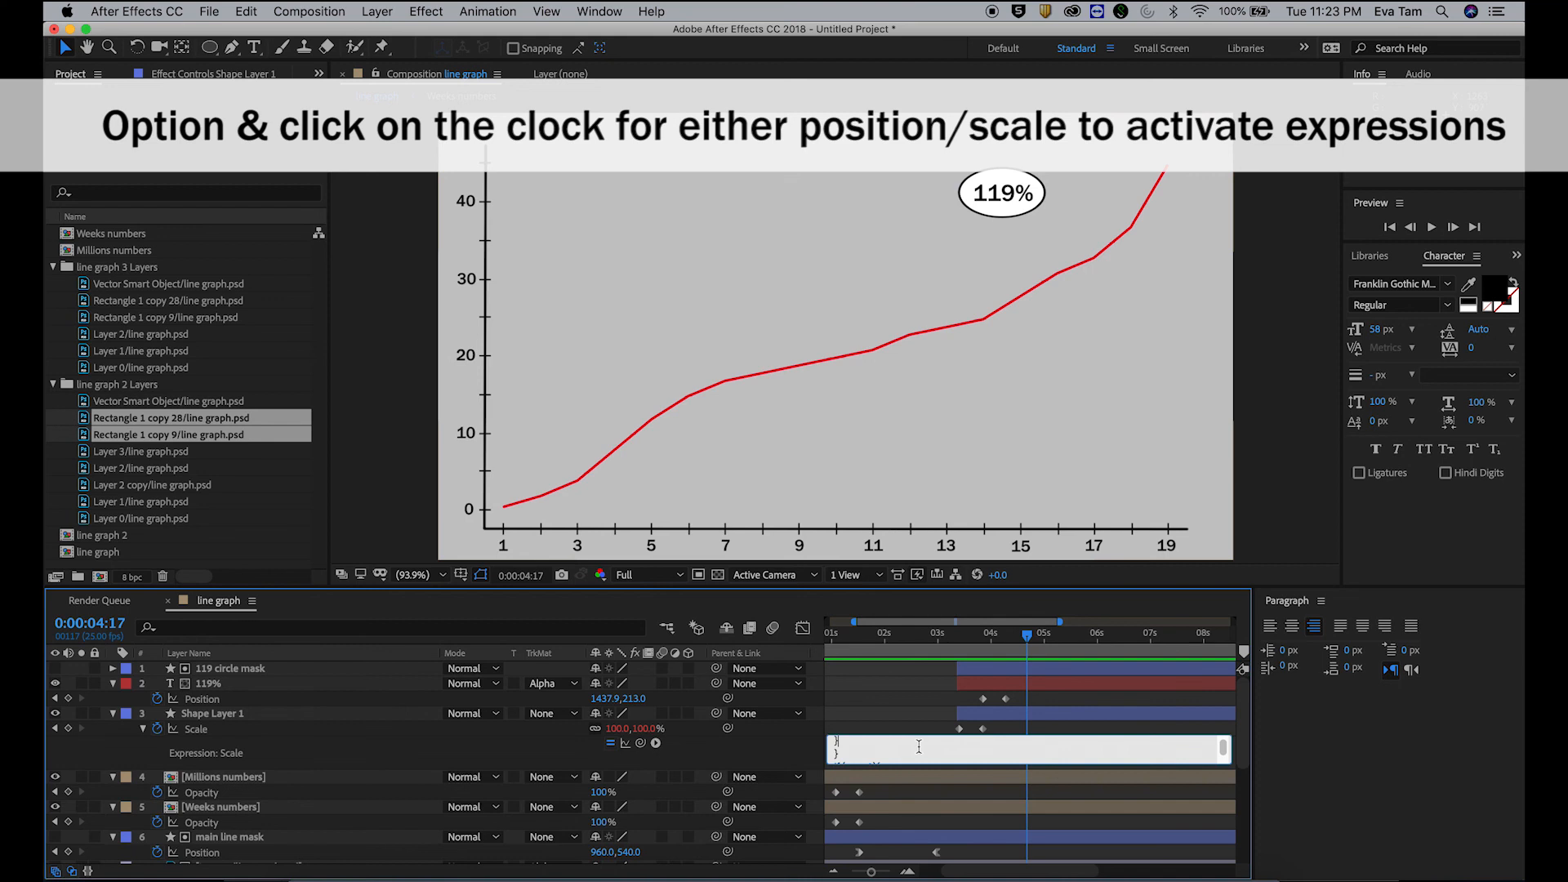
Step: Set freq to 7.0 and decay to 4.0 in Shape Layer 1's Scale bounce expression and preview the ellipse
click(913, 745)
scroll(913, 744, down, 1)
scroll(876, 744, up, 1)
scroll(877, 745, down, 2)
scroll(875, 747, up, 1)
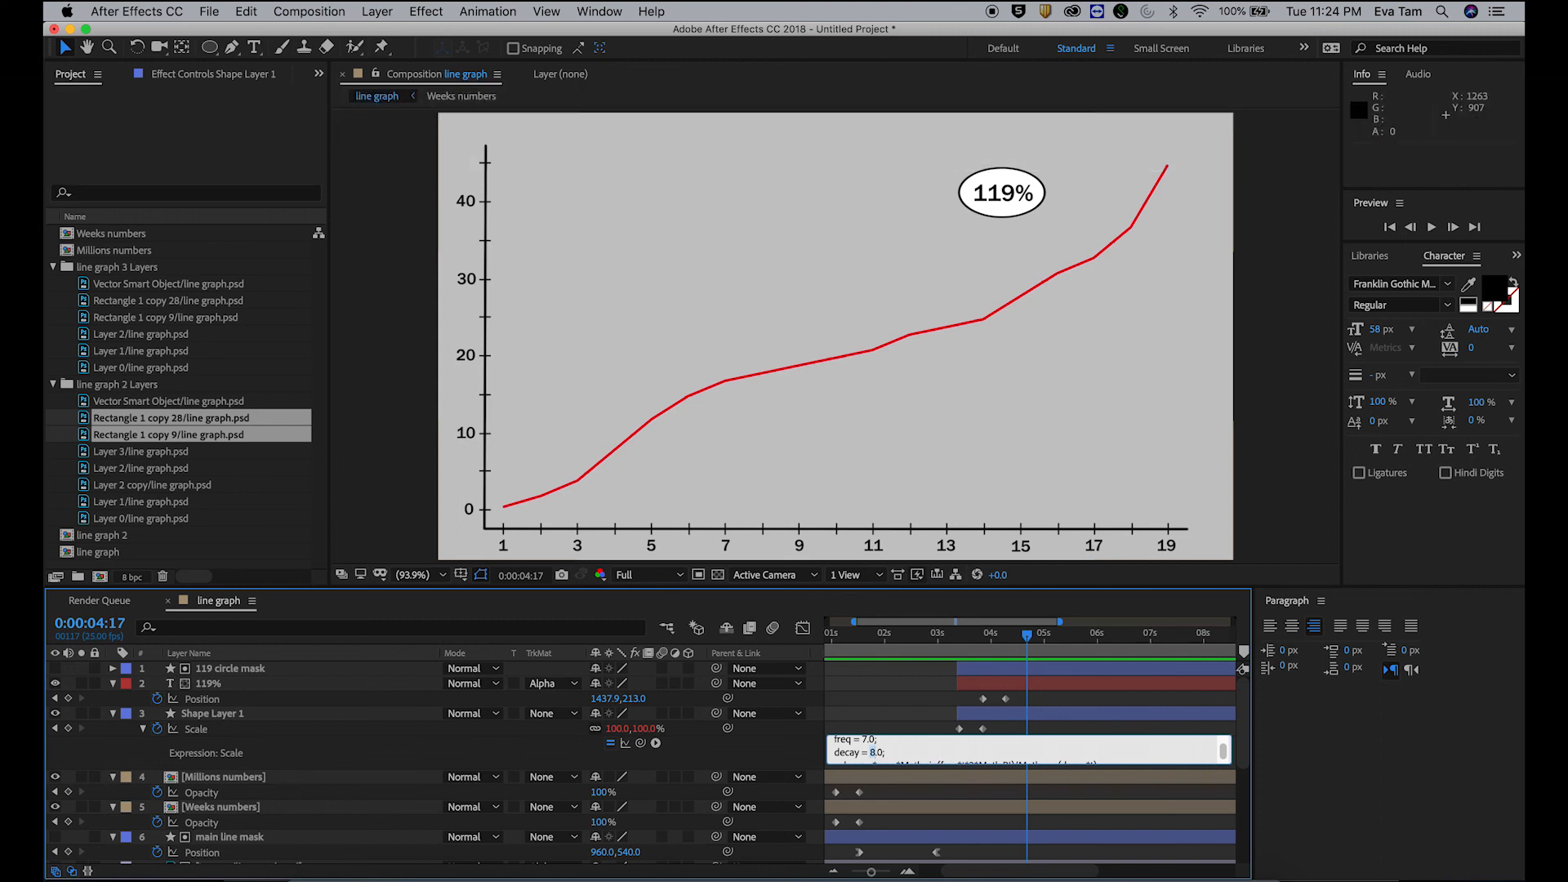
click(955, 636)
key(space)
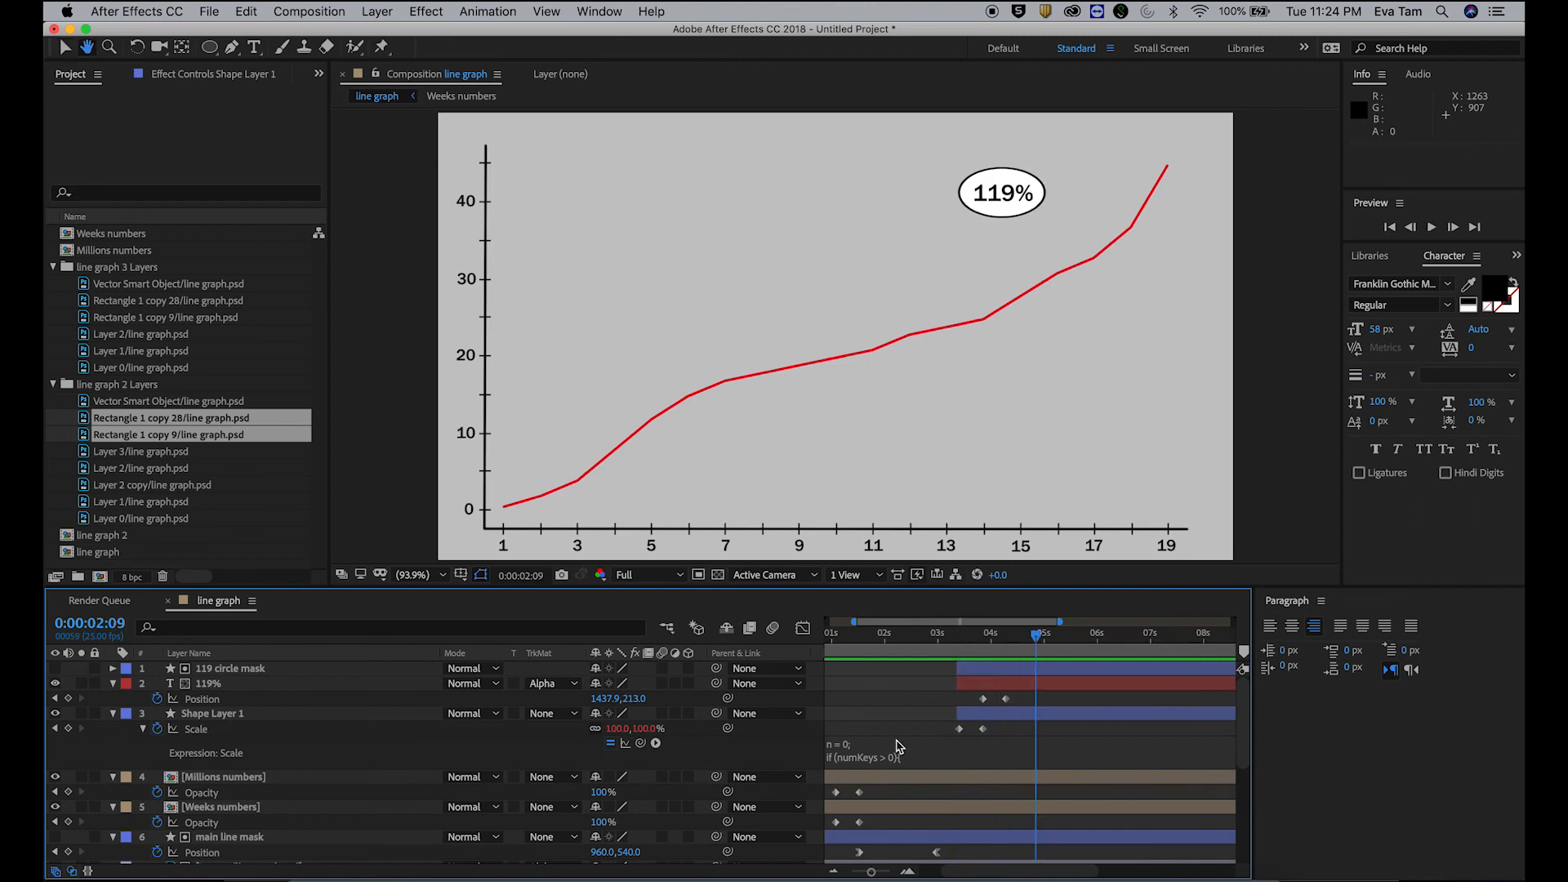
Step: Adjust the decay value in Shape Layer 1's Scale expression and preview the ellipse's bounce again
click(898, 777)
click(898, 747)
drag(914, 748, 919, 787)
click(909, 749)
scroll(910, 749, down, 2)
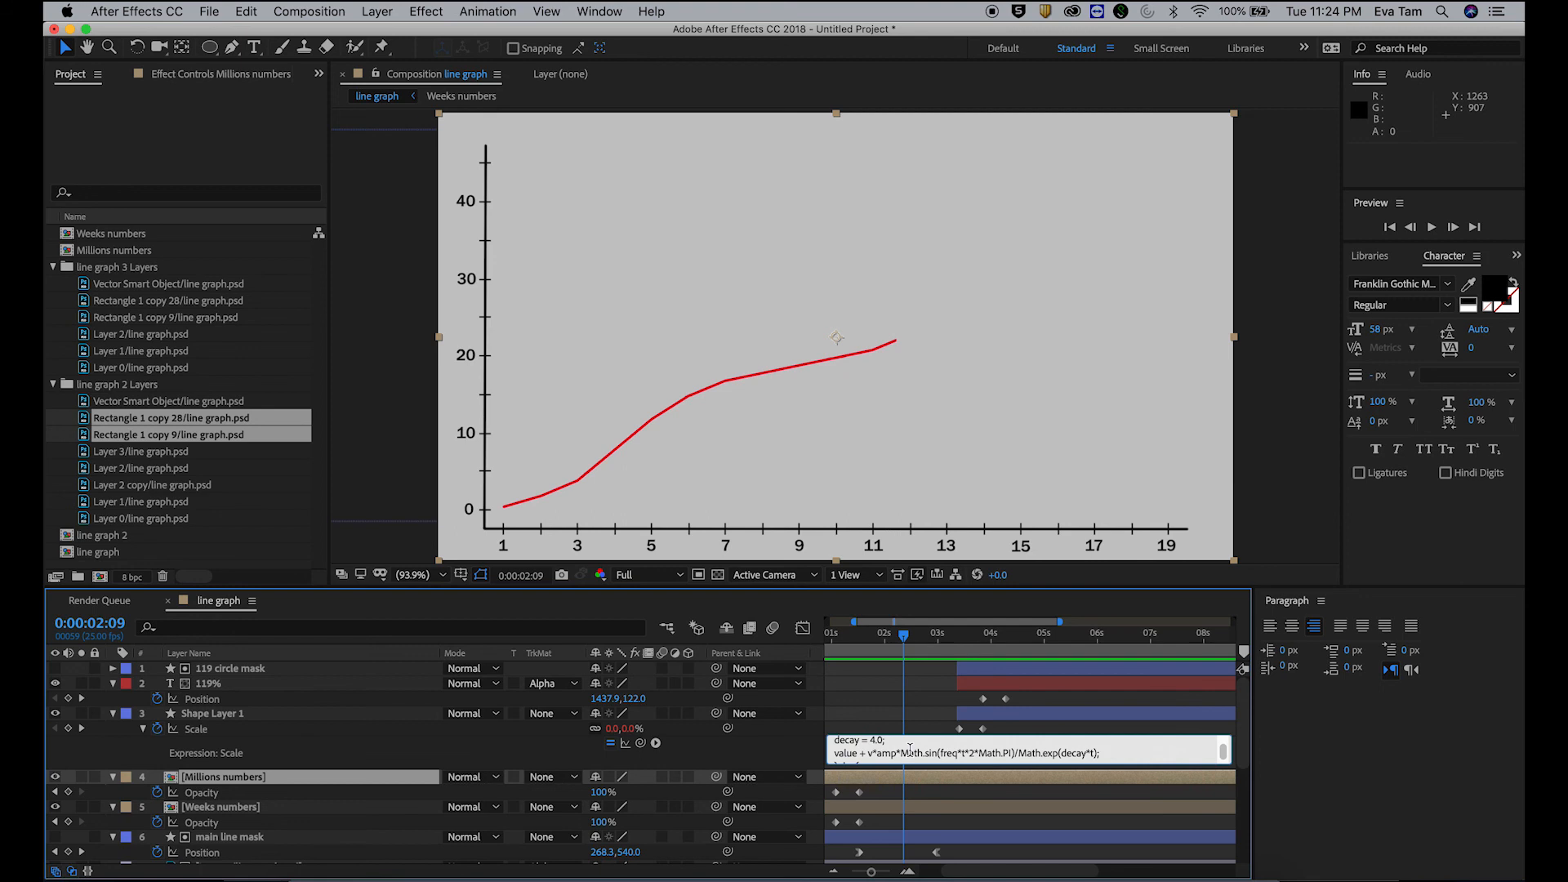
double_click(875, 741)
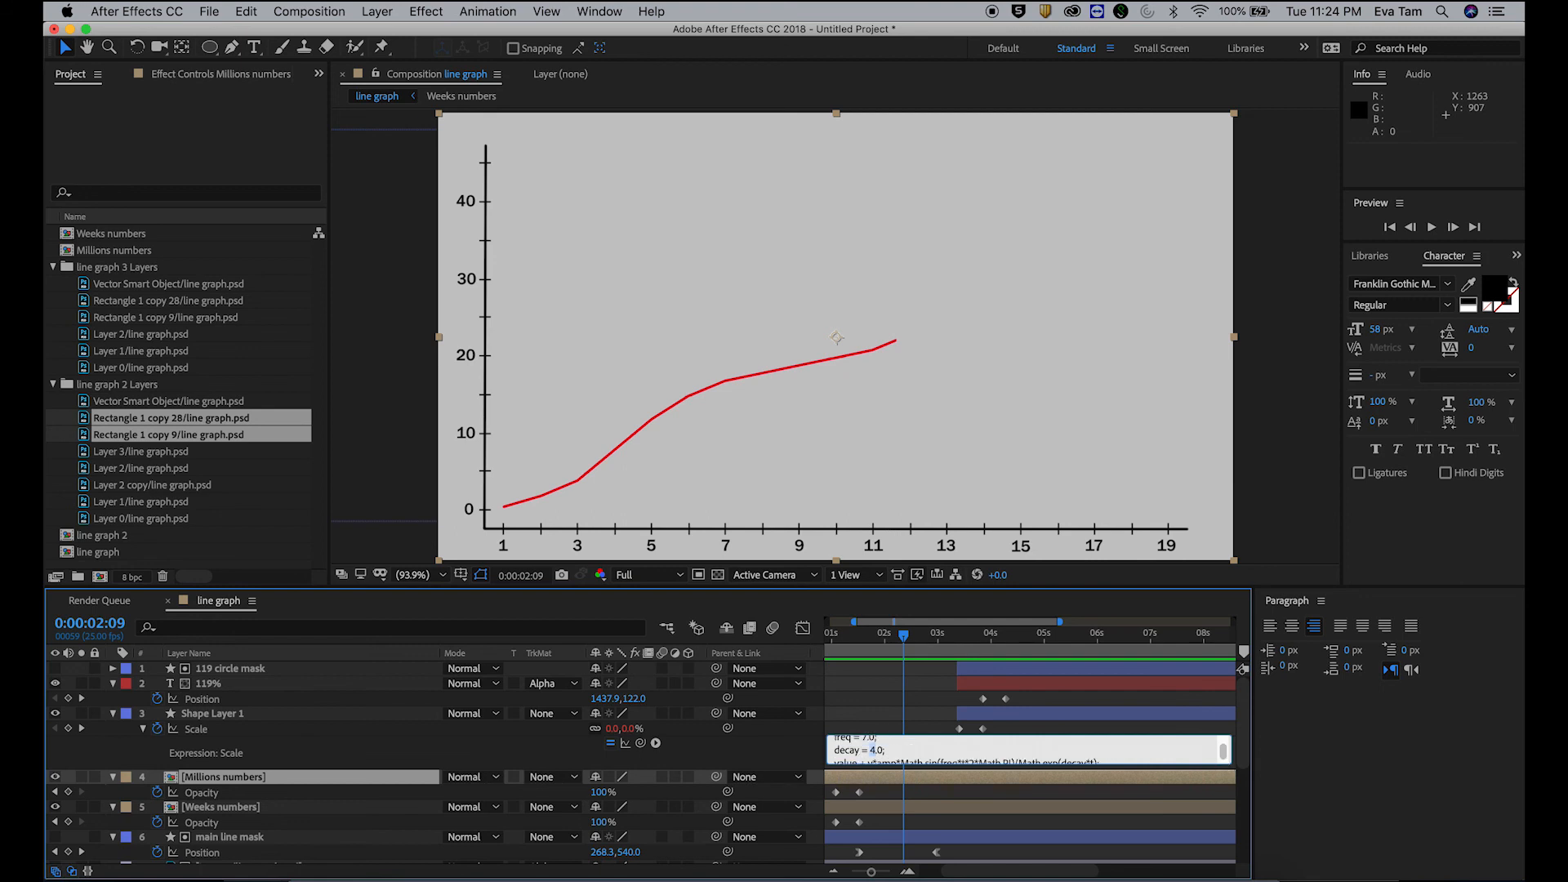
click(959, 635)
key(space)
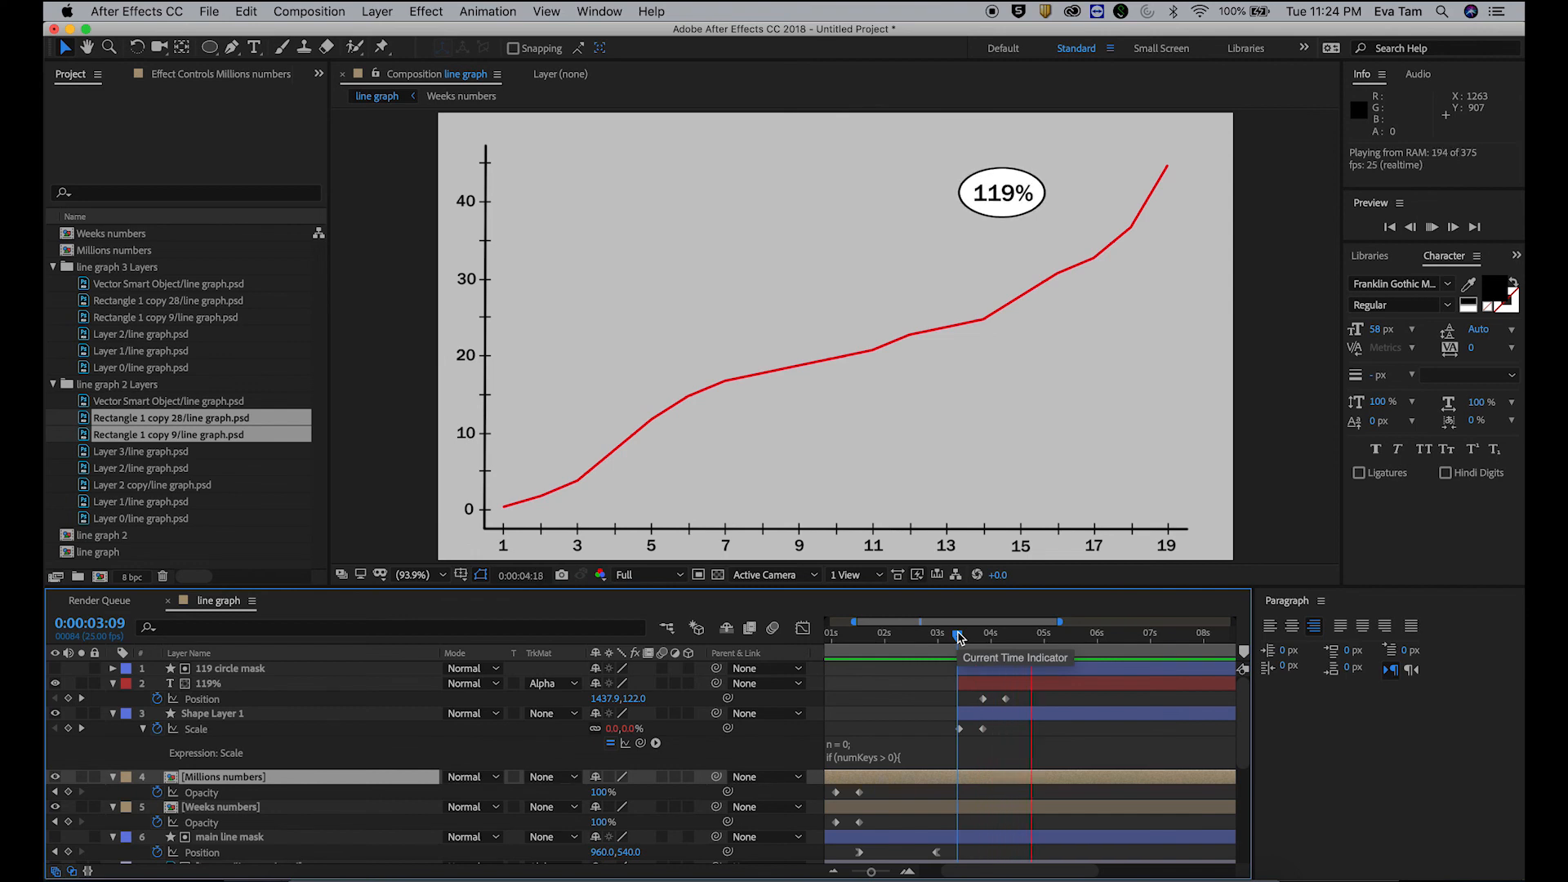
key(space)
key(space)
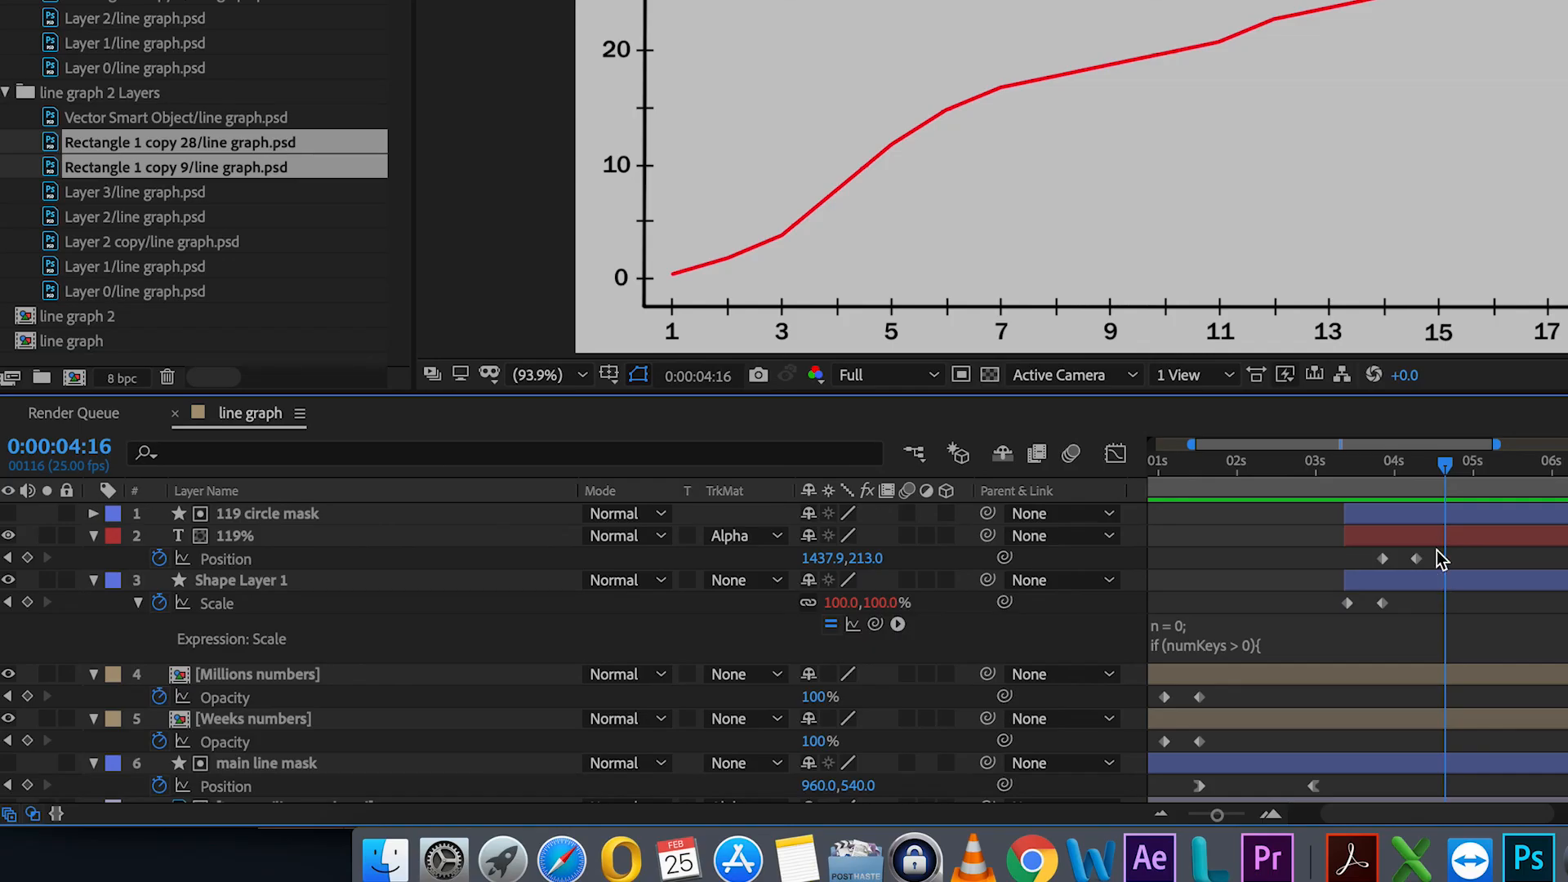
Step: Activate an expression on the 119% text layer's Position and insert the Inertial Bounce code with amp .05, freq 4.0 and decay 8.0
click(1439, 535)
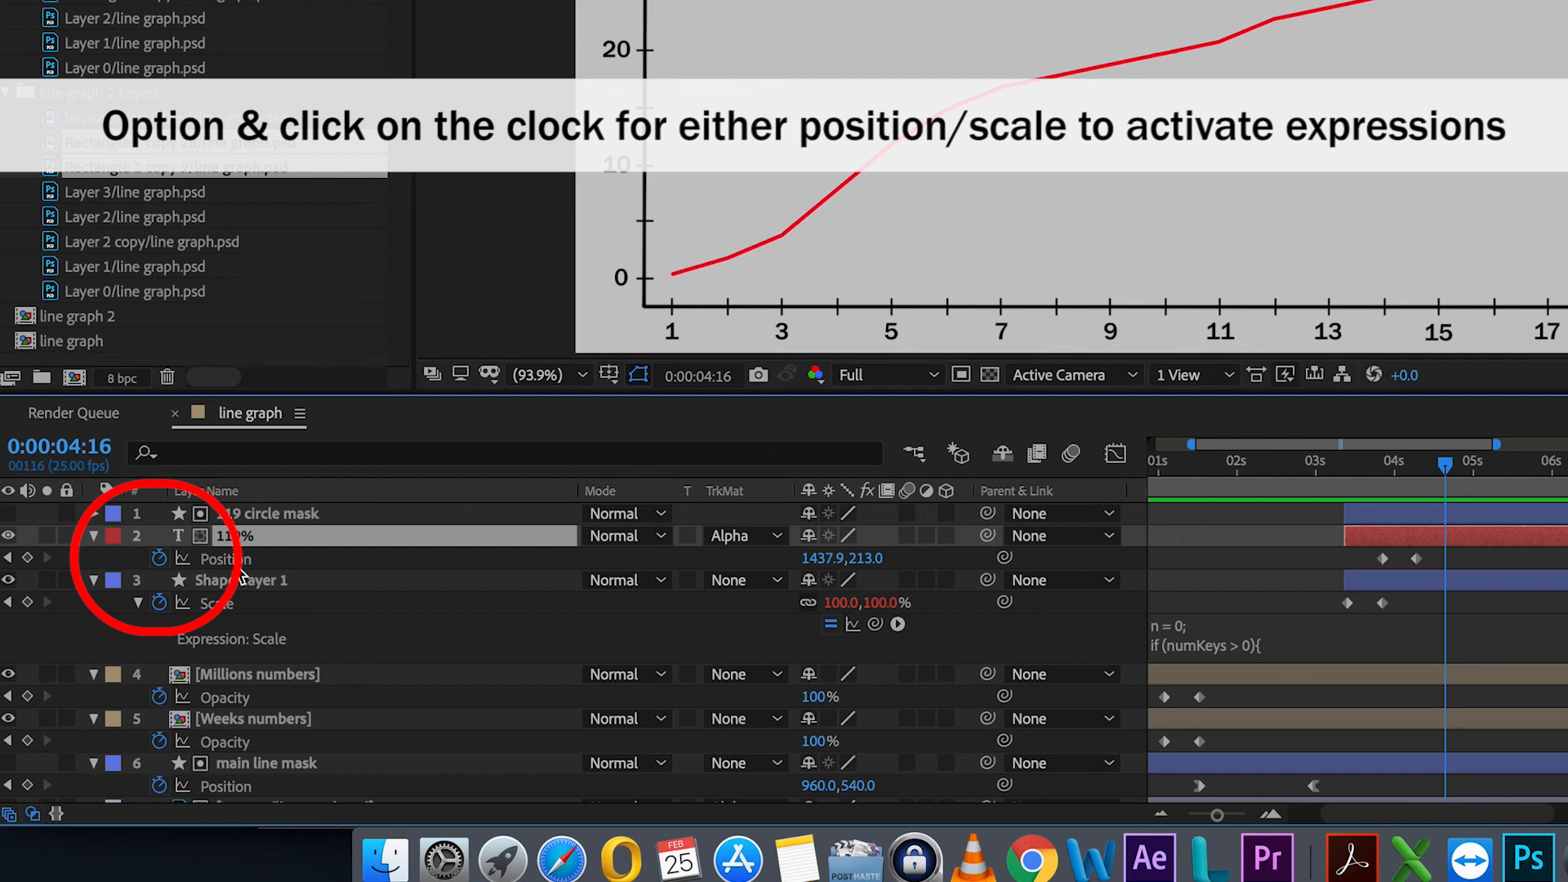
click(8, 558)
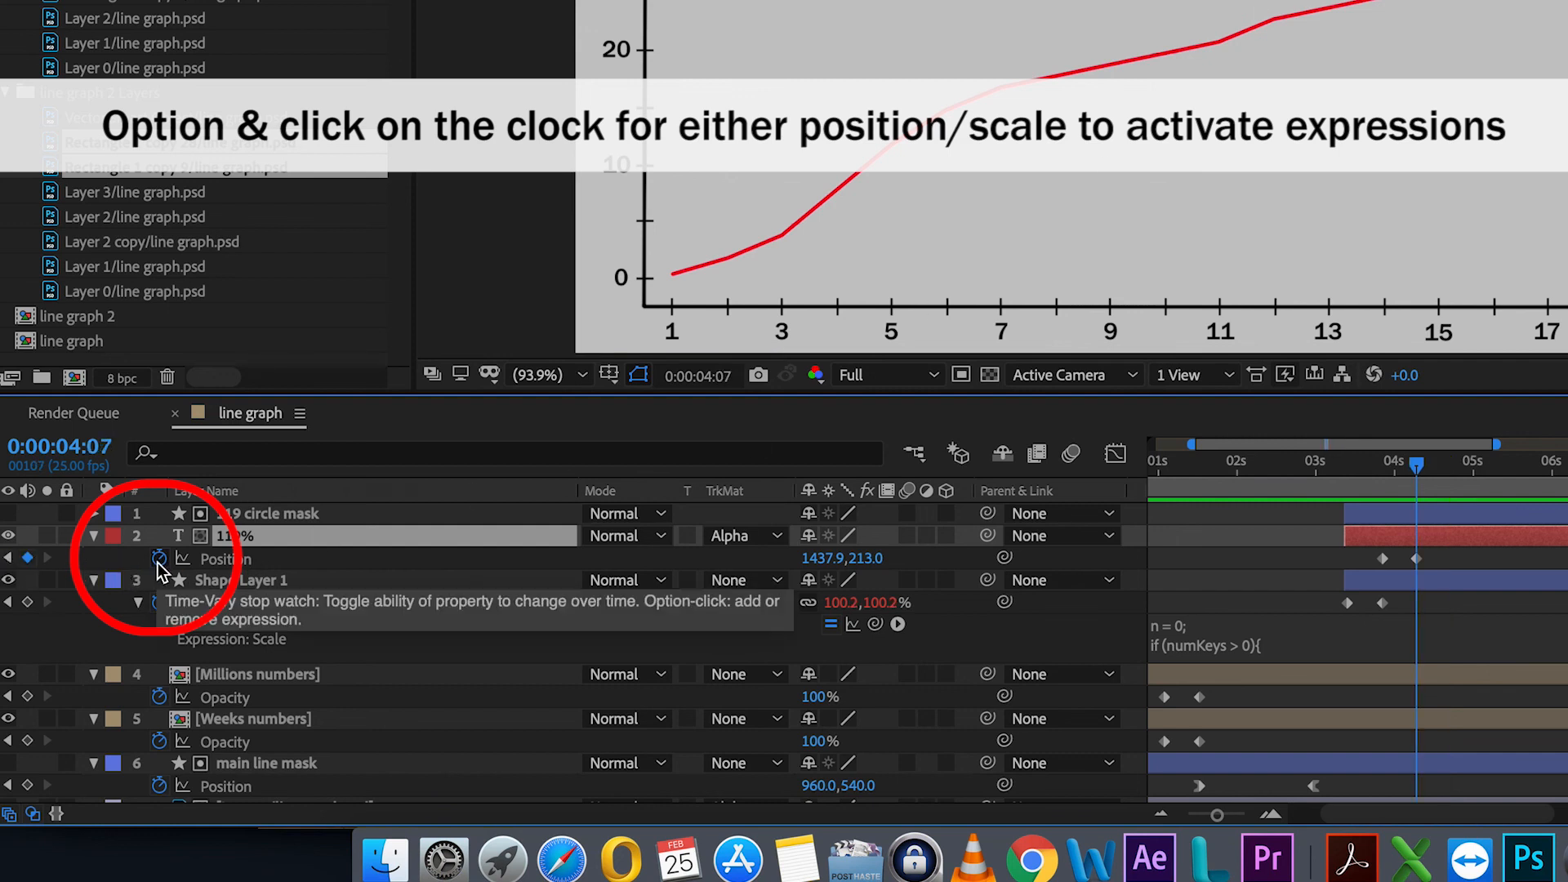
alt+click(160, 560)
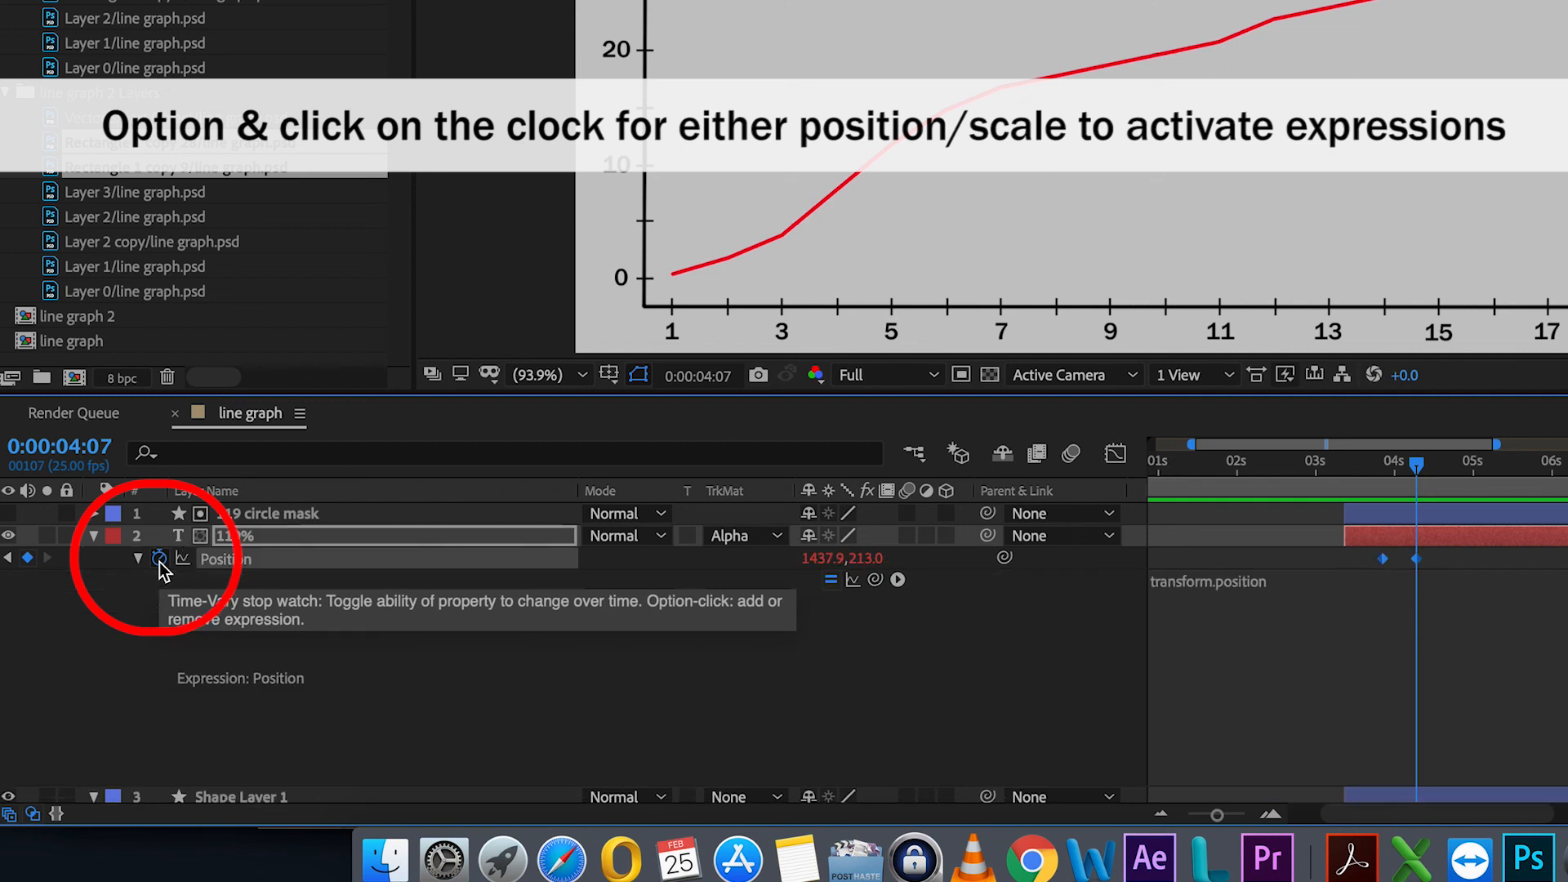
text(if (n > 0 && t < 1){ v = velocityAtTime(key(n).time - thisComp.frameDuration/10); amp = .05; freq = 4.0; decay = 8.0; value + v*amp*Math.sin(freq*t*2*Math.PI)/Math.exp(decay*t); }else{ value; })
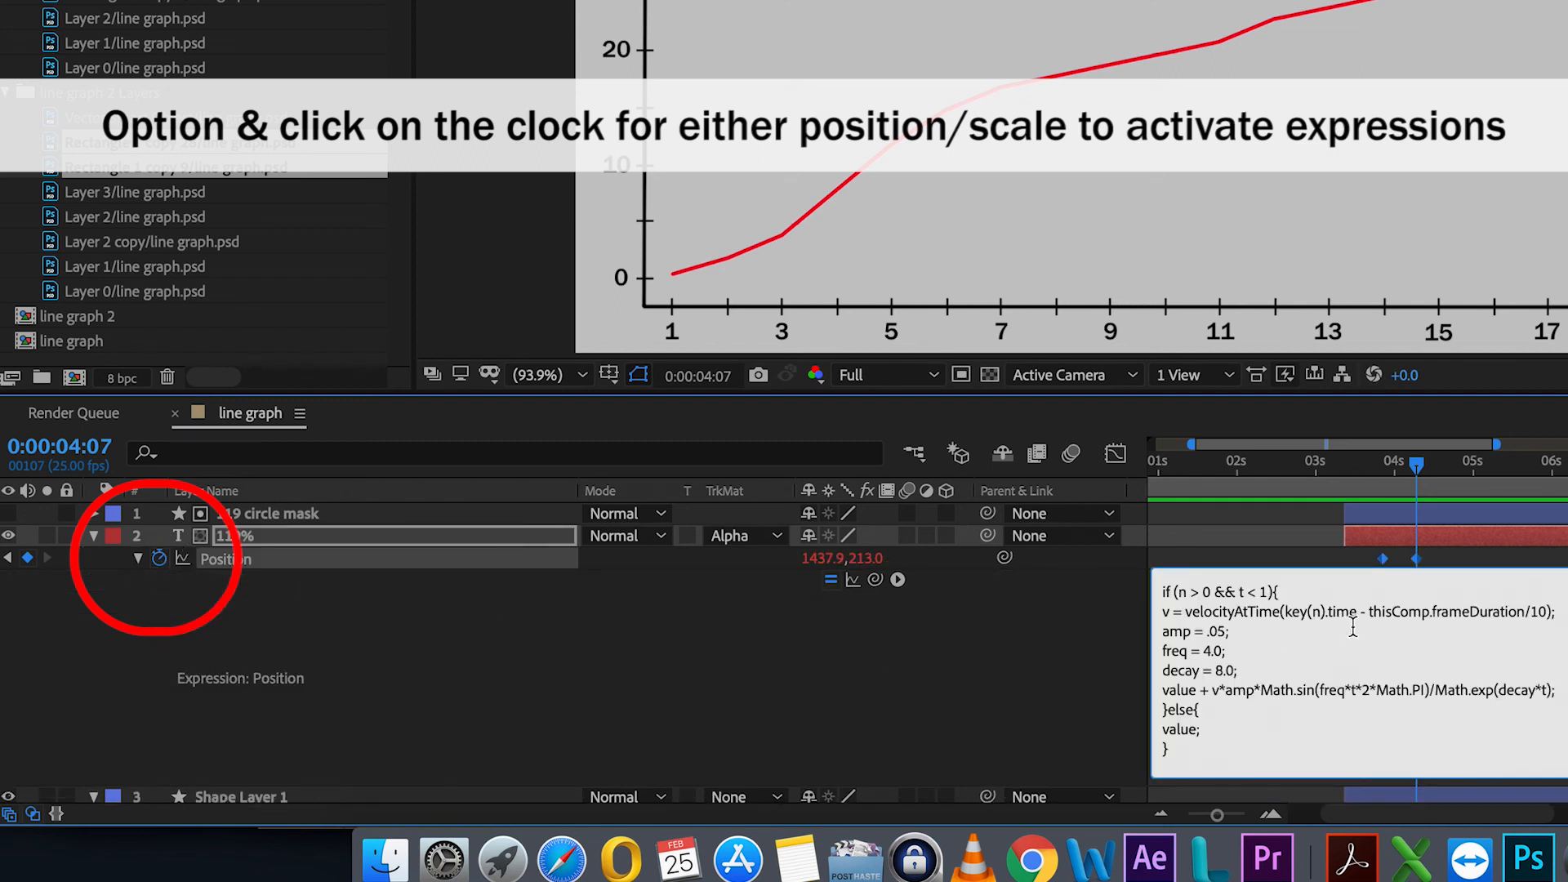
key(BackSpace)
click(1231, 690)
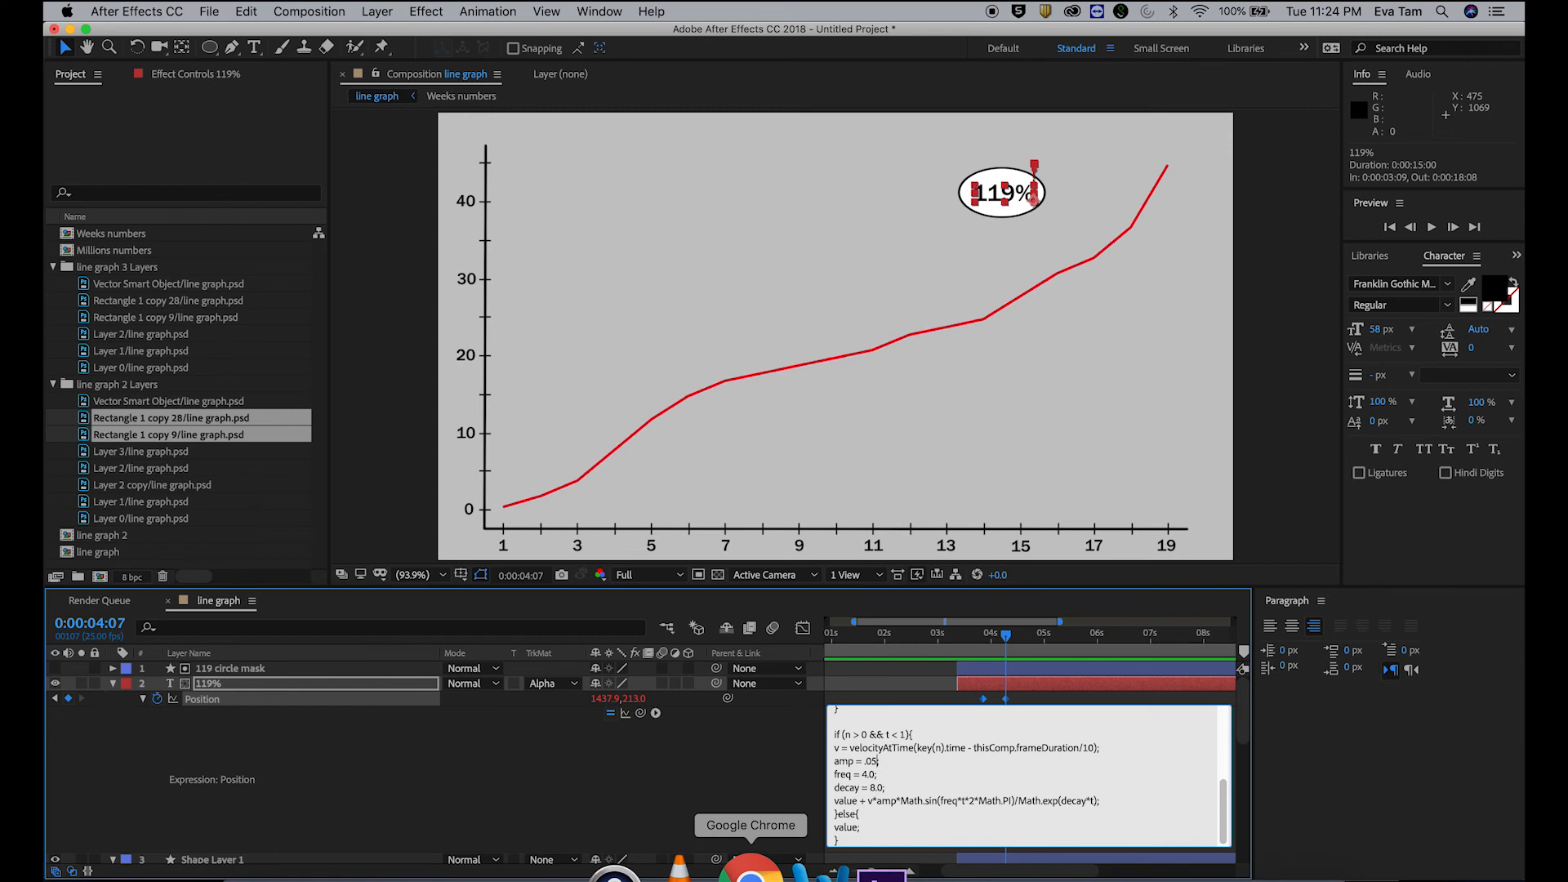
Step: Copy the second bounce expression, the one with decay 3.0, from the document in Google Chrome and return to After Effects
click(750, 870)
scroll(727, 699, down, 4)
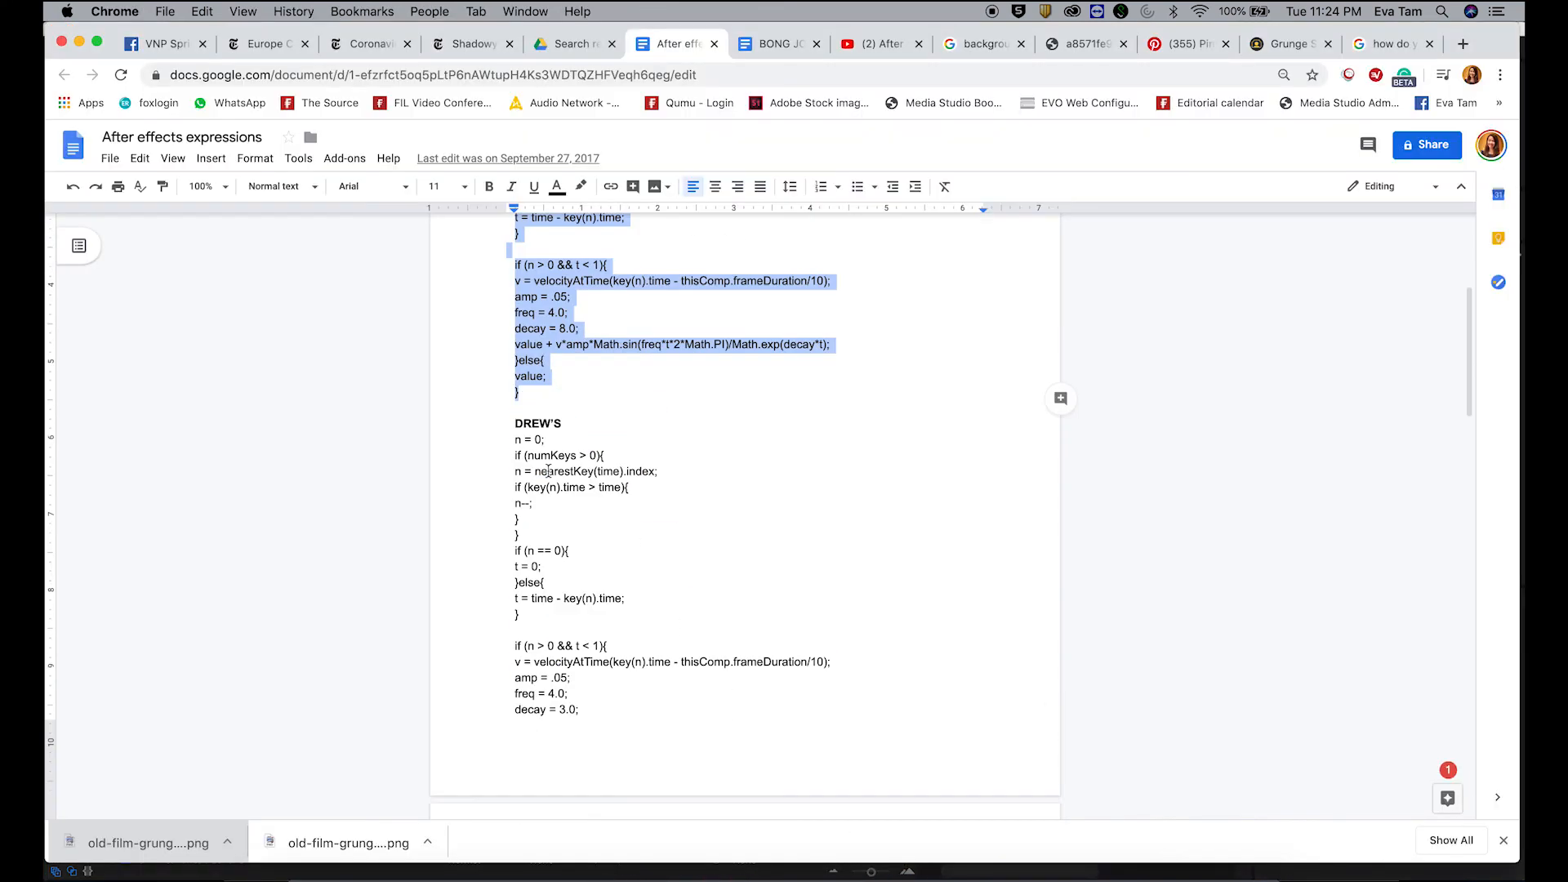
mouse_move(504, 441)
mouse_down()
mouse_move(703, 812)
mouse_move(705, 485)
mouse_up()
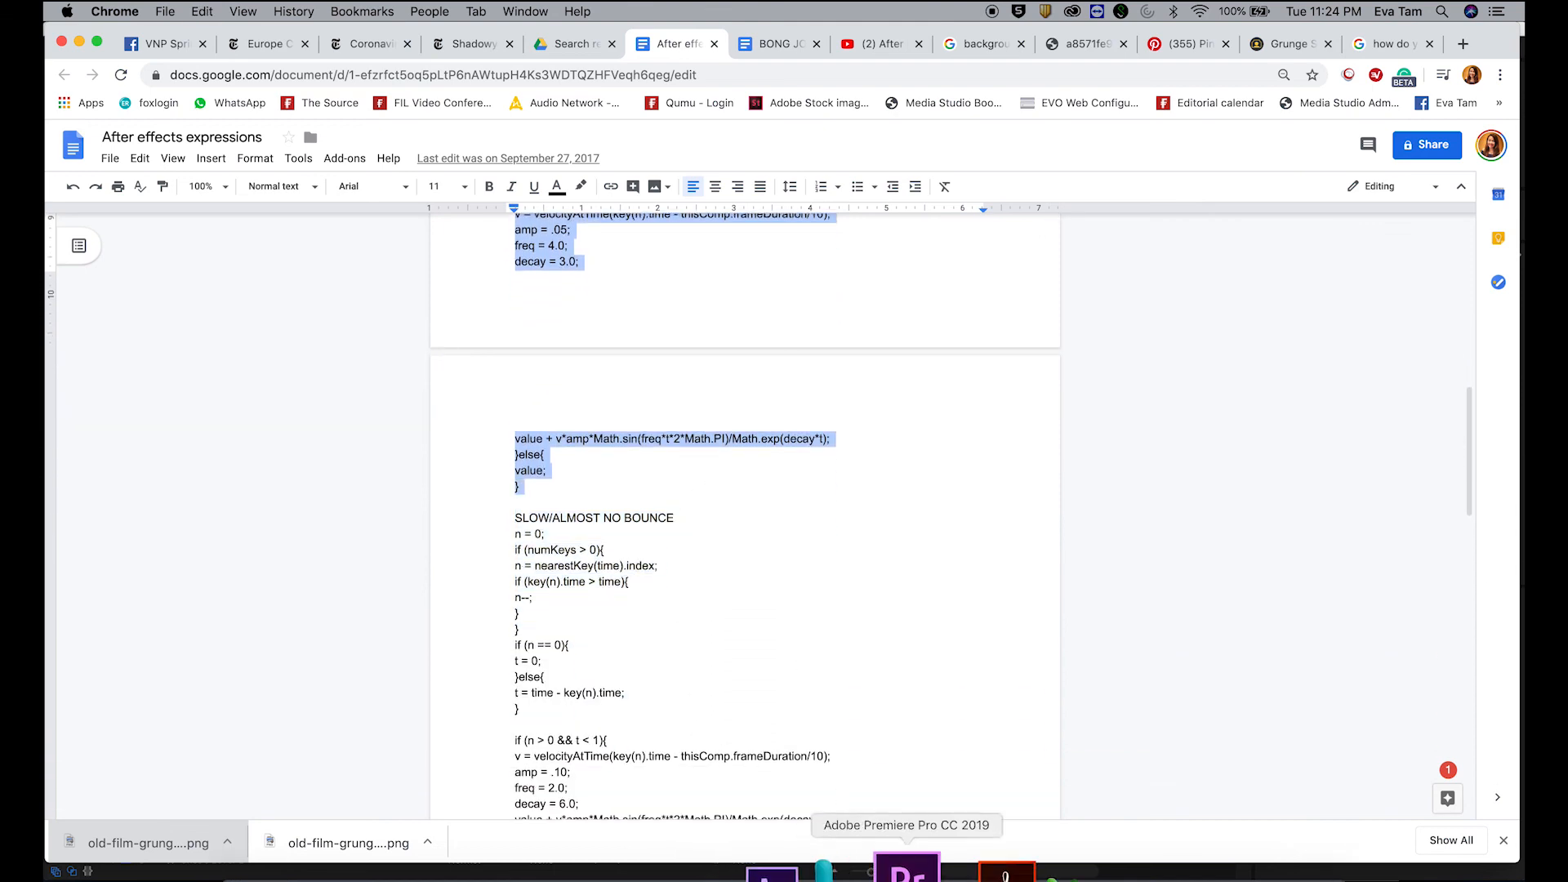
click(907, 872)
click(825, 872)
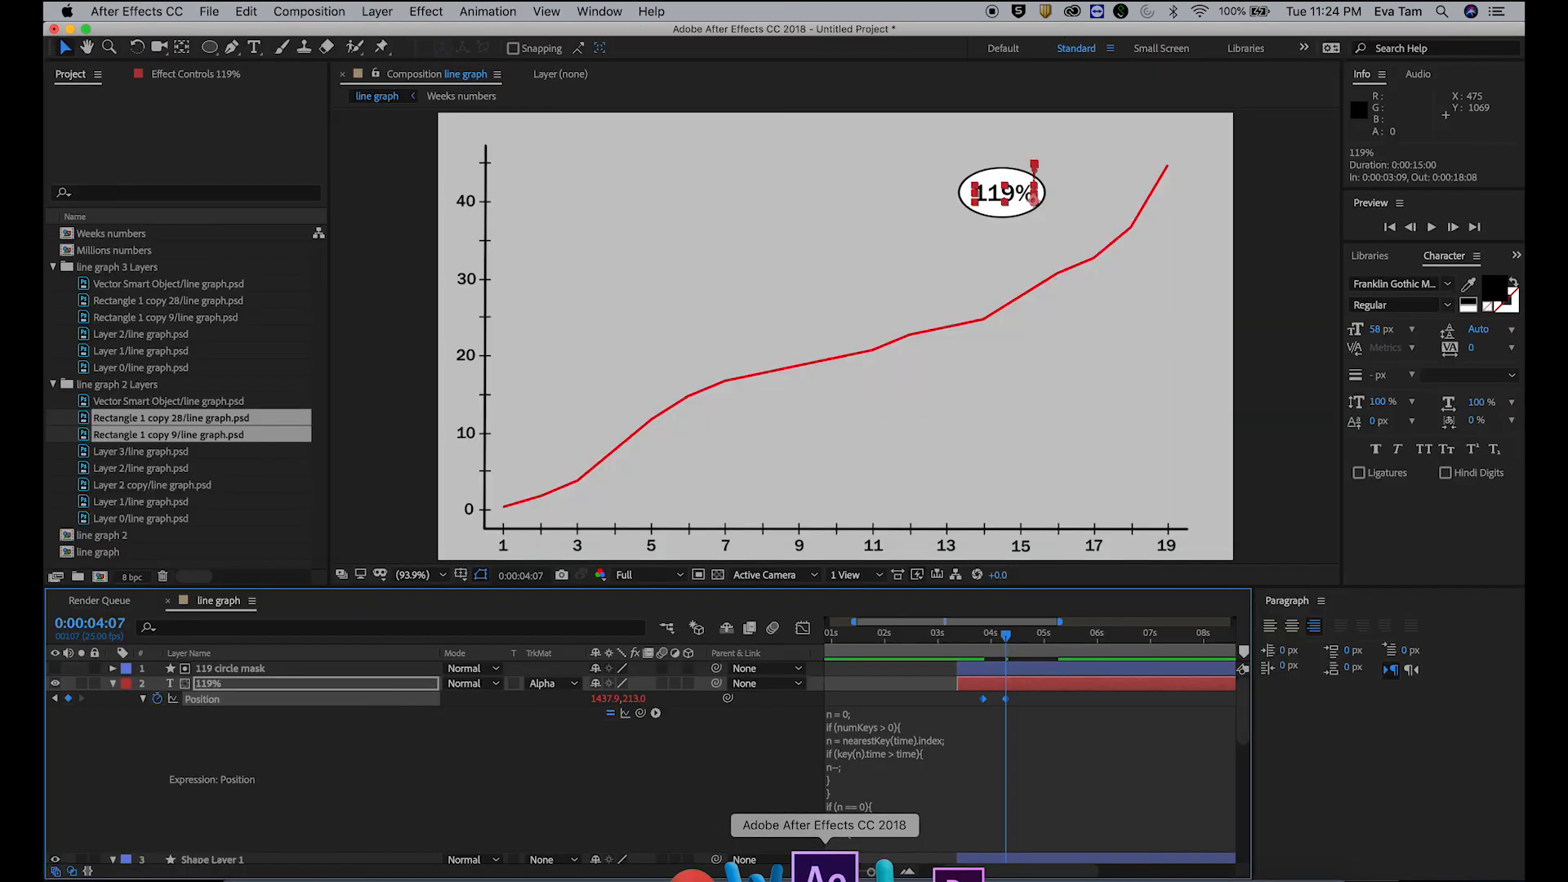
Step: Replace the 119% text's Position expression with the copied code using amp .05, freq 4.0 and decay 3.0, and move to 0:00:03:21
click(913, 741)
key(super+v)
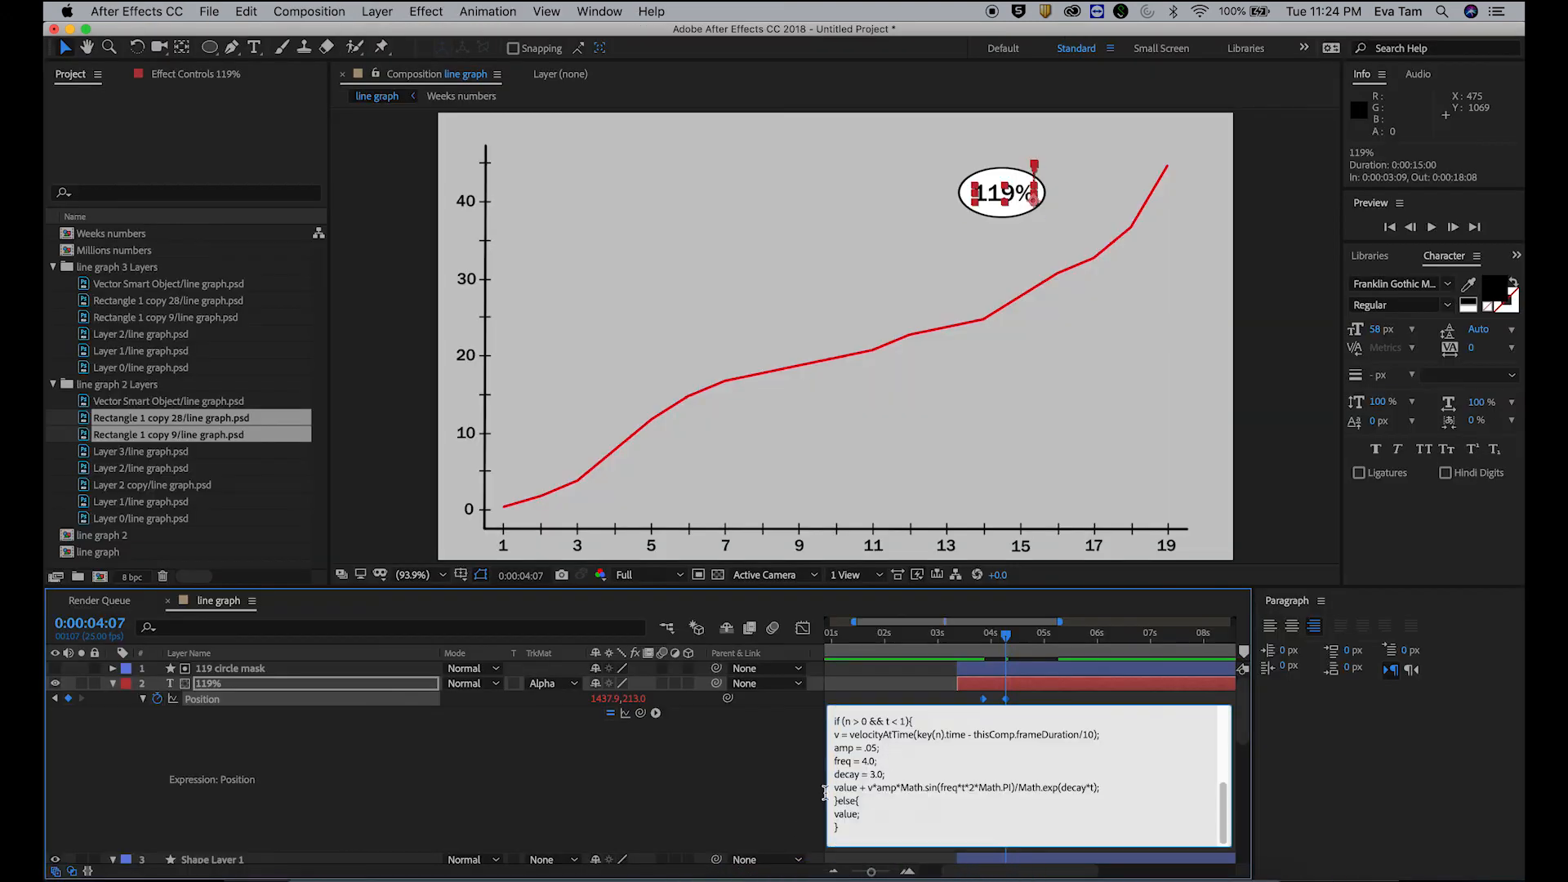
click(766, 779)
click(984, 635)
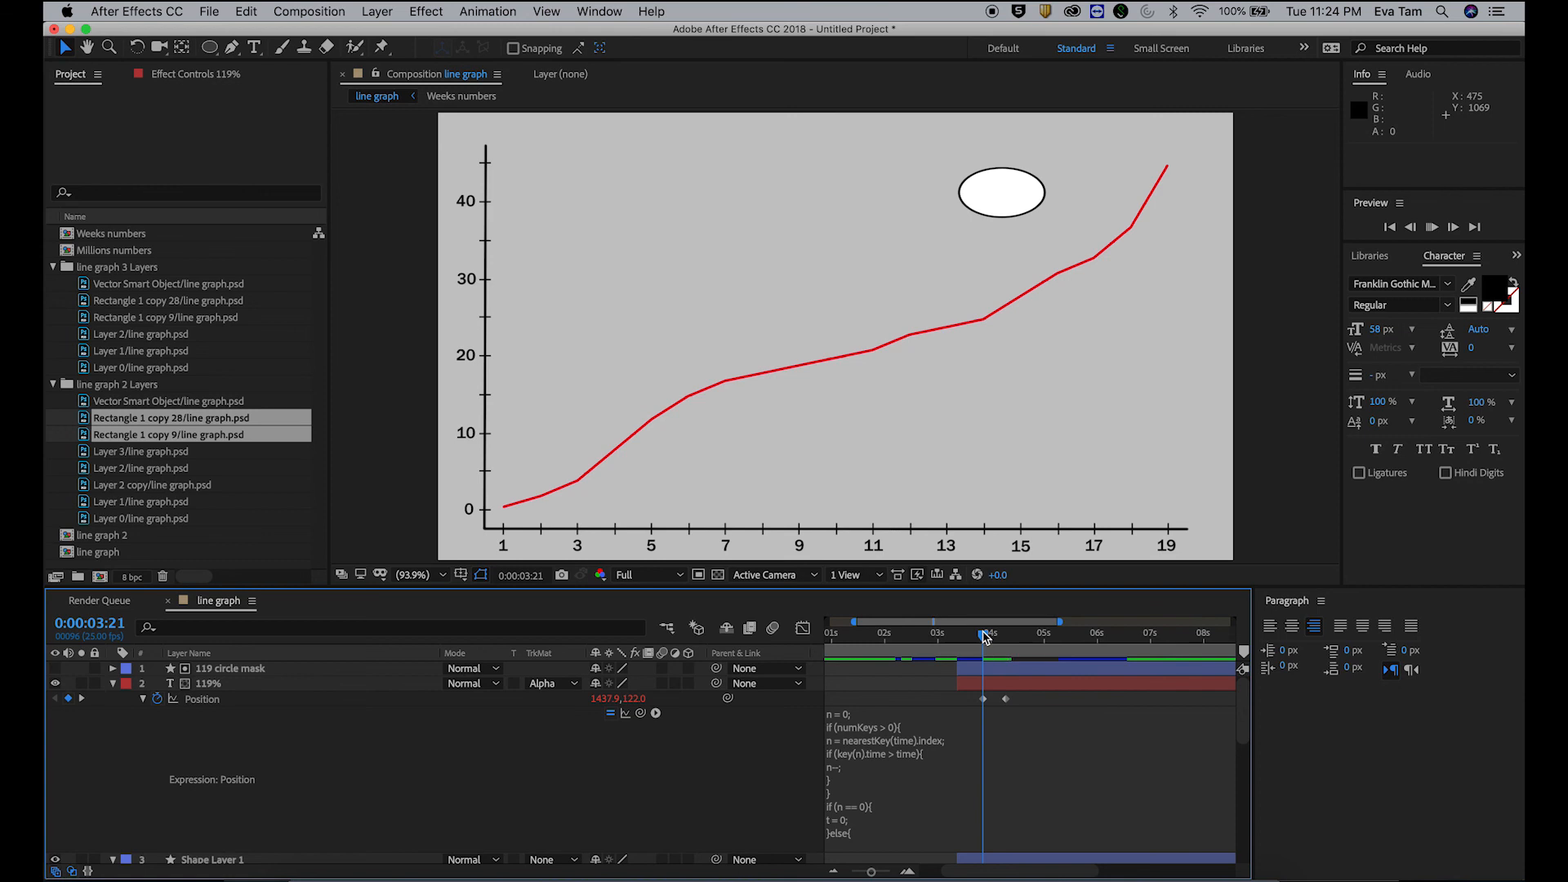
click(983, 634)
Step: Collapse the 119% layer's properties and preview the callout's bounce from just before it appears
click(111, 690)
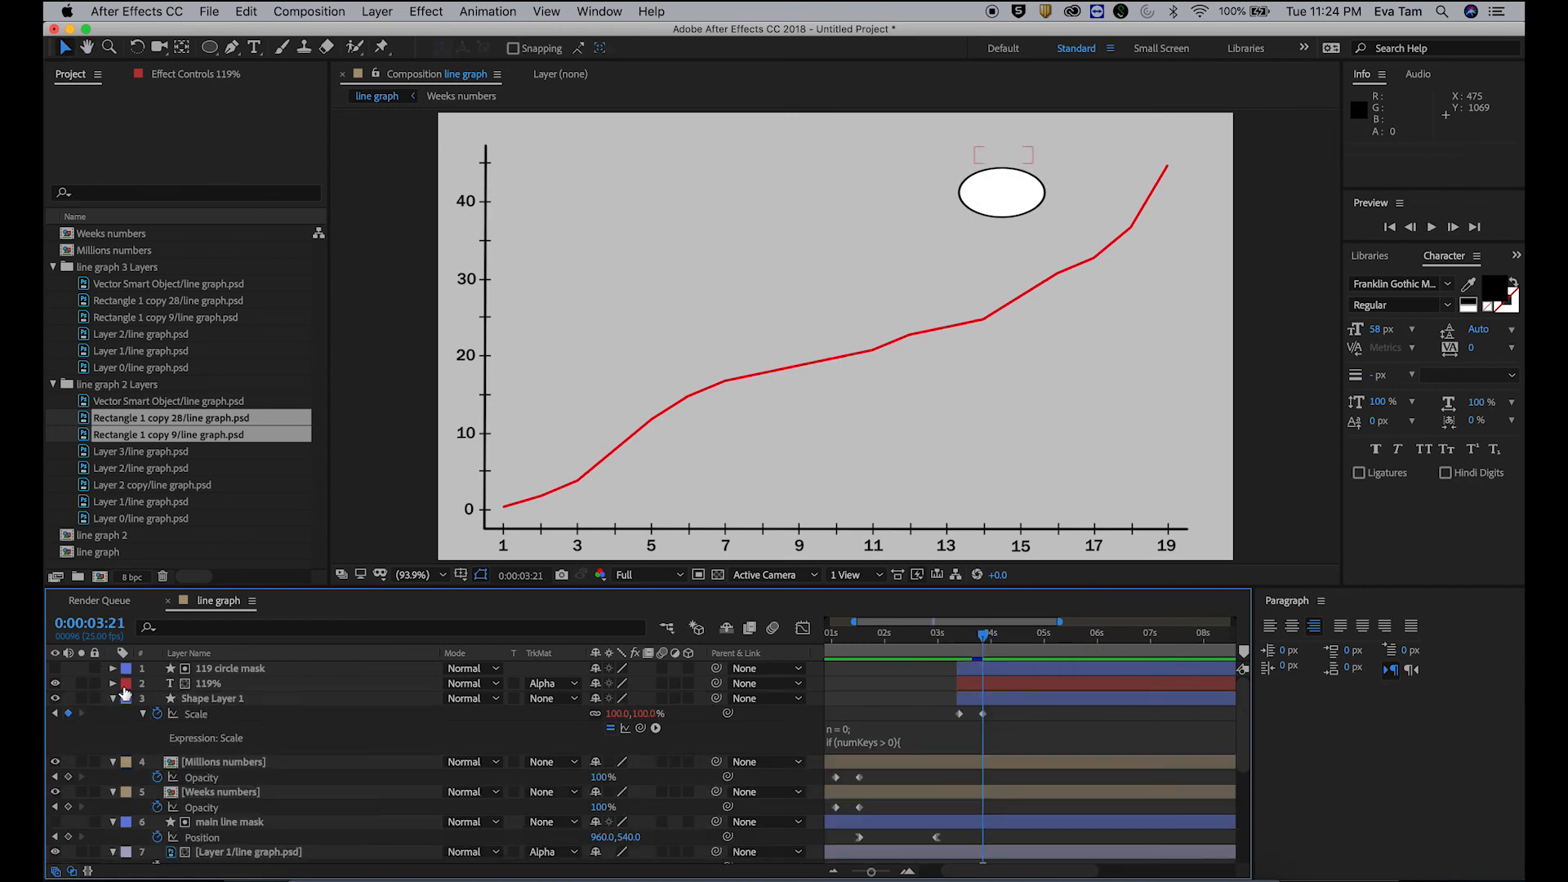
click(882, 737)
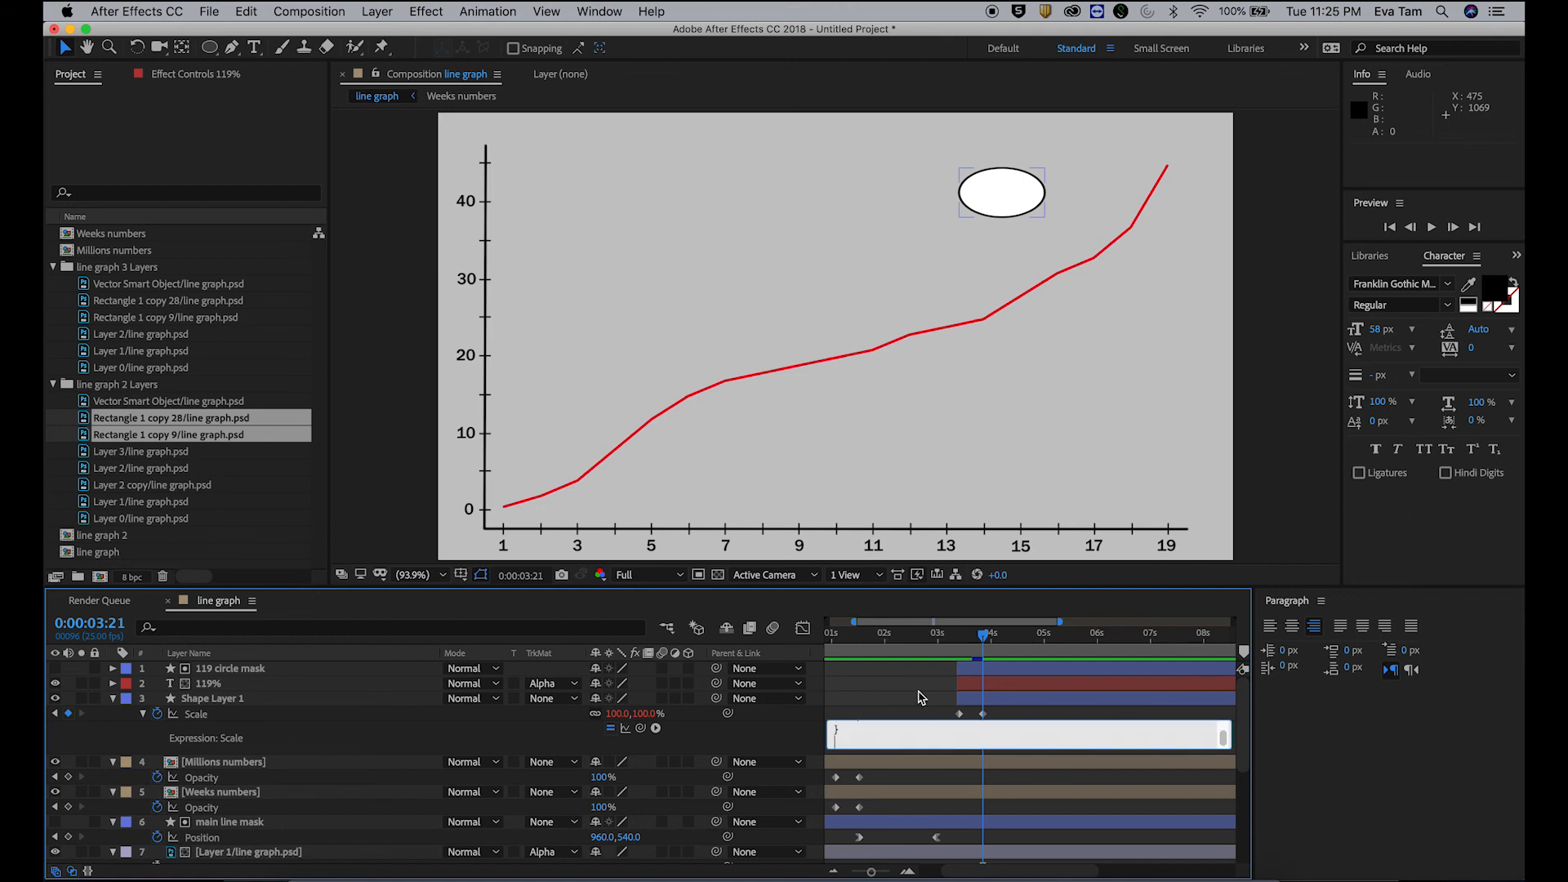
mouse_move(972, 635)
mouse_down()
mouse_move(939, 639)
mouse_move(957, 645)
mouse_up()
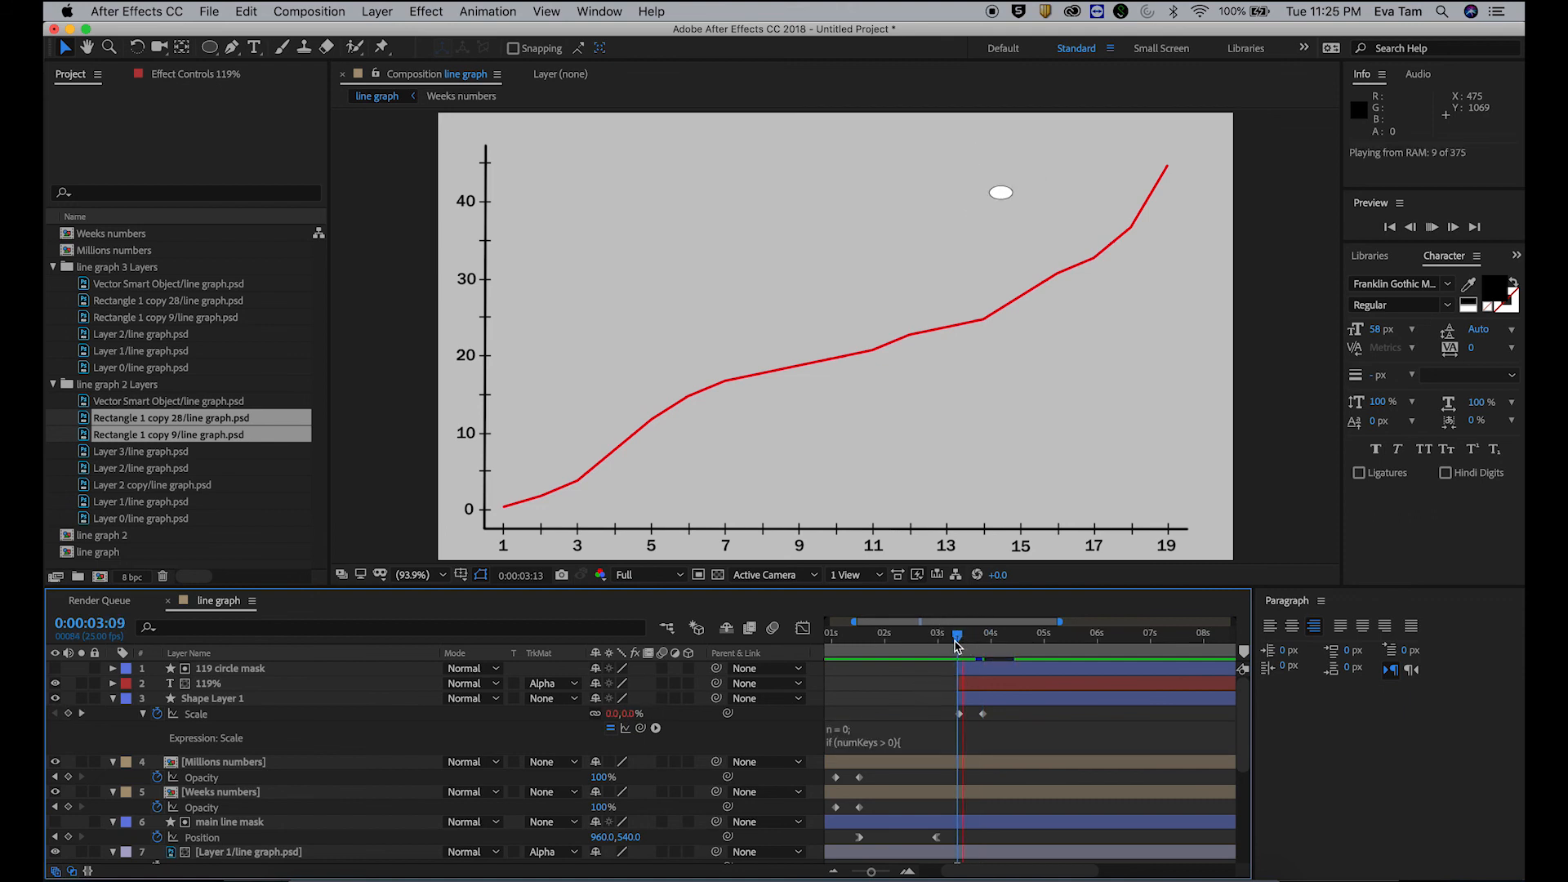
key(space)
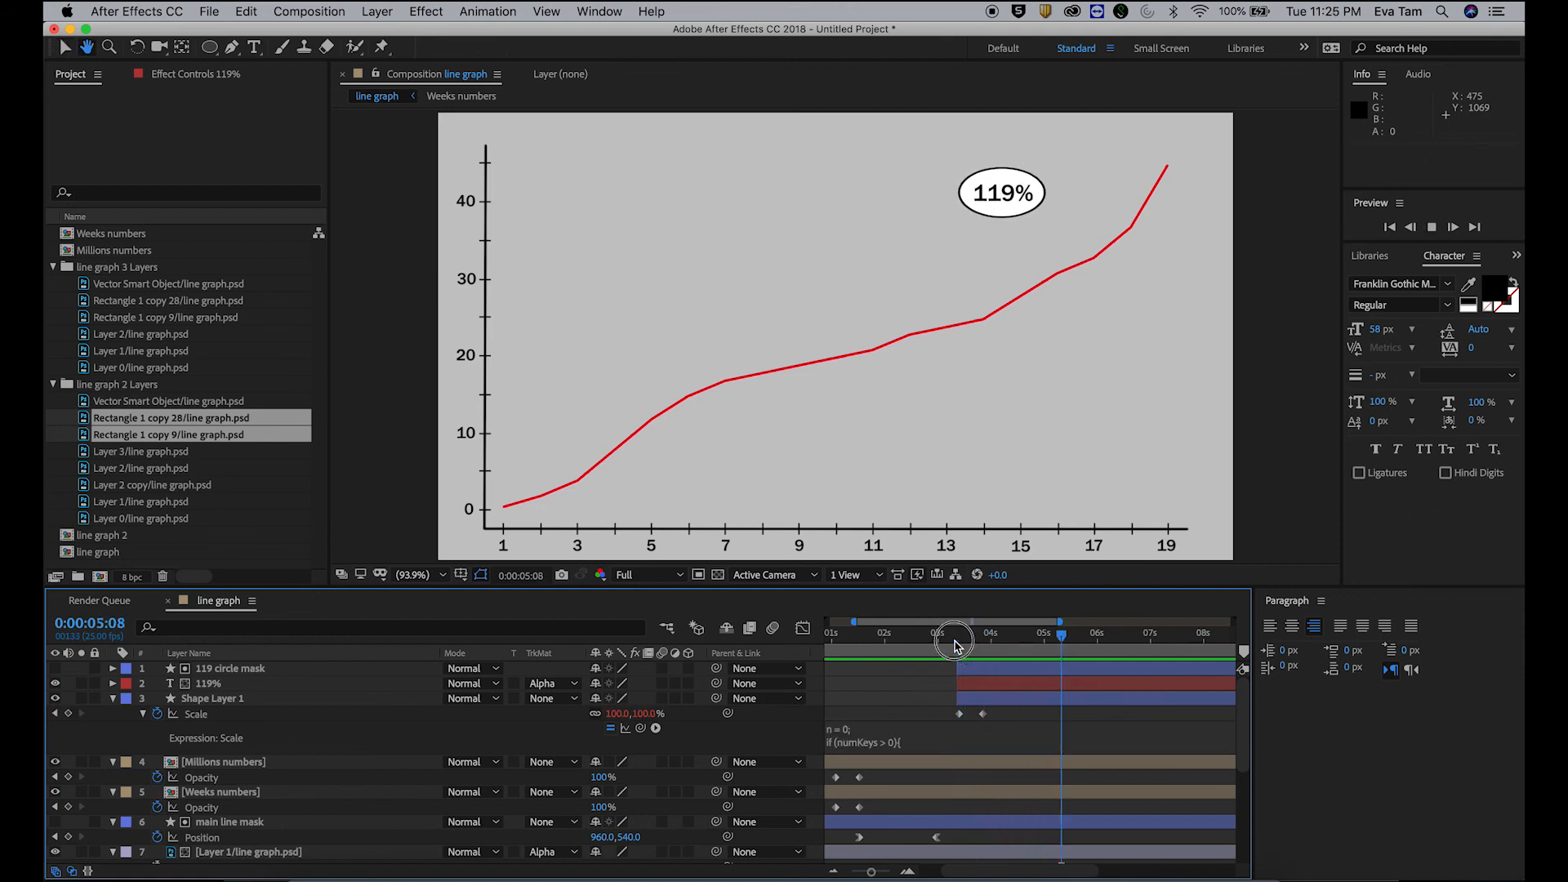
click(944, 647)
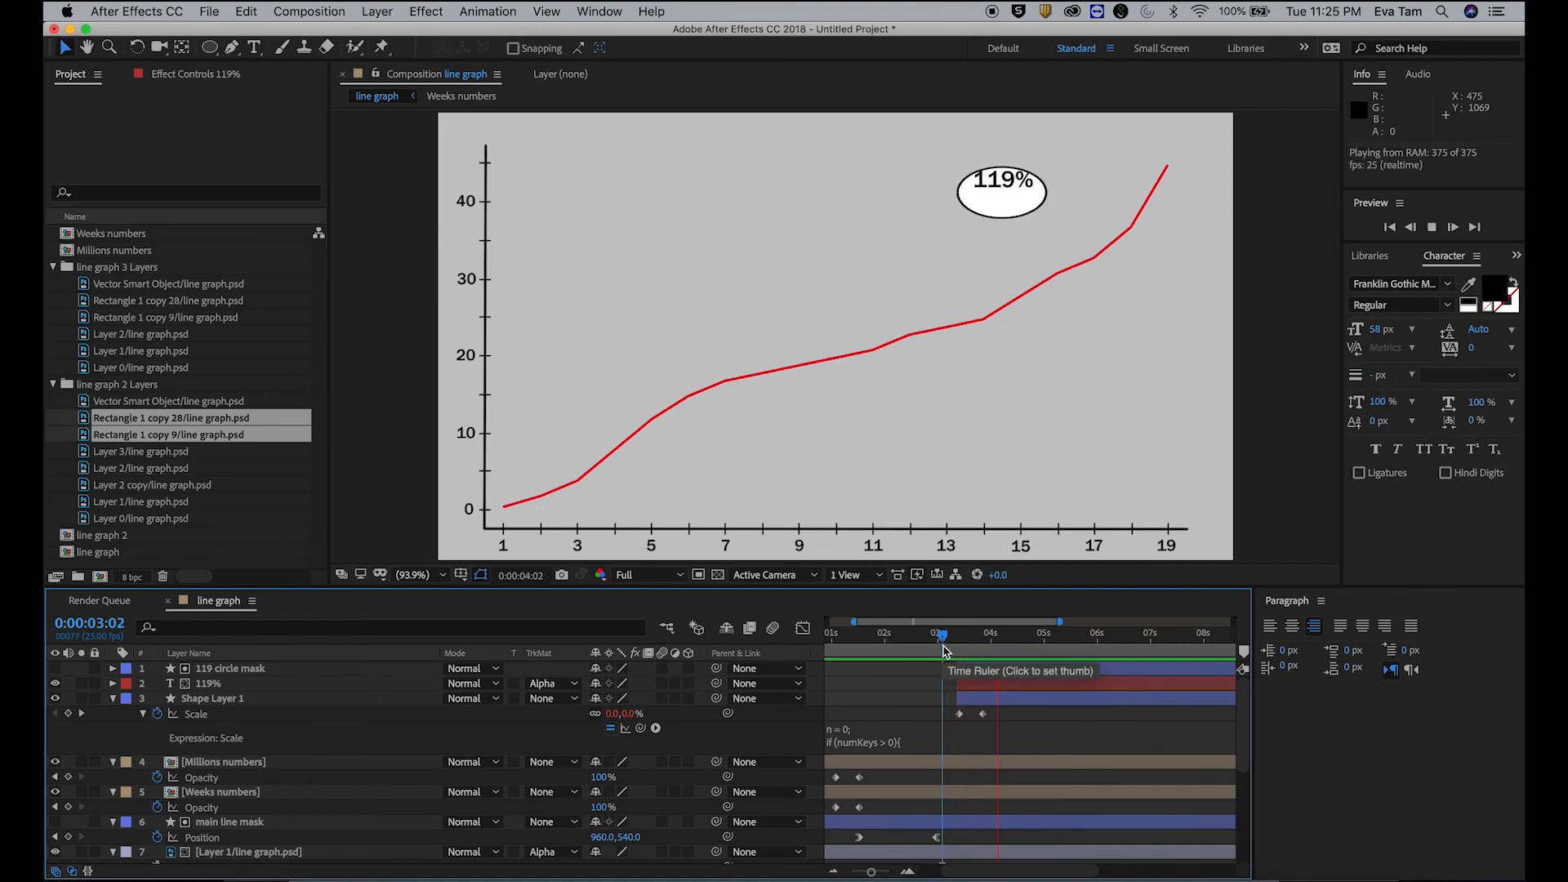
drag(944, 653, 1048, 649)
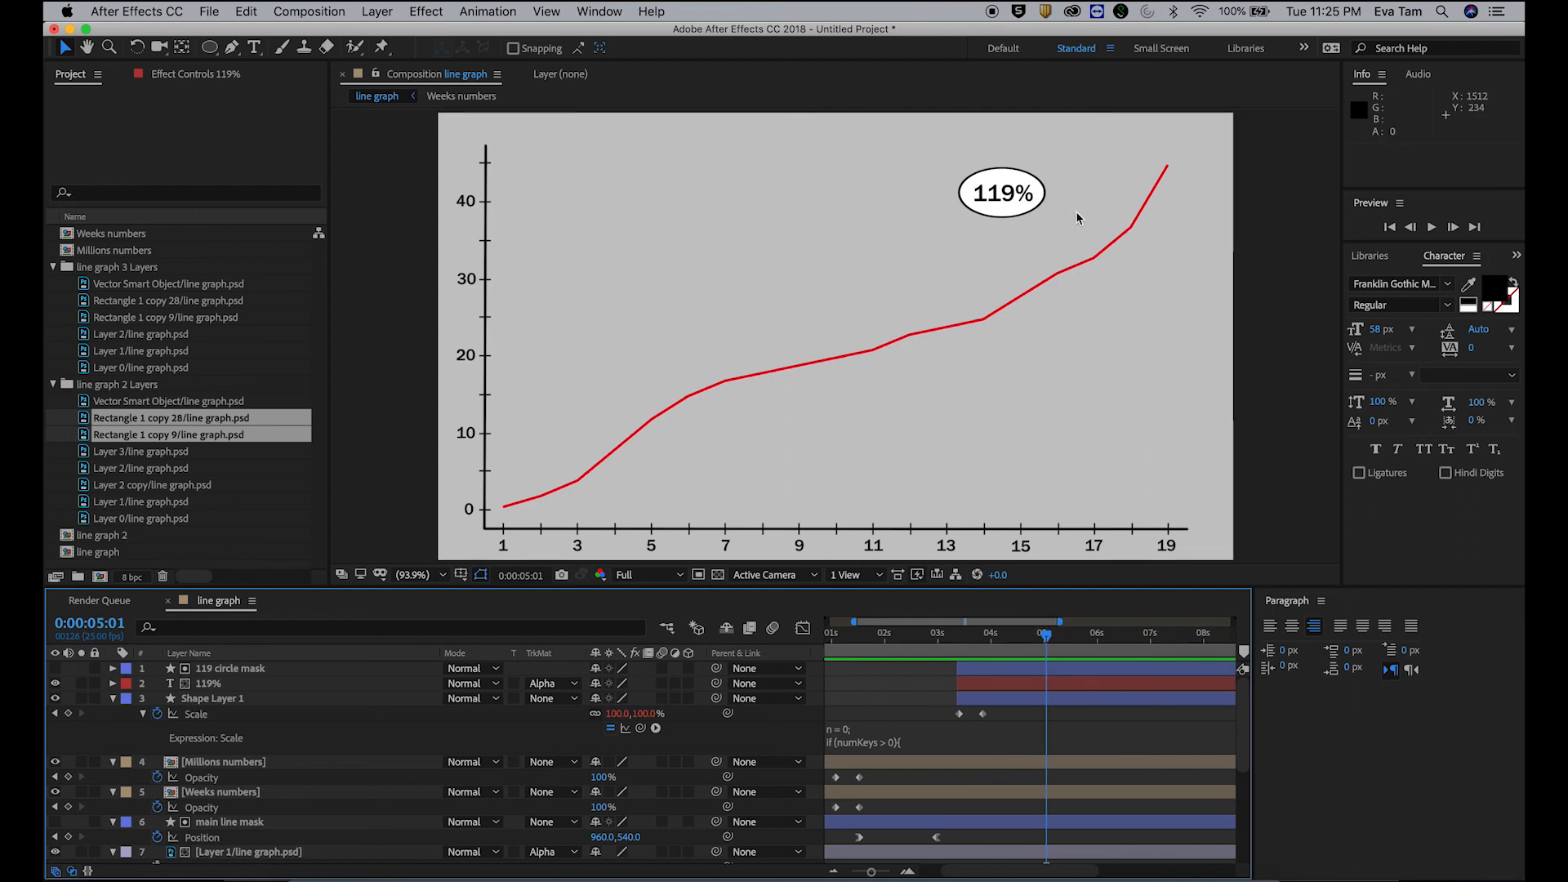
click(211, 51)
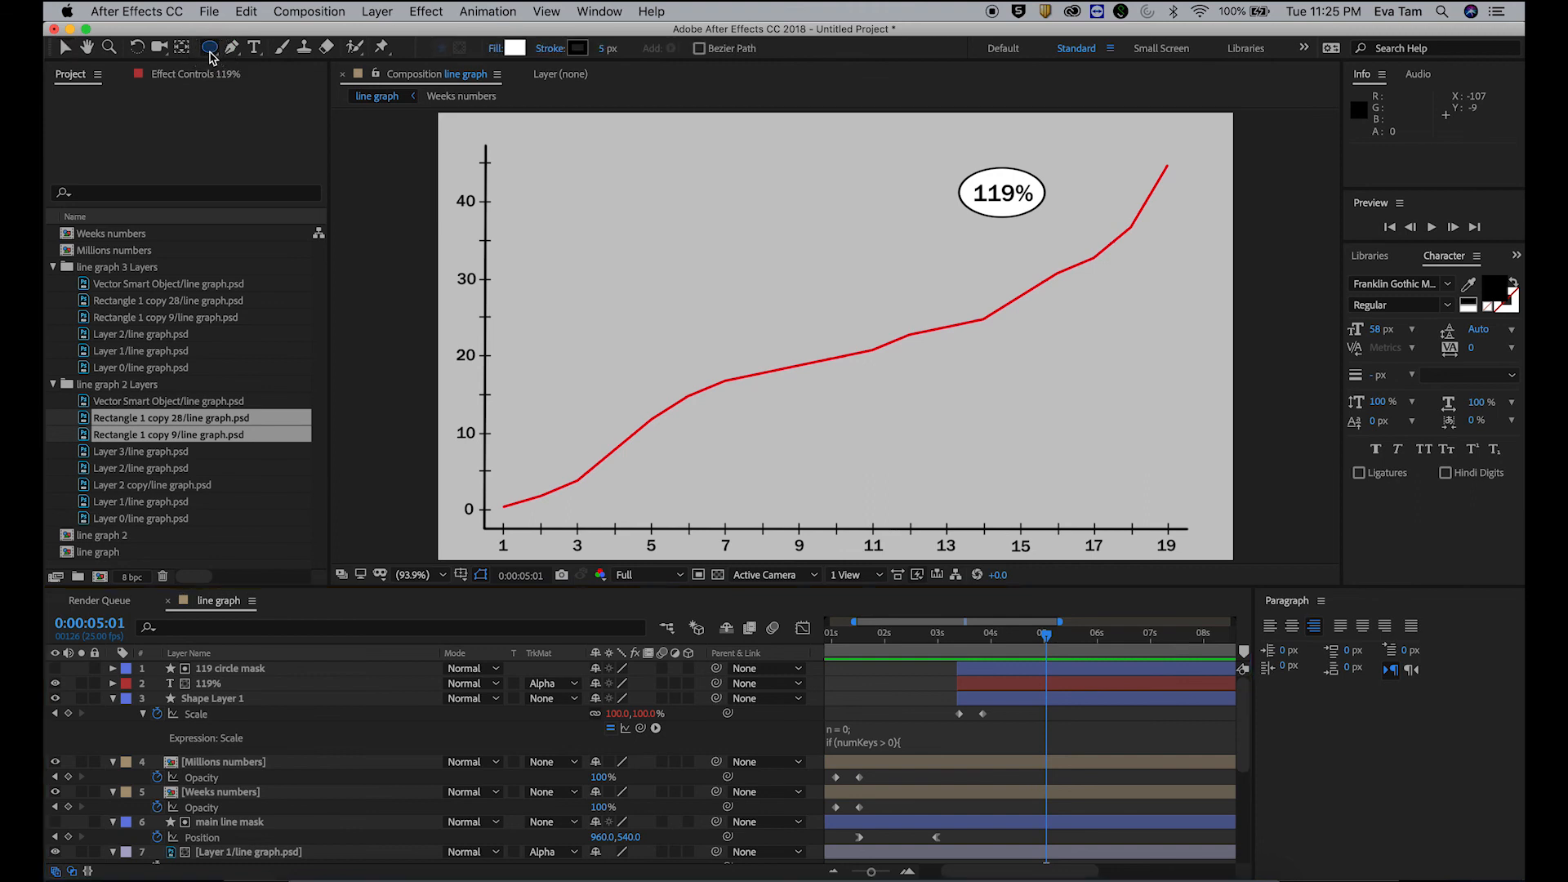
click(907, 713)
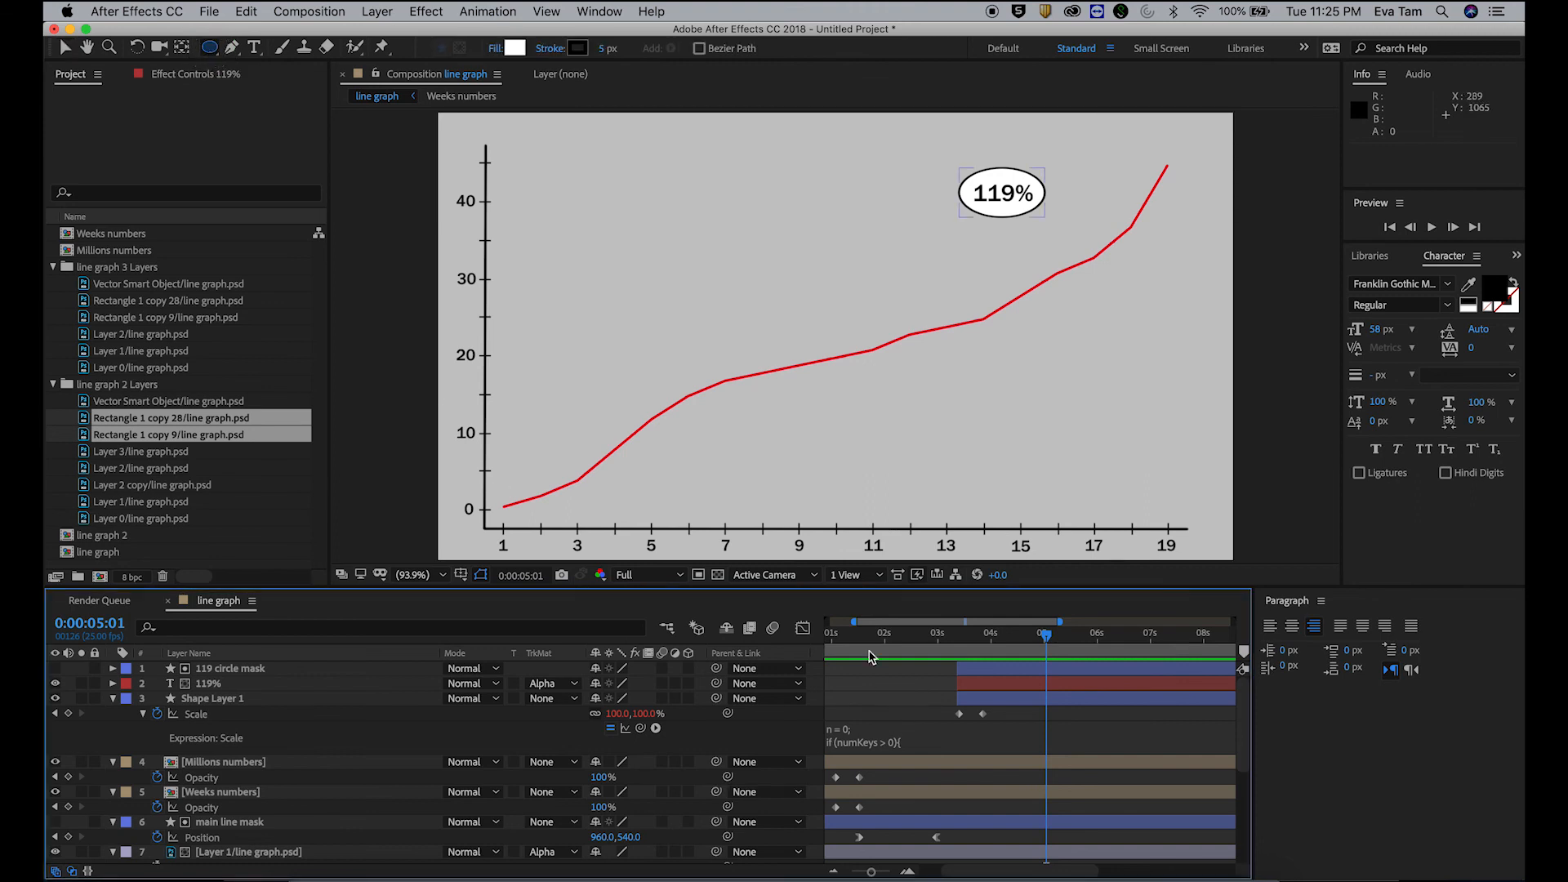
double_click(218, 57)
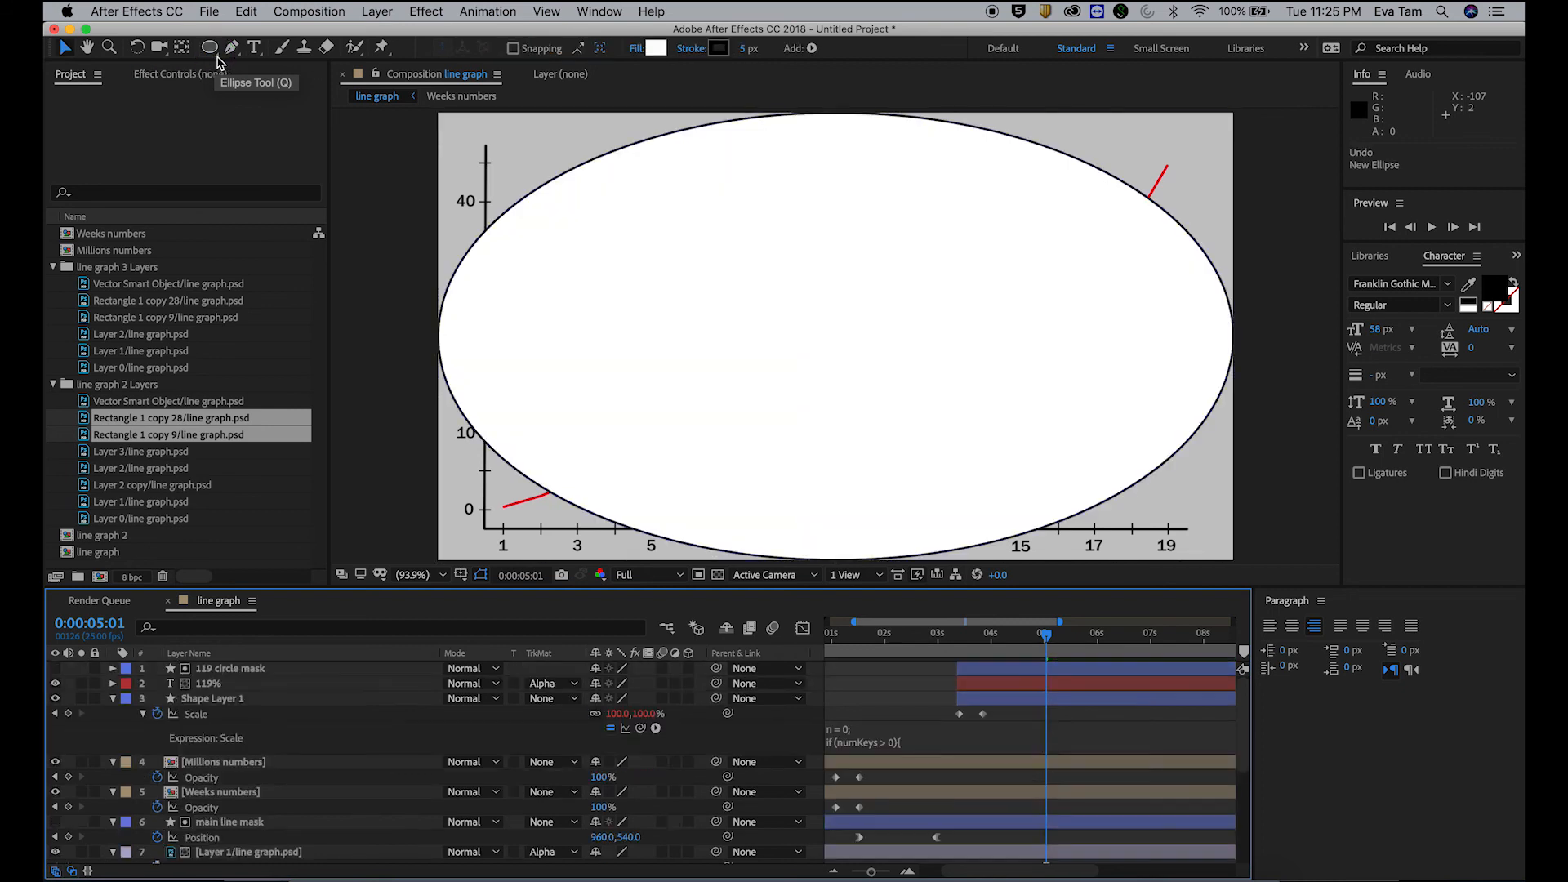
Step: Draw a thin black (000000) rectangle with a 0 px stroke as a horizontal line from the 119% ellipse to the red graph line
mouse_move(217, 57)
mouse_down()
mouse_move(265, 98)
mouse_move(276, 54)
mouse_up()
click(605, 51)
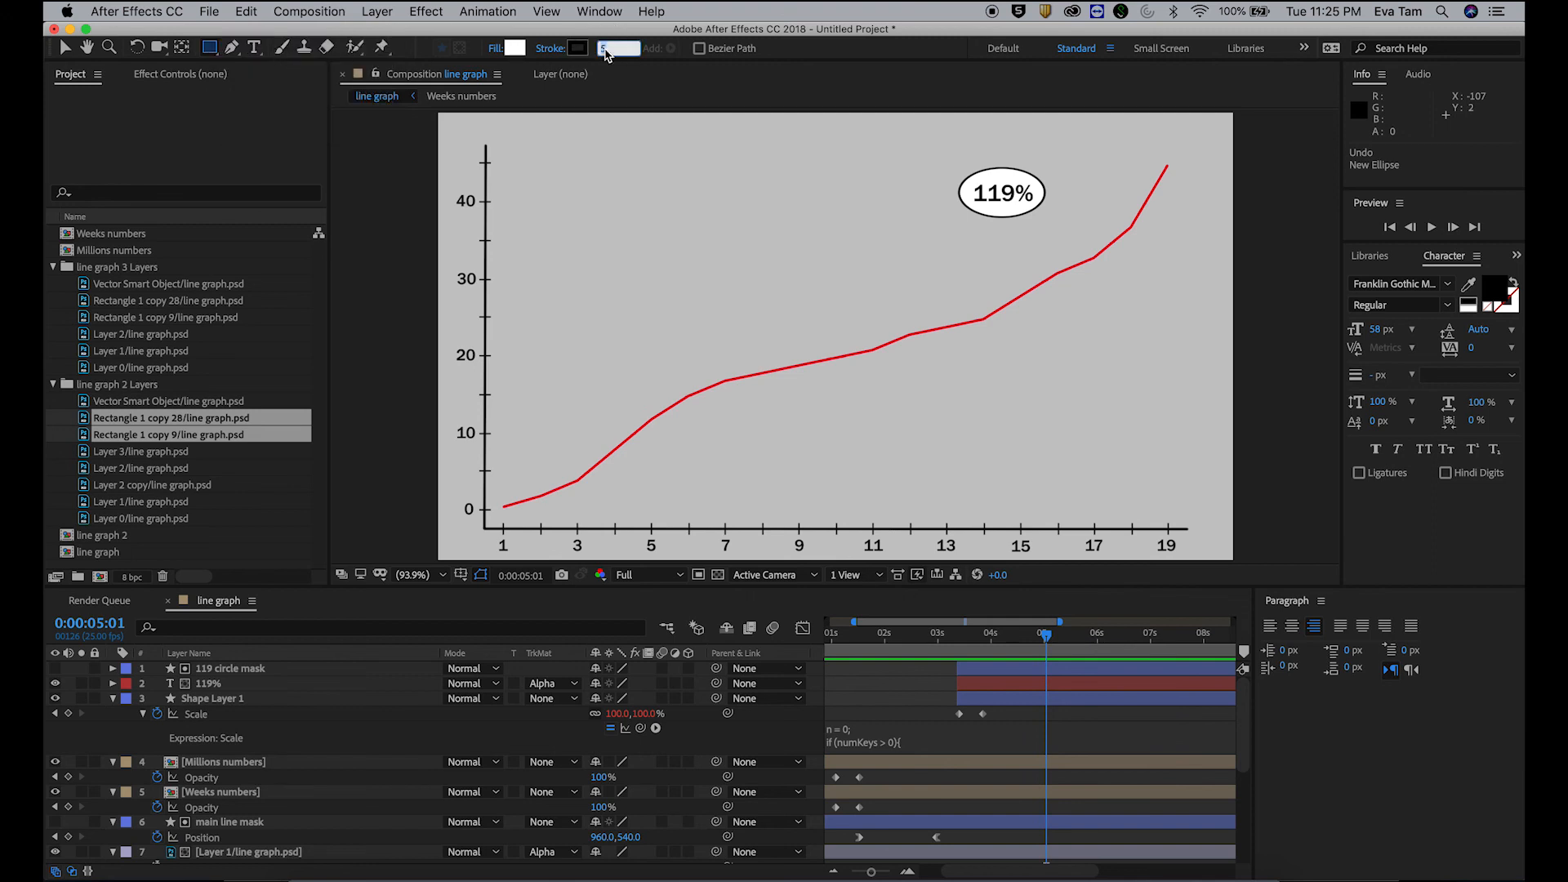
text(0)
key(Return)
click(509, 50)
drag(588, 523, 526, 629)
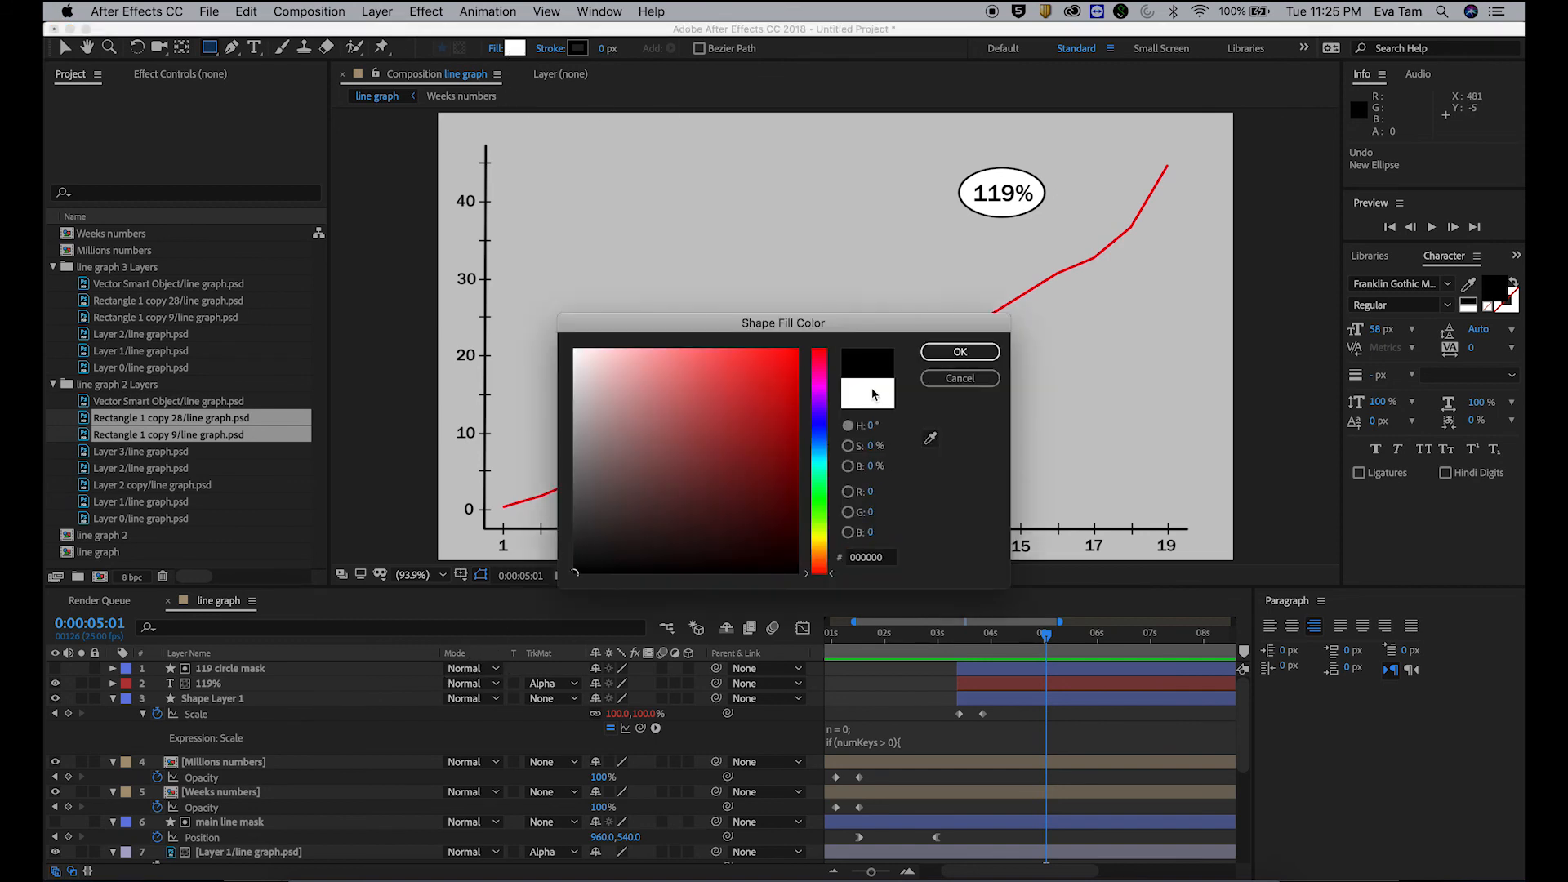
click(960, 351)
drag(1046, 194, 1151, 194)
click(65, 47)
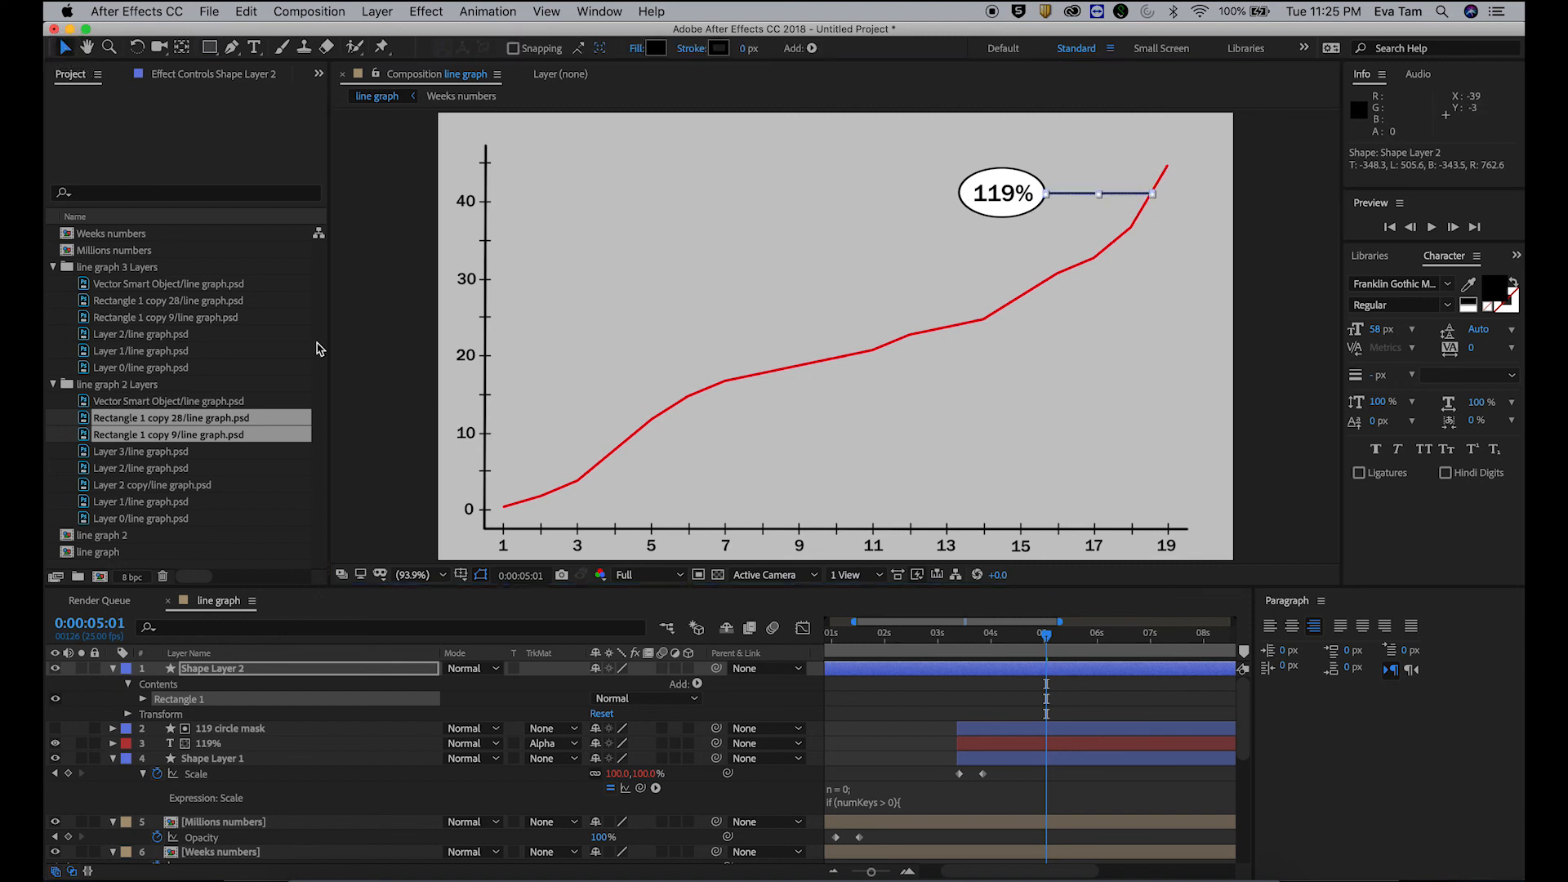
Step: Hide the new line and pre-compose the 119 circle mask, 119% and Shape Layer 1 layers into a composition named 119%
click(113, 758)
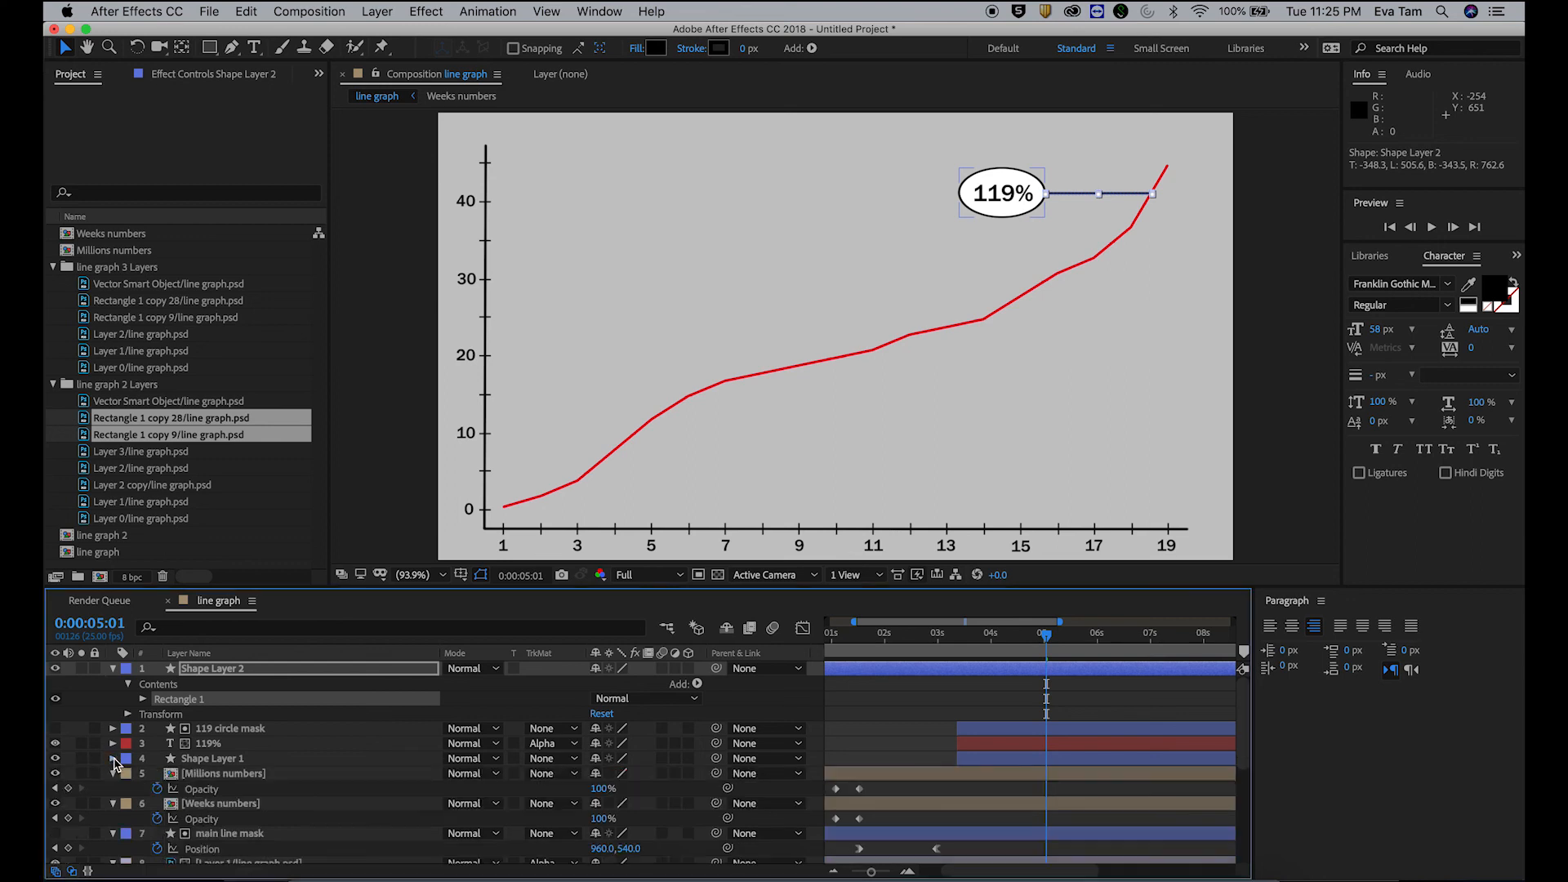
click(196, 759)
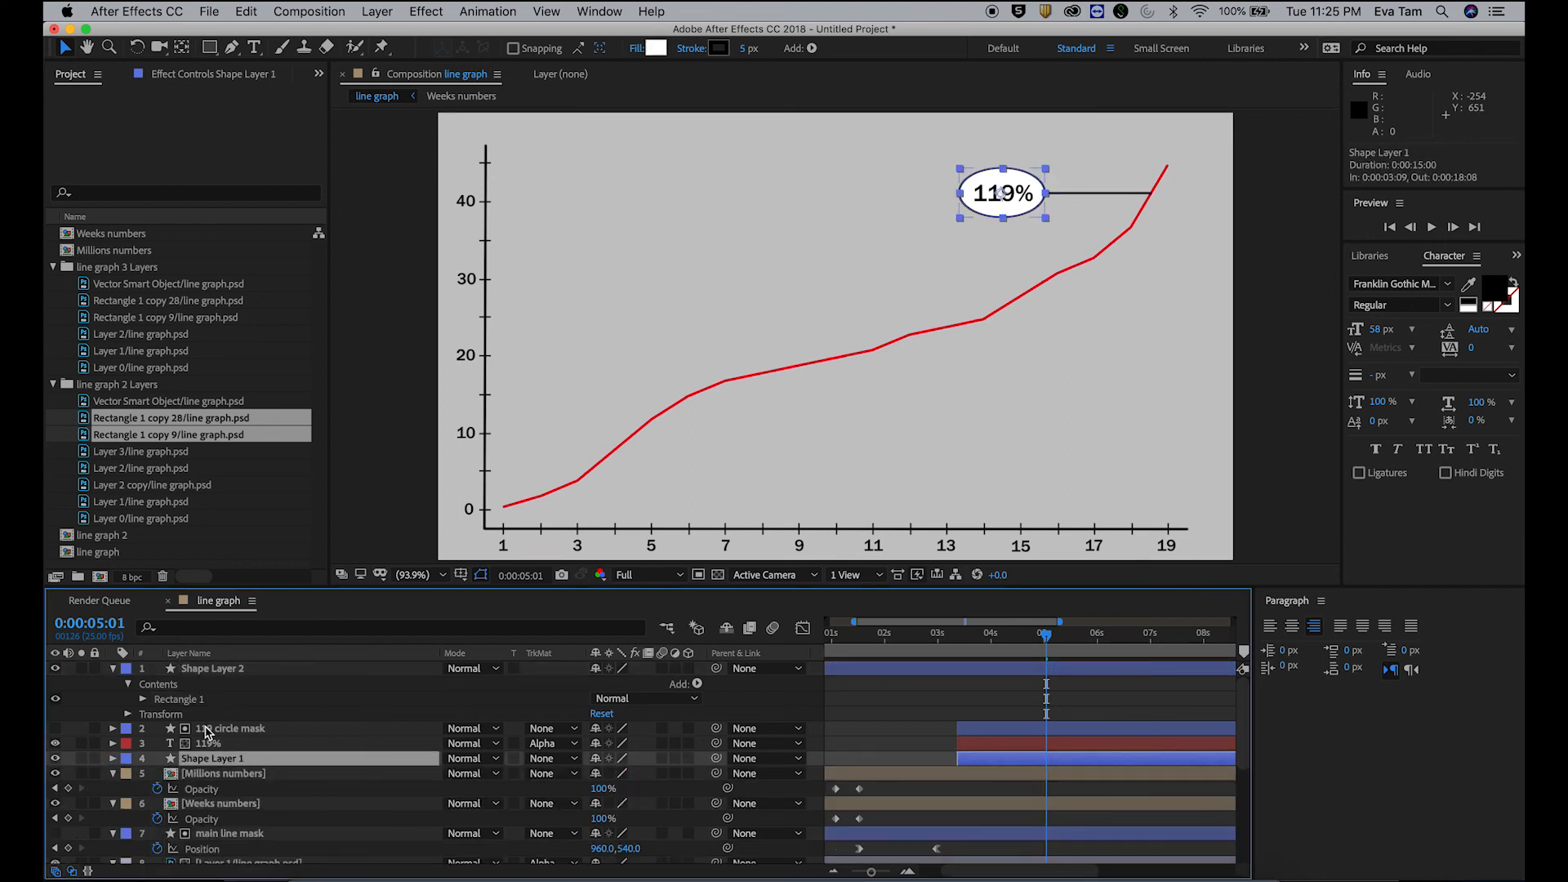
click(55, 669)
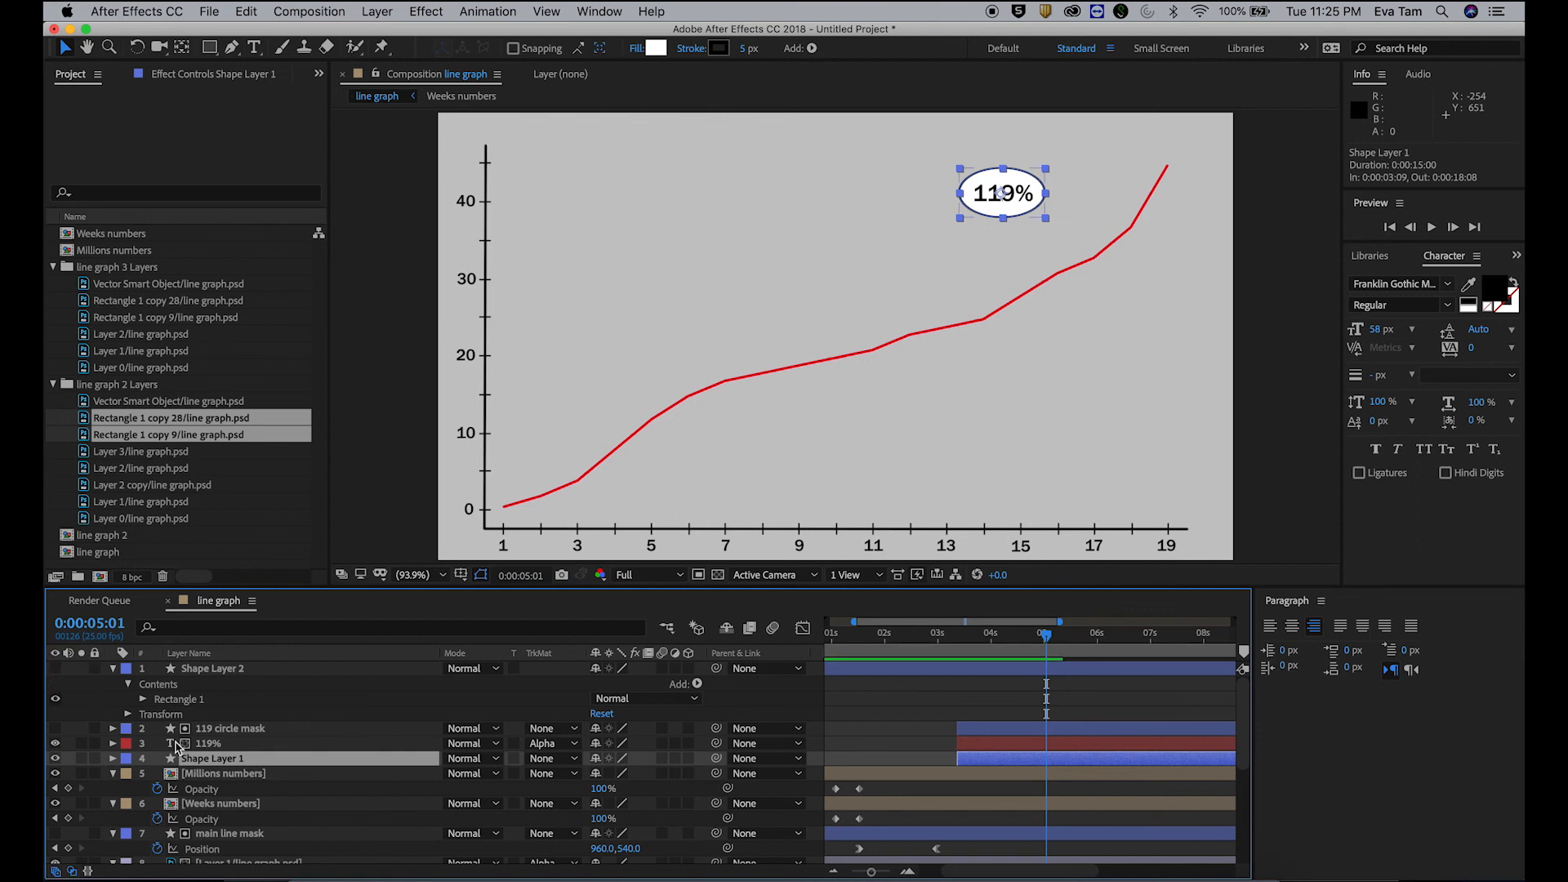
click(211, 730)
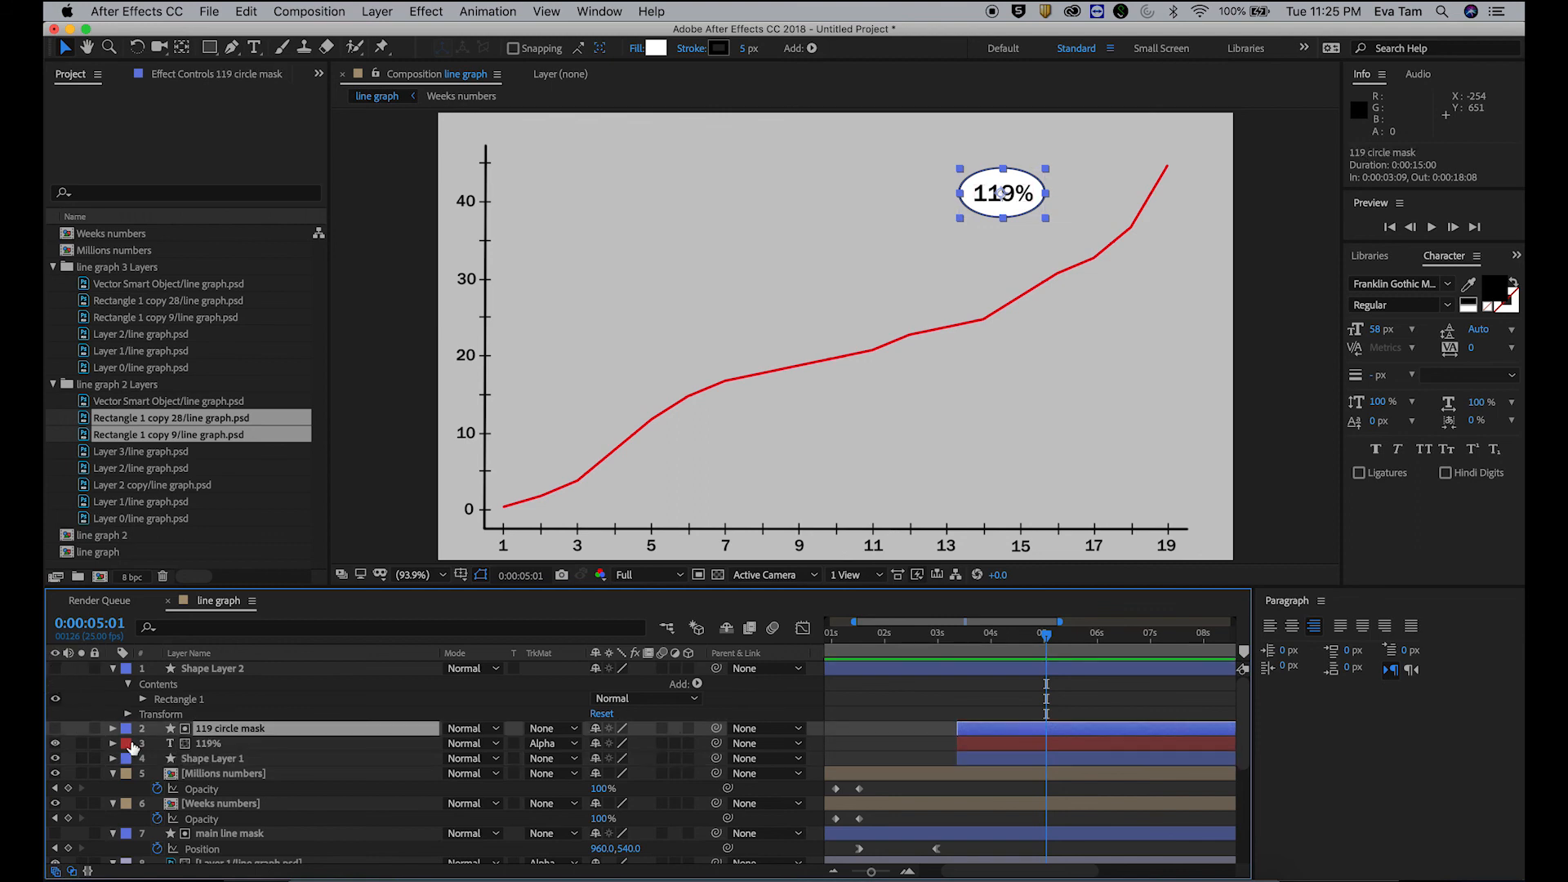
shift+click(232, 763)
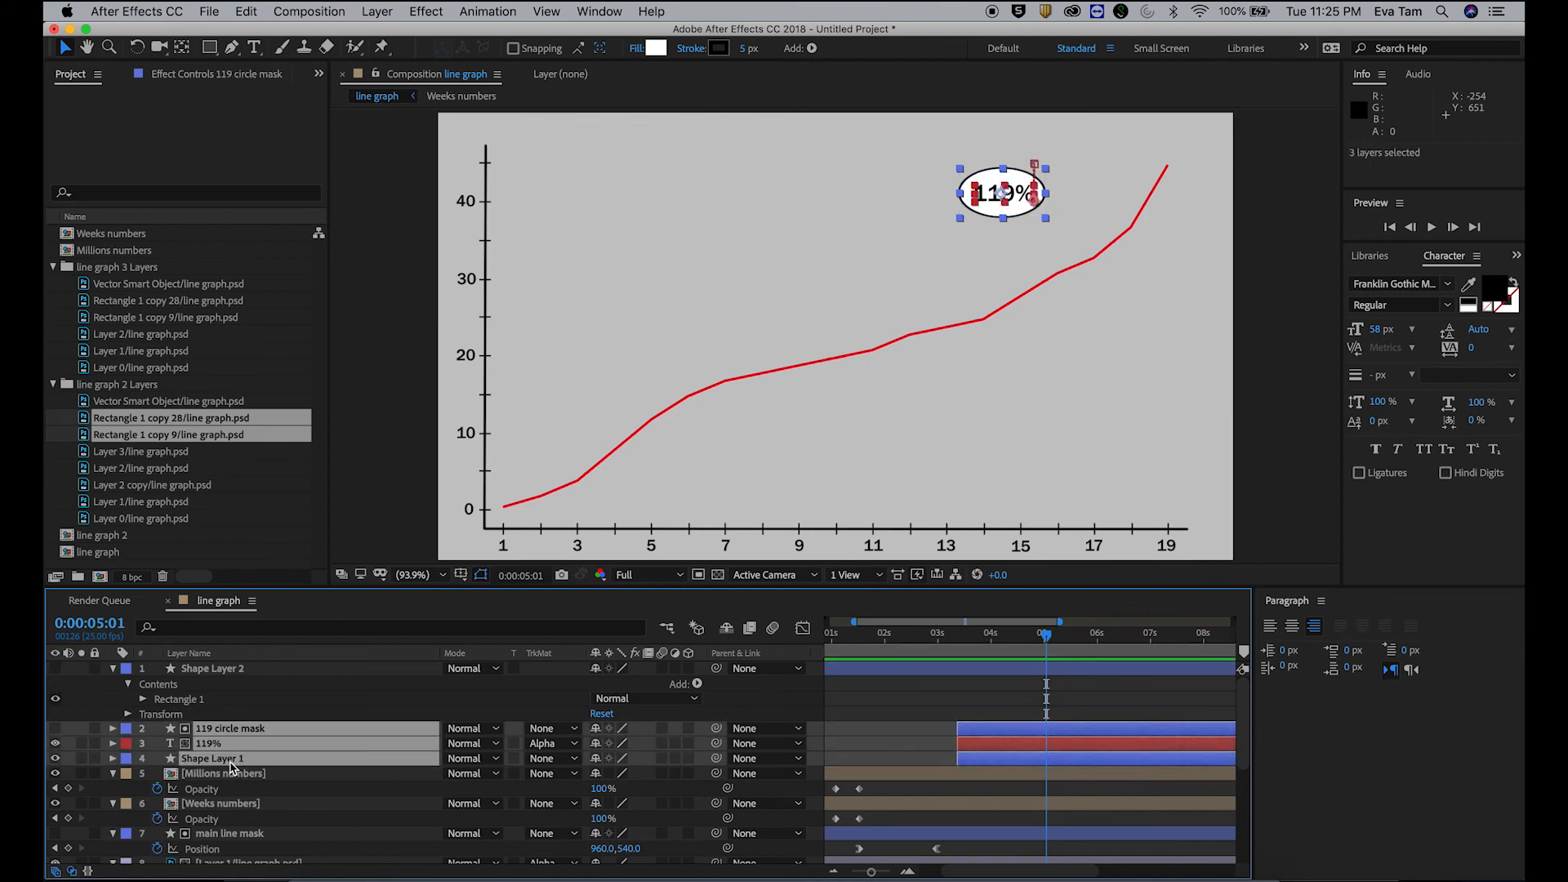
right_click(231, 763)
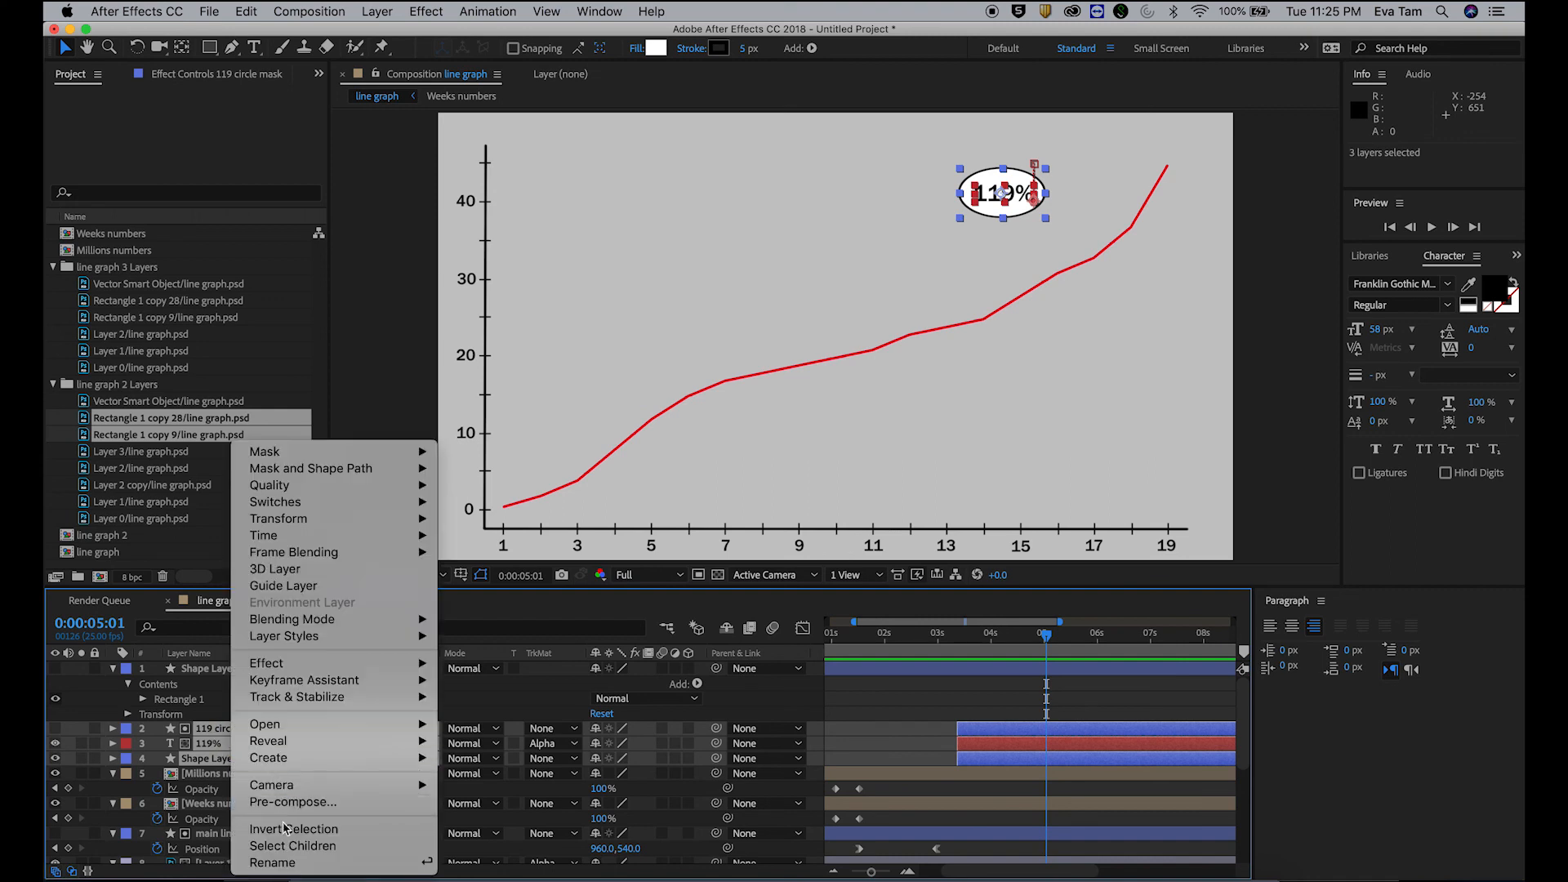
click(293, 802)
text(119%)
key(Return)
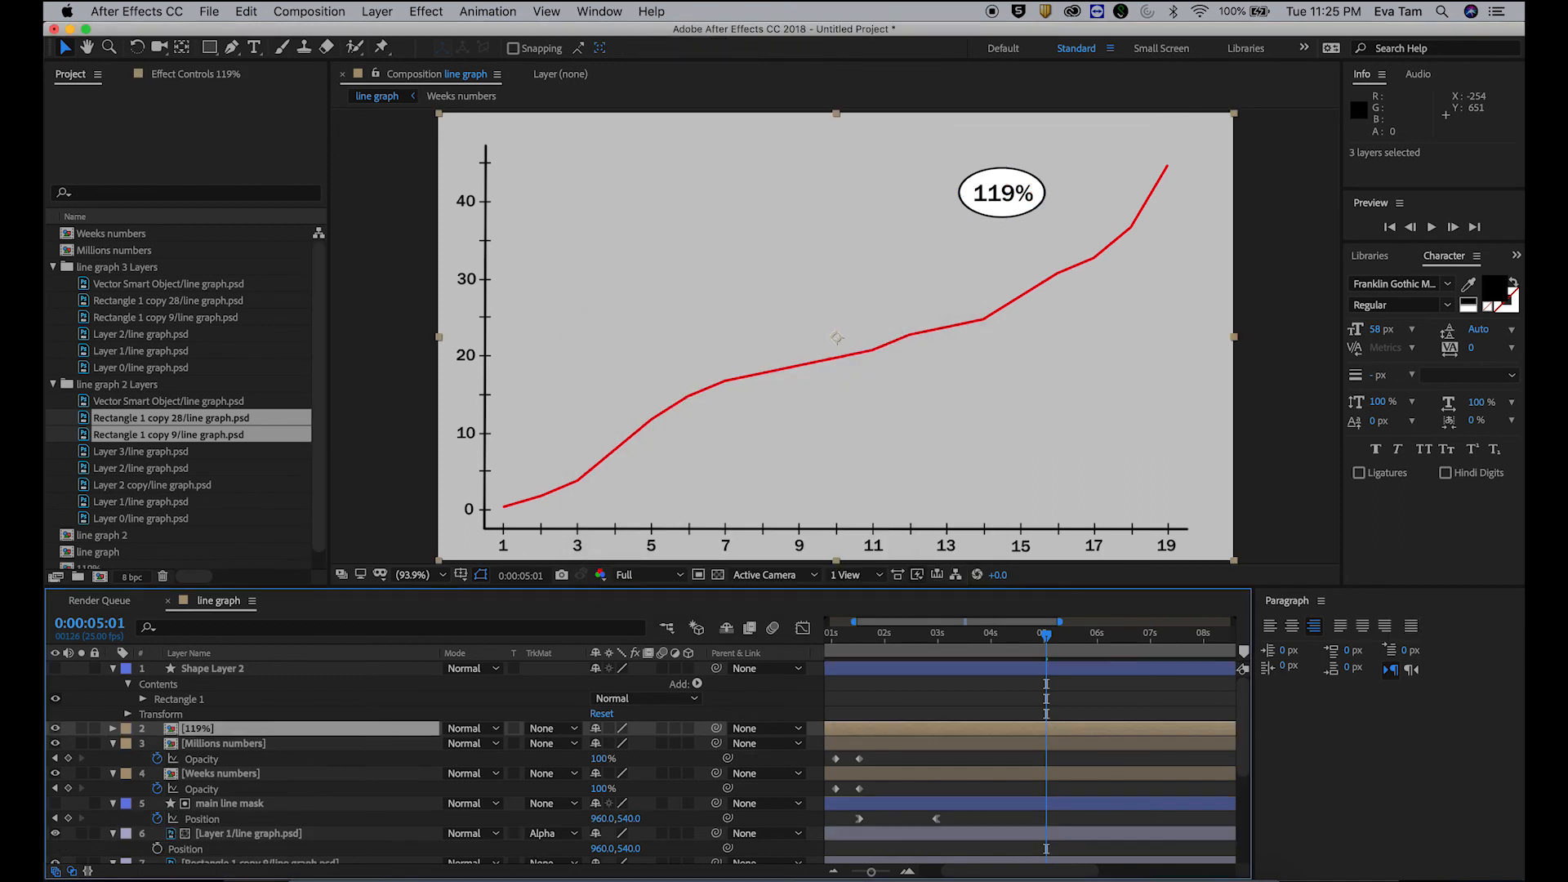
Step: Show Shape Layer 2, rotate it to 16°, place it between the callout and the graph, and order it below the 119% layer
click(191, 668)
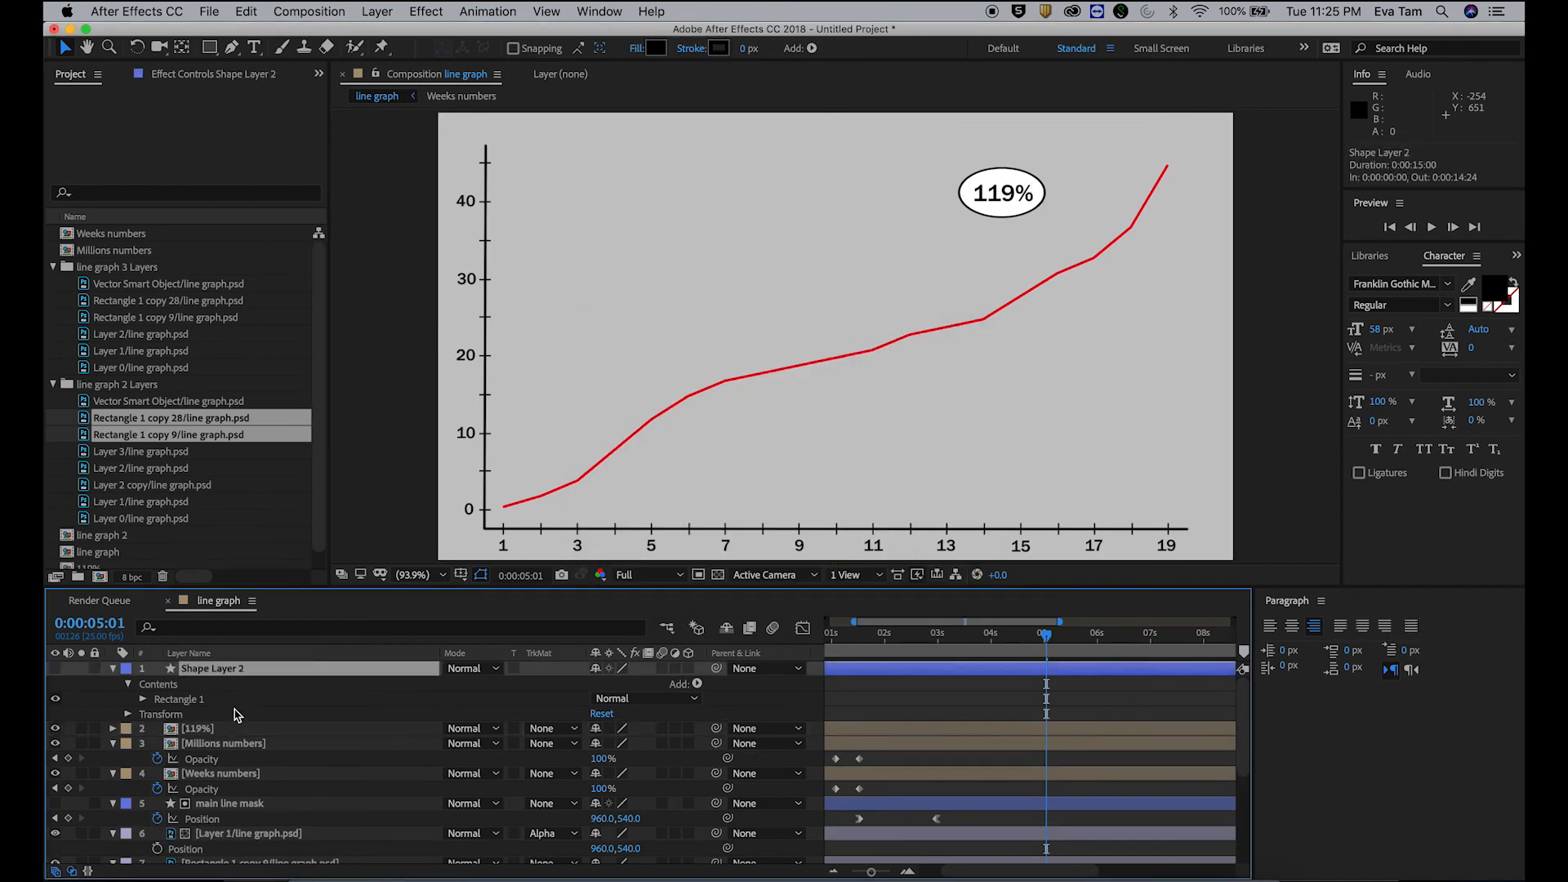
click(55, 668)
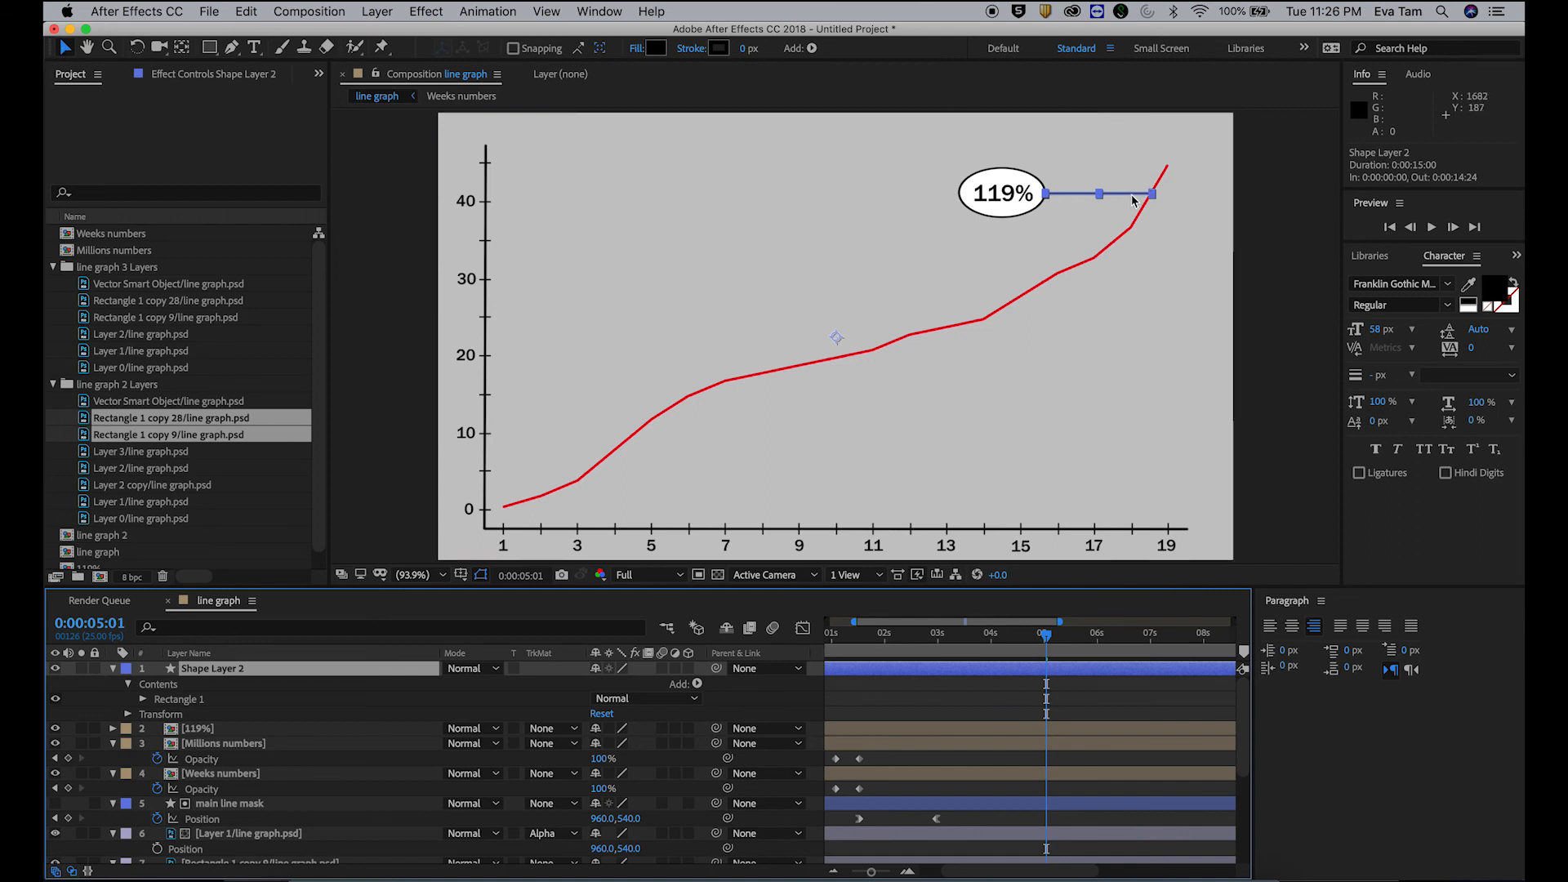
key(r)
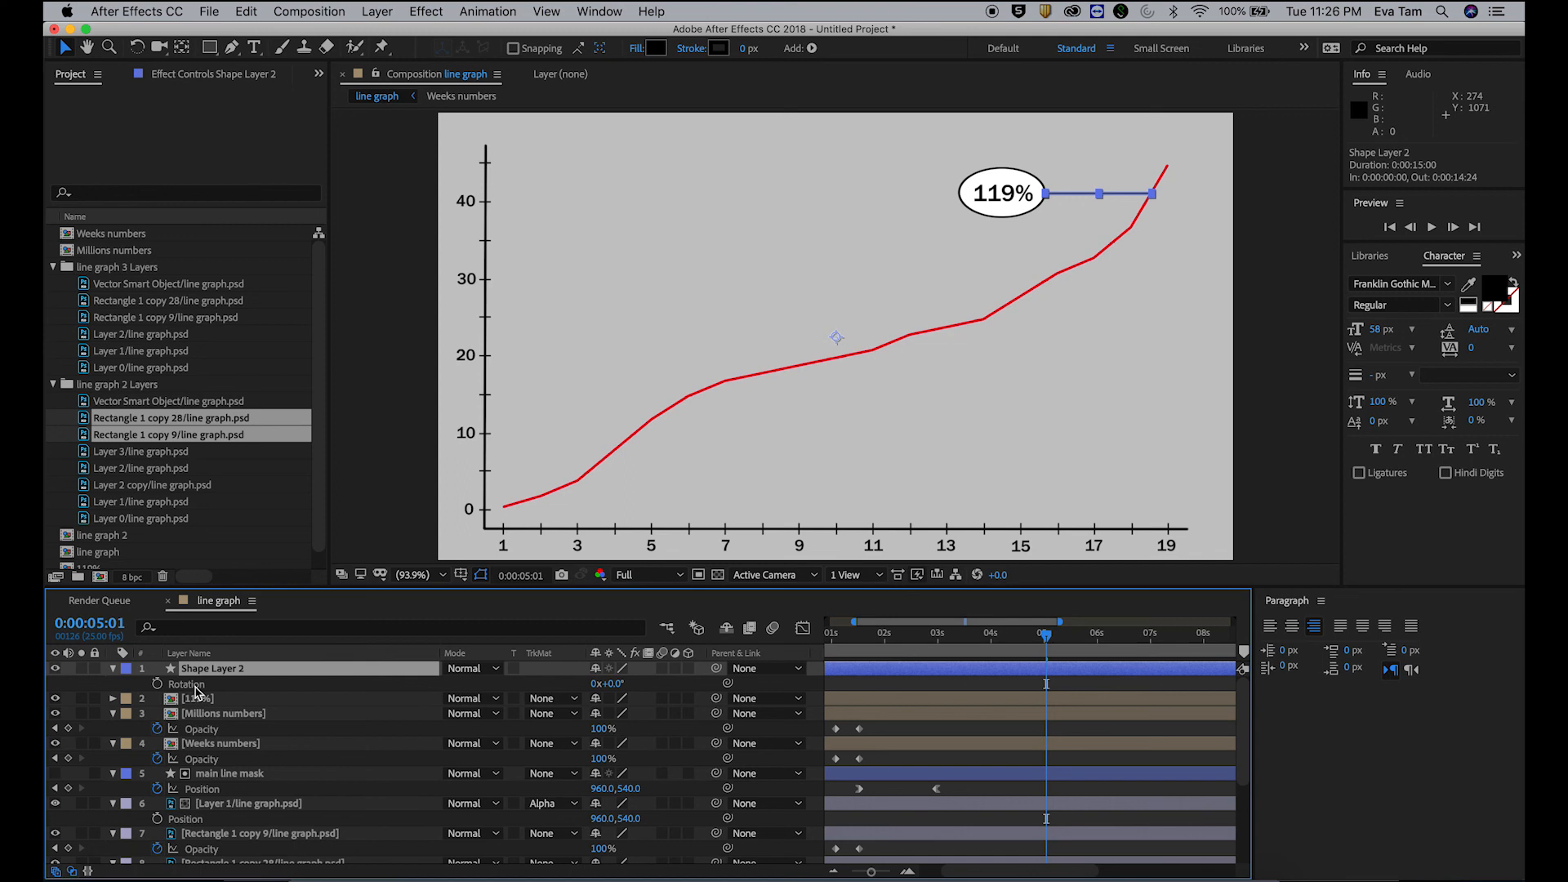
mouse_move(607, 683)
mouse_down()
mouse_move(641, 682)
mouse_move(621, 680)
mouse_up()
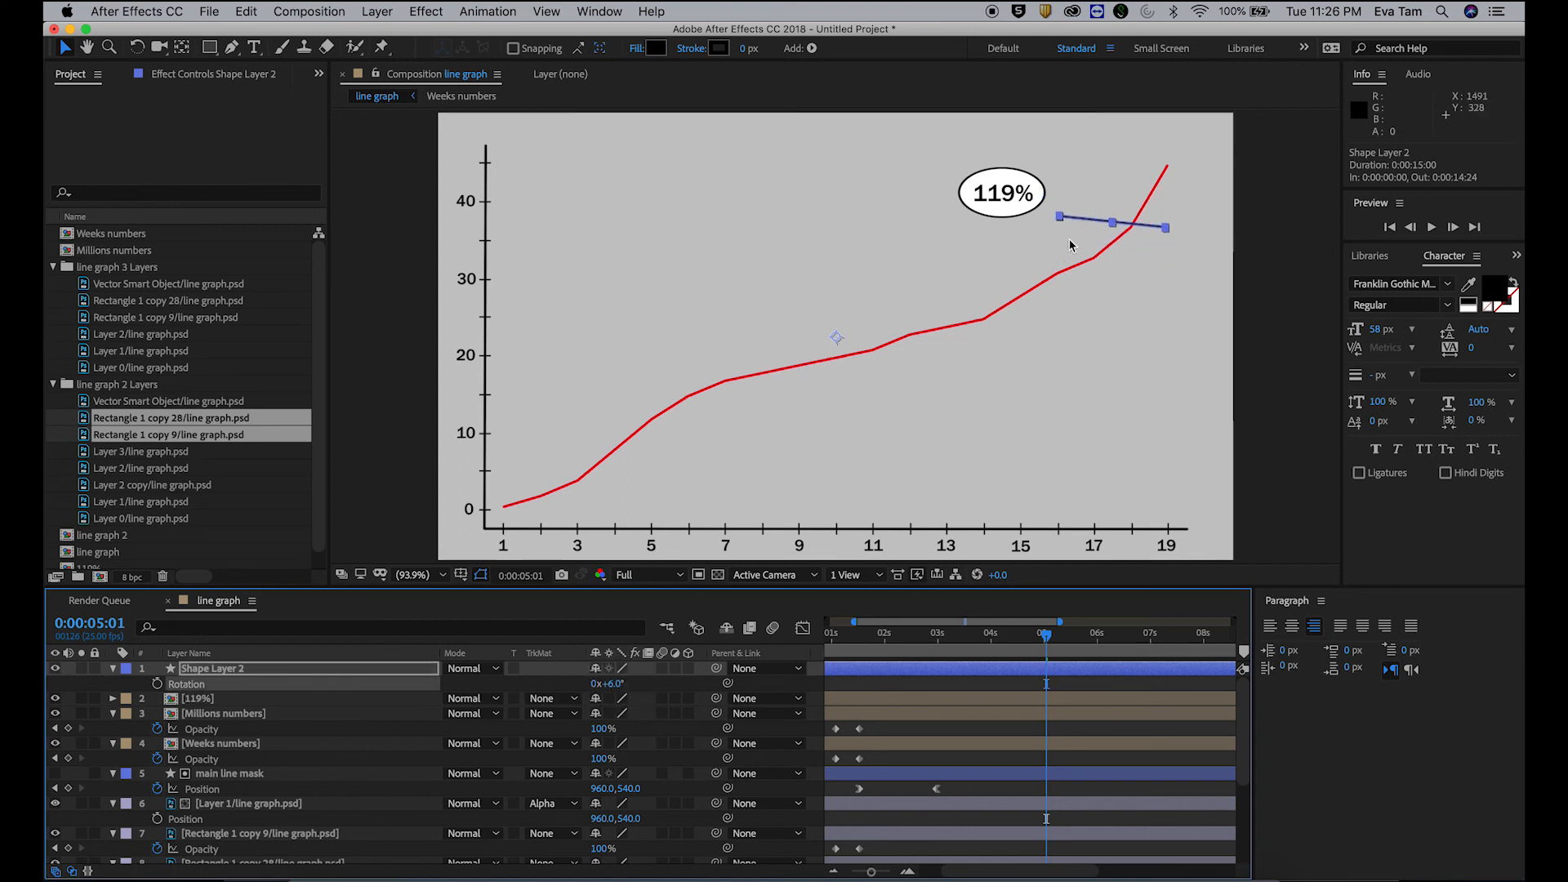
click(1105, 216)
drag(1105, 216, 1085, 201)
drag(609, 686, 645, 683)
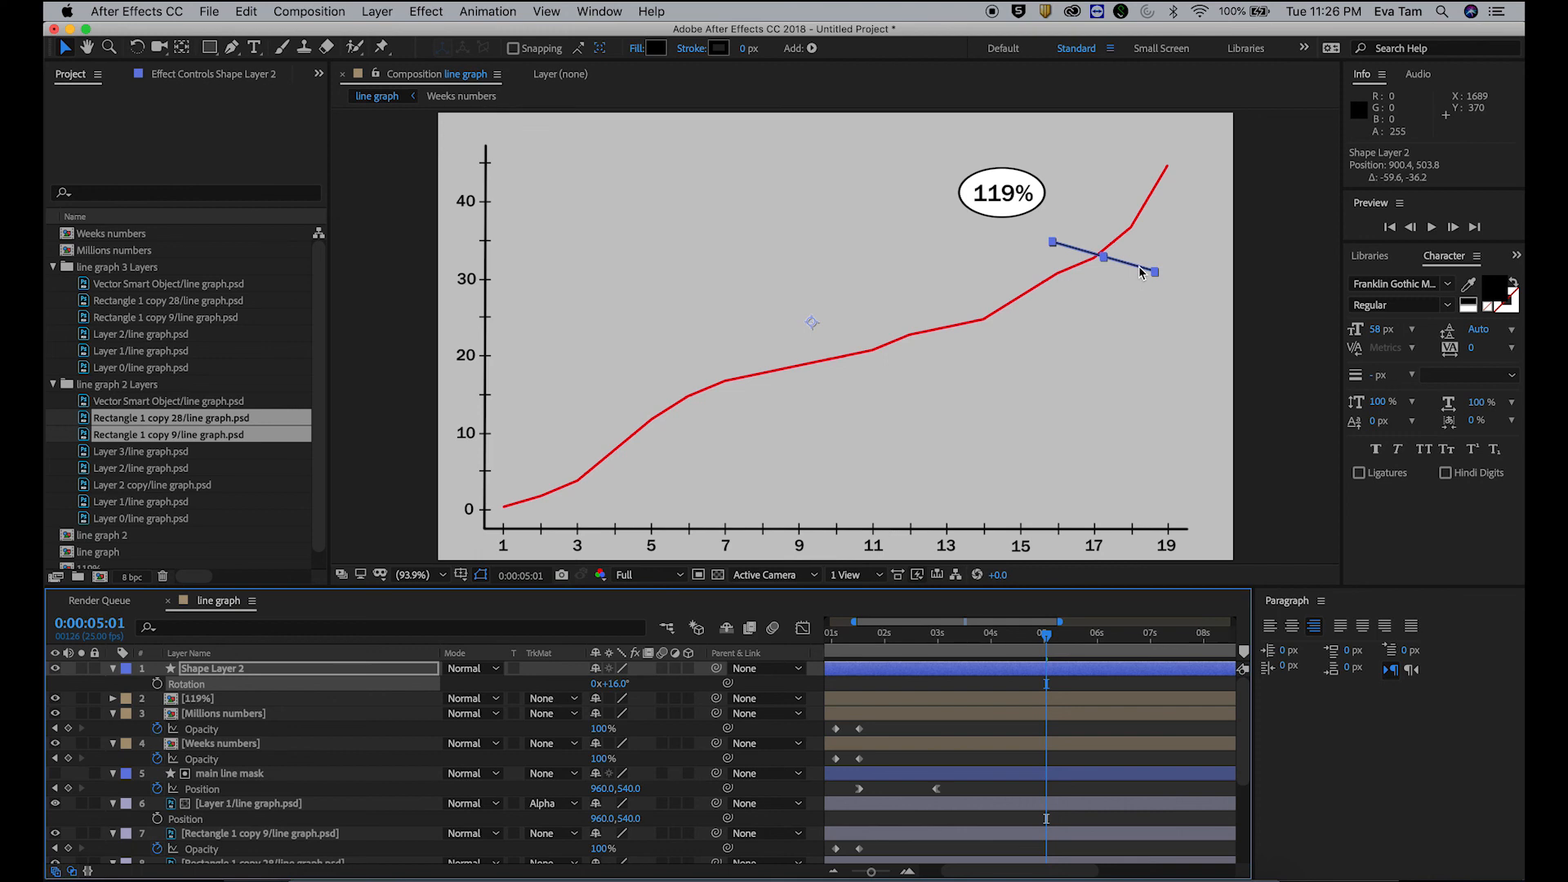
drag(1141, 272, 1121, 227)
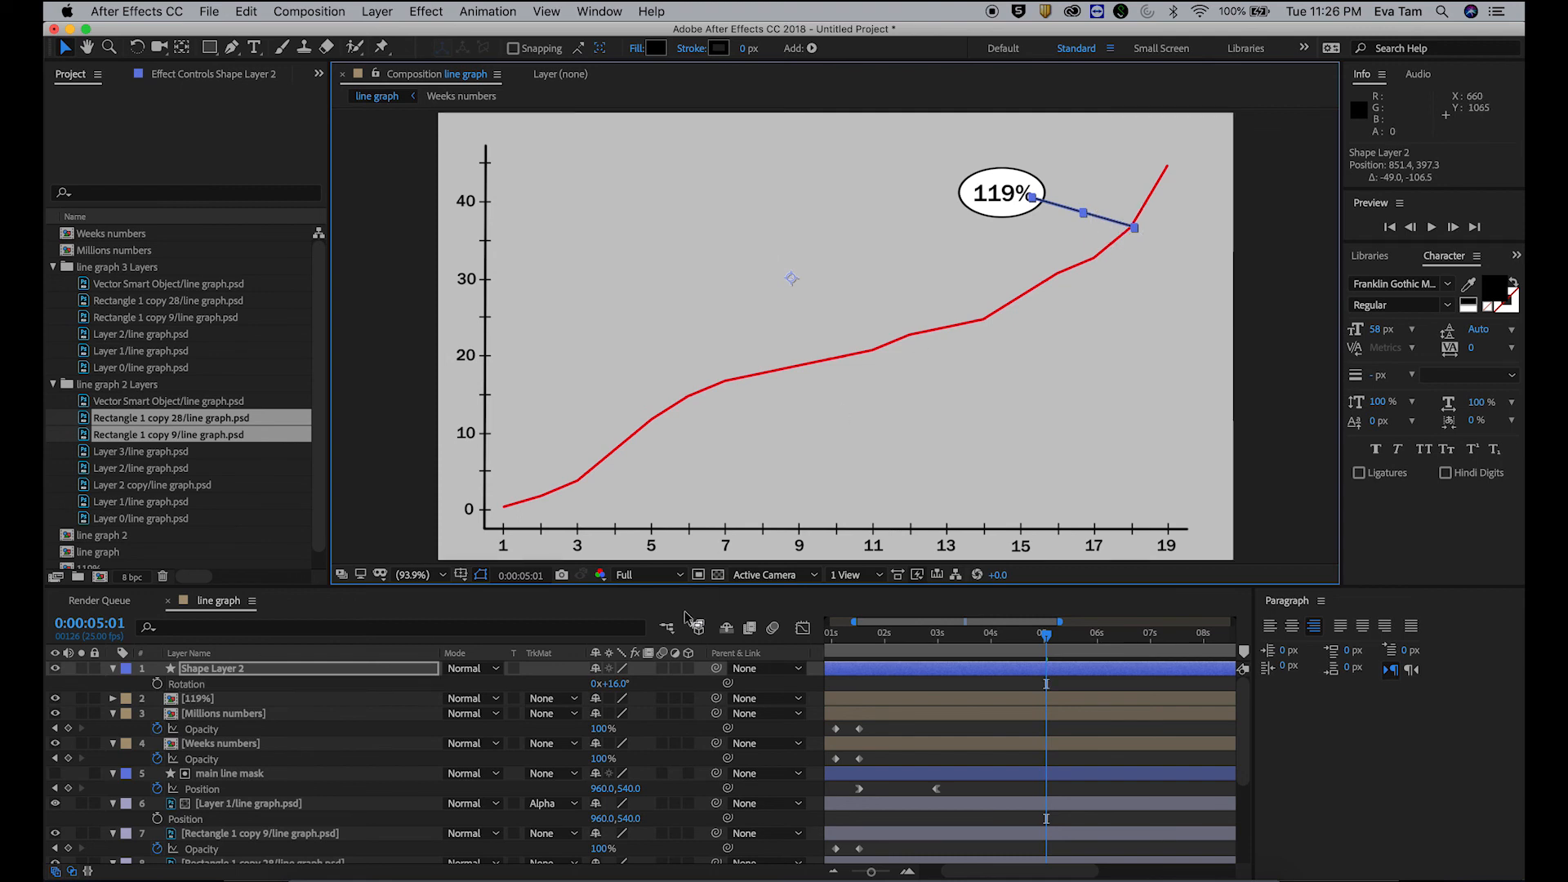
drag(281, 670, 280, 702)
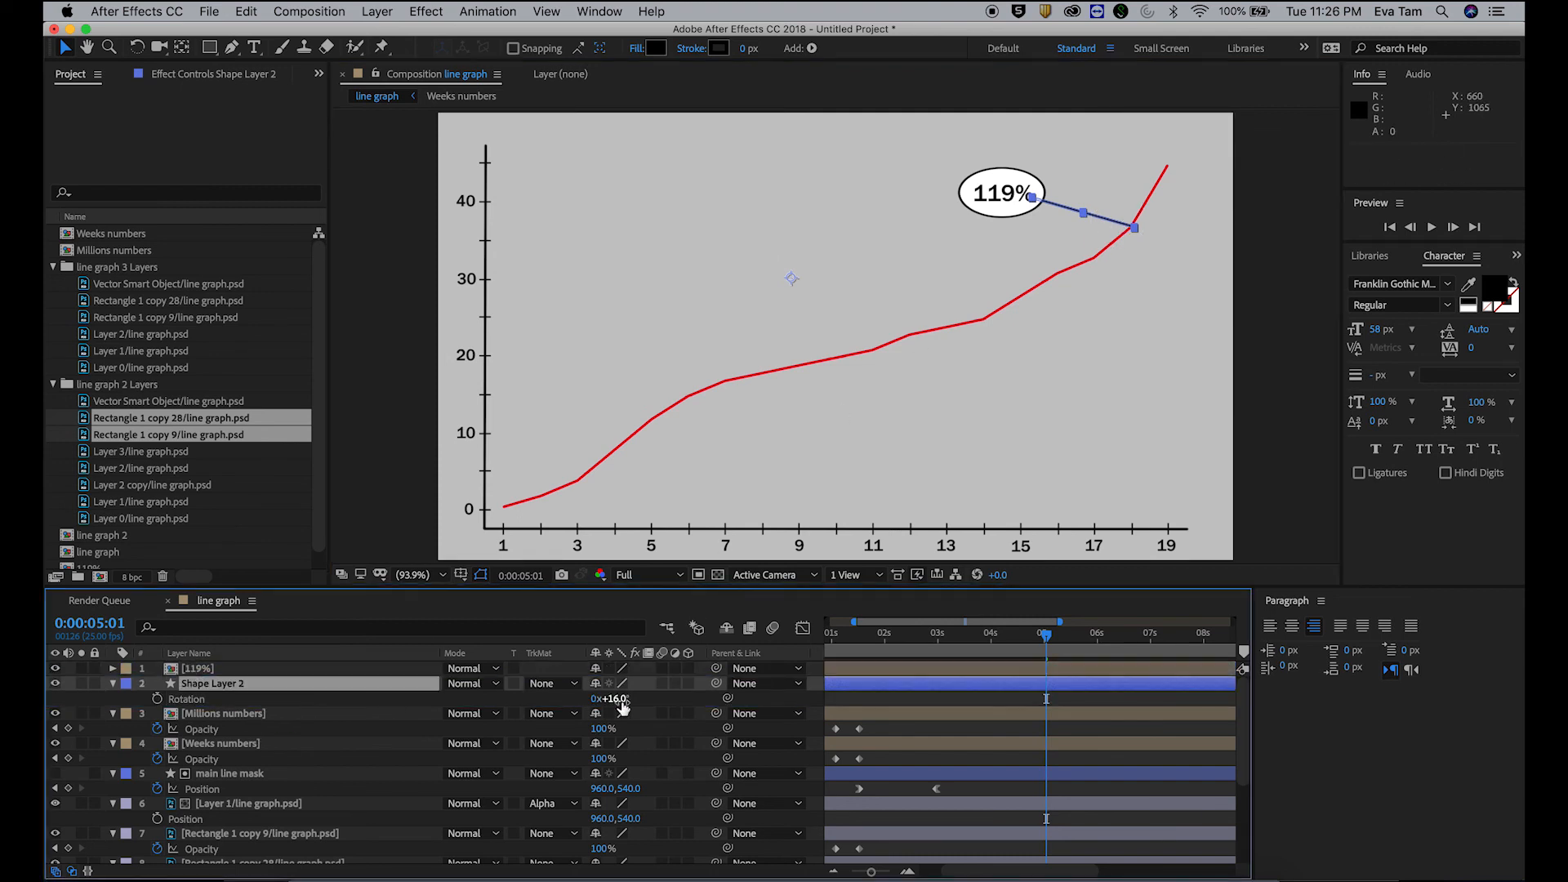
Step: Set Shape Layer 2's rotation to 18° and move its anchor point to the middle of the line
drag(616, 704, 630, 704)
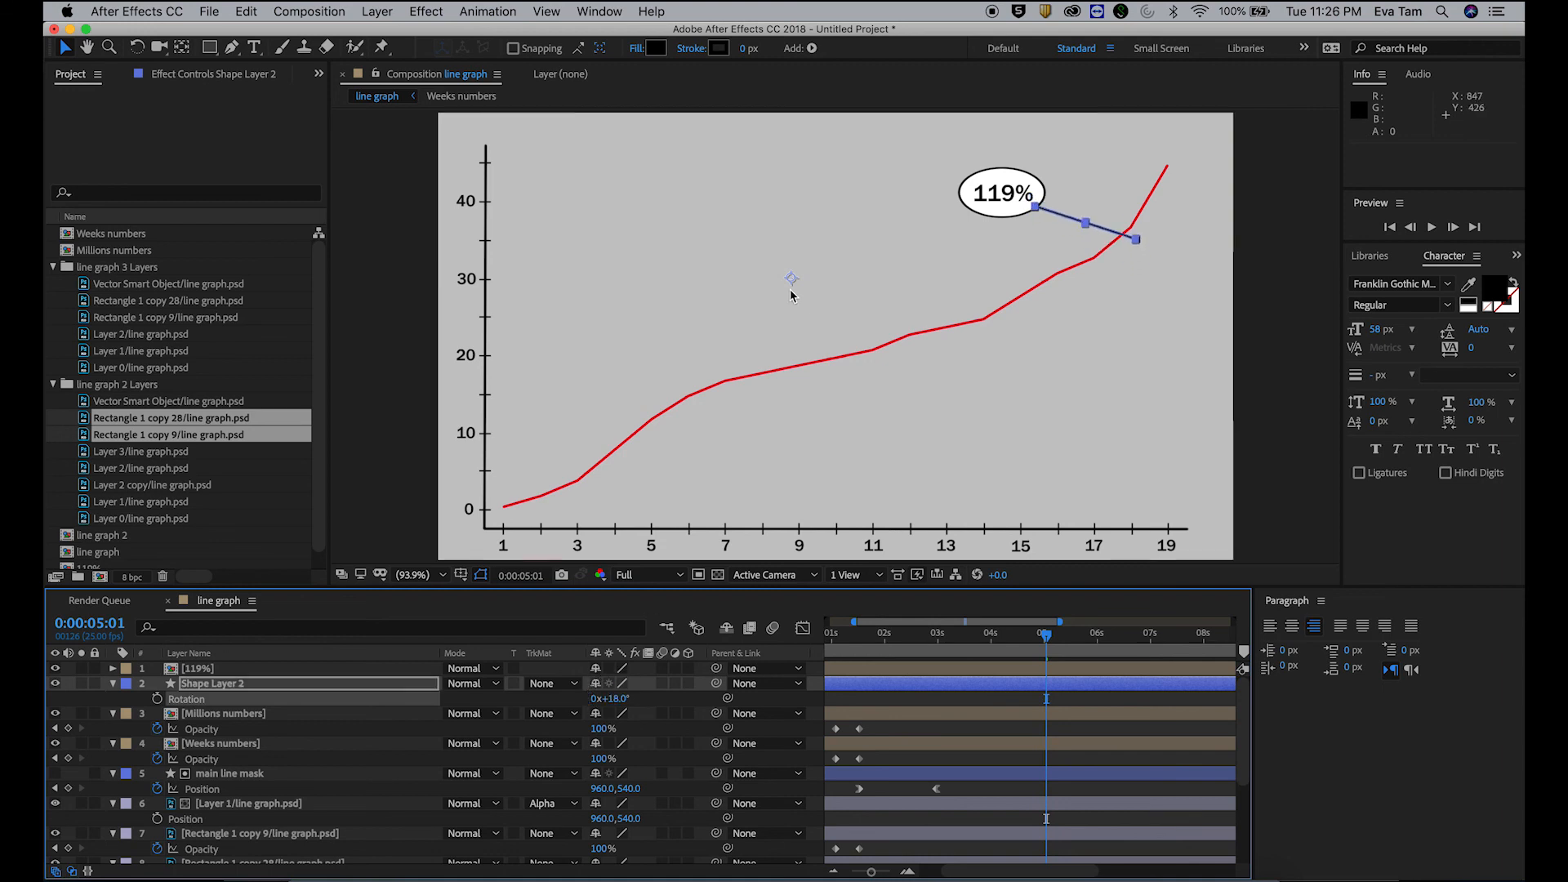
click(180, 48)
drag(792, 279, 1086, 222)
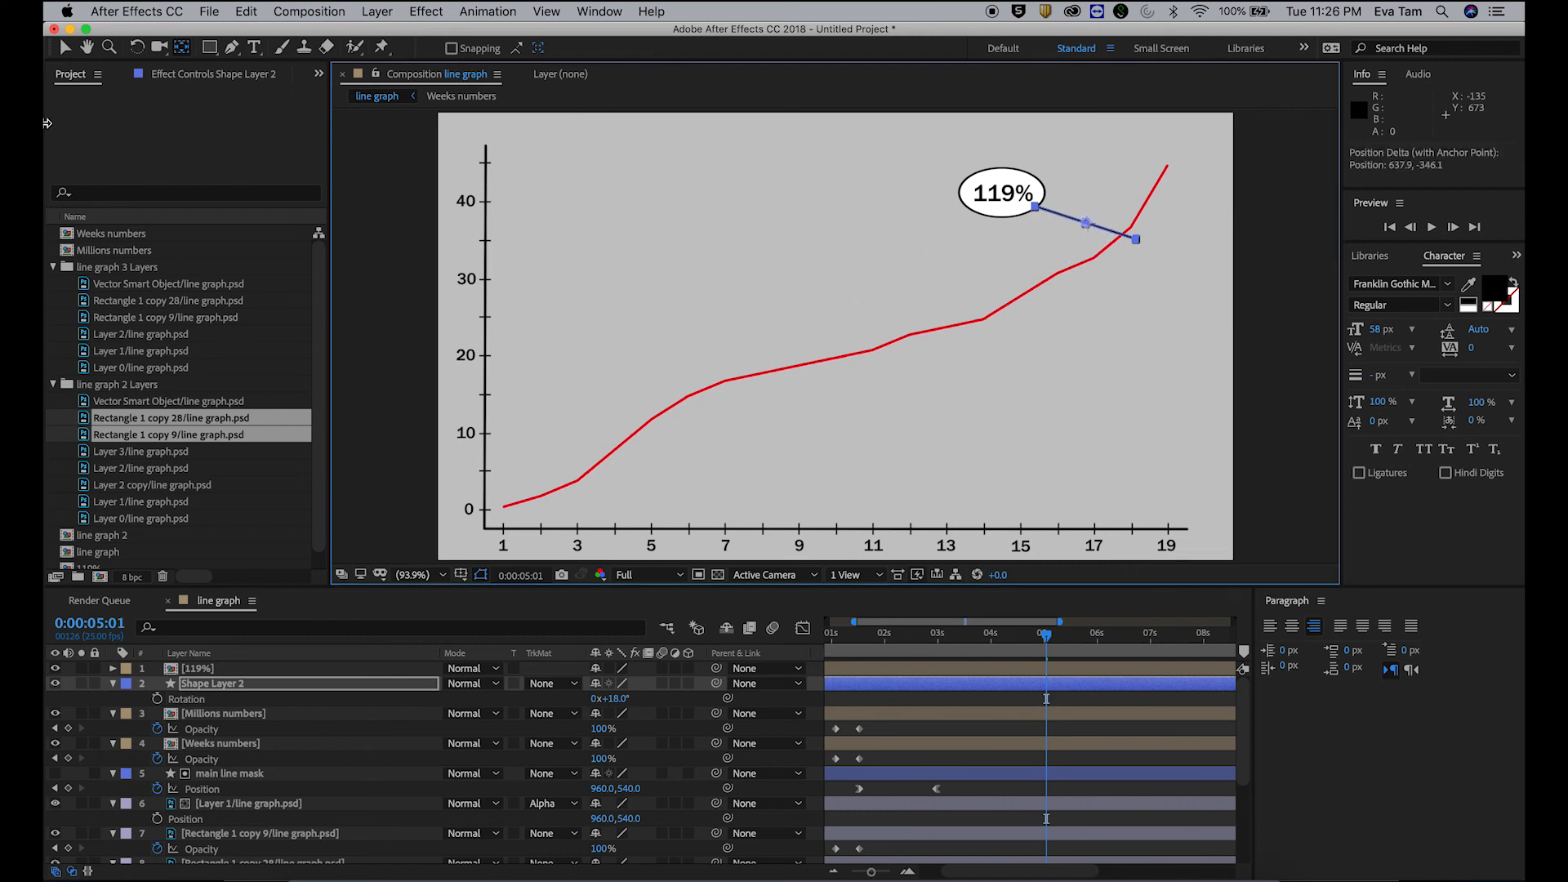
Step: Fine-tune the 18° line so it runs from the ellipse's edge to the red graph at week 18, undoing the accidental scaling
key(v)
drag(611, 698, 619, 698)
click(1110, 229)
click(952, 686)
drag(1105, 232, 1105, 217)
key(super+z)
drag(618, 699, 606, 699)
click(1102, 214)
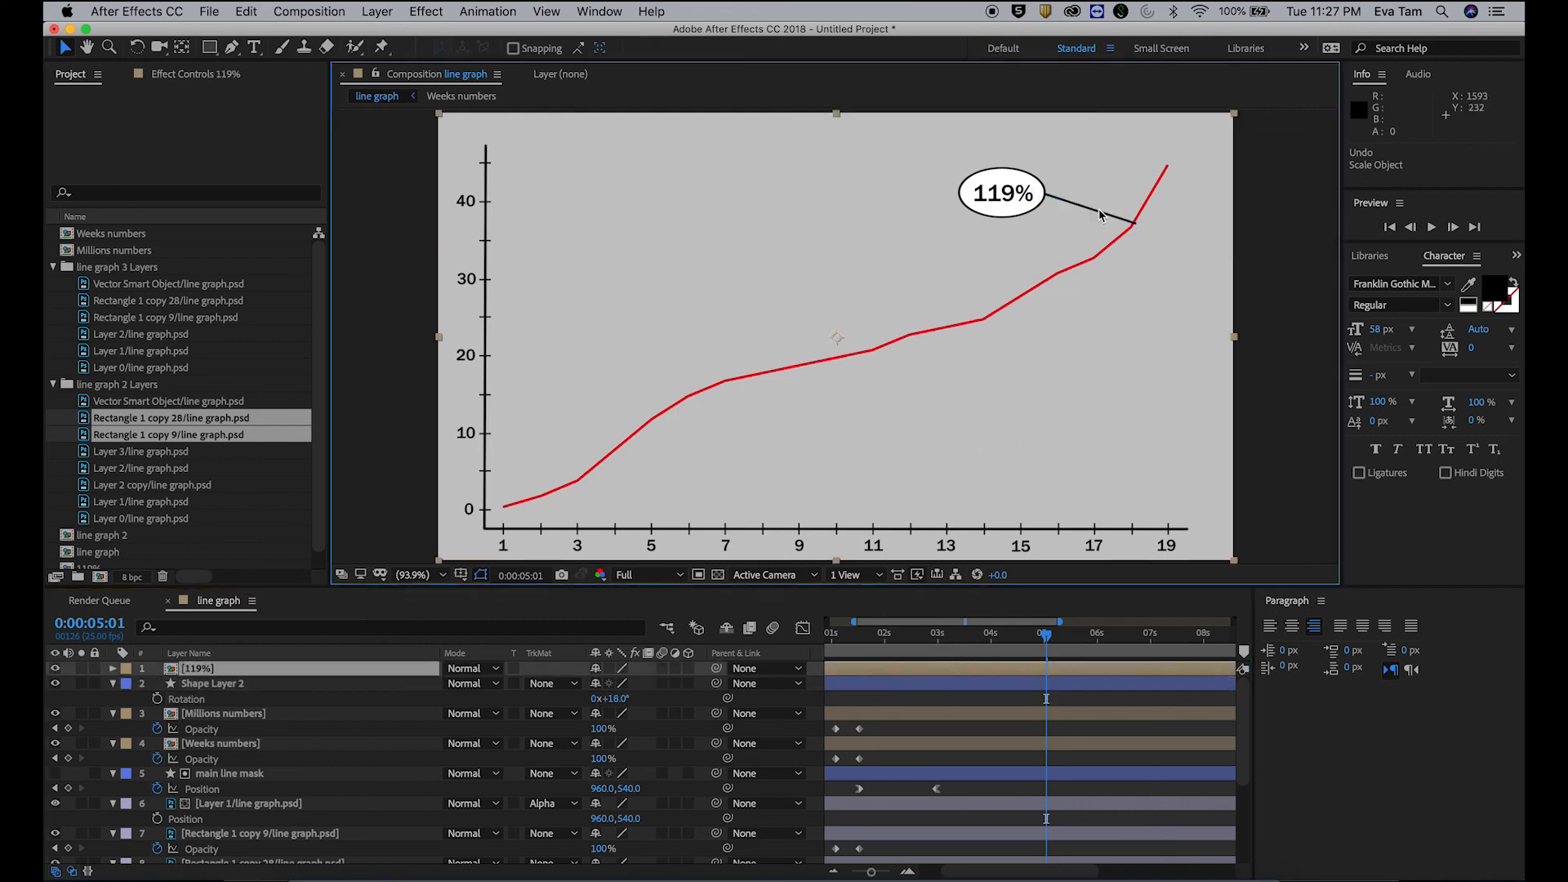
Step: Duplicate Shape Layer 2, reposition the copy's anchor point and set the copy's rotation to -13°
click(242, 686)
key(super+d)
key(y)
drag(1087, 208, 1138, 225)
key(r)
drag(619, 702, 593, 701)
Step: Stretch the copied line to reach the graph's end at week 19 and nudge the lower line to meet the graph at week 18
key(v)
drag(1146, 168, 1162, 163)
click(1103, 214)
click(963, 713)
drag(1103, 213, 1100, 214)
click(1073, 699)
click(1077, 713)
click(1017, 682)
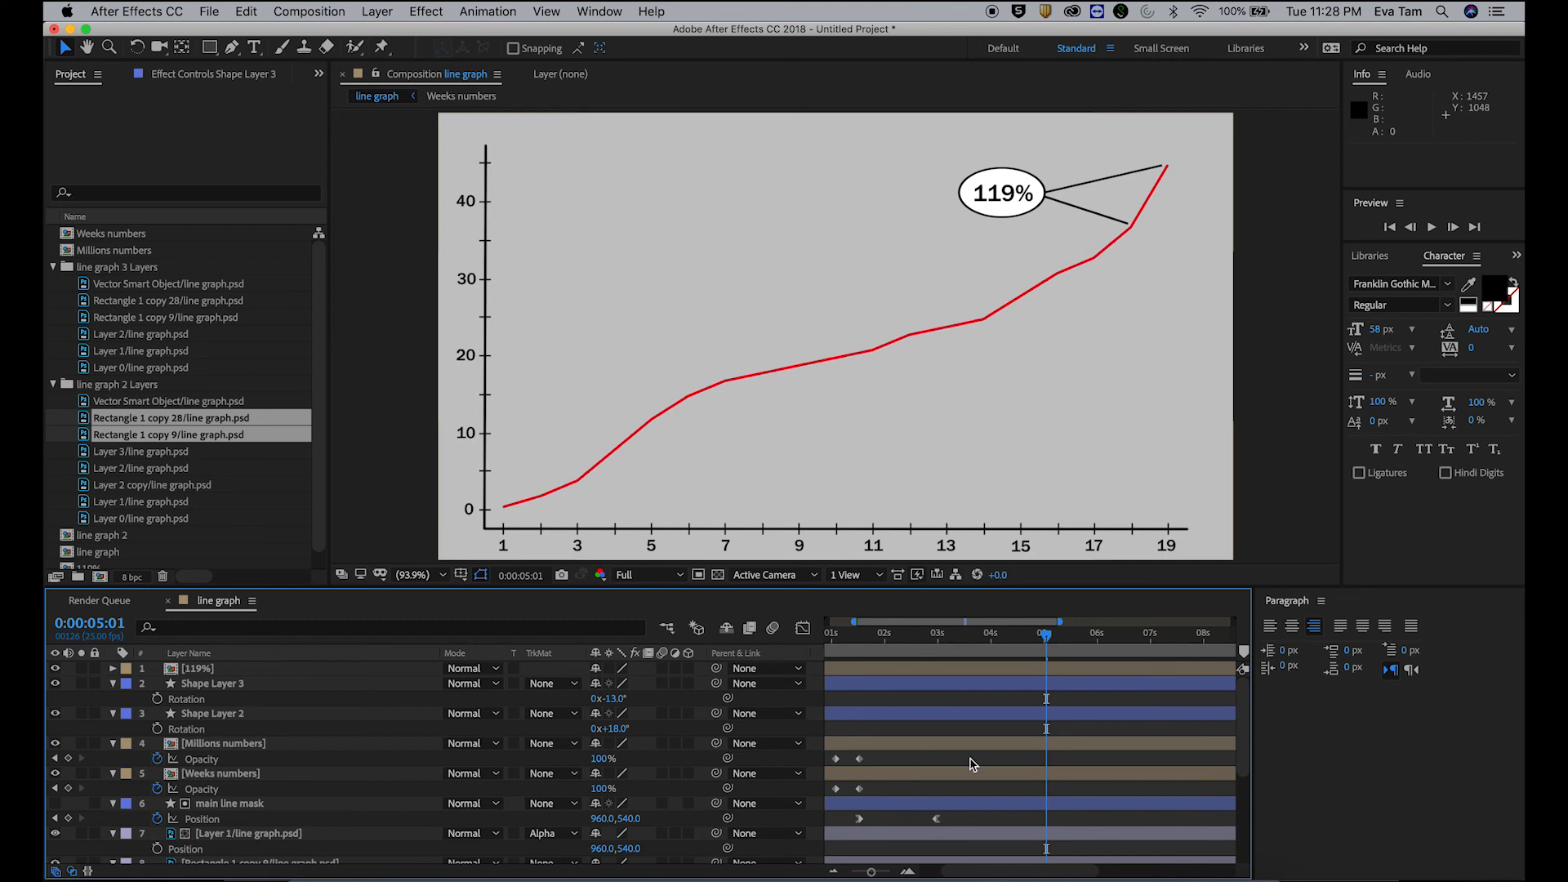
Step: Pre-compose Shape Layer 3 and Shape Layer 2 into a composition named 119% line
click(936, 691)
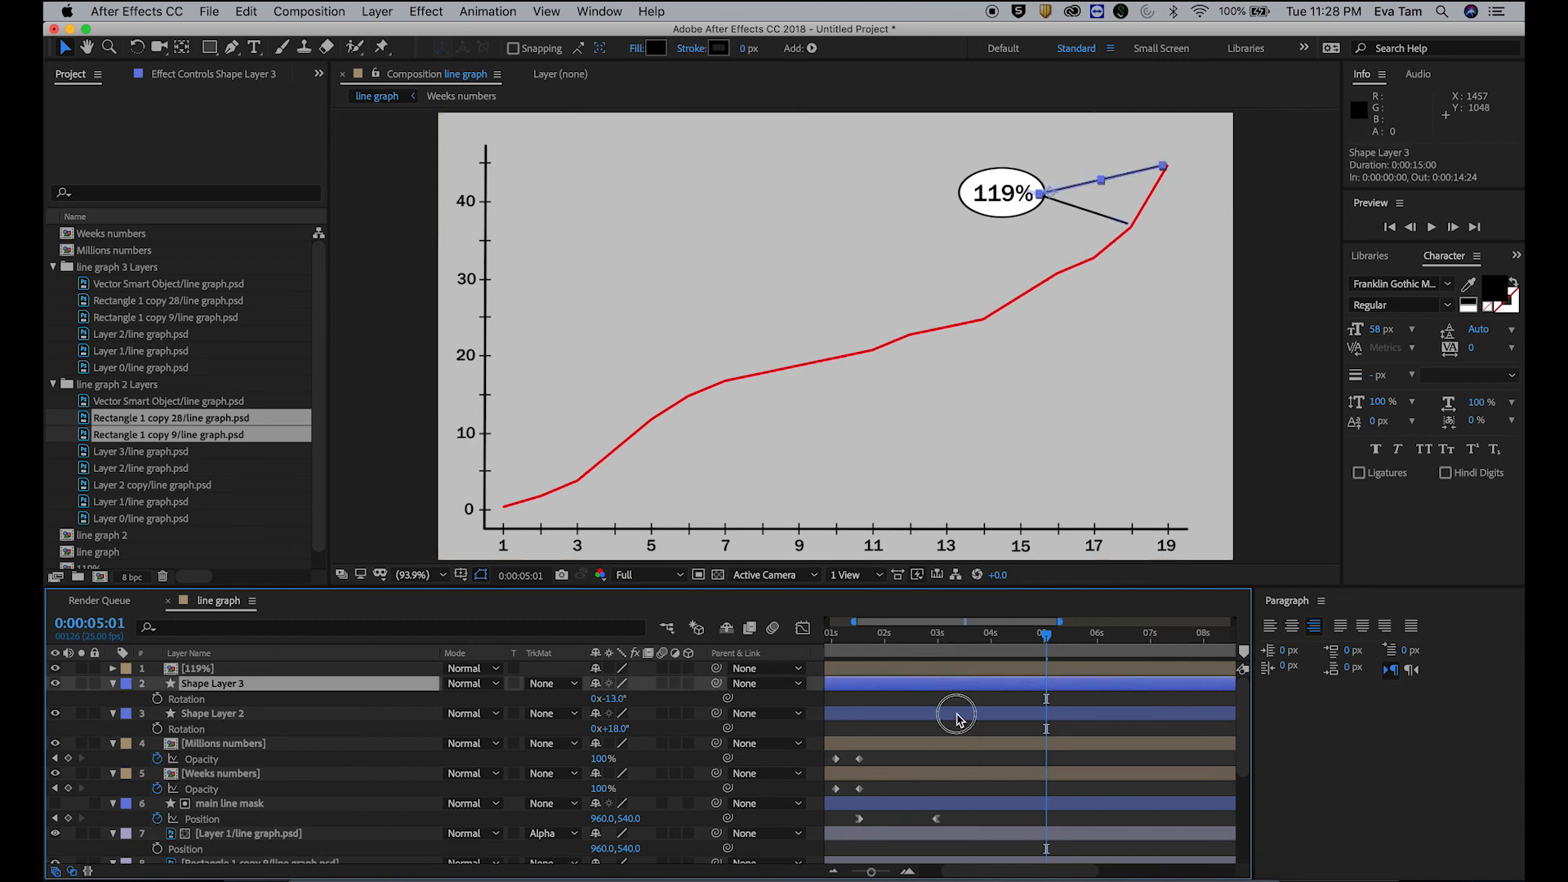
shift+click(957, 717)
right_click(869, 717)
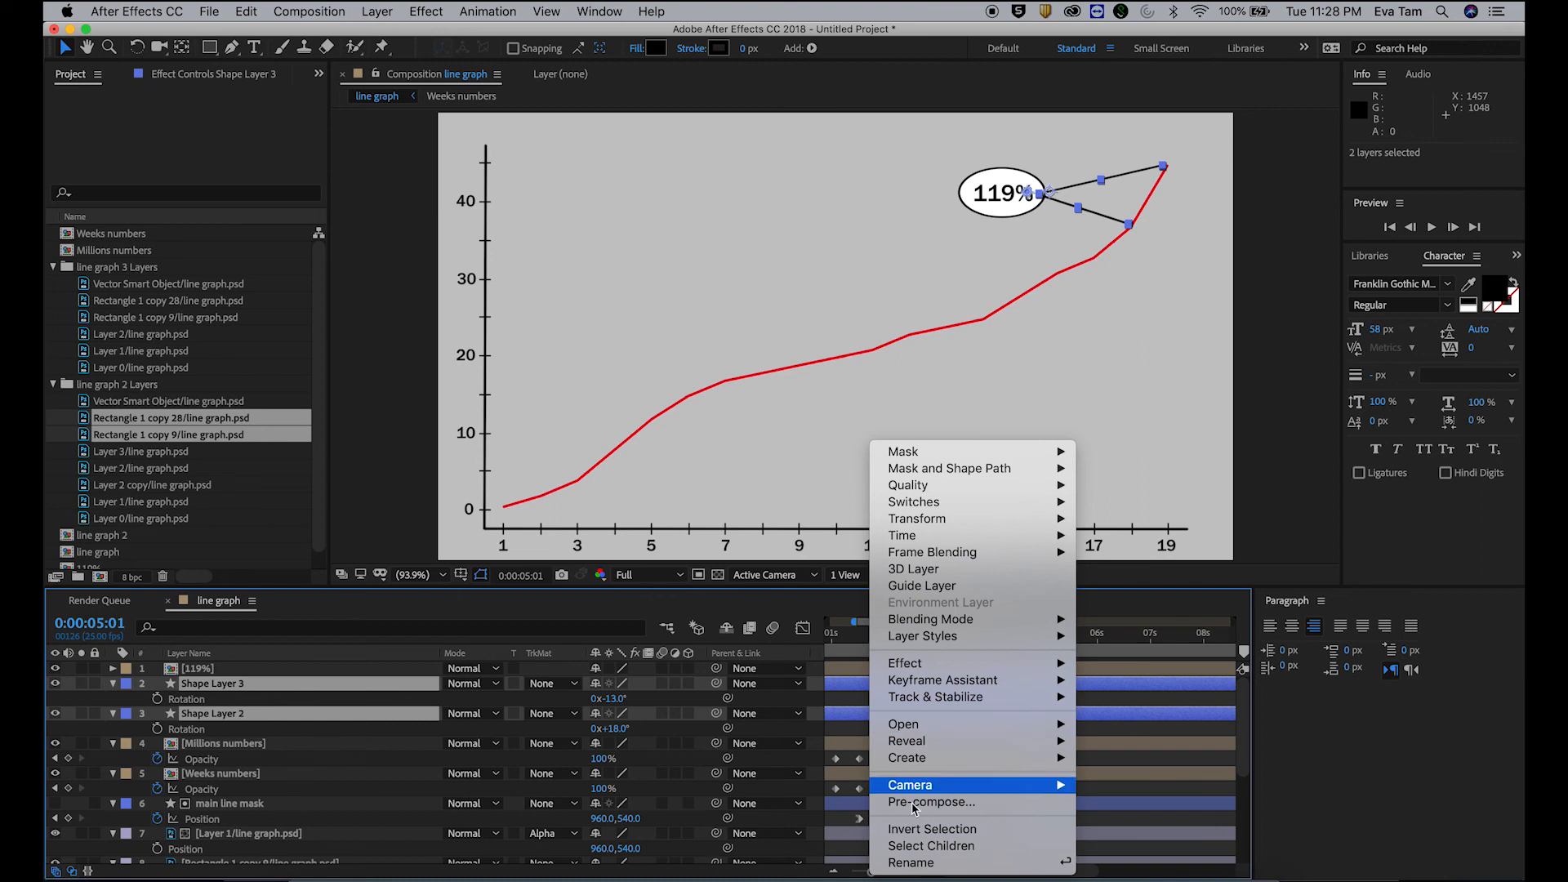
click(923, 803)
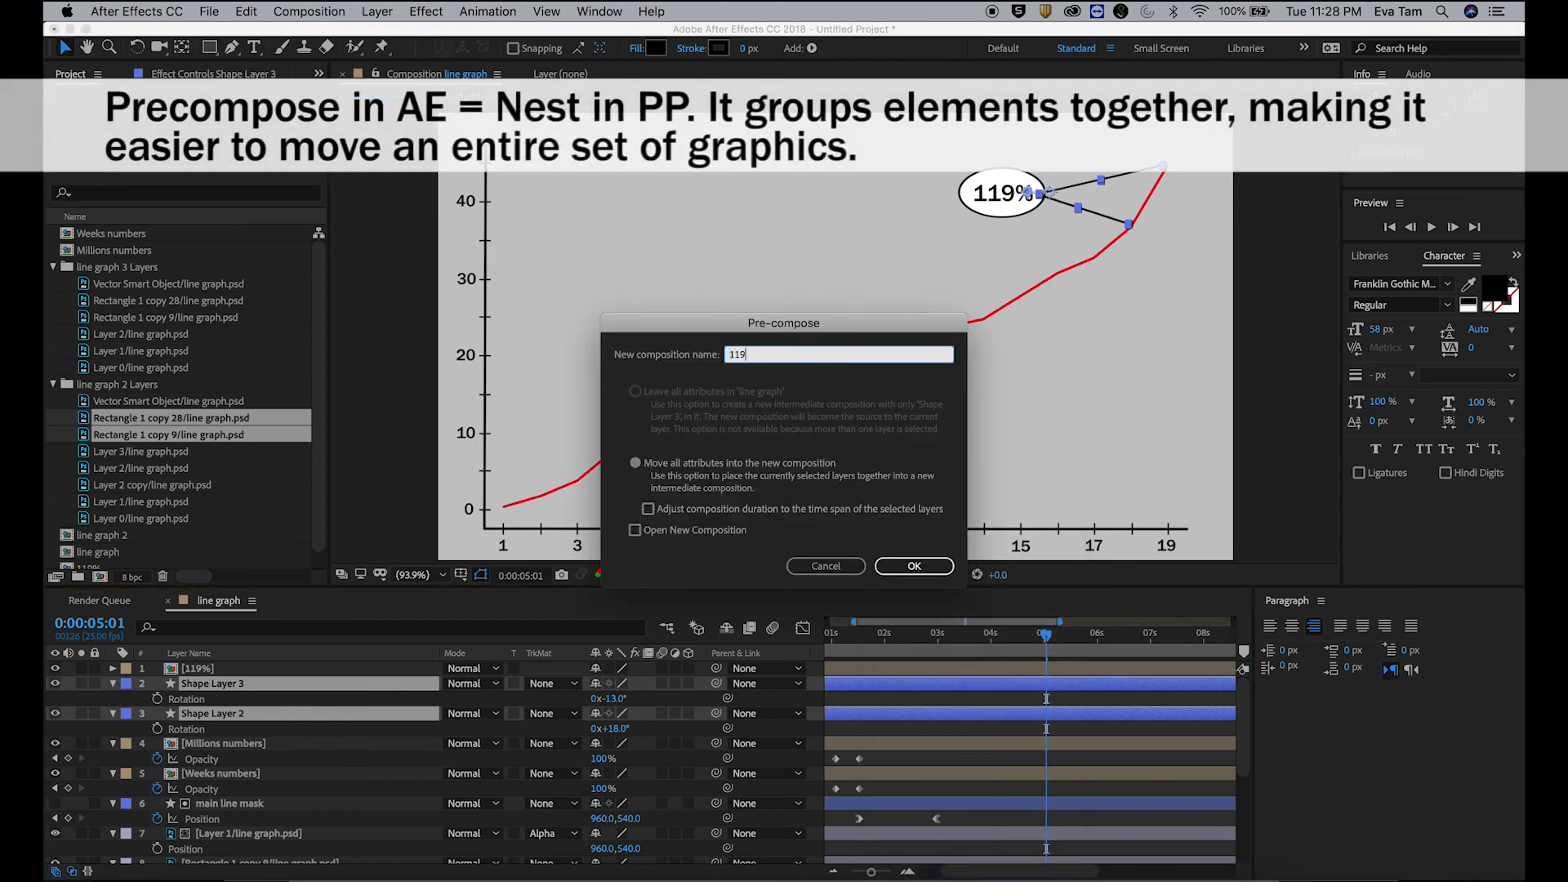
key(Return)
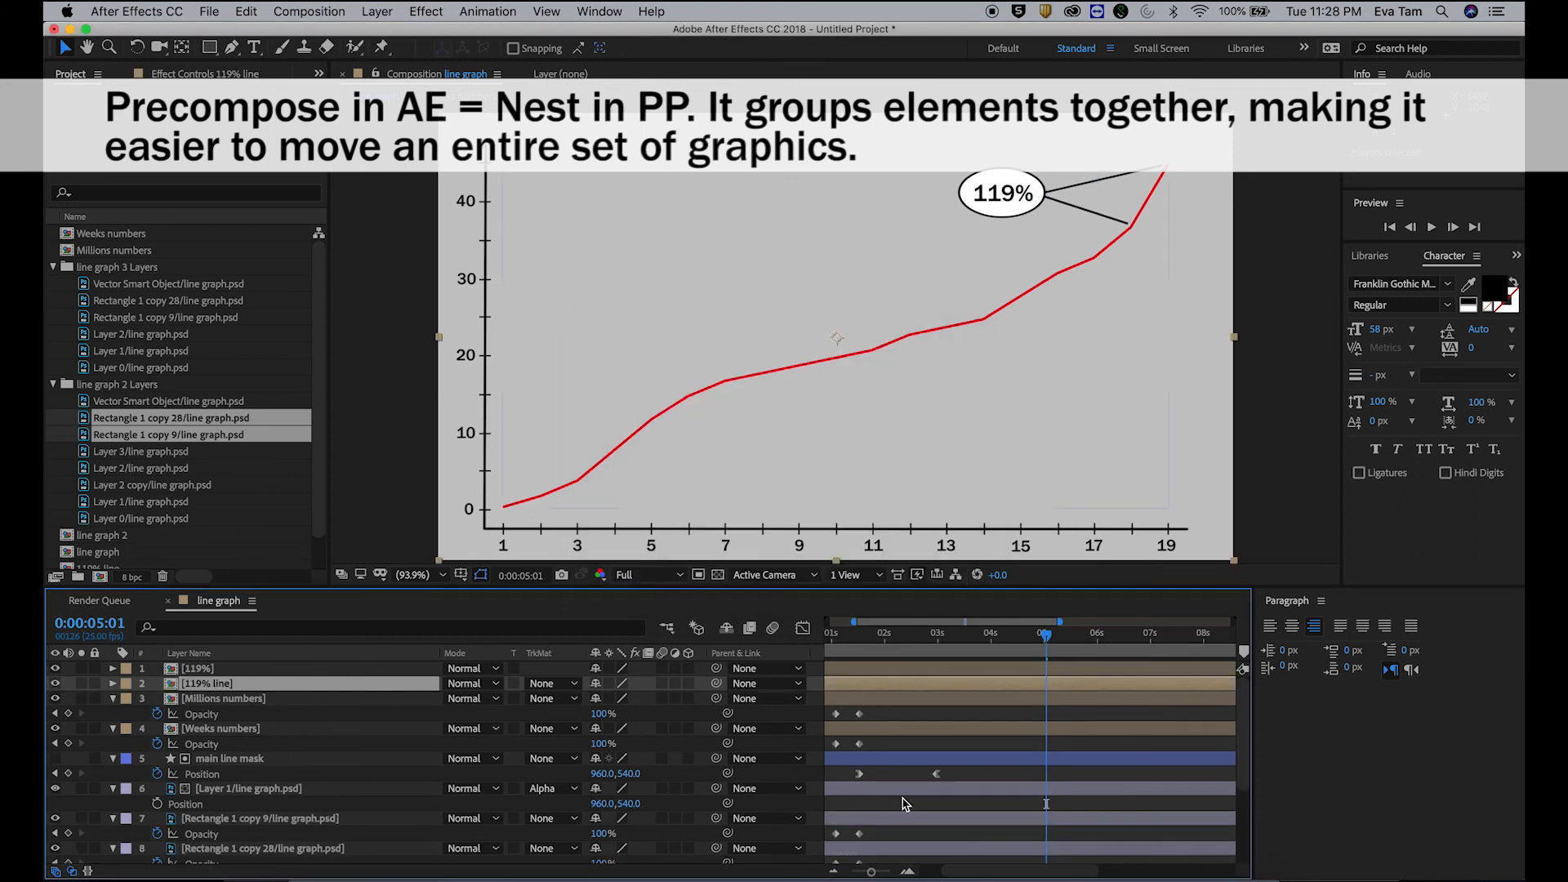
Step: At 0:00:04:10, draw a yellow rectangle that covers both callout lines and the end of the graph
drag(835, 638, 1012, 650)
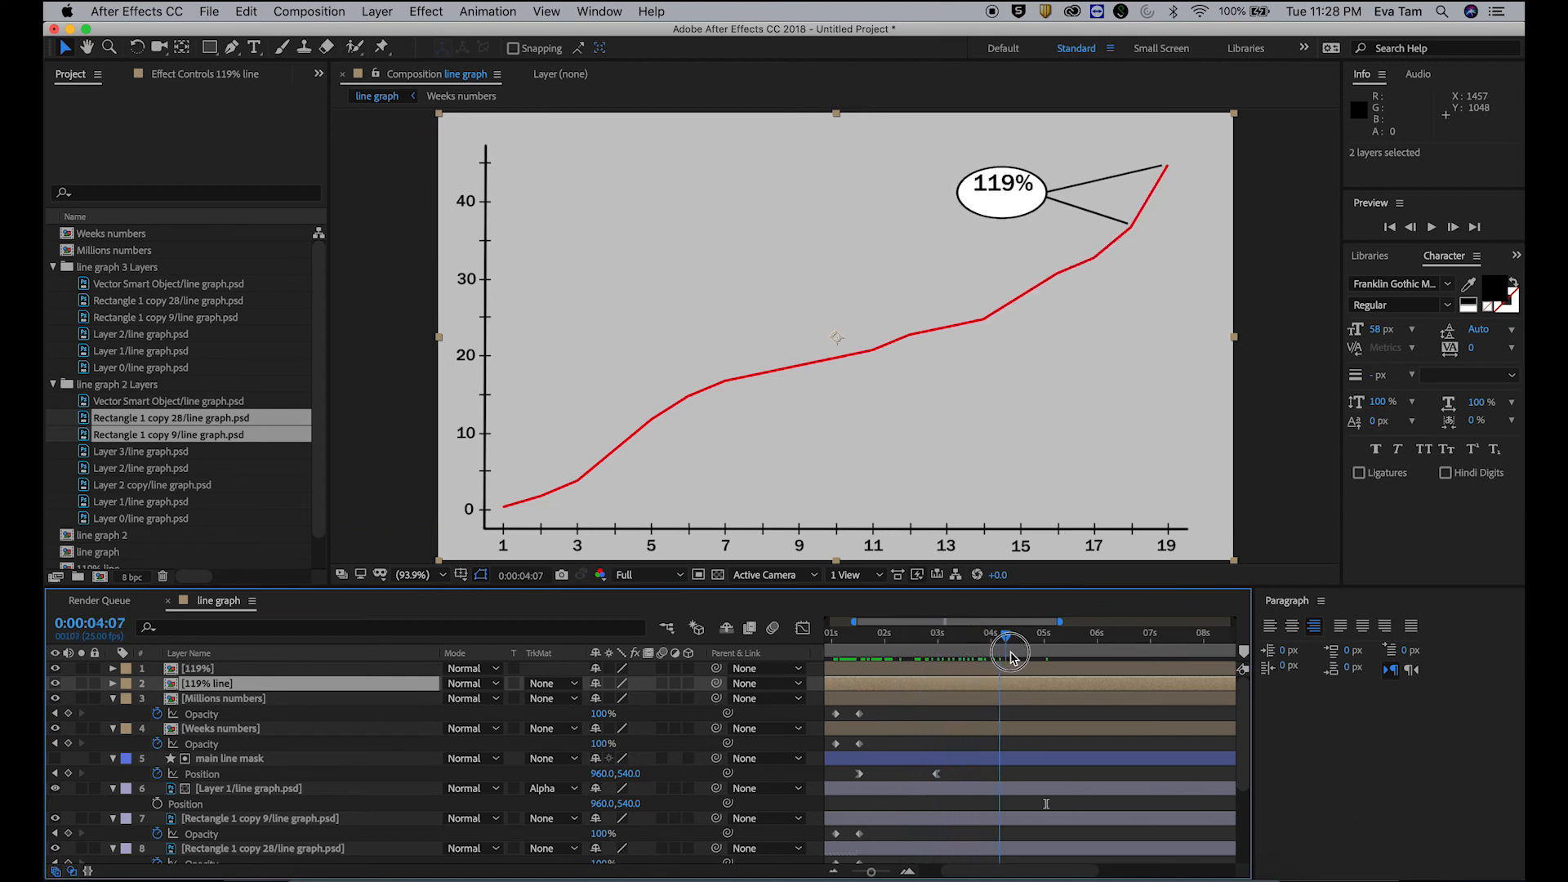
click(1035, 668)
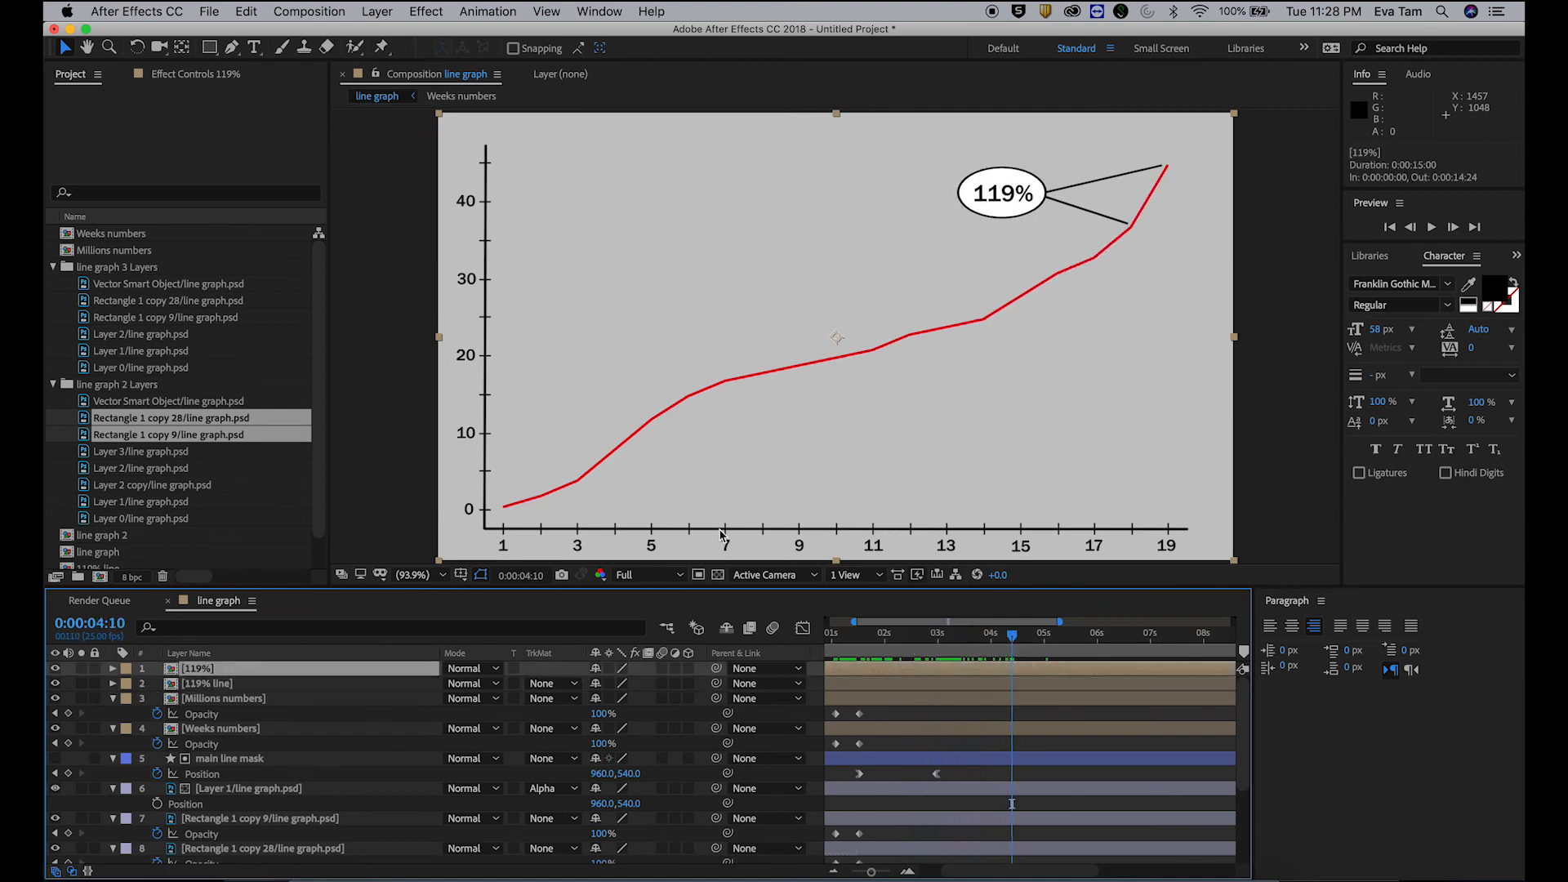
click(1080, 709)
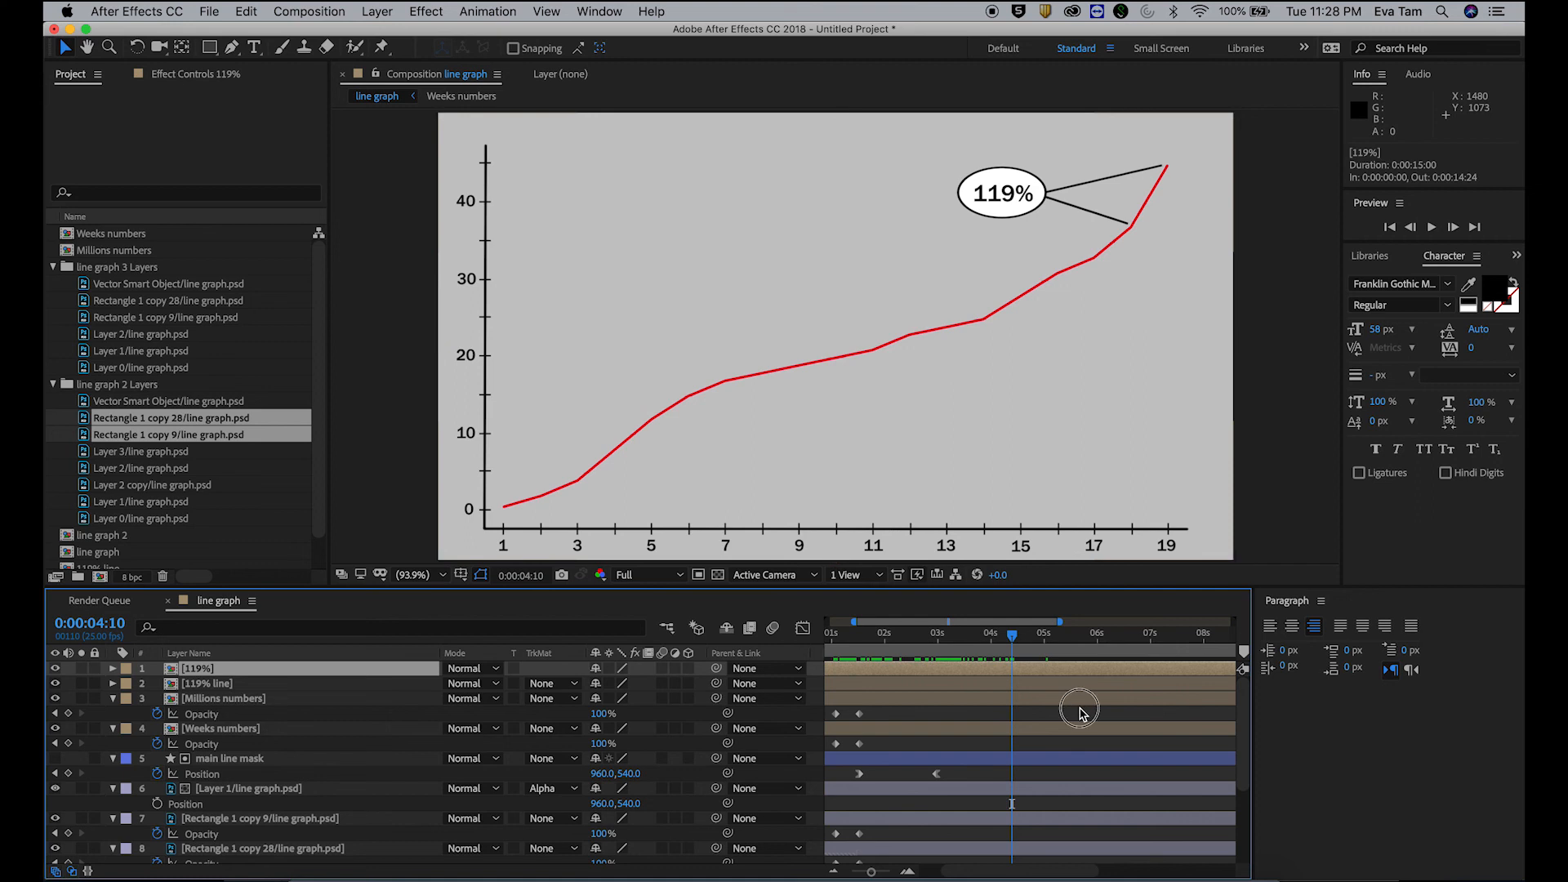
click(210, 49)
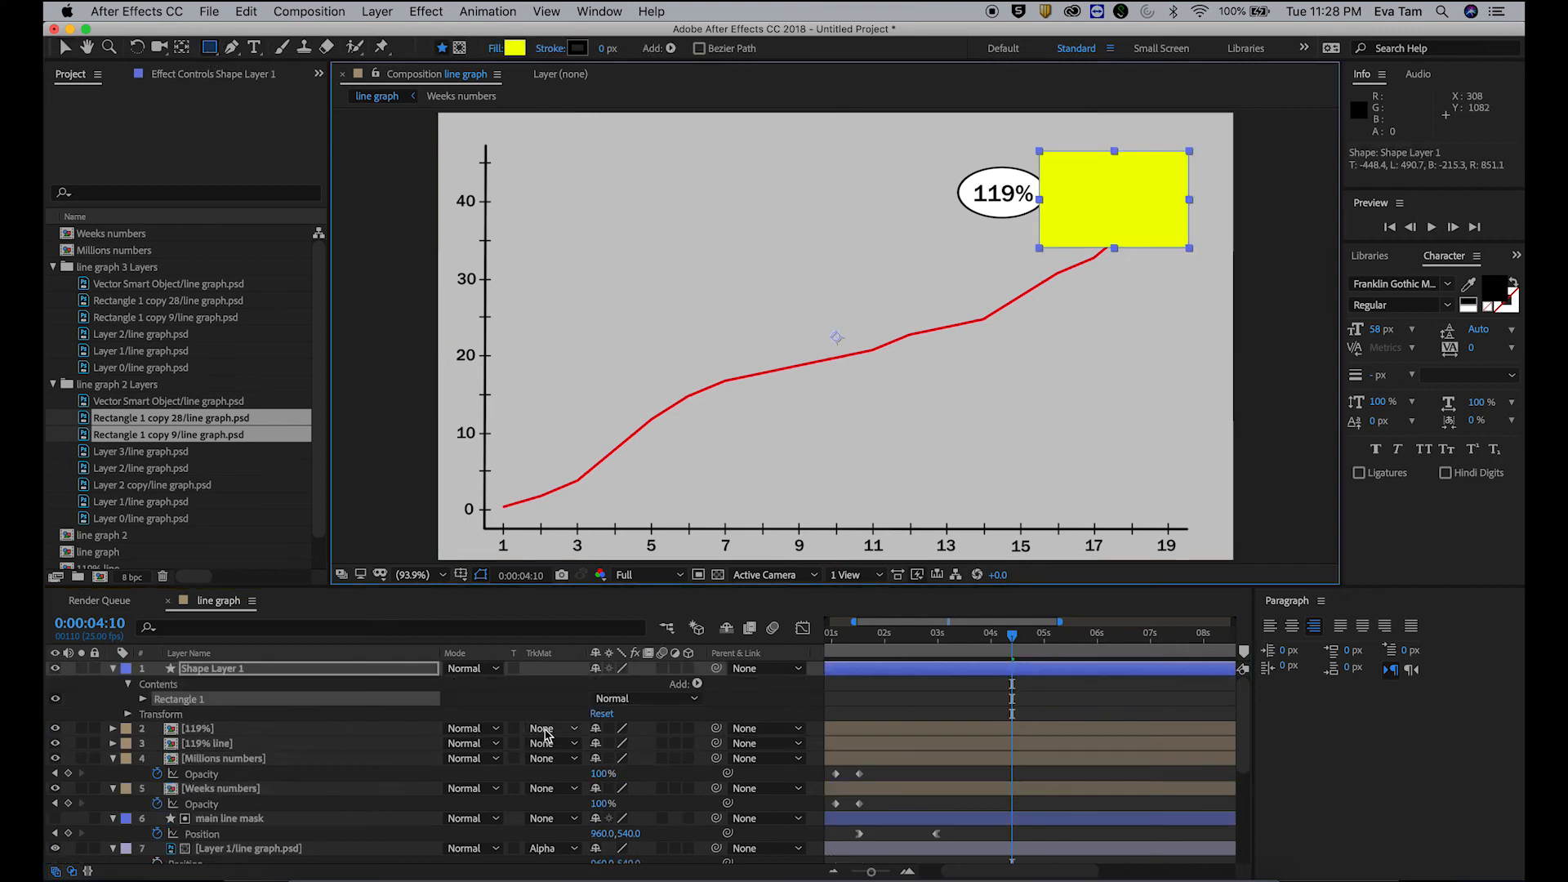
Step: Move the 119% line layer directly beneath the yellow rectangle and use the rectangle as its alpha matte
click(542, 730)
click(549, 708)
drag(181, 743, 242, 724)
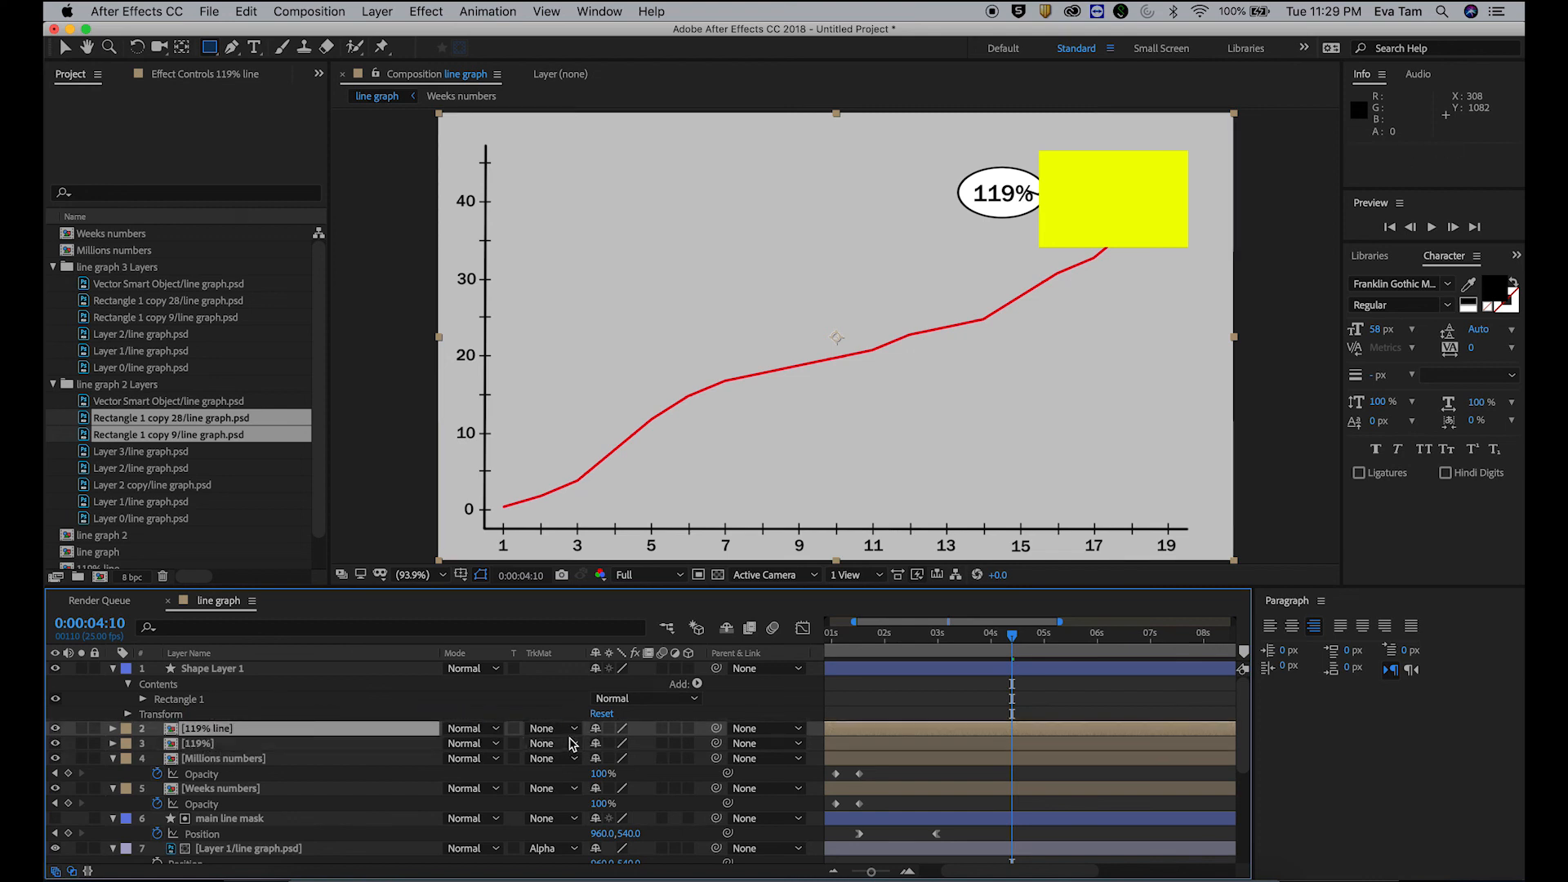
click(551, 729)
click(588, 737)
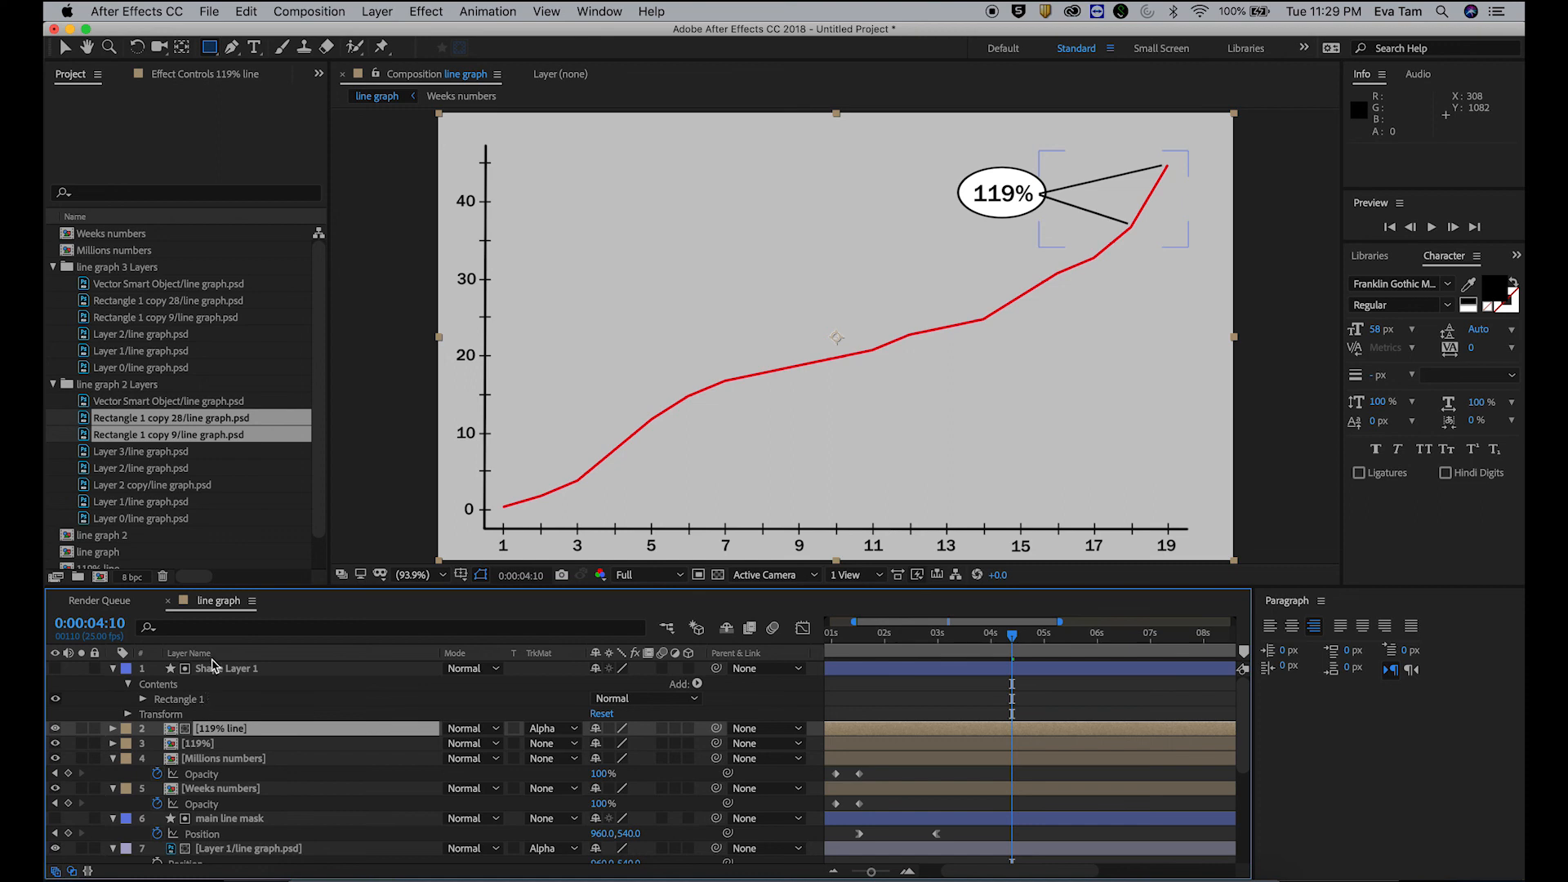
Step: Place the 119% layer at the top of the layer stack and move the current time to 0:00:04:14
drag(200, 743, 255, 668)
mouse_move(1012, 634)
mouse_down()
mouse_move(948, 645)
mouse_move(1015, 645)
mouse_up()
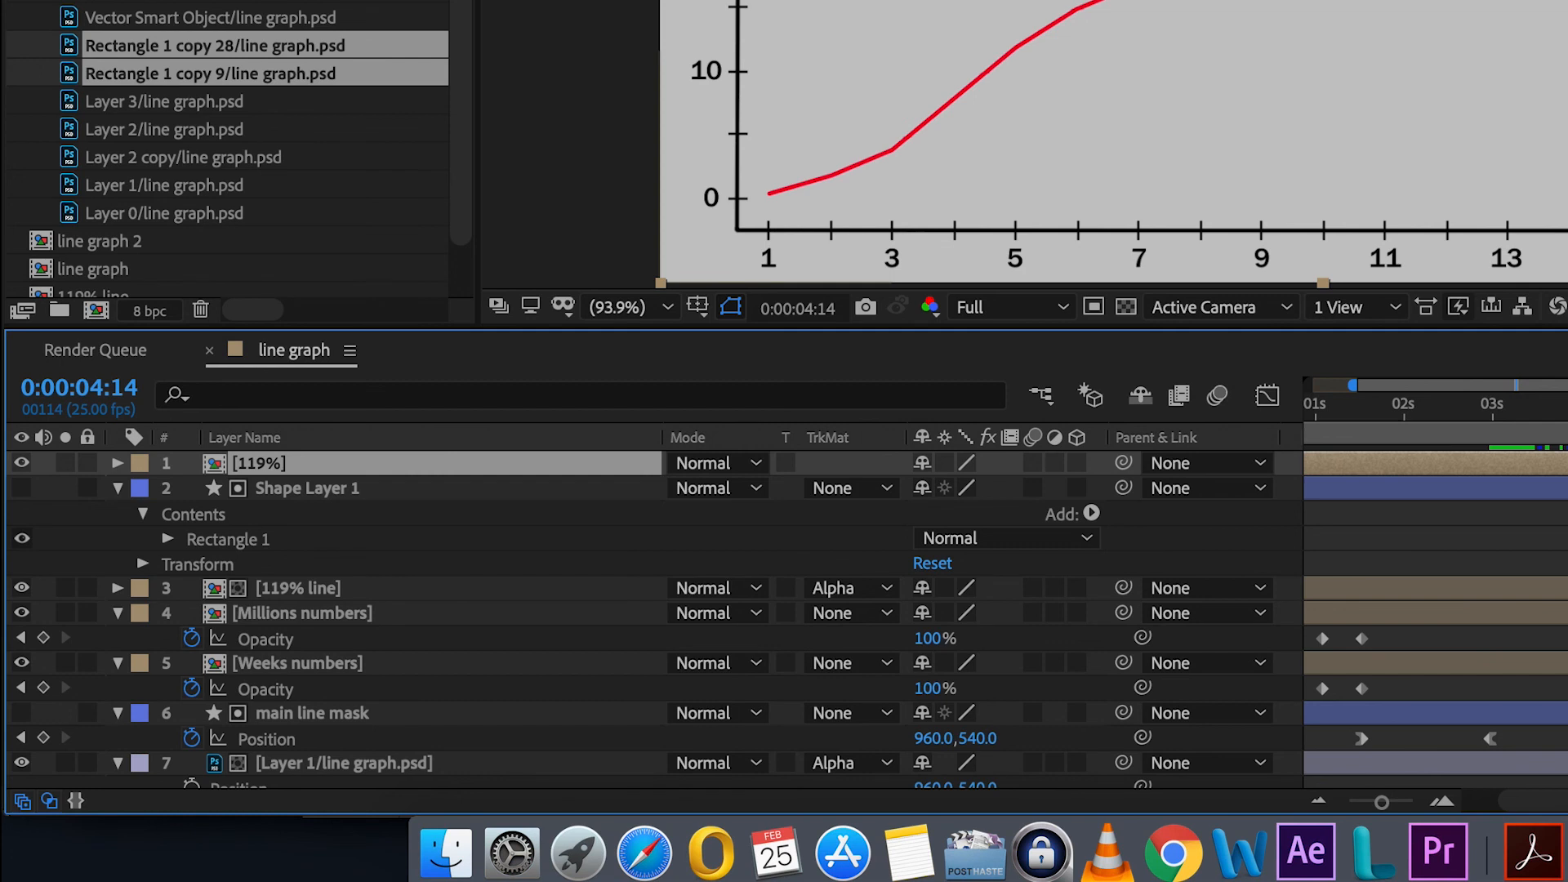
Step: Keyframe Shape Layer 1's Position from 560, 540 at 0:00:04:14 to 960, 540 just past the 5-second mark
click(298, 587)
key(p)
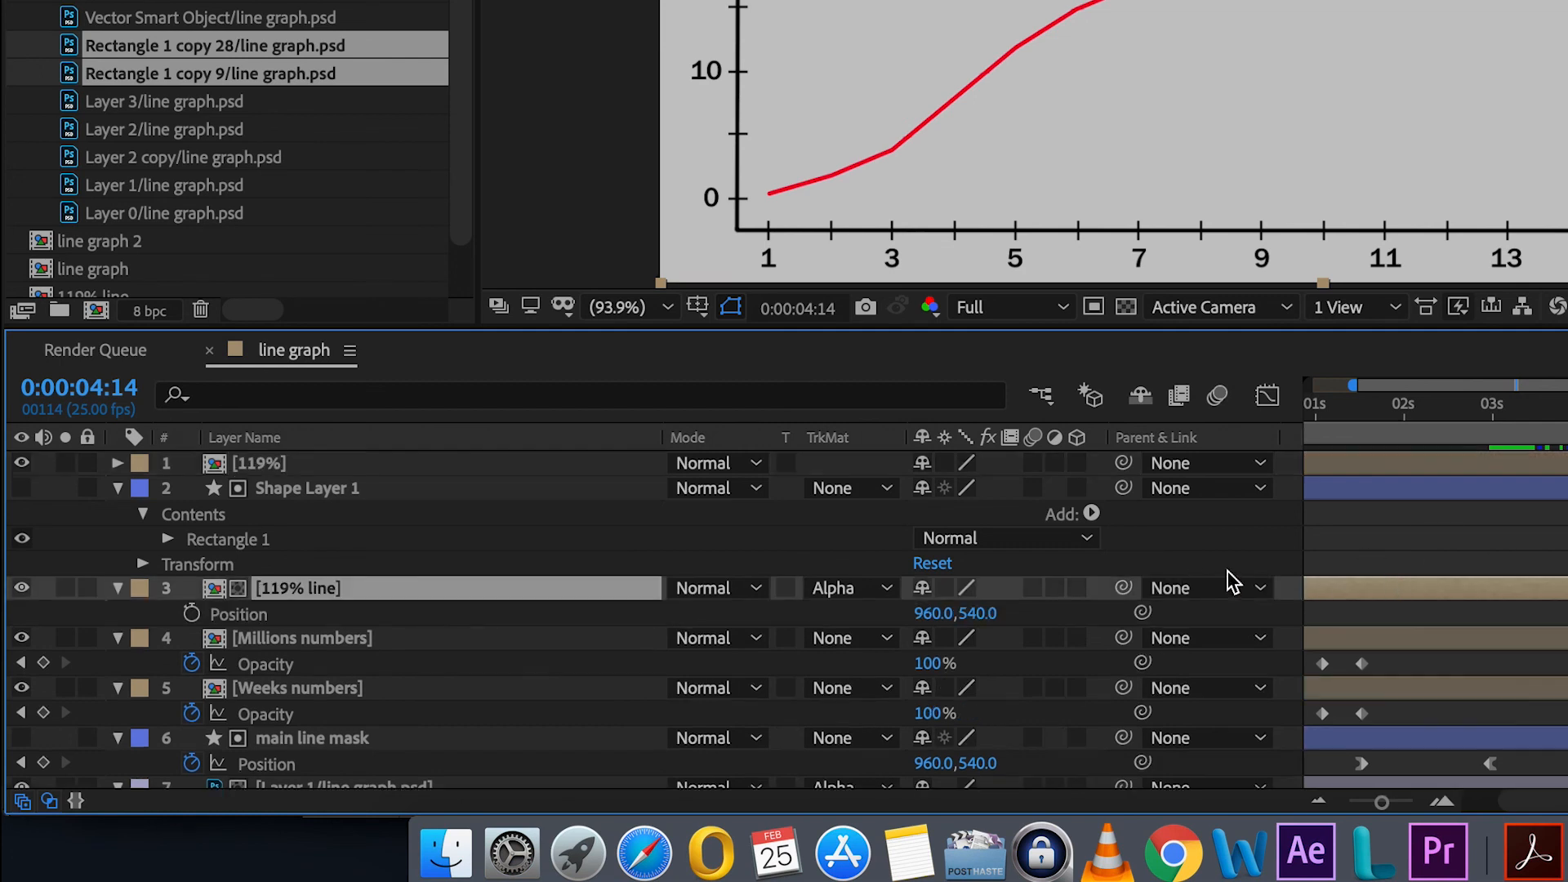
click(1462, 488)
key(p)
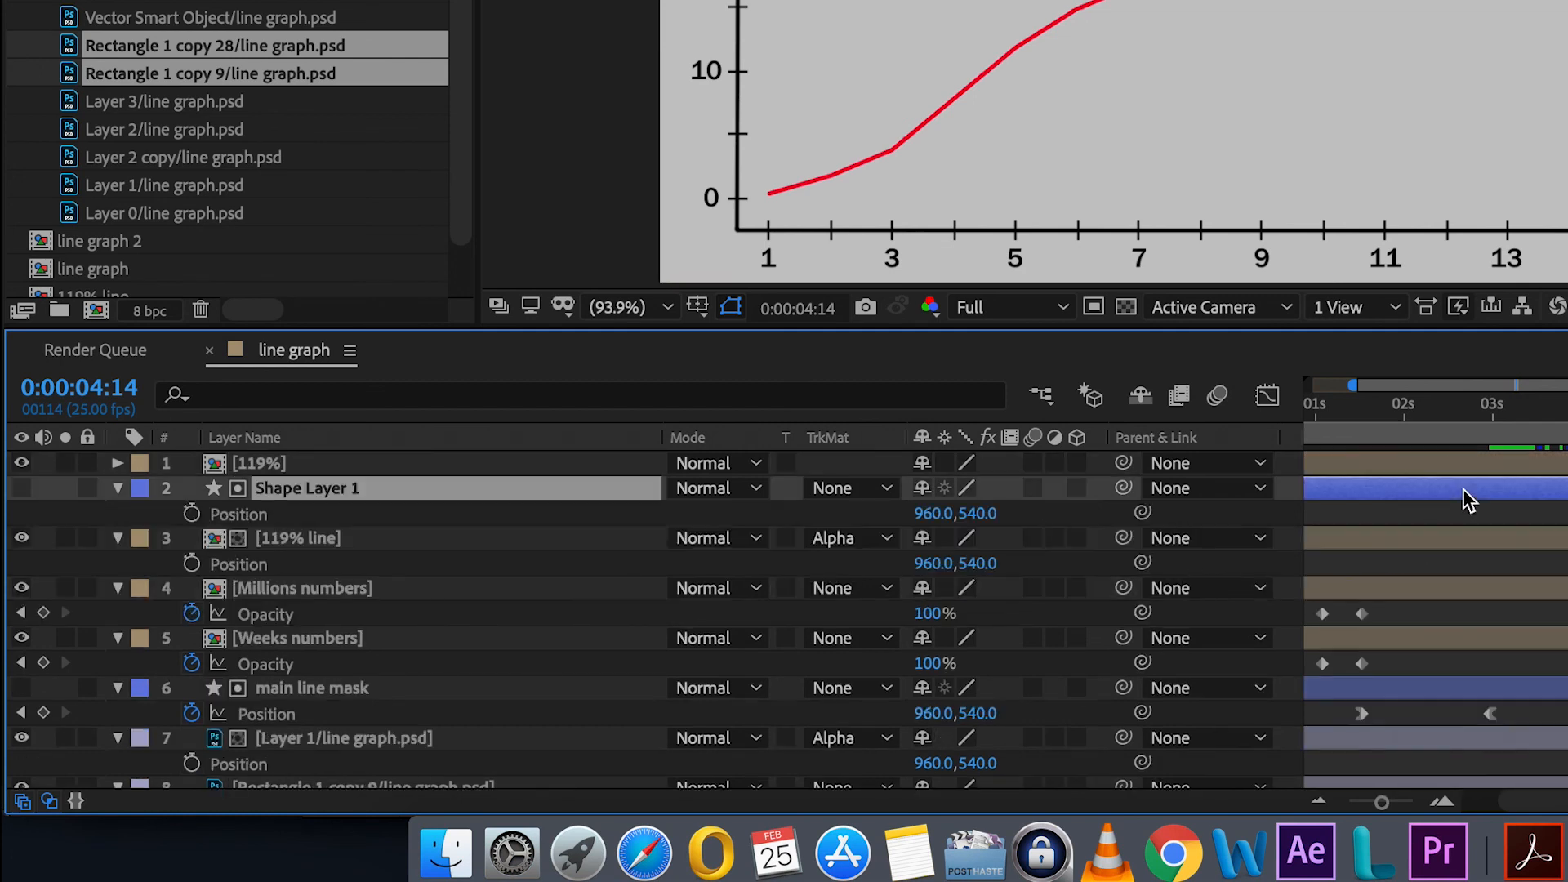
click(192, 514)
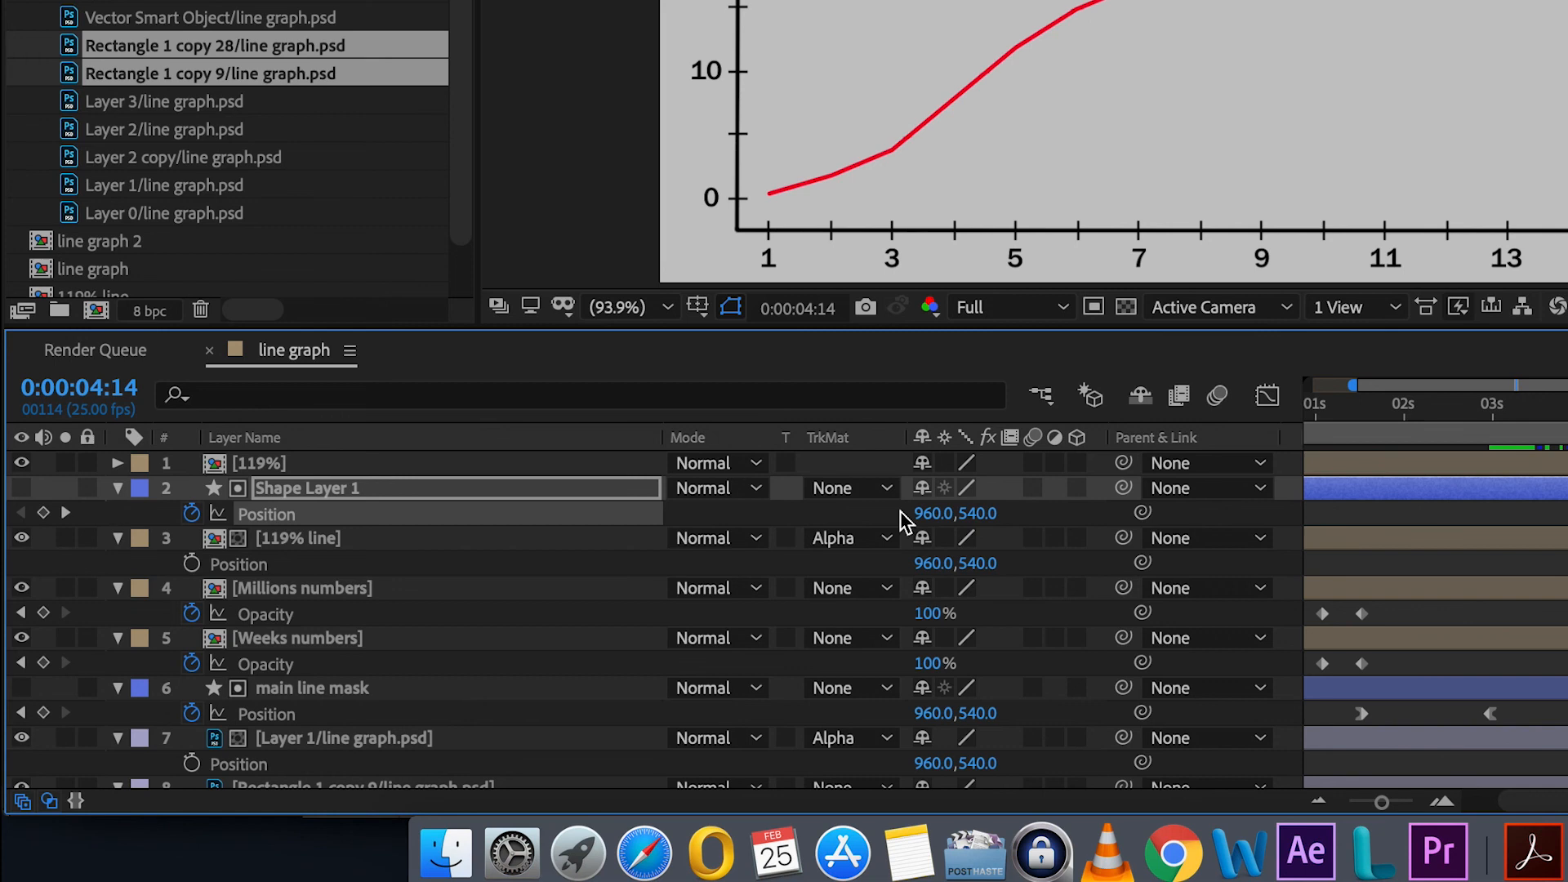
drag(931, 514, 410, 516)
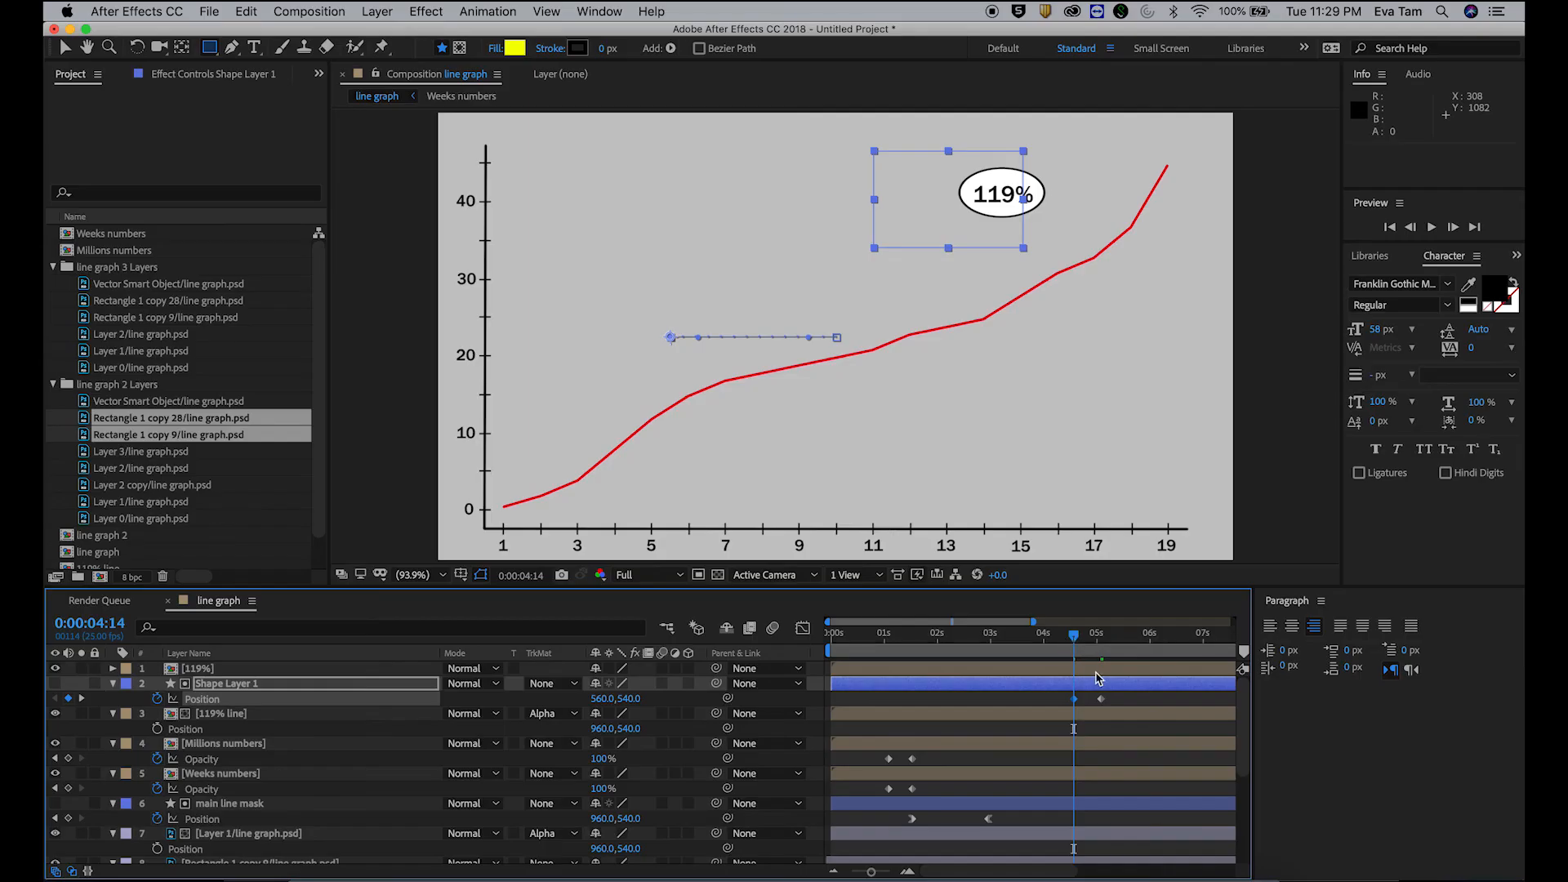
Step: Move Shape Layer 1's second Position keyframe to 0:00:05:07 and preview the callout line reveal
key(space)
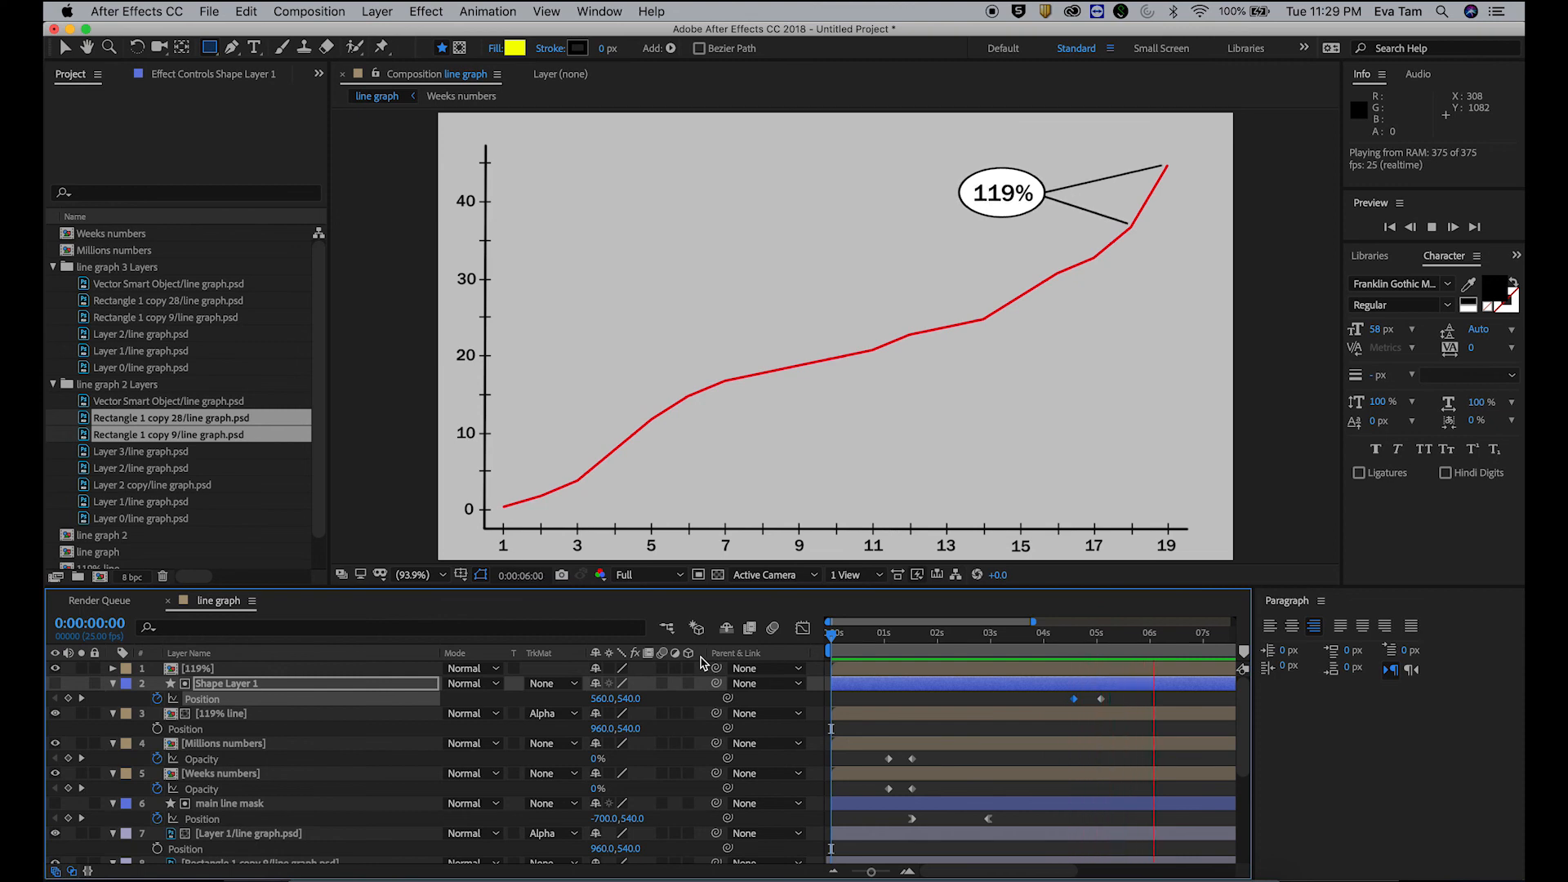
key(space)
drag(1101, 698, 1111, 698)
click(1060, 636)
key(space)
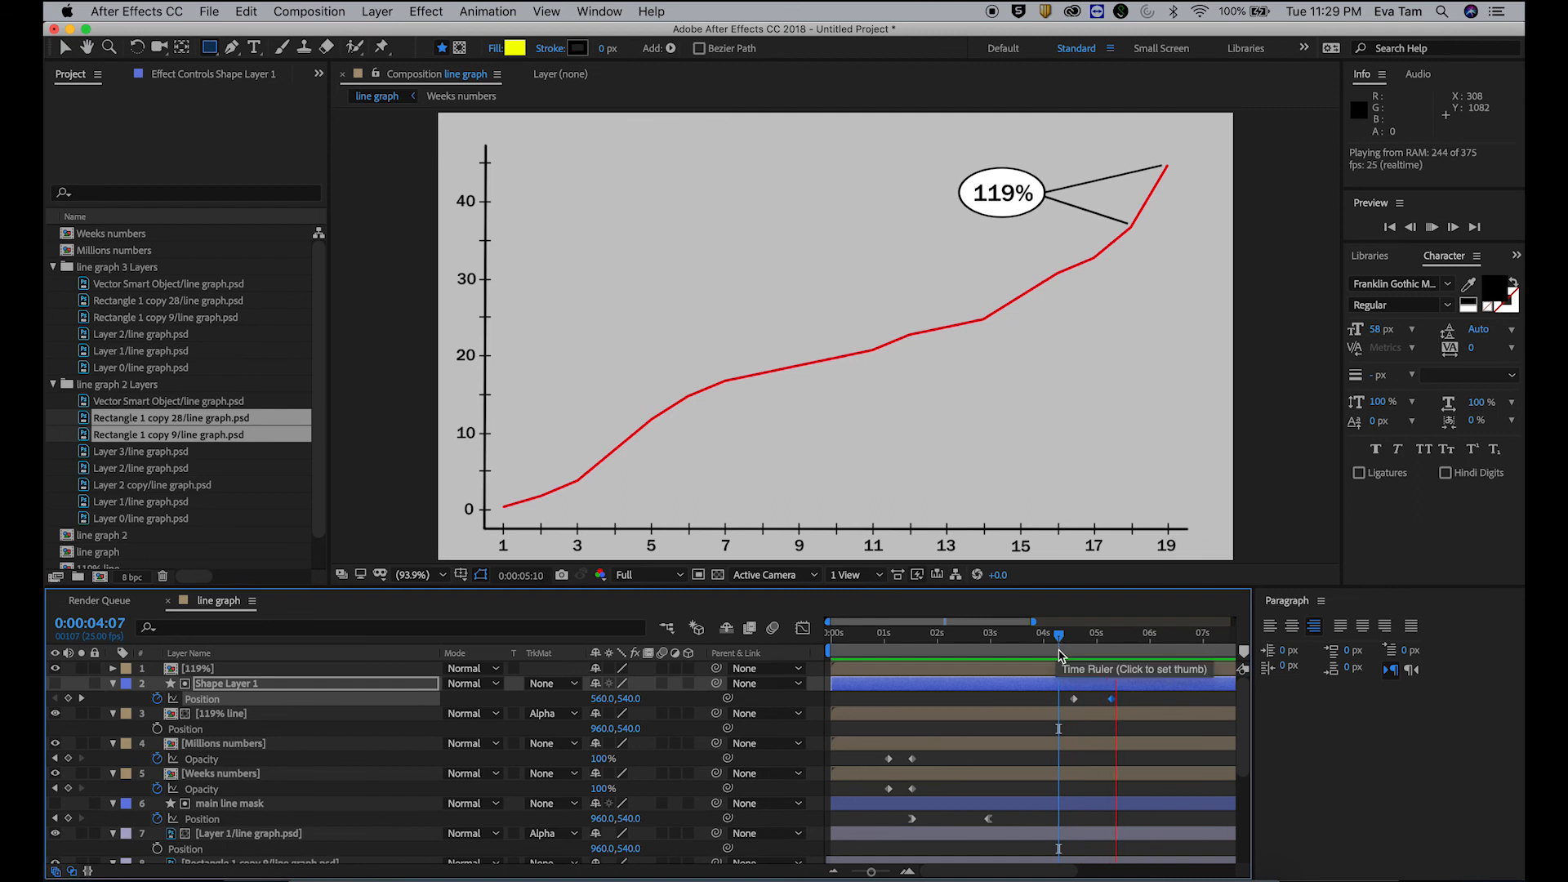
key(space)
drag(1079, 639, 1123, 644)
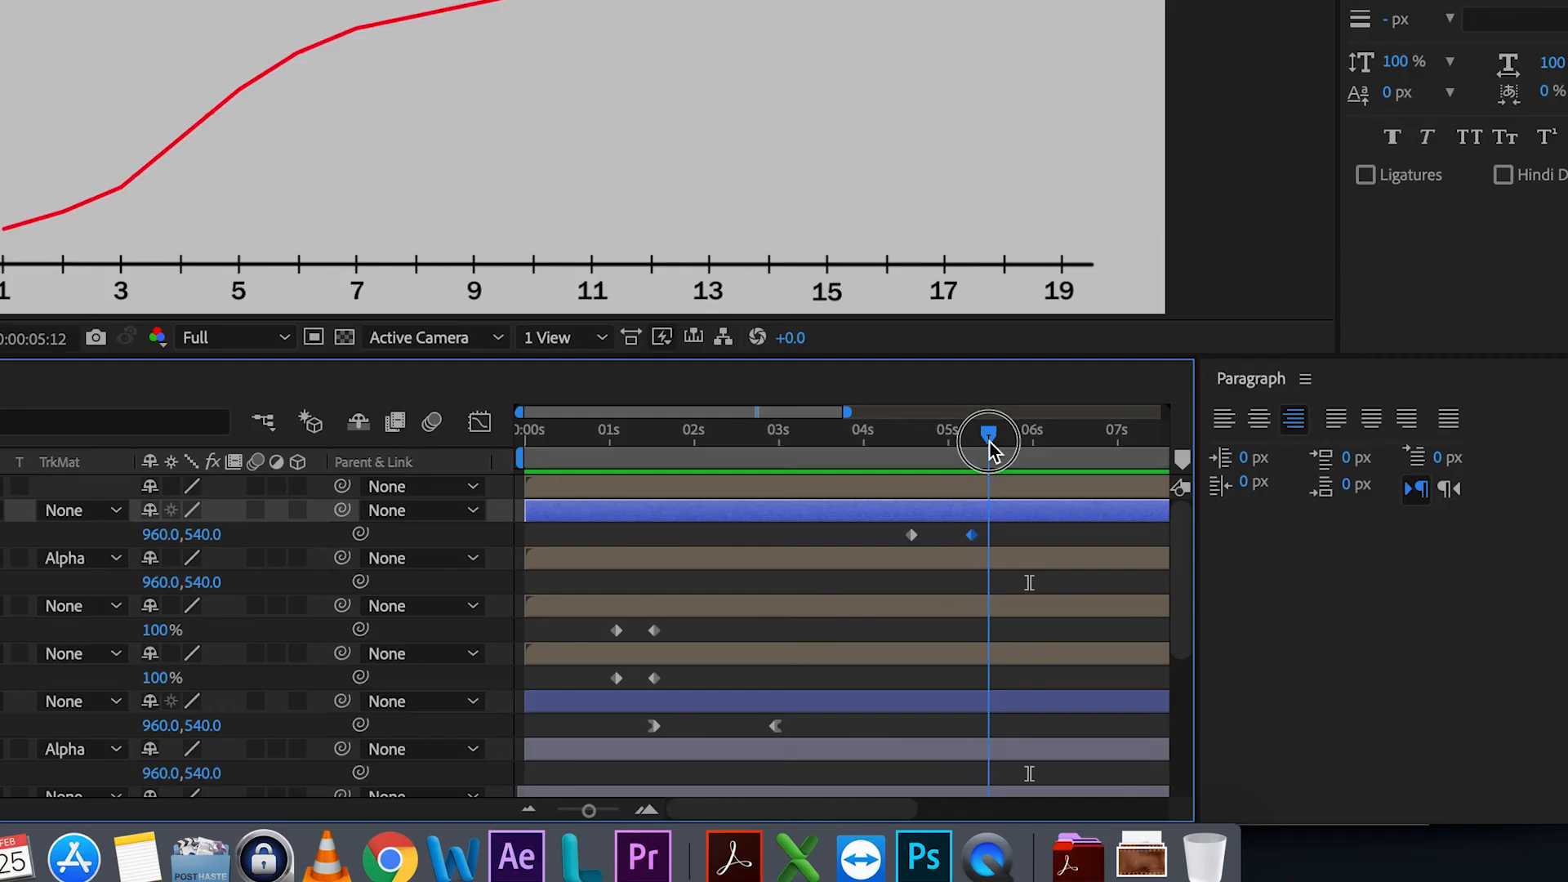
drag(991, 448, 920, 462)
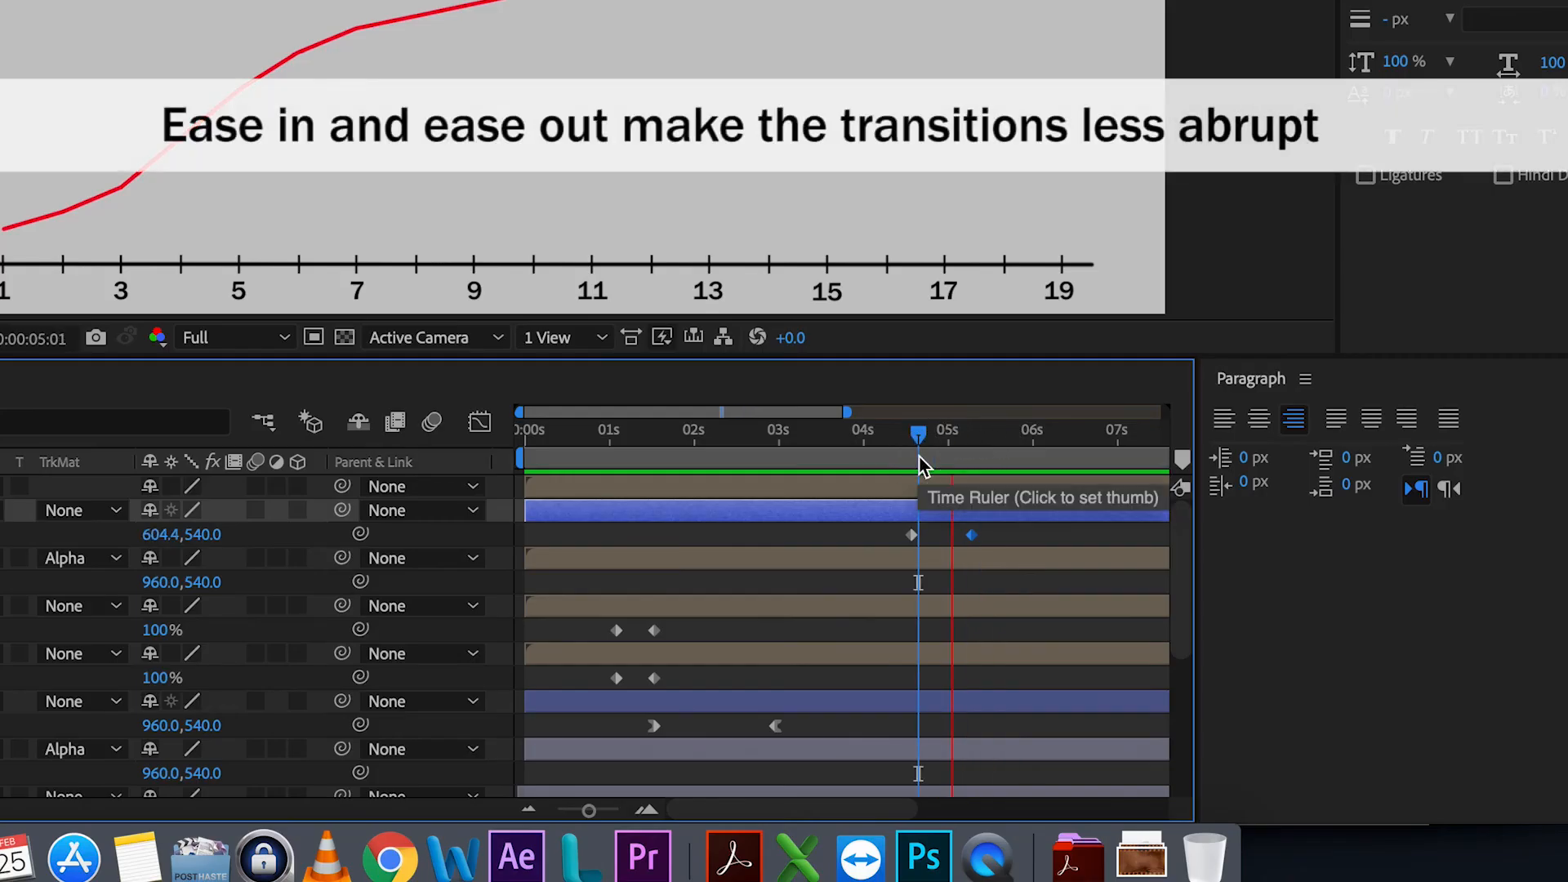
Step: Apply Easy Ease In to Shape Layer 1's last Position keyframe and Easy Ease Out to its first, and preview the reveal
right_click(971, 535)
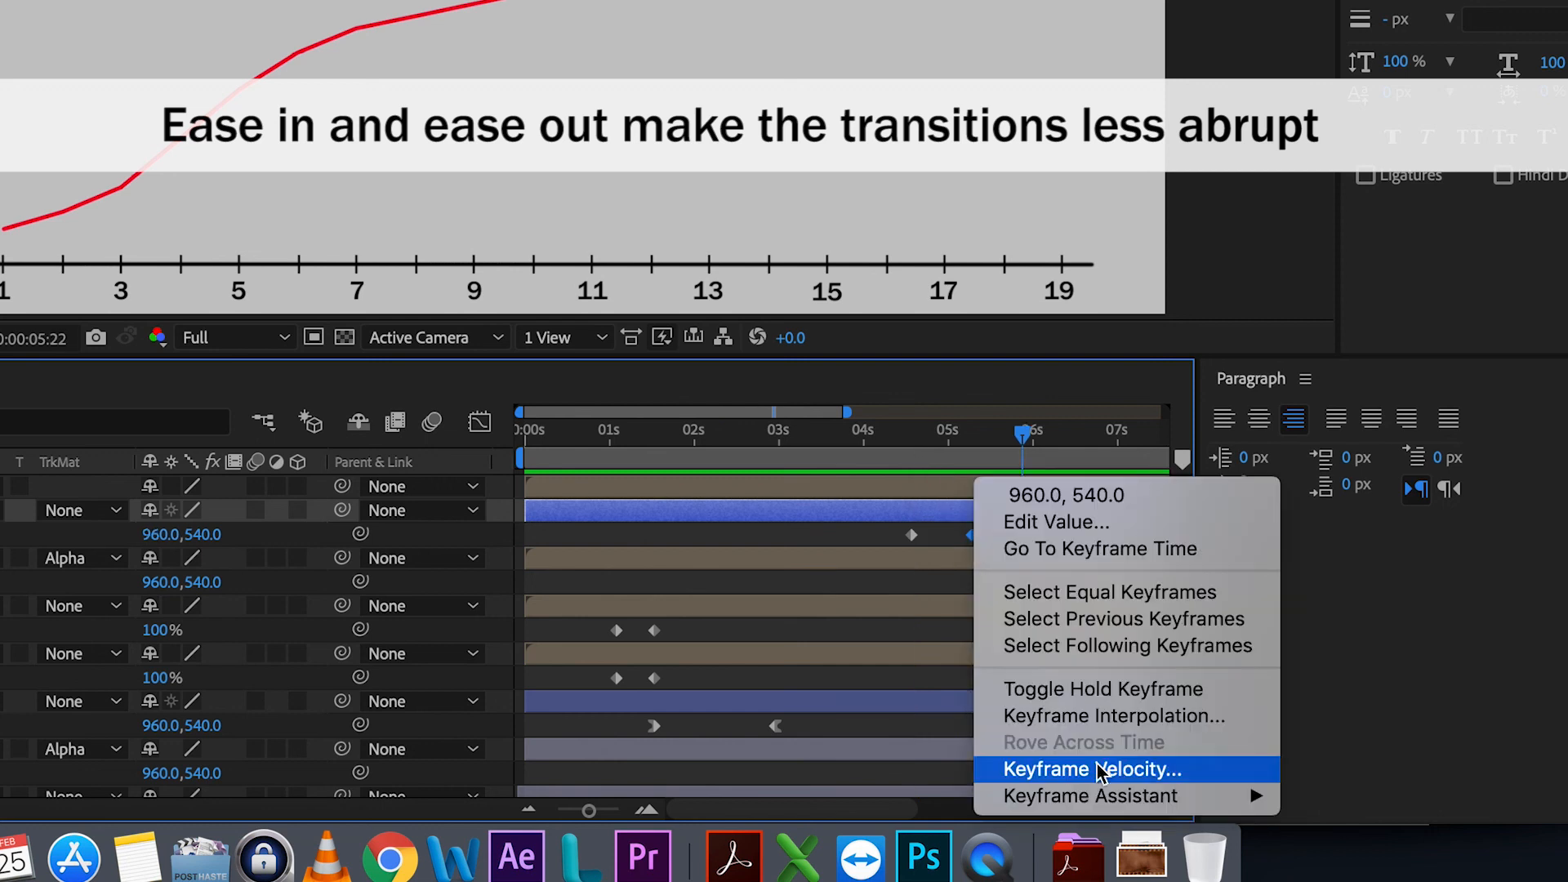
mouse_move(1024, 794)
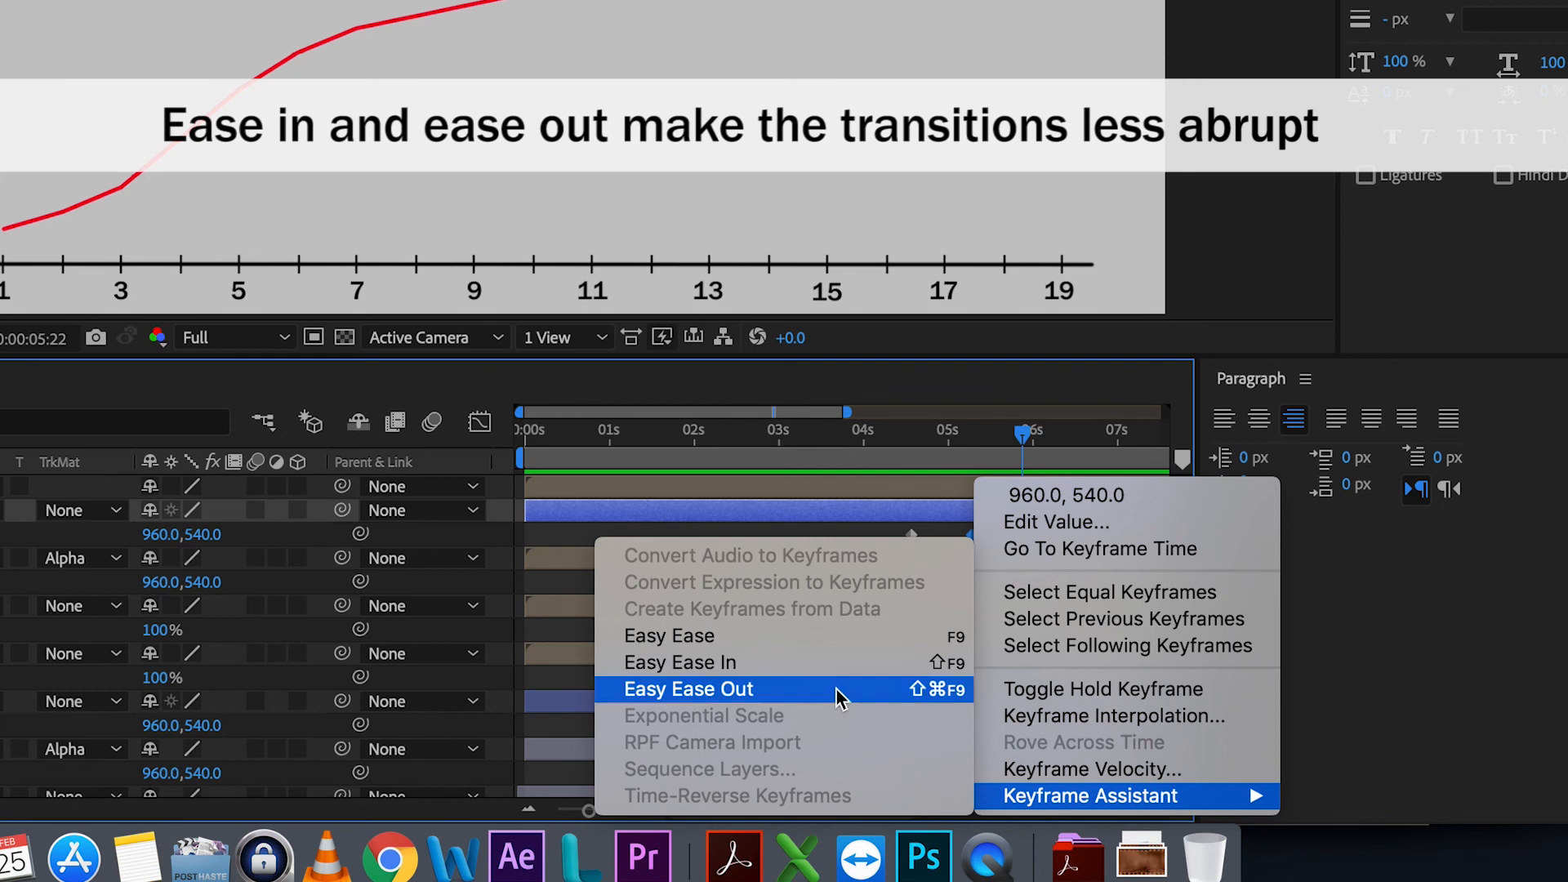
click(849, 661)
right_click(910, 534)
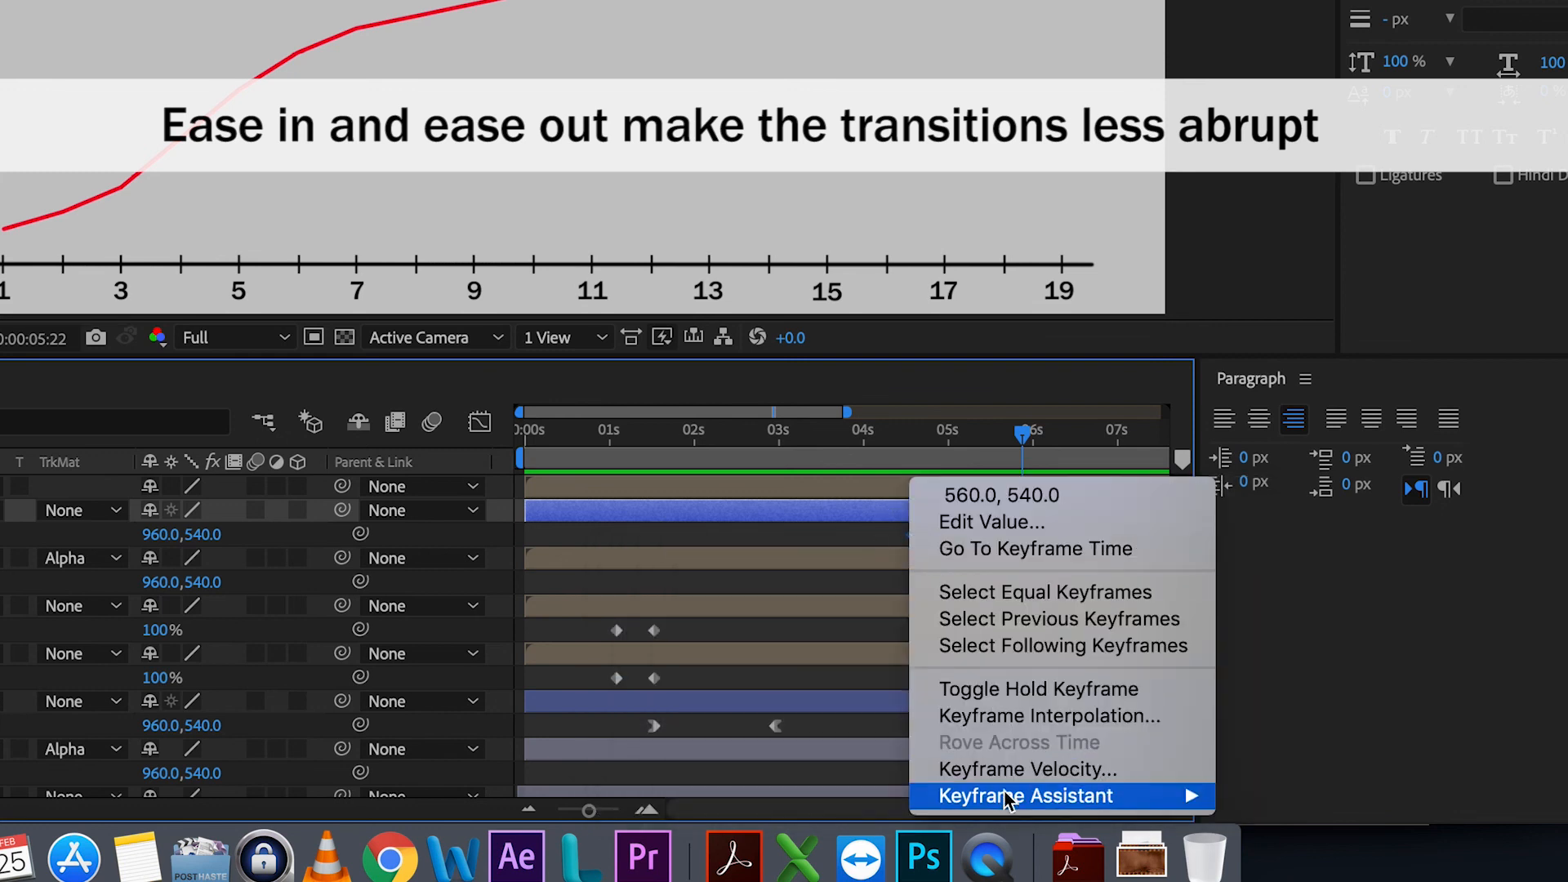
mouse_move(1016, 793)
click(1286, 662)
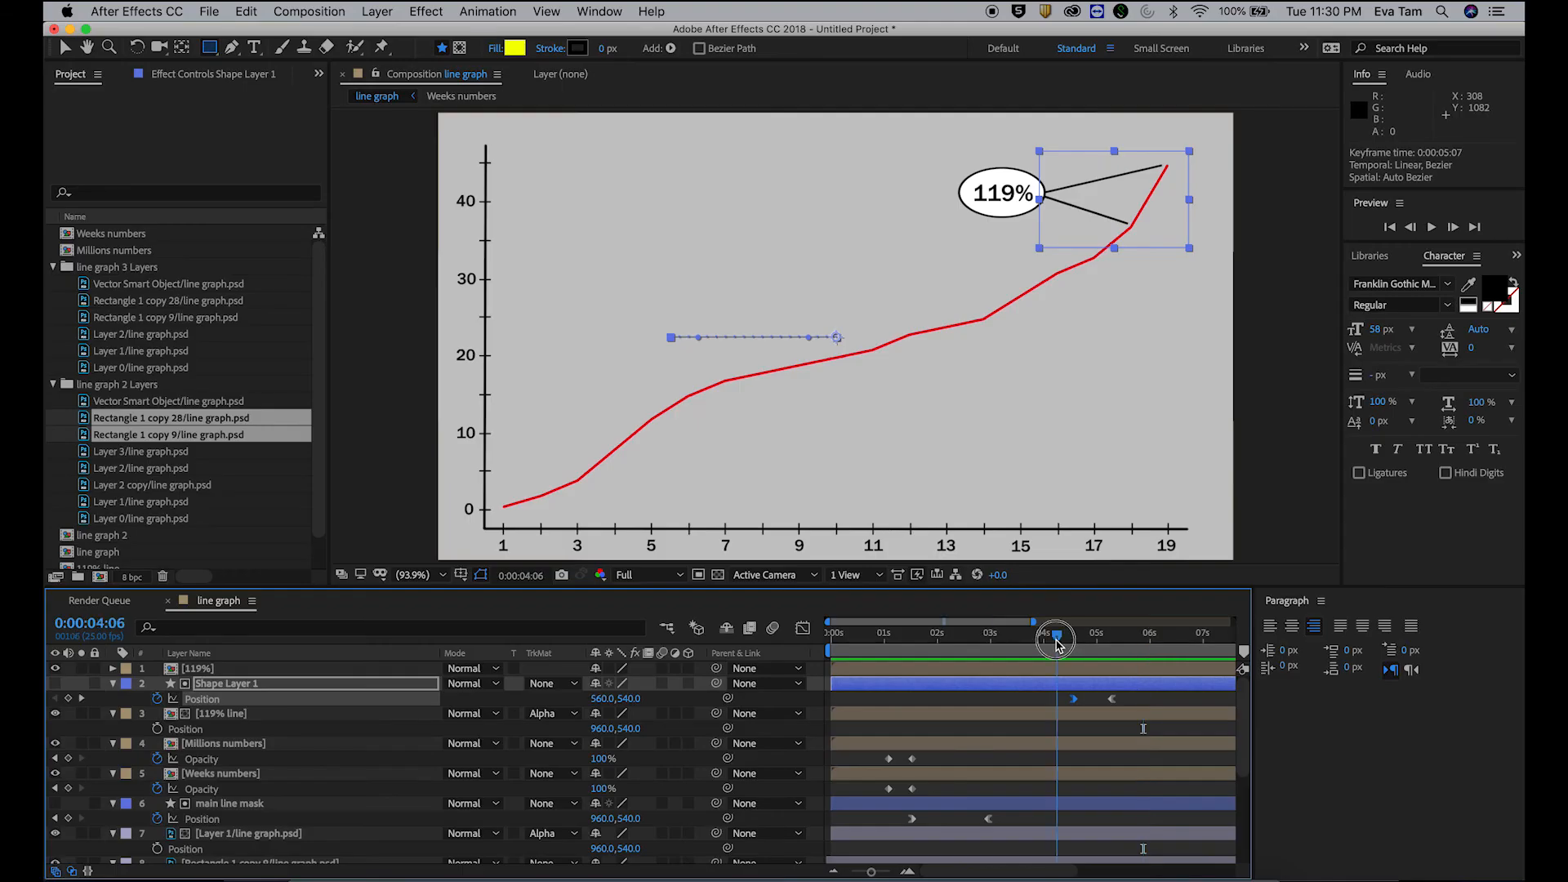
key(space)
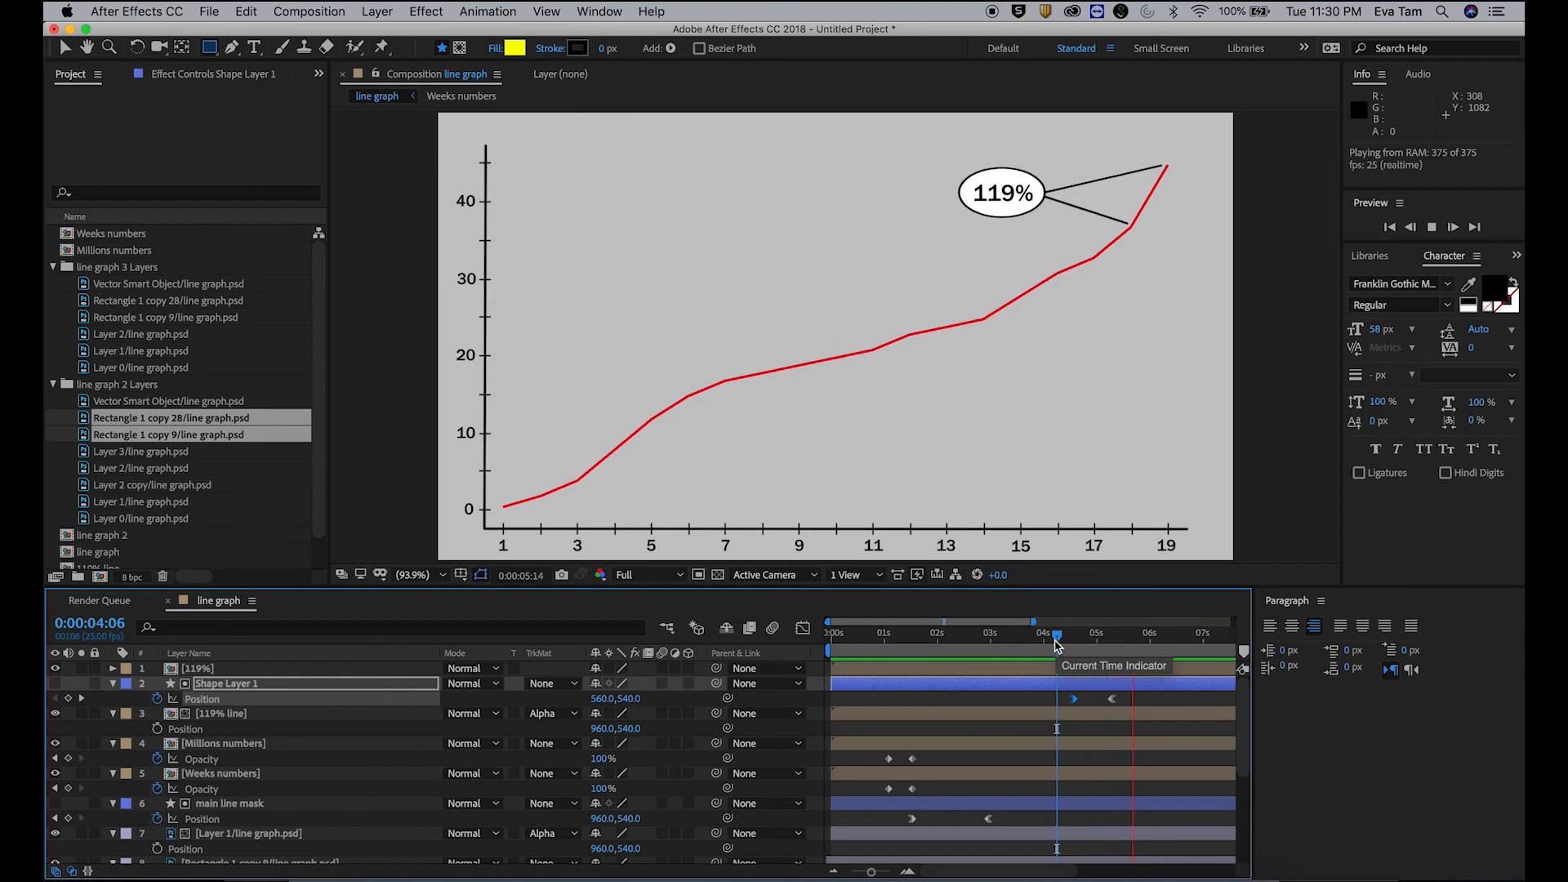
mouse_move(1056, 641)
mouse_down()
mouse_move(1115, 653)
mouse_move(1071, 653)
mouse_up()
key(space)
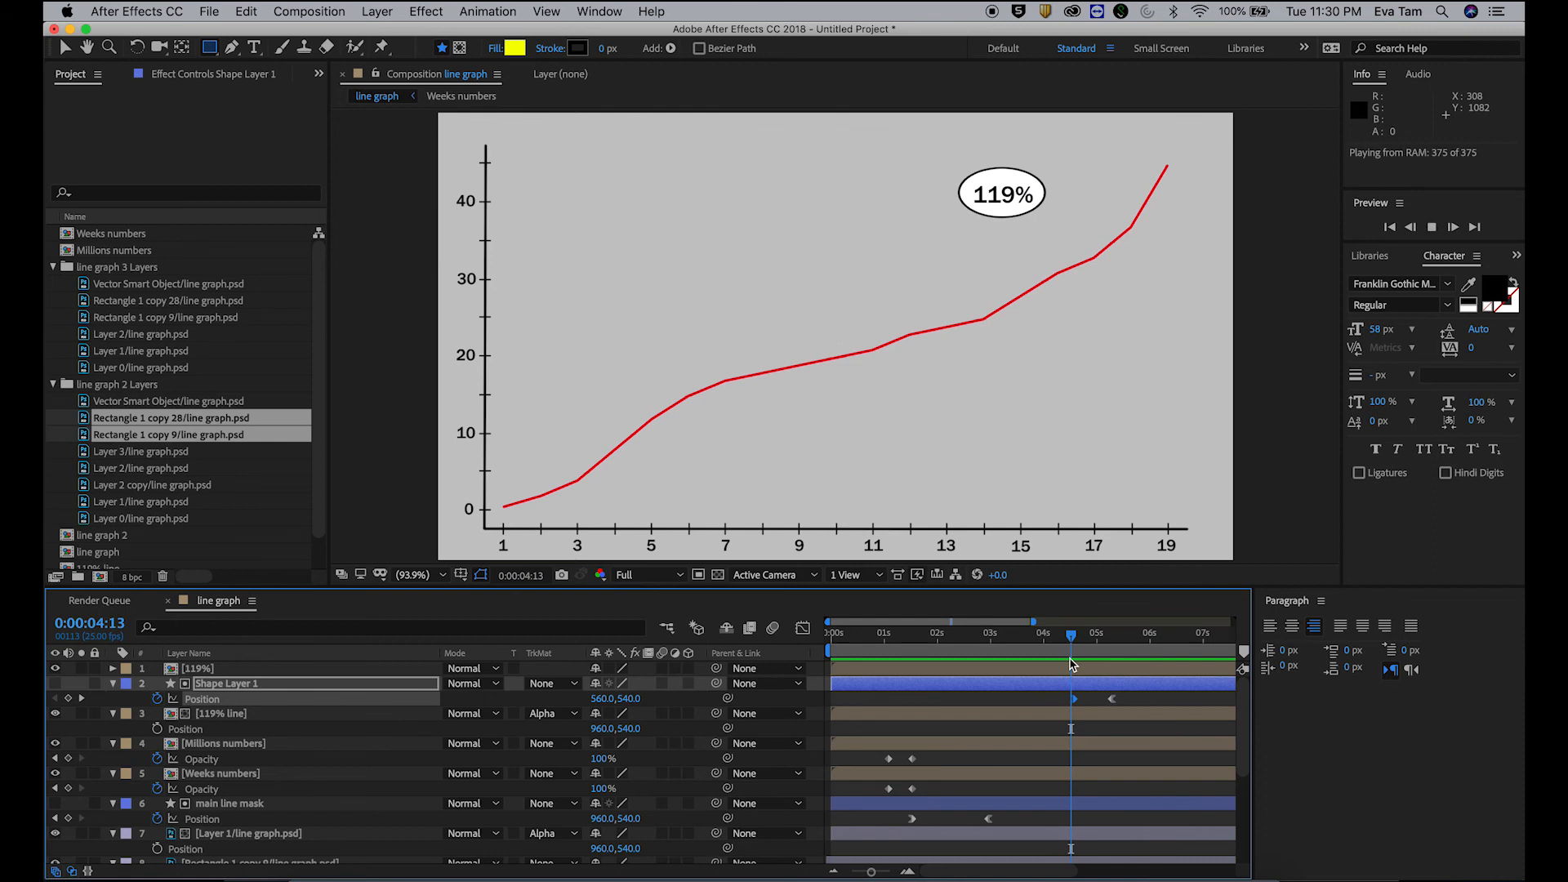
key(space)
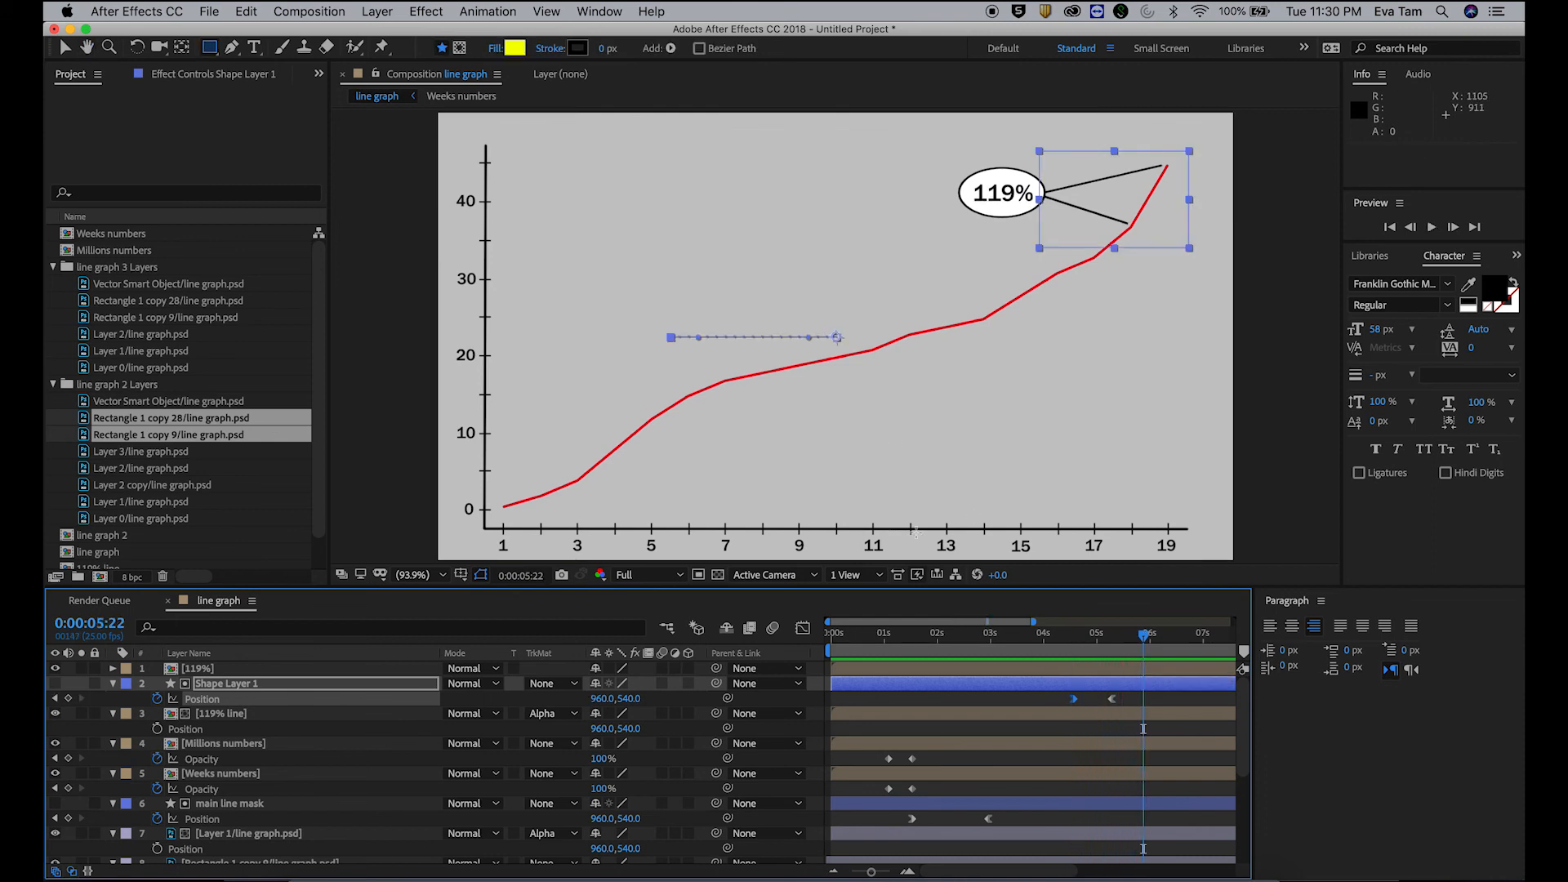
Step: Pre-compose all layers of the composition into a new composition named line graph
click(1054, 668)
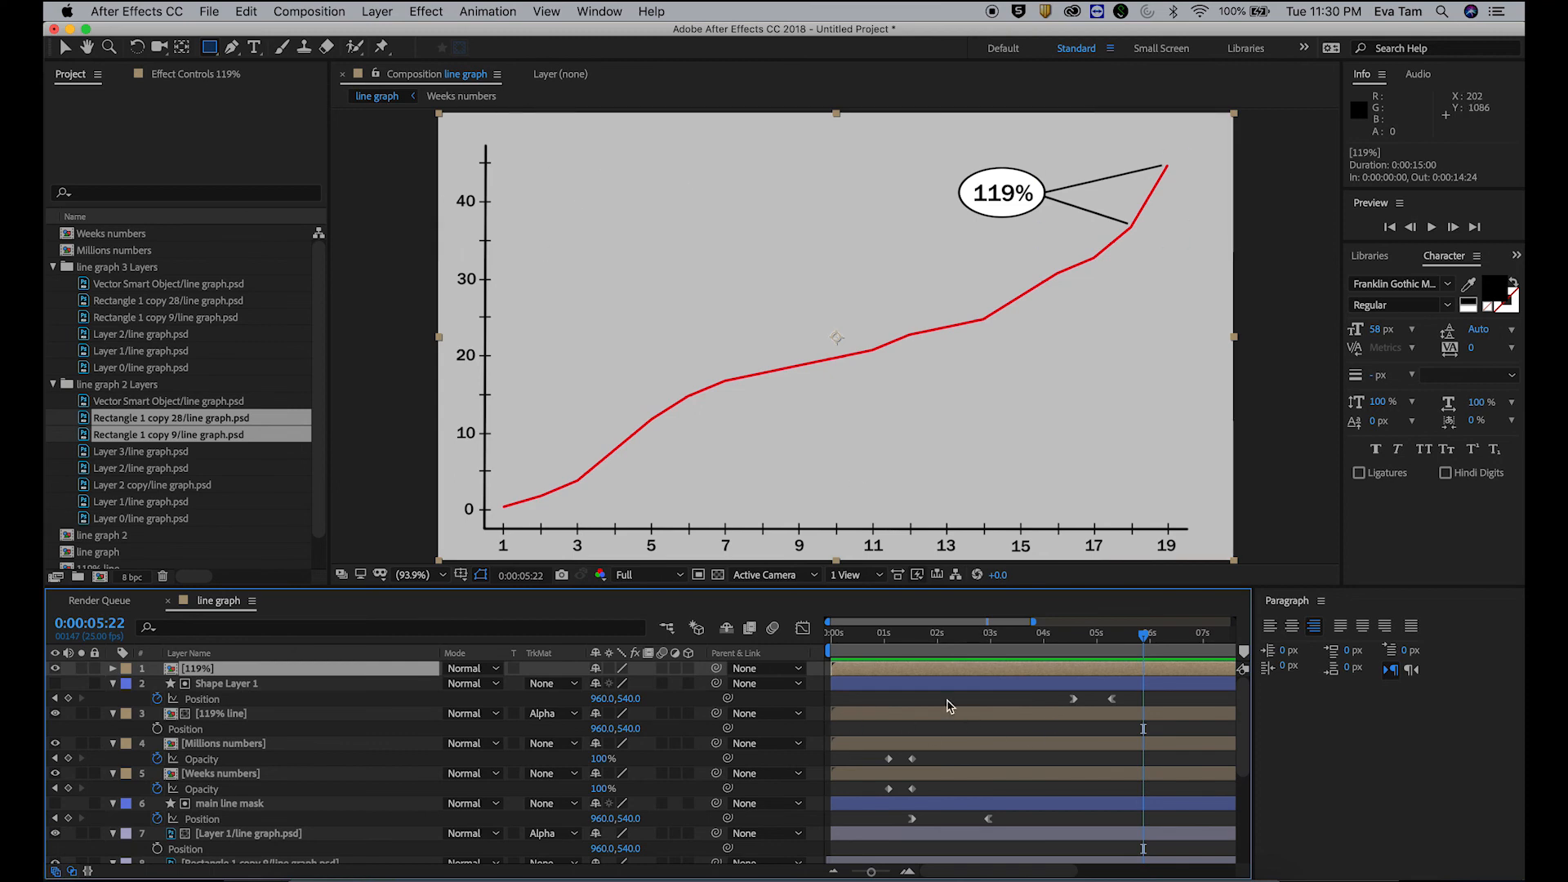
scroll(951, 710, down, 5)
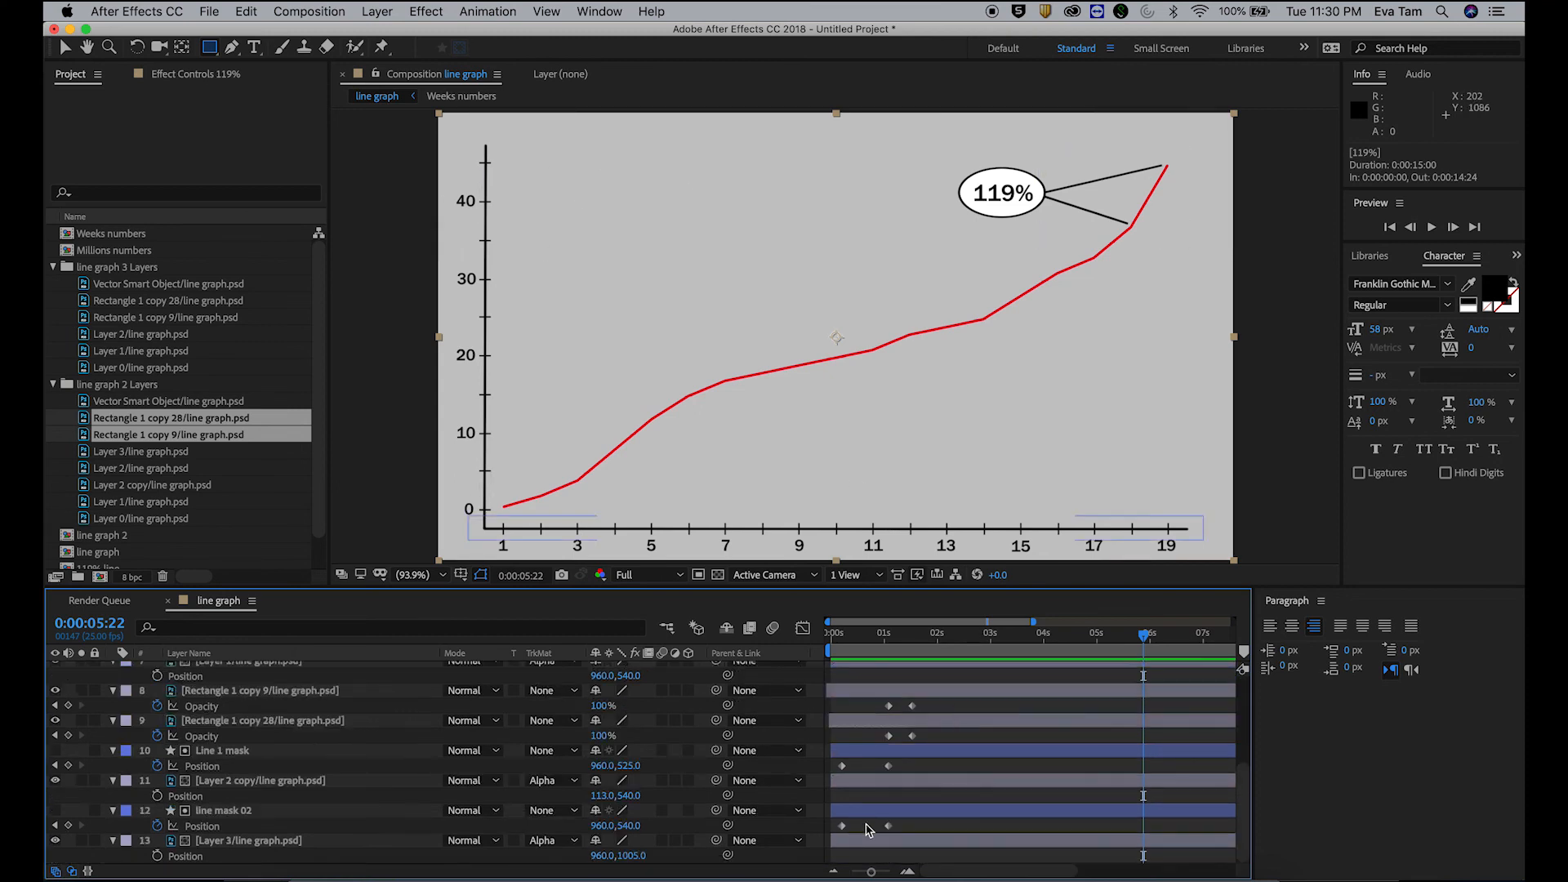
key(super+a)
scroll(959, 747, up, 5)
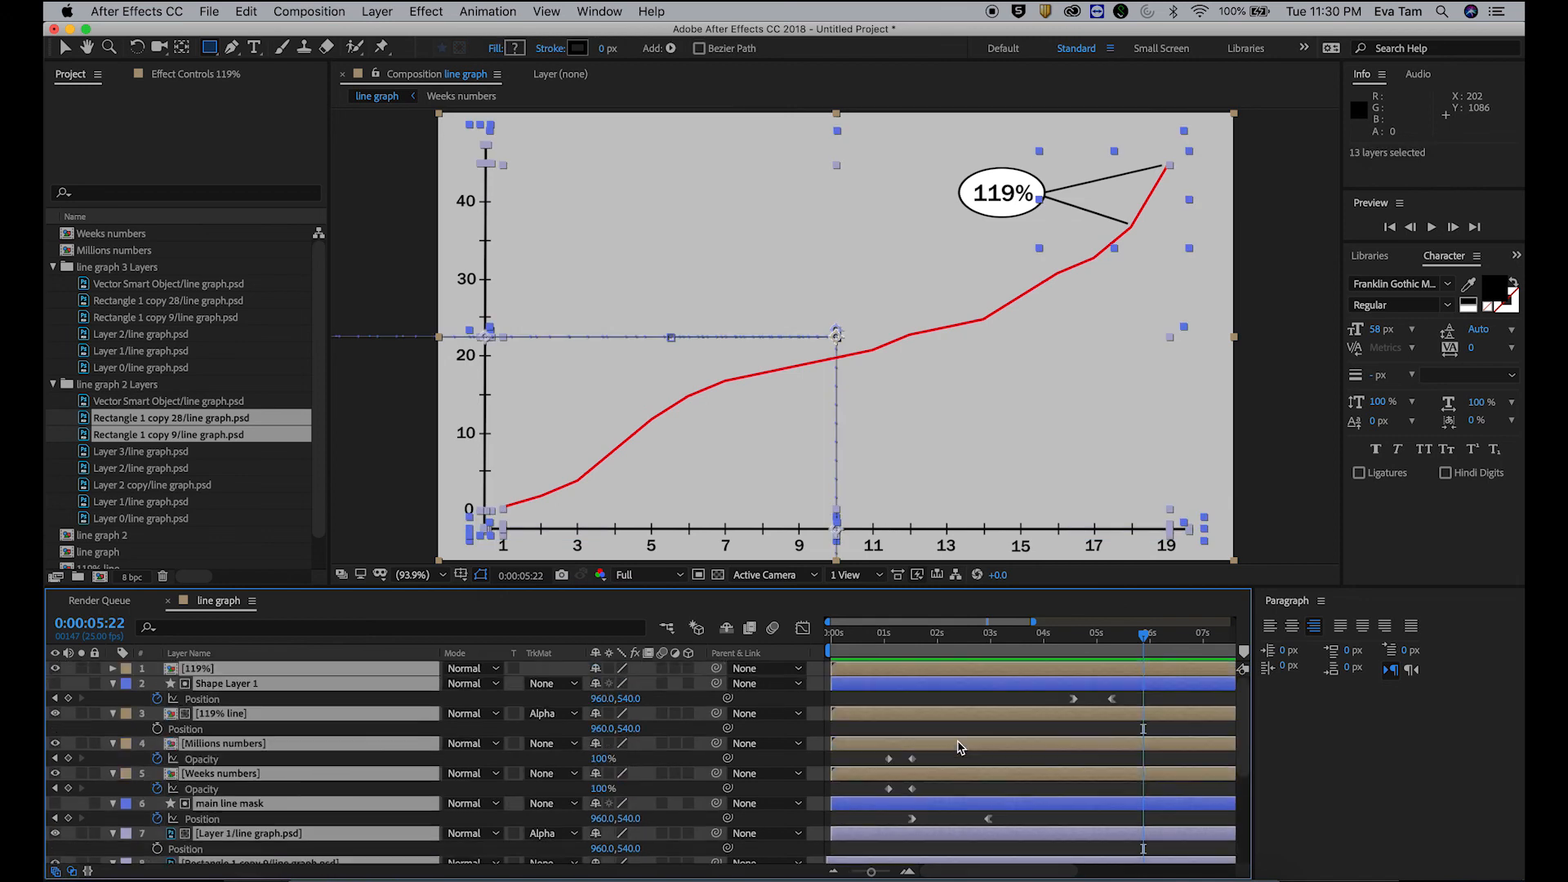
right_click(890, 667)
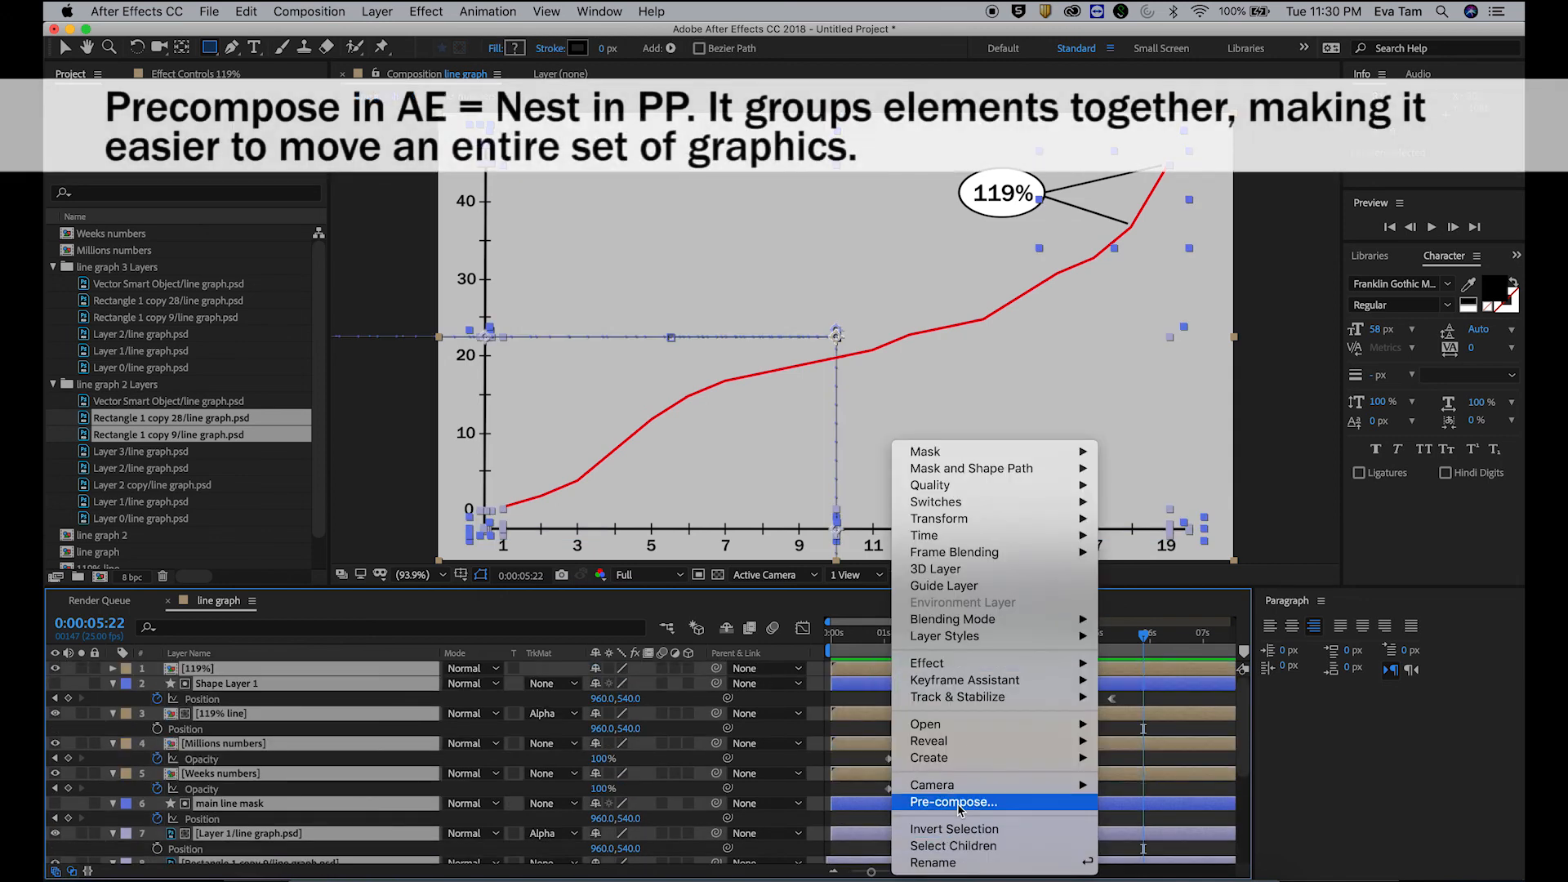
click(954, 802)
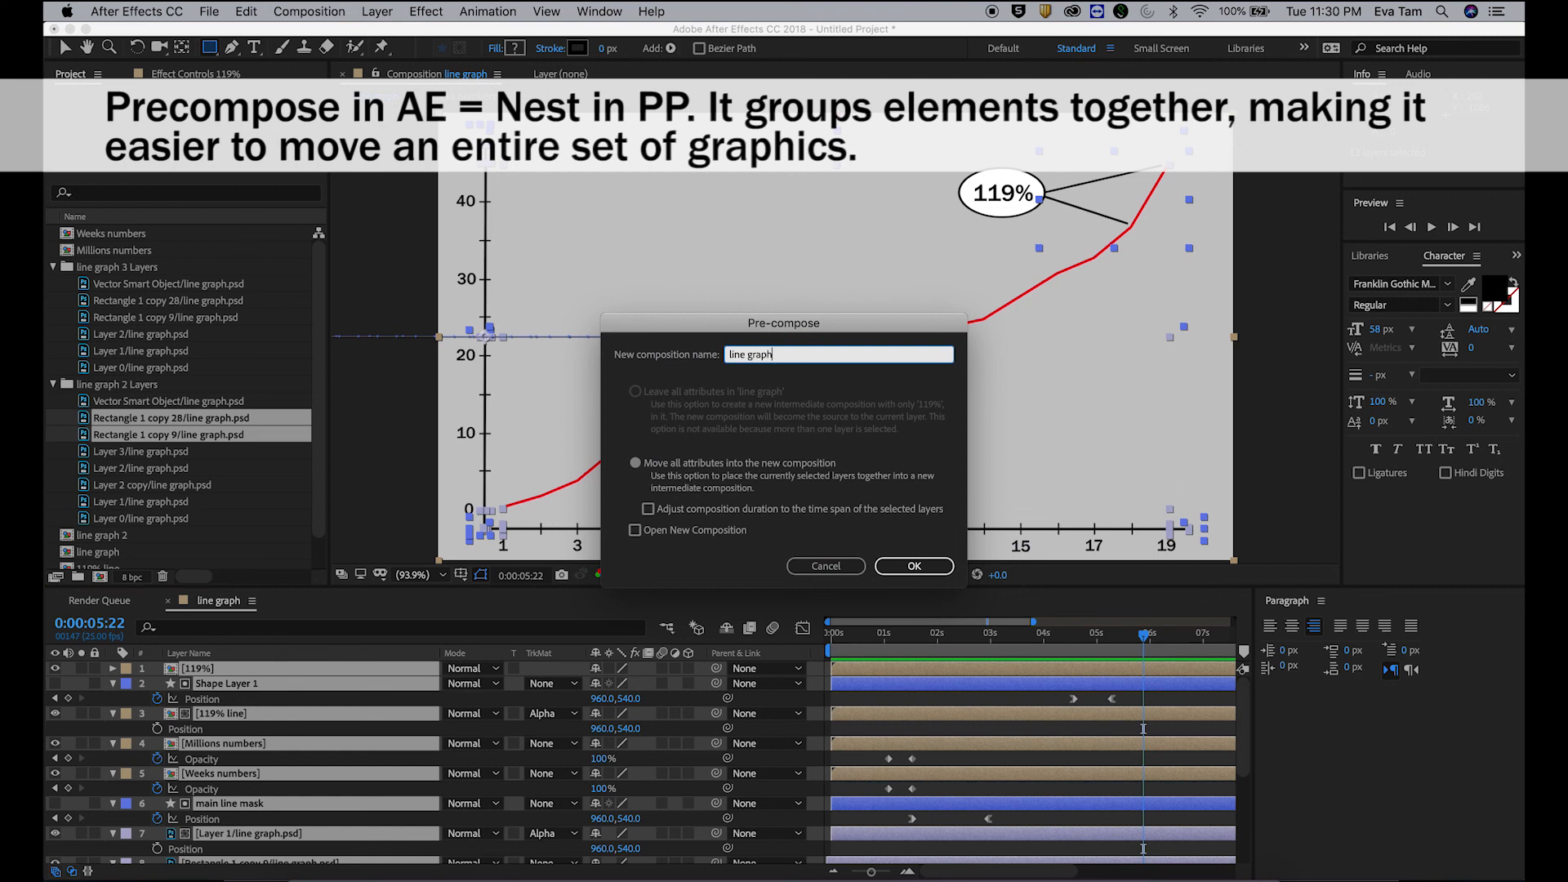
text(line graph)
key(Return)
click(618, 760)
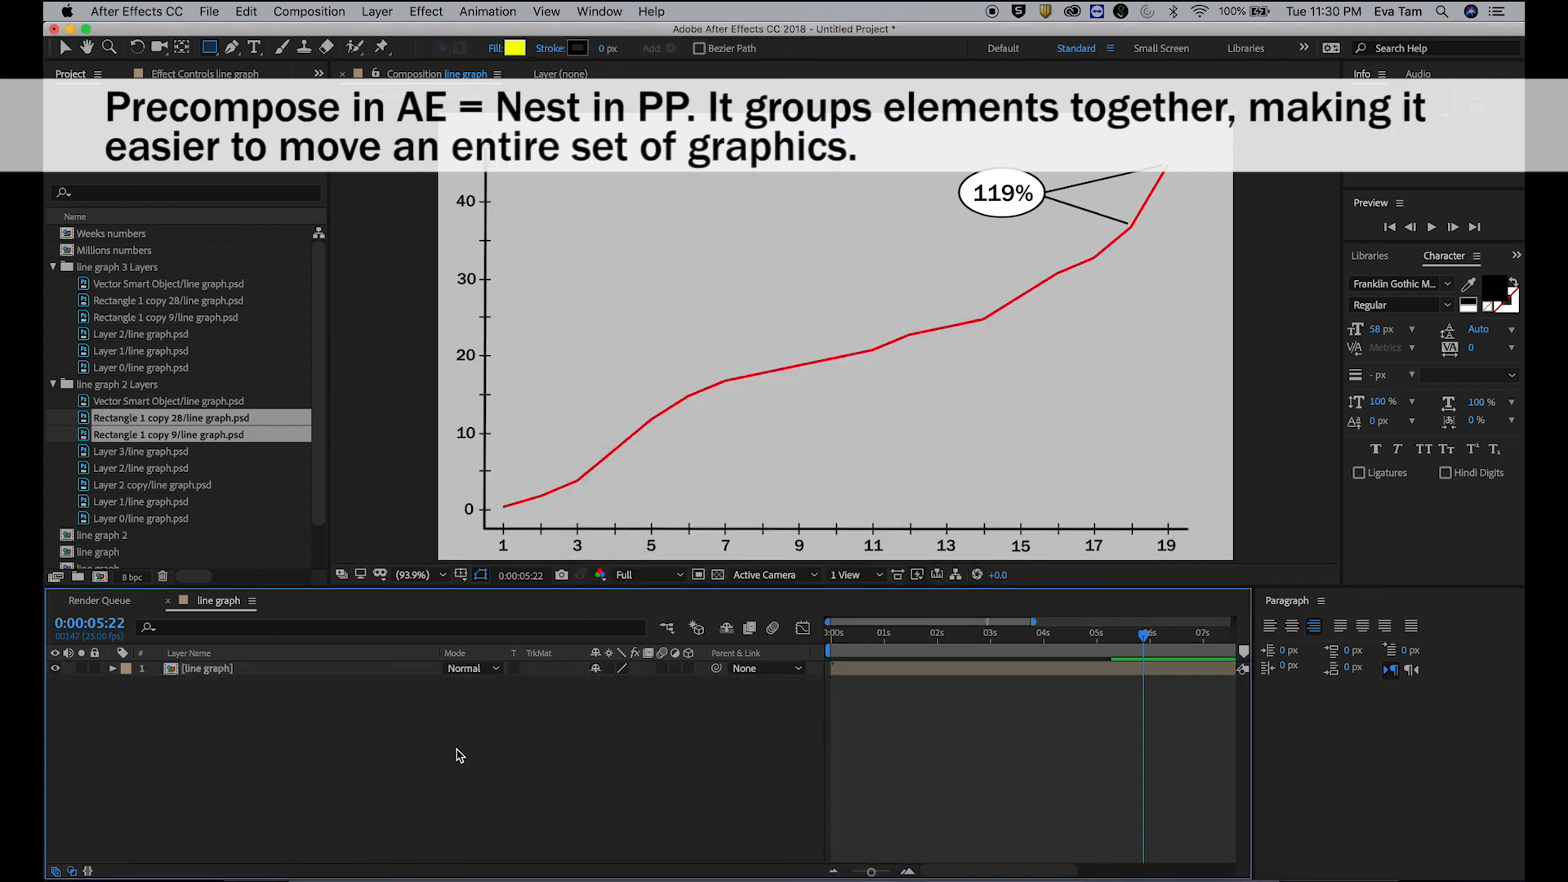
Step: Scale the line graph layer to 80% and shift it slightly downward in the frame
click(935, 670)
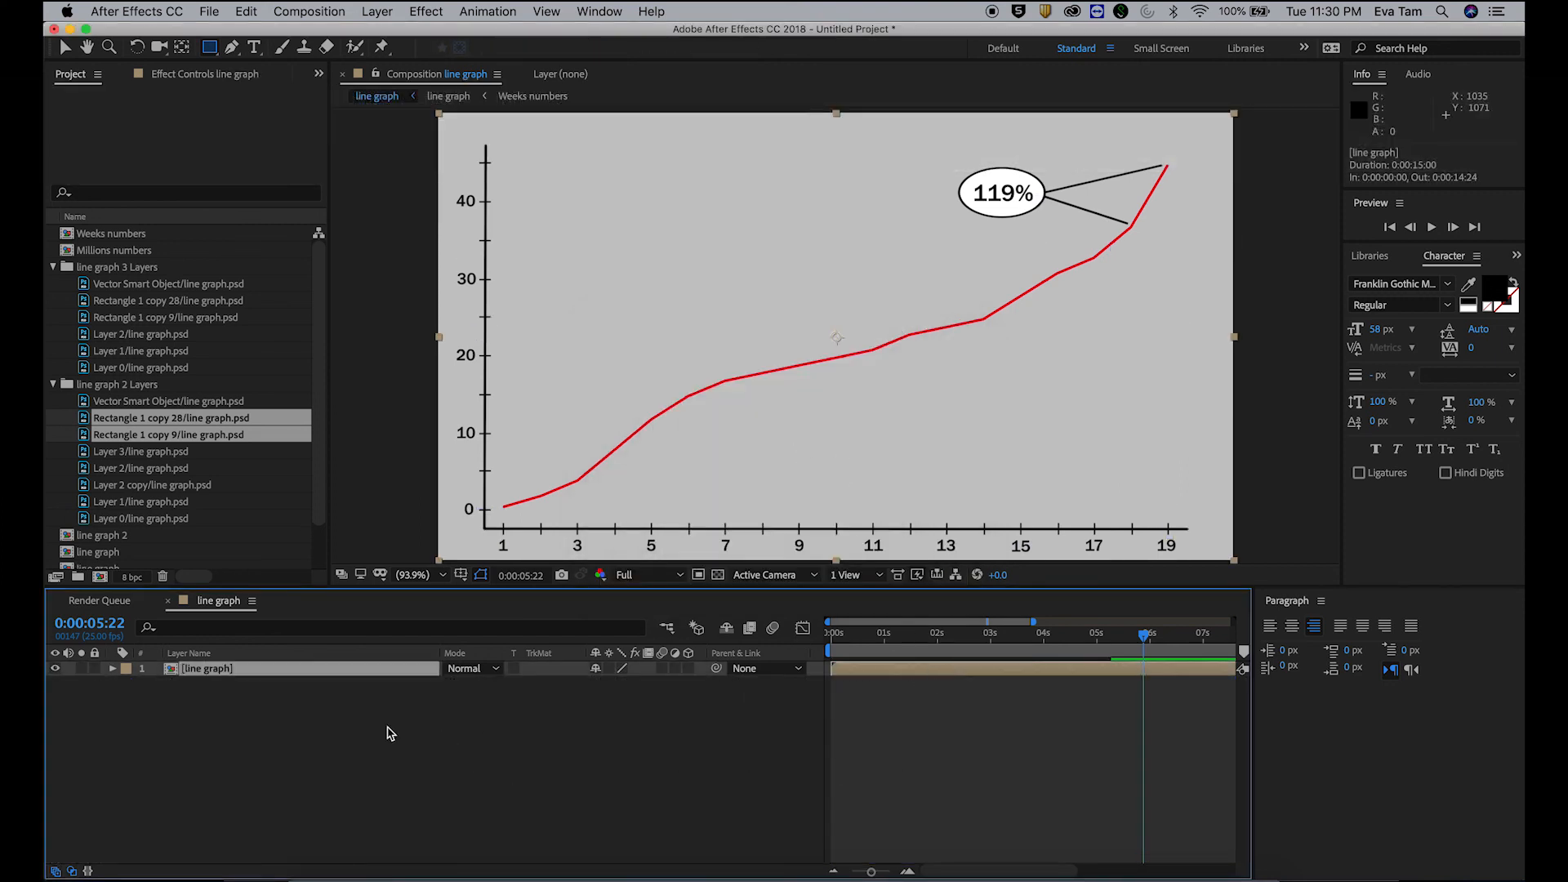
key(s)
drag(643, 690, 637, 686)
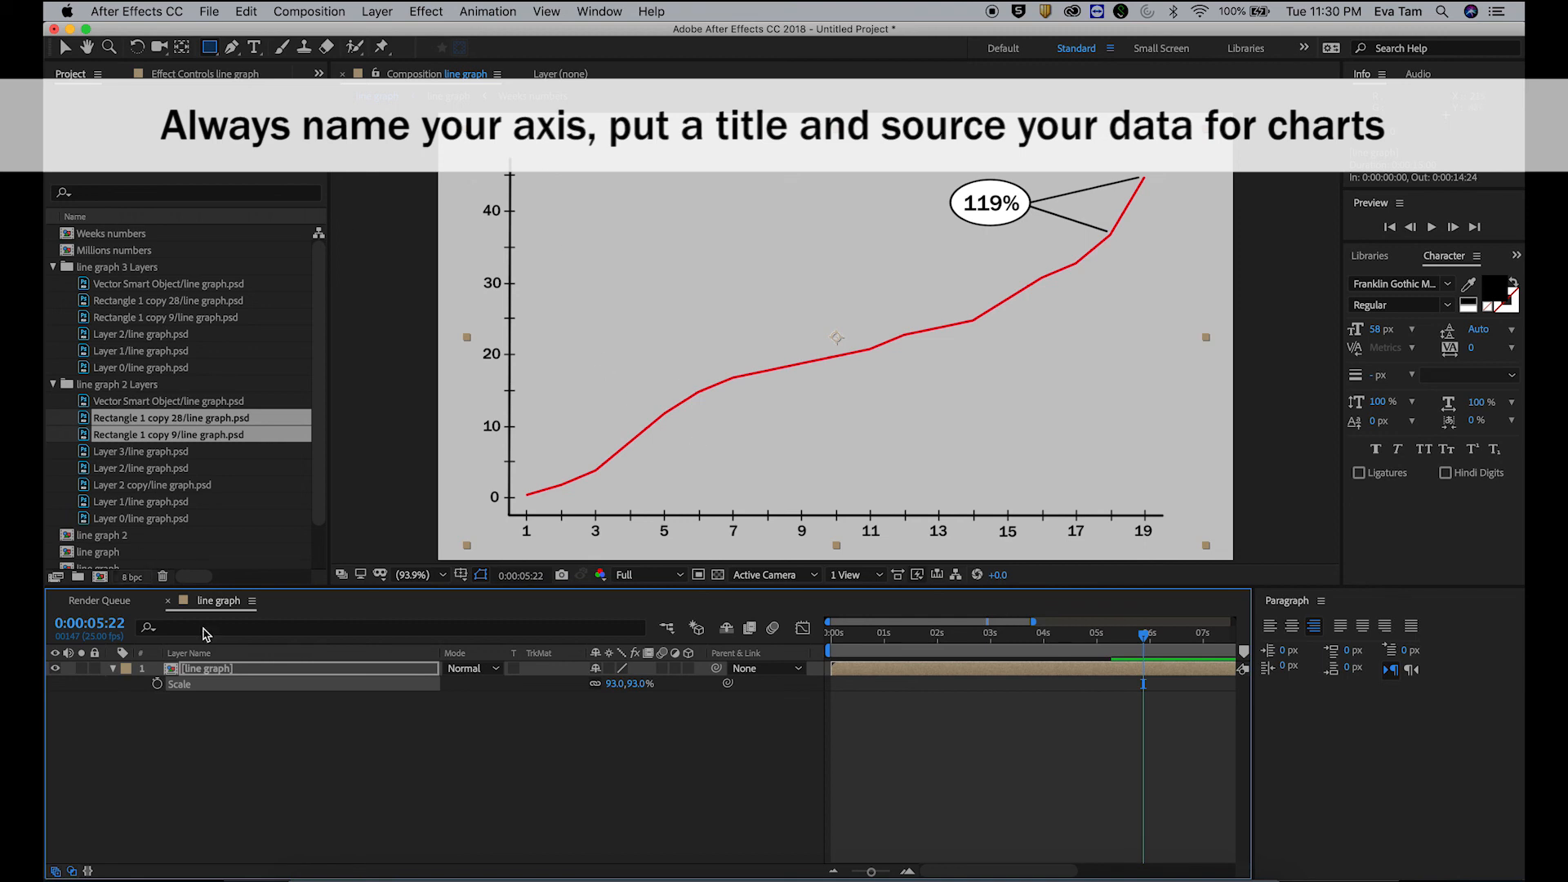
drag(635, 690, 630, 698)
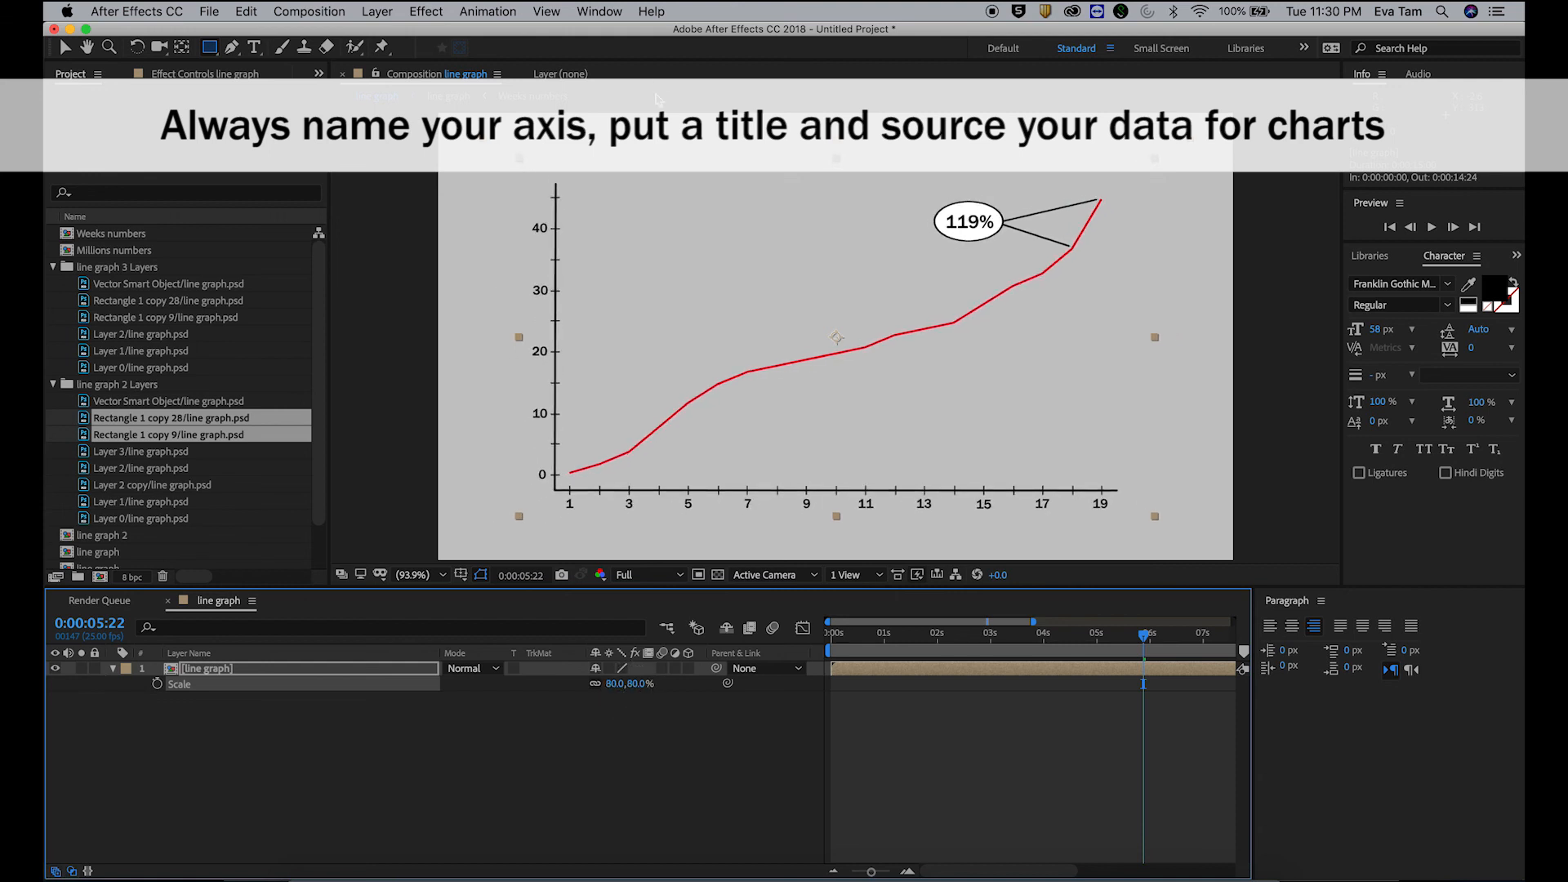
click(65, 46)
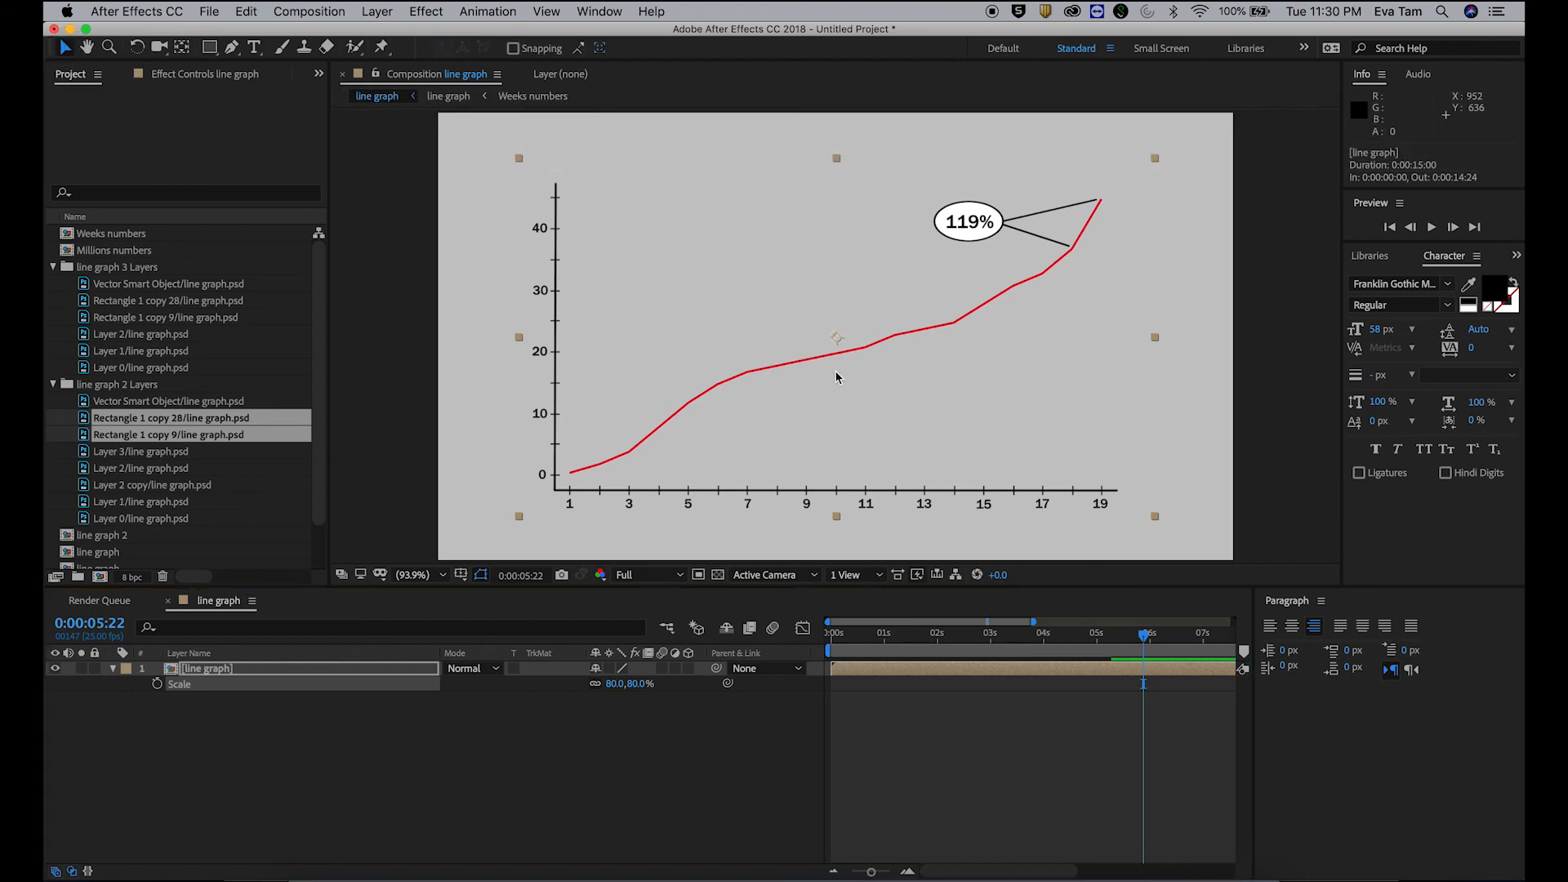
drag(815, 357, 868, 353)
click(940, 759)
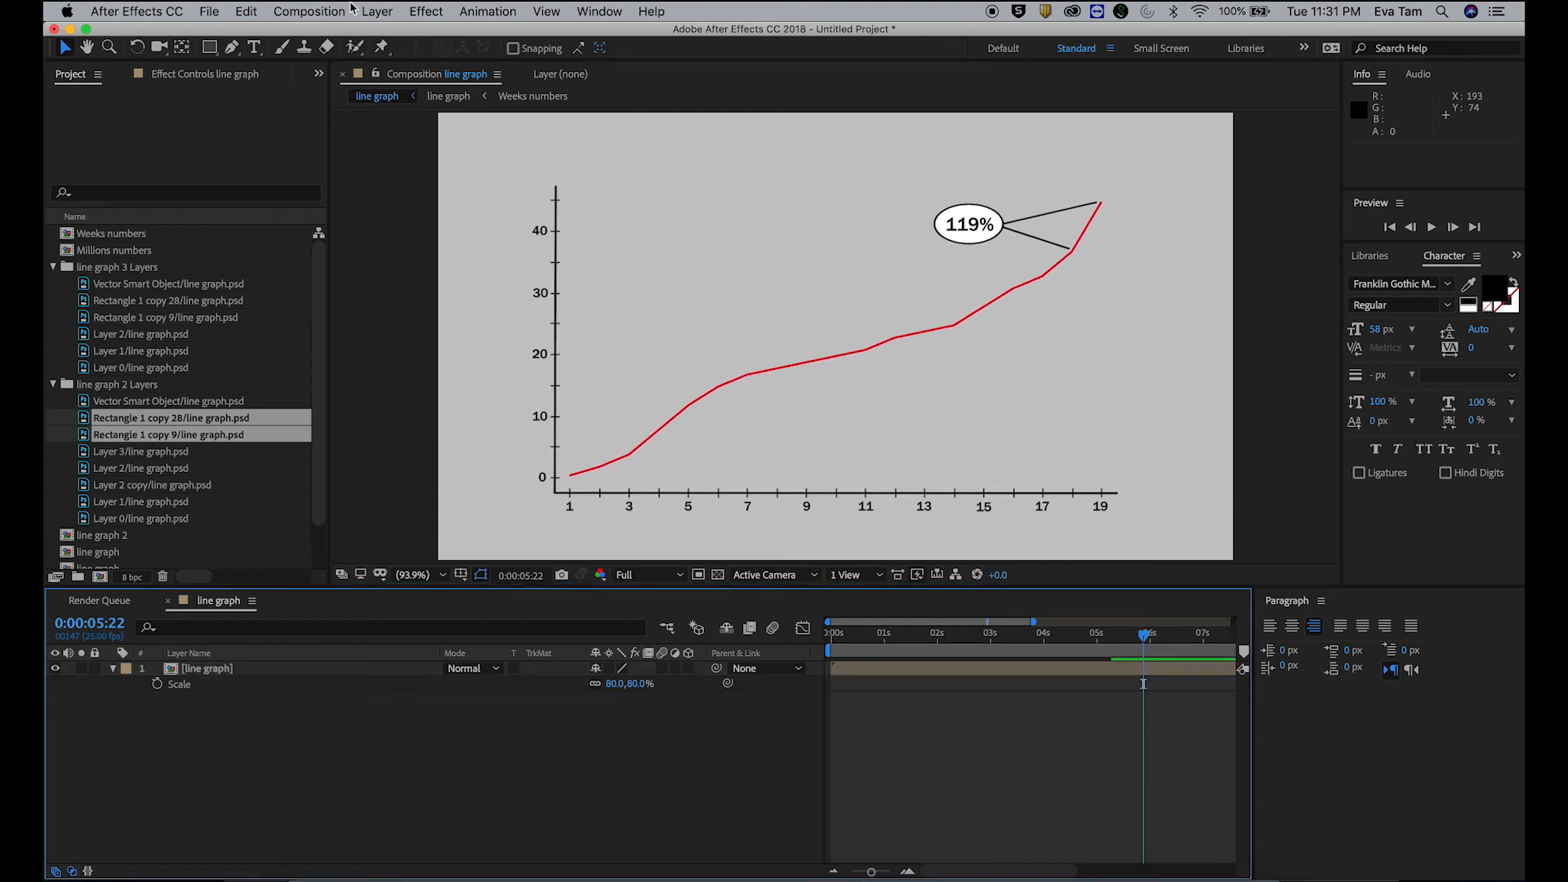
Step: Check the script document in Chrome and start a centre-aligned text layer reading "Parasite's" near the top of the vertical axis
click(258, 48)
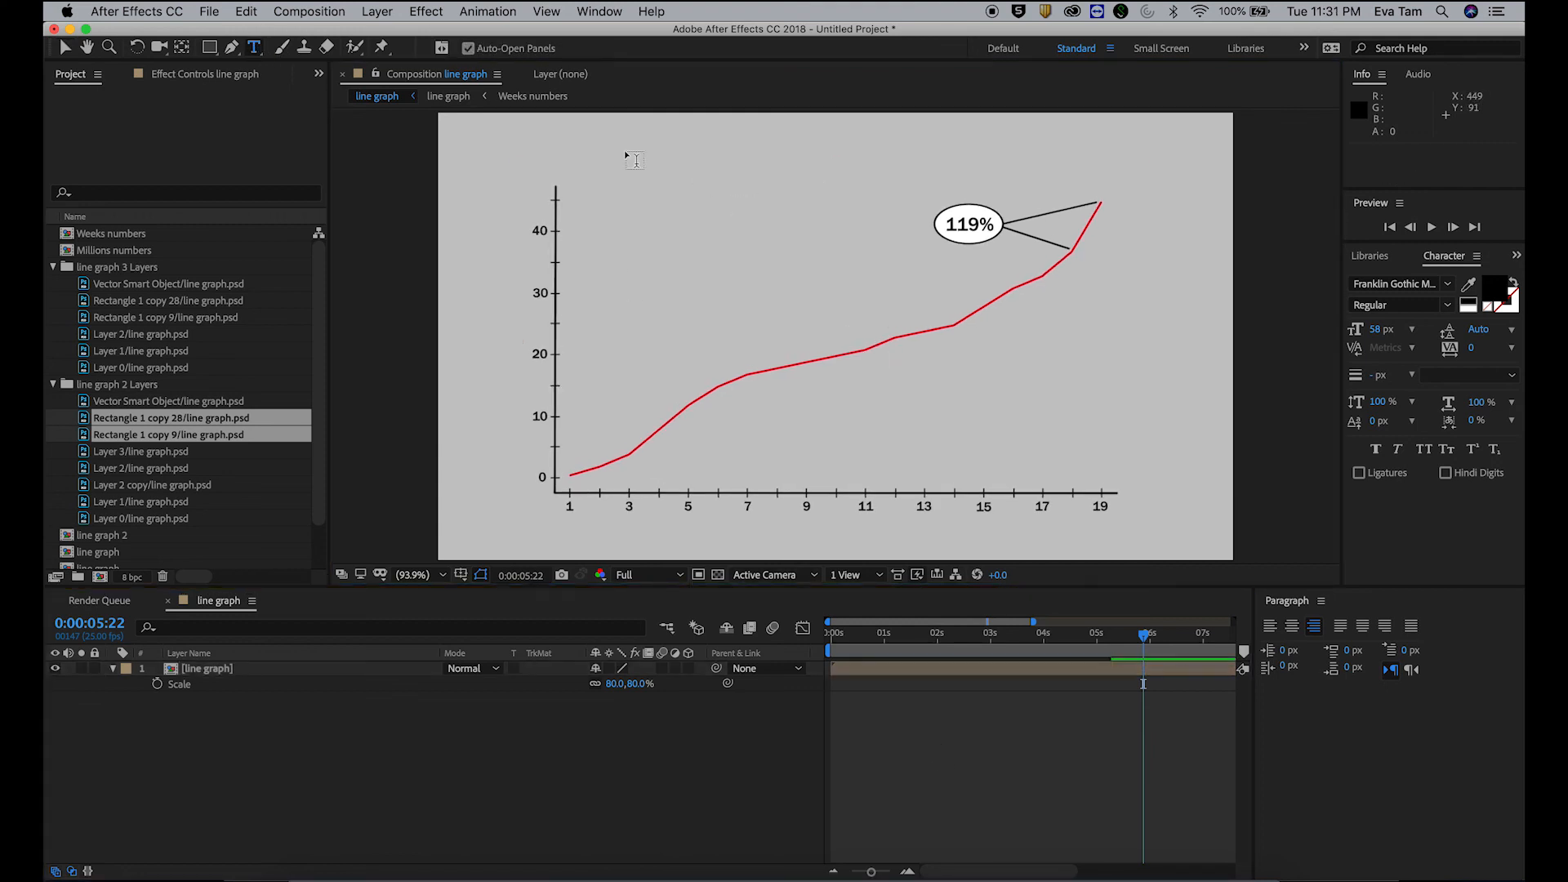
click(629, 217)
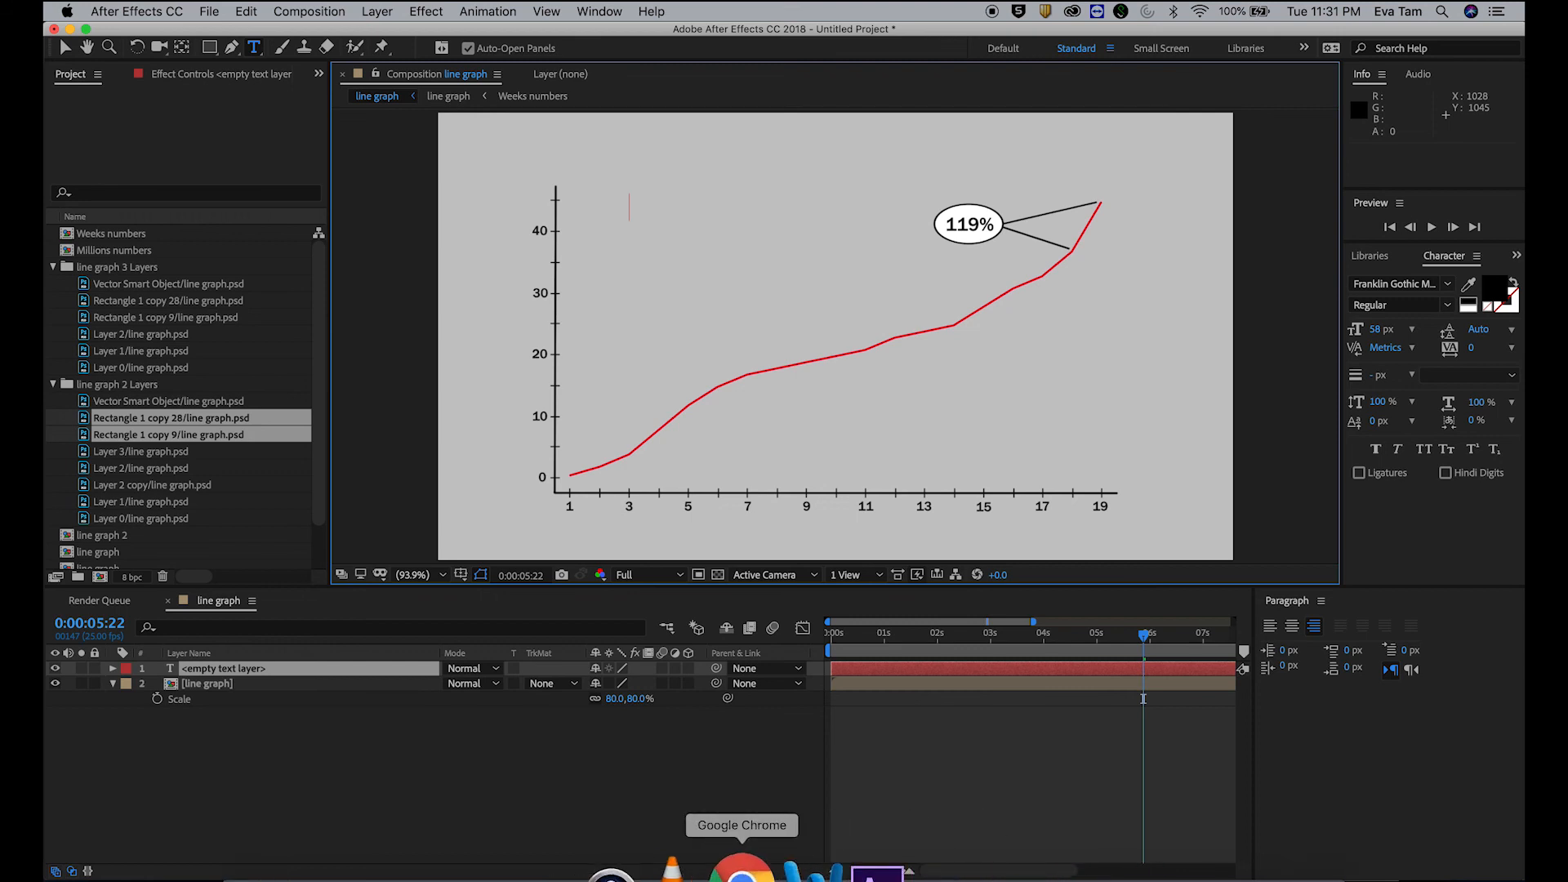
click(741, 872)
click(776, 43)
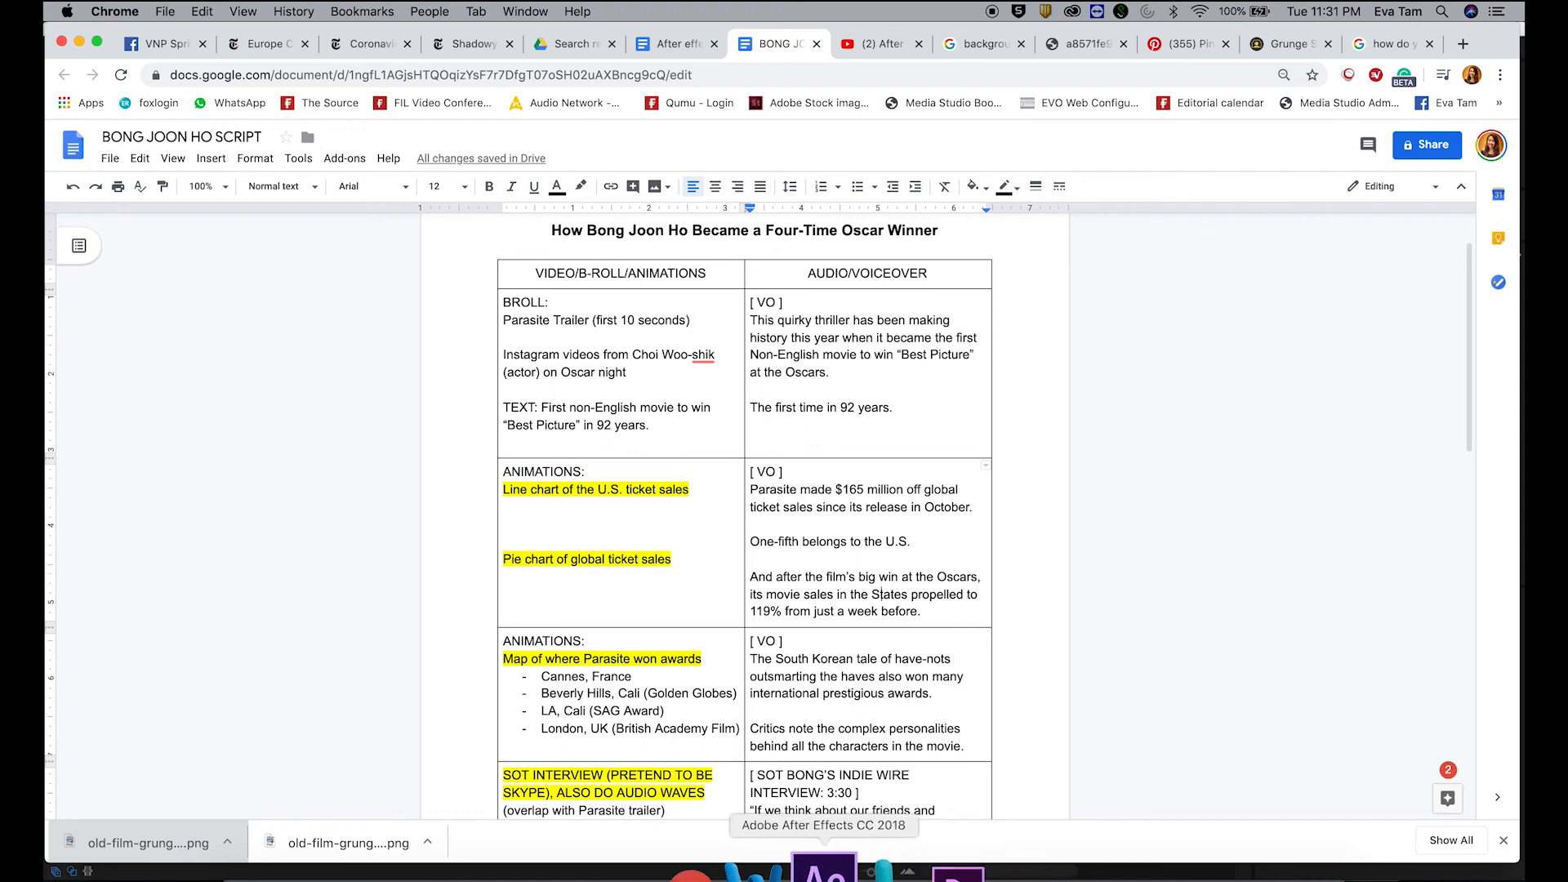
click(772, 872)
text(Parasite's)
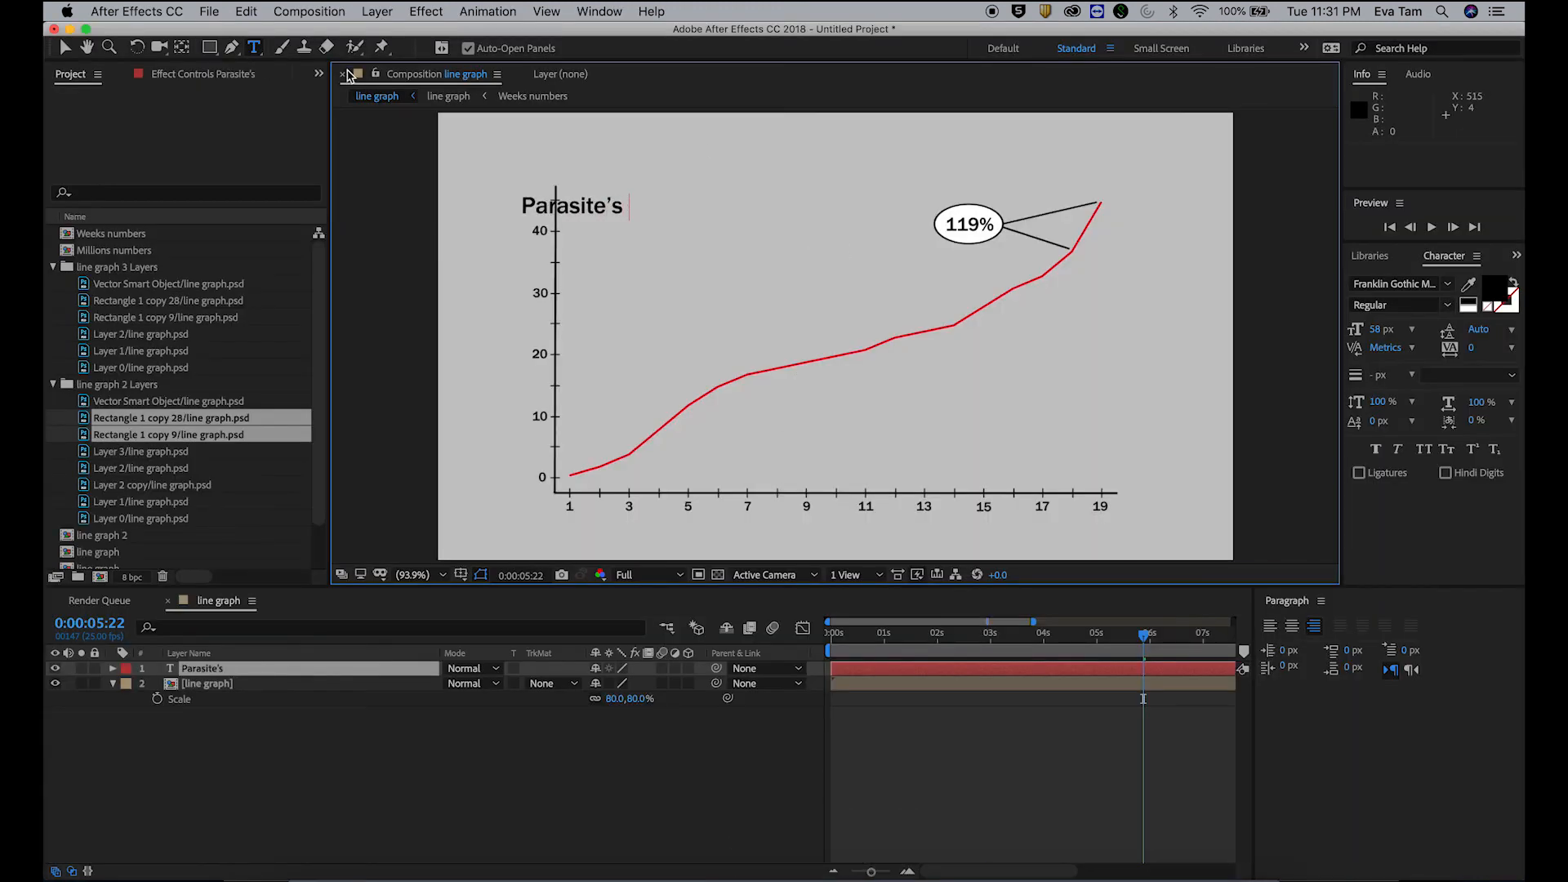
key(super+a)
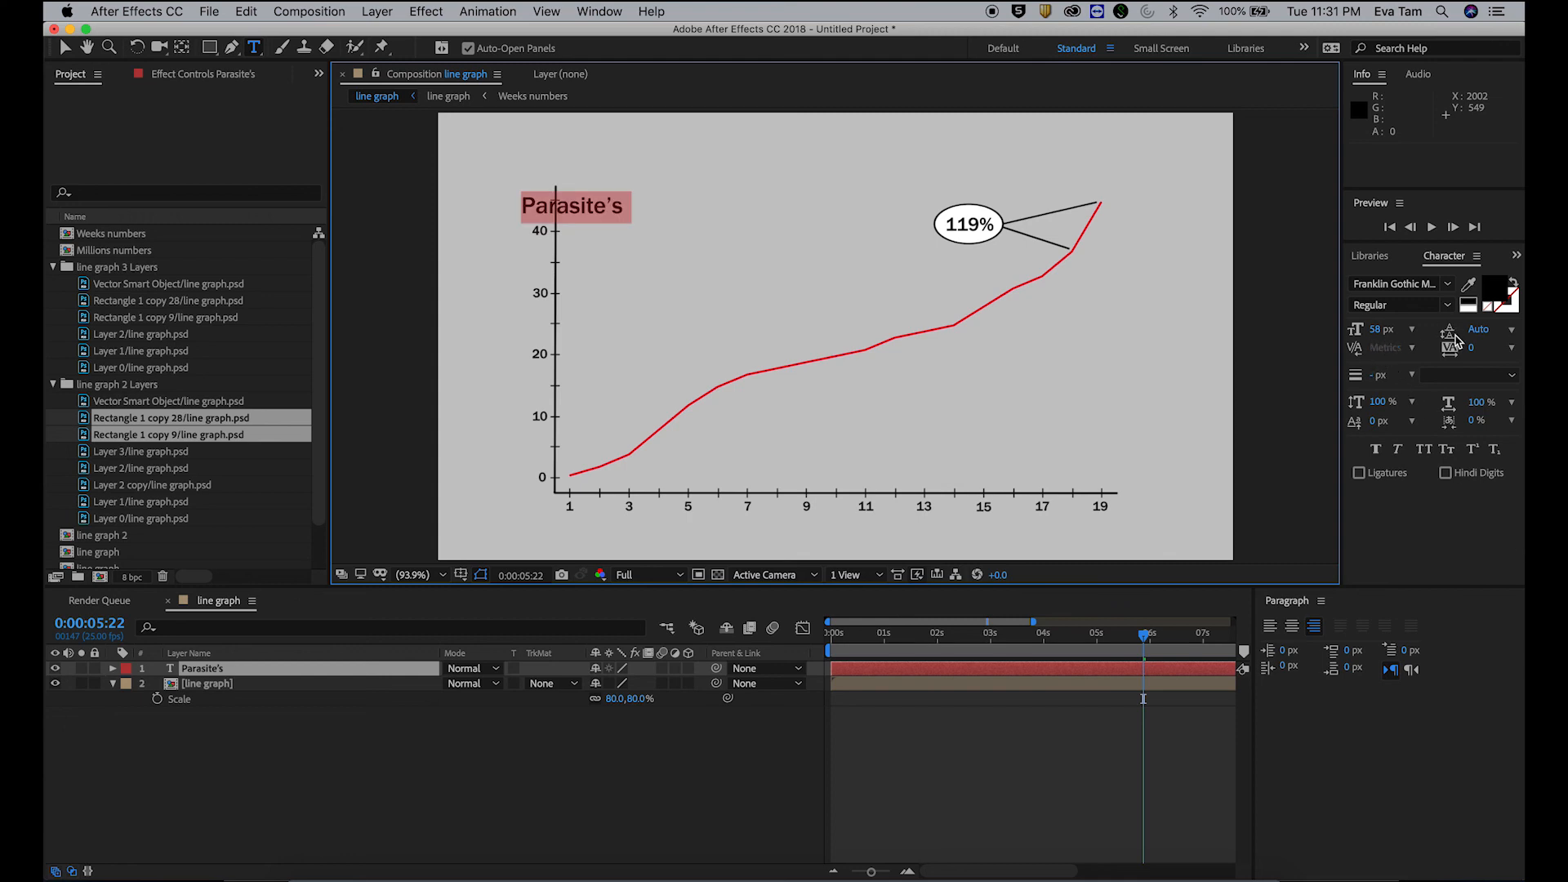
click(1290, 627)
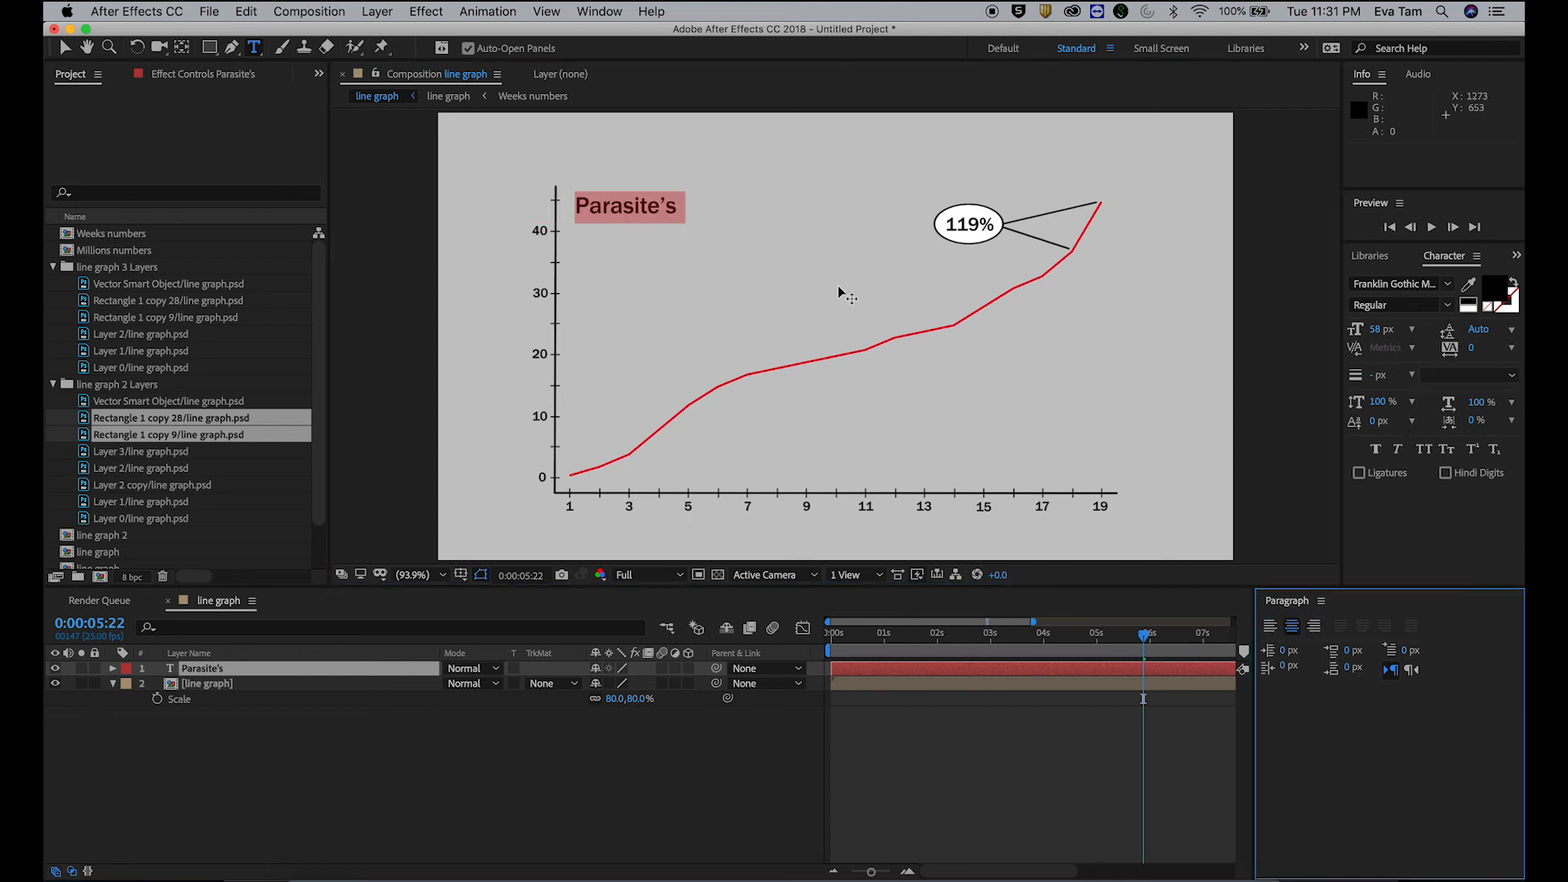
Step: Complete the title as "Parasite's Weekly Box Office Ticket Sales in the U.S." at 70 px and centre it above the graph
click(677, 222)
text(We)
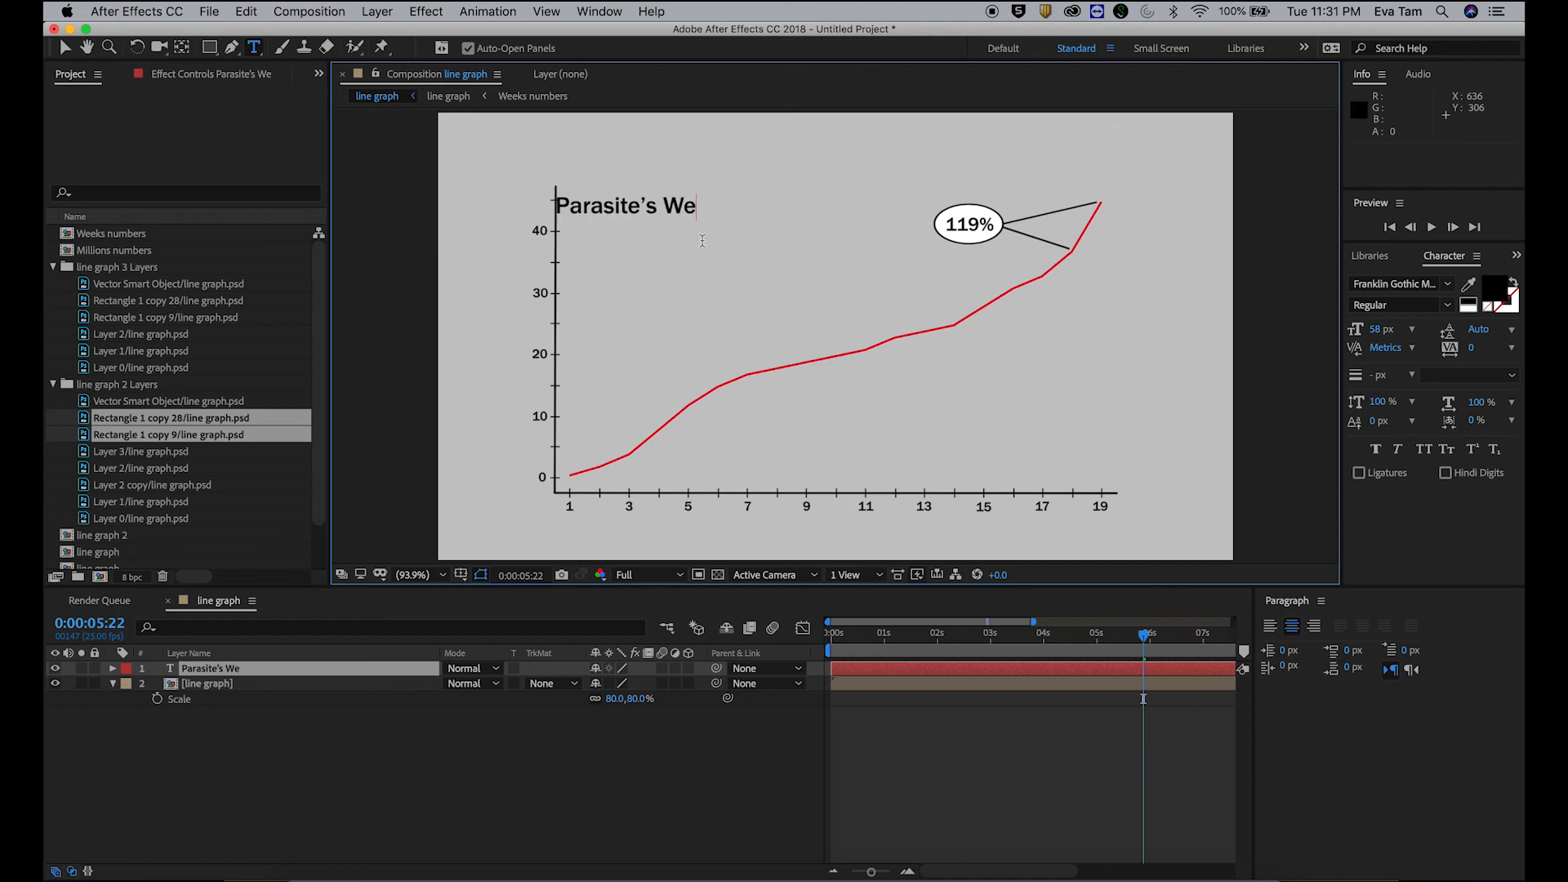
text(ekly Box Office)
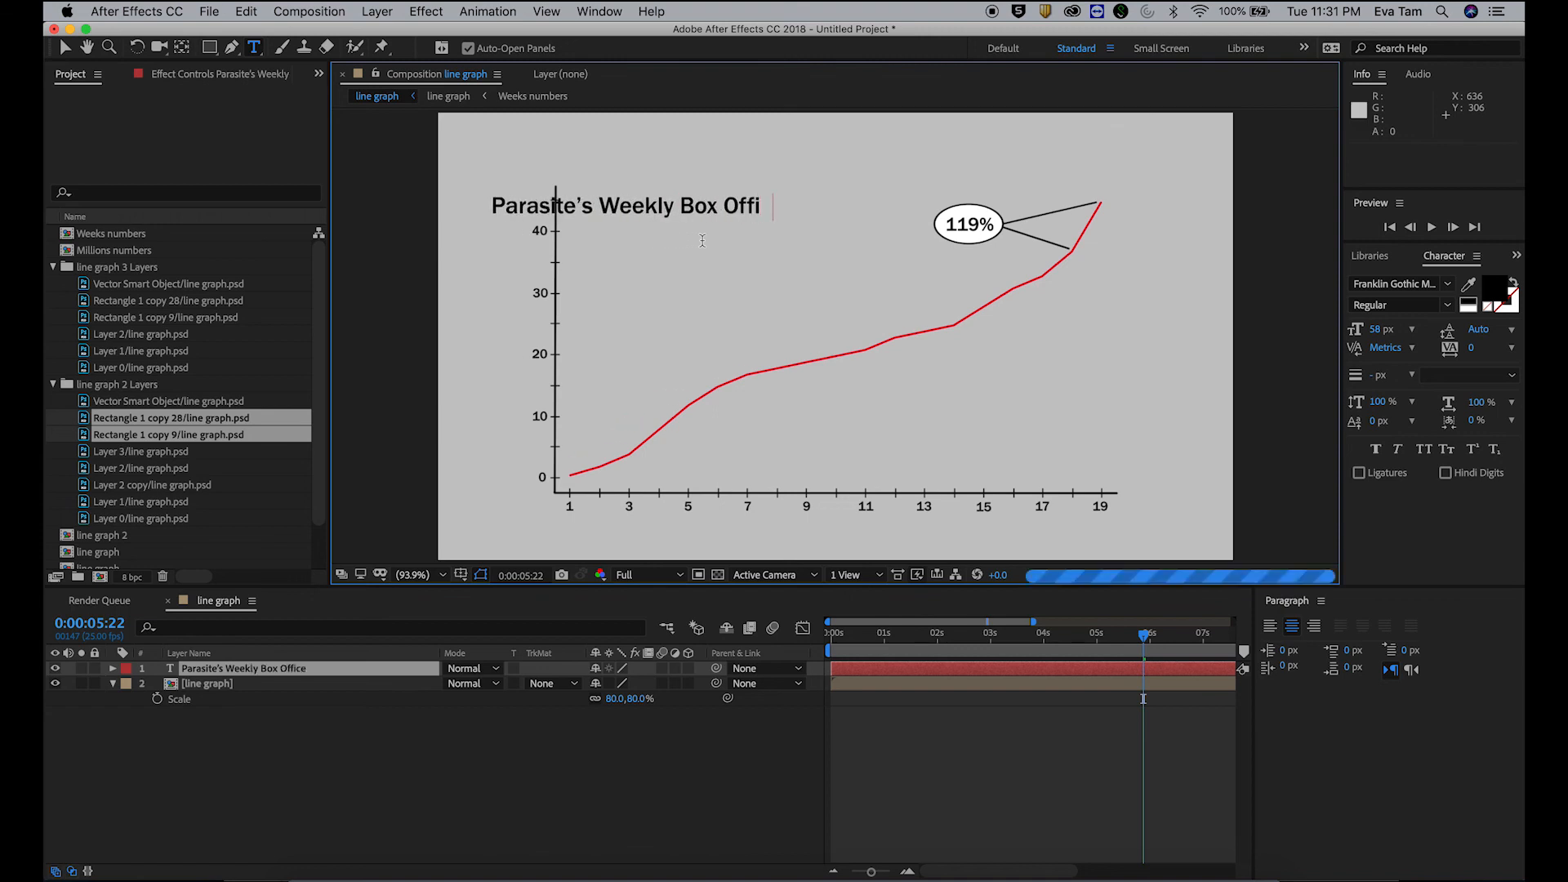
text( In th)
key(BackSpace)
key(BackSpace)
key(BackSpace)
key(BackSpace)
key(BackSpace)
key(BackSpace)
text(T)
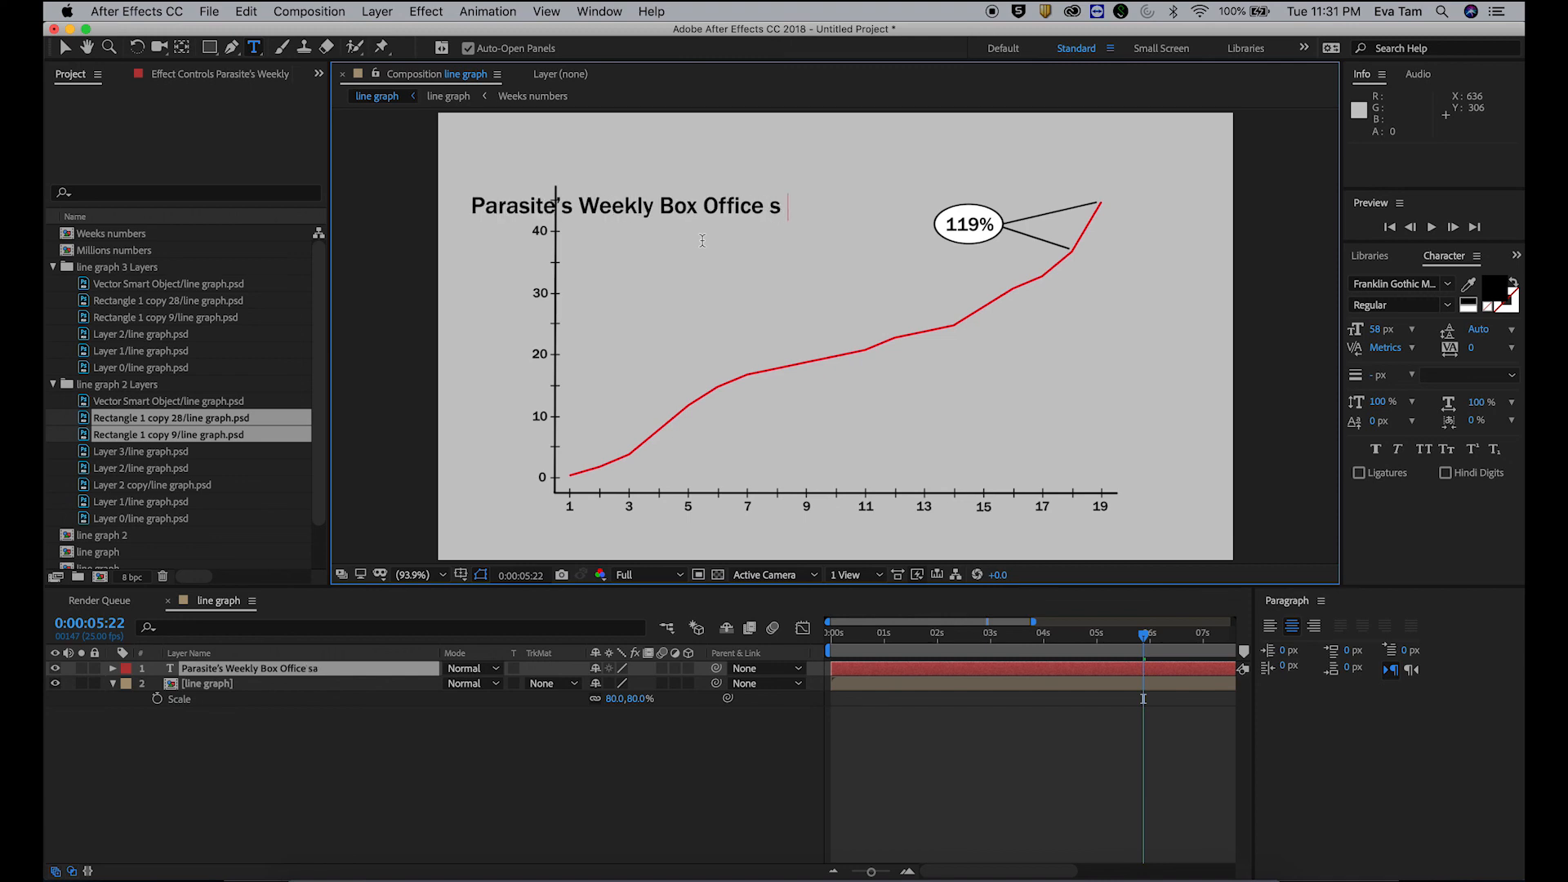
text(icket Sales in the U.)
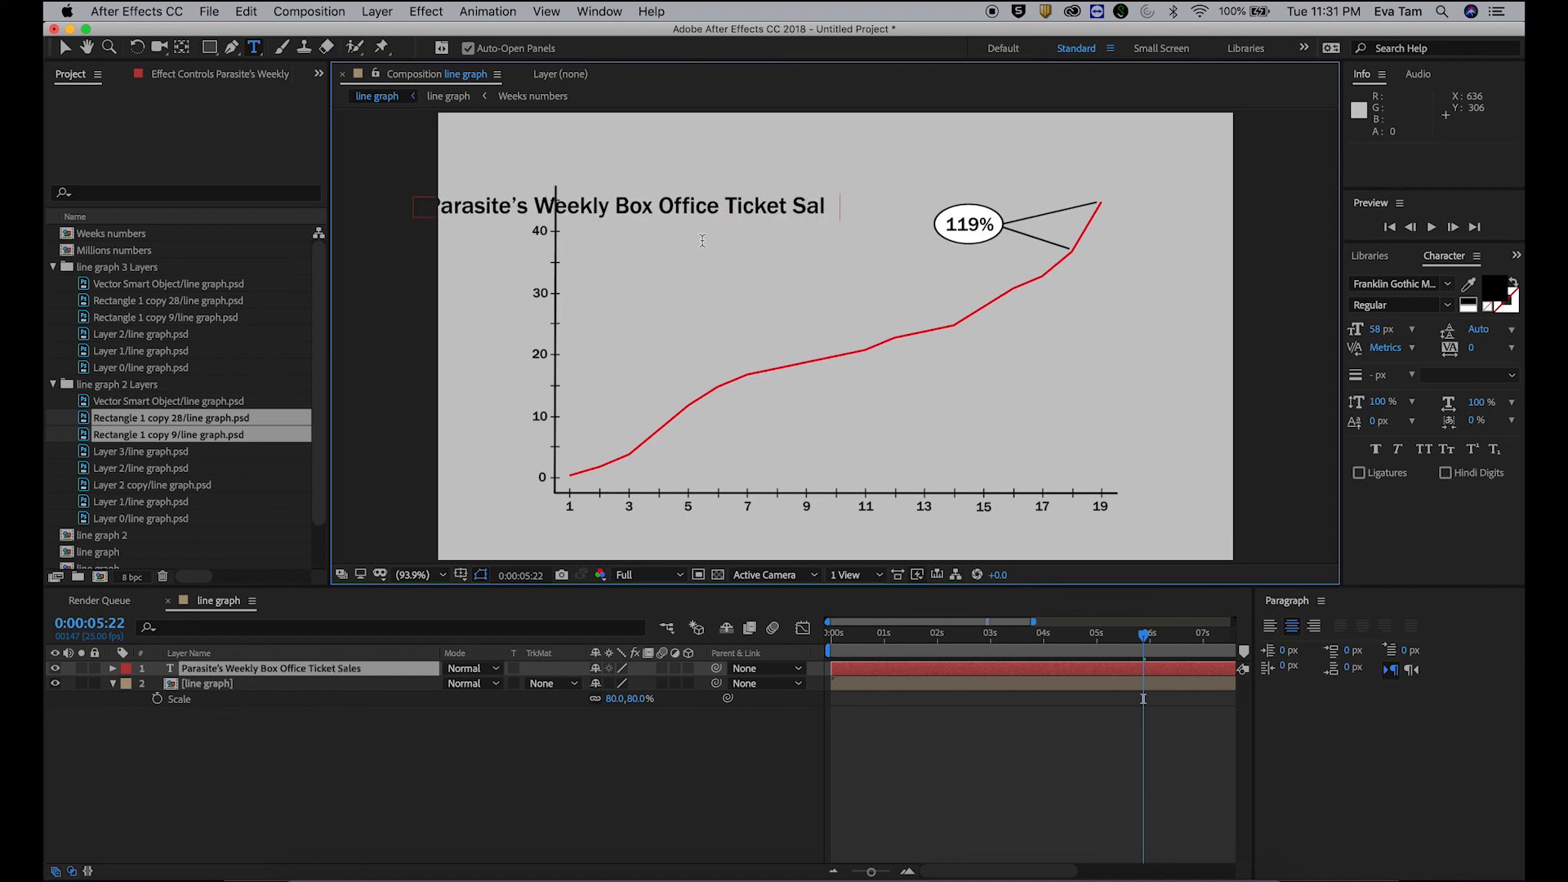
text(S.)
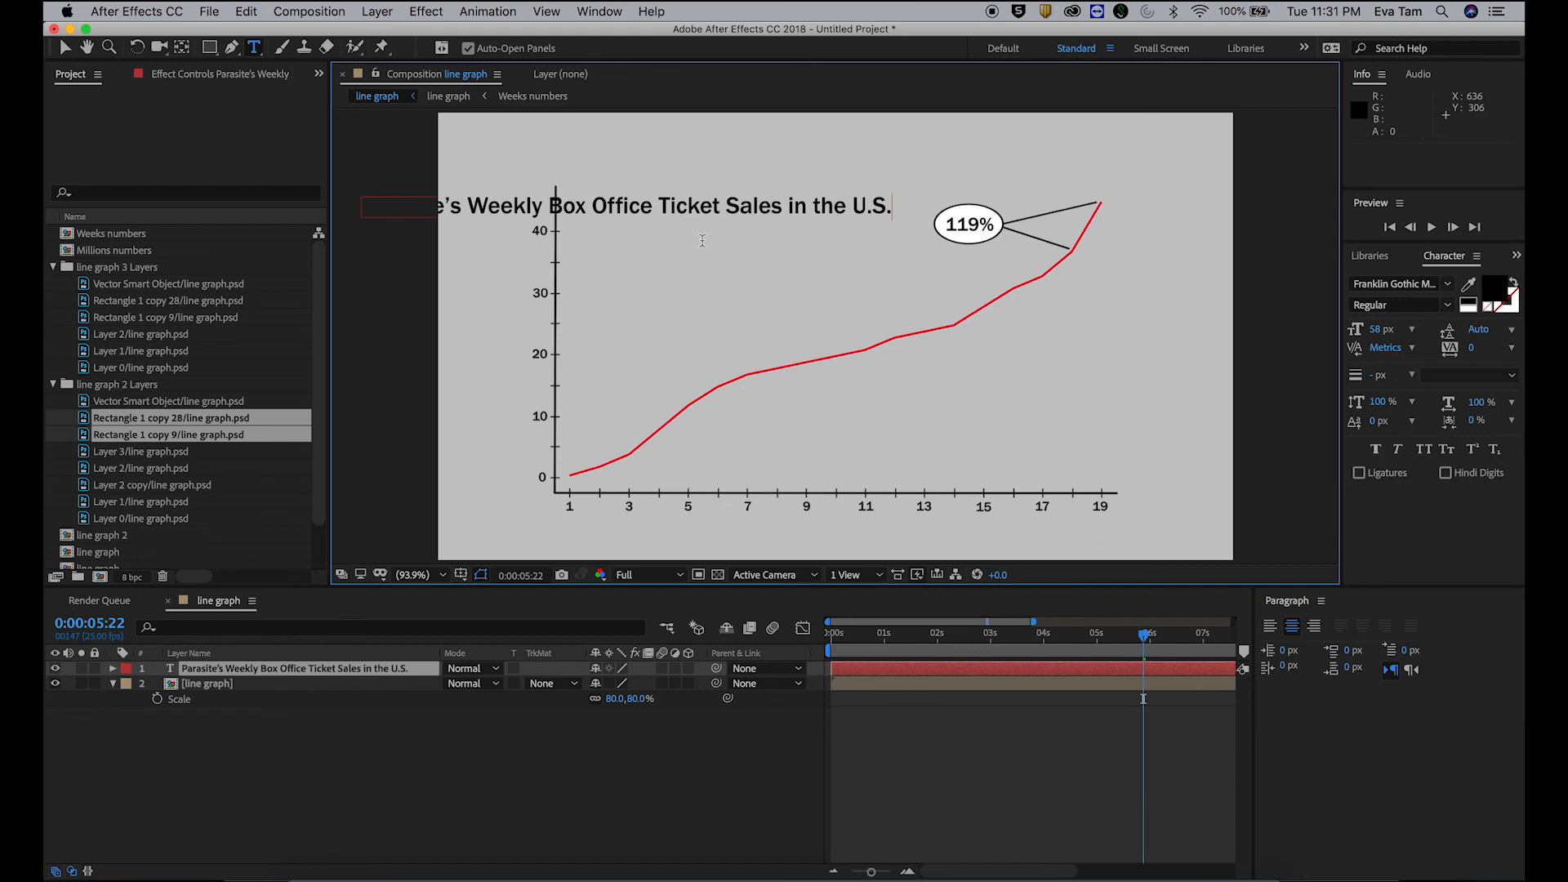
click(67, 48)
drag(699, 202, 893, 162)
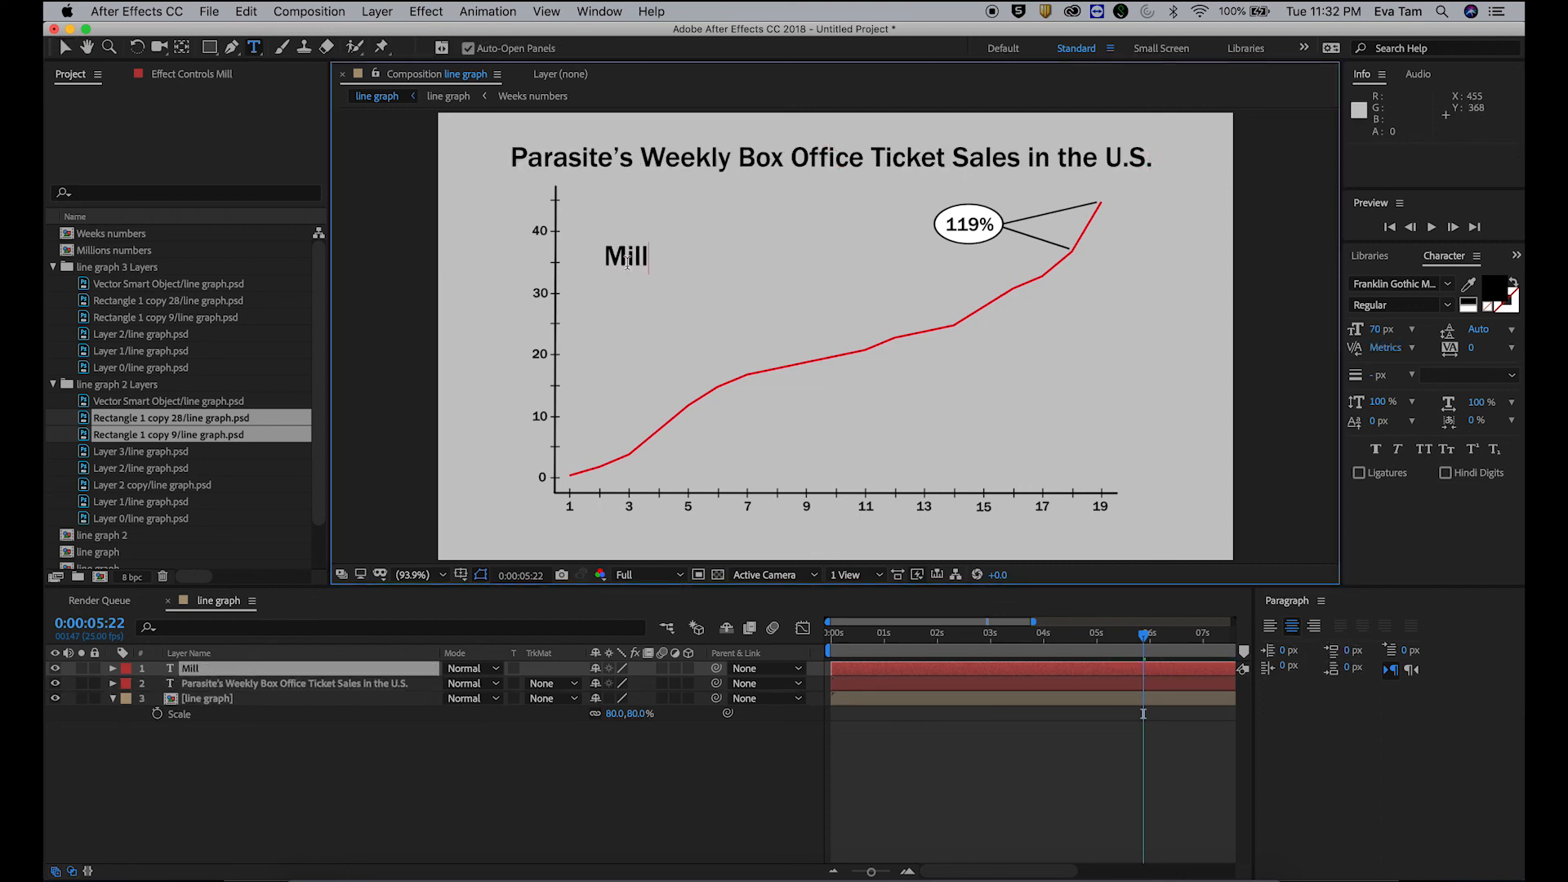
Step: Write the vertical-axis label "Millions of Dollars (in USD)" in the separate new text layer
key(BackSpace)
key(BackSpace)
key(BackSpace)
key(BackSpace)
text(Millions of Dollars (in USD))
Step: Rotate the Millions of Dollars label to -90°, reduce it to 50 px and place it alongside the vertical axis
click(64, 47)
key(r)
click(597, 684)
text(180)
key(Return)
key(super+z)
click(614, 684)
text(-90)
key(Return)
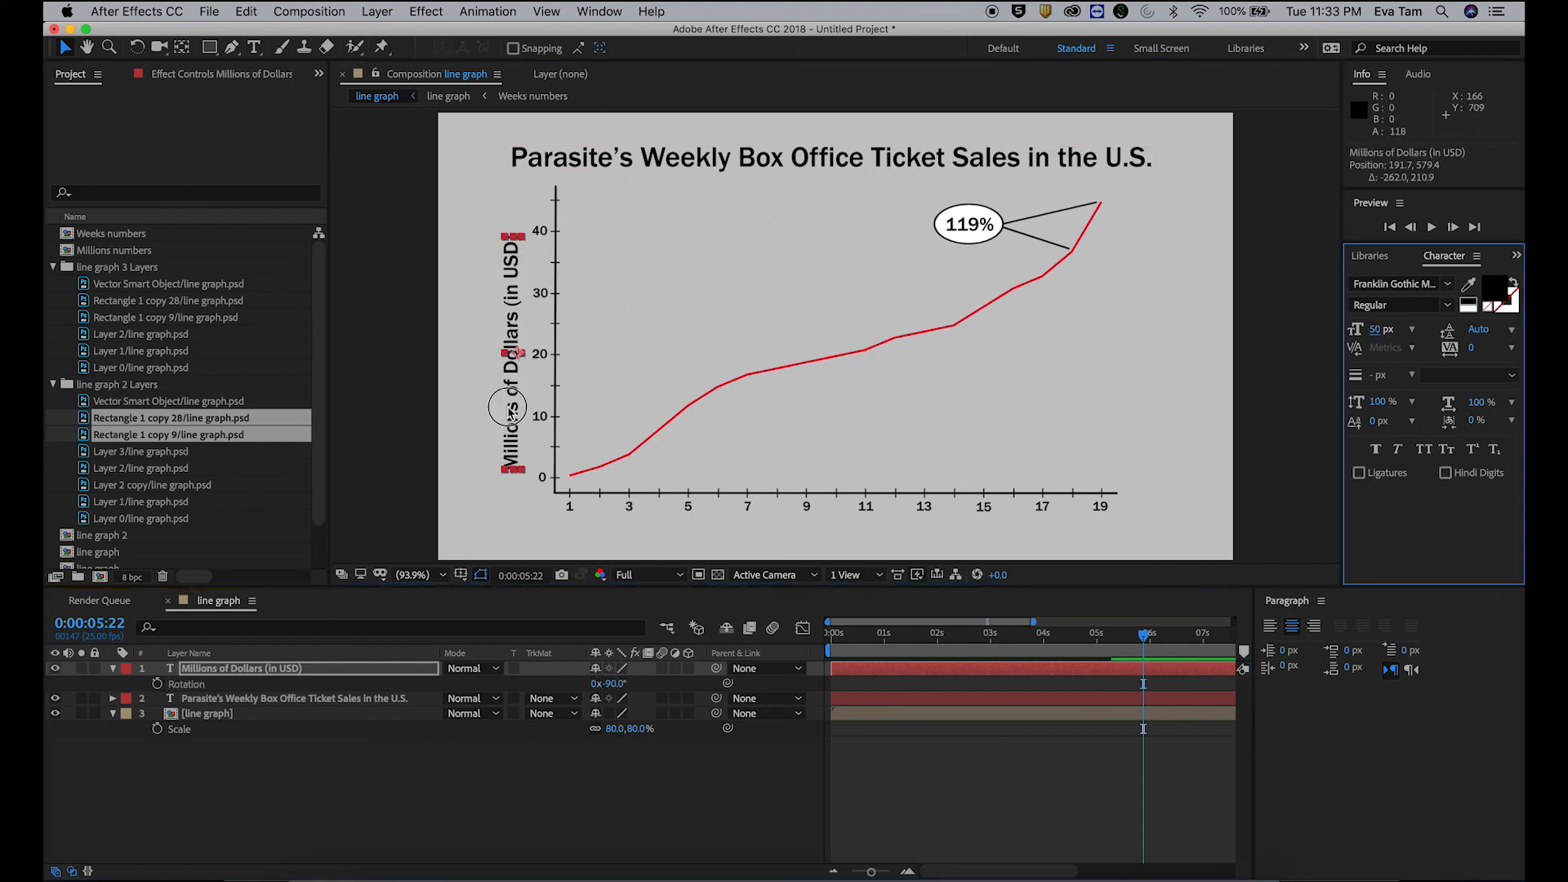
drag(506, 399, 504, 400)
Step: Add a text layer reading "Number of Weeks in Movie Theatres" and centre it below the horizontal axis
key(super+t)
click(718, 299)
text(Number of Weeks in Movie Theatres)
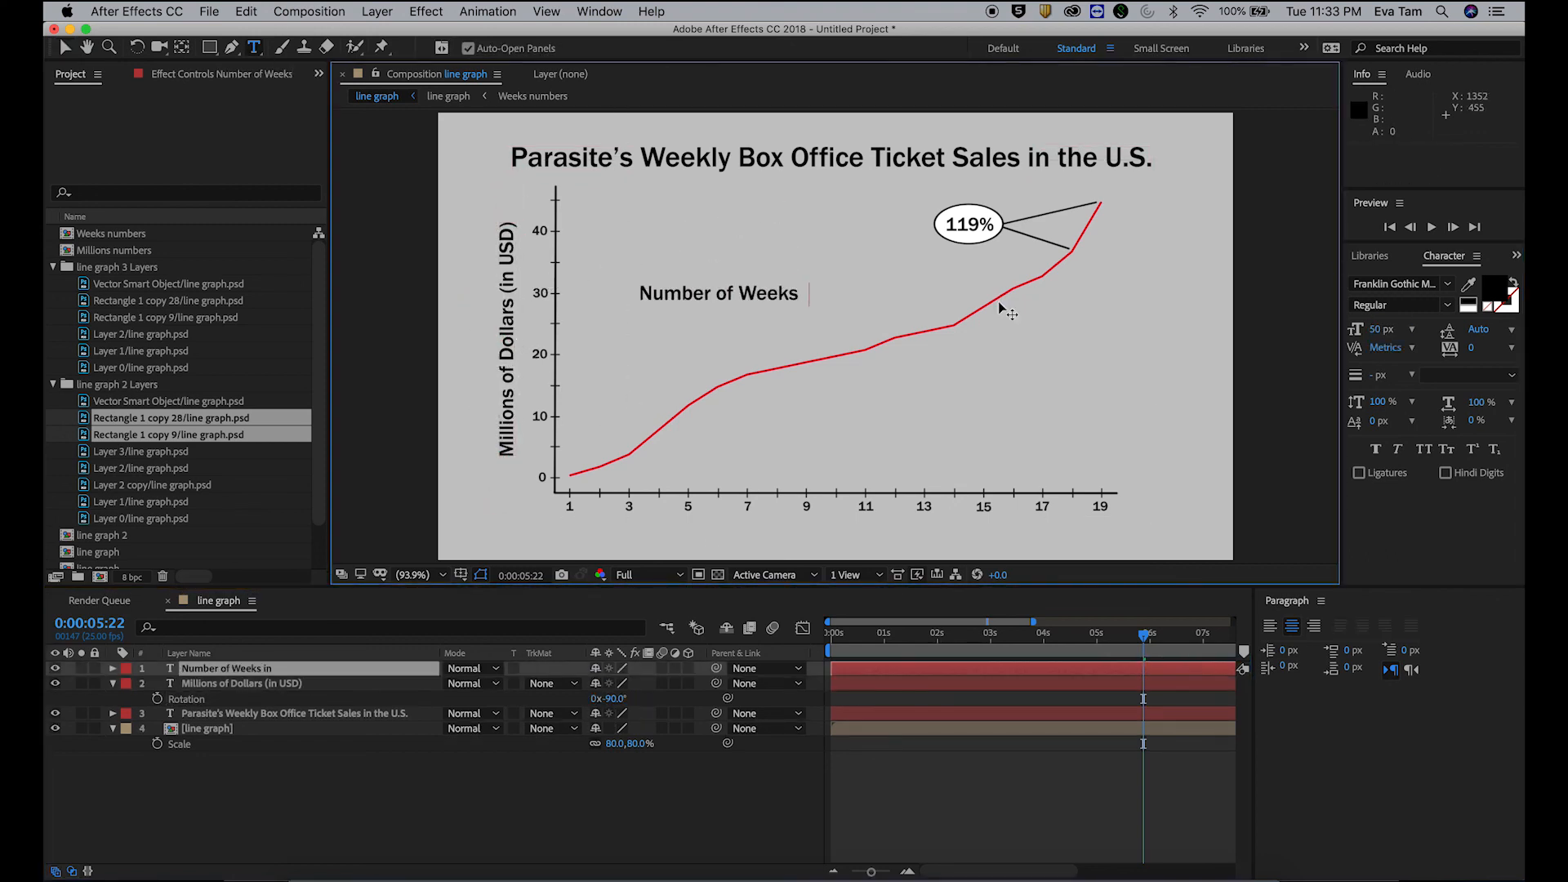
drag(746, 291, 863, 531)
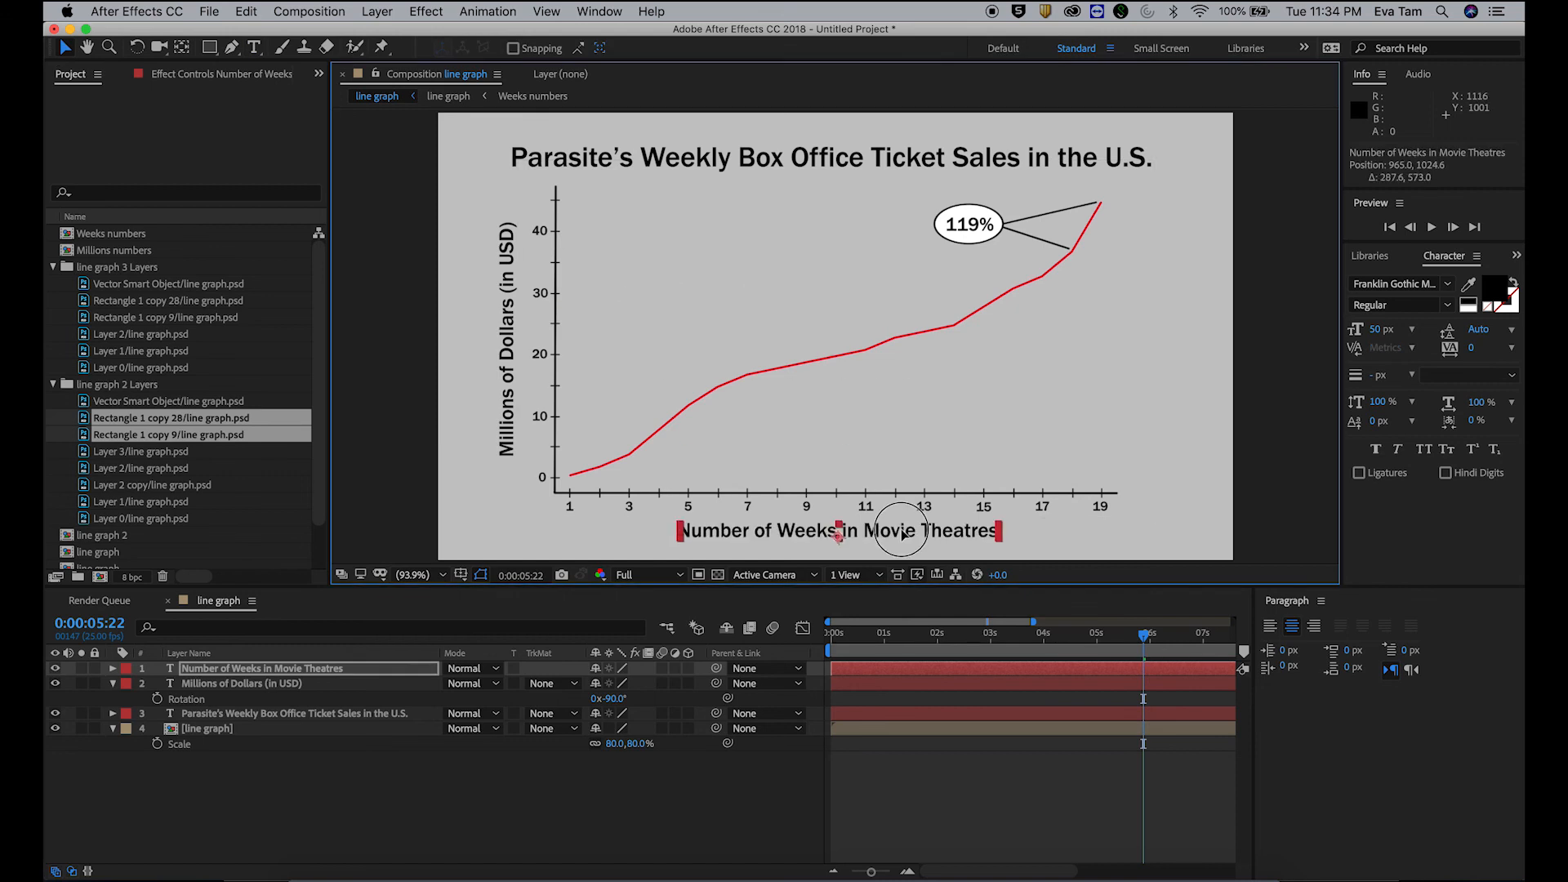
click(921, 772)
key(v)
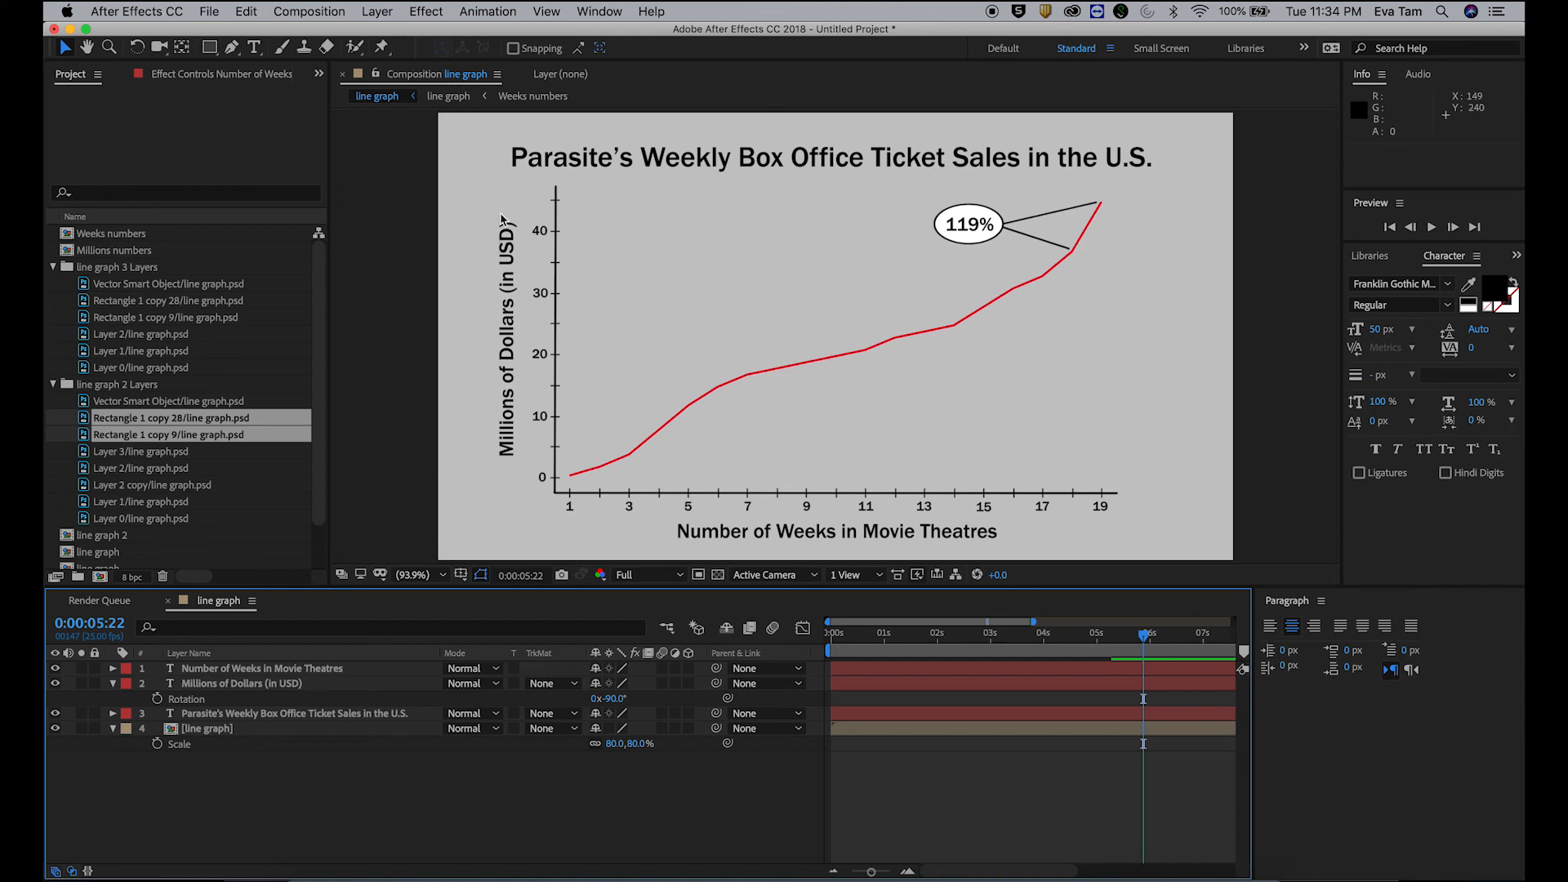
click(552, 163)
click(743, 225)
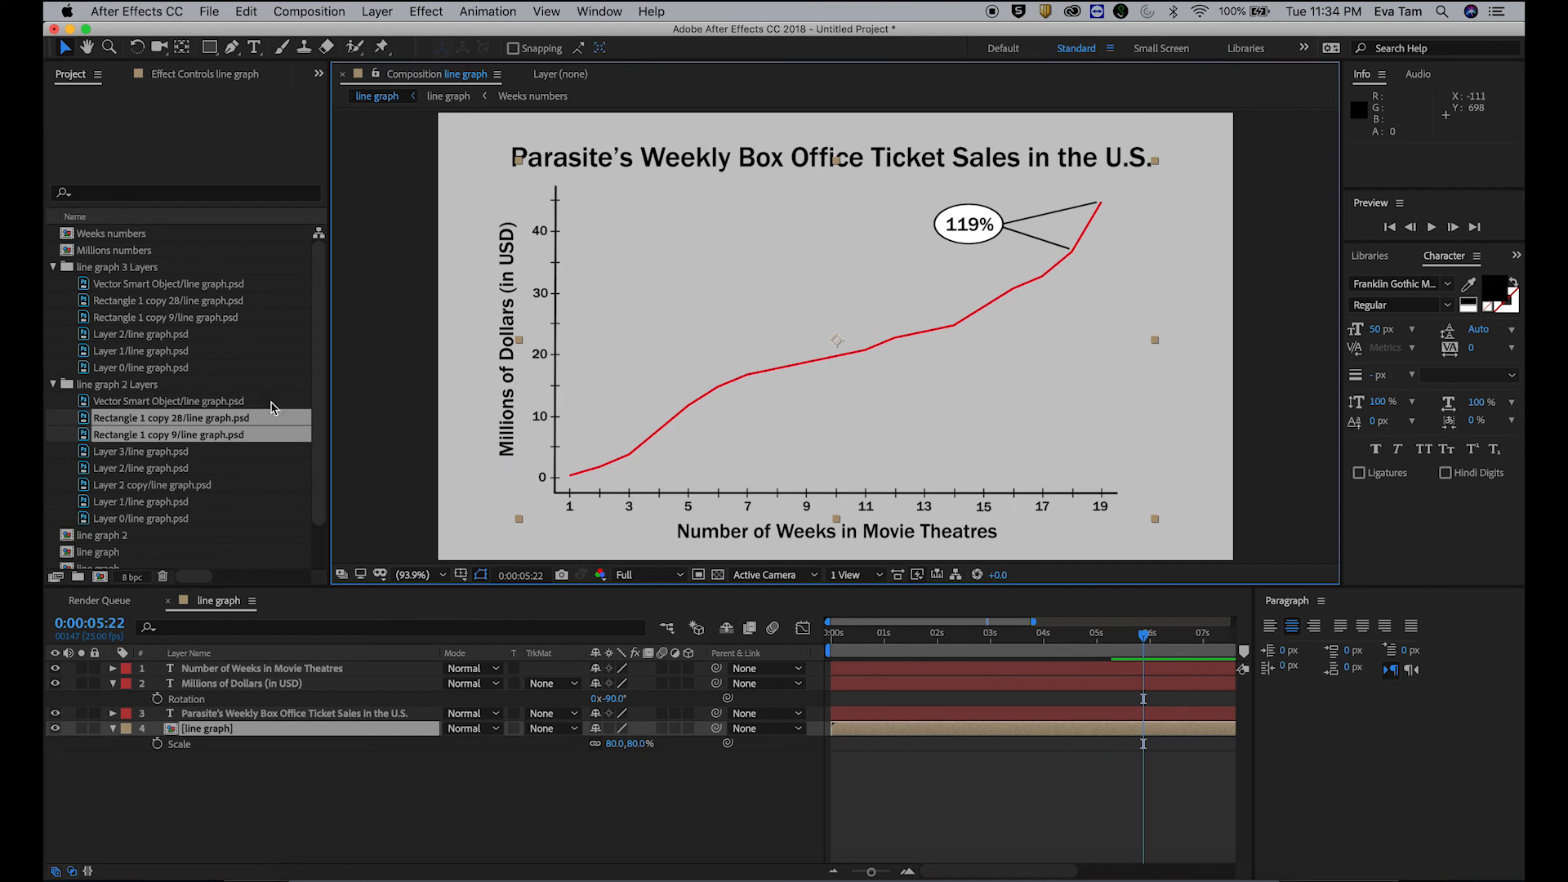
click(318, 797)
click(863, 714)
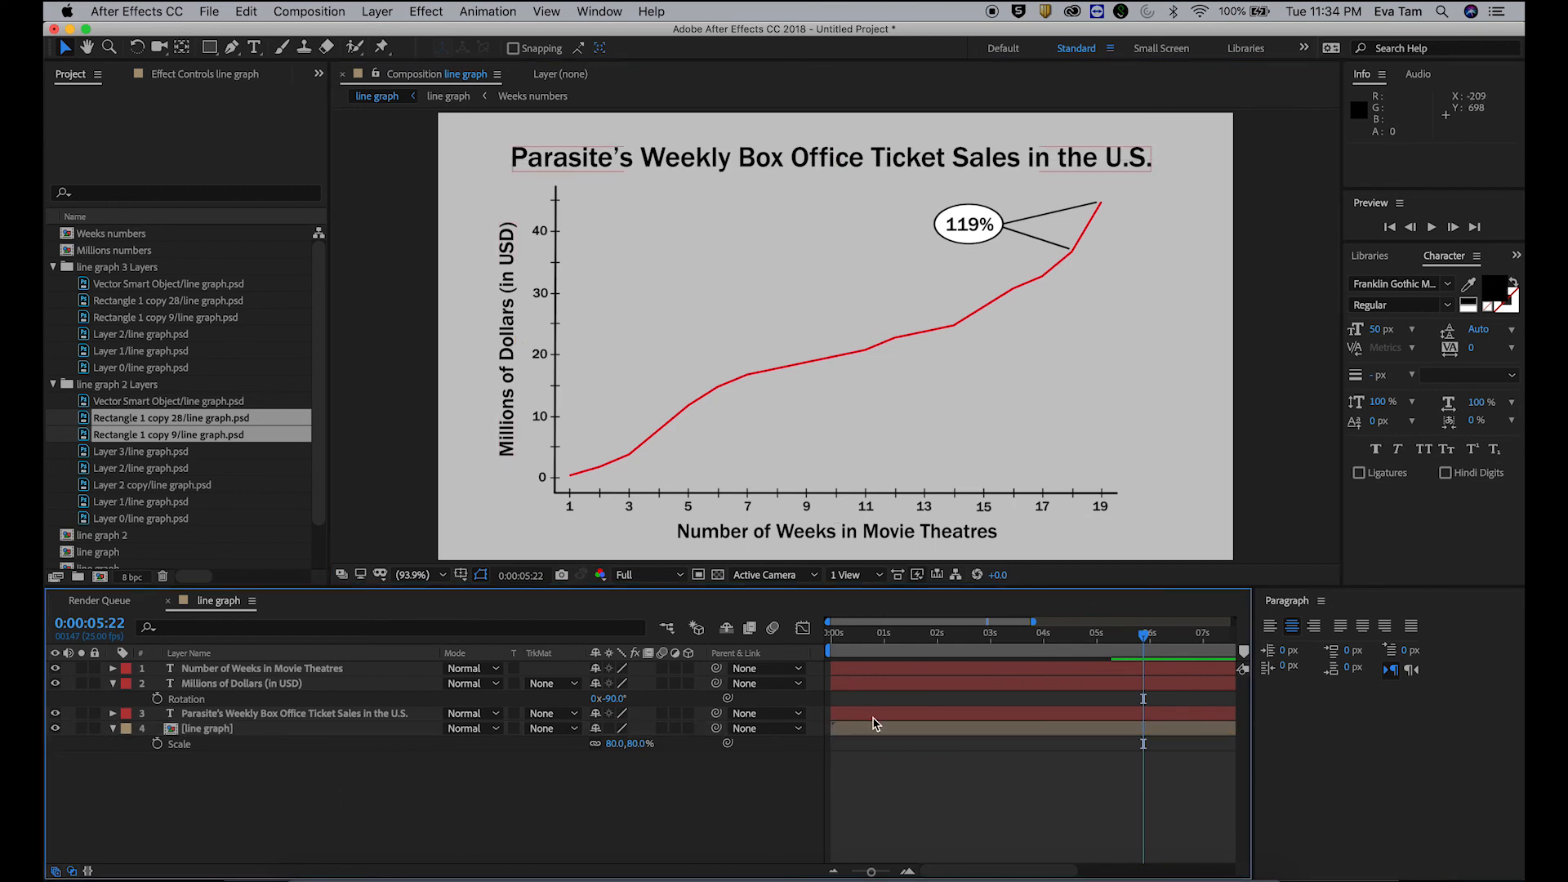
Step: Set the shape fill to white (FFFFFF) and draw a rectangle covering the whole chart title
click(210, 47)
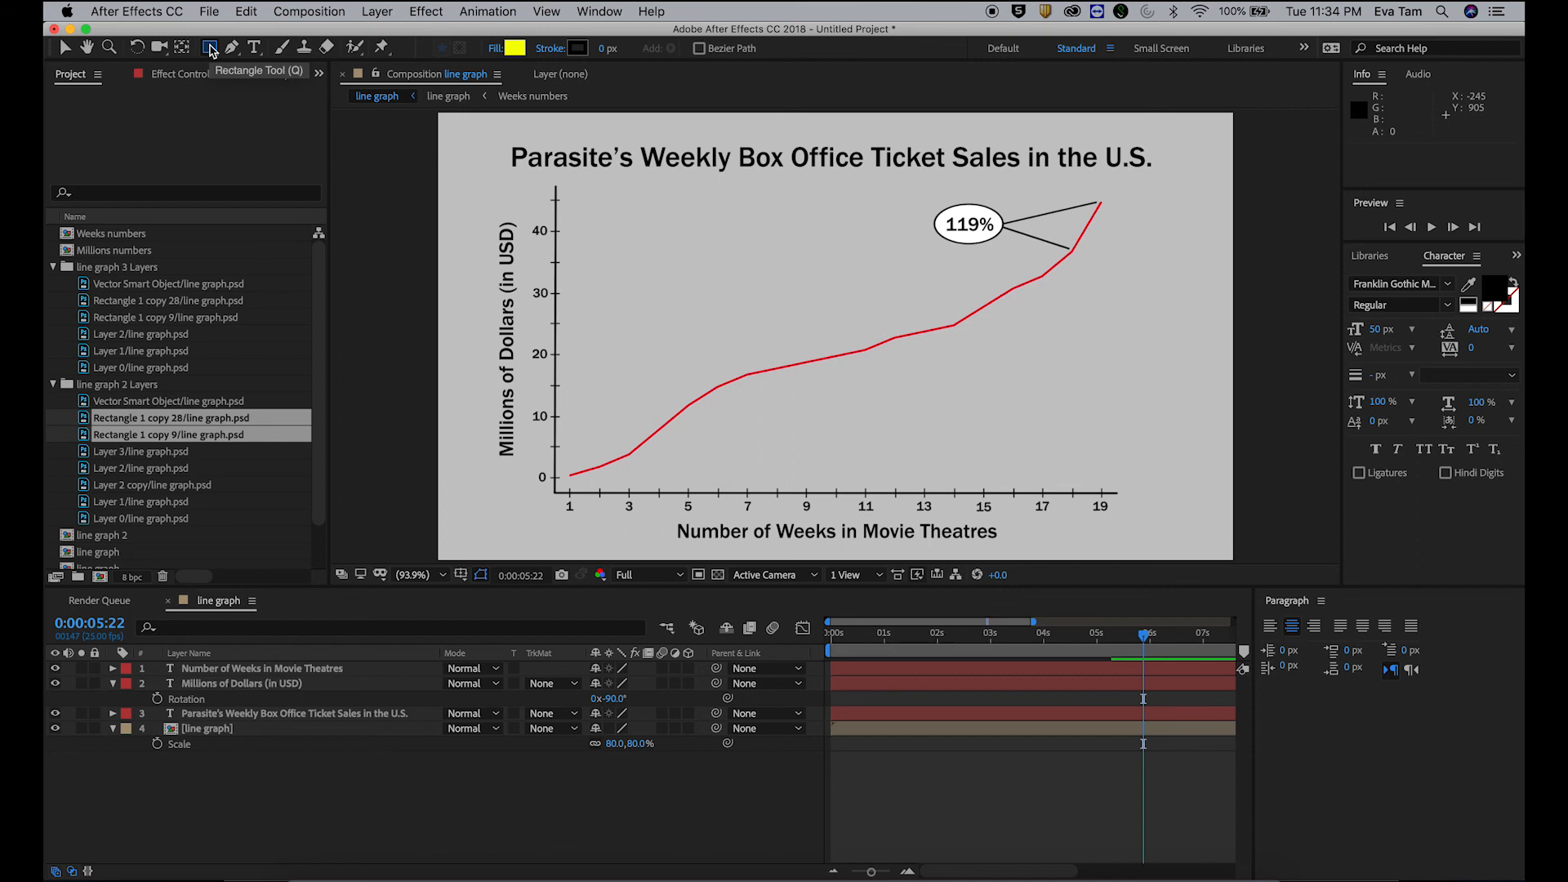
click(515, 48)
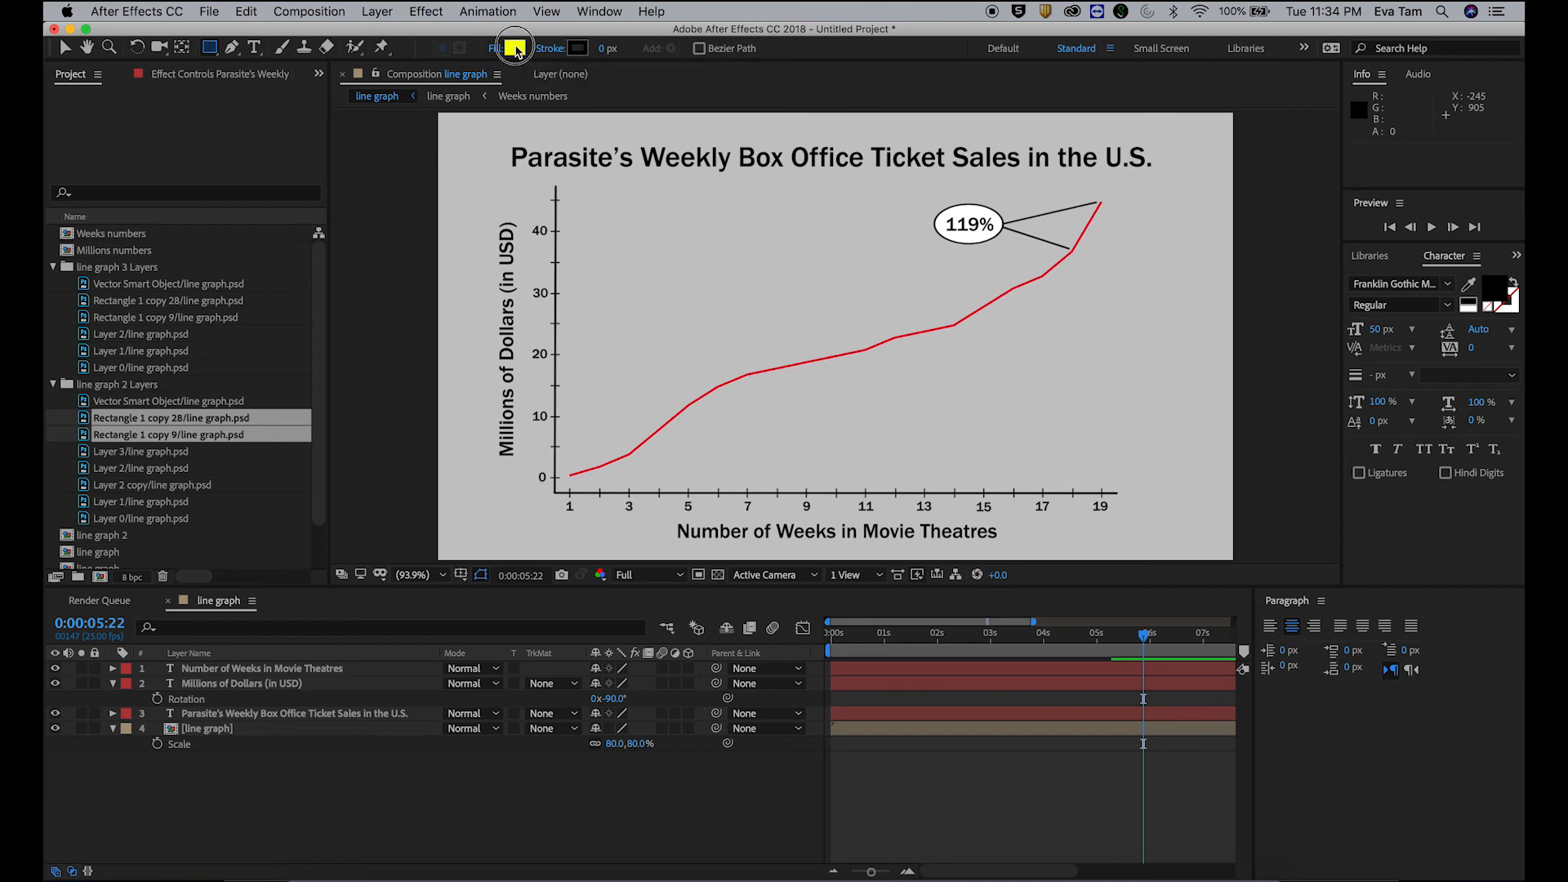
click(820, 445)
click(574, 349)
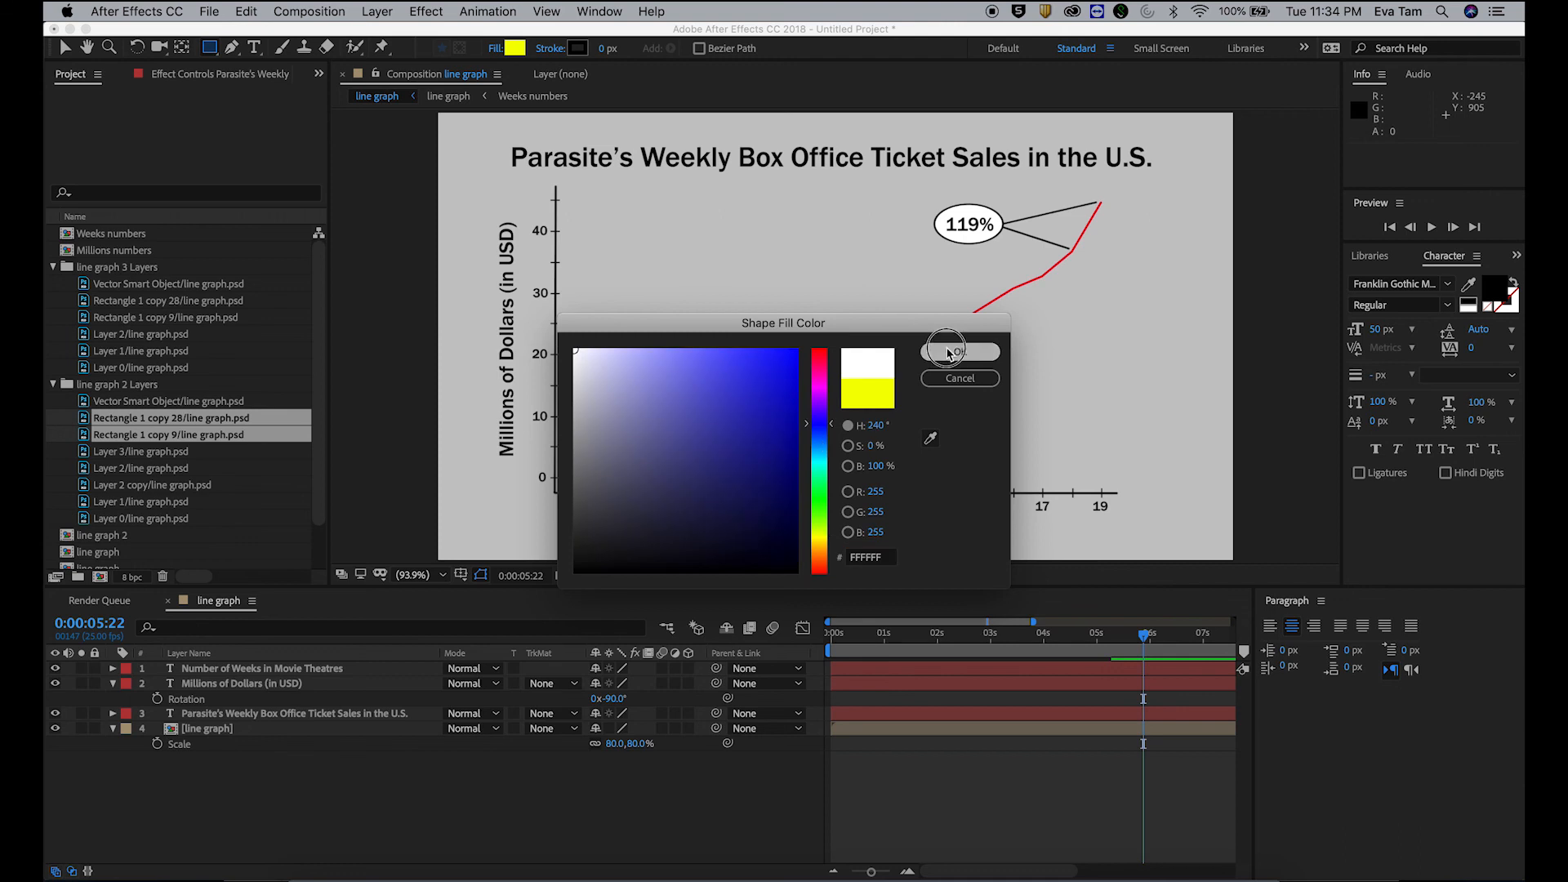
click(948, 351)
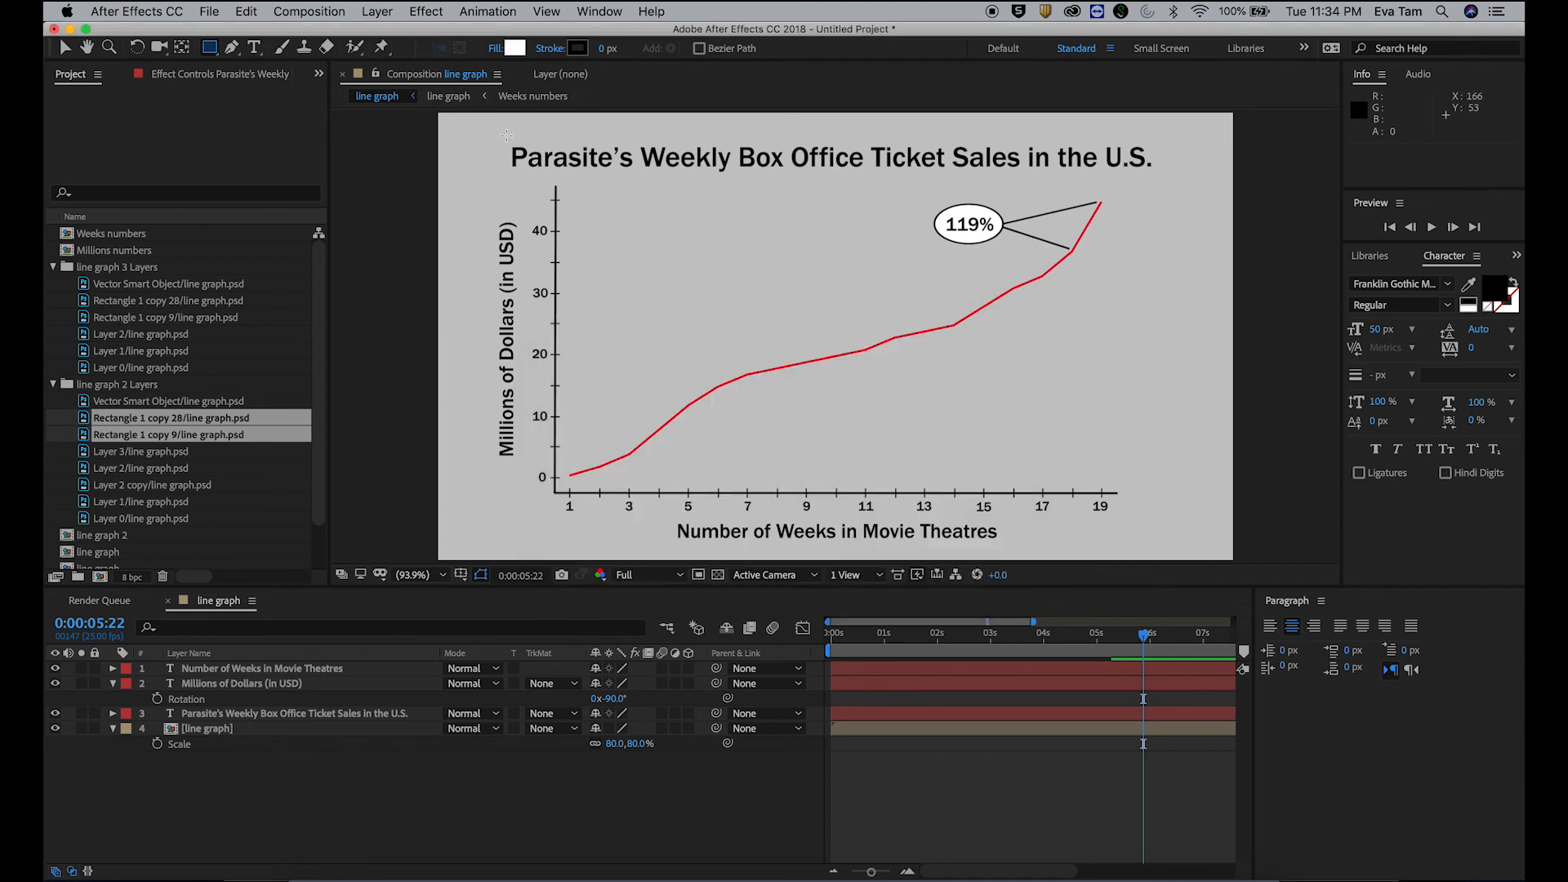
mouse_move(507, 141)
mouse_down()
mouse_move(752, 175)
mouse_move(1156, 174)
mouse_up()
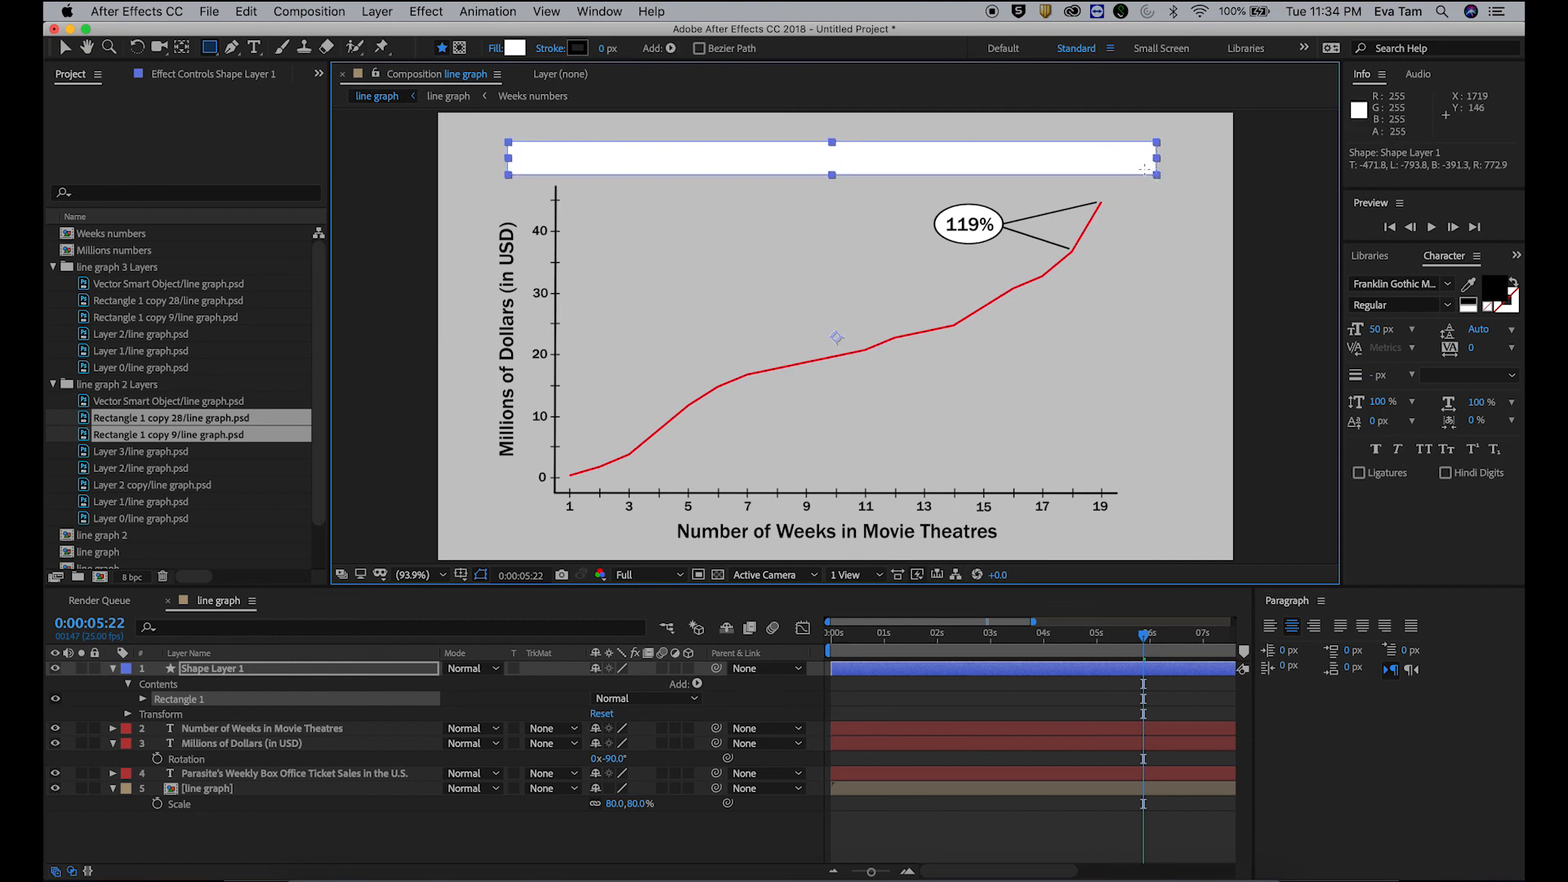
Step: Place Shape Layer 1 beneath the title text layer and fit the white box evenly around the title
click(241, 670)
drag(240, 671, 262, 784)
click(921, 838)
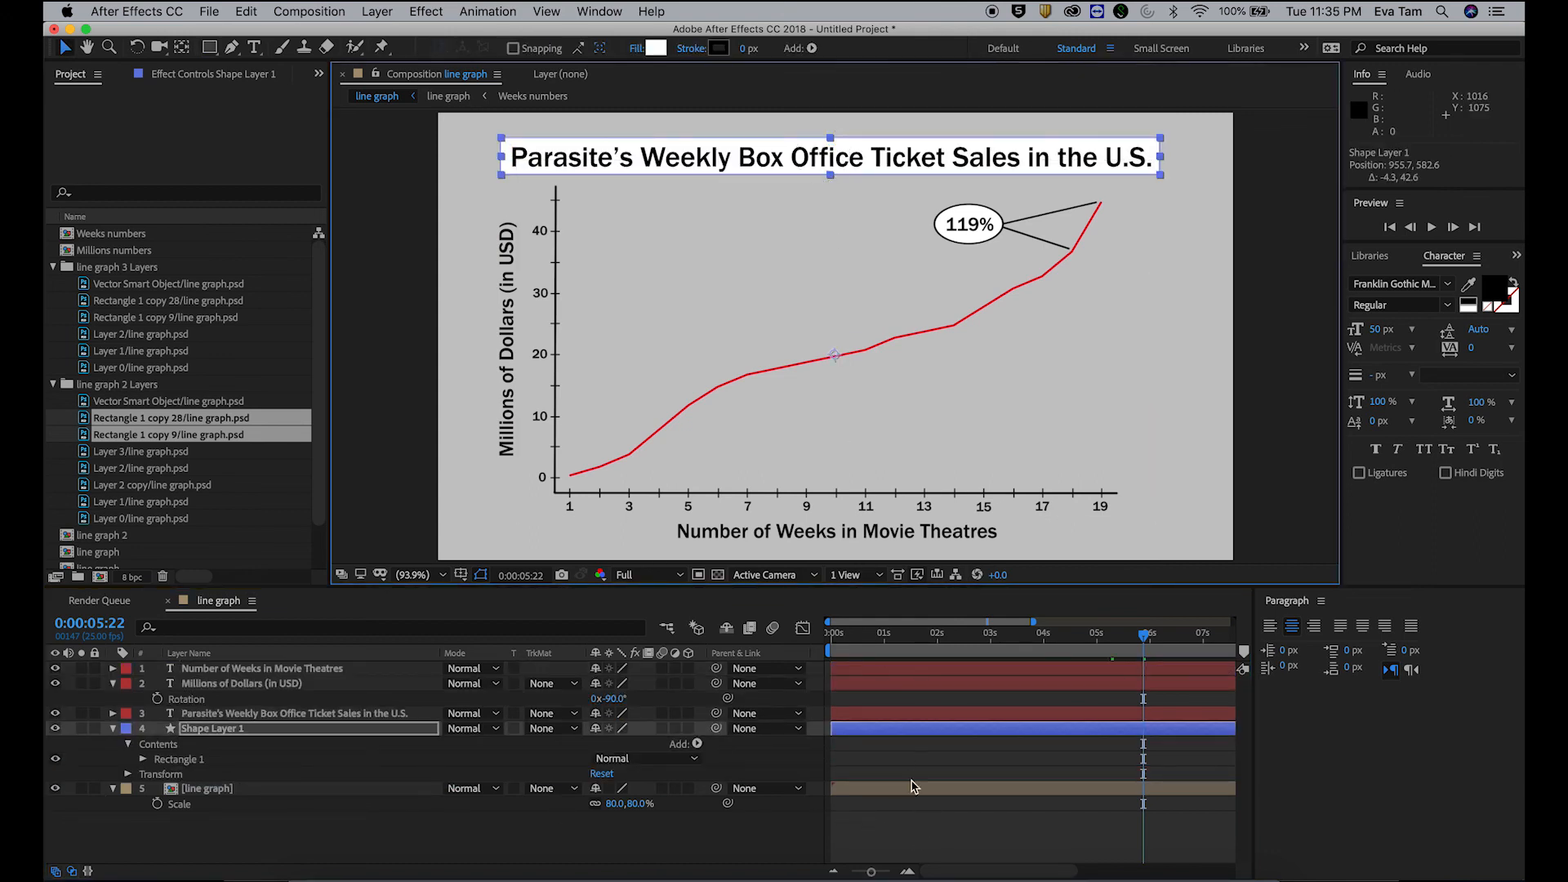
click(906, 831)
drag(842, 649, 1021, 651)
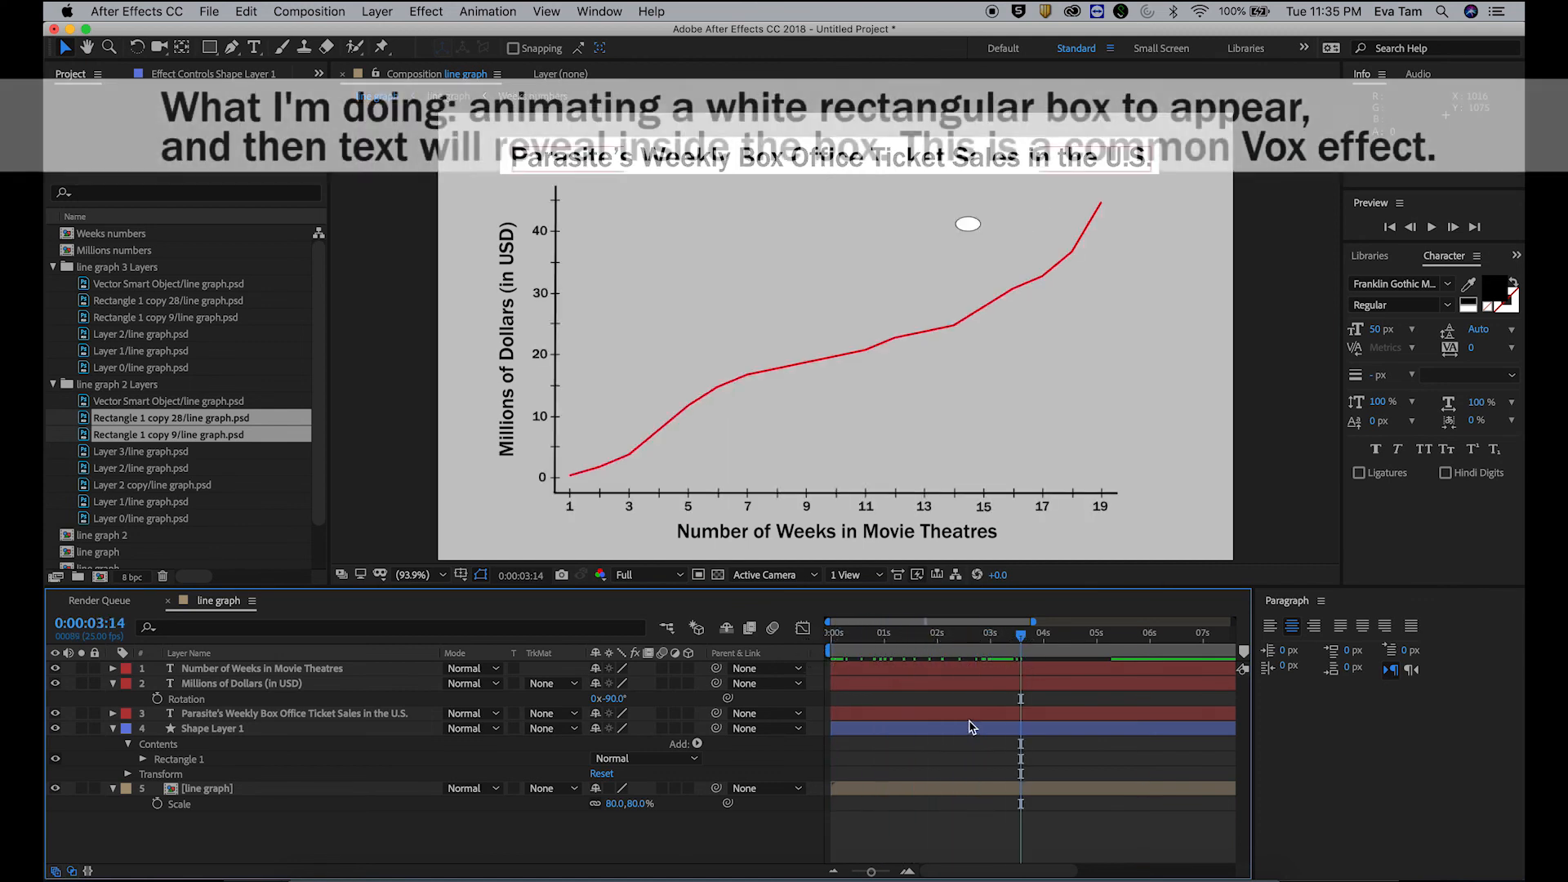
click(975, 727)
click(935, 816)
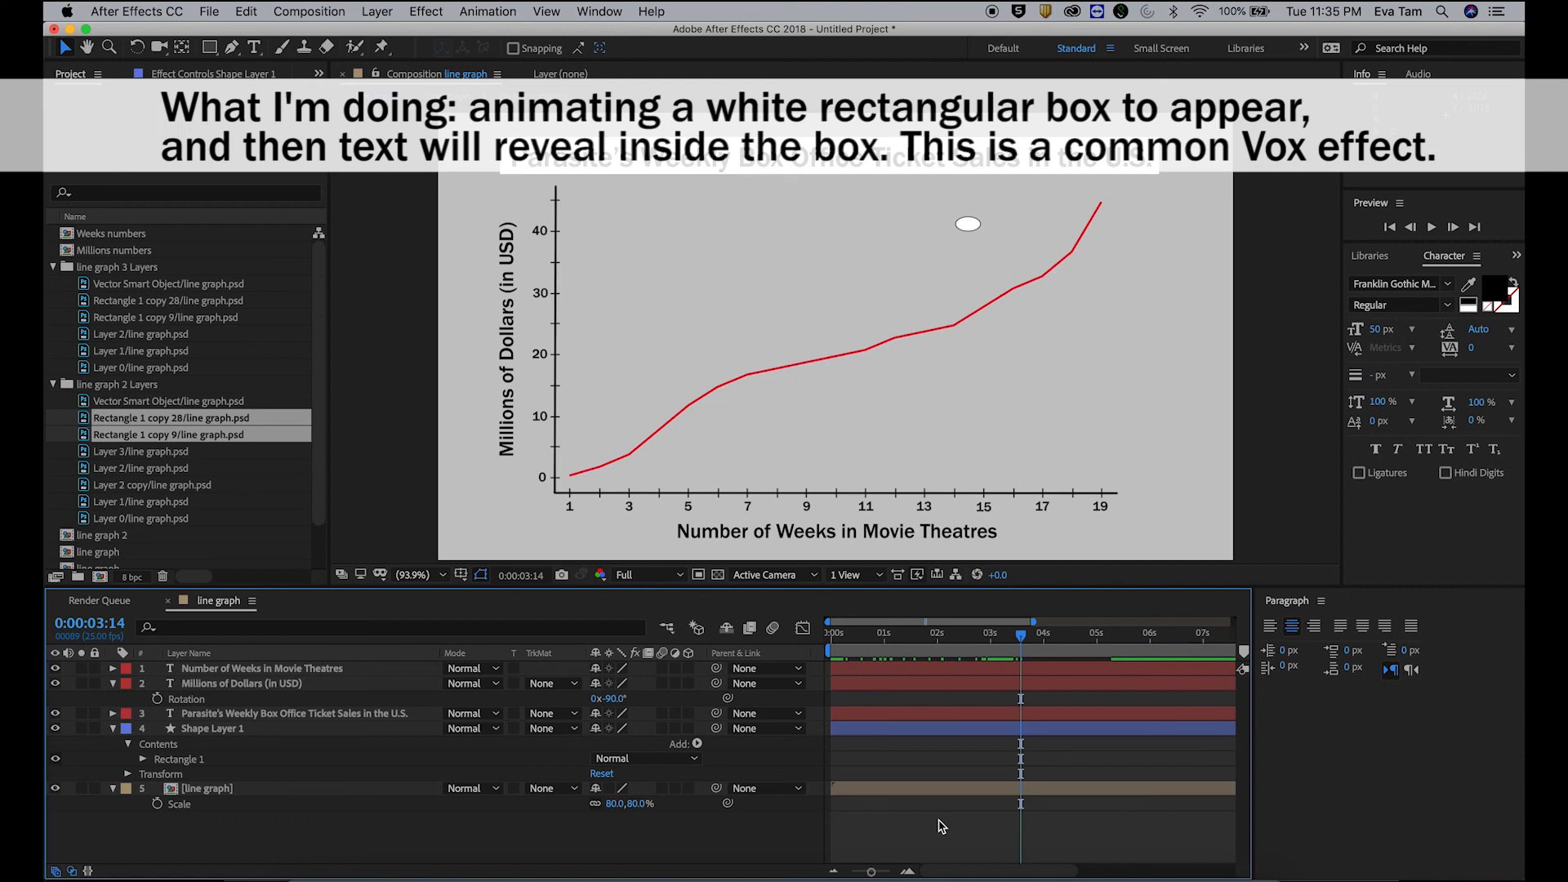
click(906, 729)
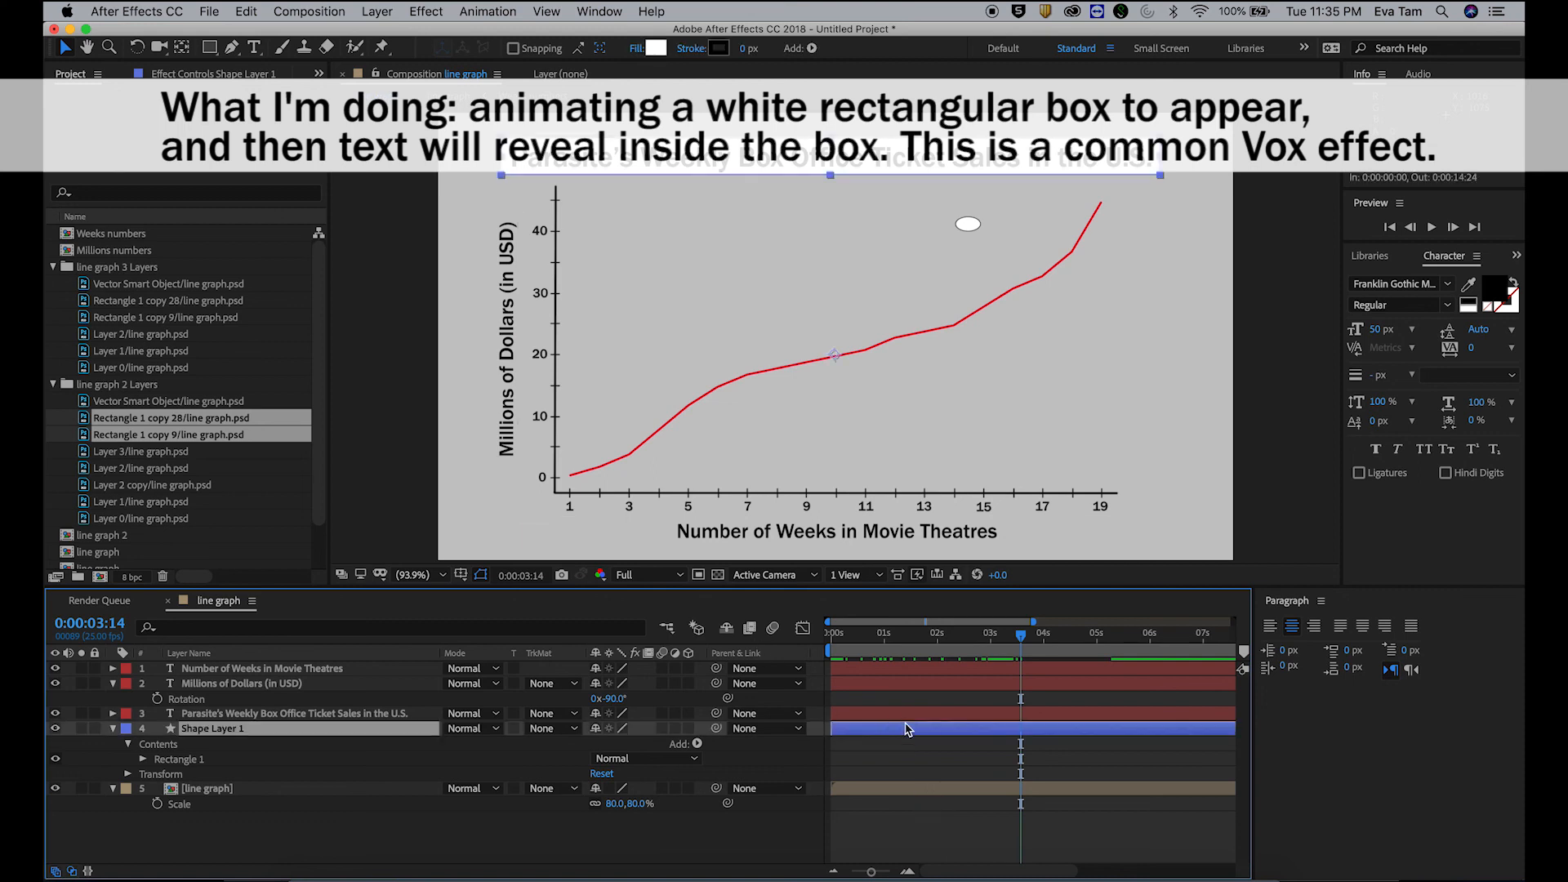
mouse_move(875, 635)
mouse_down()
mouse_move(841, 654)
mouse_move(954, 663)
mouse_move(1103, 645)
mouse_up()
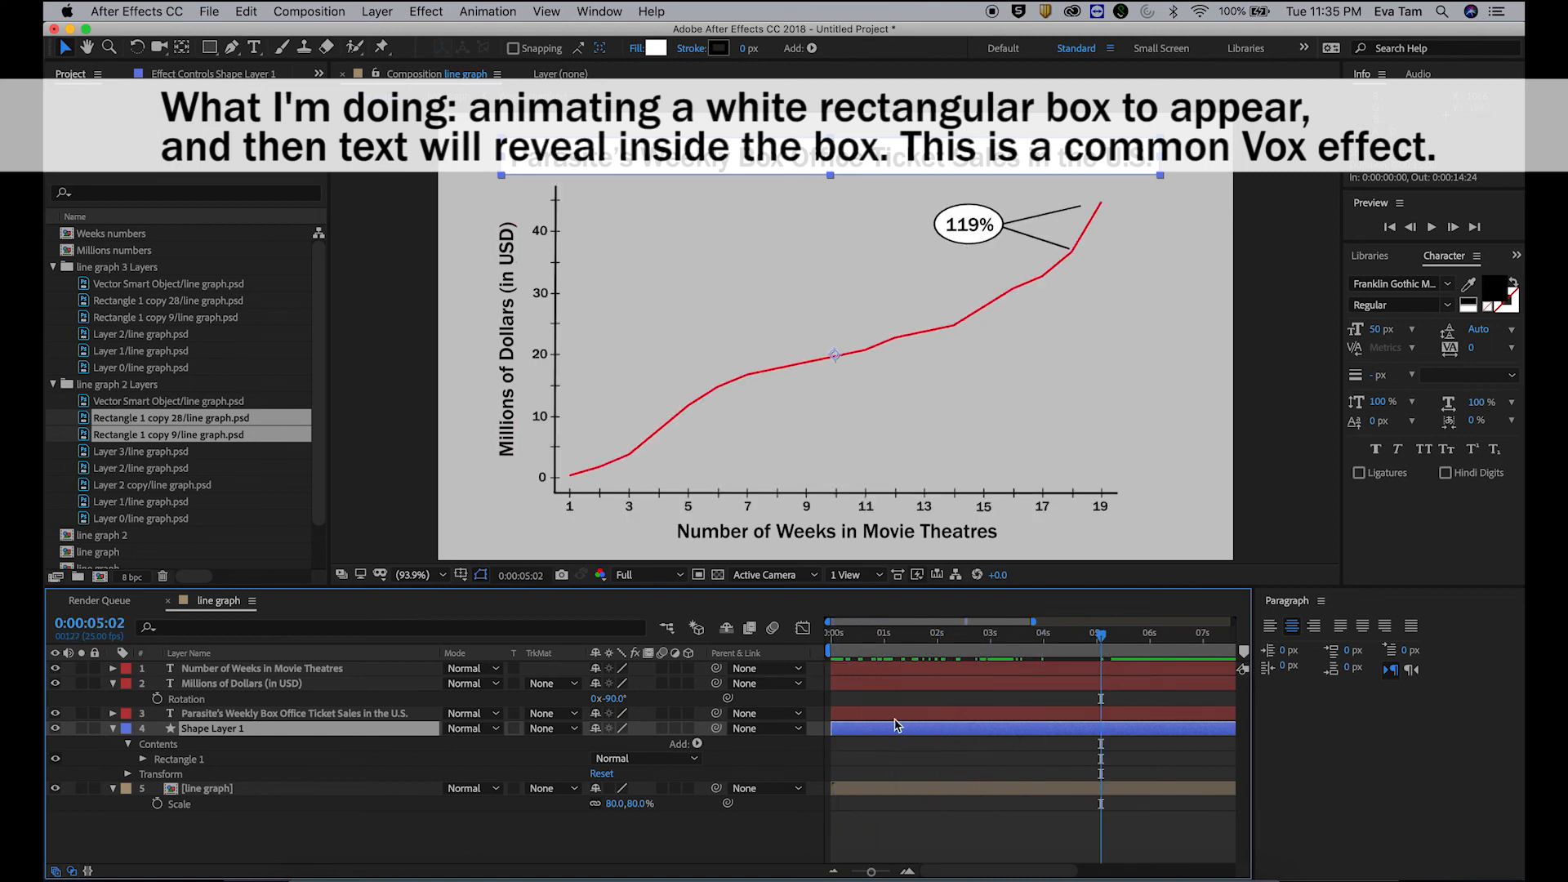
click(882, 792)
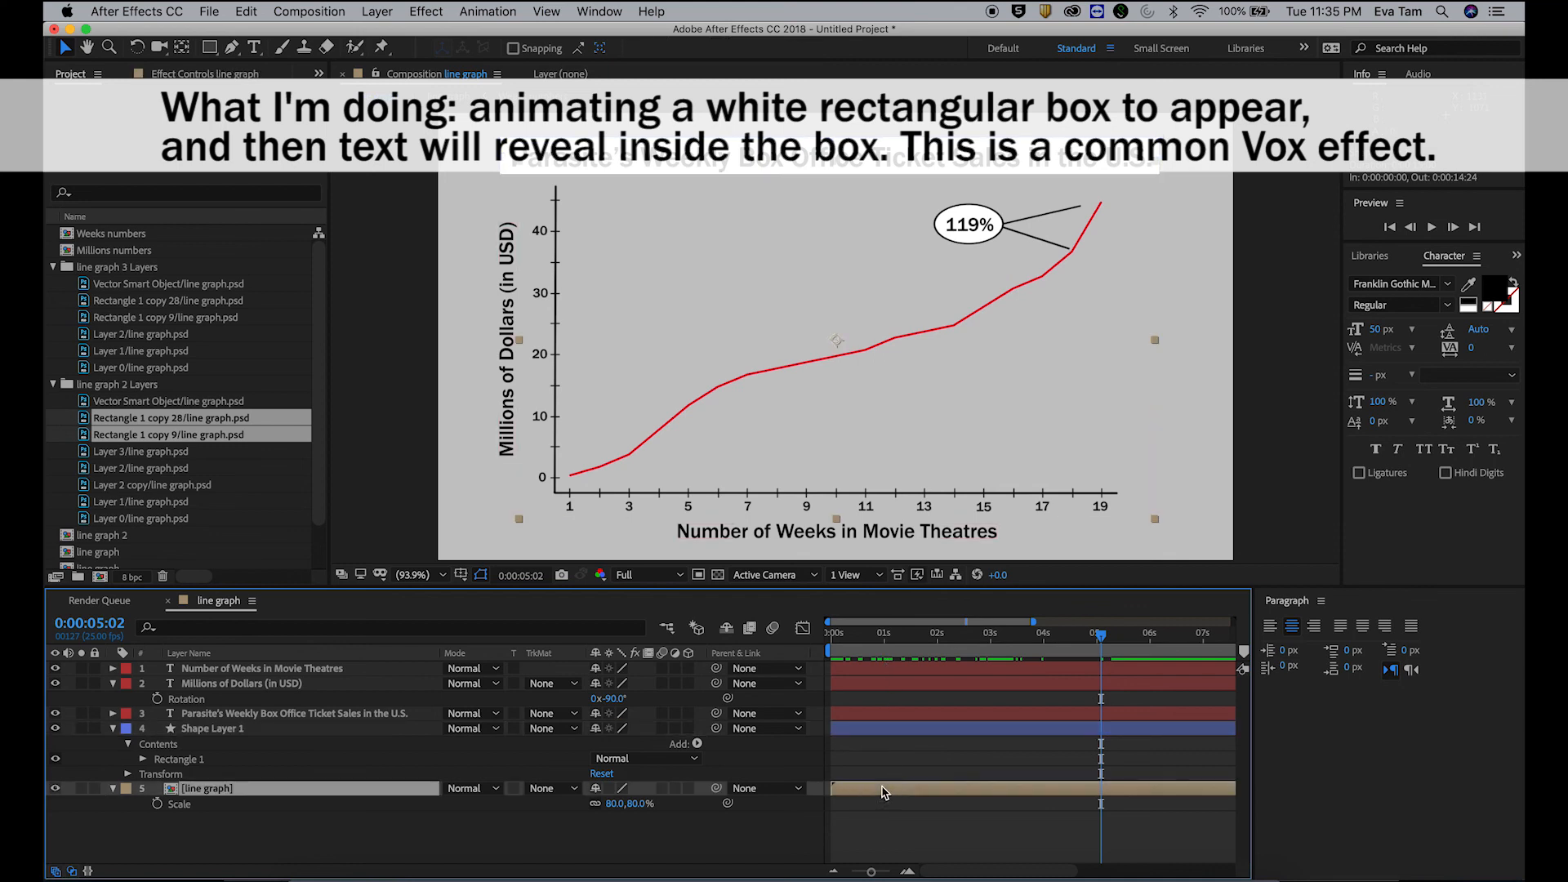
Step: Duplicate Shape Layer 1 as "title mask" and set the copy as Shape Layer 1's alpha matte
click(882, 728)
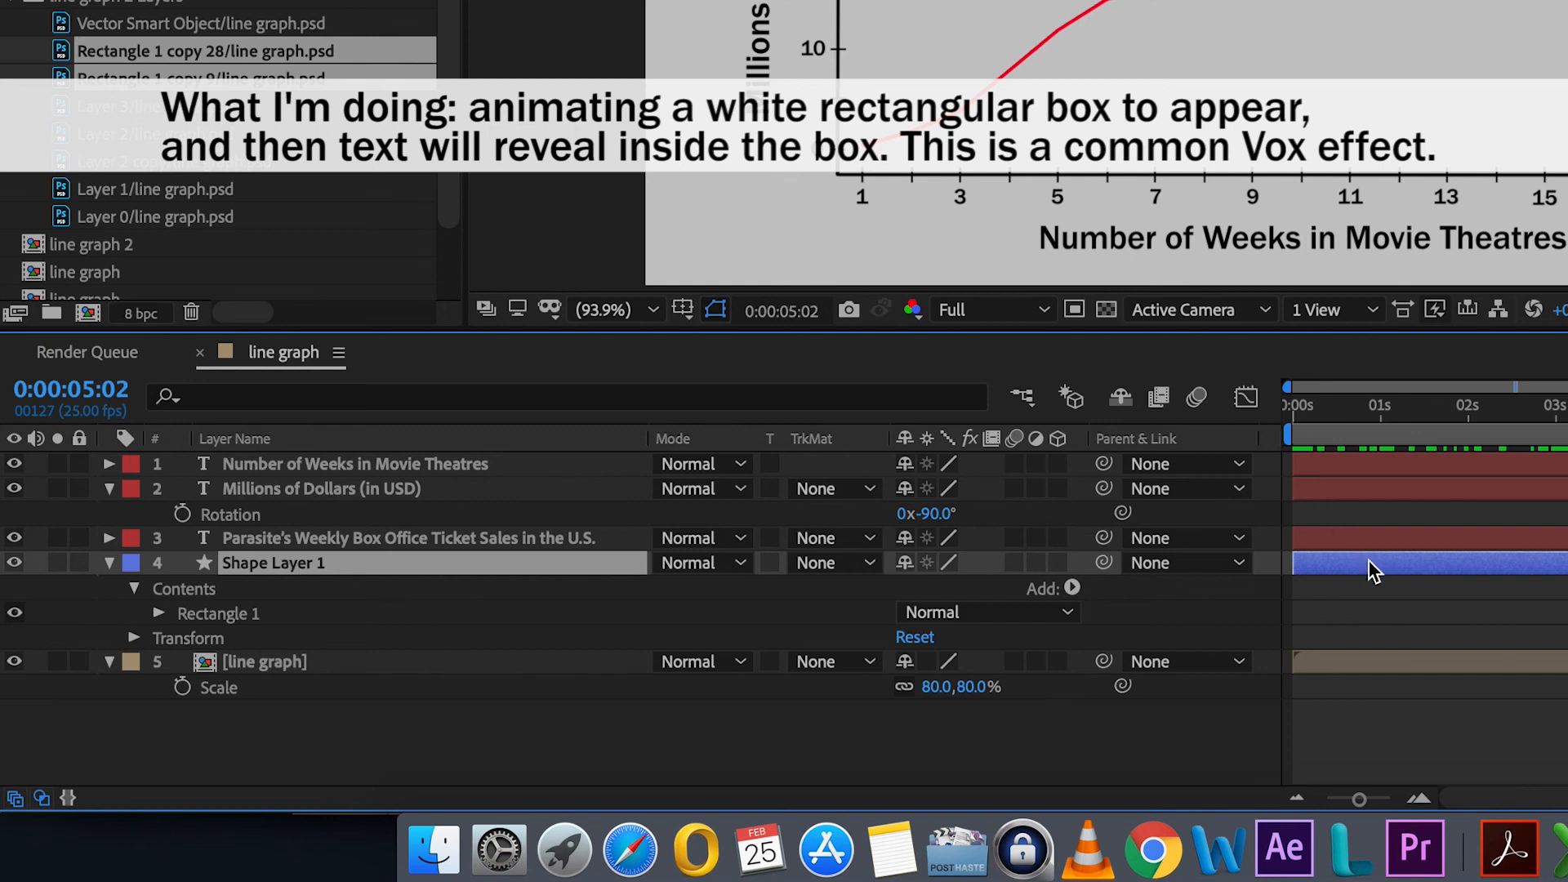
key(super+d)
right_click(317, 563)
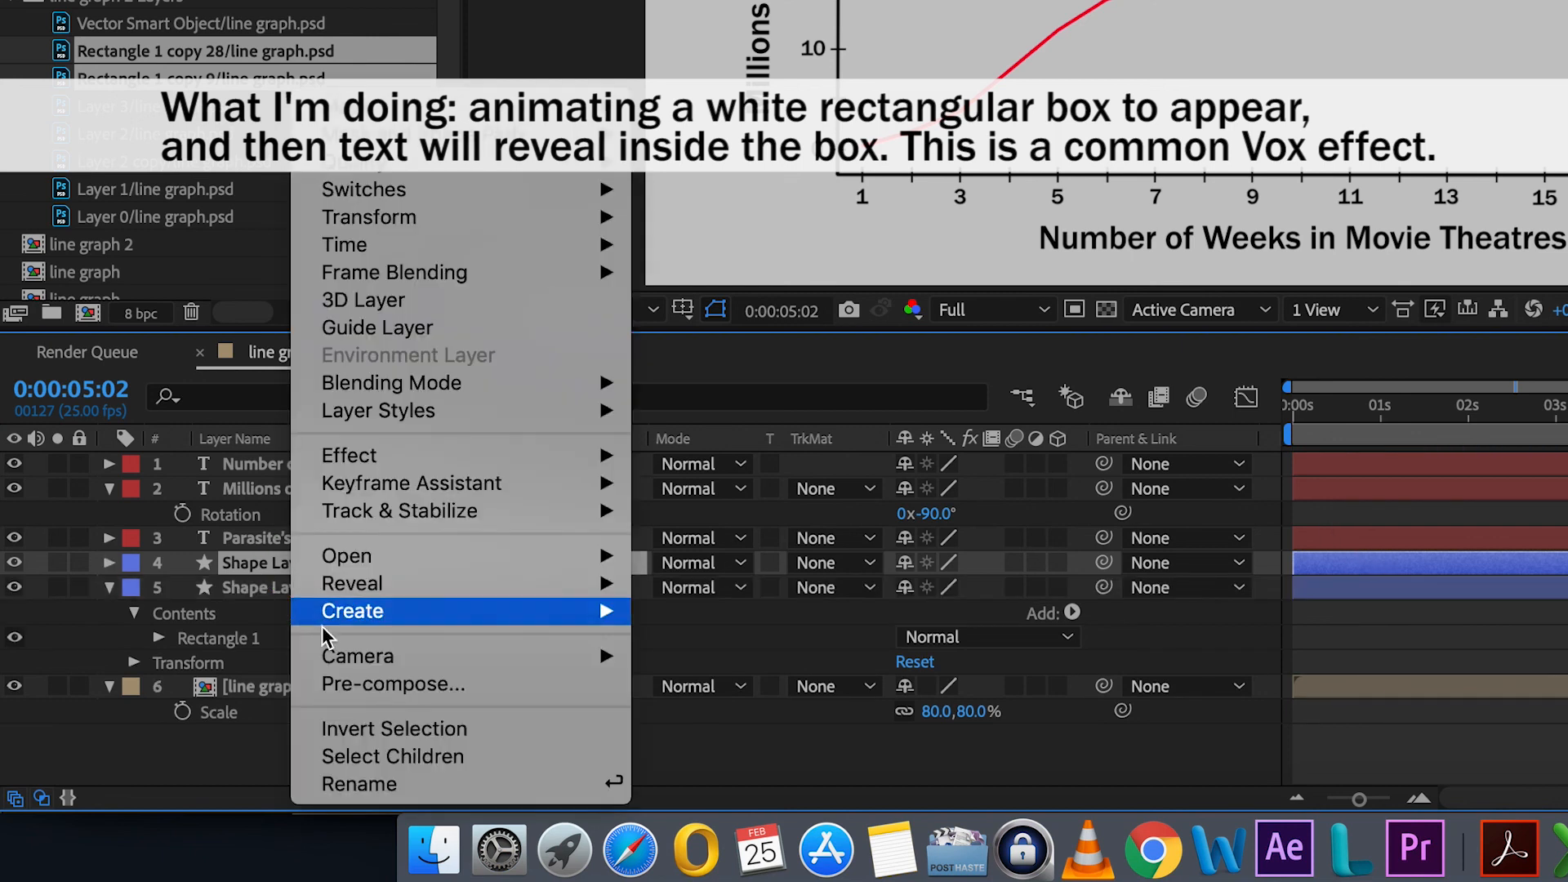
click(389, 783)
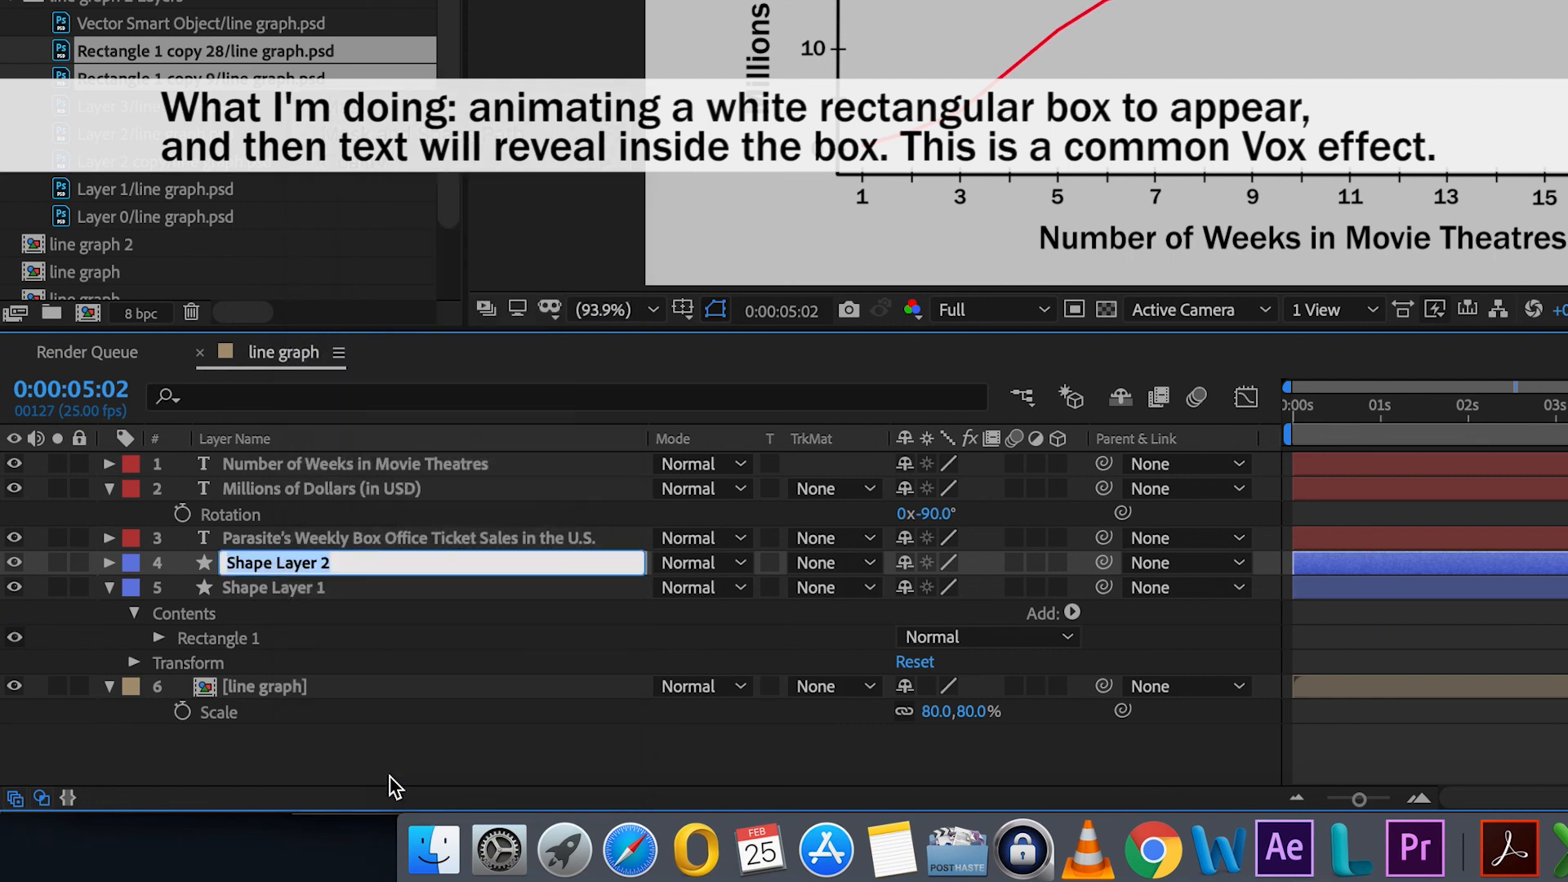
text(title mask)
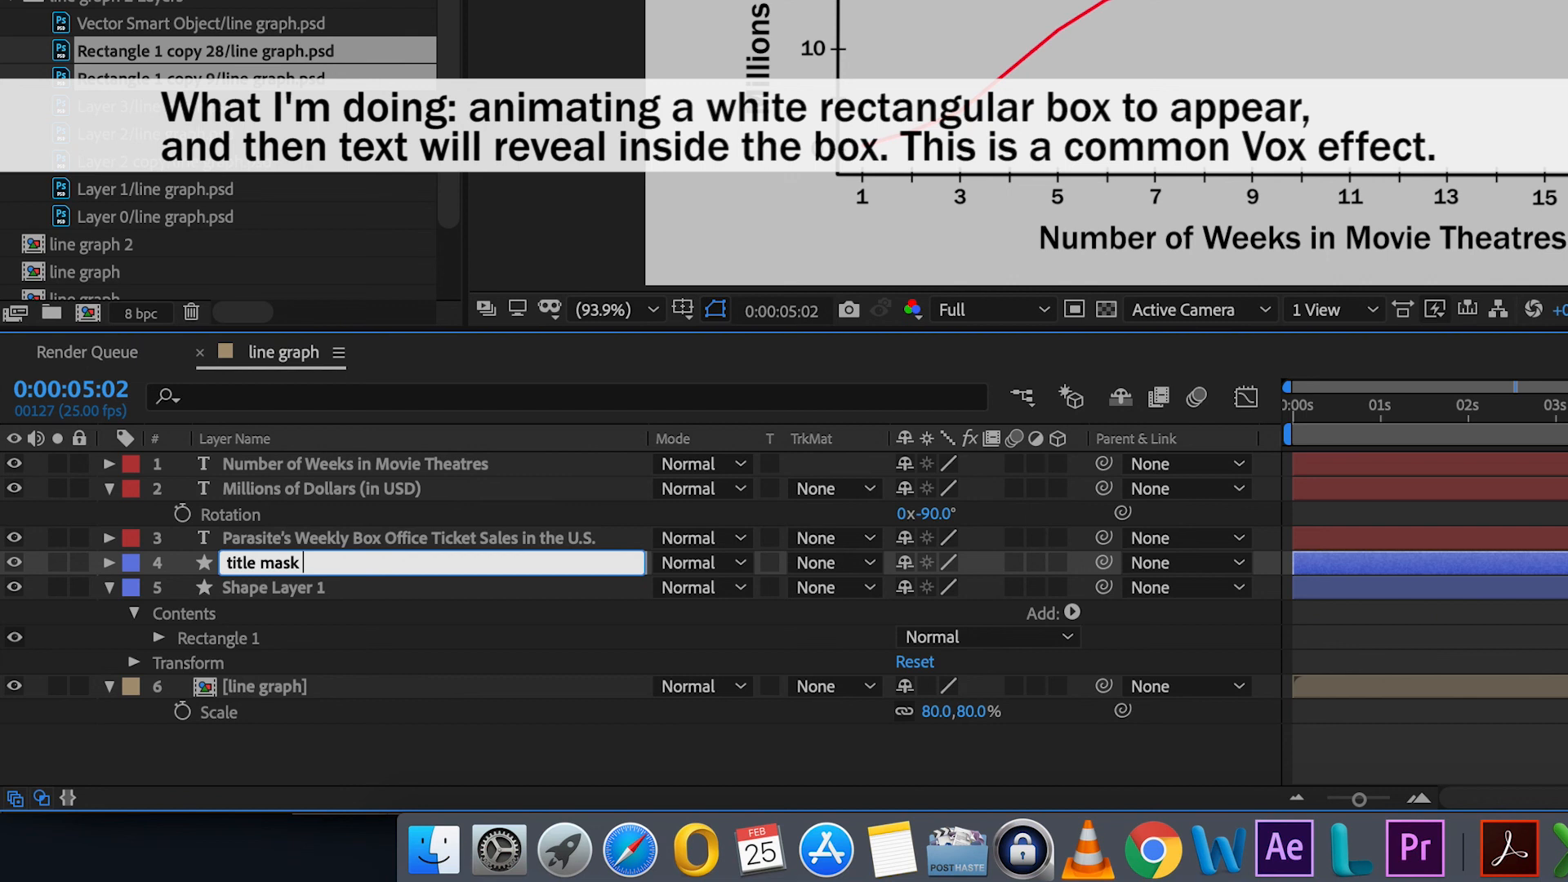
key(Return)
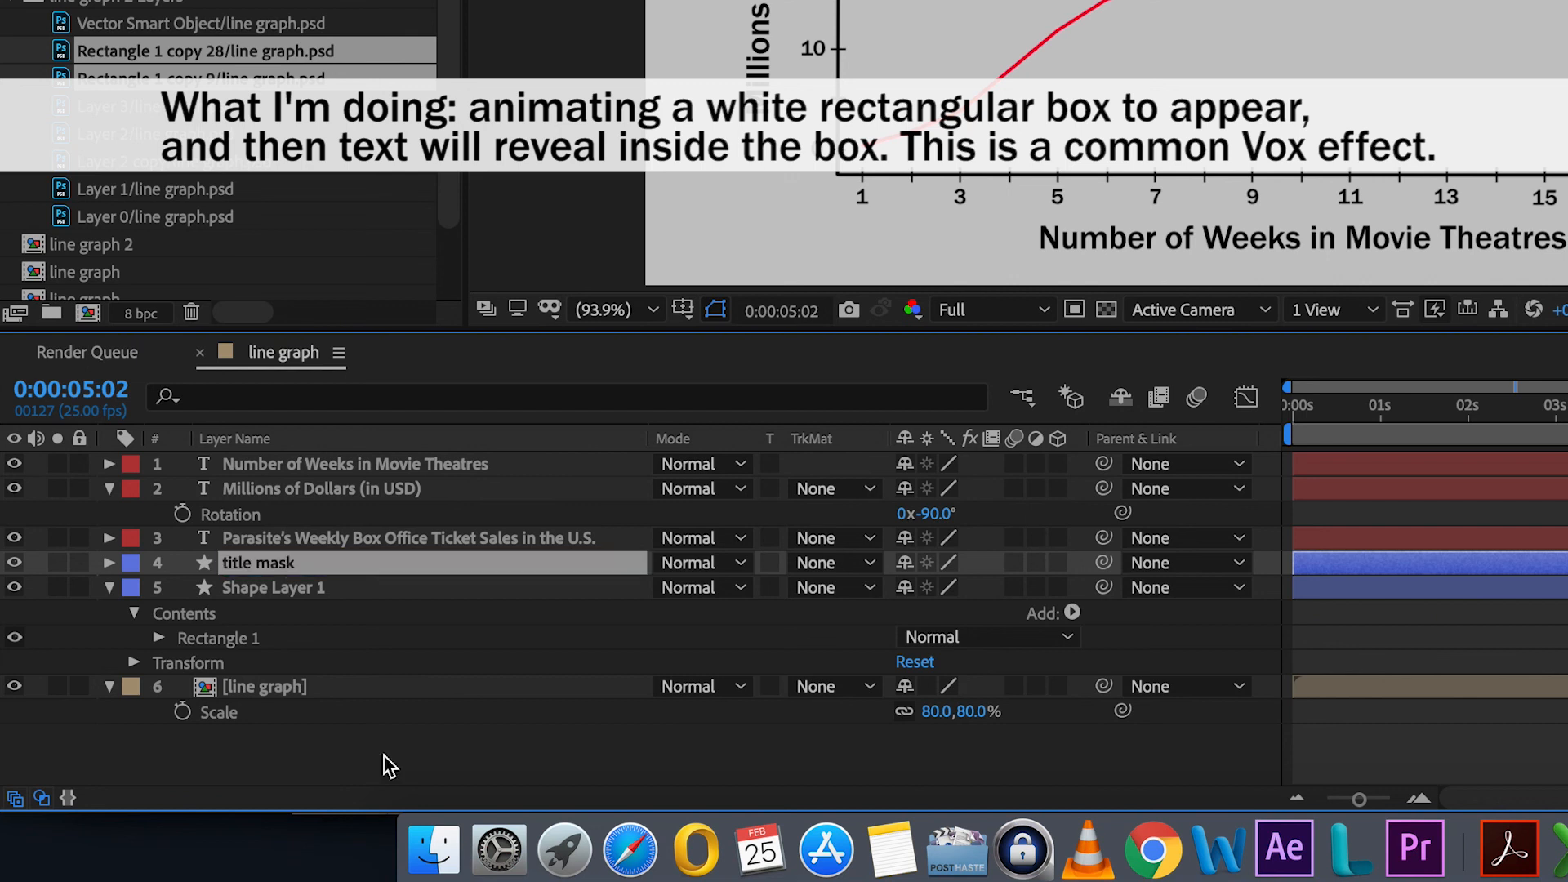
click(826, 593)
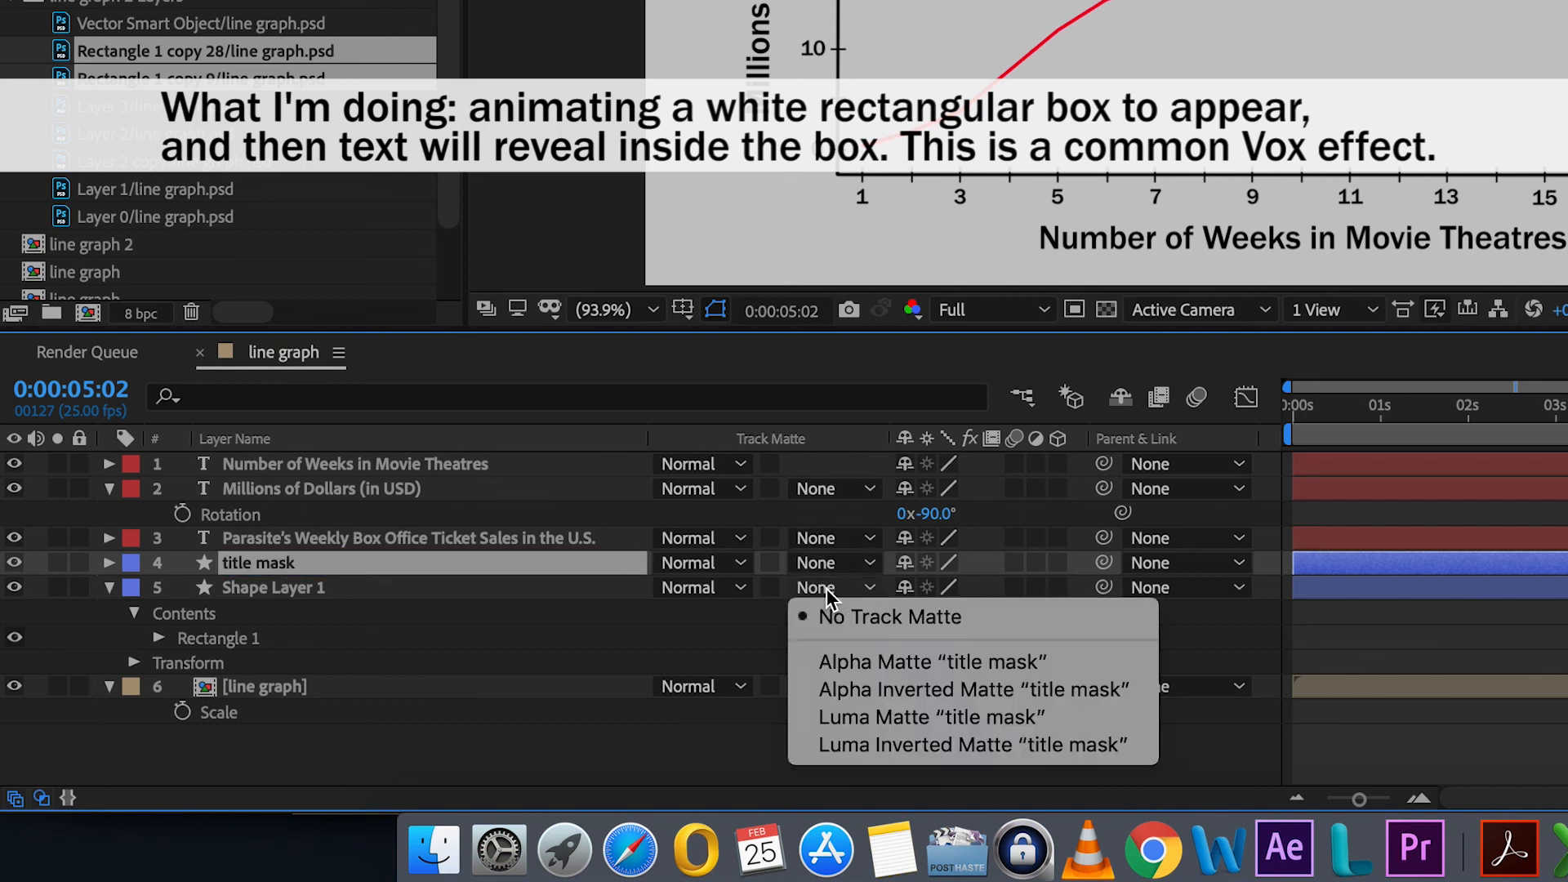
click(852, 663)
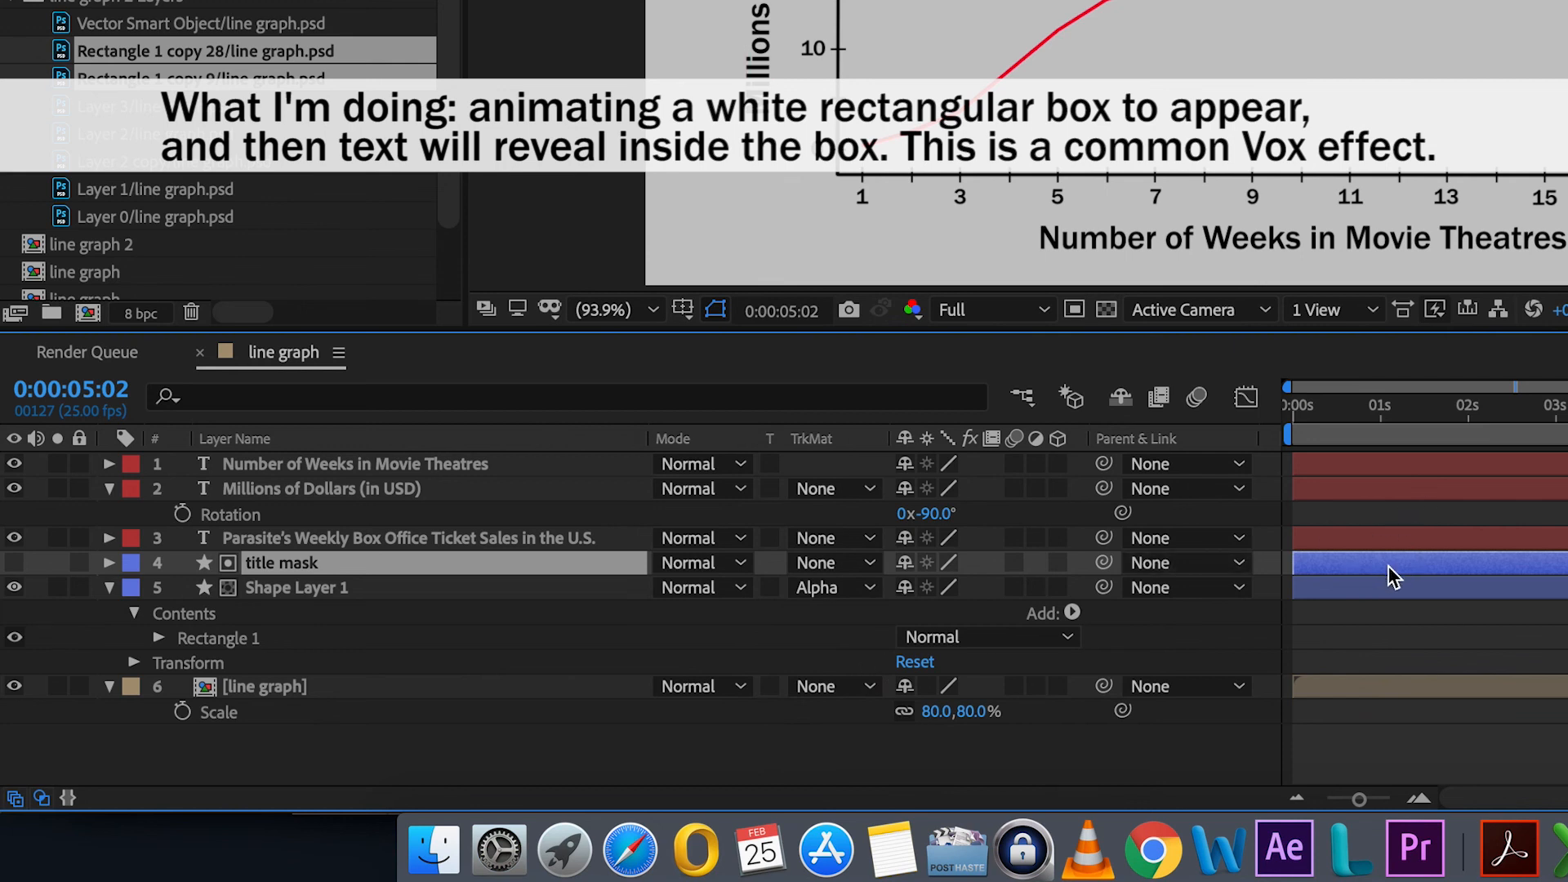
Step: Keyframe title mask's Position to move down from above the title at 0:00:00:00 onto the white box at 0:00:00:11, and preview it
key(p)
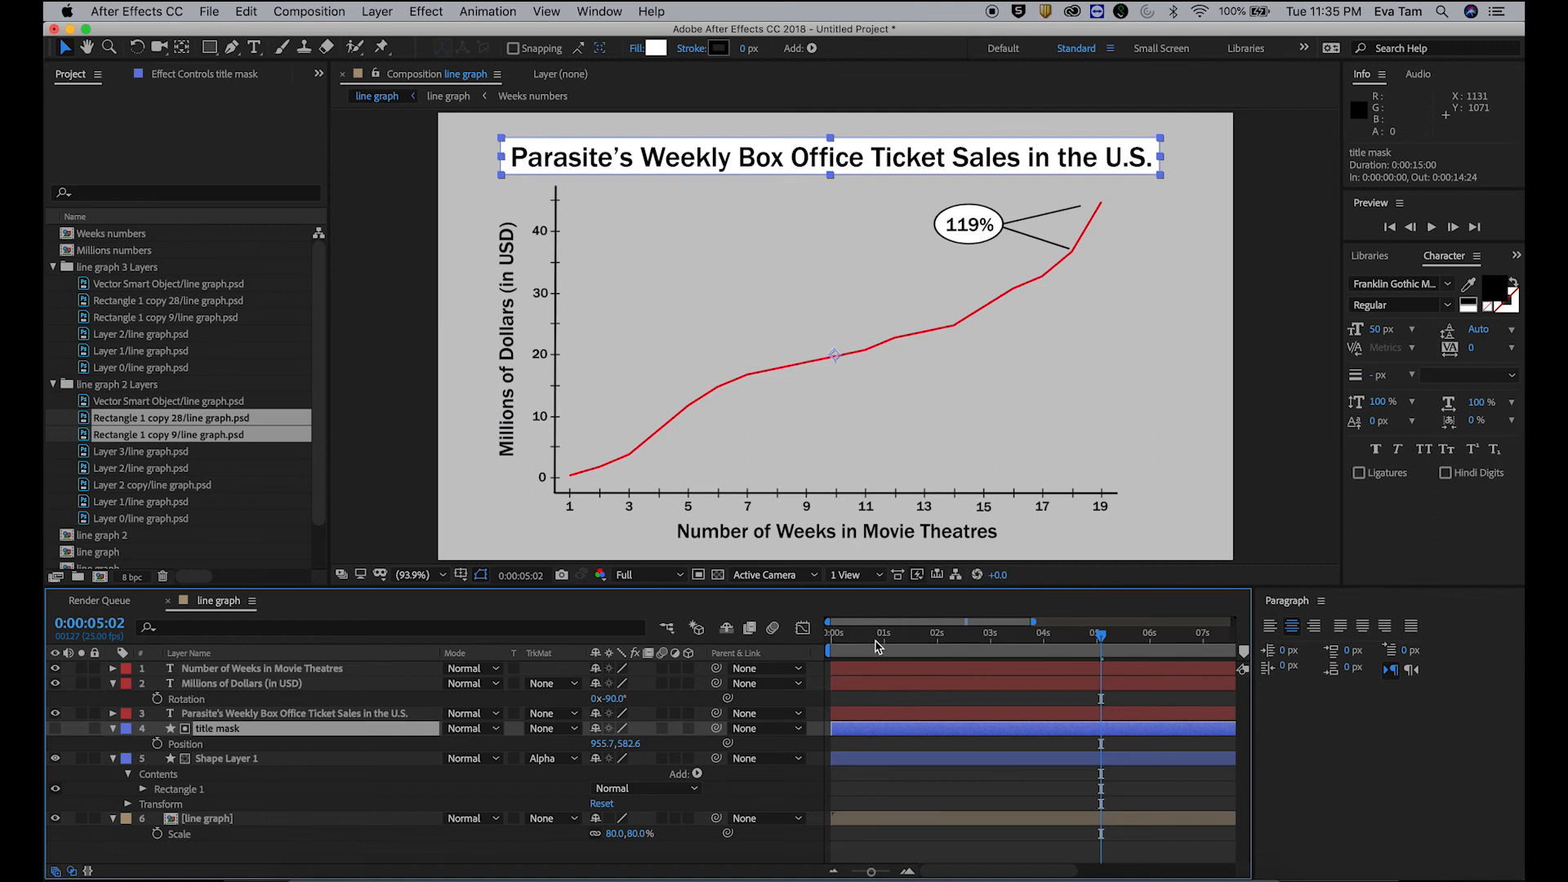
drag(876, 646, 831, 645)
click(156, 744)
drag(622, 743, 537, 748)
key(space)
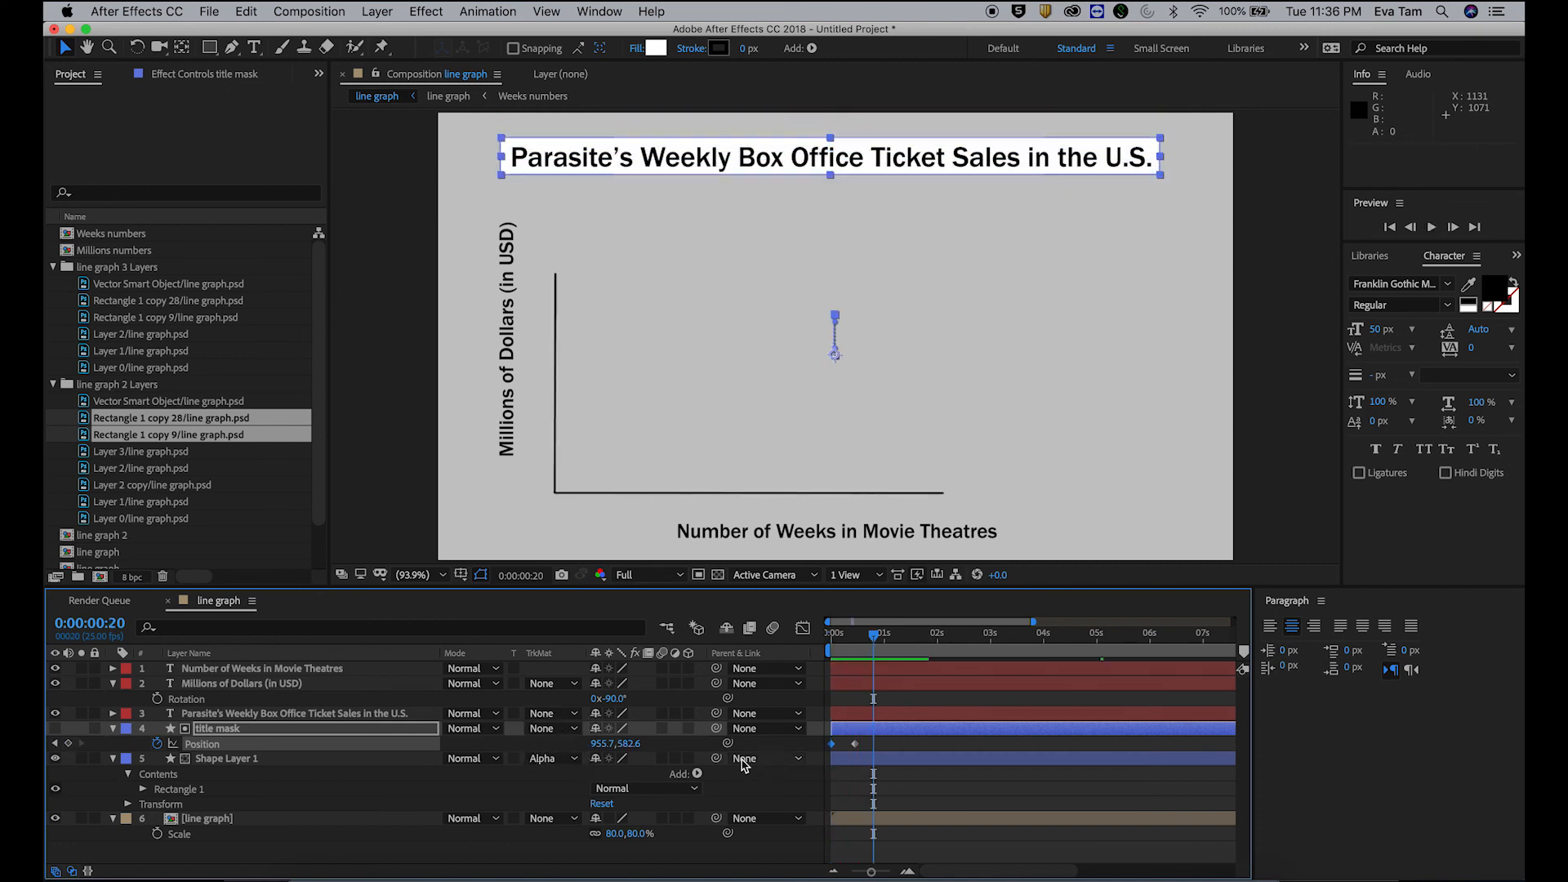
Step: Raise title mask's first Position keyframe to a Y value of about 475 so the mask starts clear of the title box
click(55, 744)
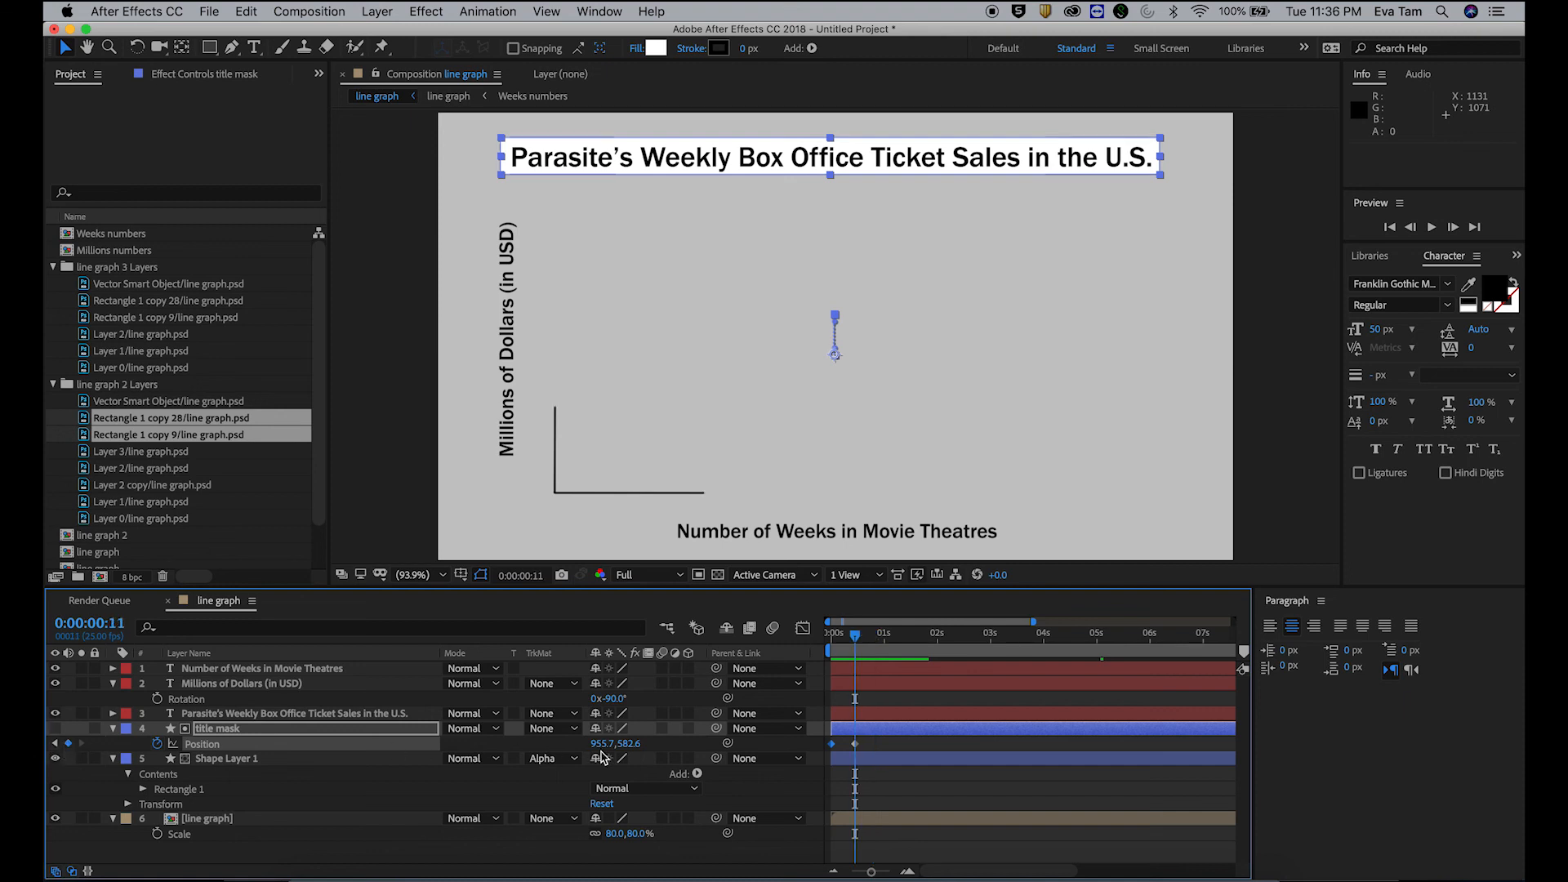
drag(627, 744, 615, 745)
key(super+z)
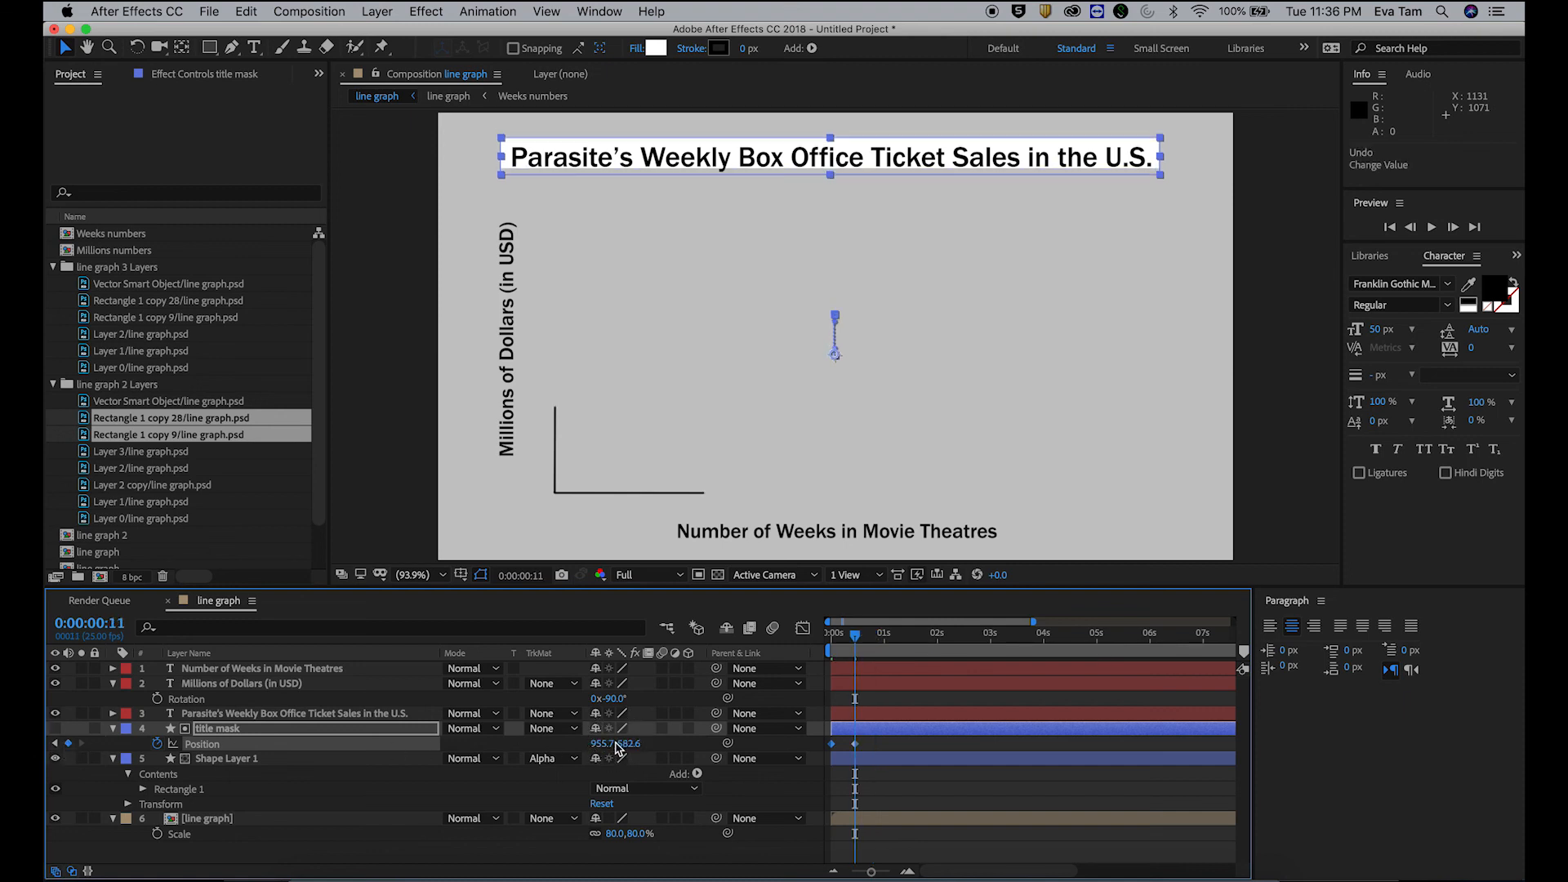
click(55, 744)
drag(618, 745, 615, 743)
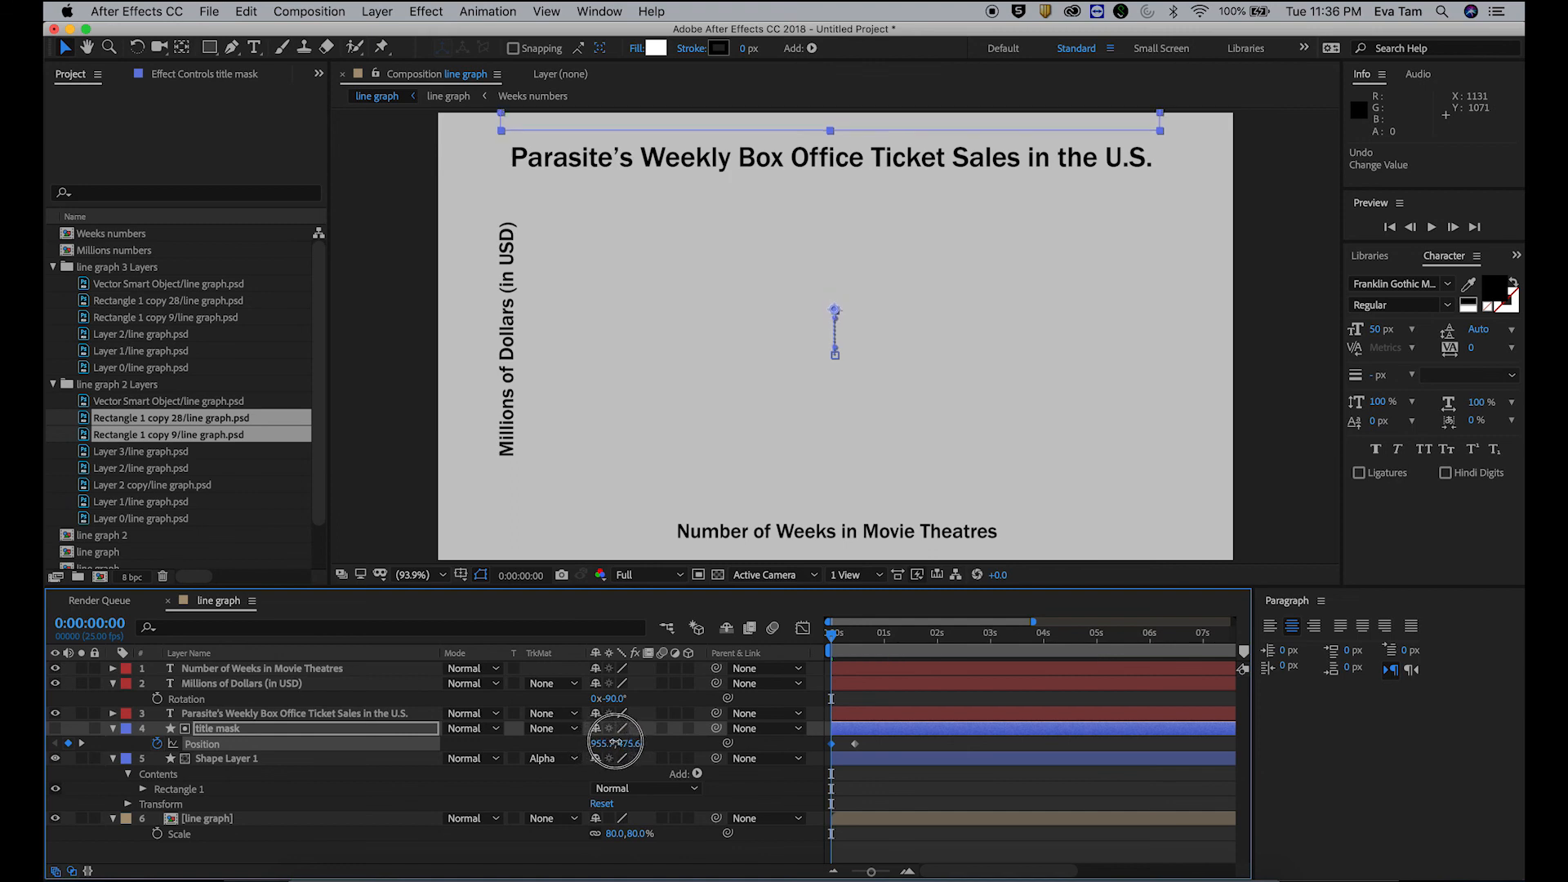
Step: Move title mask's second Position keyframe slightly later, to just before 0:00:00:17
drag(855, 744, 862, 746)
drag(833, 637, 867, 643)
click(904, 818)
click(867, 717)
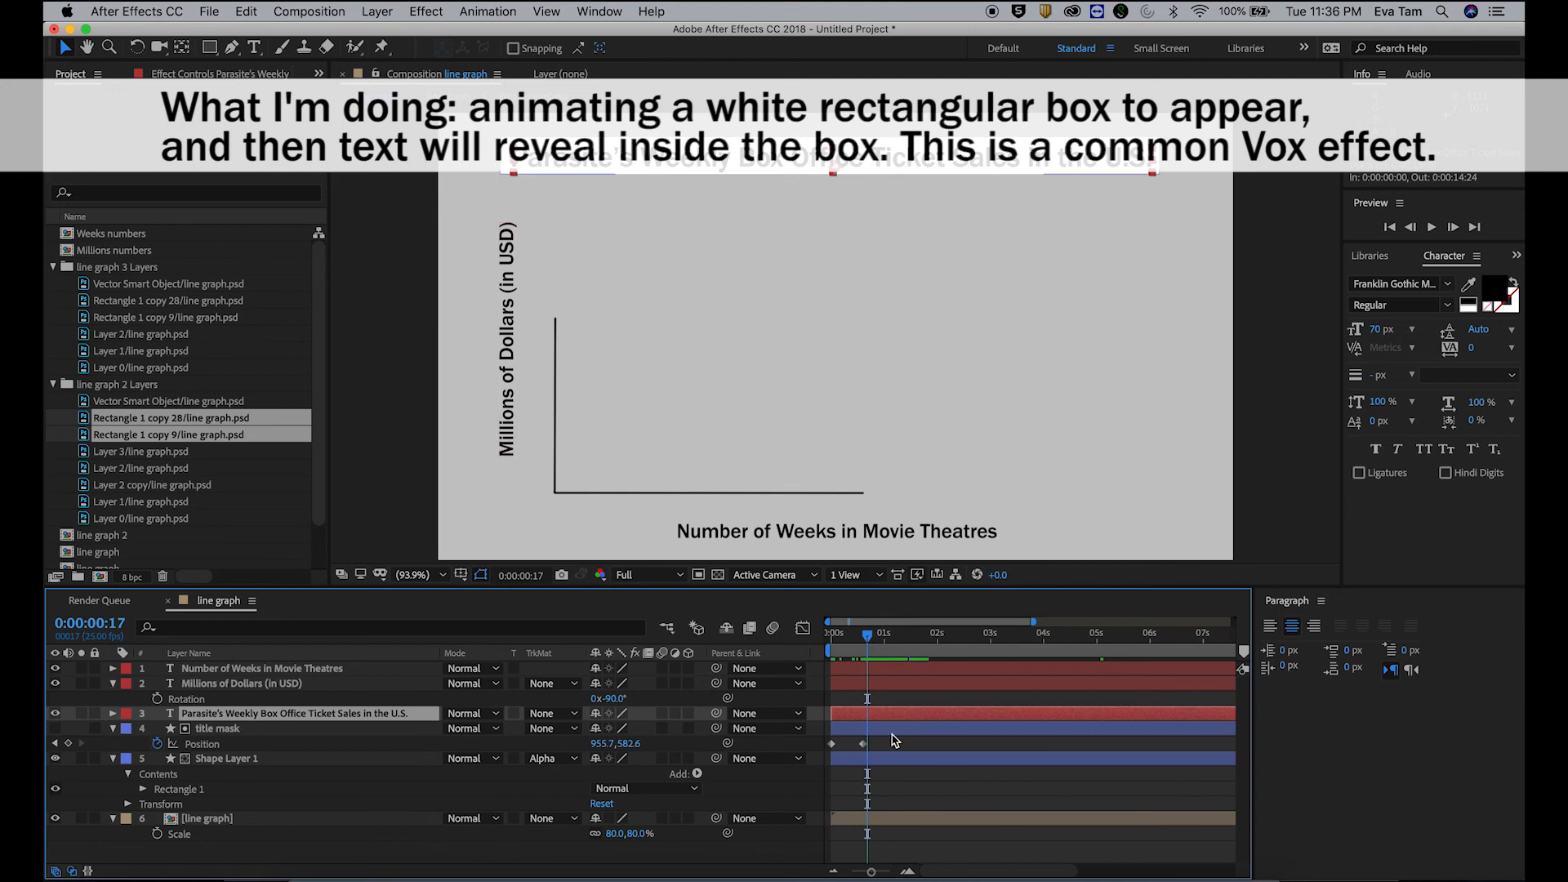
Step: Duplicate Shape Layer 1, place one of the two shapes directly above the title text layer, and rename it "title text mask"
click(890, 728)
click(883, 757)
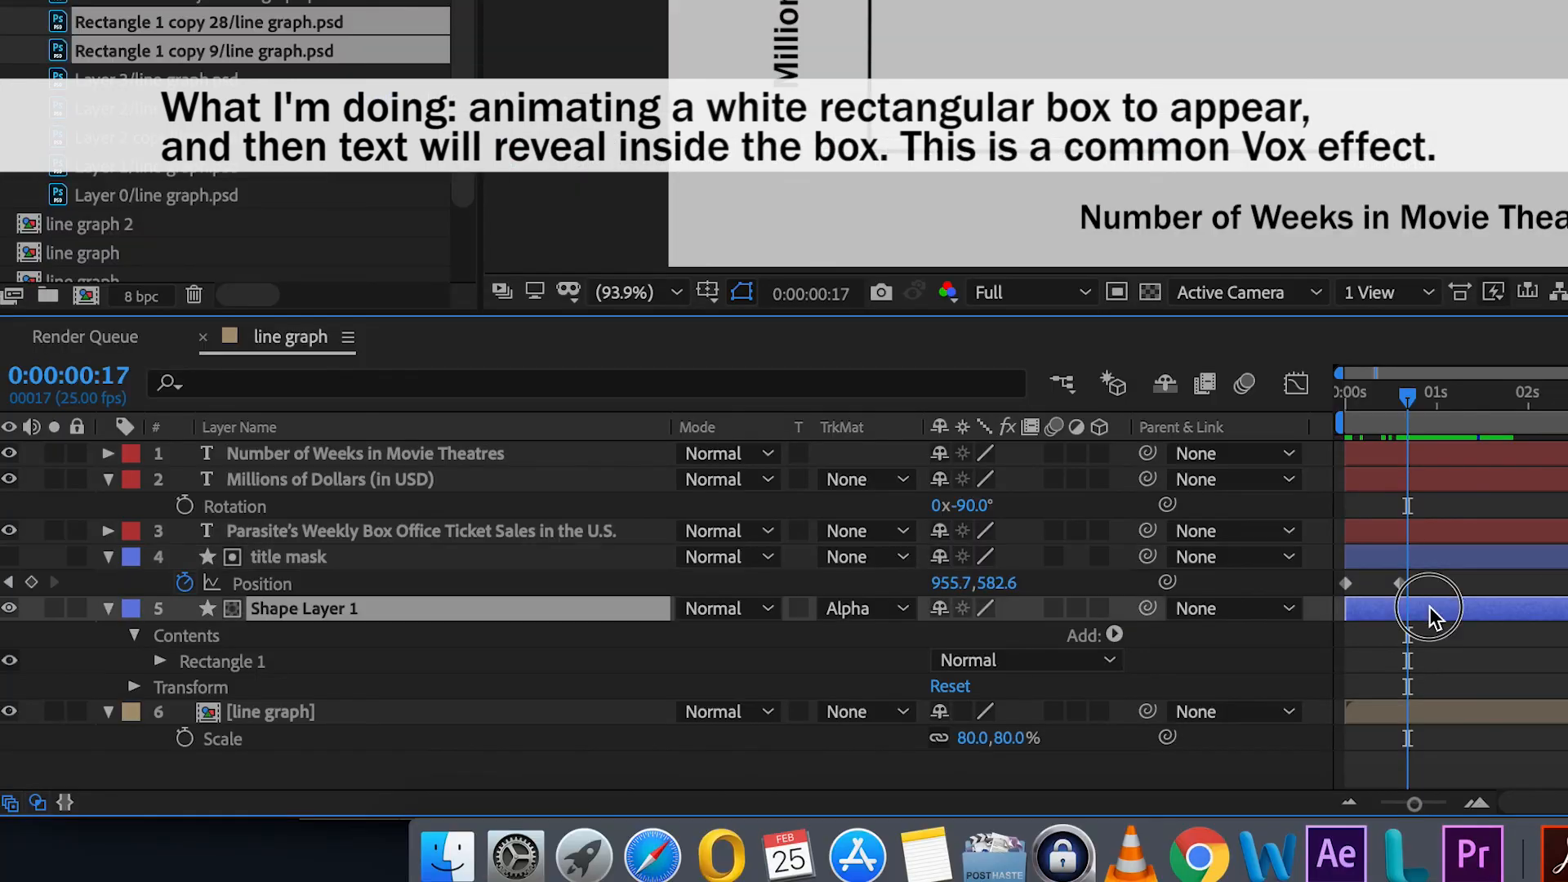
key(super+d)
drag(286, 635, 331, 531)
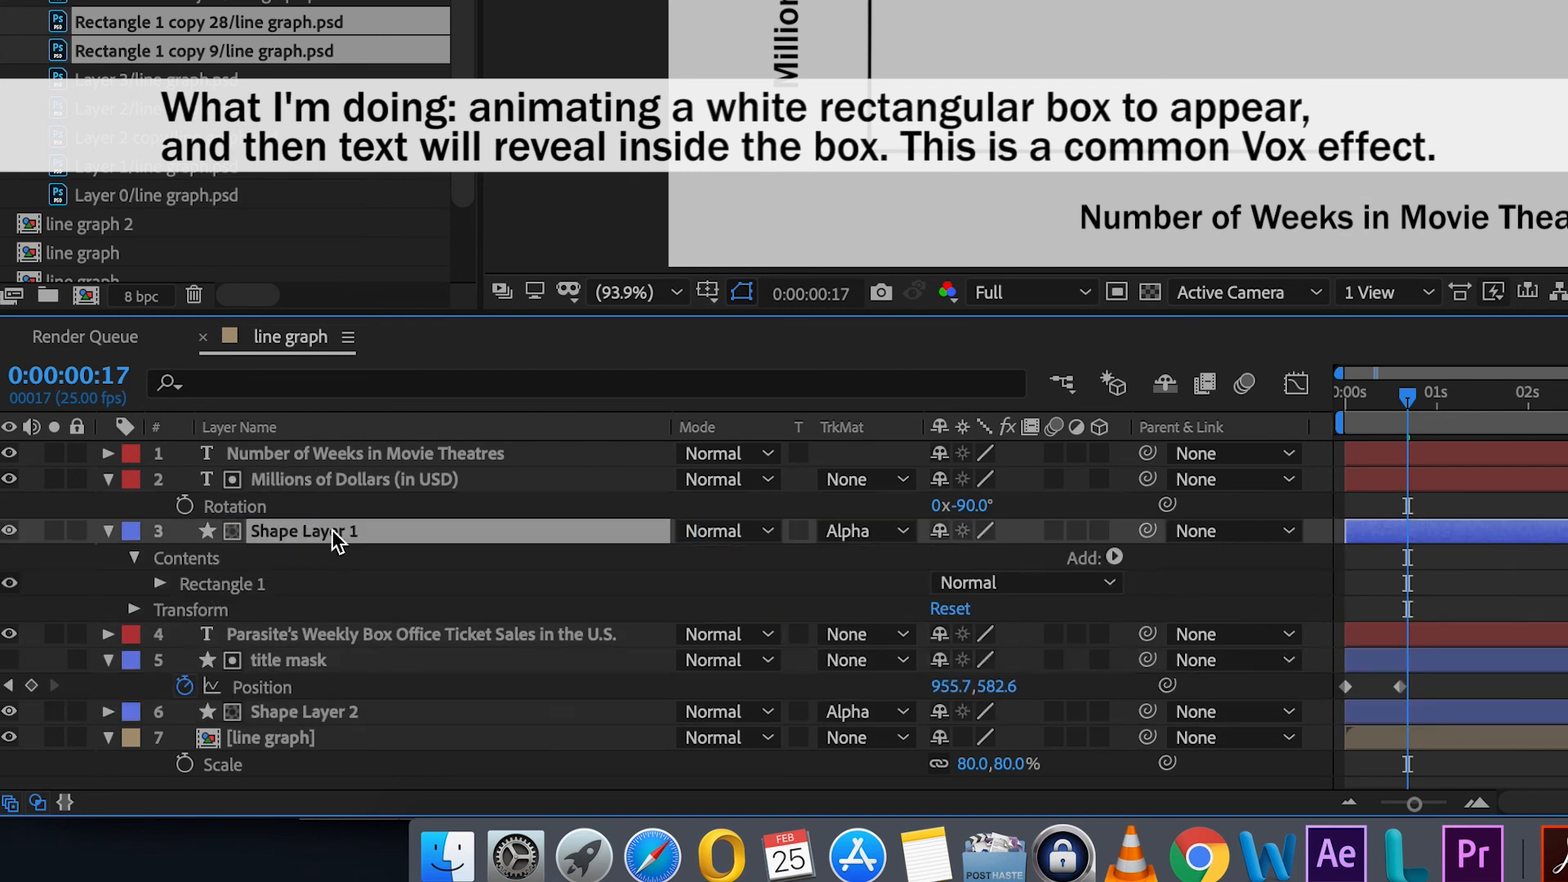
right_click(287, 531)
click(434, 788)
text(title text ma)
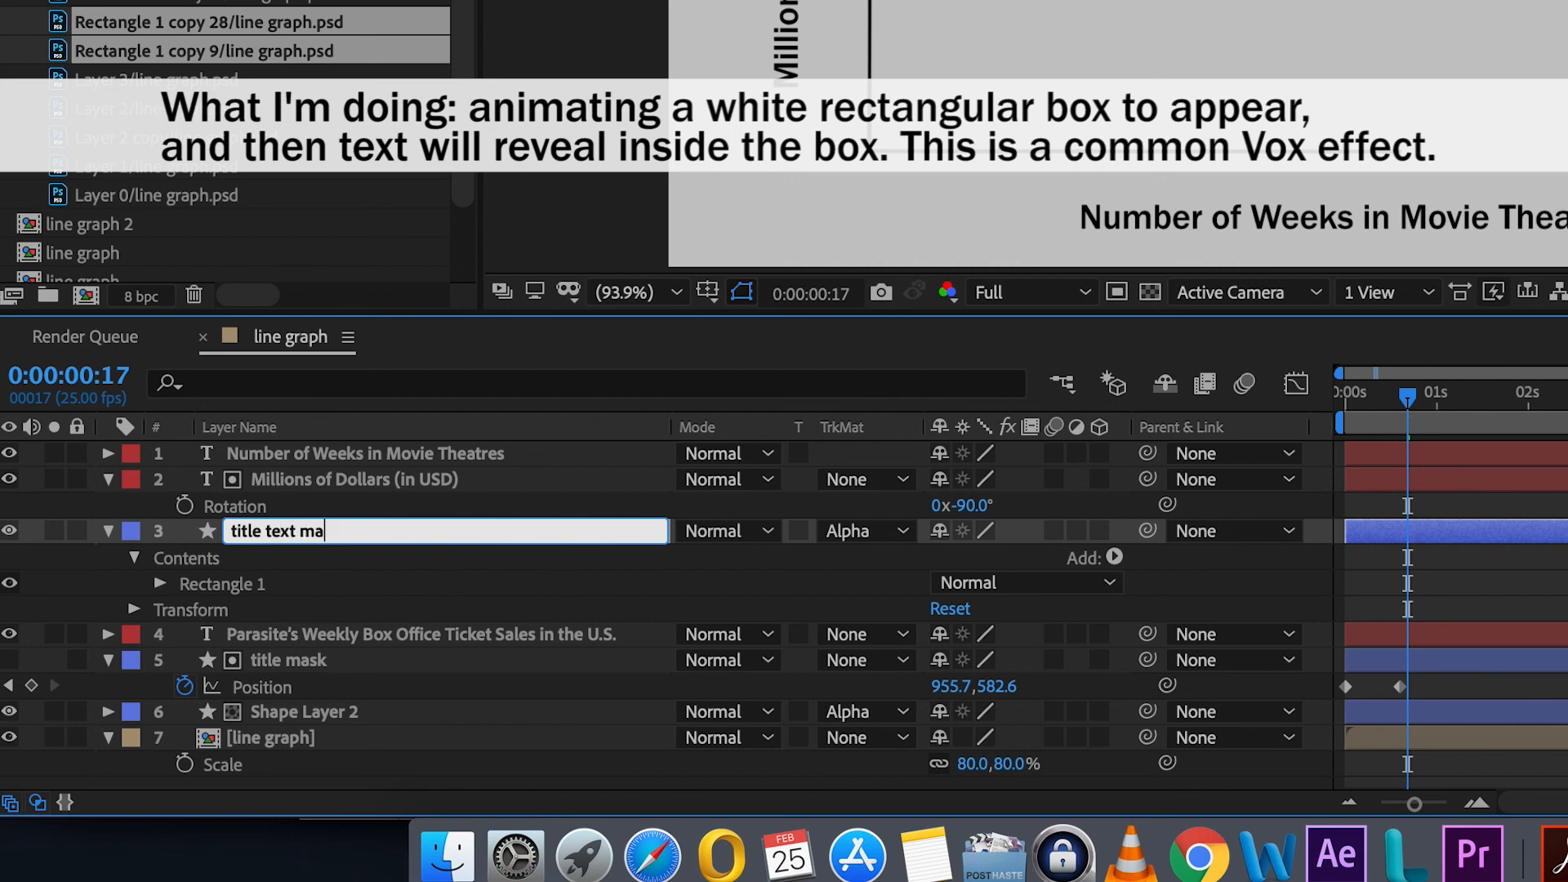
key(Return)
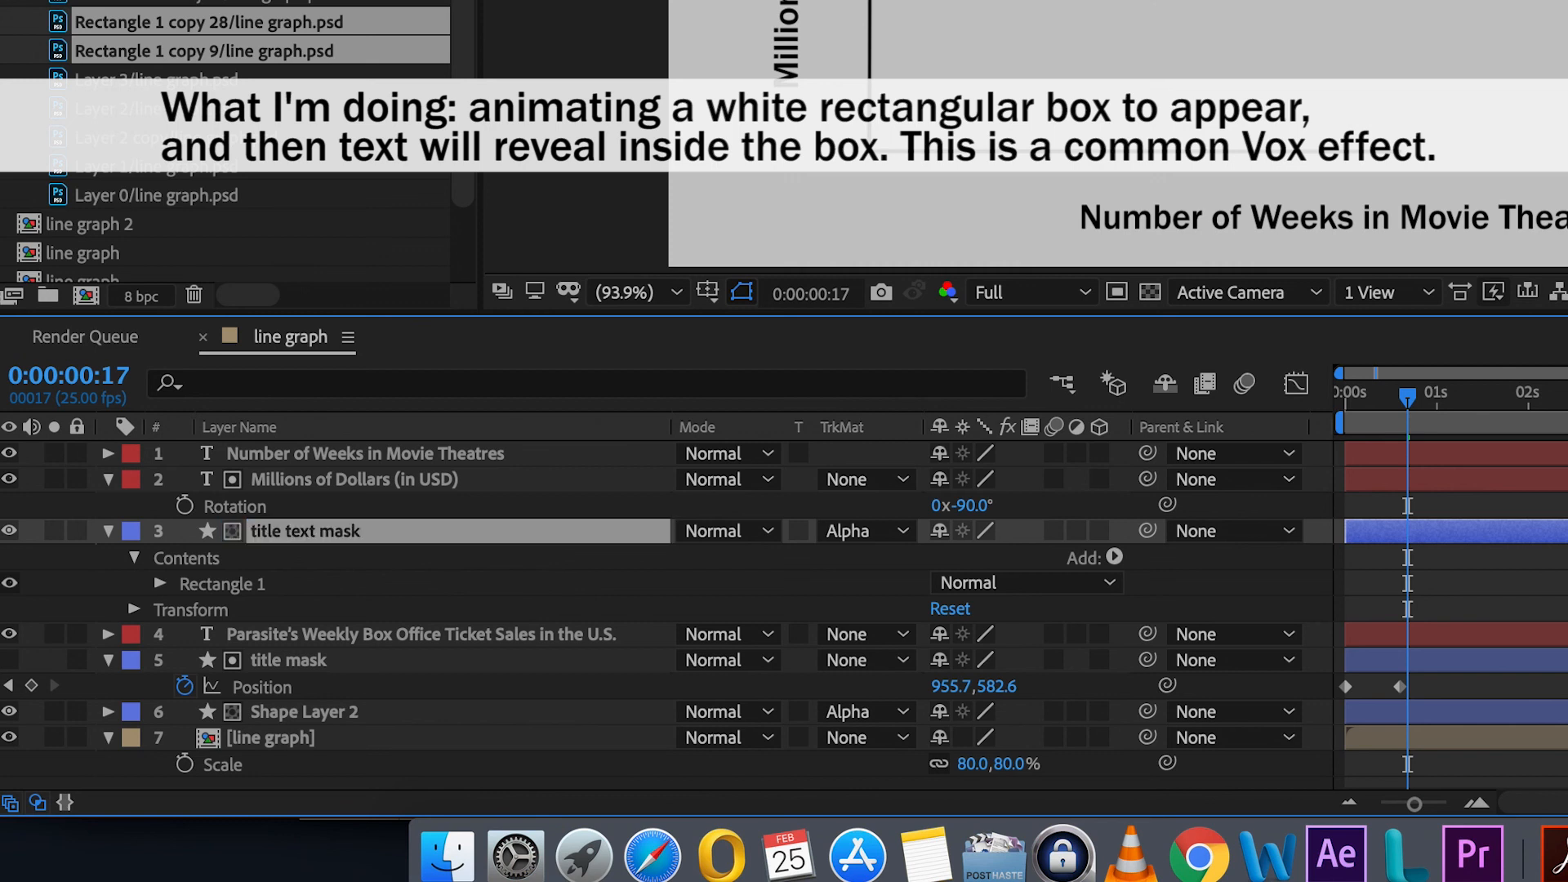
Step: Remove the track matte from title text mask and use that layer as the title text layer's alpha matte
click(849, 539)
click(856, 561)
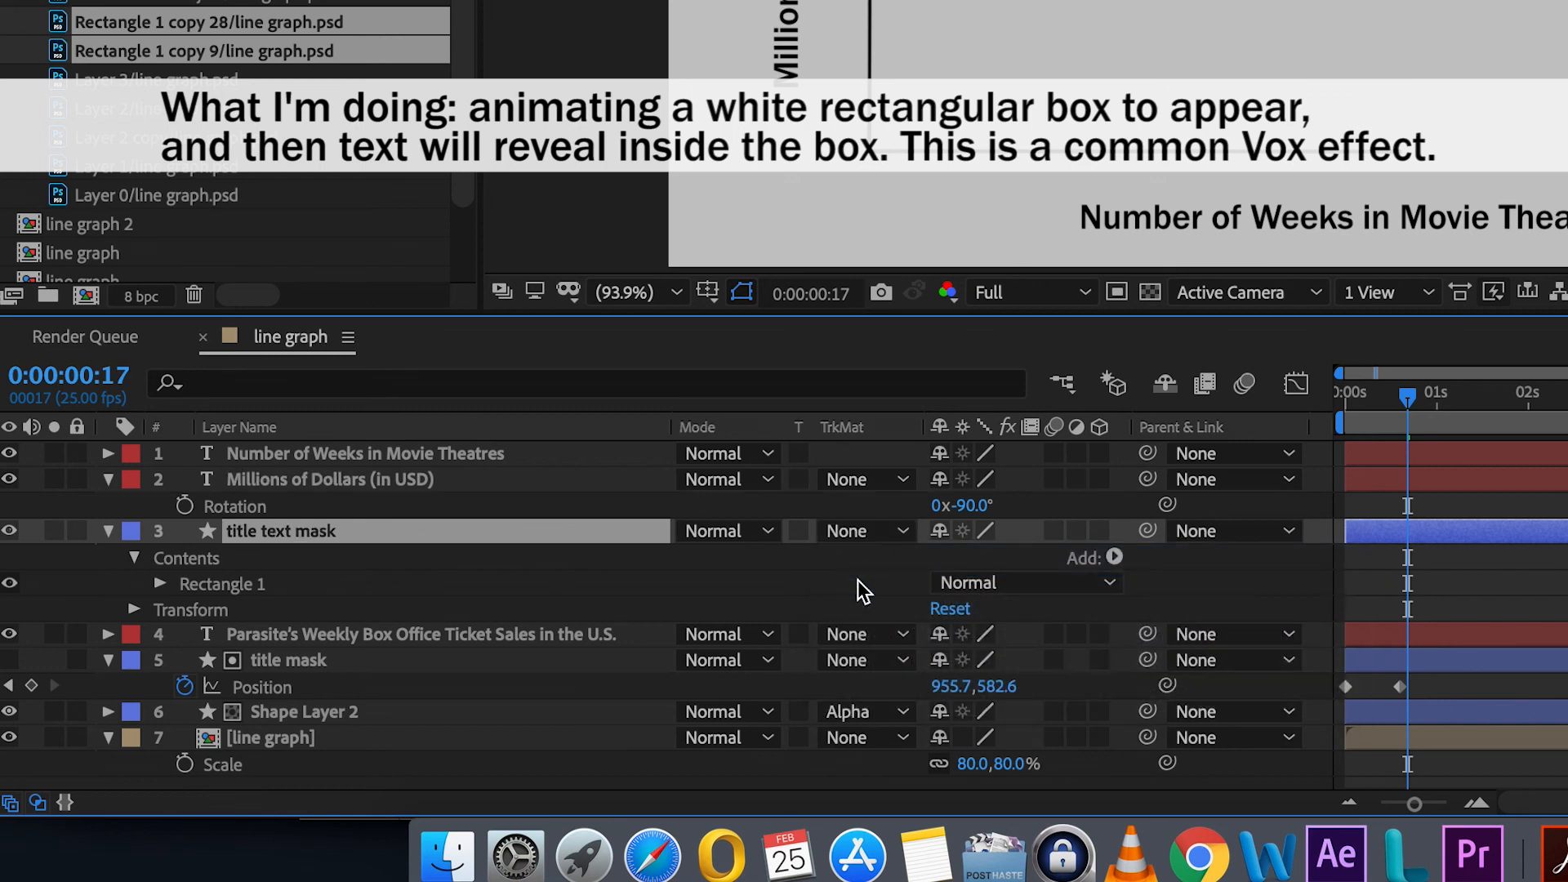
click(846, 631)
click(865, 697)
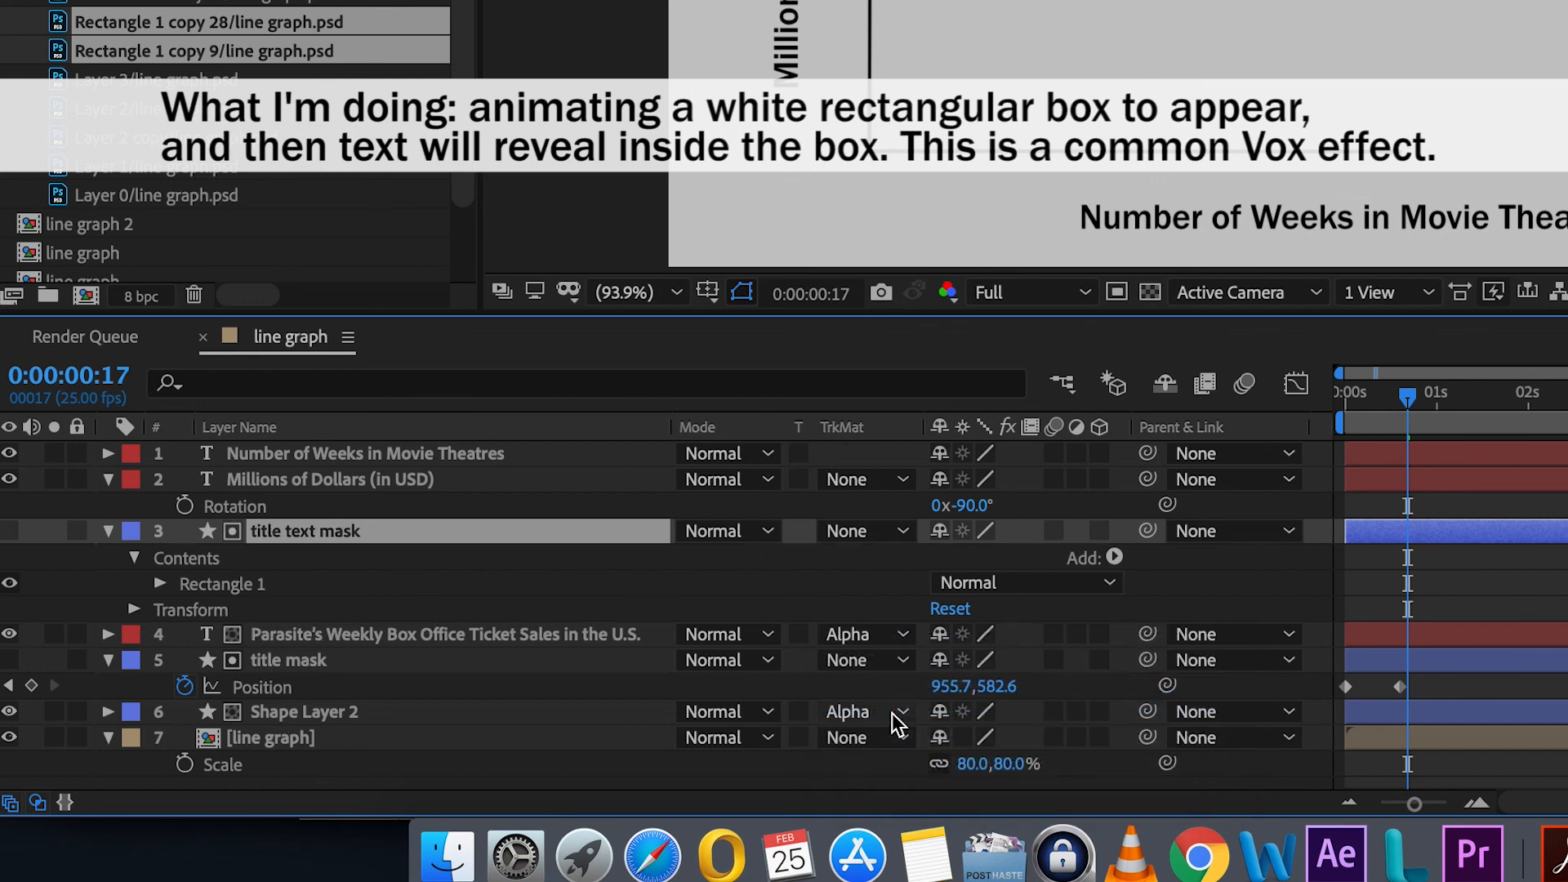
click(481, 637)
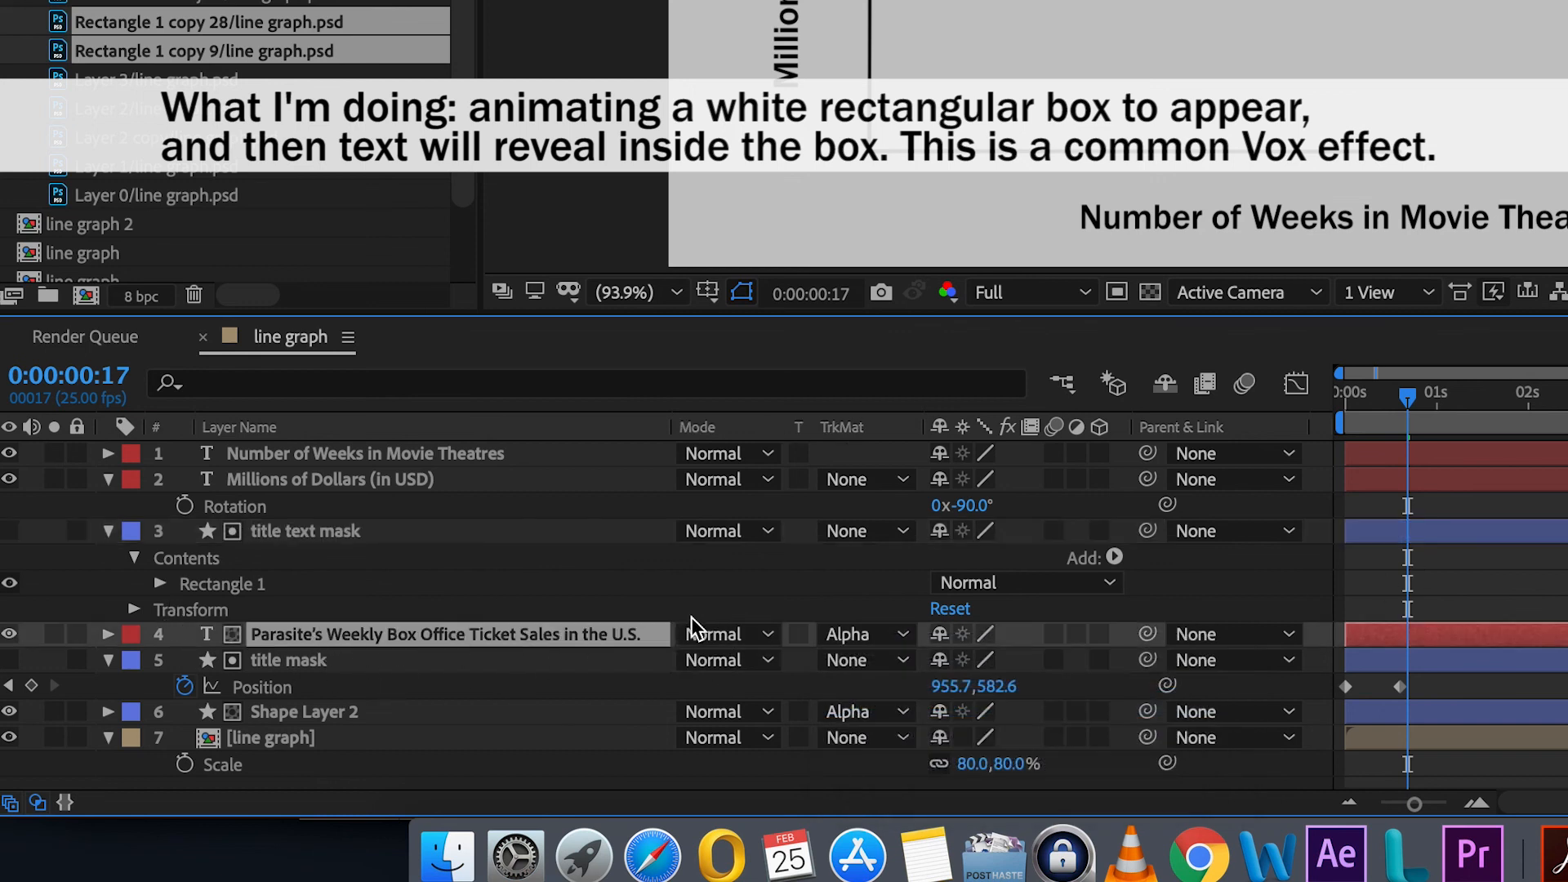
click(865, 635)
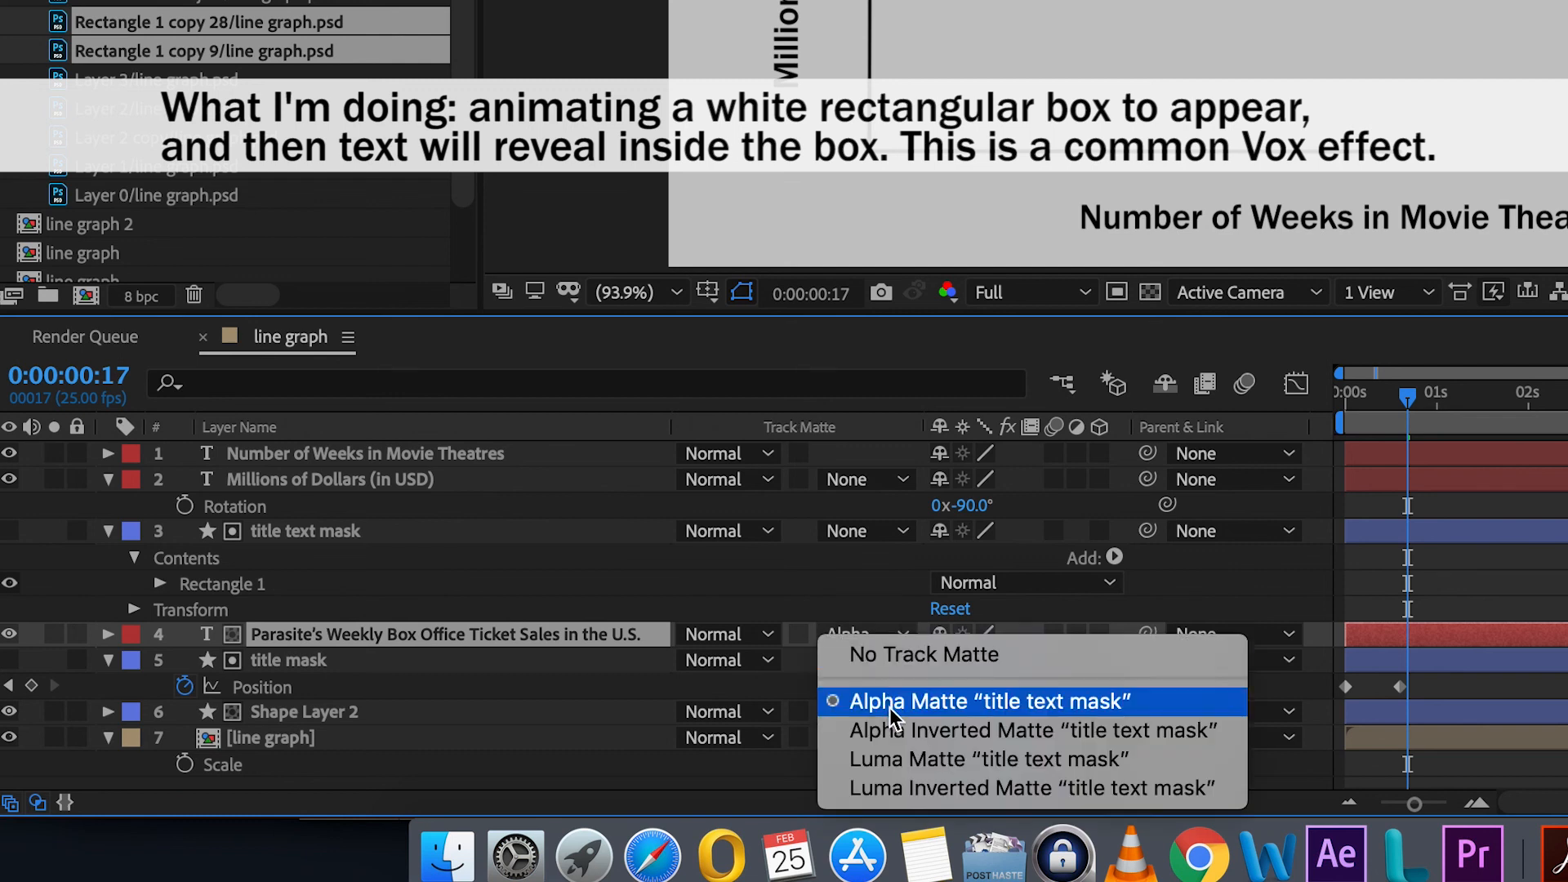
click(775, 584)
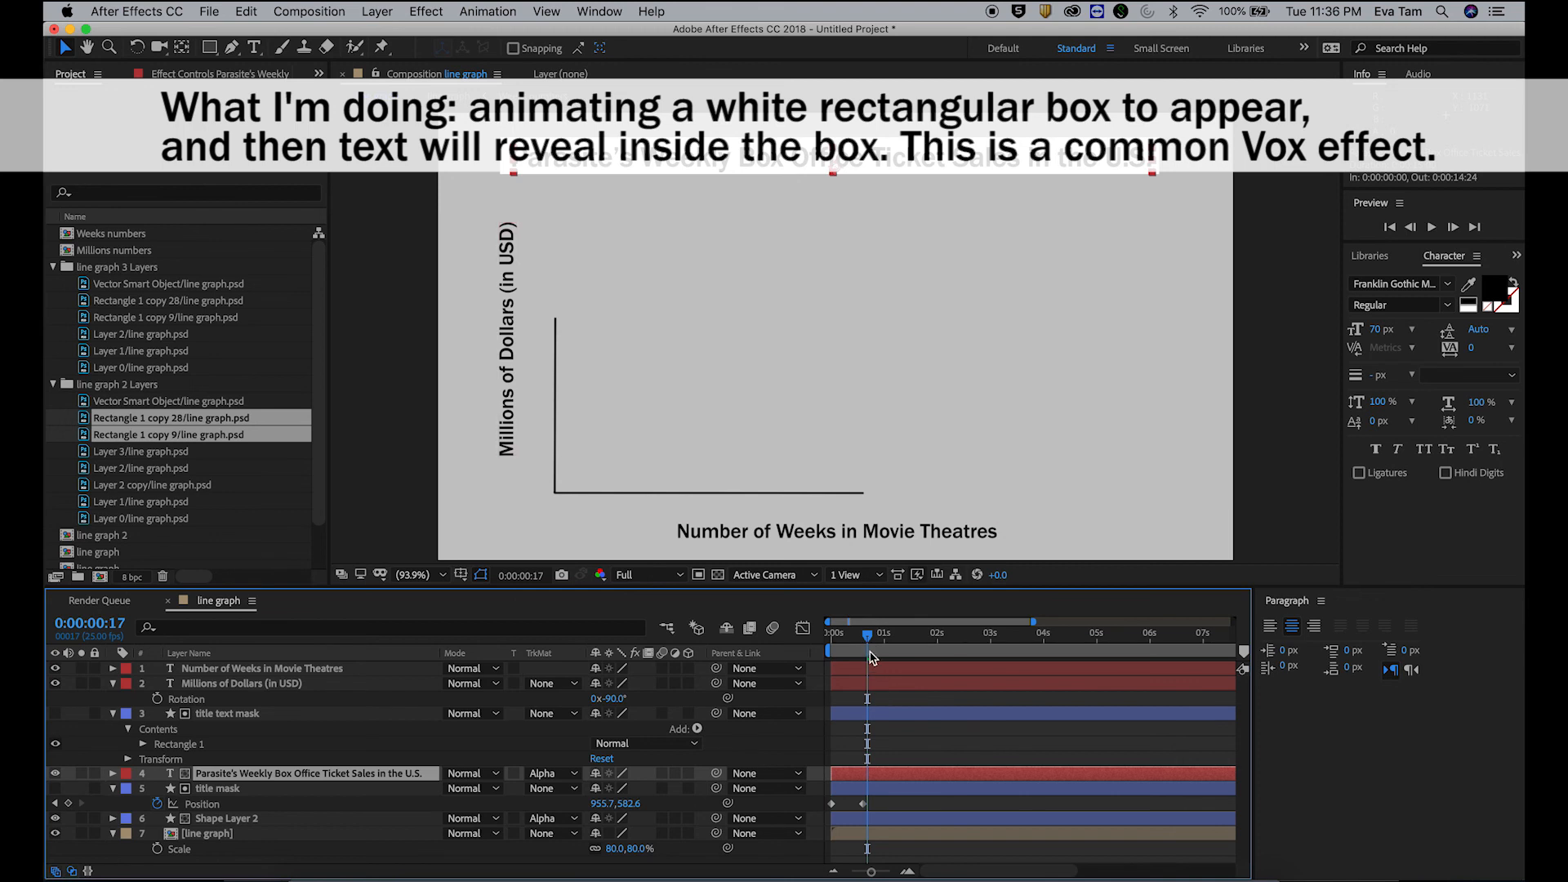
Step: Keyframe the title text's Position to move down from a Y value of 41.9 at 0:00:00:16 into the white box at 0:00:01:05
drag(872, 657, 899, 654)
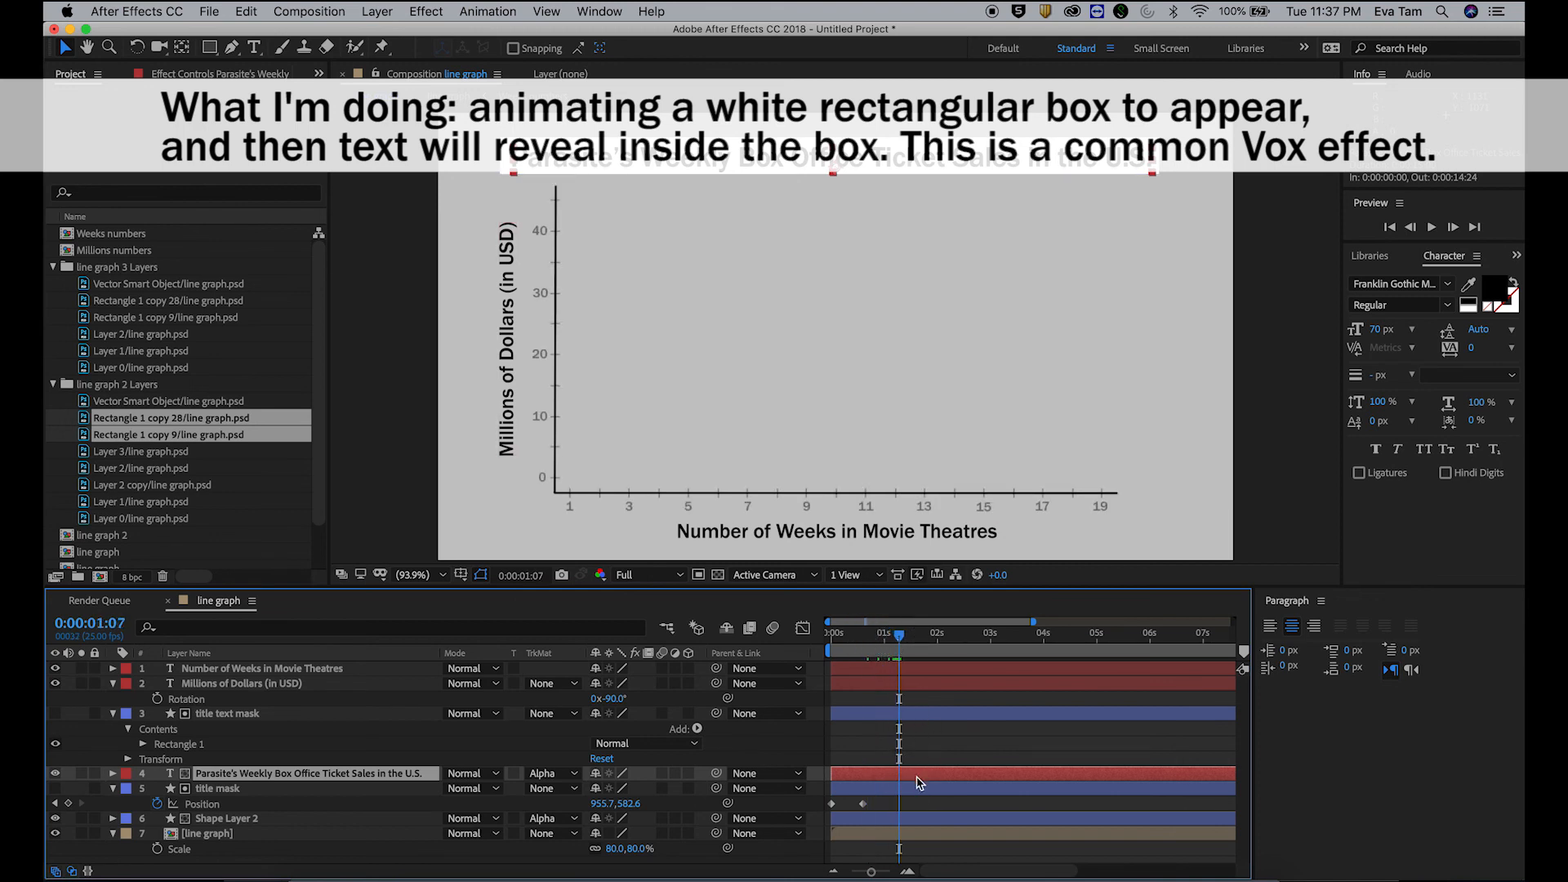
key(p)
click(156, 789)
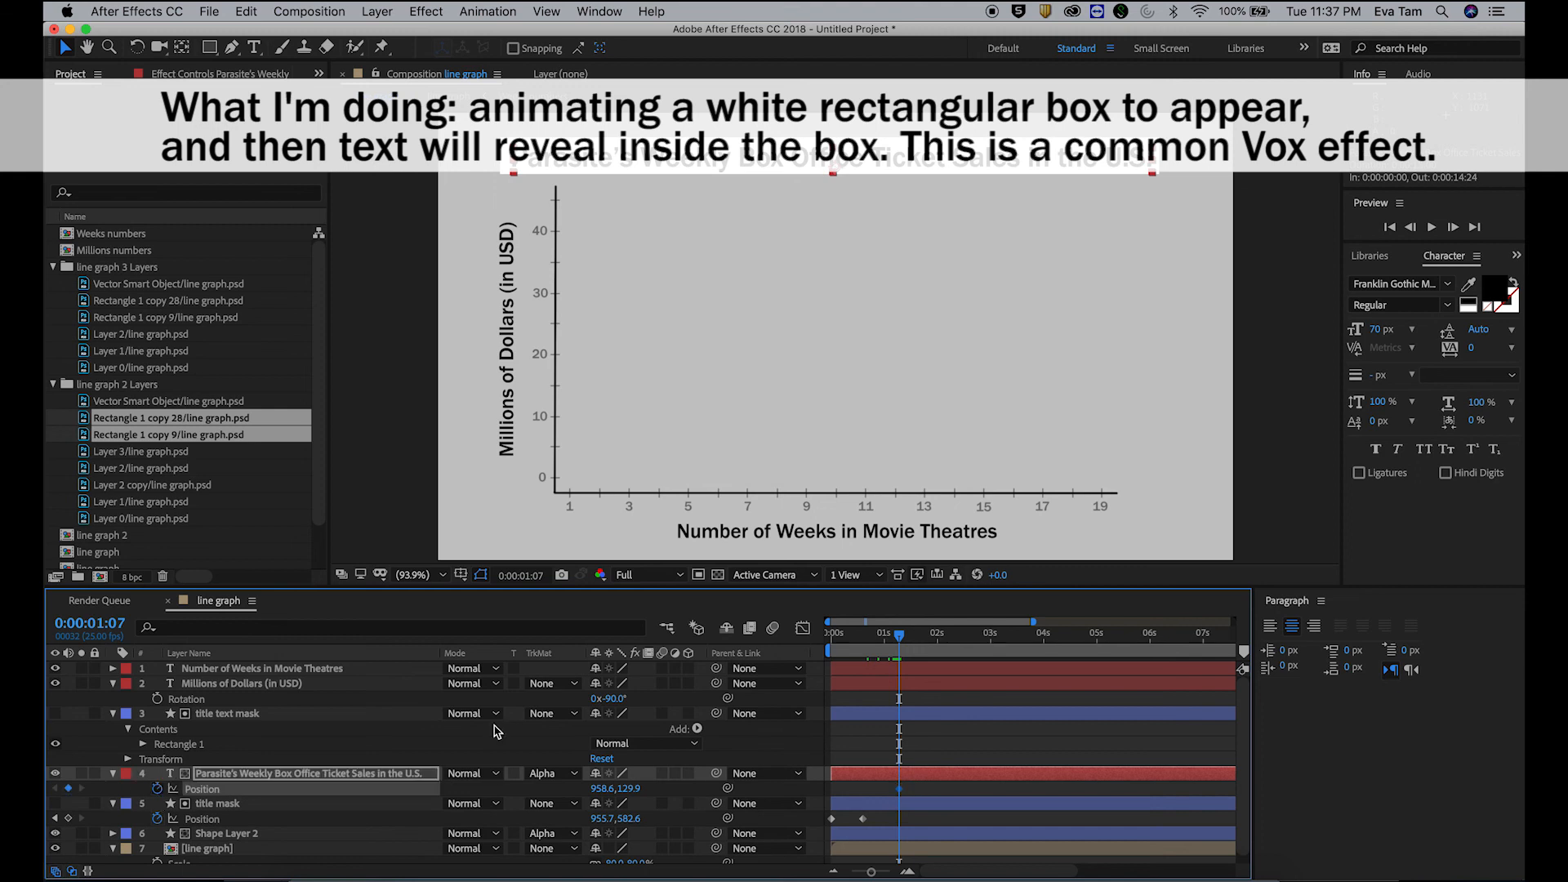
mouse_move(859, 648)
mouse_down()
mouse_move(890, 645)
mouse_move(850, 645)
mouse_move(866, 645)
mouse_up()
drag(629, 789, 544, 798)
click(897, 790)
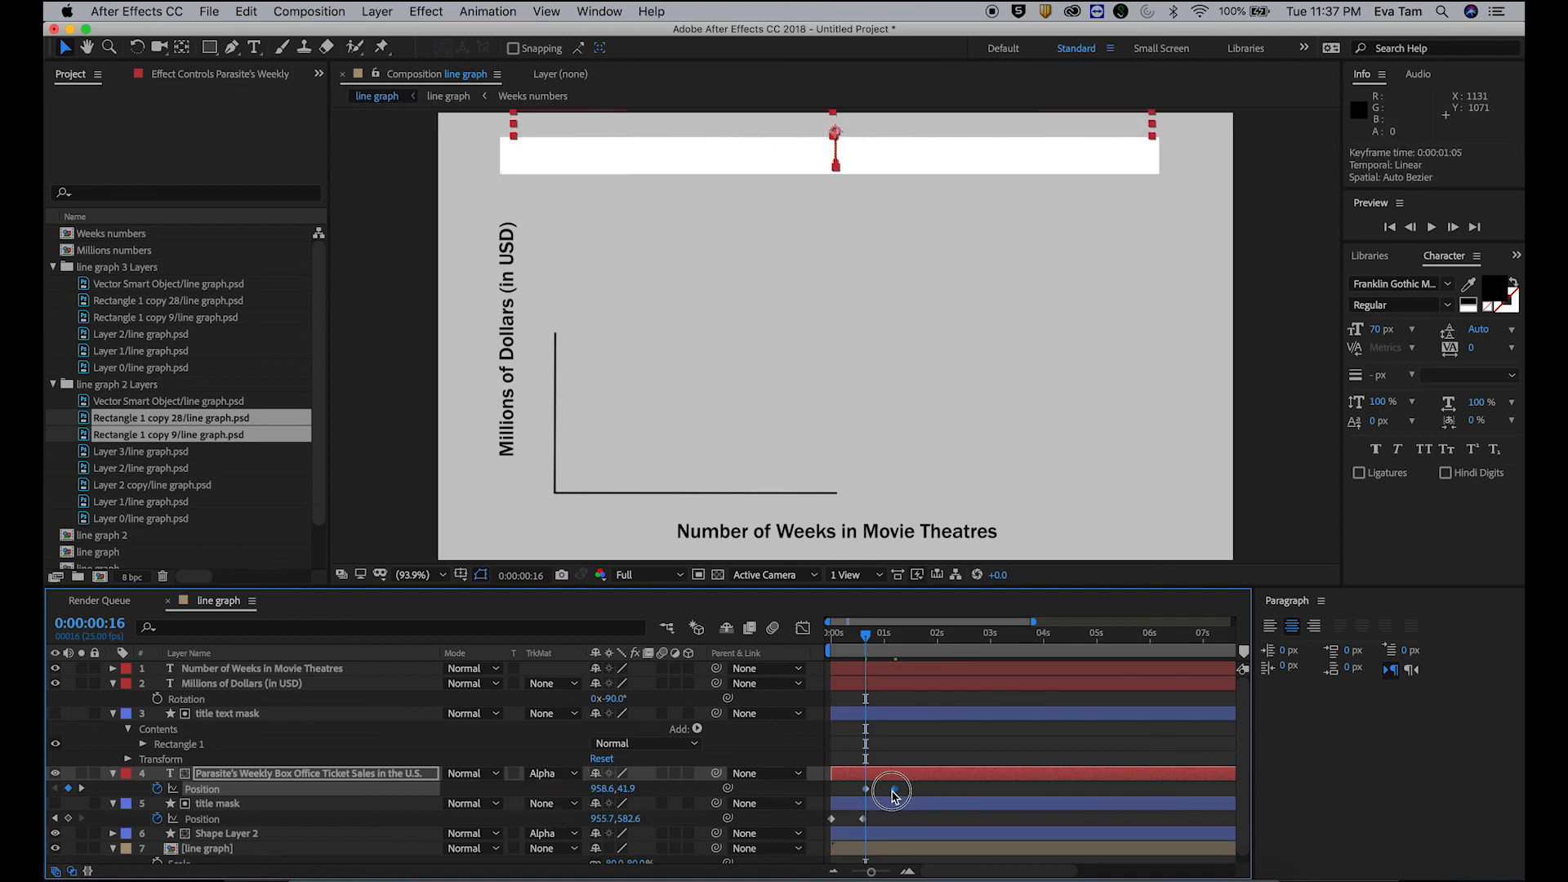
Step: Preview the white box and title text reveal from the start of the composition
key(Home)
key(space)
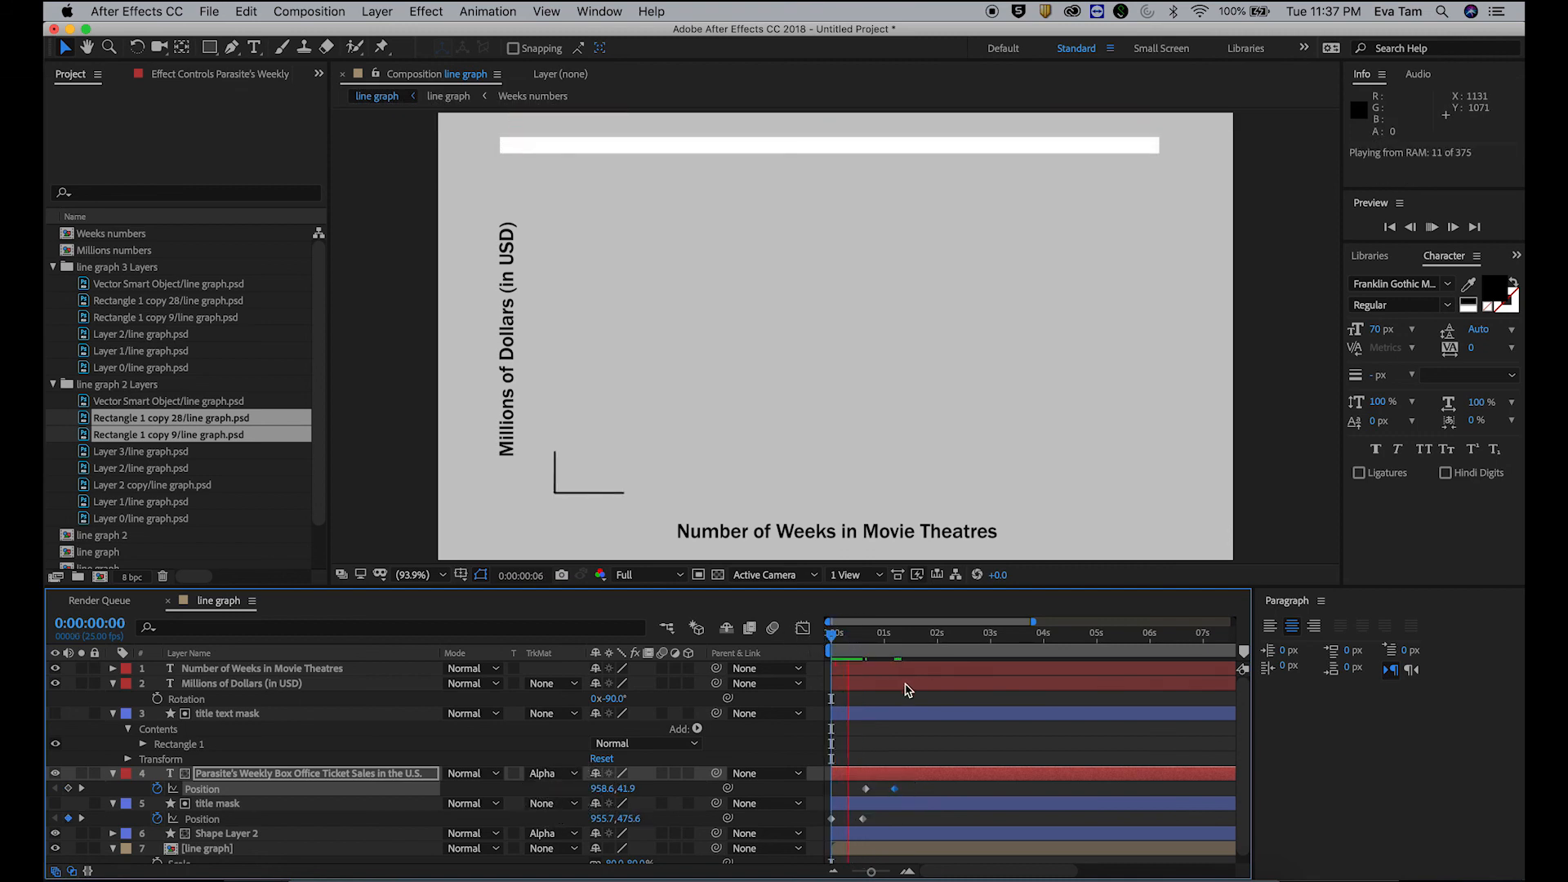
key(space)
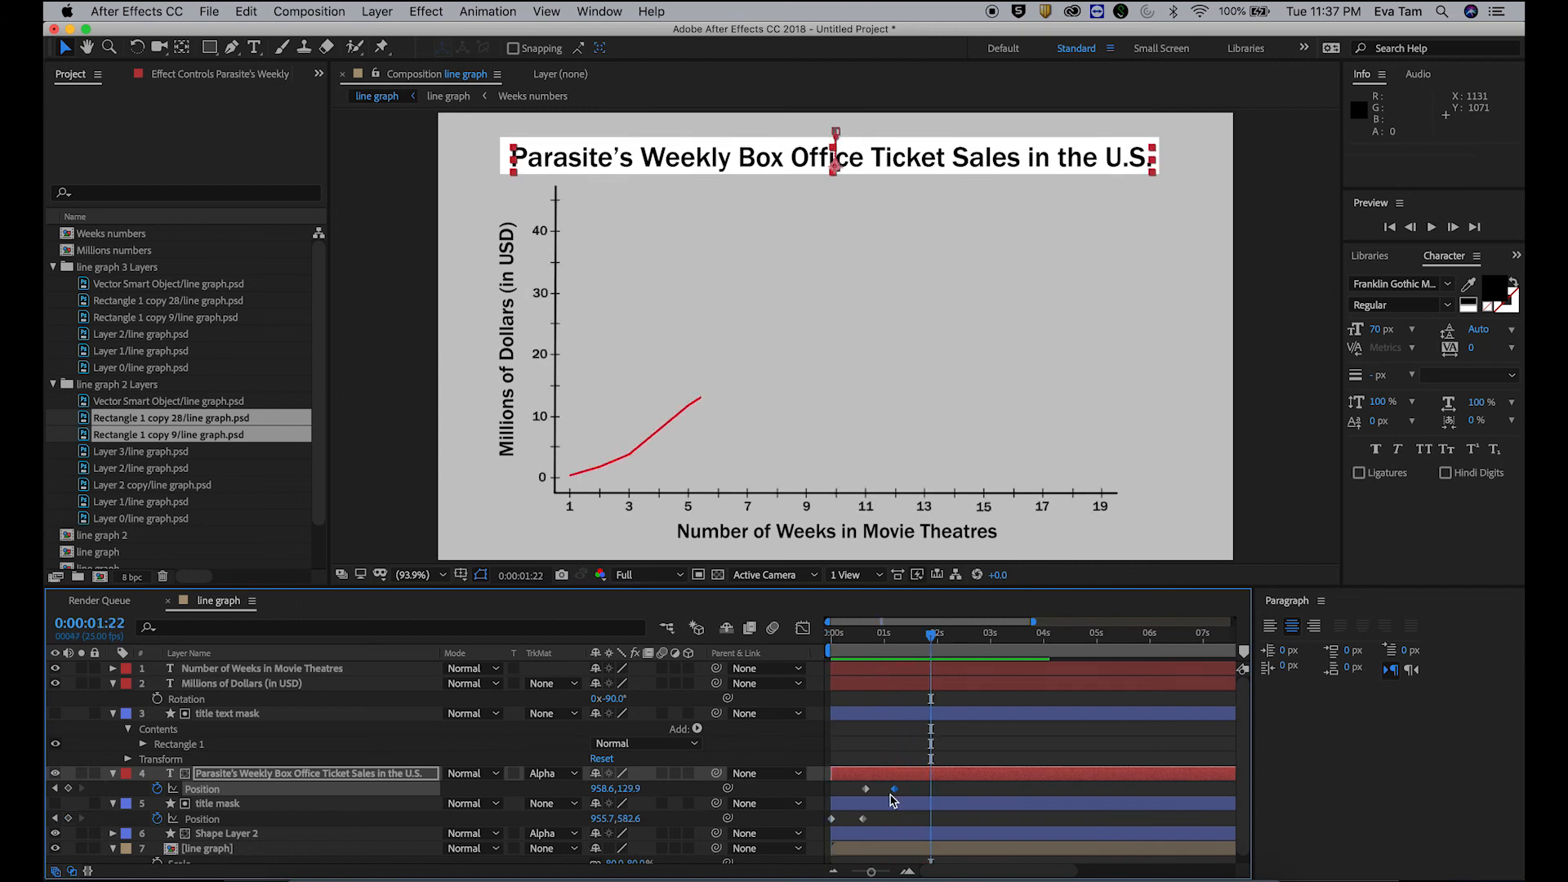
click(833, 641)
key(space)
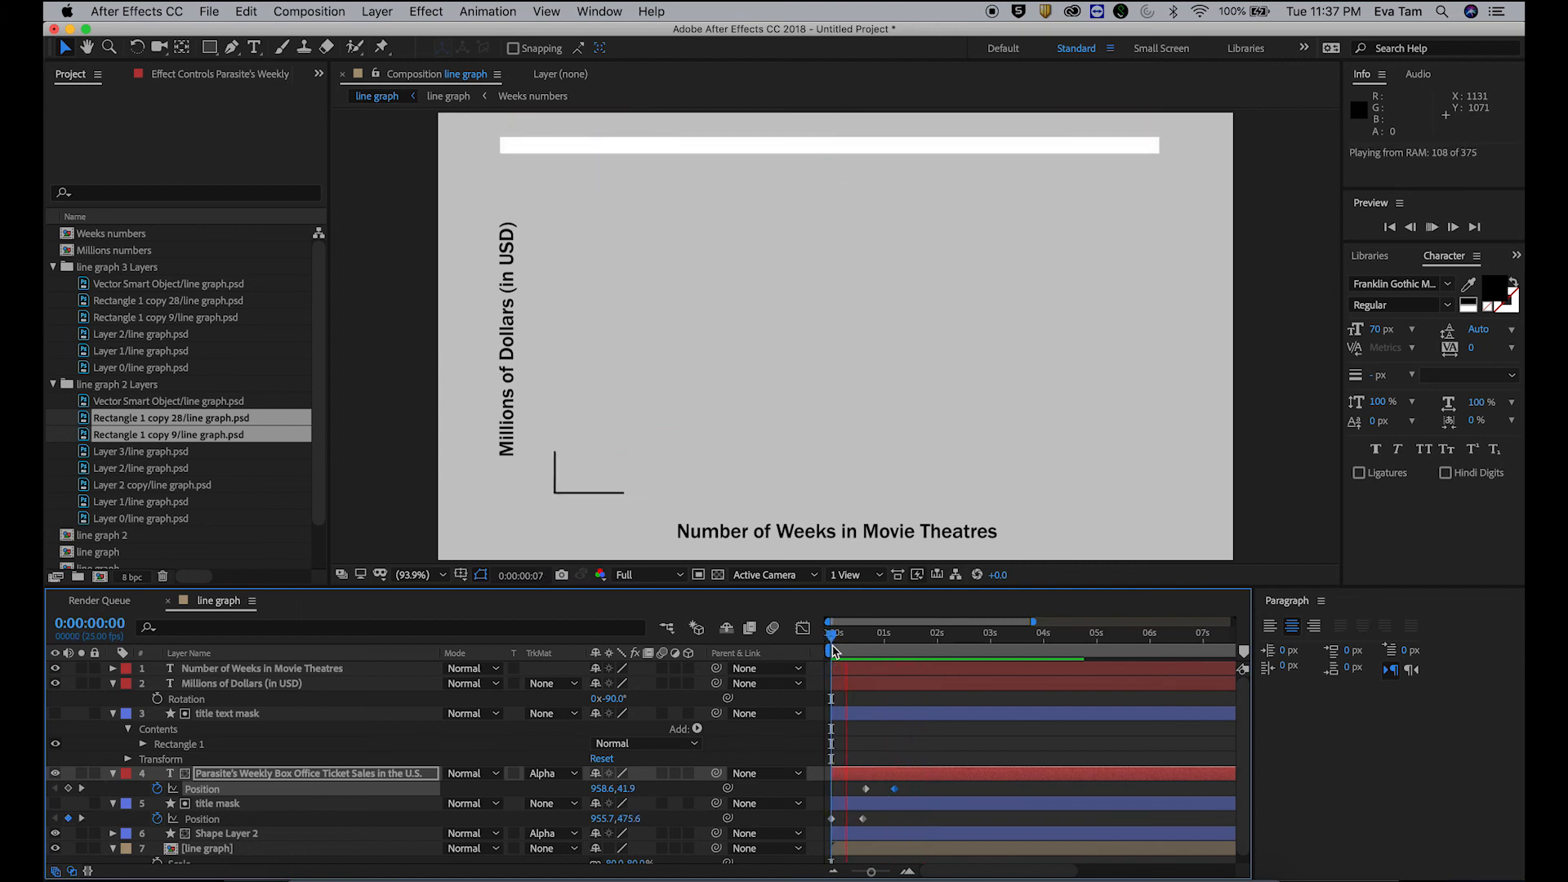
key(space)
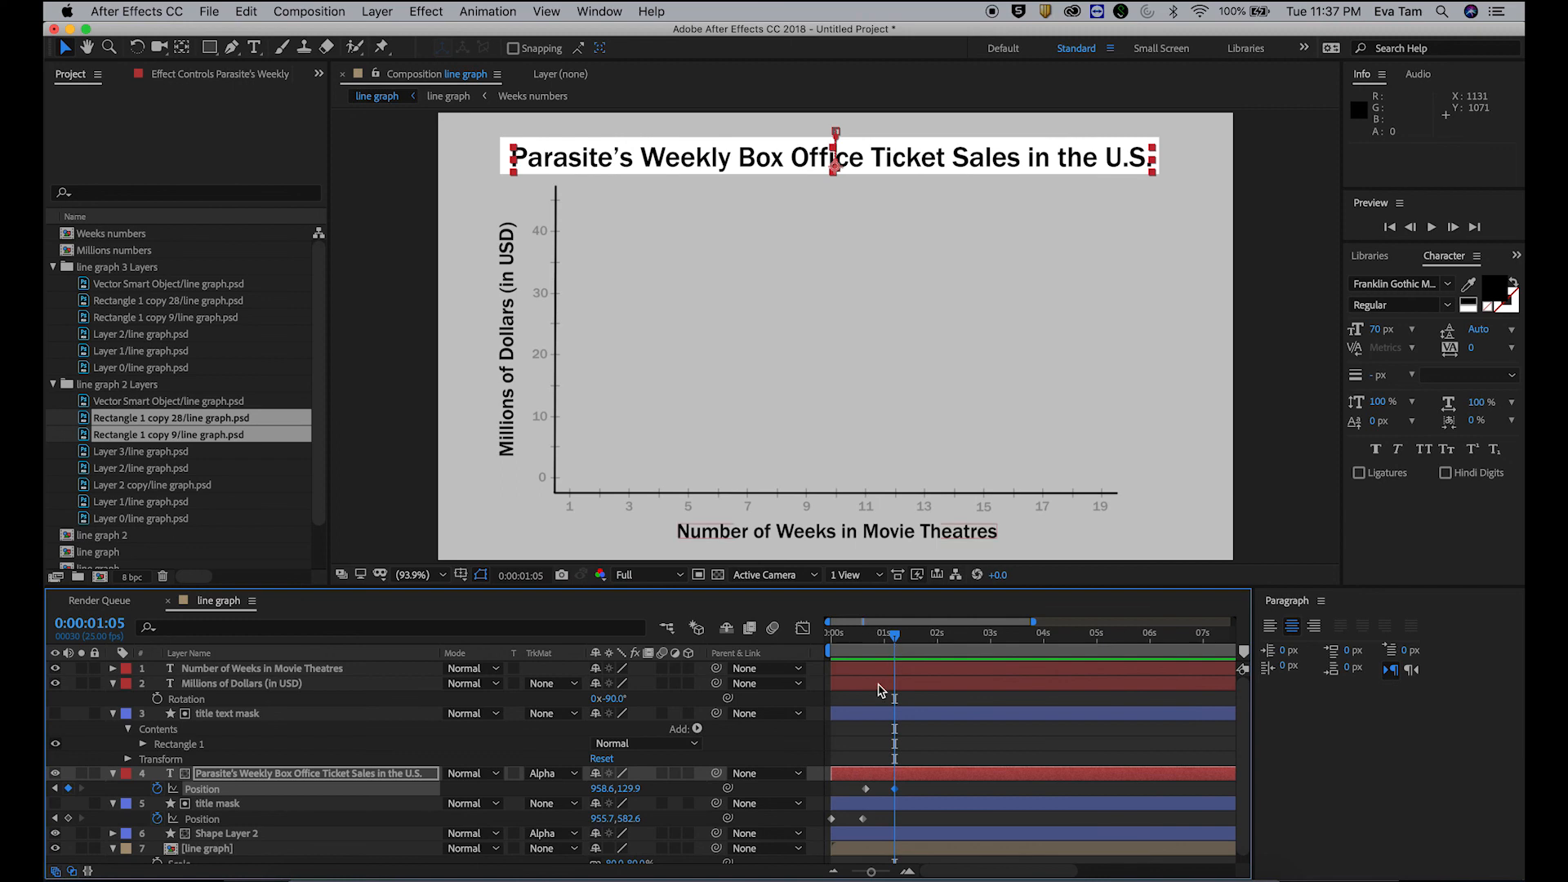
Step: Set the title text's first Position keyframe at 0:00:00:16 to -654.4, 129.9 so the text slides in sideways, and preview it
click(55, 789)
drag(946, 656, 864, 659)
key(super+z)
drag(971, 665, 1095, 665)
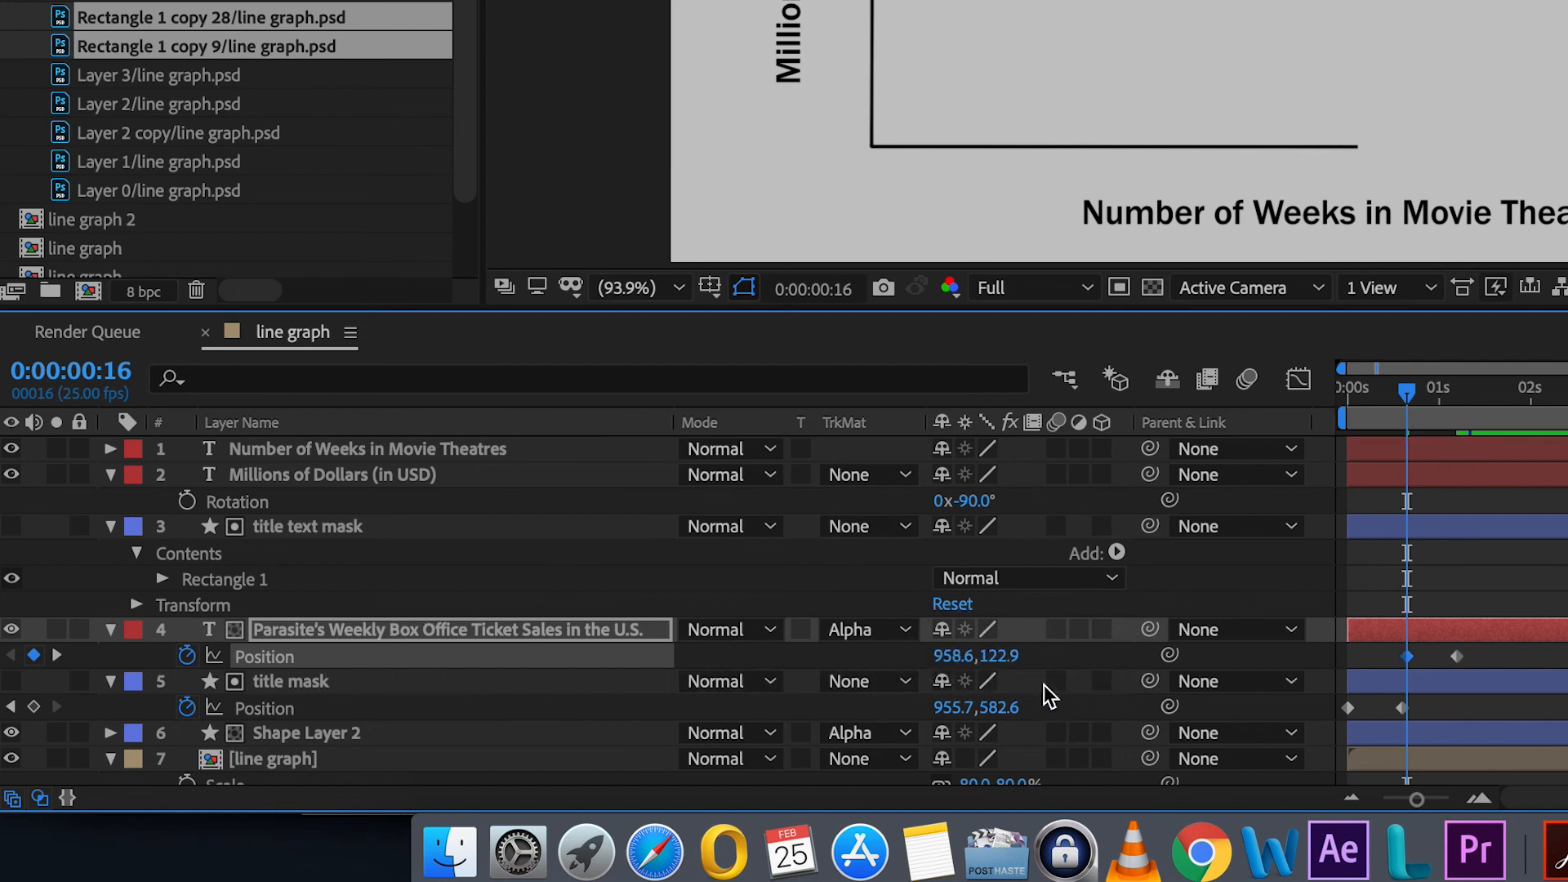
drag(952, 655, 343, 658)
drag(939, 654, 321, 656)
drag(945, 658, 410, 659)
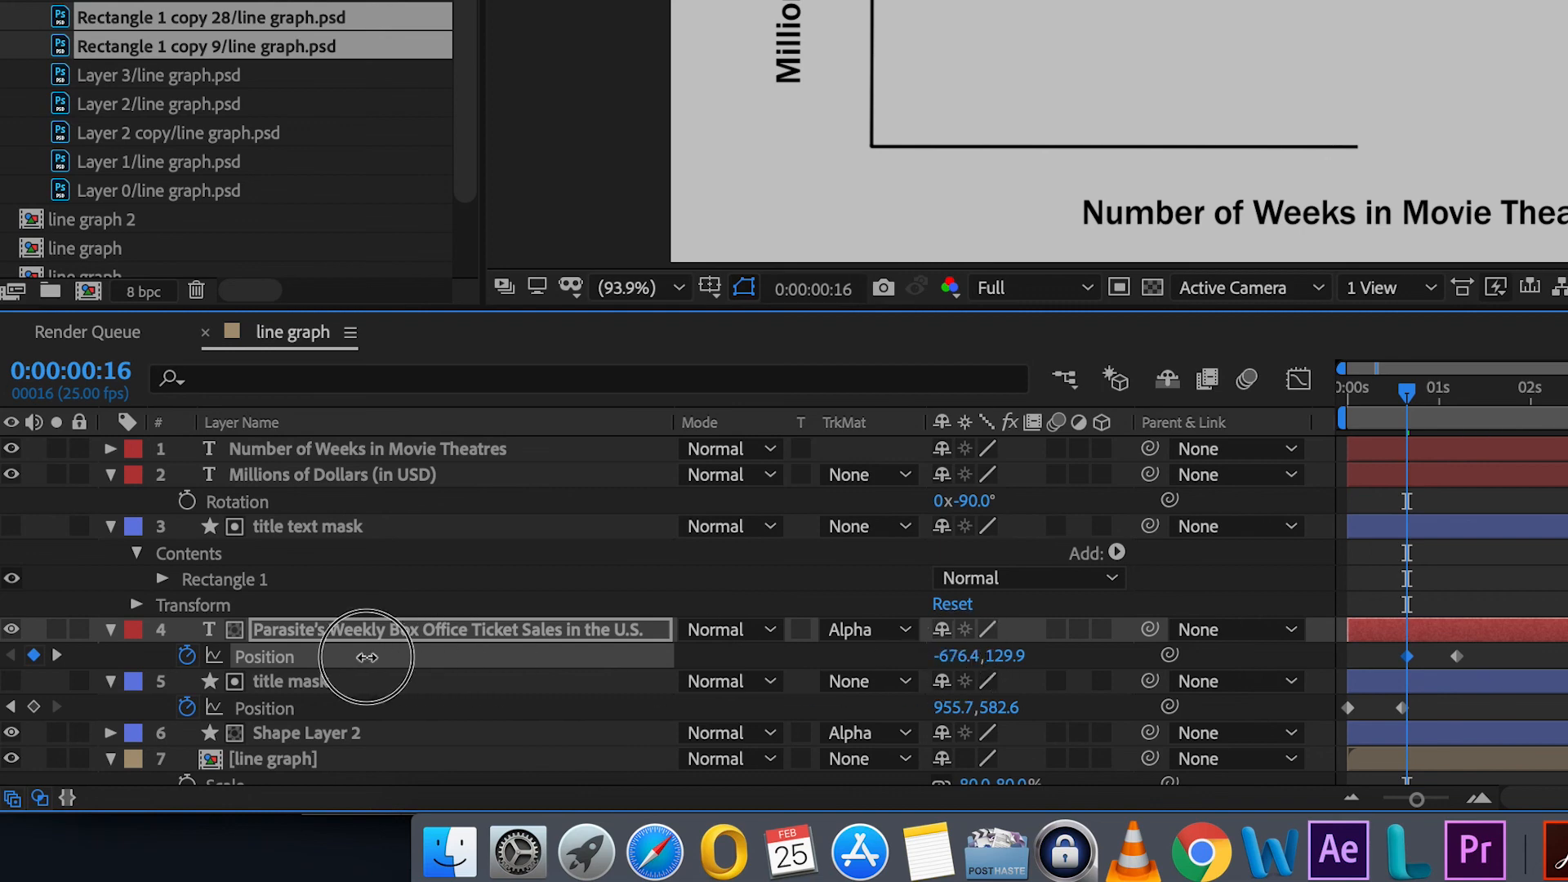
key(space)
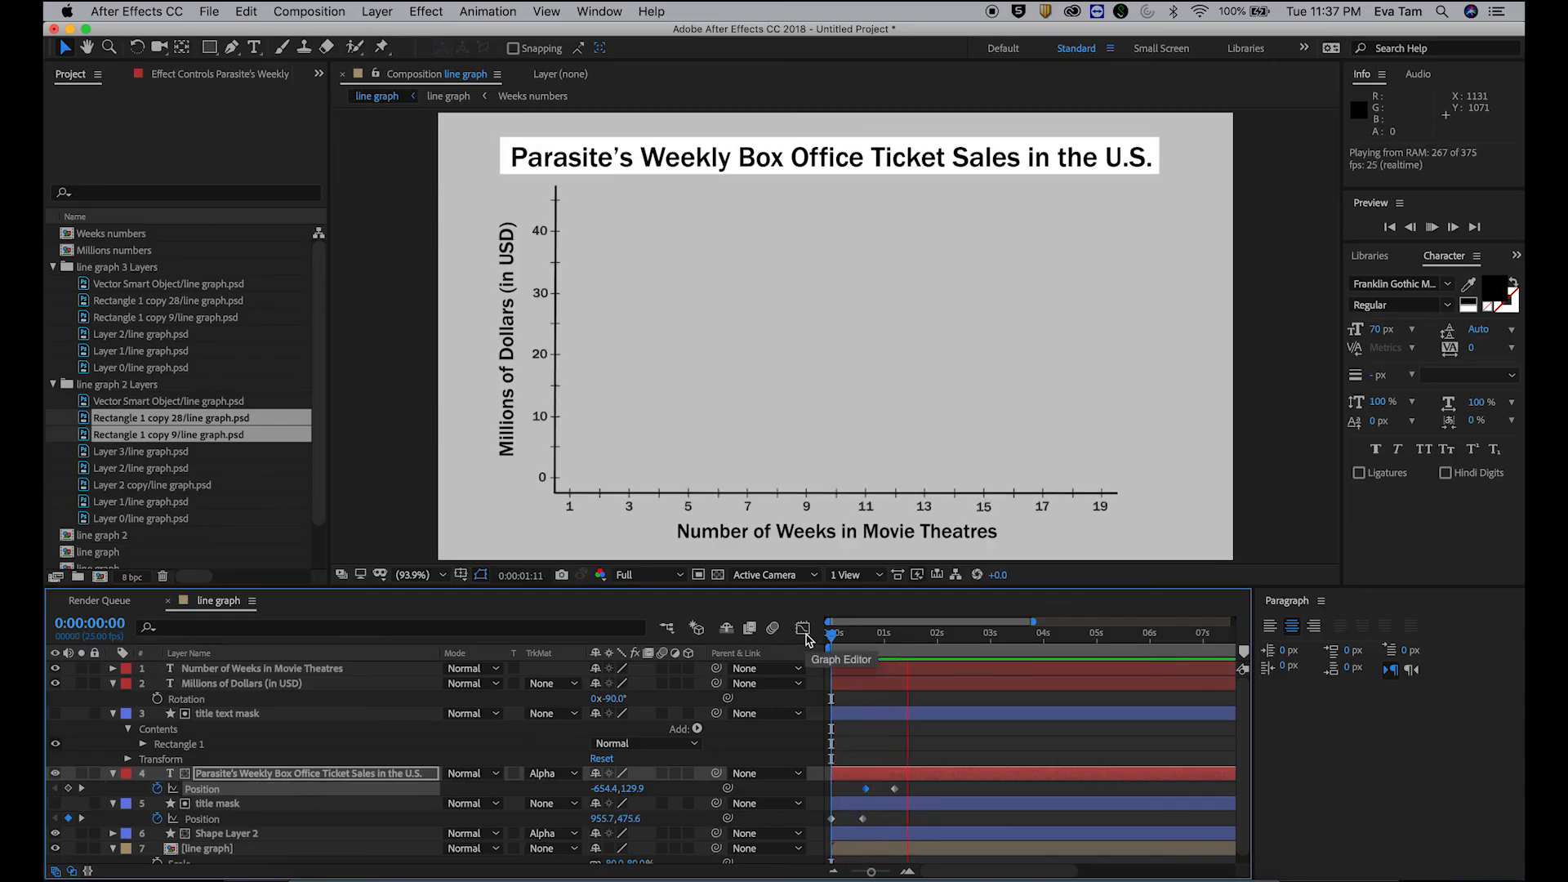
key(space)
Step: Retime the Position keyframes so the title text starts as the white box finishes and settles slightly later, and preview the result
mouse_move(898, 788)
mouse_down()
mouse_move(854, 818)
mouse_move(930, 796)
mouse_move(903, 790)
mouse_up()
key(space)
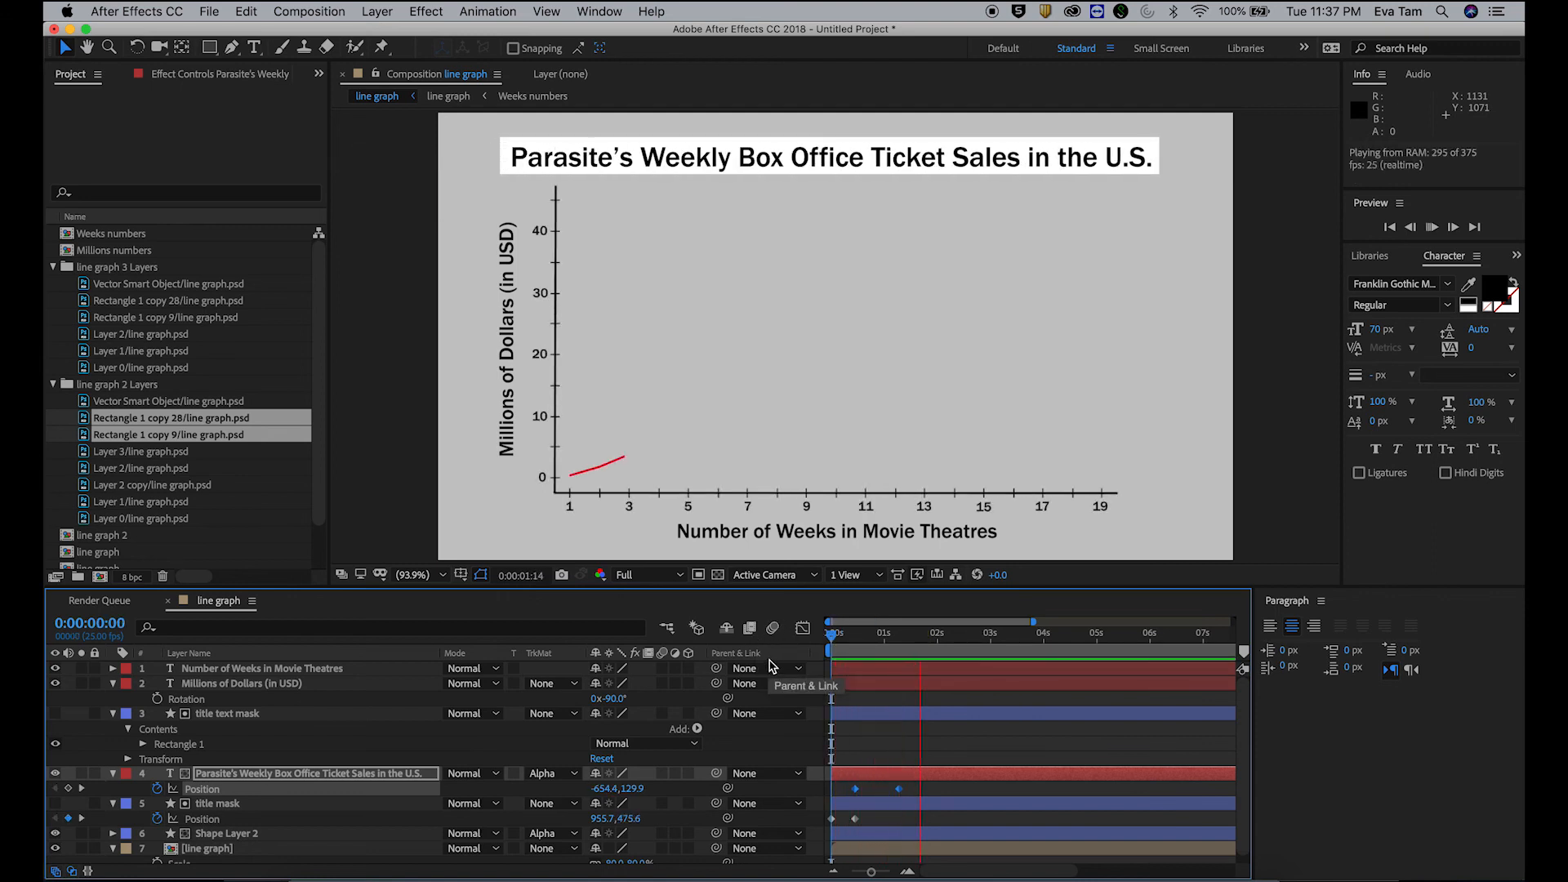
click(827, 655)
click(826, 656)
key(space)
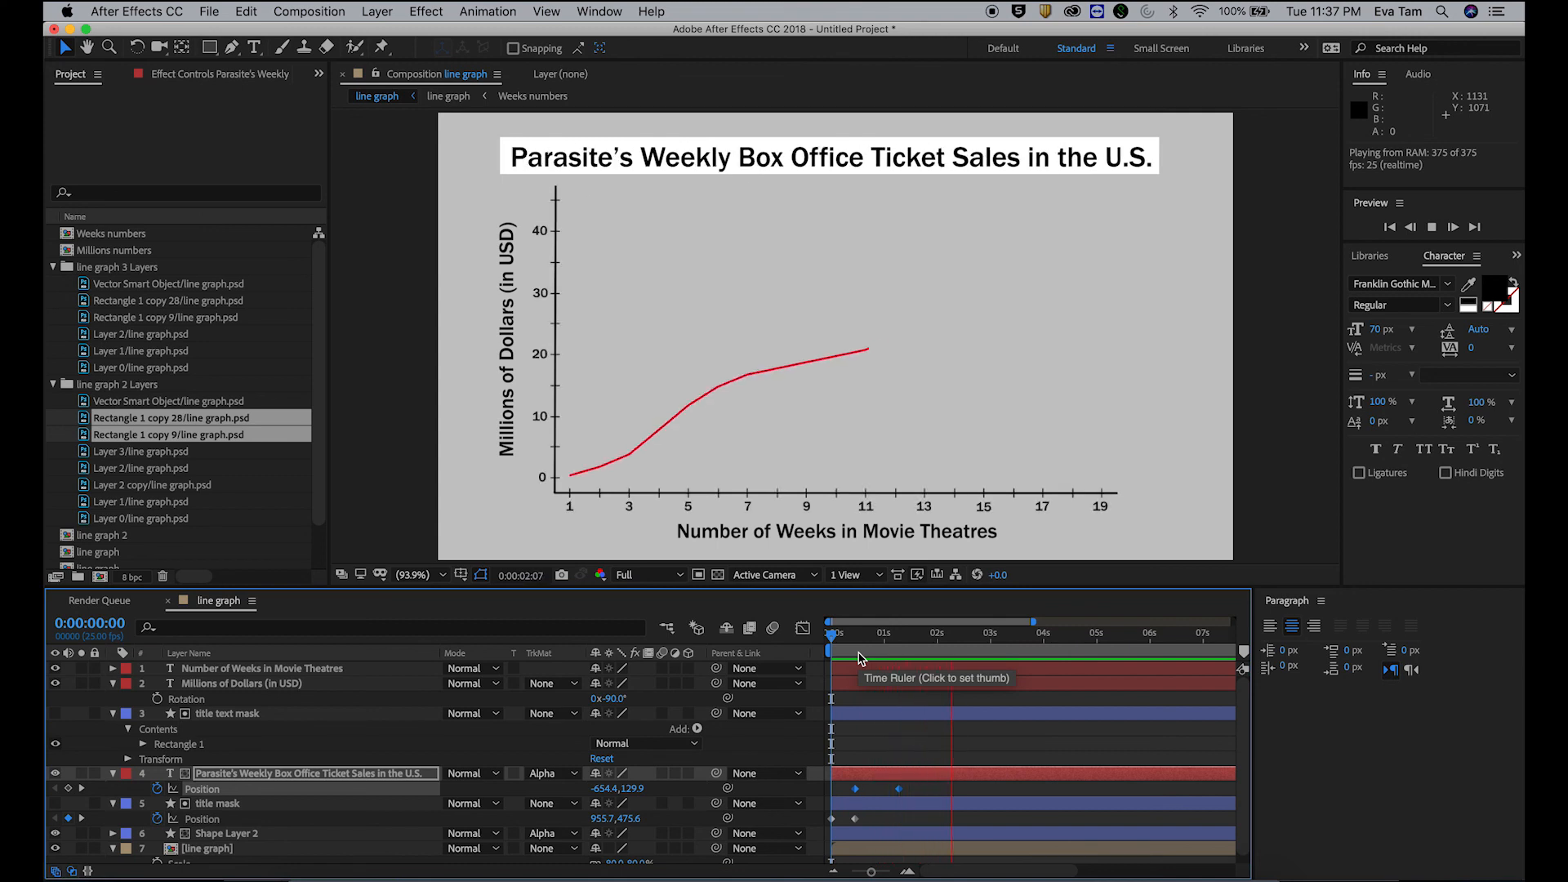
Step: Pre-compose title text mask, the title text, title mask and Shape Layer 2 as "title for graph"
drag(870, 645, 983, 658)
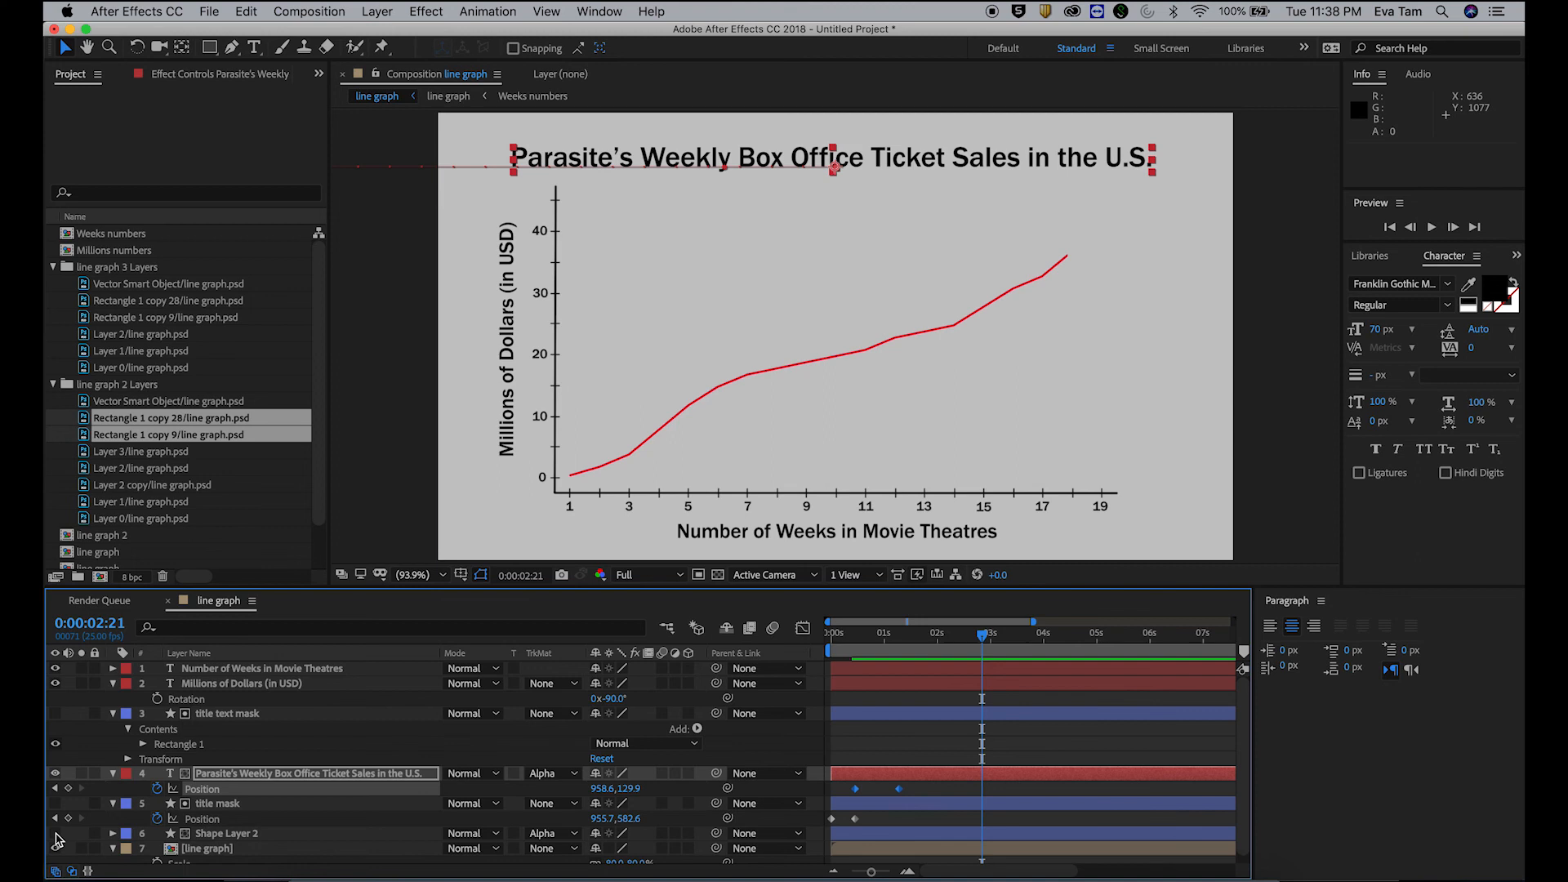
click(229, 833)
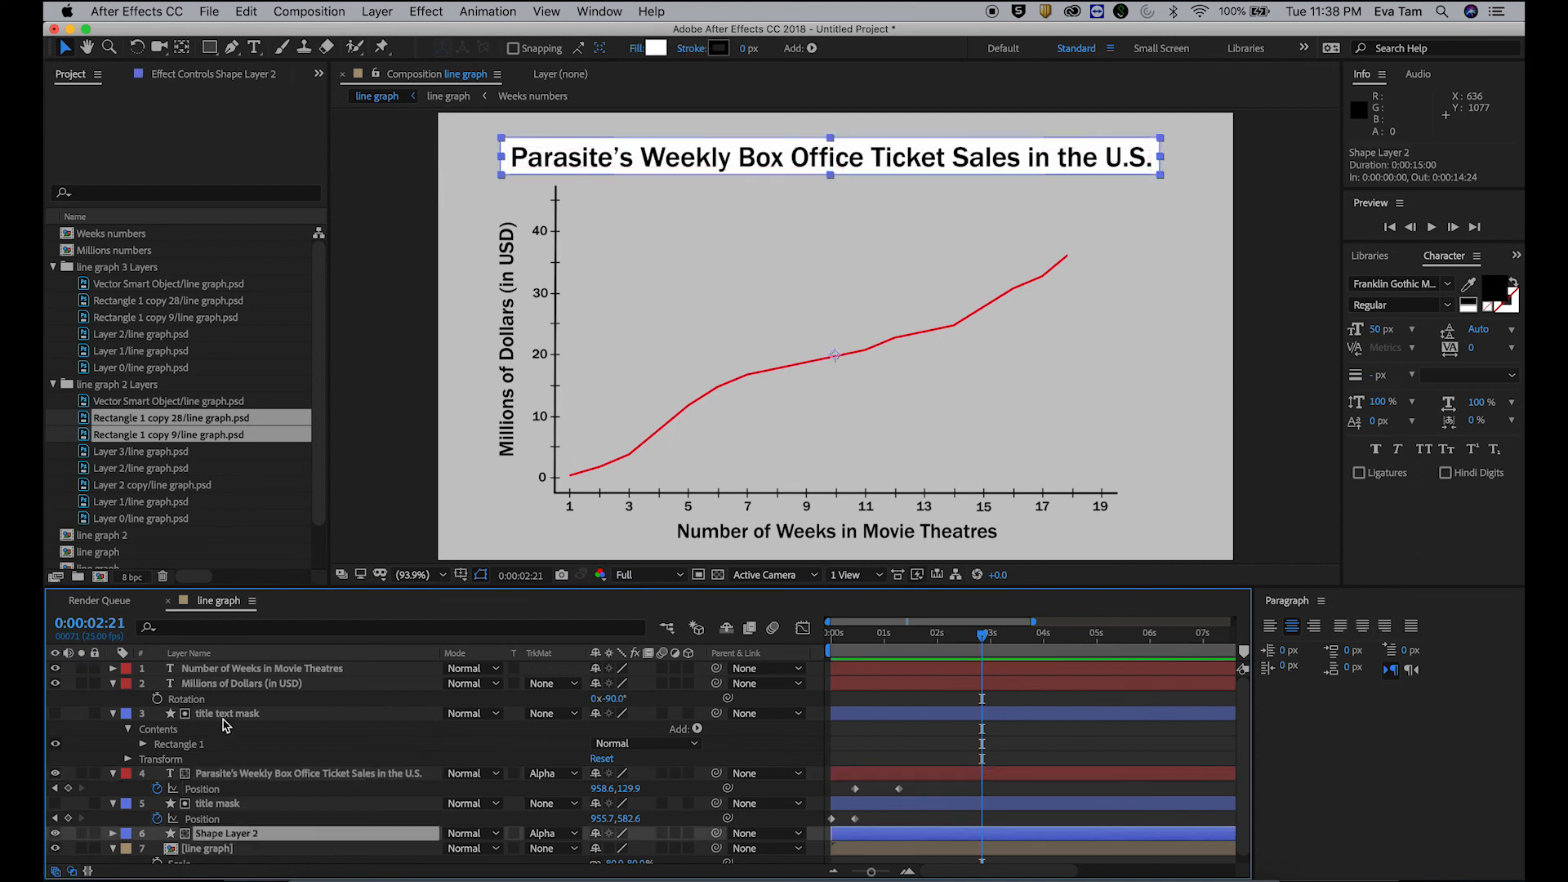
super+click(241, 776)
right_click(239, 709)
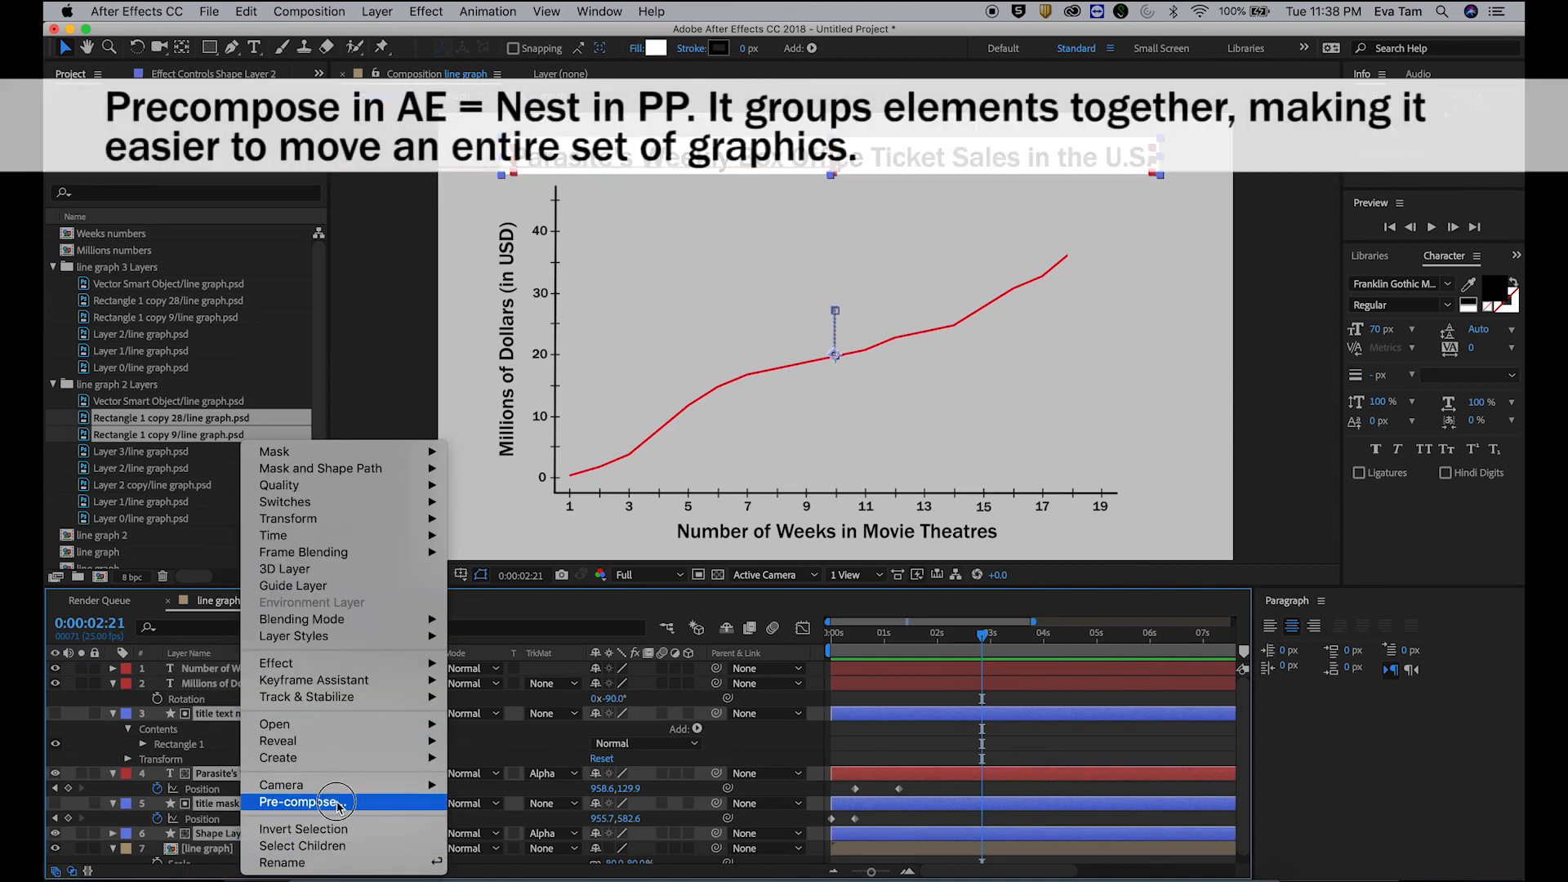
click(337, 803)
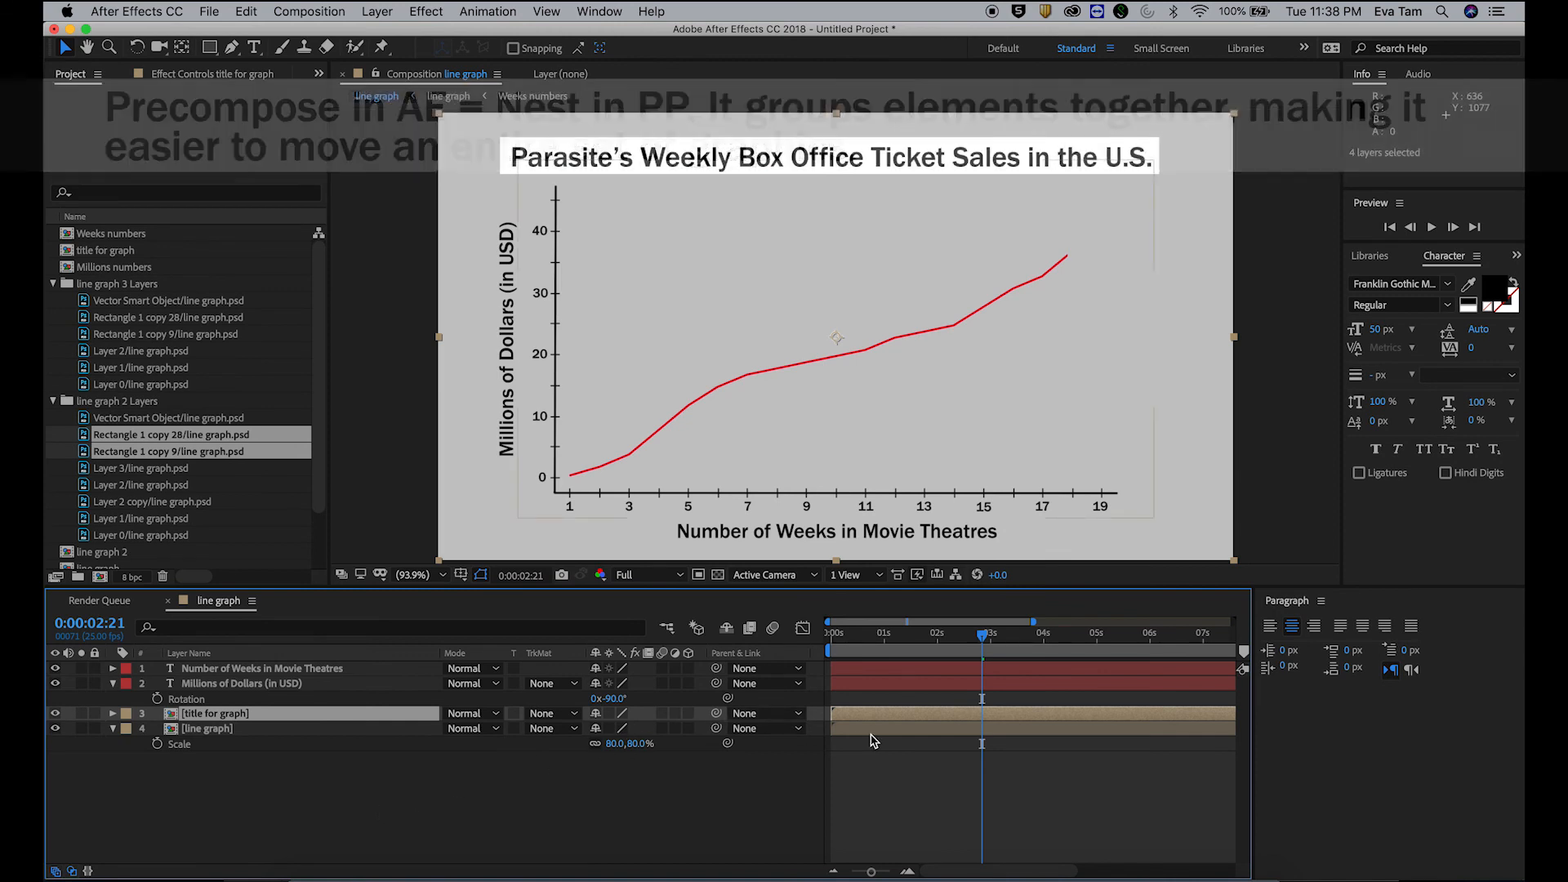
Step: Draw a rectangle over the "Millions of Dollars (in USD)" label, place it directly above that layer, and set it as the label's alpha matte
click(866, 687)
click(870, 668)
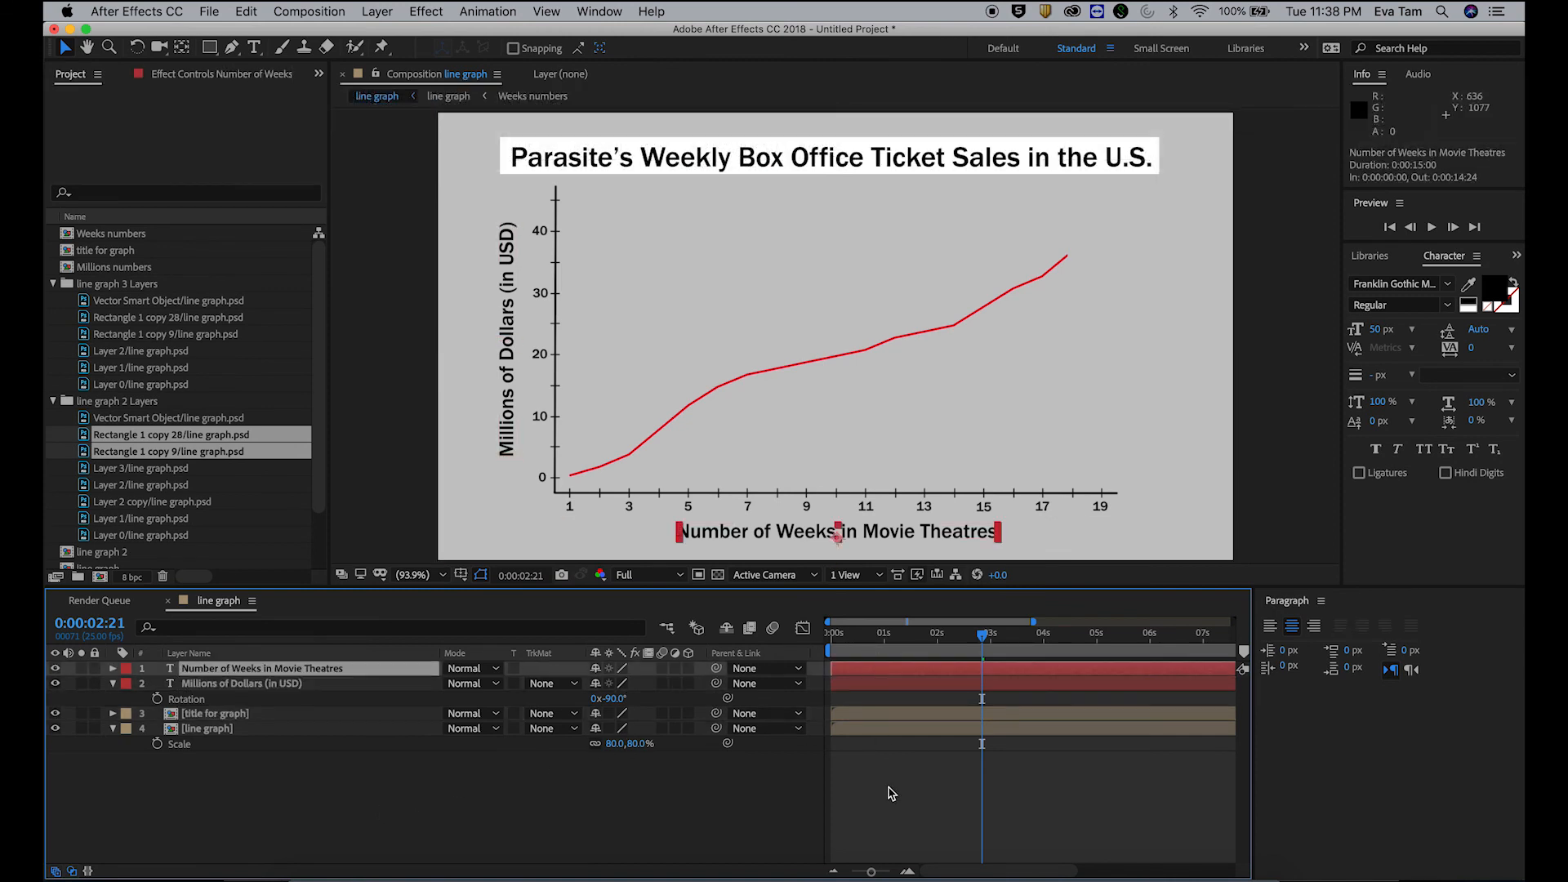
click(887, 788)
click(209, 48)
drag(494, 216, 525, 458)
drag(219, 668, 219, 735)
click(544, 743)
click(602, 791)
Step: Keyframe Shape Layer 1's Position to slide from an X value of 882 to 960 at 0:00:01:07, revealing the vertical axis label
click(113, 683)
key(p)
drag(921, 636, 867, 633)
click(157, 699)
drag(604, 699, 572, 699)
drag(868, 634, 928, 634)
drag(840, 691, 899, 698)
mouse_move(927, 634)
mouse_down()
mouse_move(864, 636)
mouse_move(979, 642)
mouse_up()
Step: Draw a rectangle over the "Number of Weeks in Movie Theatres" label and rename its layer "number of weeks mask"
click(899, 668)
key(super+shift+a)
mouse_move(669, 520)
mouse_down()
mouse_move(1021, 545)
mouse_move(1004, 546)
mouse_up()
right_click(252, 668)
click(286, 864)
text(number of weeks mask)
key(Return)
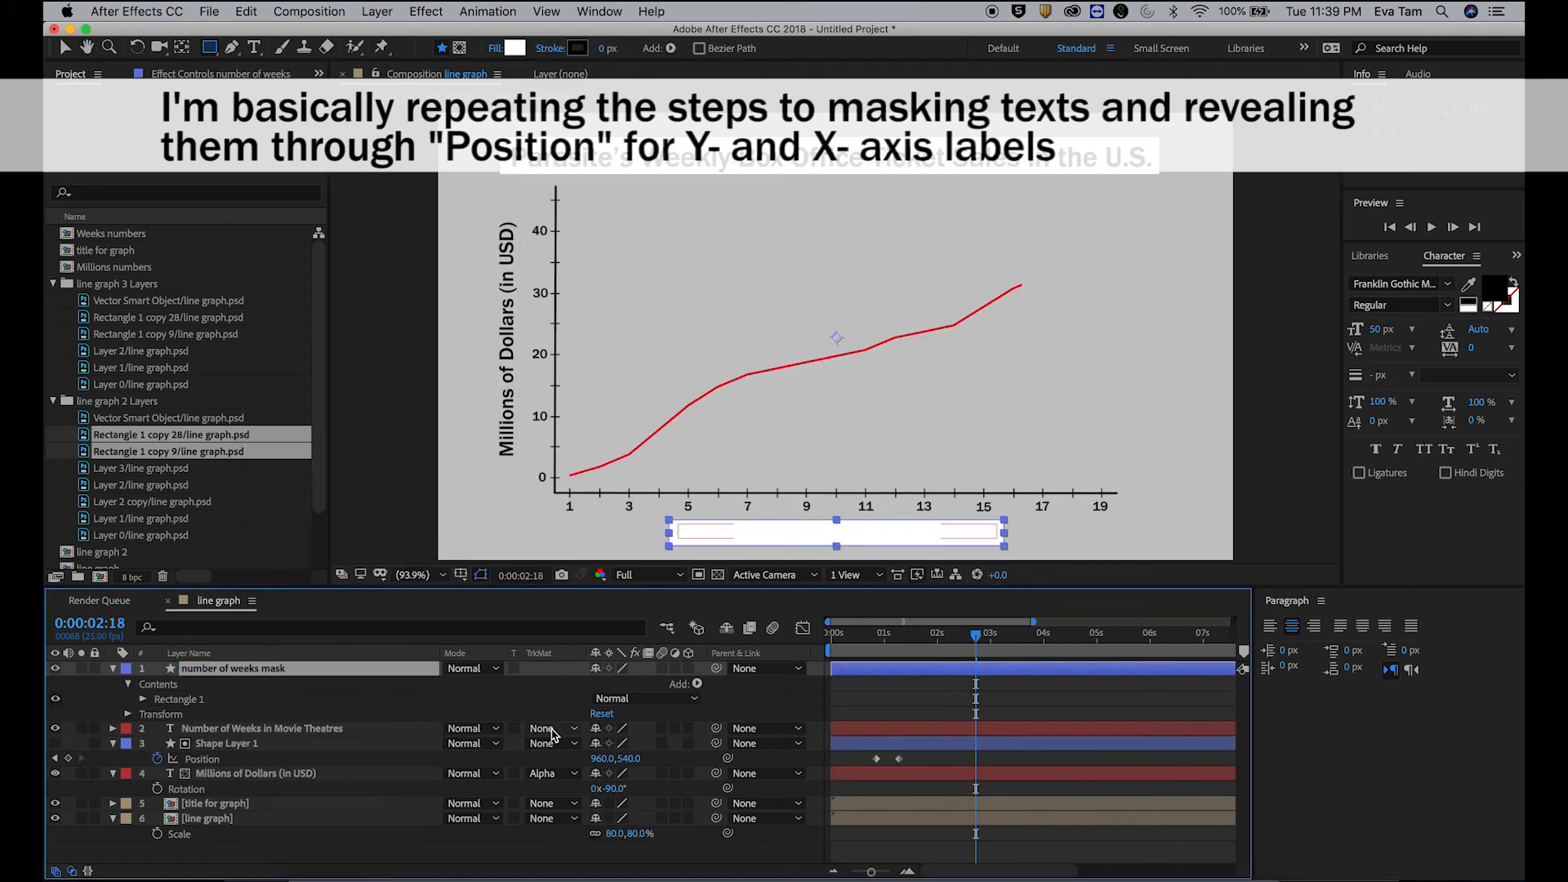
Step: Use number of weeks mask as the horizontal label's alpha matte and keyframe its Position from Y 476 to Y 540 at 0:00:01:07
click(555, 728)
click(604, 745)
click(56, 759)
click(867, 669)
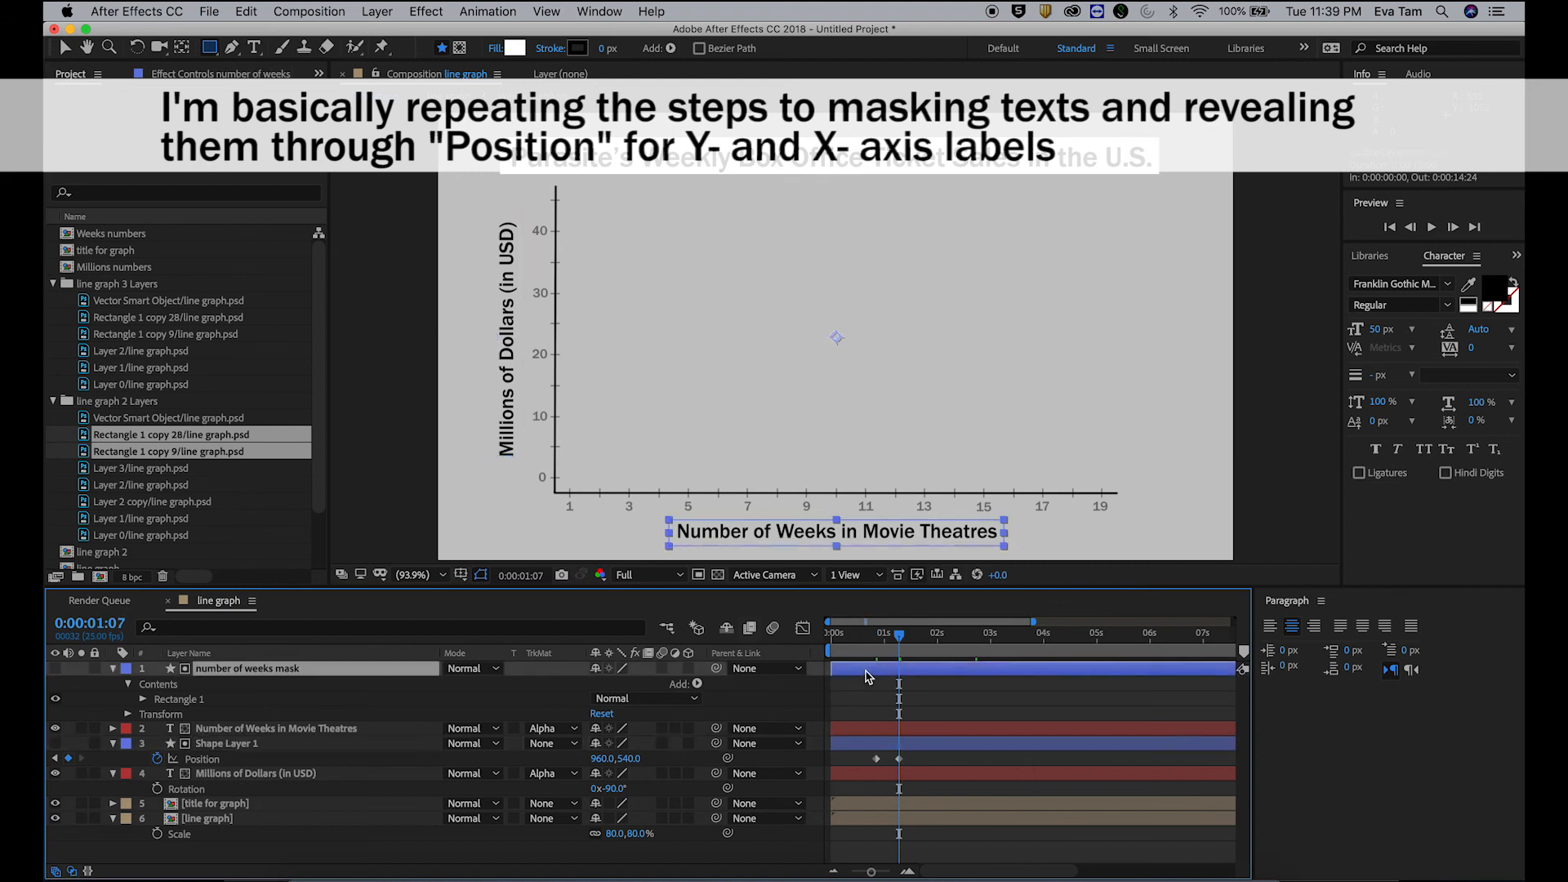
key(p)
click(157, 683)
click(55, 728)
drag(633, 684, 581, 685)
Step: Preview the complete graph animation with the title and axis label reveals from the start
key(super+shift+a)
drag(875, 634, 812, 663)
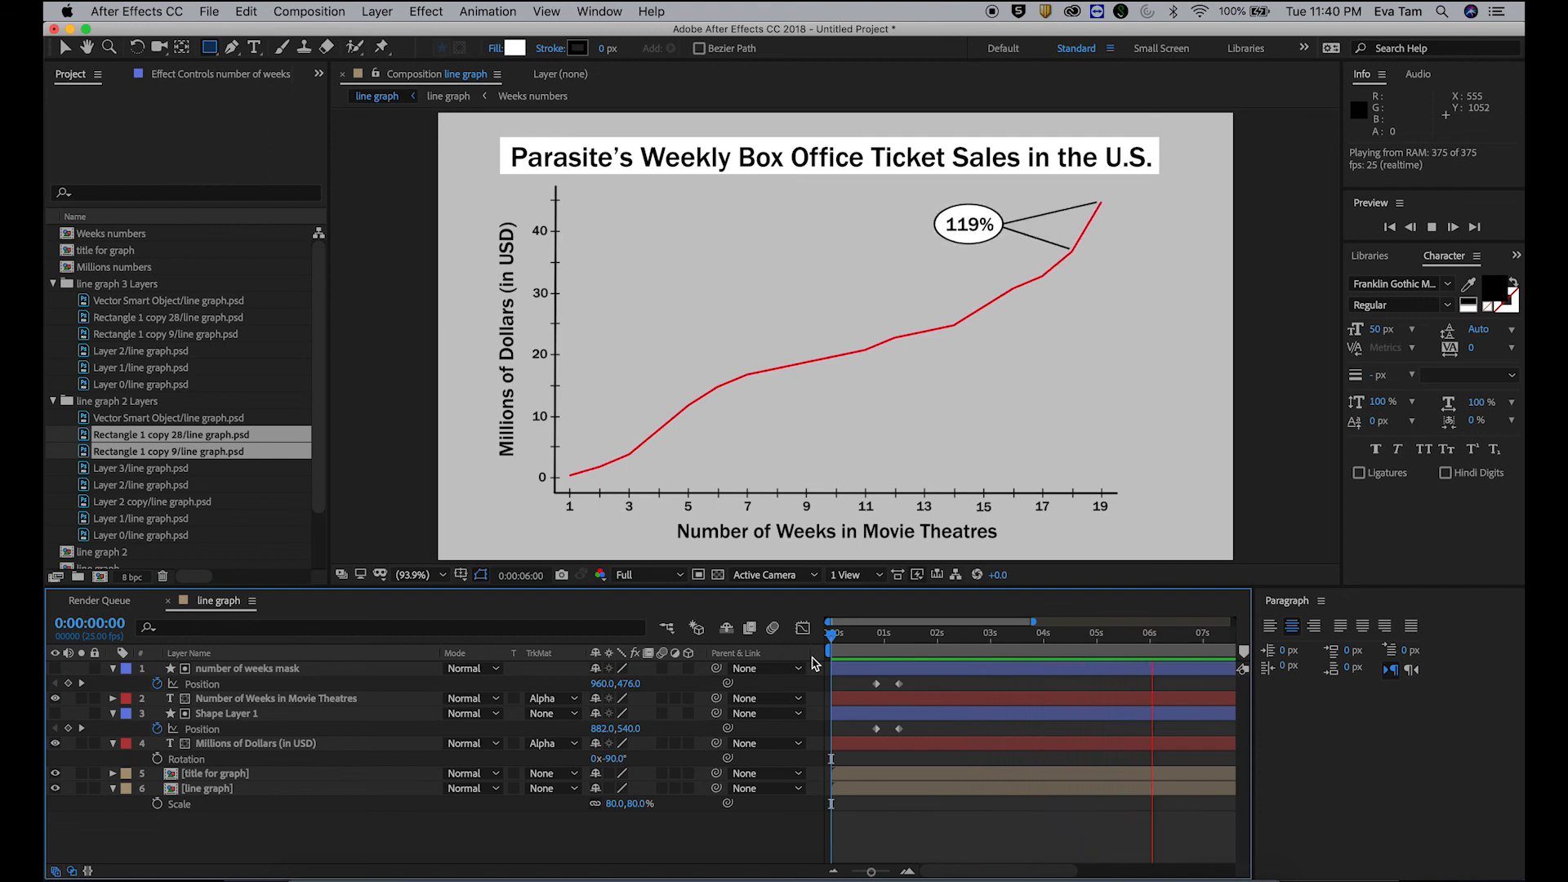
key(space)
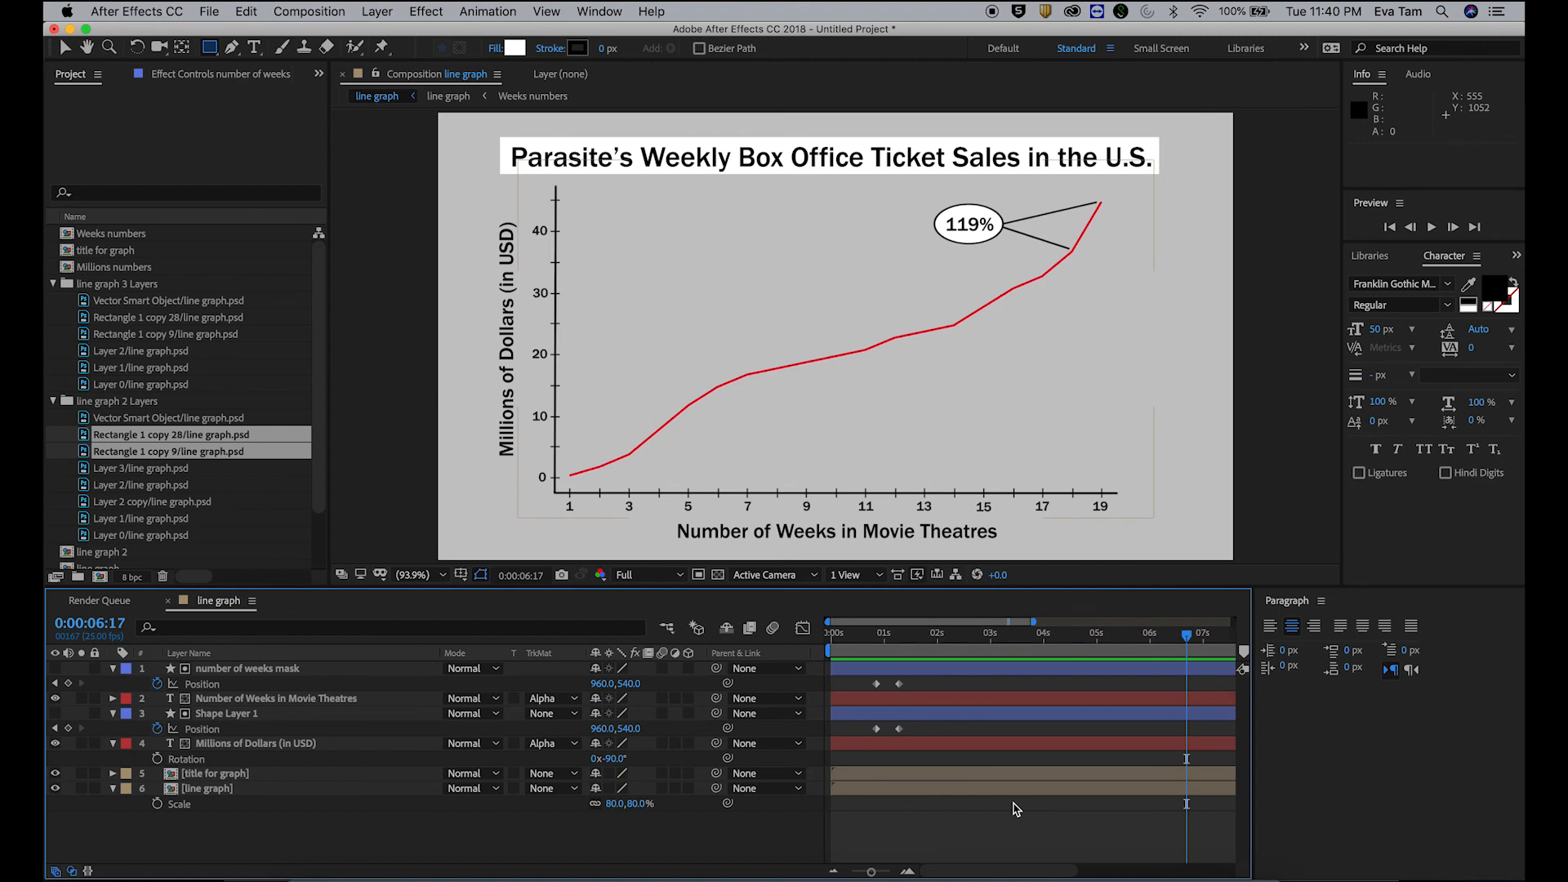
Step: Save the project as "BJH animations .aep" in the Bong Joon Ho Animation folder
key(super+s)
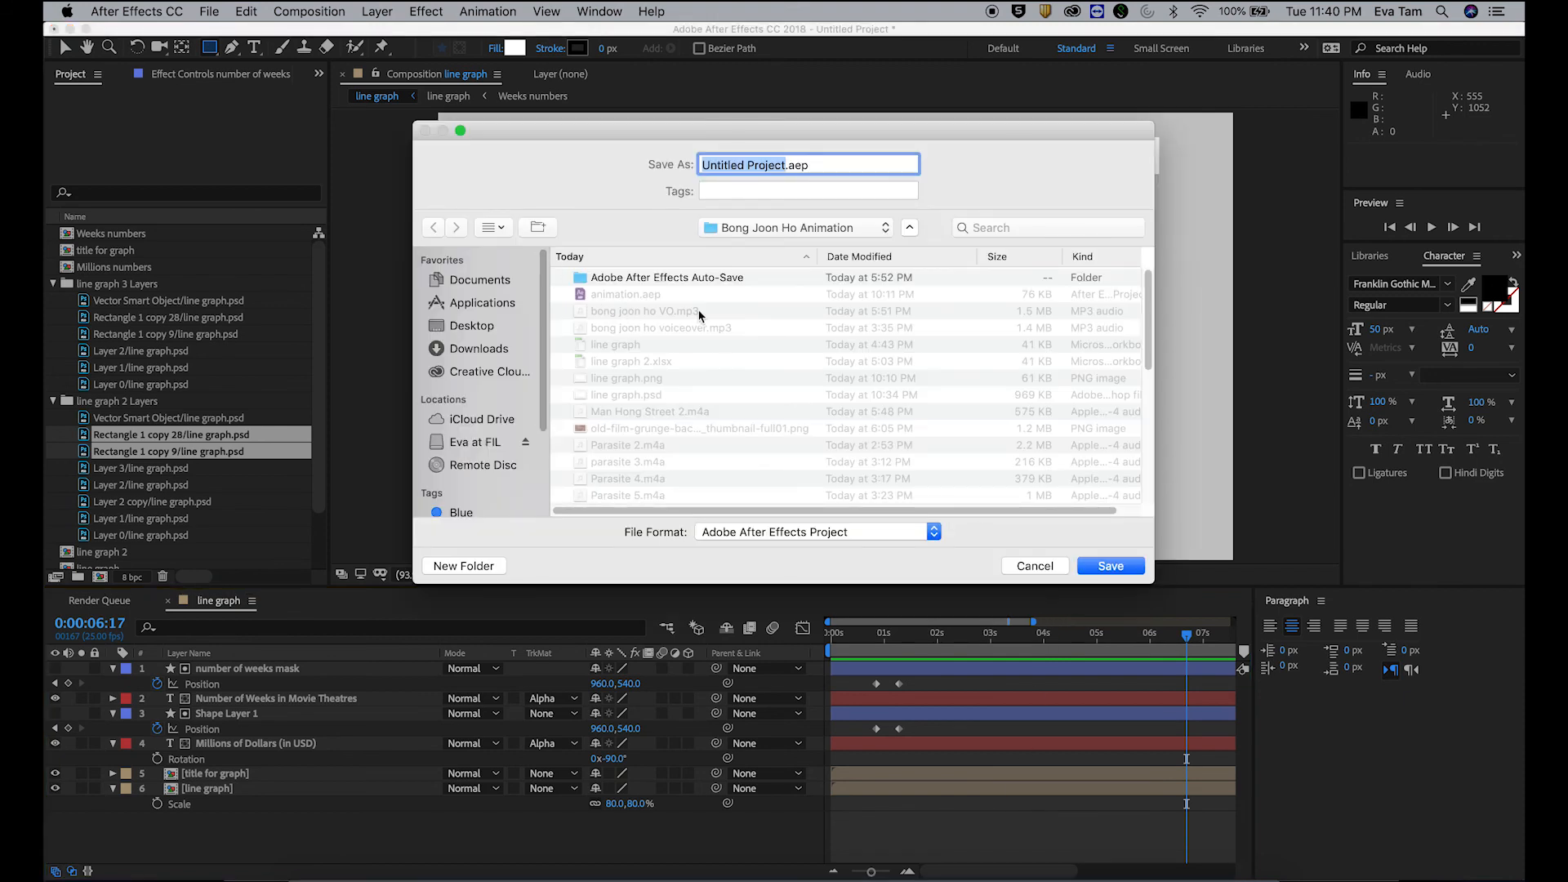
text(animations )
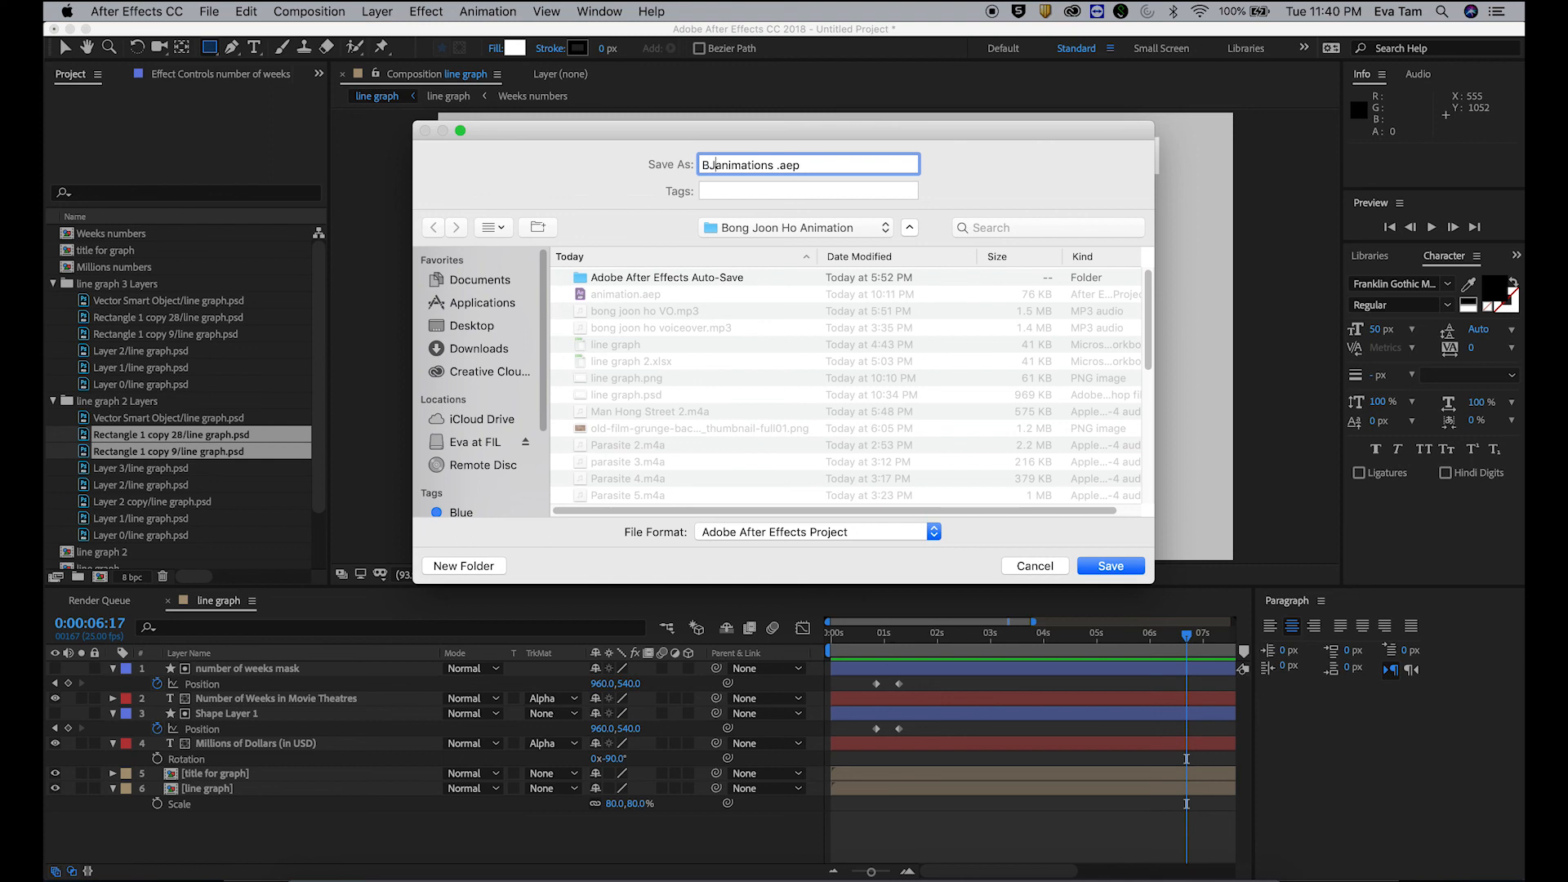
text(H)
key(Return)
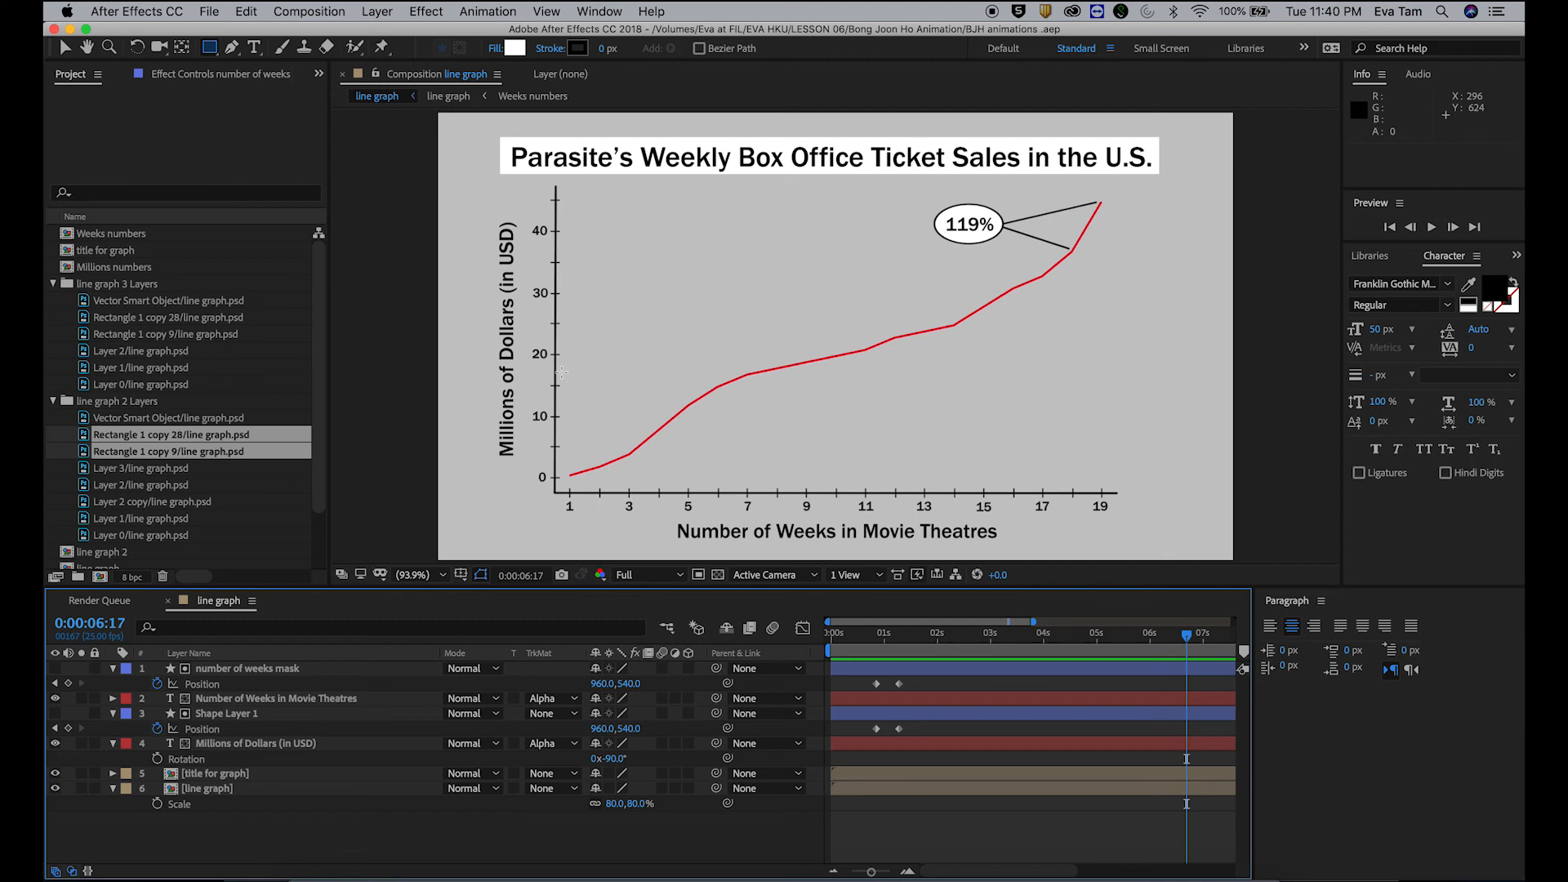
mouse_move(867, 881)
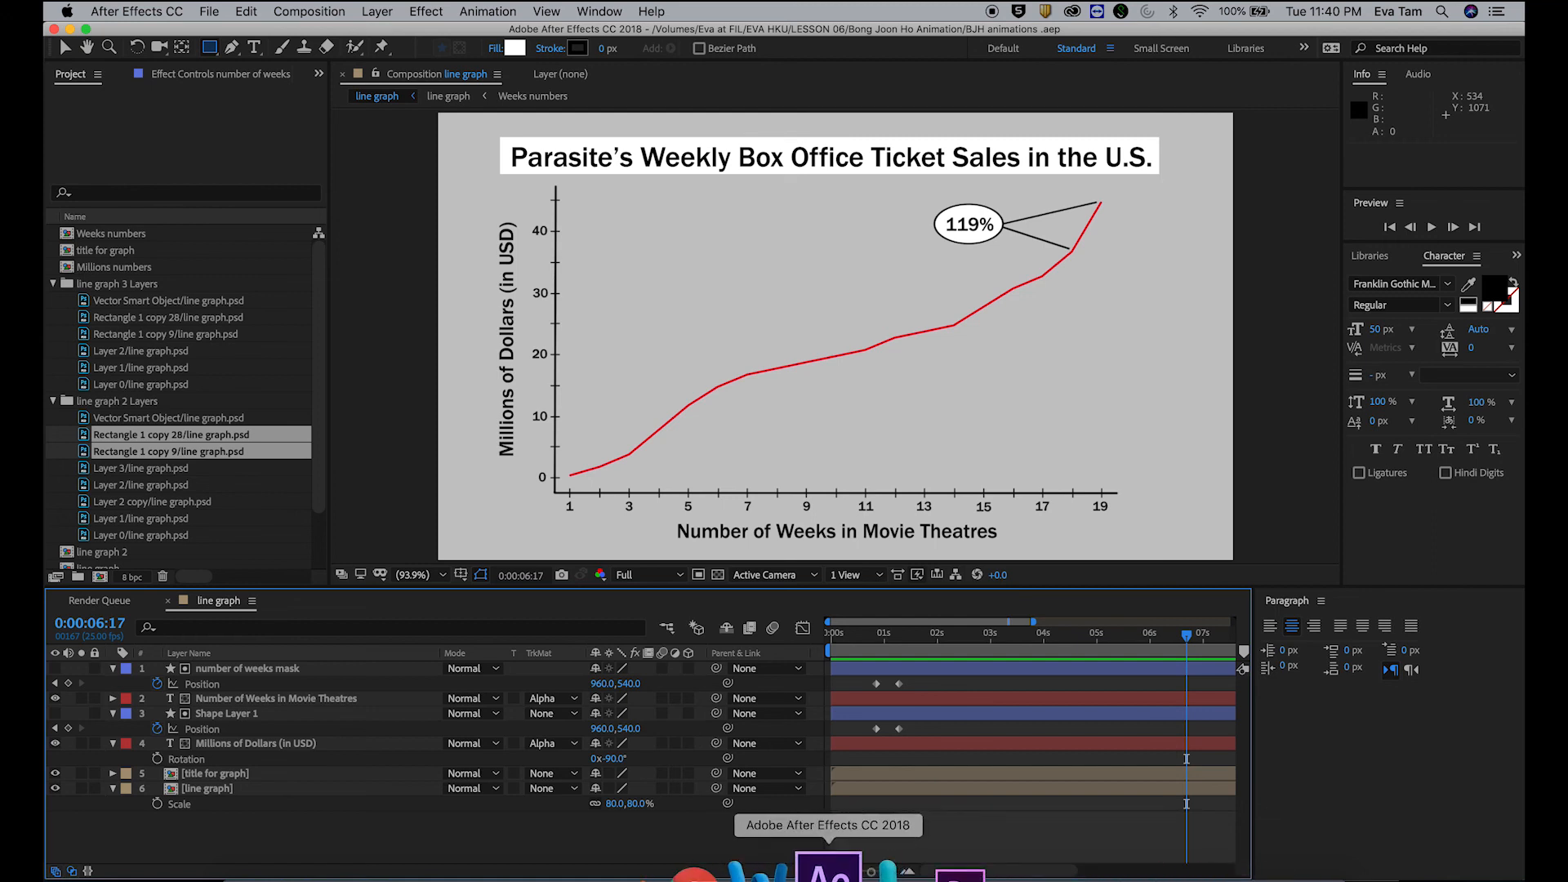
Step: Switch to Premiere Pro, check how long the voice-over runs for the graph segment, and return to After Effects
click(906, 871)
click(886, 582)
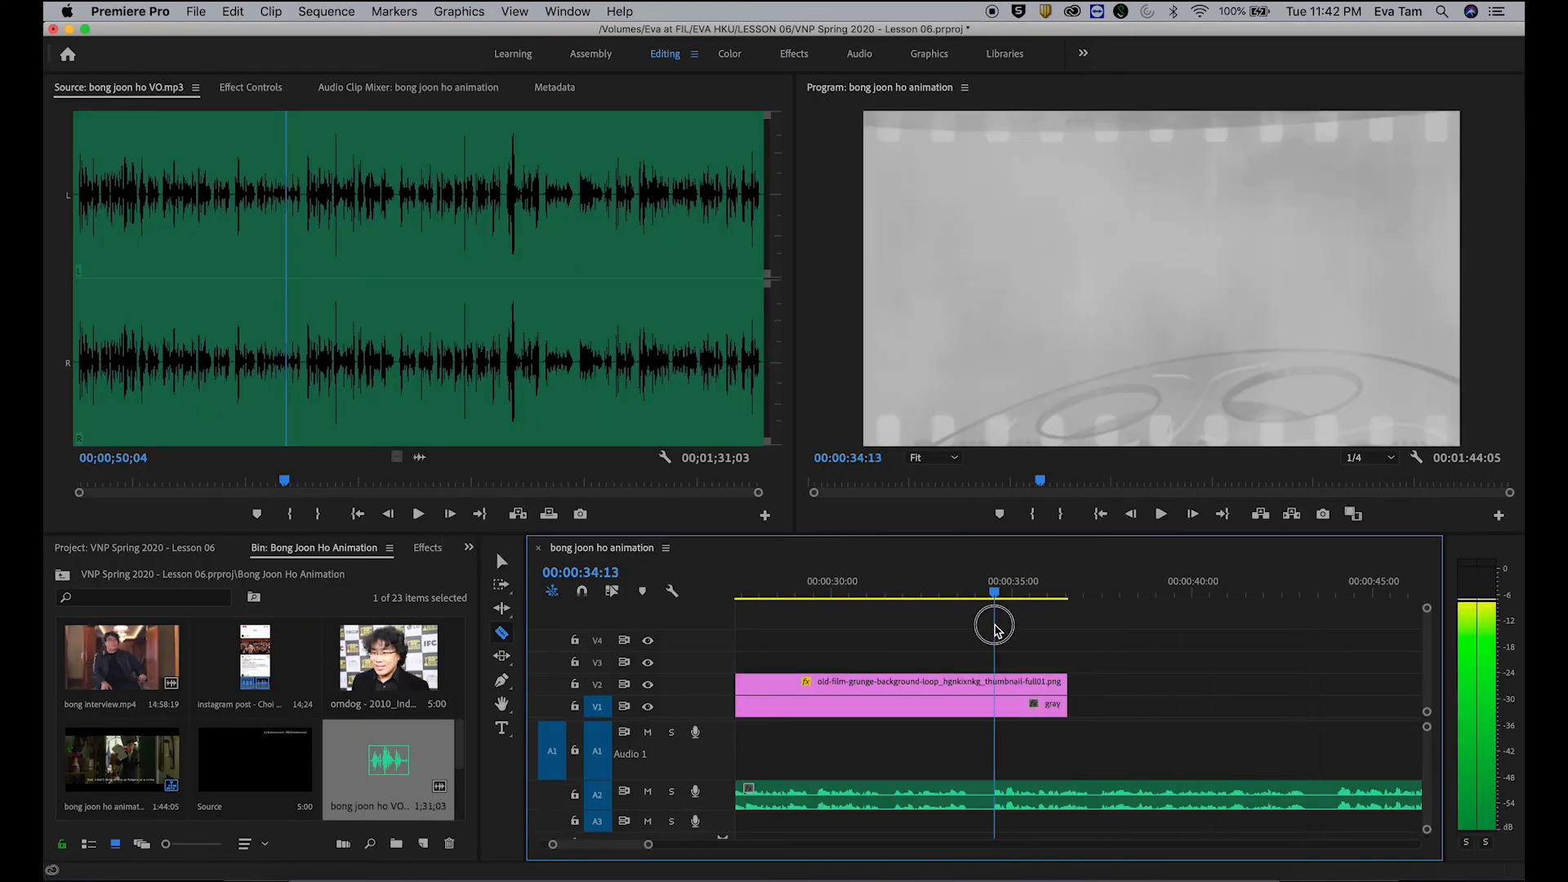
drag(994, 629, 1307, 629)
mouse_move(909, 878)
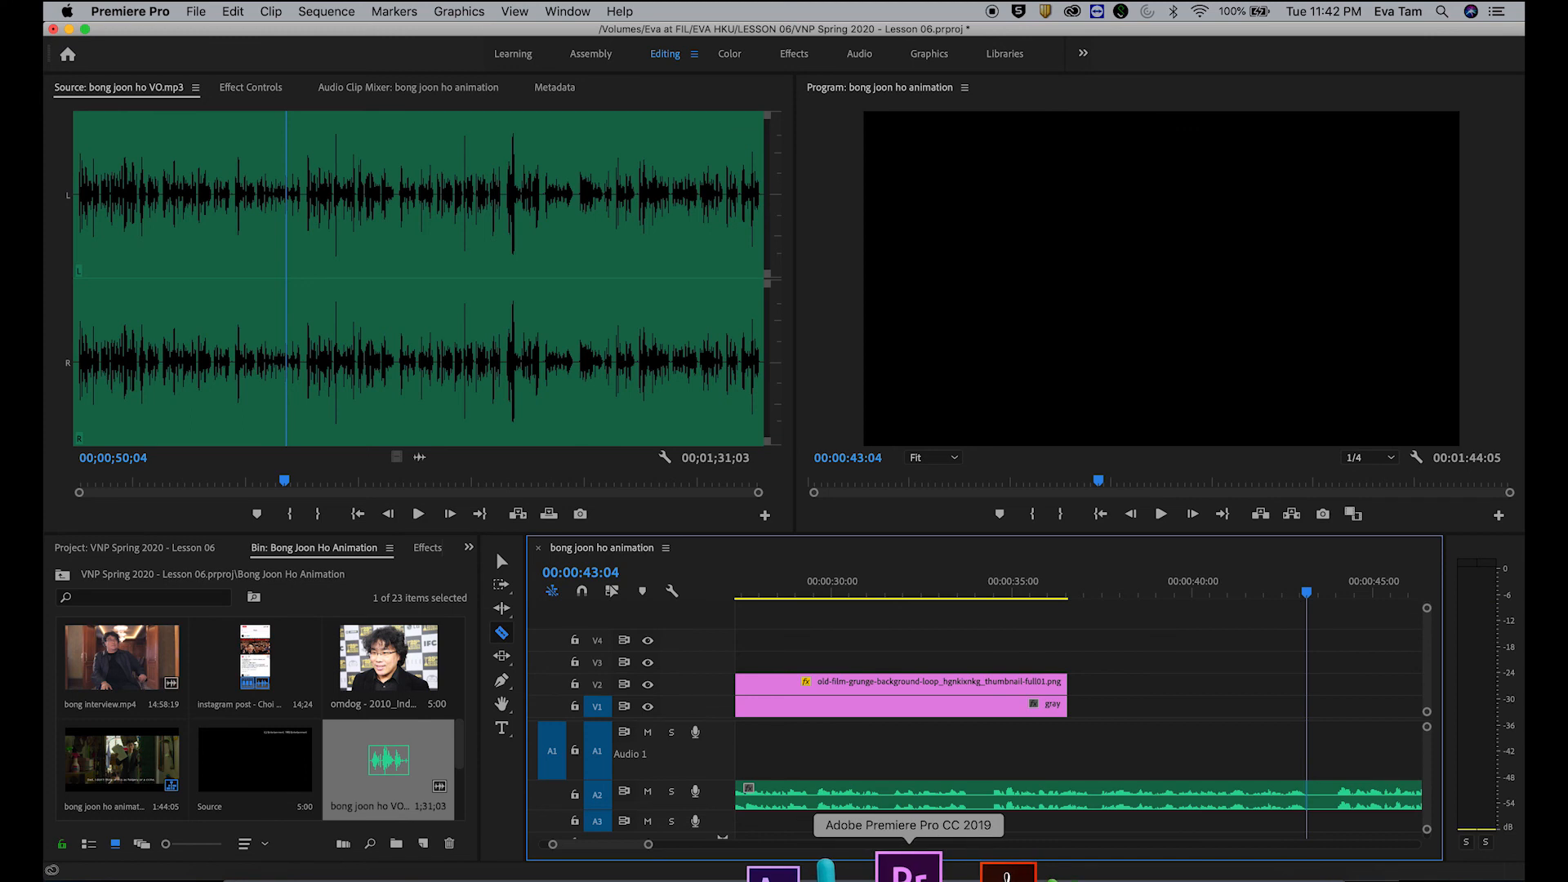
click(821, 869)
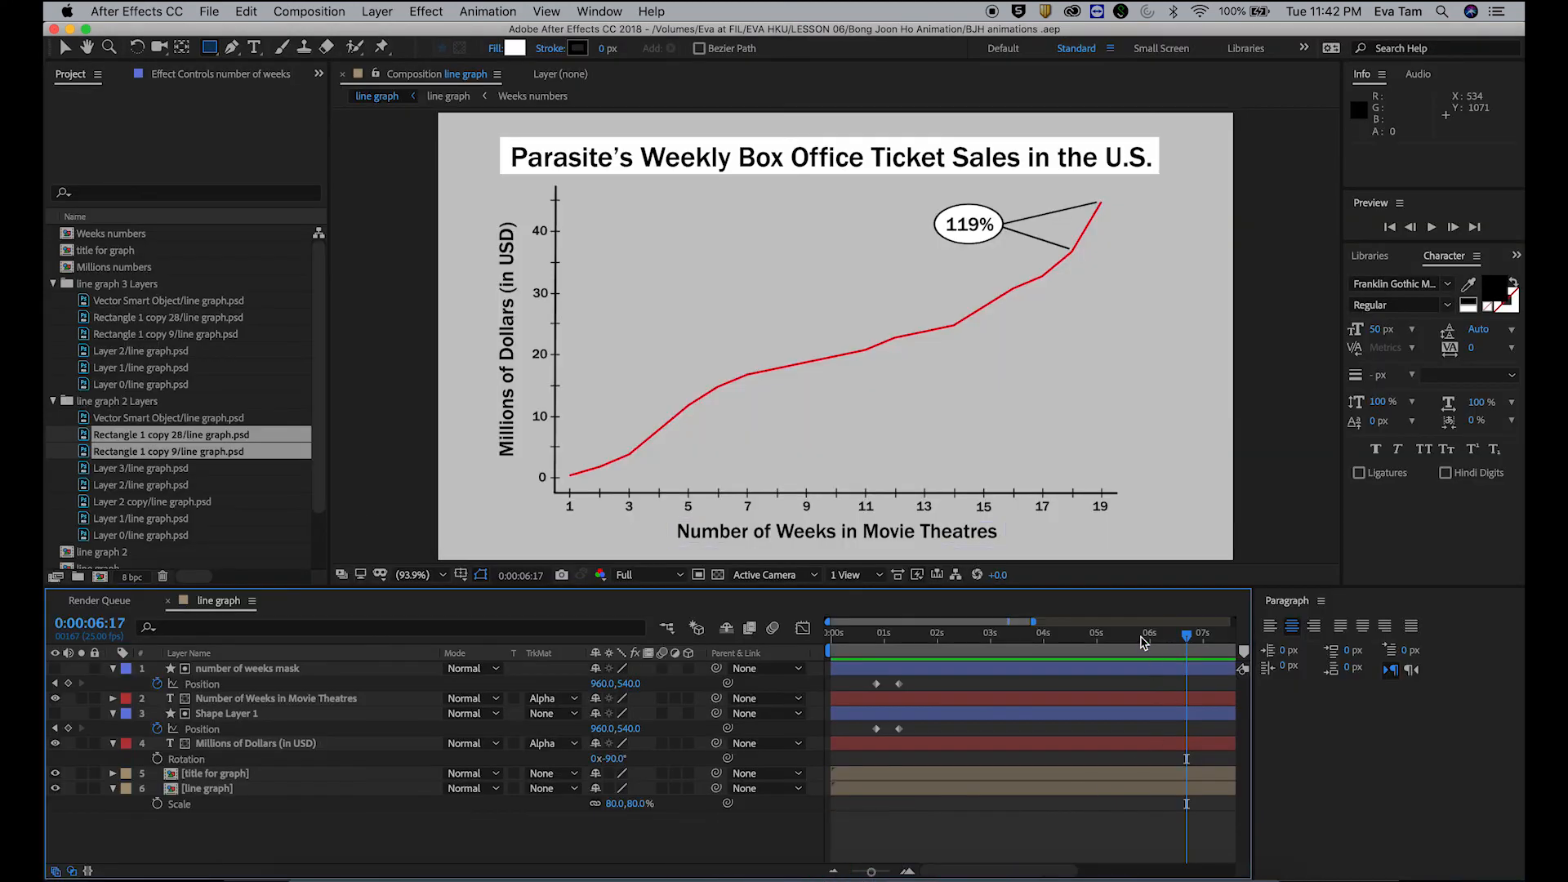
Step: Preview the line graph animation from the start across the full length of the composition
key(minus)
key(minus)
key(minus)
drag(968, 635, 790, 652)
key(space)
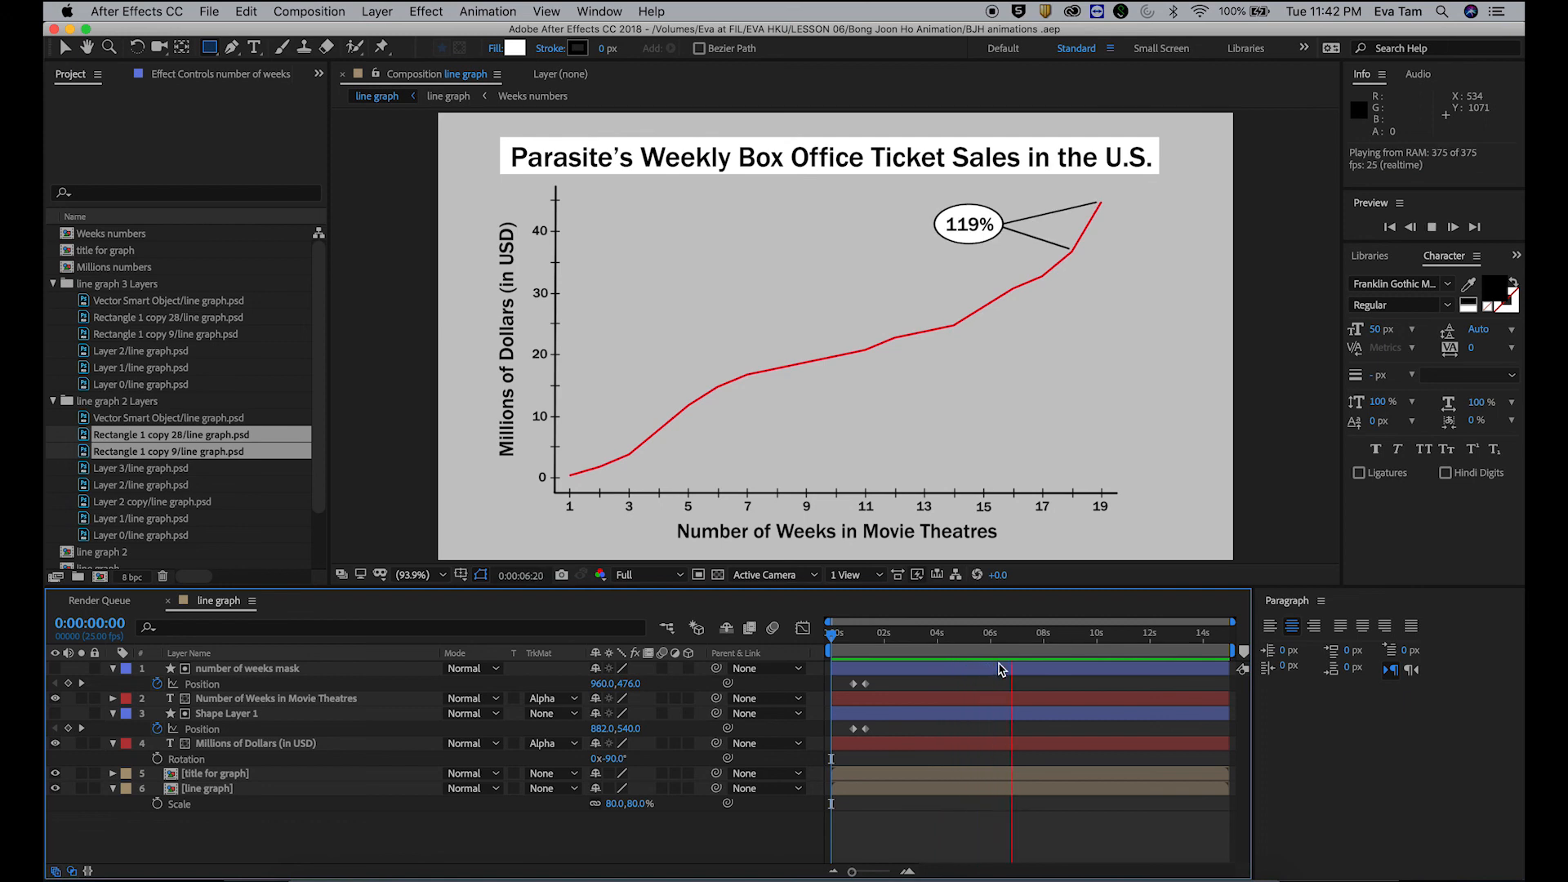
key(space)
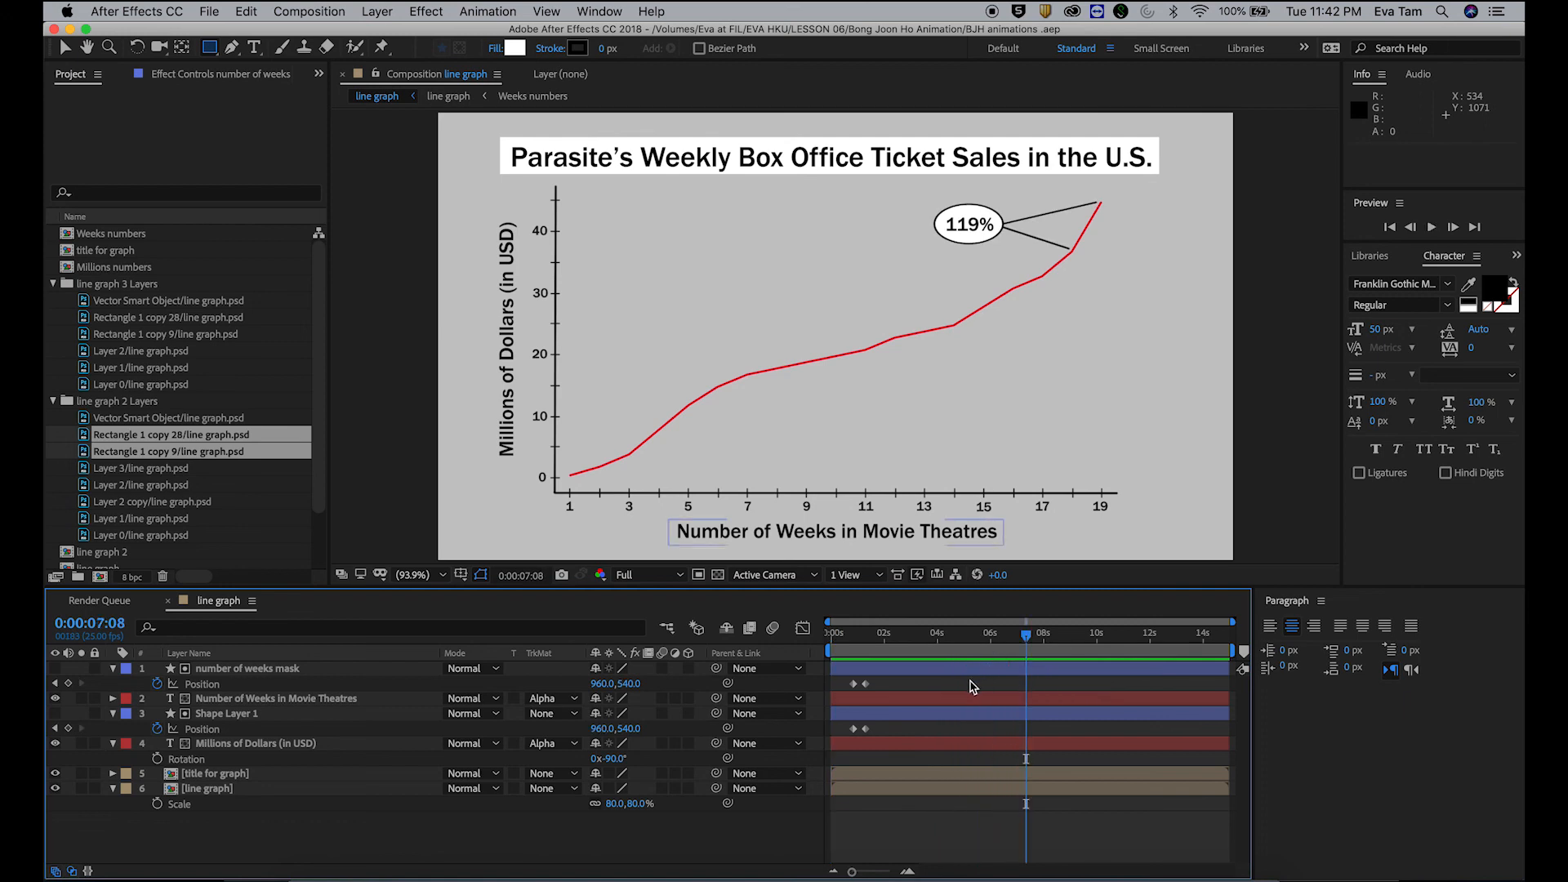
Step: Examine the graph at 0:00:01:11 by hiding and showing the line graph layer
click(1065, 647)
click(1042, 641)
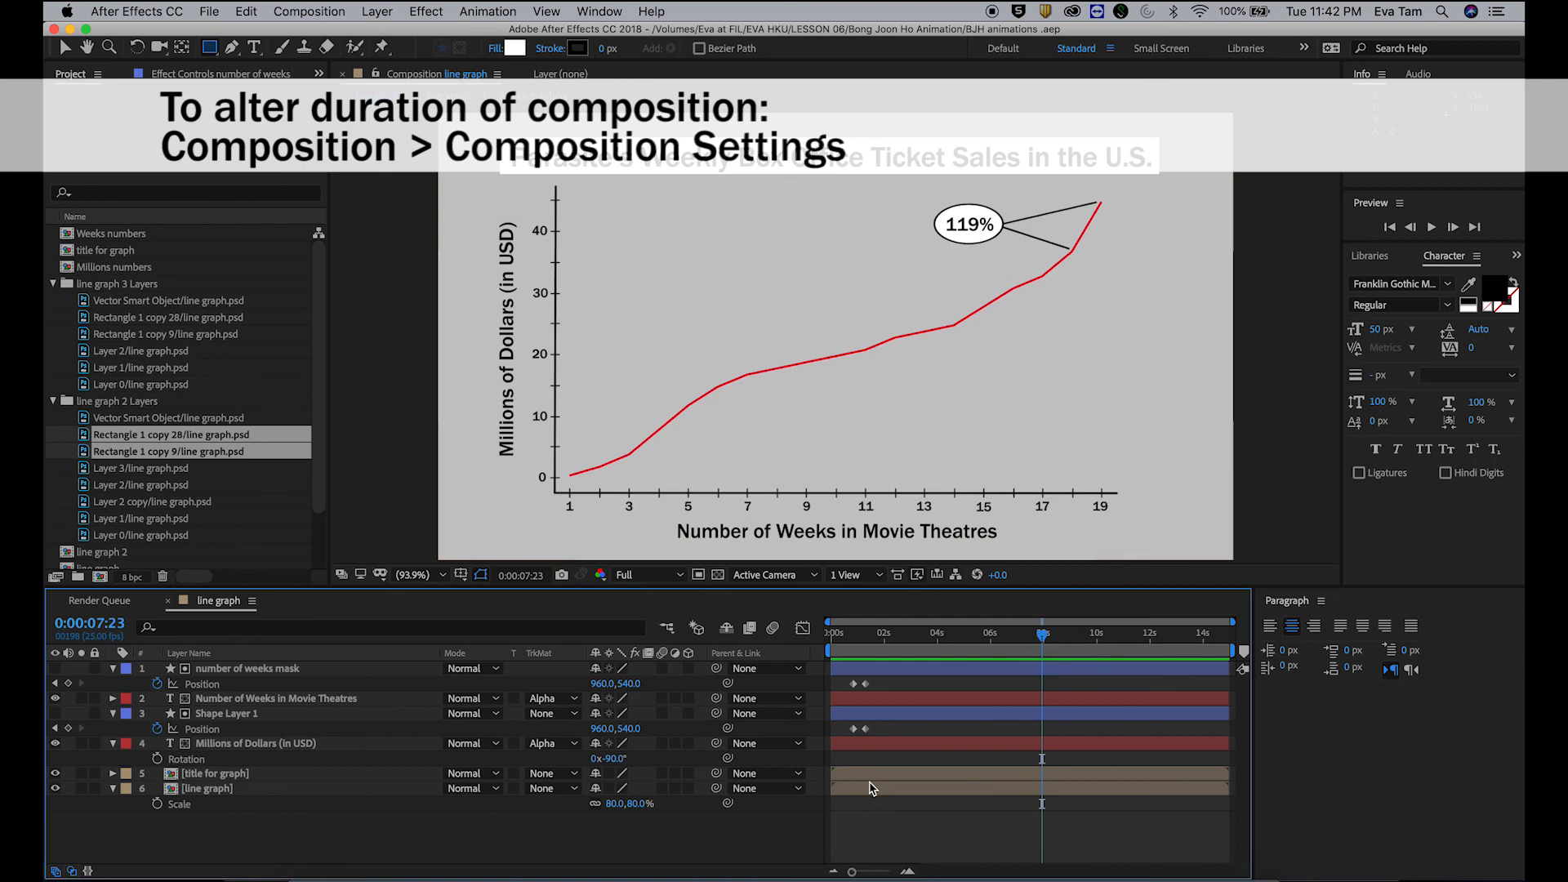
mouse_move(852, 643)
mouse_down()
mouse_move(813, 640)
mouse_move(868, 642)
mouse_up()
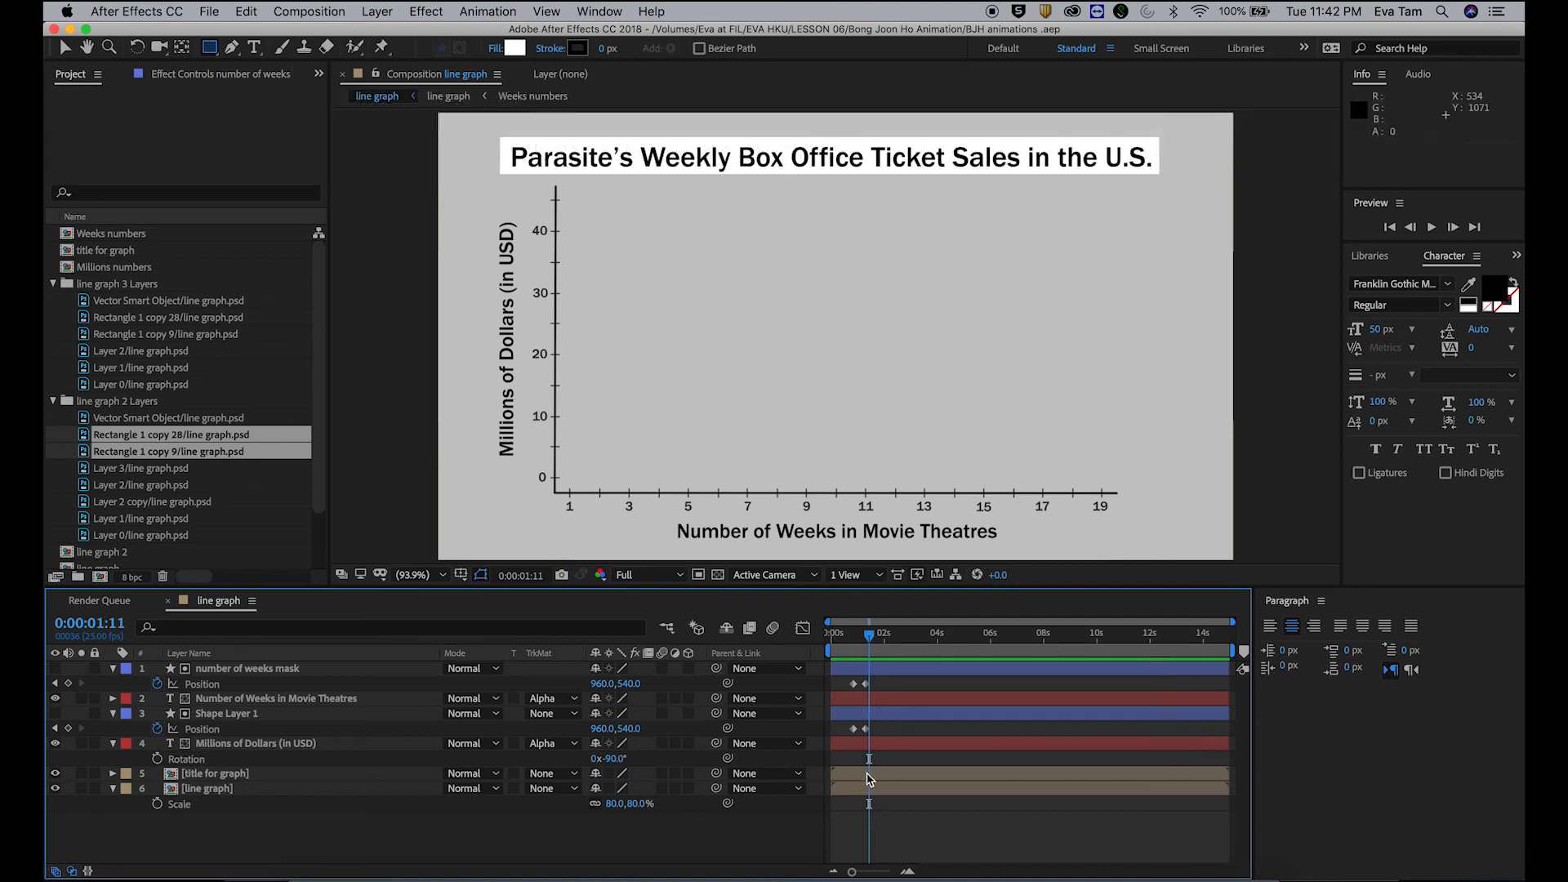
click(876, 790)
click(55, 788)
click(55, 789)
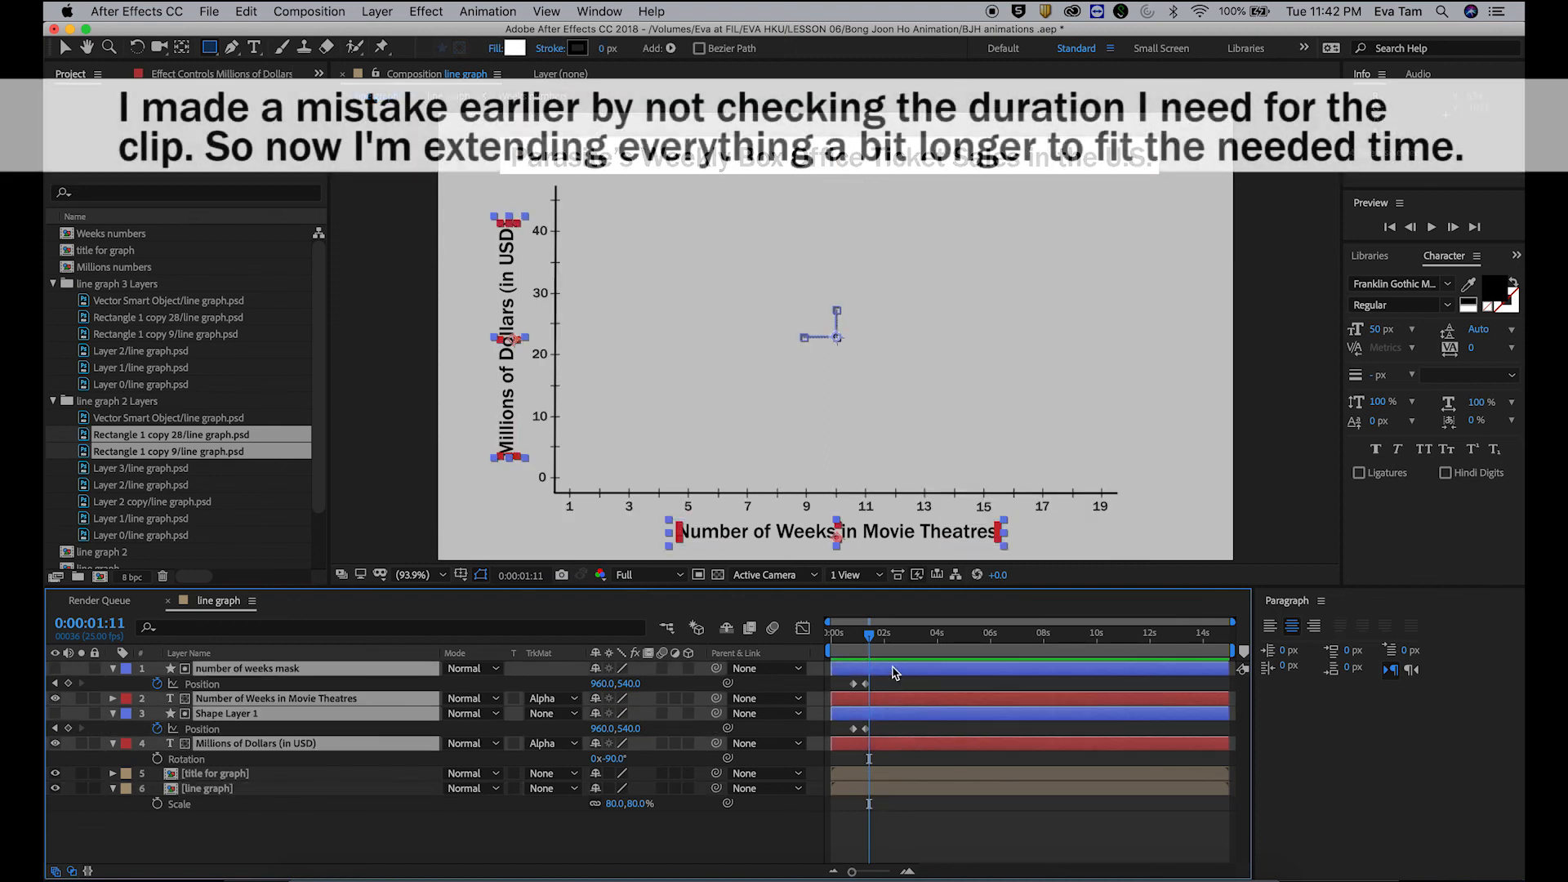
Step: Pre-compose the two axis labels with their masks as "labels for graph" and shift the pre-composed layer slightly later
key(super+shift+c)
key(Return)
drag(902, 670, 912, 670)
Step: Preview the timing from the start and open the nested line graph composition
drag(868, 633, 811, 637)
key(space)
key(space)
click(962, 688)
double_click(957, 698)
Step: Locate the end of the main line mask's Position animation and select the three 119% callout layers for retiming
click(887, 697)
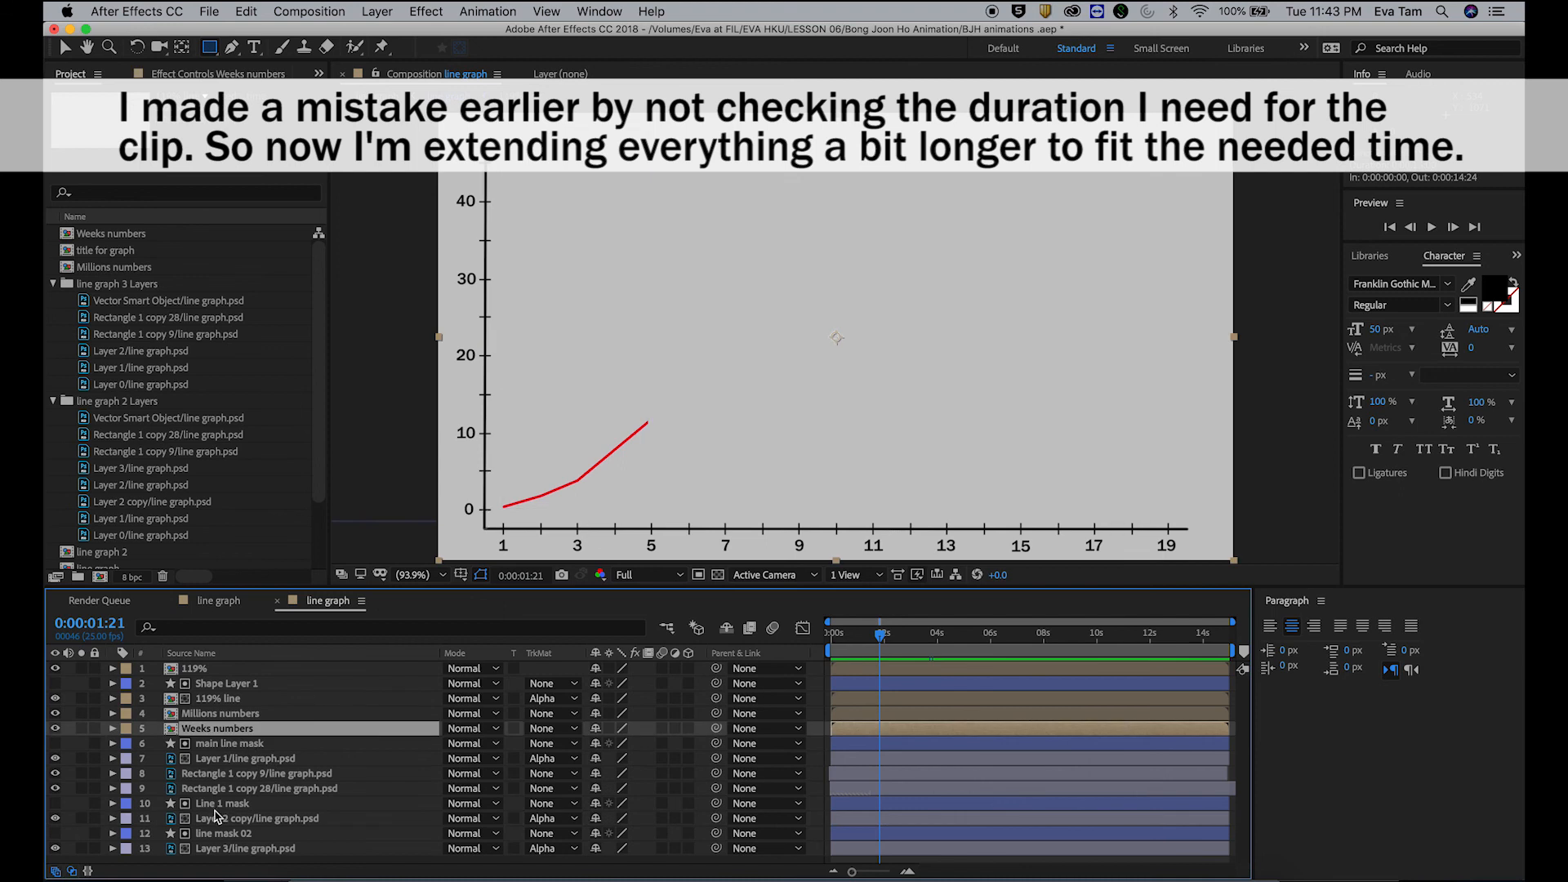
click(224, 759)
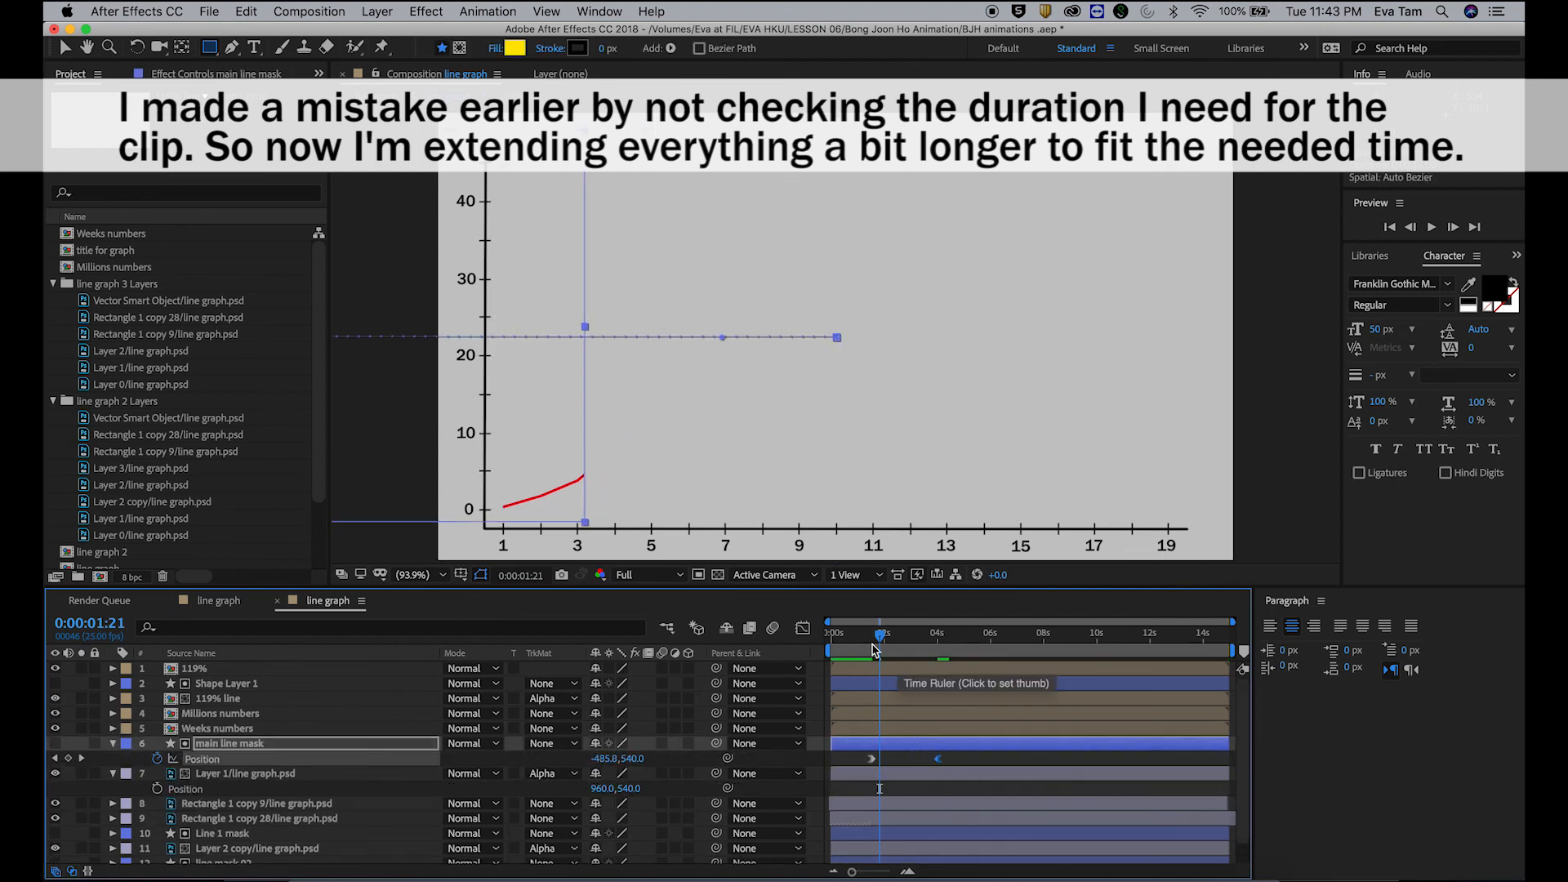
drag(878, 639, 943, 641)
click(939, 698)
shift+click(925, 668)
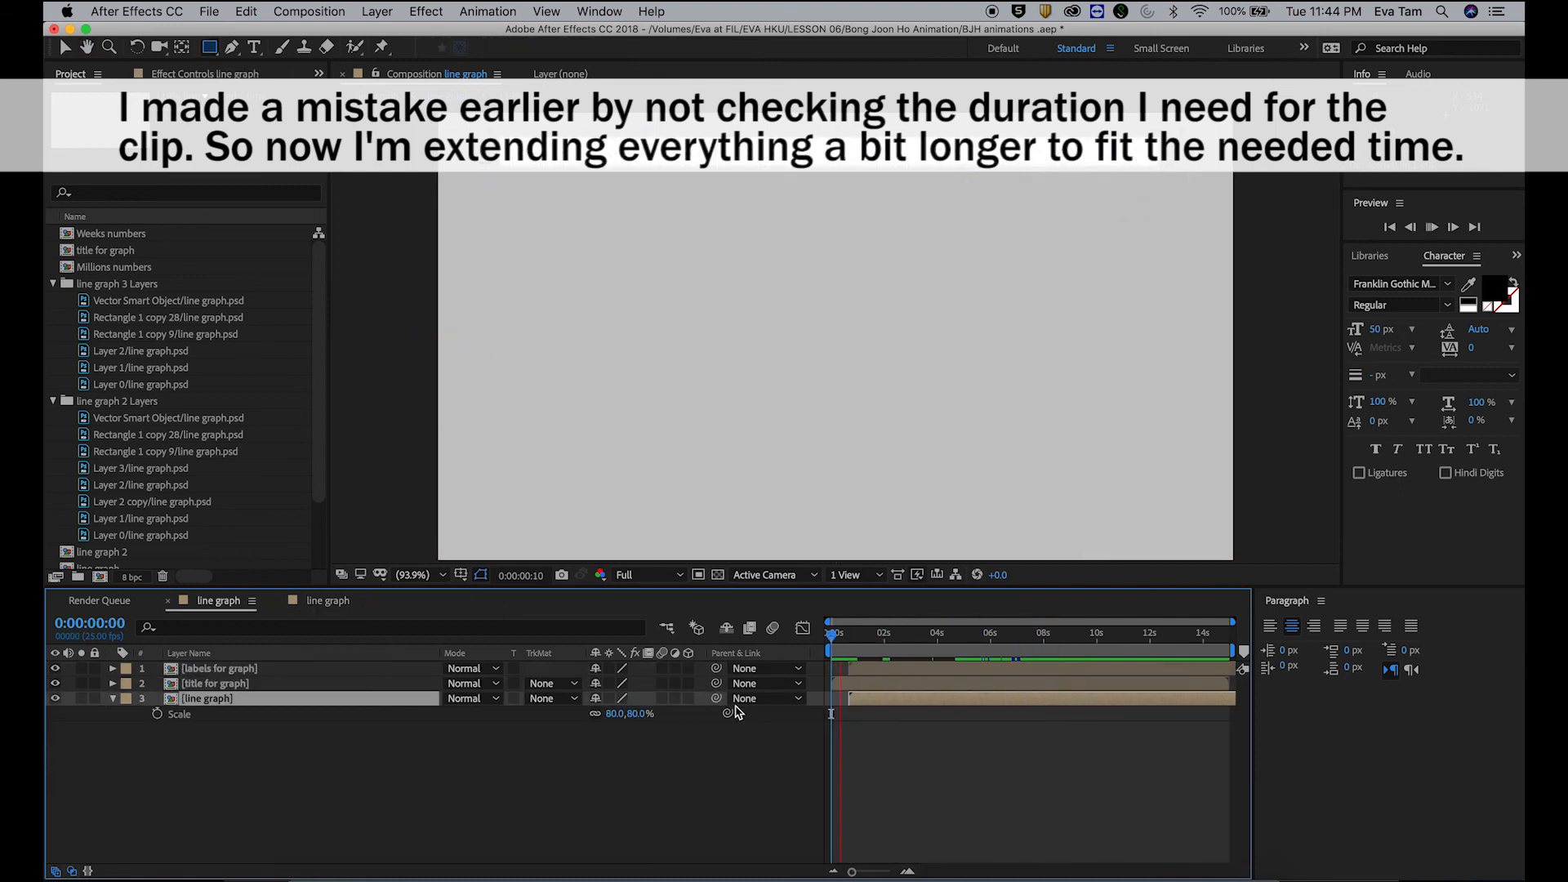